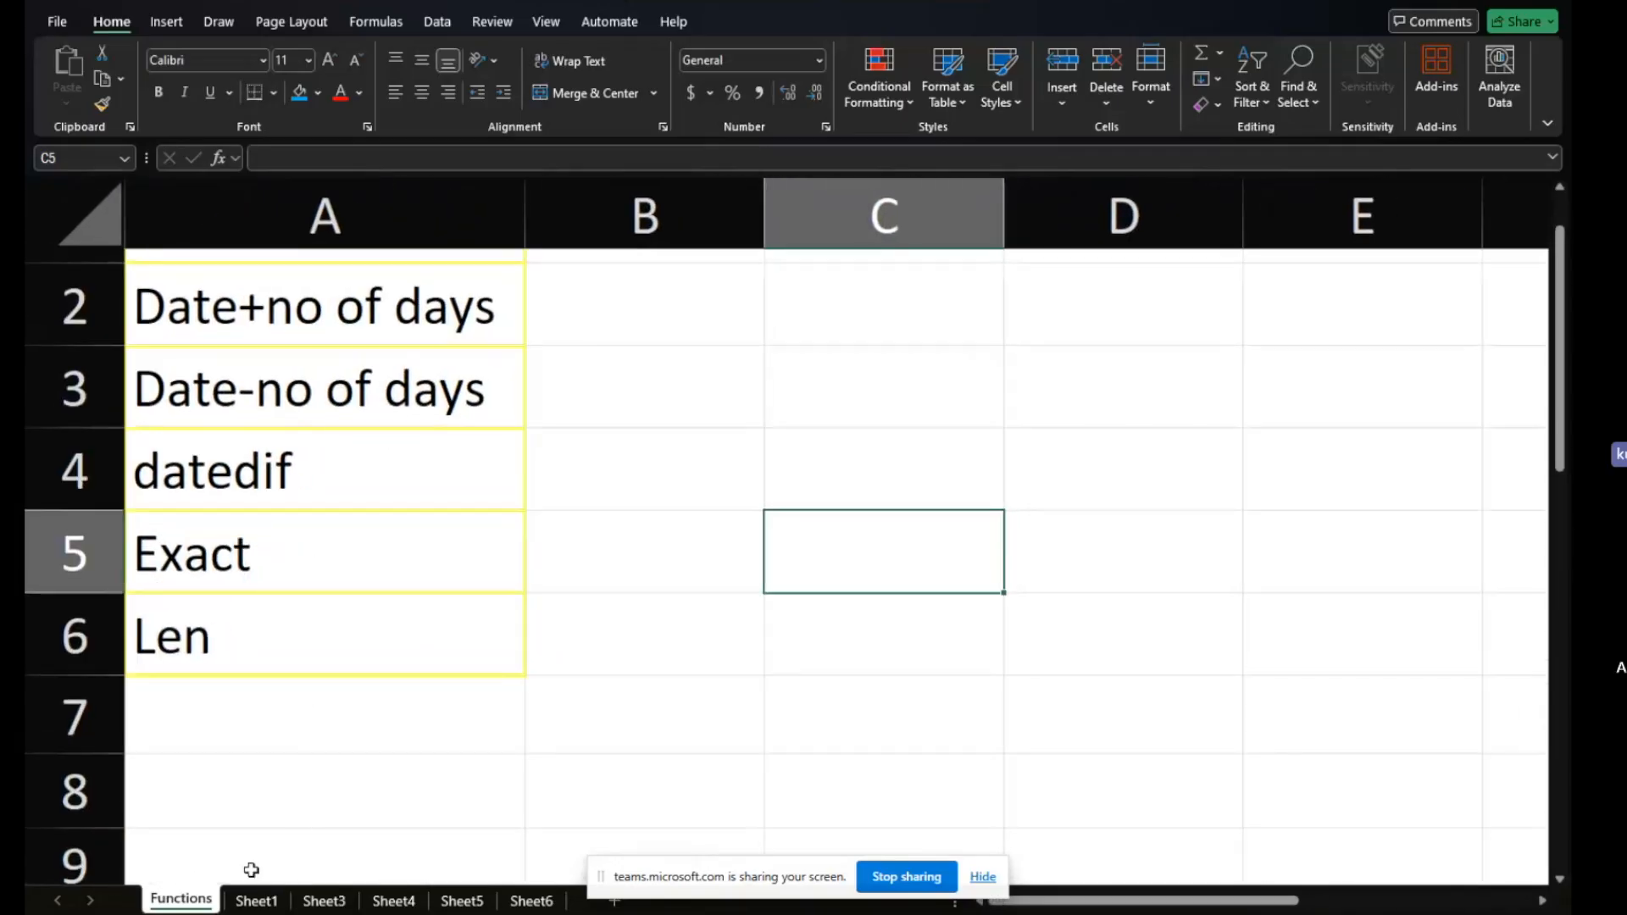
Extend the list of names in column A of Sheet1 from A2 down to row 125.
click(983, 876)
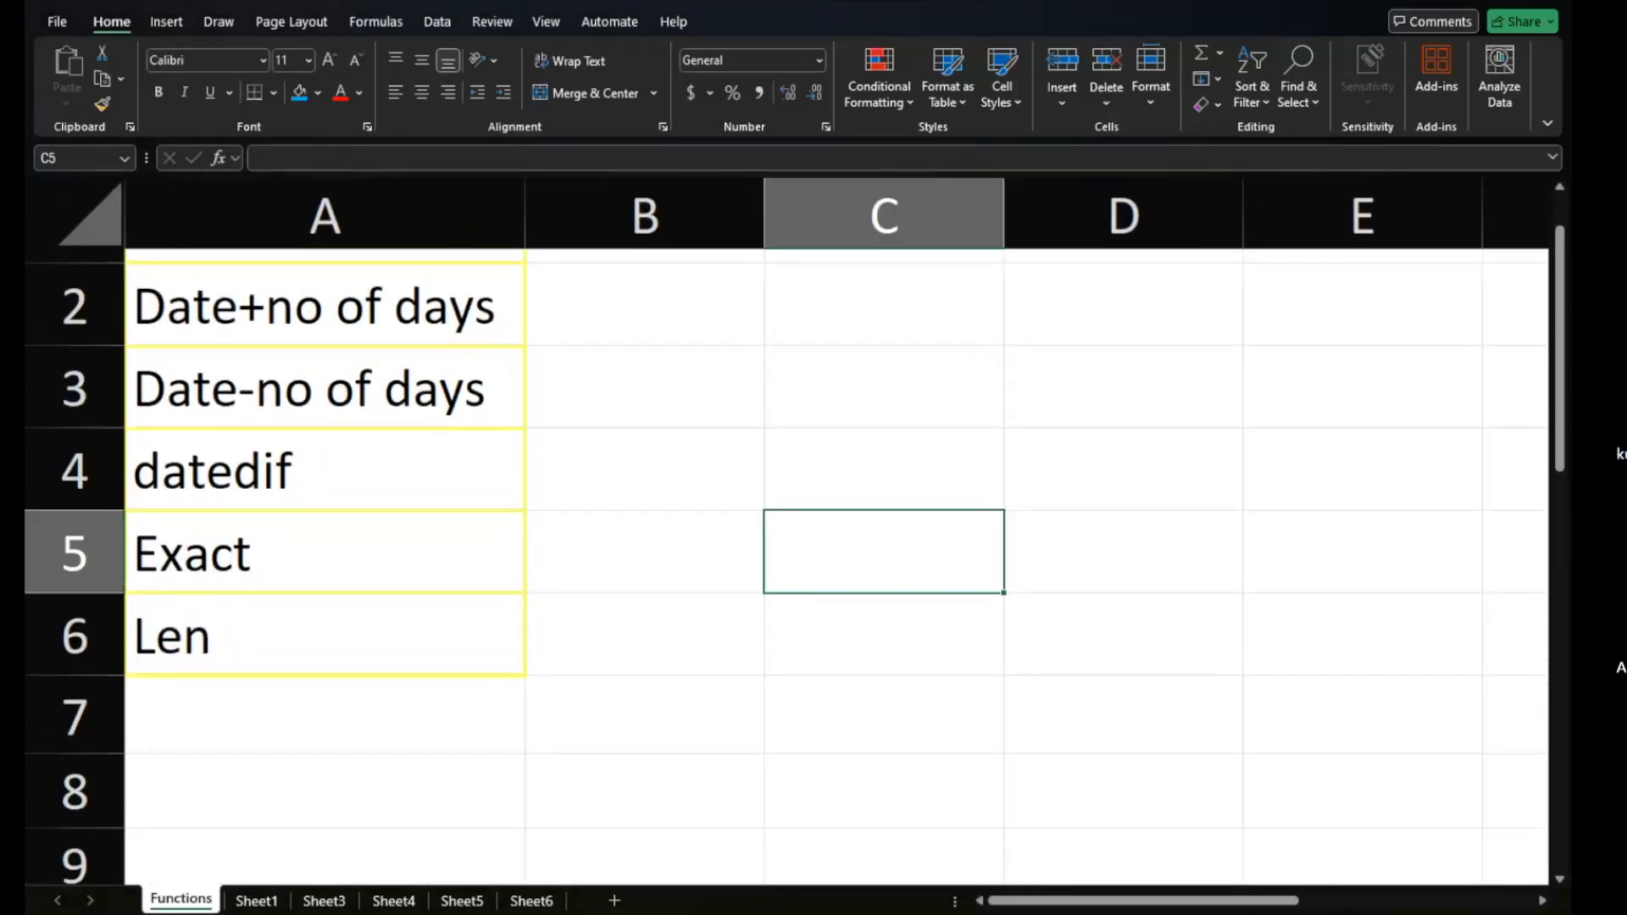
click(256, 900)
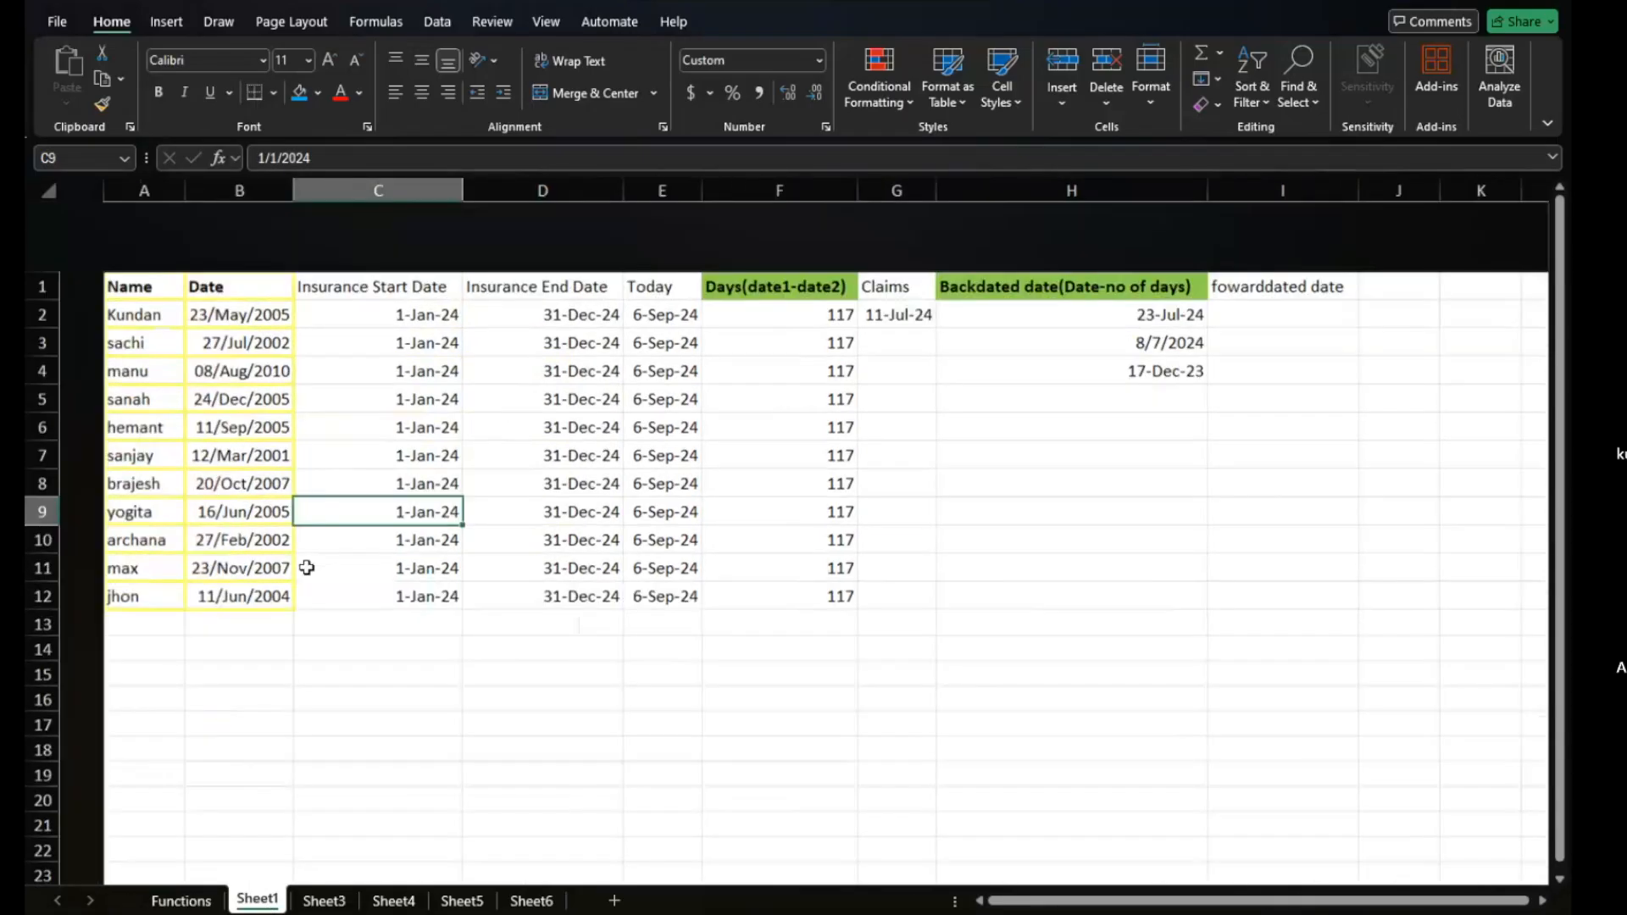
click(95, 243)
drag(94, 243, 130, 680)
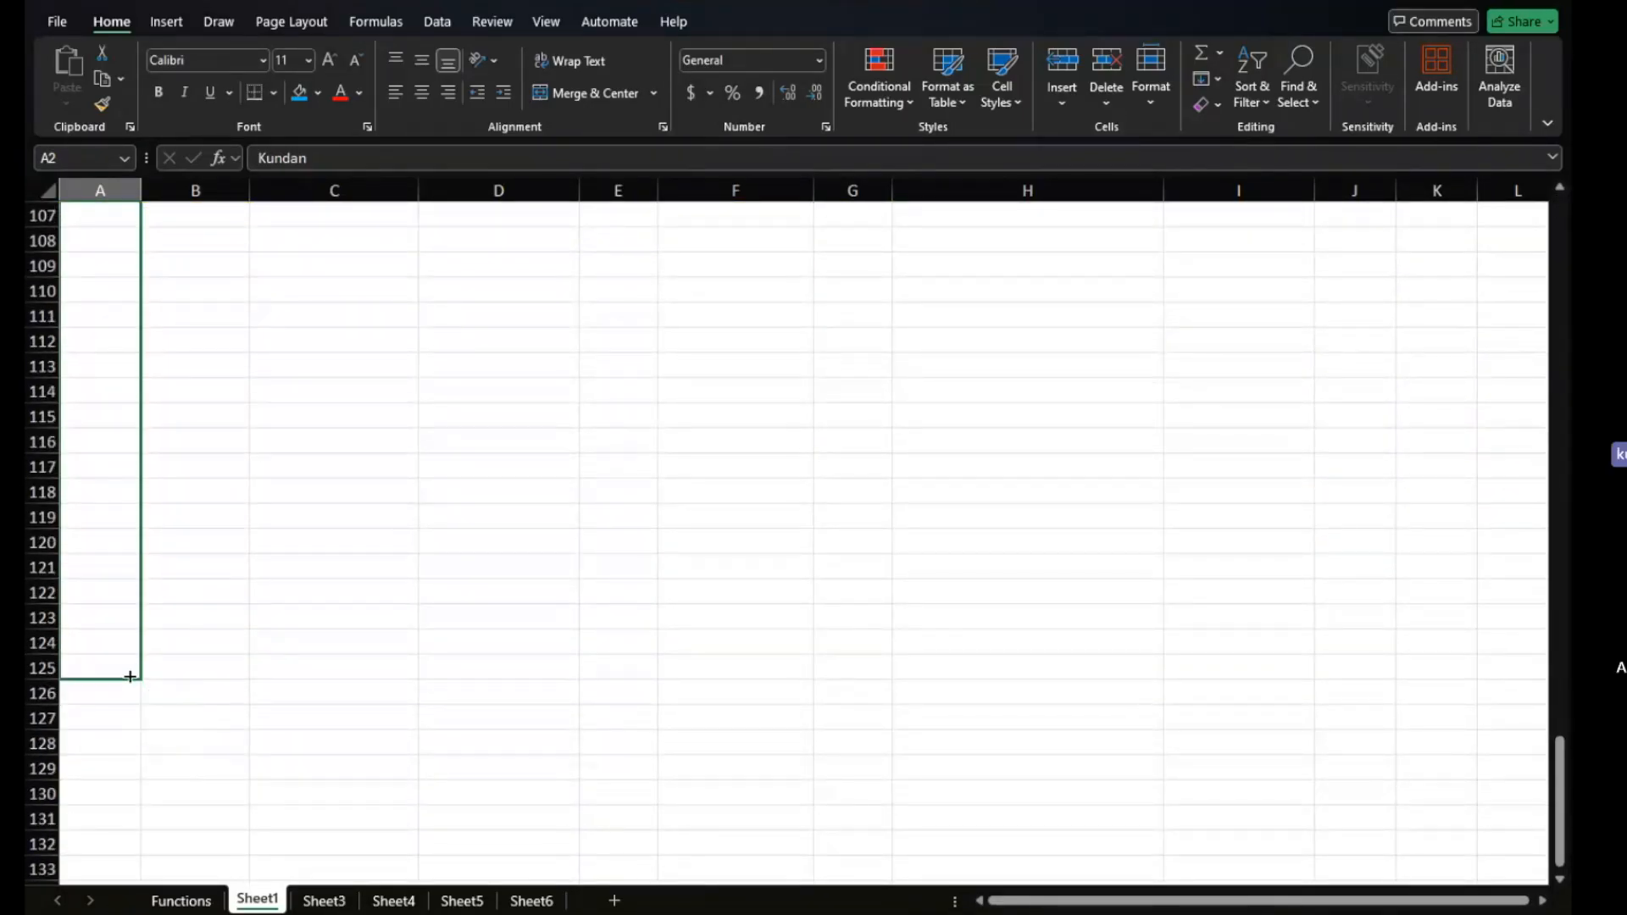
scroll(235, 659, up, 20)
scroll(235, 659, up, 8)
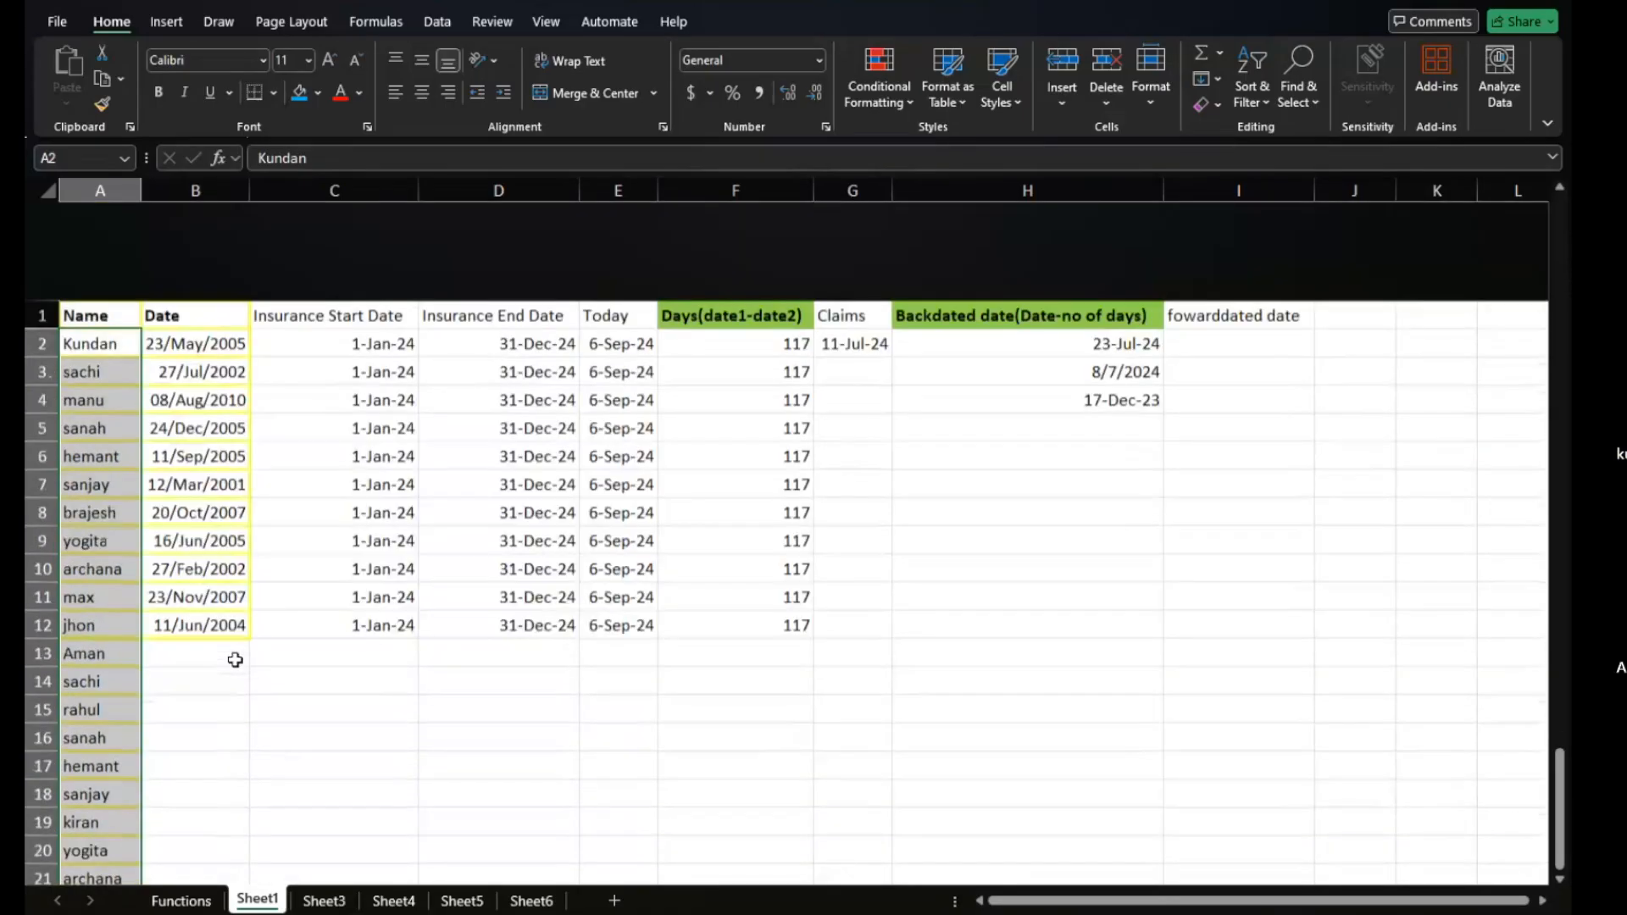
Extend the date series from B12 down column B alongside the added names.
click(222, 526)
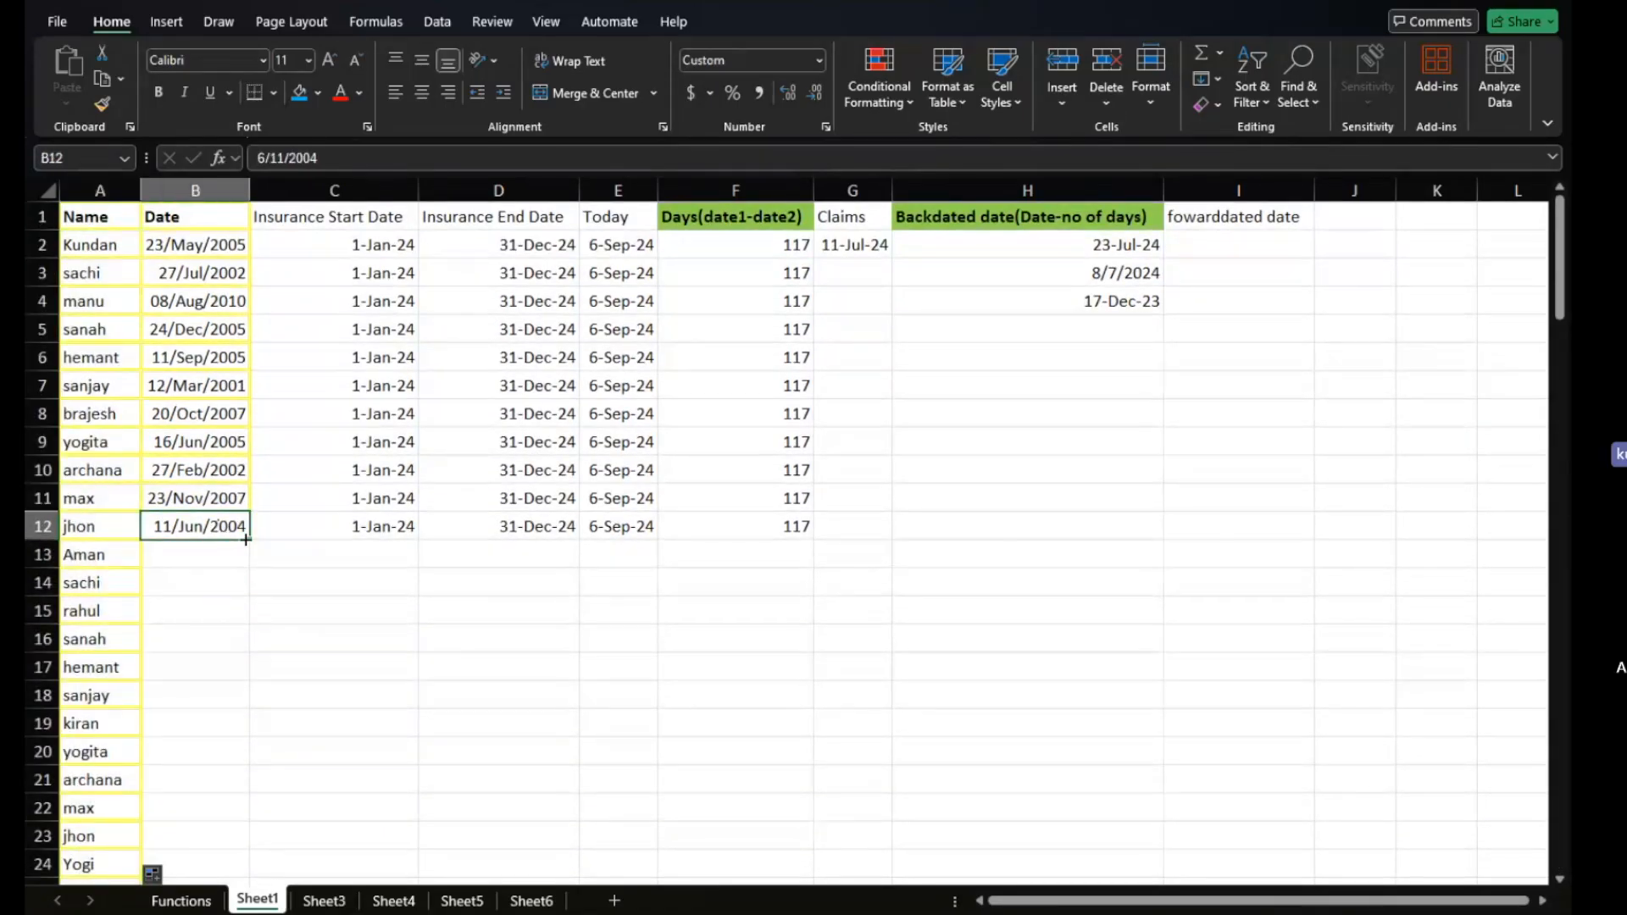
drag(246, 540, 246, 868)
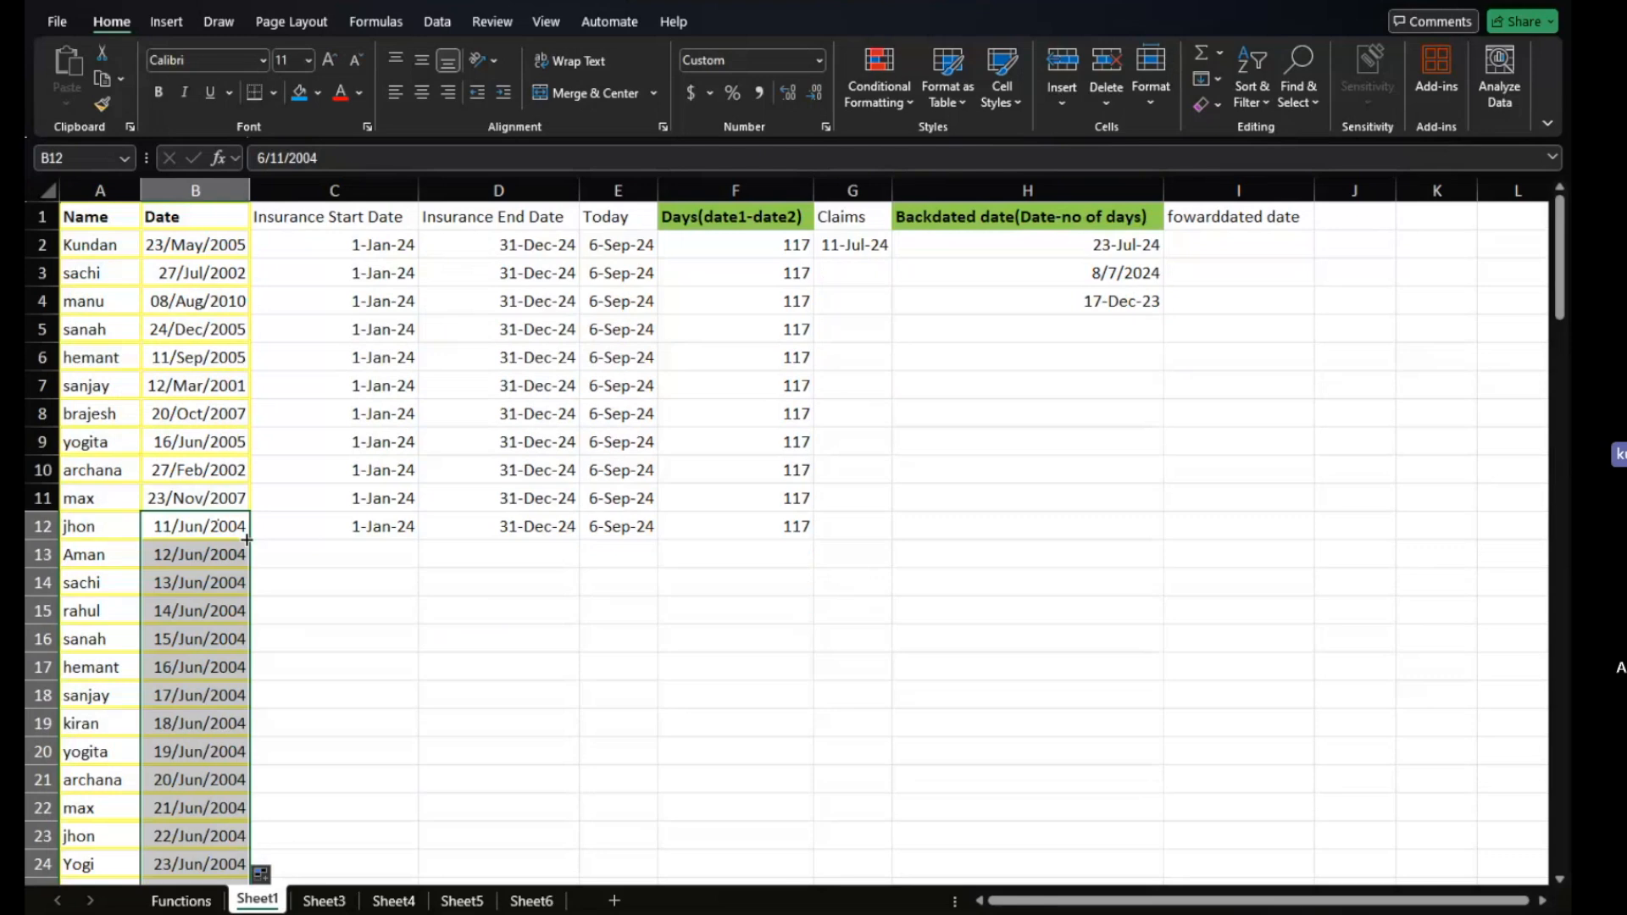
click(377, 519)
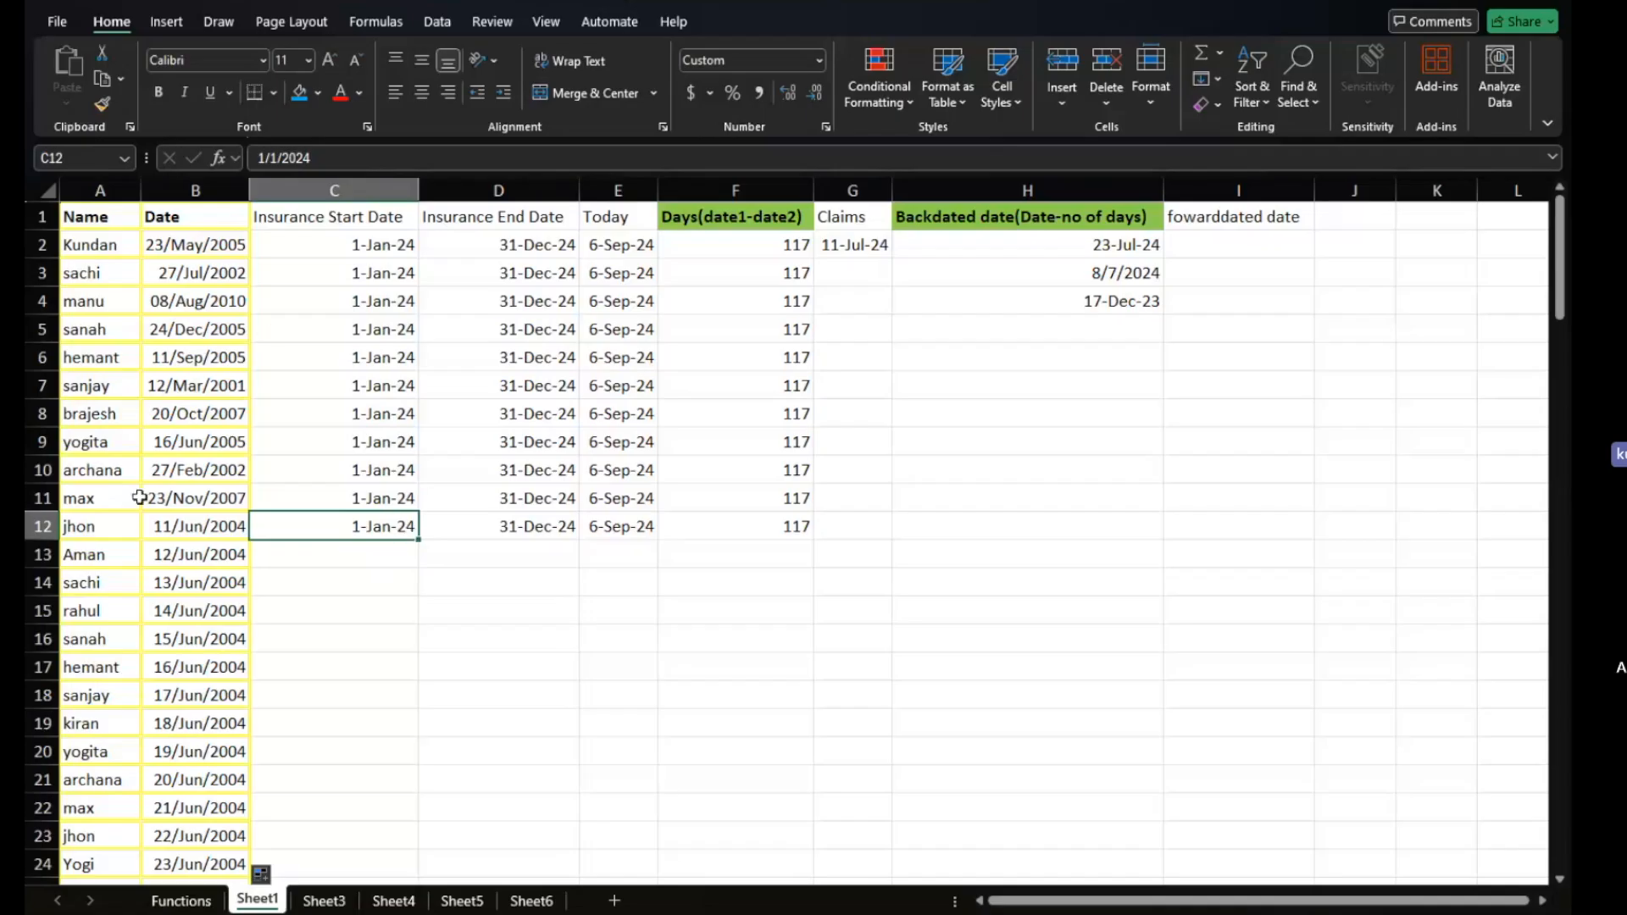
click(108, 496)
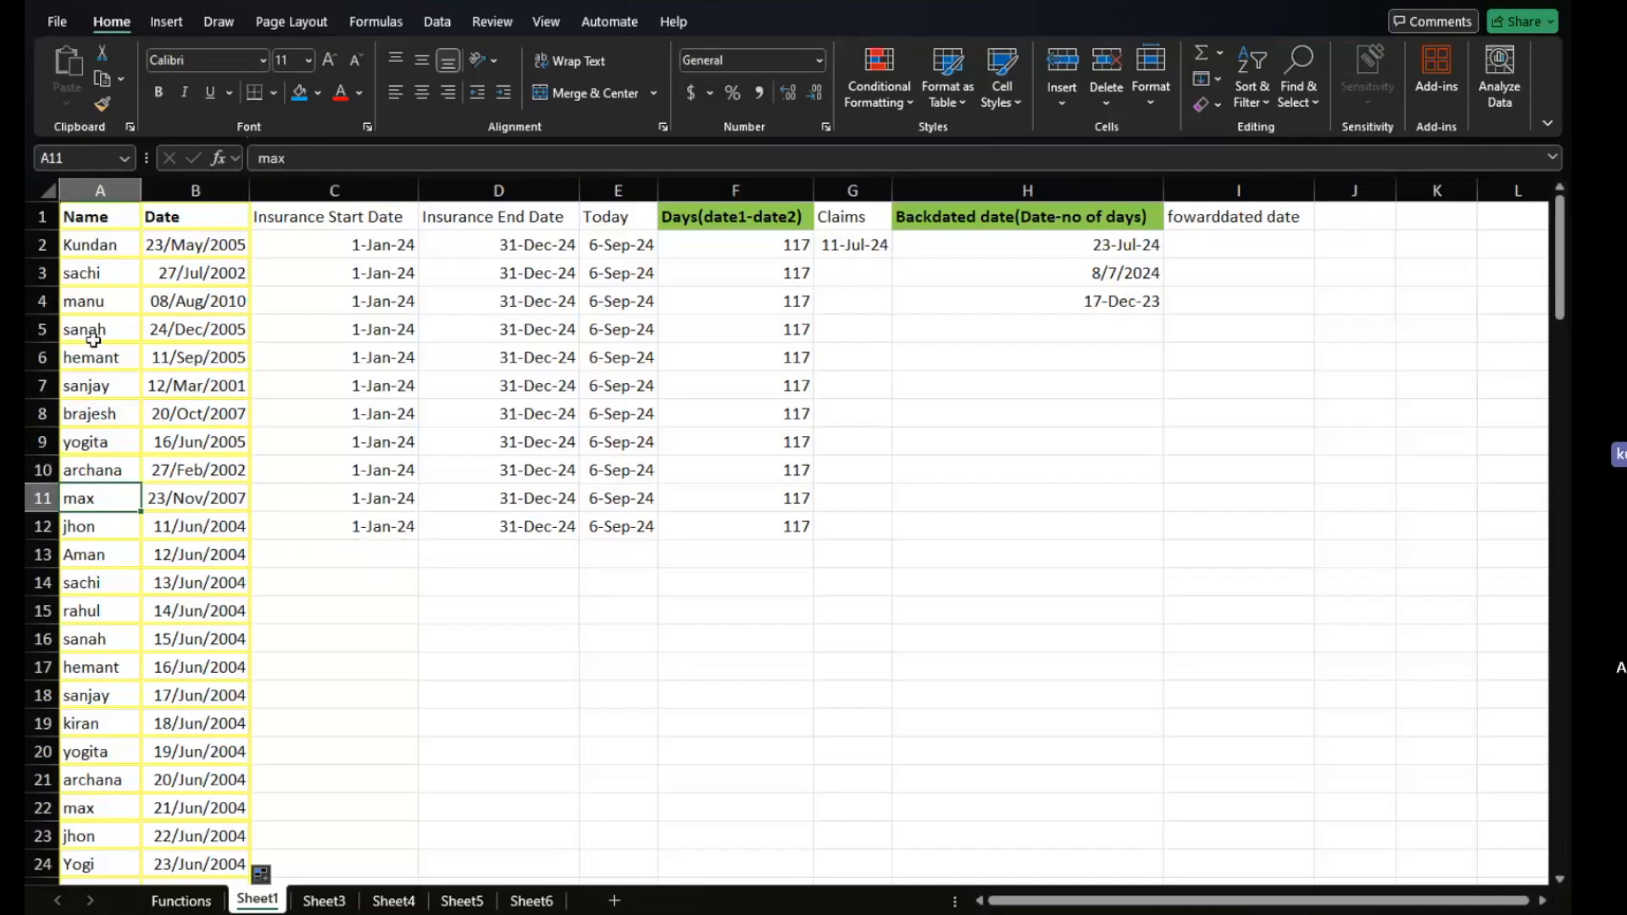
Enter the formula =RANDBETWEEN("1 Jan 2024",TODAY()) in B2 to generate a random date.
click(208, 247)
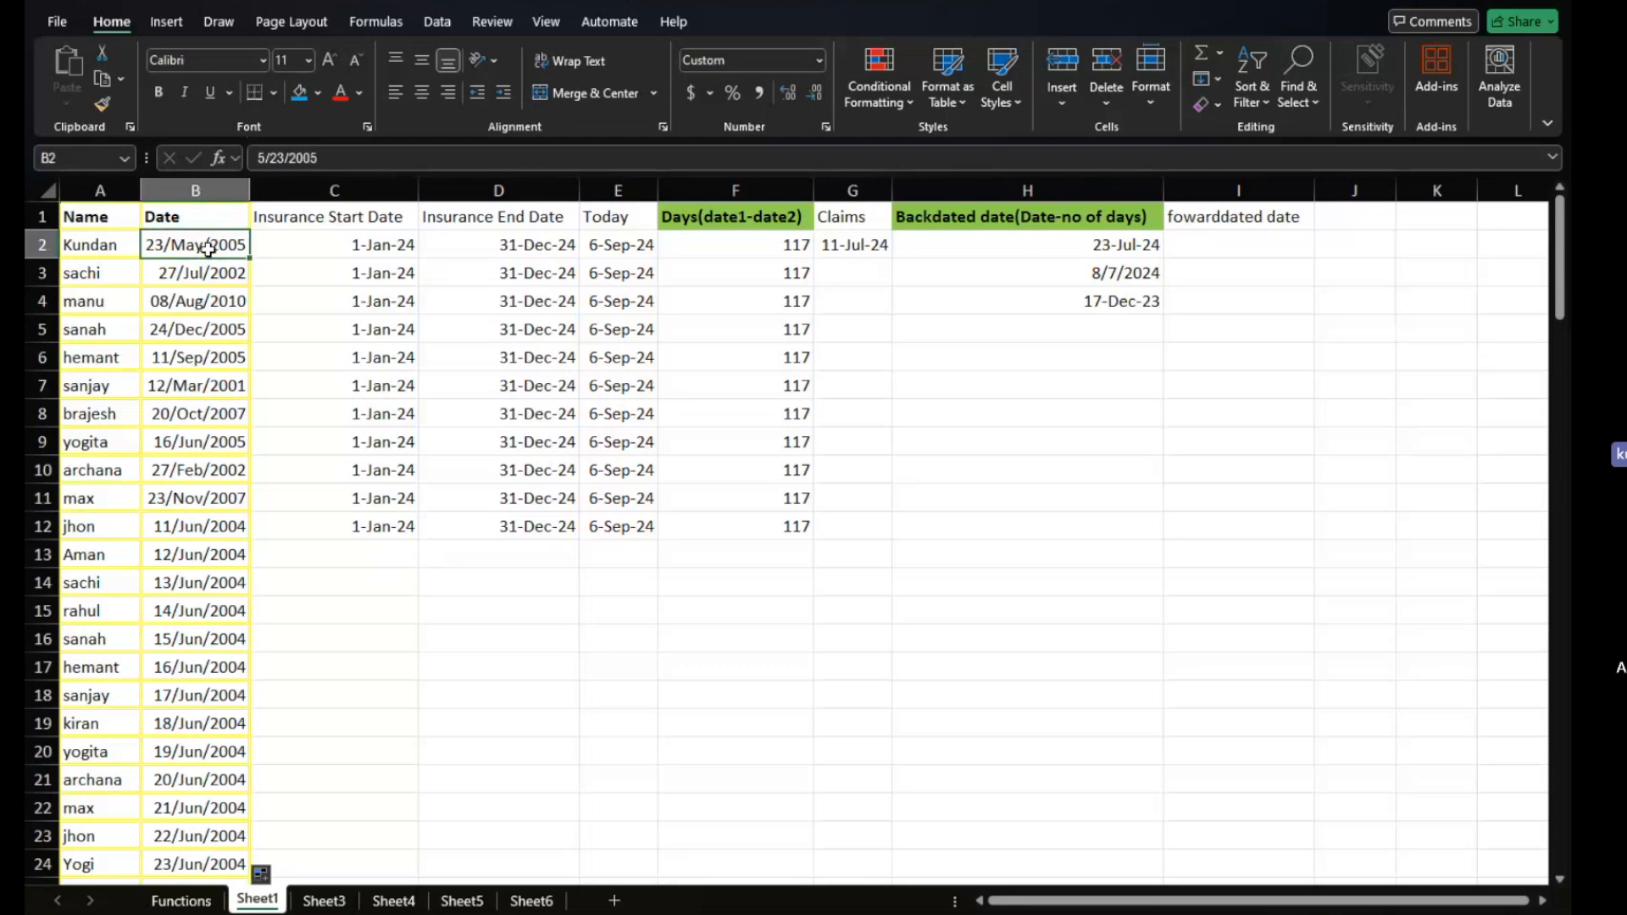
text(=)
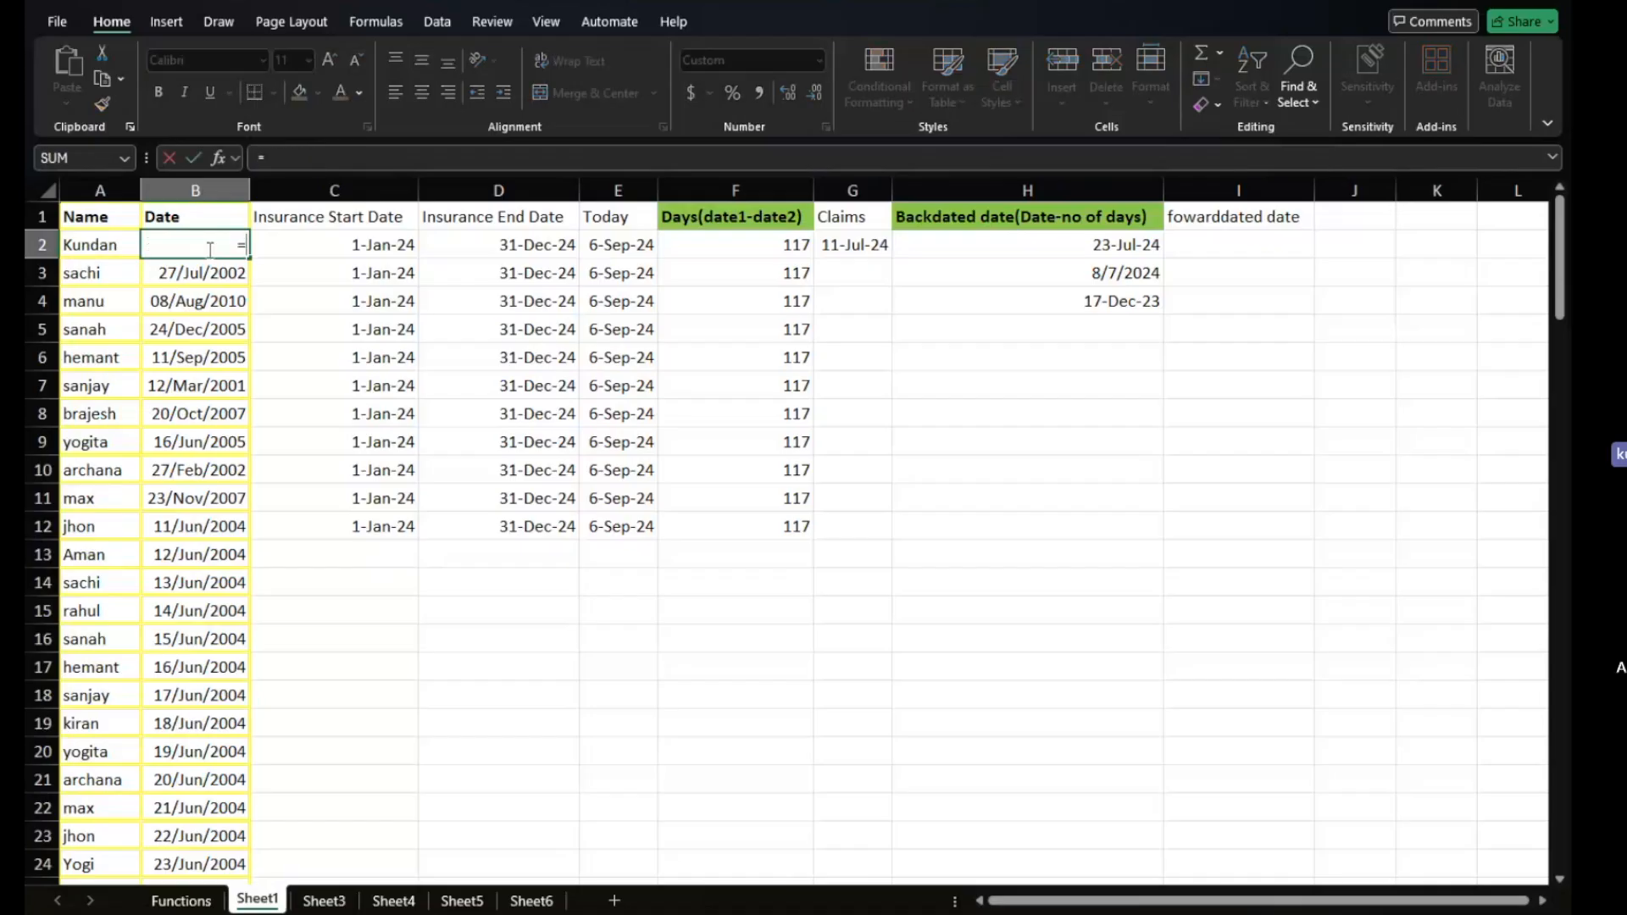
text(randbetween)
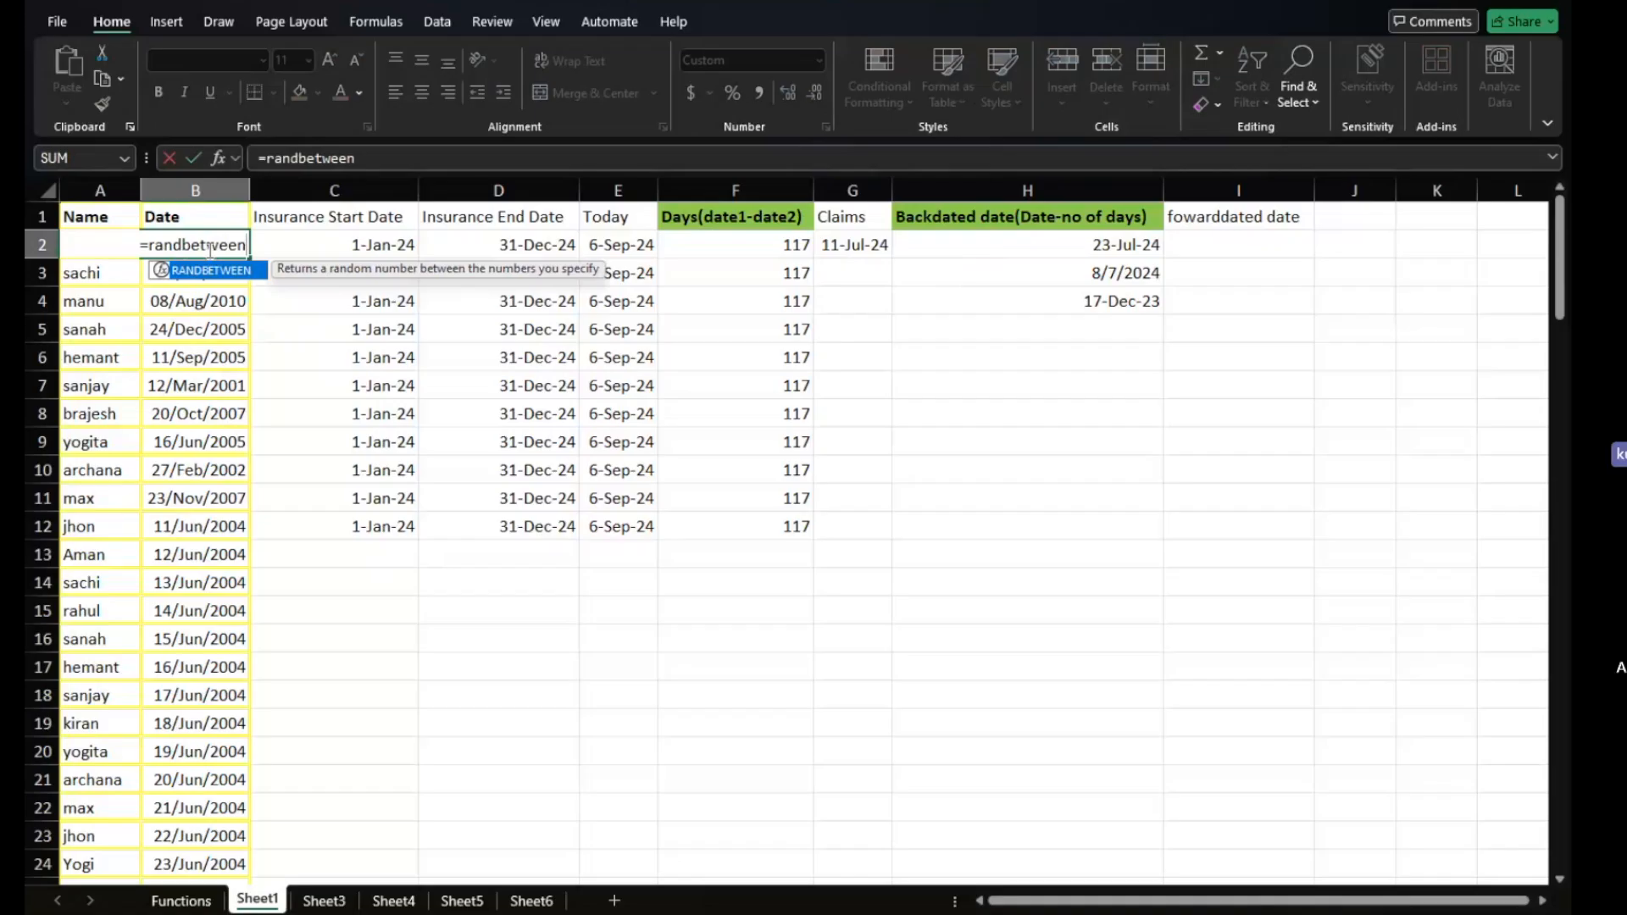
text(()
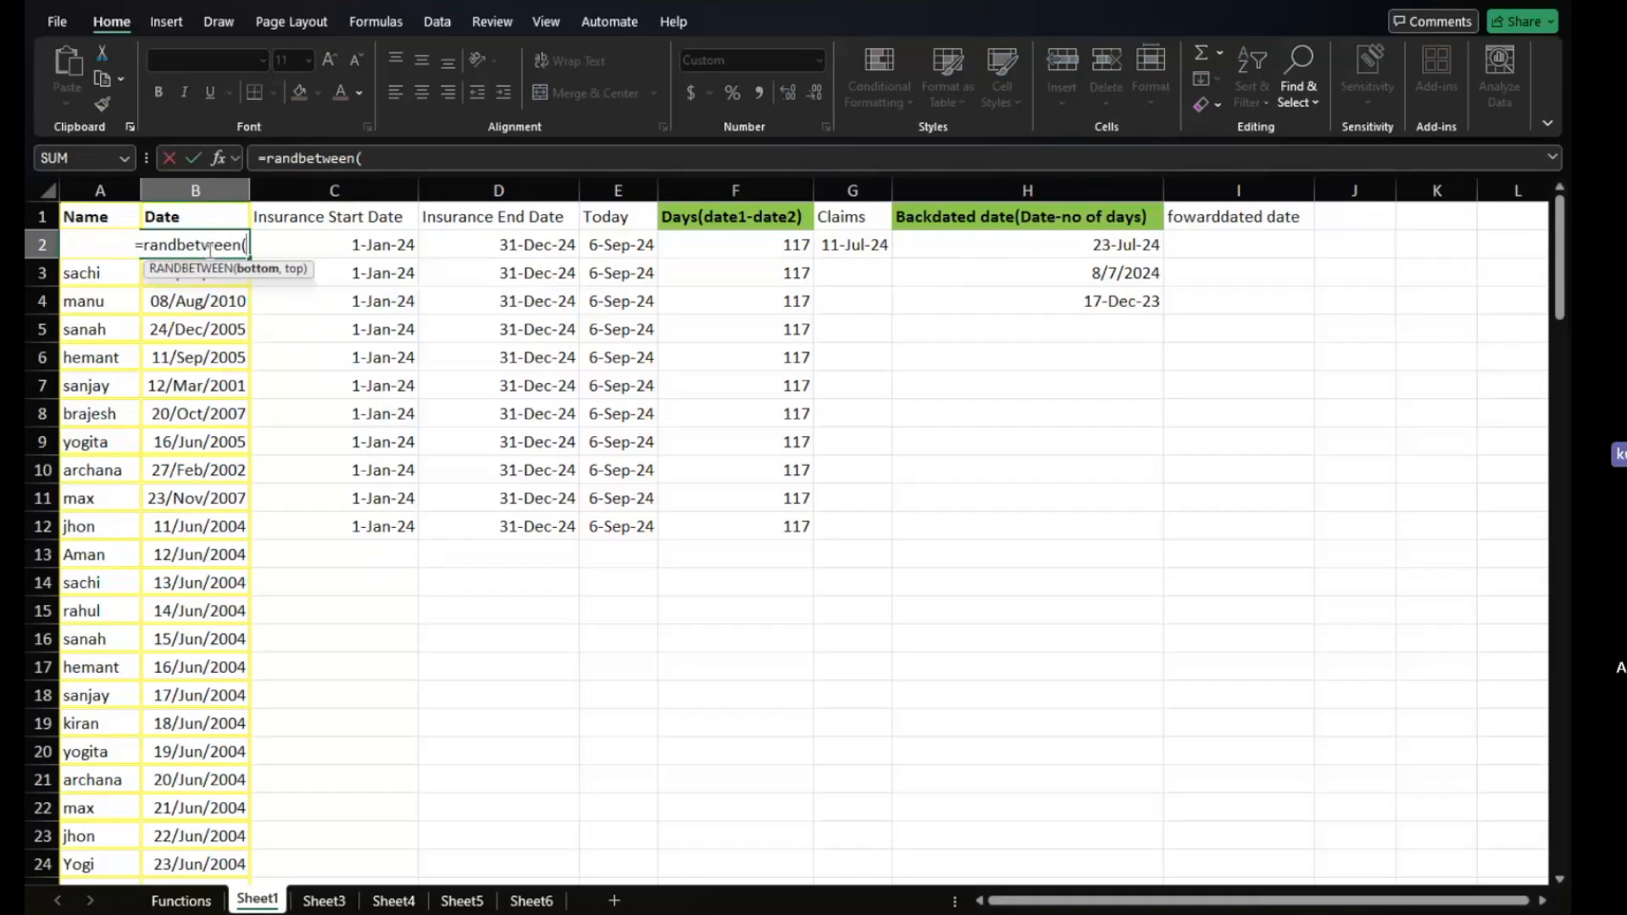
text(1)
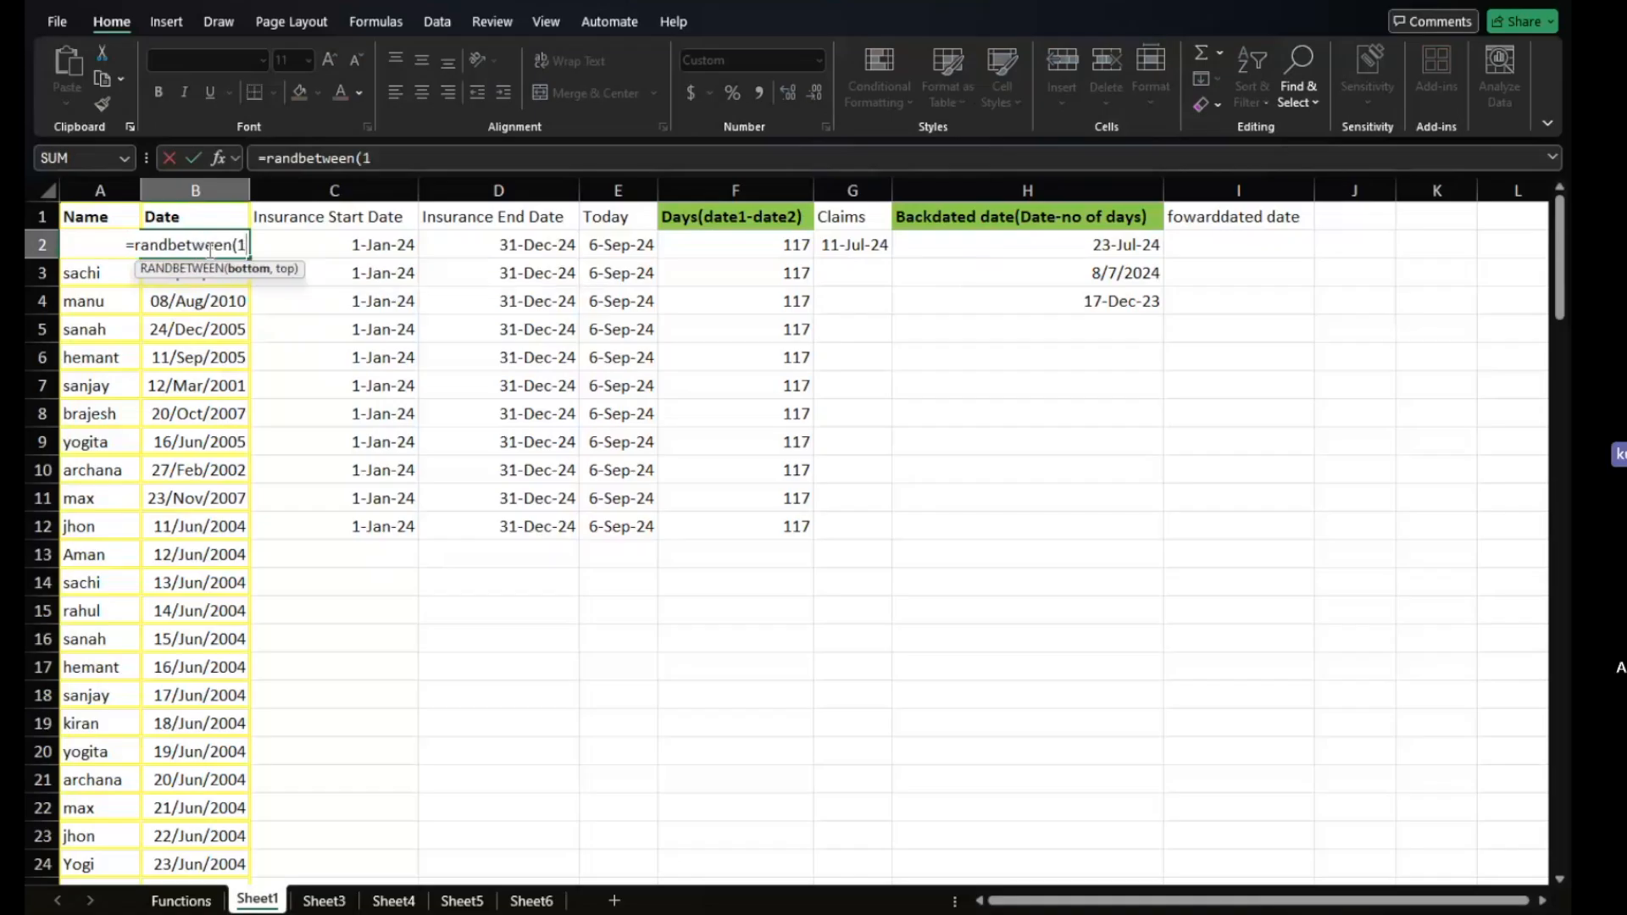
key(BackSpace)
text("1)
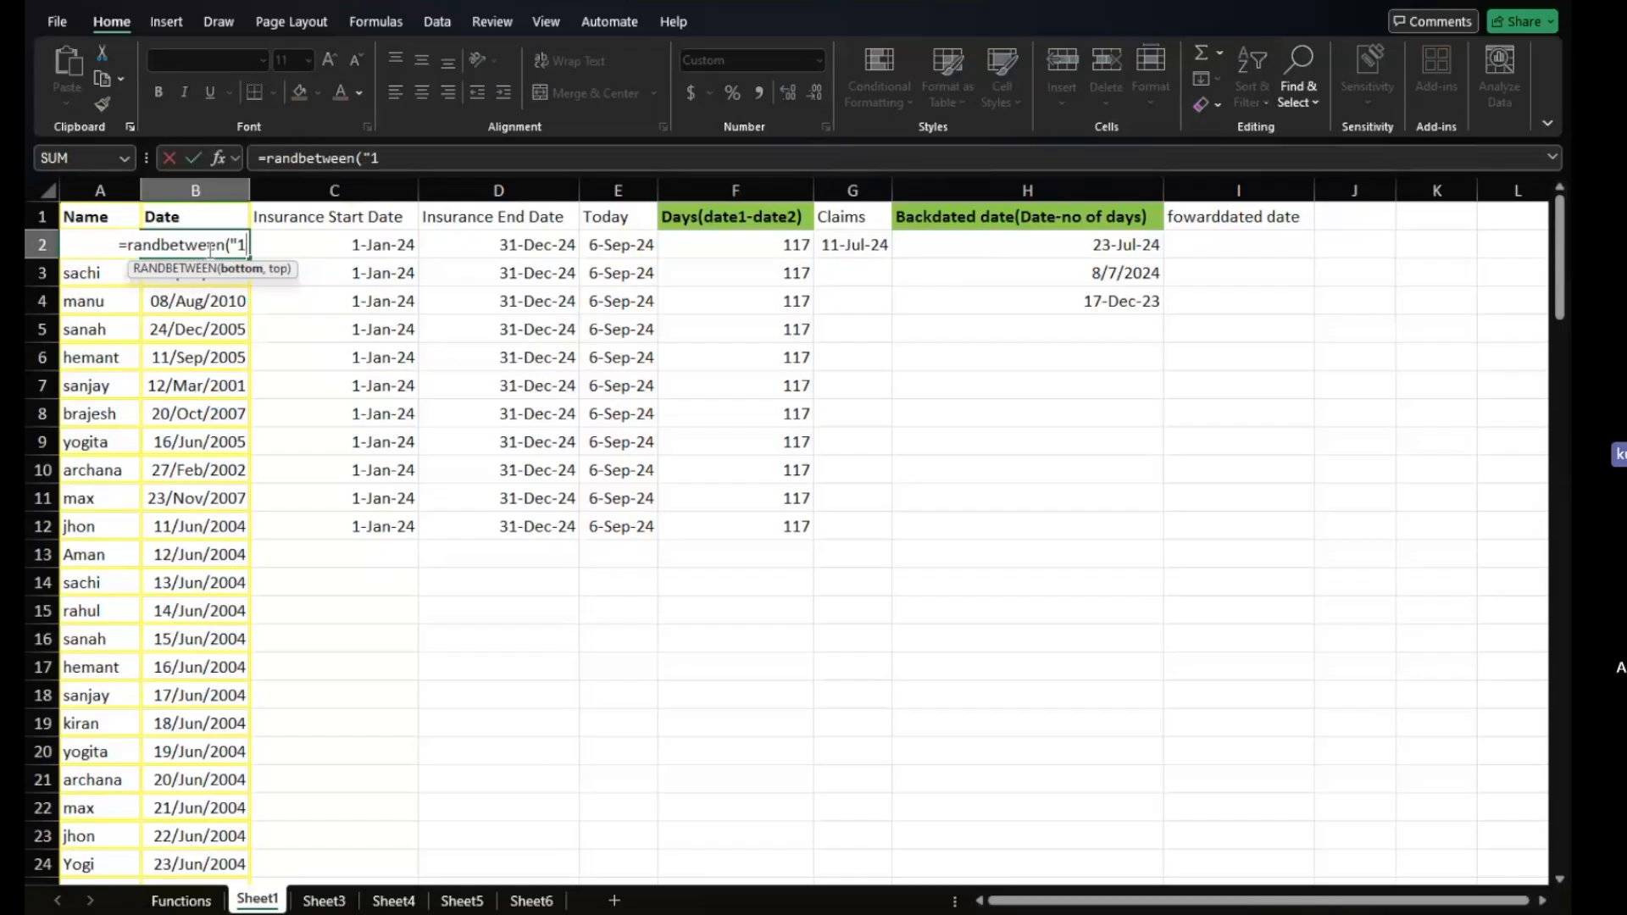
text( JAn)
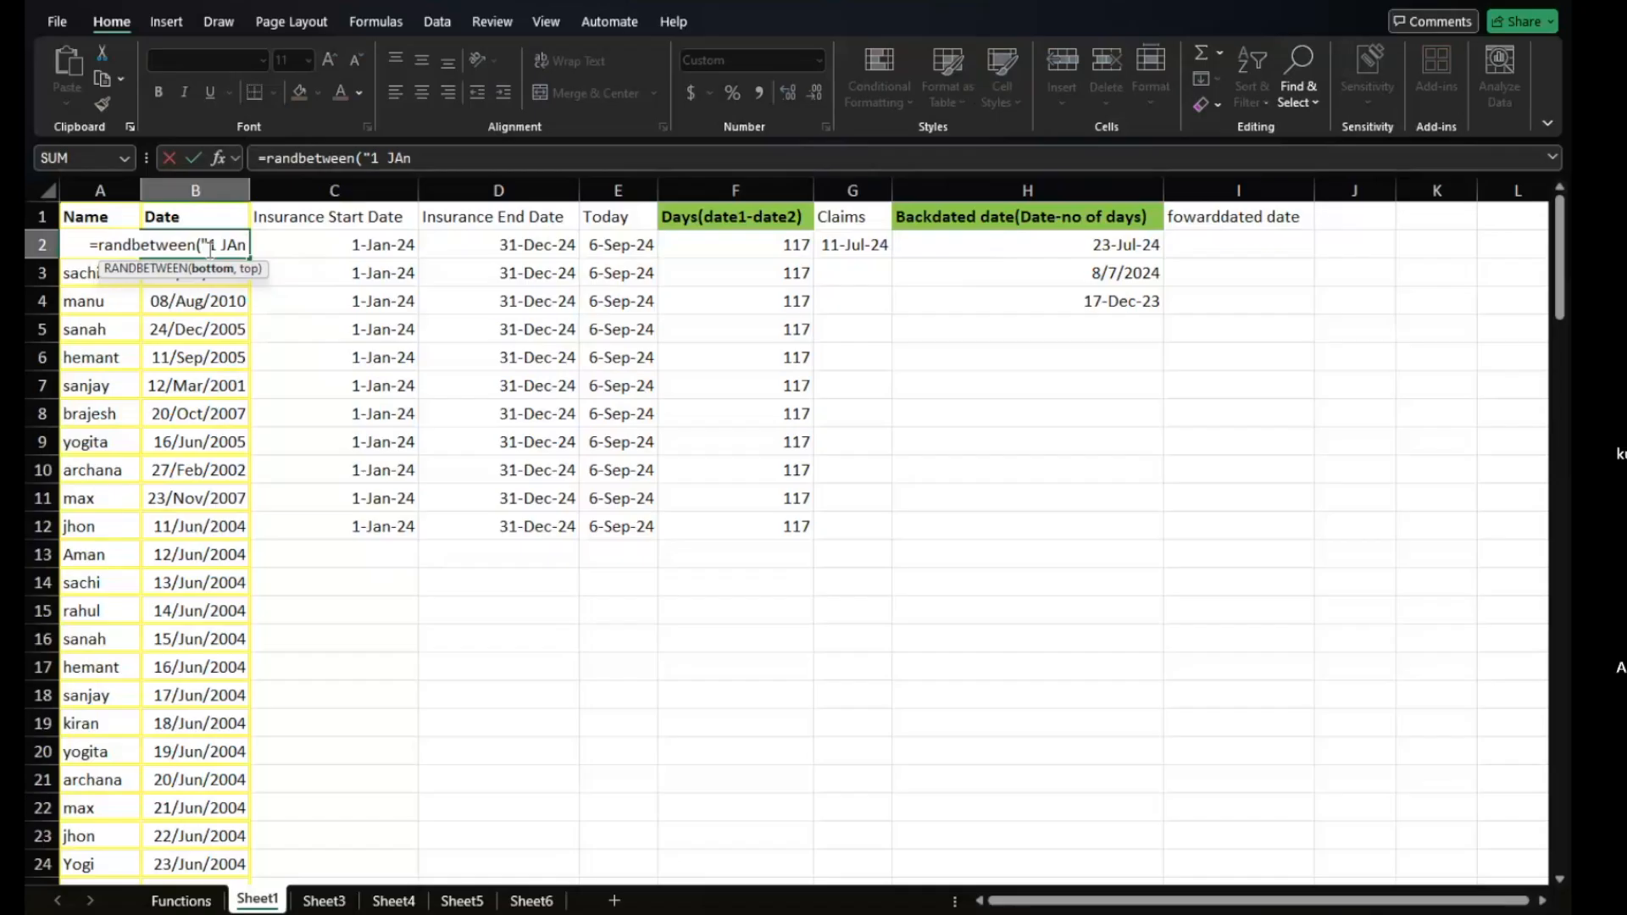
key(BackSpace)
key(BackSpace)
text(an )
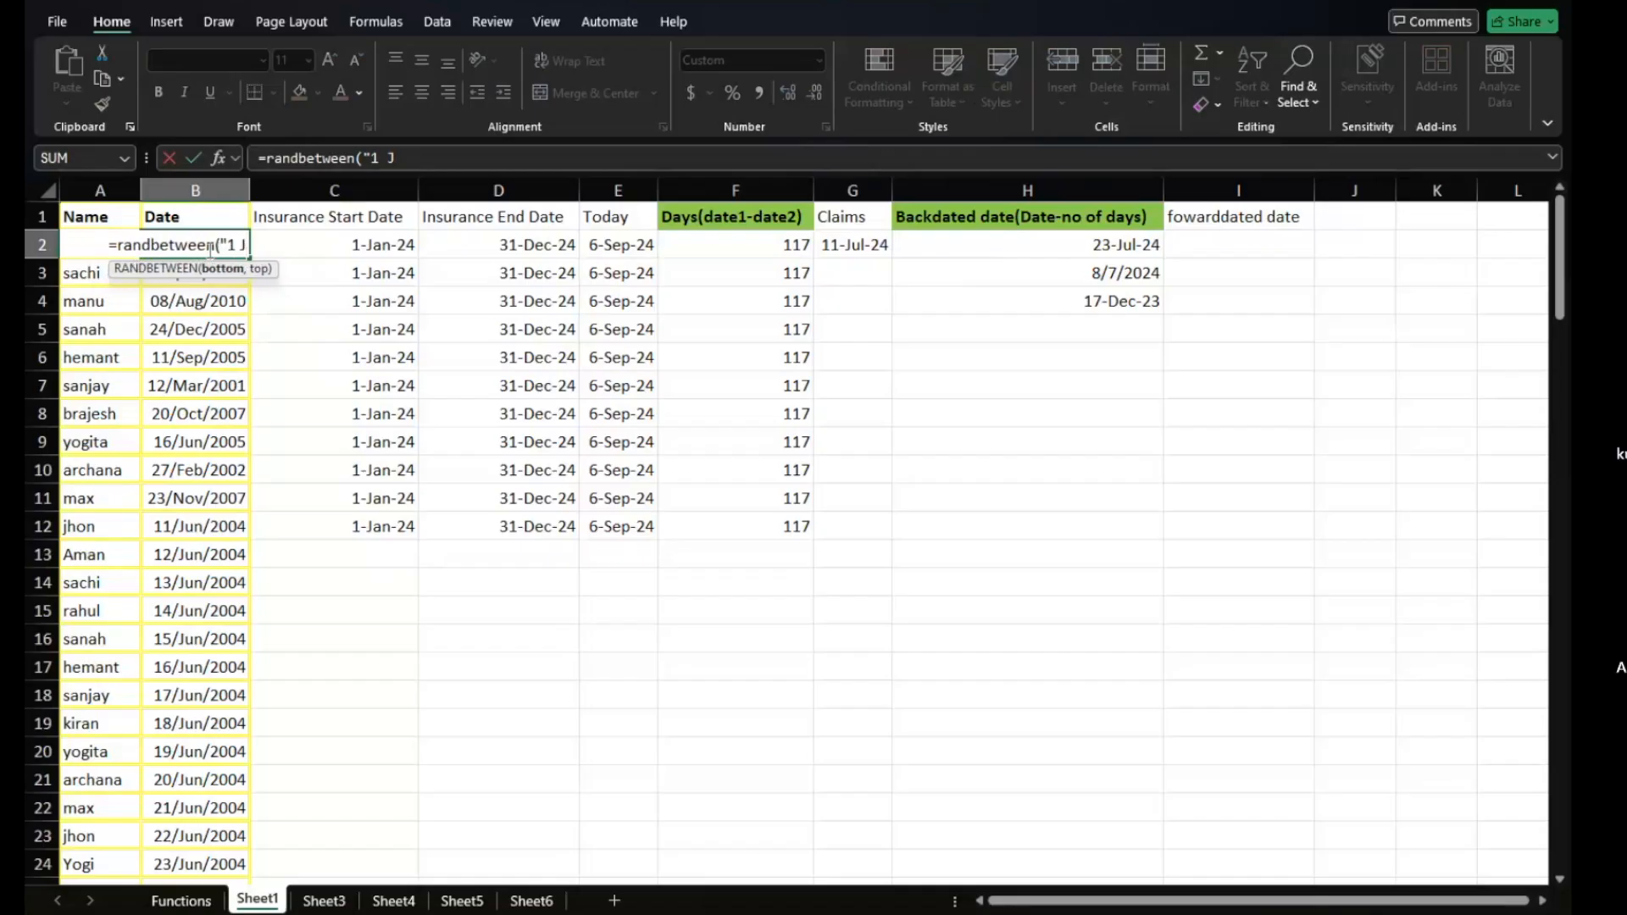
text(202)
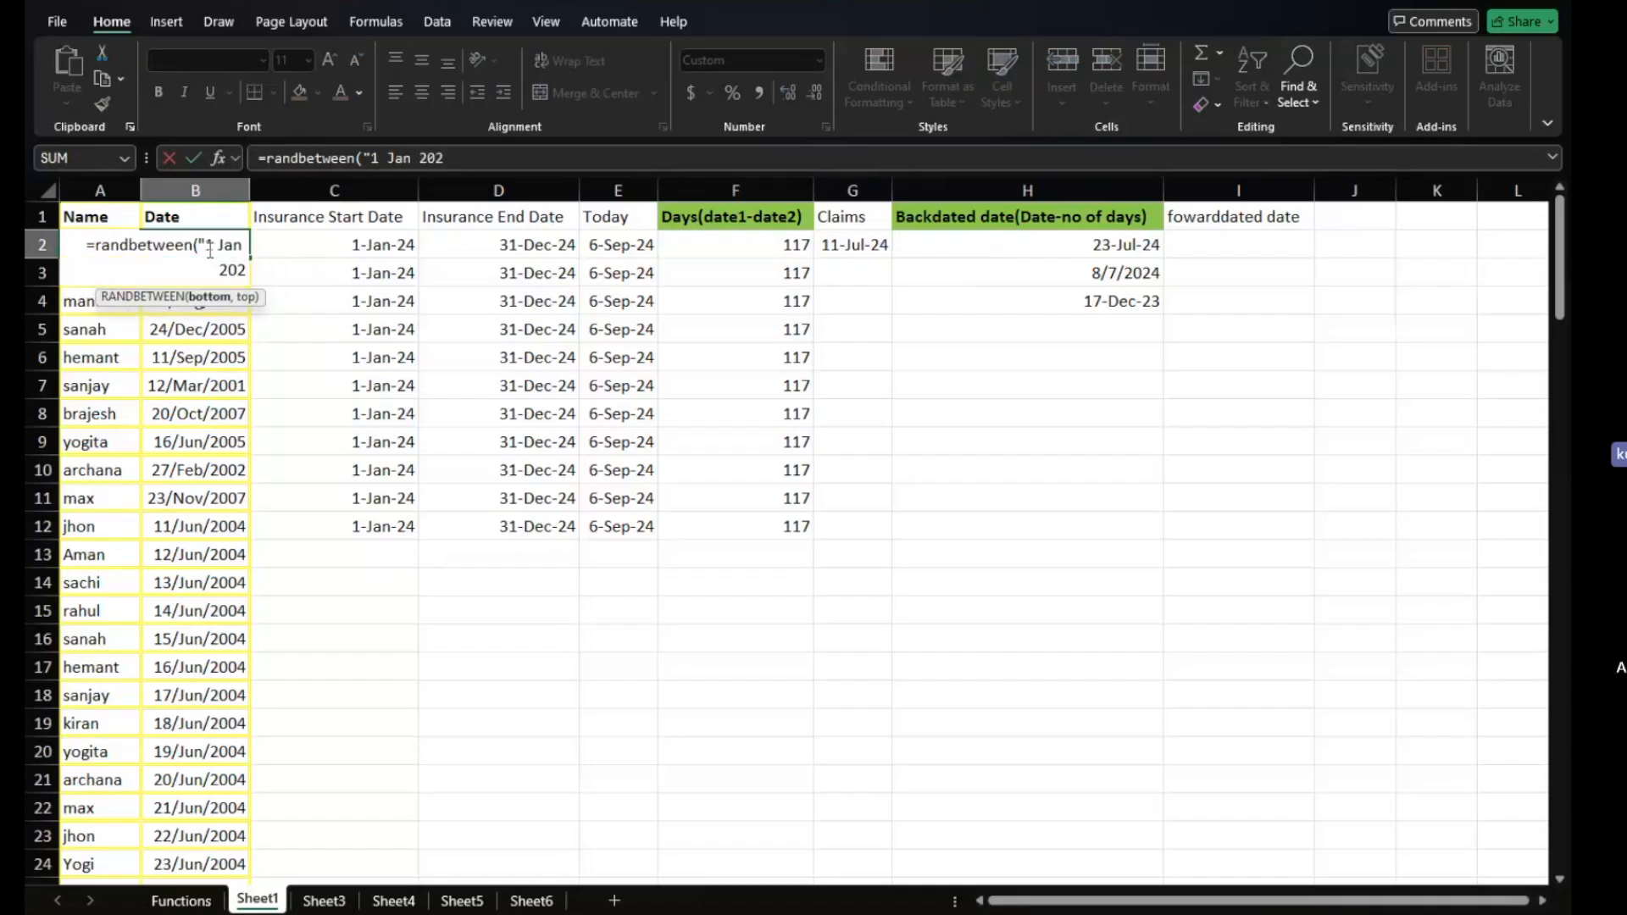
text(4",Today)
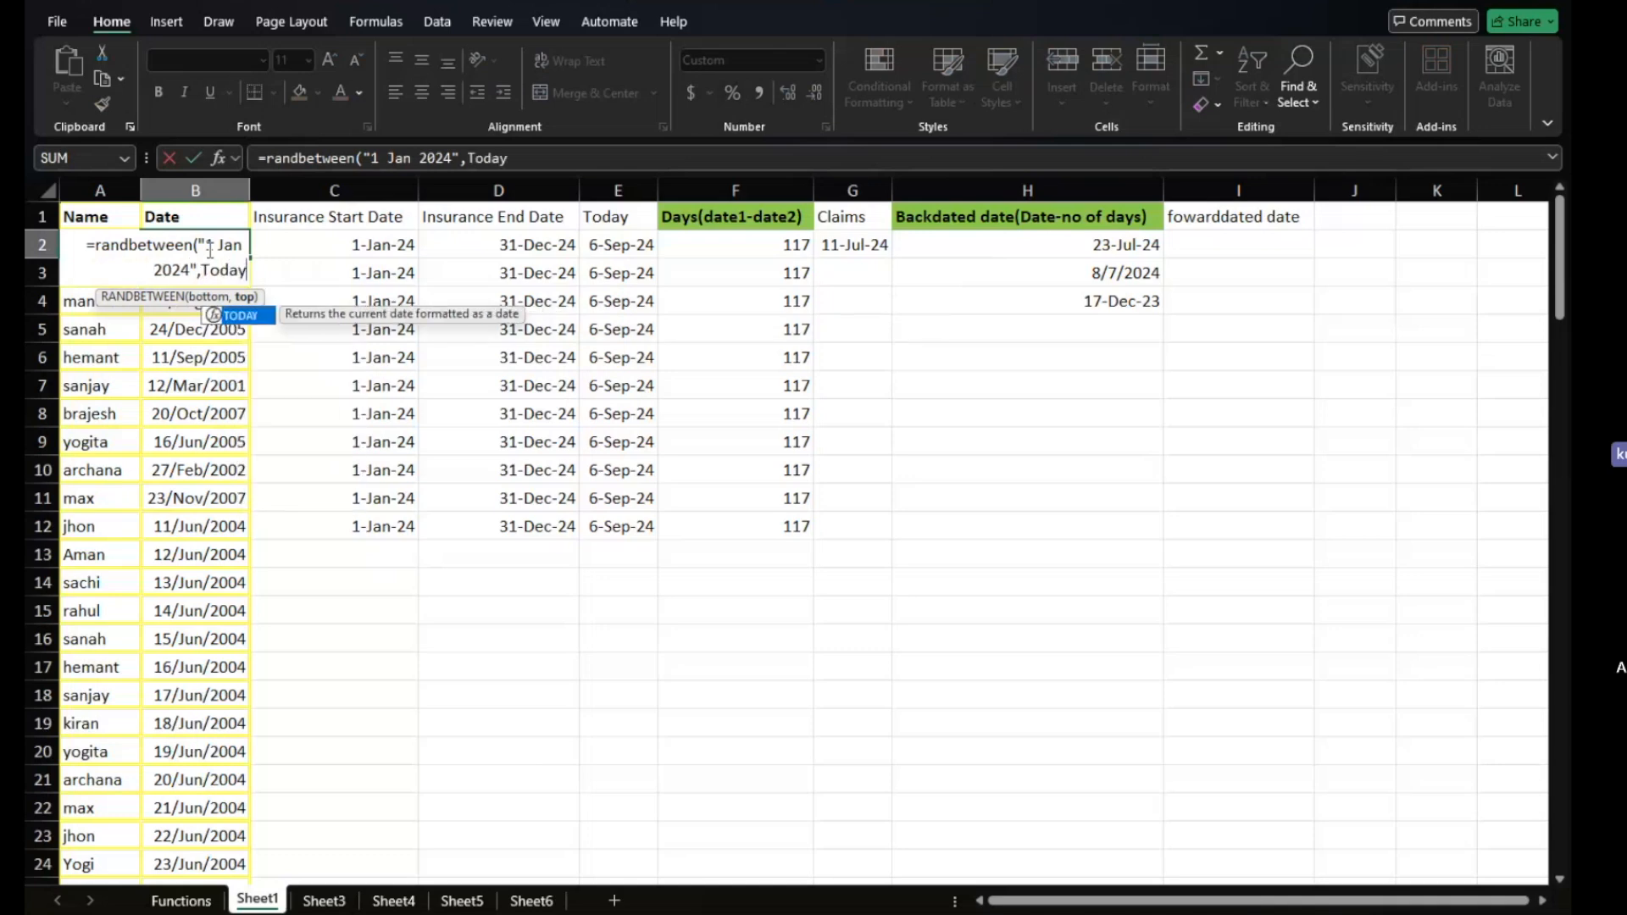
text(())
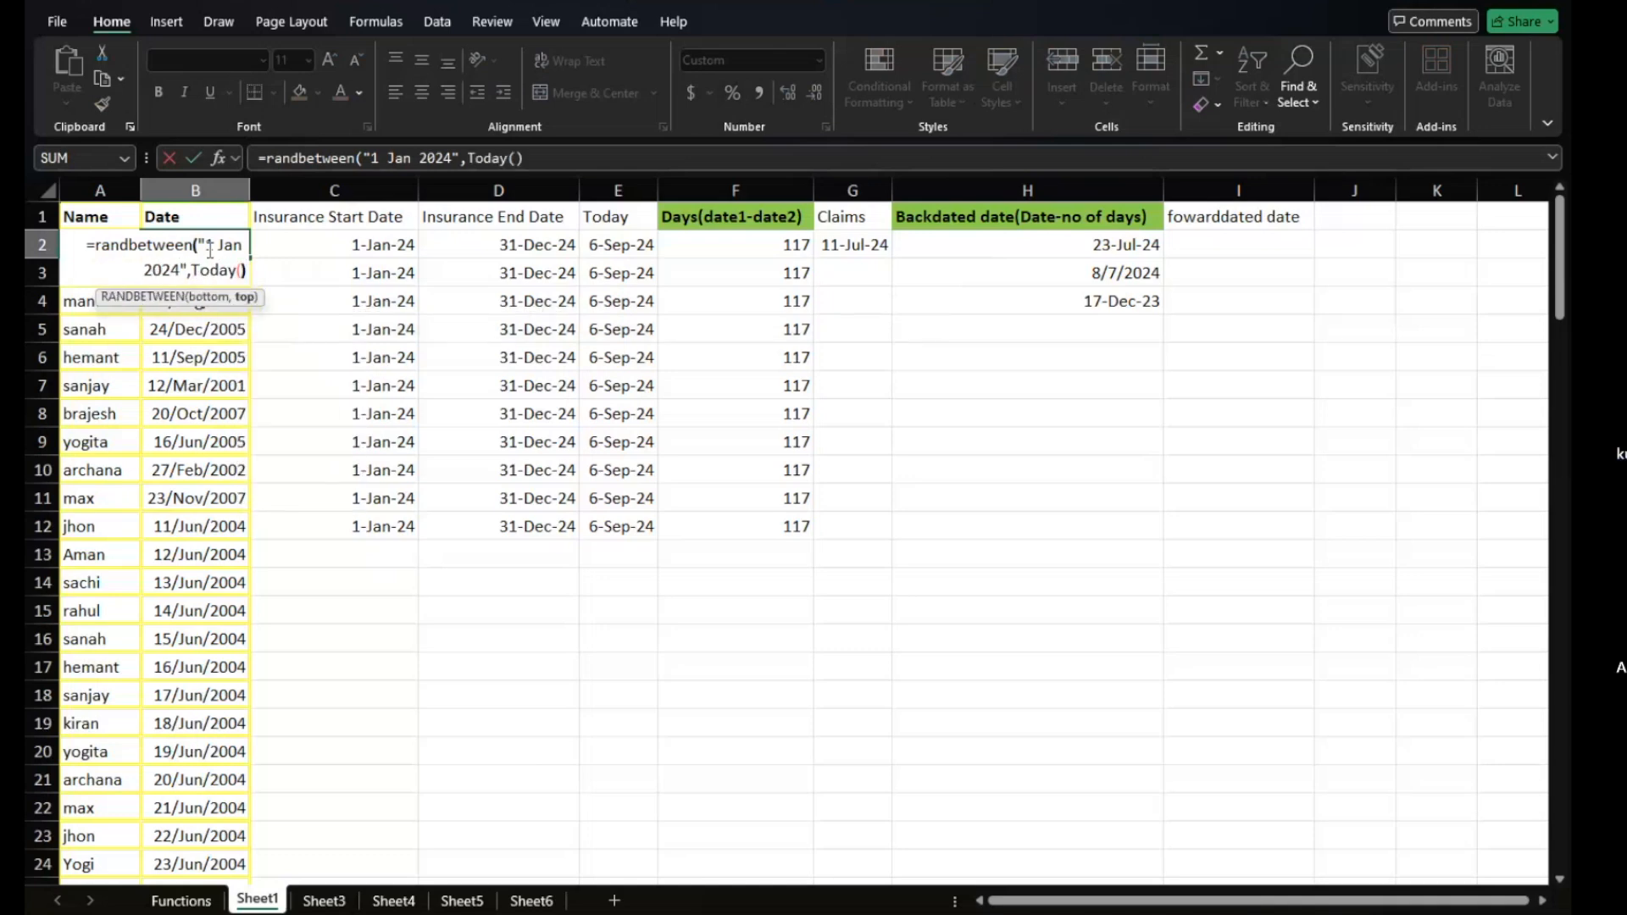
key(Return)
Copy the random date formula from B2 down the Date column and replace the formulas with their values.
click(208, 248)
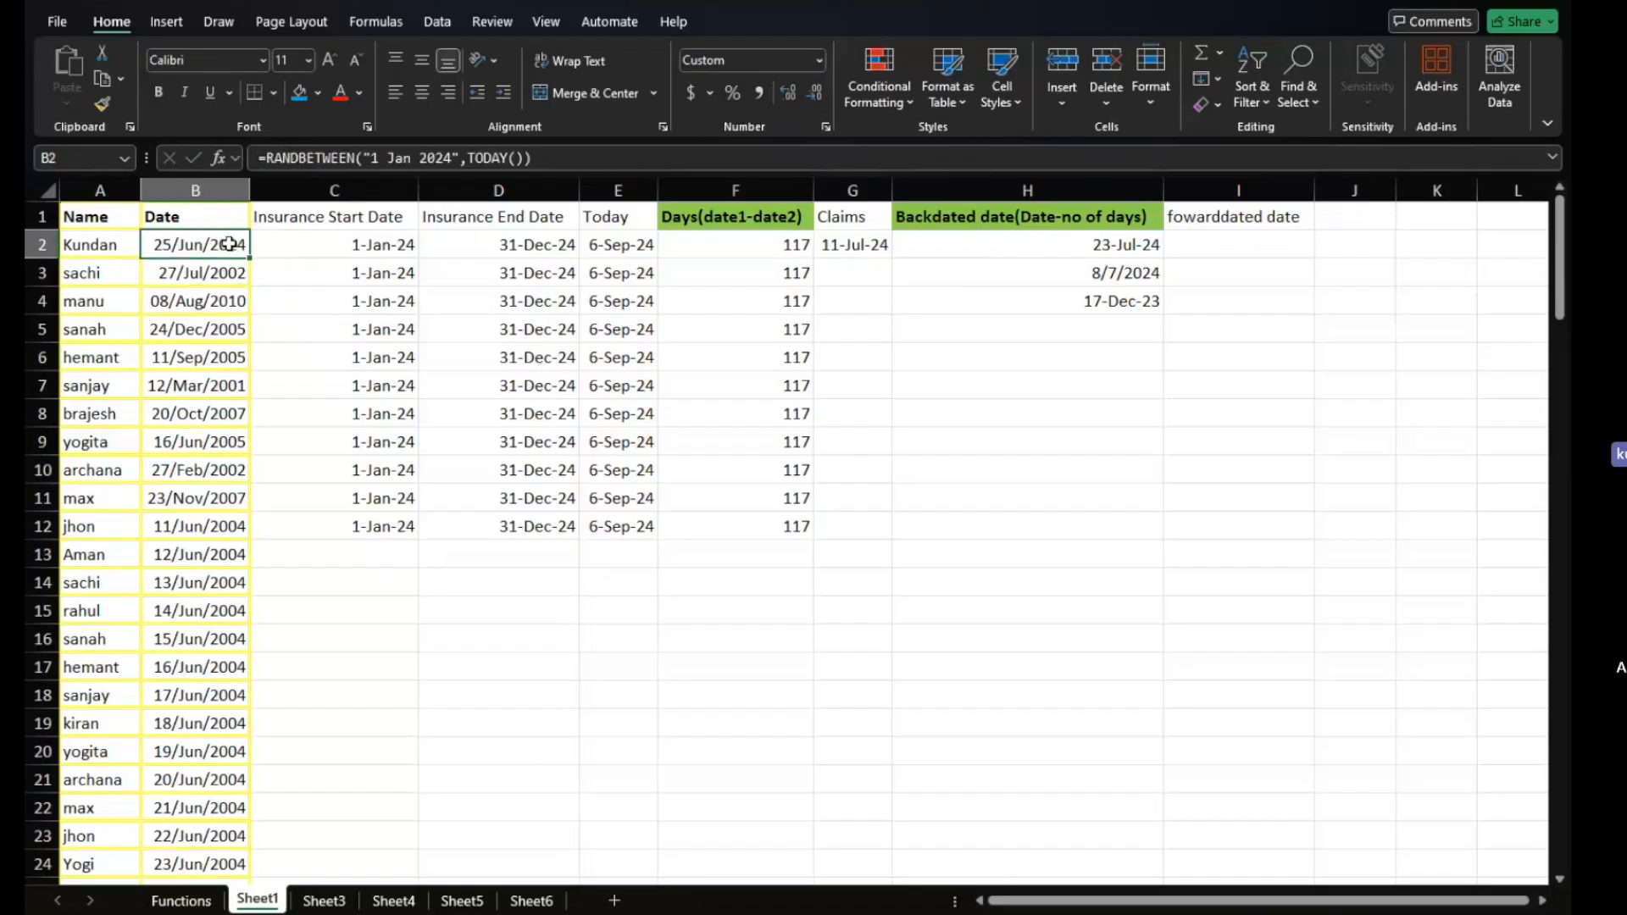
double_click(247, 256)
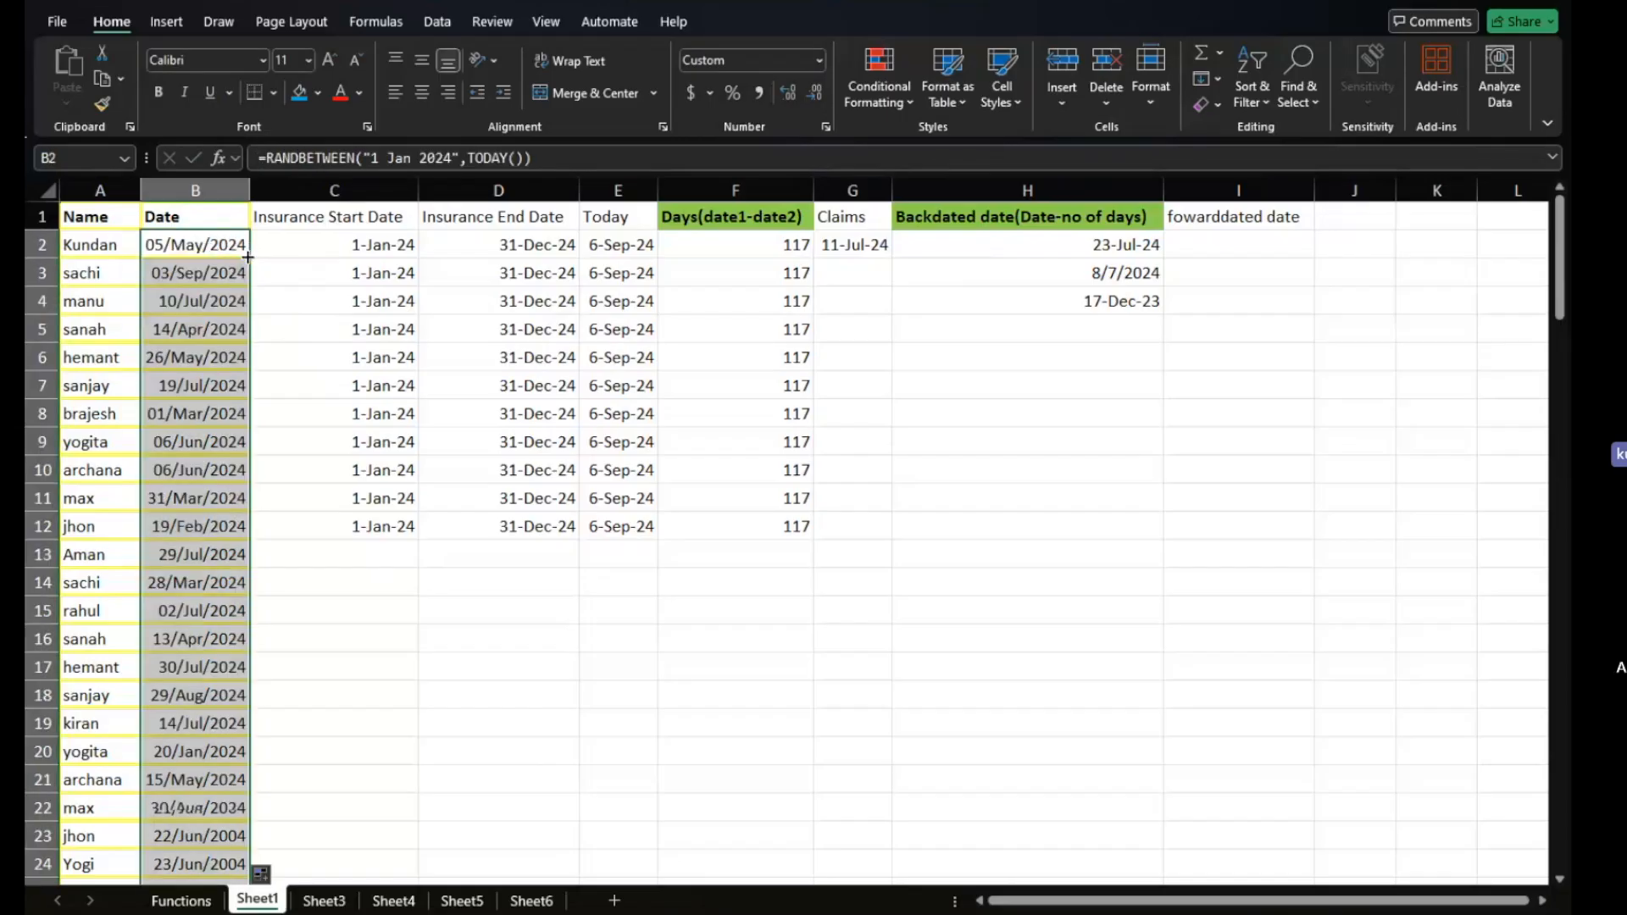
key(ctrl+c)
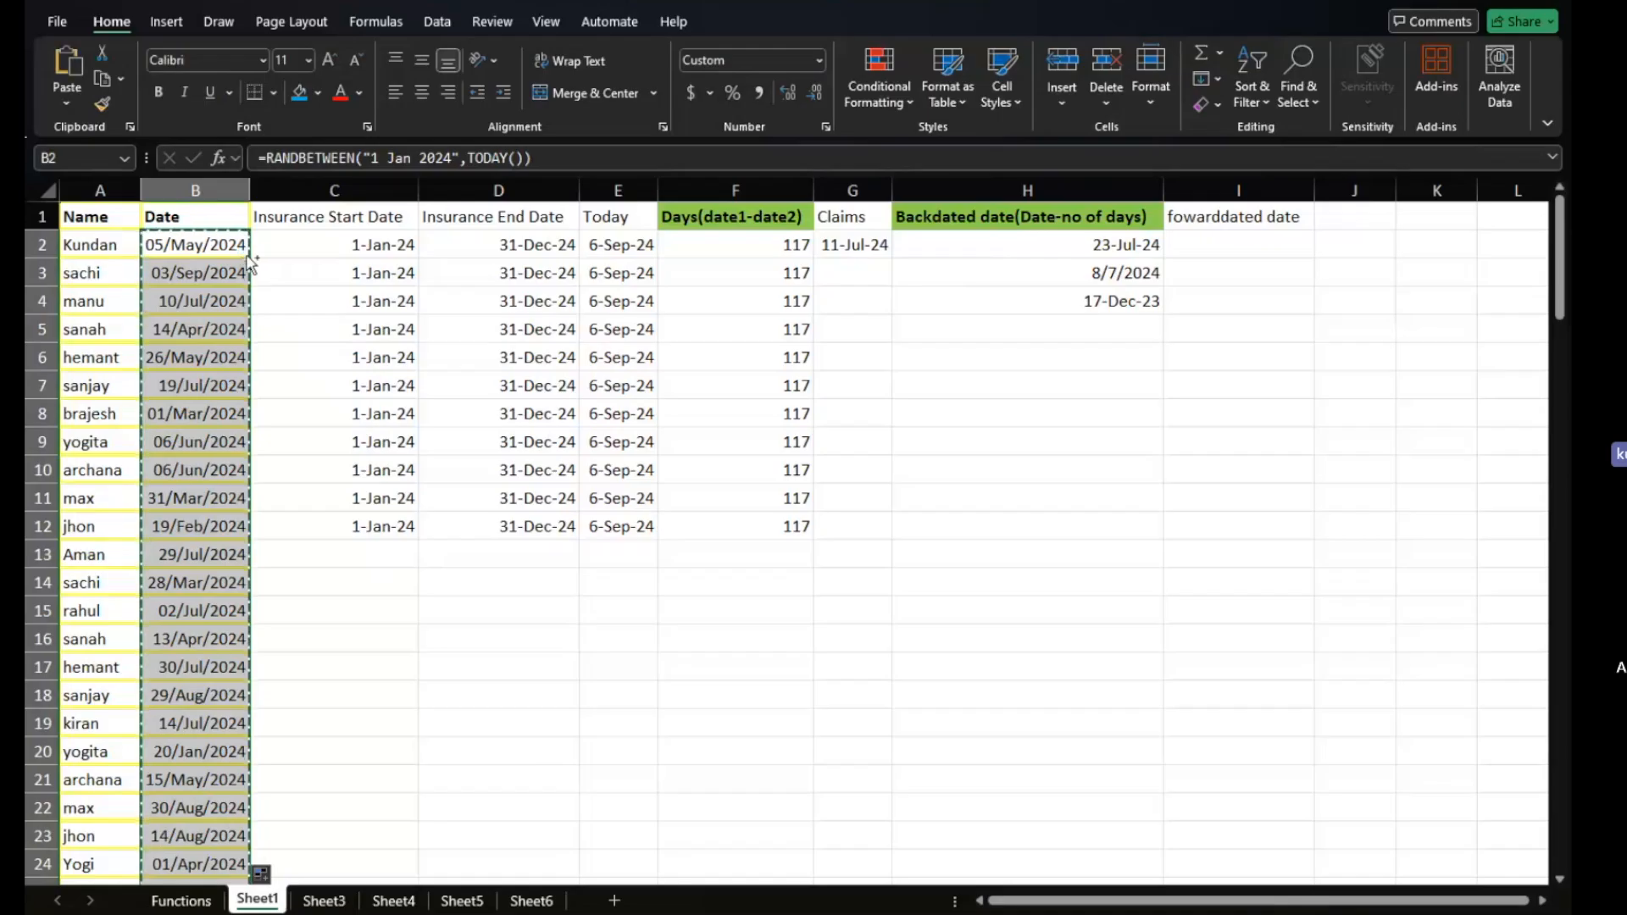
key(ctrl+shift+v)
click(218, 261)
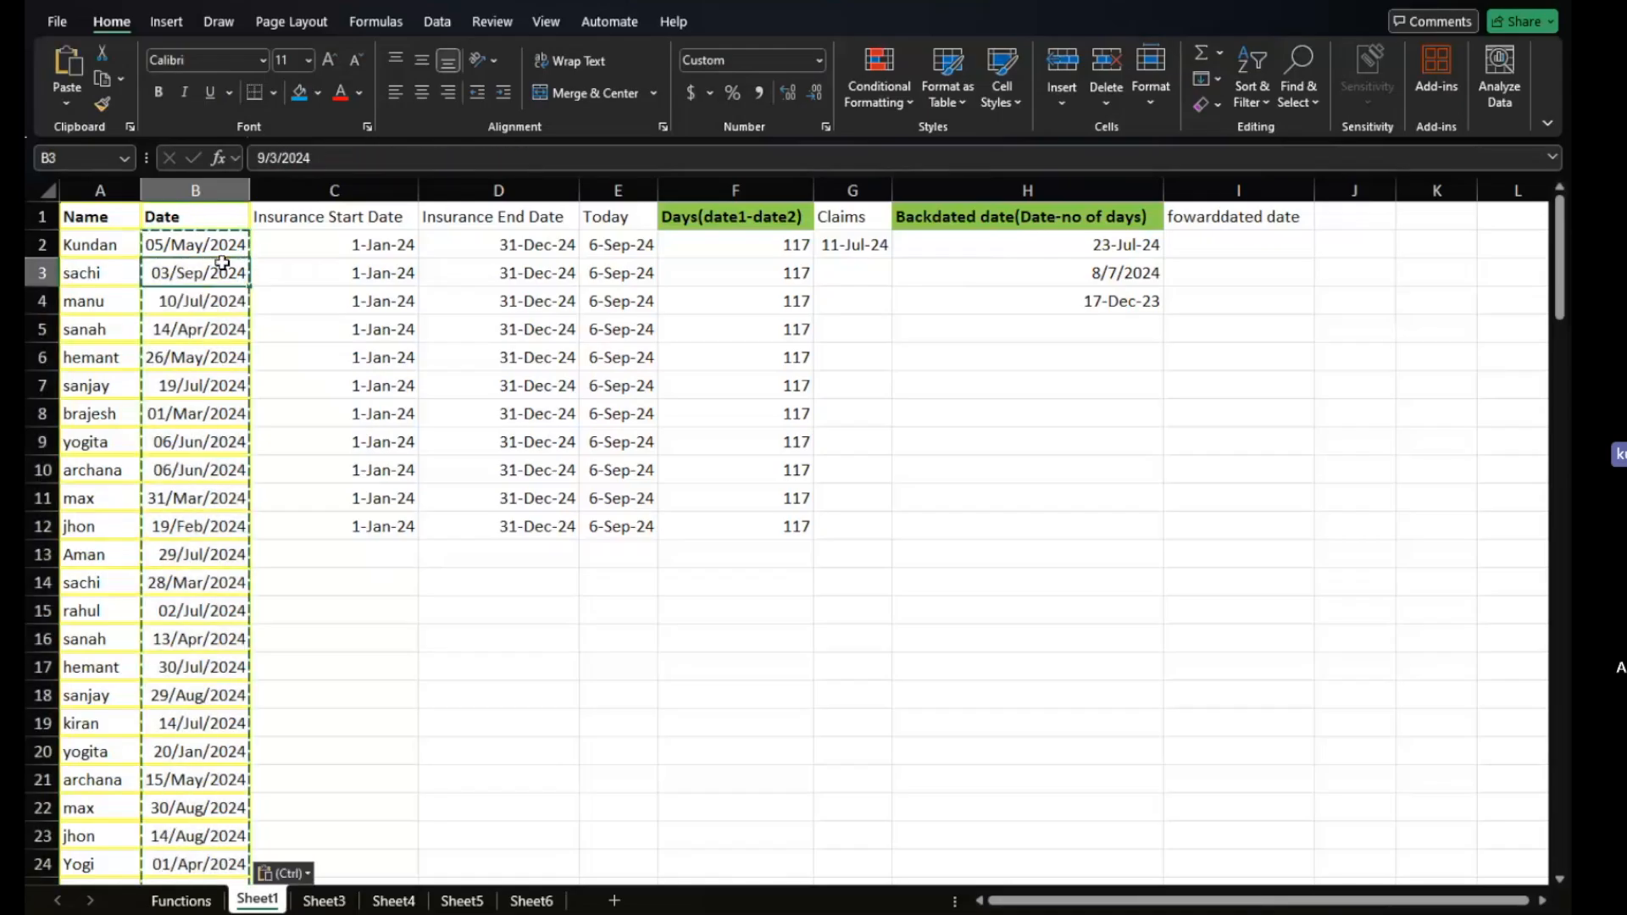
click(293, 244)
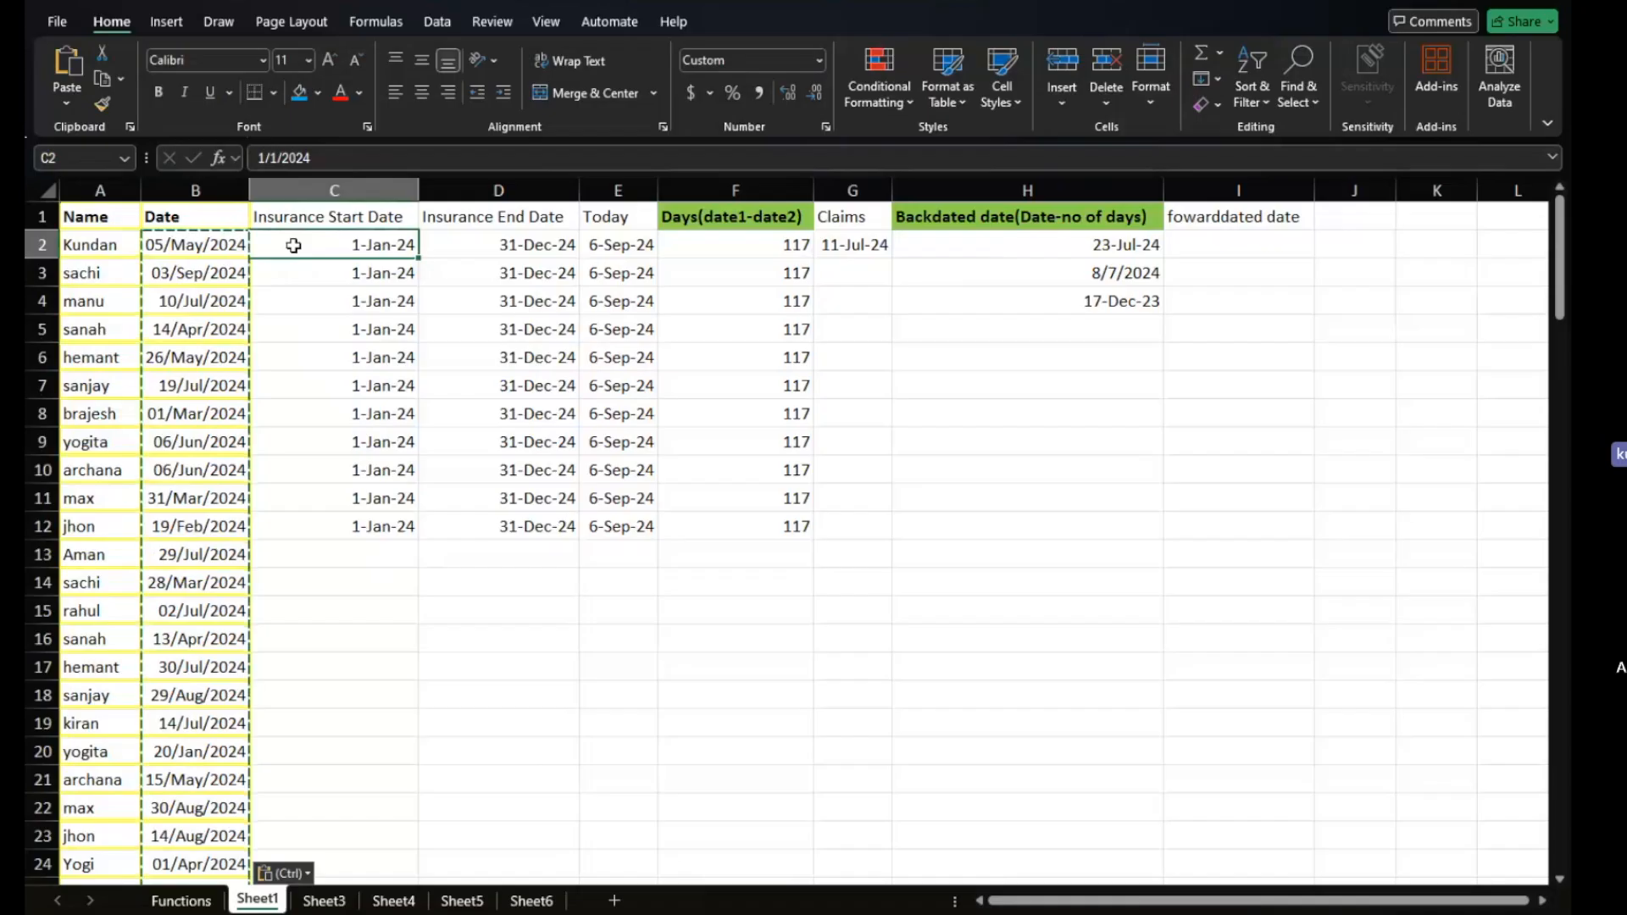
key(Escape)
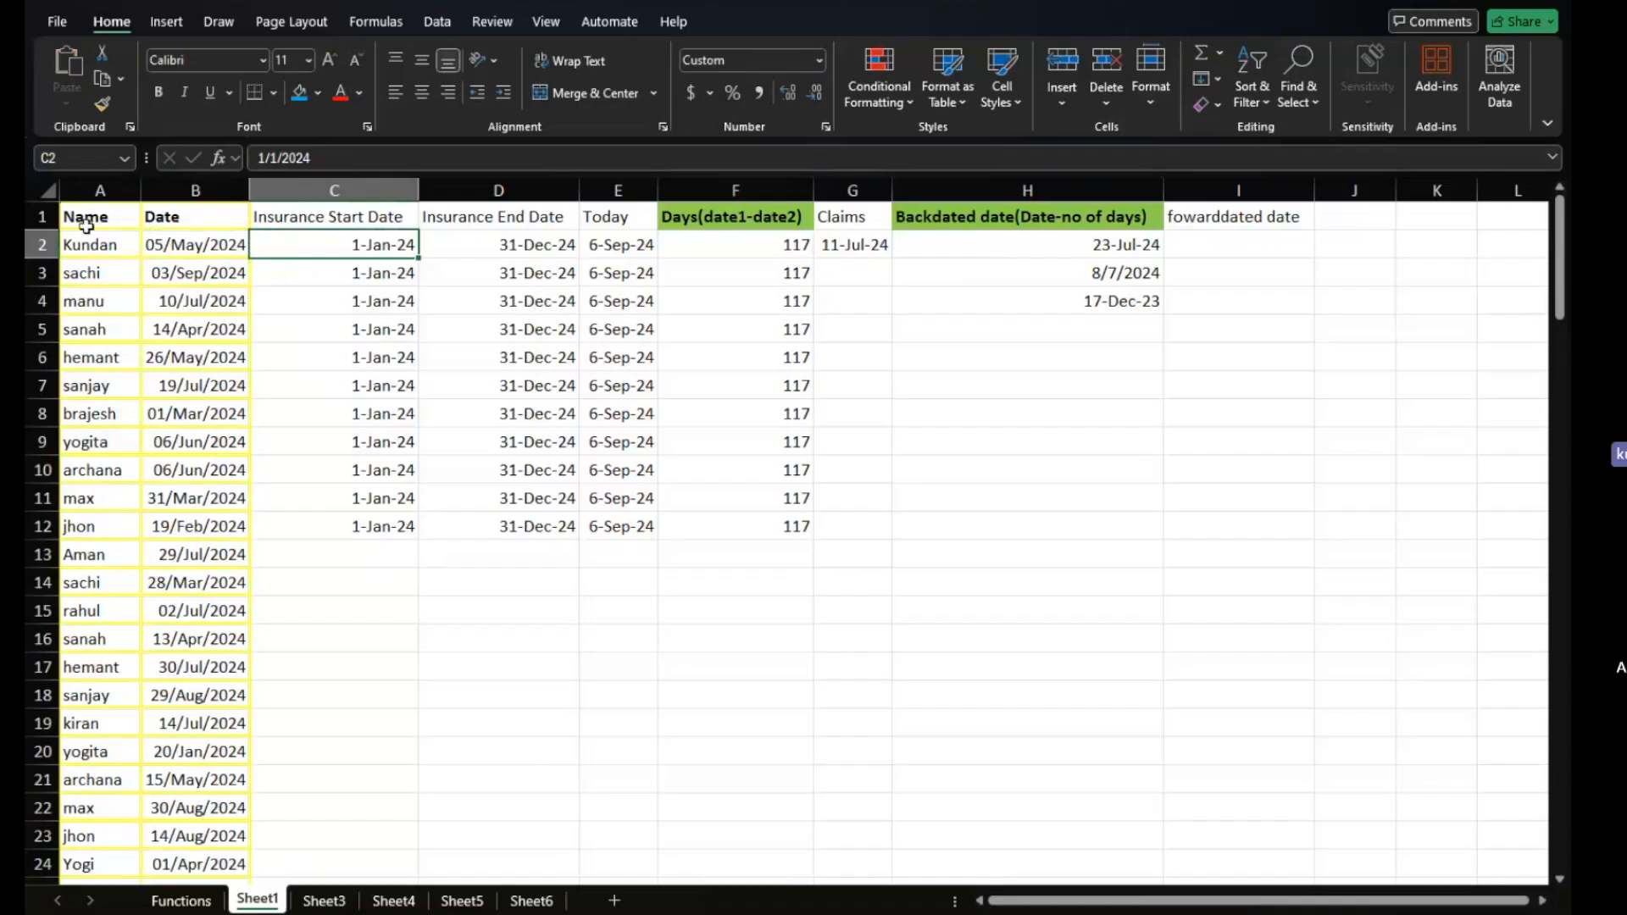
Fill the header cells A1:E1, from Name to Today, with the standard yellow color.
drag(93, 213, 625, 216)
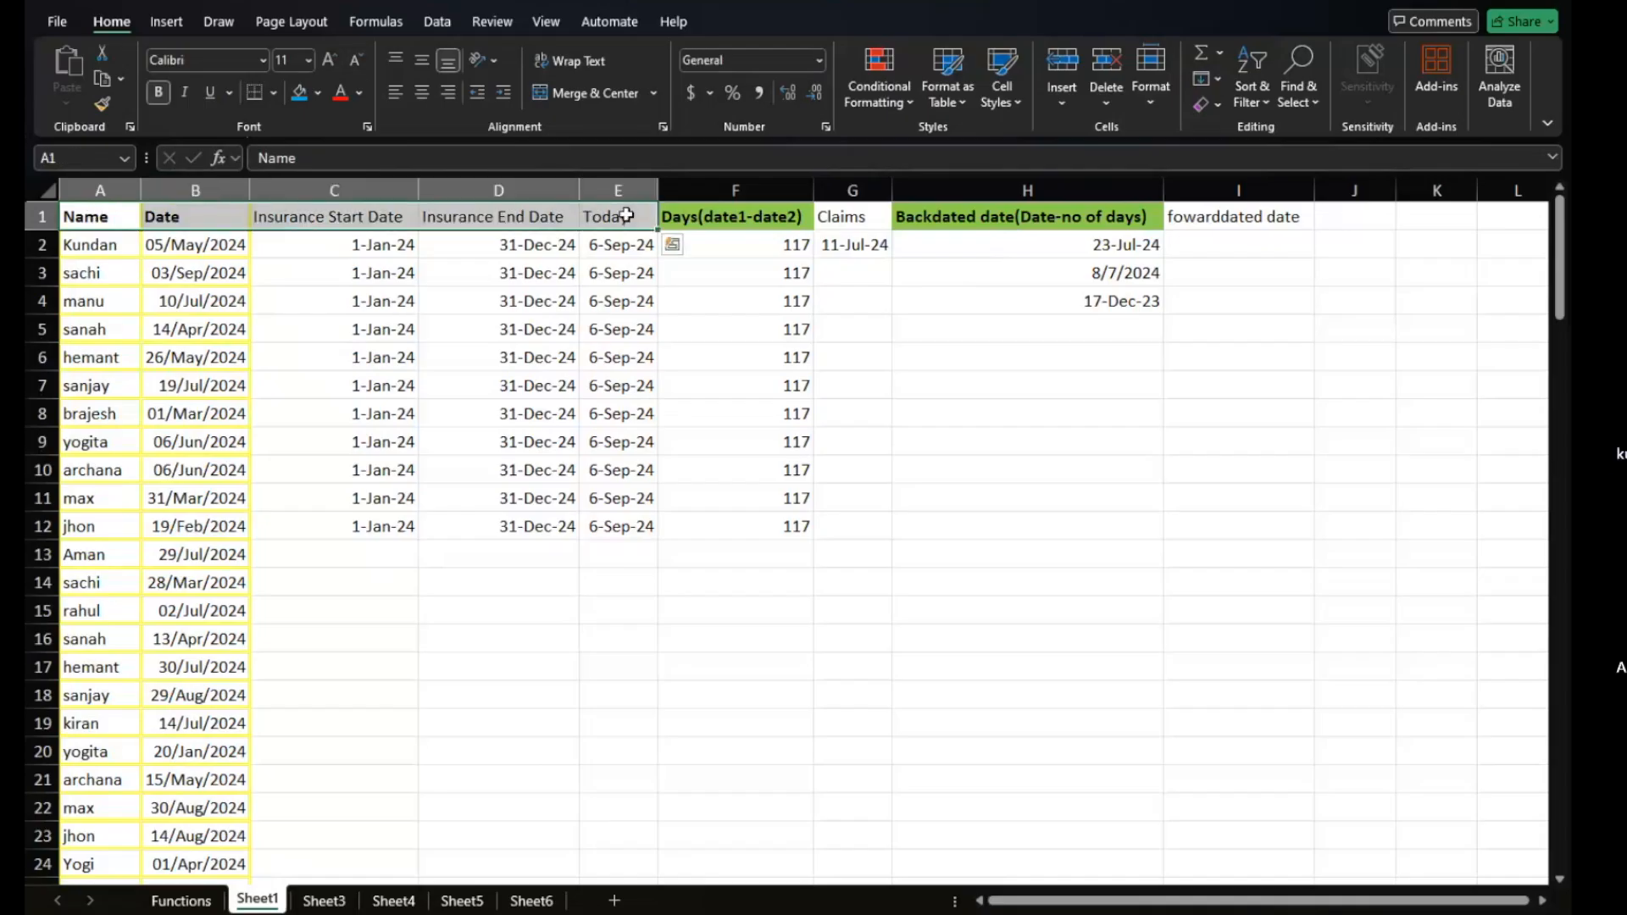
click(317, 93)
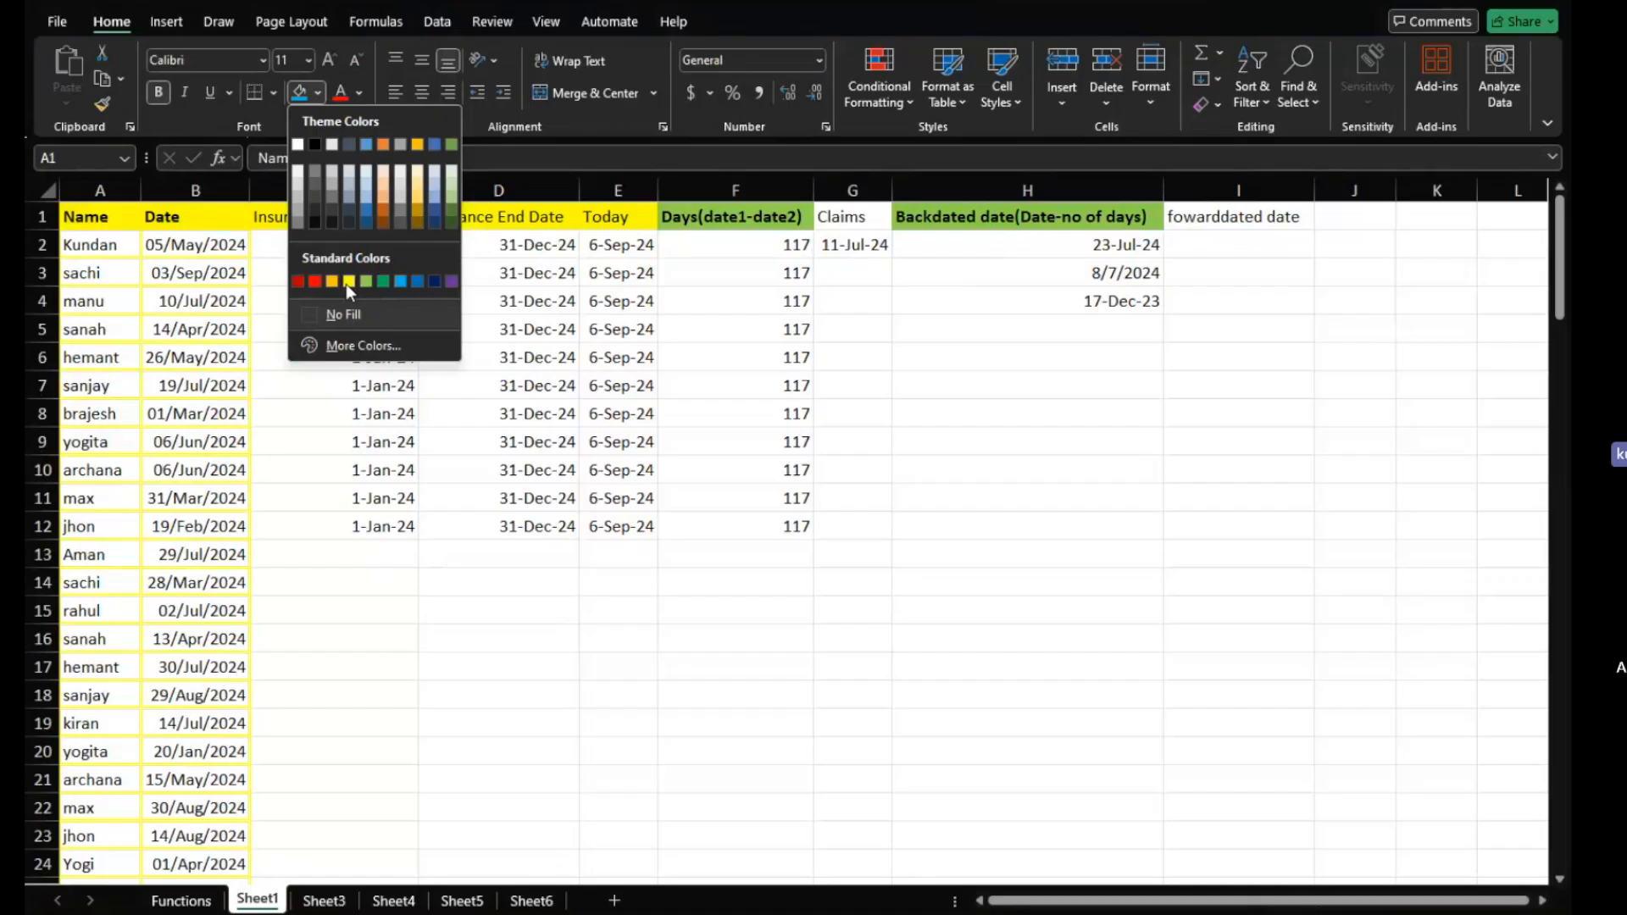
click(335, 446)
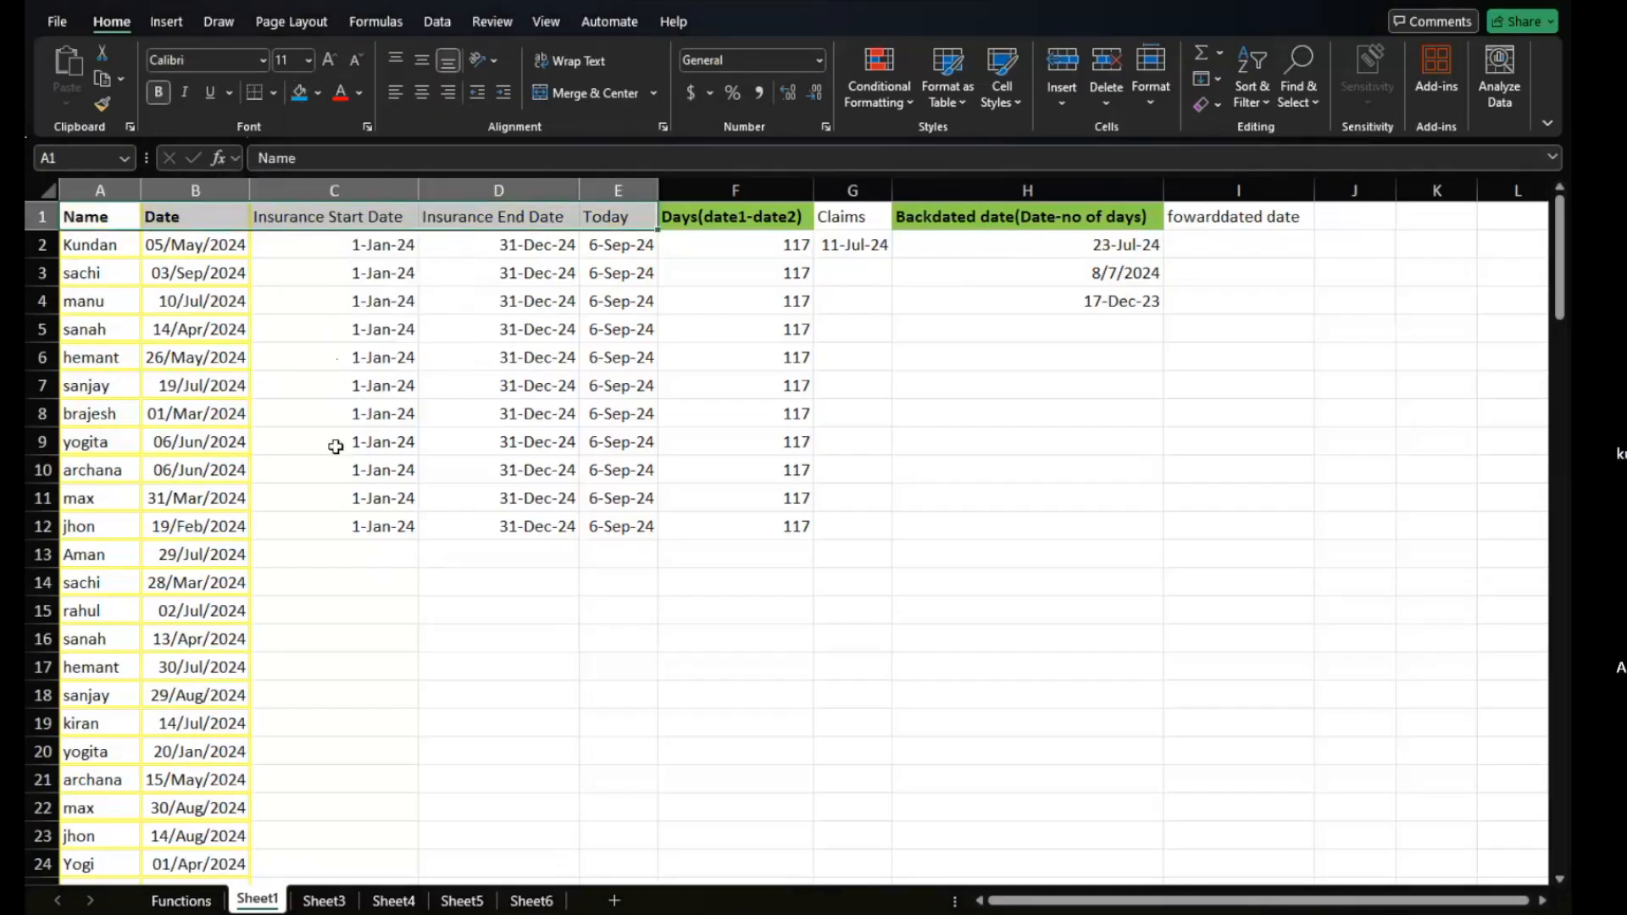
click(319, 95)
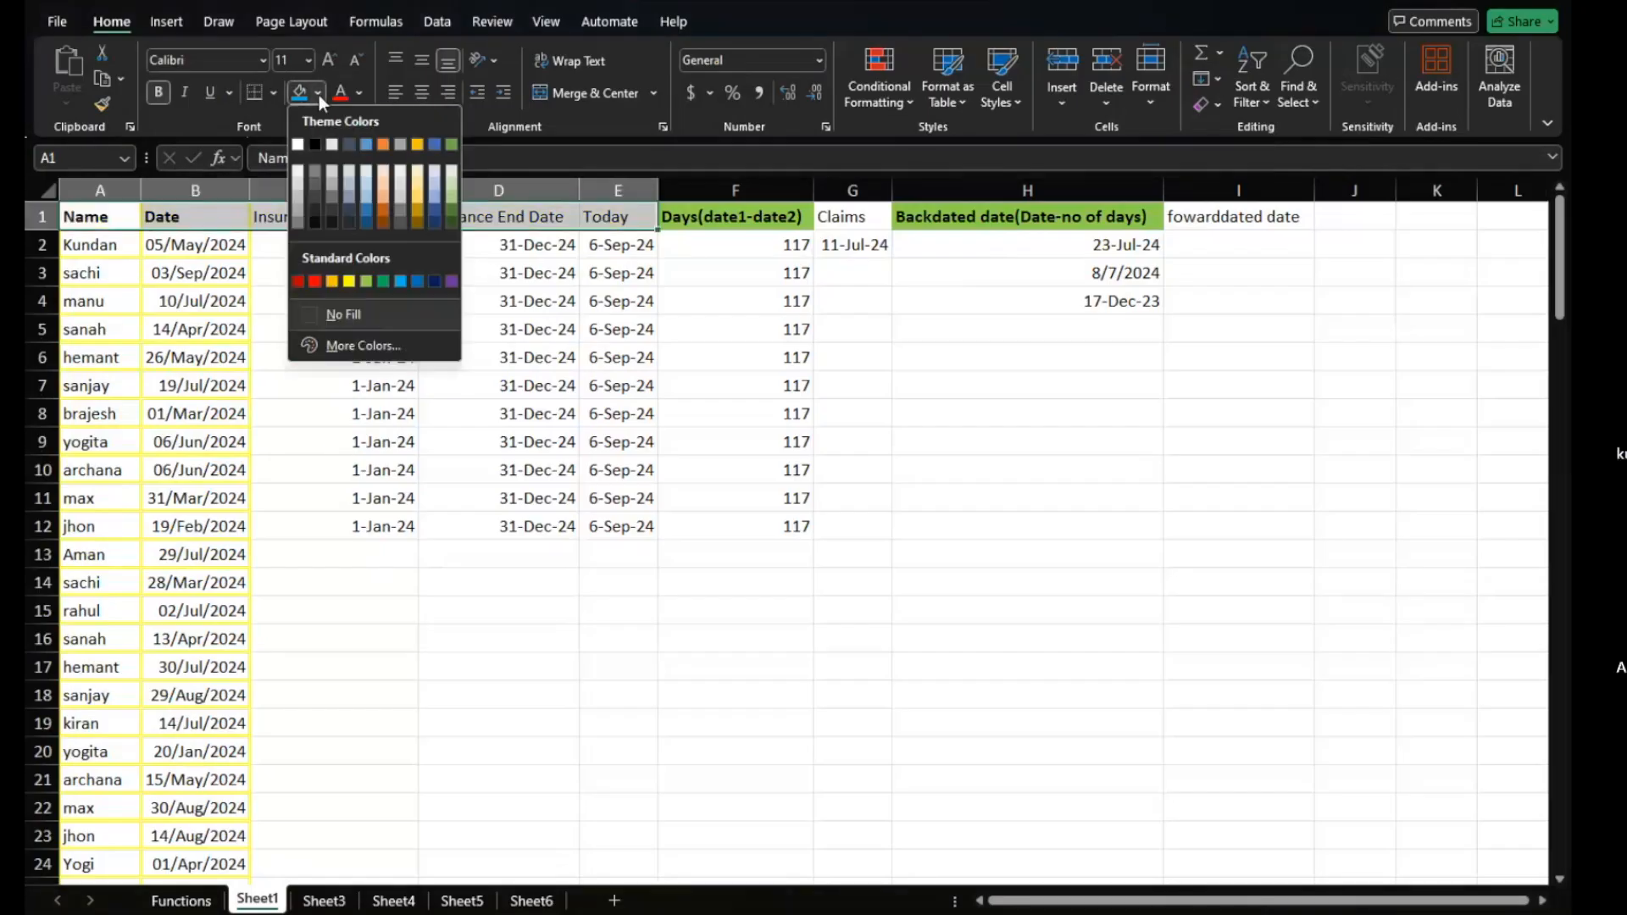
click(344, 282)
click(344, 275)
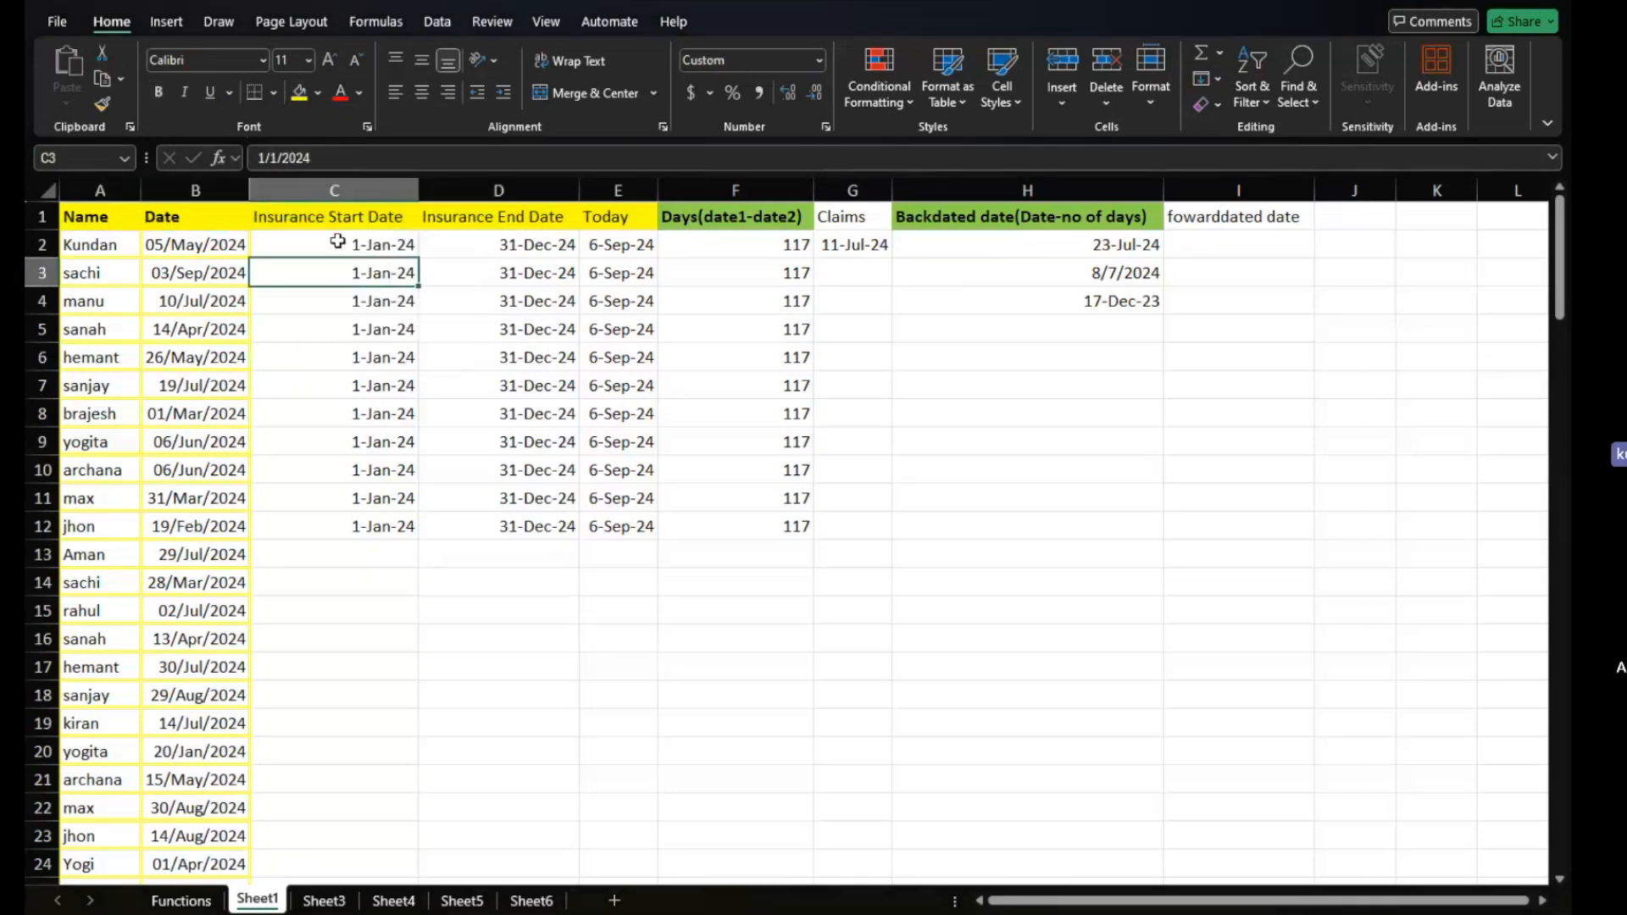
Apply all borders to the header cells A1:E1.
drag(102, 218, 621, 220)
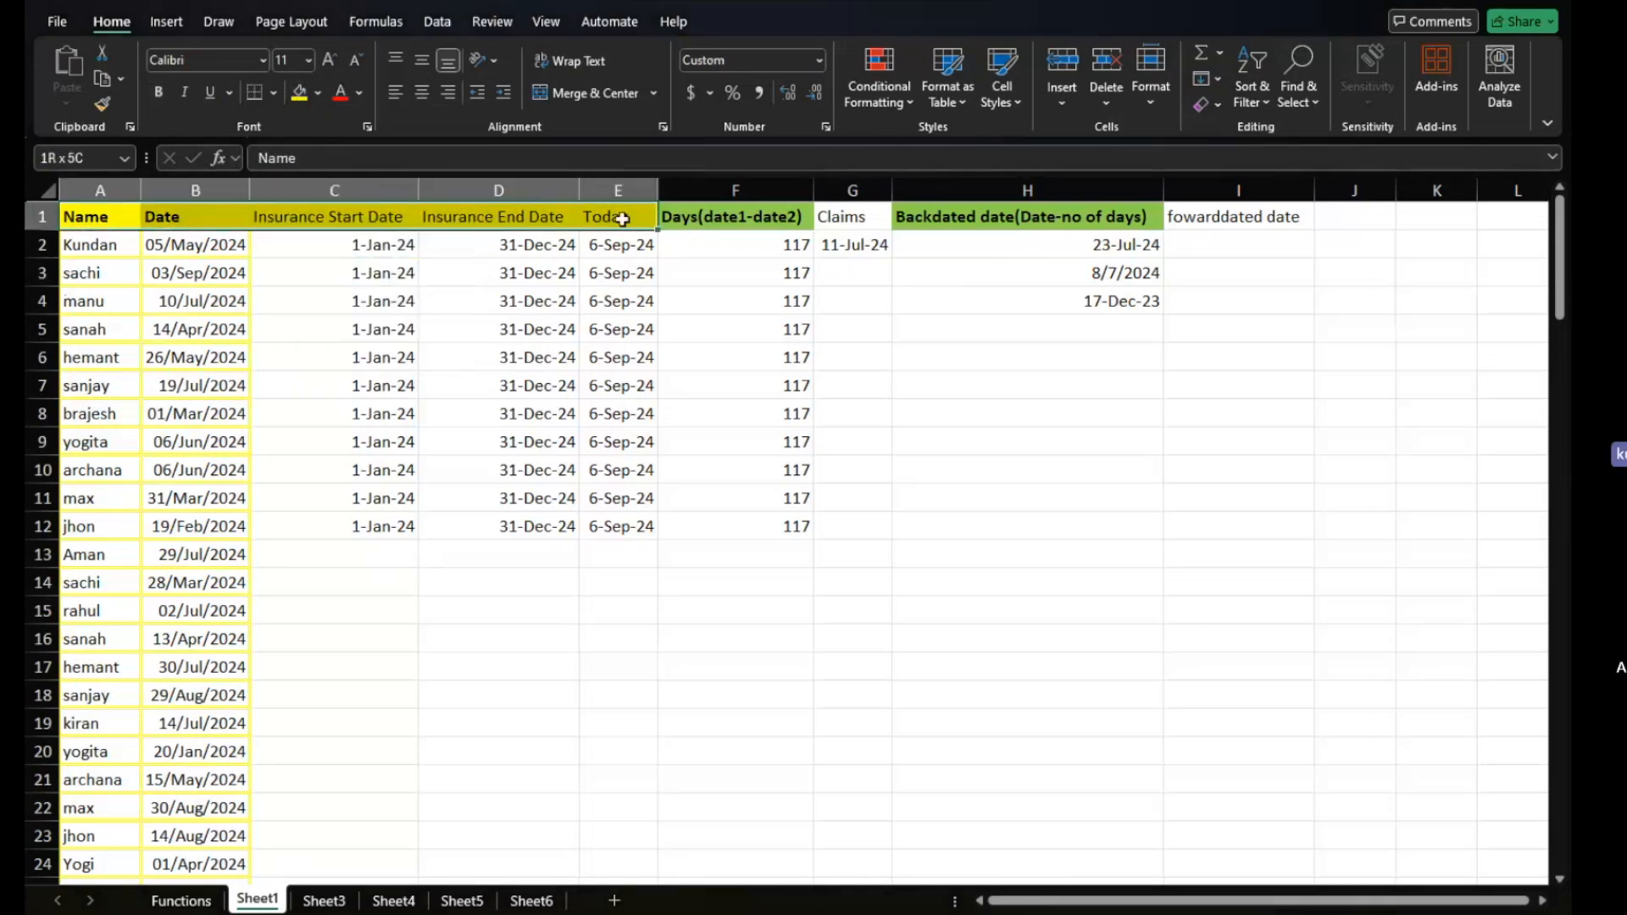
click(272, 94)
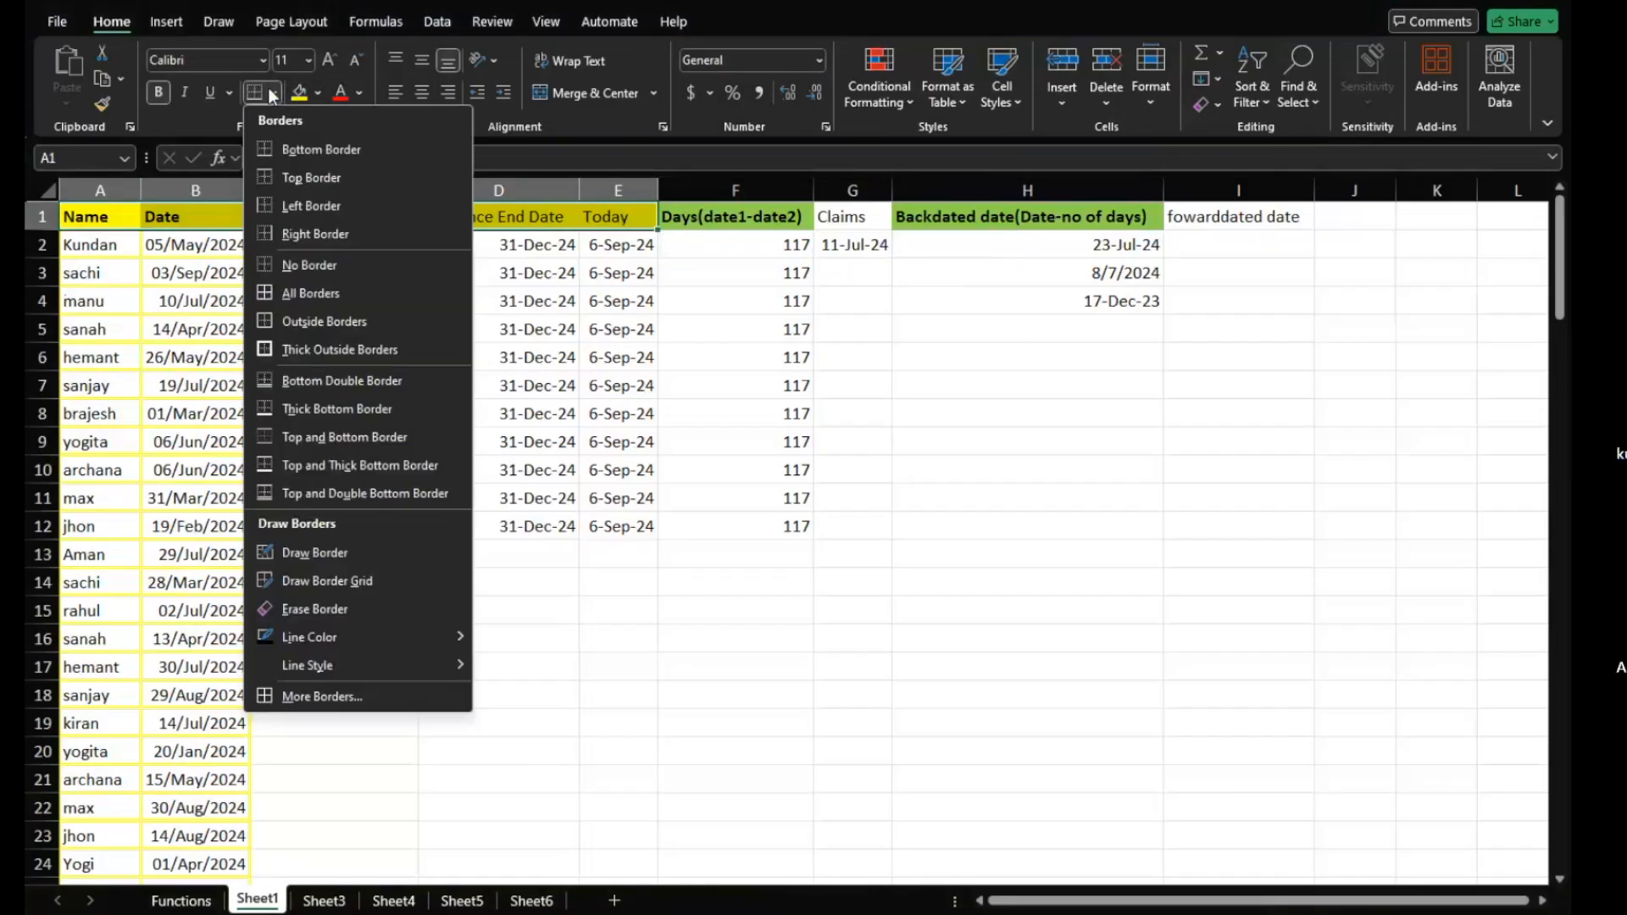
click(309, 298)
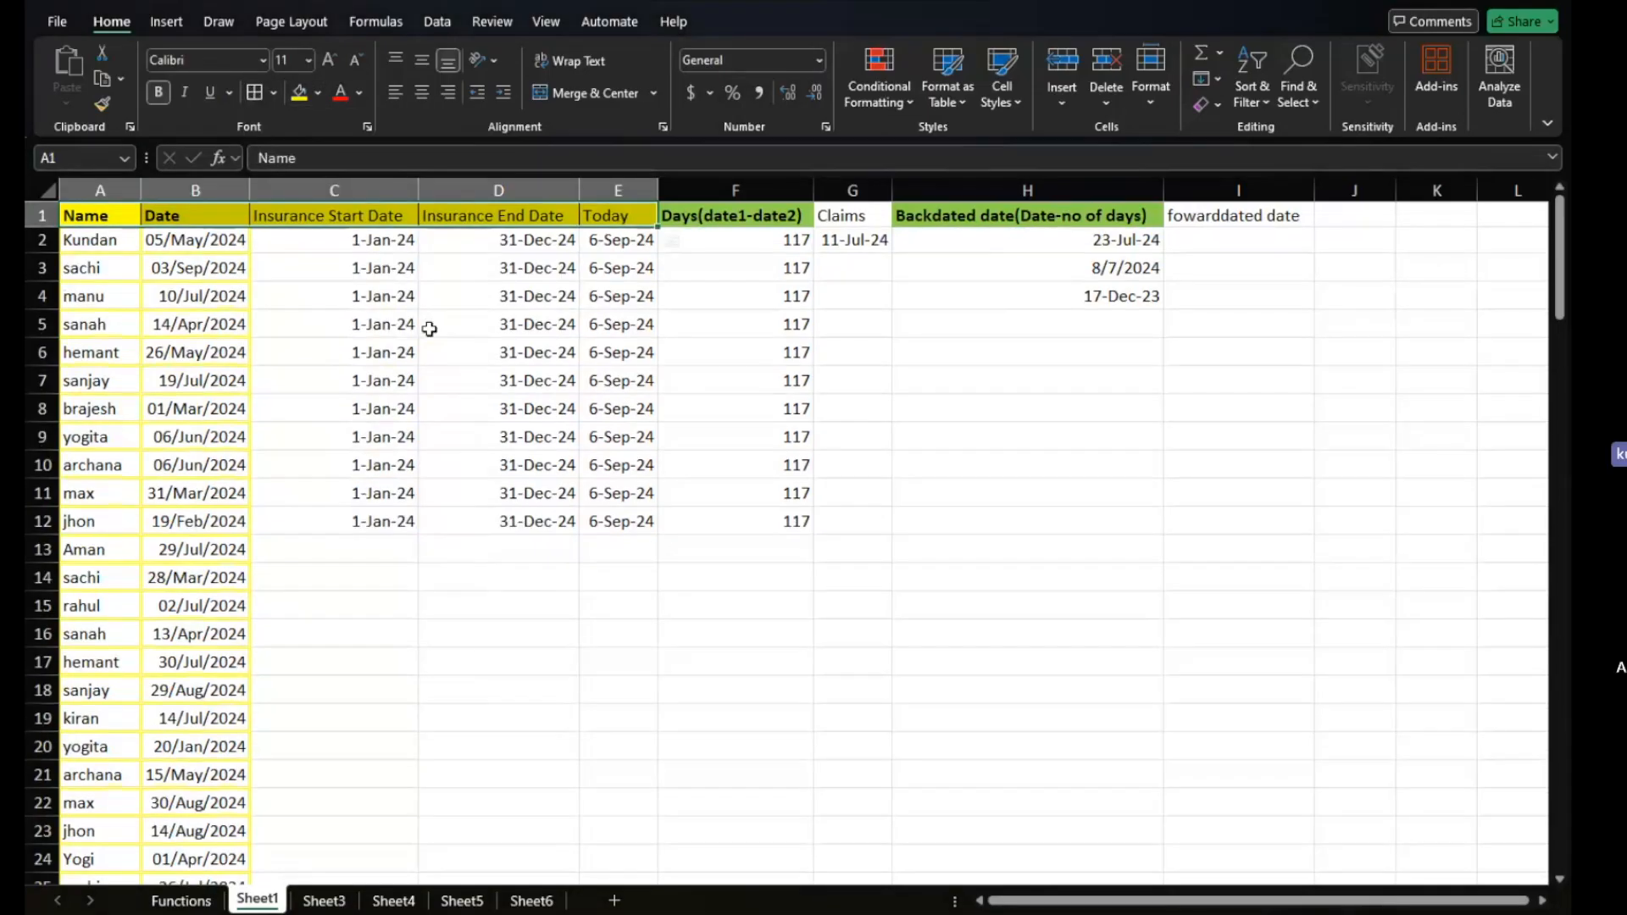
click(430, 329)
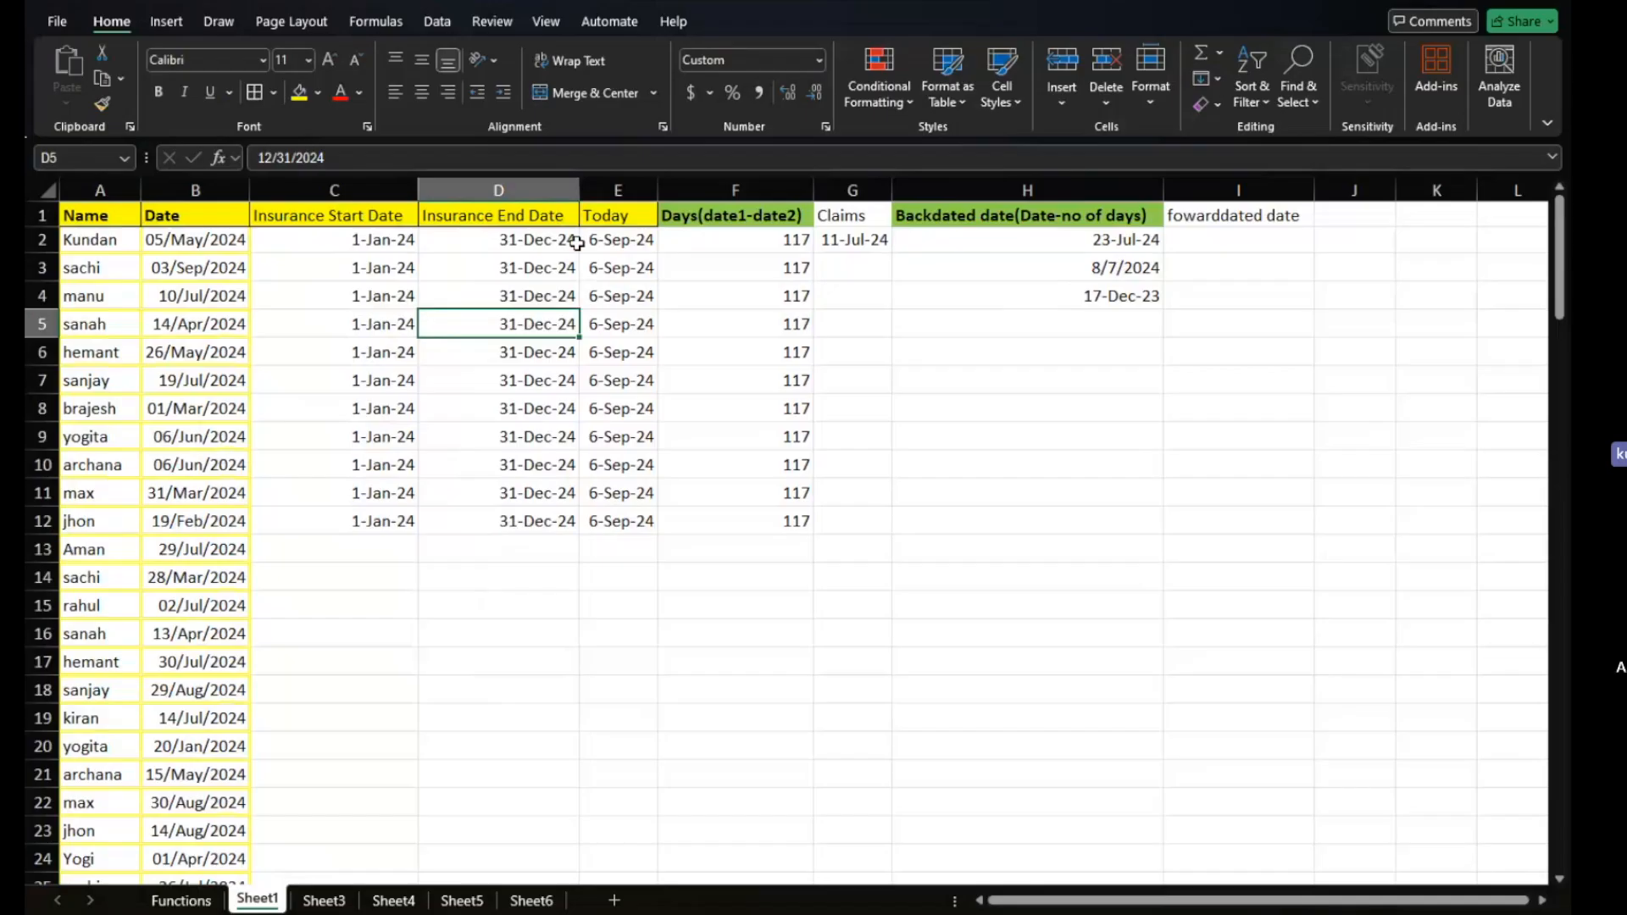
click(613, 244)
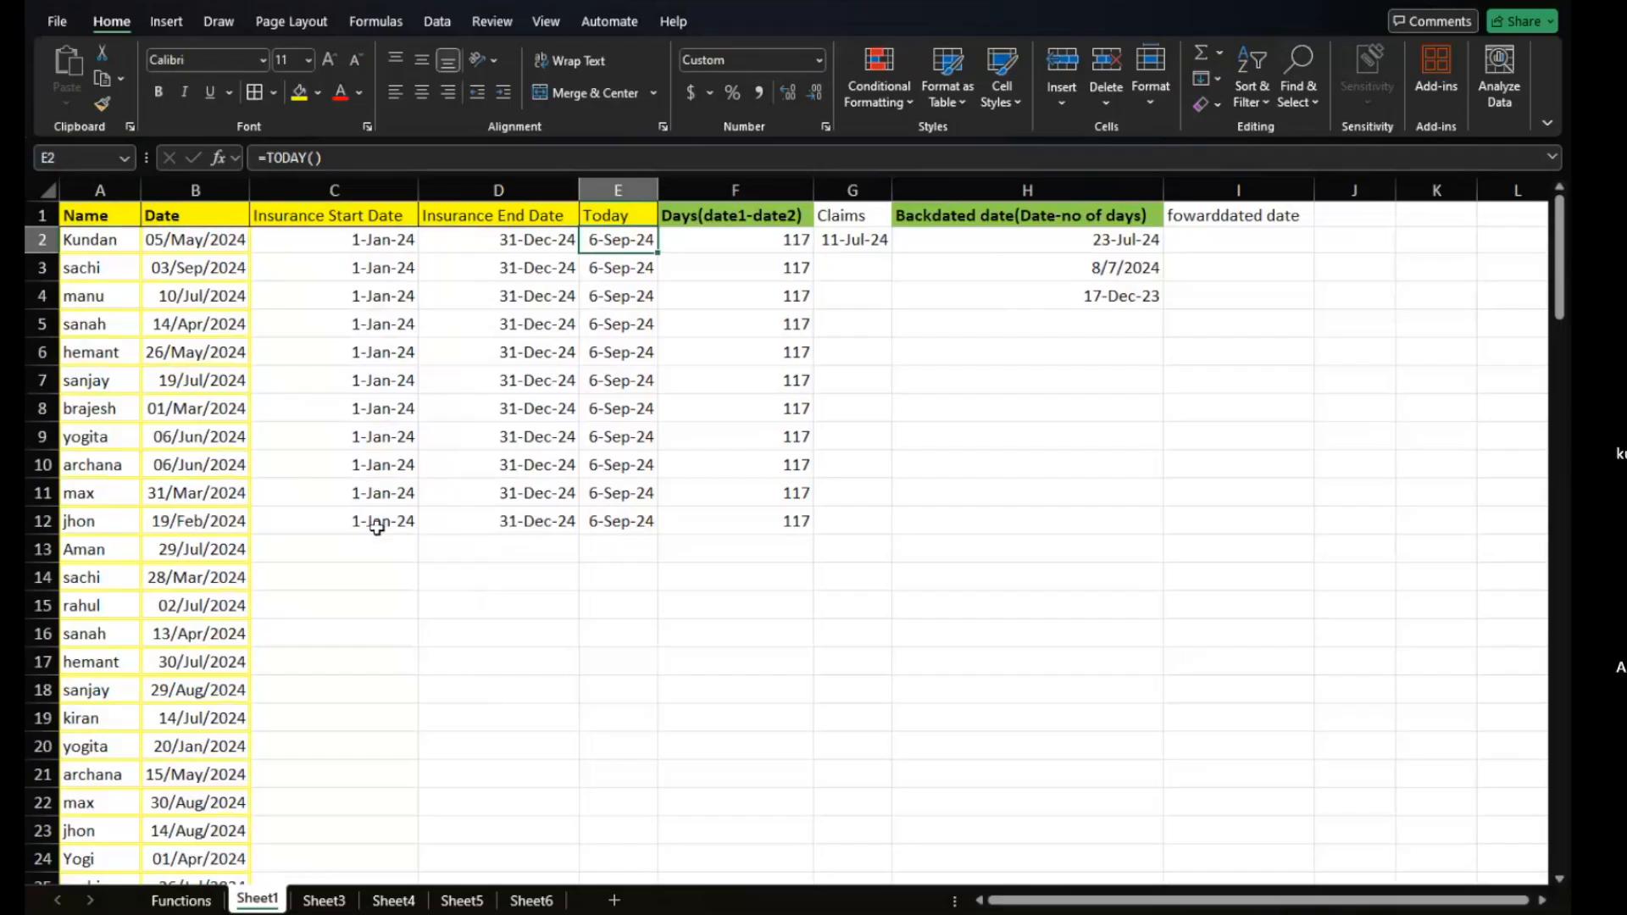
Copy the insurance start, insurance end and Today dates from C12:E12 down alongside the remaining names.
drag(377, 527, 643, 534)
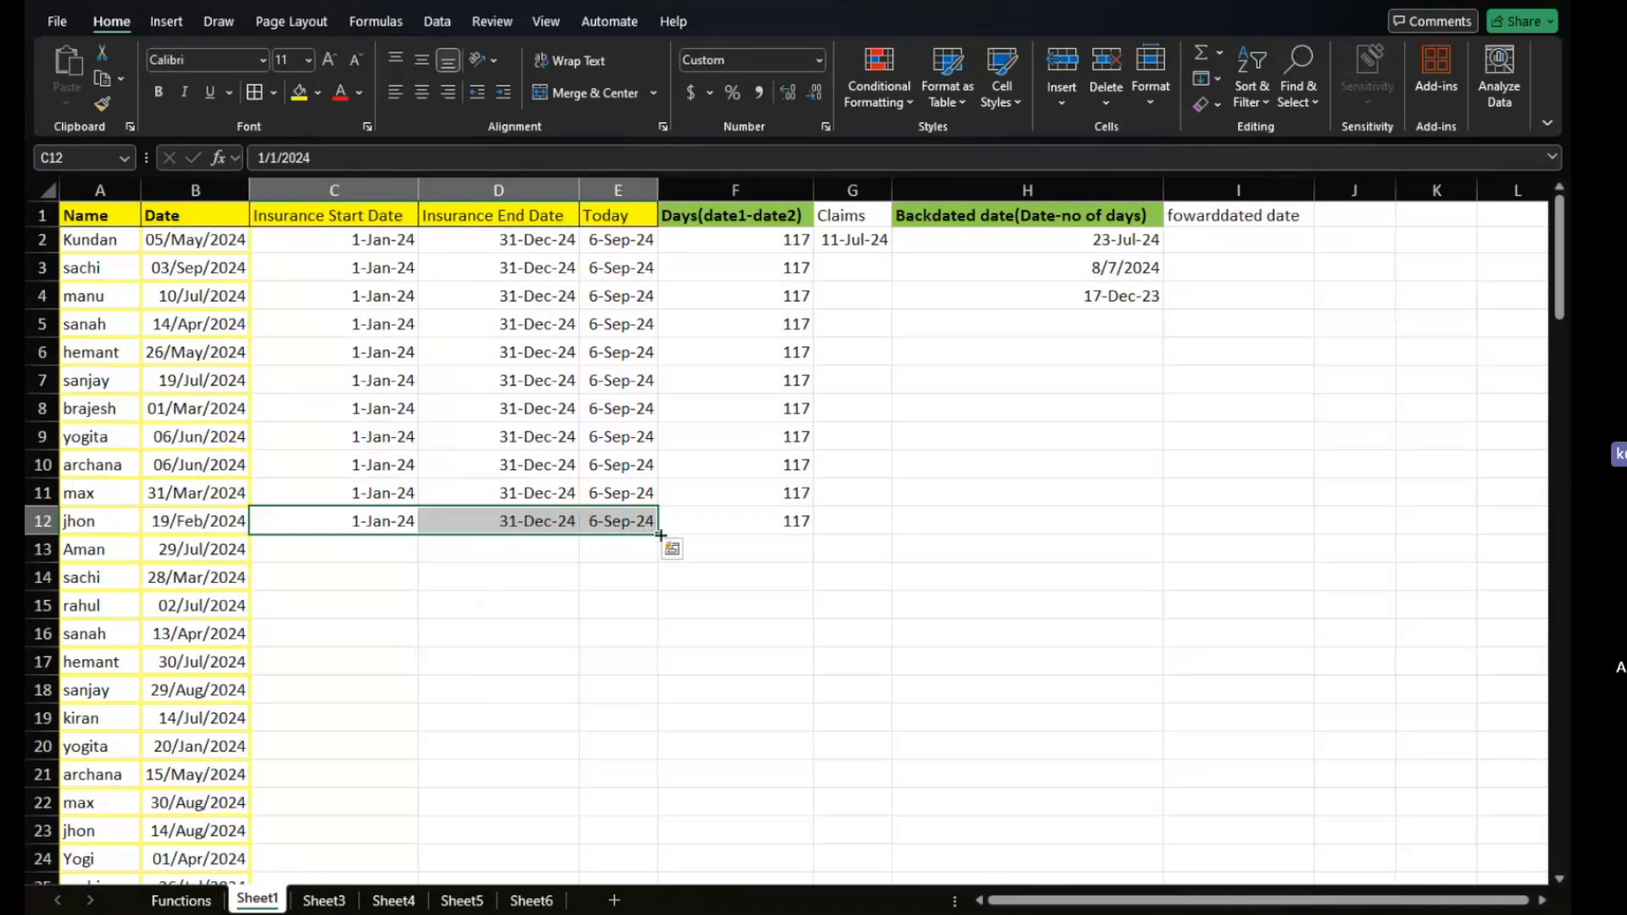
double_click(658, 534)
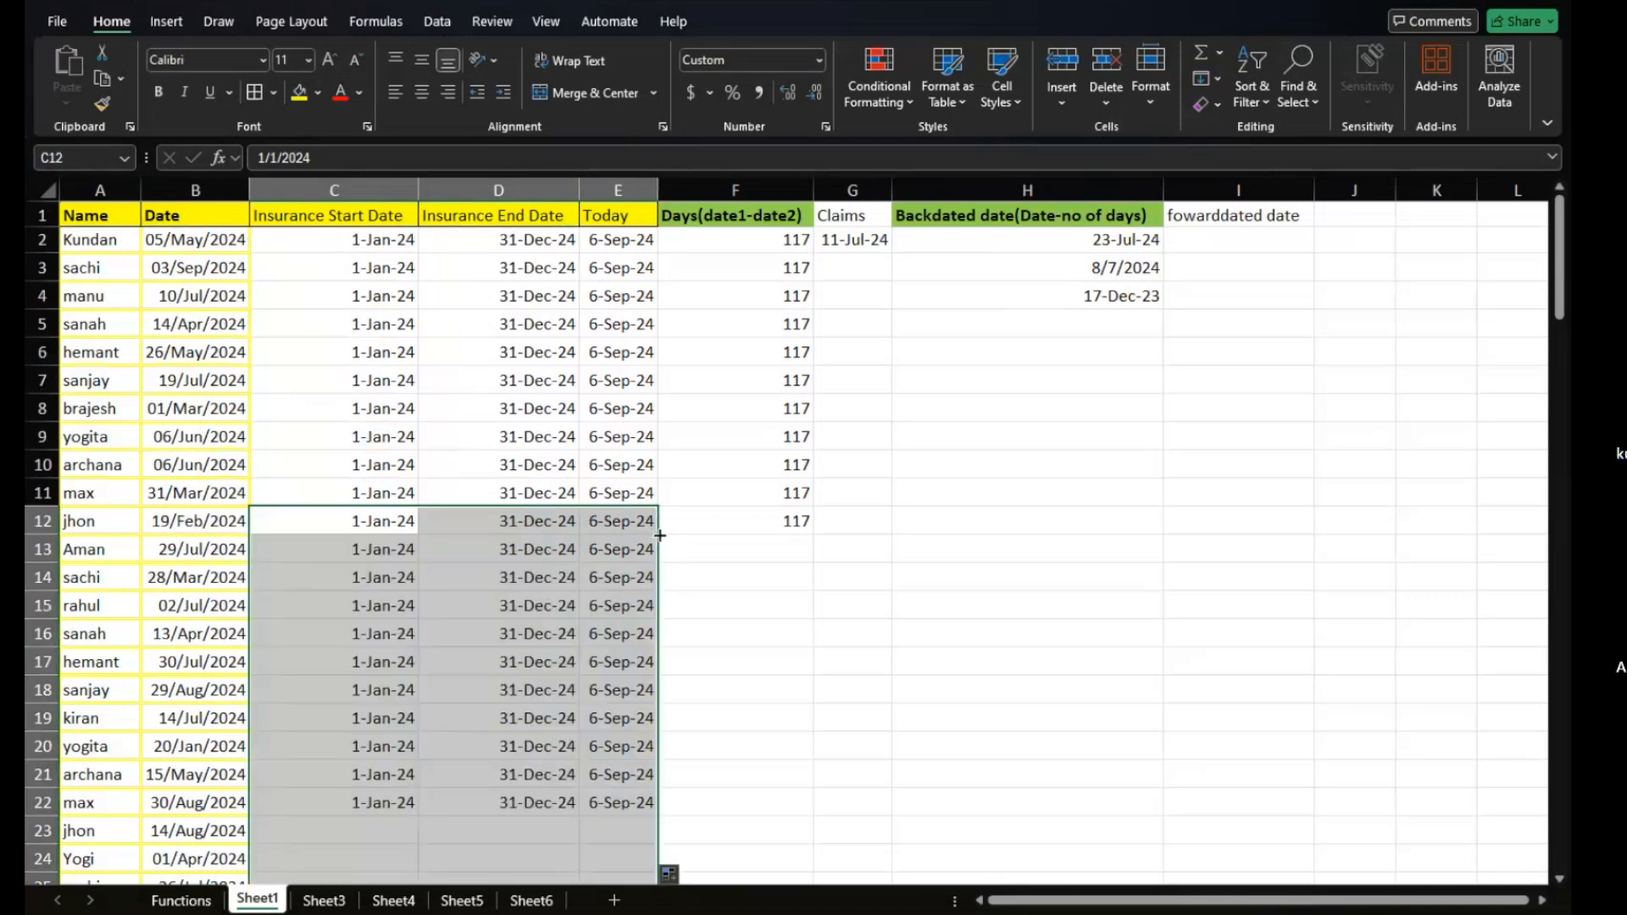
click(751, 512)
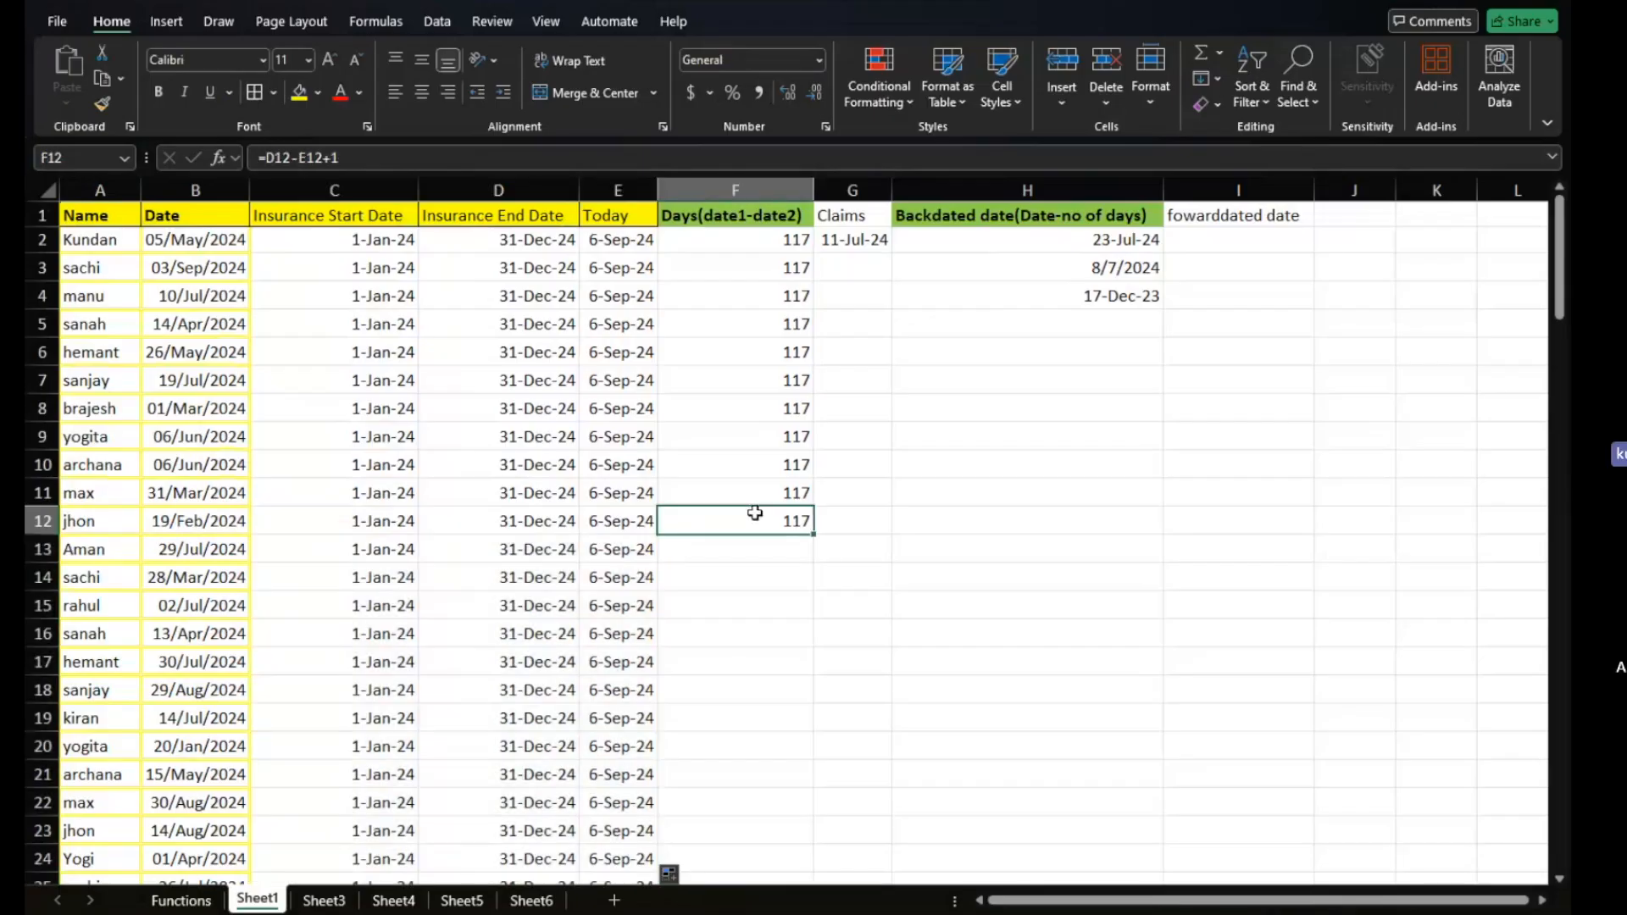
Replace the Days formula in F2 with =D2-E2 to subtract today's date from the insurance end date.
click(779, 247)
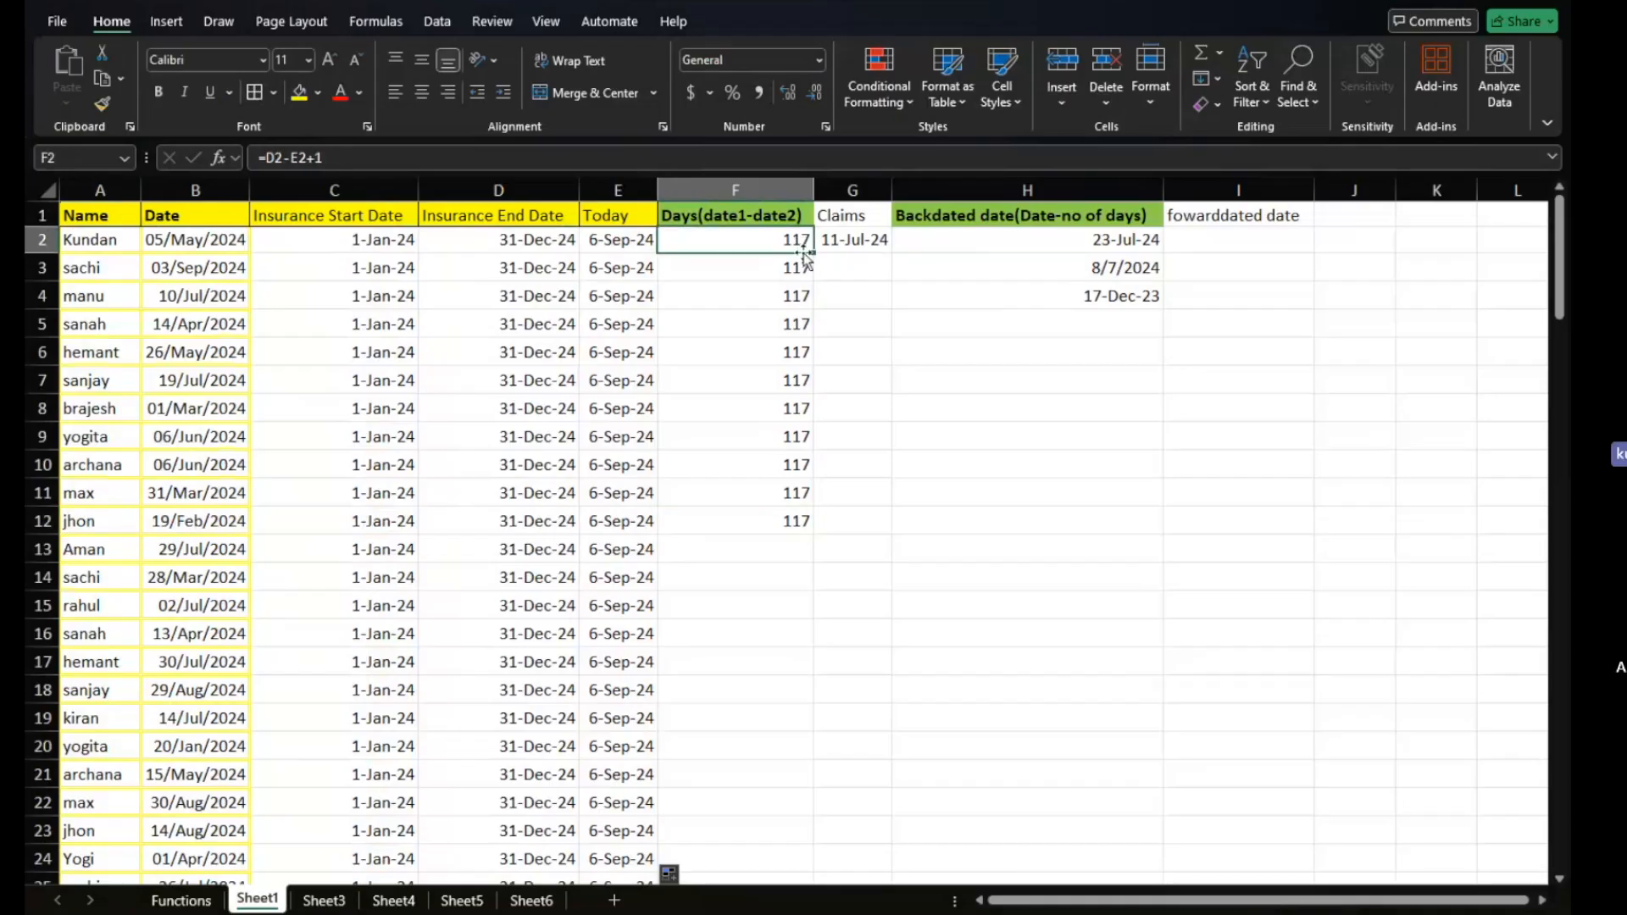
key(Delete)
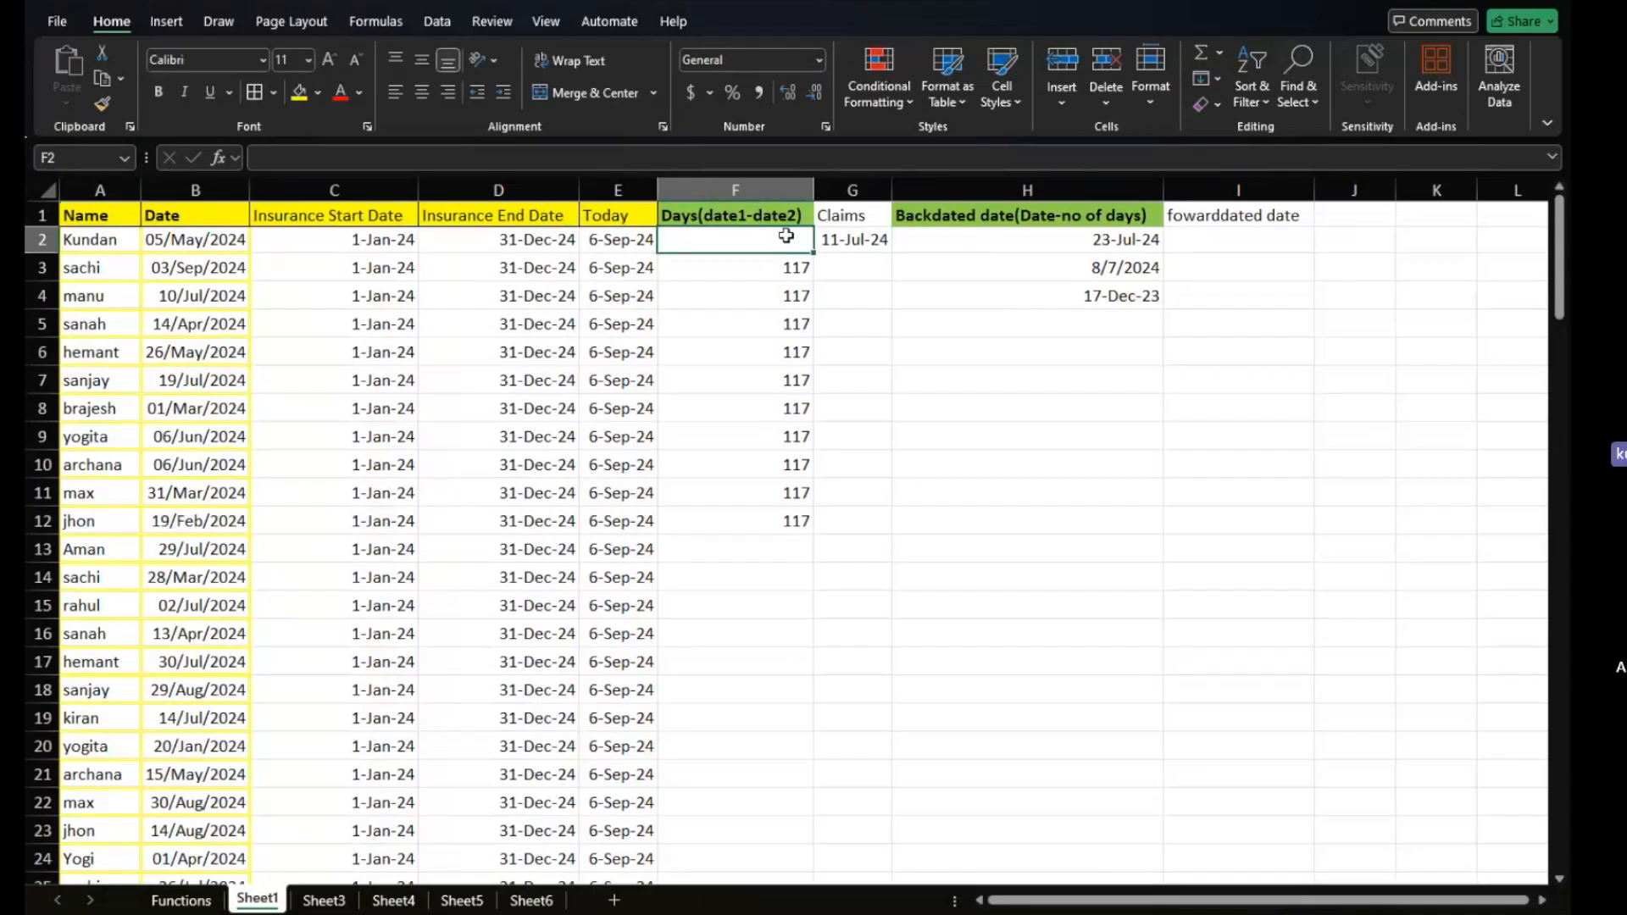
text(=)
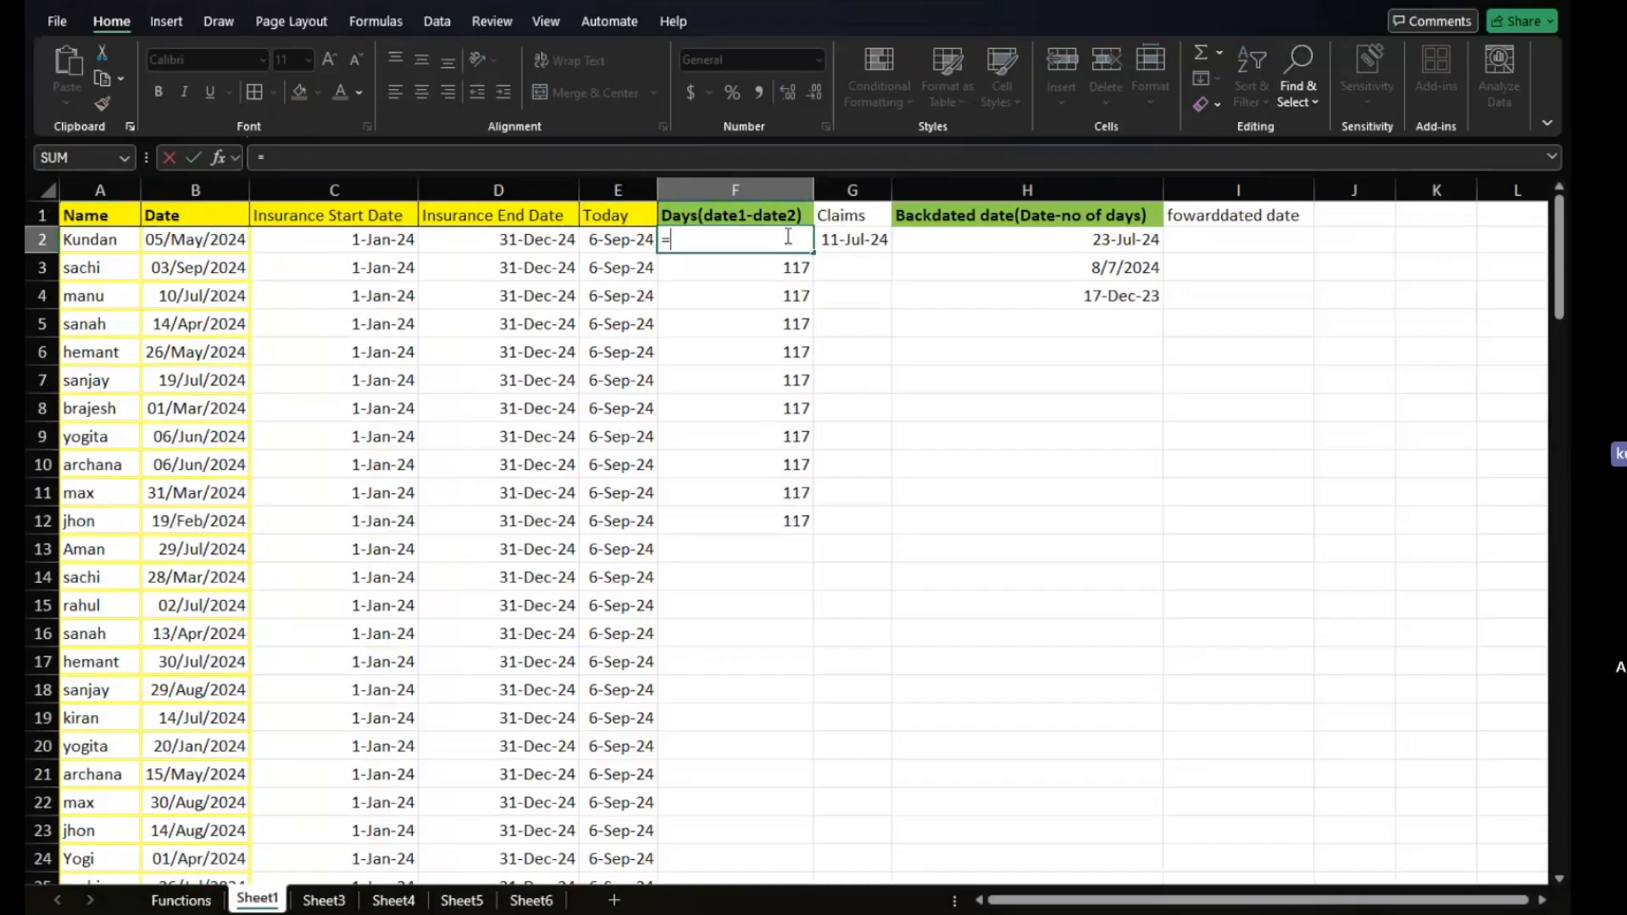
key(Left)
key(Left)
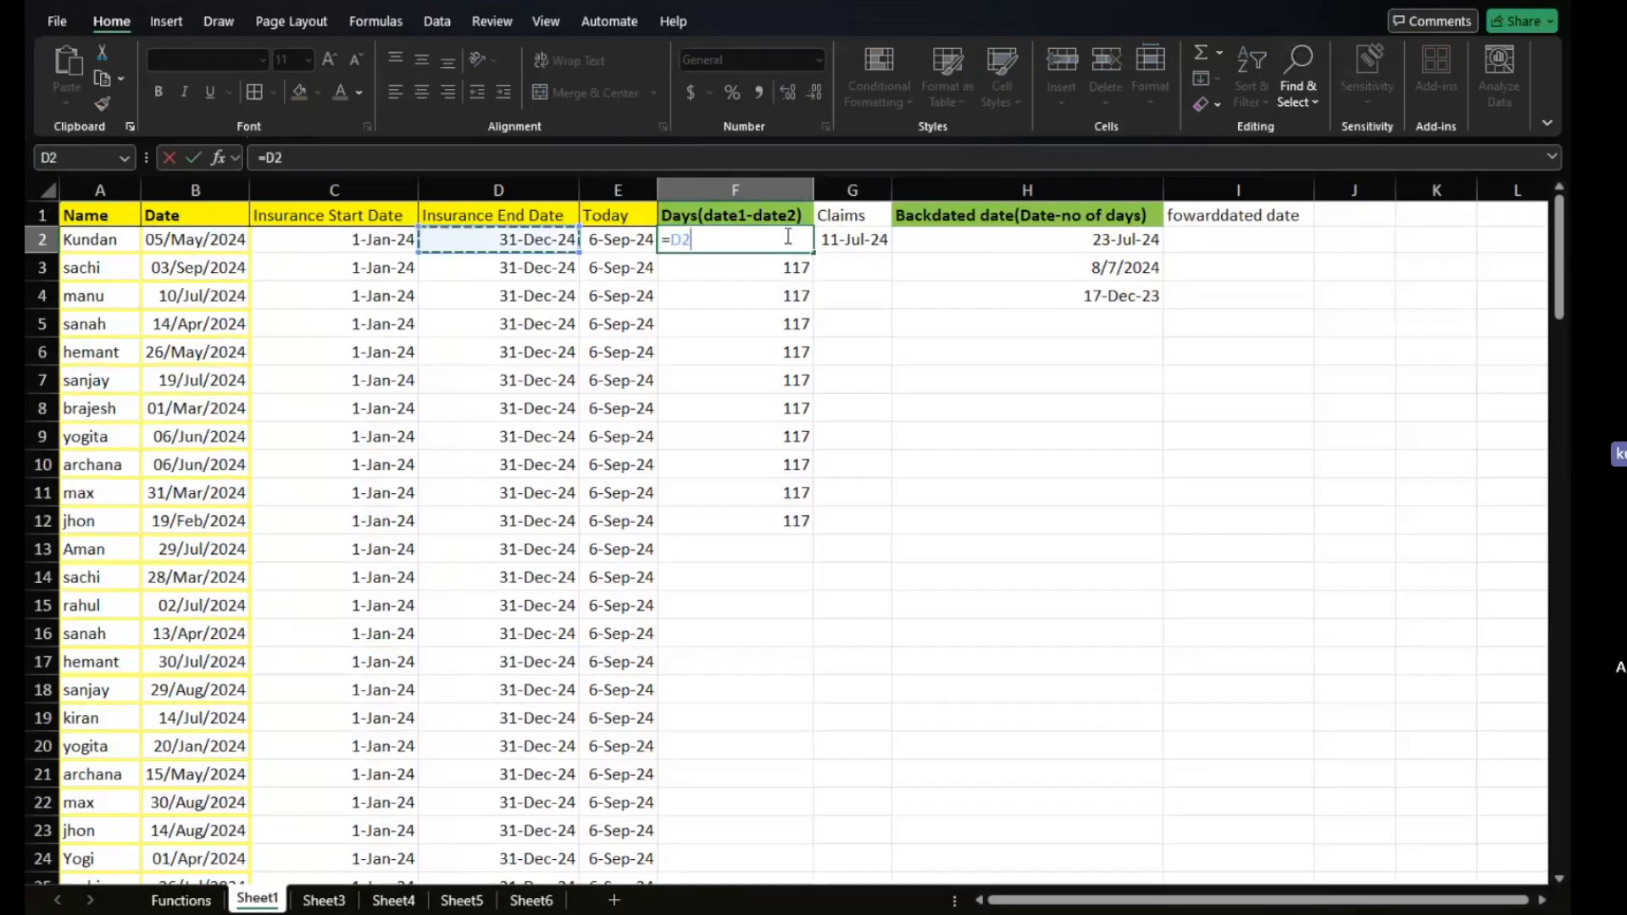
text(-)
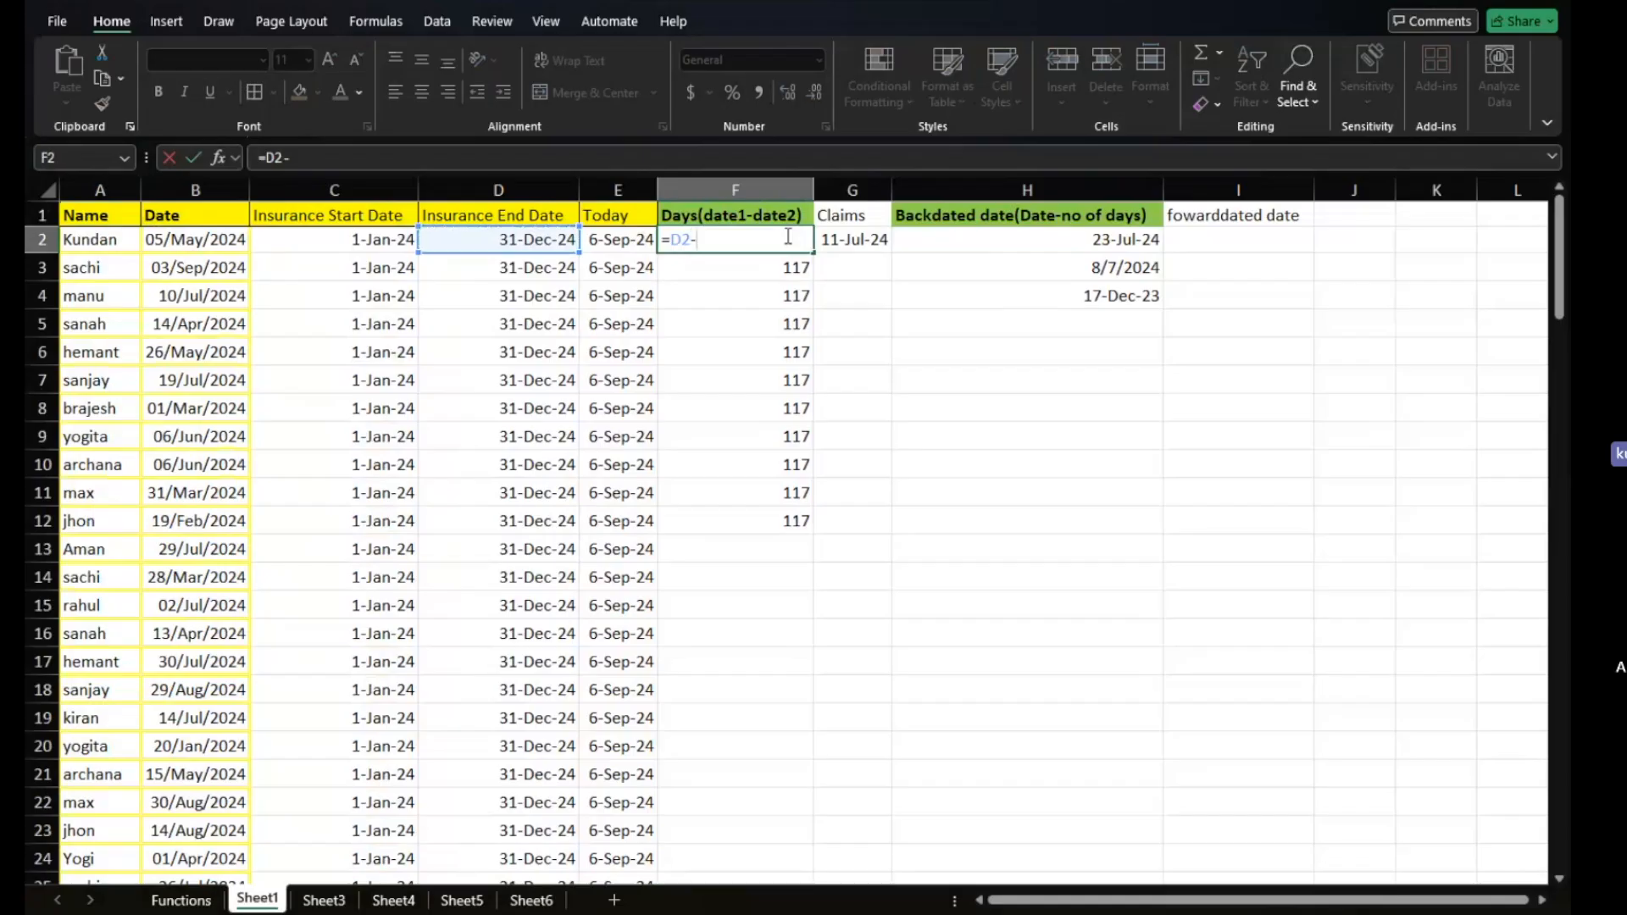
key(Left)
key(Return)
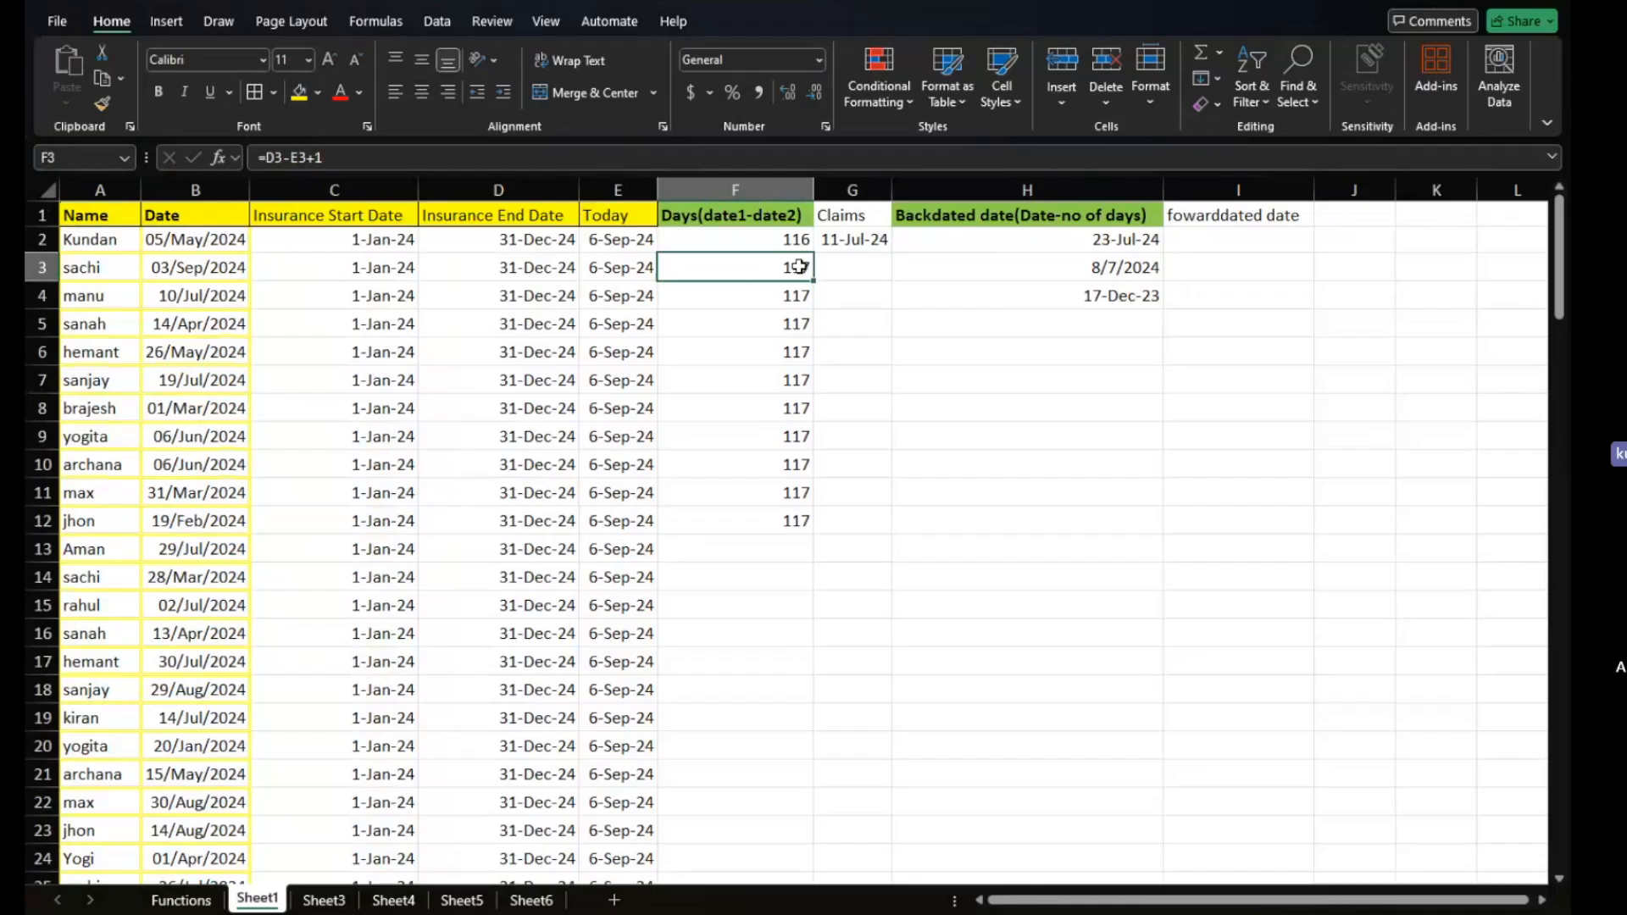
Enter =D3-C3 in F3 to calculate the days between the insurance start and end dates.
text(=)
key(Left)
key(Left)
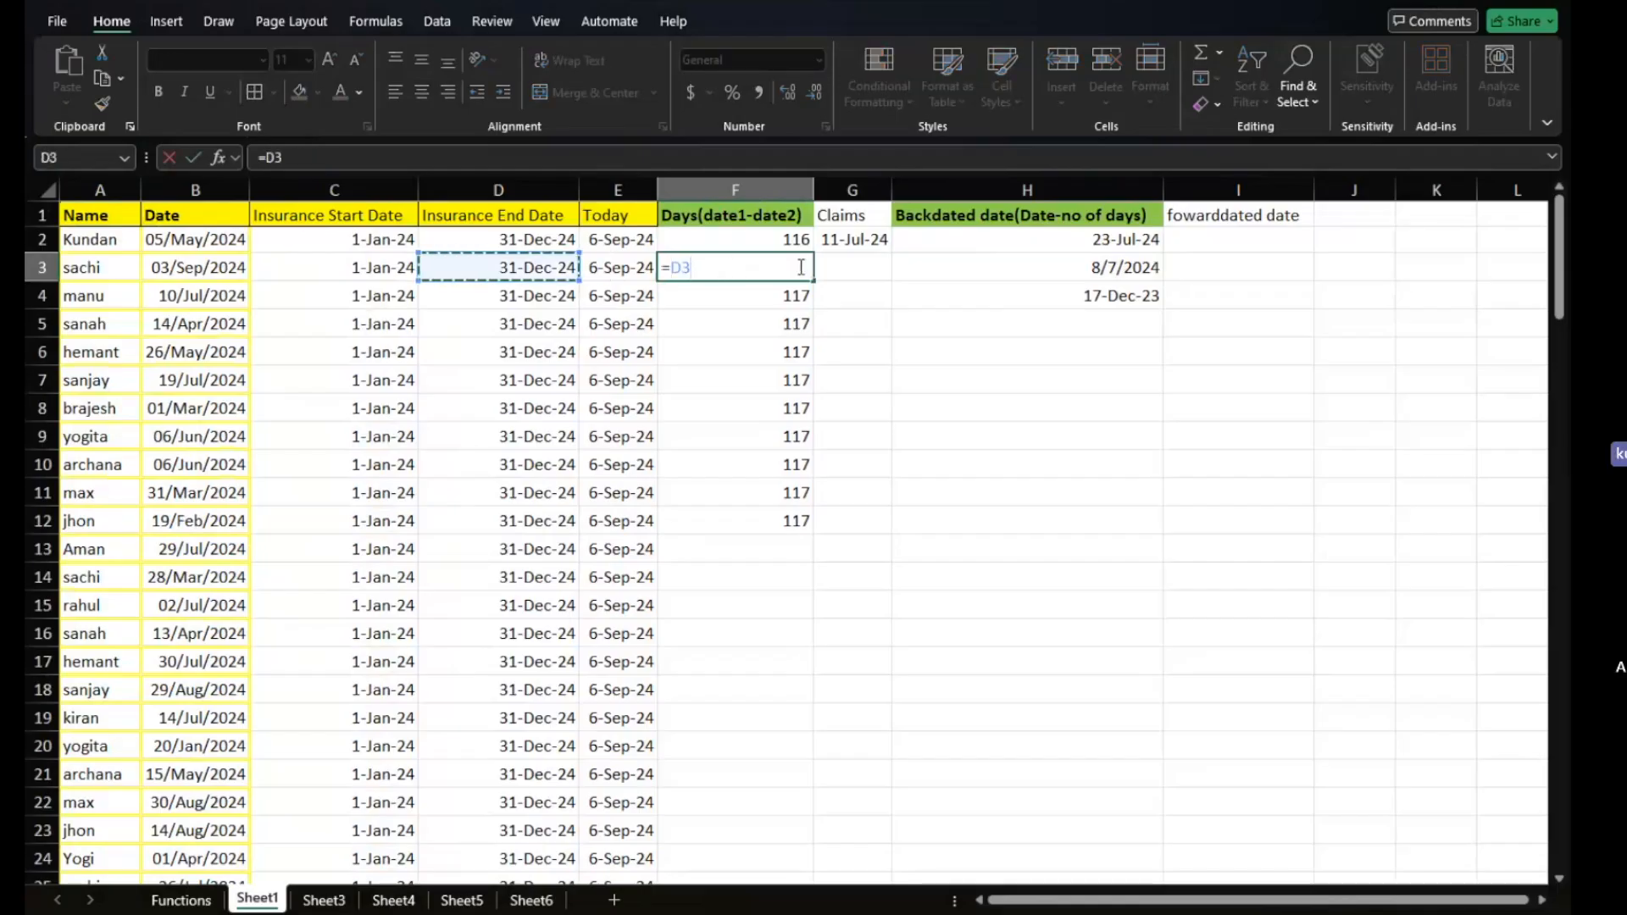
text(-)
key(Left)
key(Left)
key(Left)
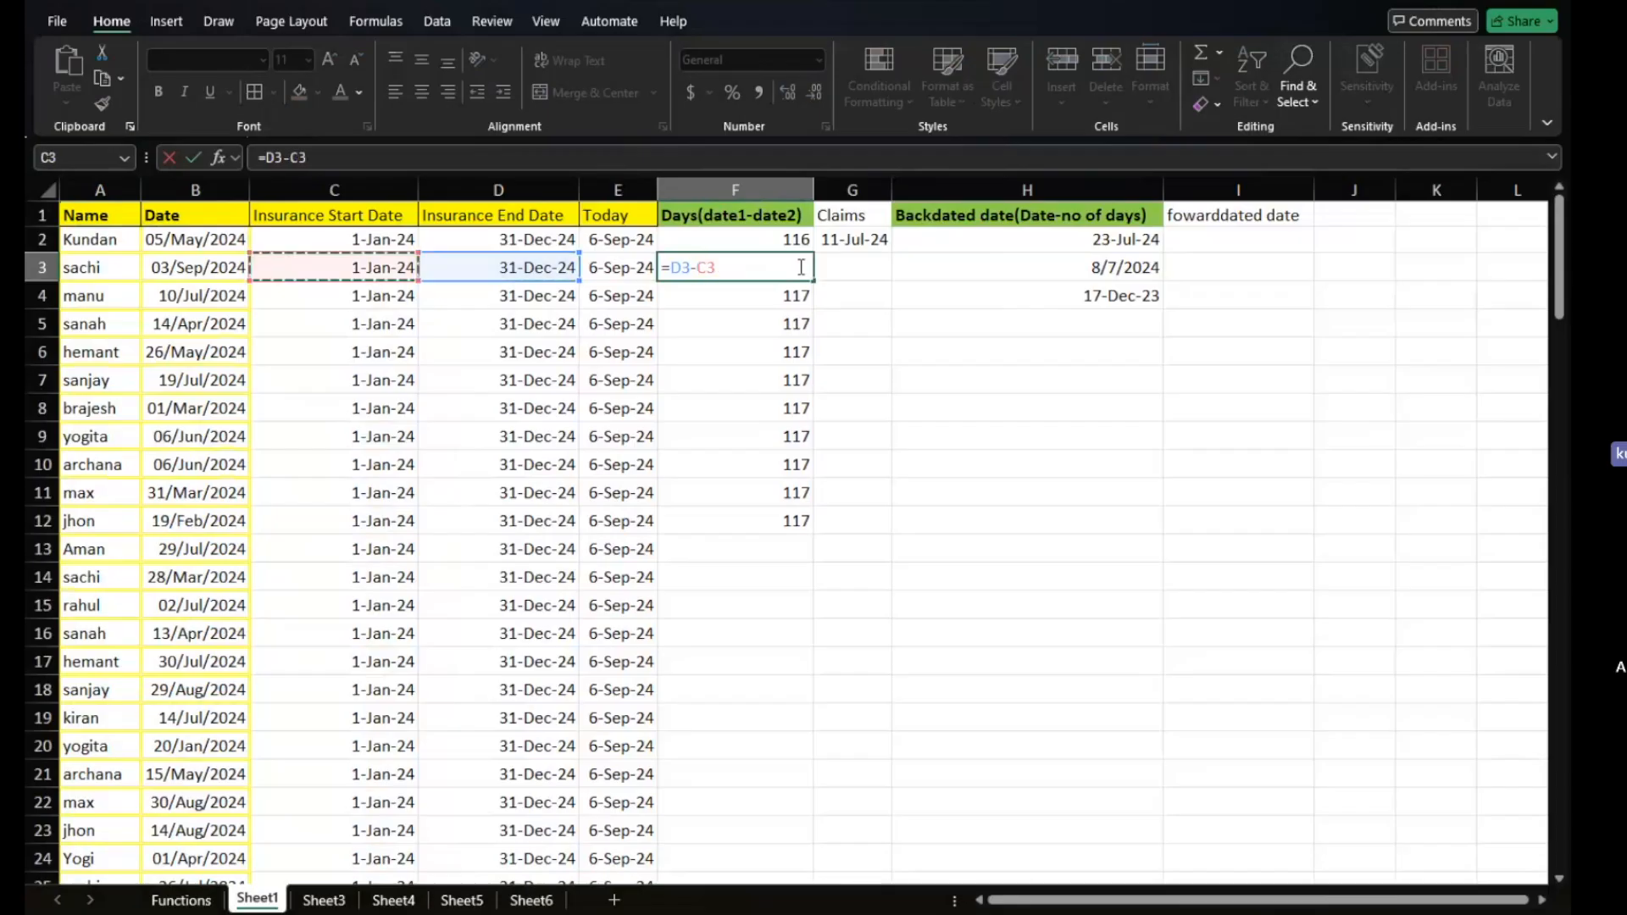
key(Return)
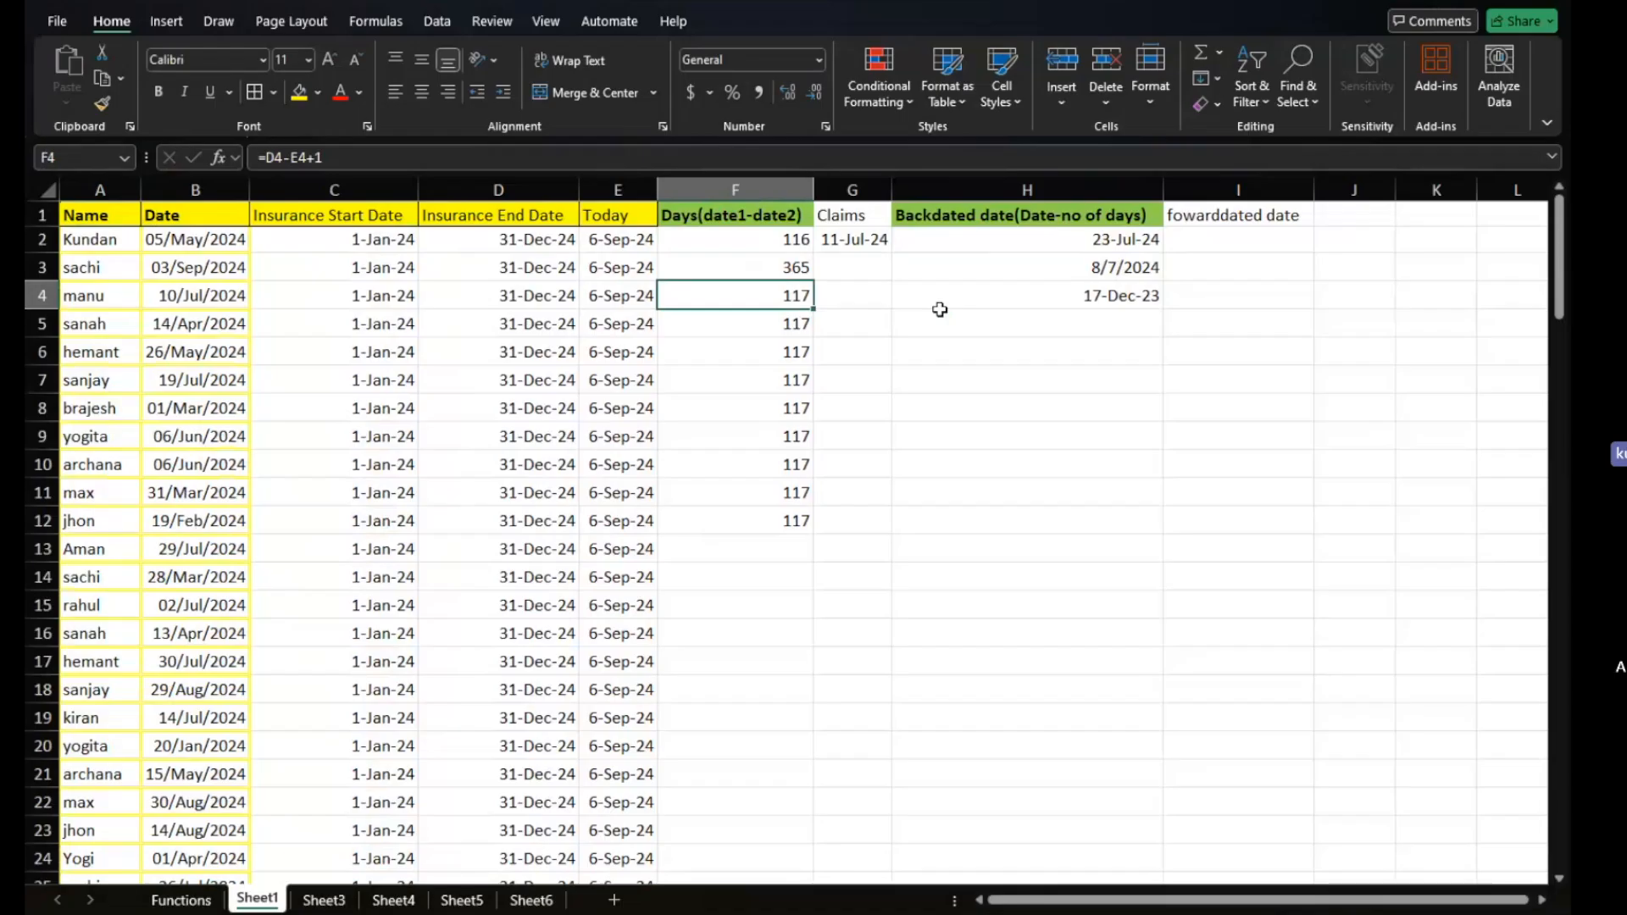
click(792, 264)
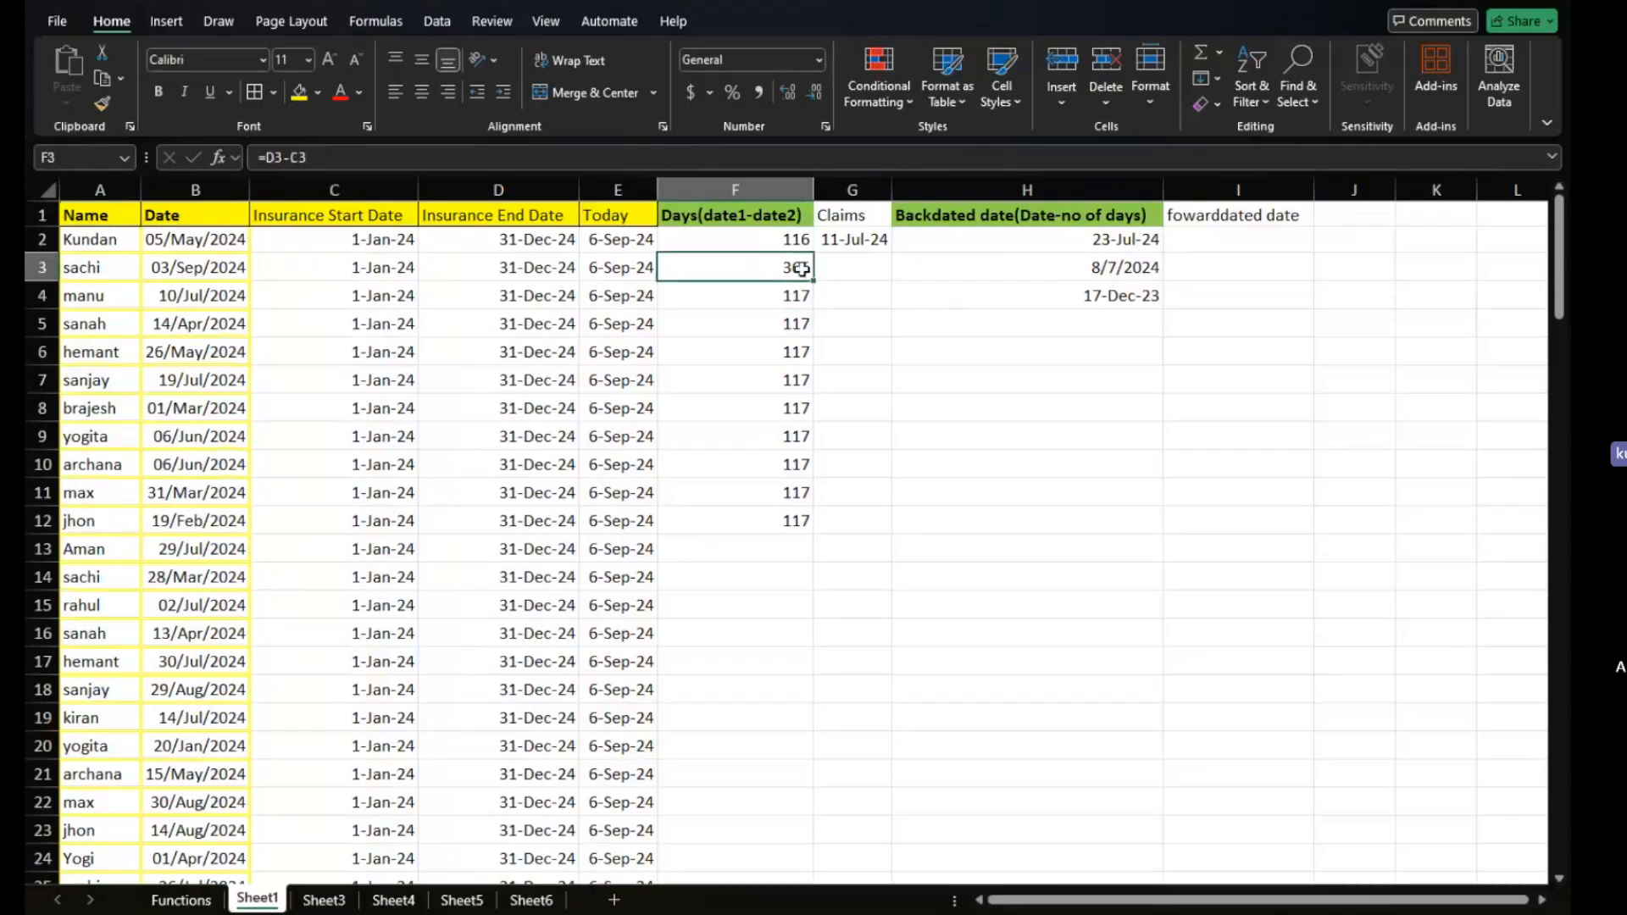
Add 1 to the F2 formula so it reads =D2-E2+1, and copy it down the Days column to F12.
click(753, 237)
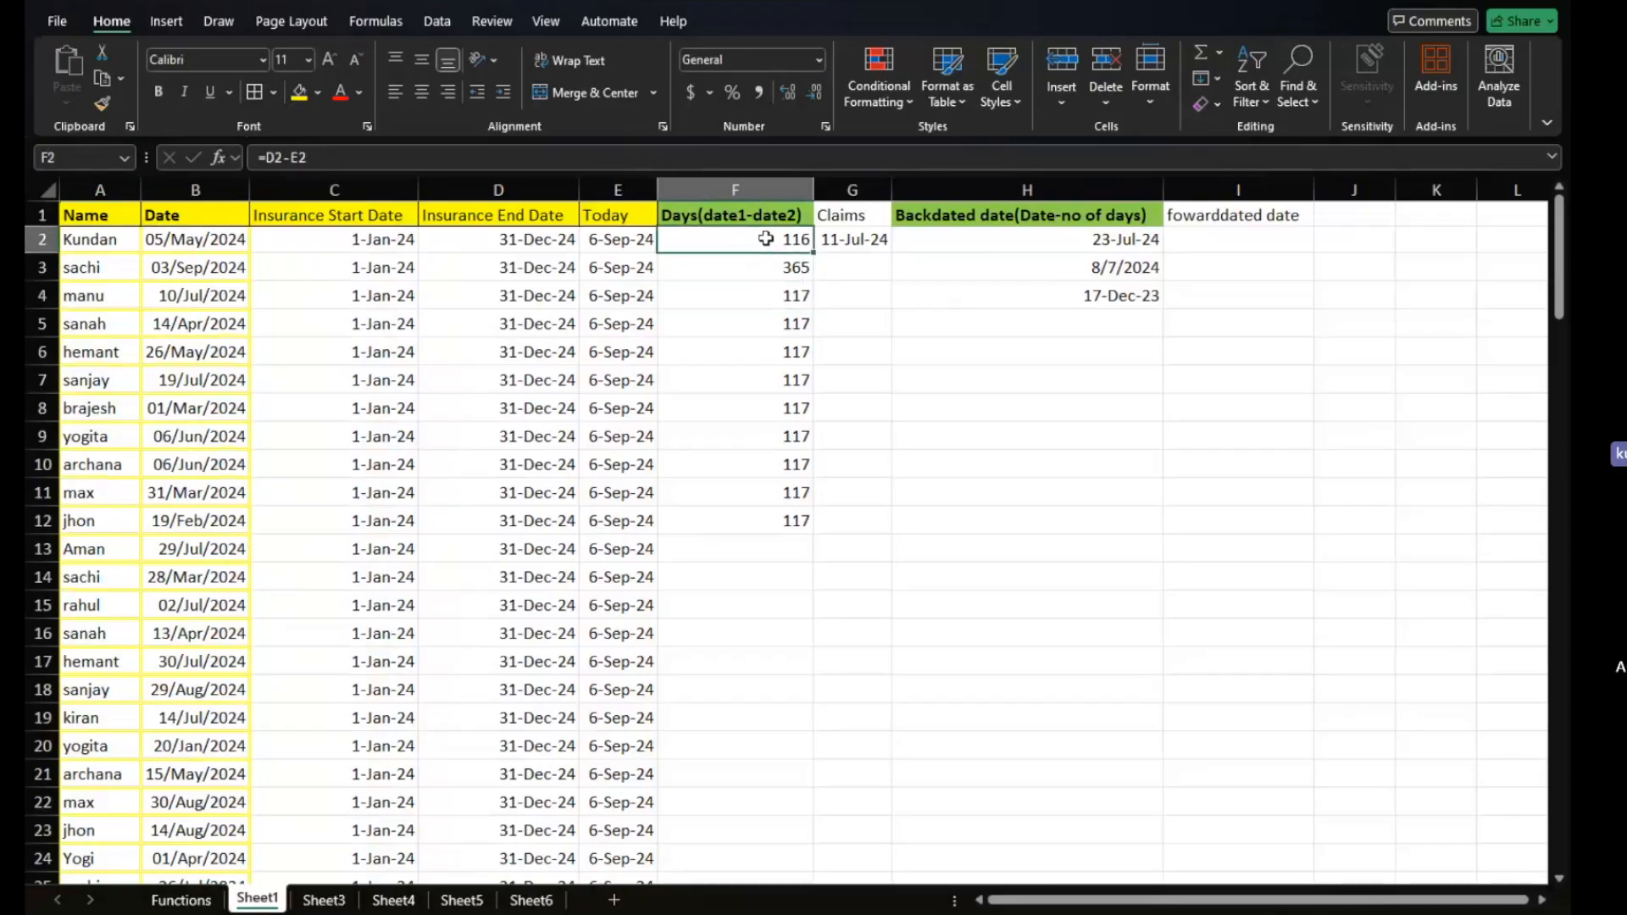
click(500, 159)
text(+1)
key(Return)
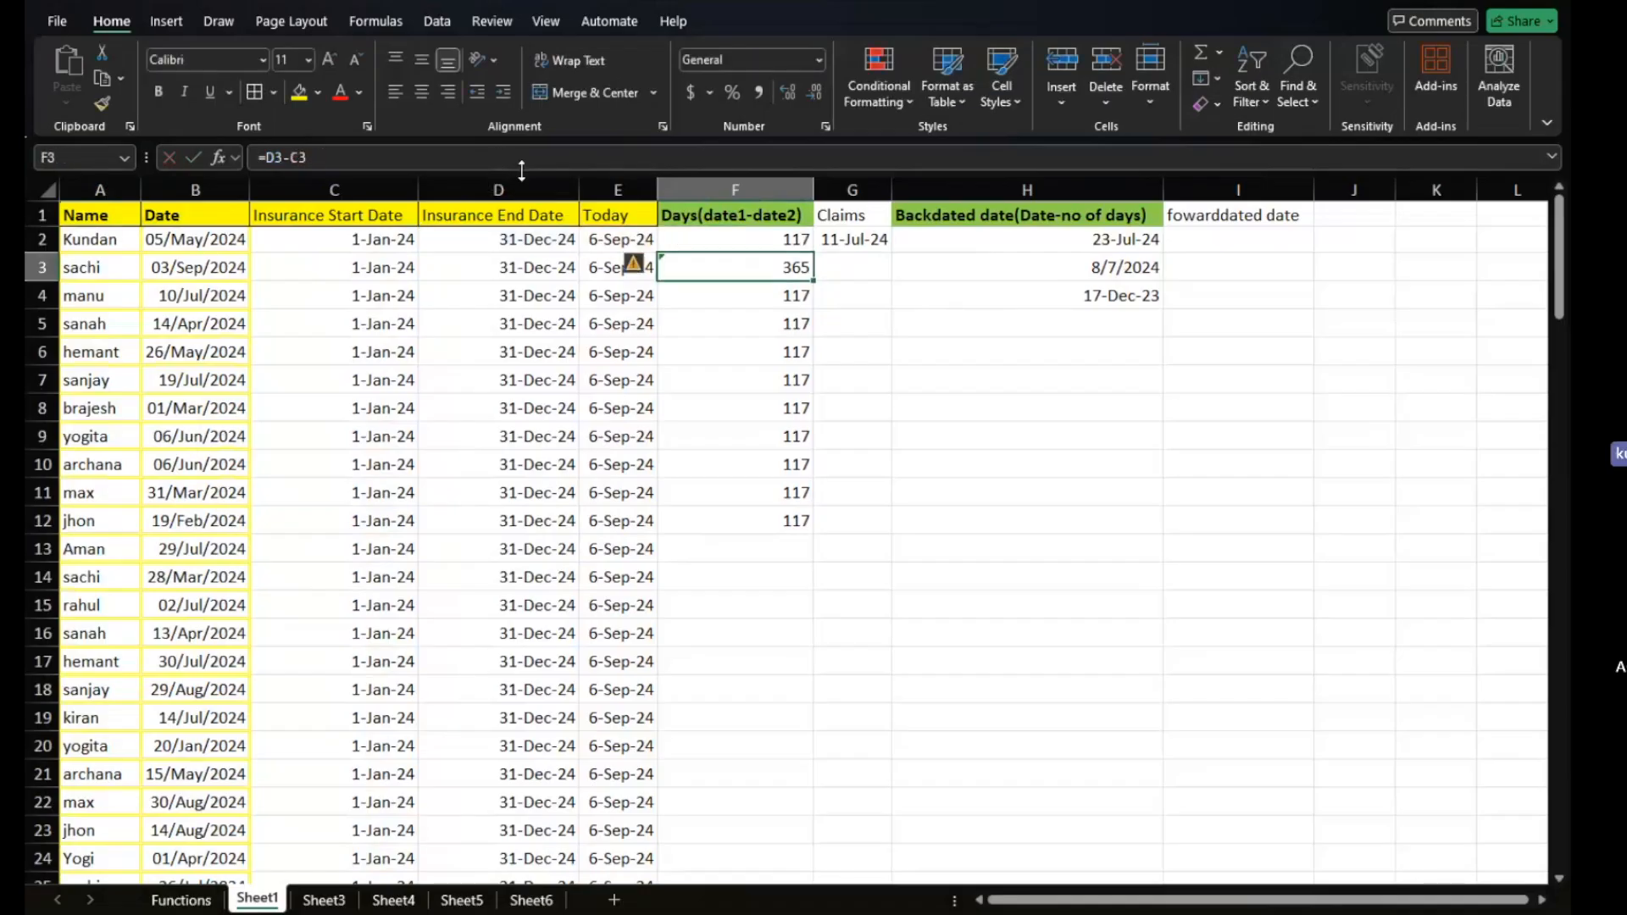
click(747, 241)
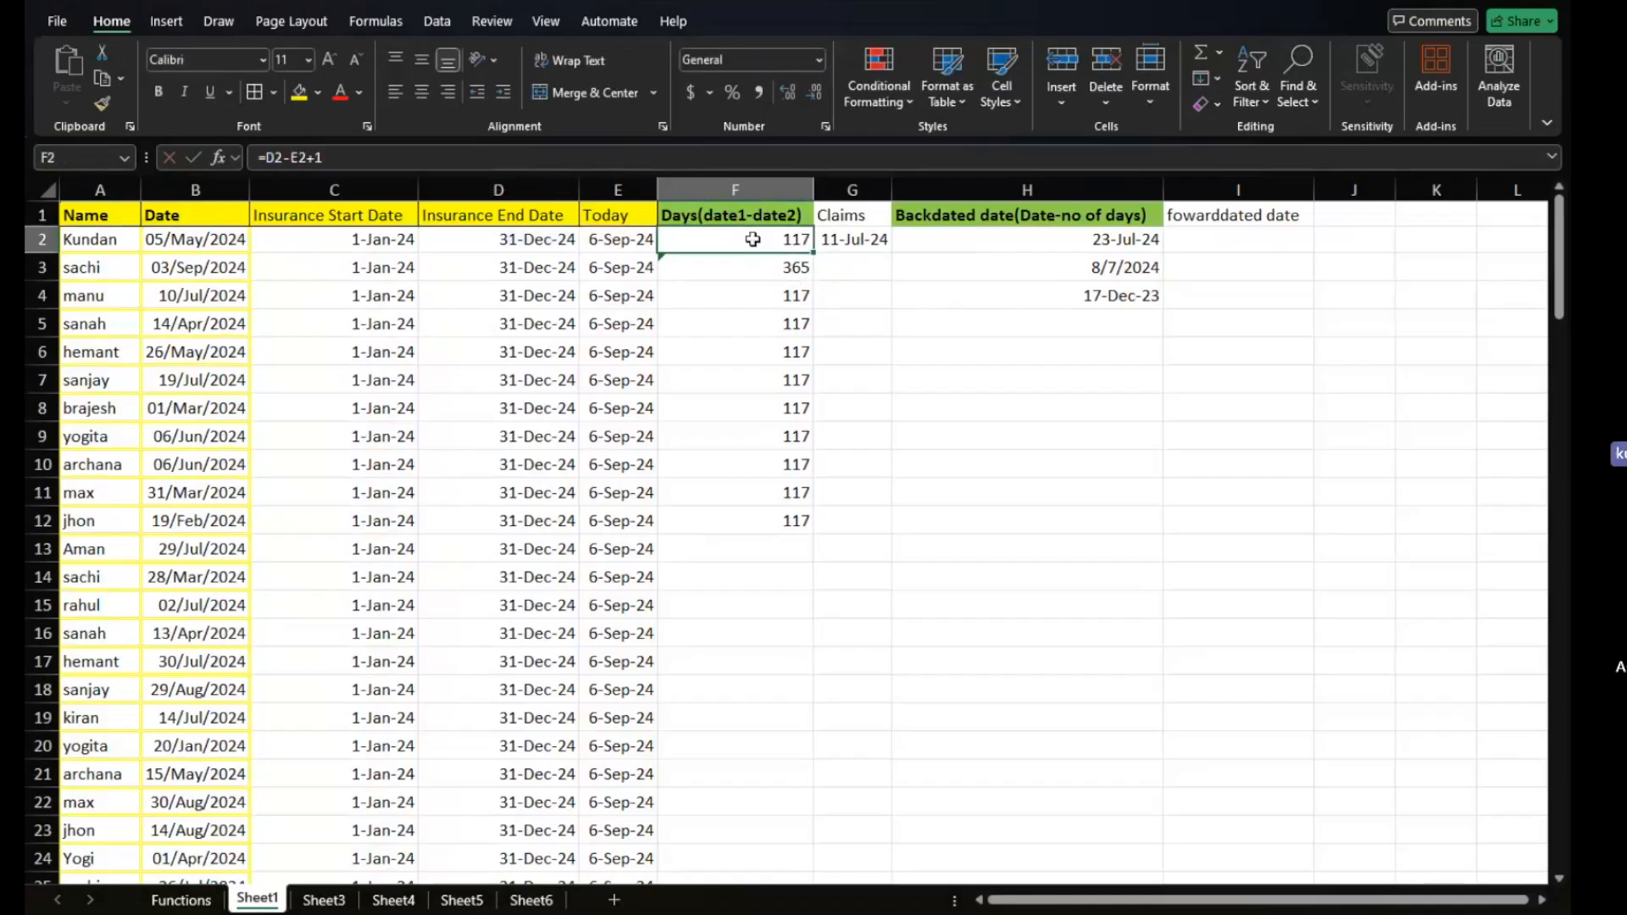
double_click(812, 256)
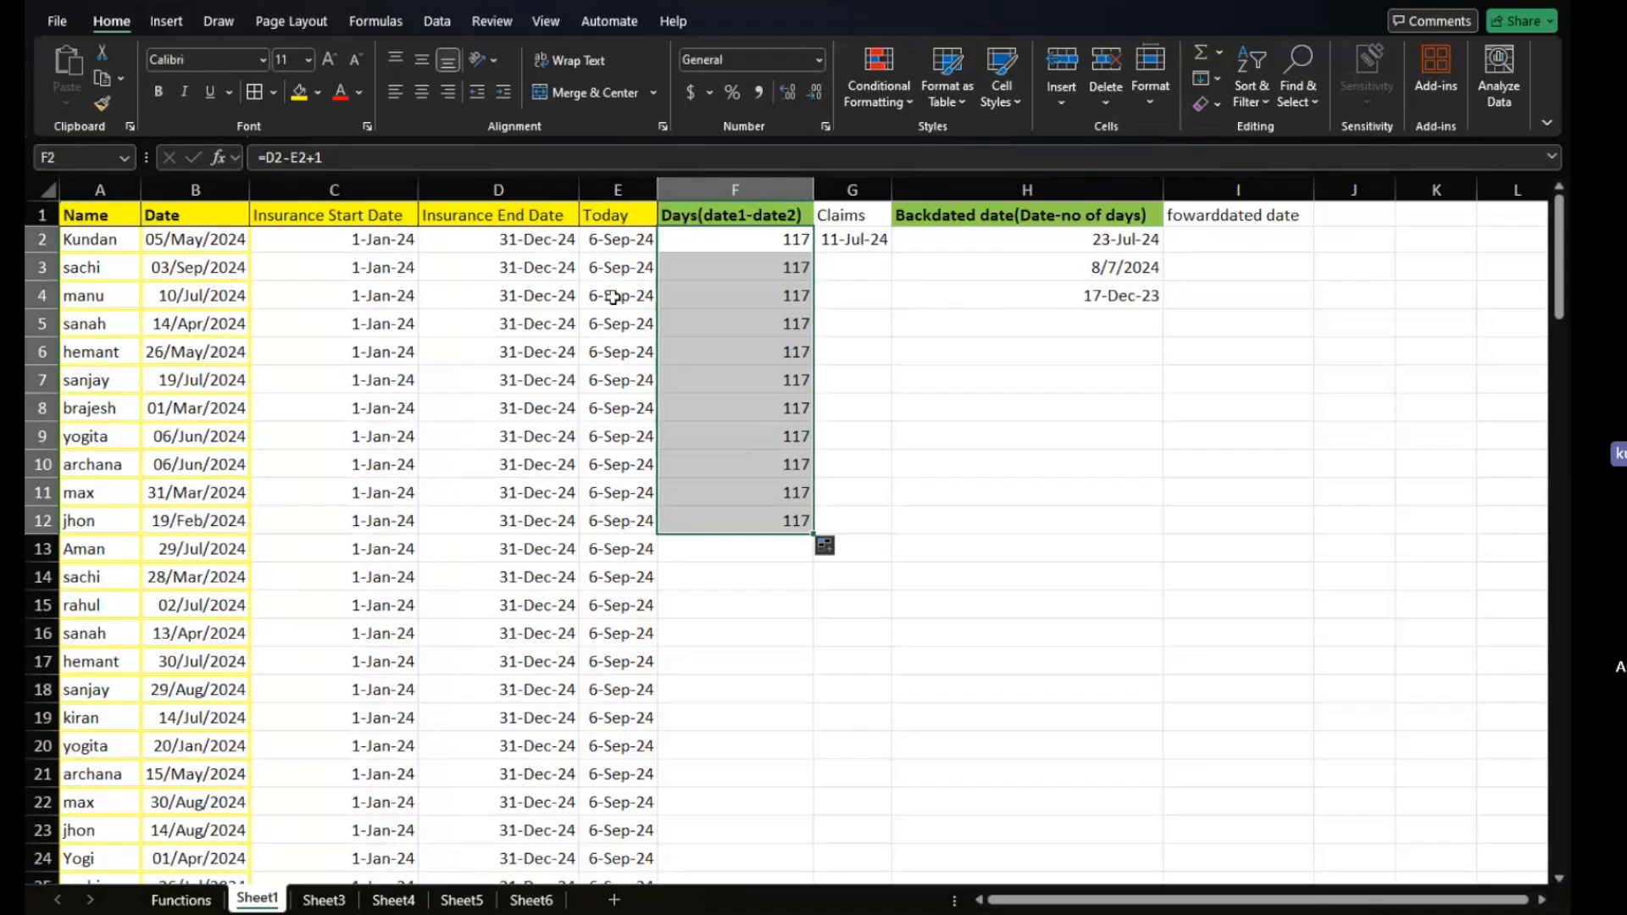
click(621, 241)
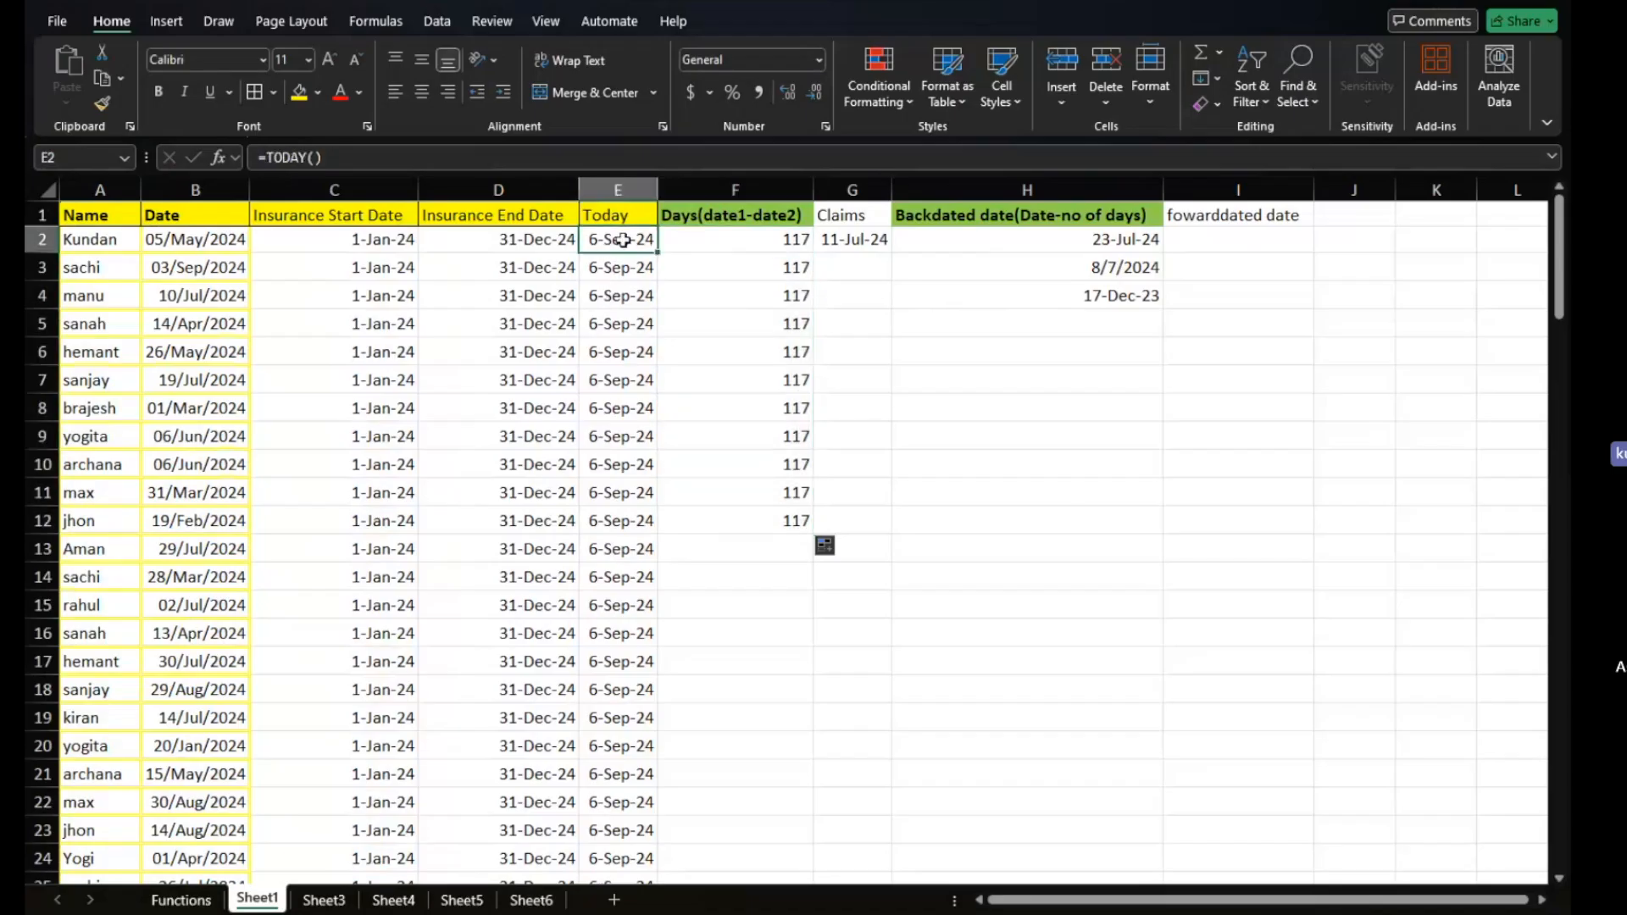
Rename the B1 header to Date of Joining and widen column B to fit it.
click(214, 239)
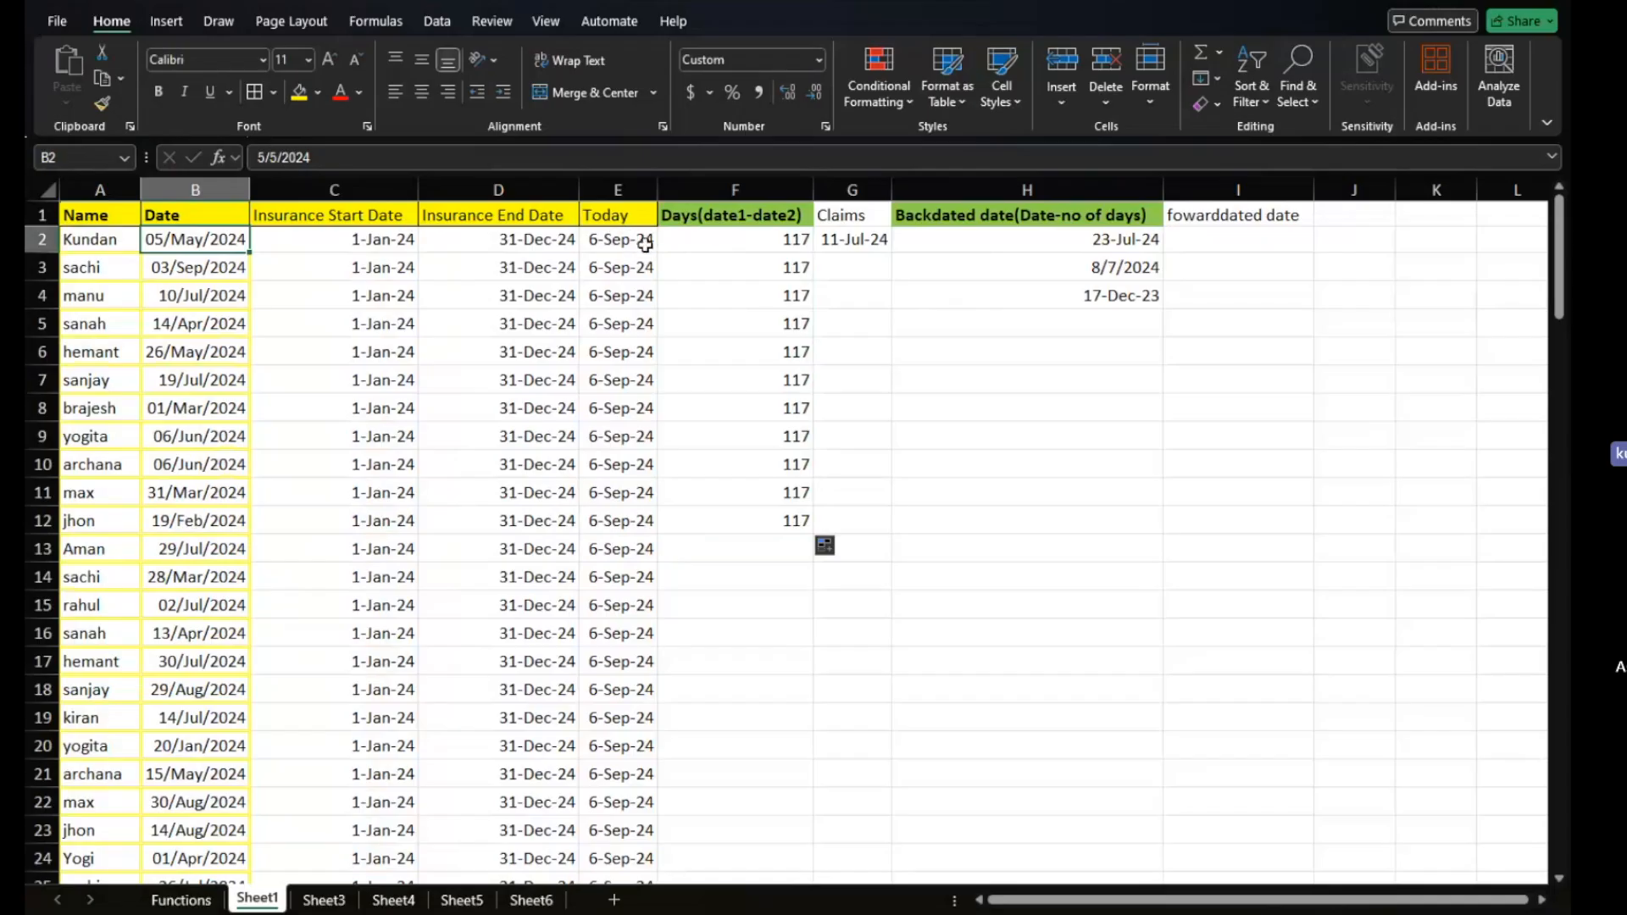
double_click(169, 215)
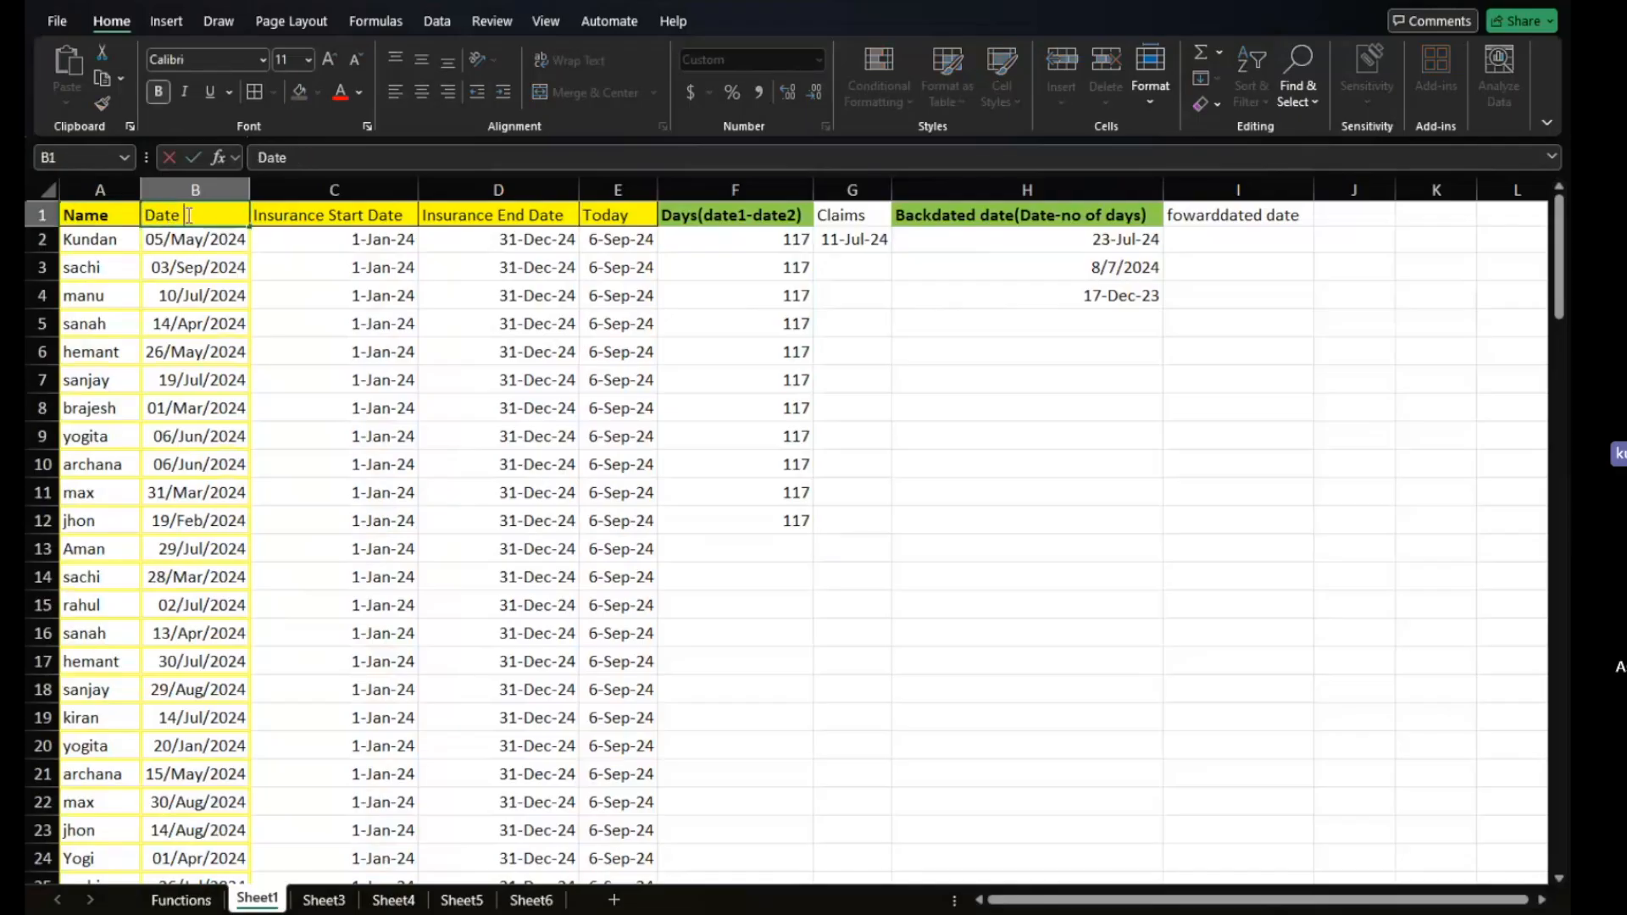
text(of Joining)
key(Return)
drag(250, 189, 267, 189)
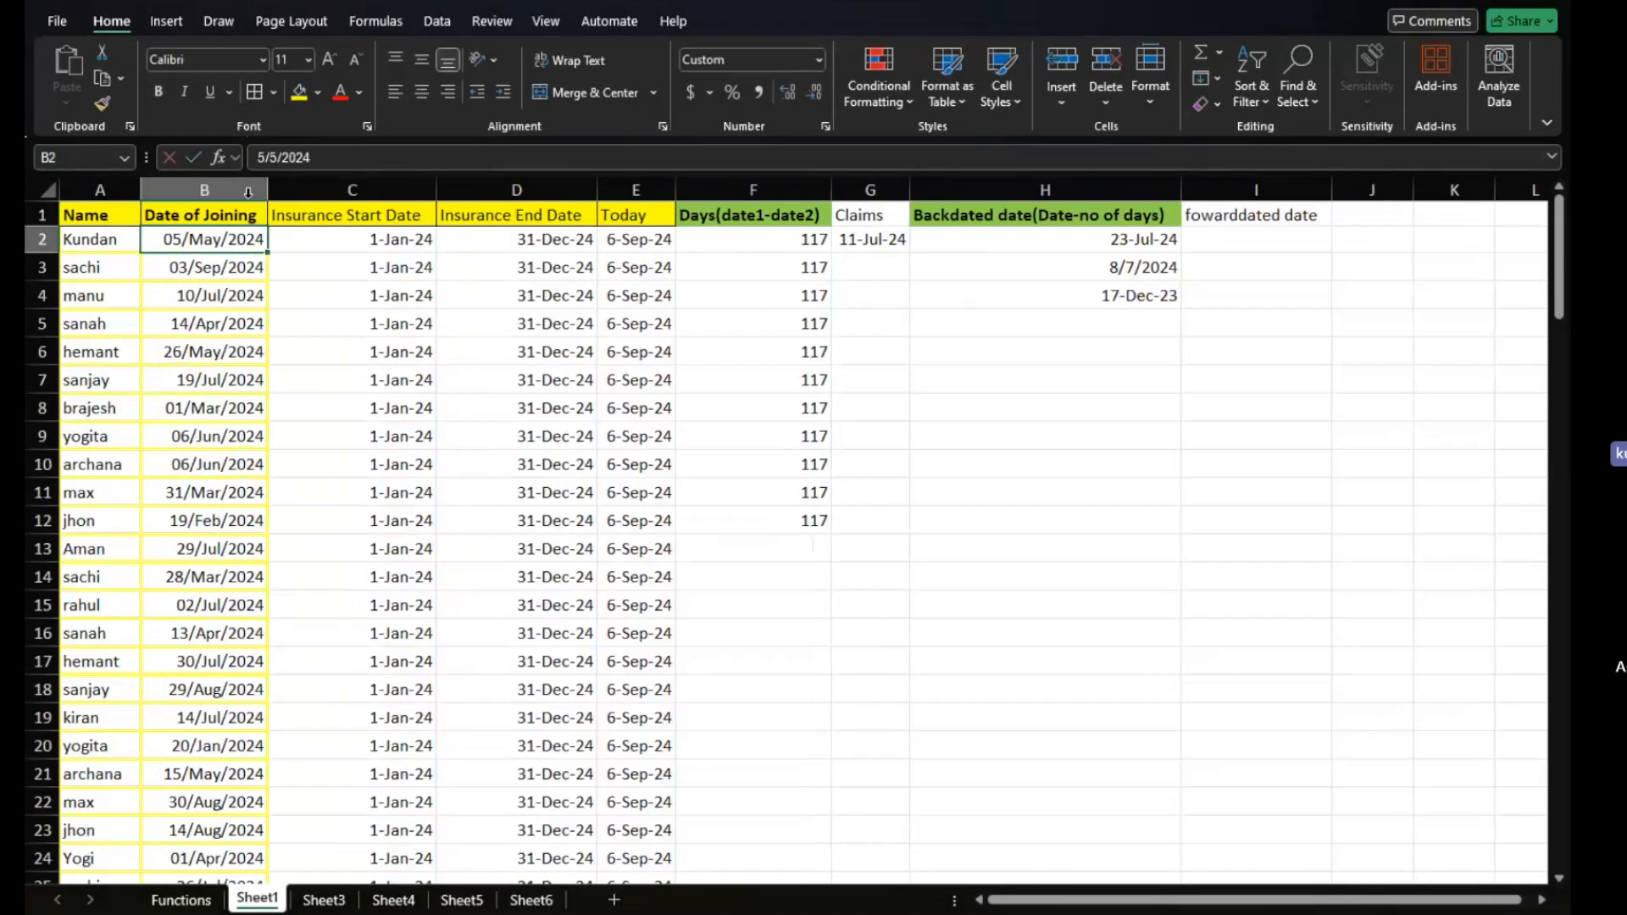
Change the F2 formula to =D2-B2+1 and copy it down the Days column for all the names.
click(746, 249)
double_click(309, 156)
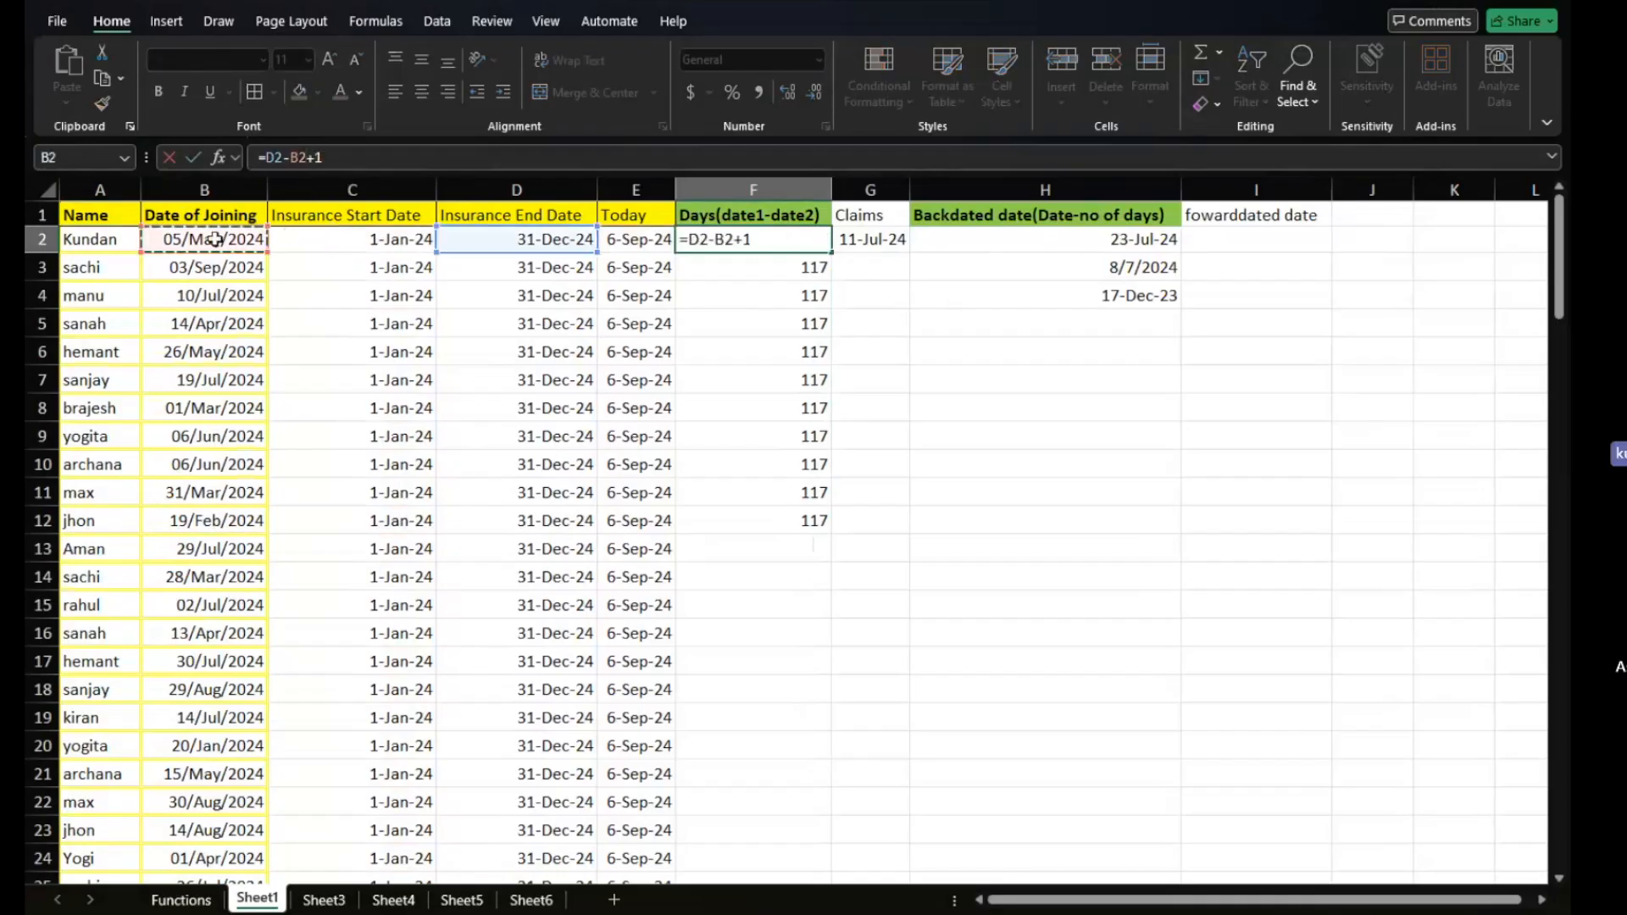
key(Return)
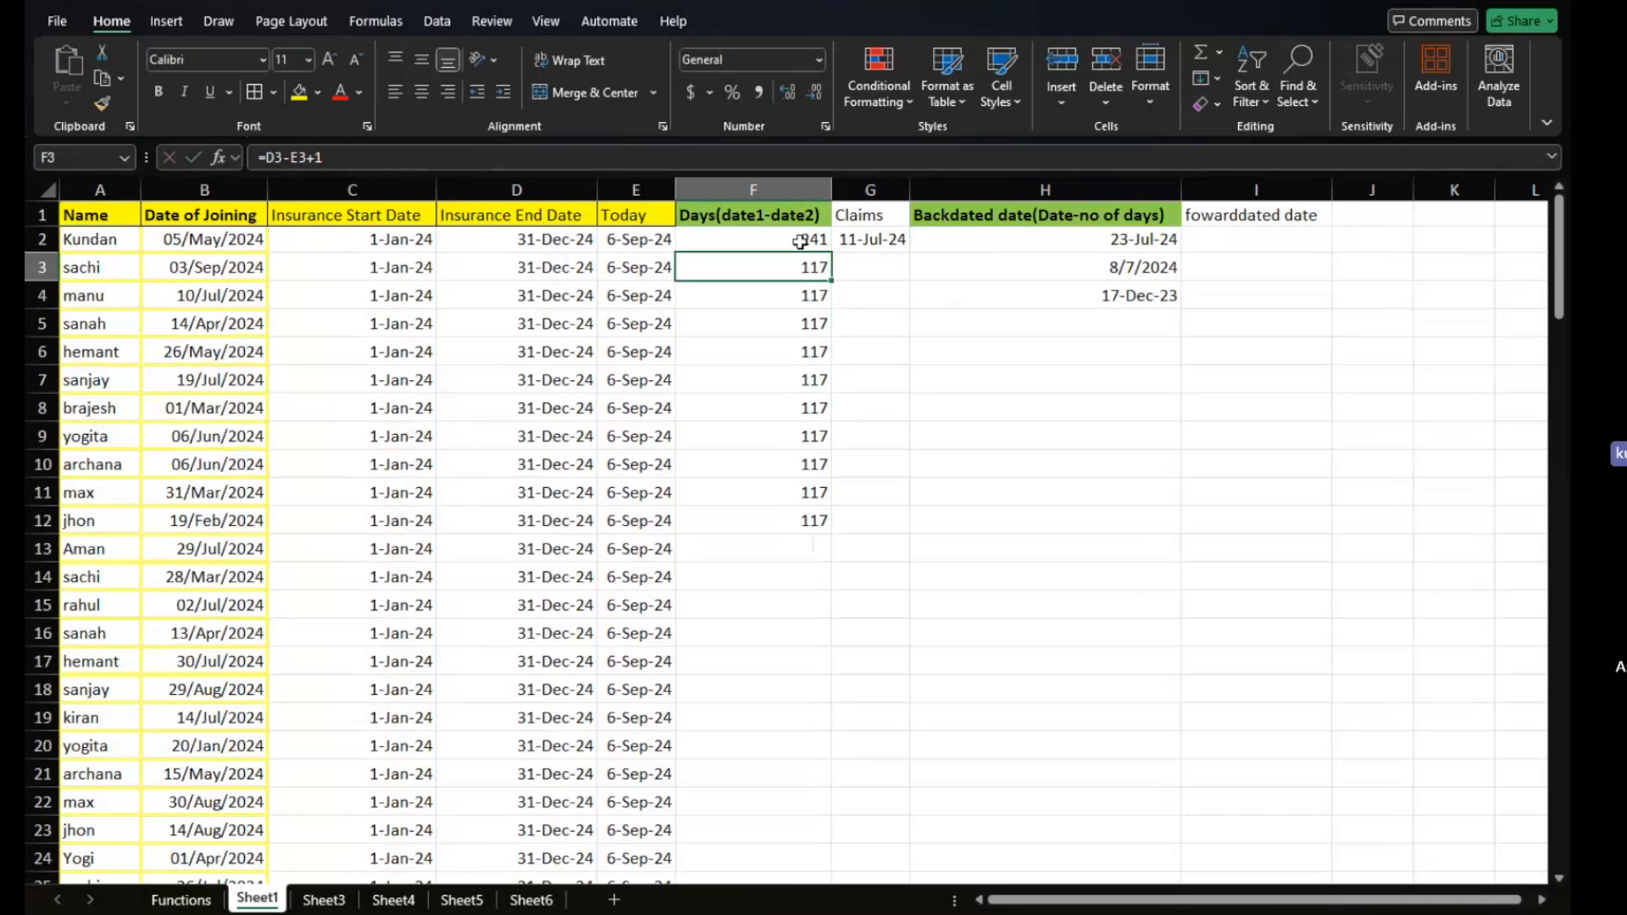
click(805, 239)
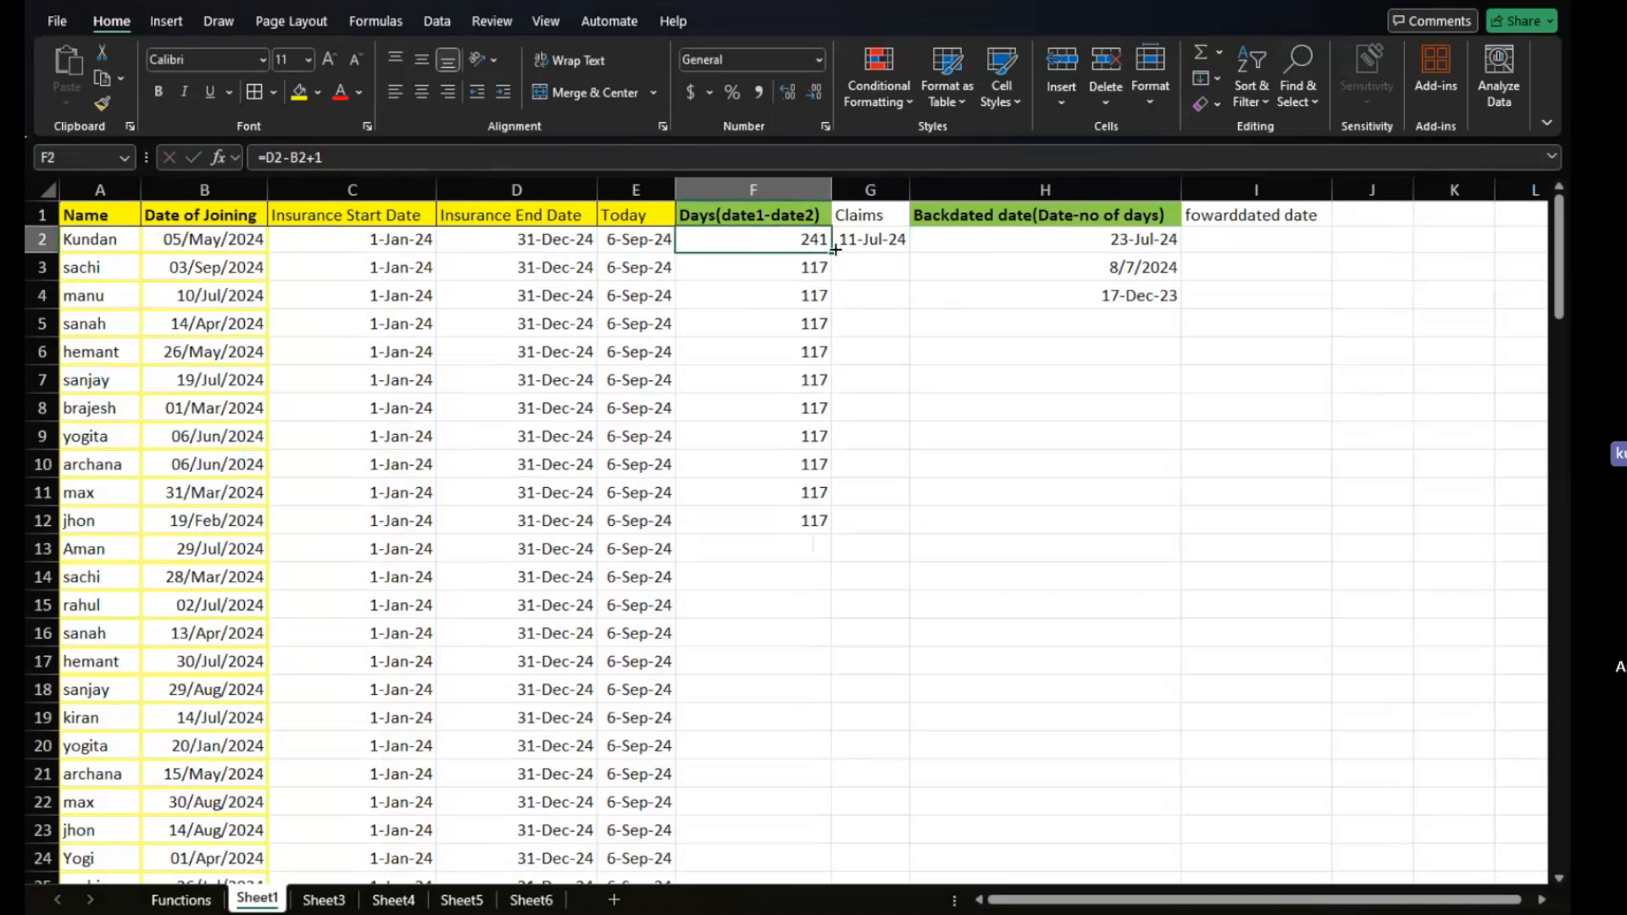
double_click(831, 252)
click(792, 519)
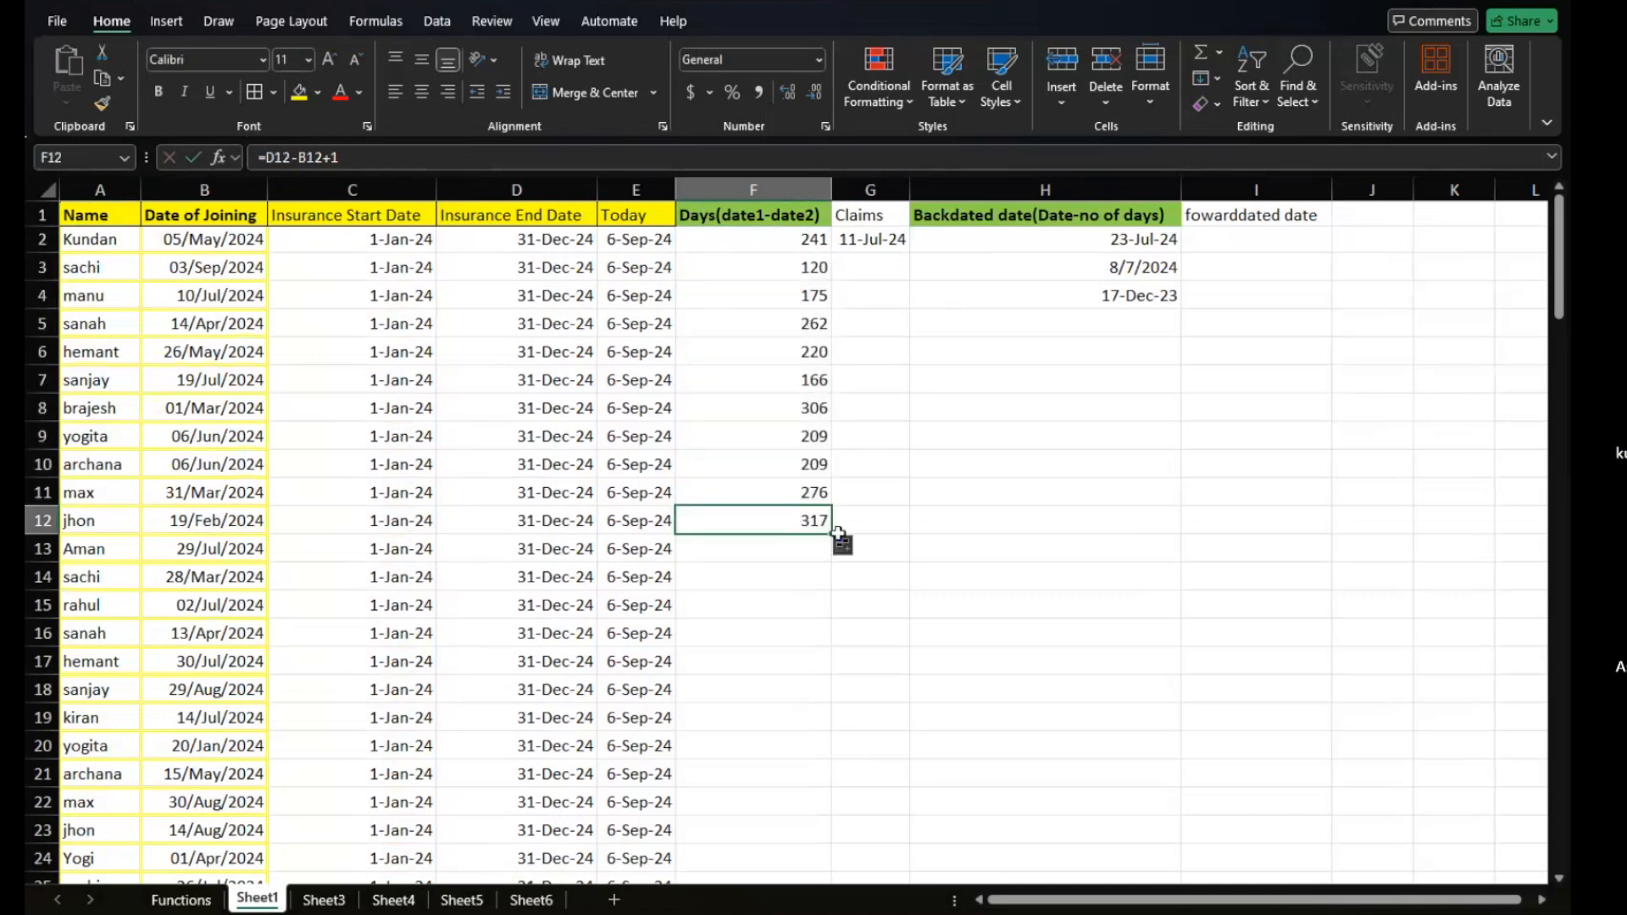
drag(825, 534, 827, 535)
double_click(828, 532)
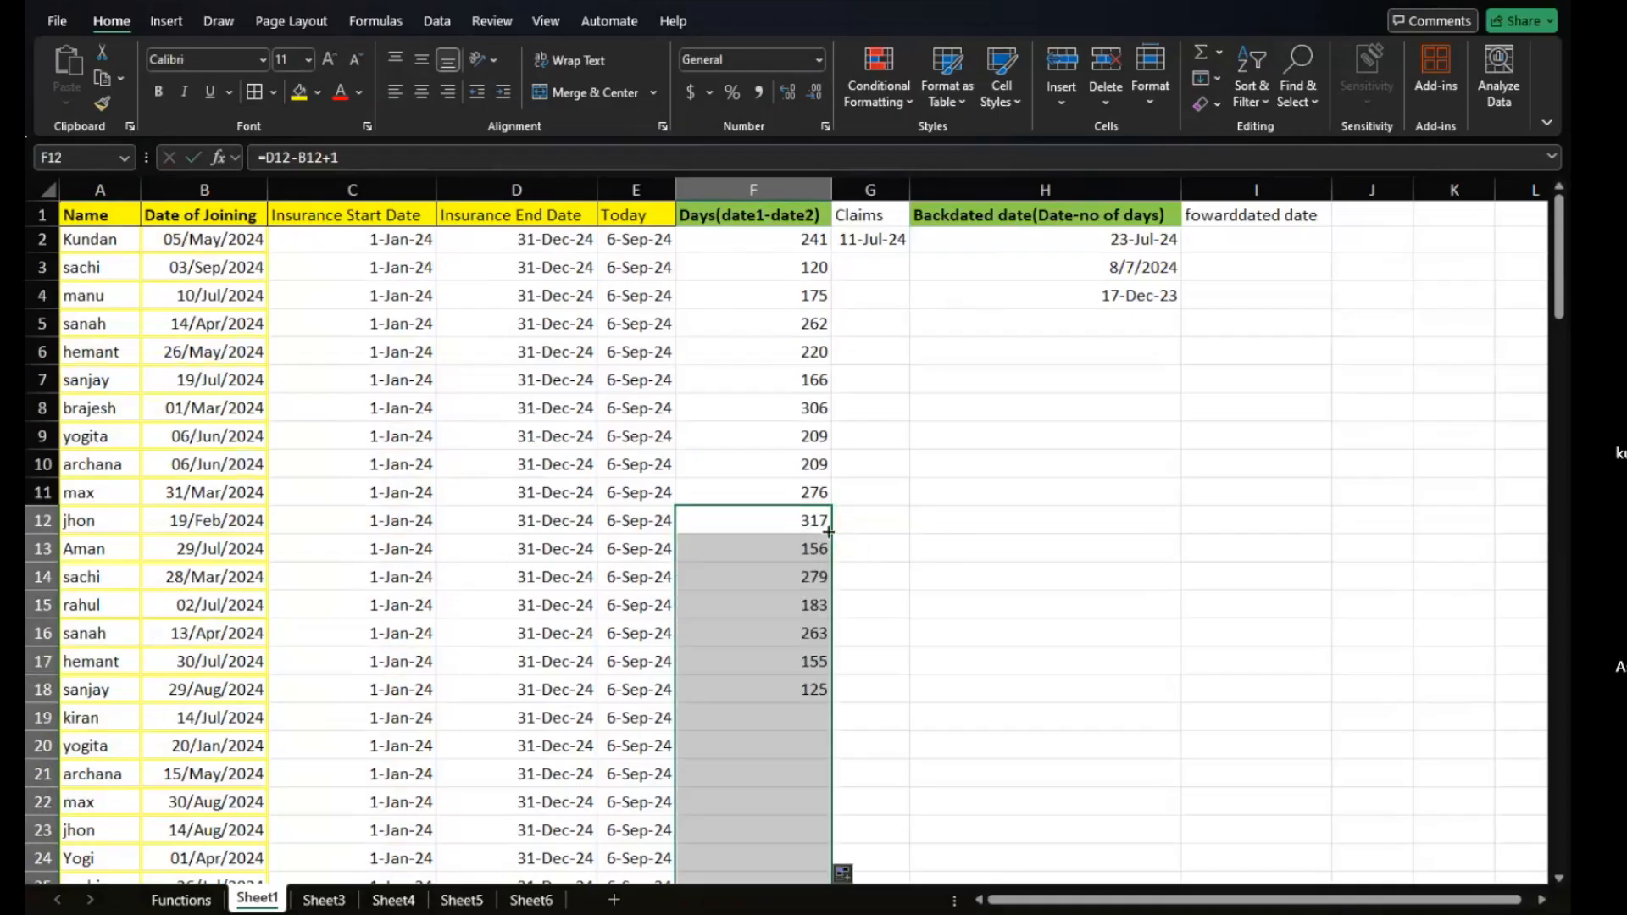
Clear the date in G2 under the Claims header.
click(879, 267)
click(880, 243)
key(Delete)
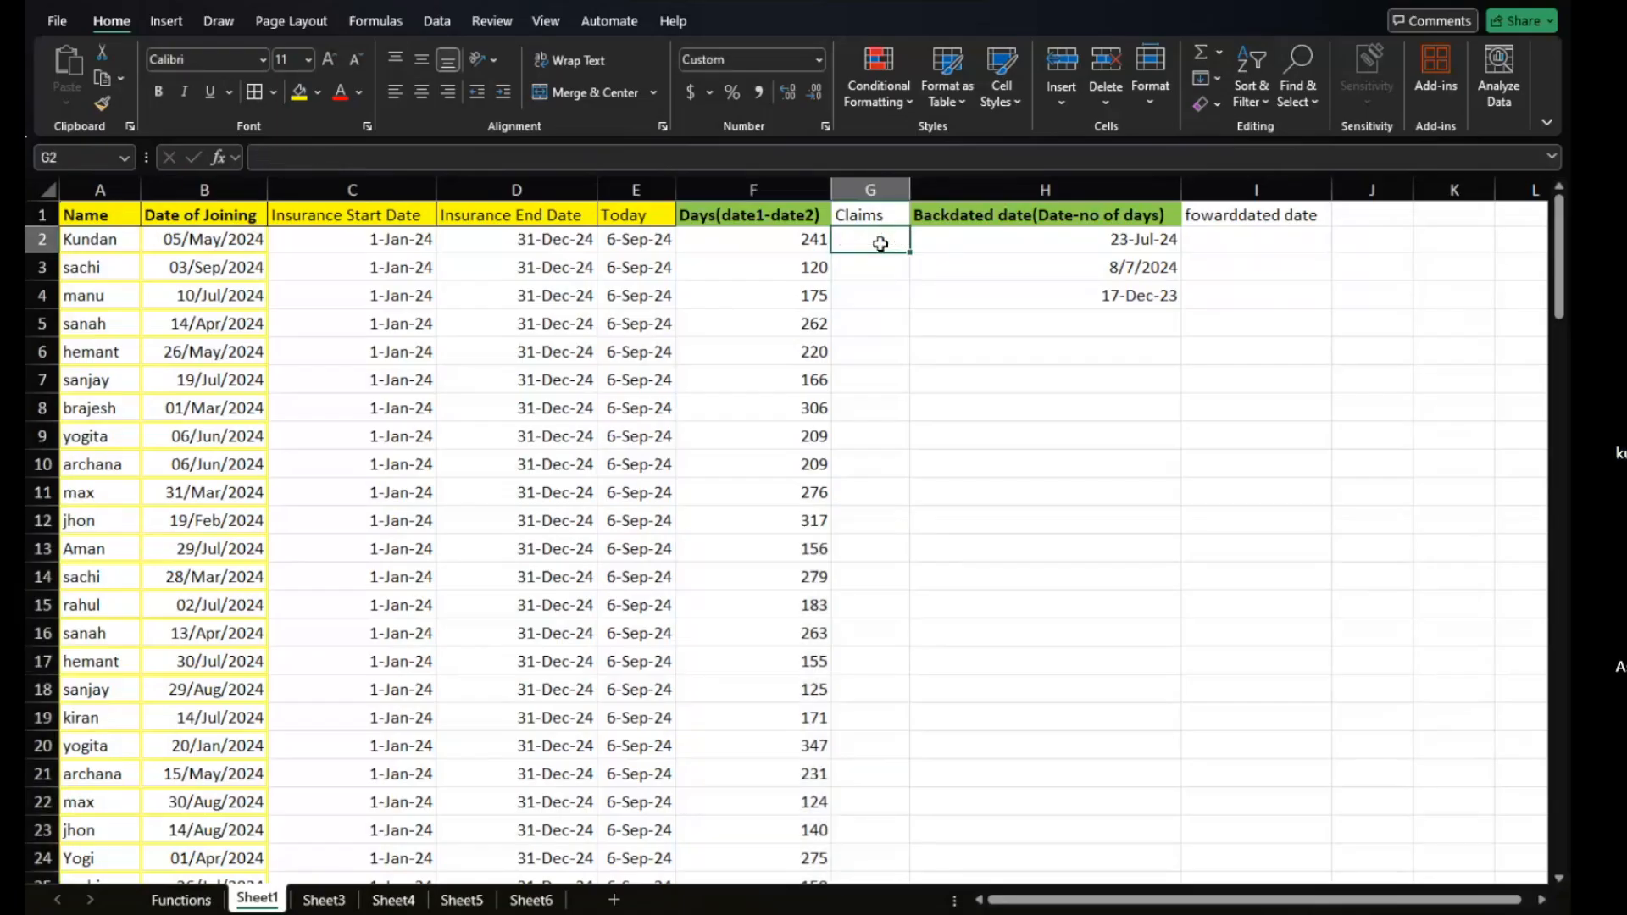
Delete the entire Today column from the sheet.
click(936, 245)
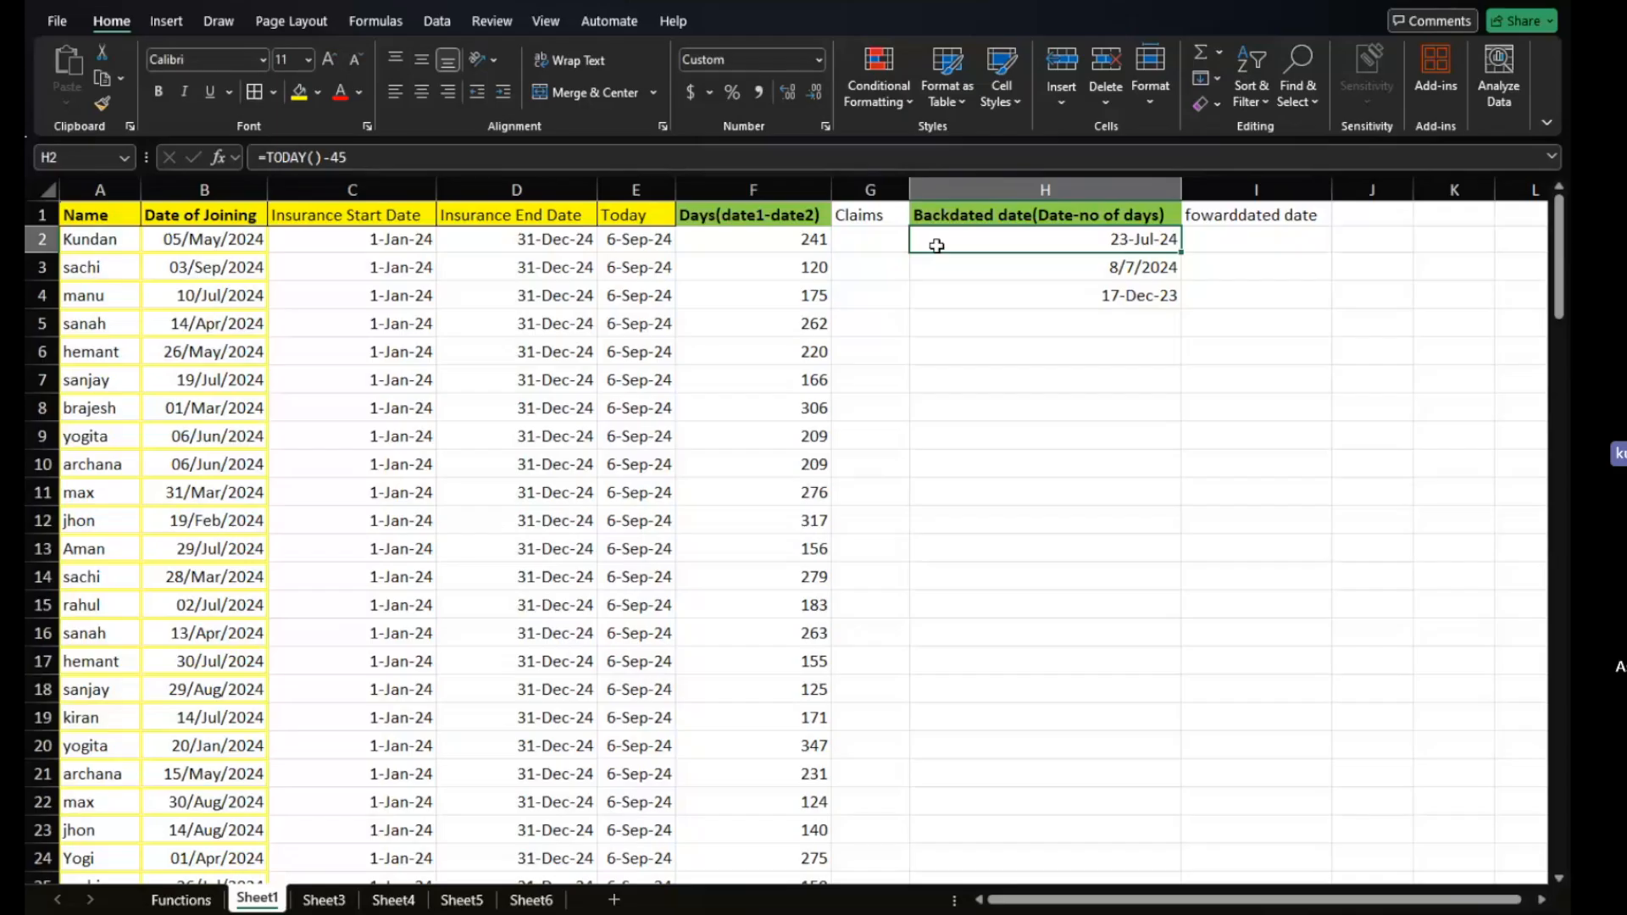
click(638, 186)
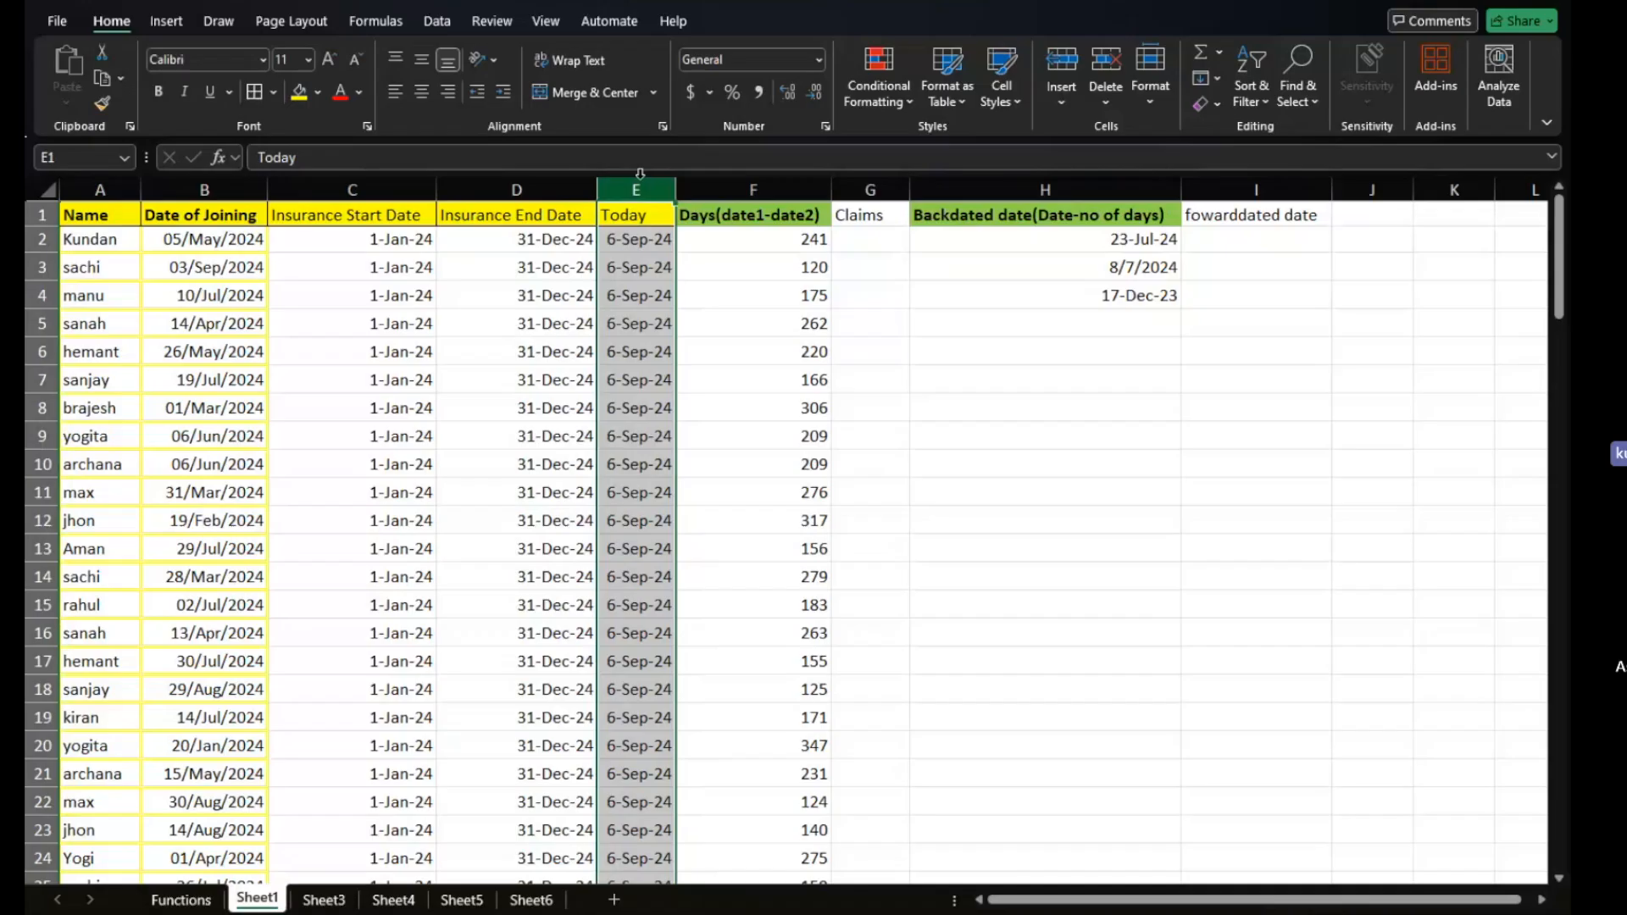
key(ctrl+minus)
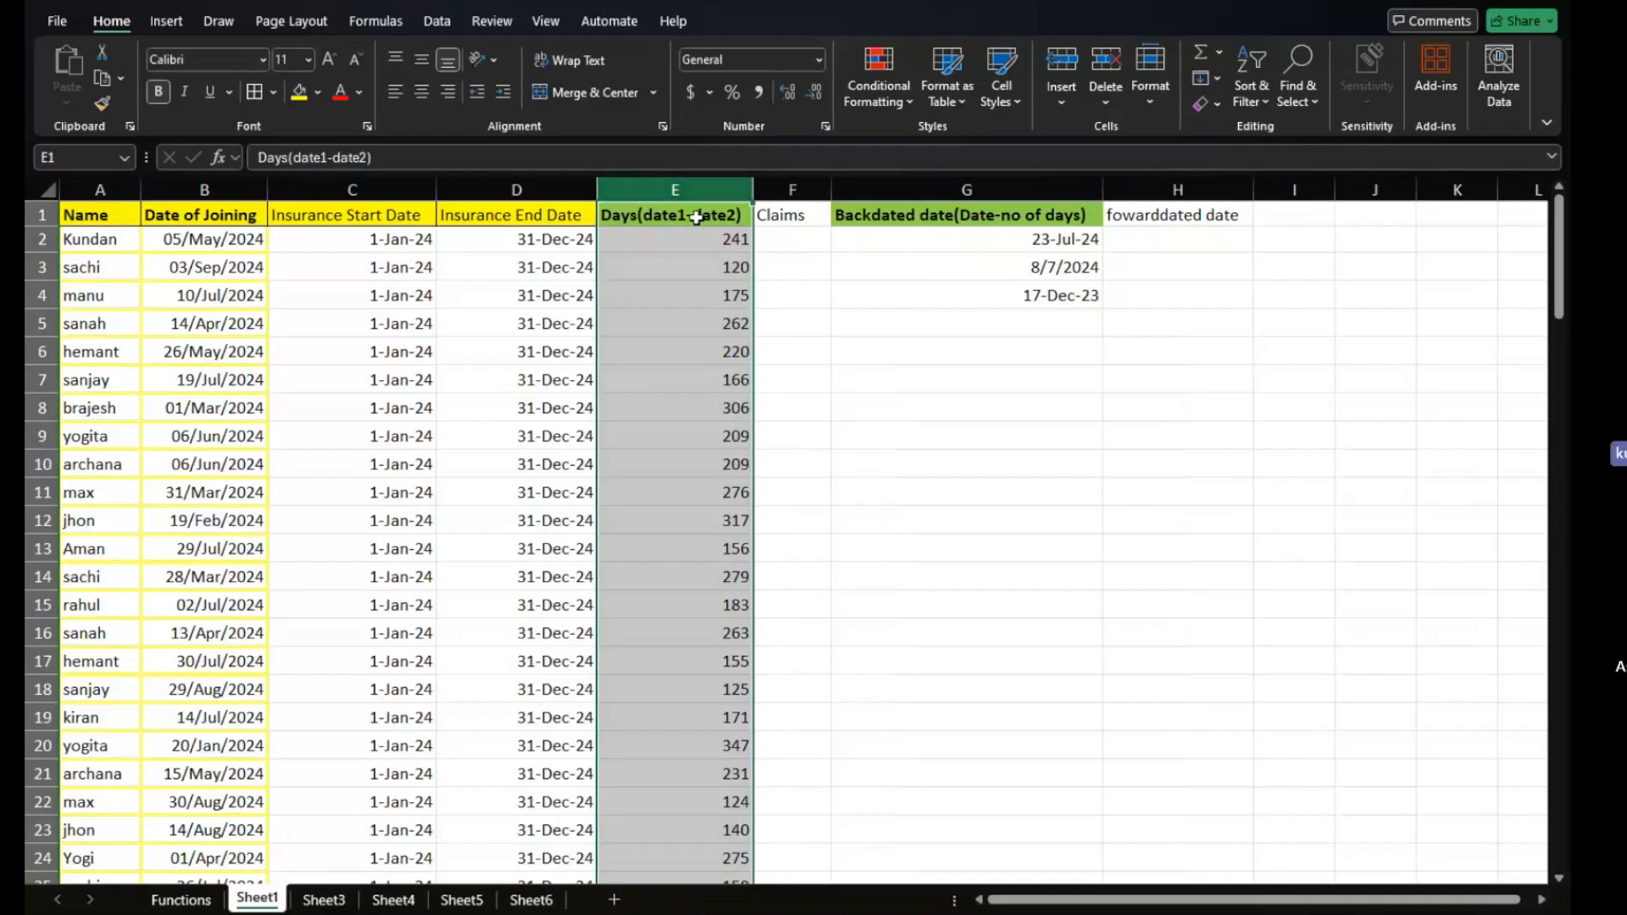
click(792, 240)
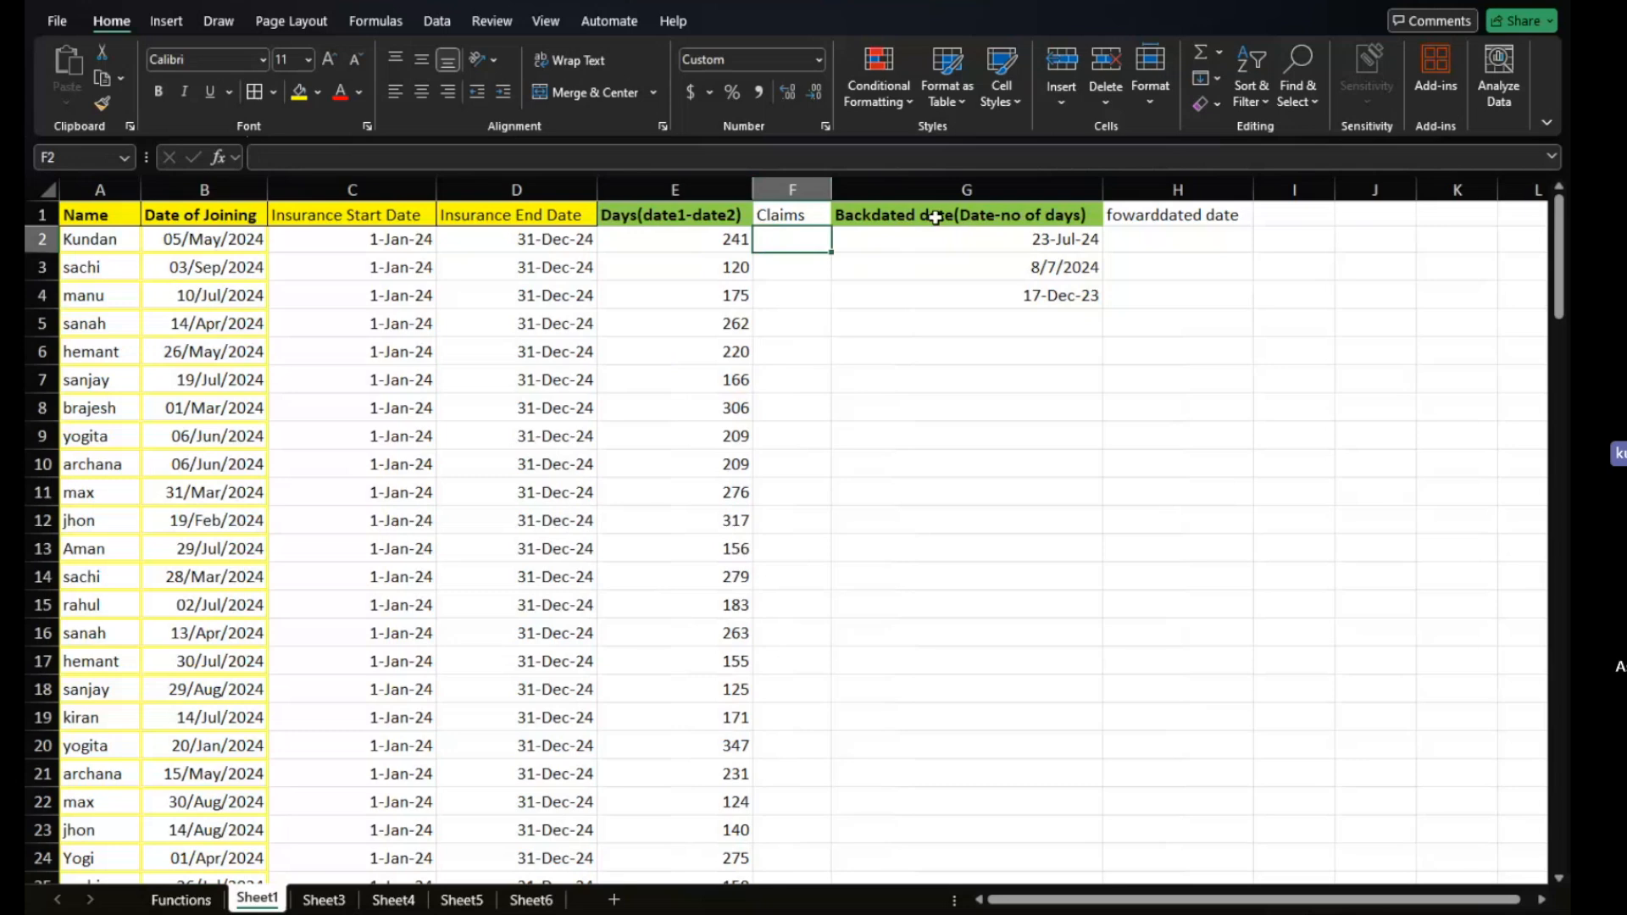
Clear the sample dates in G2:G5 under the Backdated date header.
click(974, 239)
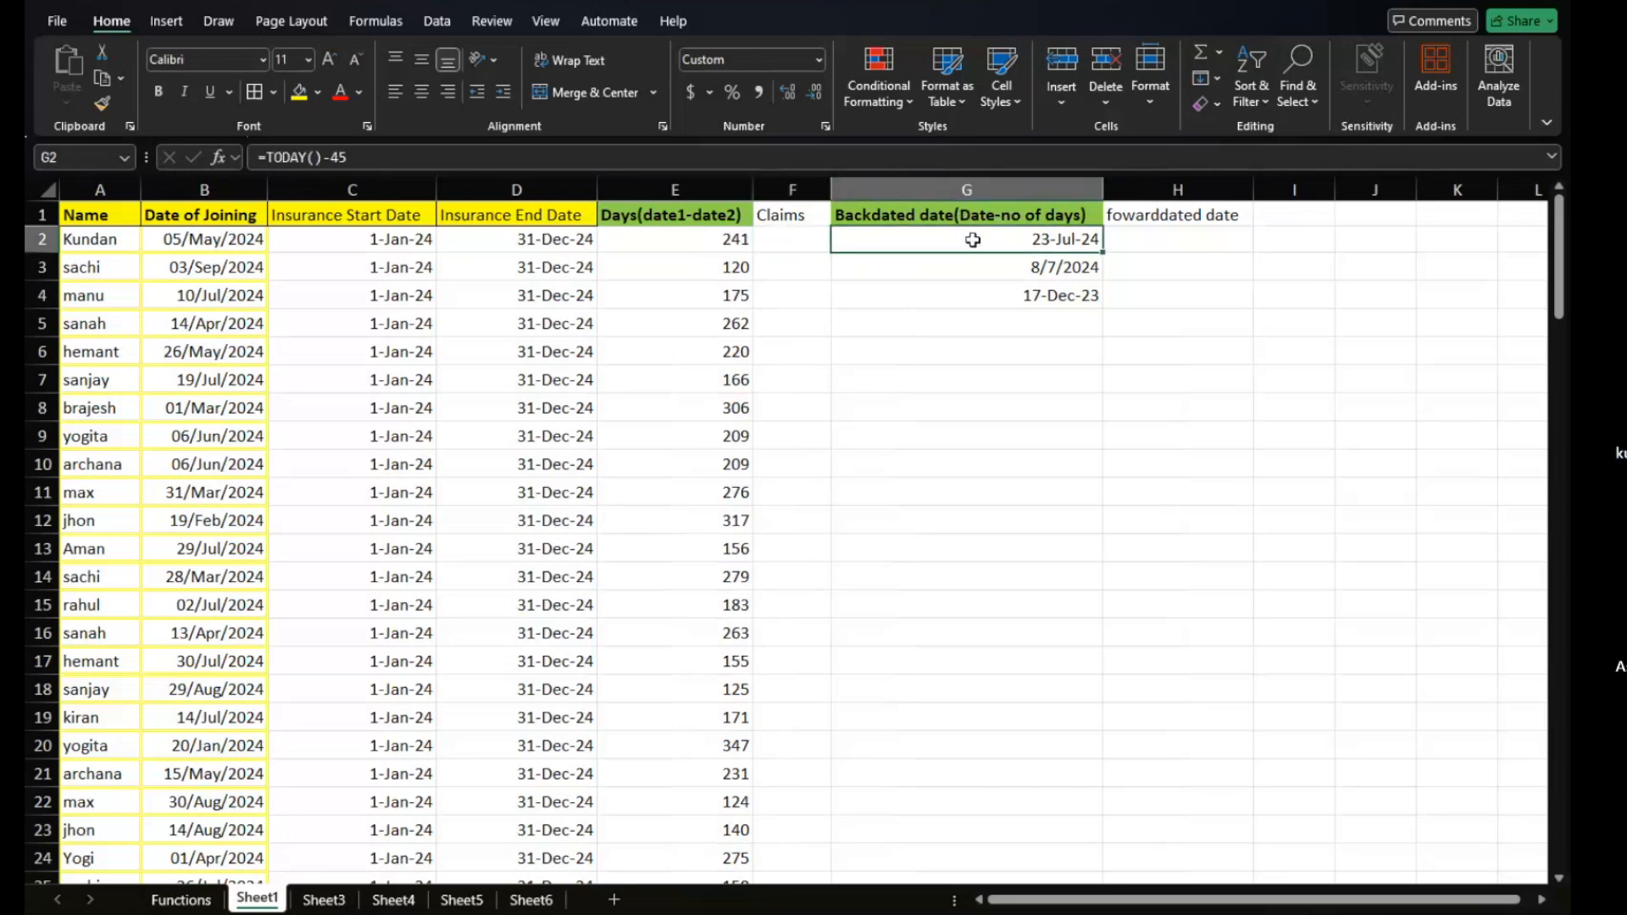
drag(975, 240, 976, 322)
key(Delete)
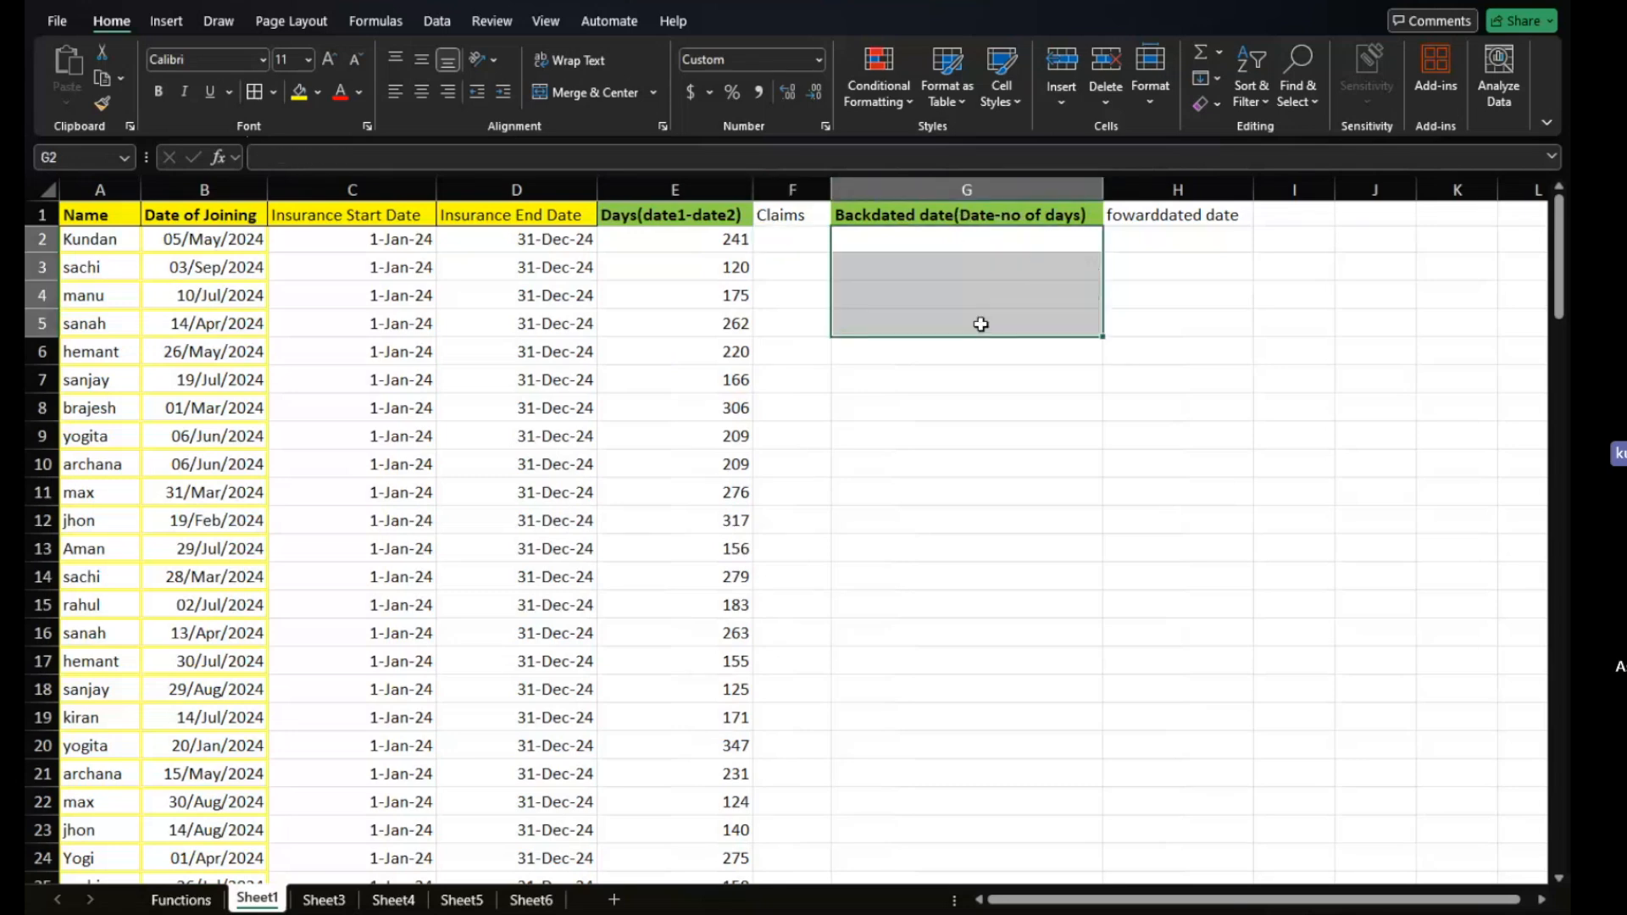
click(983, 426)
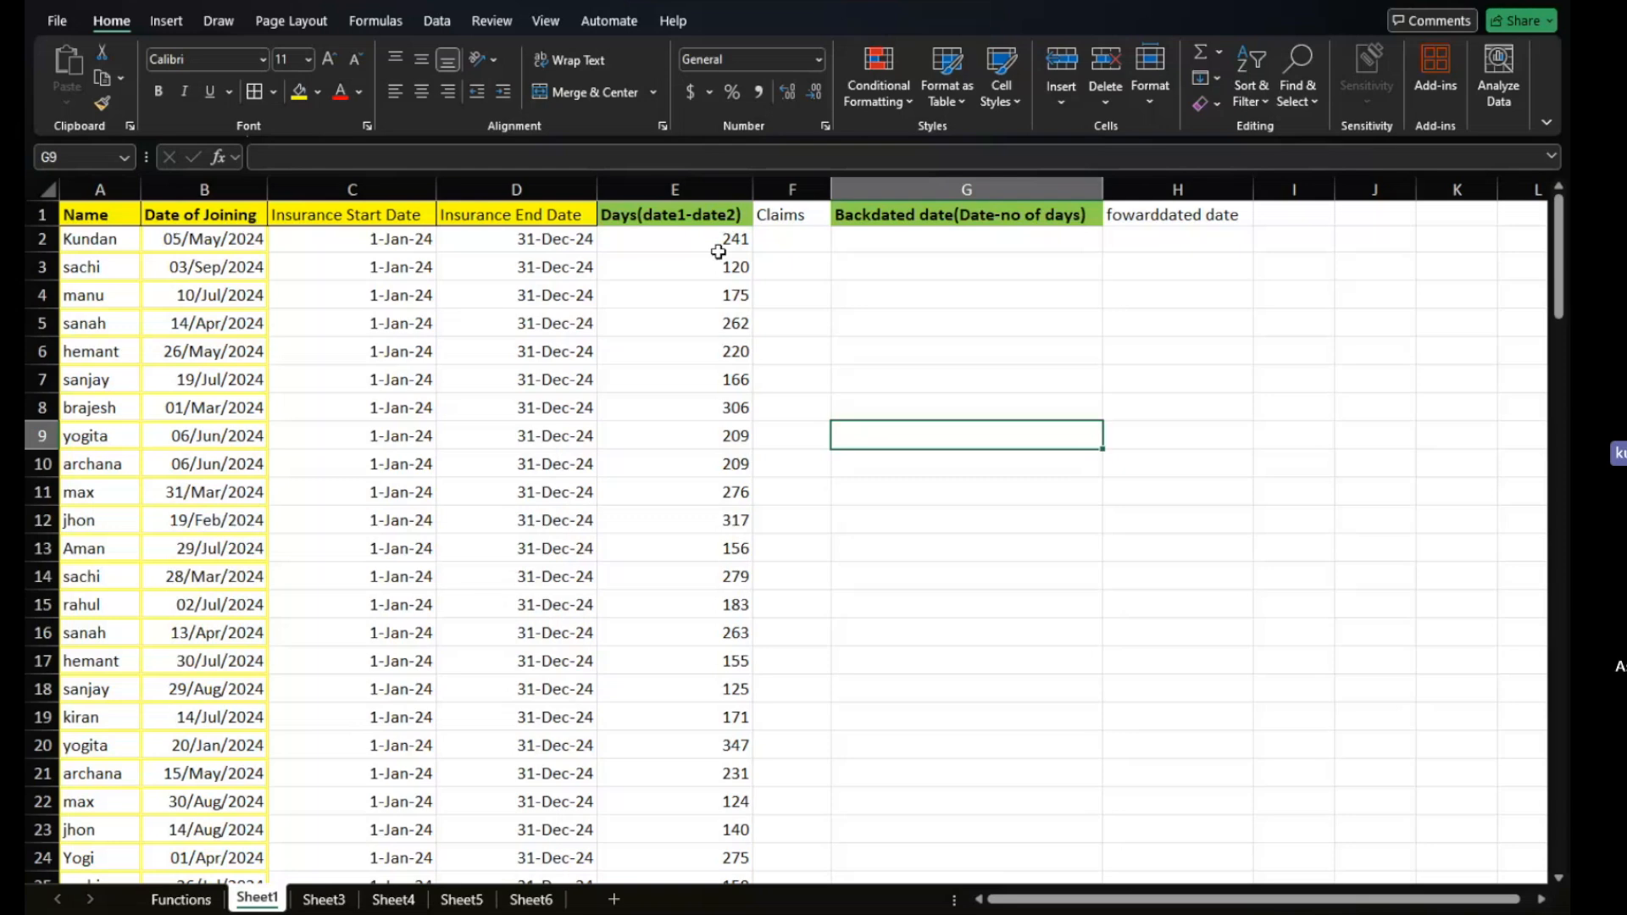
Clear the existing subscription and recharge dates in F2:J7 on Sheet3.
click(324, 898)
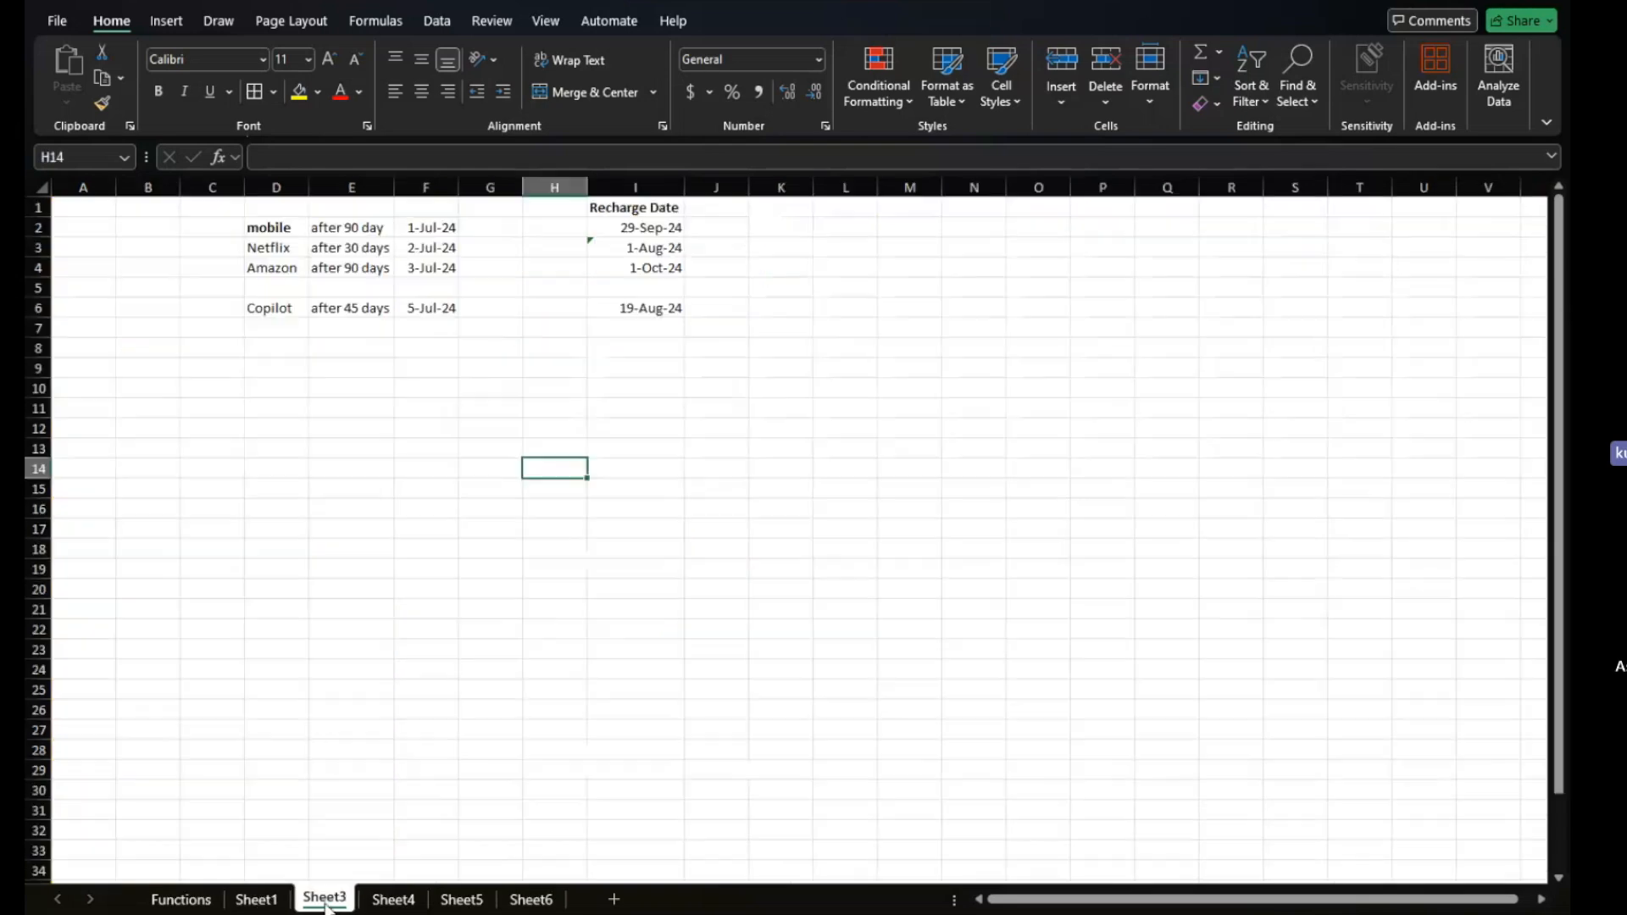
click(433, 224)
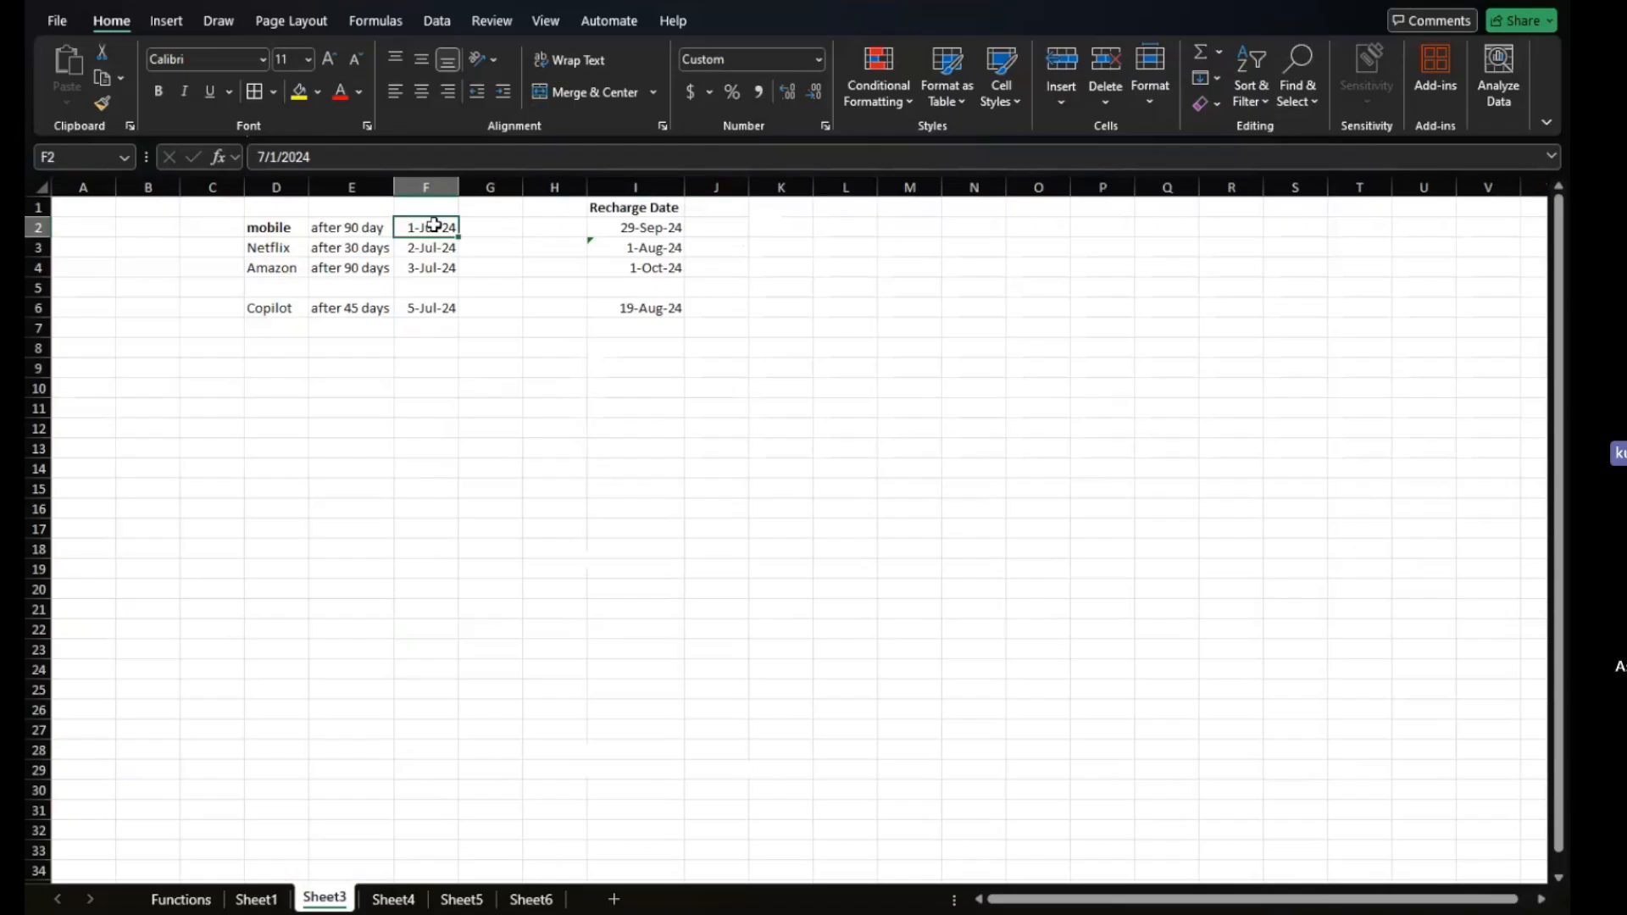
drag(433, 223, 702, 328)
key(Delete)
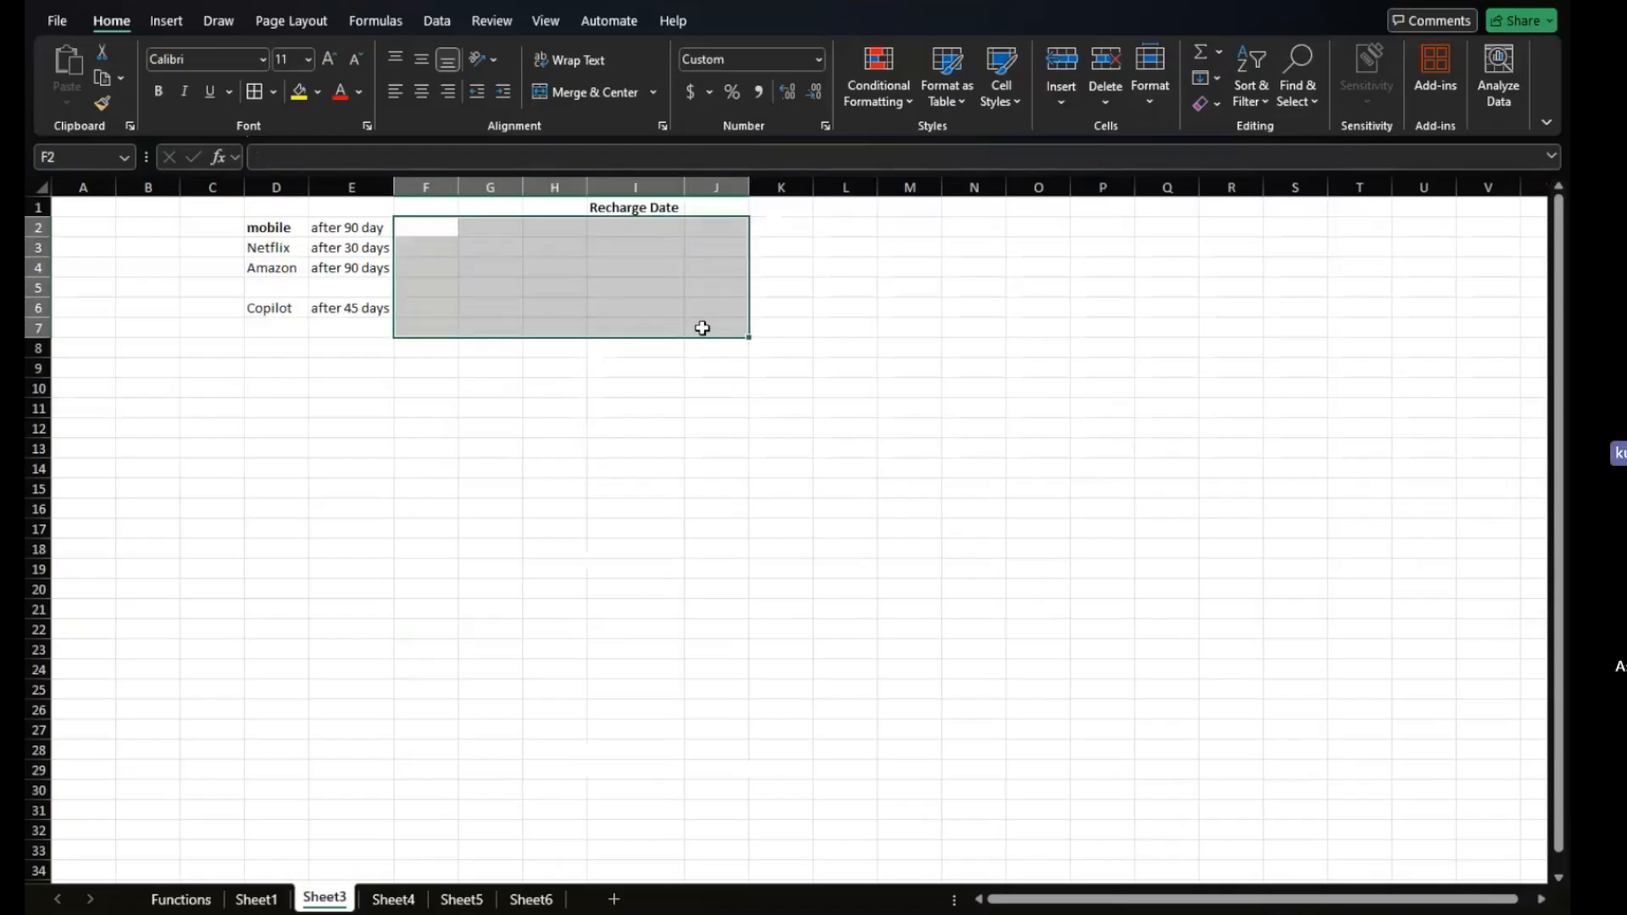
Enter 1 jan 2024 as the mobile start date in F2 and fill the date series down to F6.
click(433, 249)
ctrl+scroll(434, 252, up, 2)
ctrl+scroll(435, 252, up, 5)
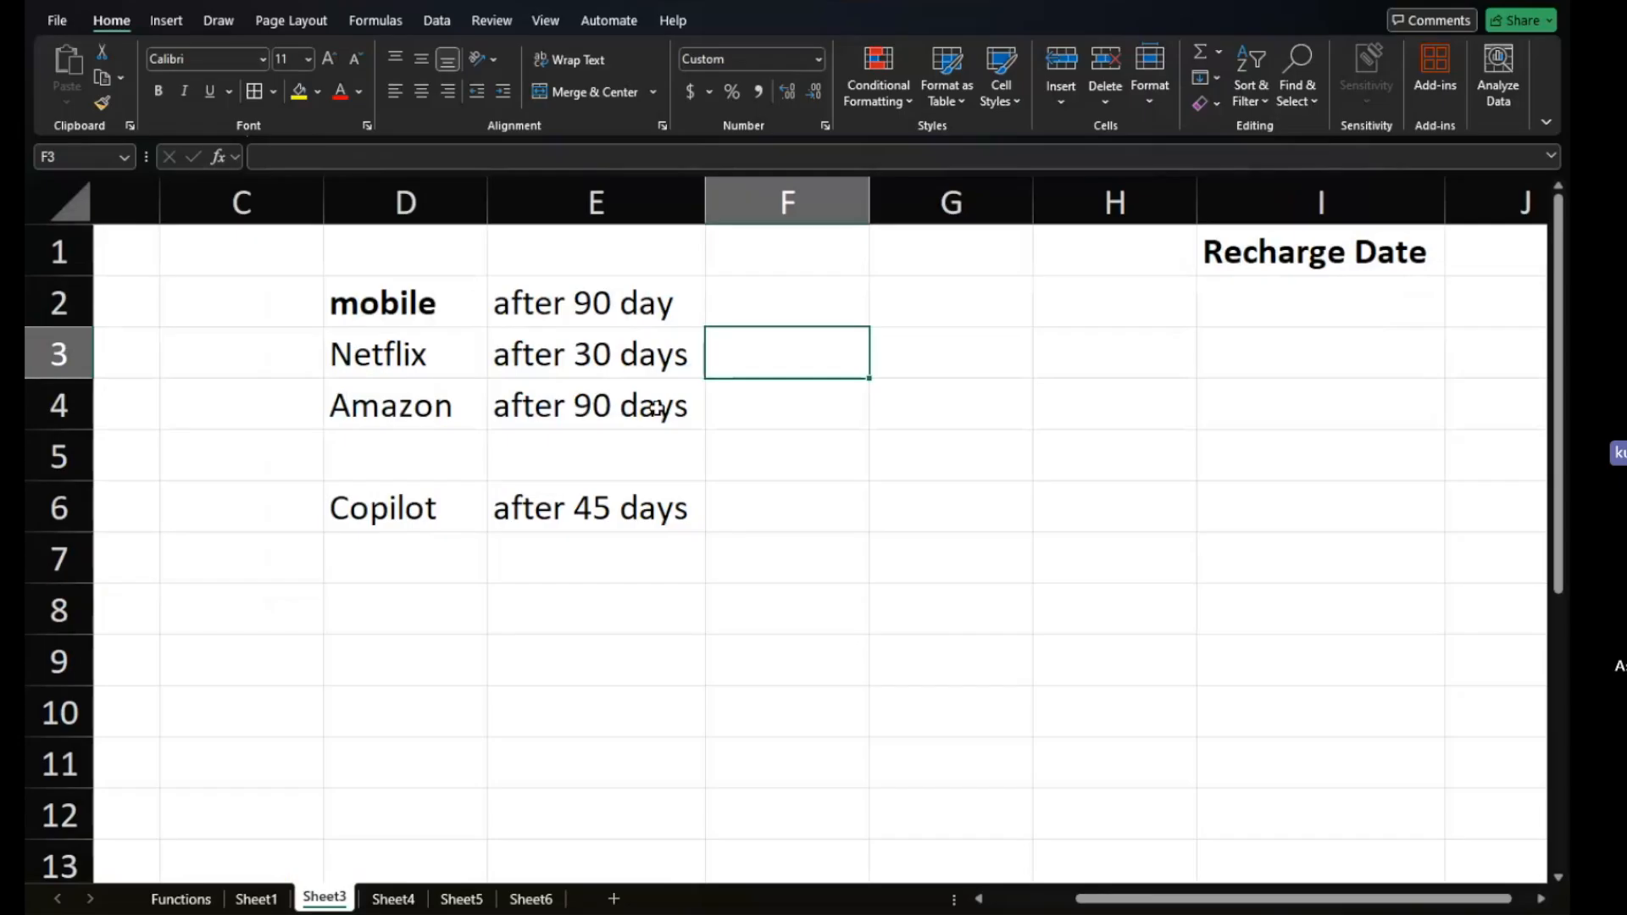
key(Up)
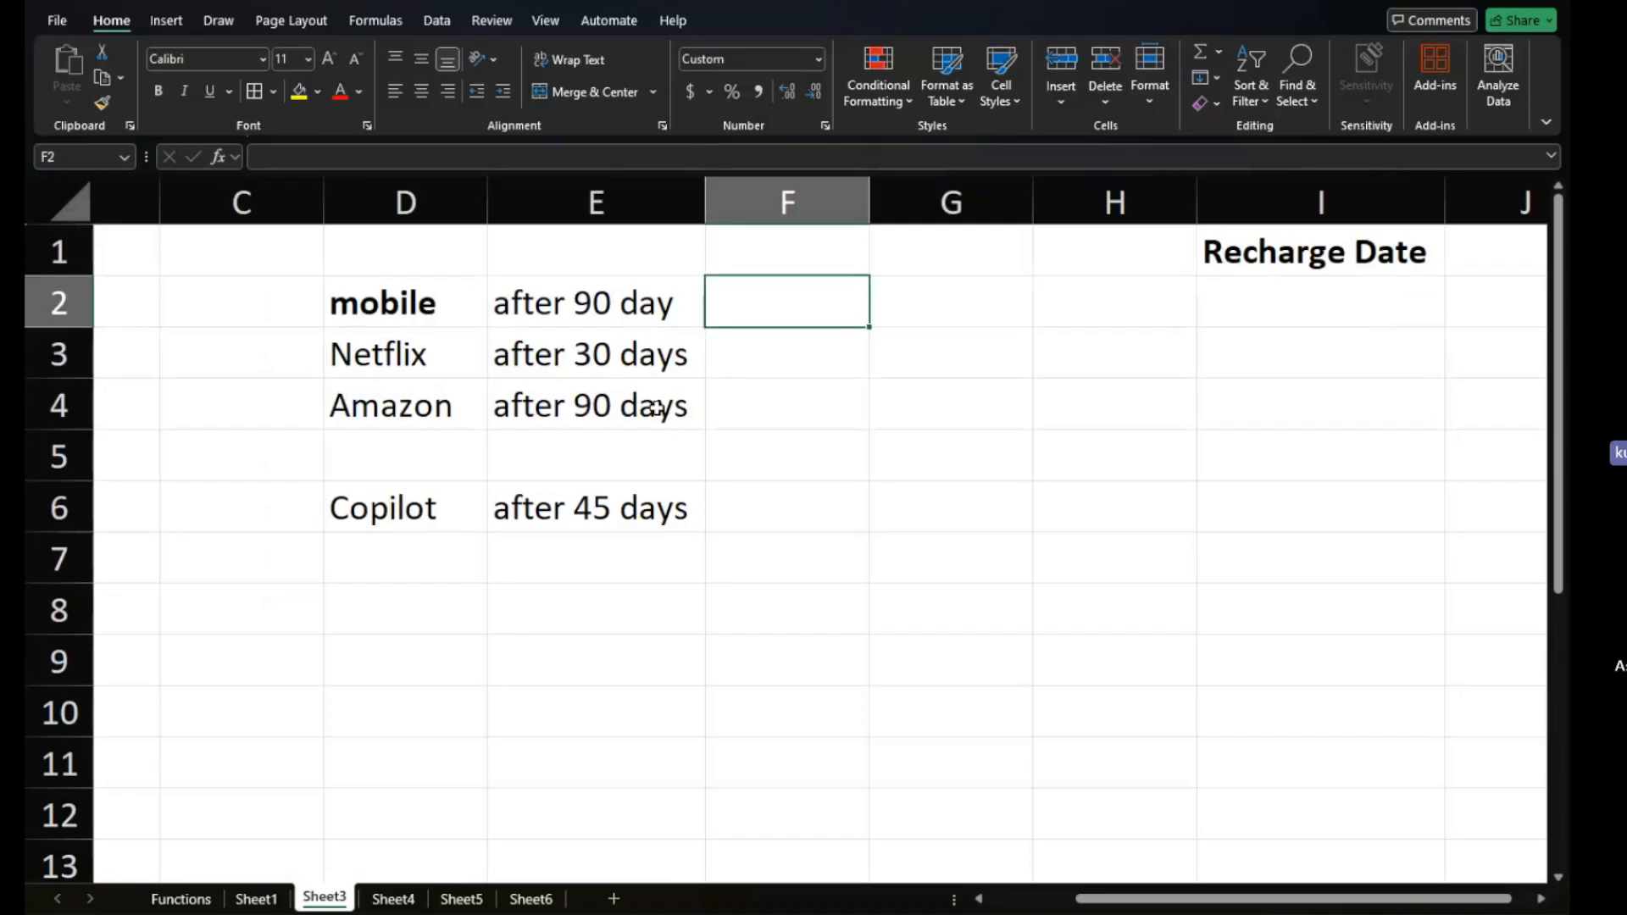
key(F2)
text(1 jan )
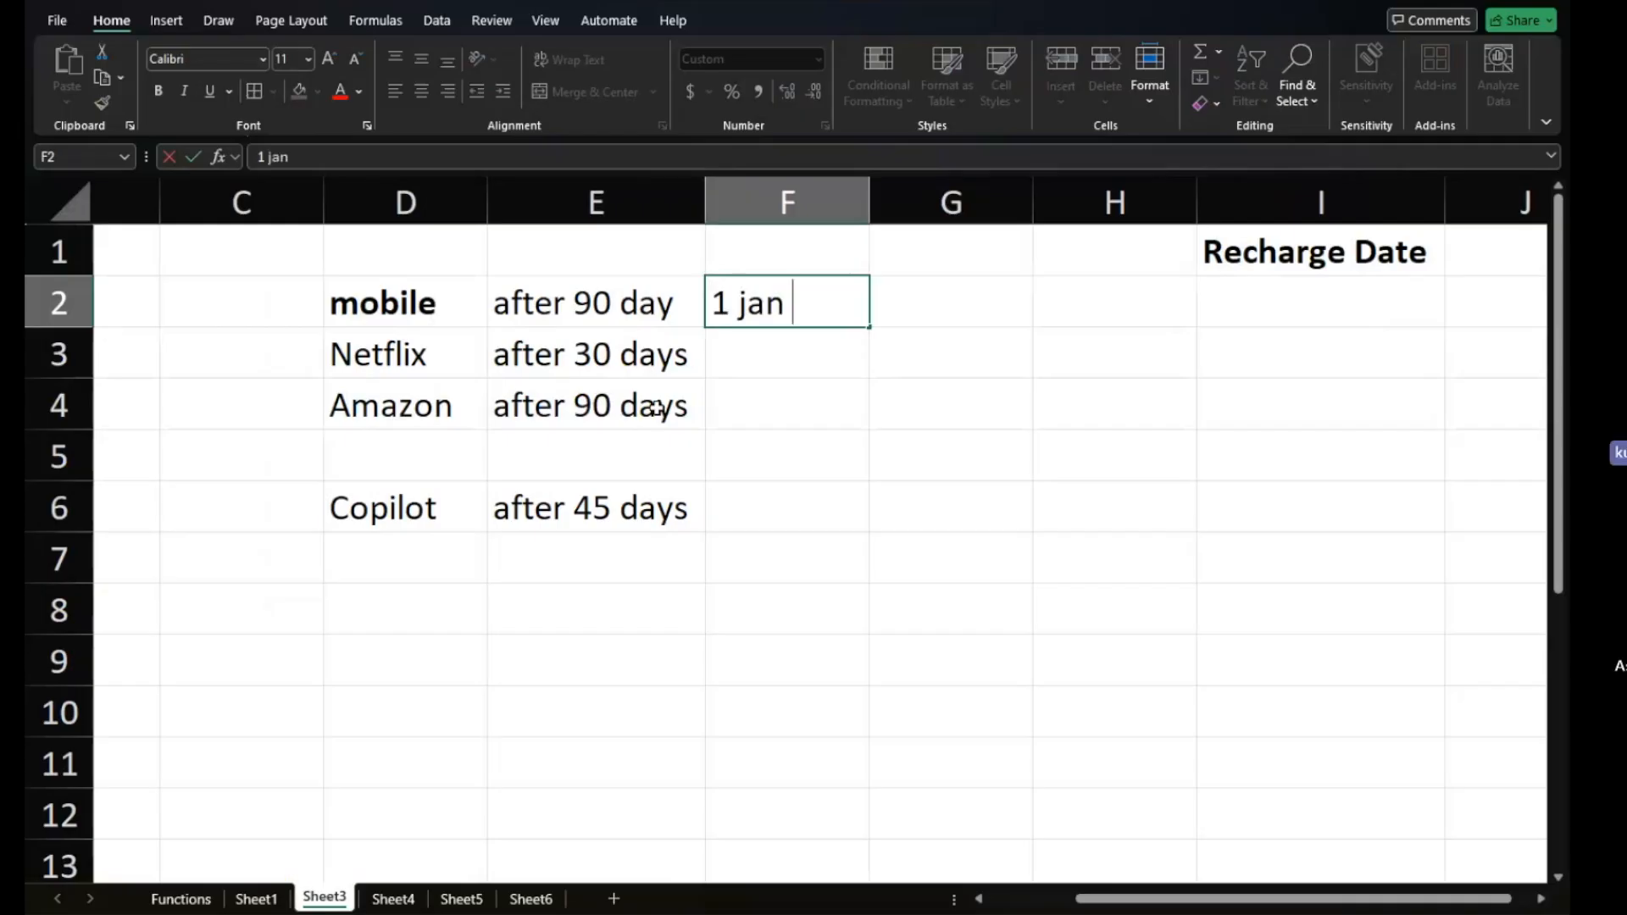
text(2024\)
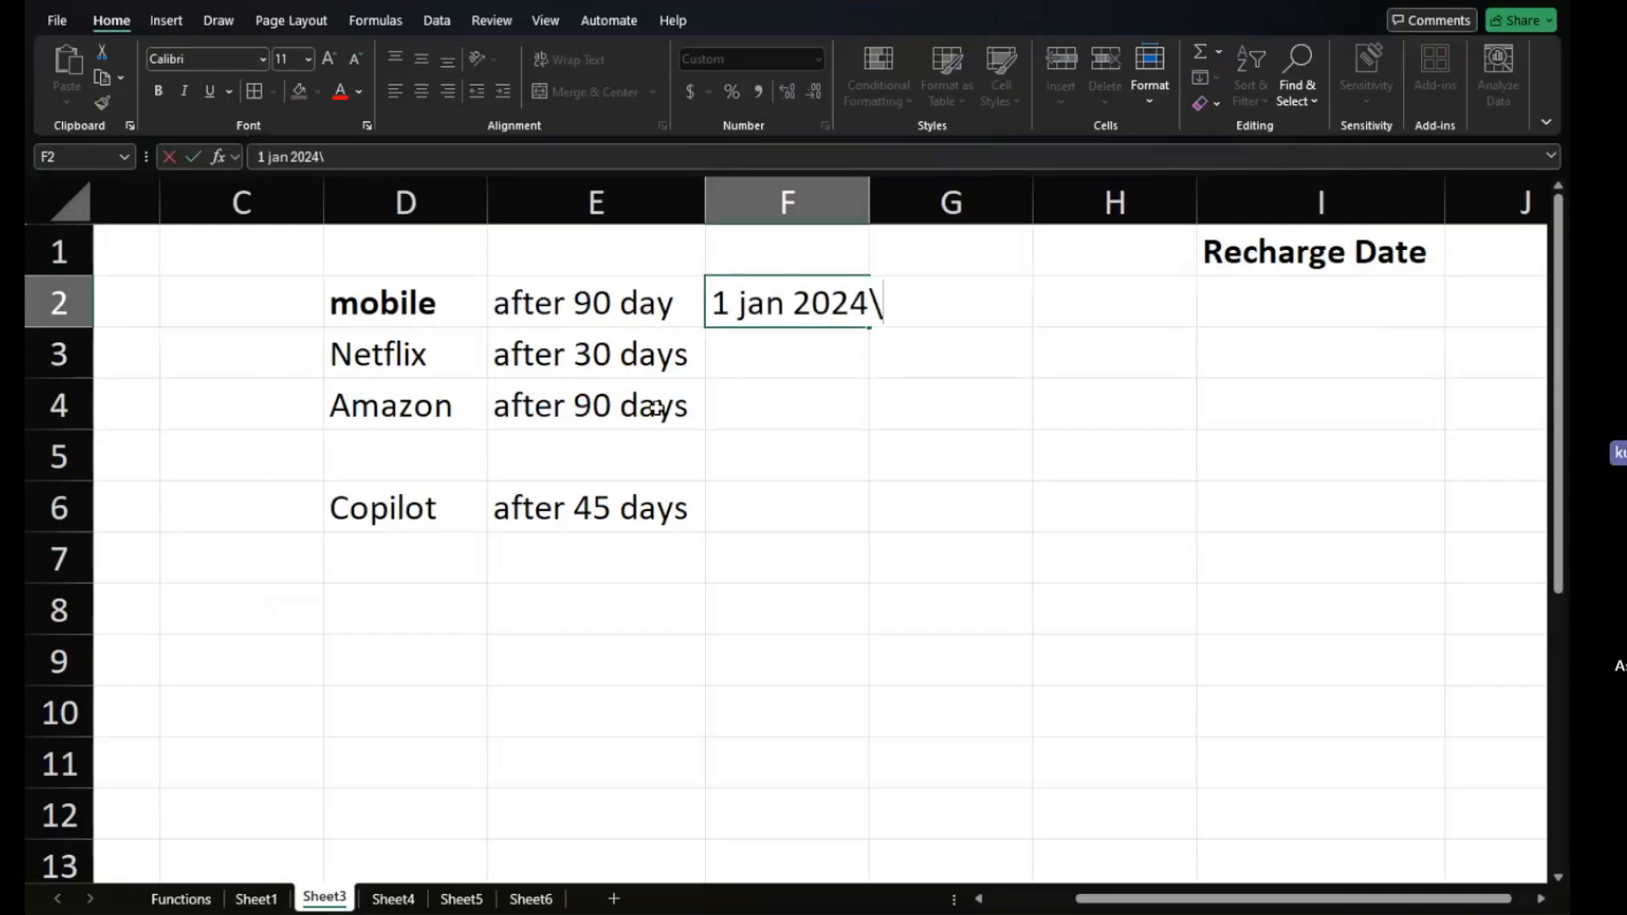
key(BackSpace)
key(Return)
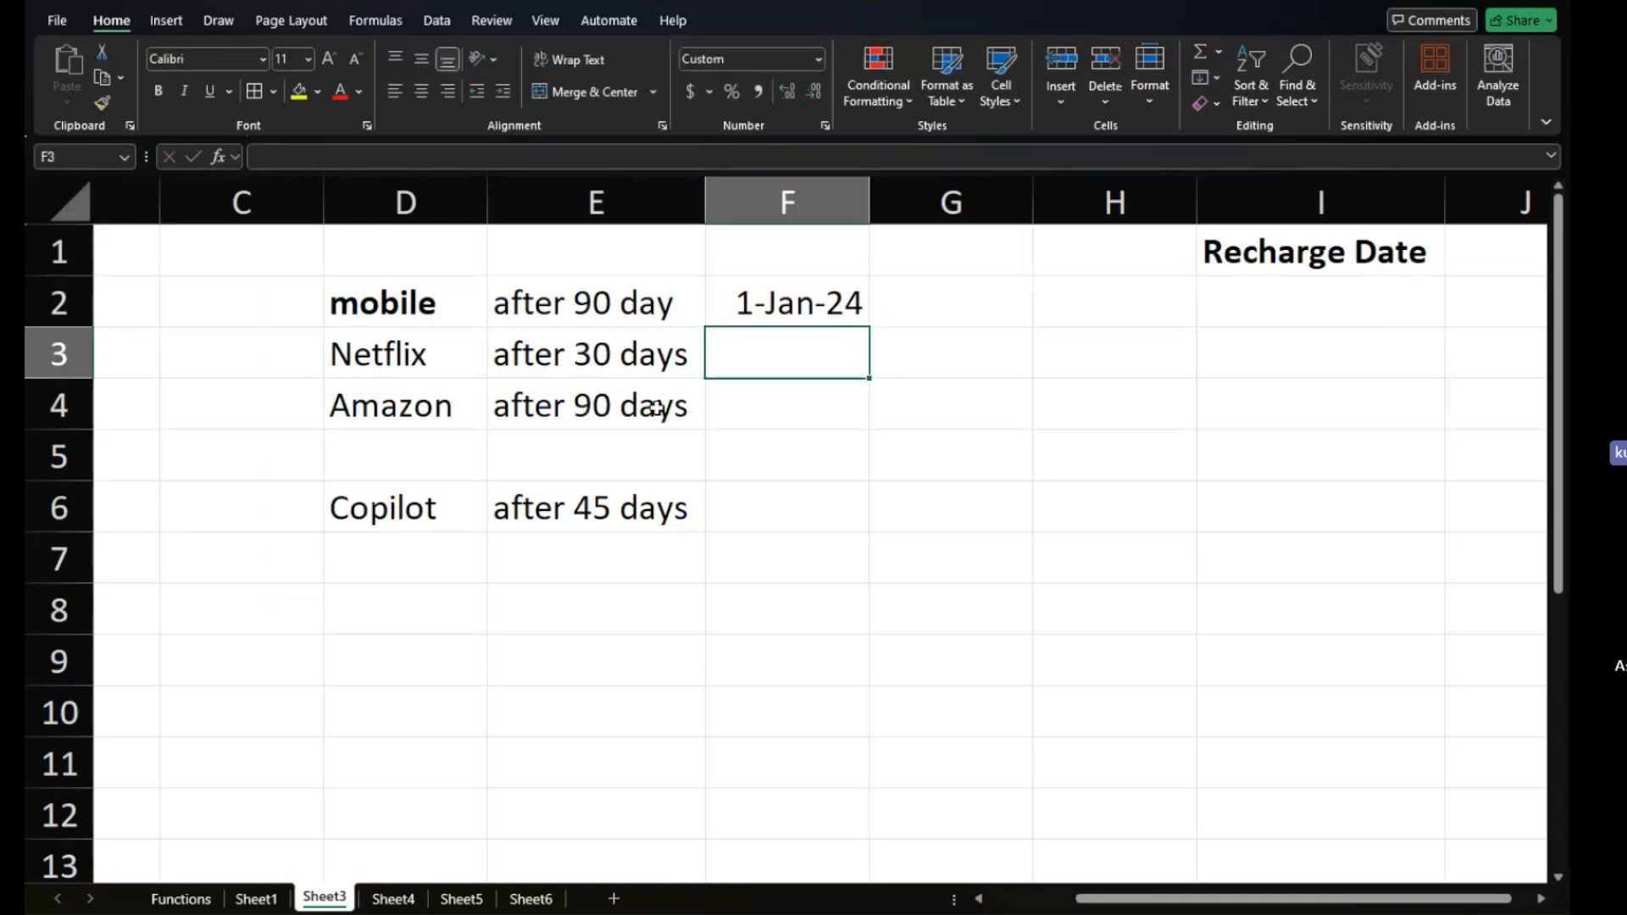
click(832, 307)
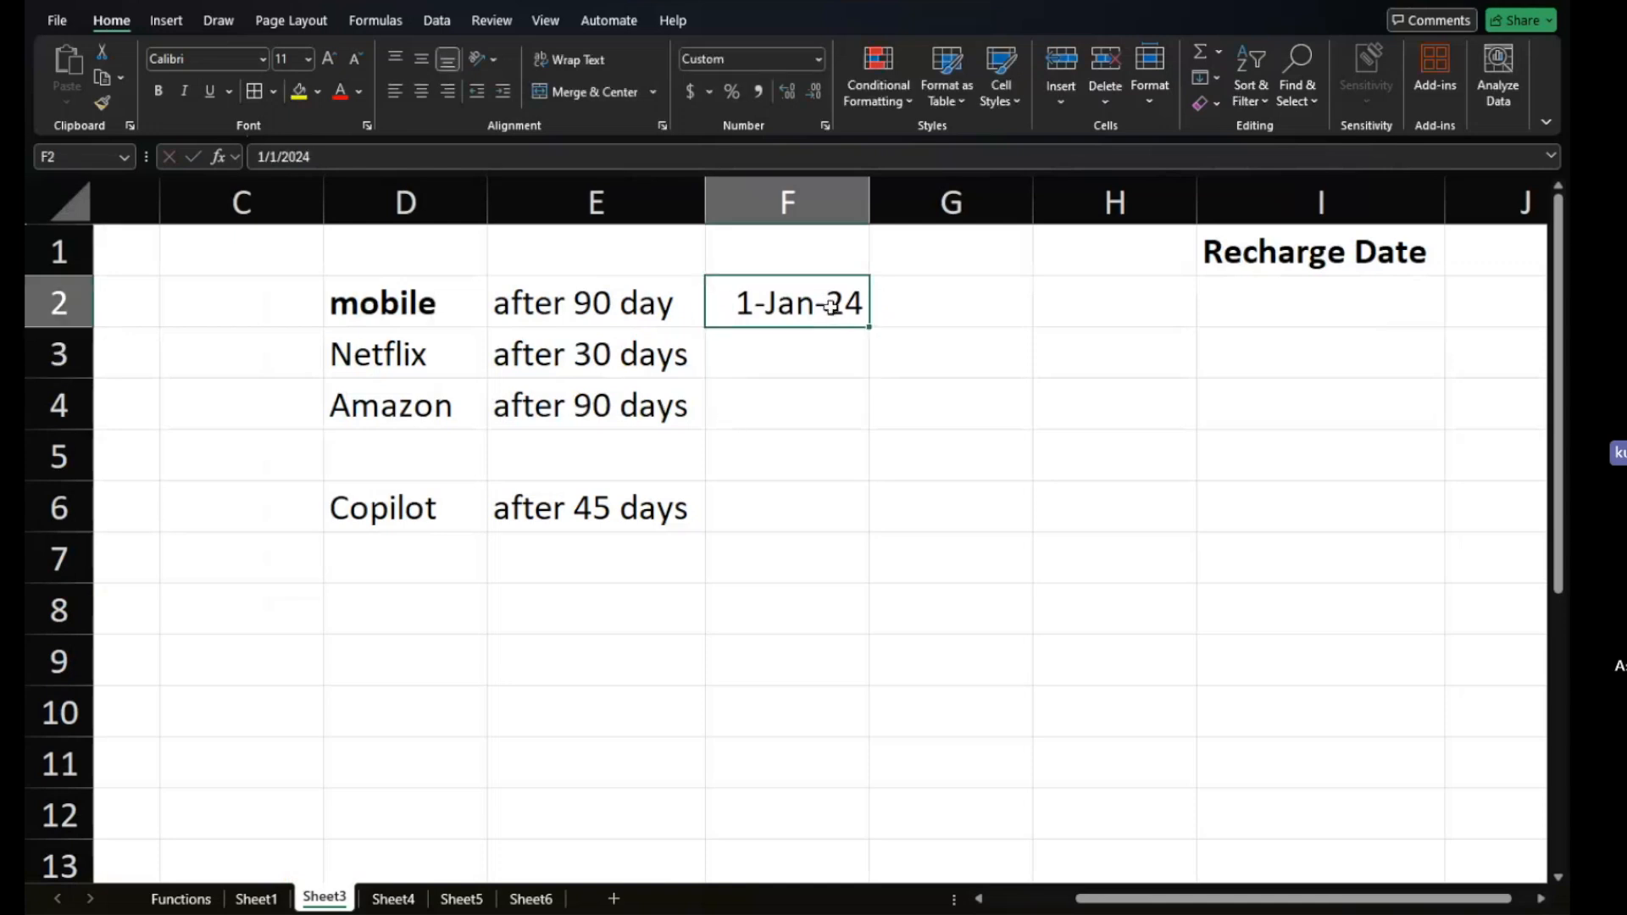
drag(869, 327, 849, 516)
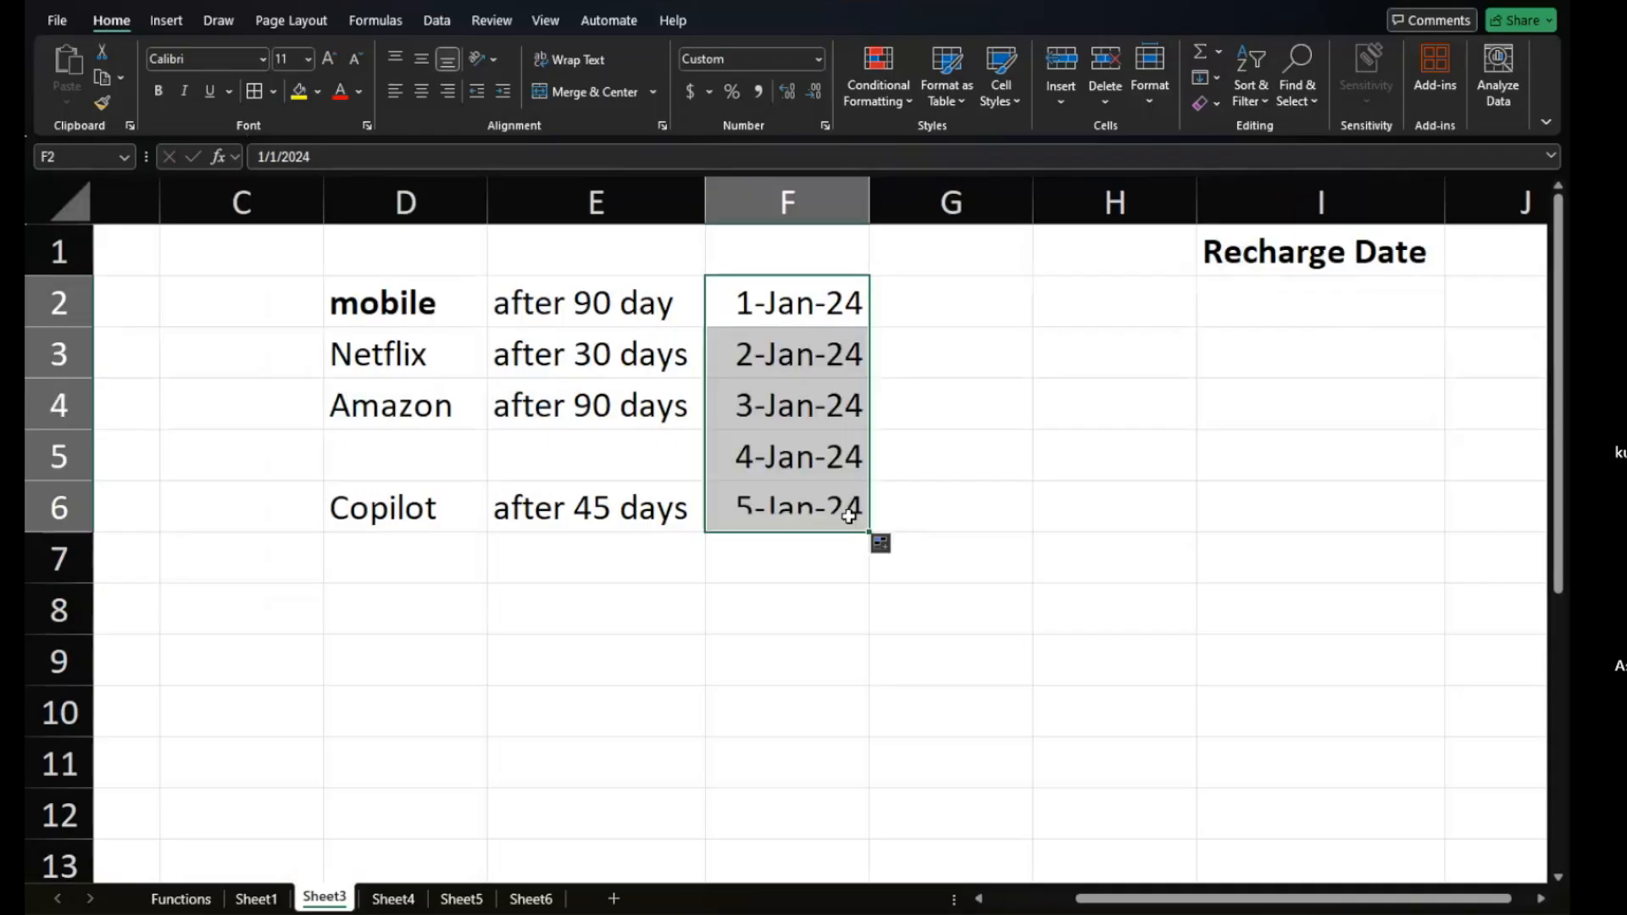
Clear the date in F5 and delete the blank row 5 between Amazon and Copilot.
click(830, 461)
key(Delete)
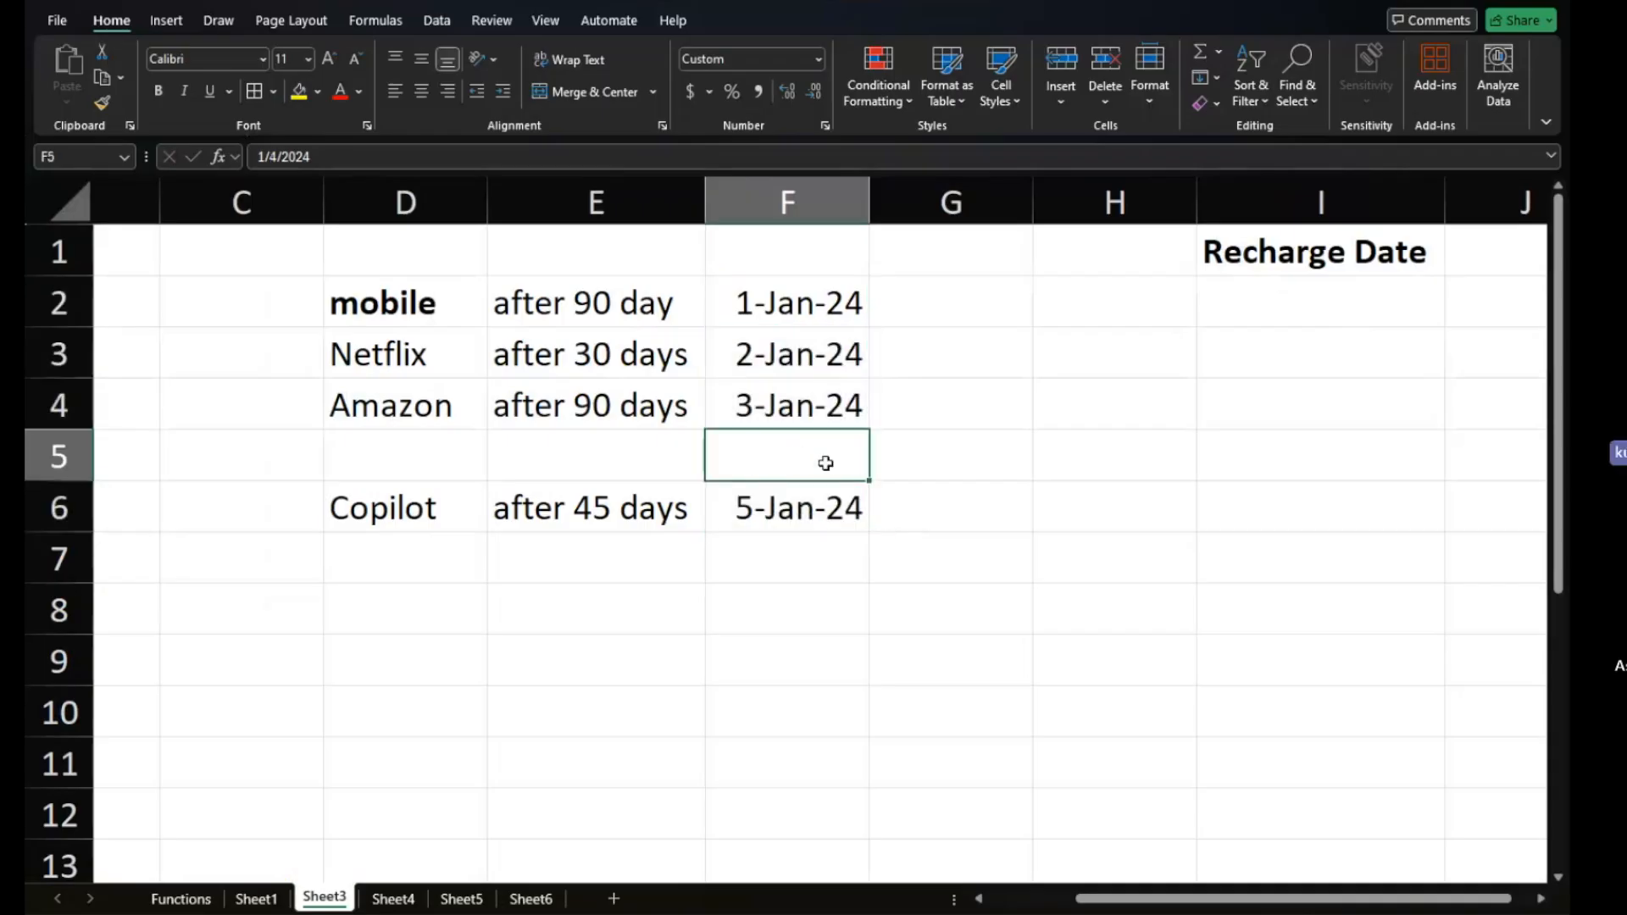
click(900, 484)
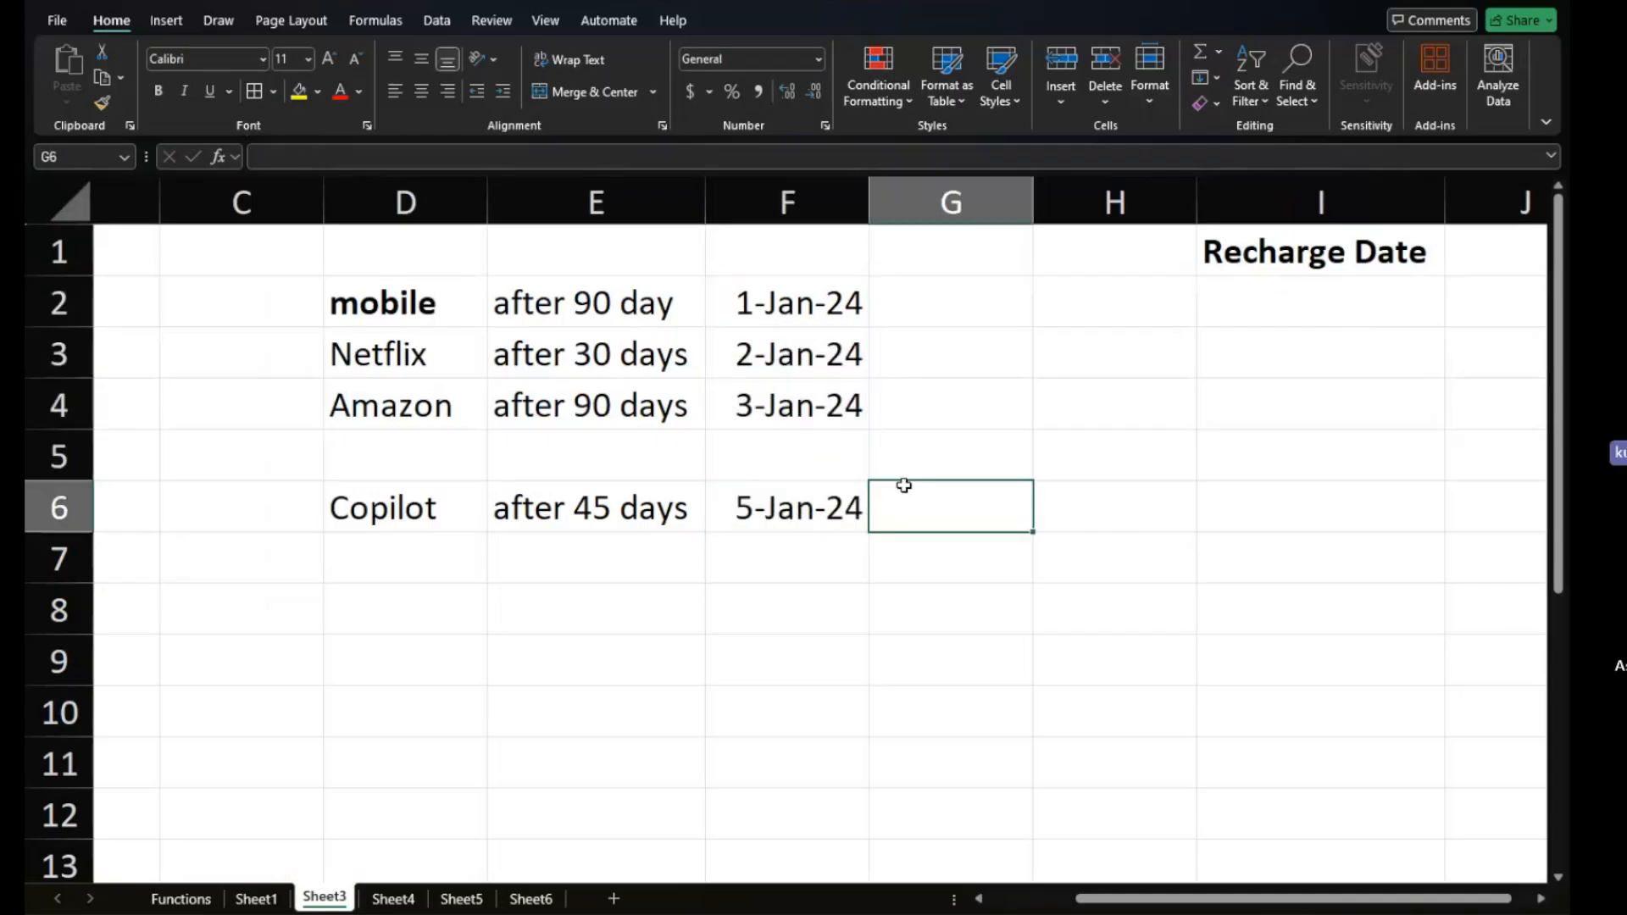
click(52, 454)
key(ctrl+minus)
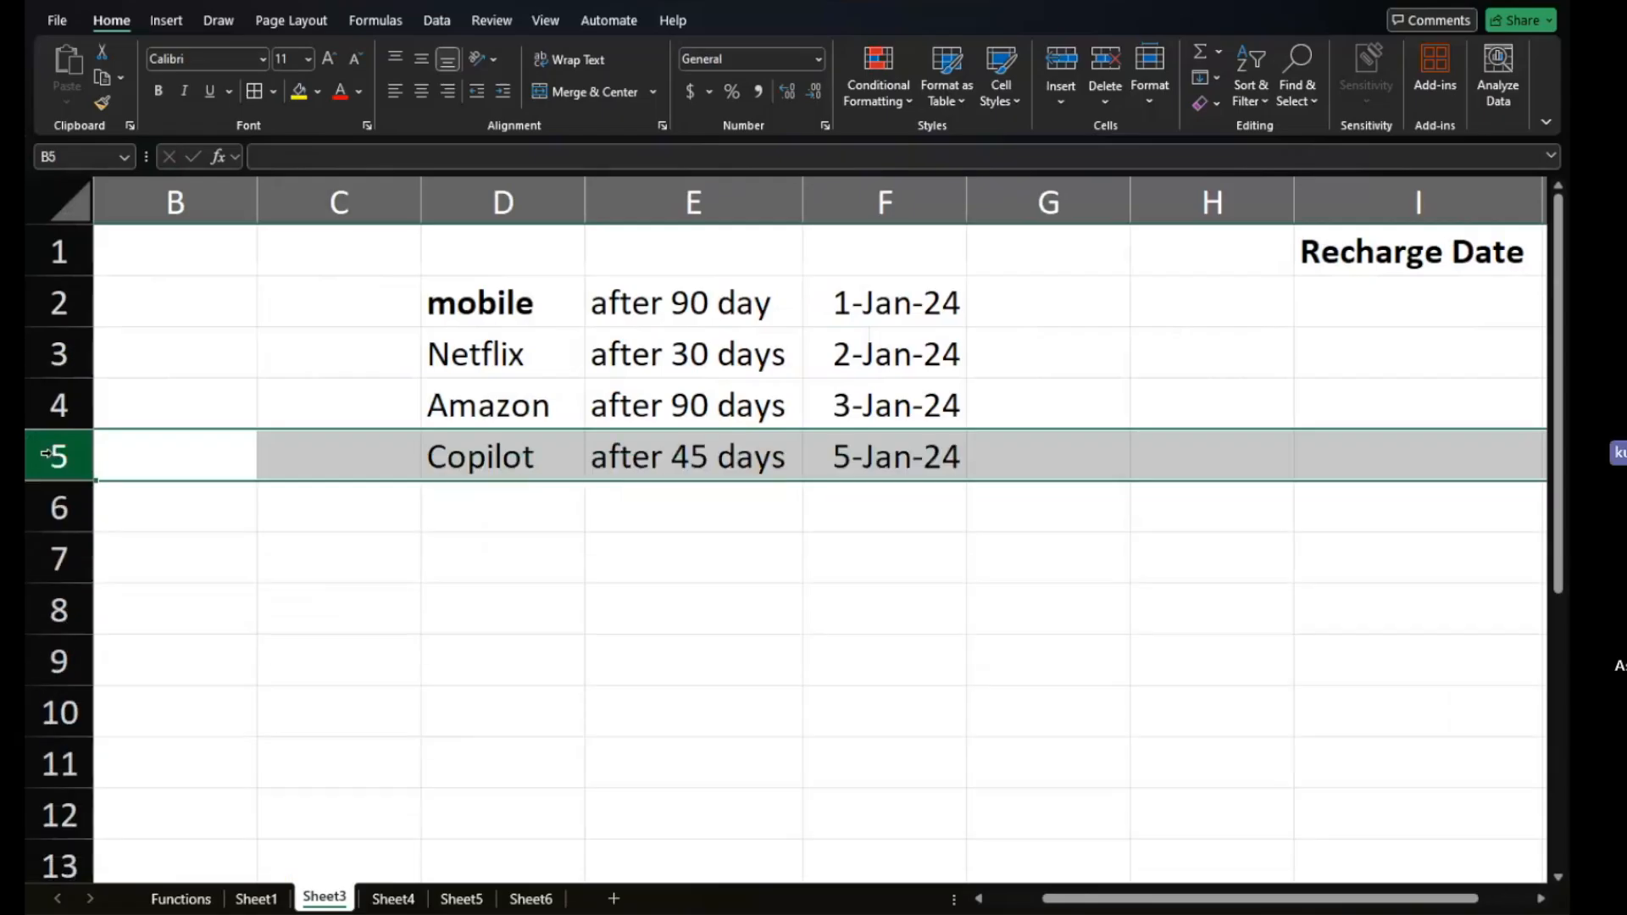
click(485, 348)
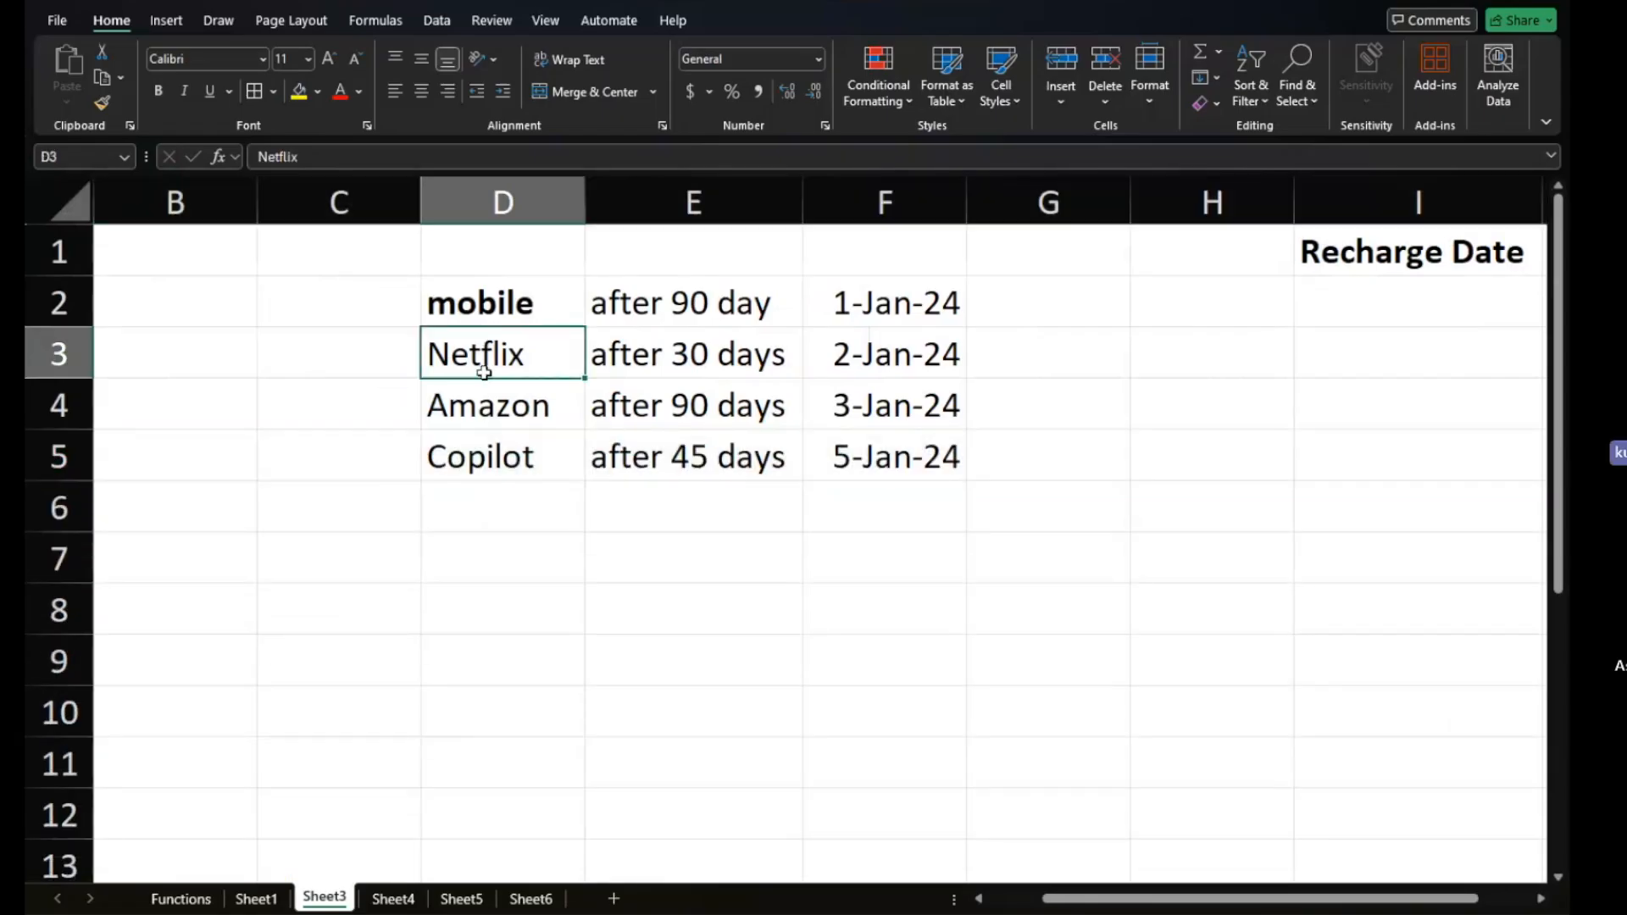
click(491, 405)
click(506, 460)
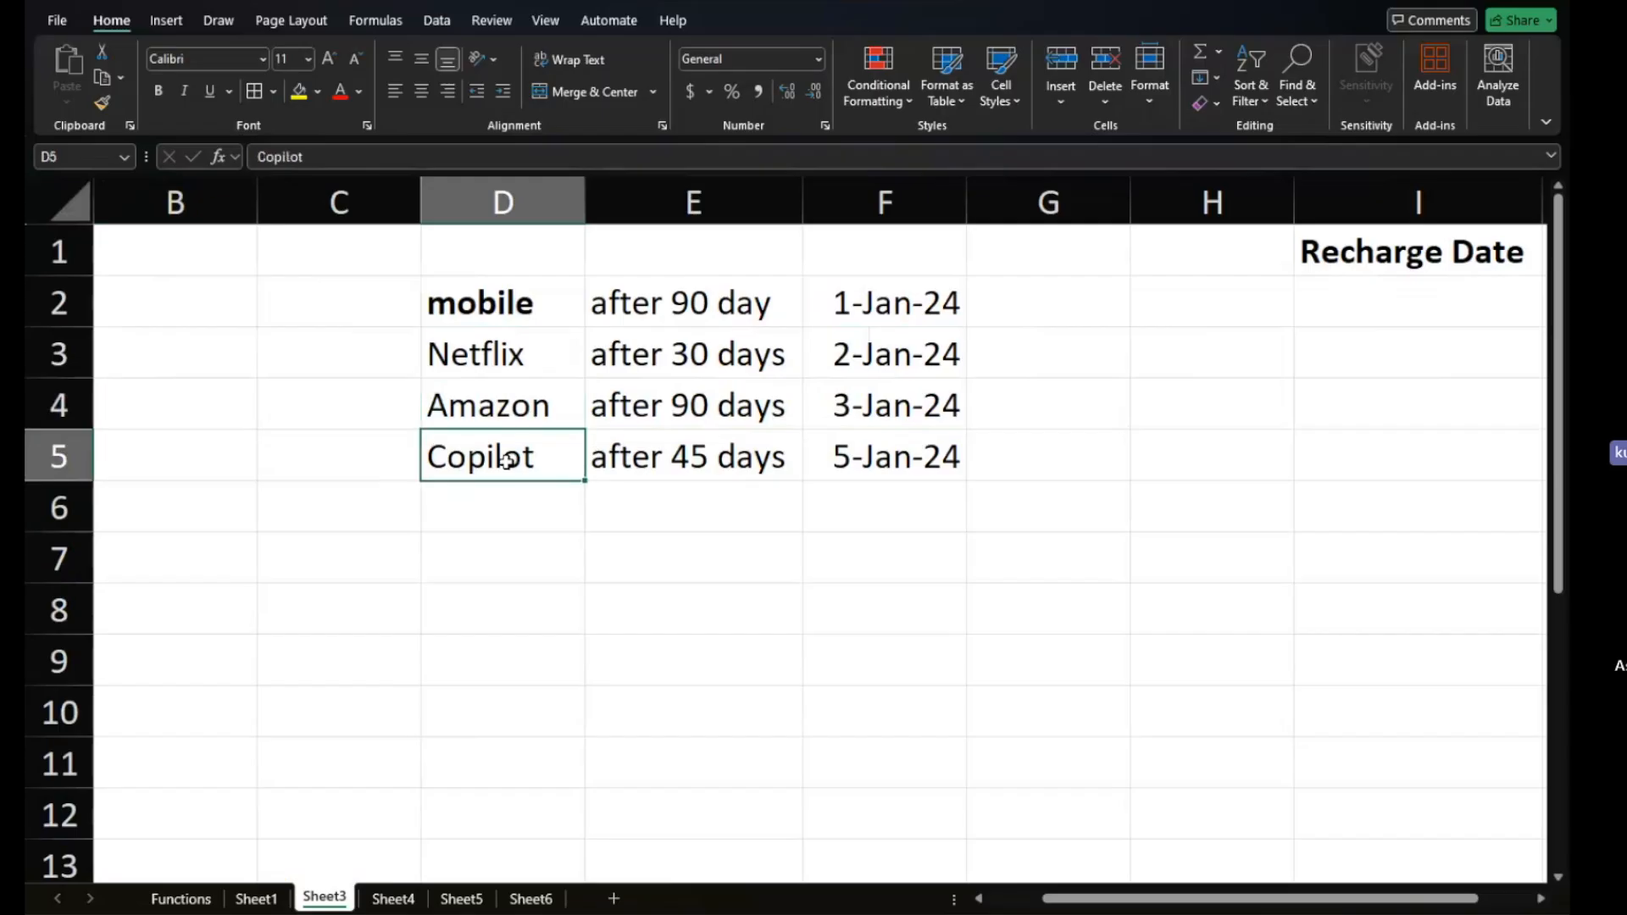
scroll(506, 459, right, 1)
scroll(506, 462, left, 3)
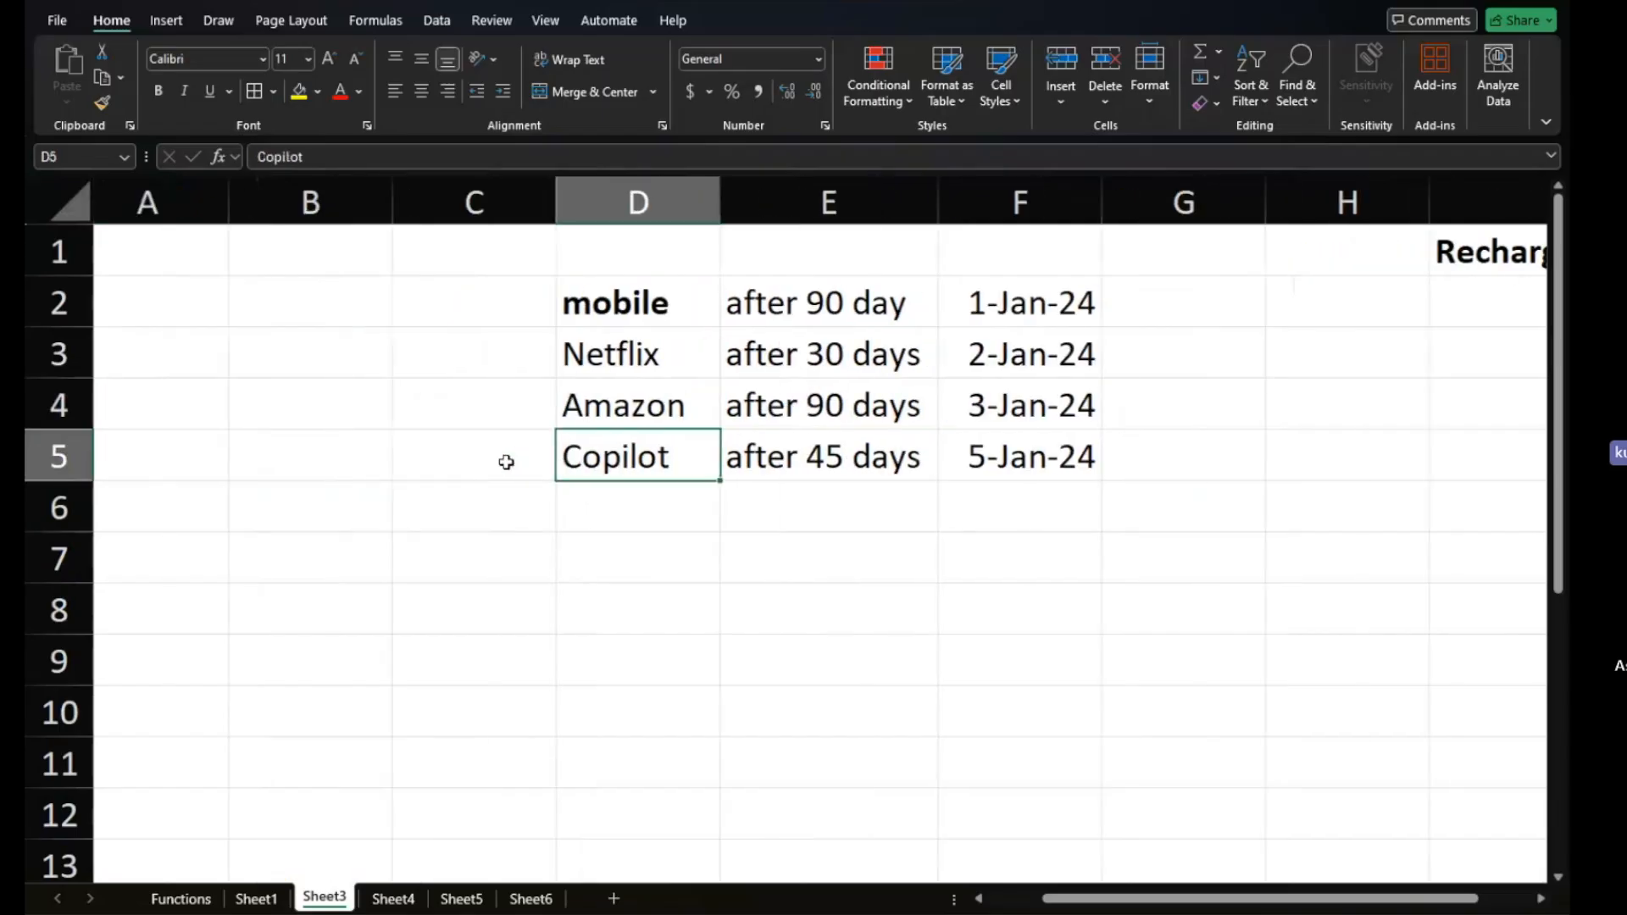
scroll(777, 418, right, 1)
scroll(777, 418, right, 1)
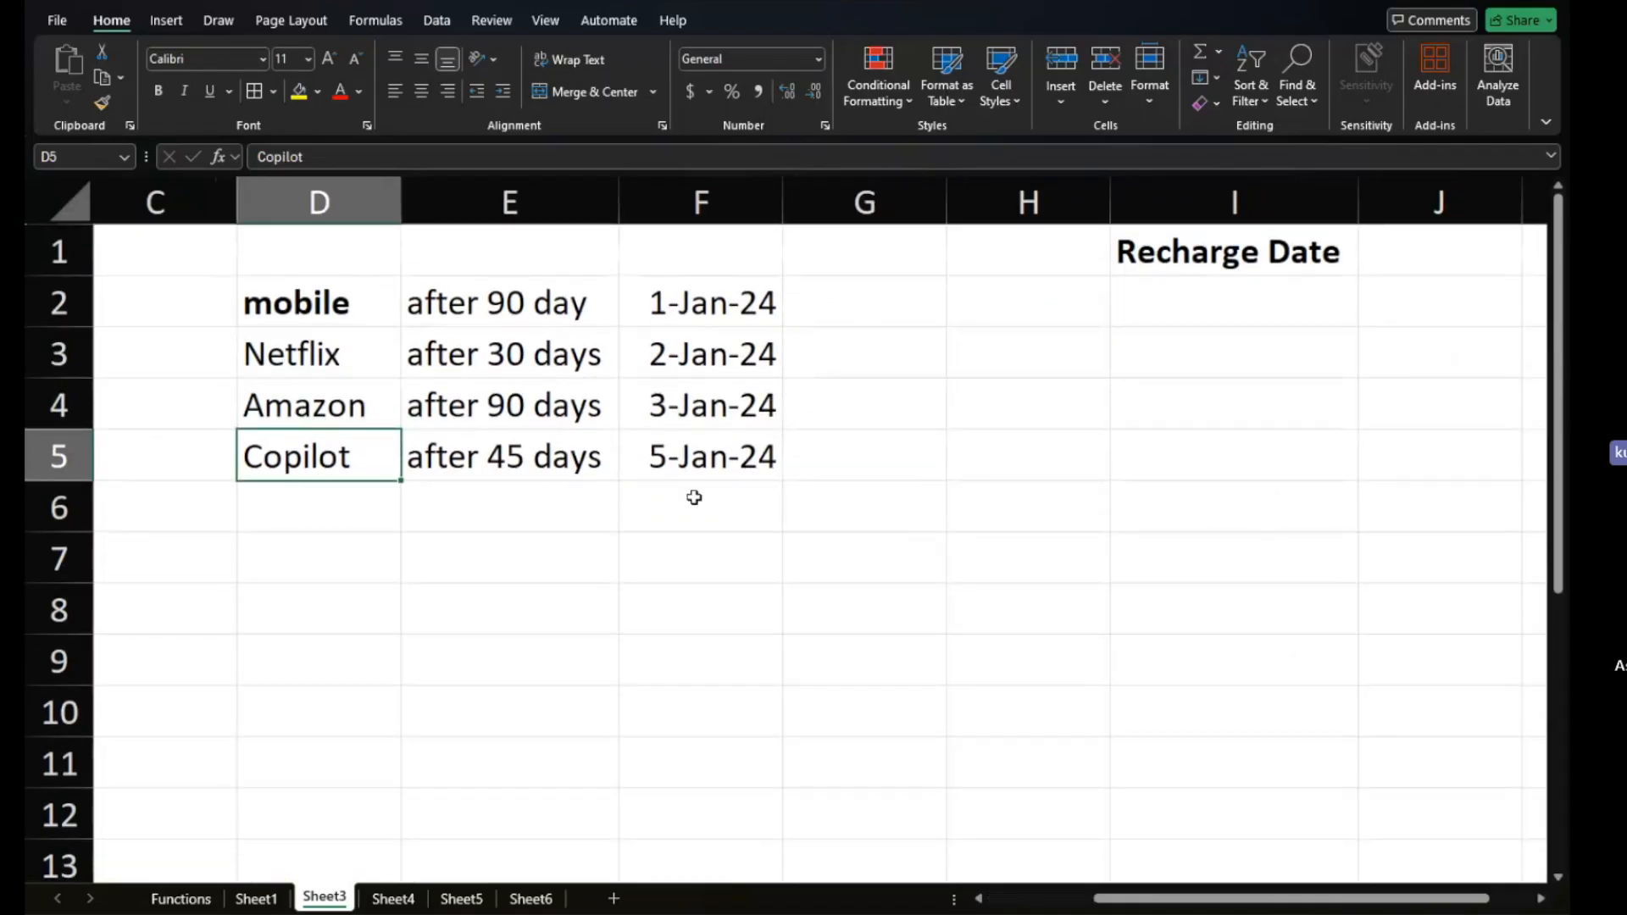
Calculate the mobile recharge date in I2 with =F2+90 and copy the formula down to I5.
click(722, 309)
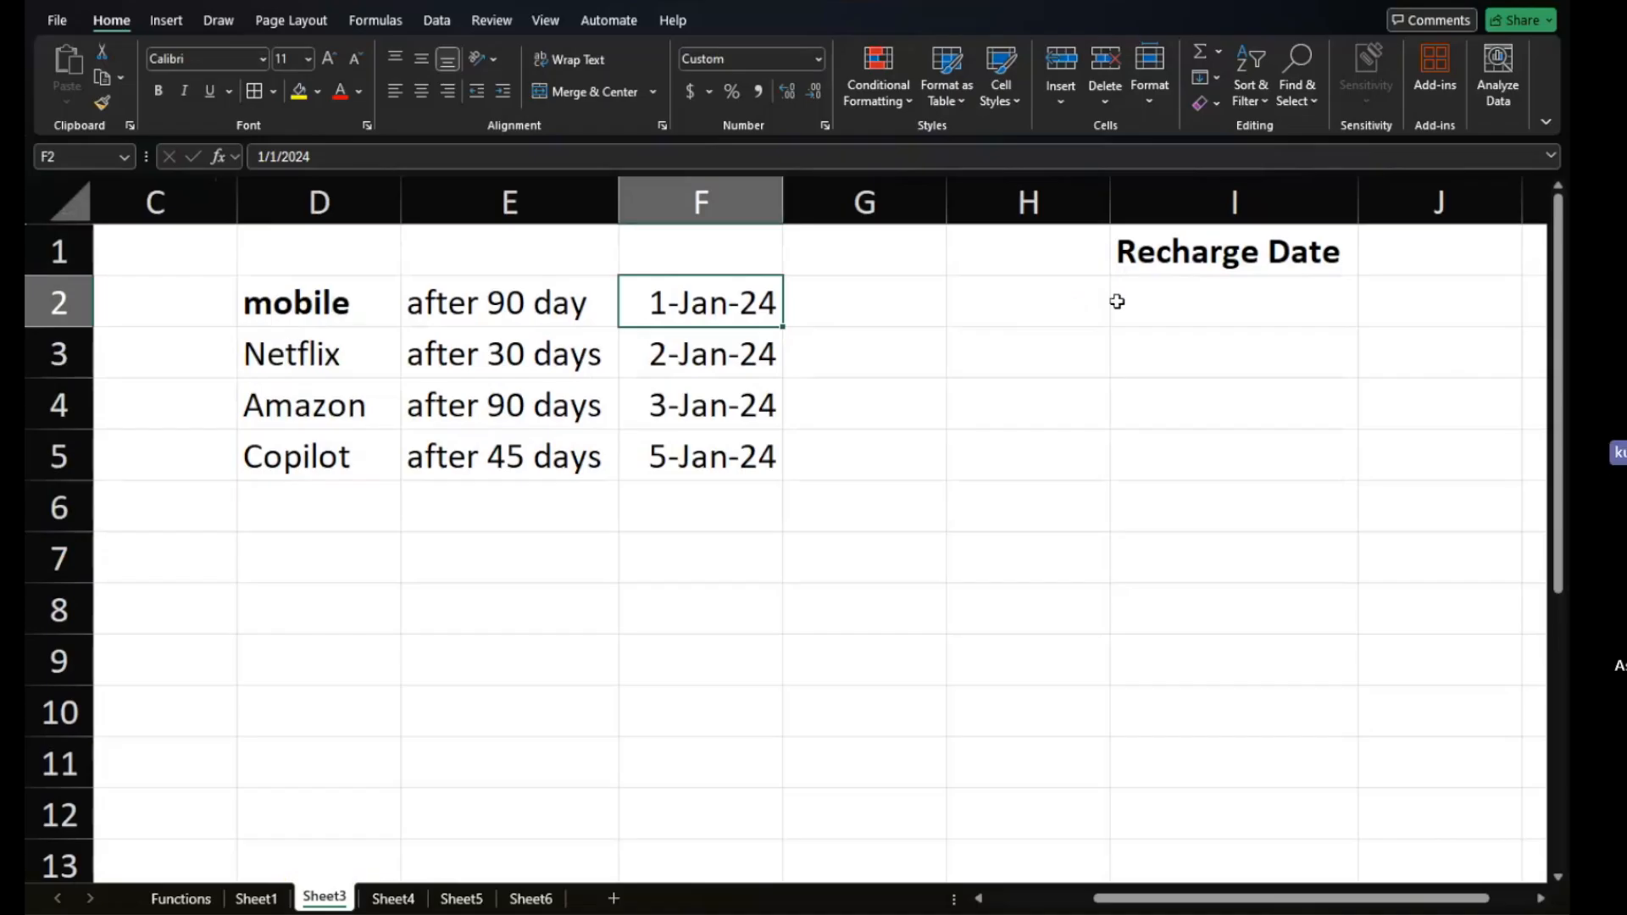
click(1145, 298)
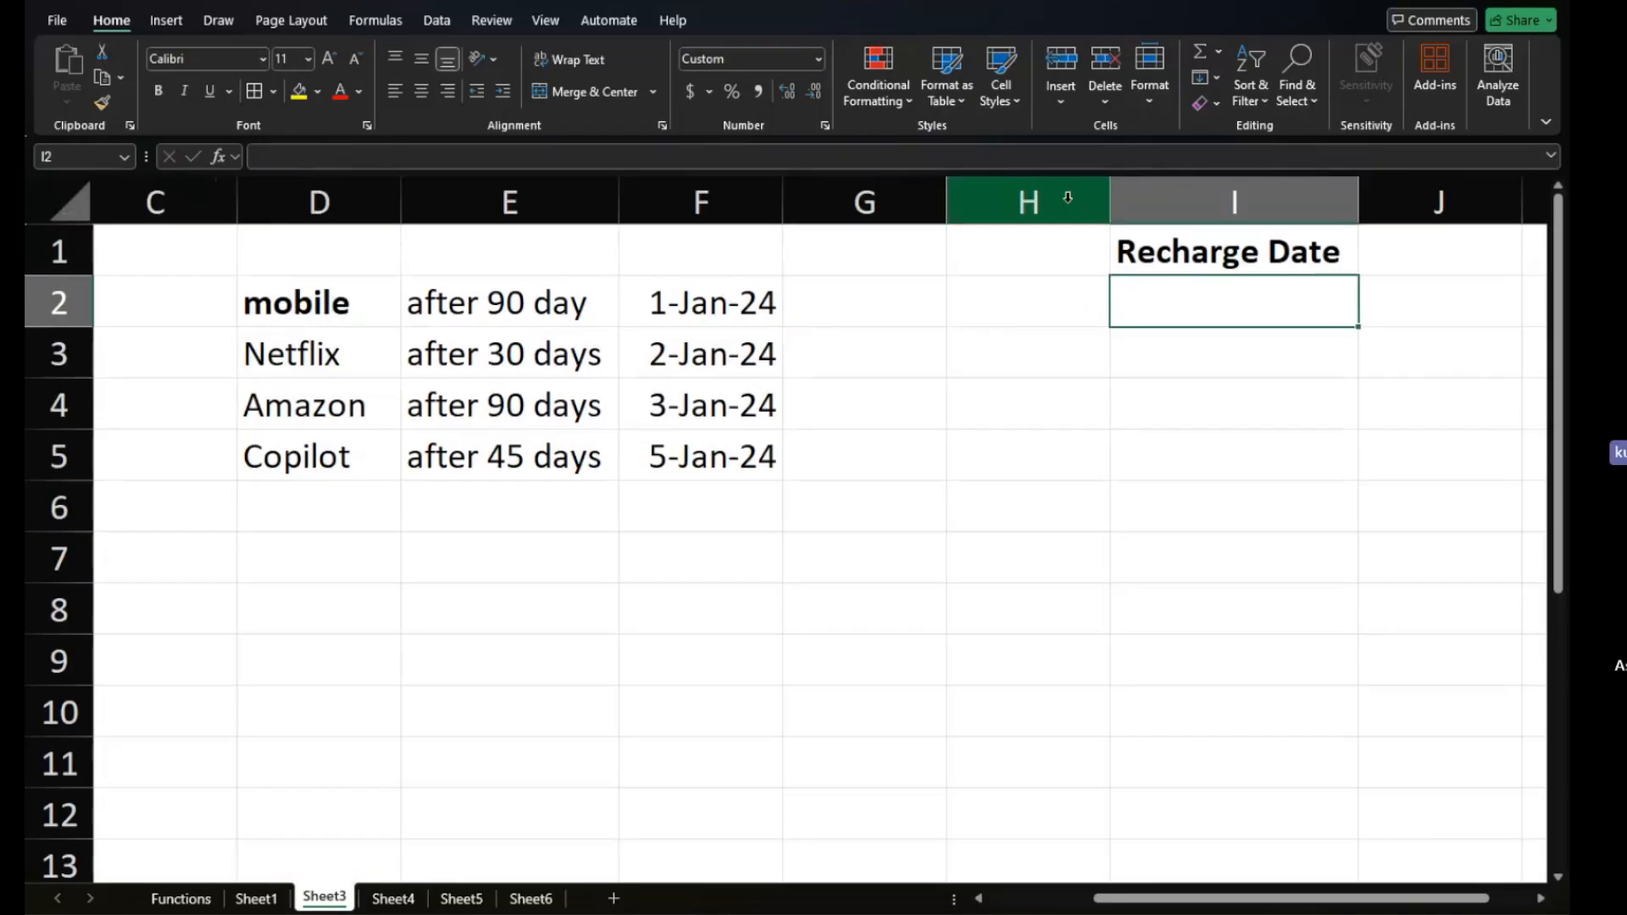
drag(1109, 200, 1109, 200)
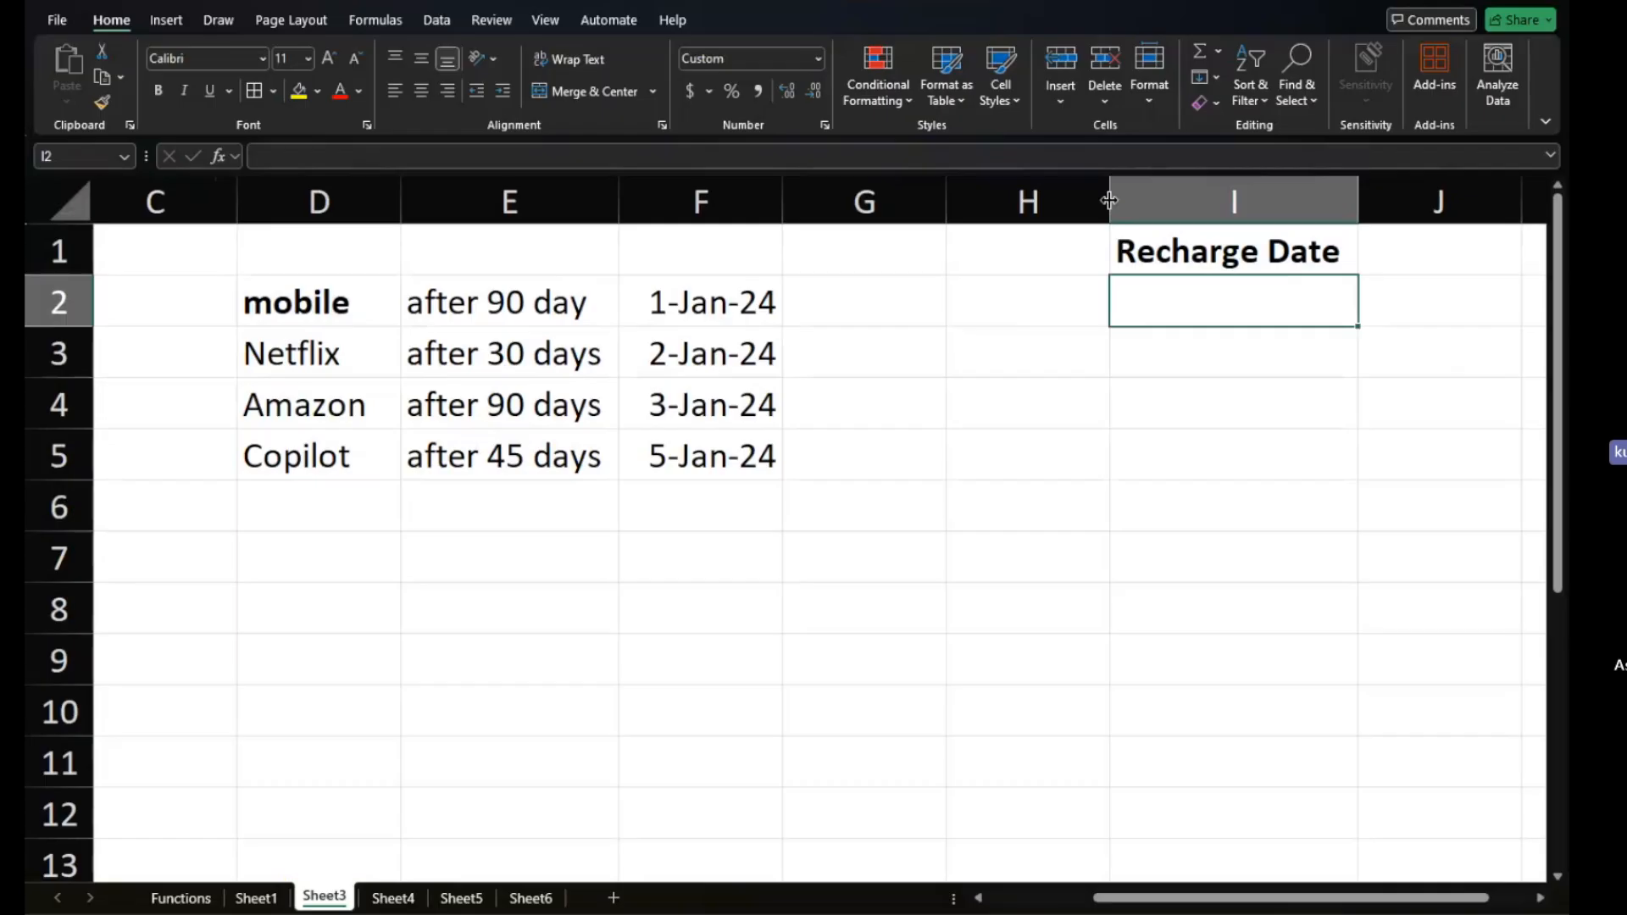
text(=)
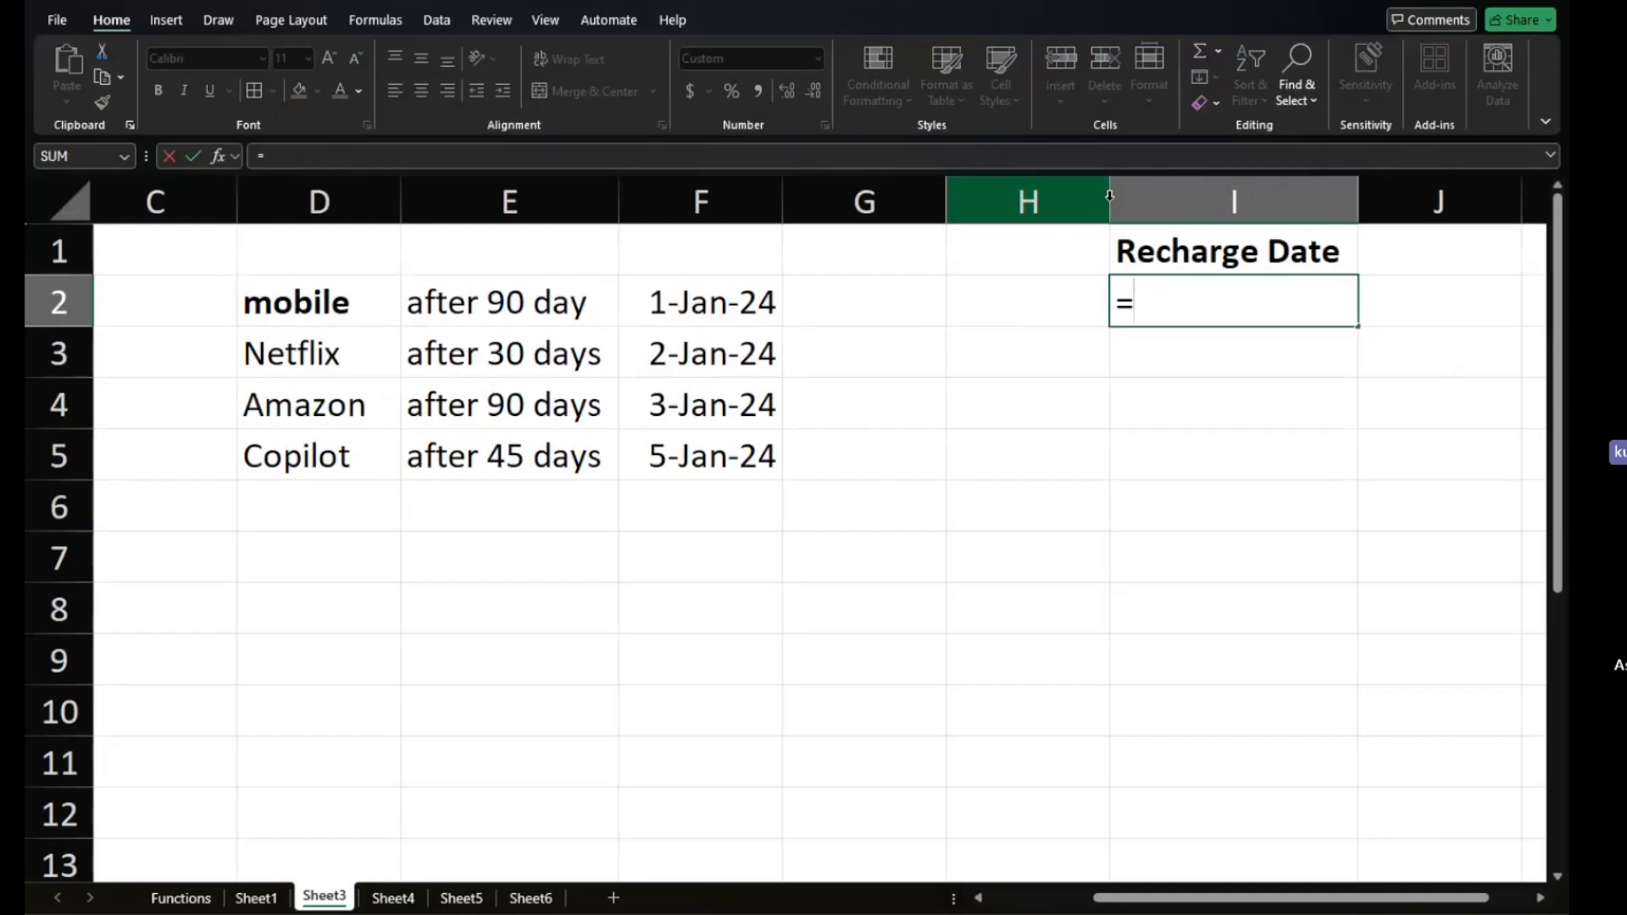
key(Left)
key(Left)
key(Left)
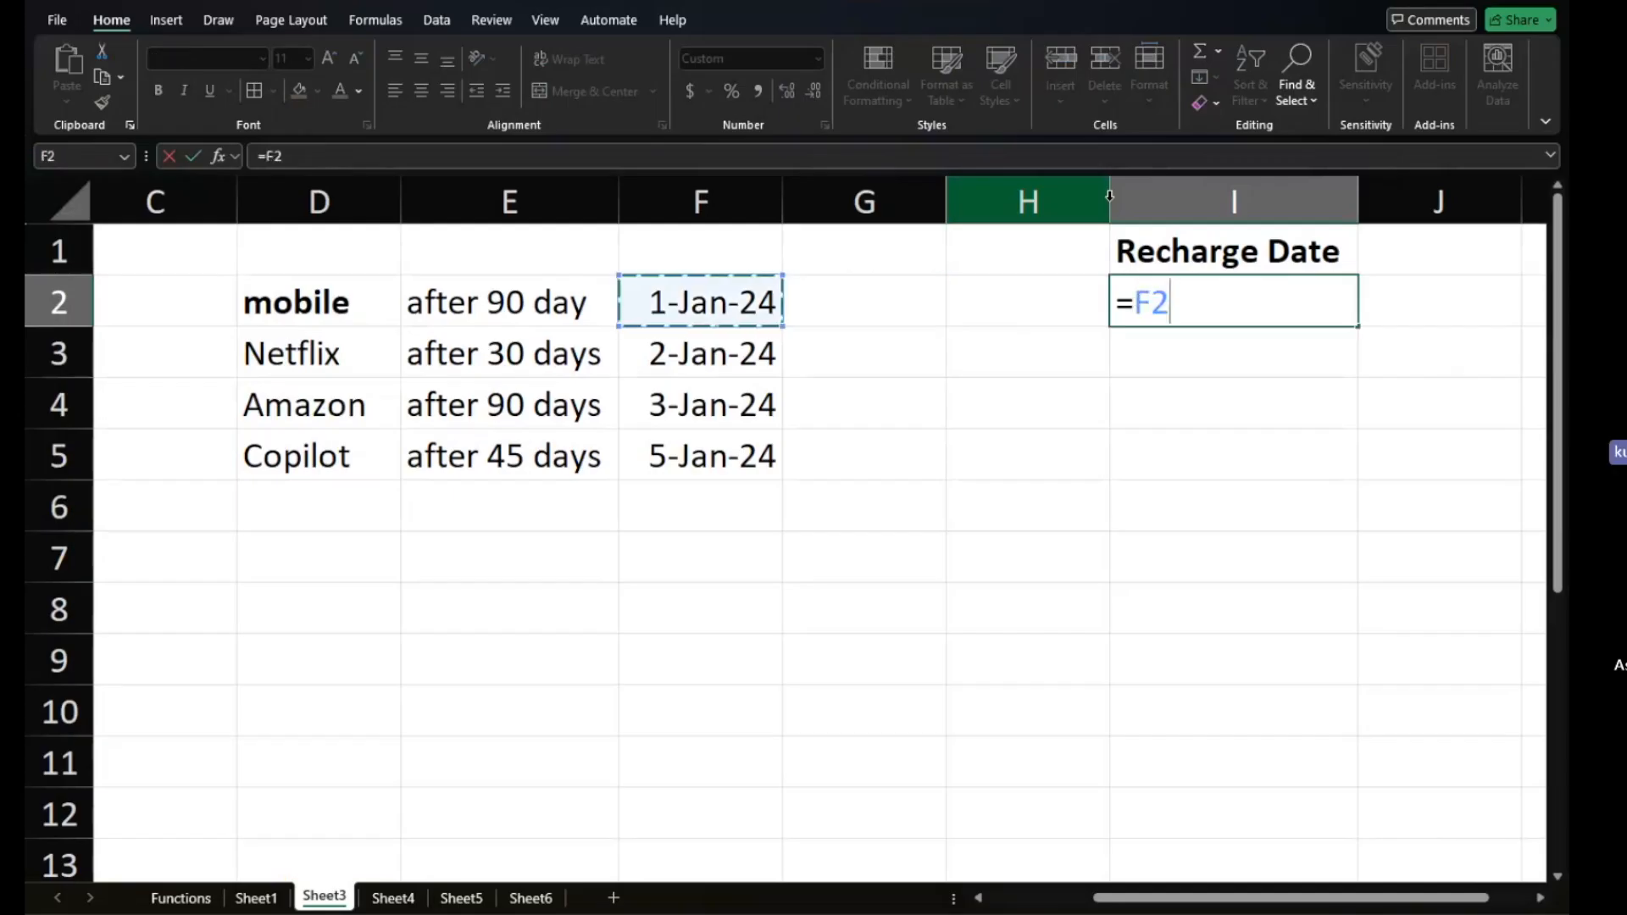
text(+)
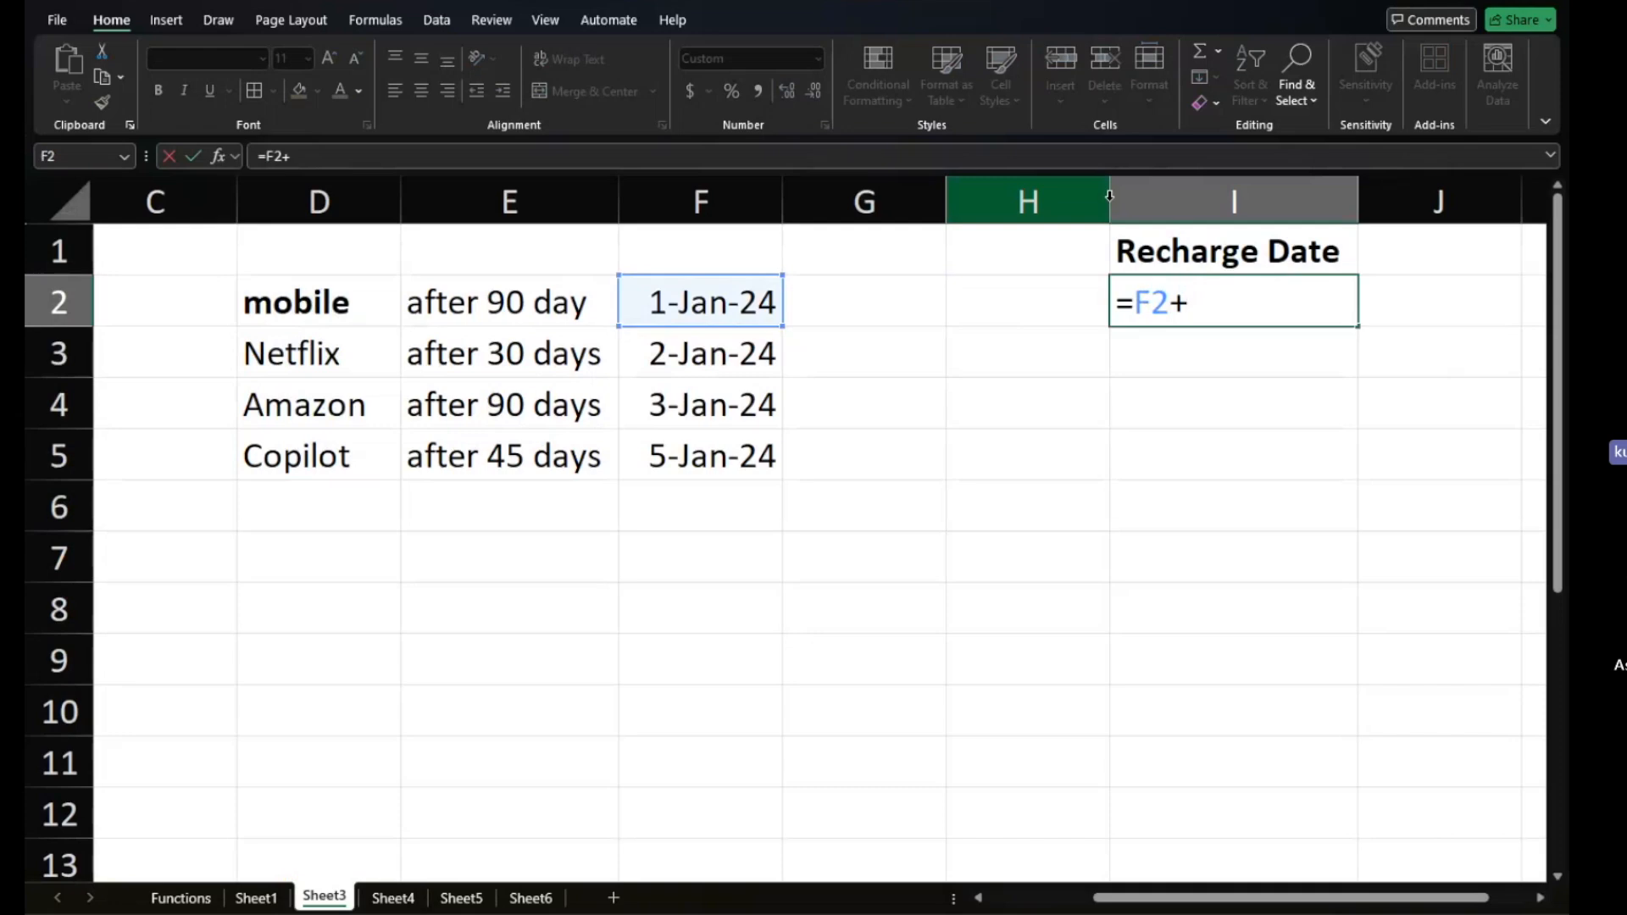
text(90)
key(Return)
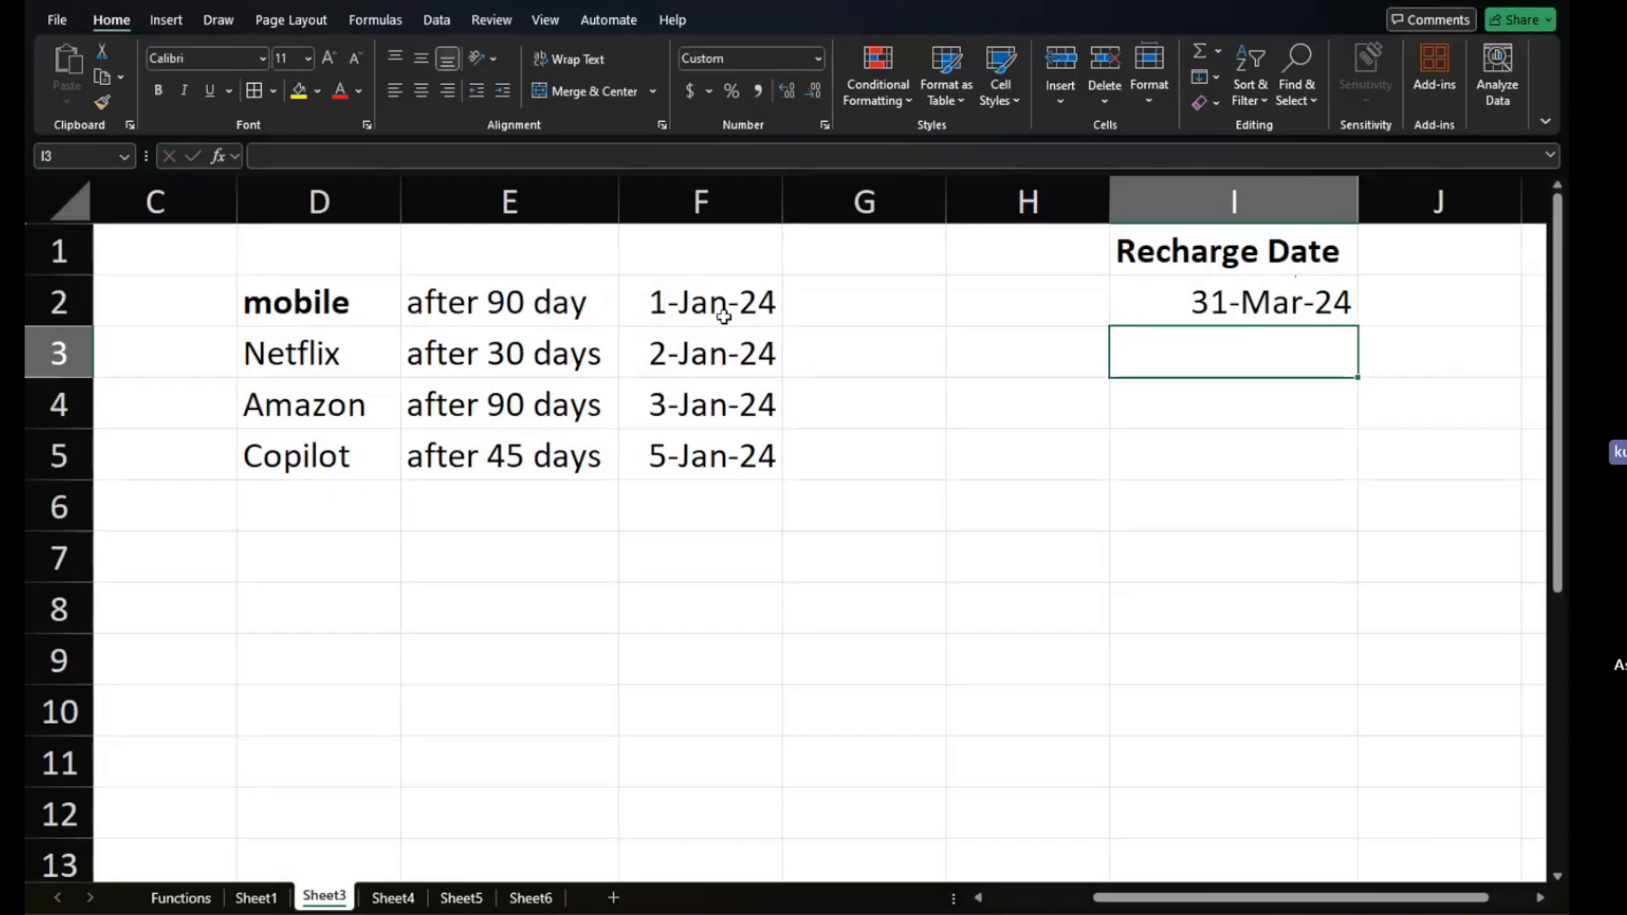
click(1185, 306)
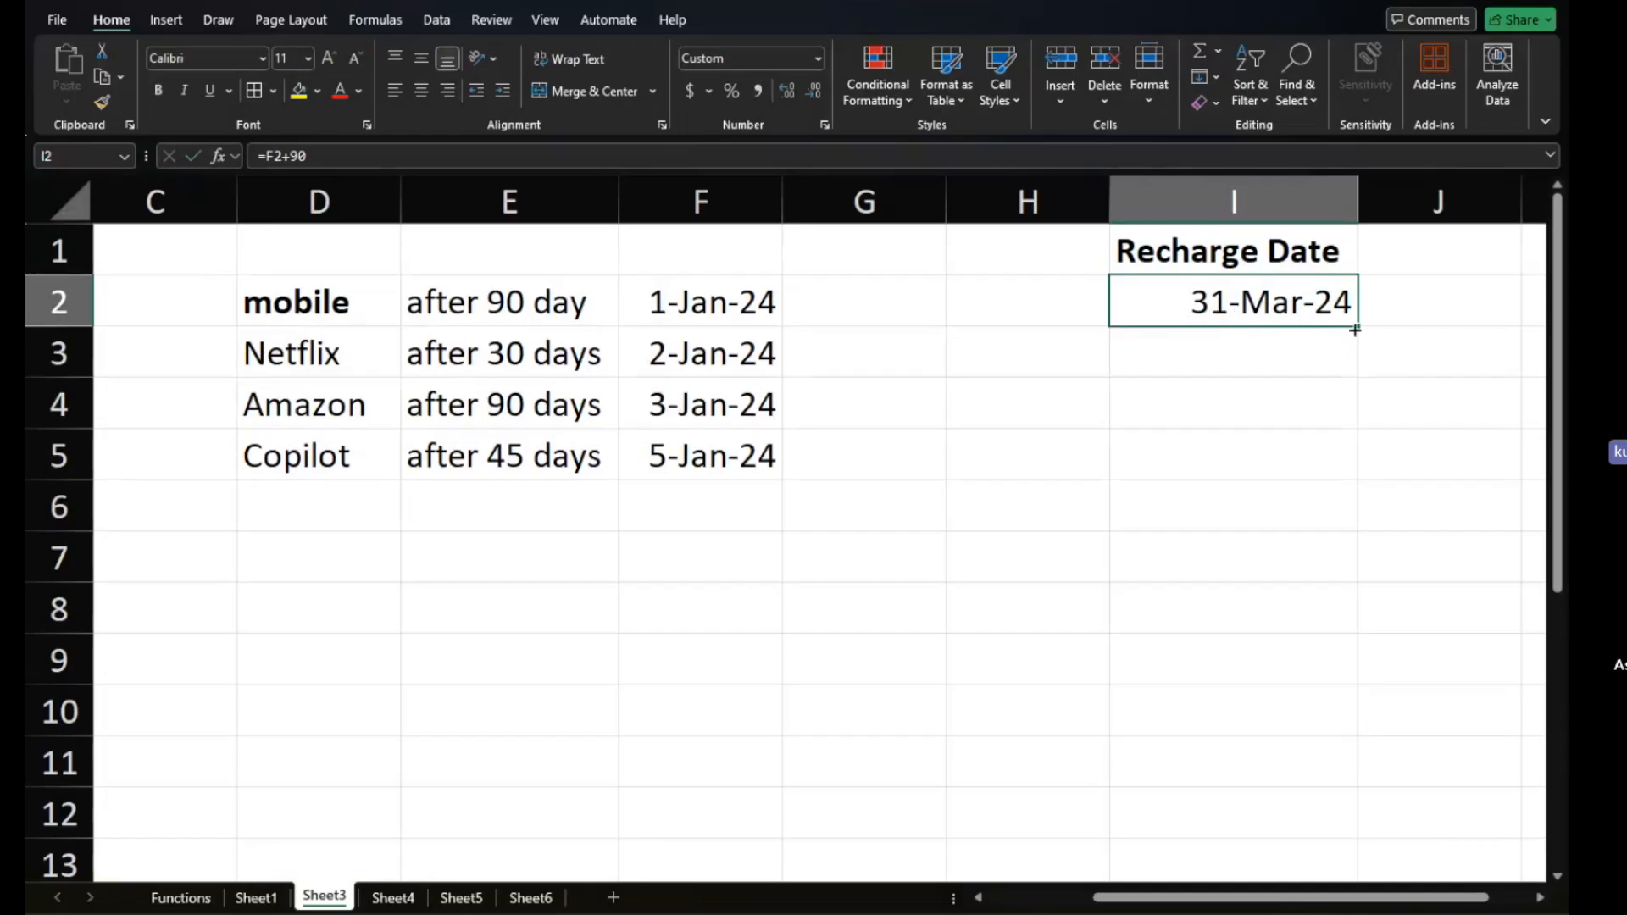
drag(1356, 327, 1336, 465)
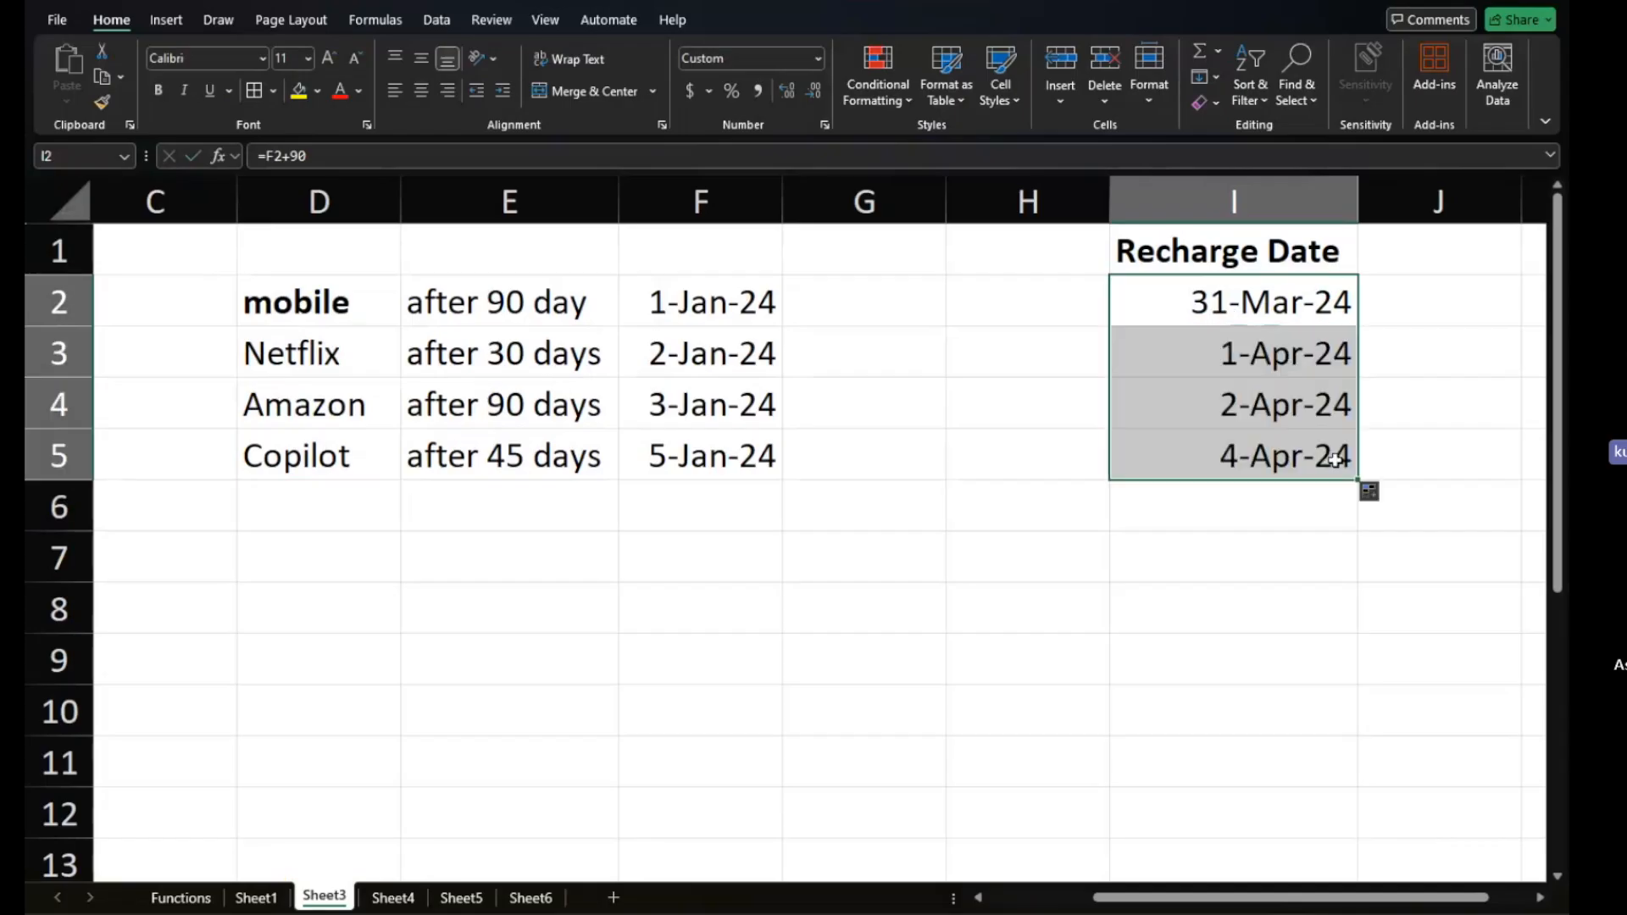
Change the Netflix recharge formula in I3 to =F3+30.
click(1294, 354)
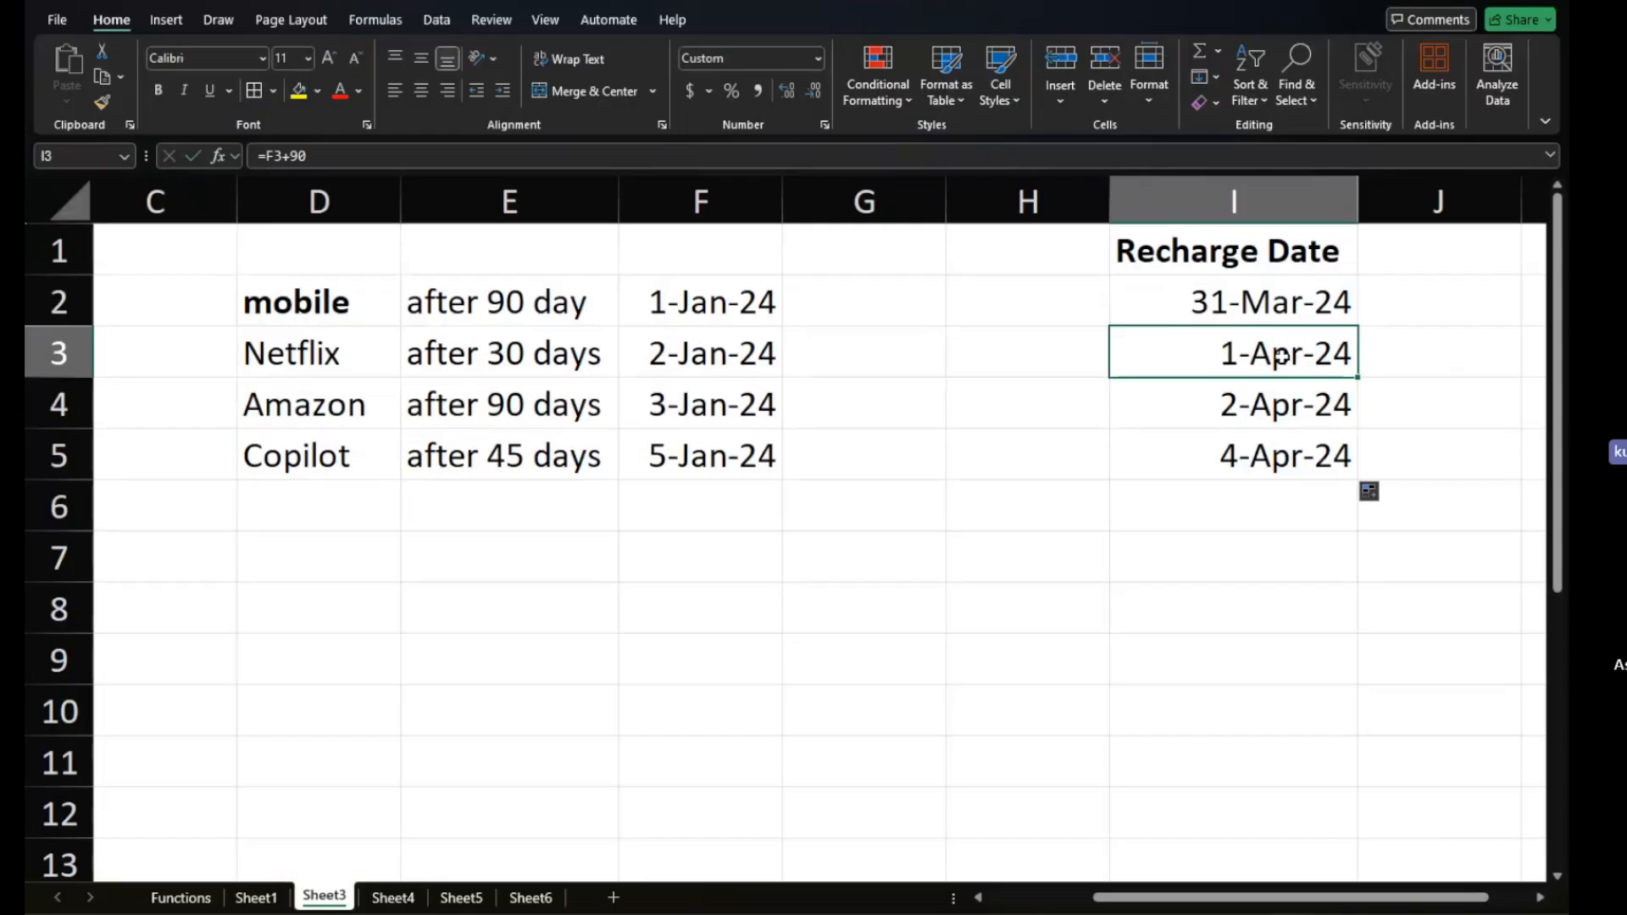
double_click(1281, 356)
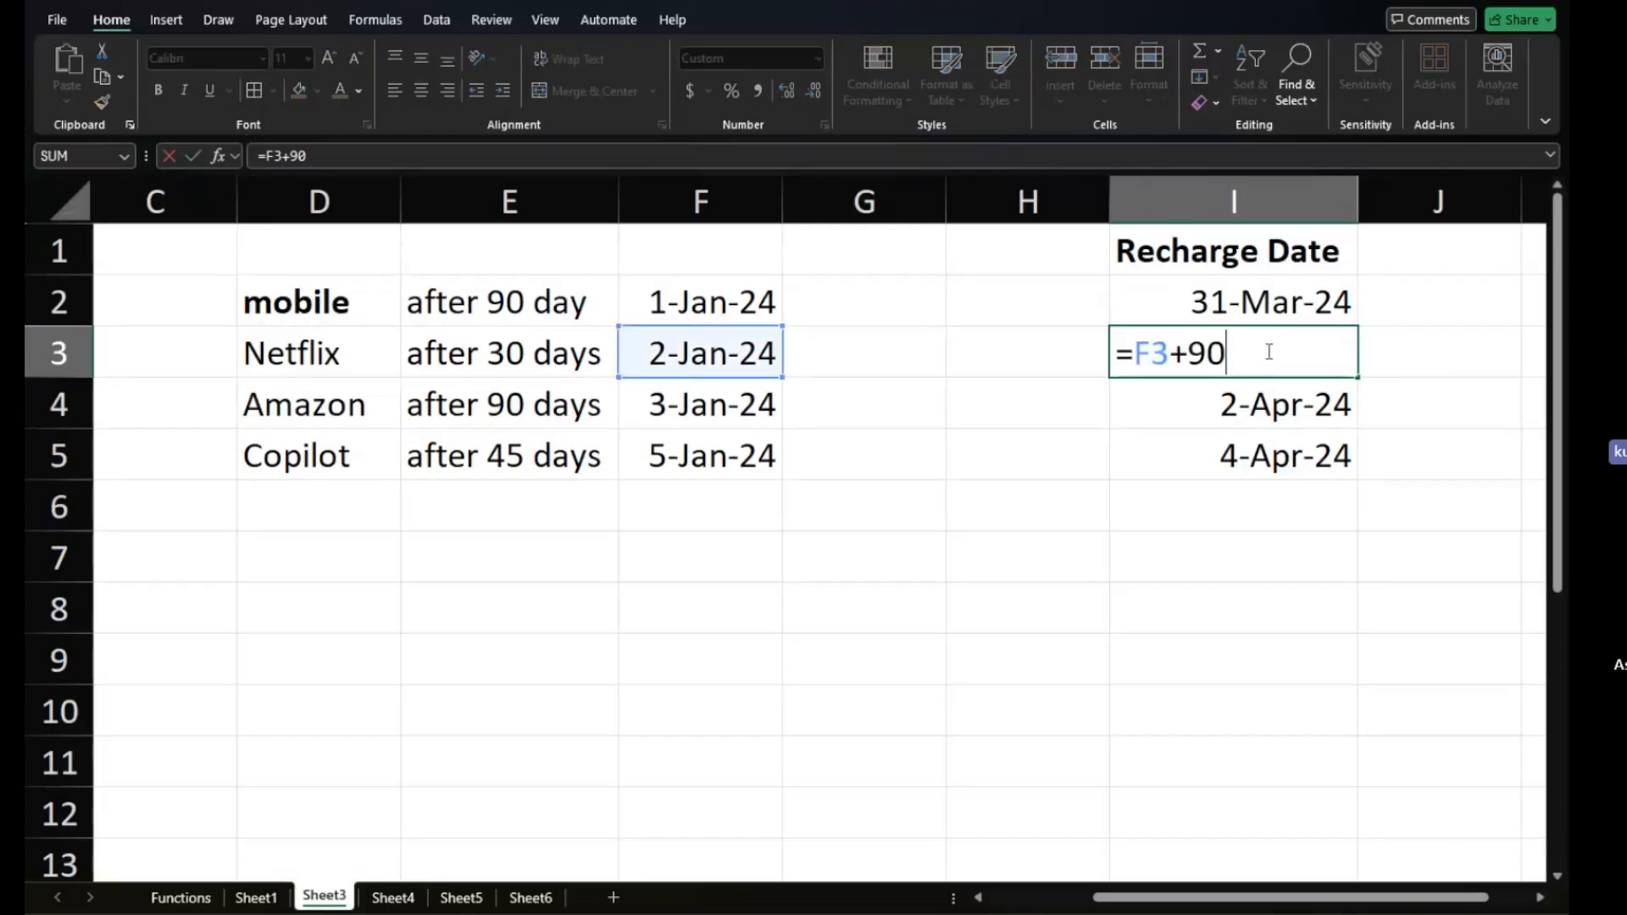
key(BackSpace)
key(BackSpace)
text(30)
key(Return)
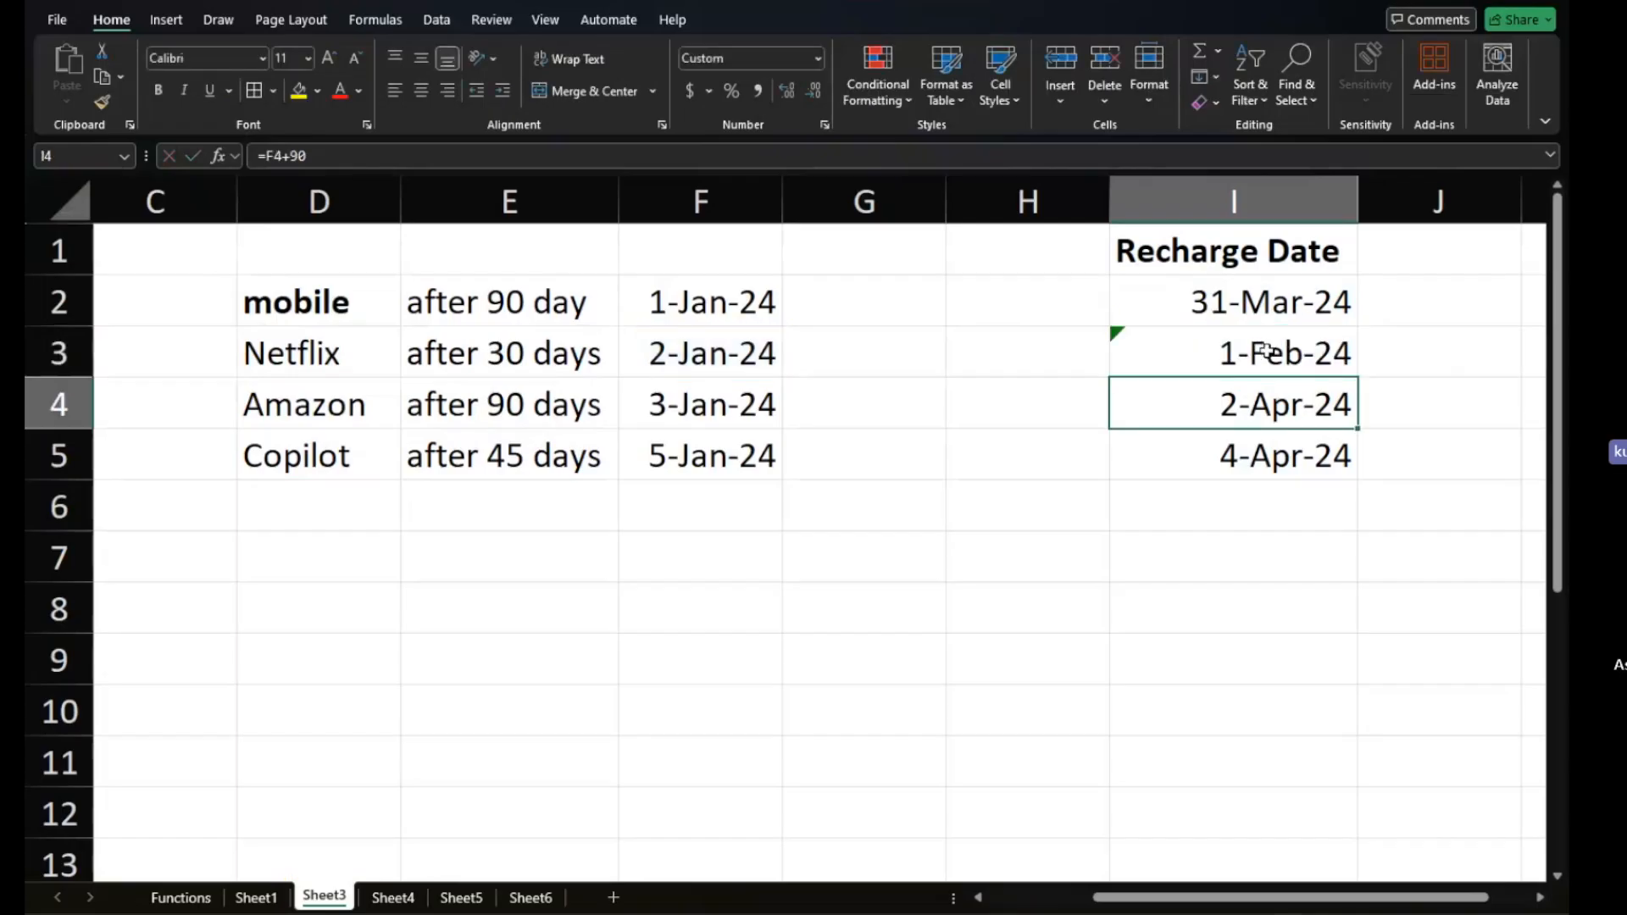
Re-enter 90 as the number of days in the Amazon recharge formula in I4.
double_click(1243, 409)
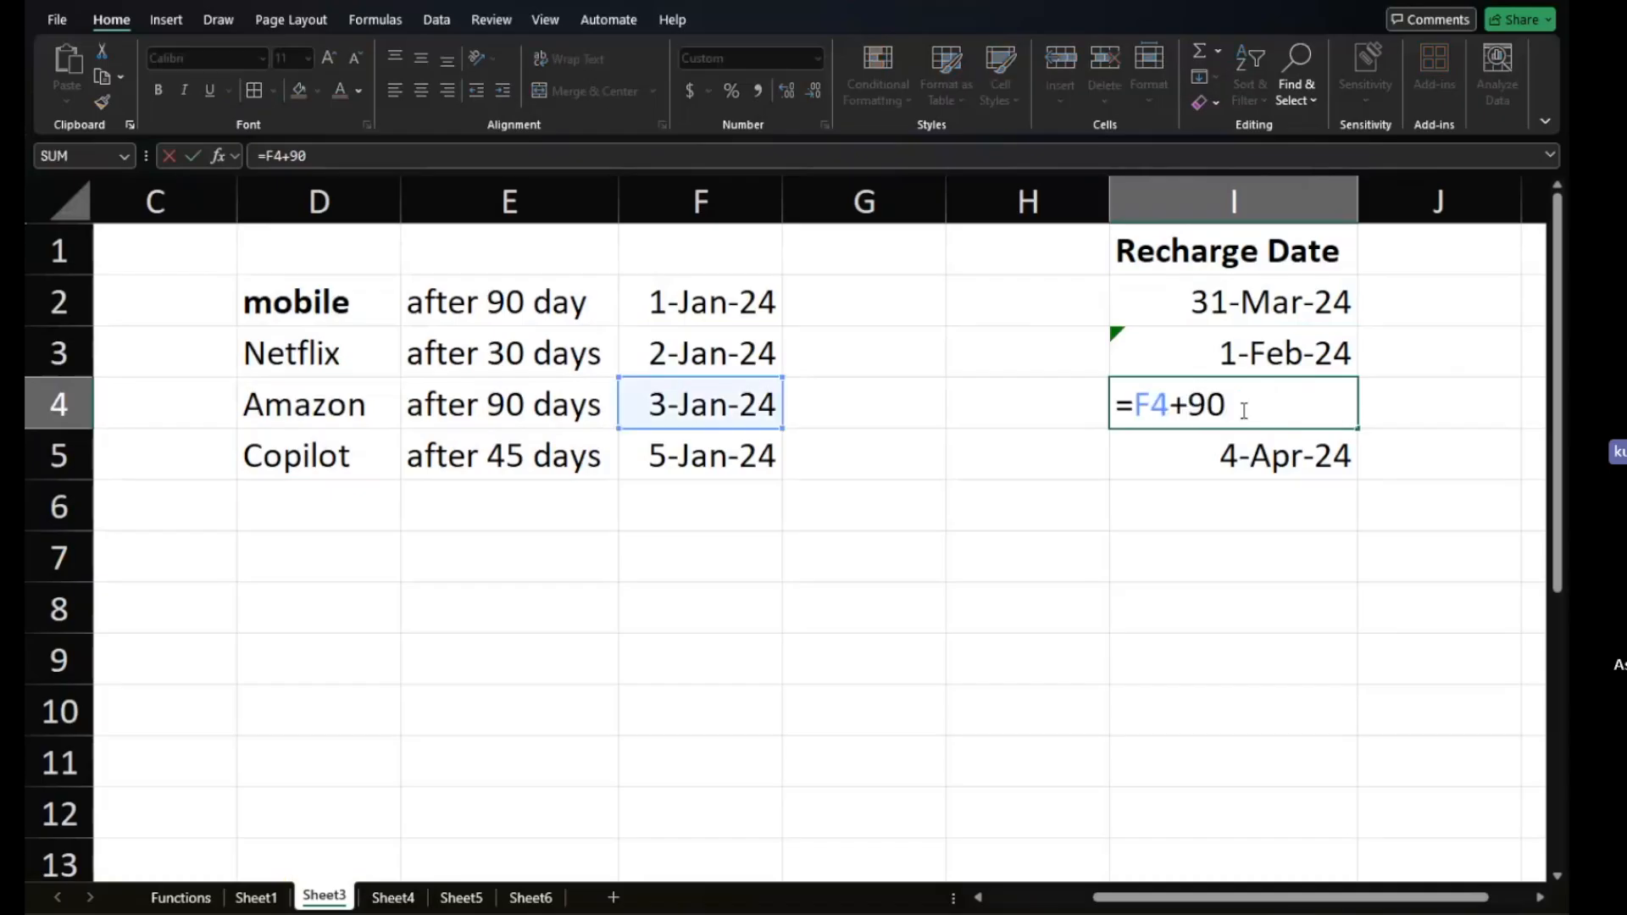
key(BackSpace)
key(BackSpace)
text(90)
key(Return)
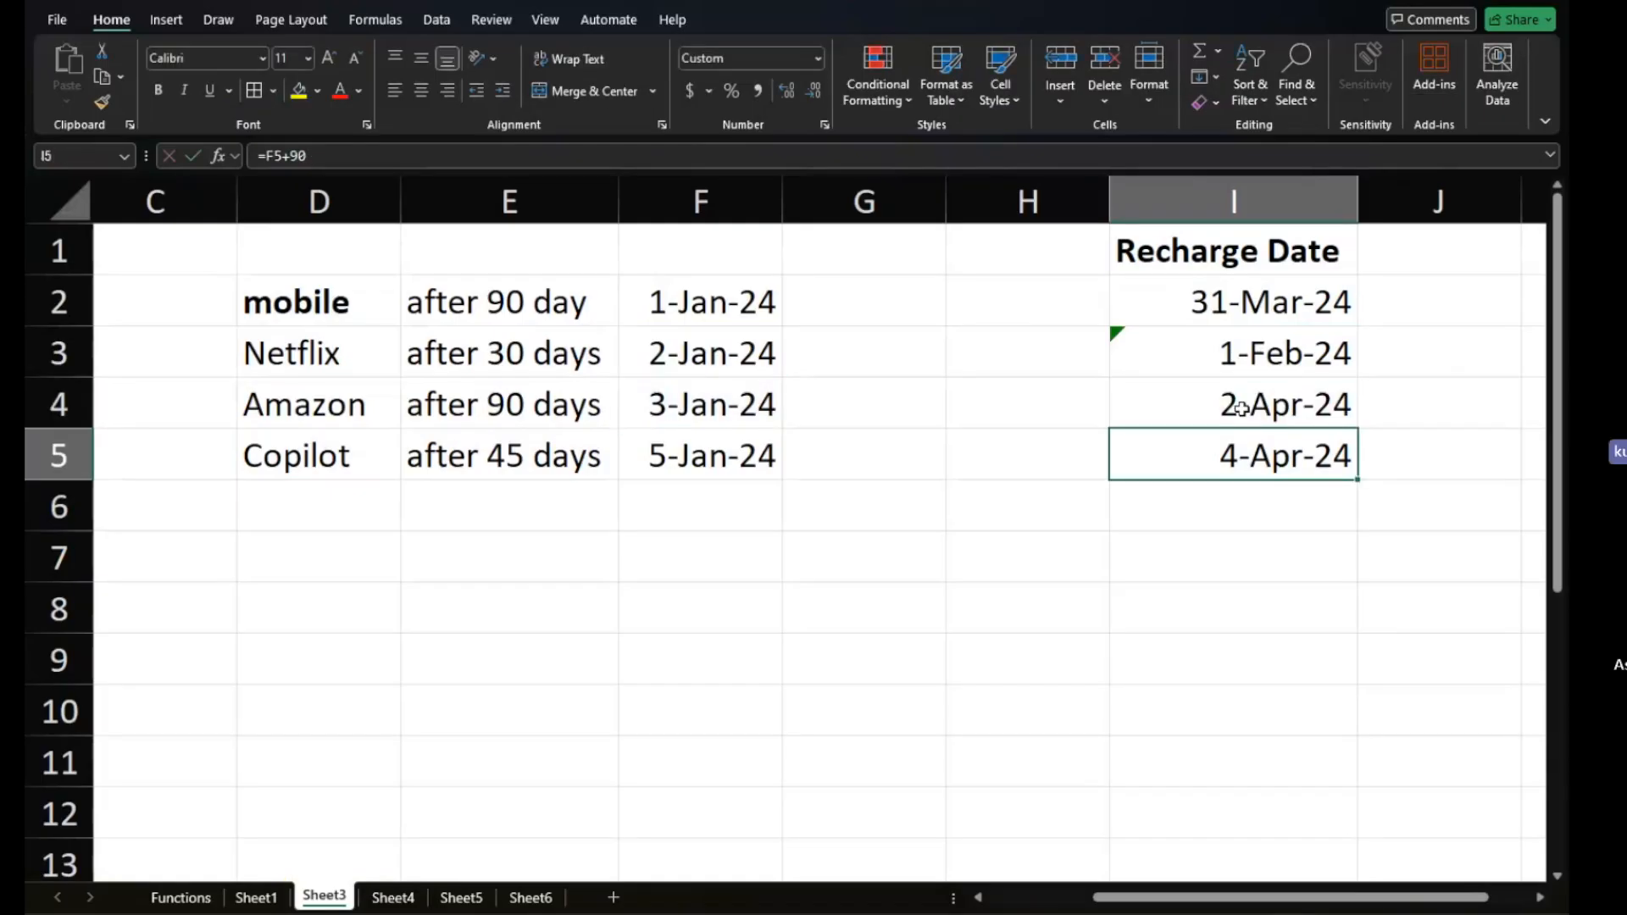
Change the Copilot recharge formula in I5 to add 45 days to its start date.
double_click(1256, 476)
key(BackSpace)
key(BackSpace)
text(45)
key(Return)
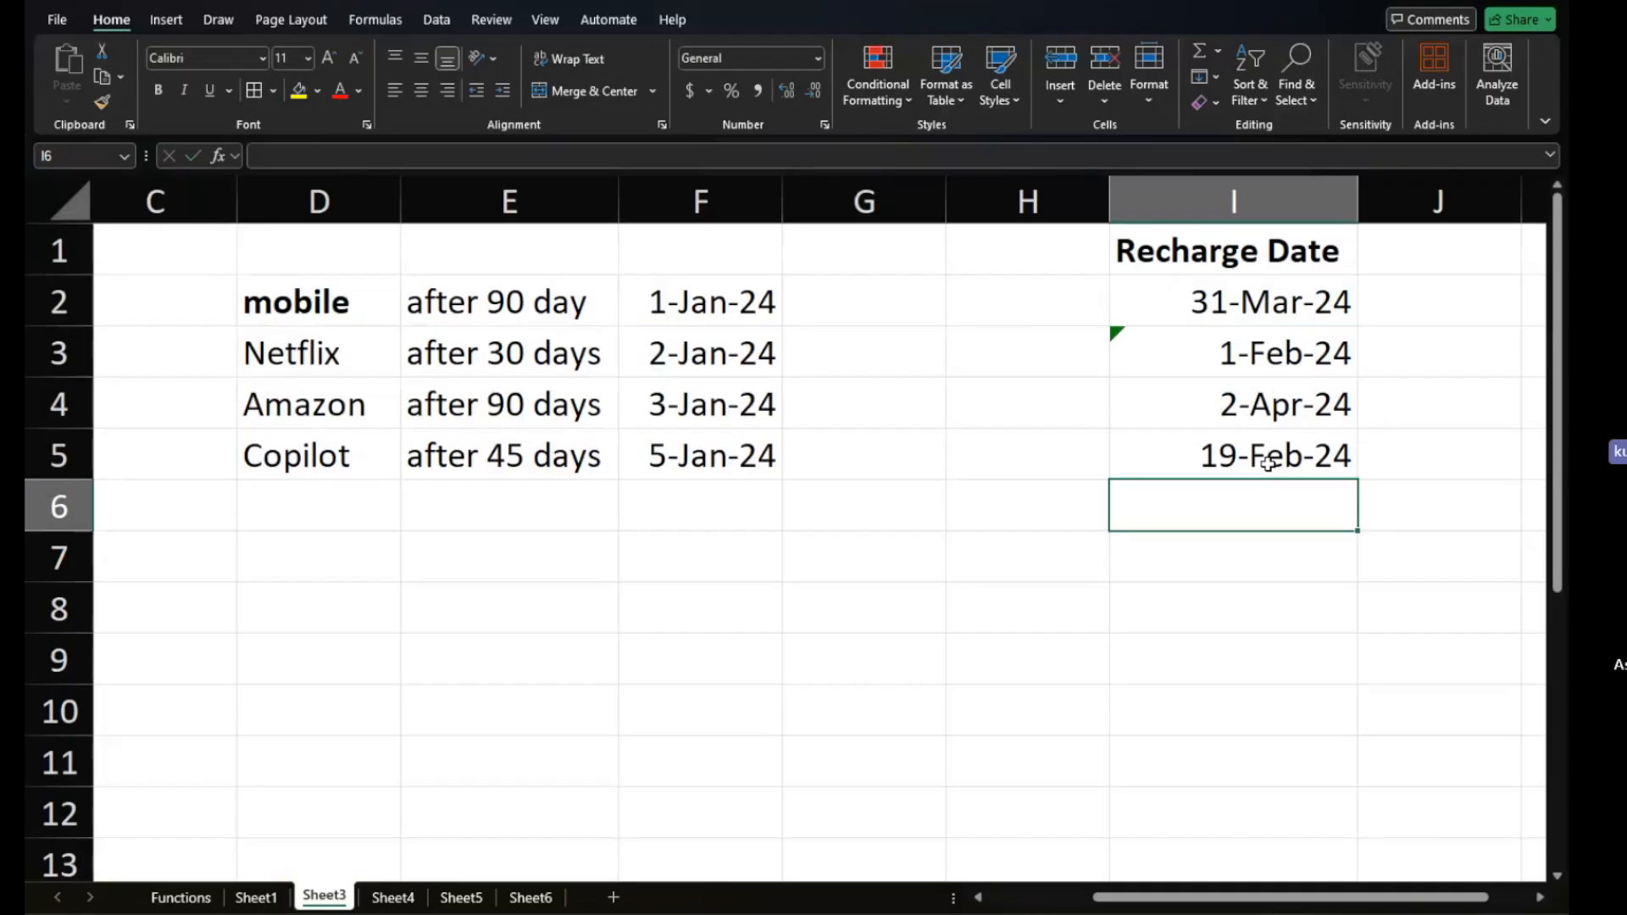
Inspect the Netflix recharge formula in I3.
click(1313, 363)
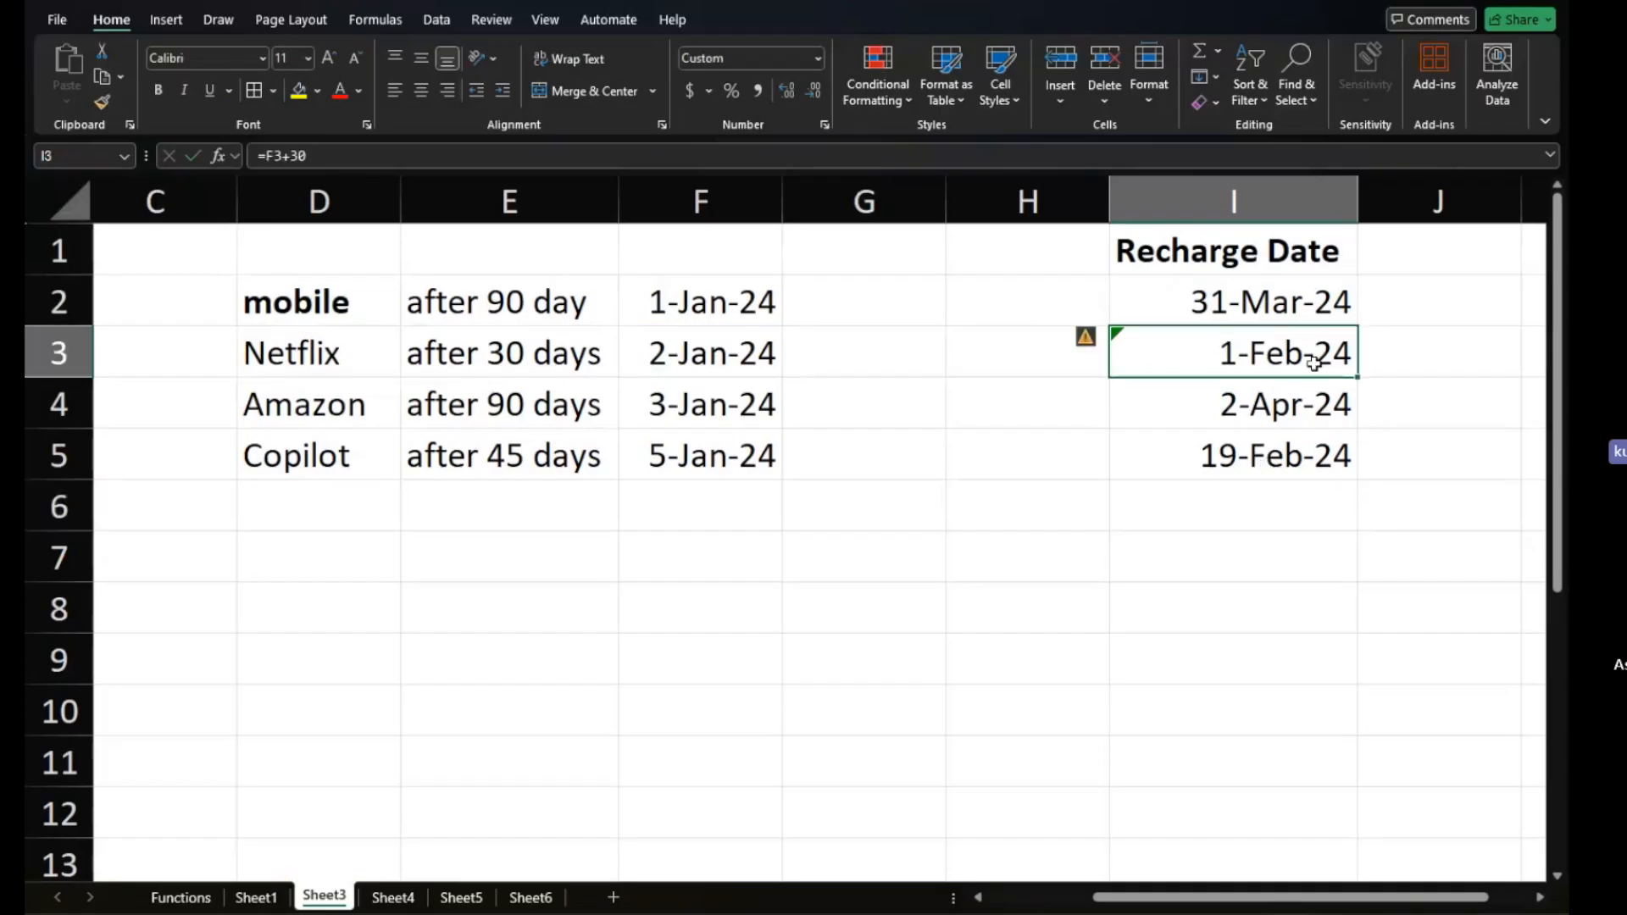
double_click(1314, 363)
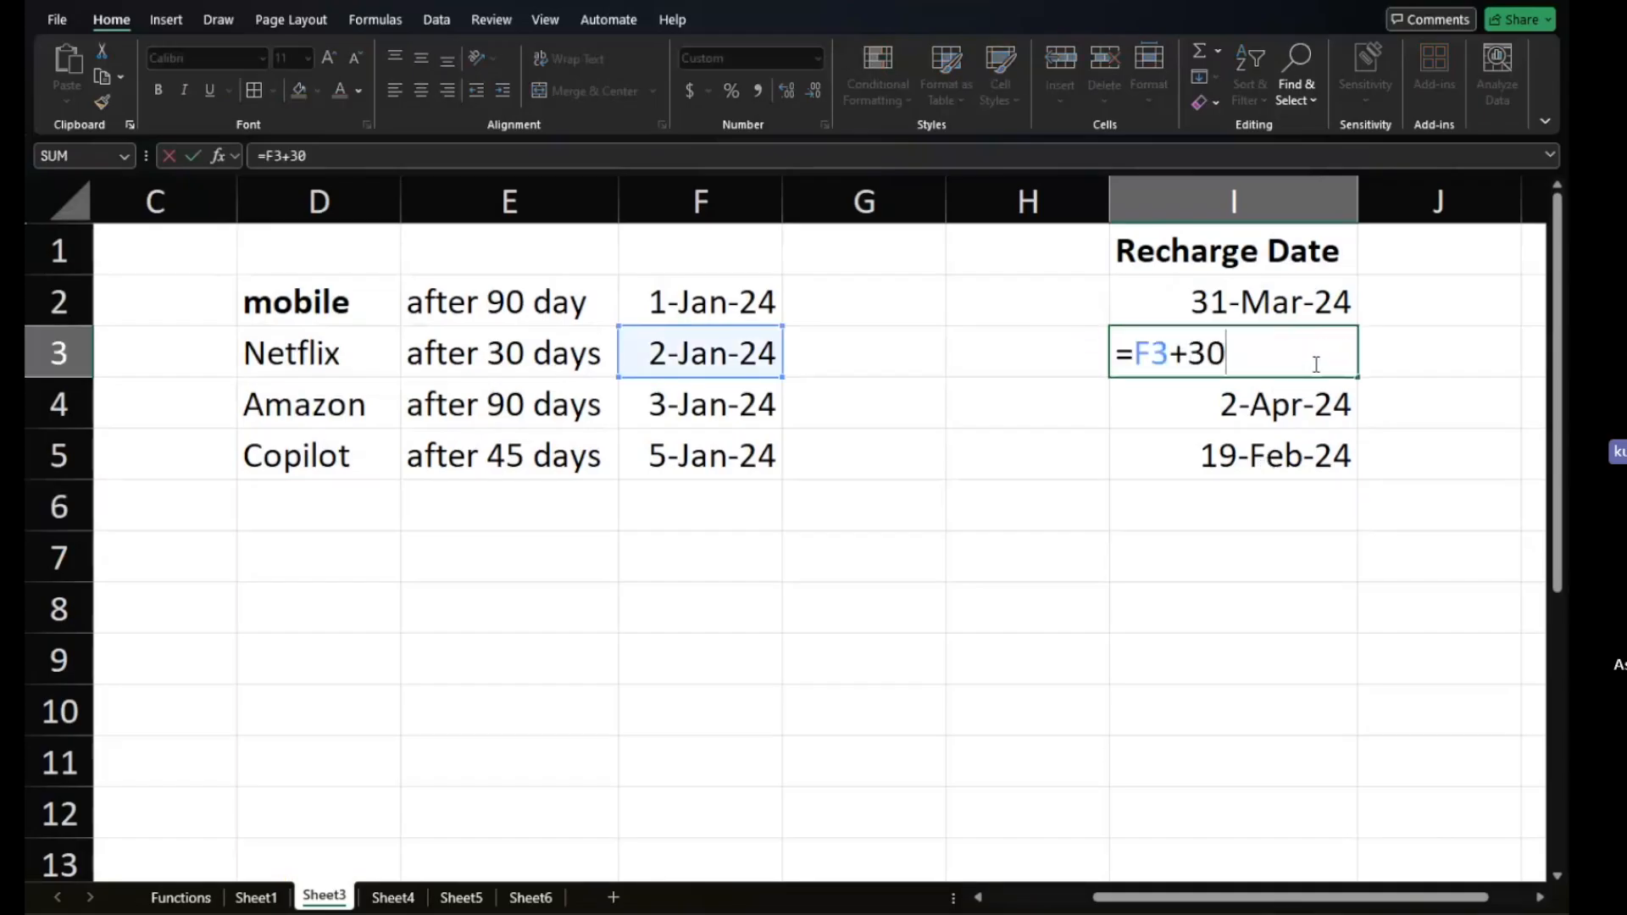
key(Return)
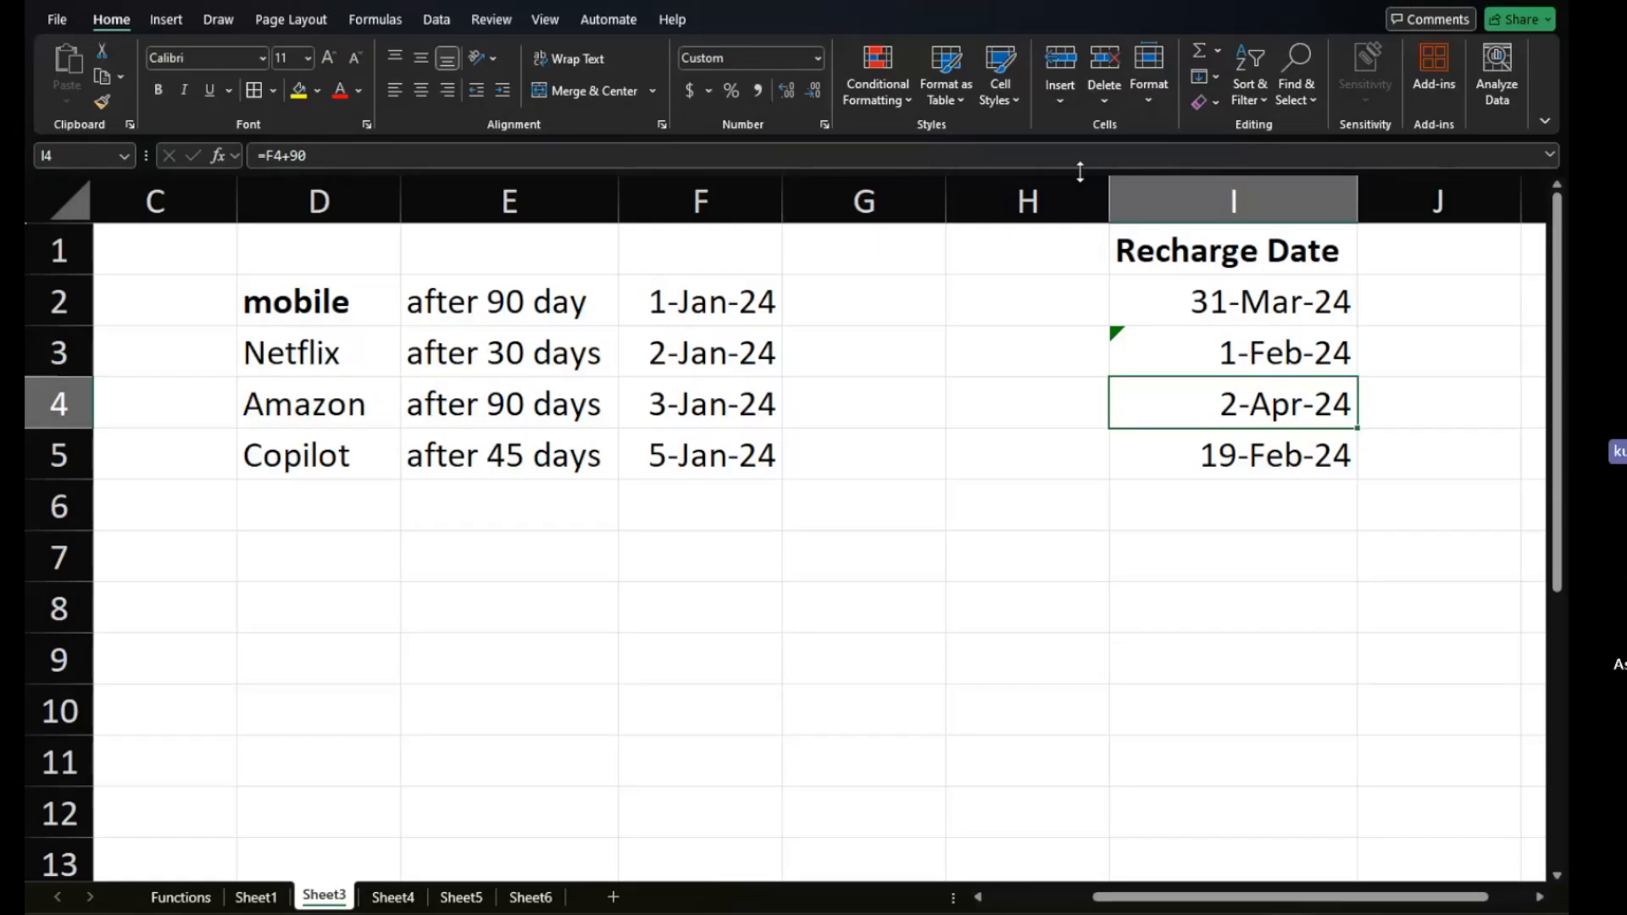
Delete the empty column H between the subscription start dates and the Recharge Date column.
click(1052, 203)
key(ctrl+minus)
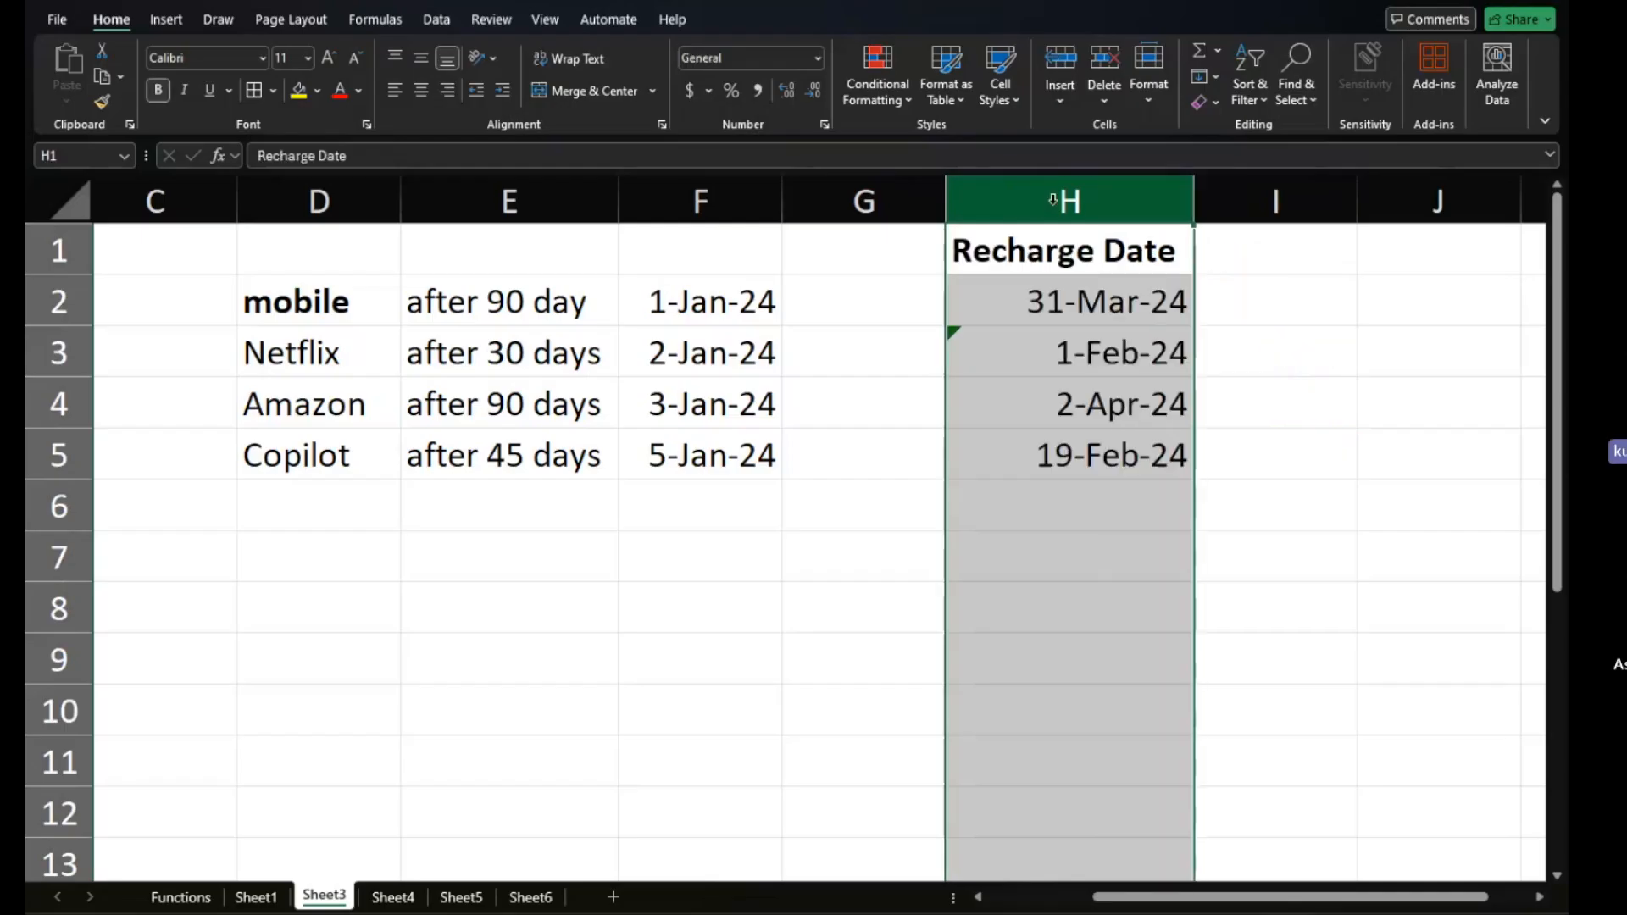
click(1095, 462)
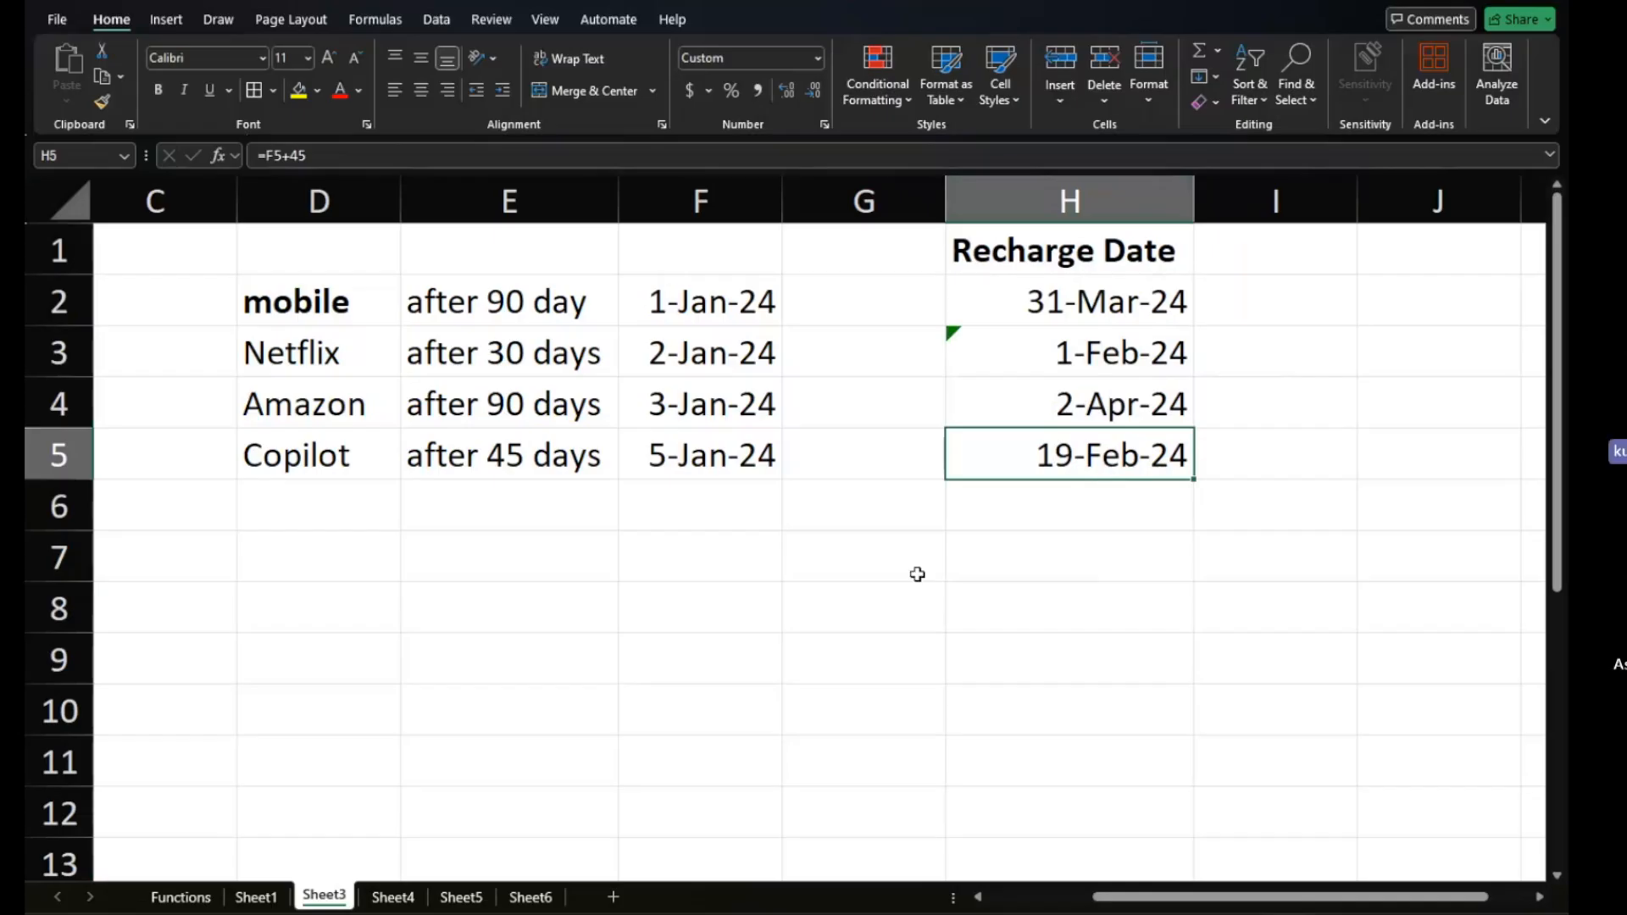
Open Sheet4 and clear the existing DATEDIF results from D4:D9.
click(395, 895)
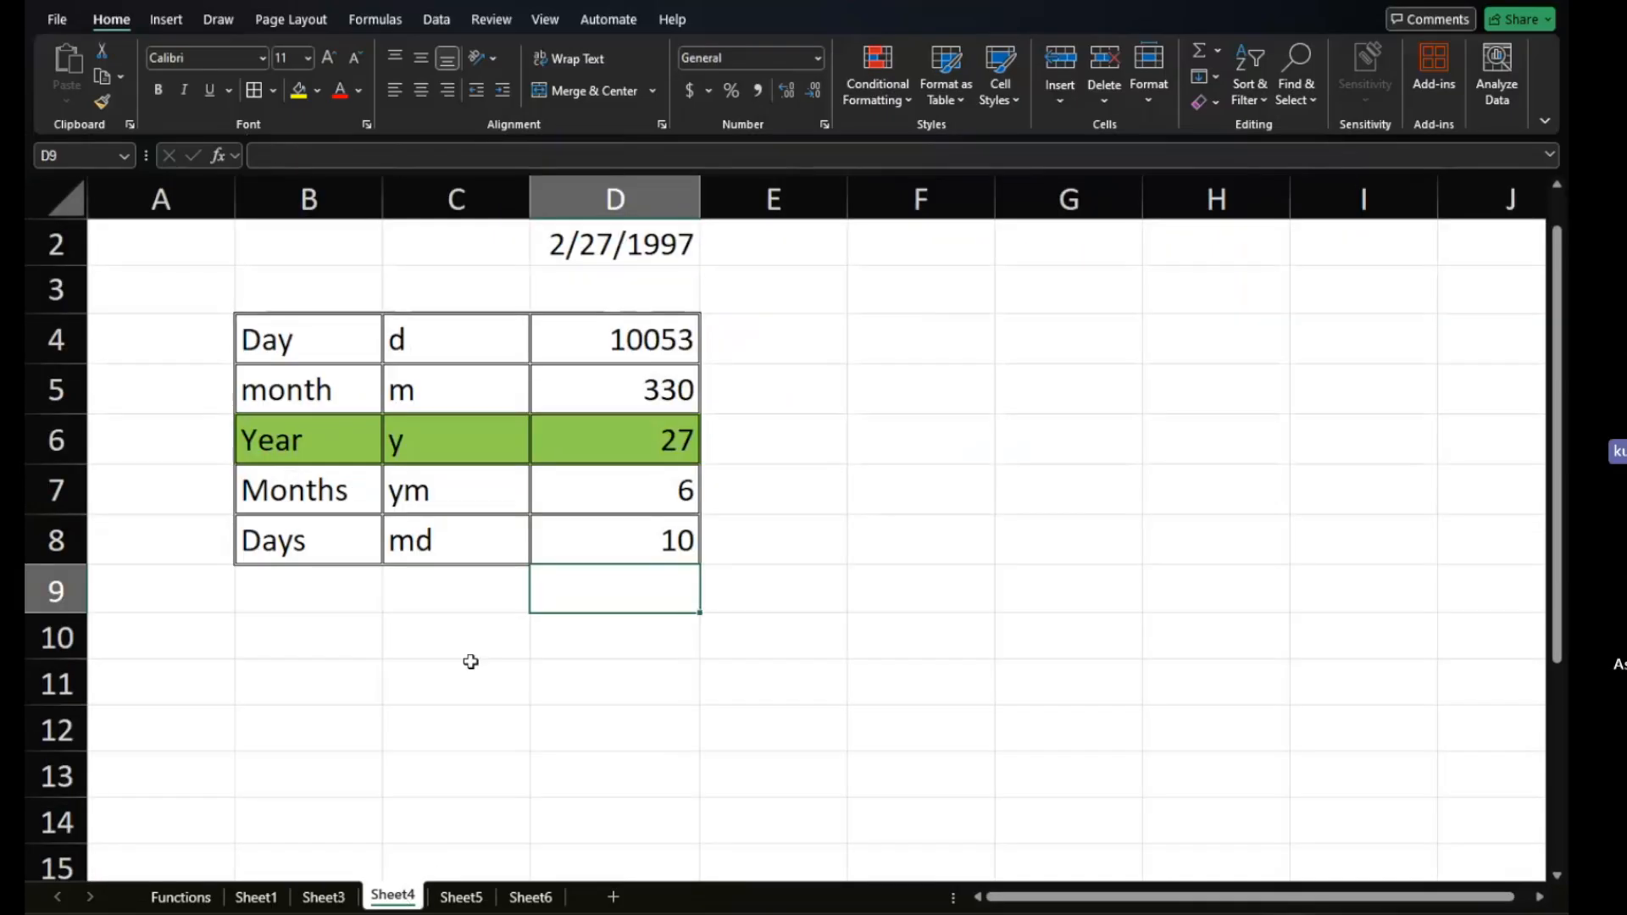
scroll(462, 669, up, 1)
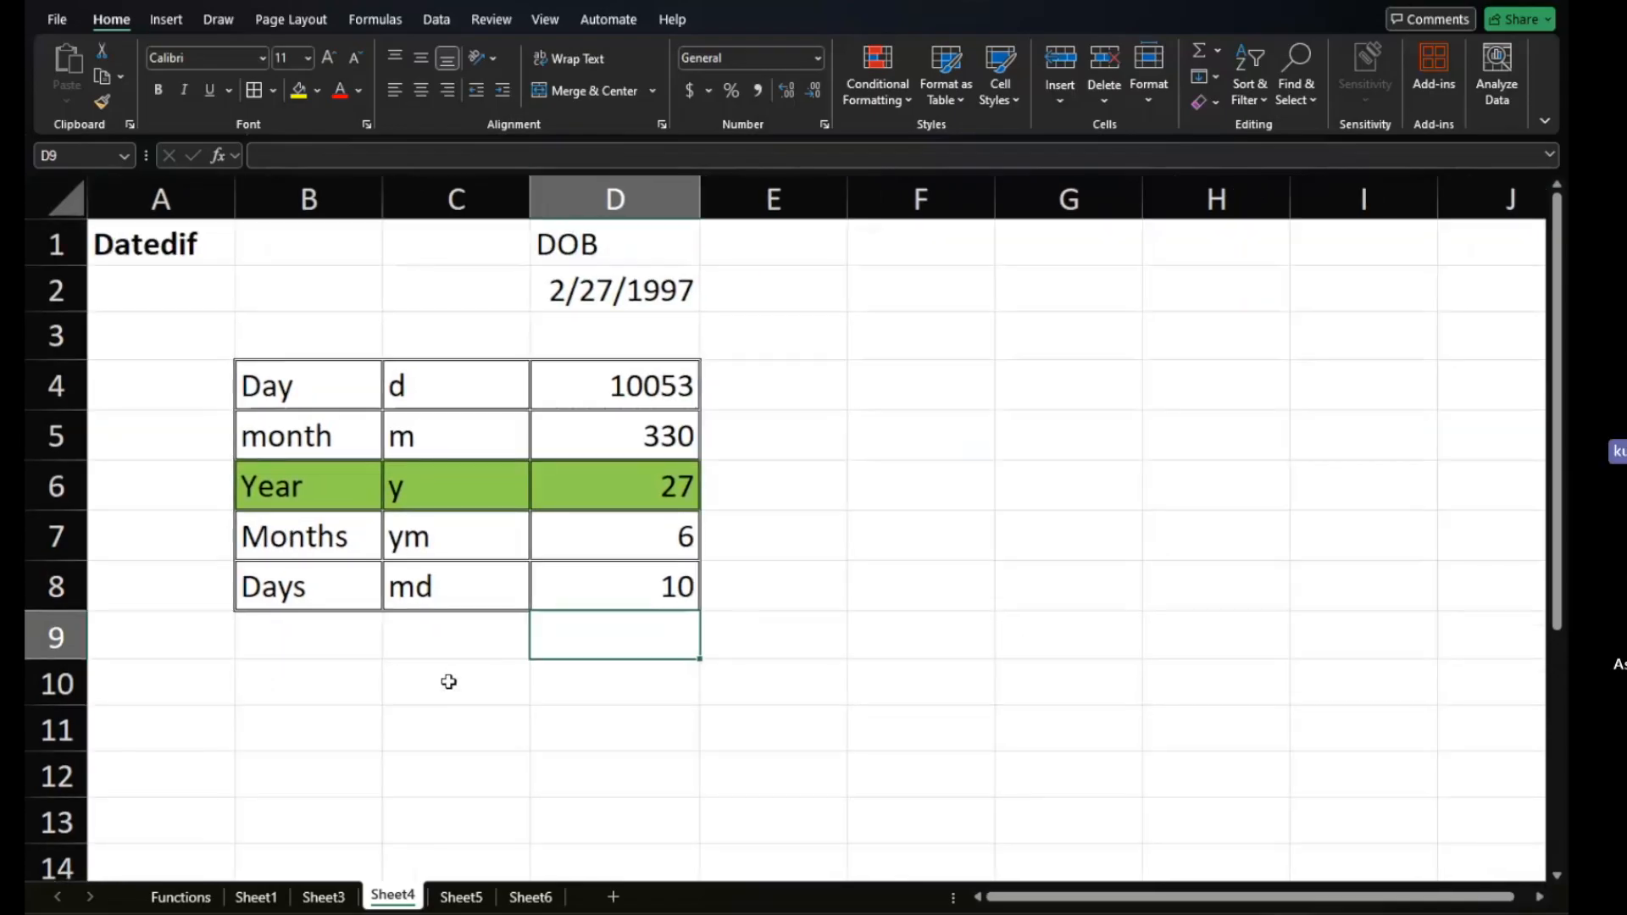
click(610, 381)
drag(610, 381, 594, 611)
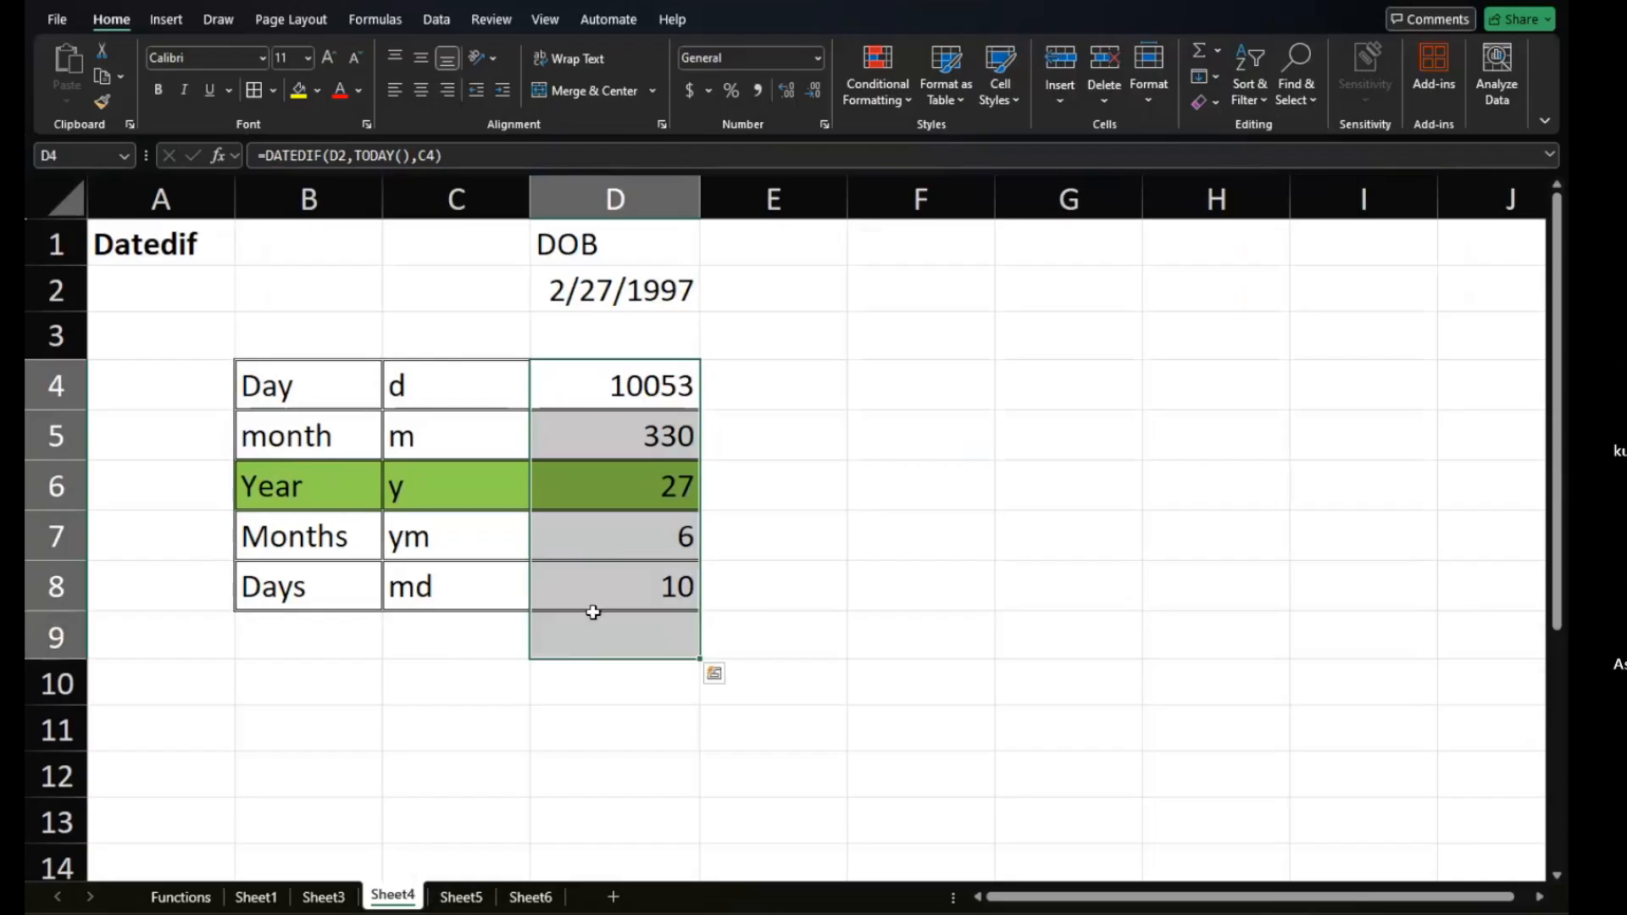
key(Delete)
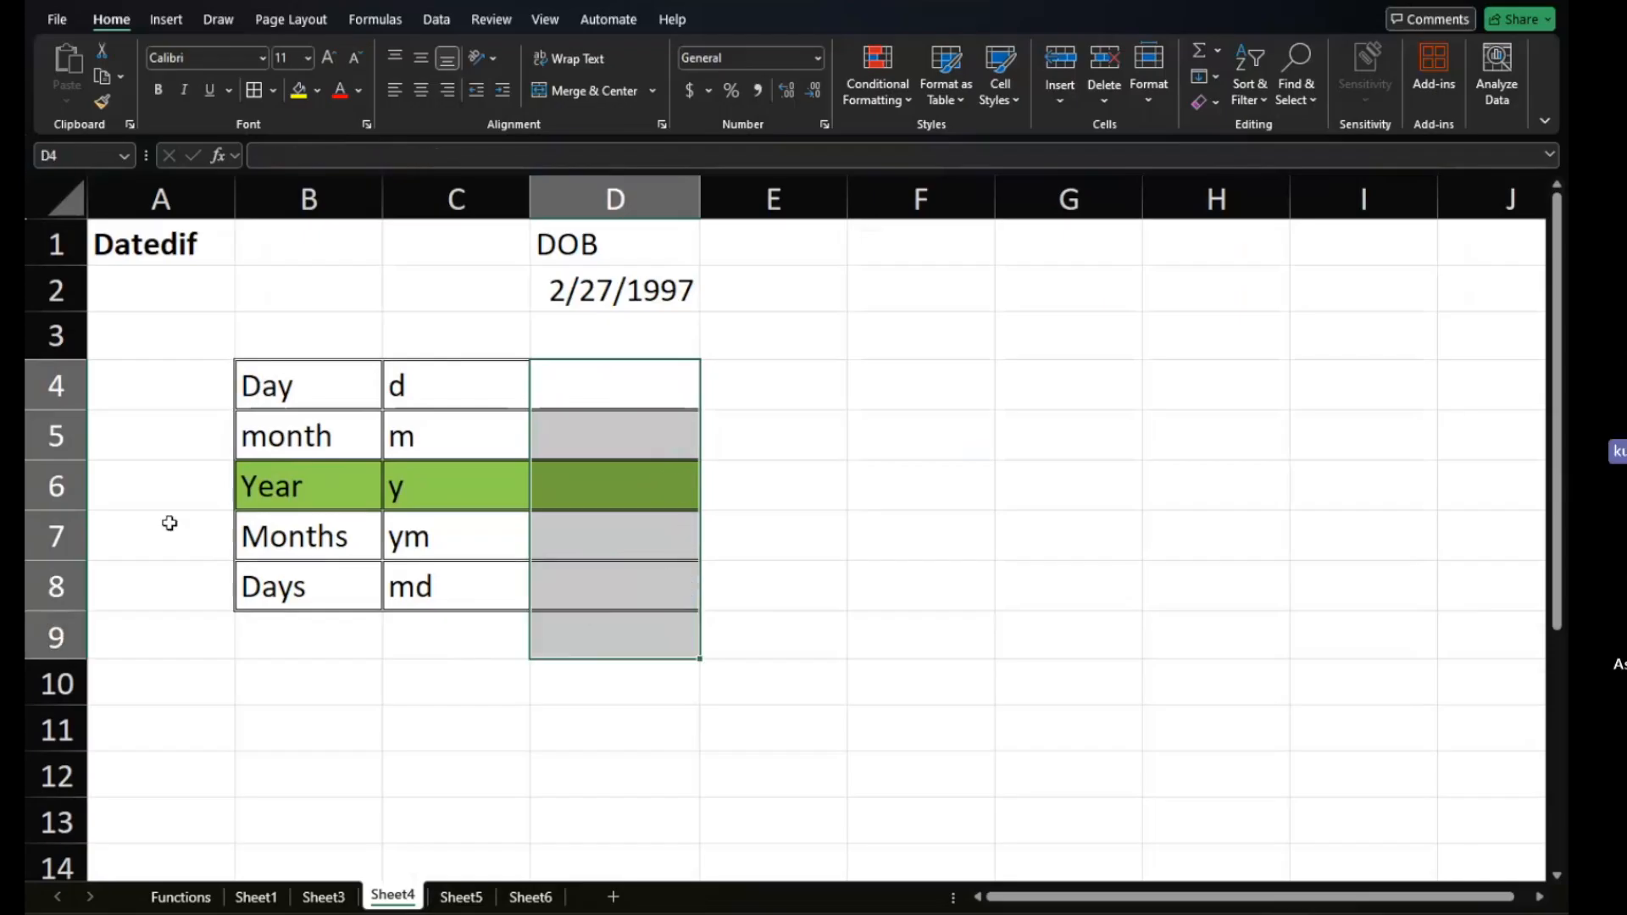
Remove the green fill from the Year row, row 6, by setting it to No Fill.
click(60, 488)
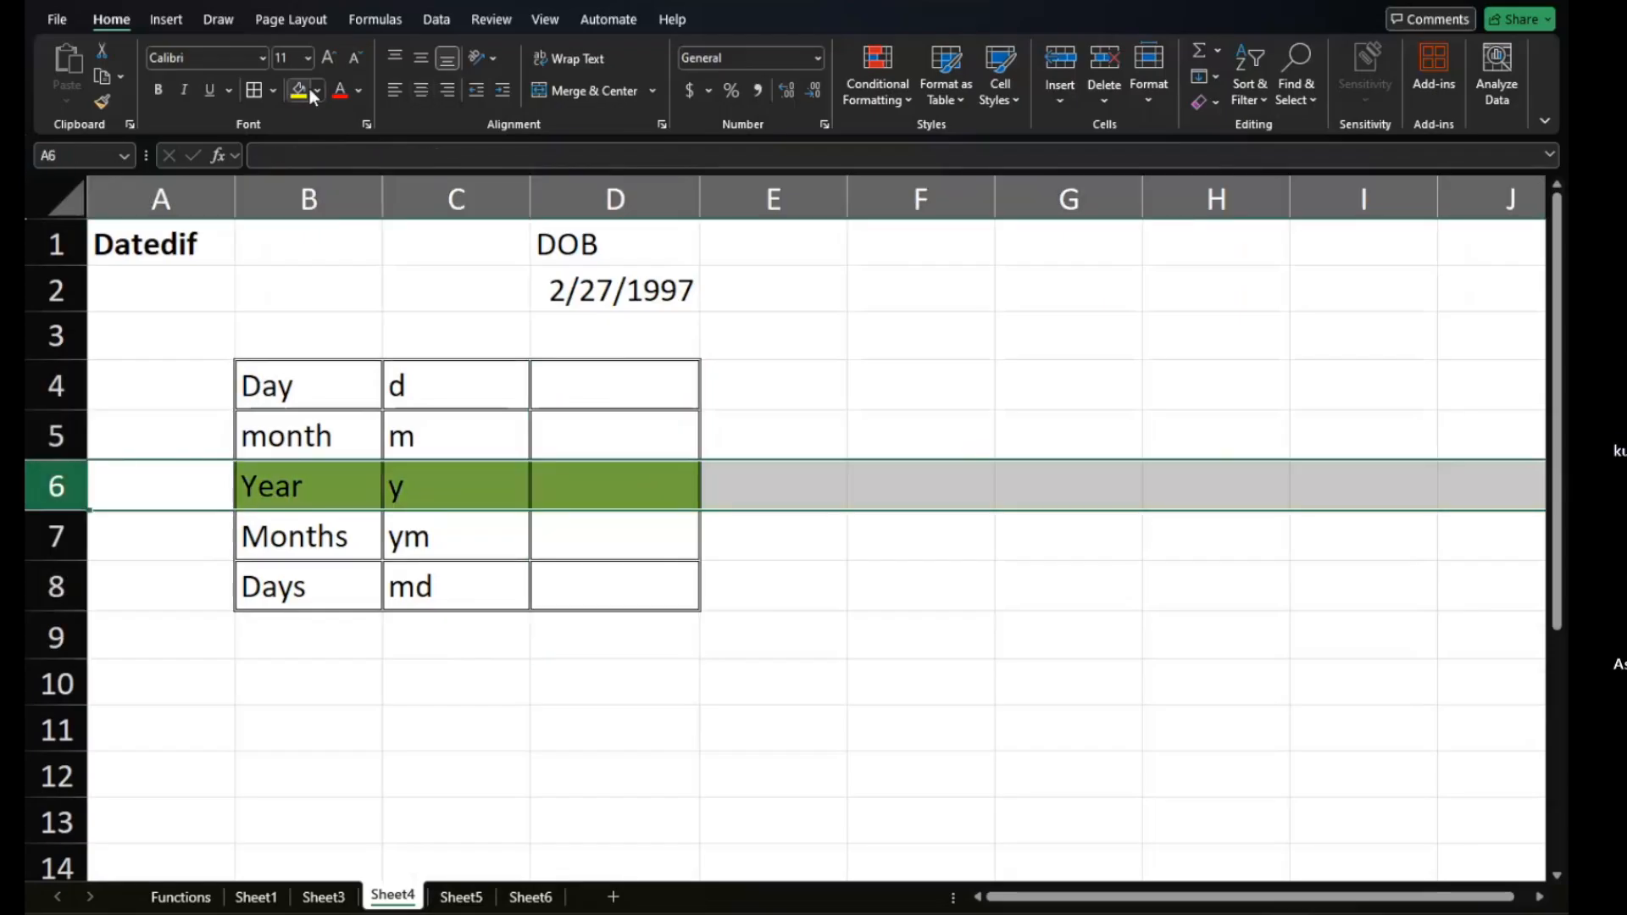
click(313, 96)
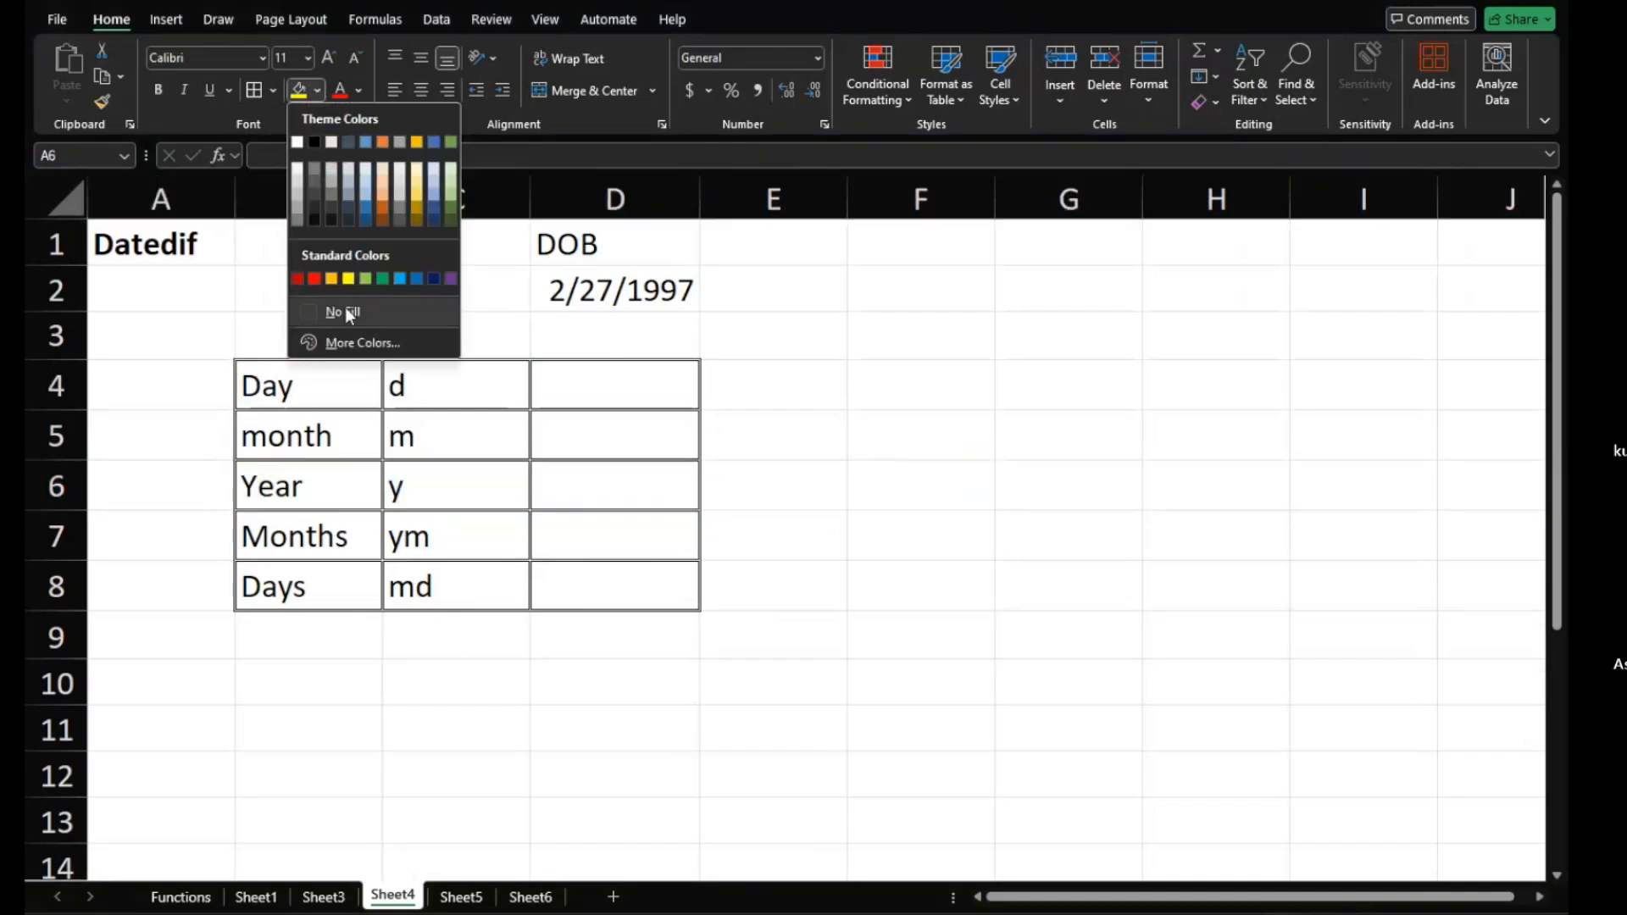
click(344, 306)
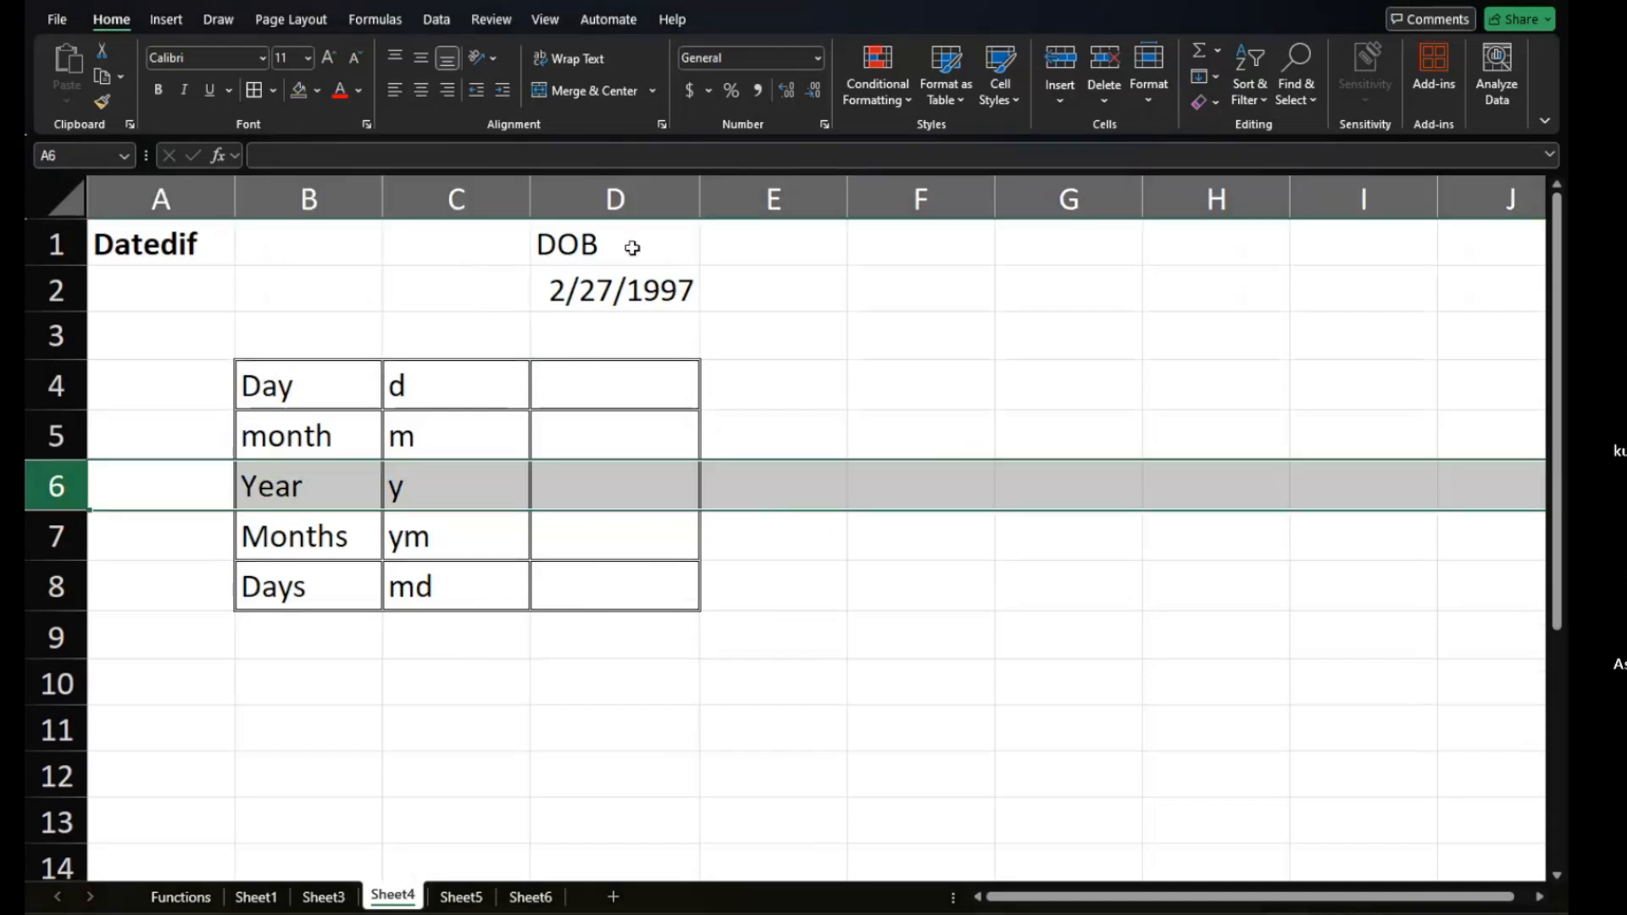
Clear the DOB label and the date beneath it from D1:D3.
click(690, 320)
drag(691, 319, 626, 231)
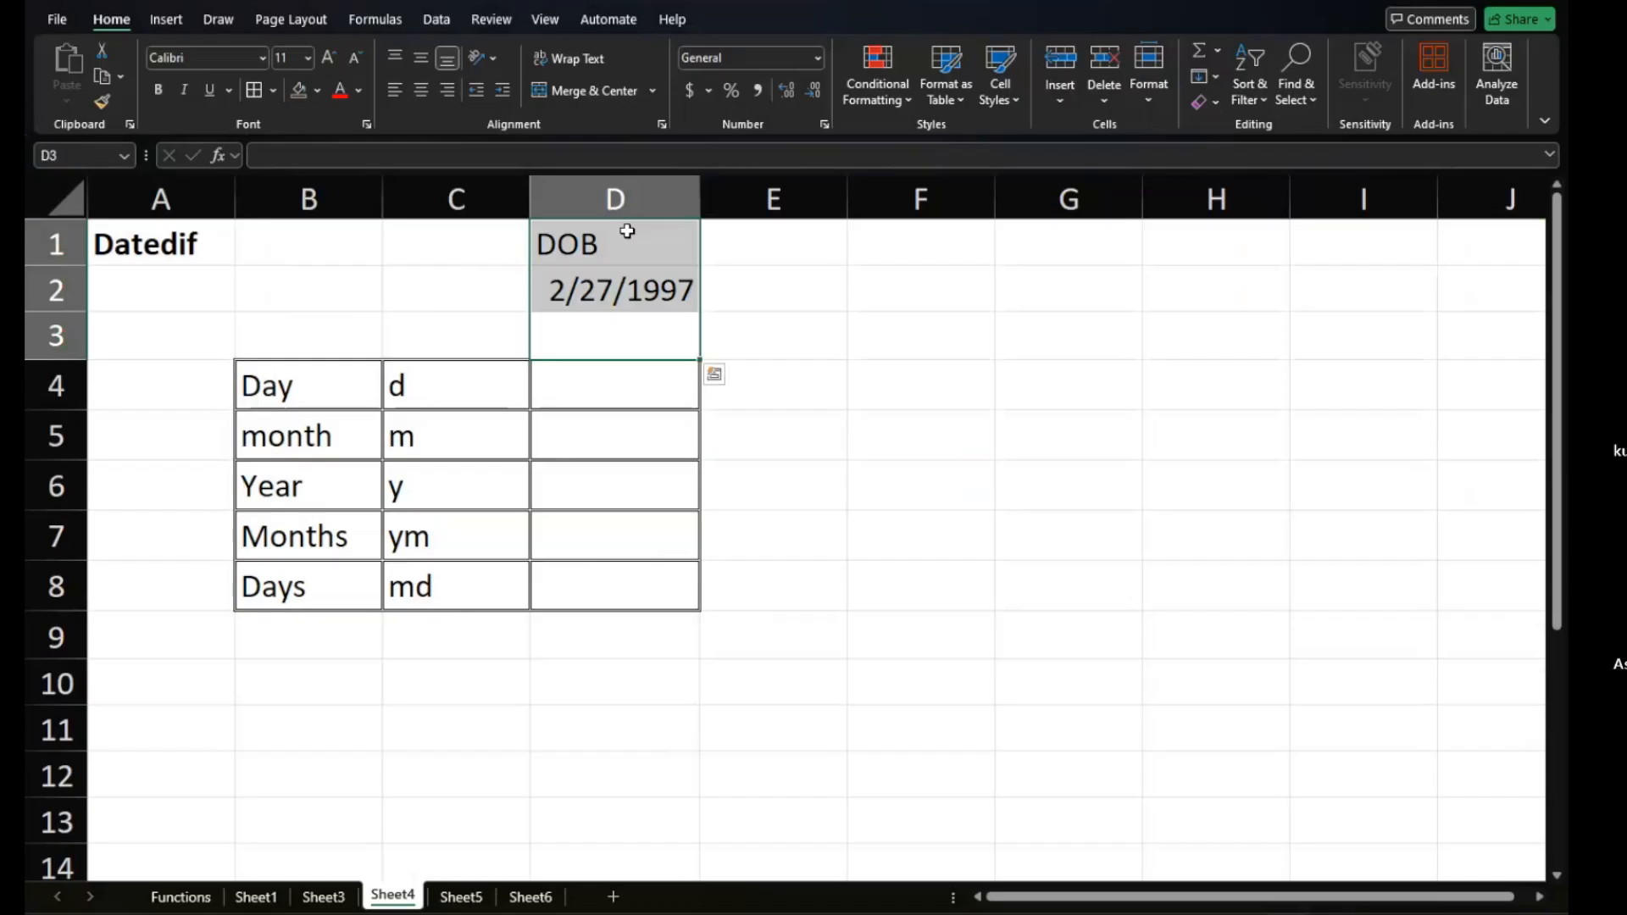
key(Delete)
click(752, 450)
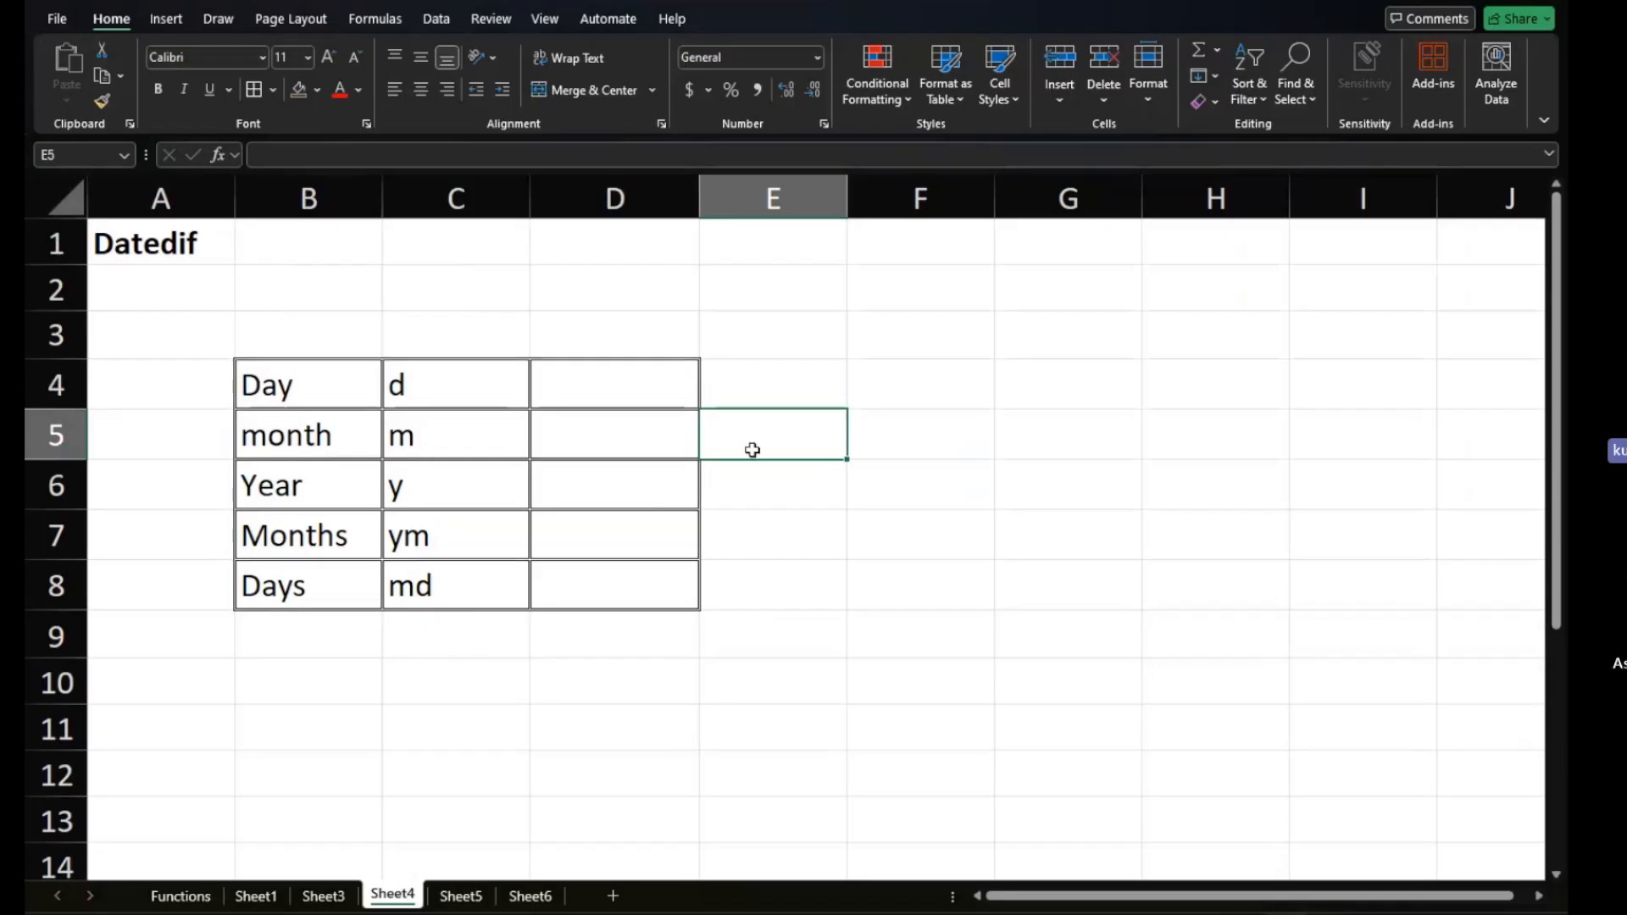
Enter the sample date of birth in cell F2.
click(862, 272)
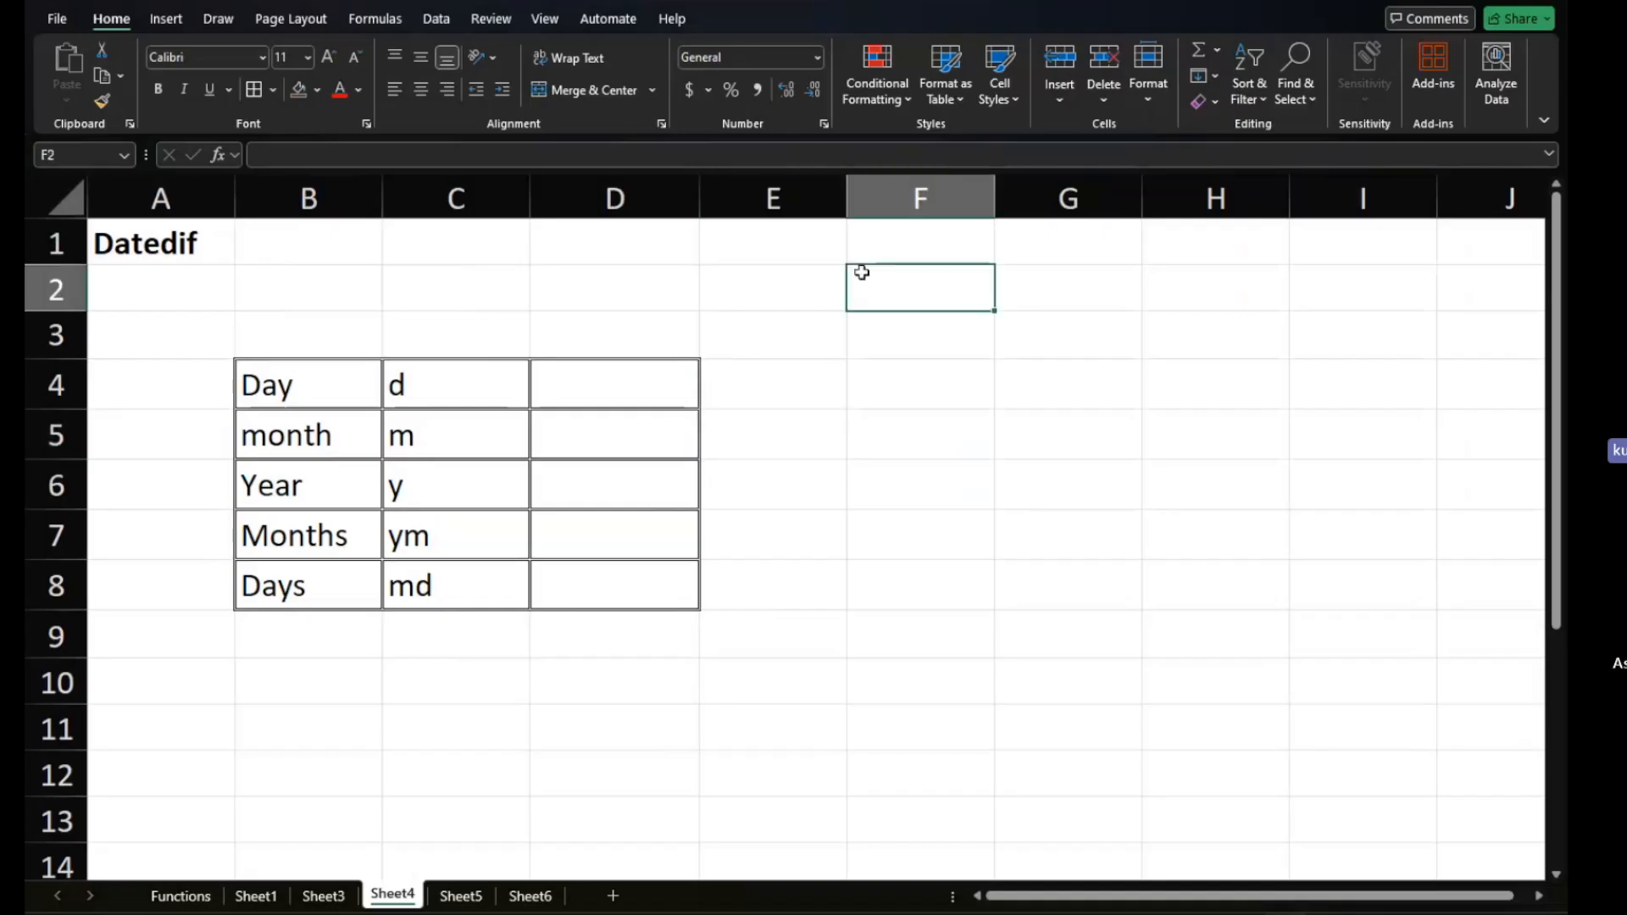
text(17)
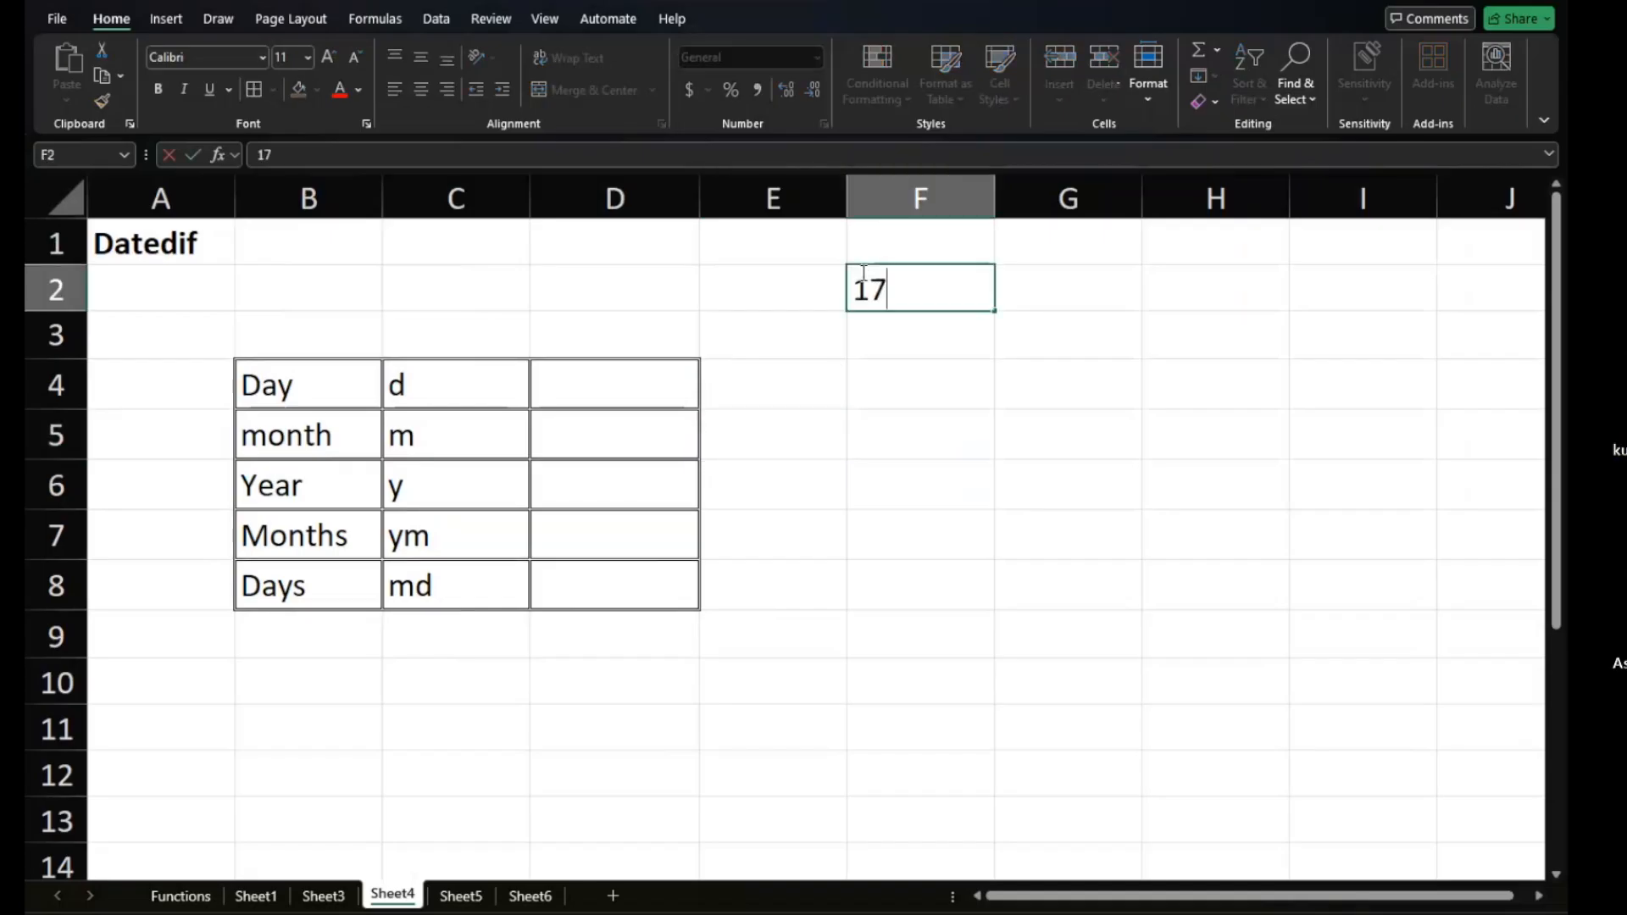
text( oct)
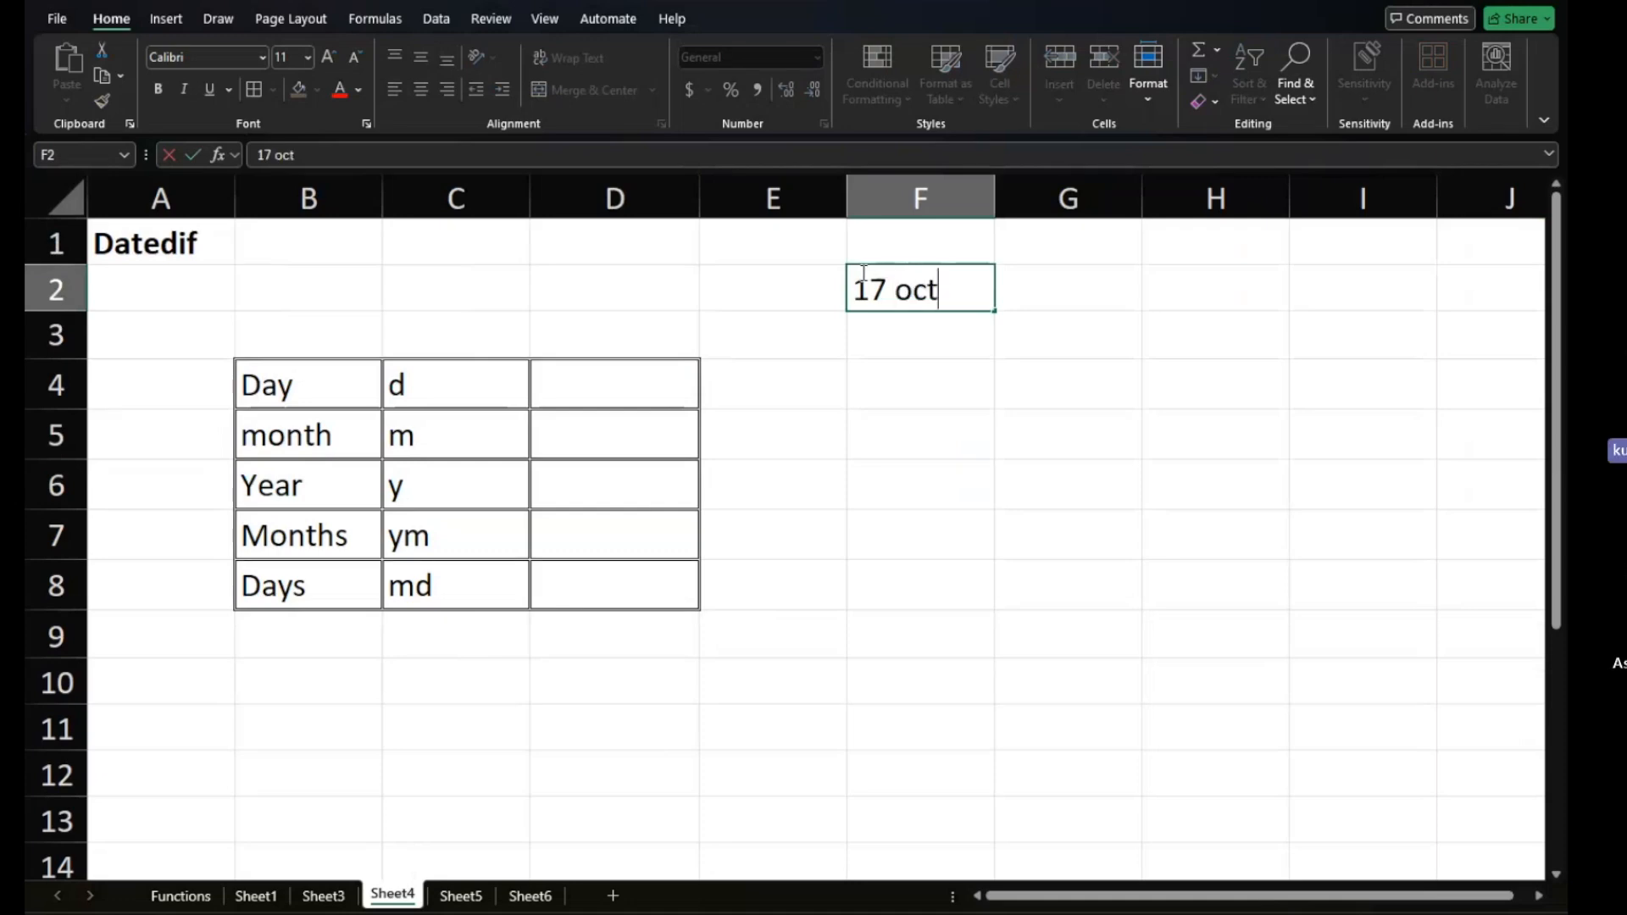
text( 200)
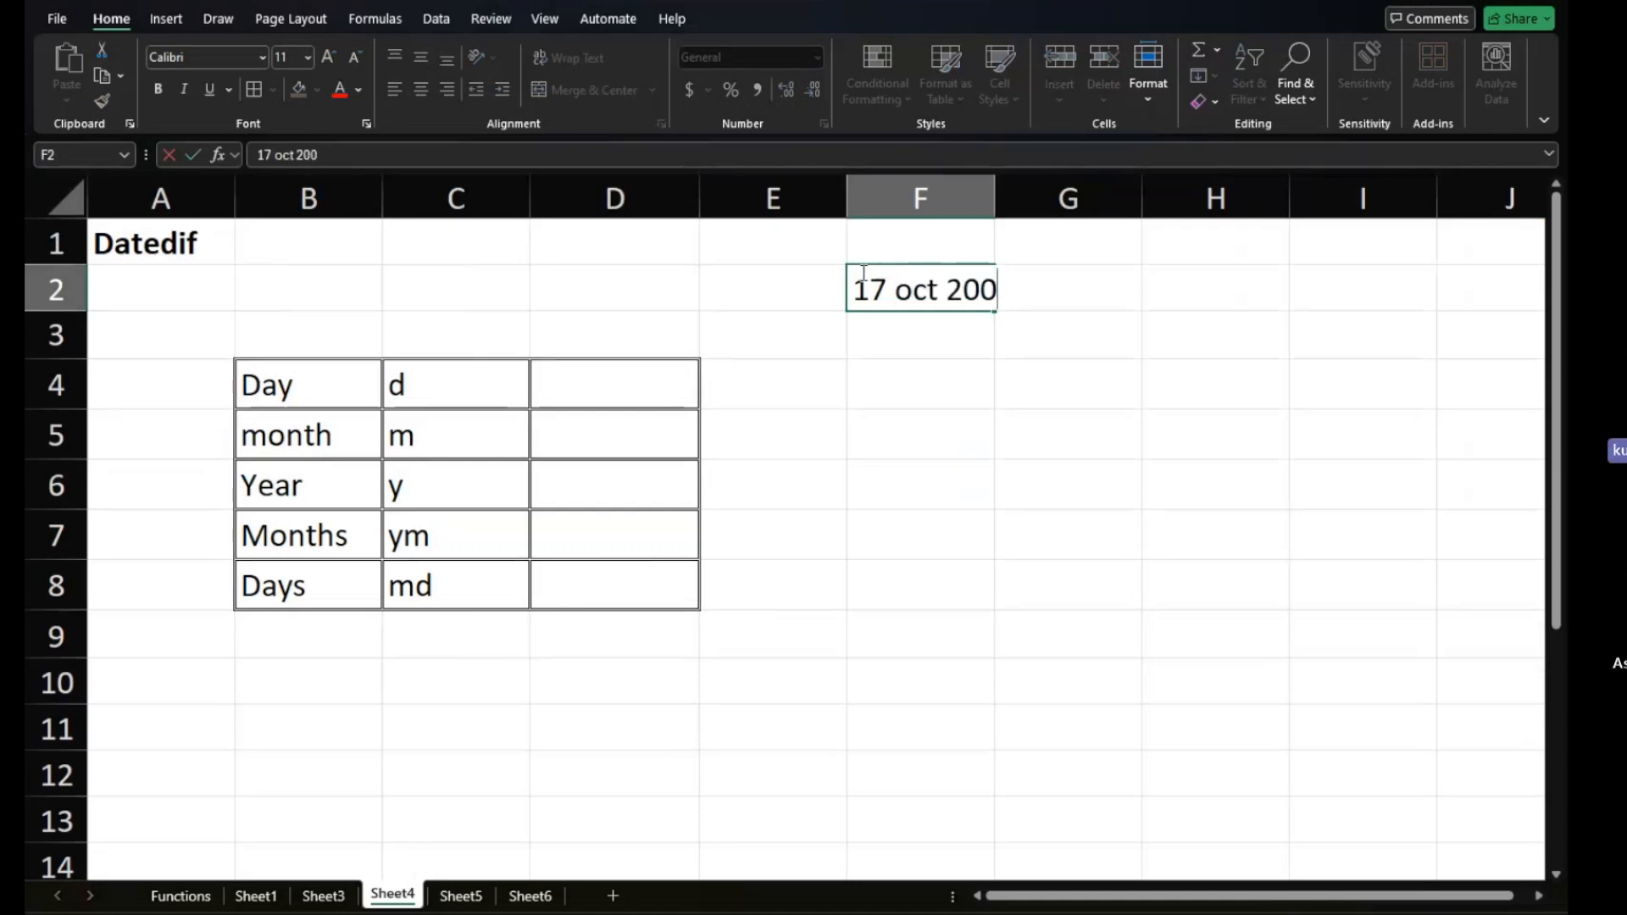
text(1)
key(Return)
click(863, 272)
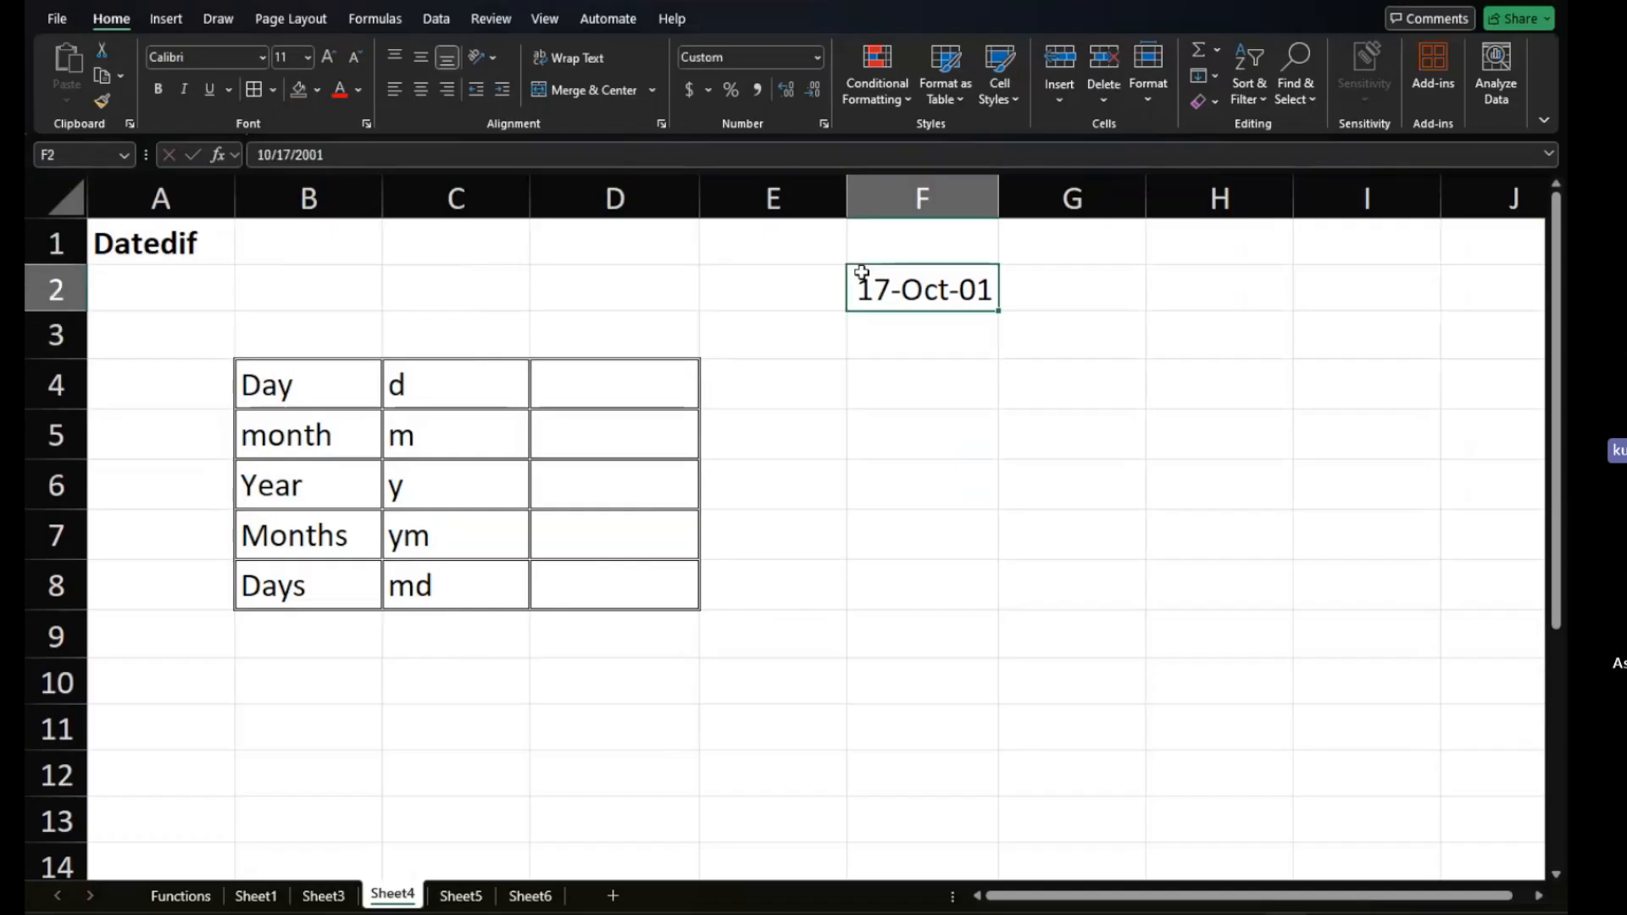
Add the heading DOB in F1 above the entered date.
key(Right)
key(Up)
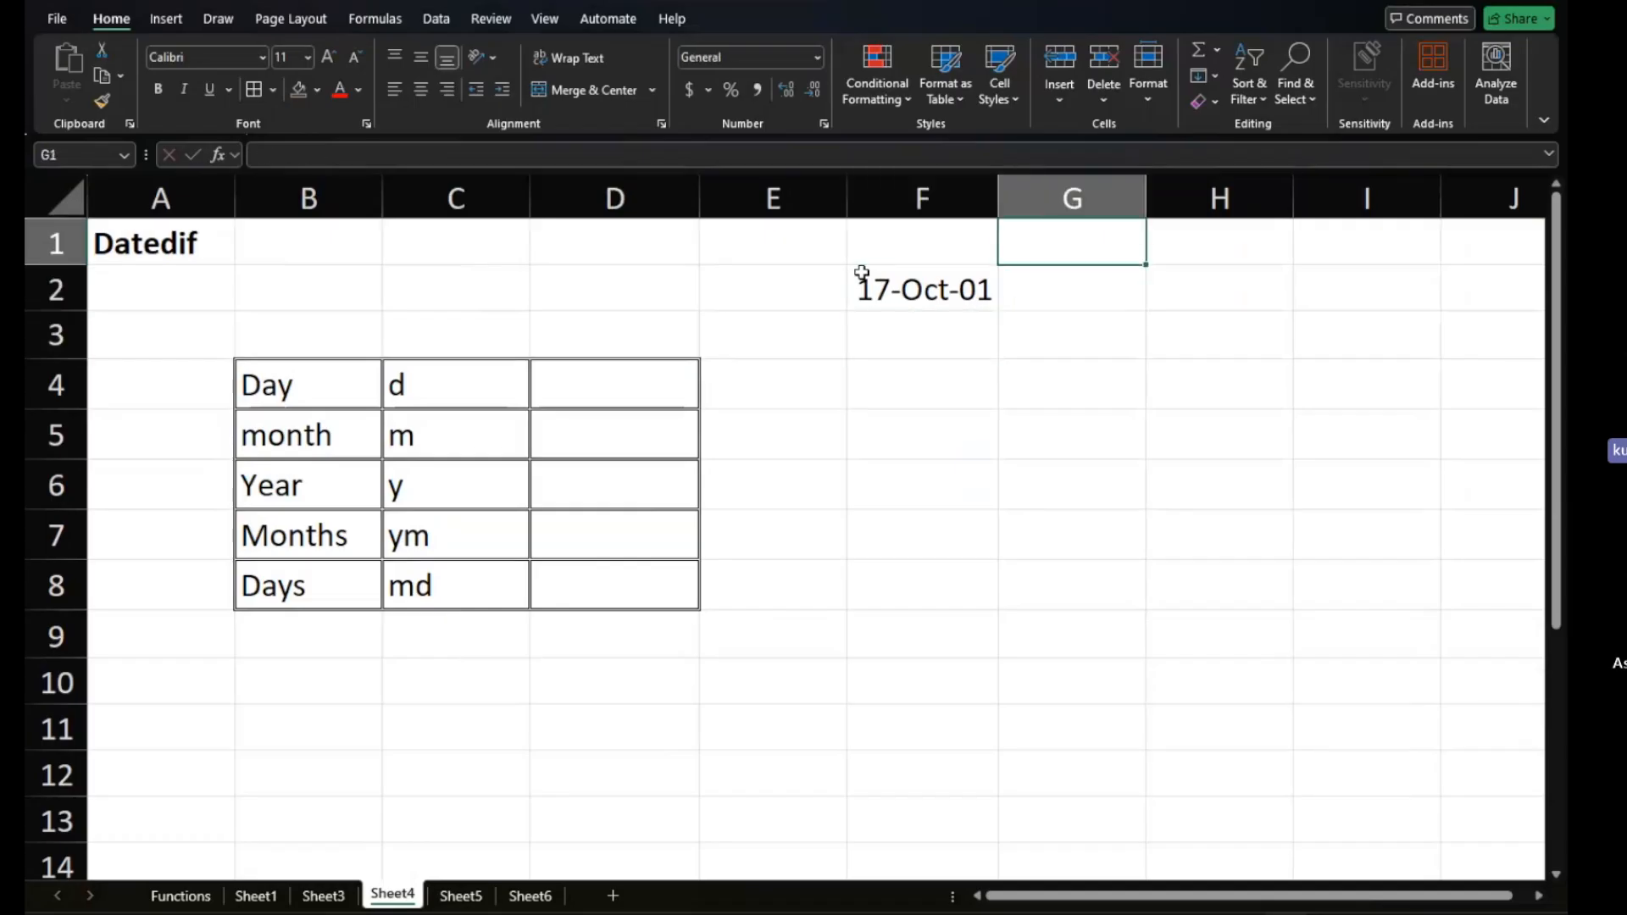
key(Left)
text(DOB)
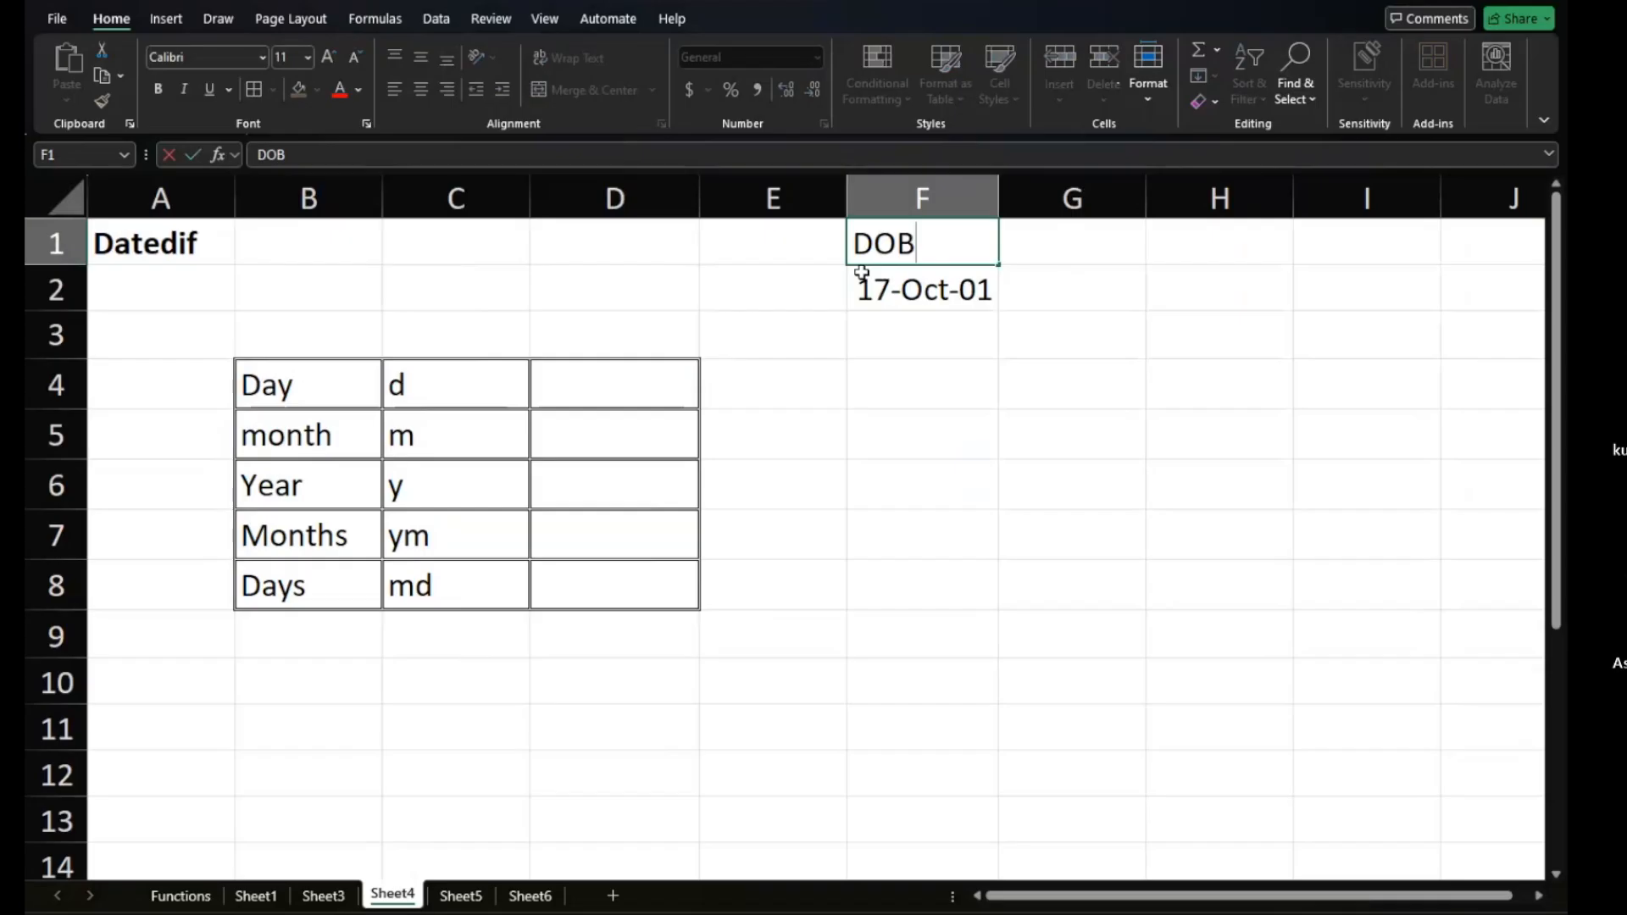
key(Return)
Add the heading today in G1 and enter the formula =now() in G2.
key(Right)
key(Up)
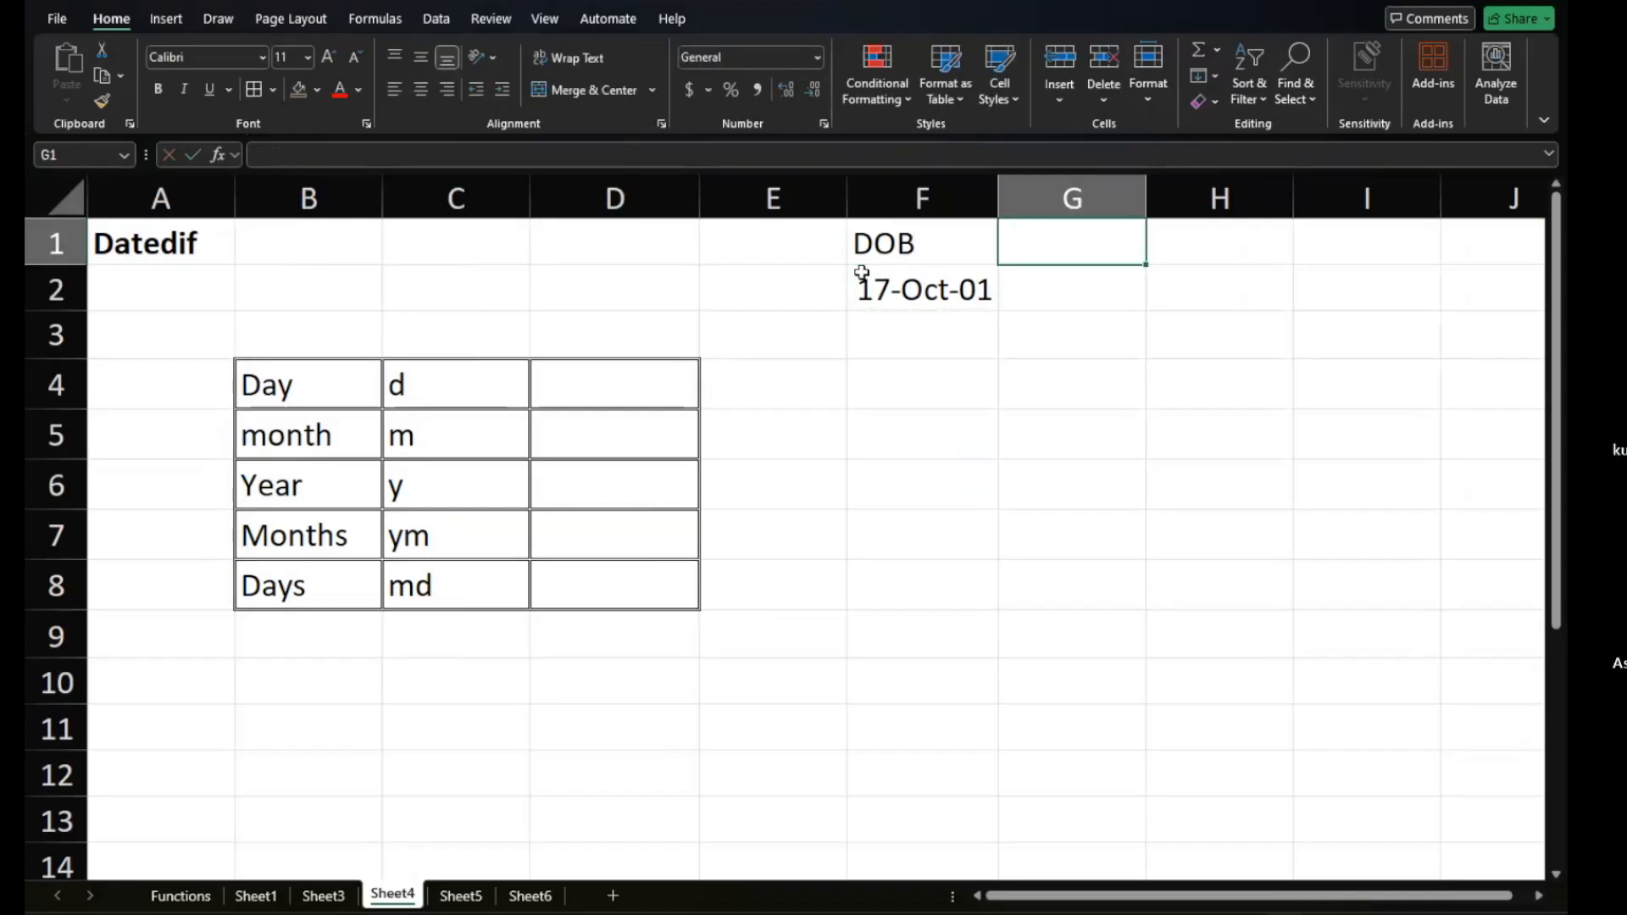
text(today)
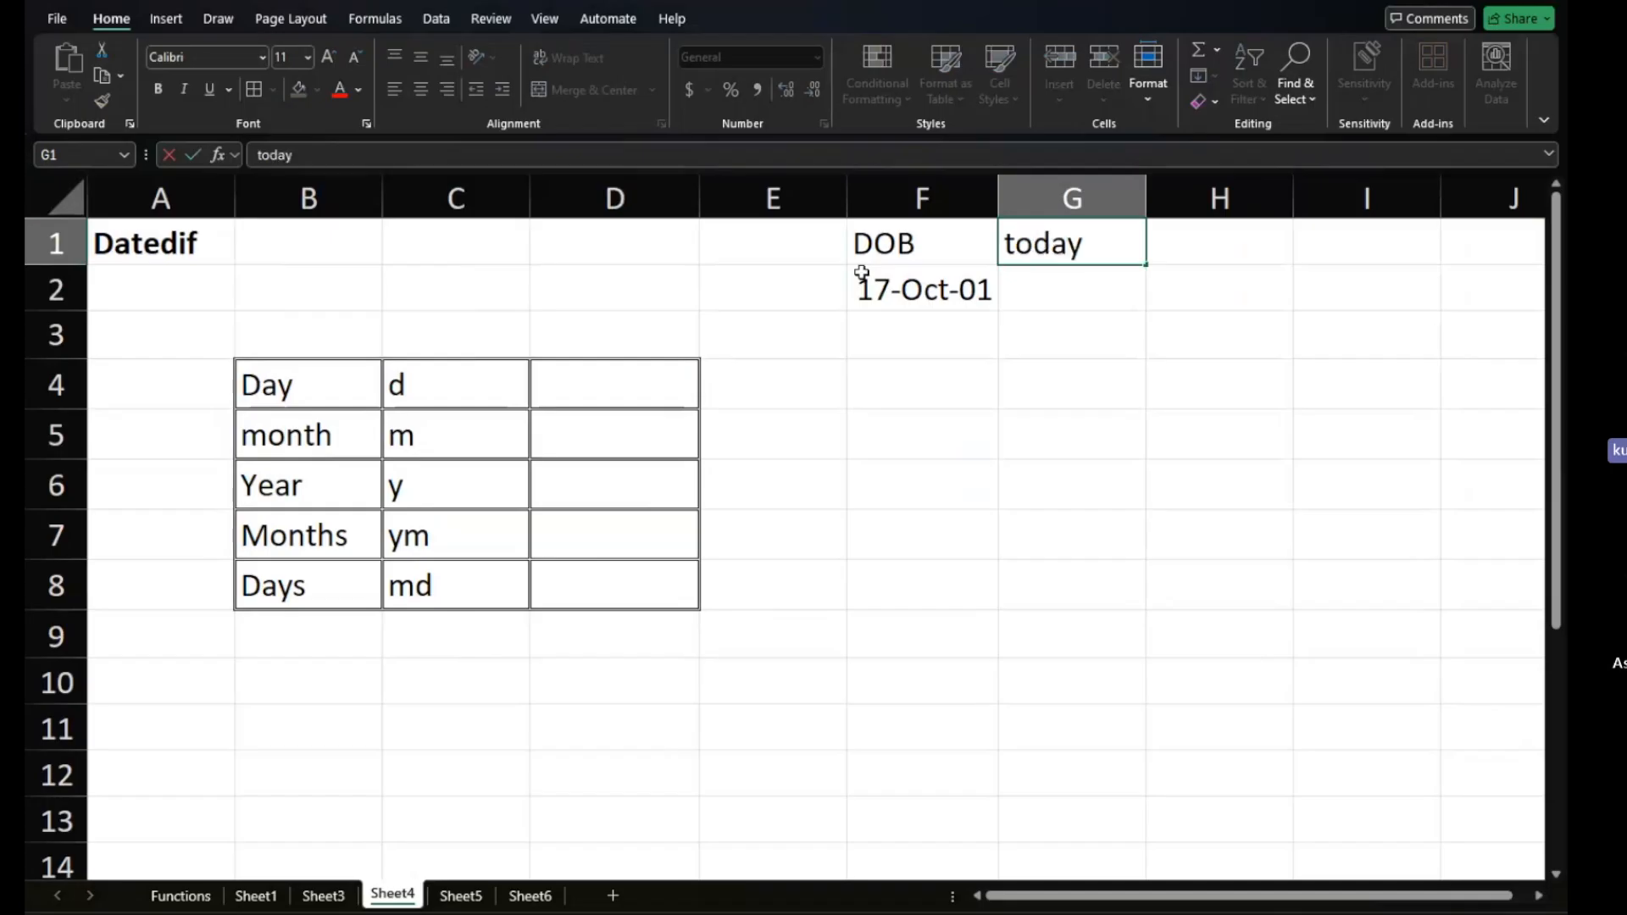
key(Return)
text(=)
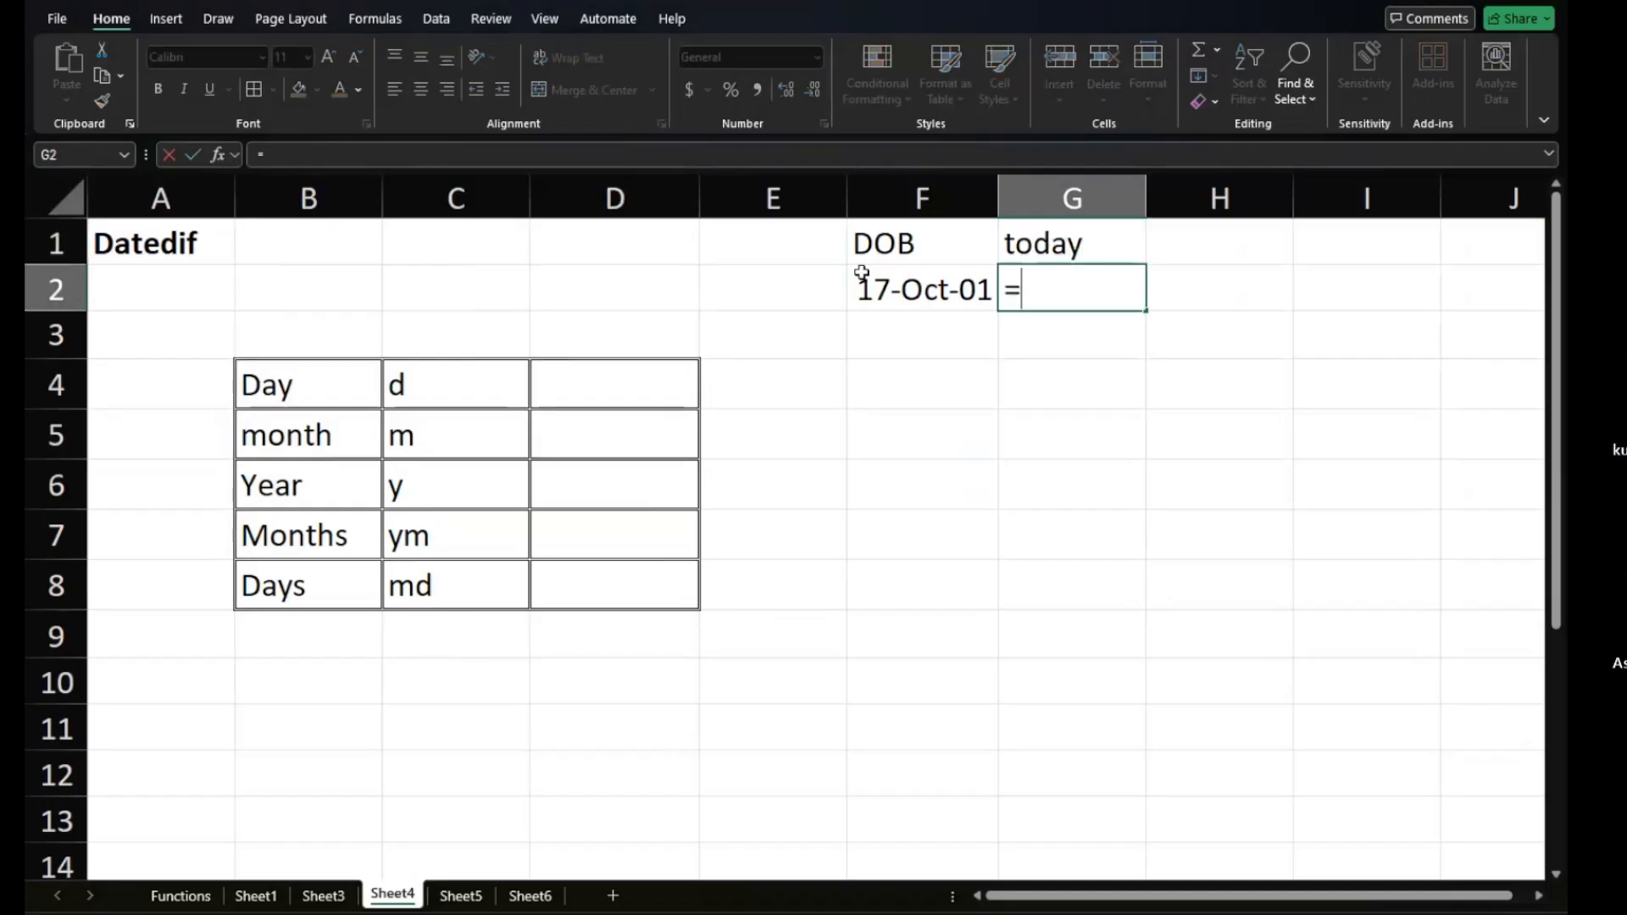
text(n)
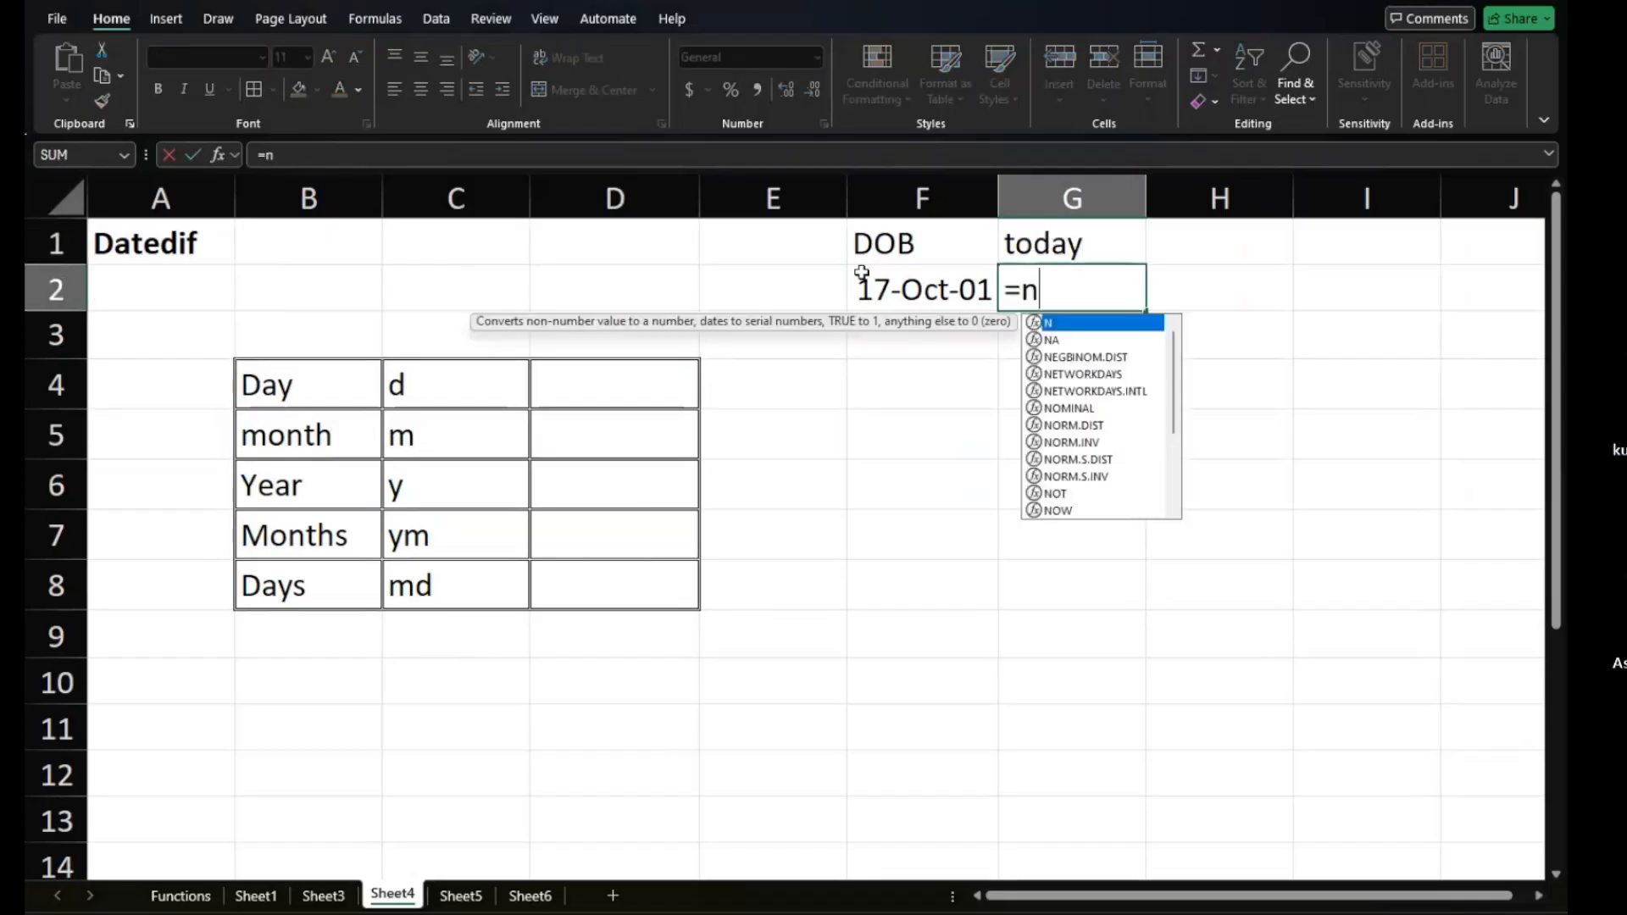
text(ow())
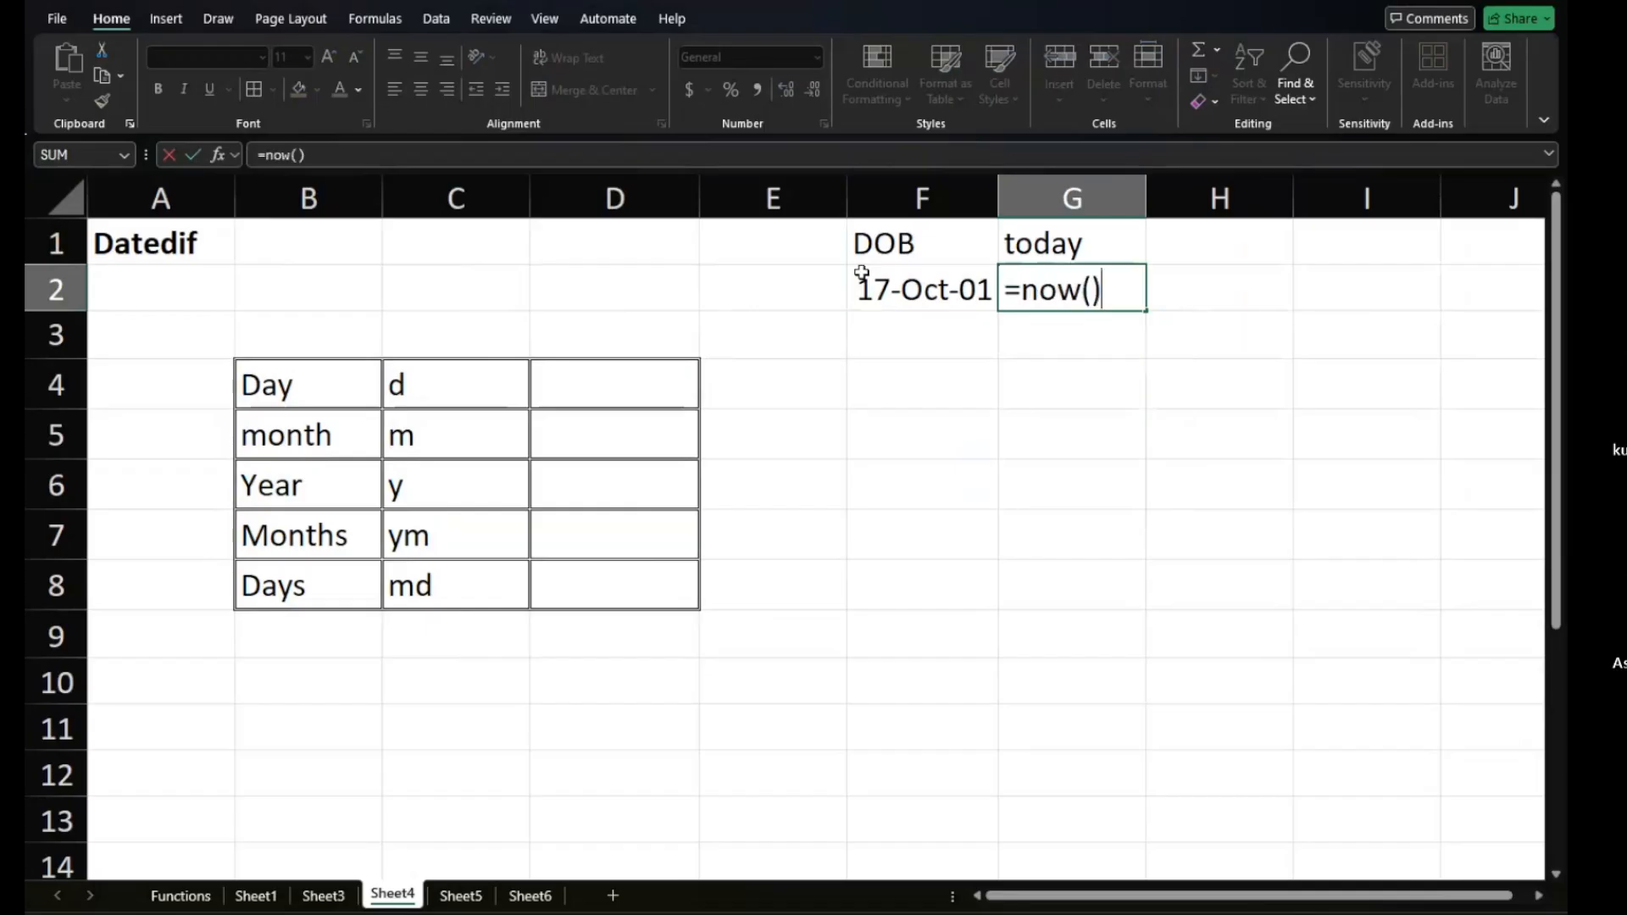
key(Return)
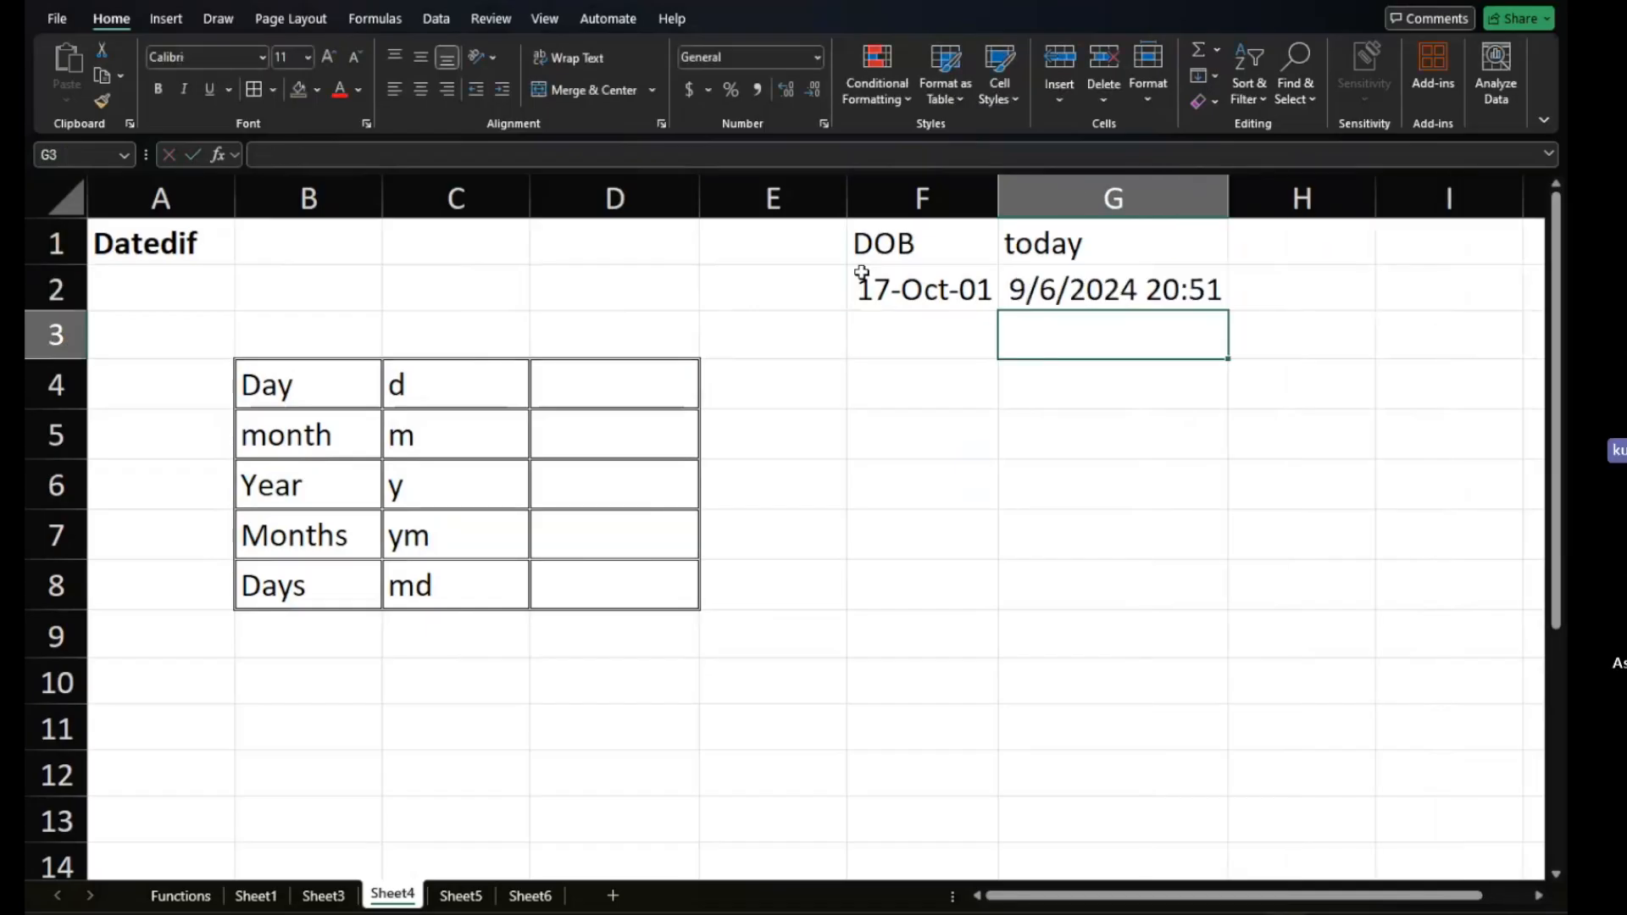
click(972, 335)
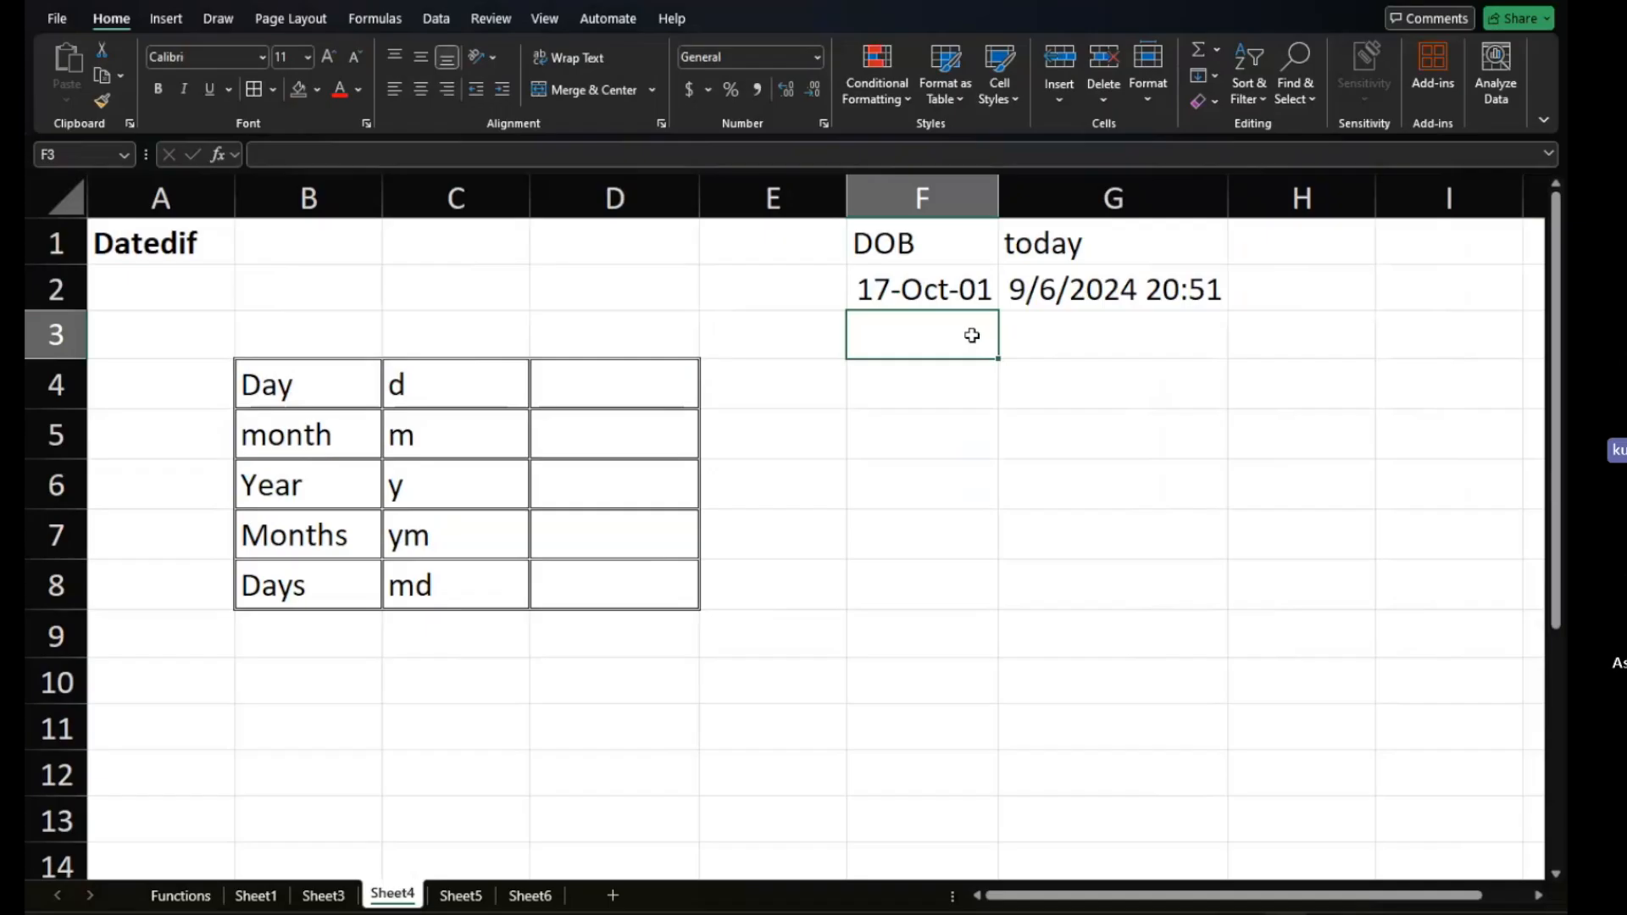
Switch to the Fun & Formula workbook and fill D3:D8, Countif through Averageifs, with the standard light blue.
mouse_move(1025, 913)
click(1062, 837)
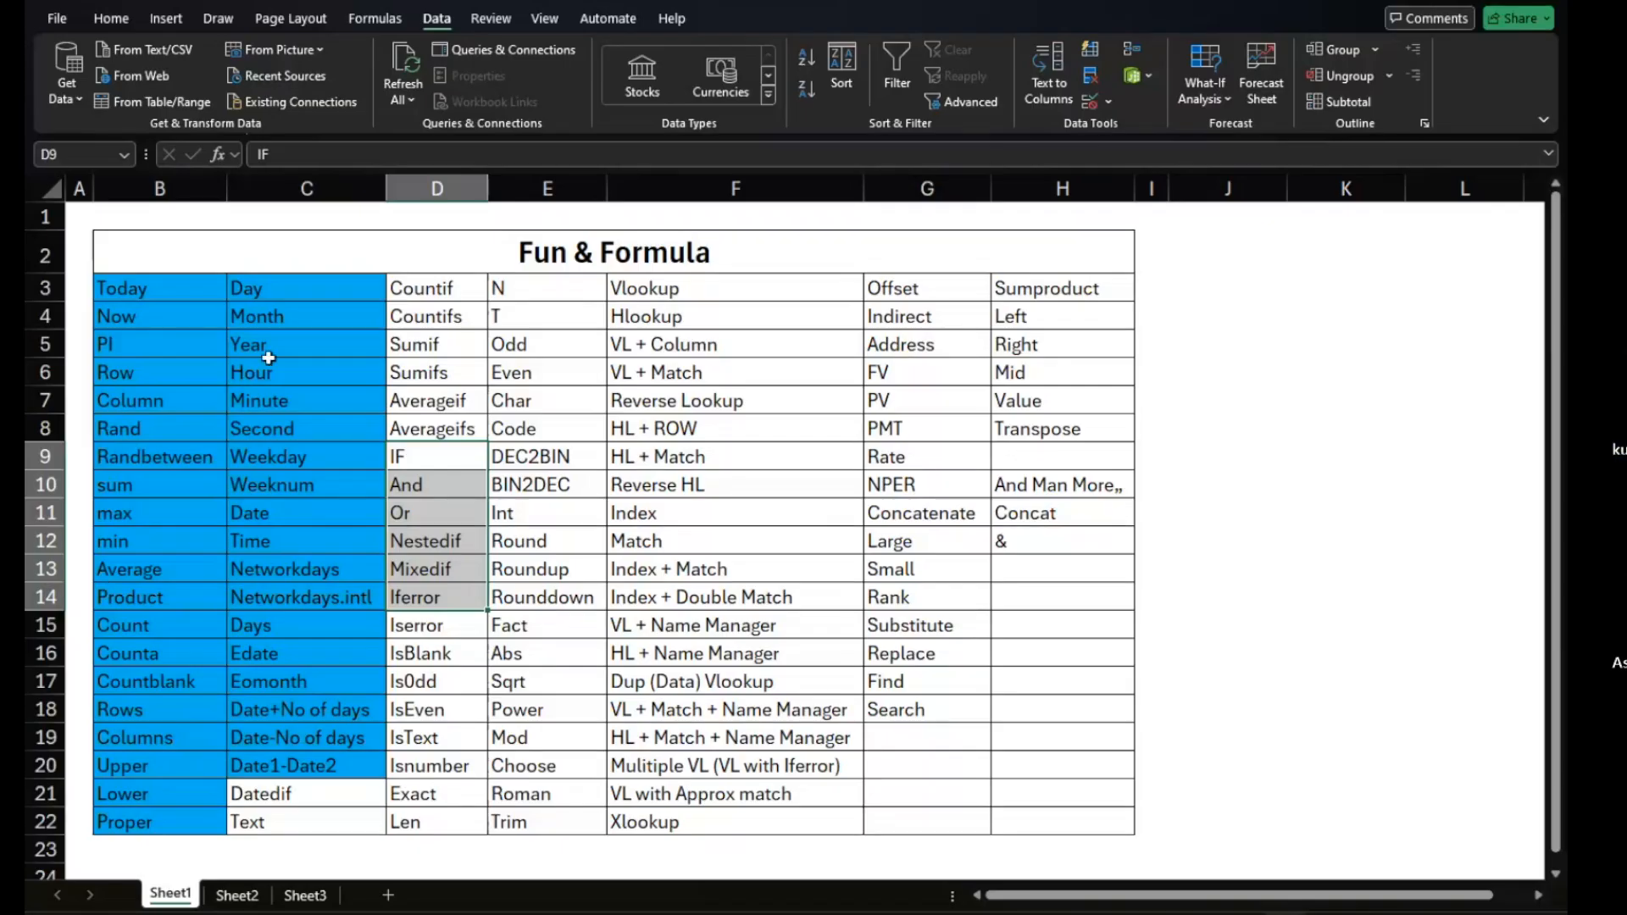
drag(416, 297, 428, 428)
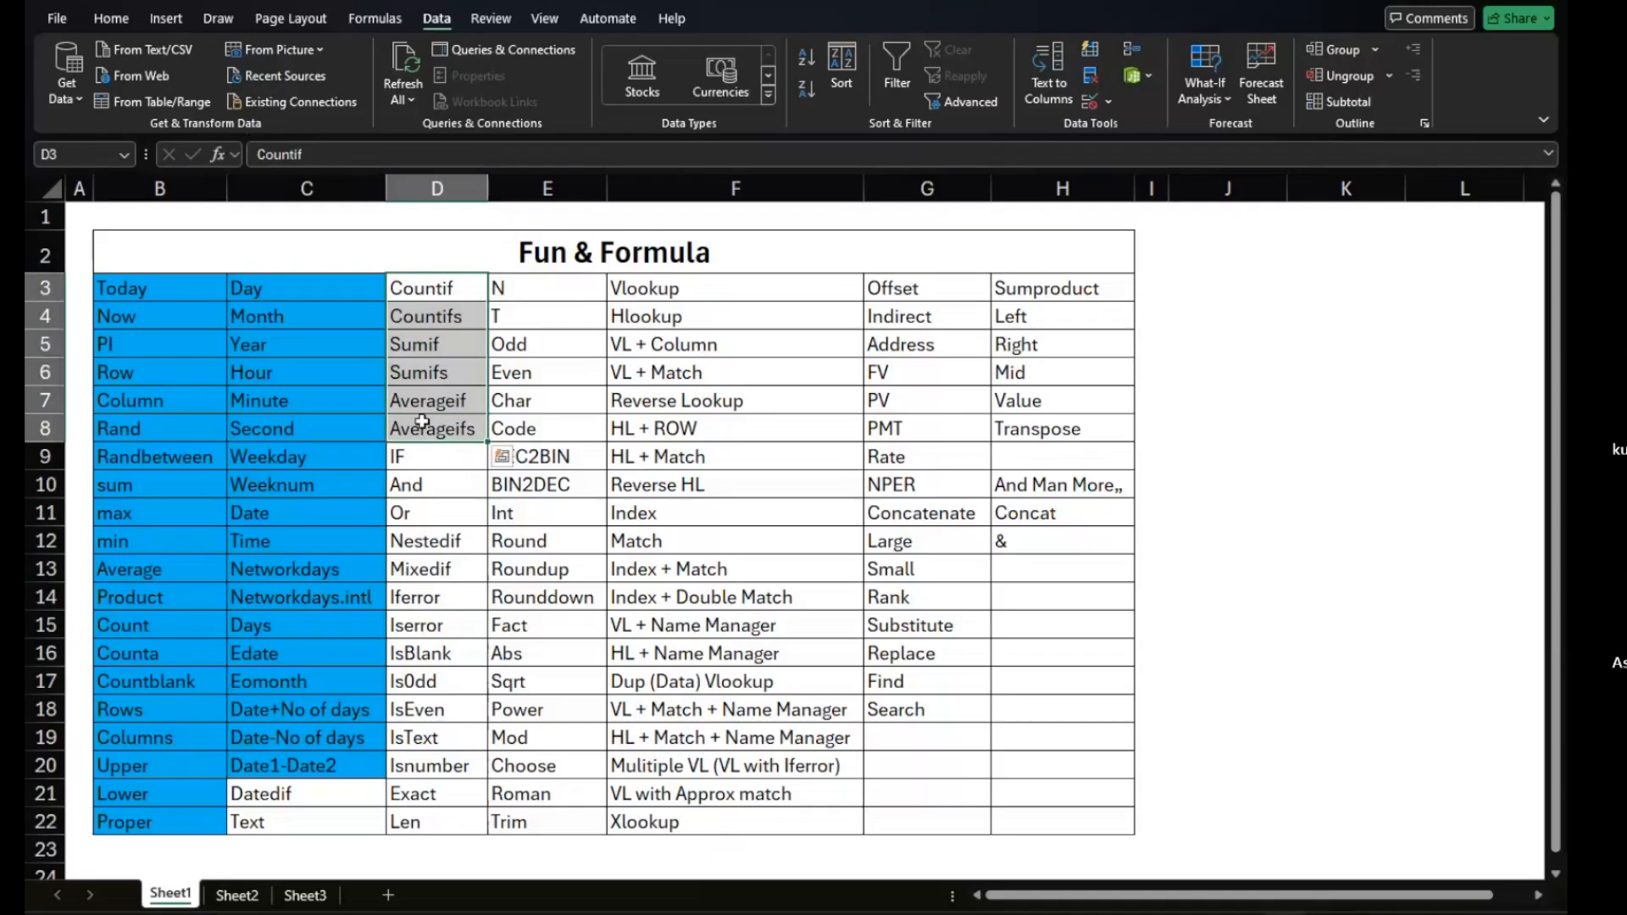
click(113, 20)
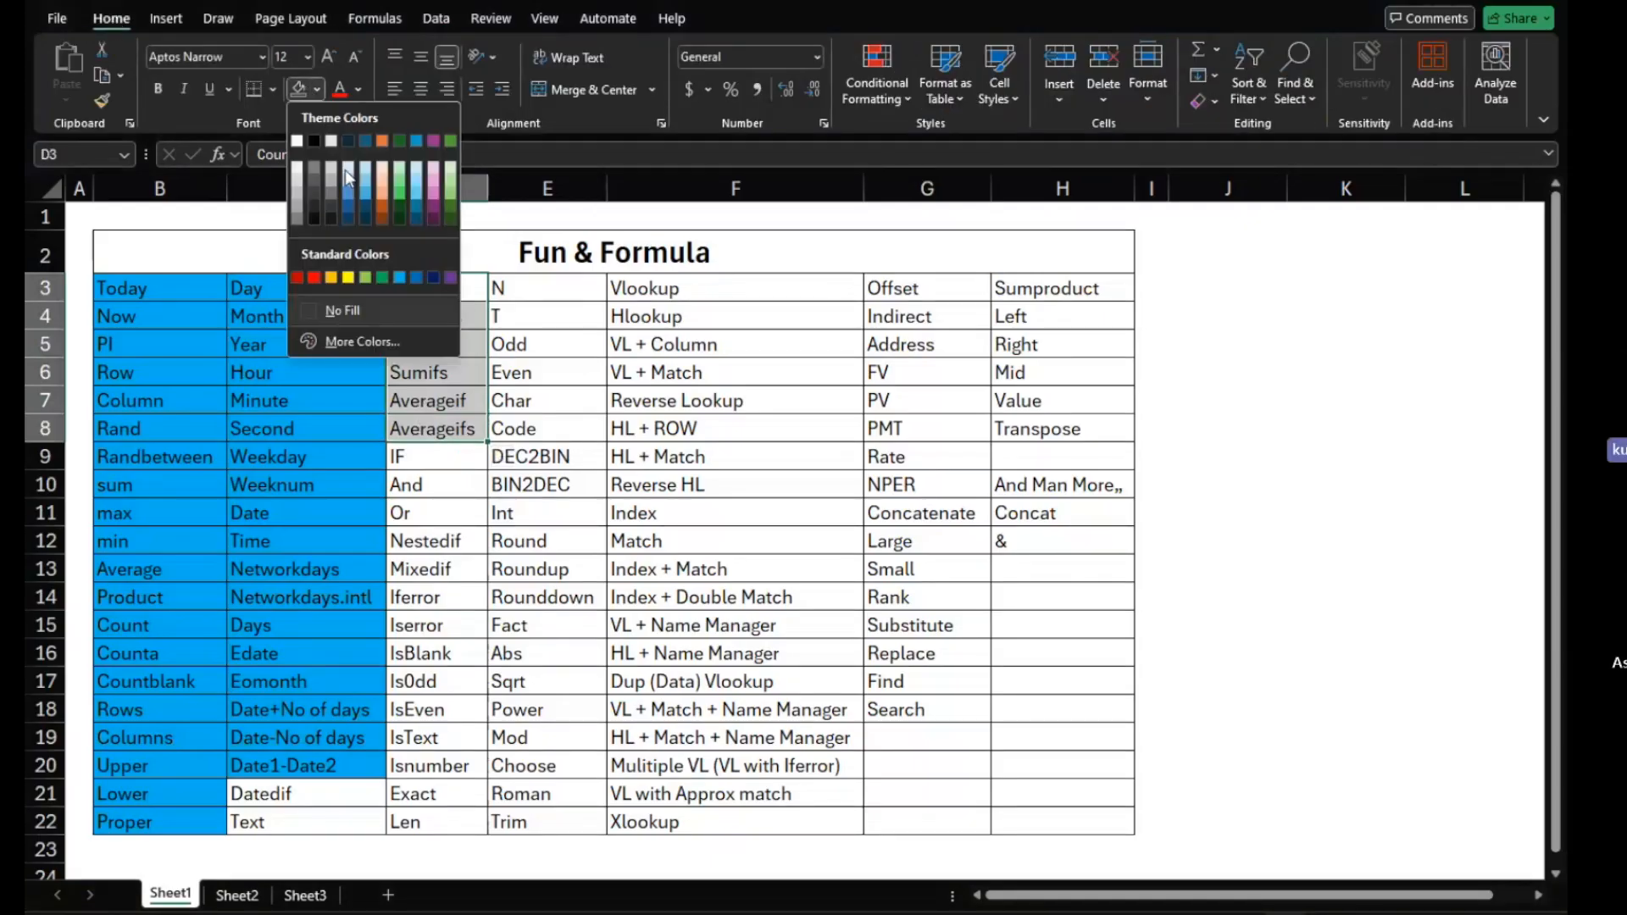
click(404, 278)
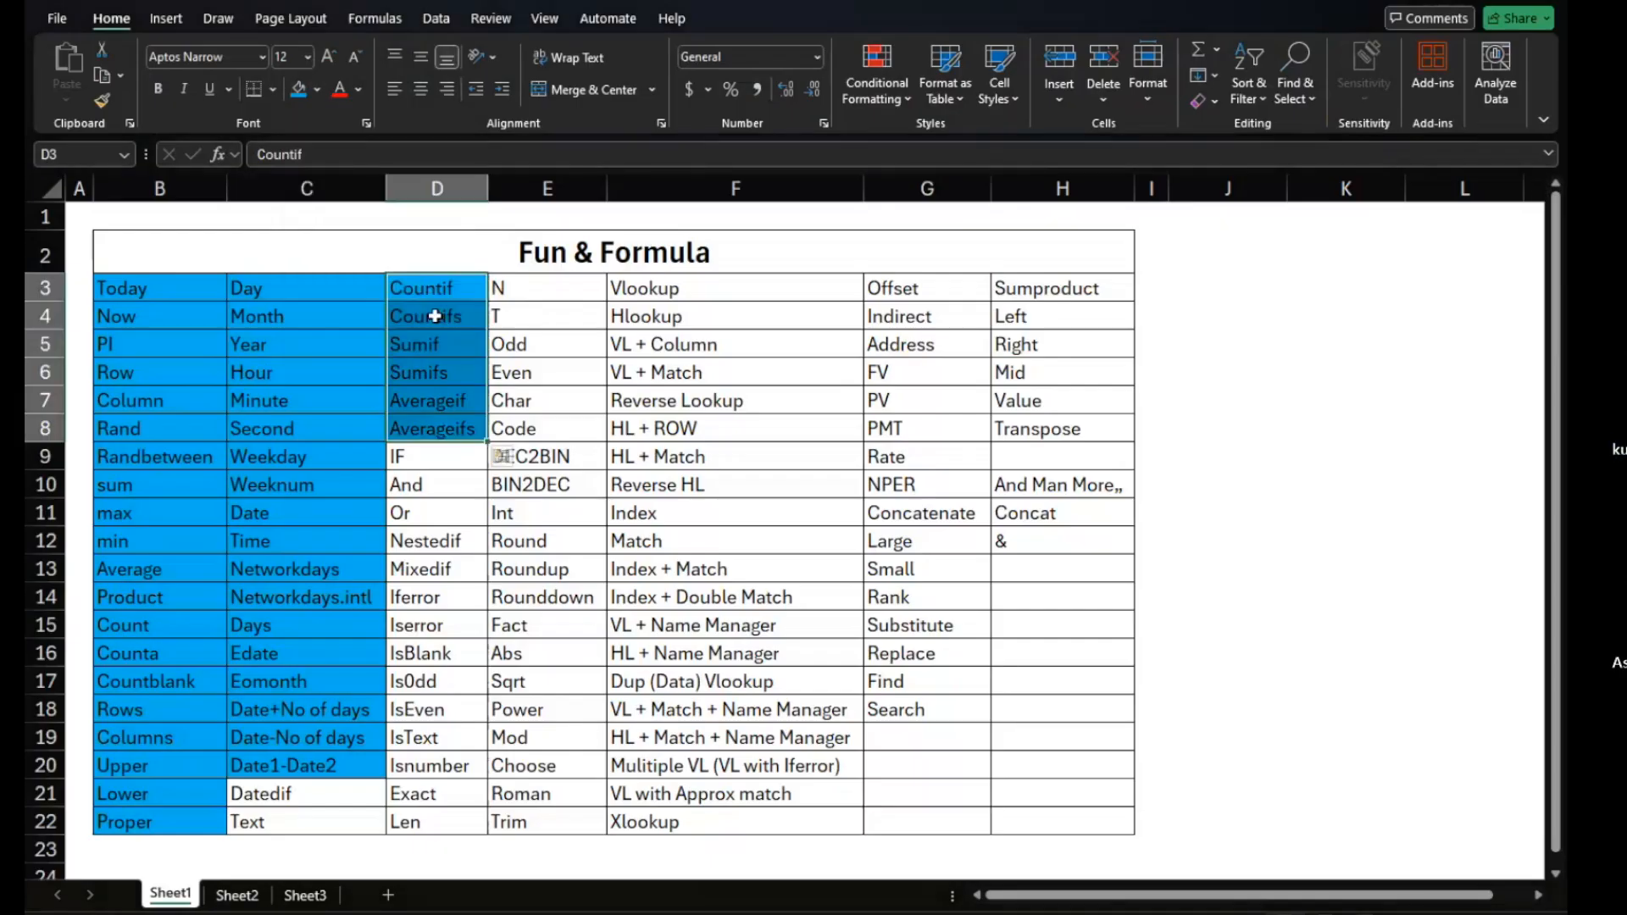
click(528, 399)
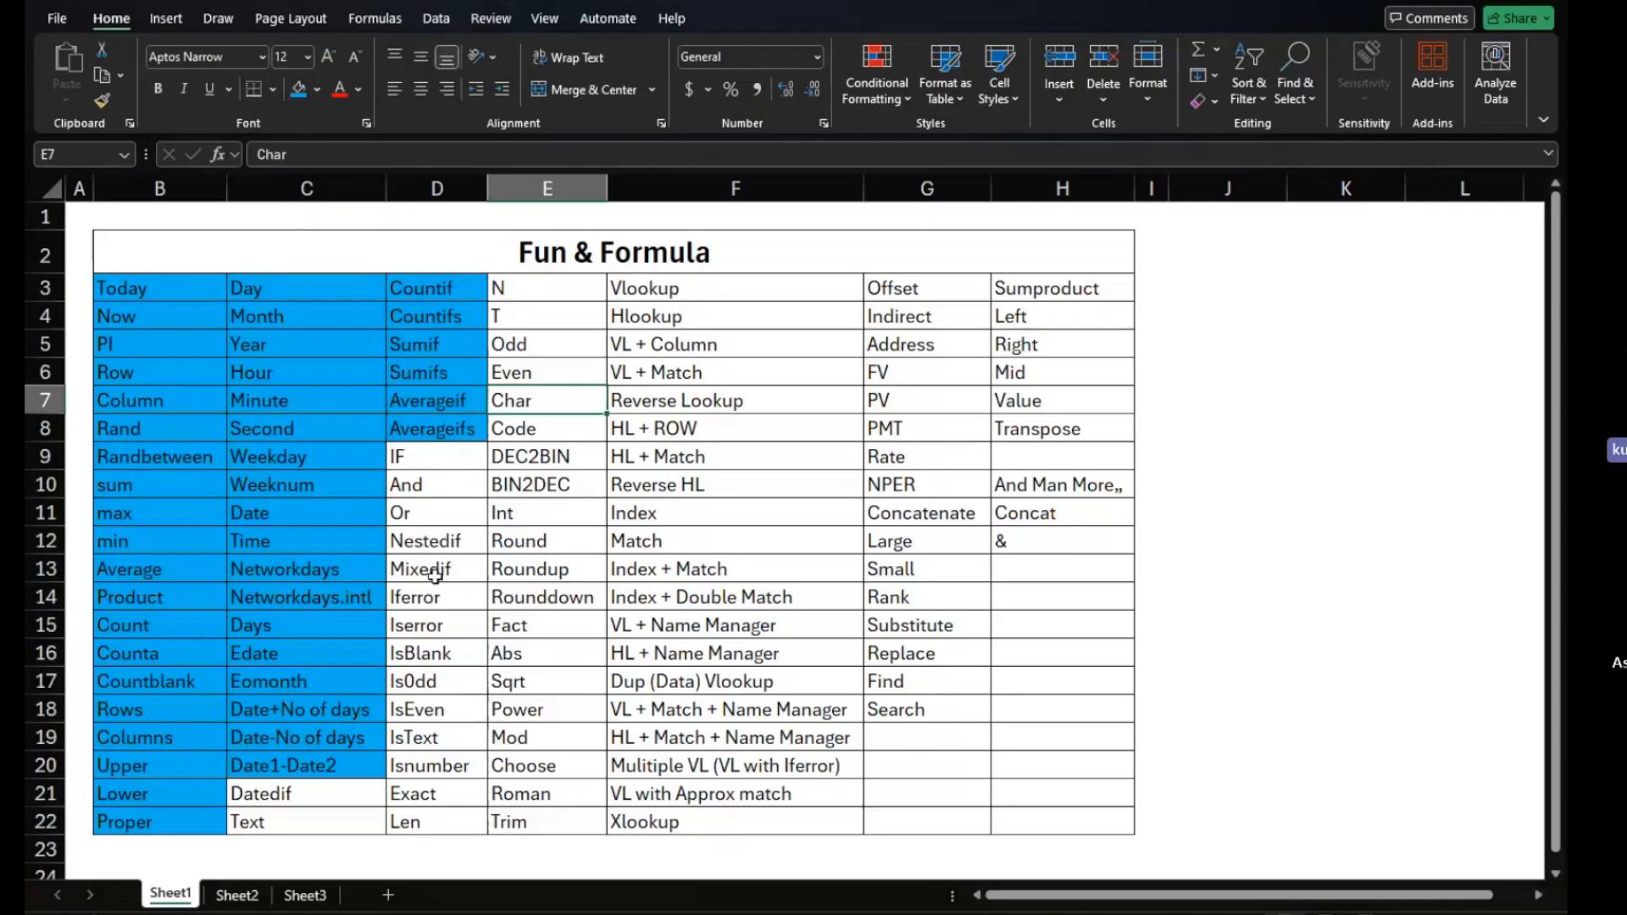
Add Subtotal to the function list in cell H14.
click(1015, 458)
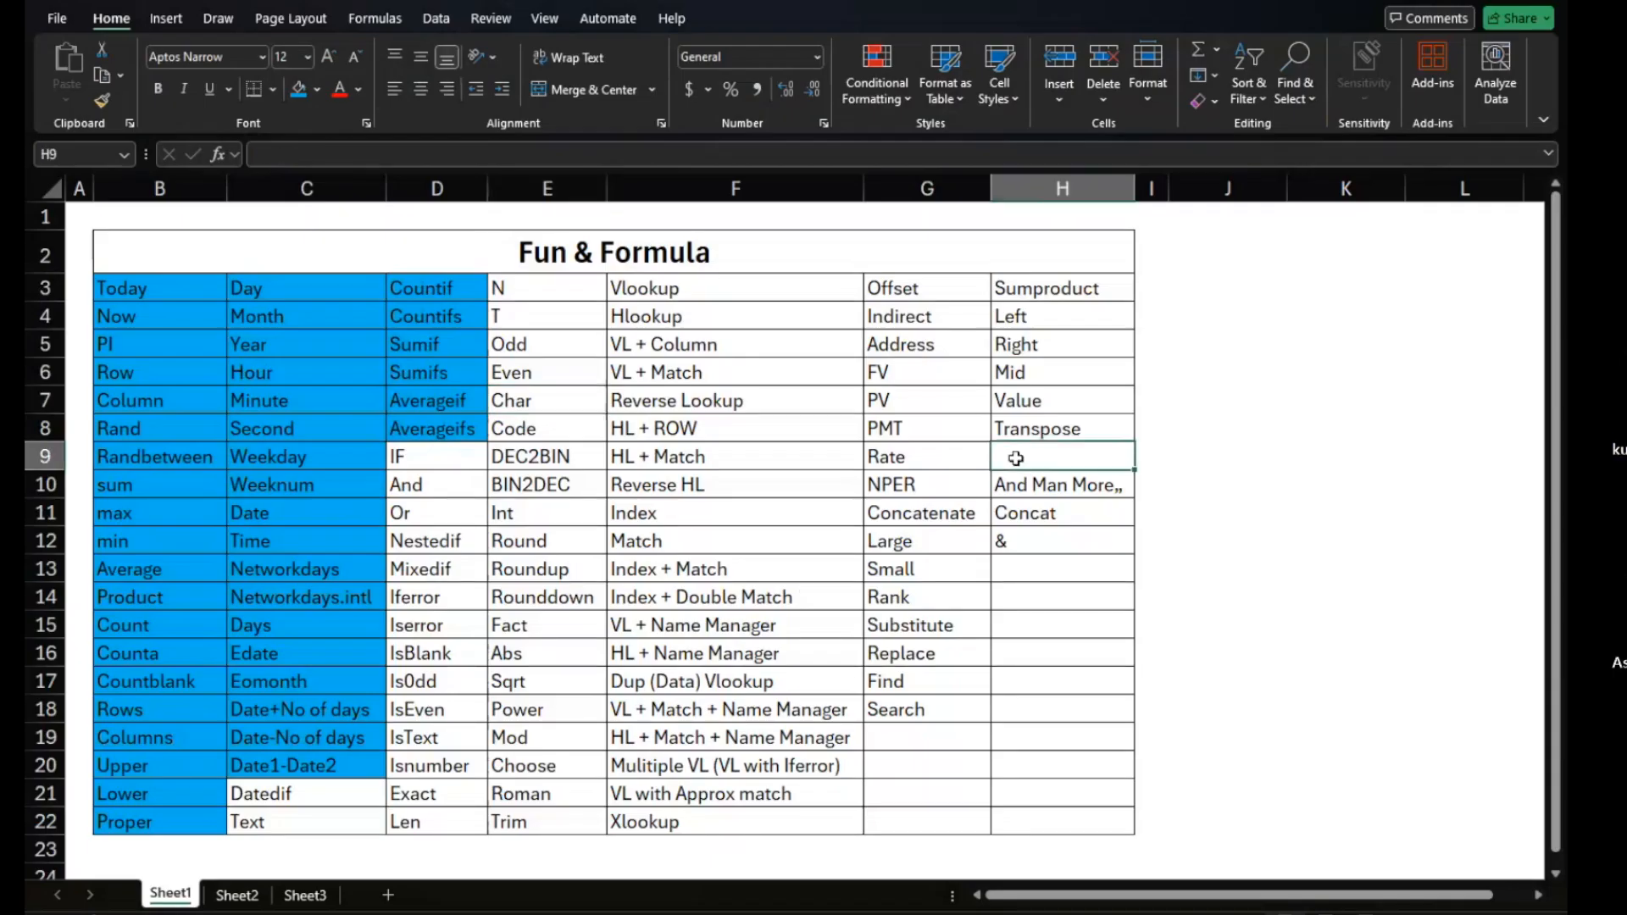
click(1028, 588)
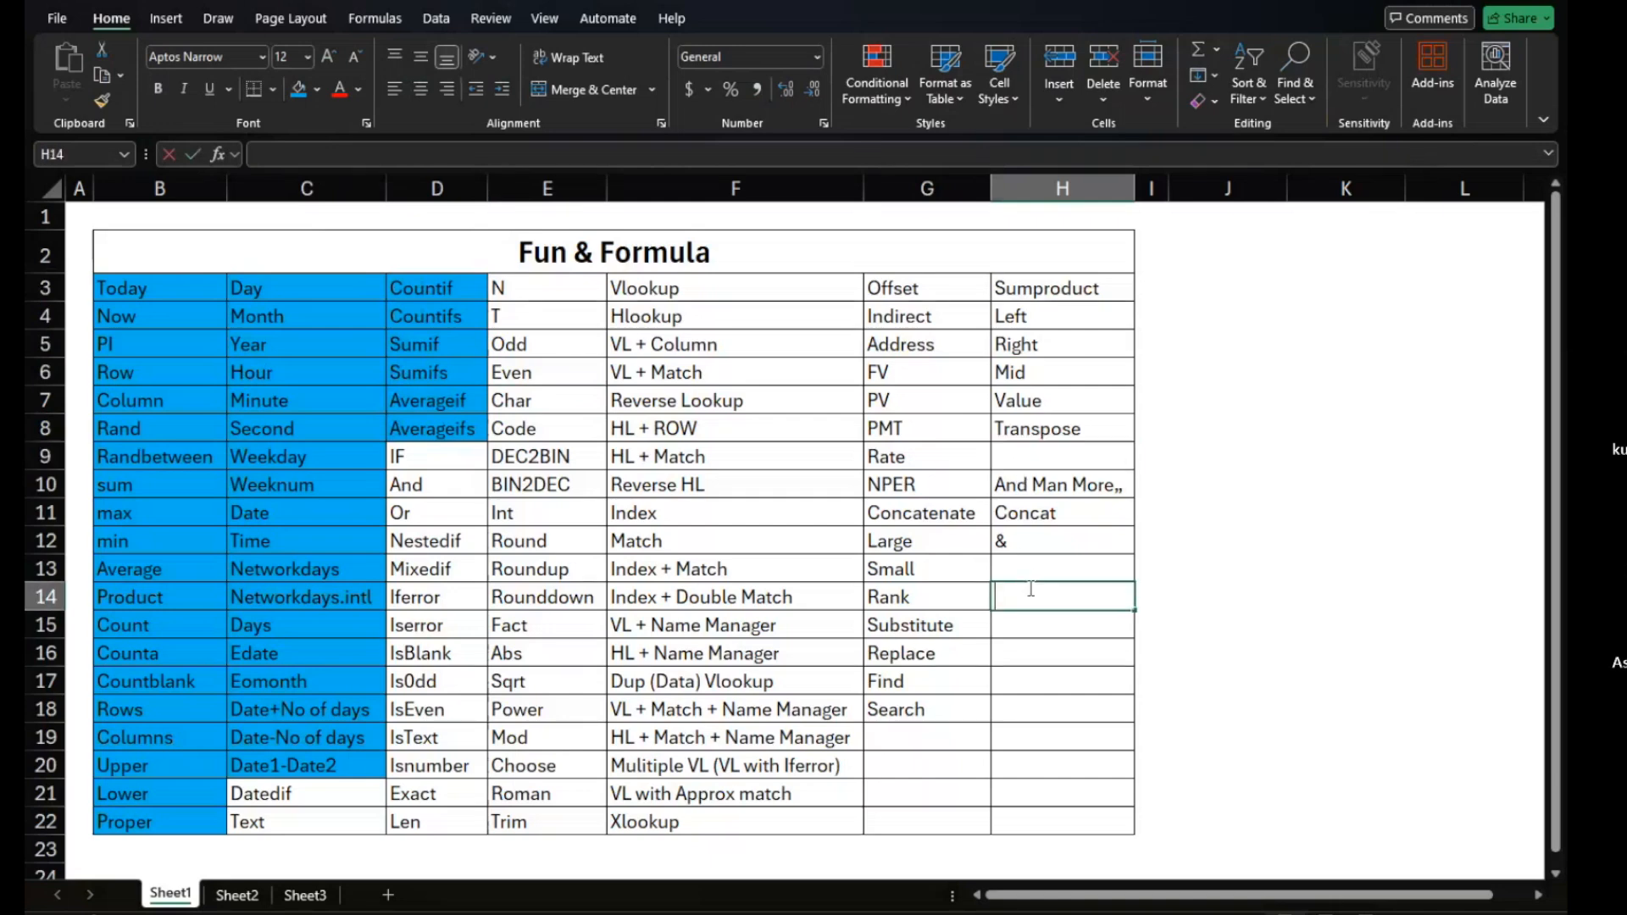
text(Subtotal)
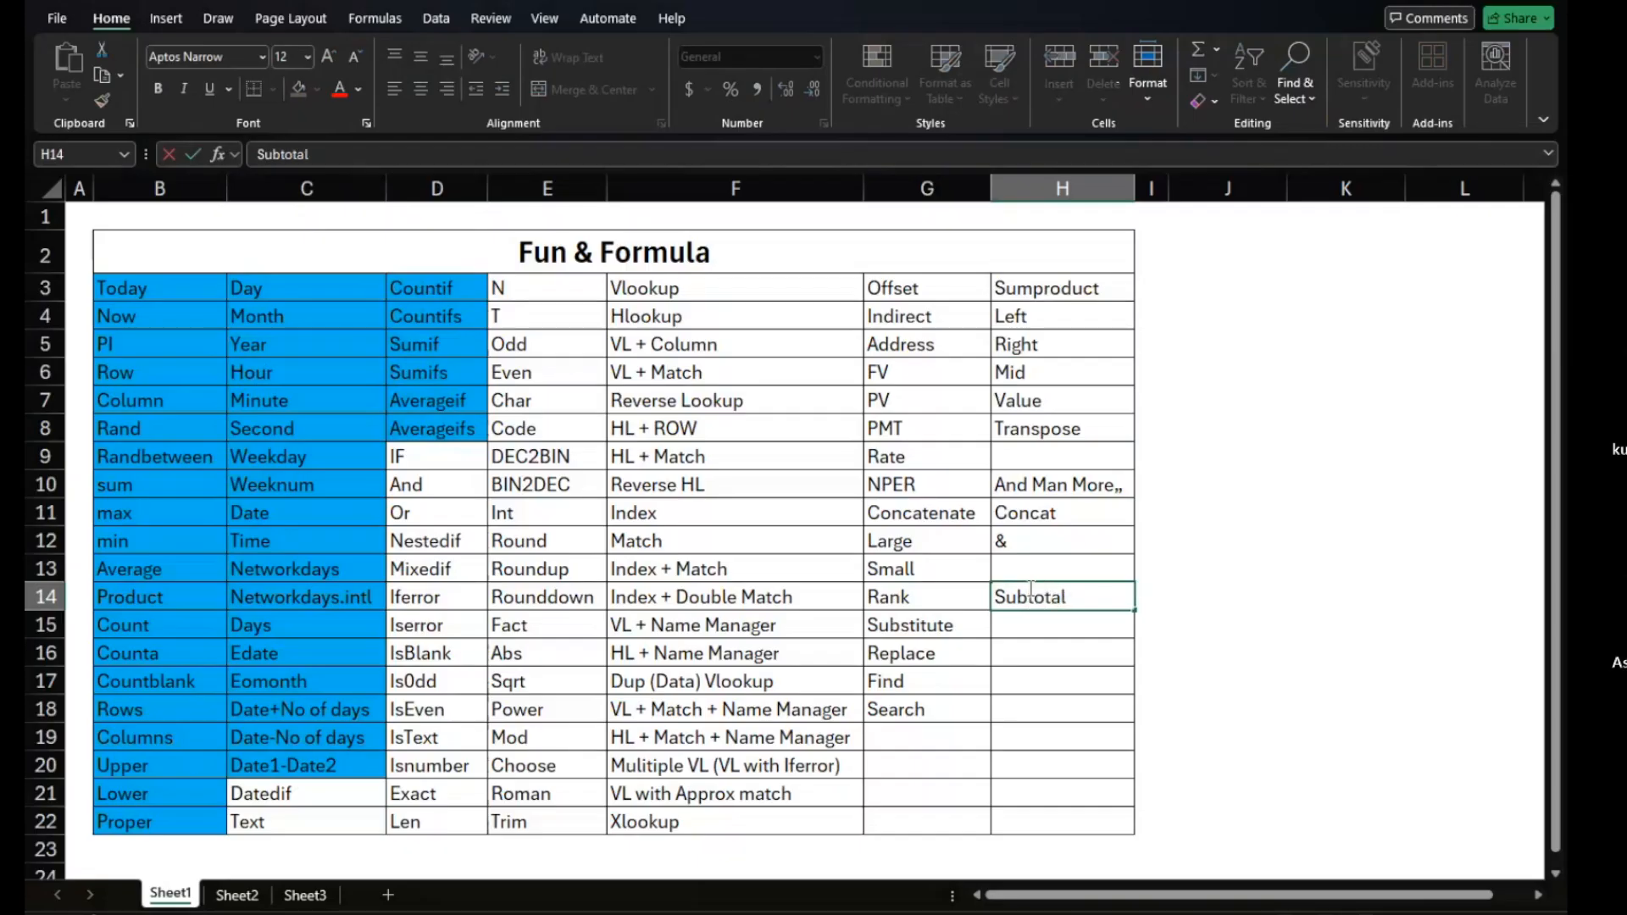
key(Return)
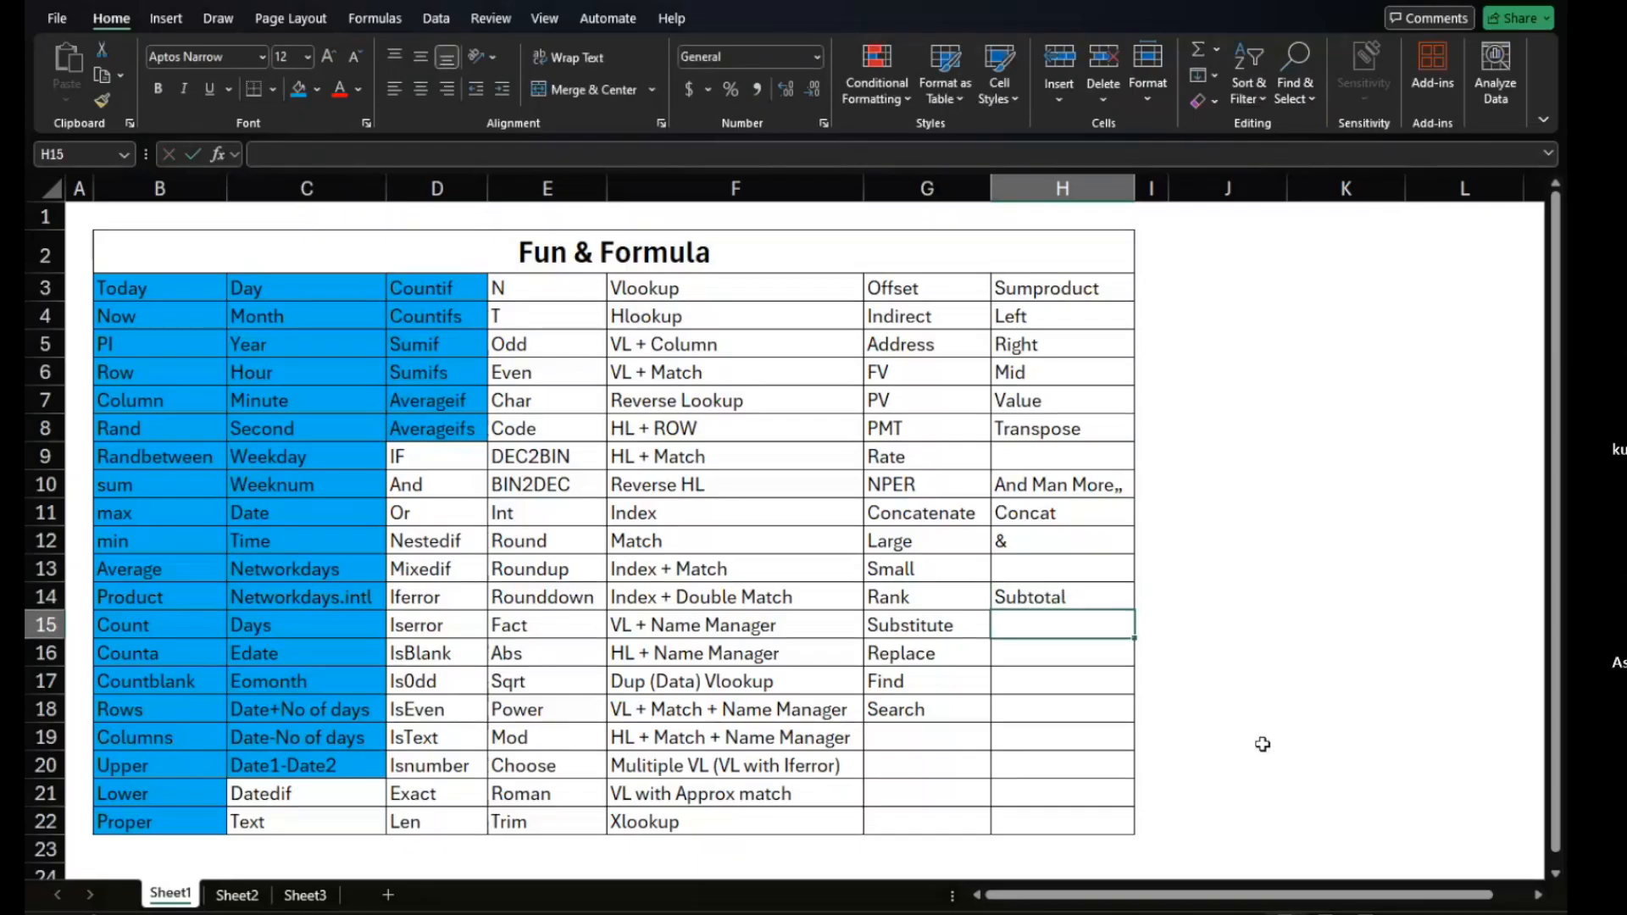
click(993, 597)
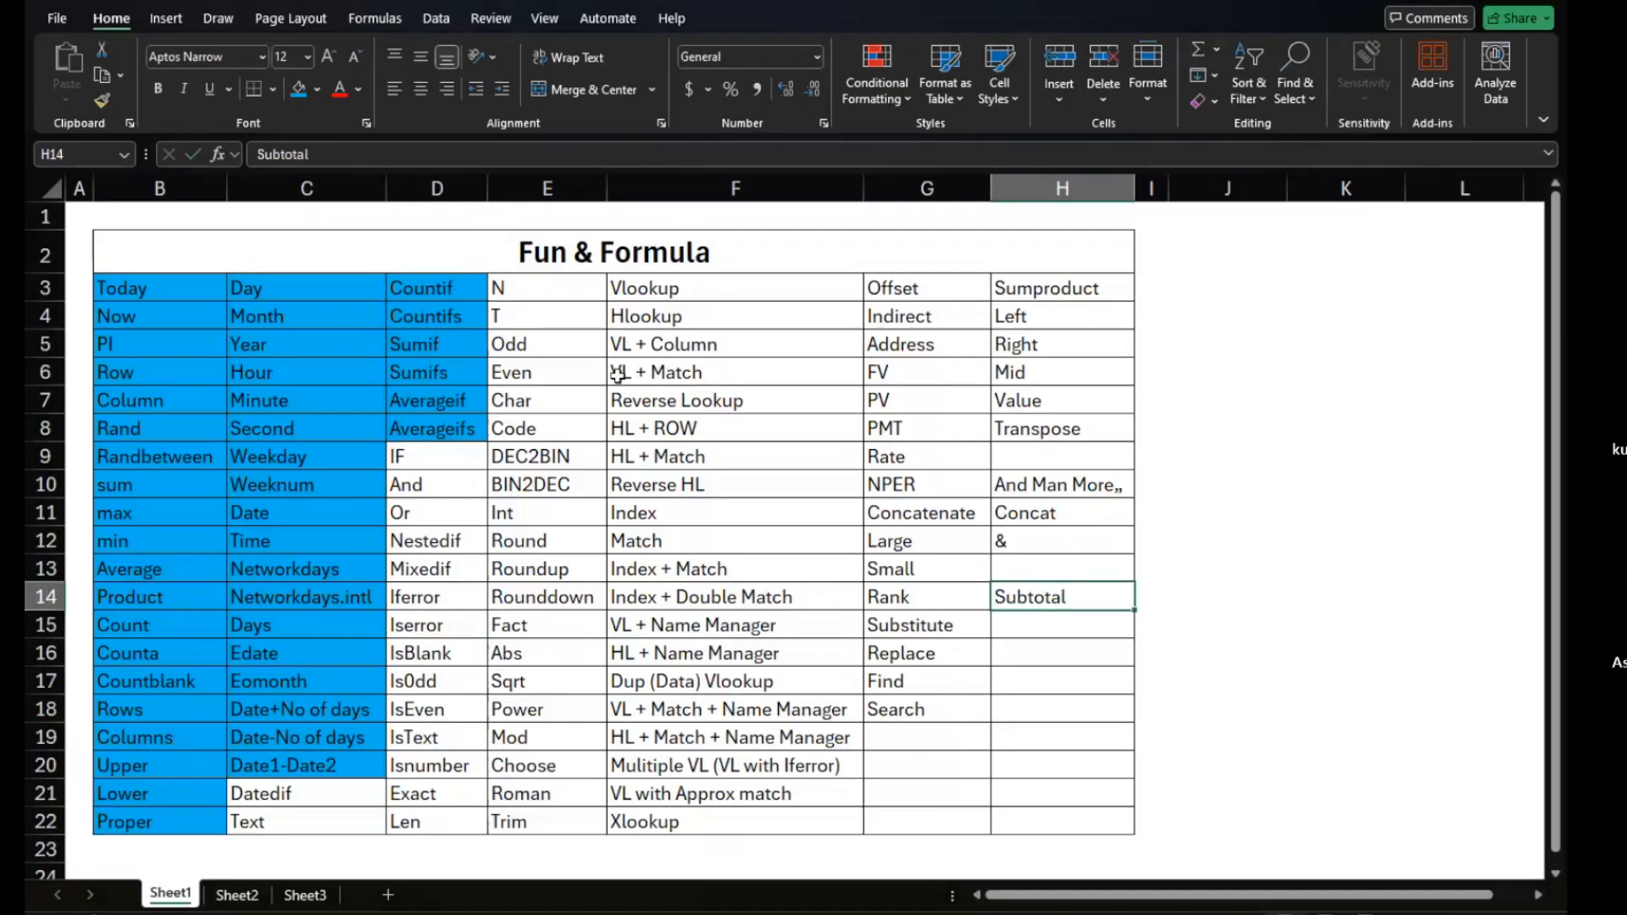
Fill the Subtotal cell H14 with the same blue used for the completed functions.
click(295, 86)
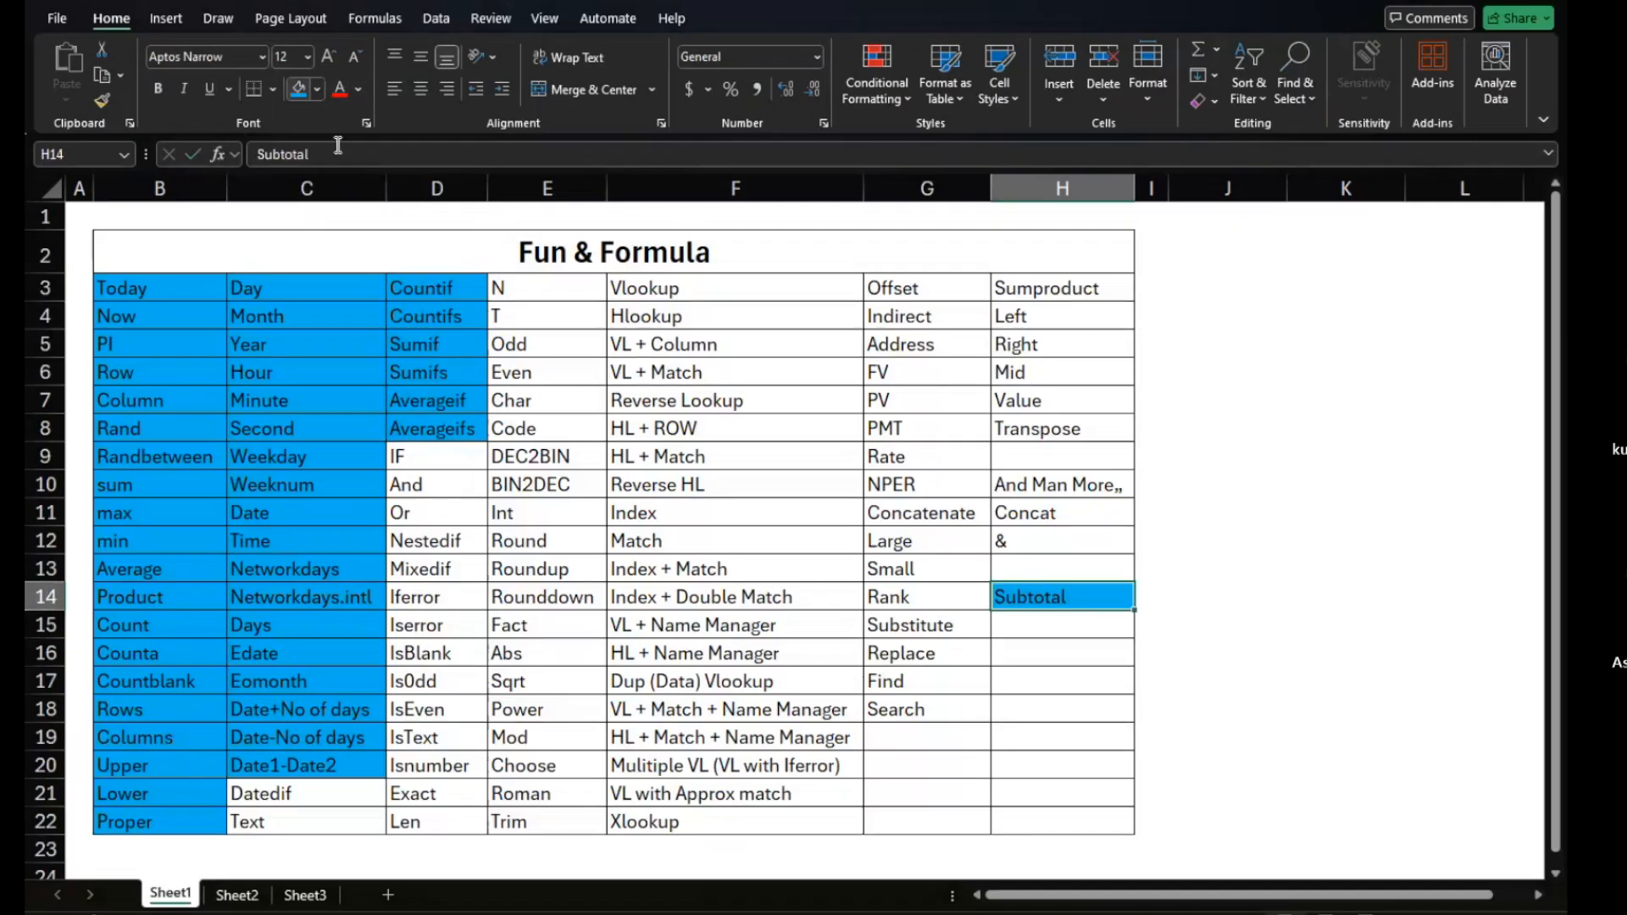
click(631, 650)
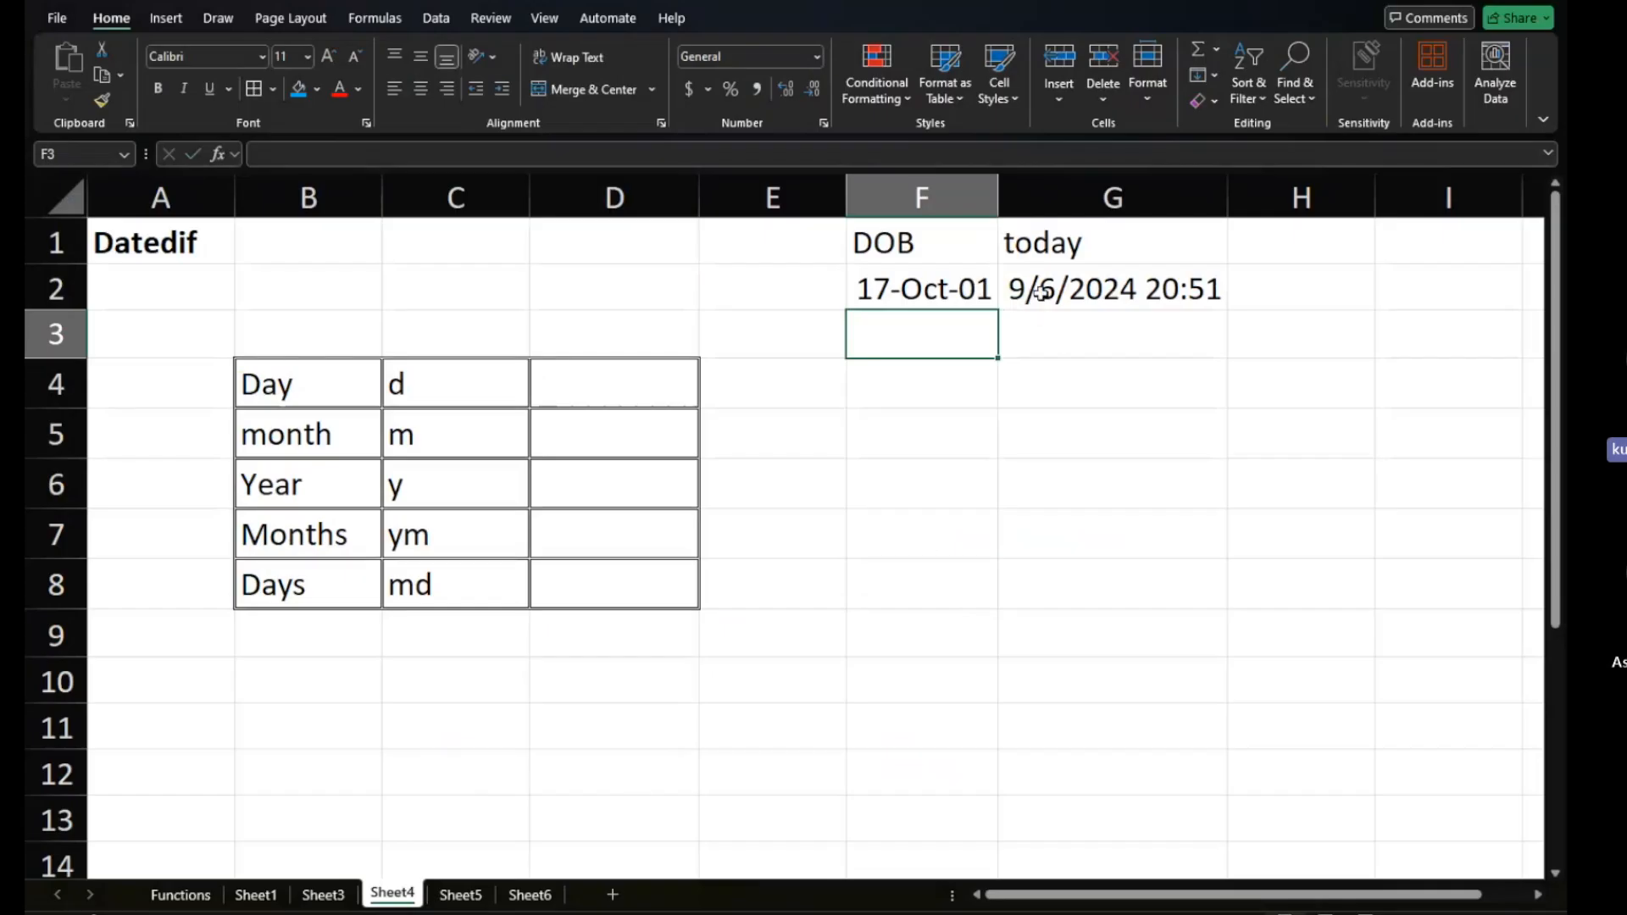
Add the heading year in H1 of the DATEDIF worksheet, beside the today column.
click(1286, 249)
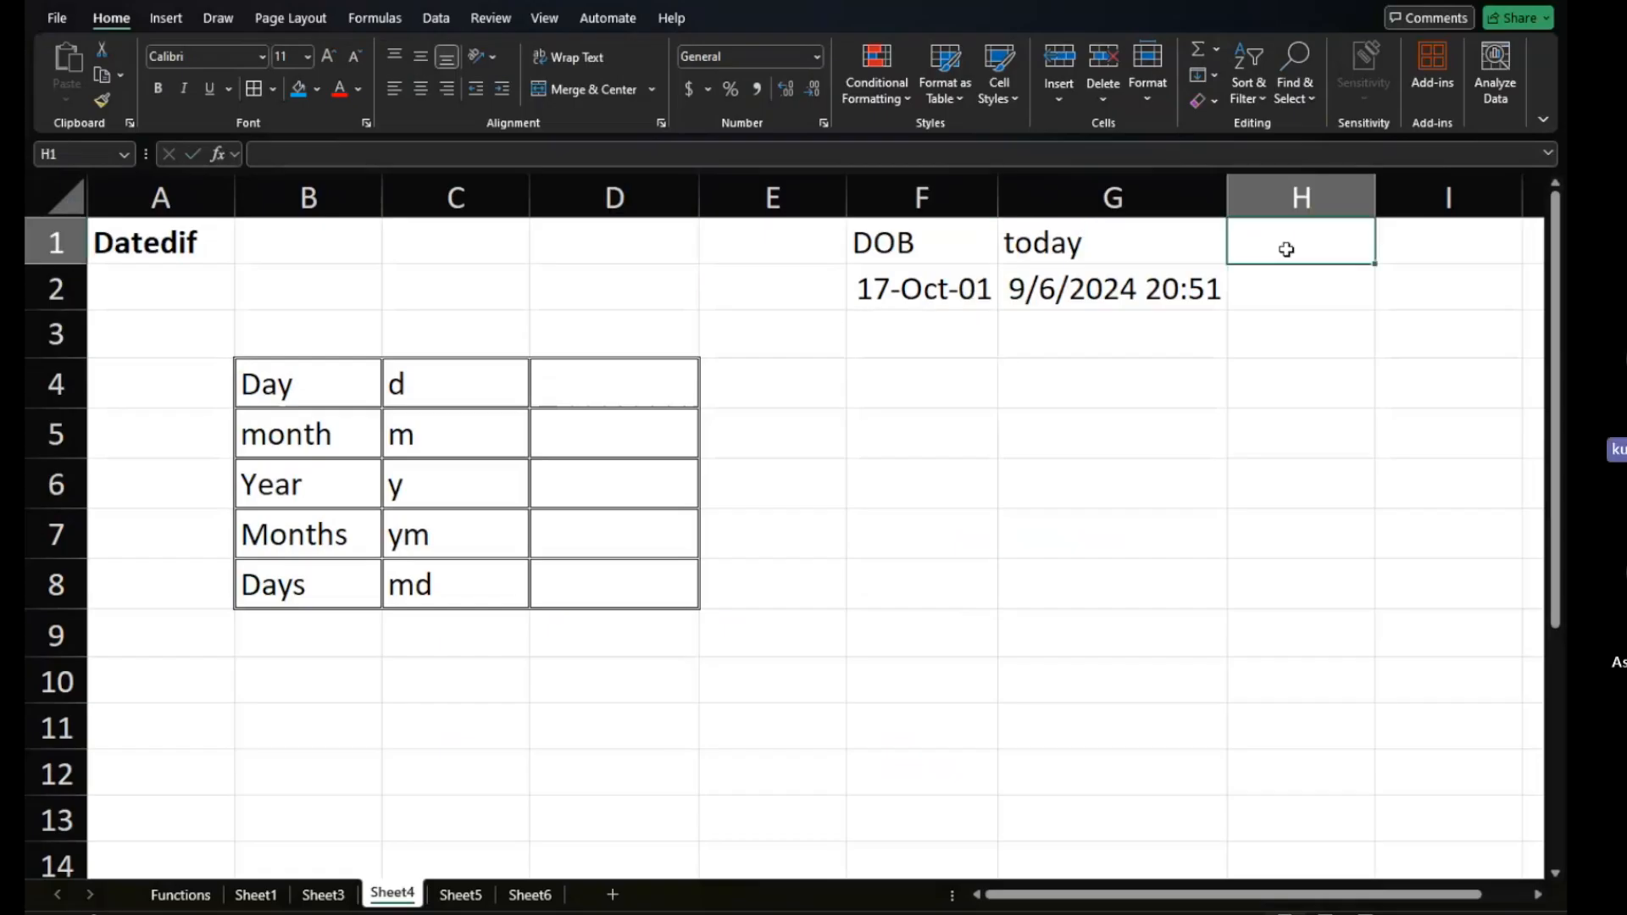
text(year)
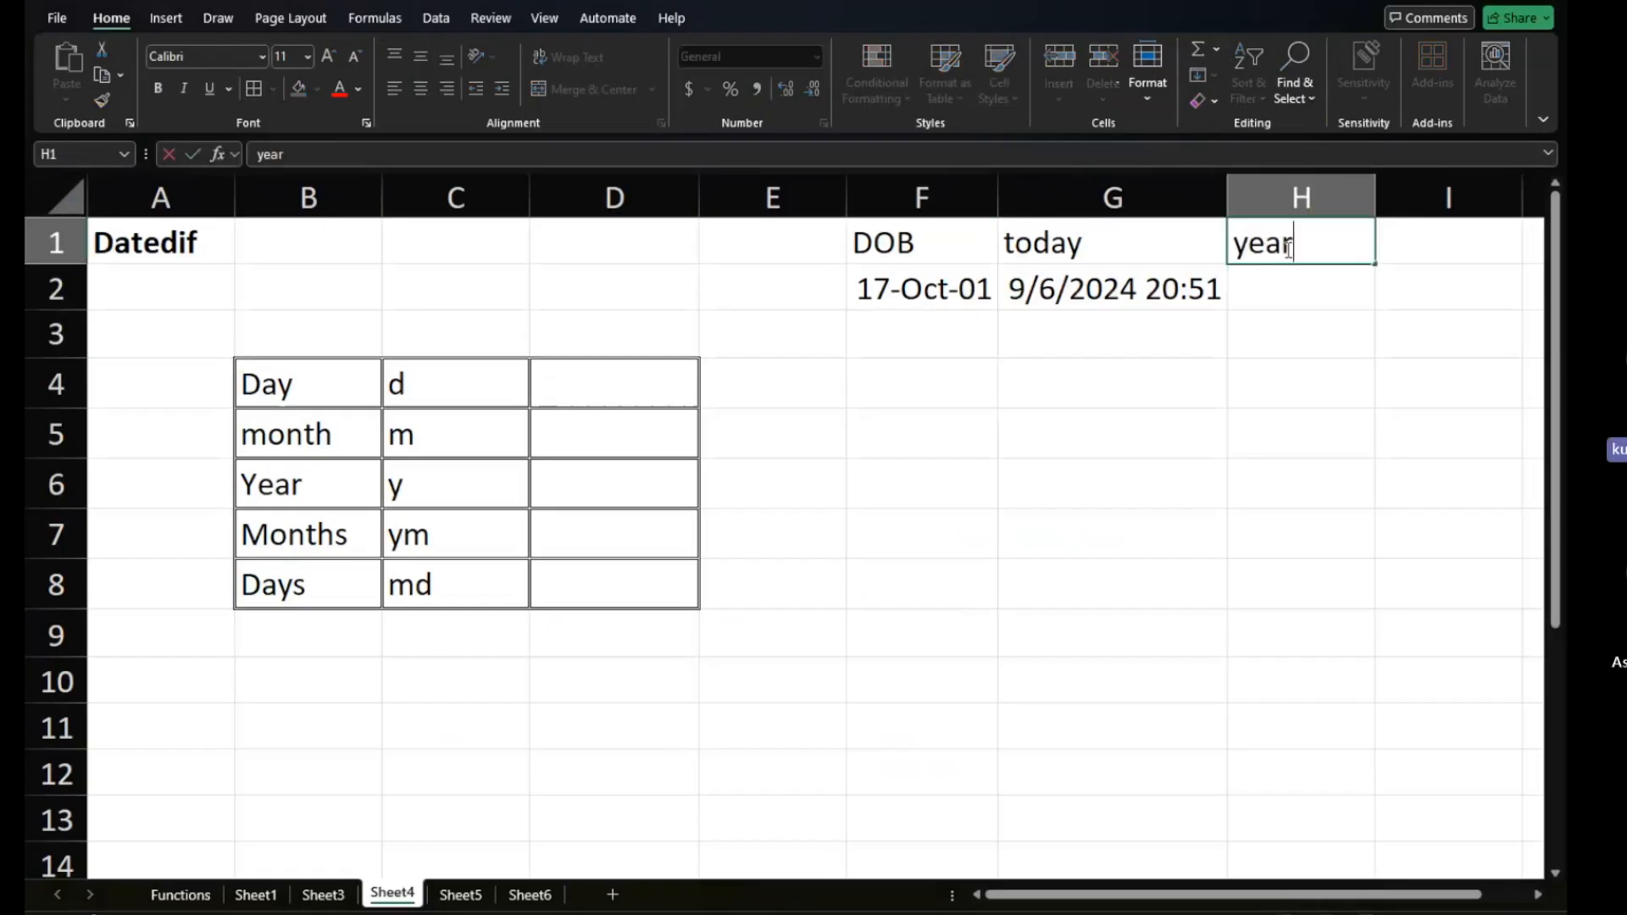
key(Return)
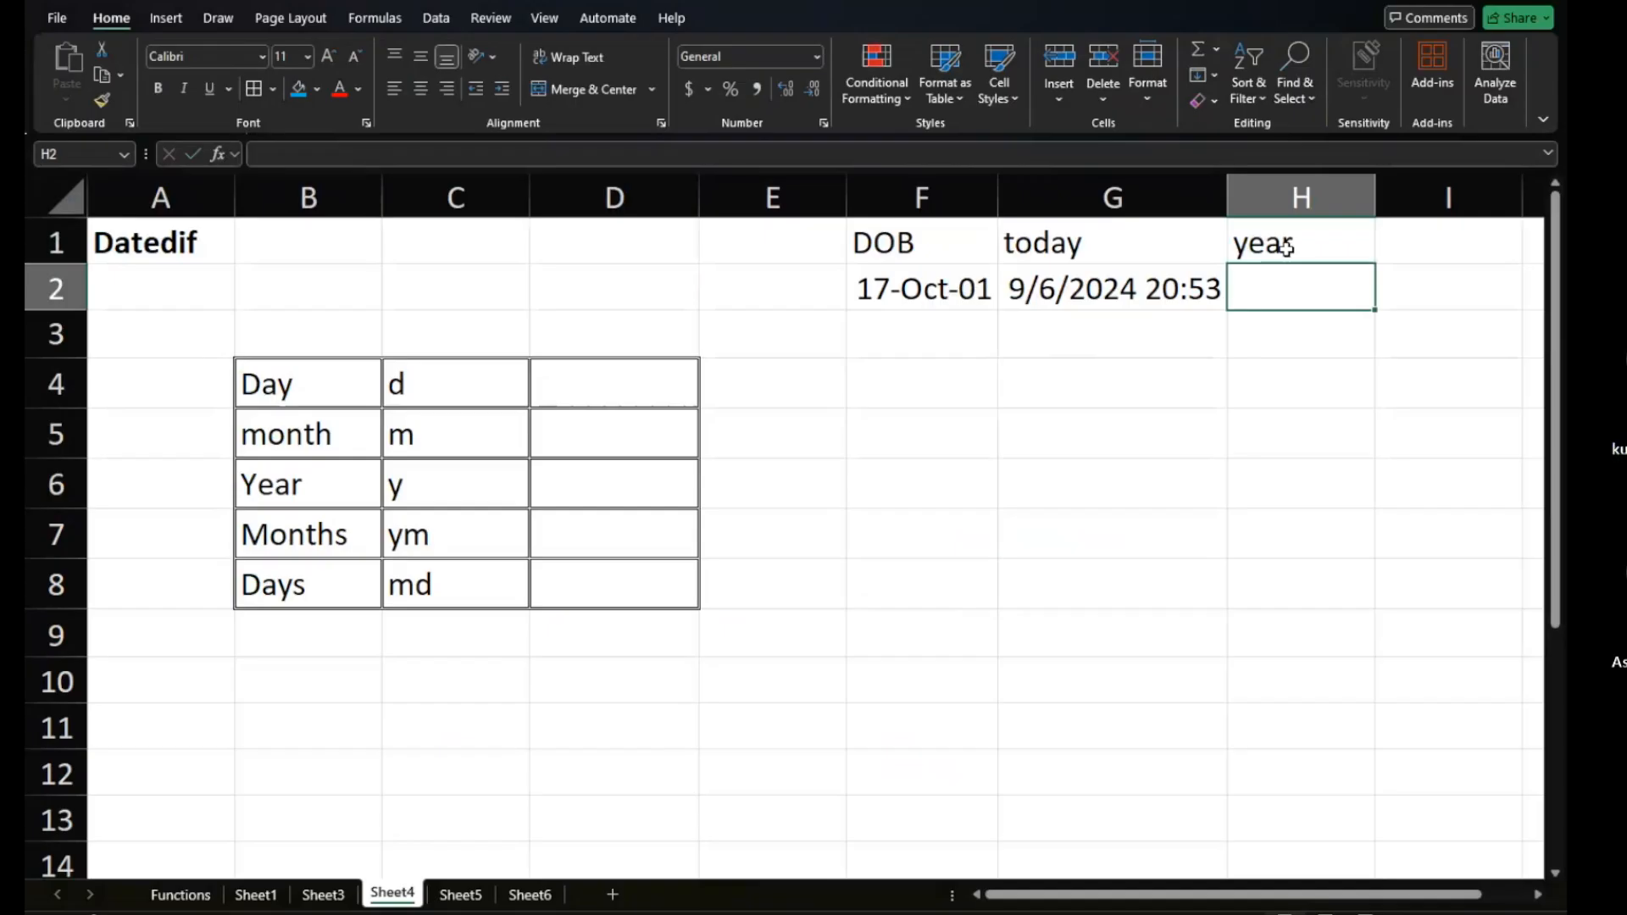
click(1286, 248)
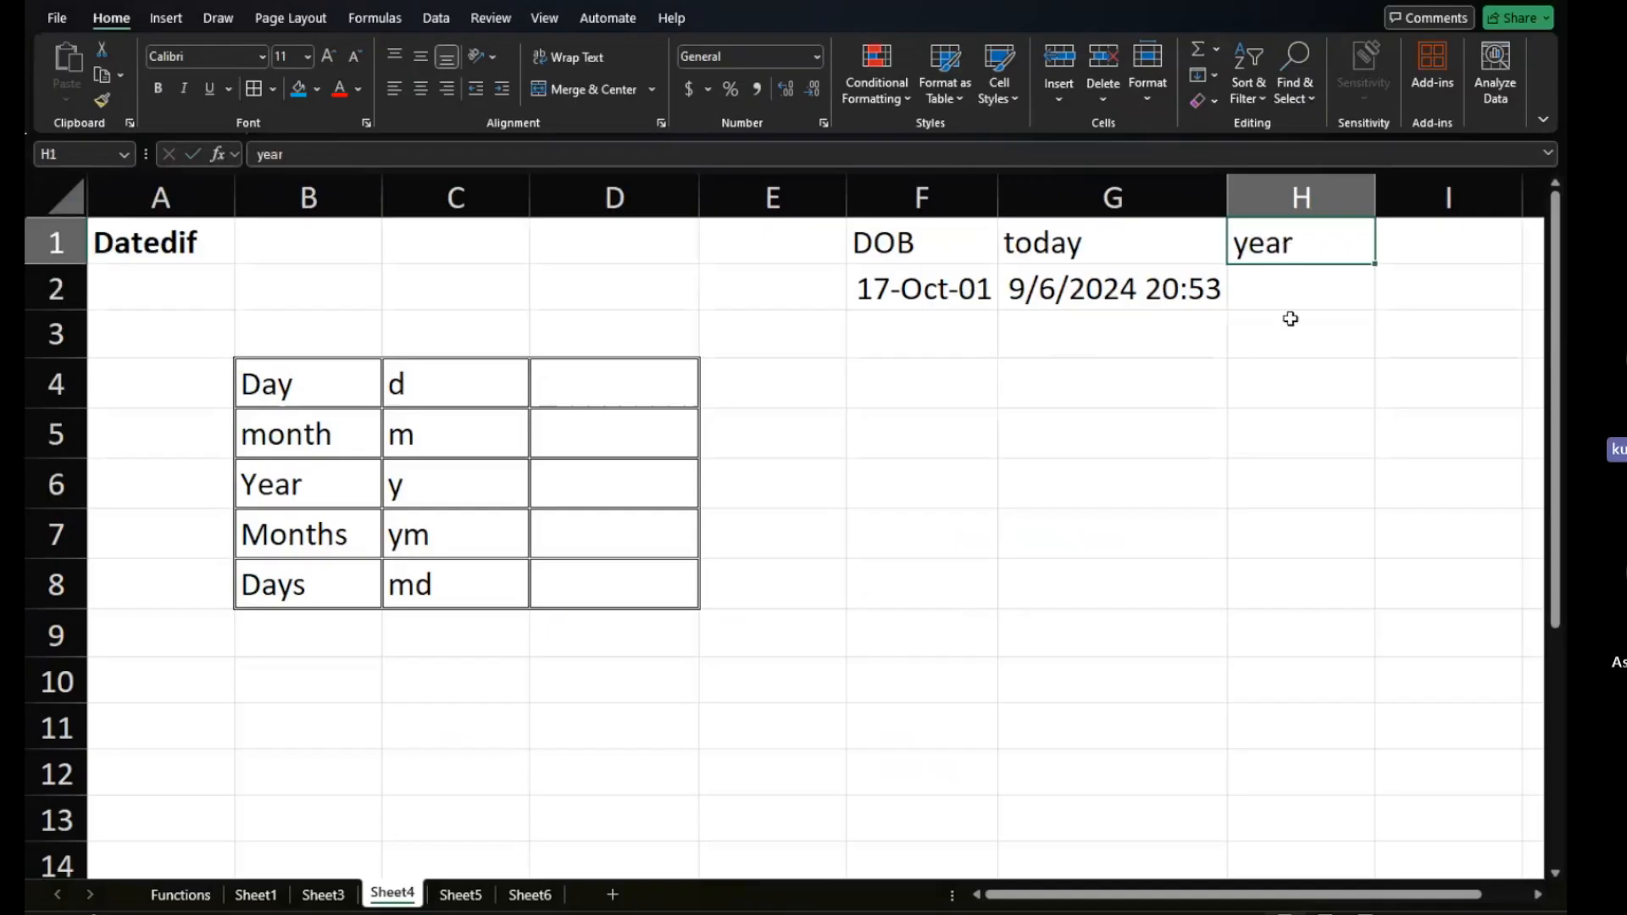
Look for a date-difference function among the suggestions for =dat in H2, and clear the text back to the equals sign.
click(1292, 287)
double_click(1292, 287)
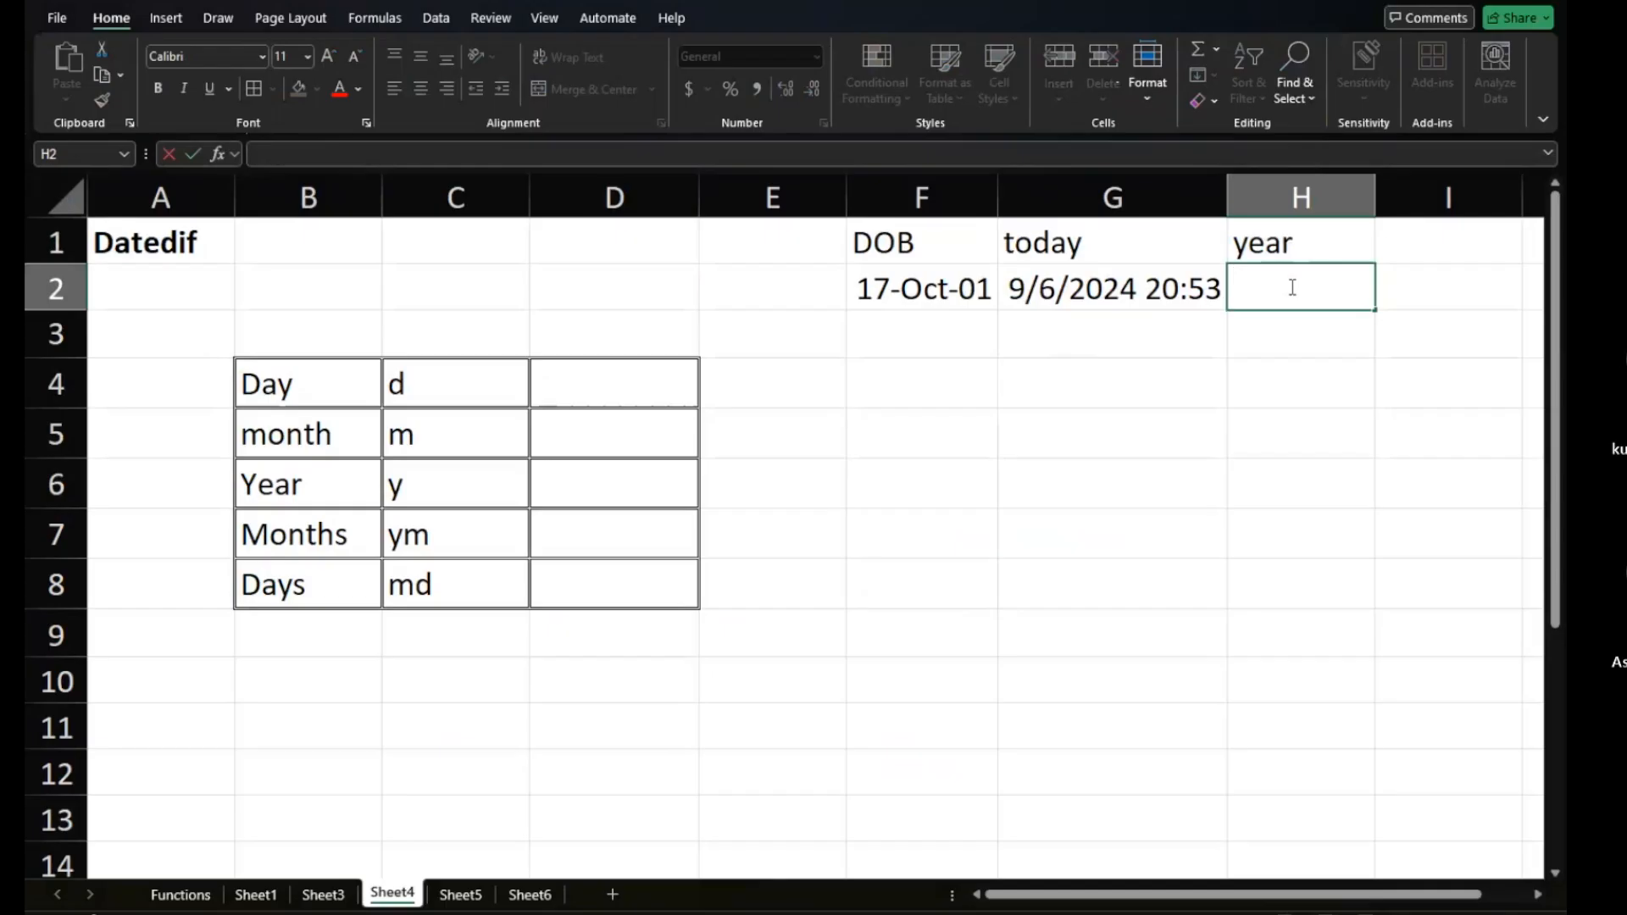
text(=da)
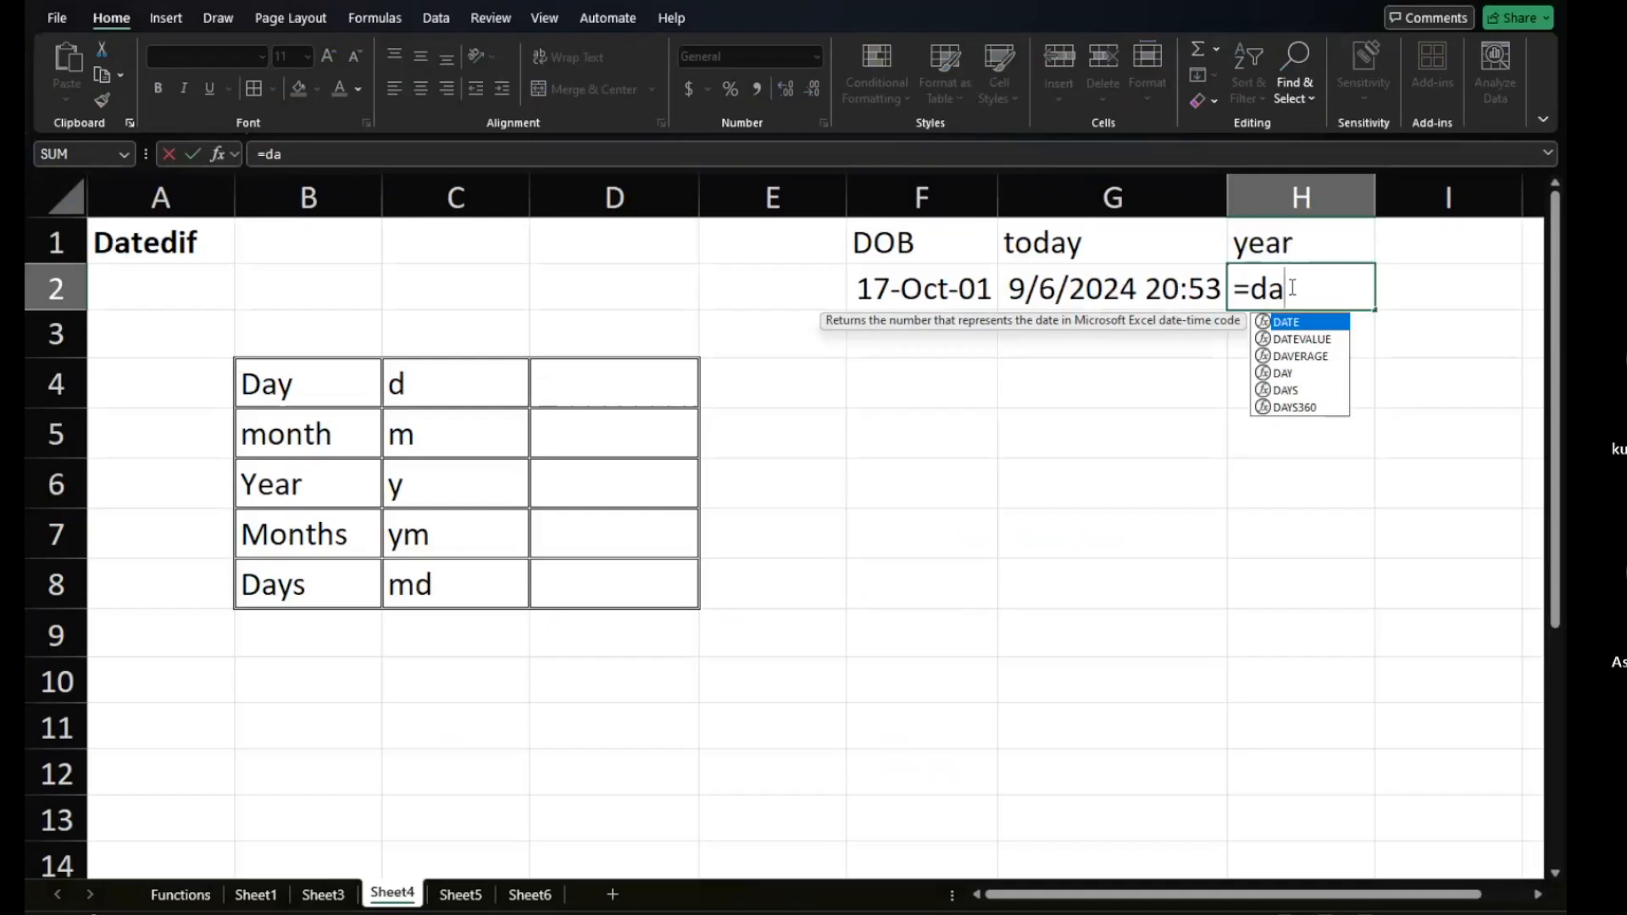
text(t)
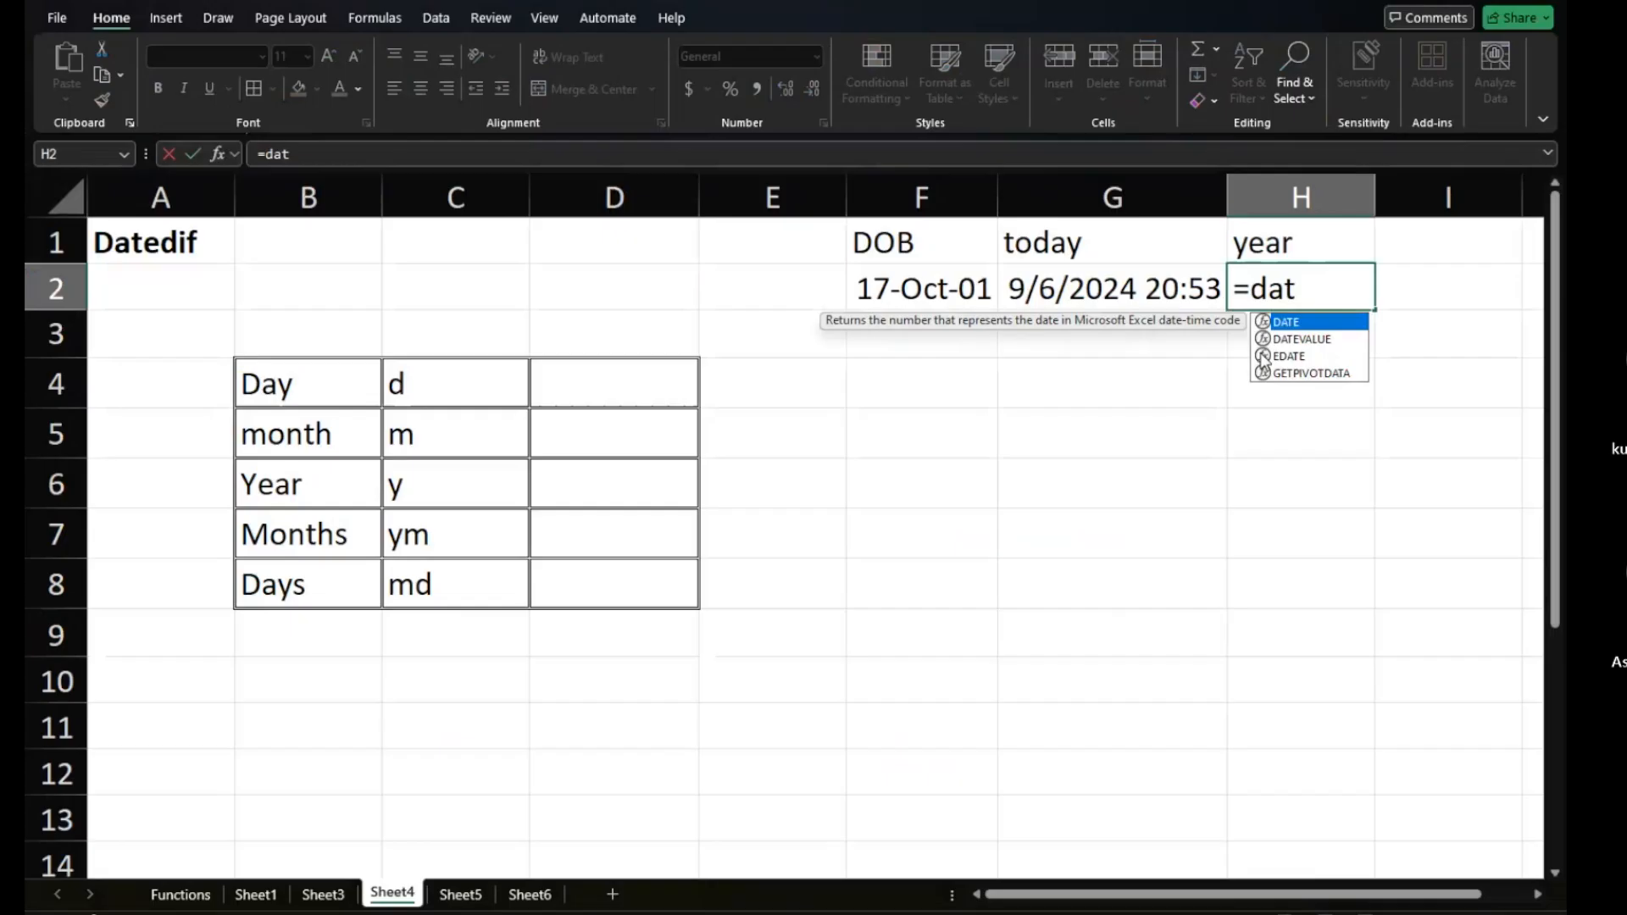
key(Down)
key(Down)
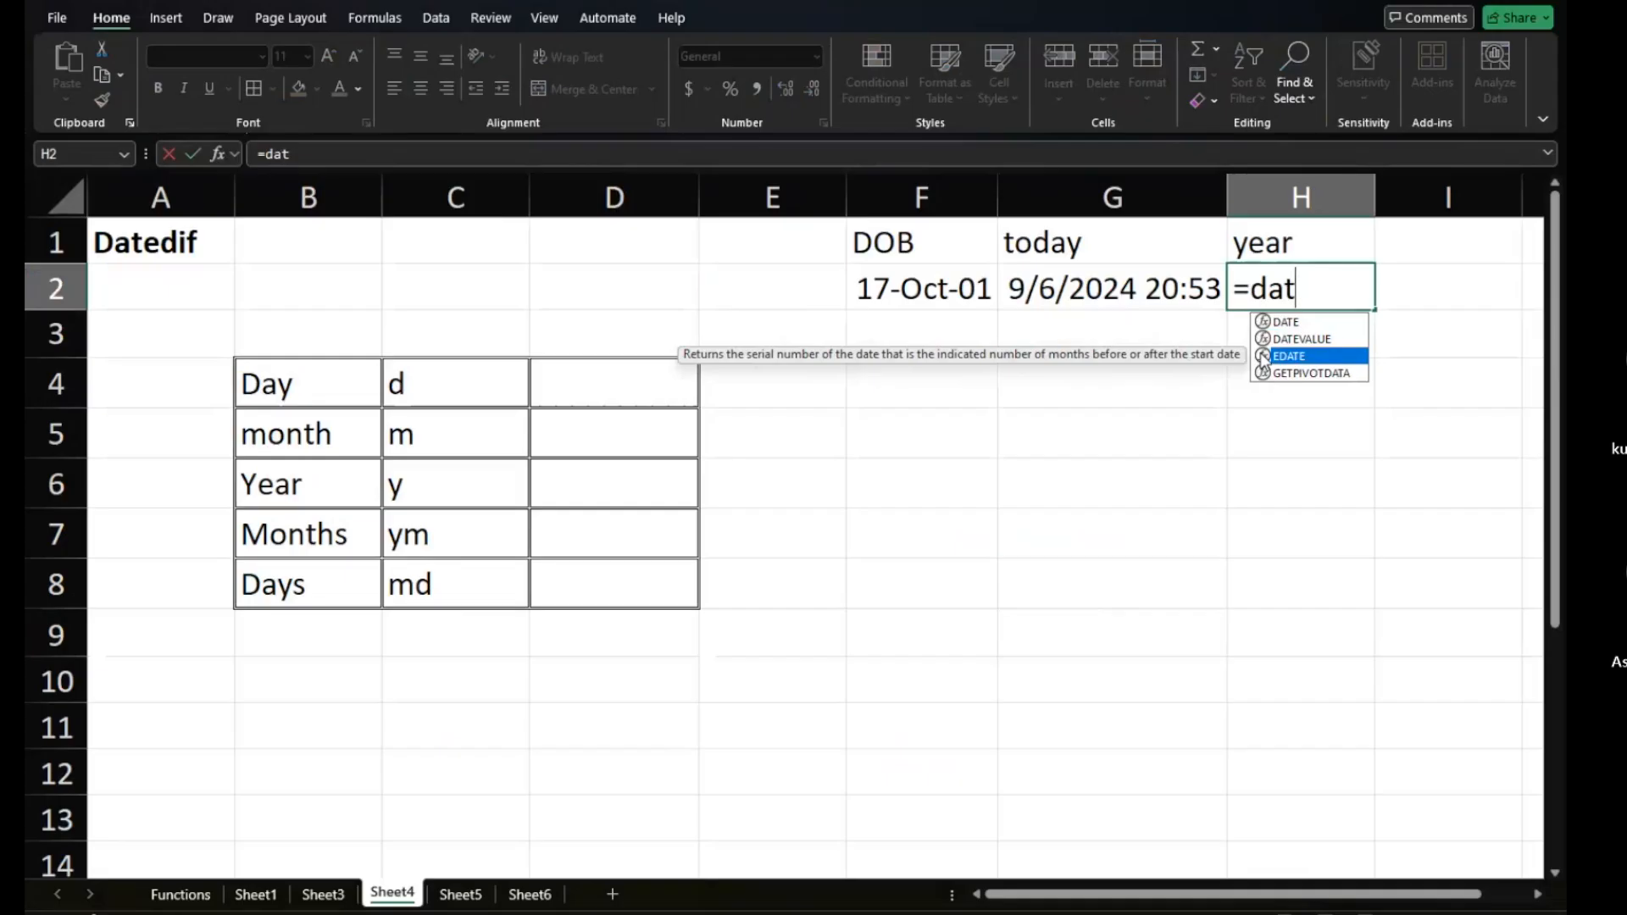
key(BackSpace)
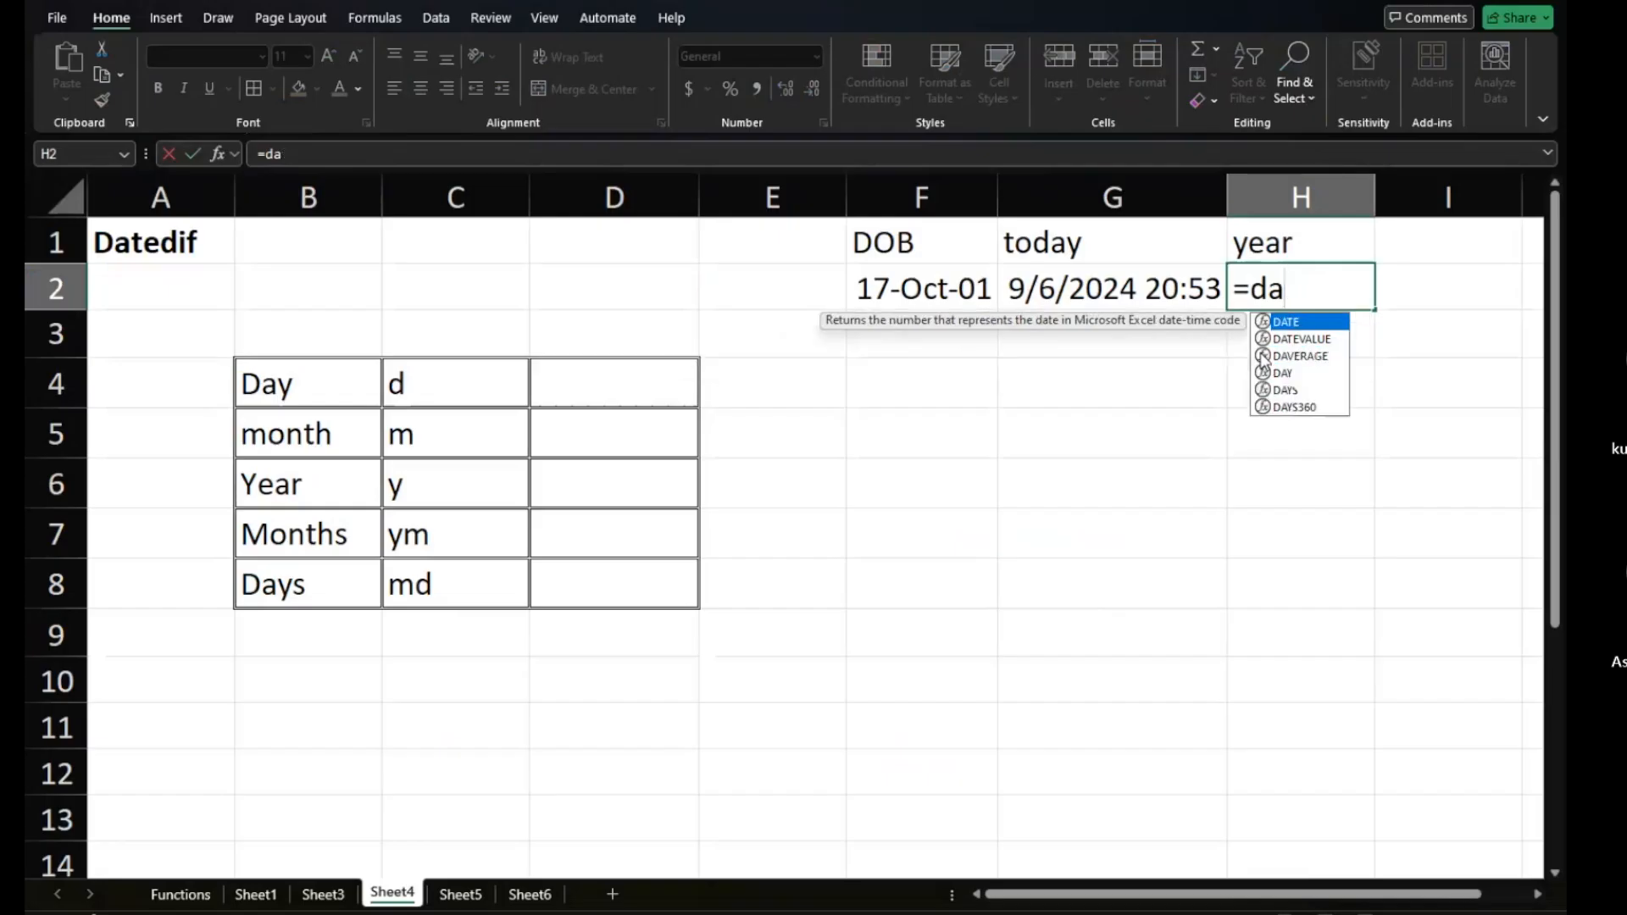
key(BackSpace)
key(BackSpace)
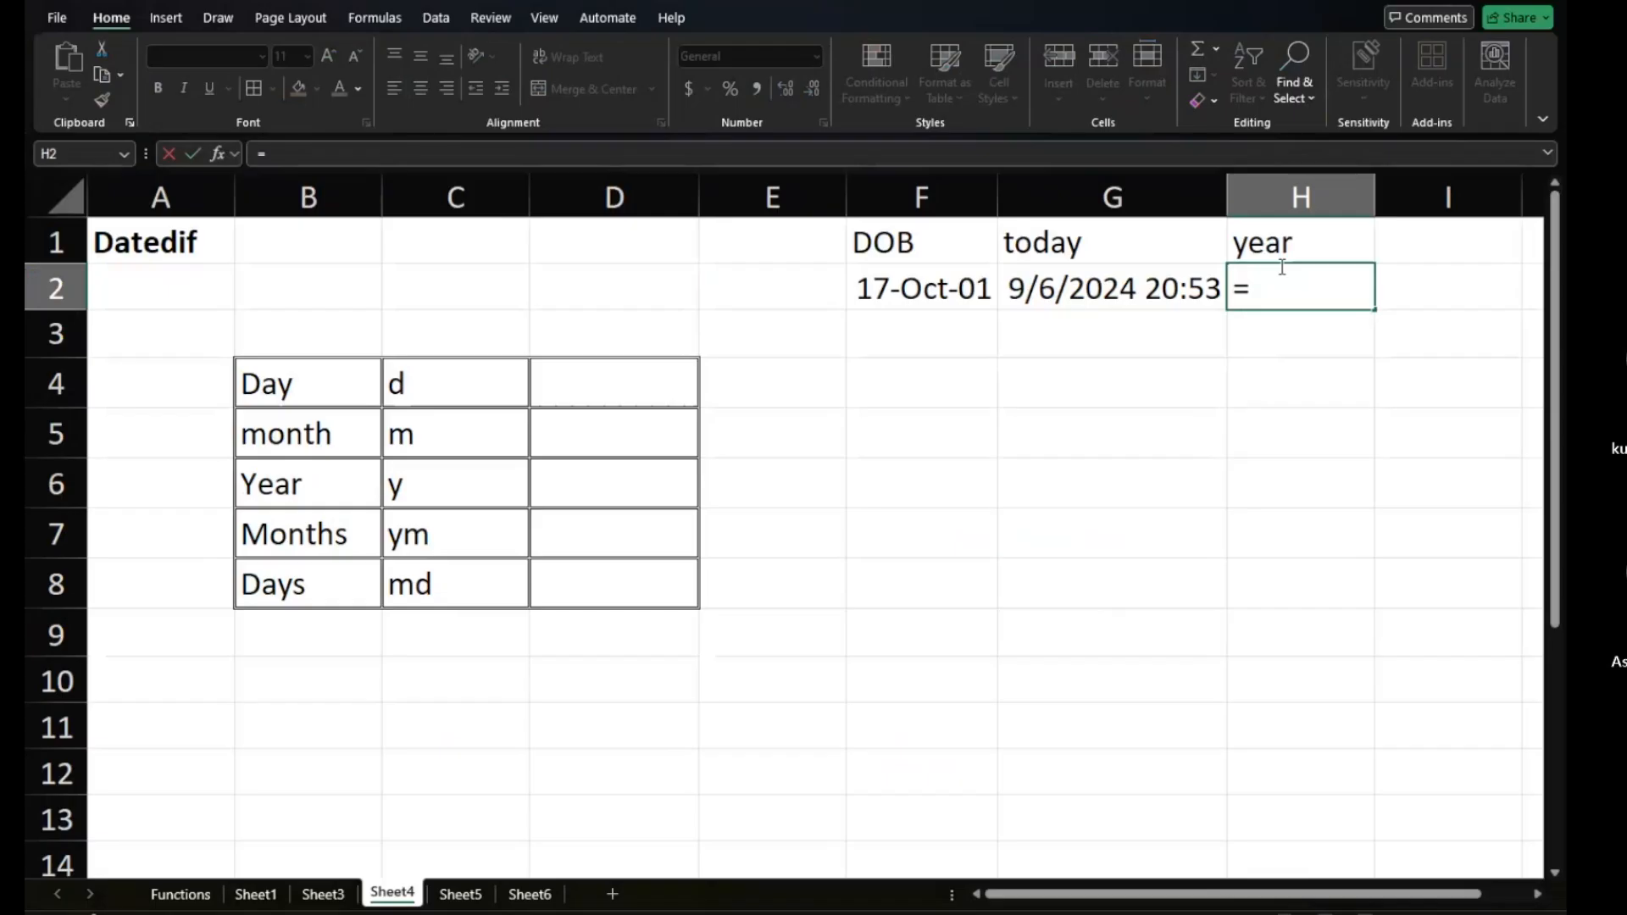
Try the DATE function in H2, dismiss the formula error and remove the opening parenthesis.
text(diff)
key(BackSpace)
key(BackSpace)
key(BackSpace)
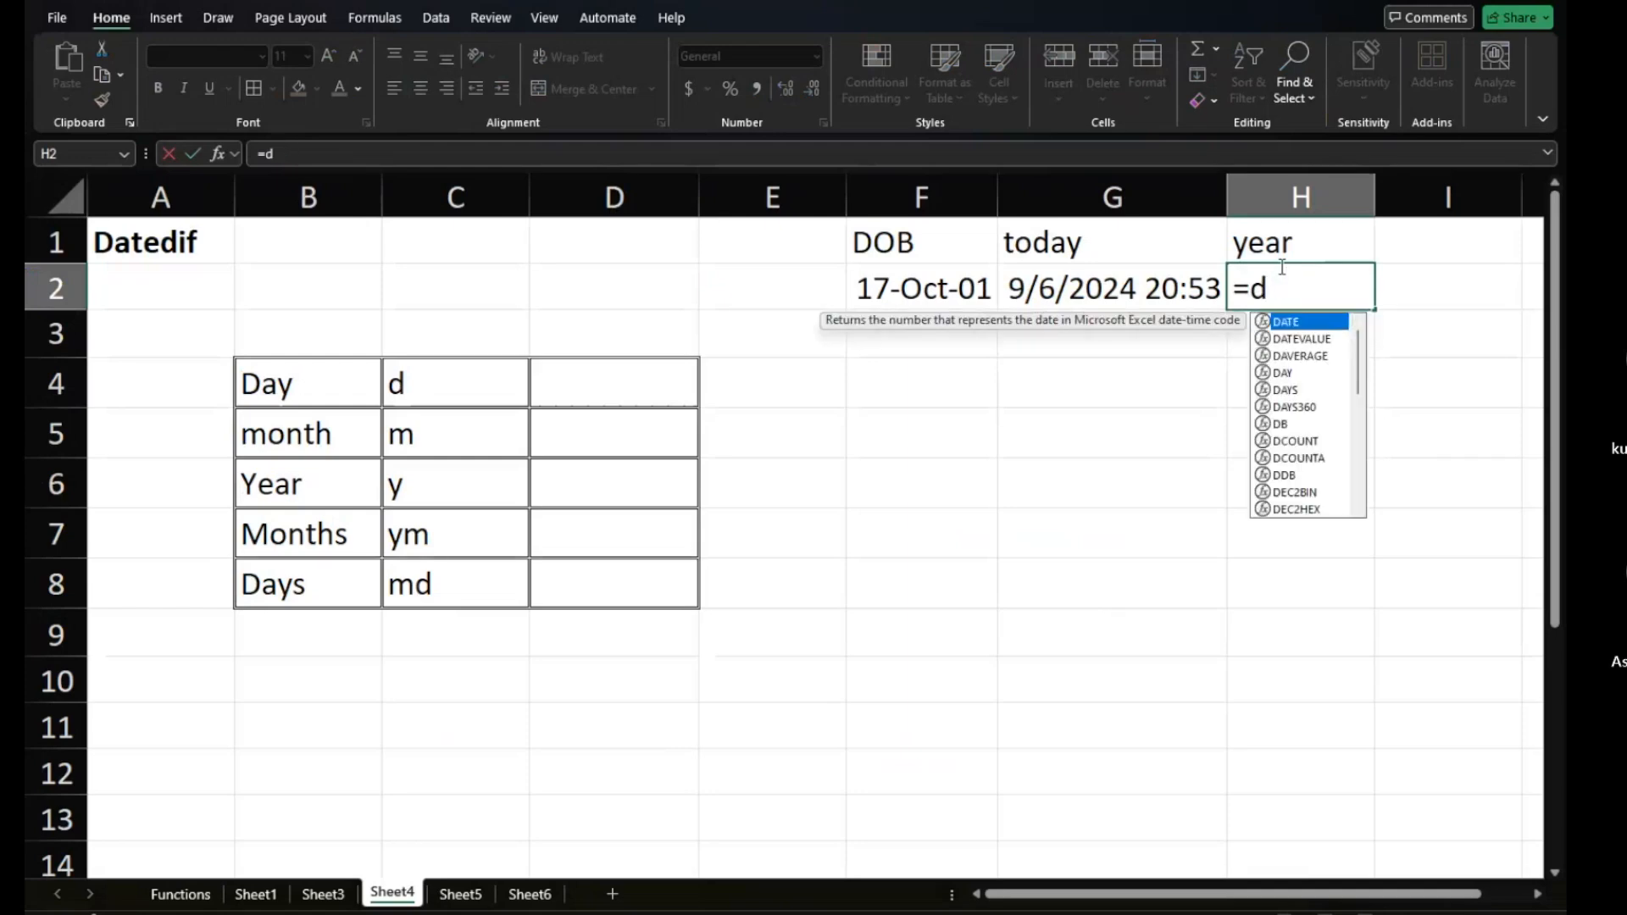
key(Tab)
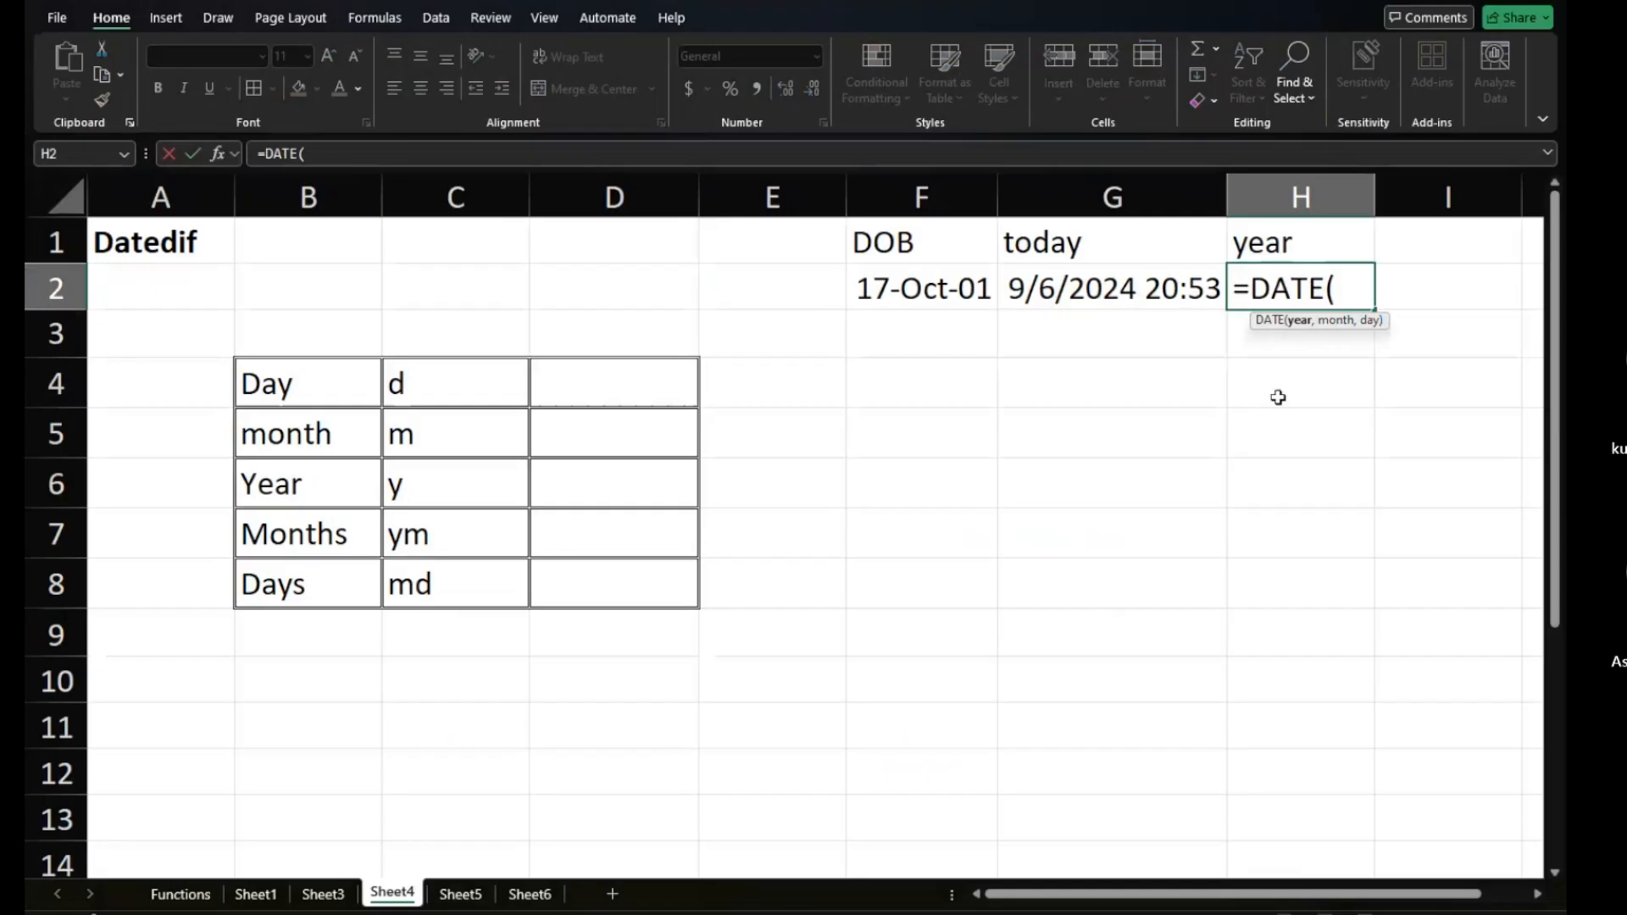
key(Return)
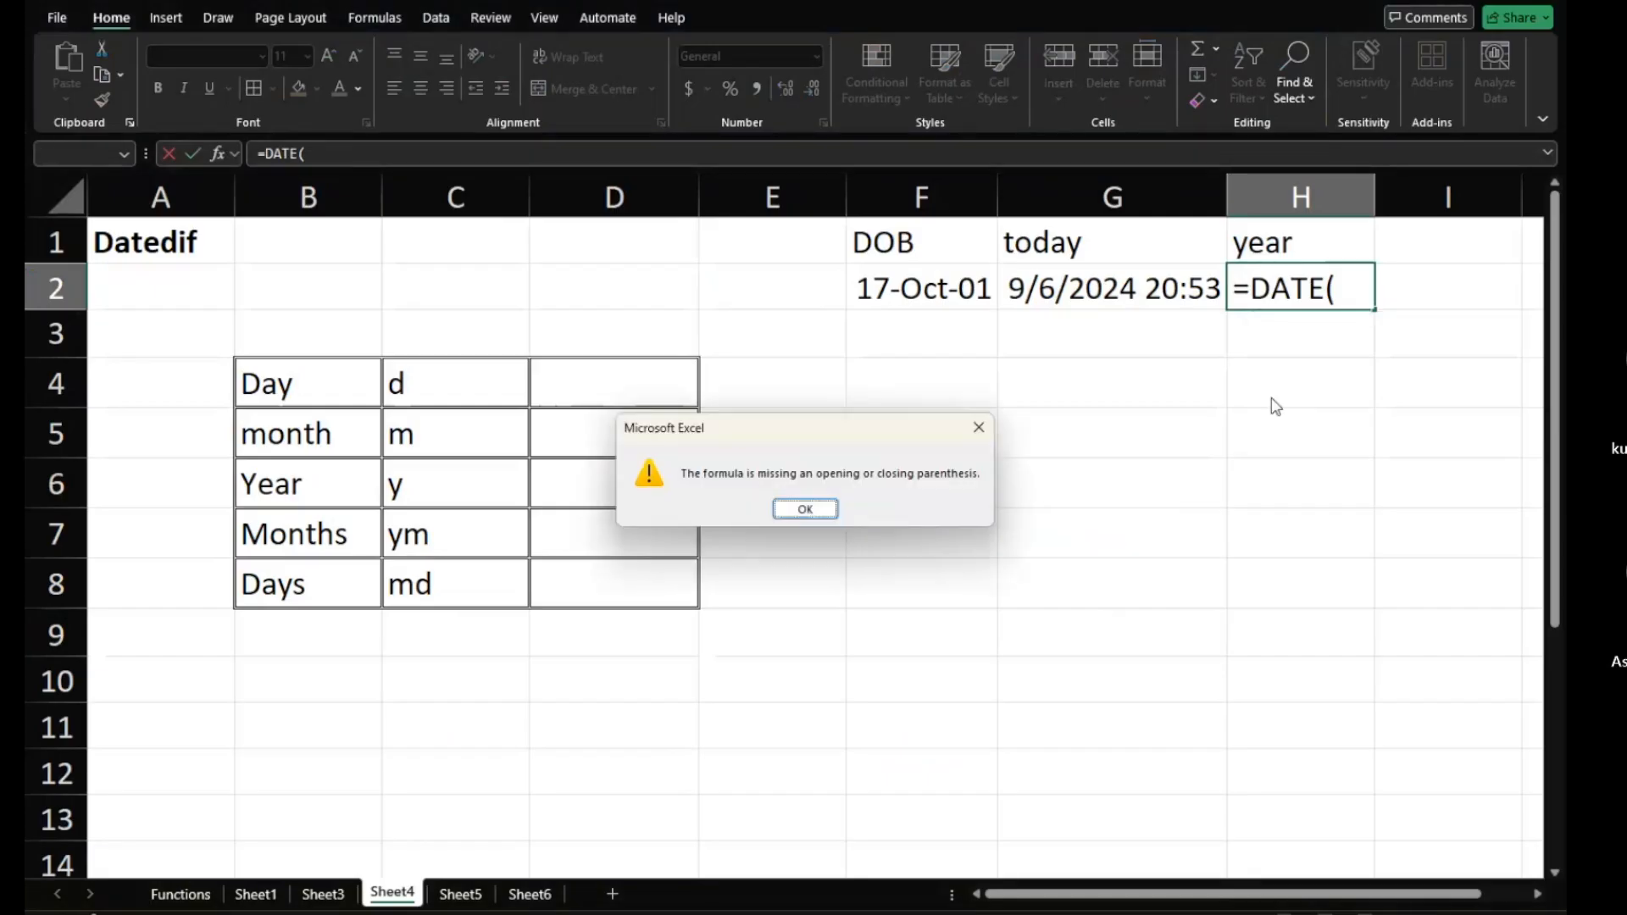
click(828, 510)
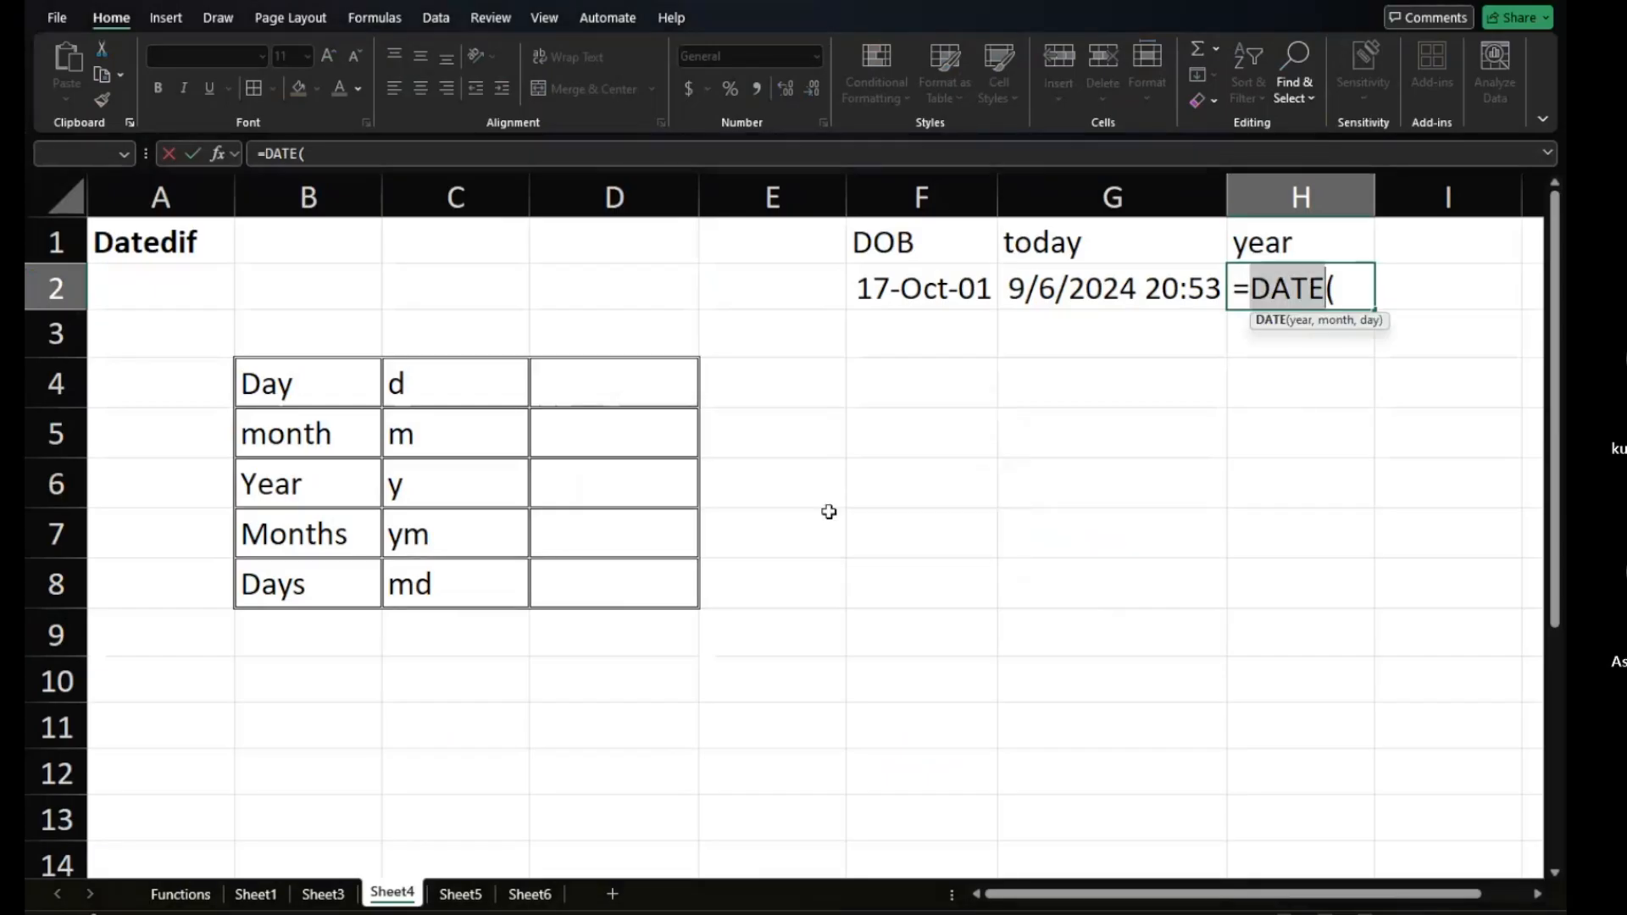
click(1342, 298)
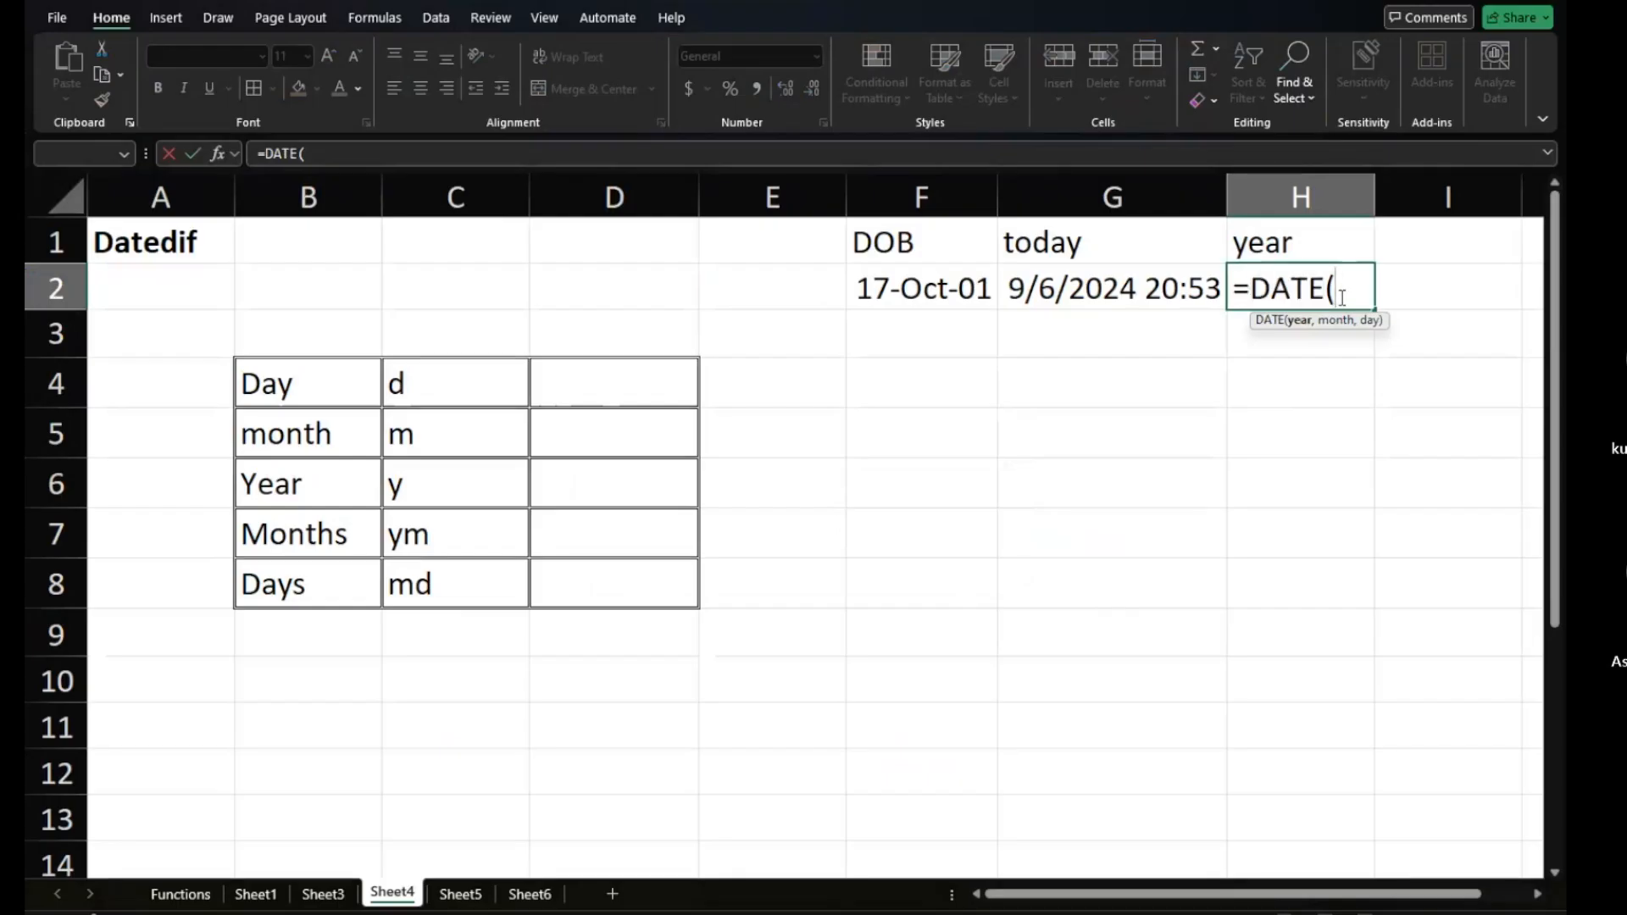
click(1327, 292)
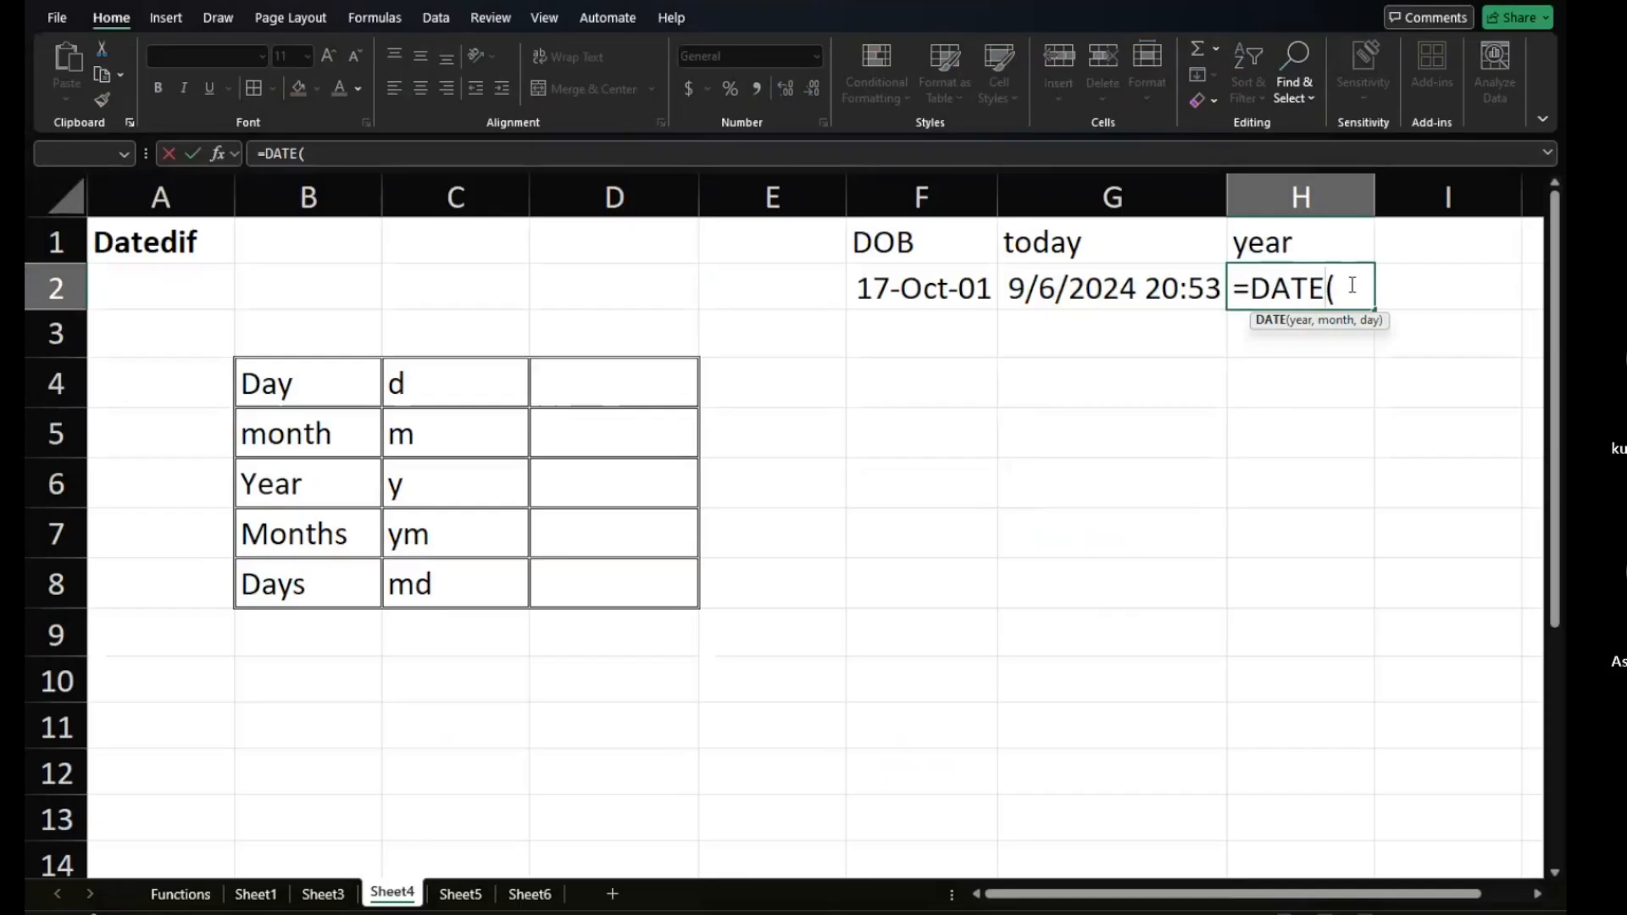
key(Delete)
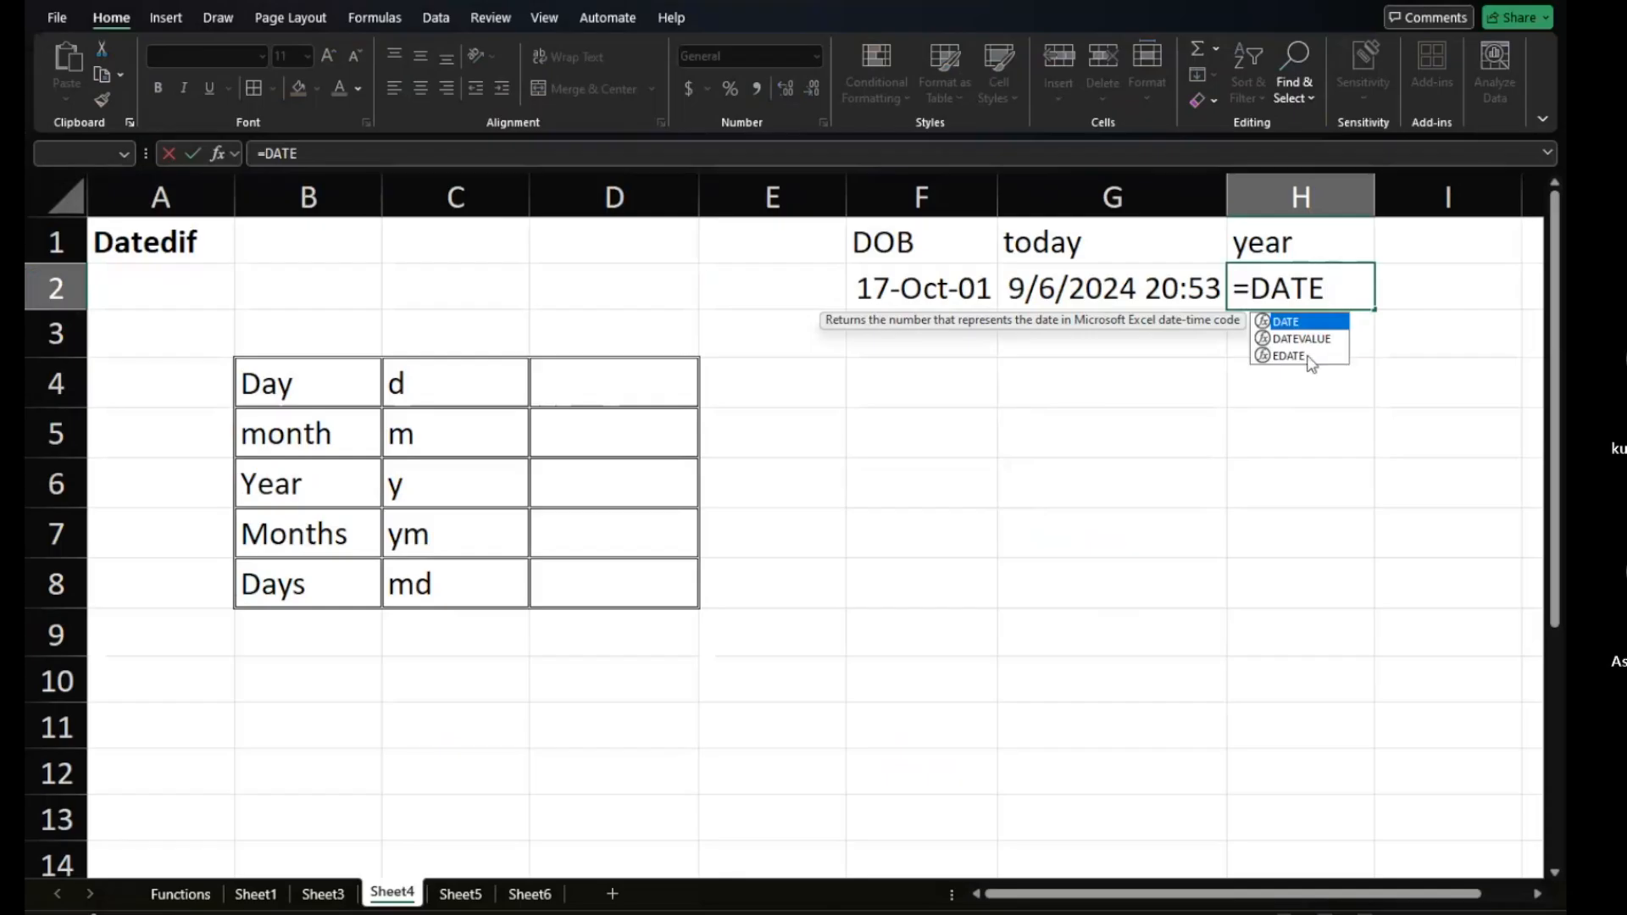
Try the EDATE function in H2 with F2 as the start date, and erase it back to the equals sign.
key(Down)
key(Down)
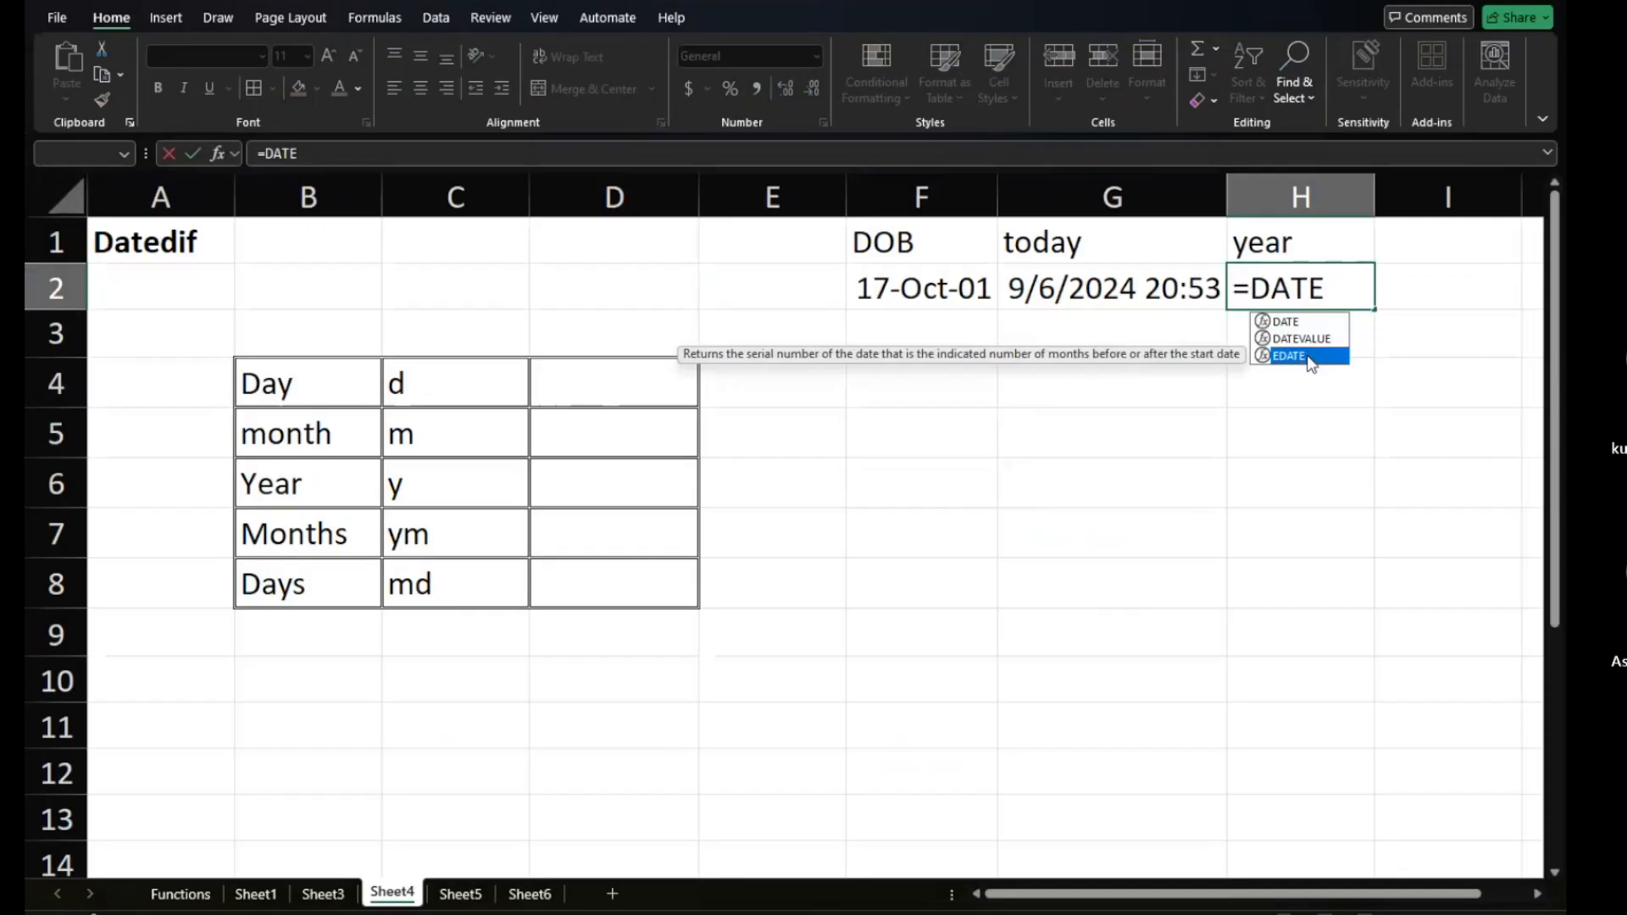
key(Up)
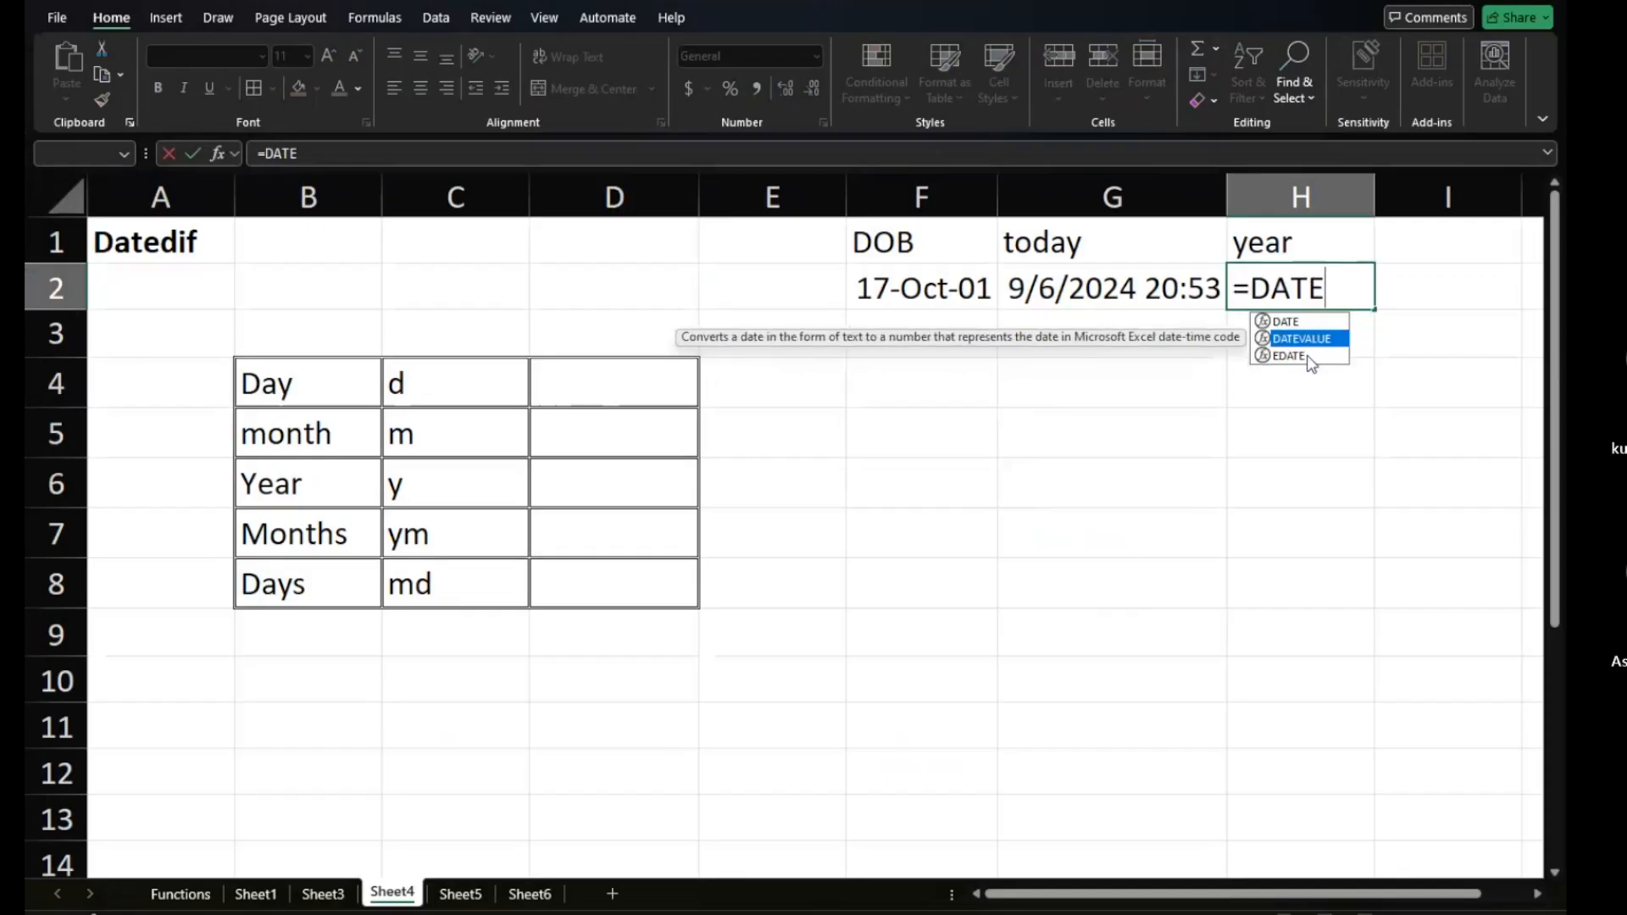
key(Down)
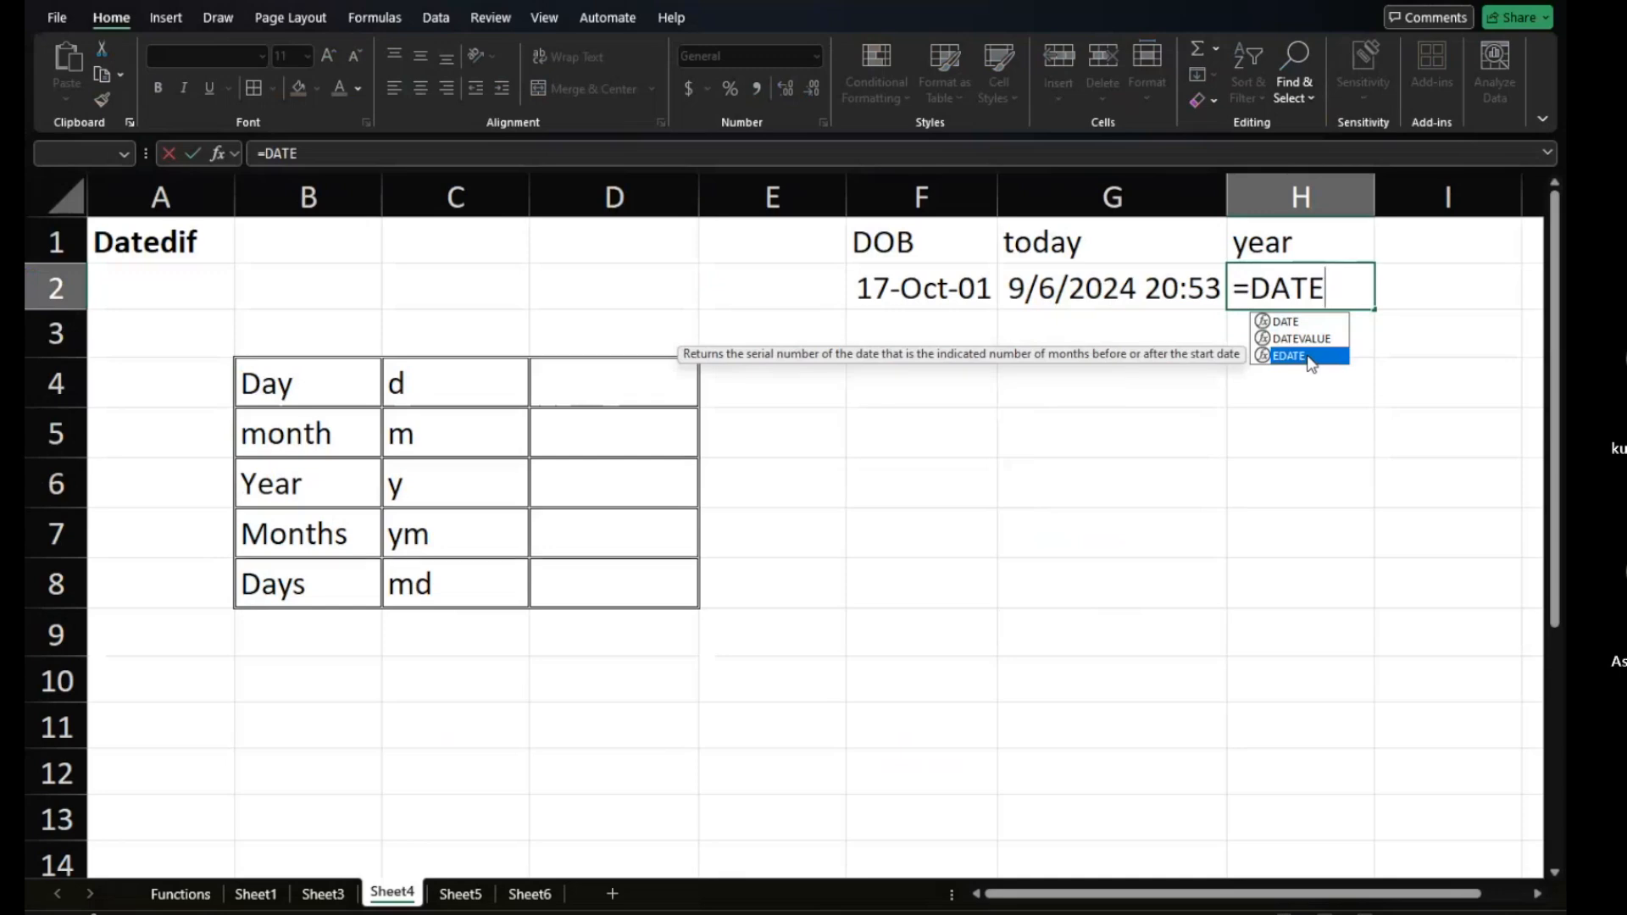
key(Tab)
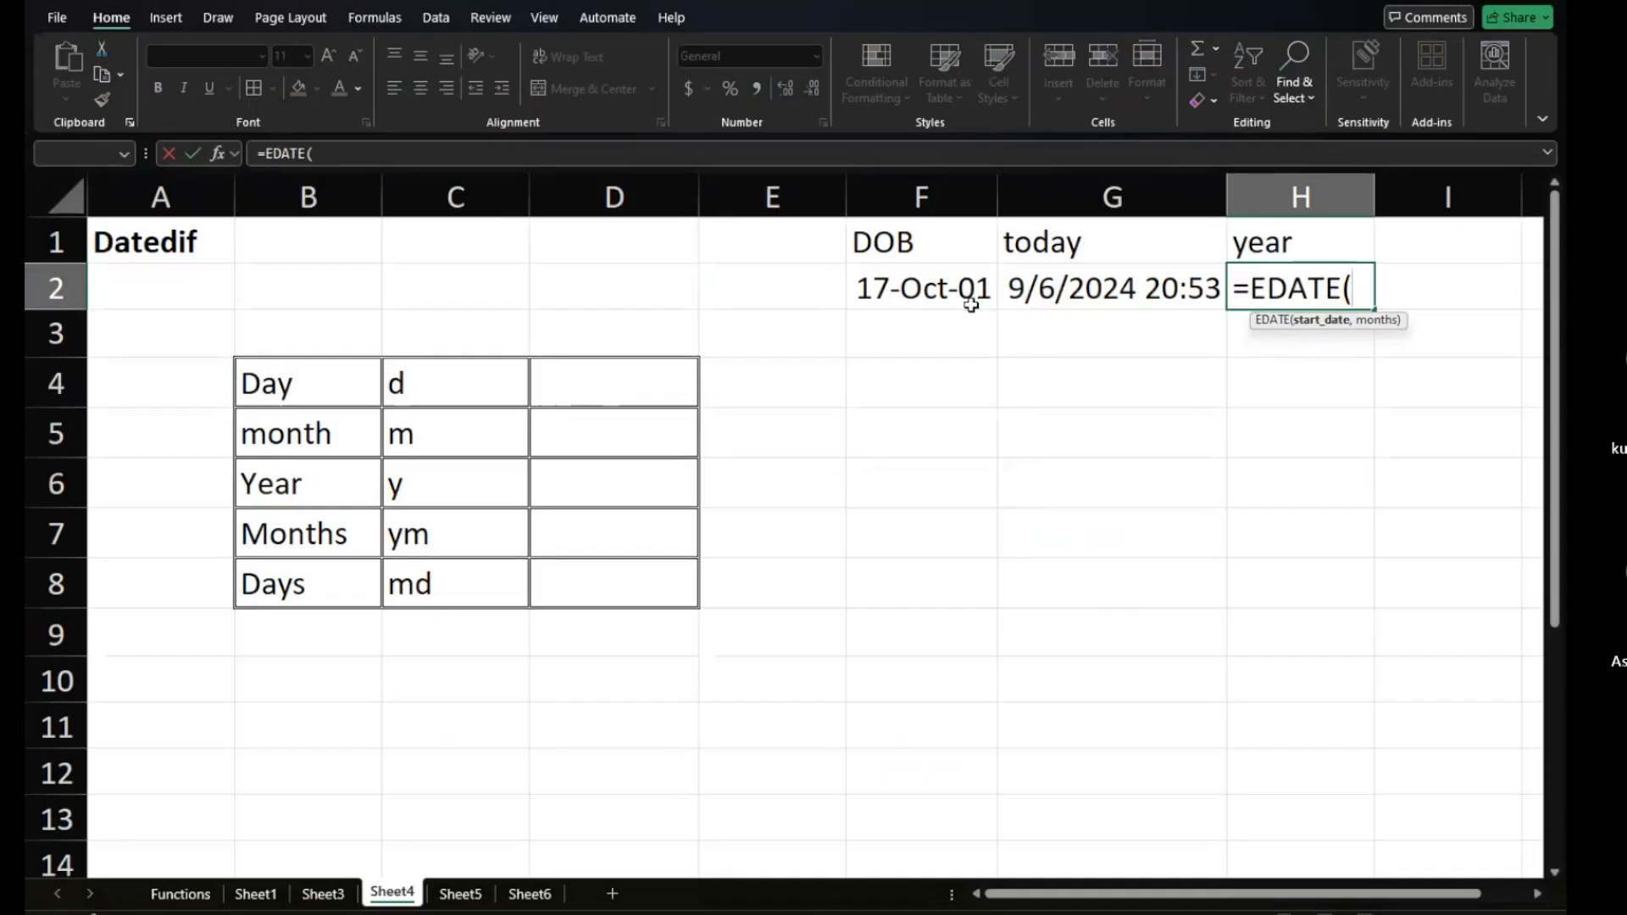
click(928, 291)
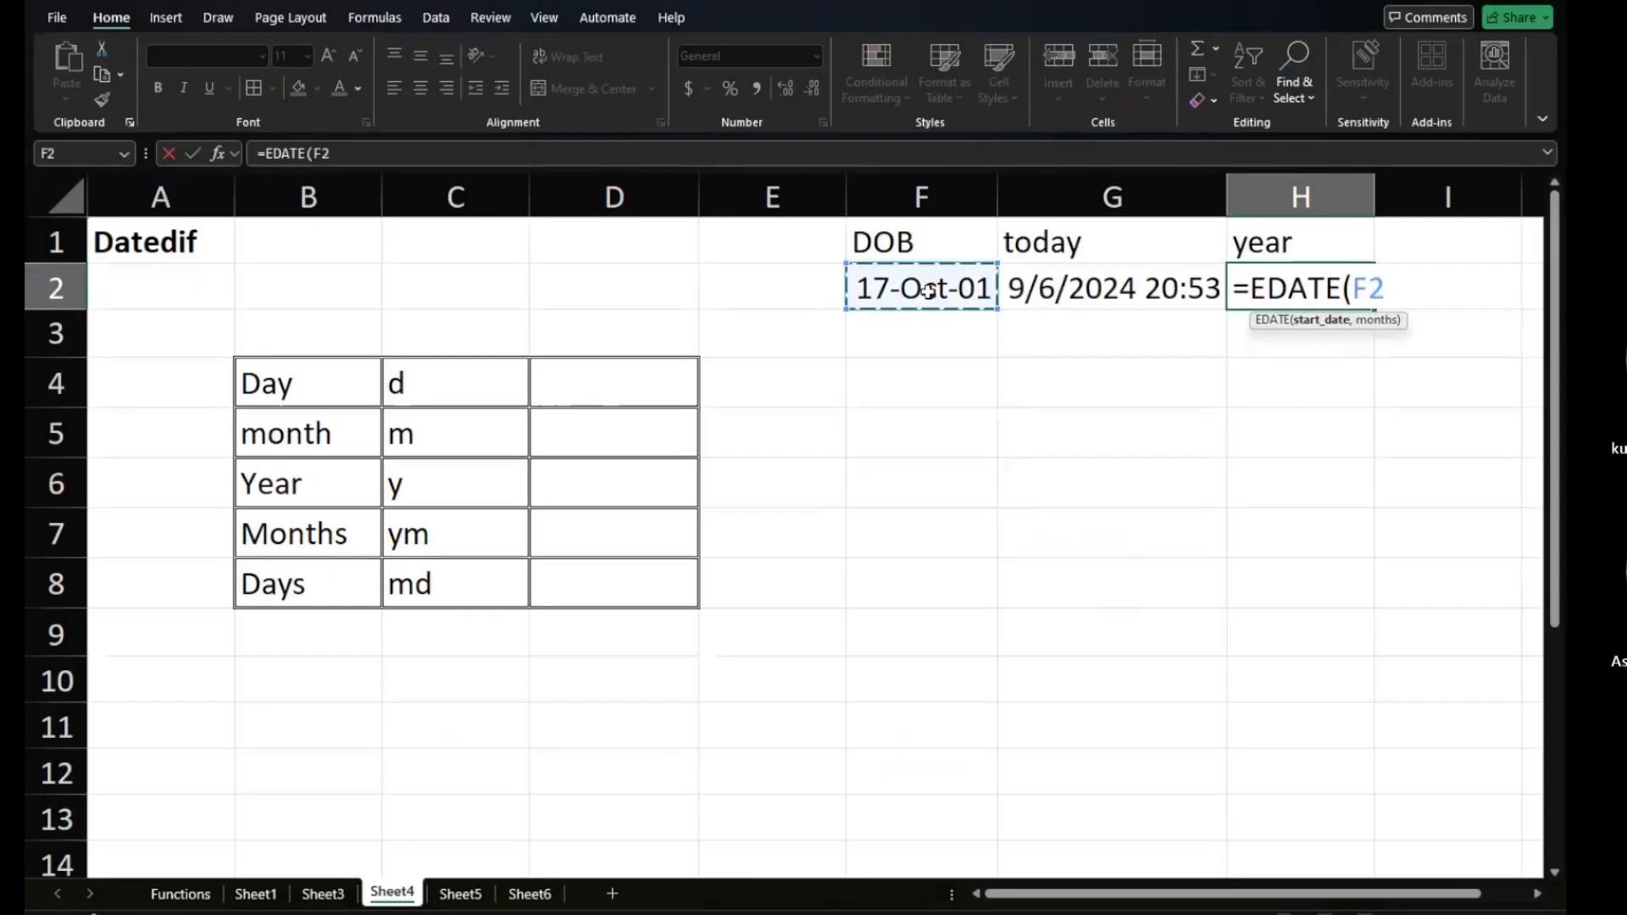
text(,)
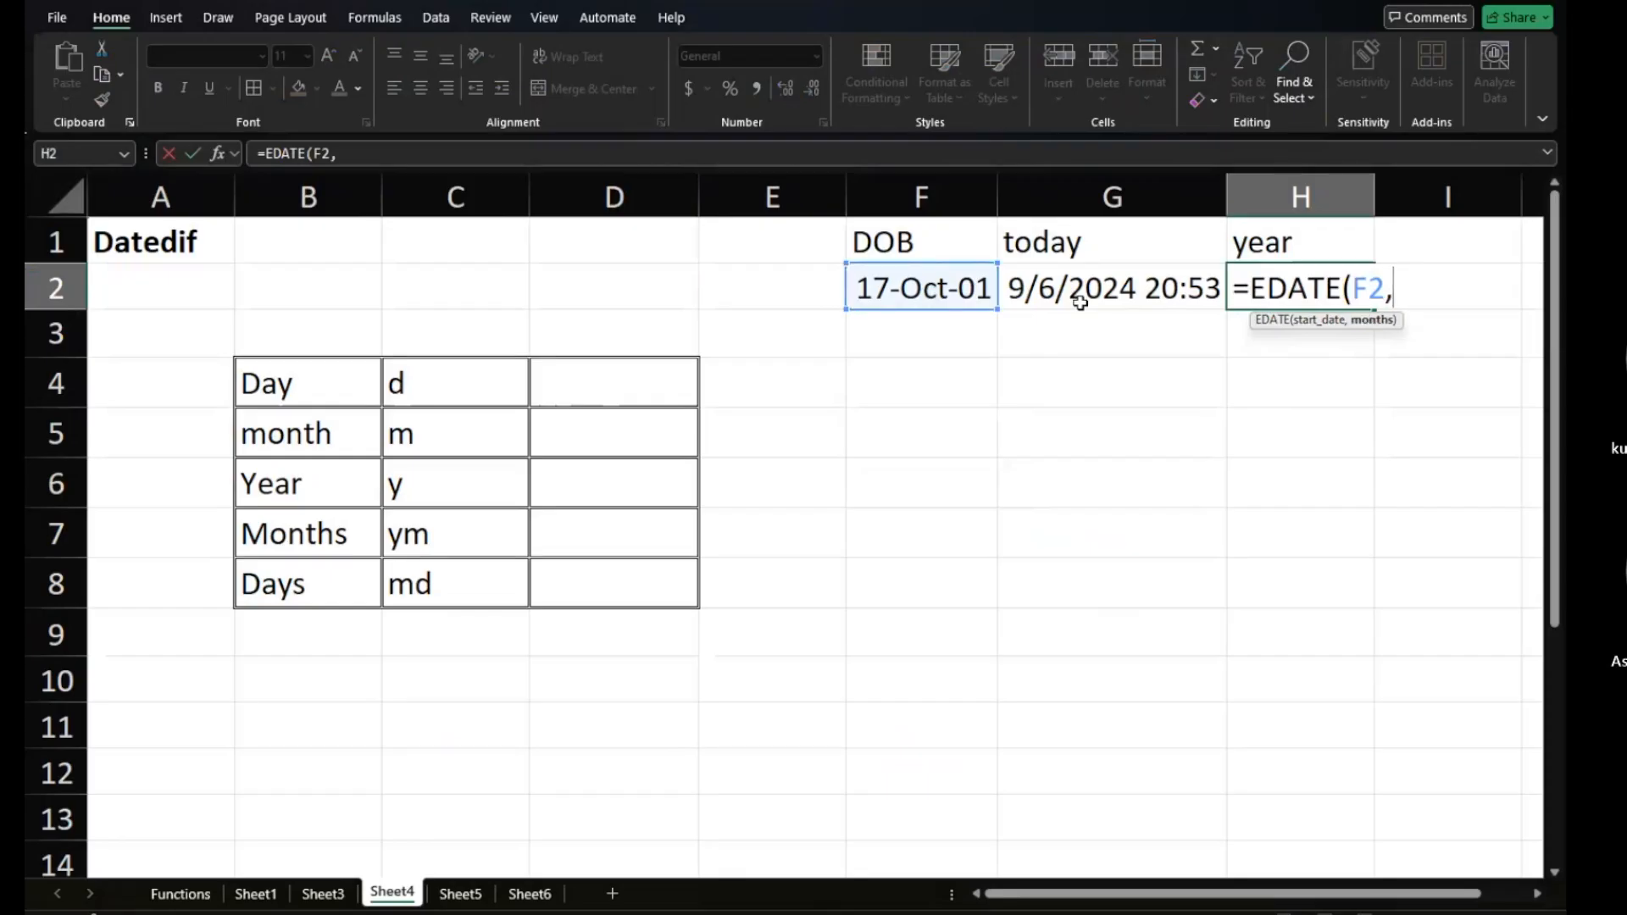
key(BackSpace)
key(BackSpace)
key(BackSpace)
key(BackSpace)
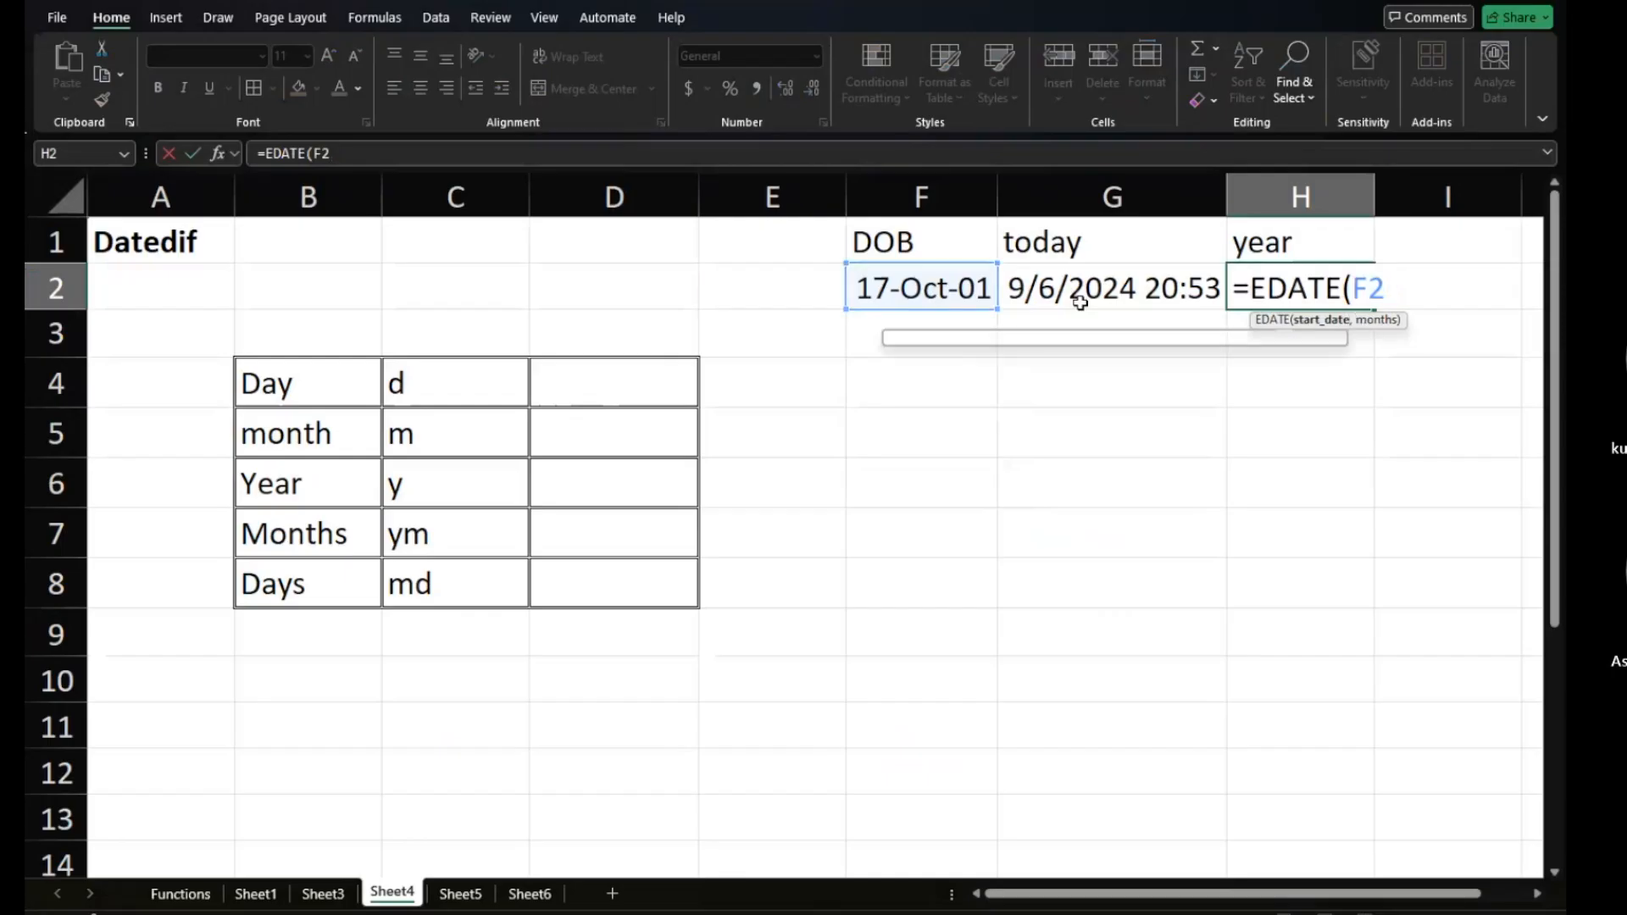
key(BackSpace)
key(BackSpace)
key(BackSpace)
key(BackSpace)
key(BackSpace)
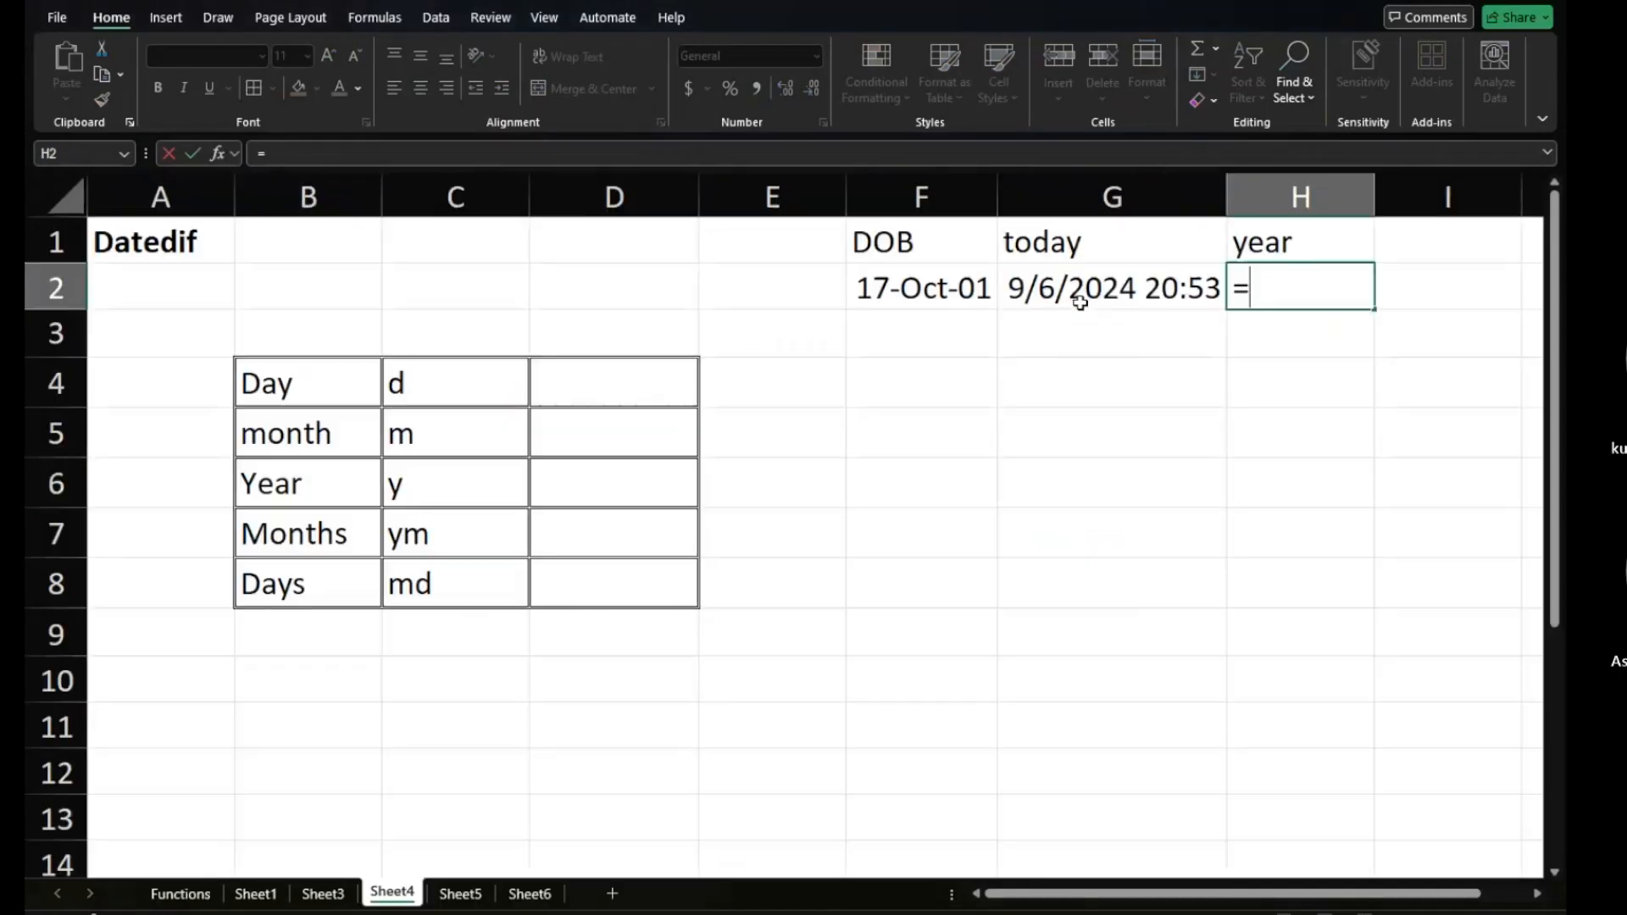
Check the function suggestions for =eo in H2, erase the letters and consult the Fun & Formula function list.
text(eo)
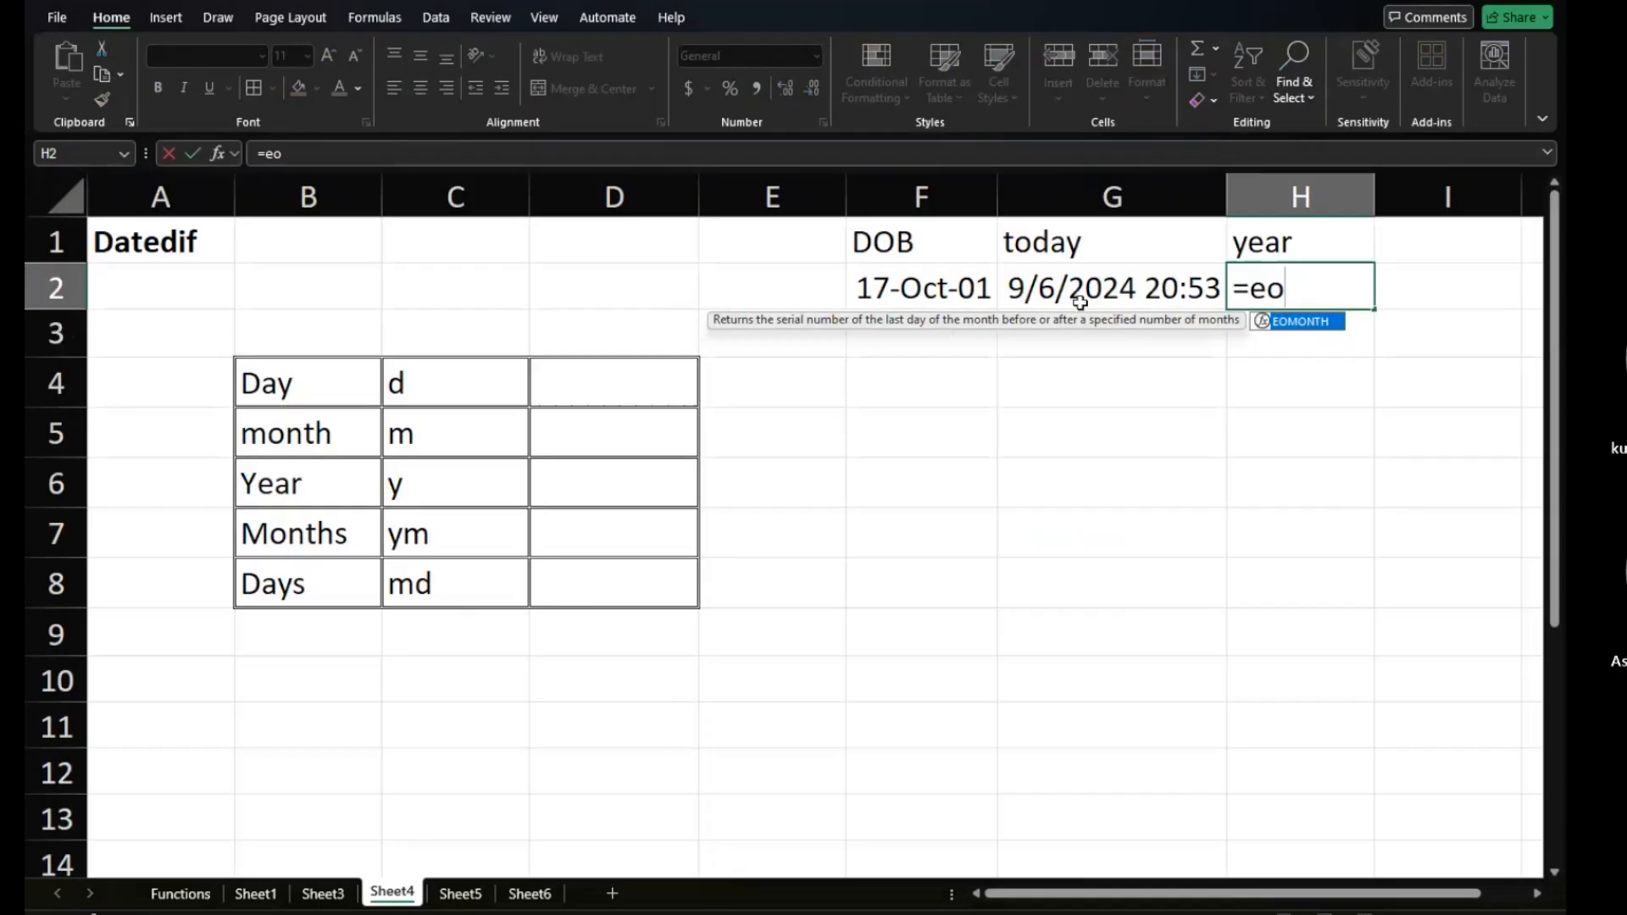
key(BackSpace)
key(BackSpace)
key(alt+Tab)
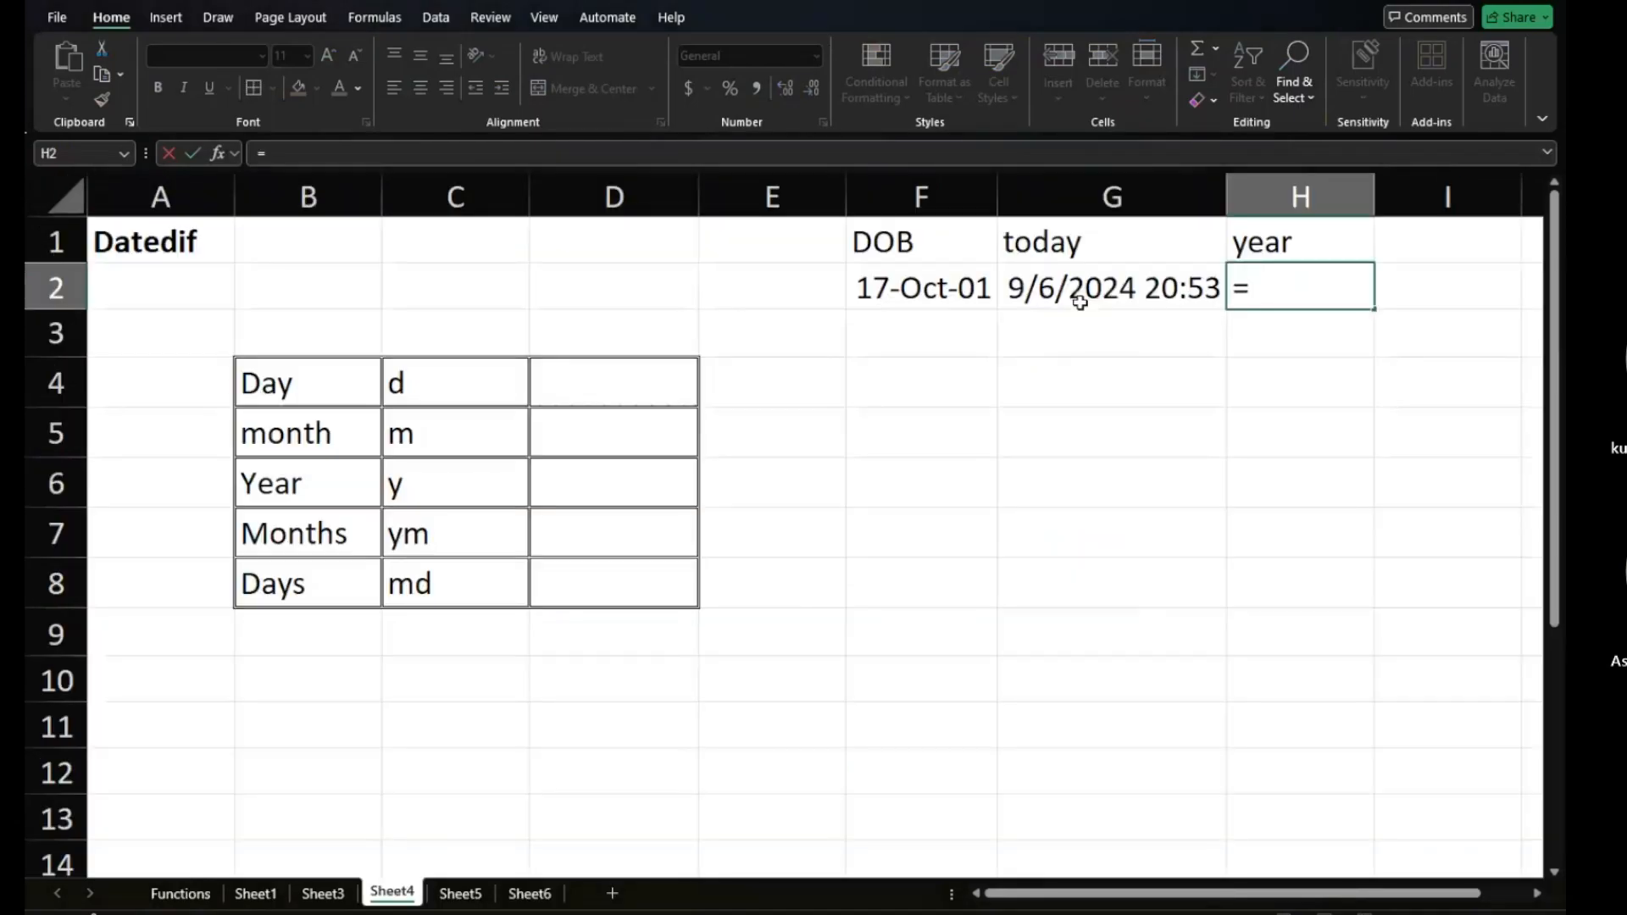
key(alt+Tab)
key(alt+Tab)
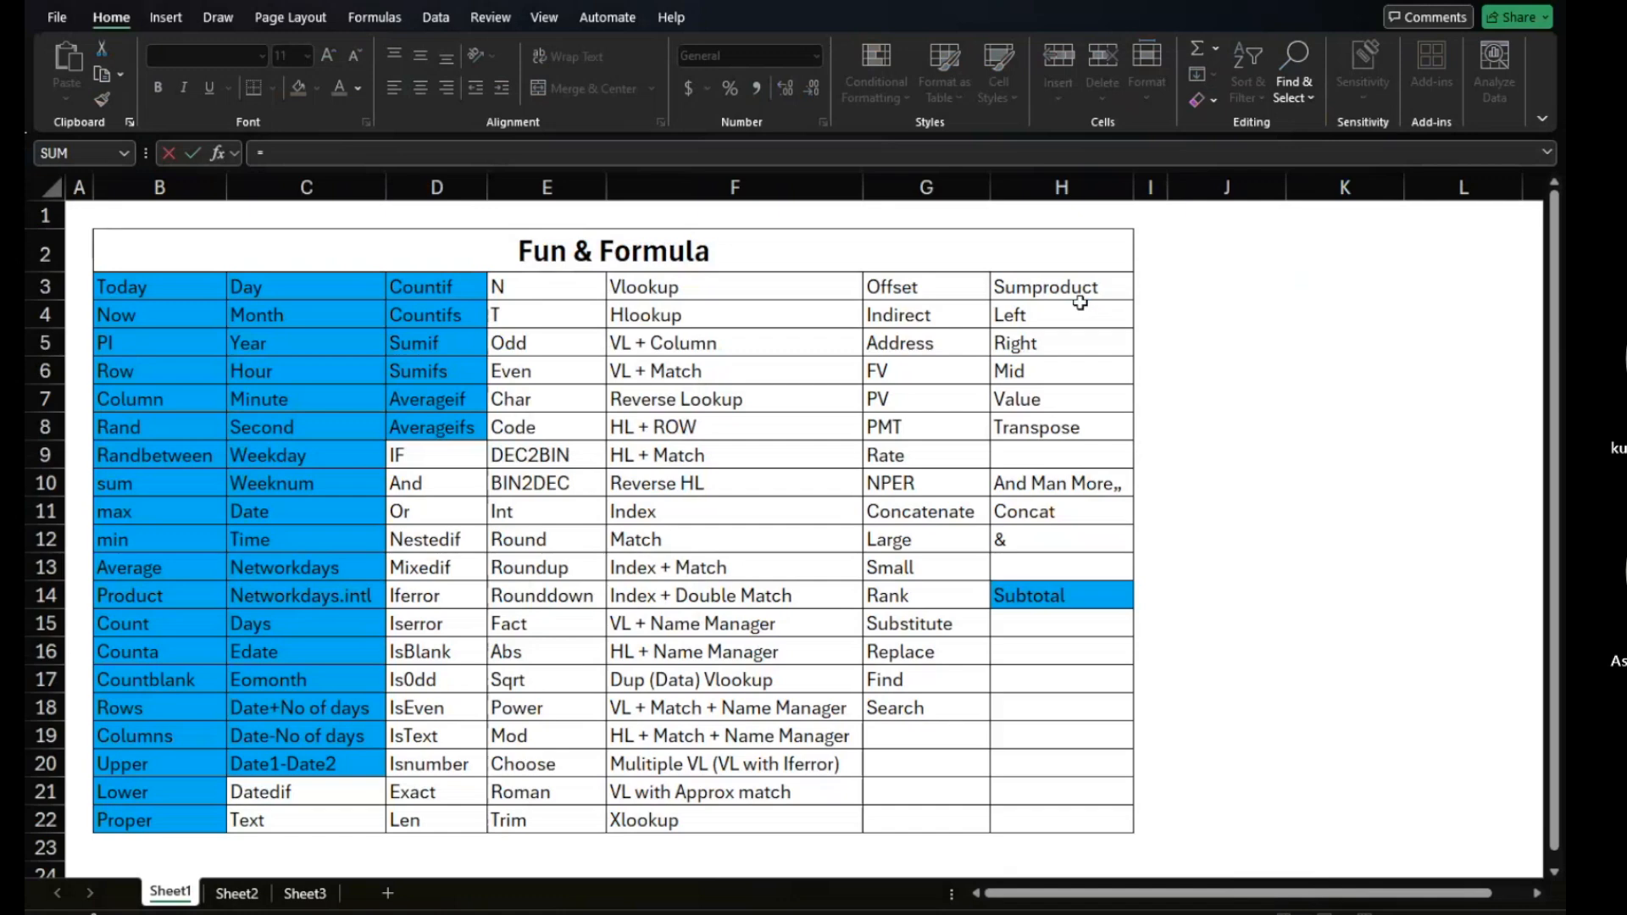
key(alt+Tab)
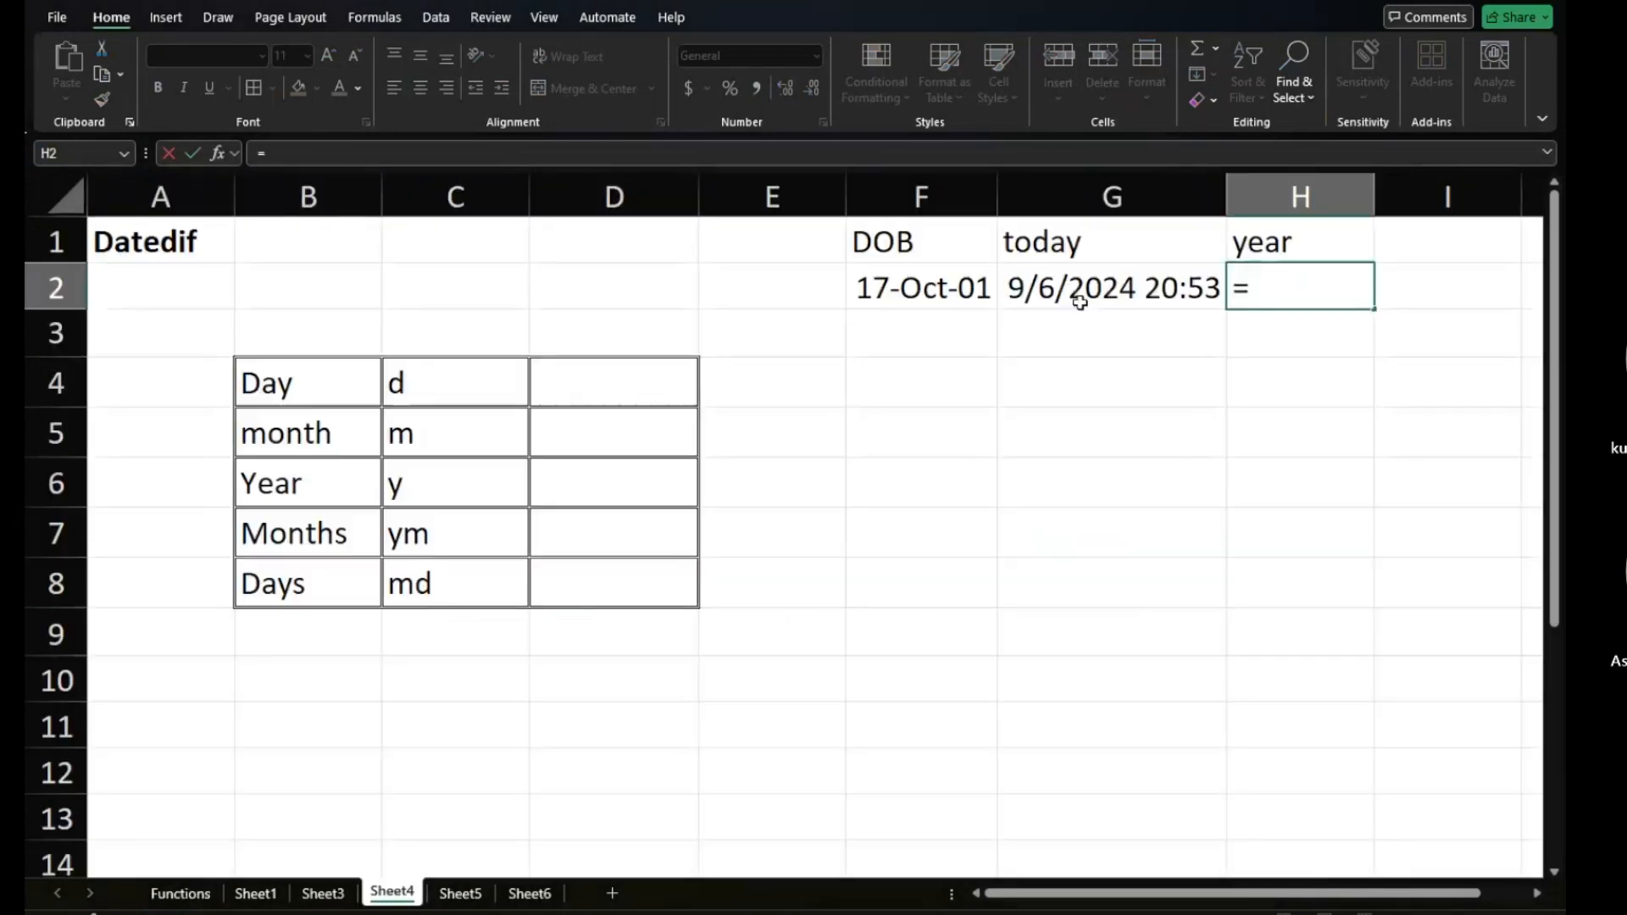
Check the function suggestions for =yea in H2, and clear the entry to leave the cell empty.
text(yea)
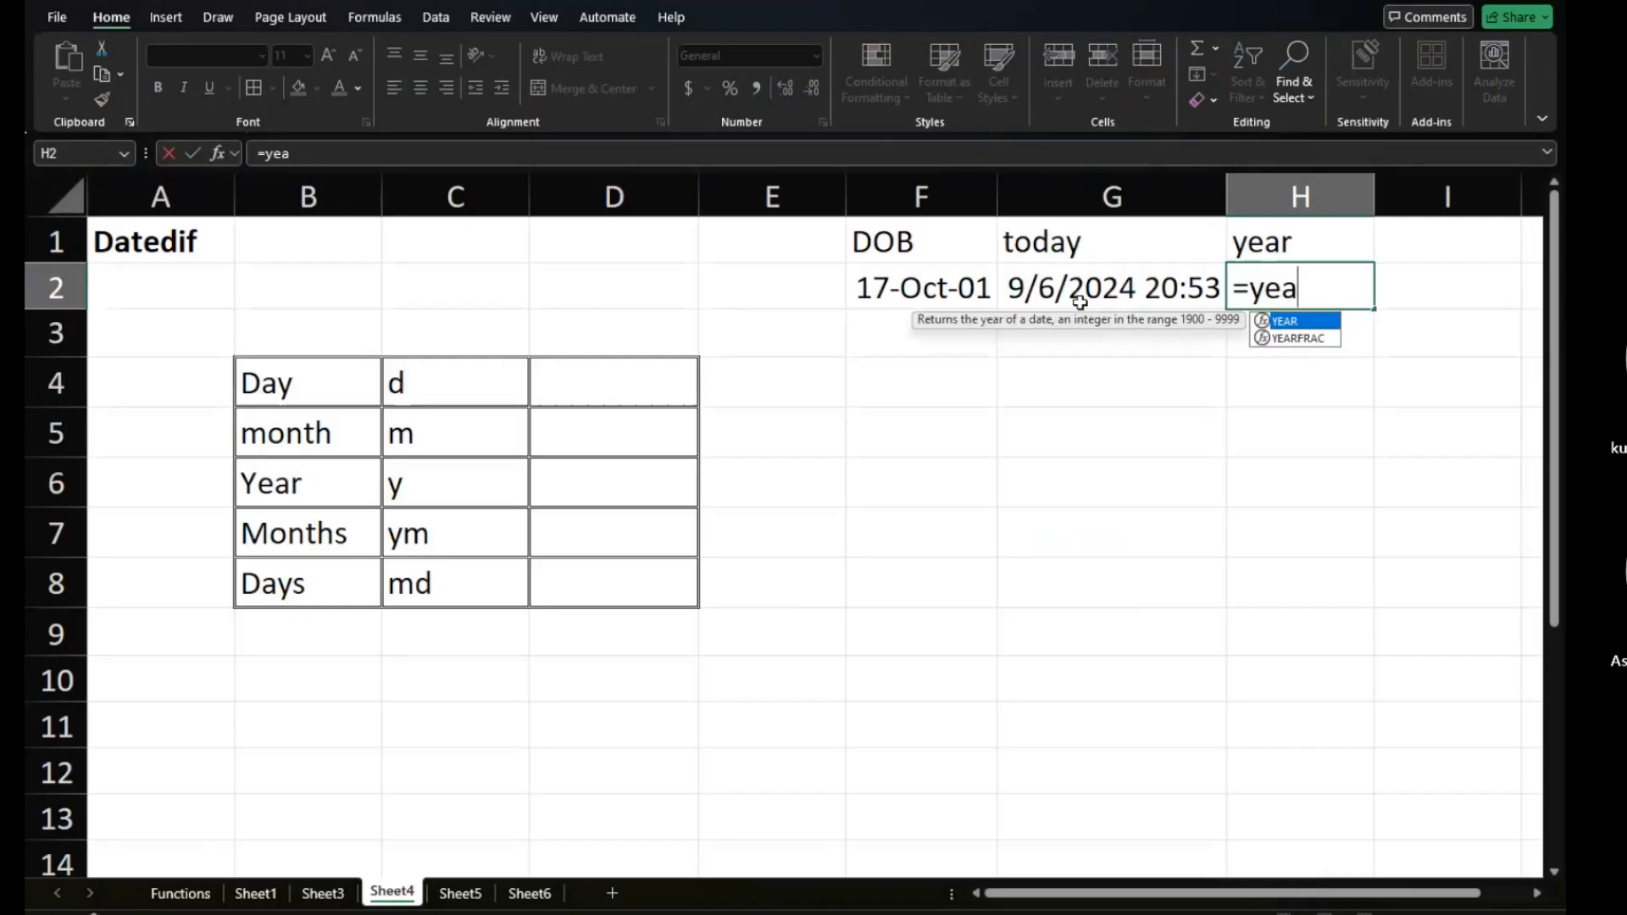
key(BackSpace)
key(BackSpace)
key(BackSpace)
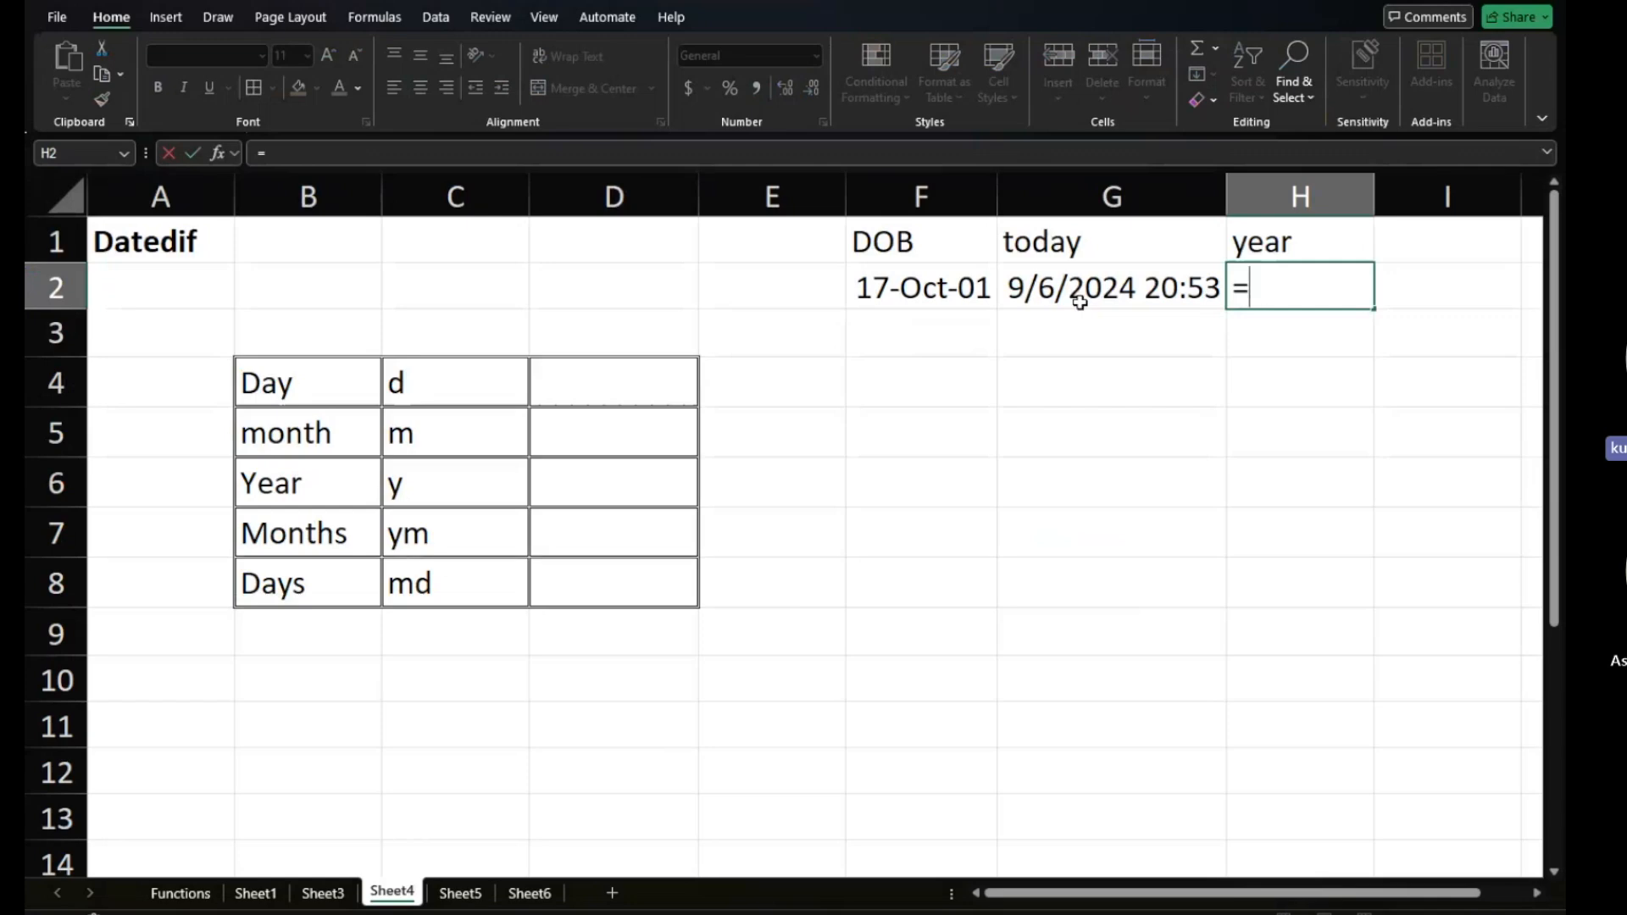
key(BackSpace)
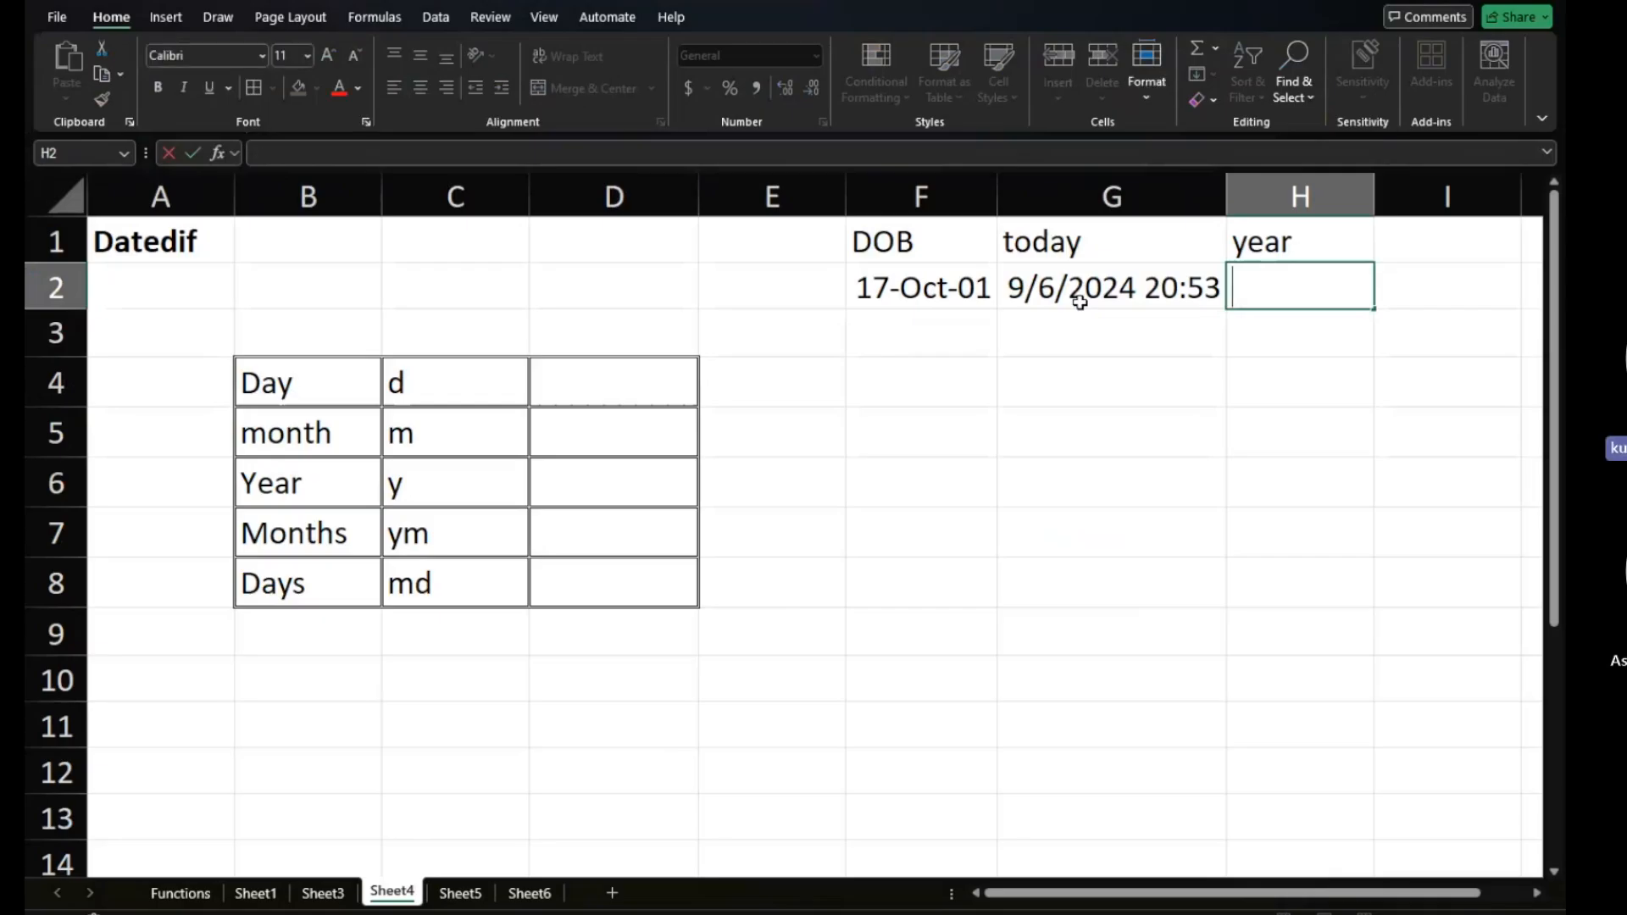
click(801, 390)
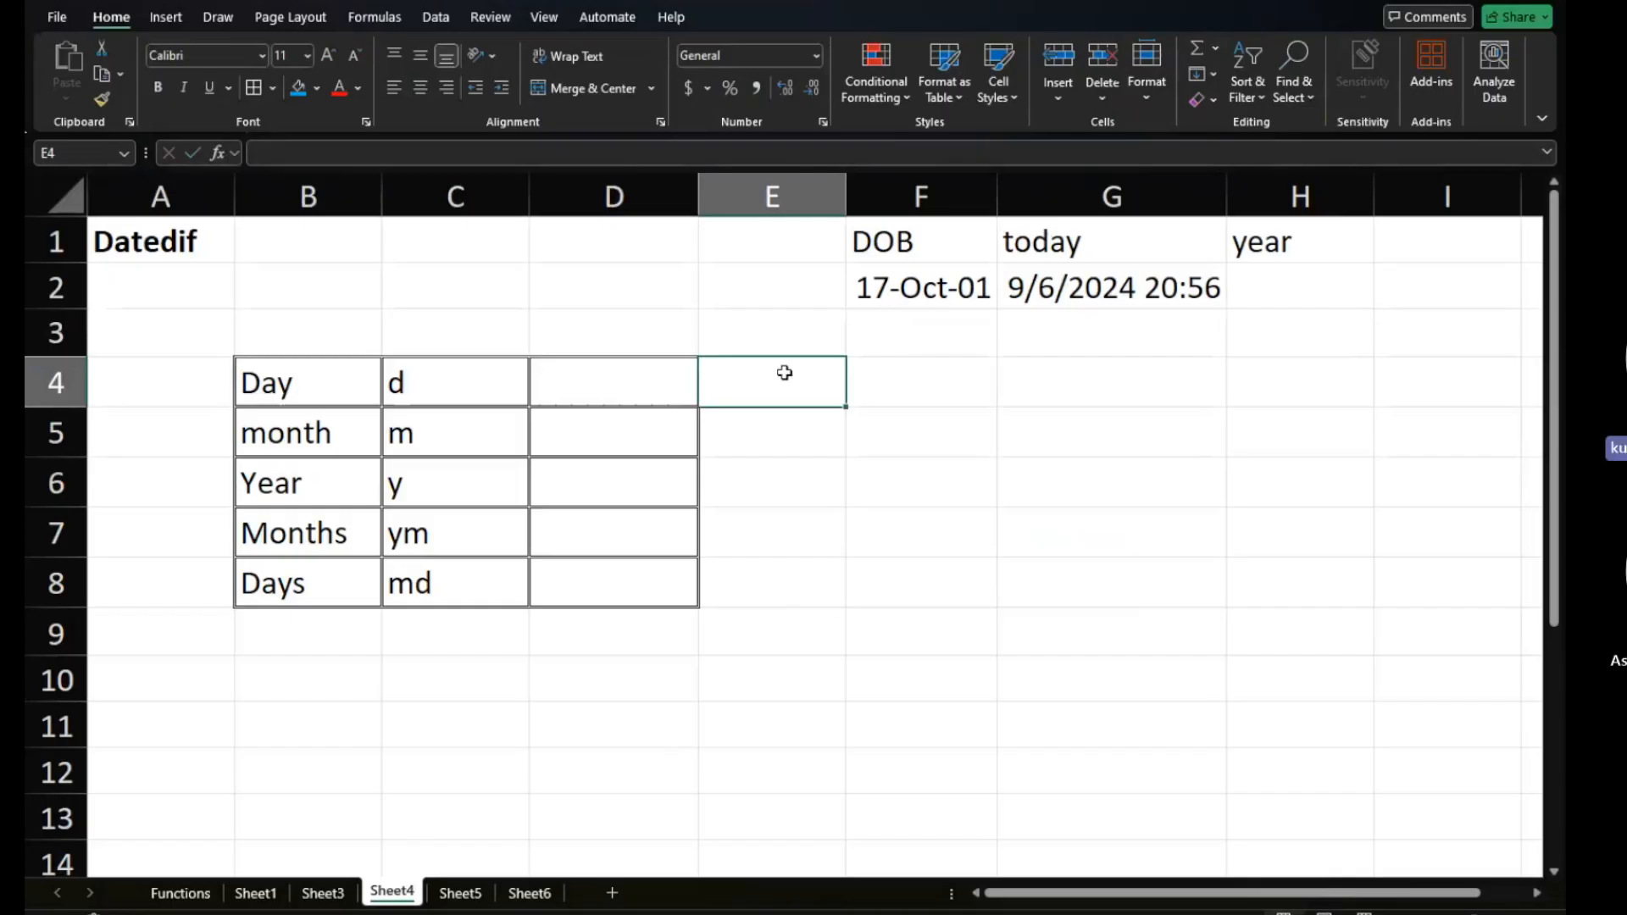
Enter =YEAR(G2) in H2 to extract the year from today's date.
click(619, 391)
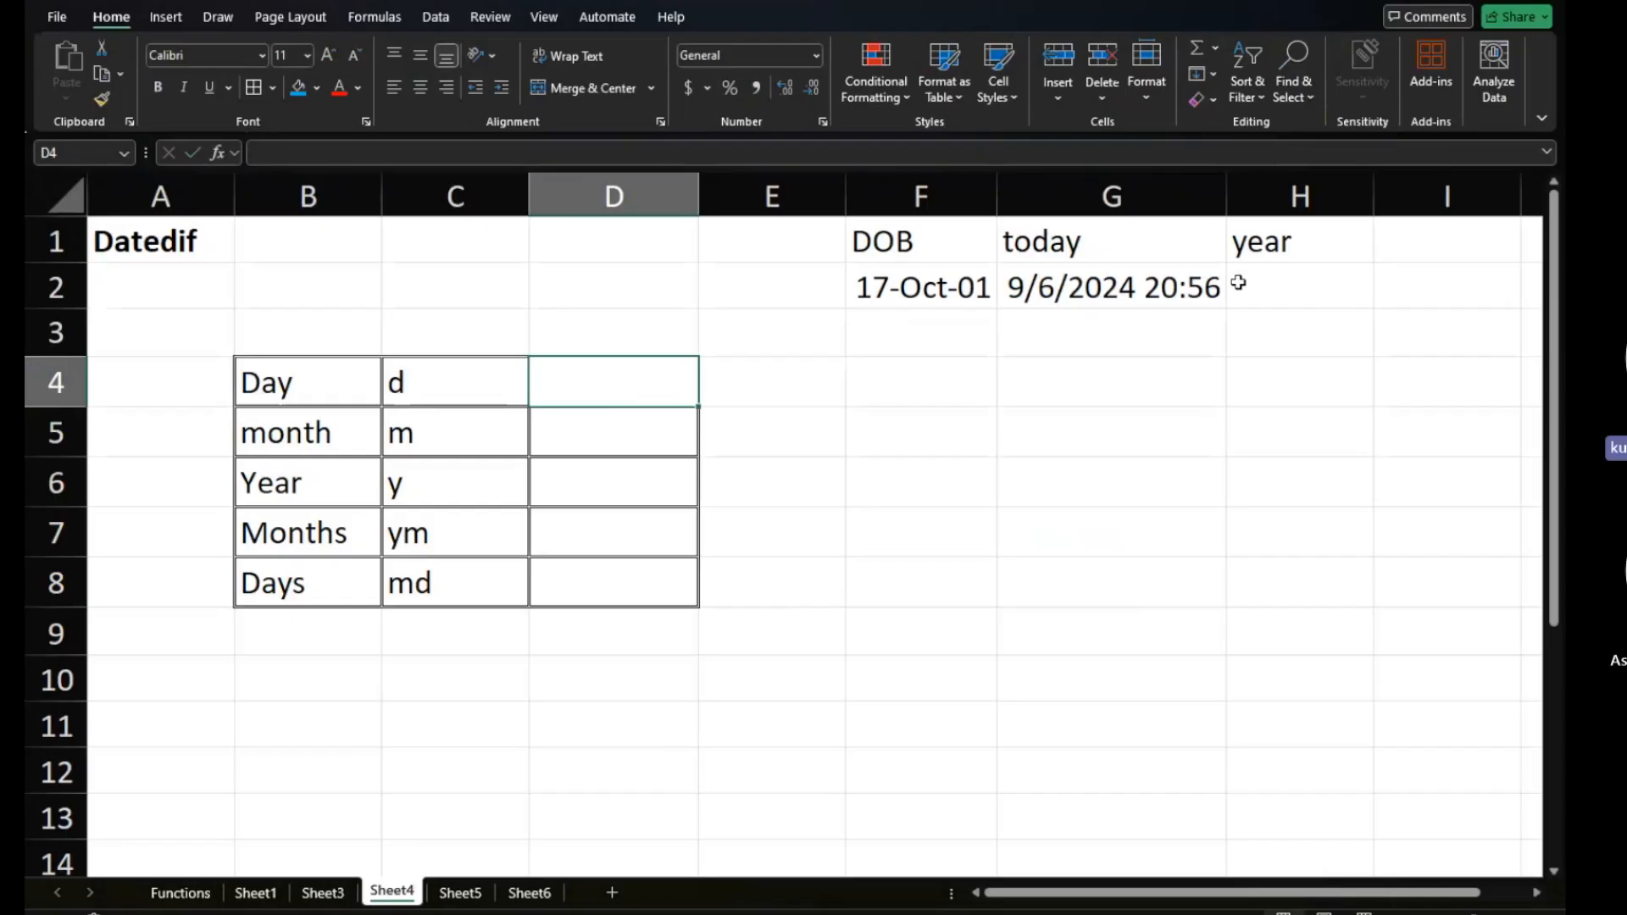
click(1275, 276)
text(=)
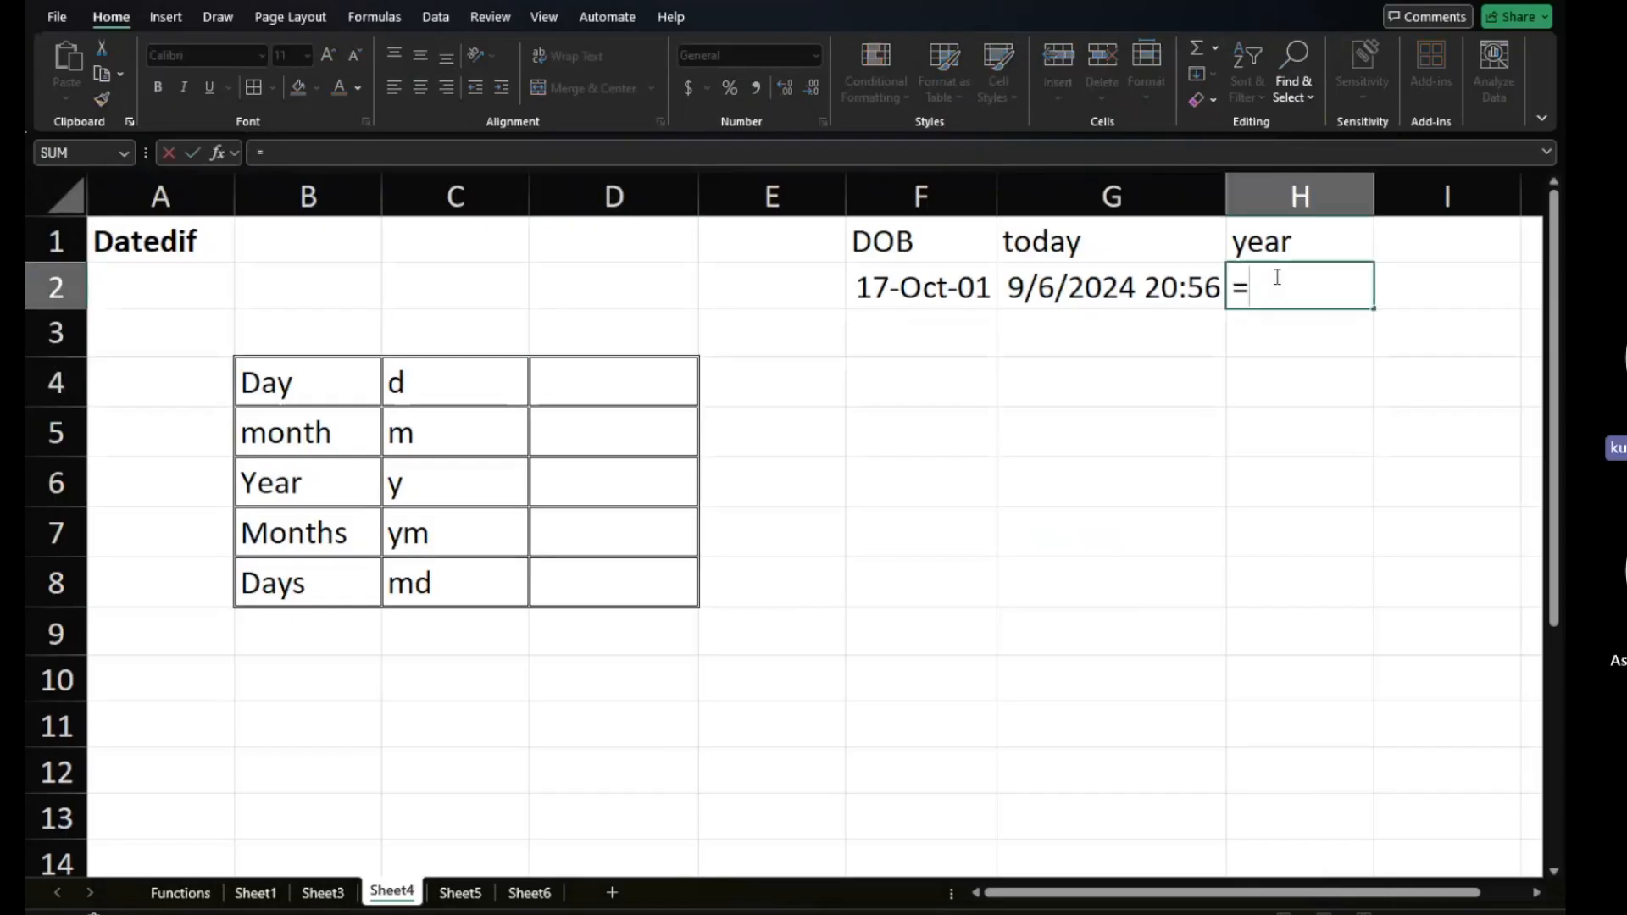
text(year()
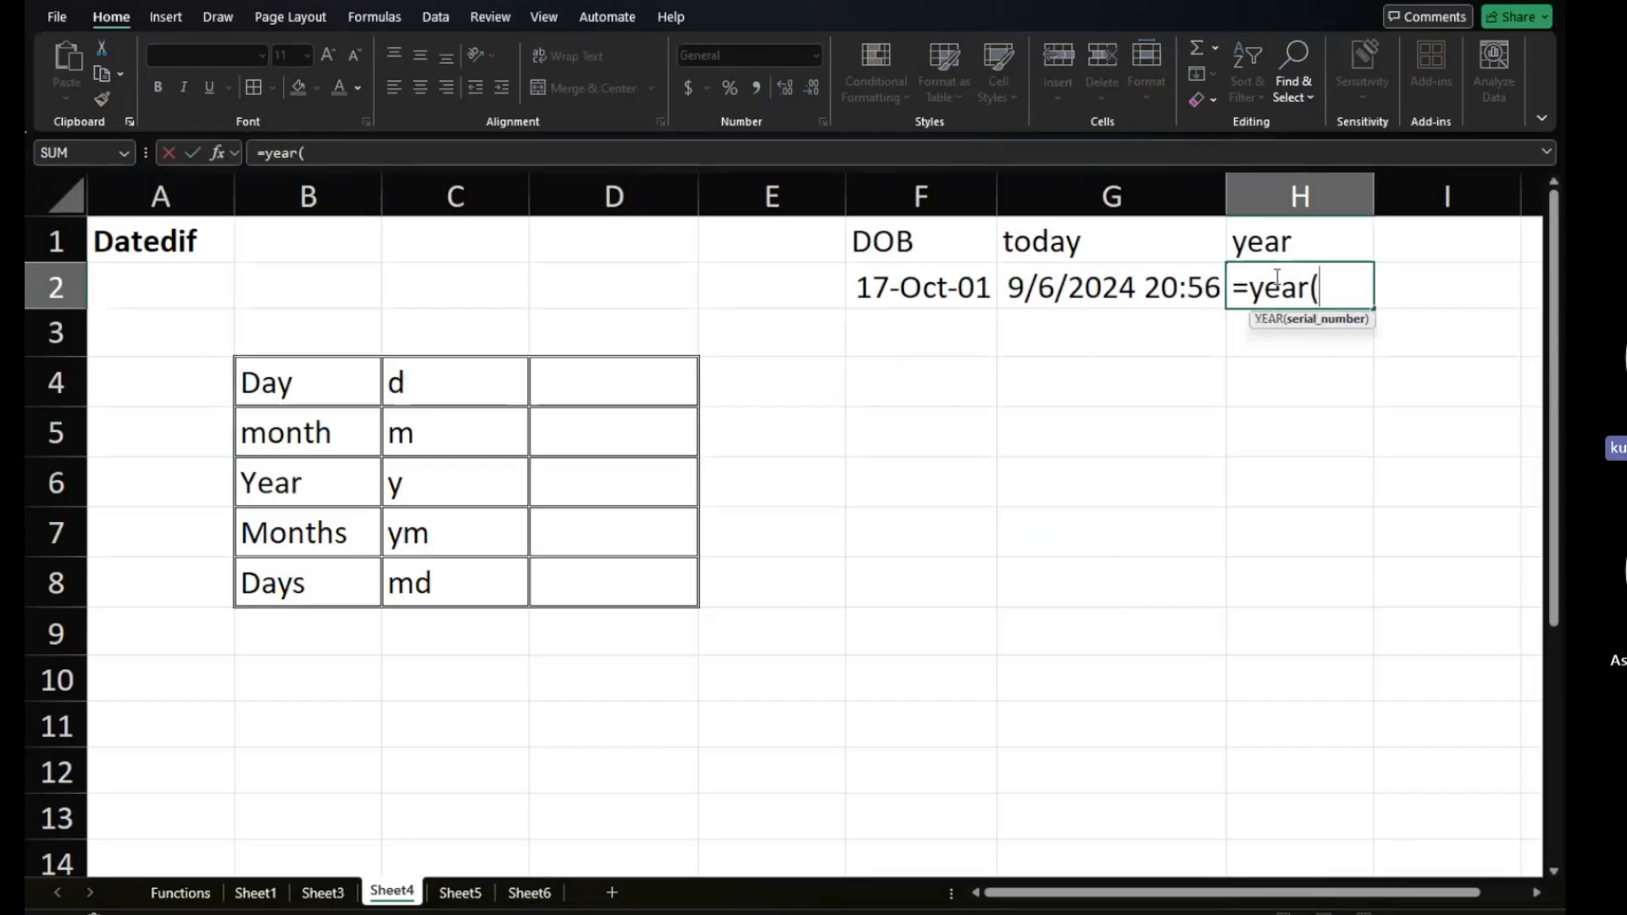
click(1051, 292)
text())
key(Return)
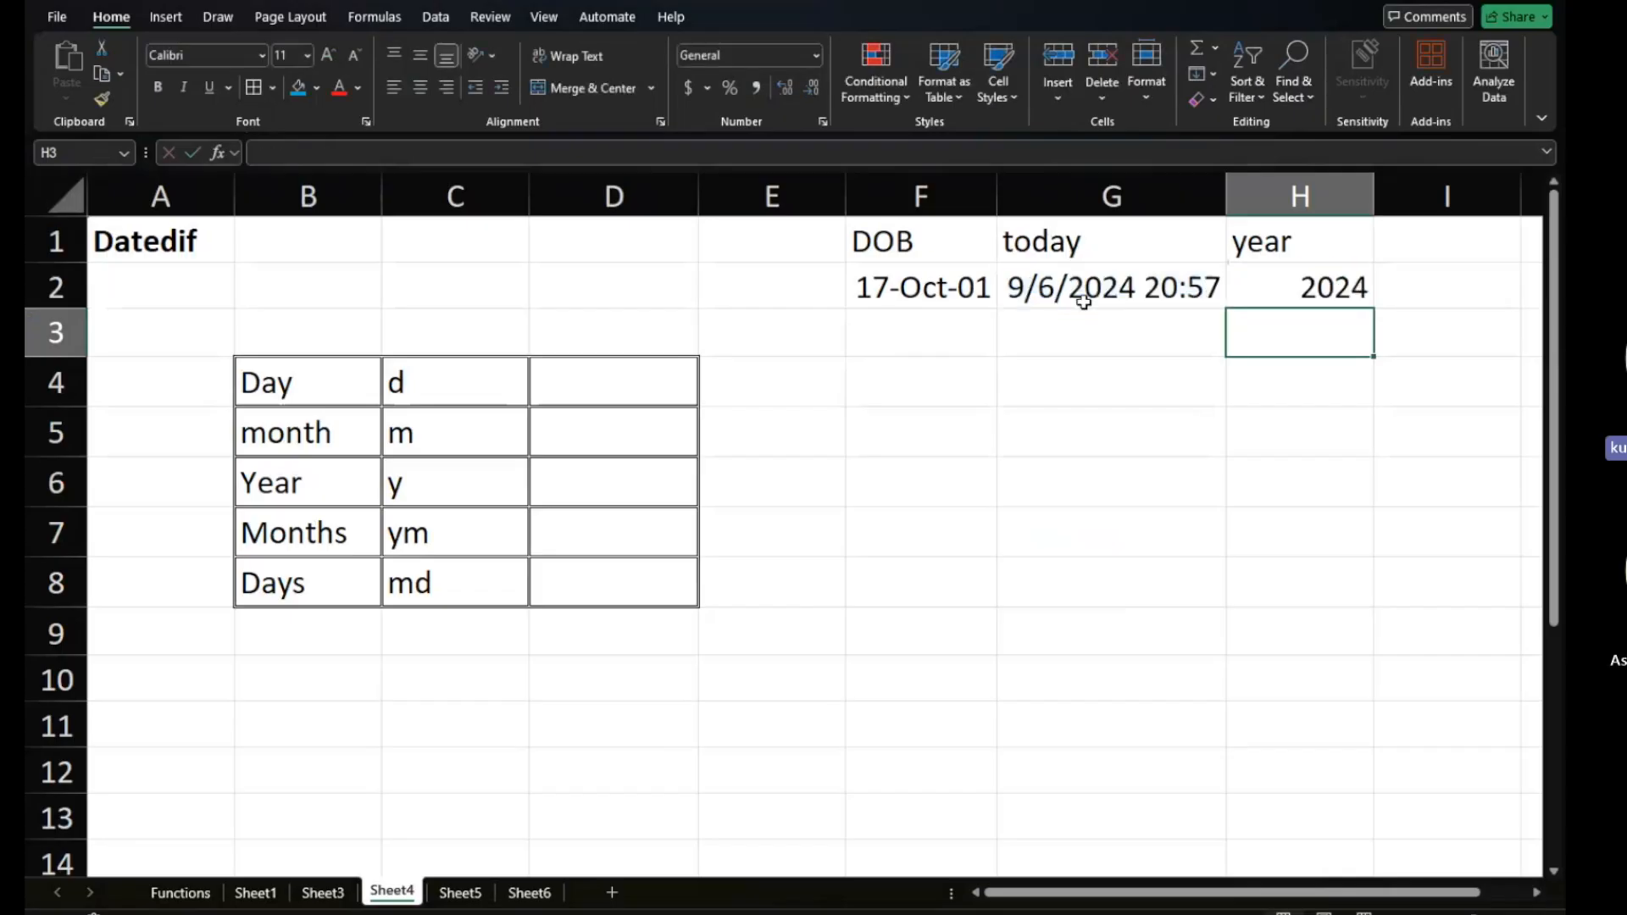
Extend the H2 formula to =YEAR(G2)-YEAR(F2) to subtract the birth year from the current year.
click(1290, 272)
double_click(1360, 277)
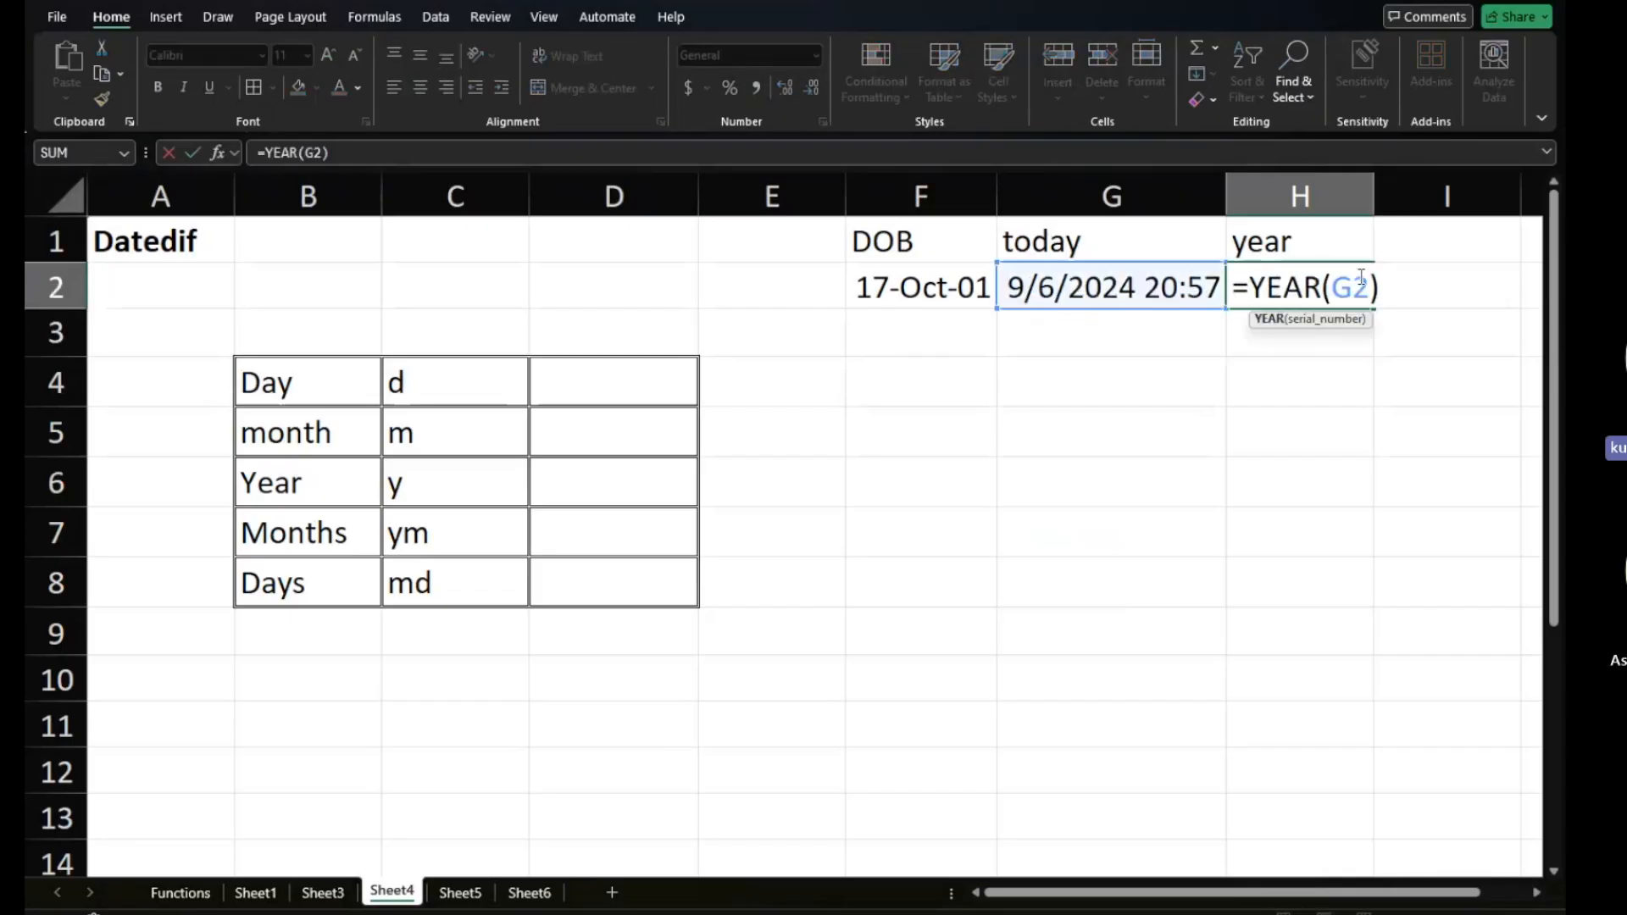
click(1385, 287)
text(-)
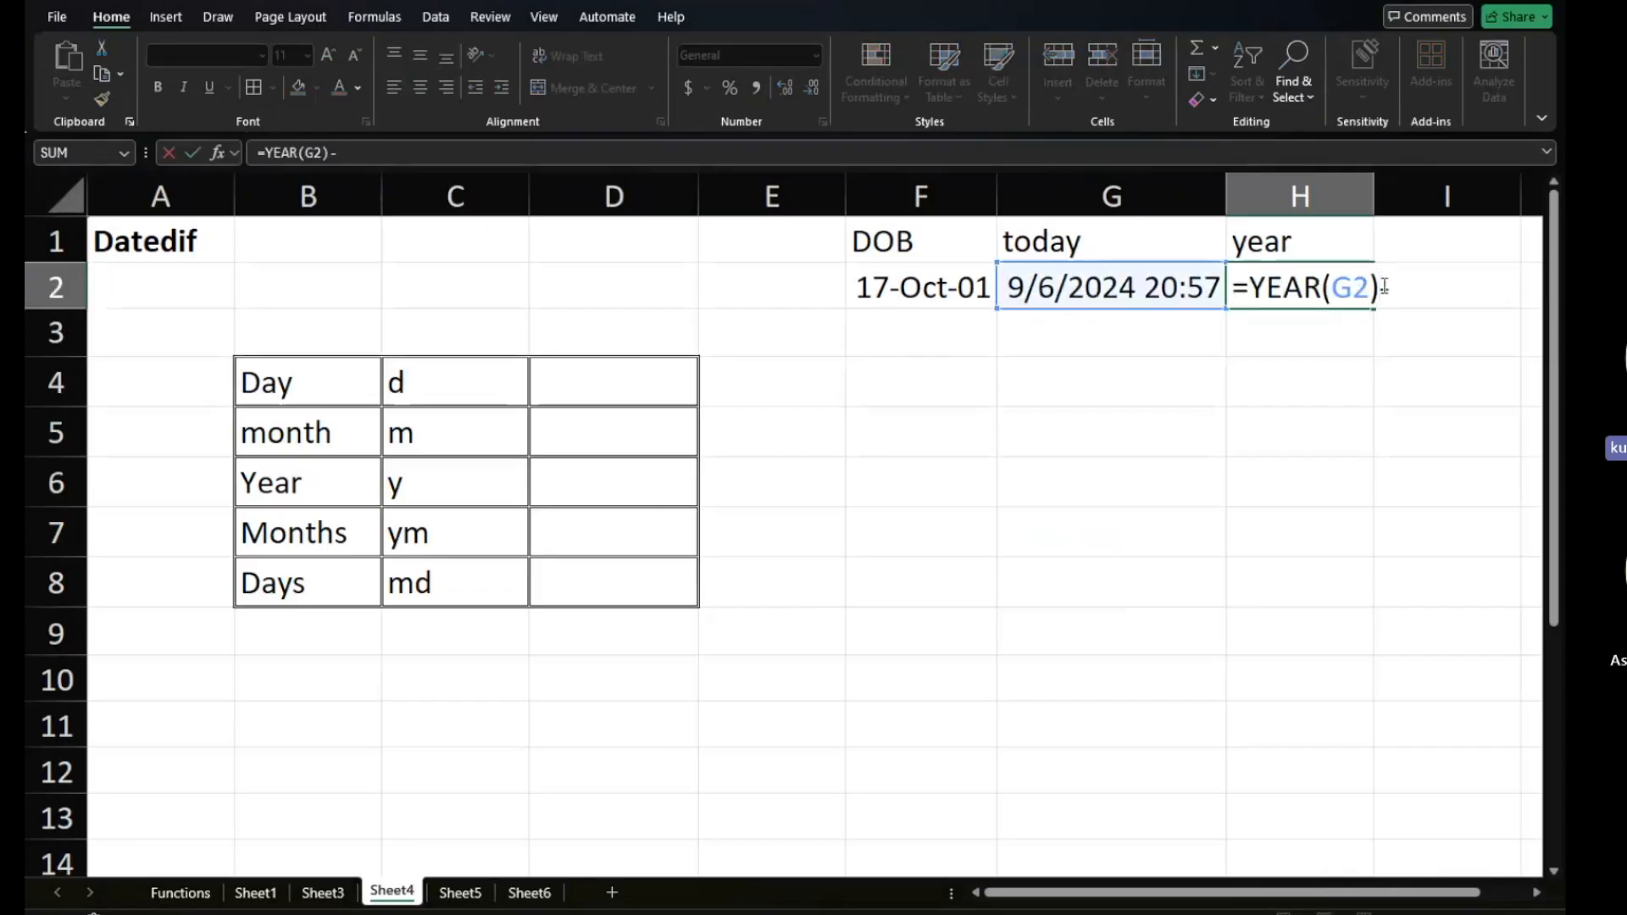
text(year()
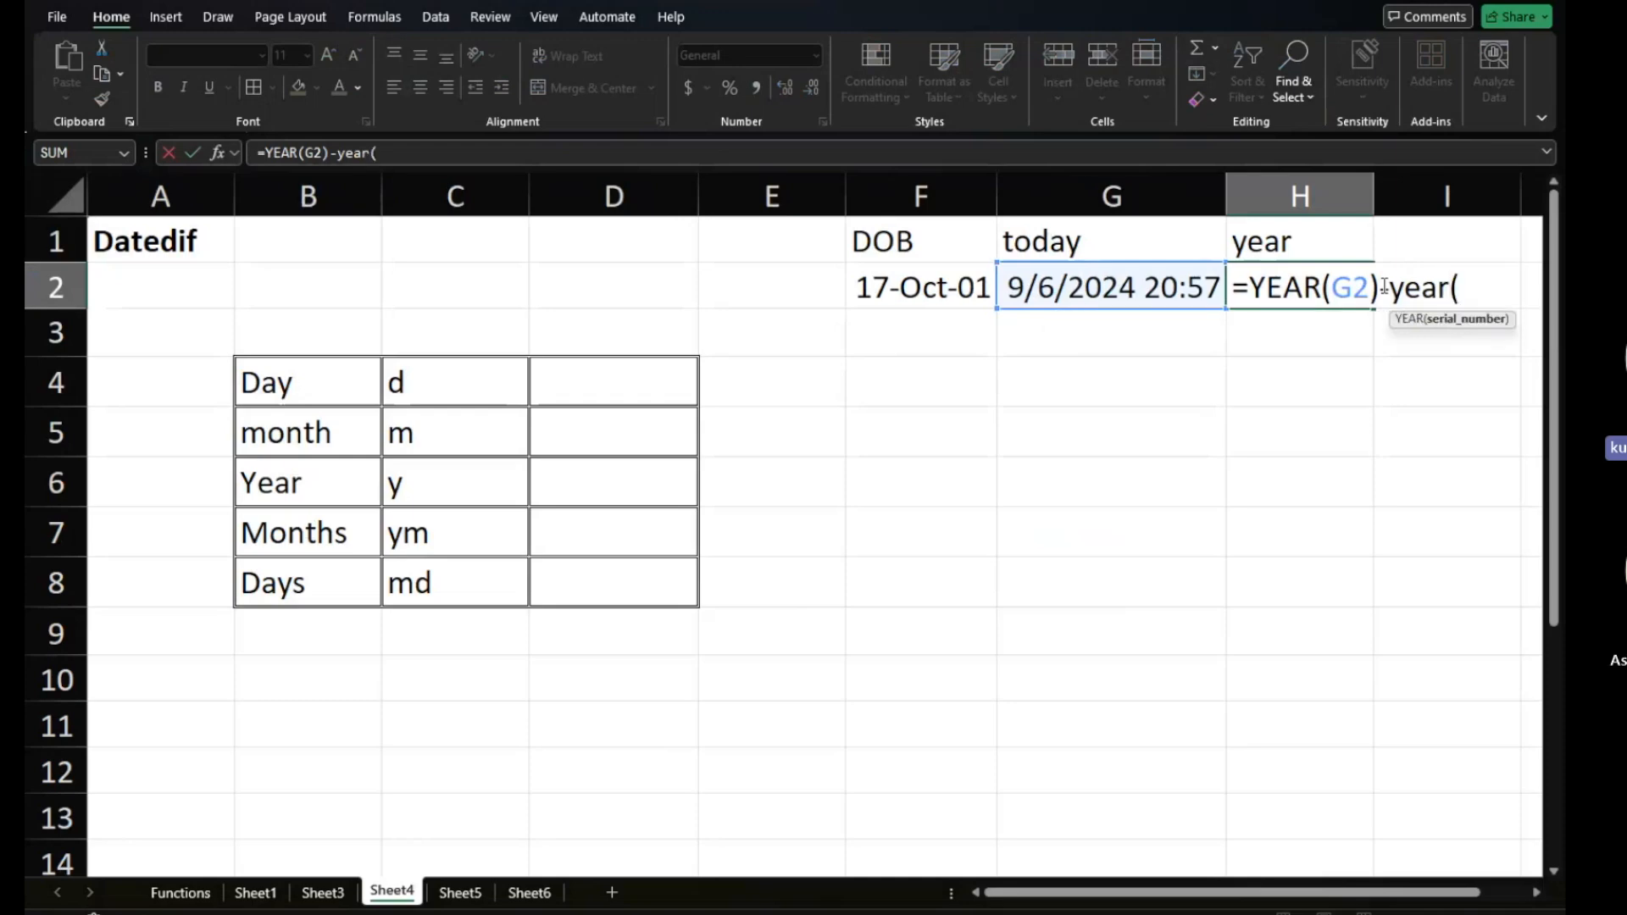
click(954, 307)
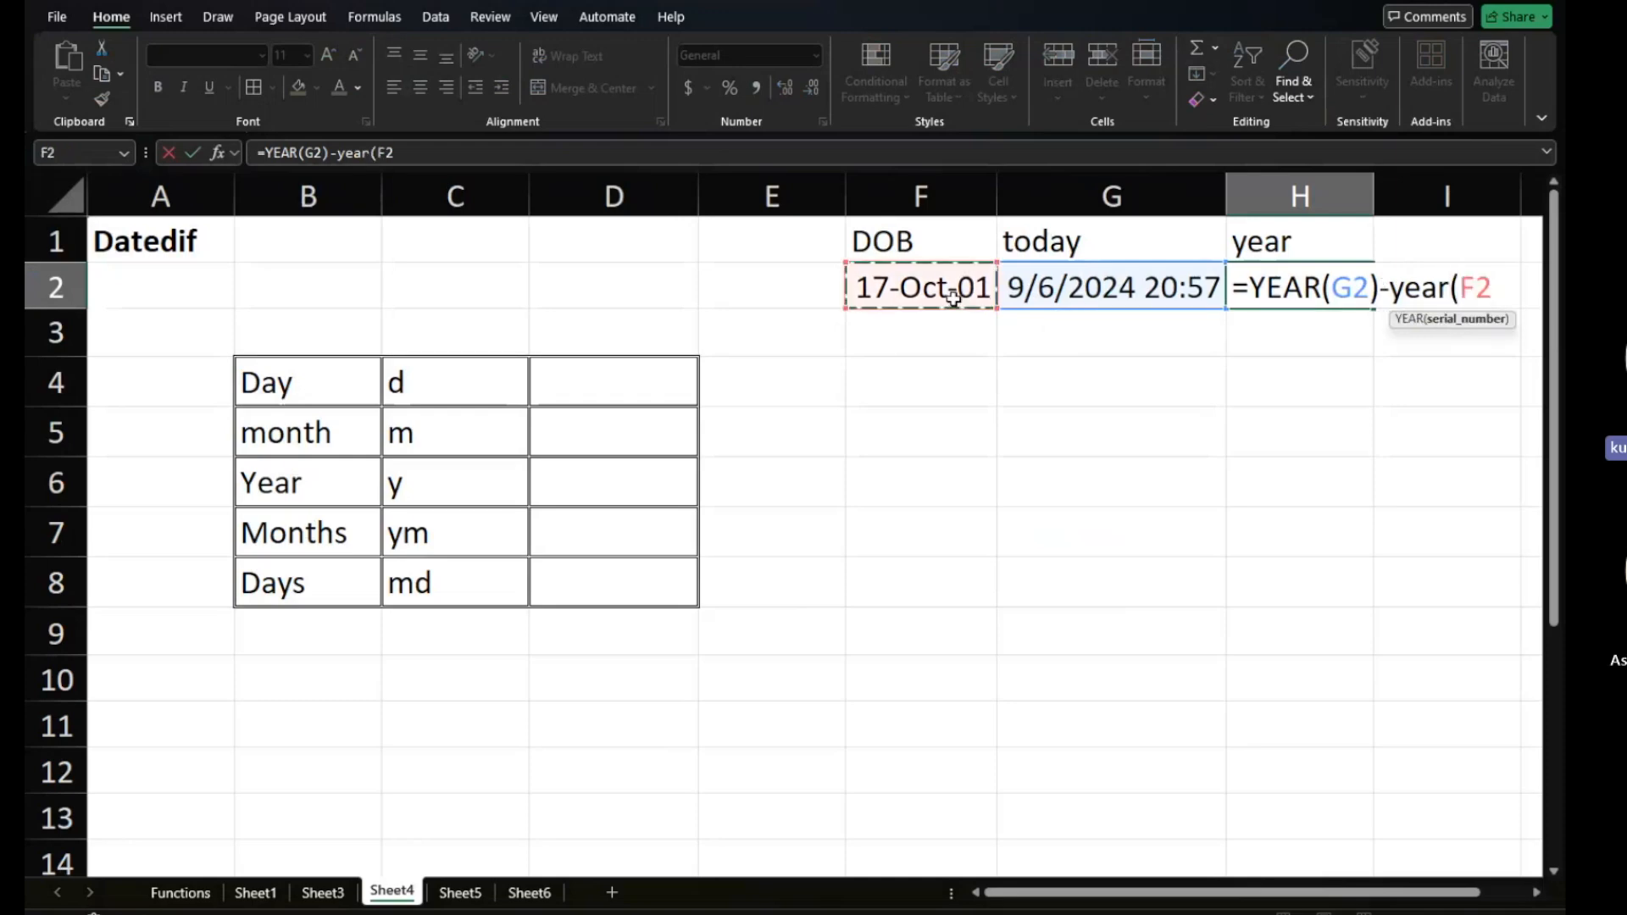
text())
key(Return)
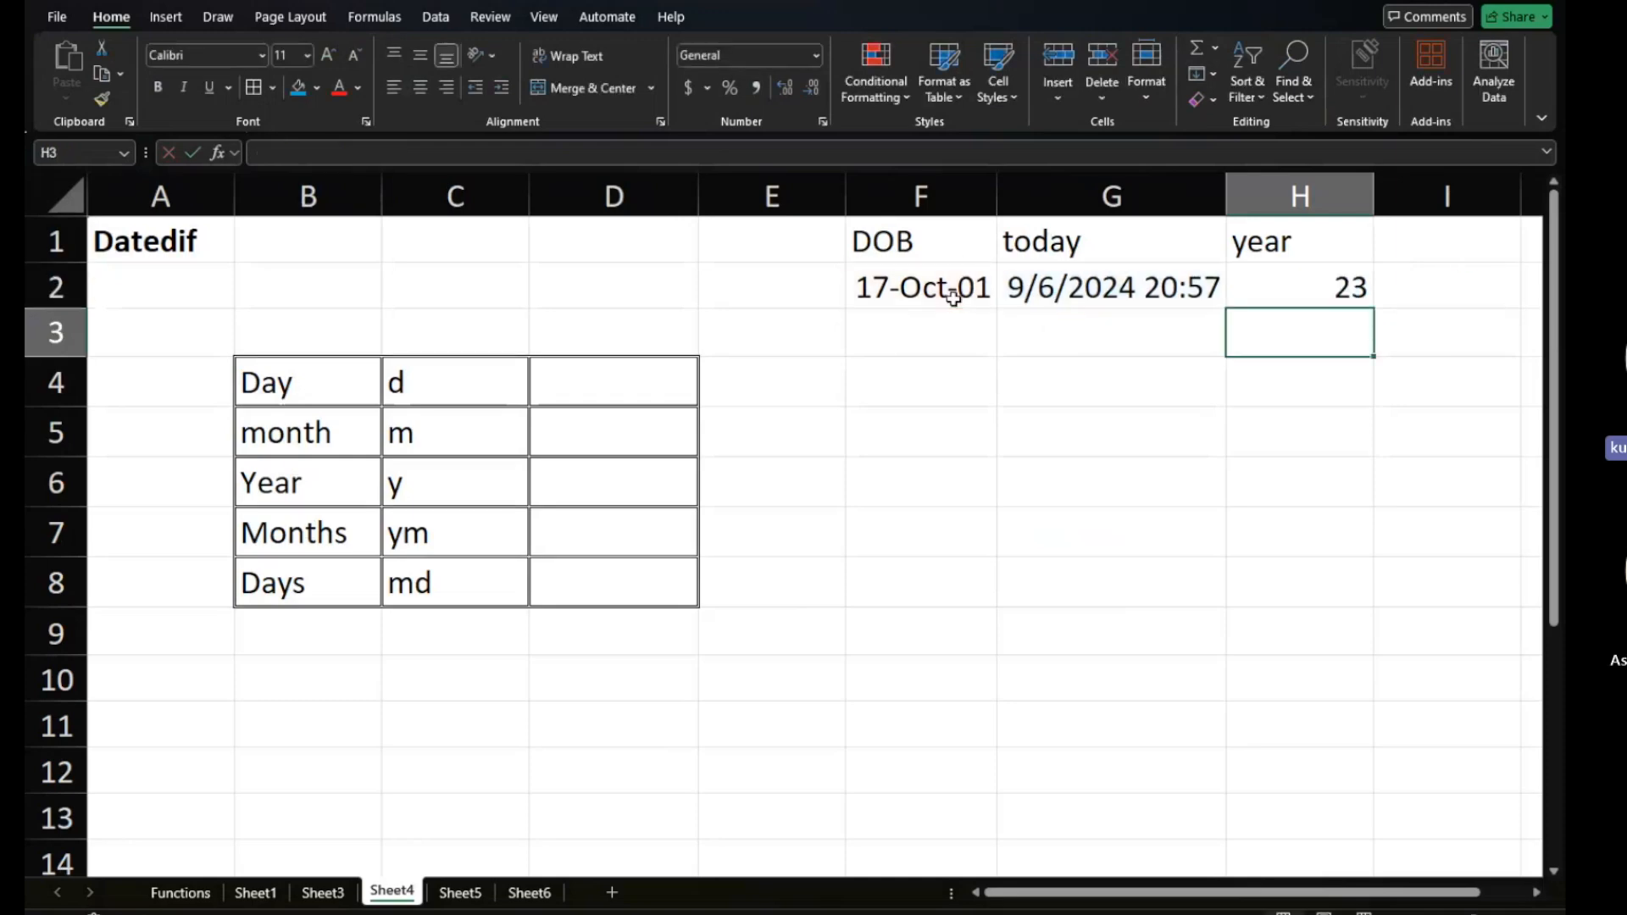
click(1264, 292)
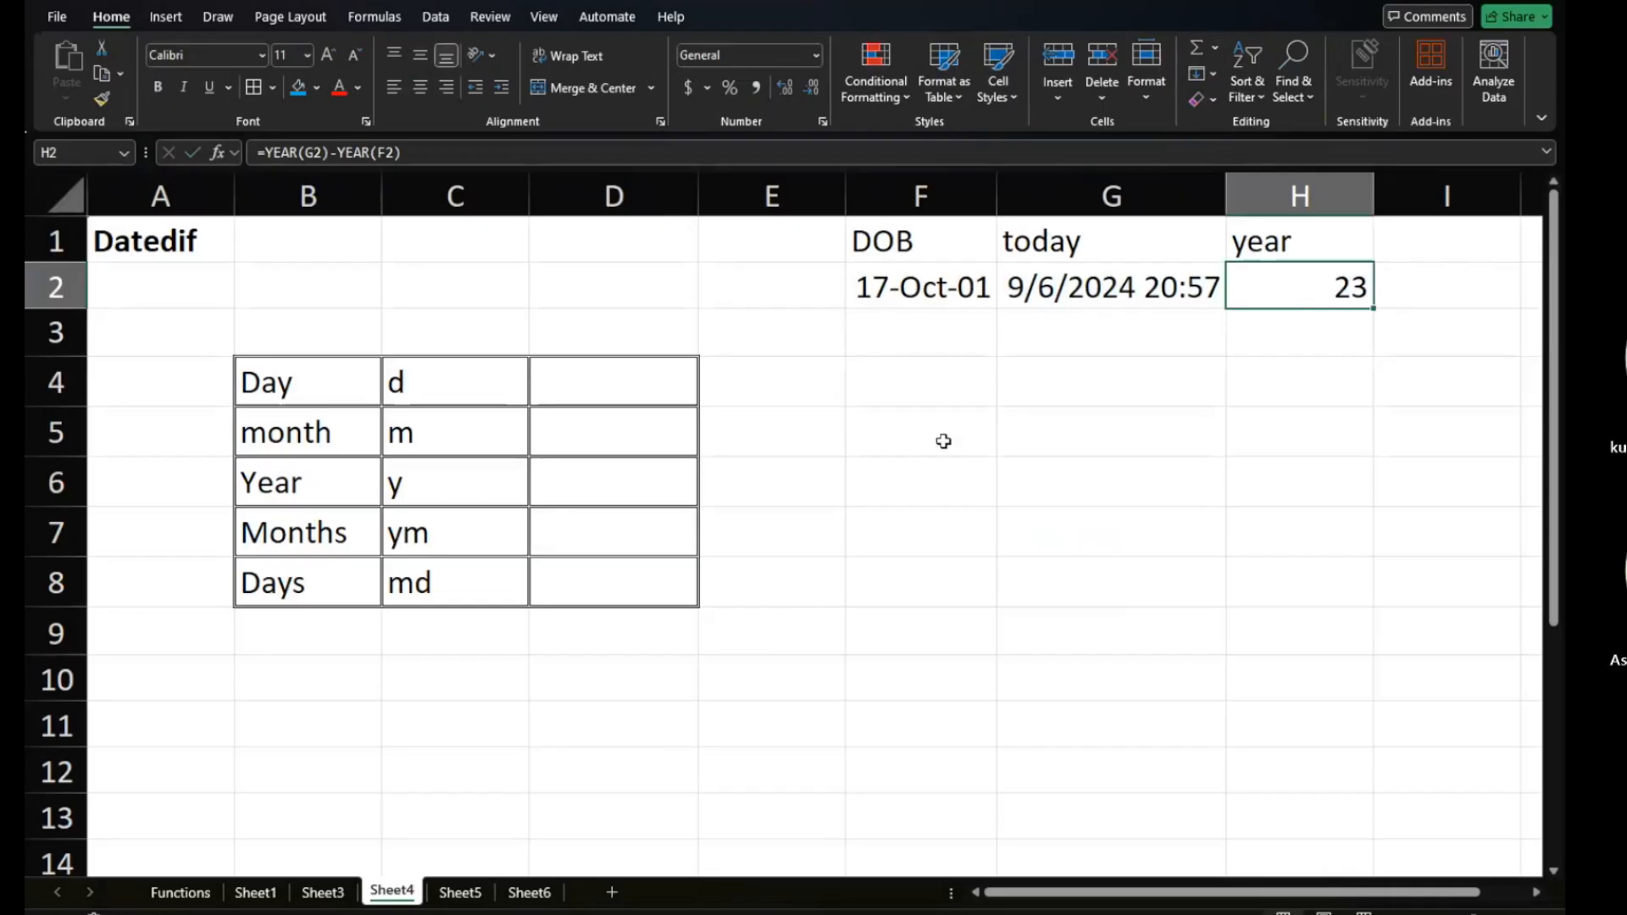
Clear the year heading and its formula from H1:H3.
click(641, 384)
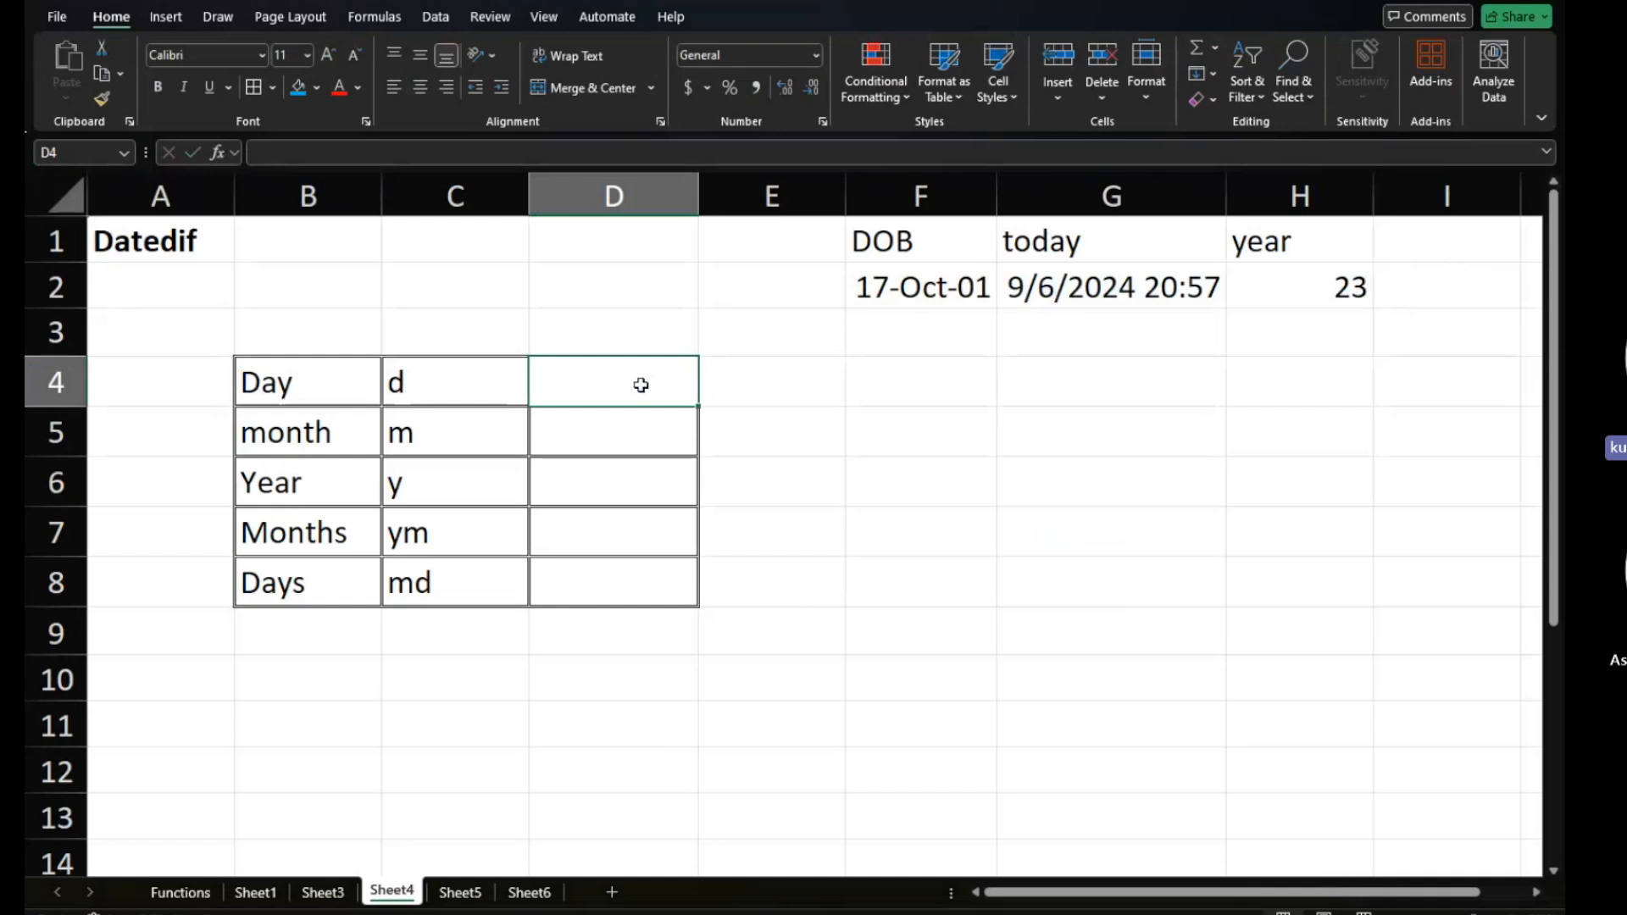
drag(1254, 241, 1253, 338)
key(Delete)
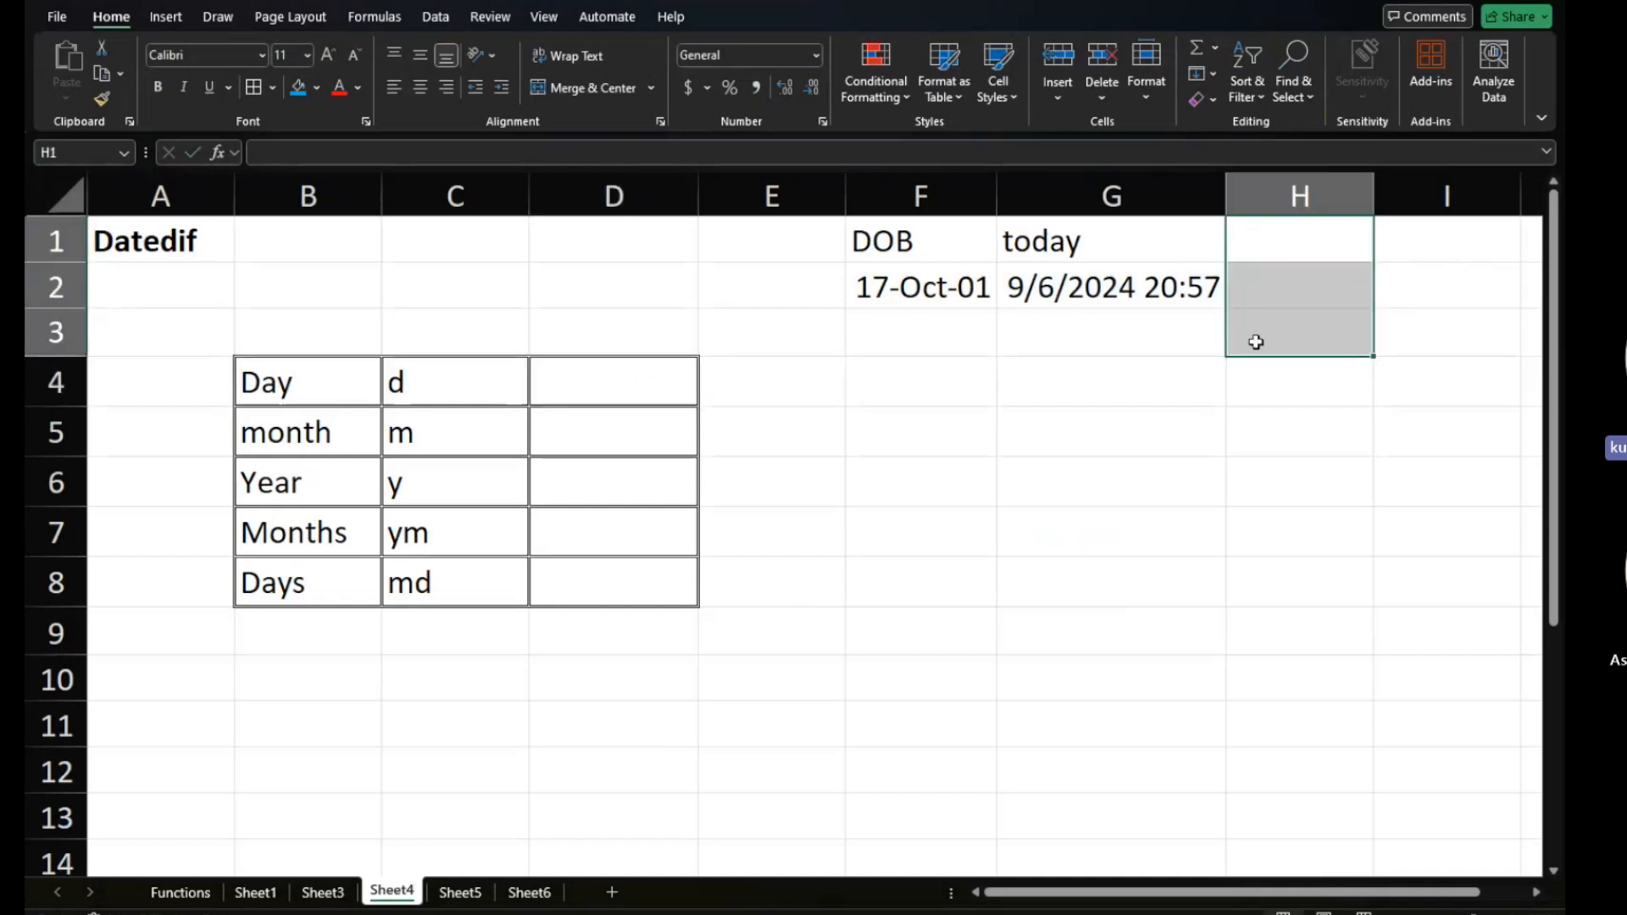
click(640, 376)
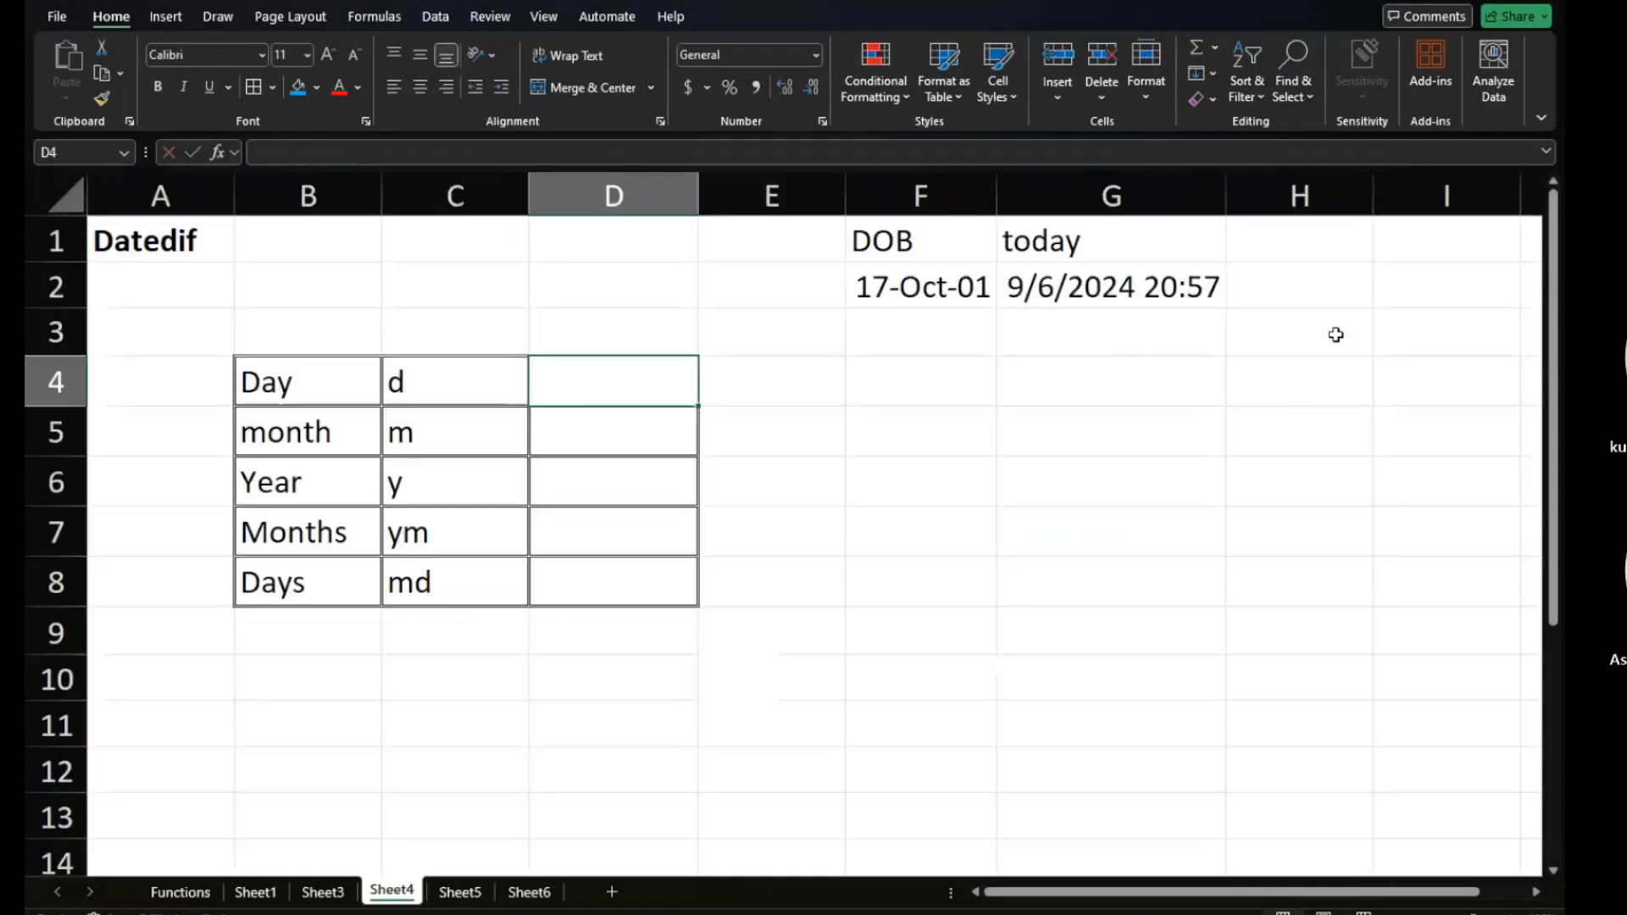
Add a new worksheet after Sheet4 and name it Question.
click(1335, 335)
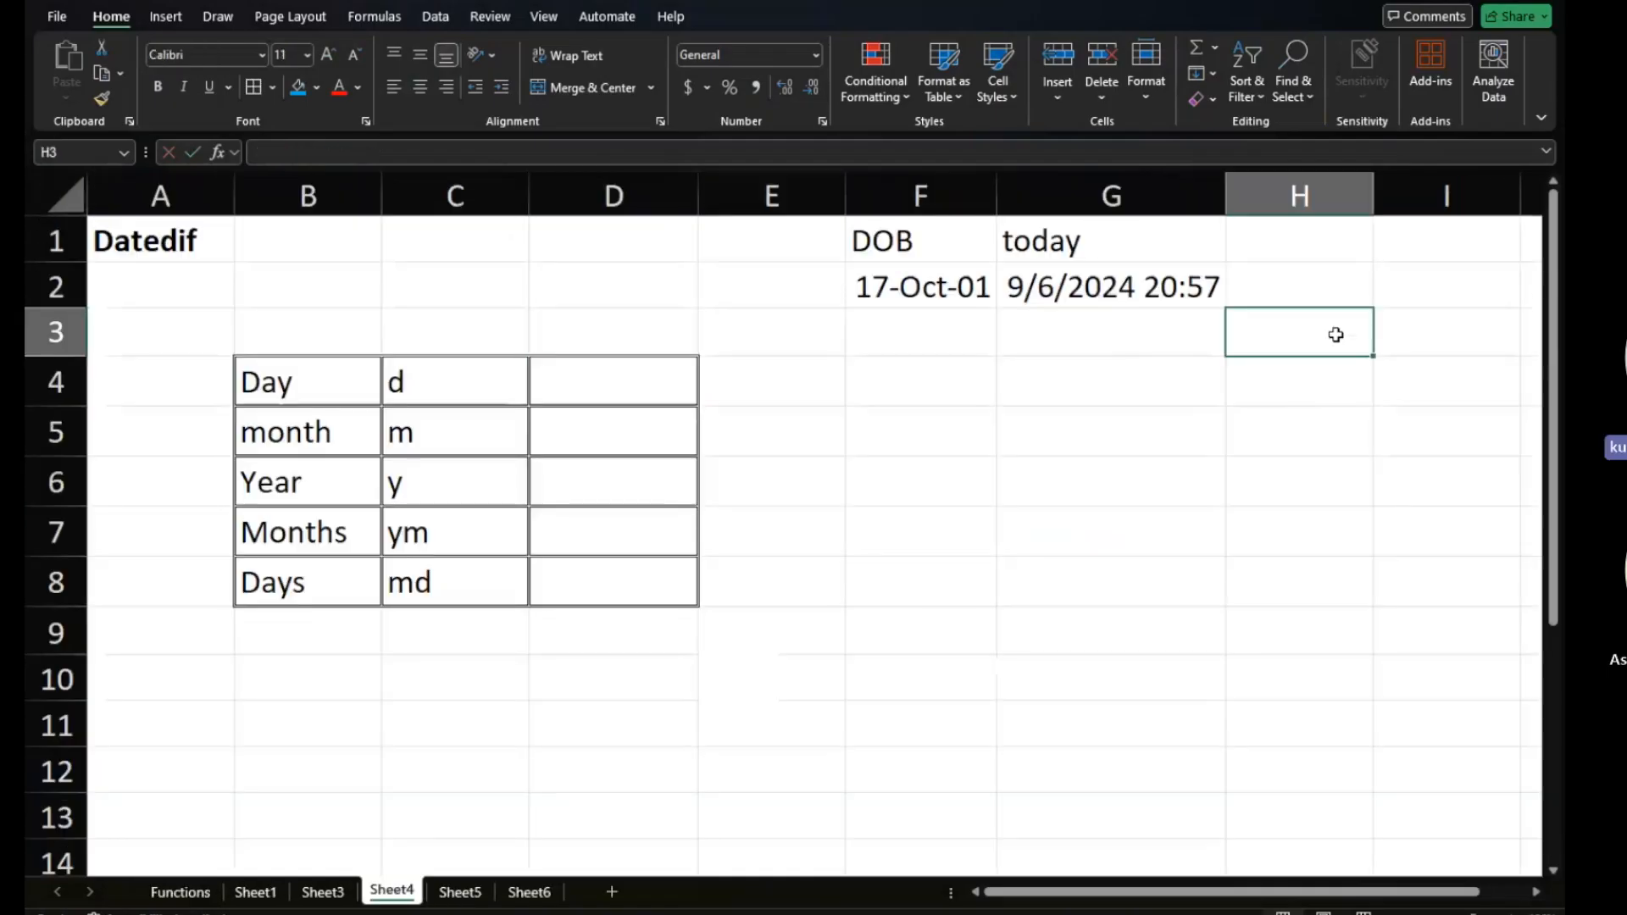
scroll(1335, 335, right, 3)
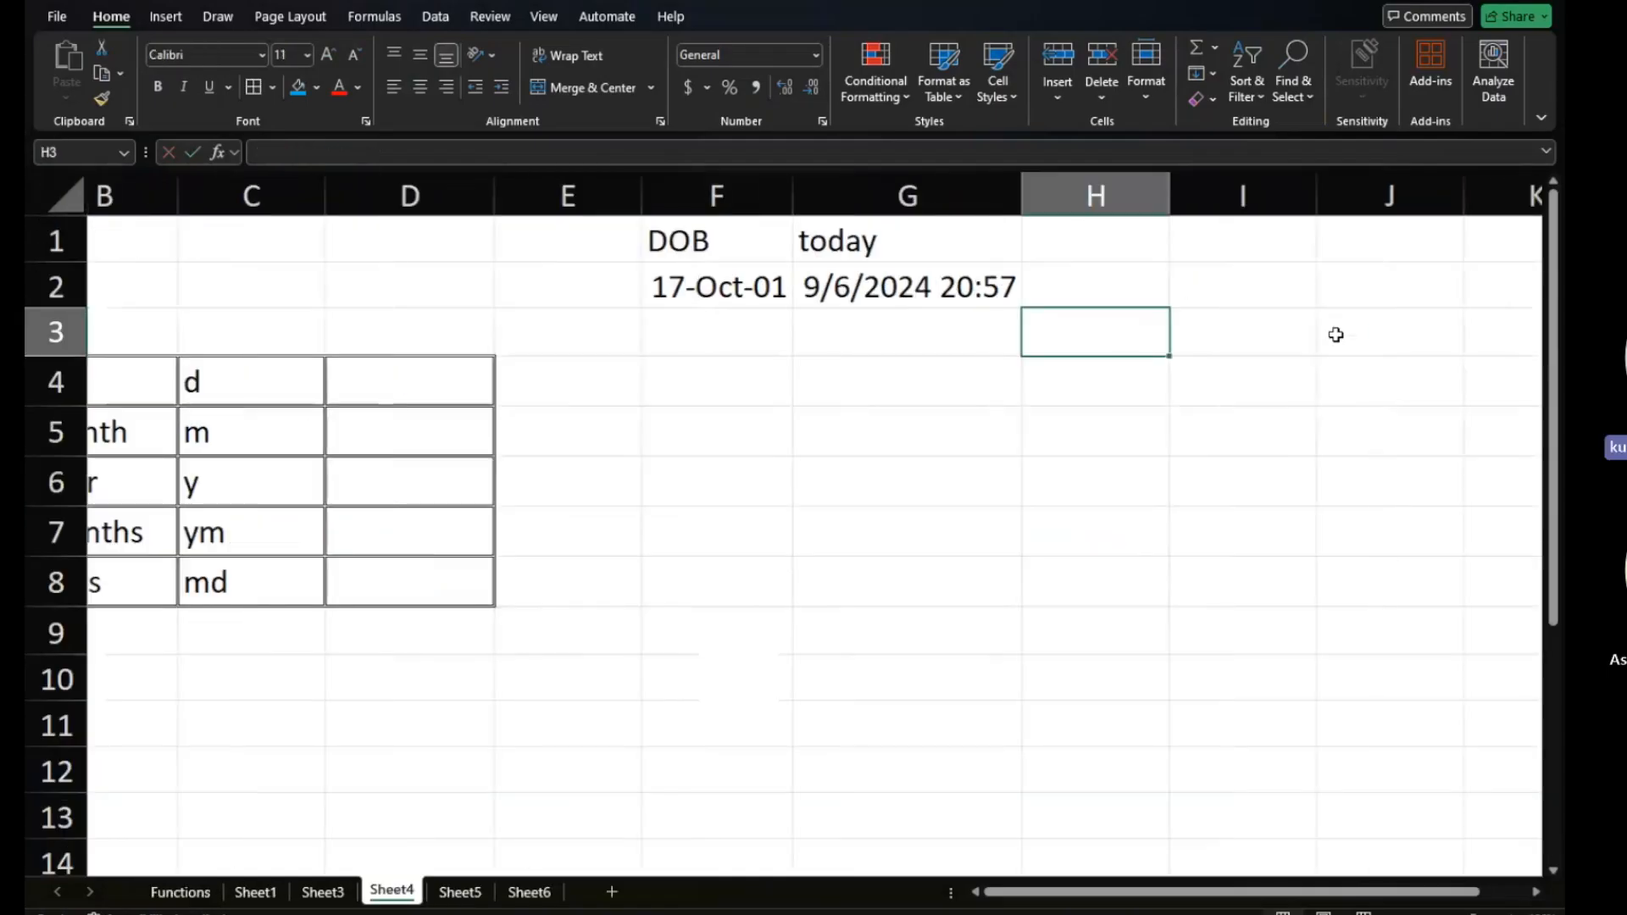
click(612, 892)
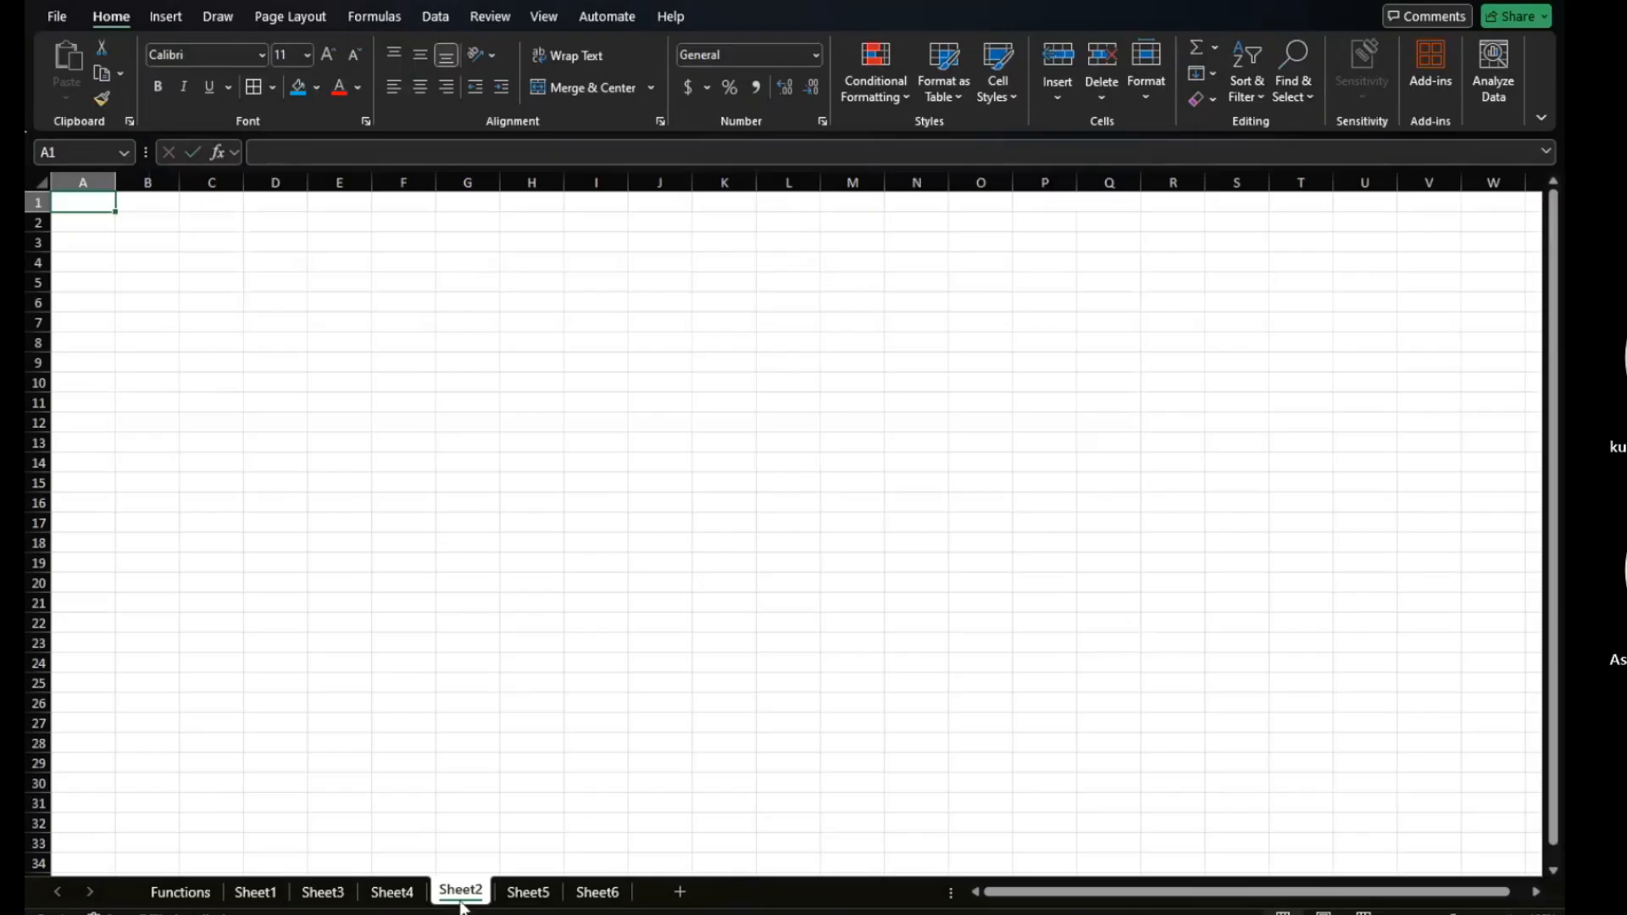
double_click(461, 889)
text(Q)
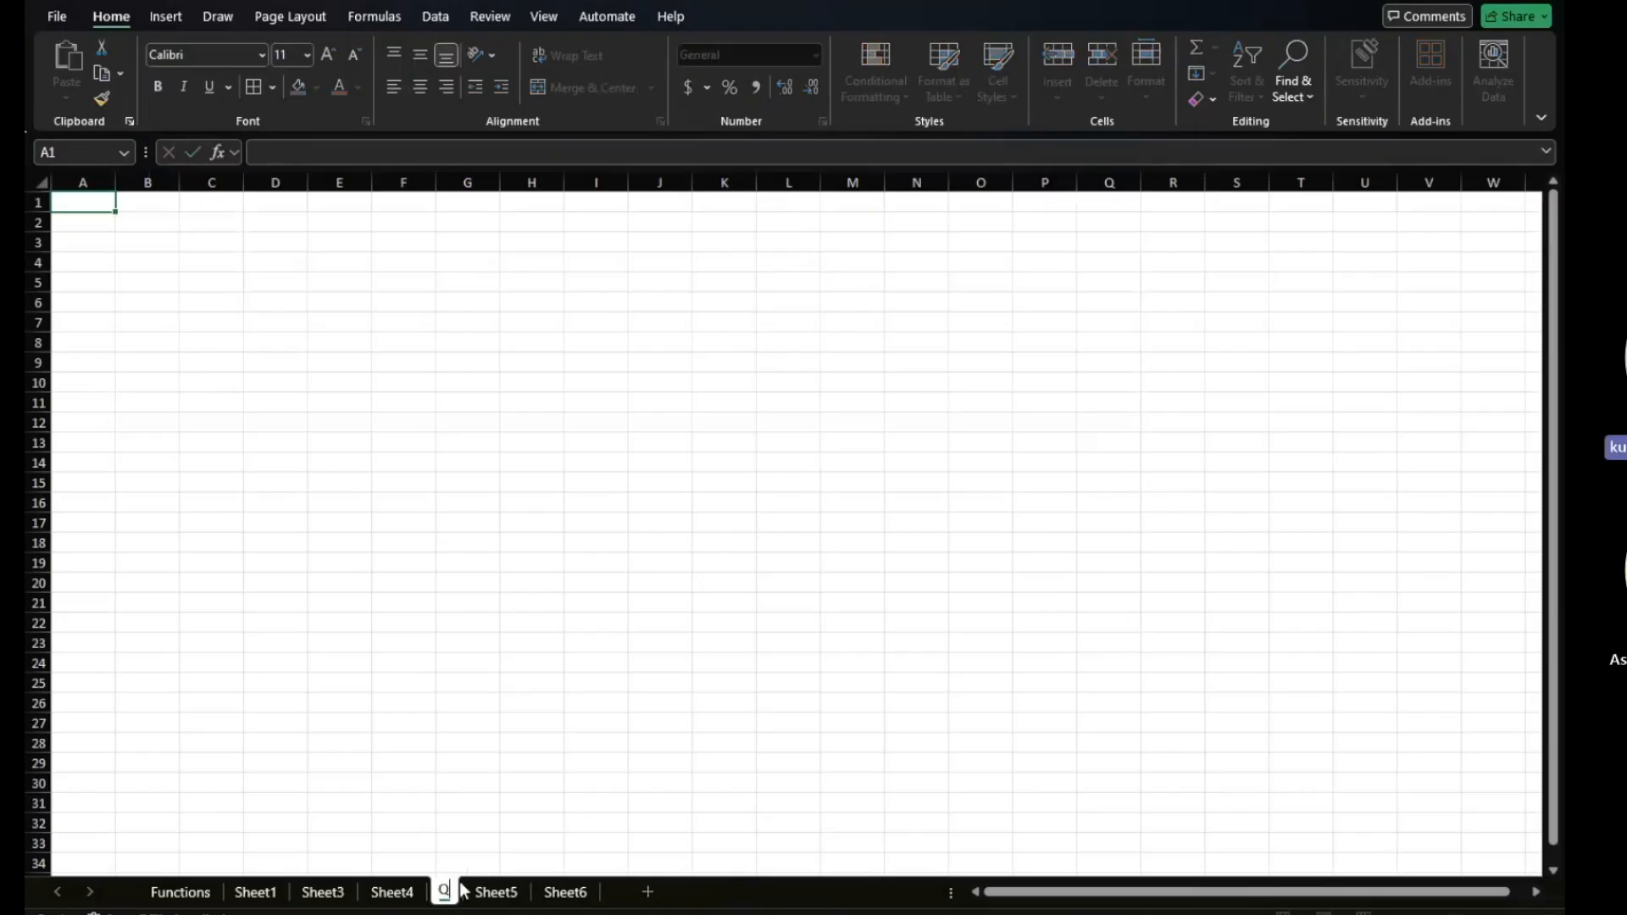
text(uestion)
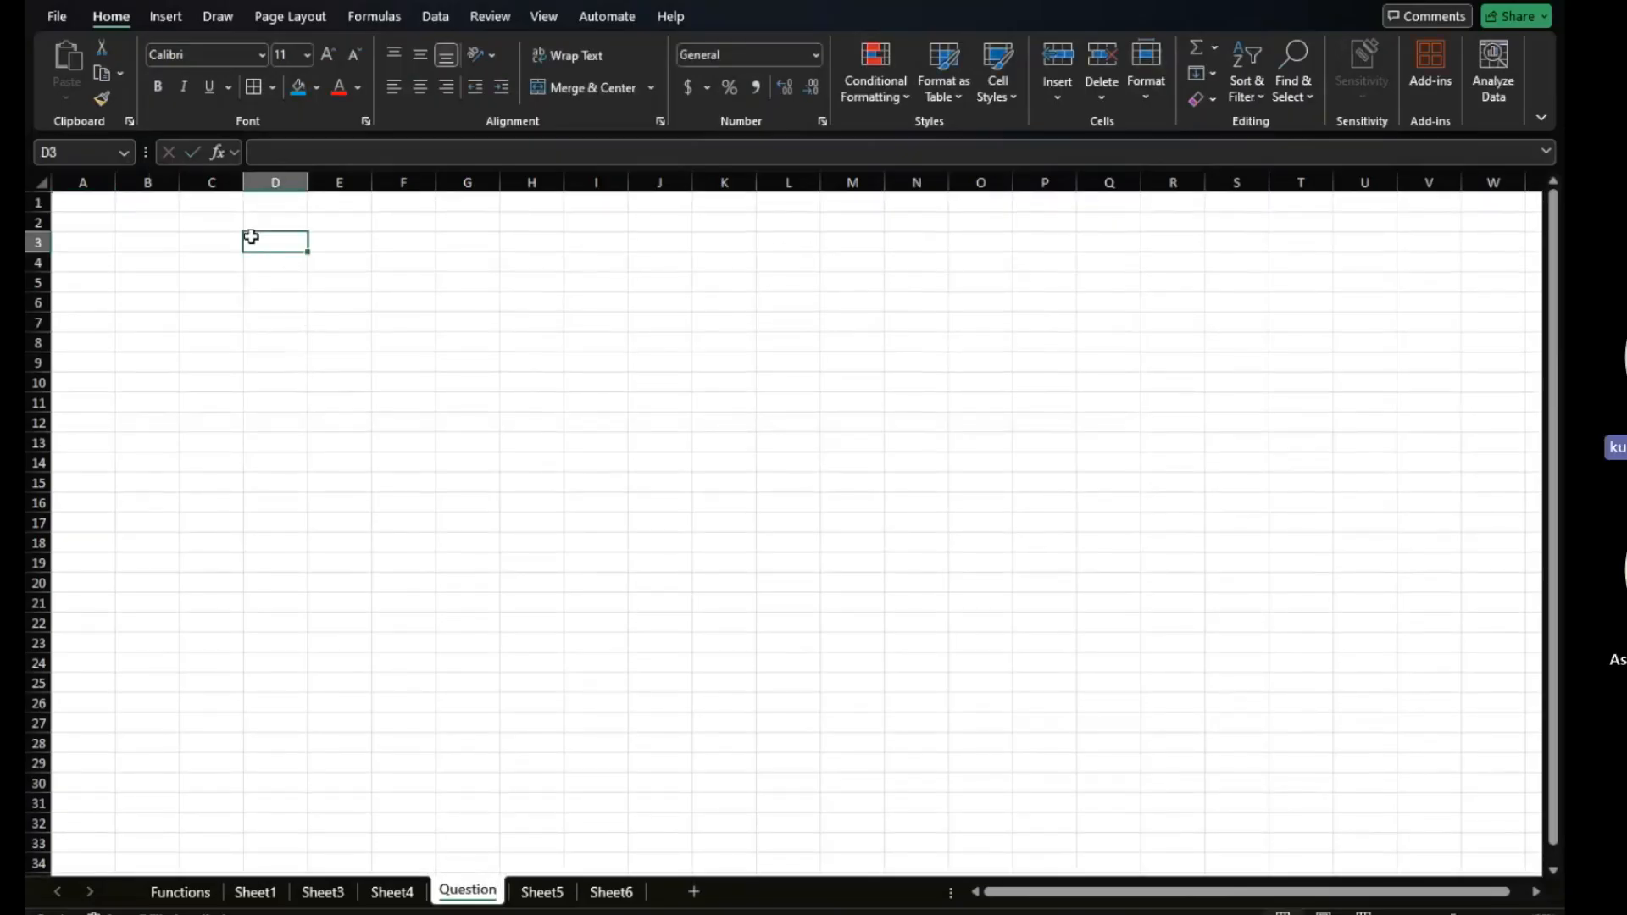
Enter the text "Find out No of days and no of months between 2 dates" in D3 of the Question sheet.
text(F)
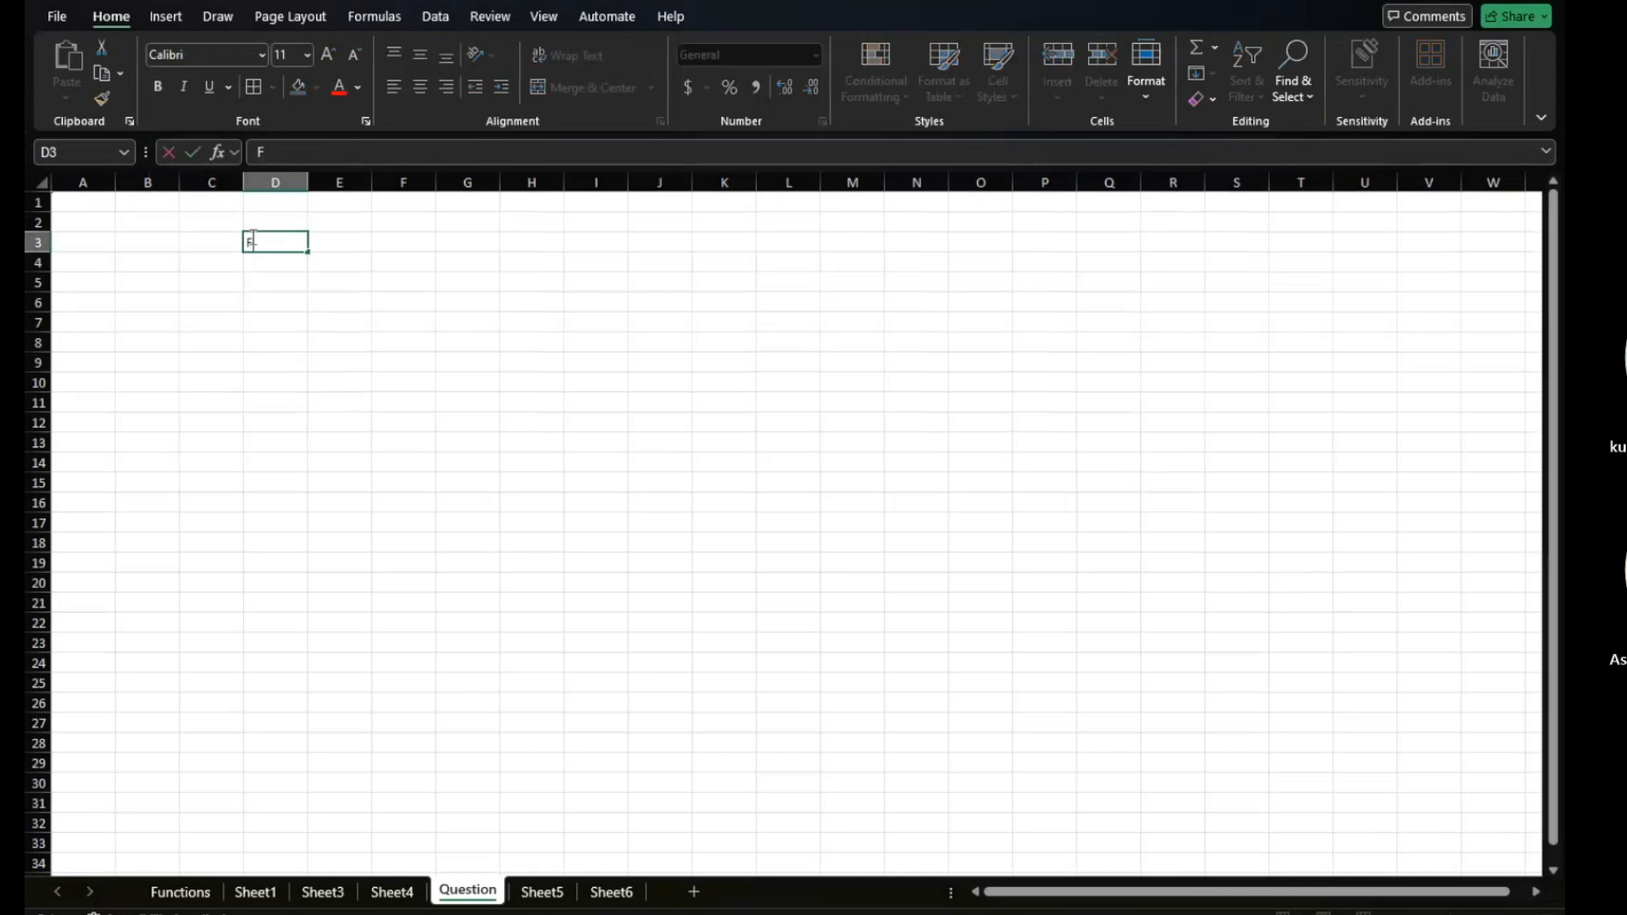
text(ind out No)
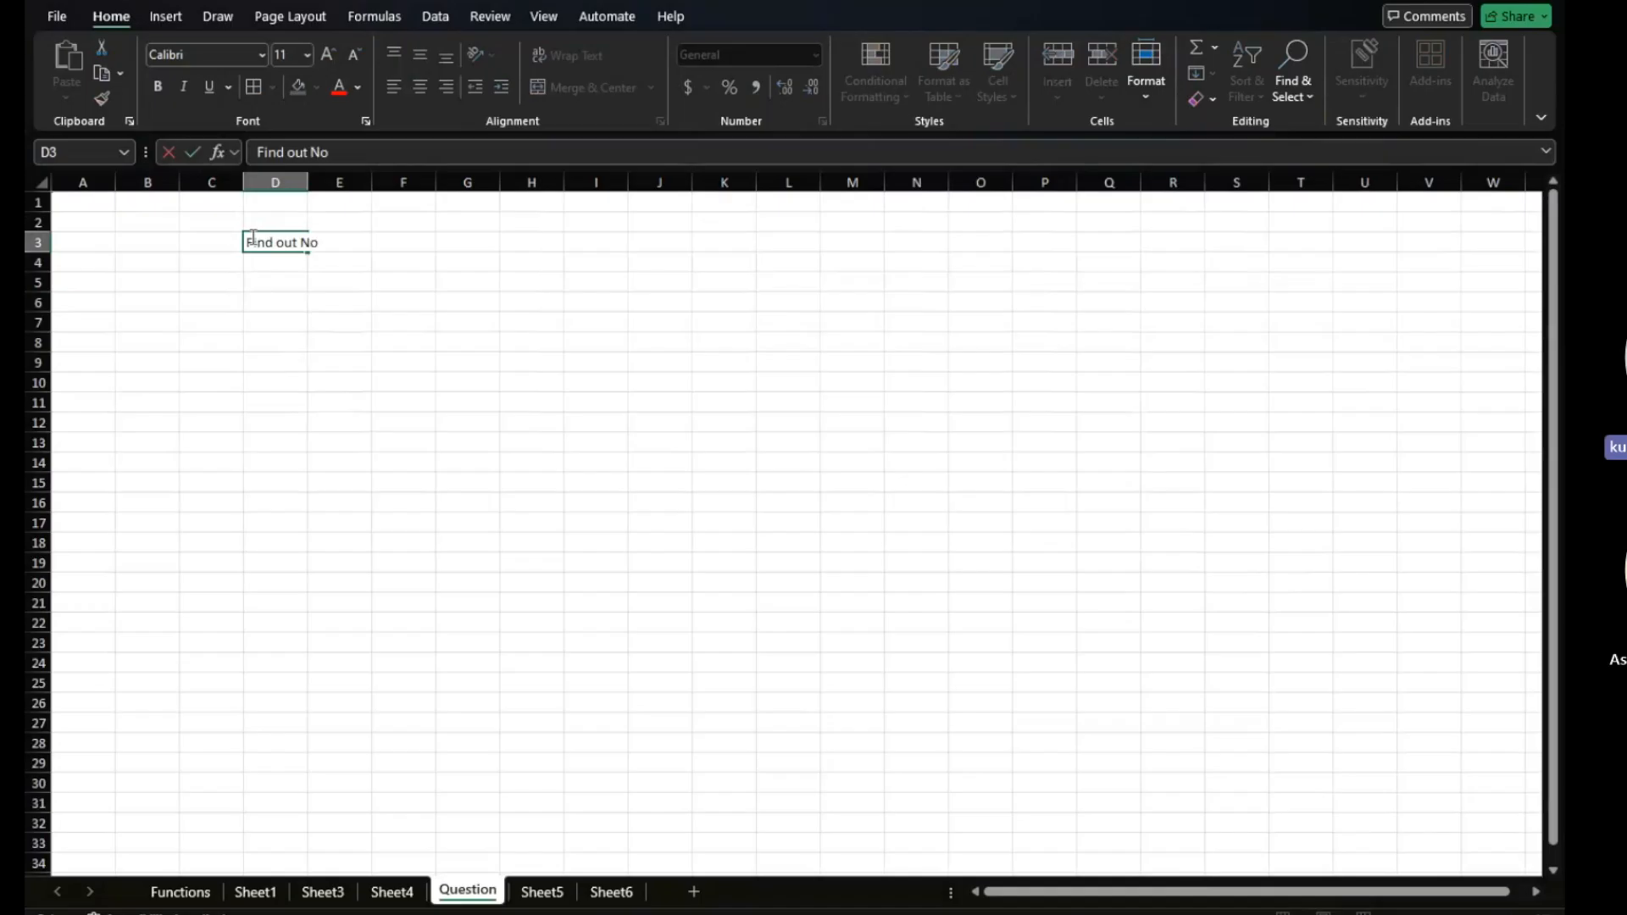
text( of days and no of months between 2 dates)
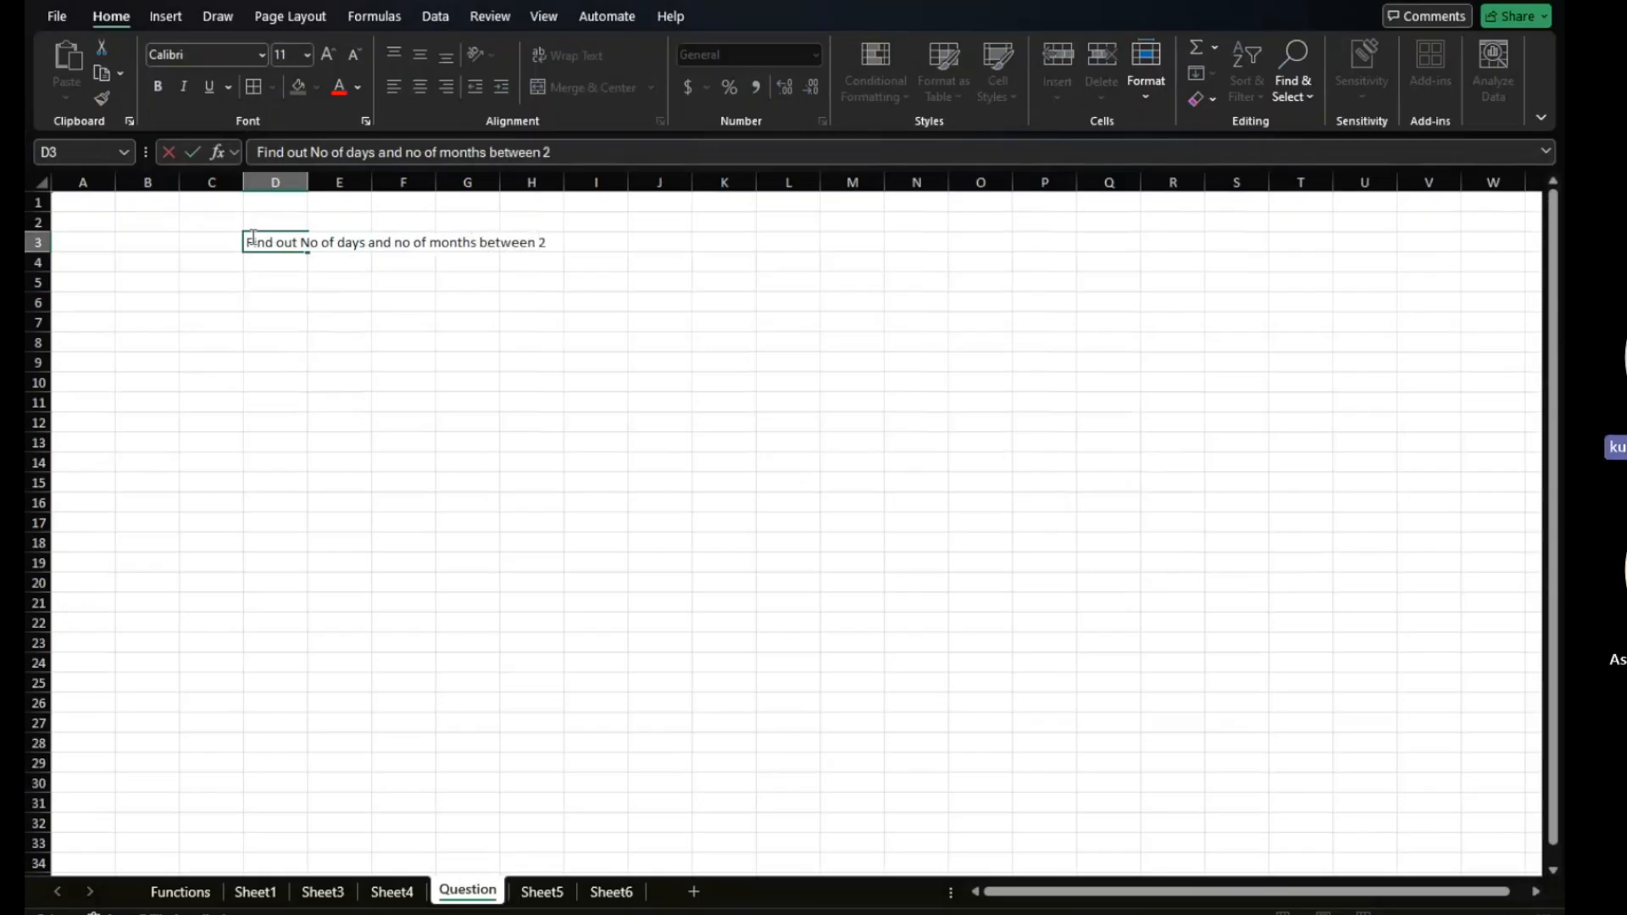
key(Return)
scroll(251, 238, up, 2)
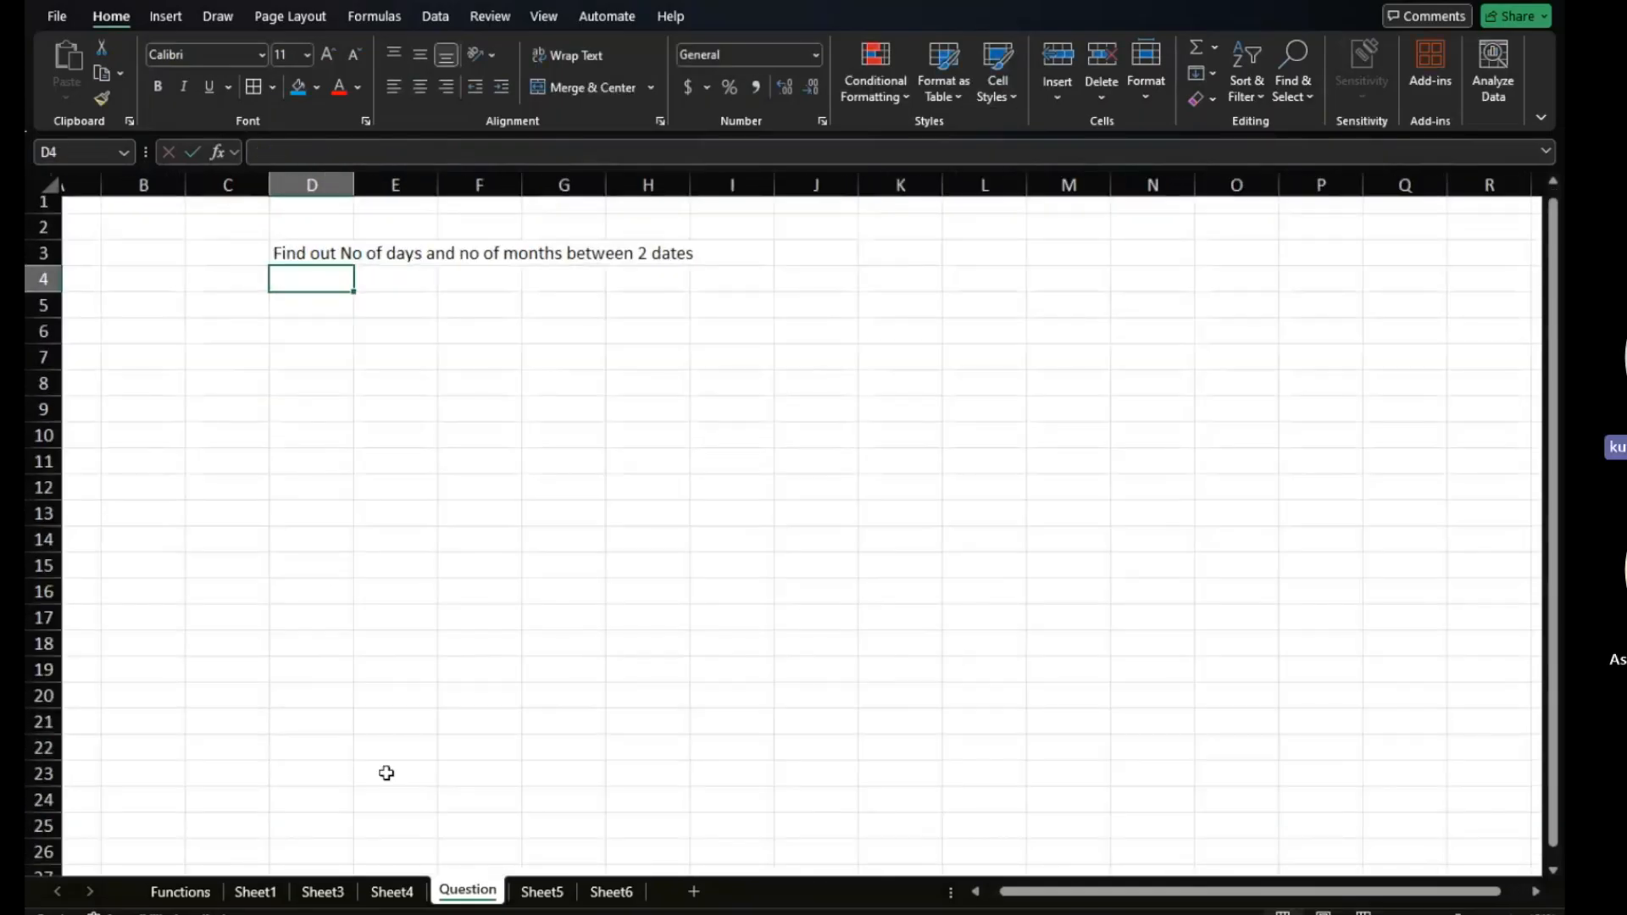
Return to Sheet4 and enter =DATEDIF(F2,G2,"D") in D4 for the Day row.
click(322, 889)
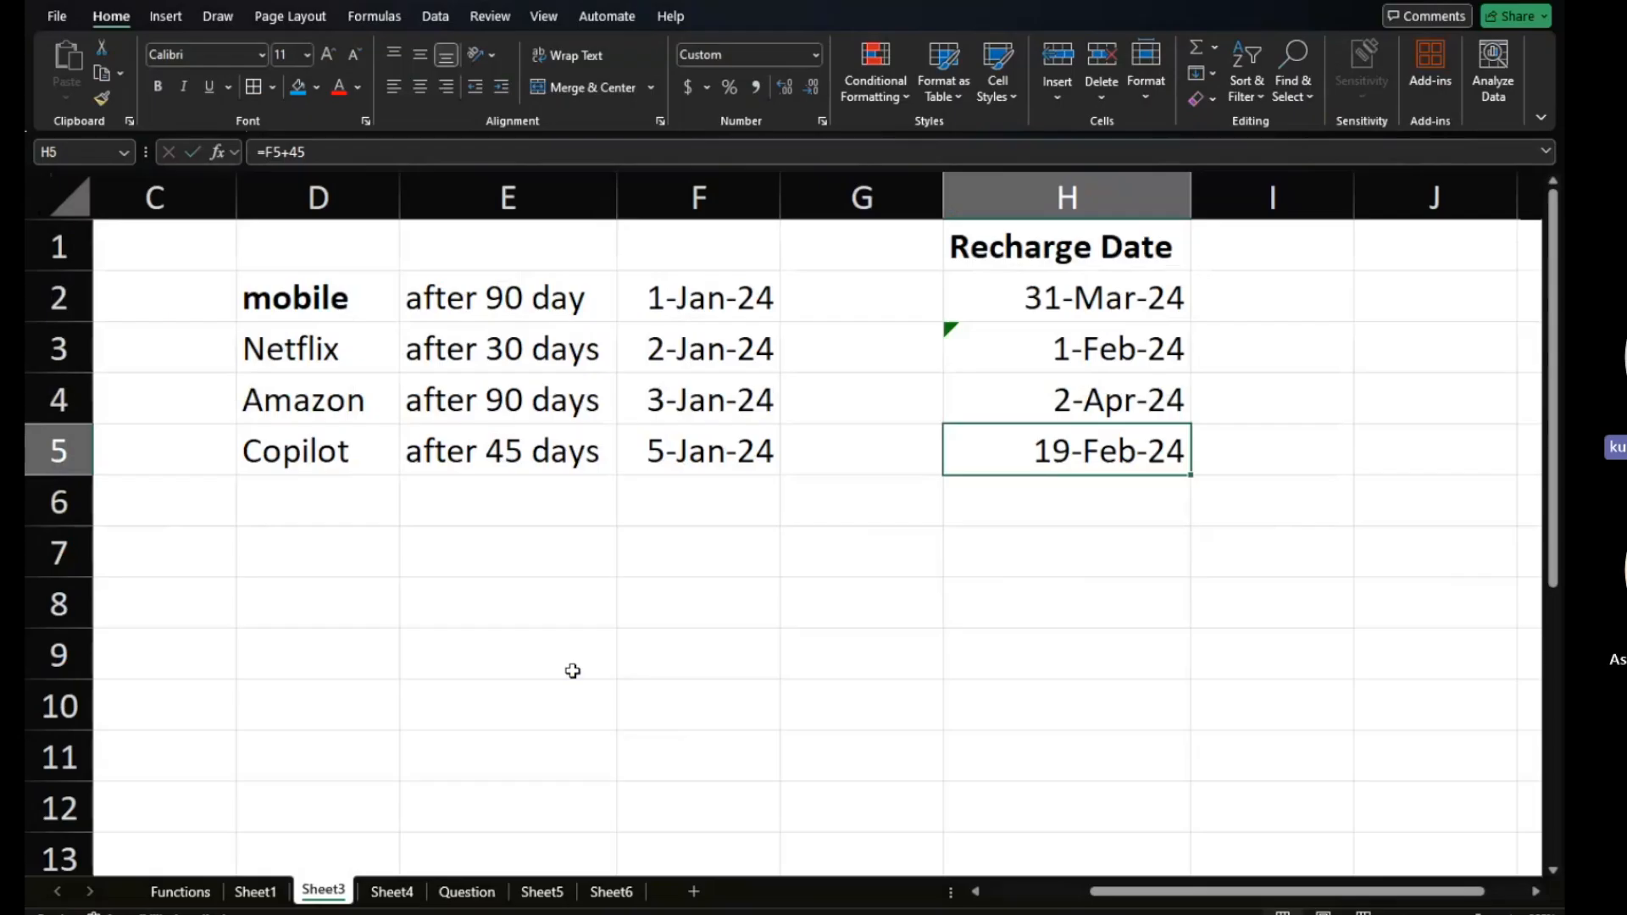
click(412, 891)
scroll(439, 481, left, 3)
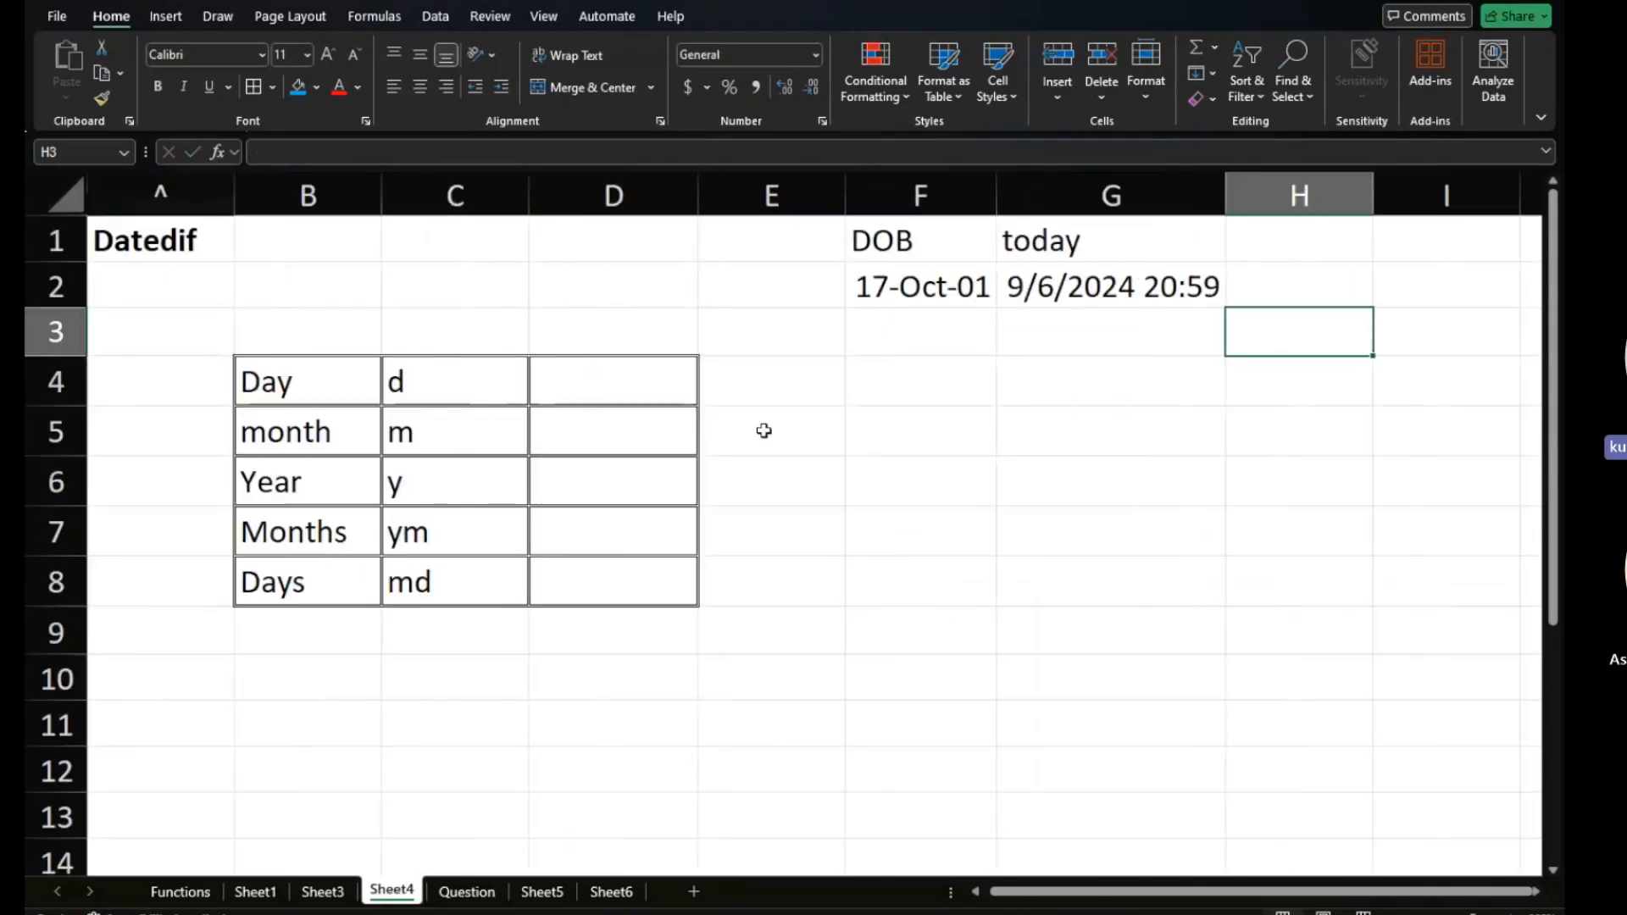
click(596, 390)
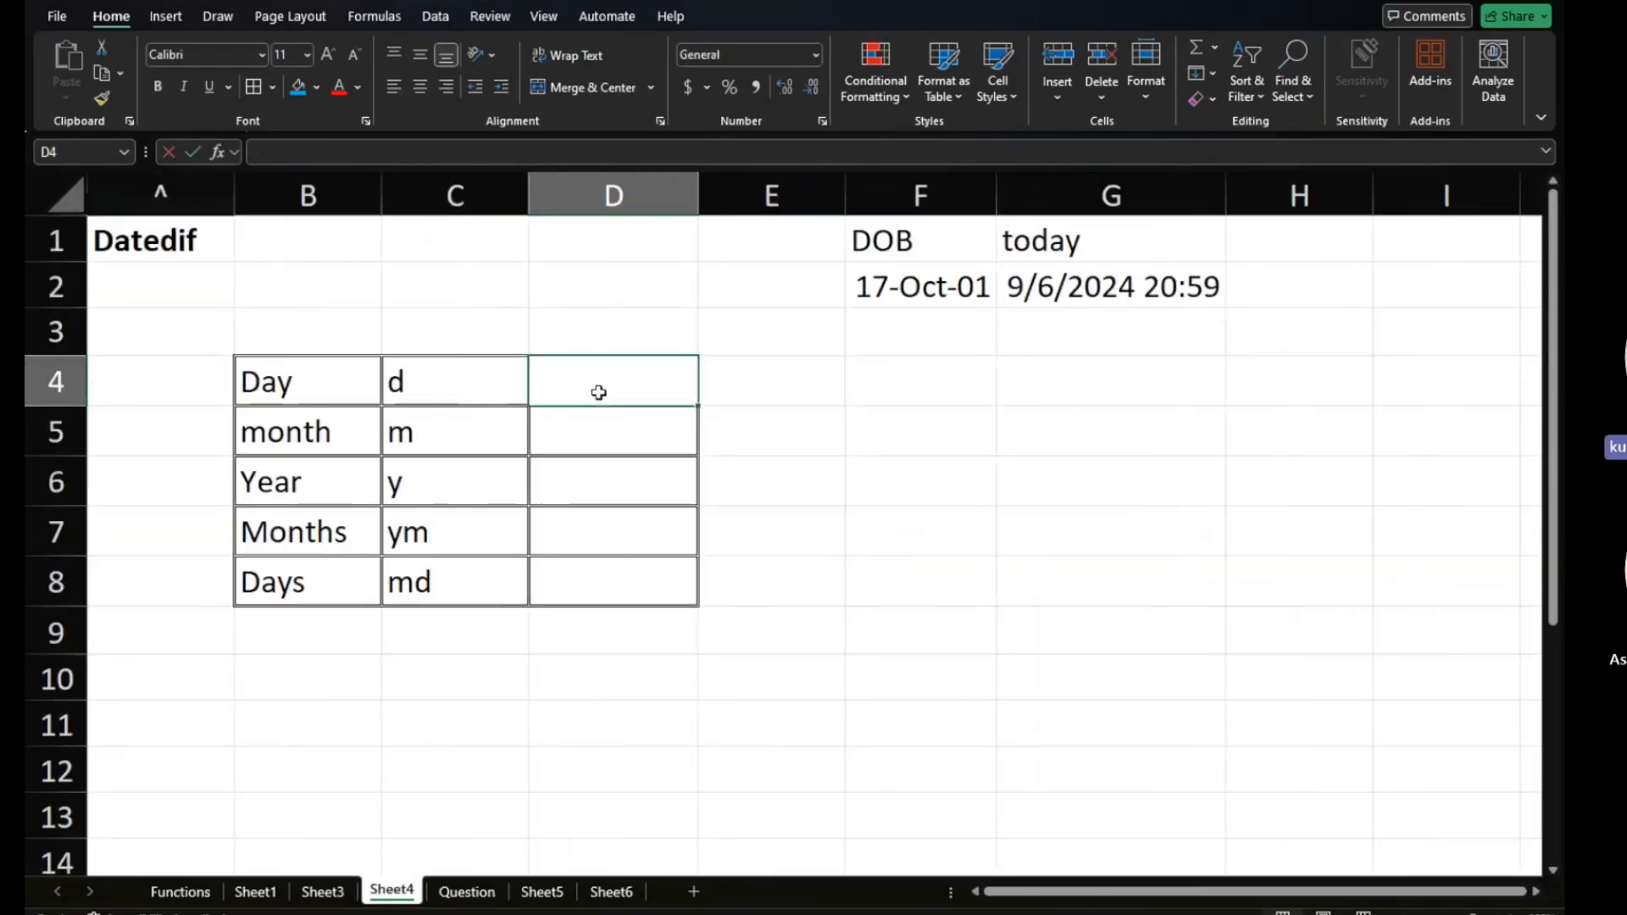
text(=dated)
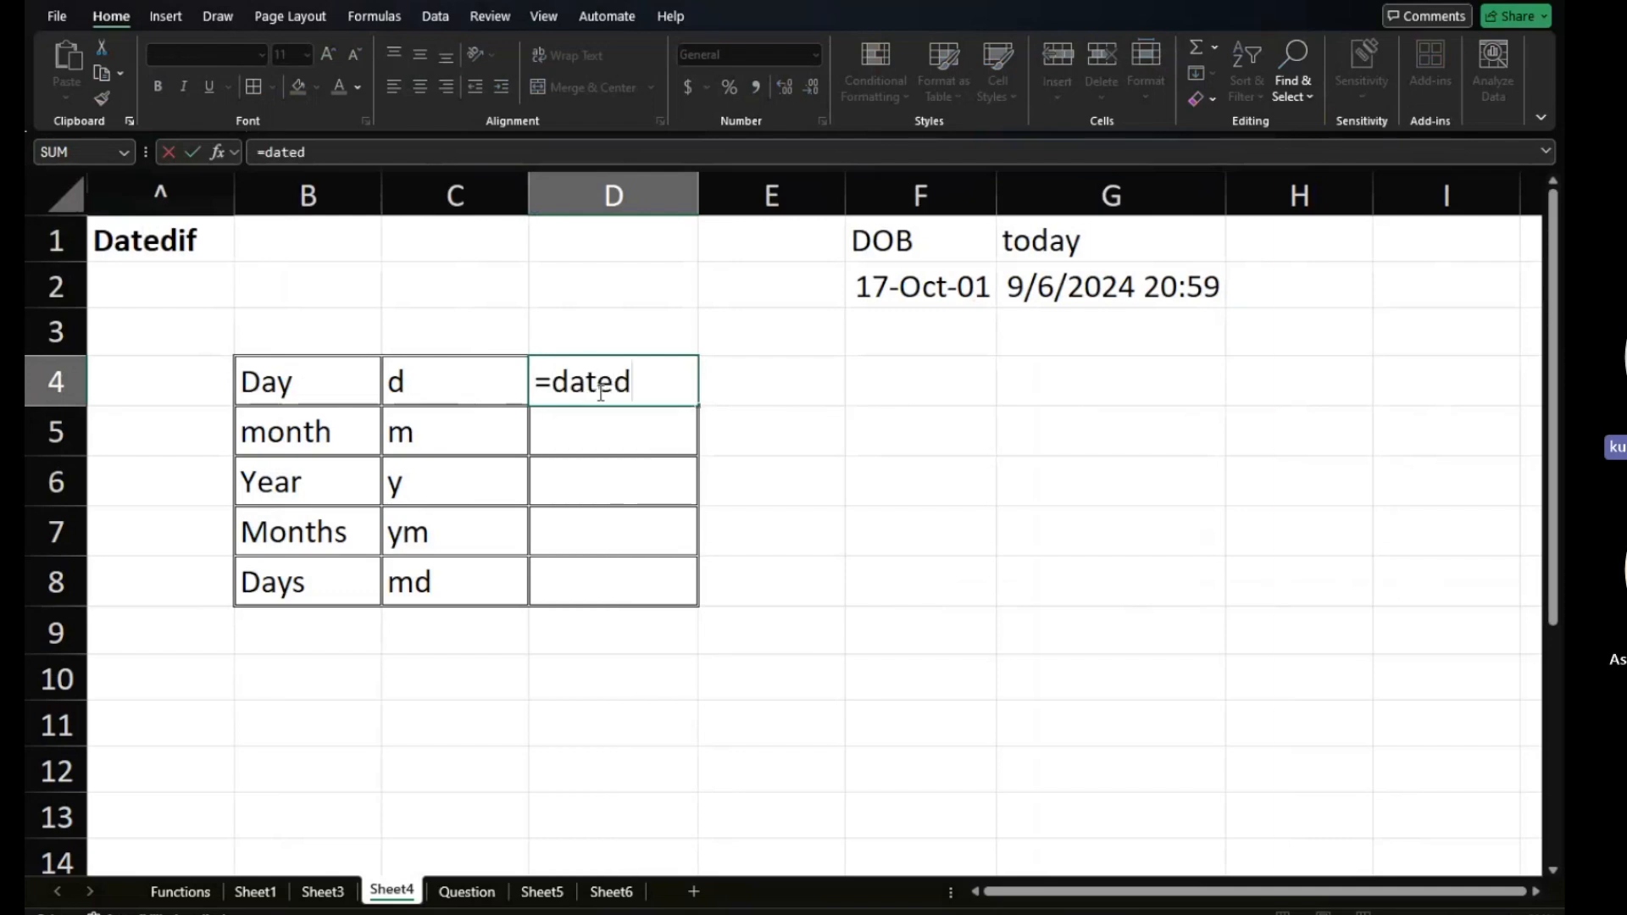
text(if()
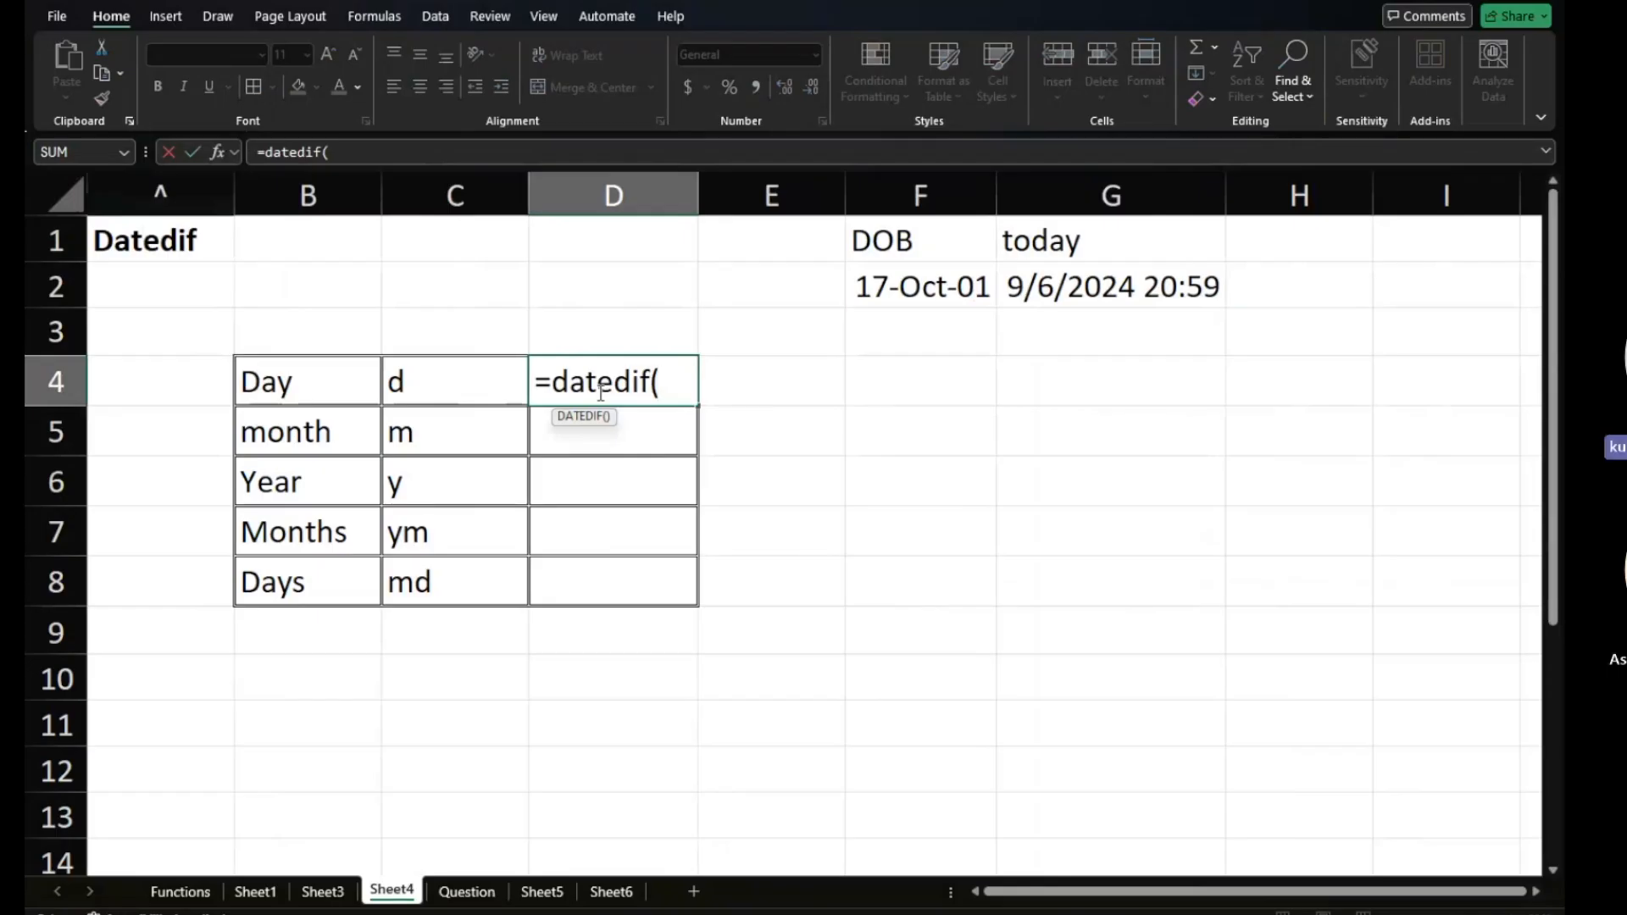
click(897, 289)
text(,)
click(1120, 278)
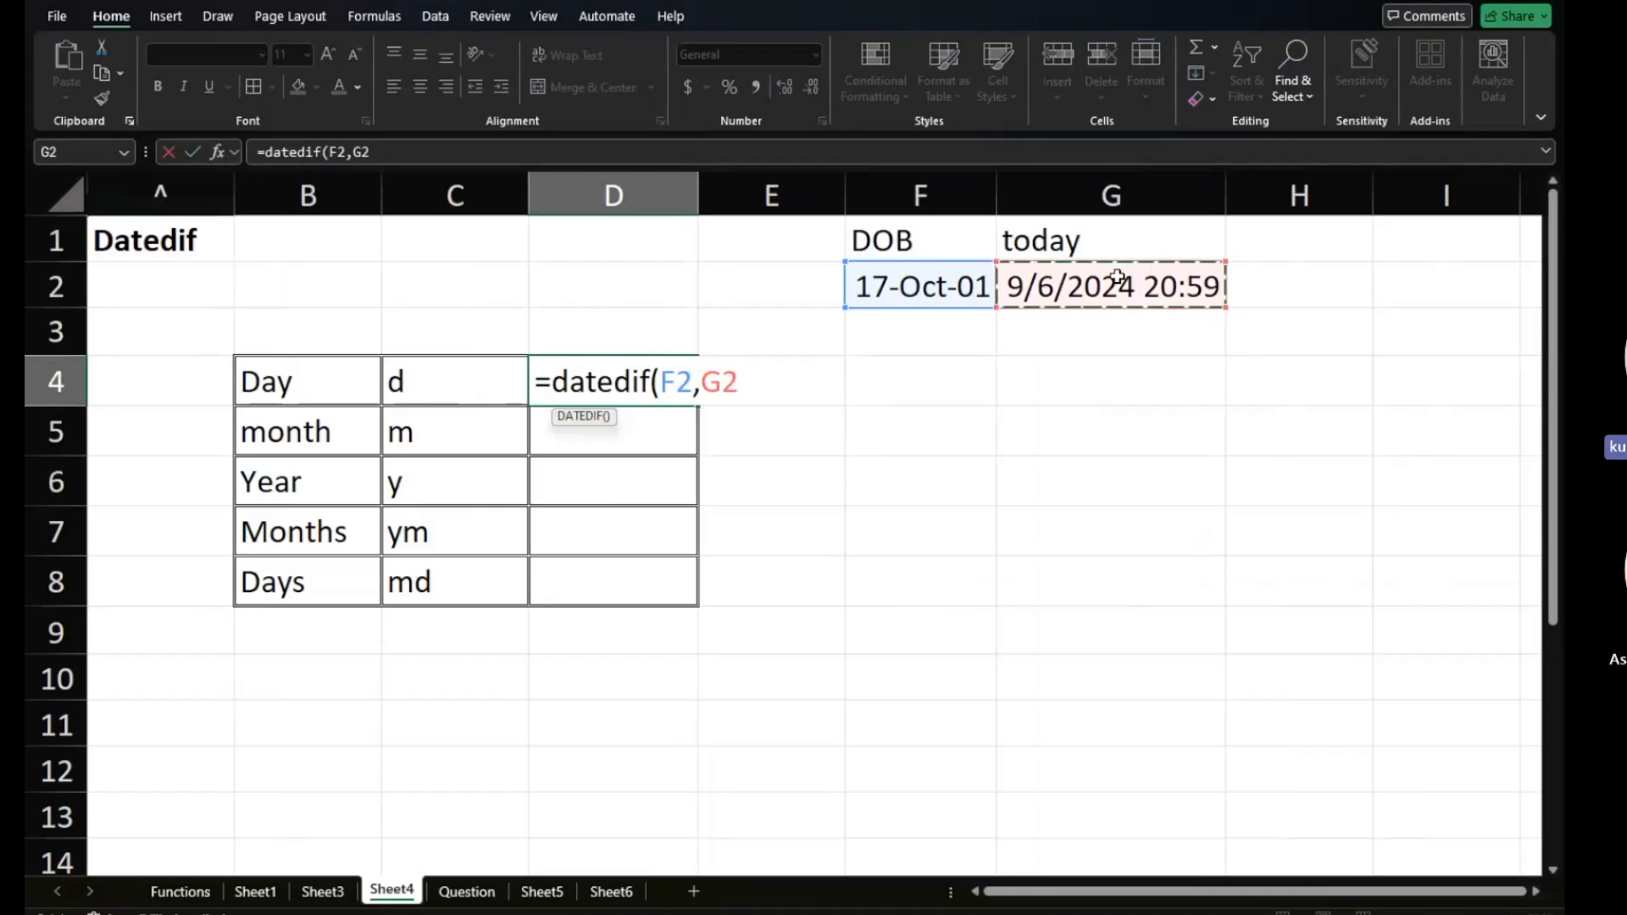
text(,)
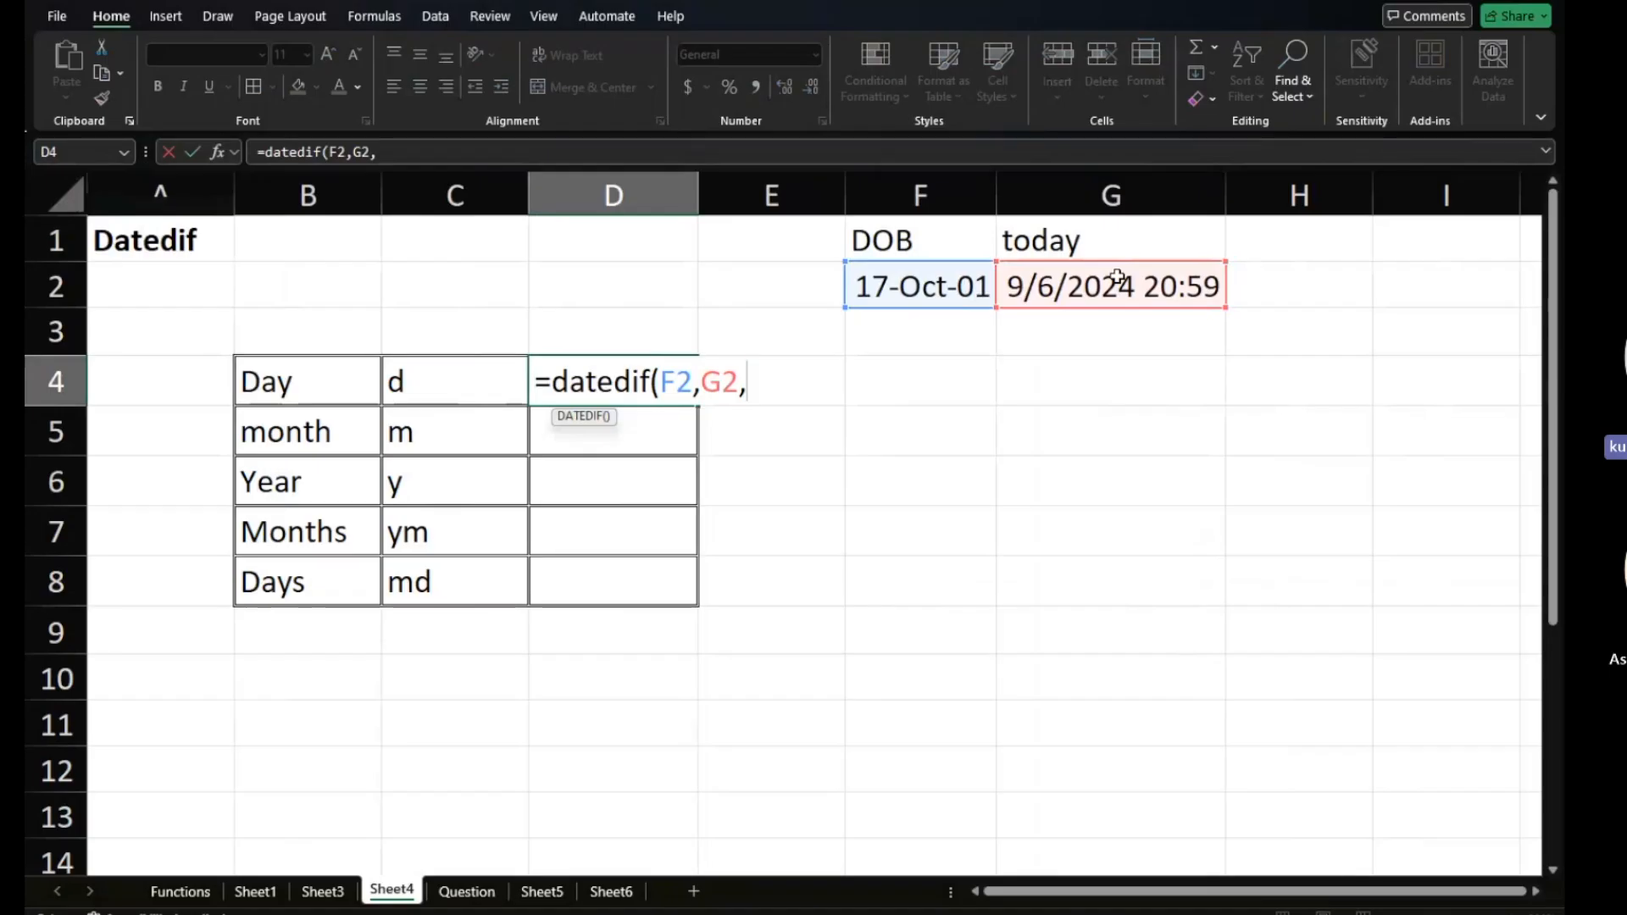
text("D")
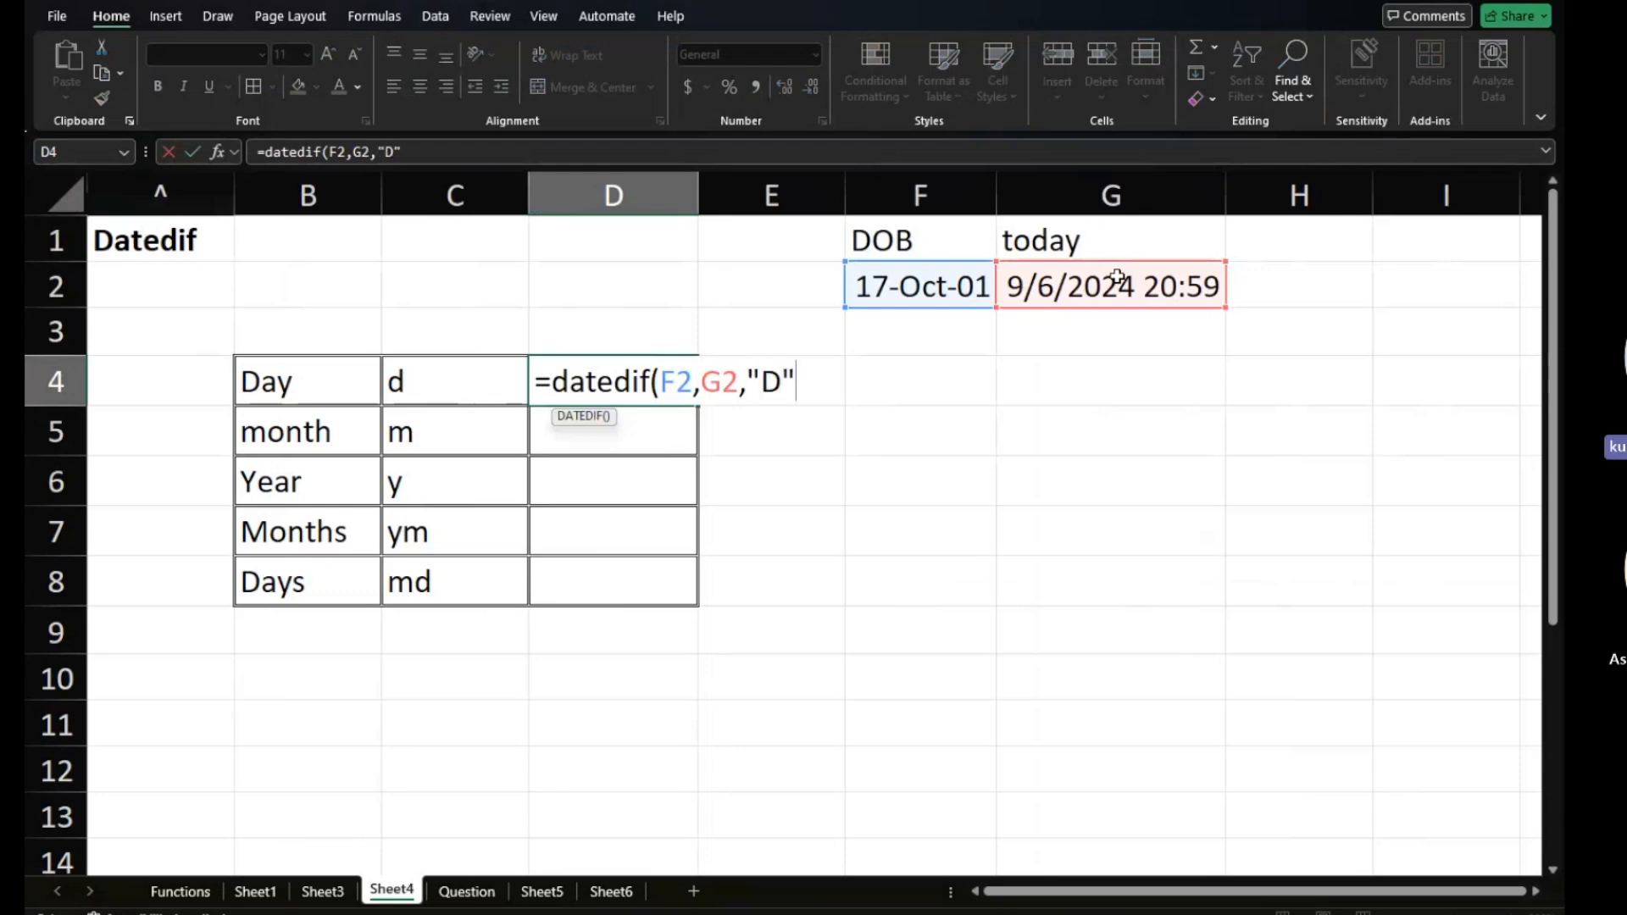
text())
key(Return)
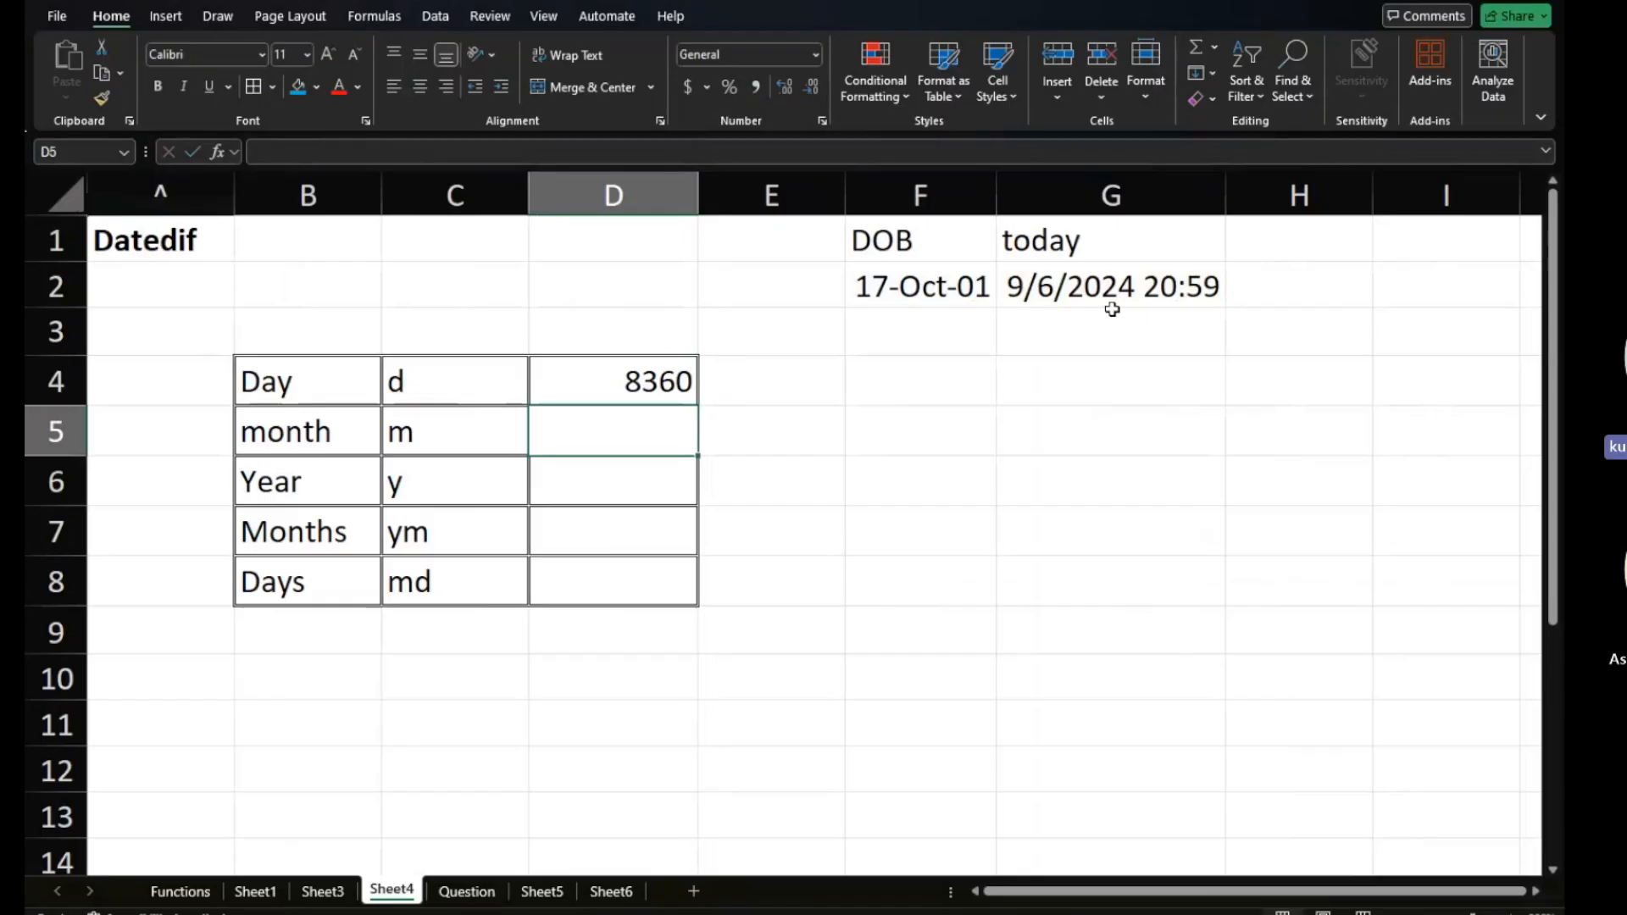
click(621, 380)
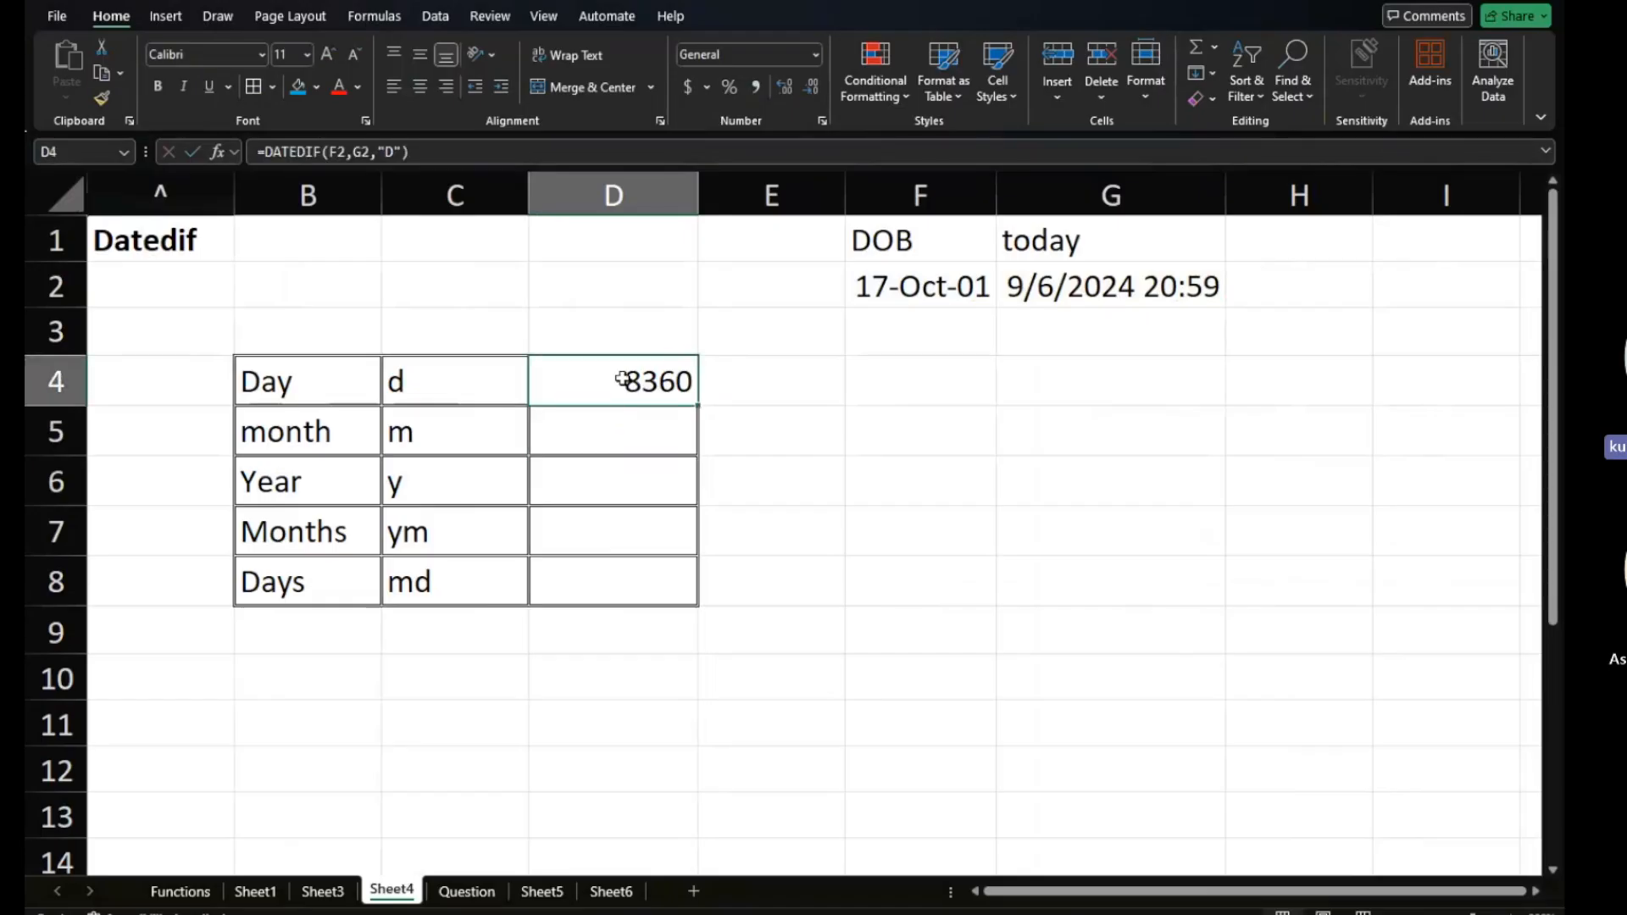
Enter =DATEDIF(F2,G2,"m") in D5 for the month row.
click(675, 419)
text(=)
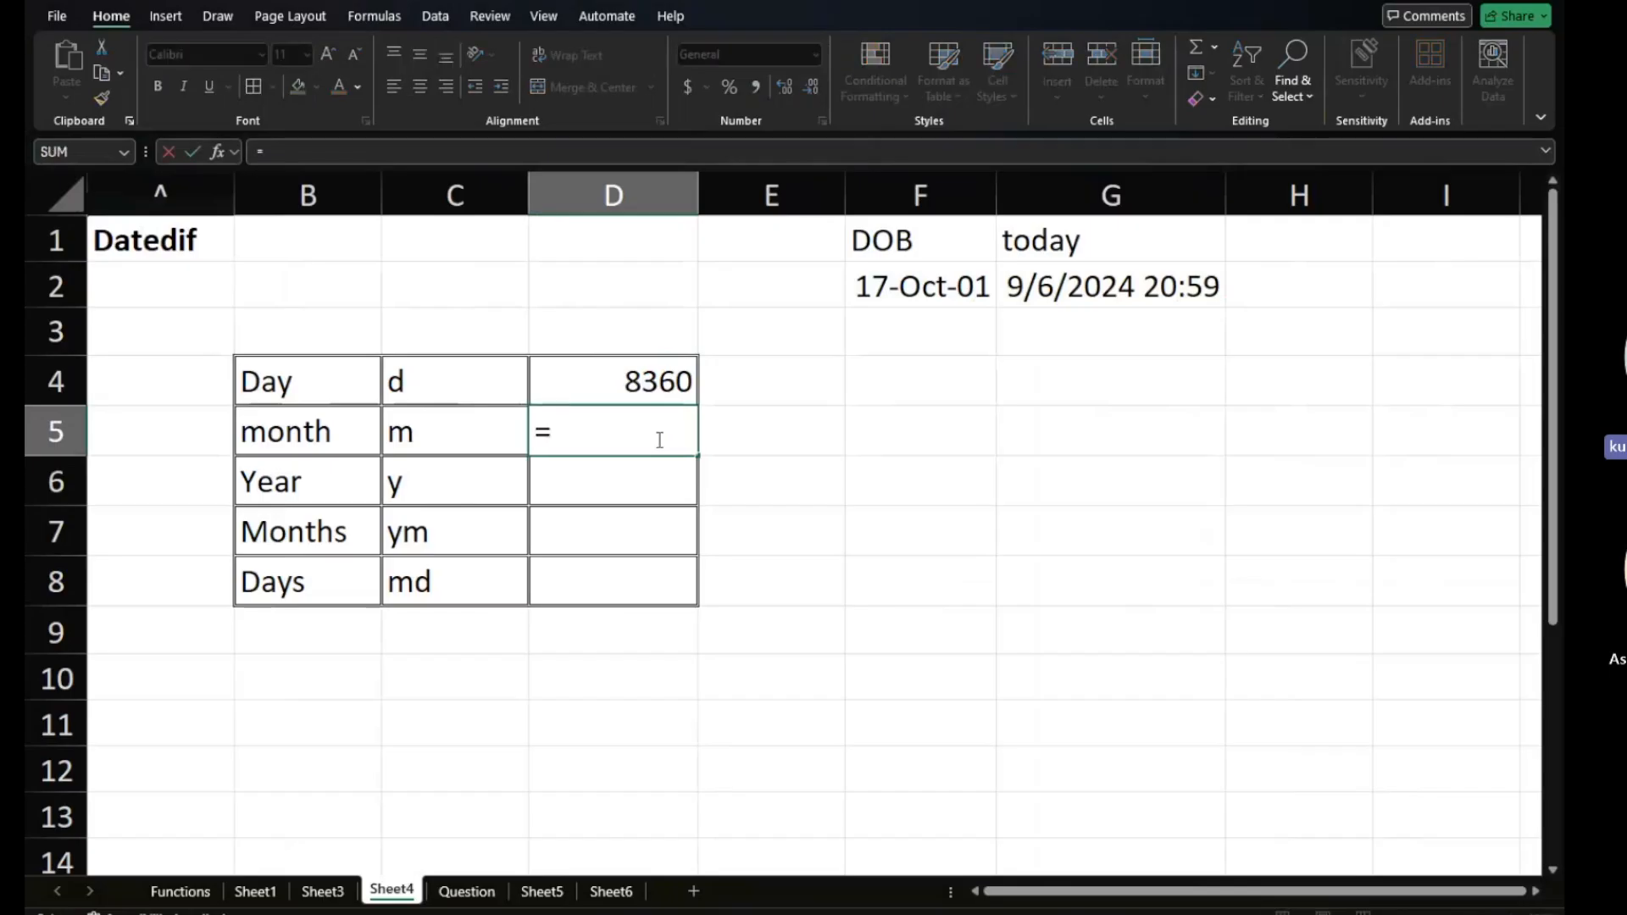
text(month)
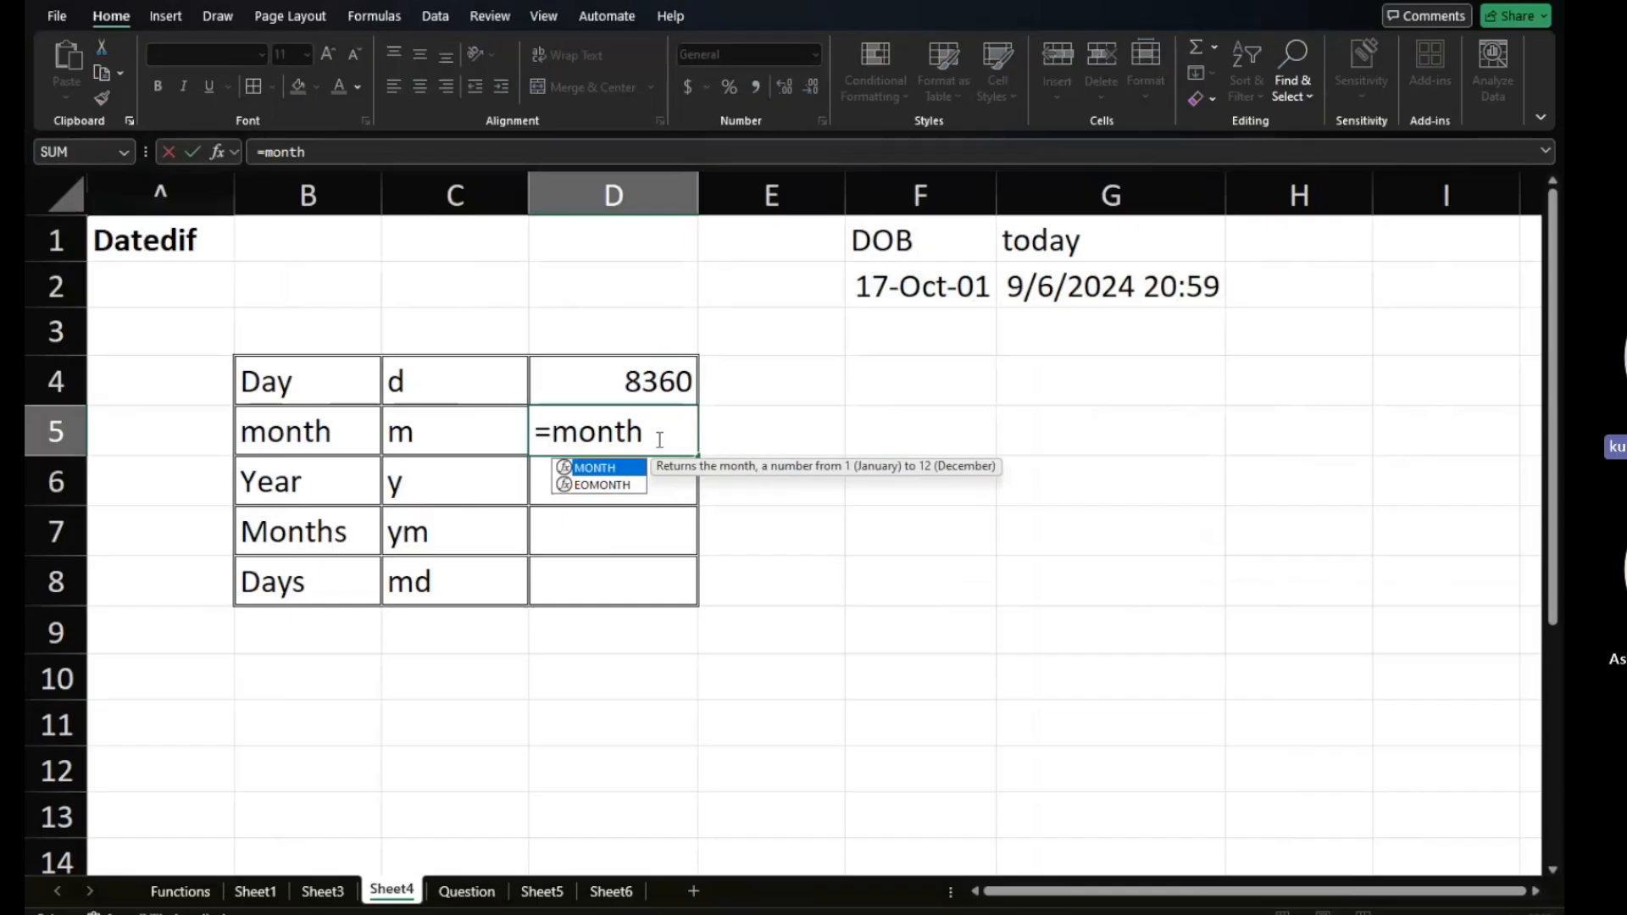
key(BackSpace)
key(BackSpace)
key(BackSpace)
key(BackSpace)
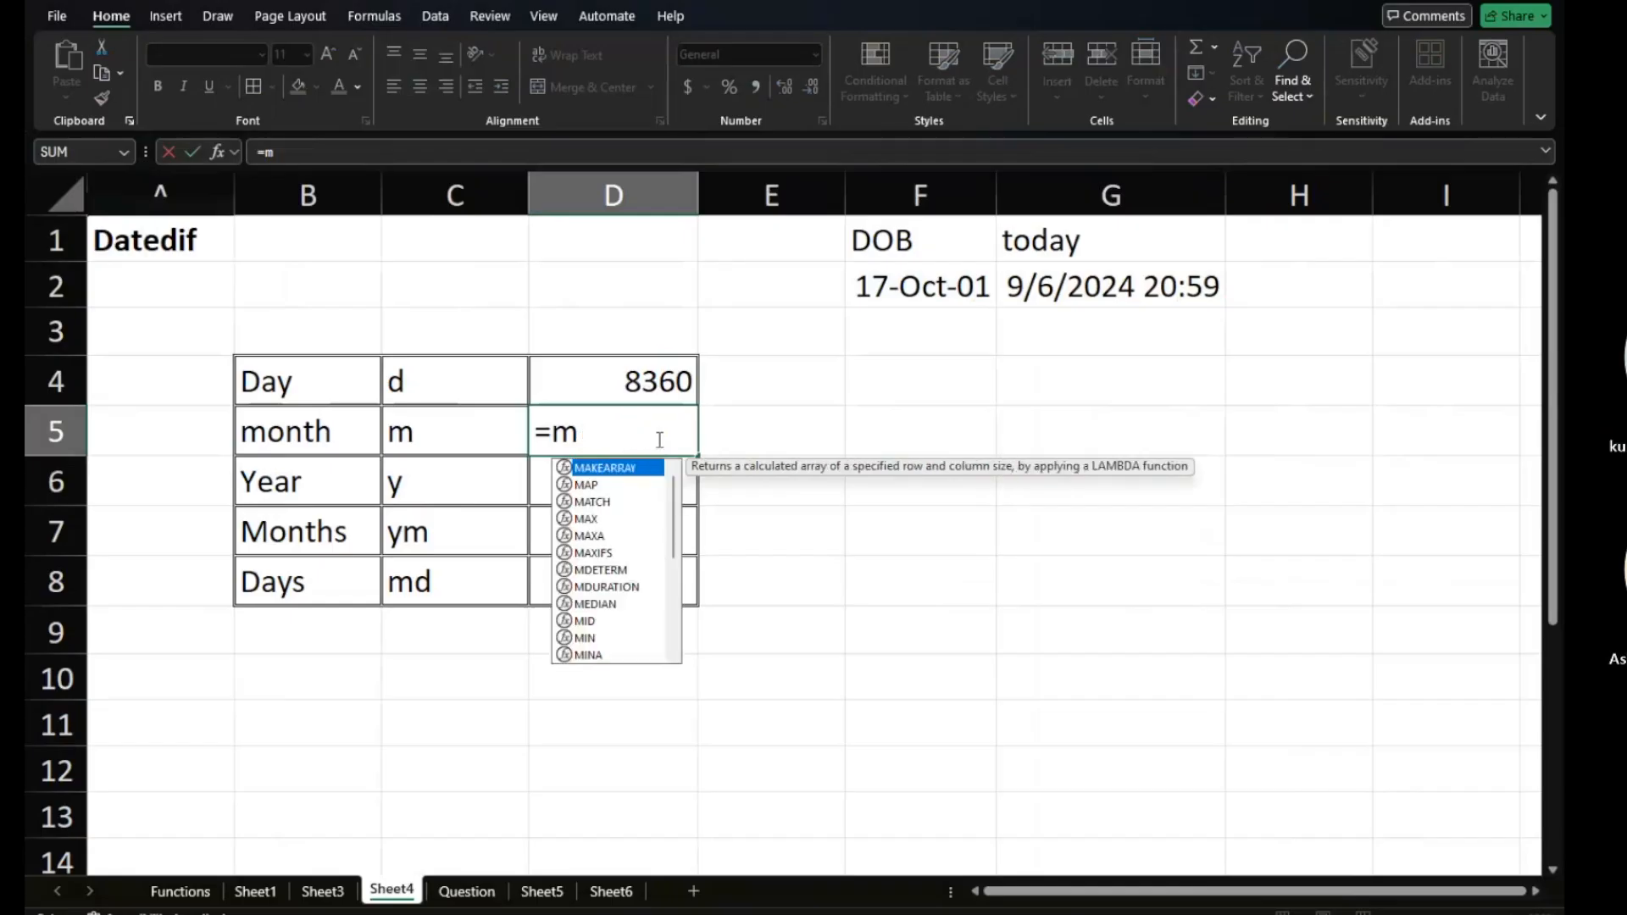
key(BackSpace)
text(dated)
key(BackSpace)
text(edif()
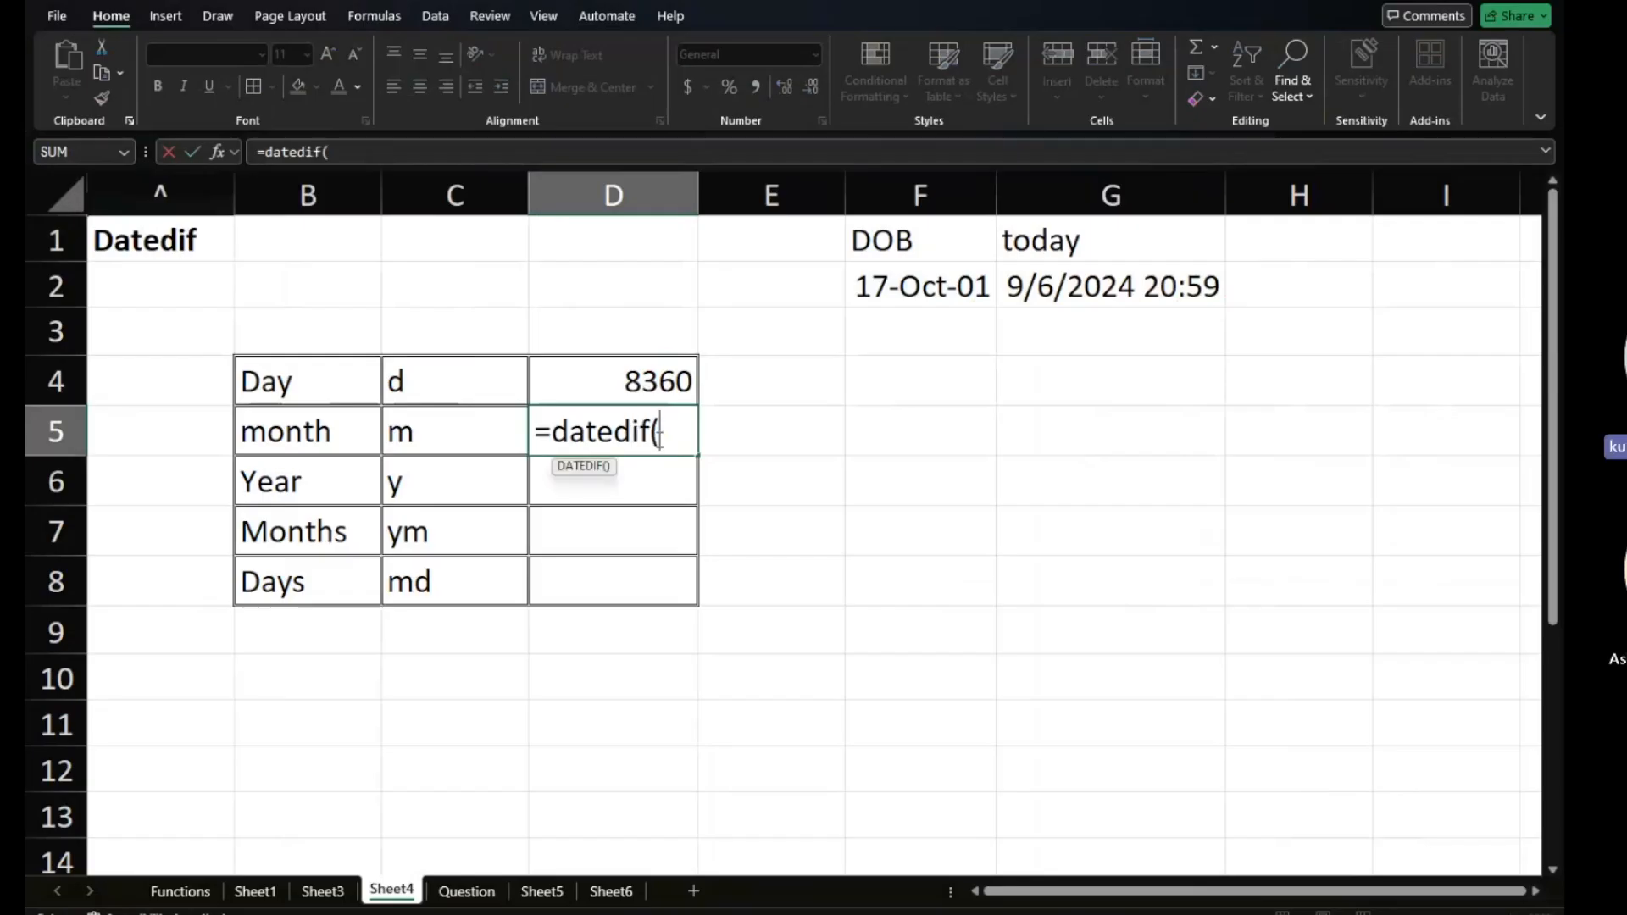
click(936, 275)
text(,)
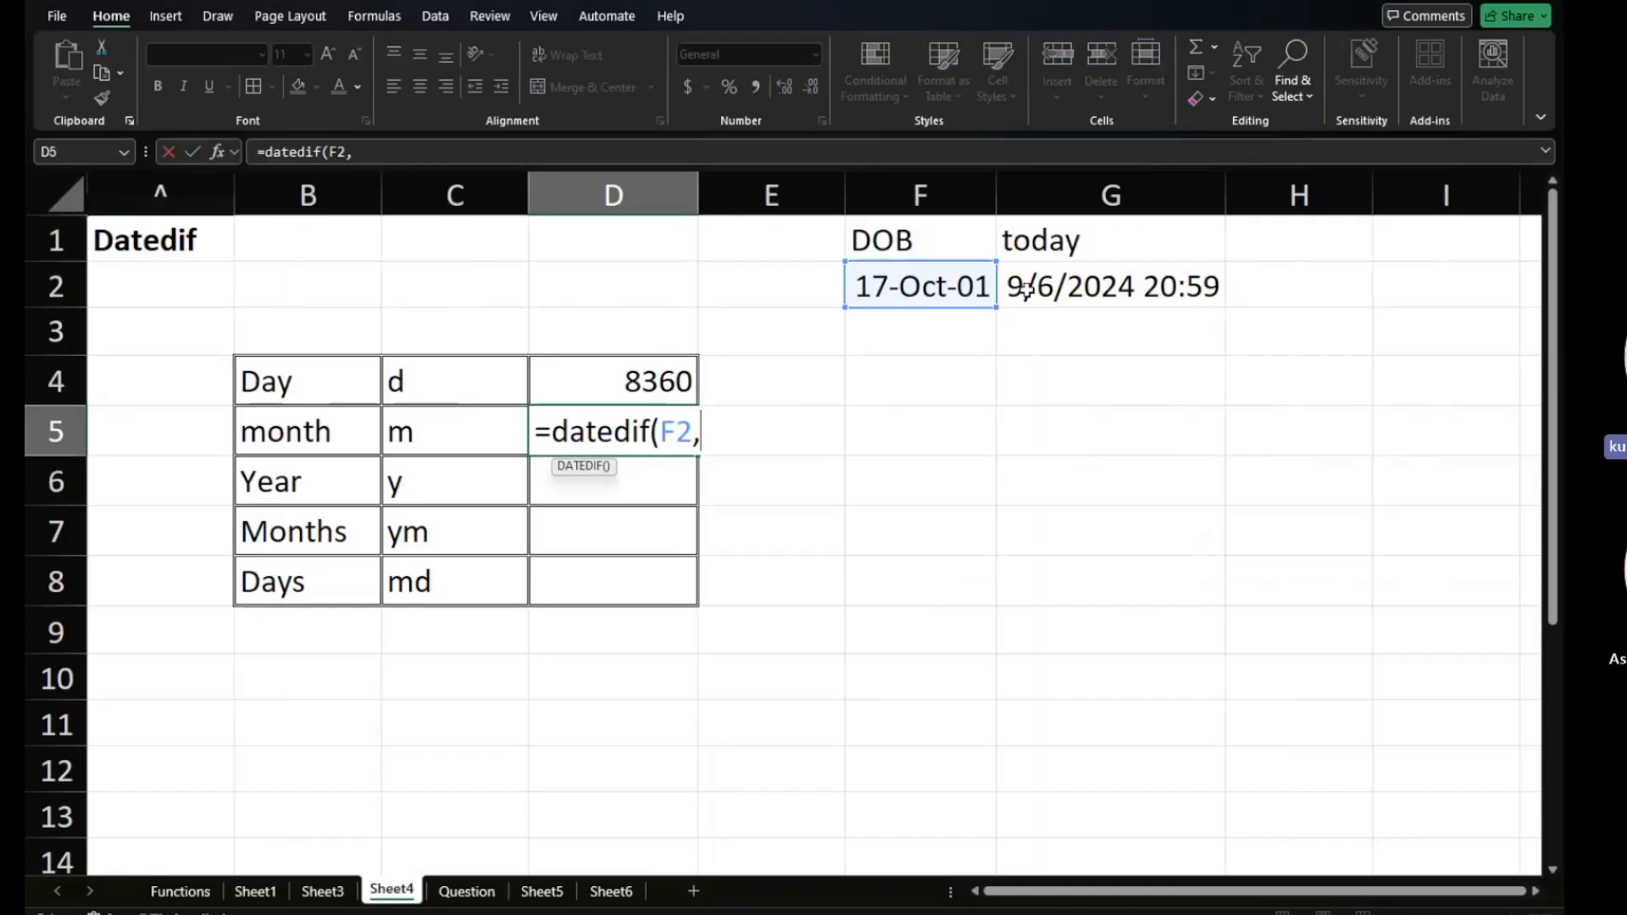
click(1029, 289)
text(,")
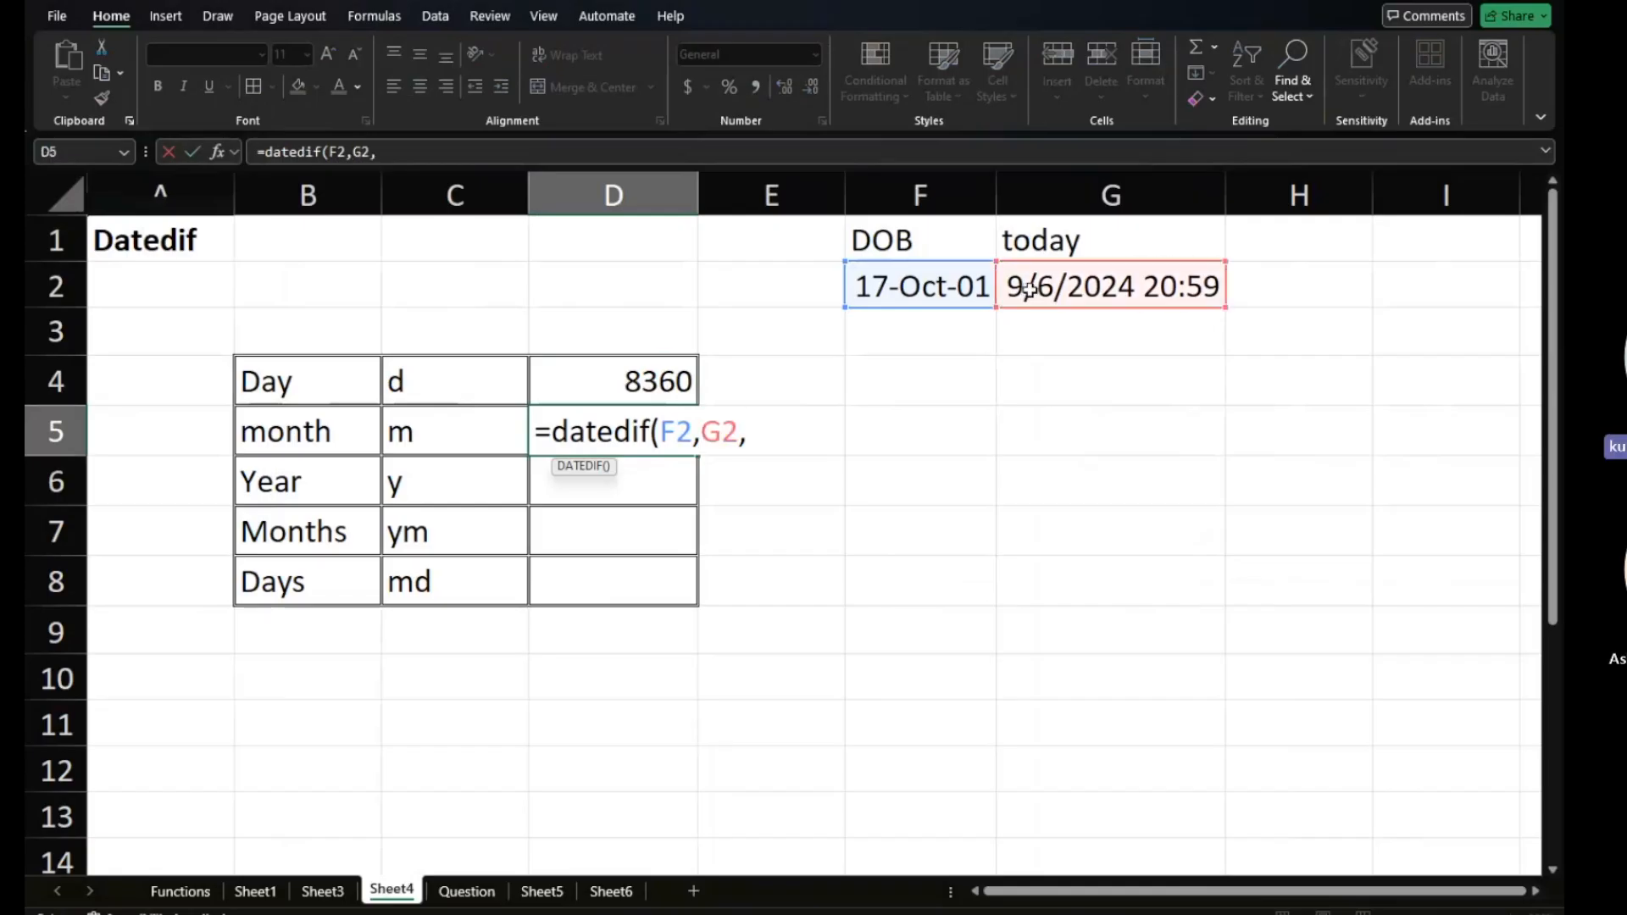
text(m"))
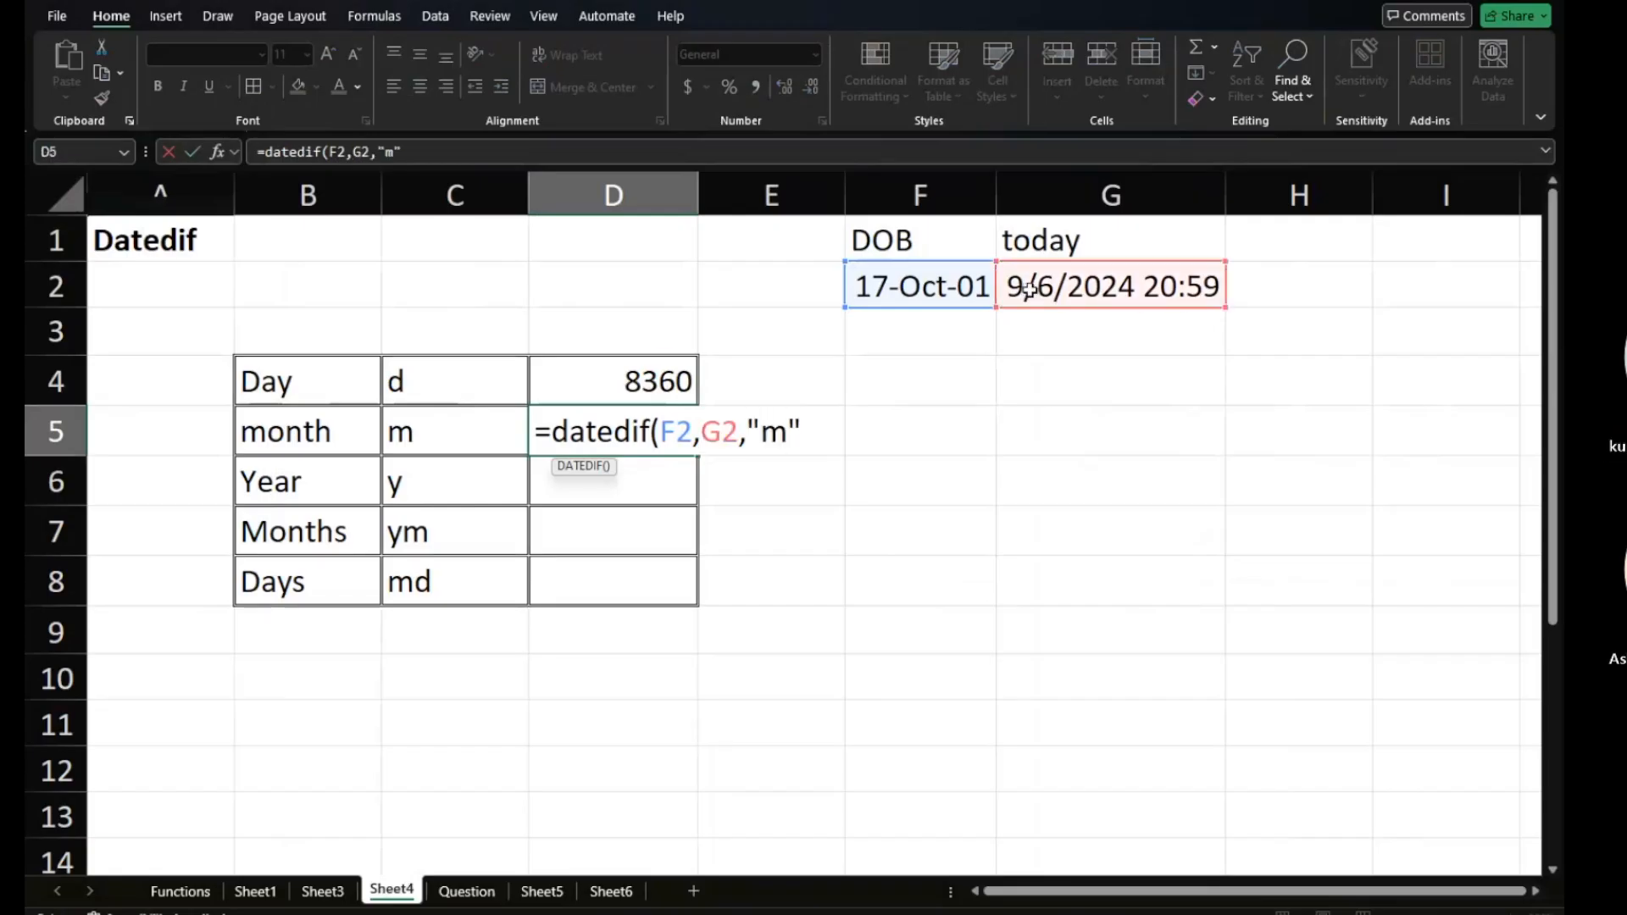
key(Return)
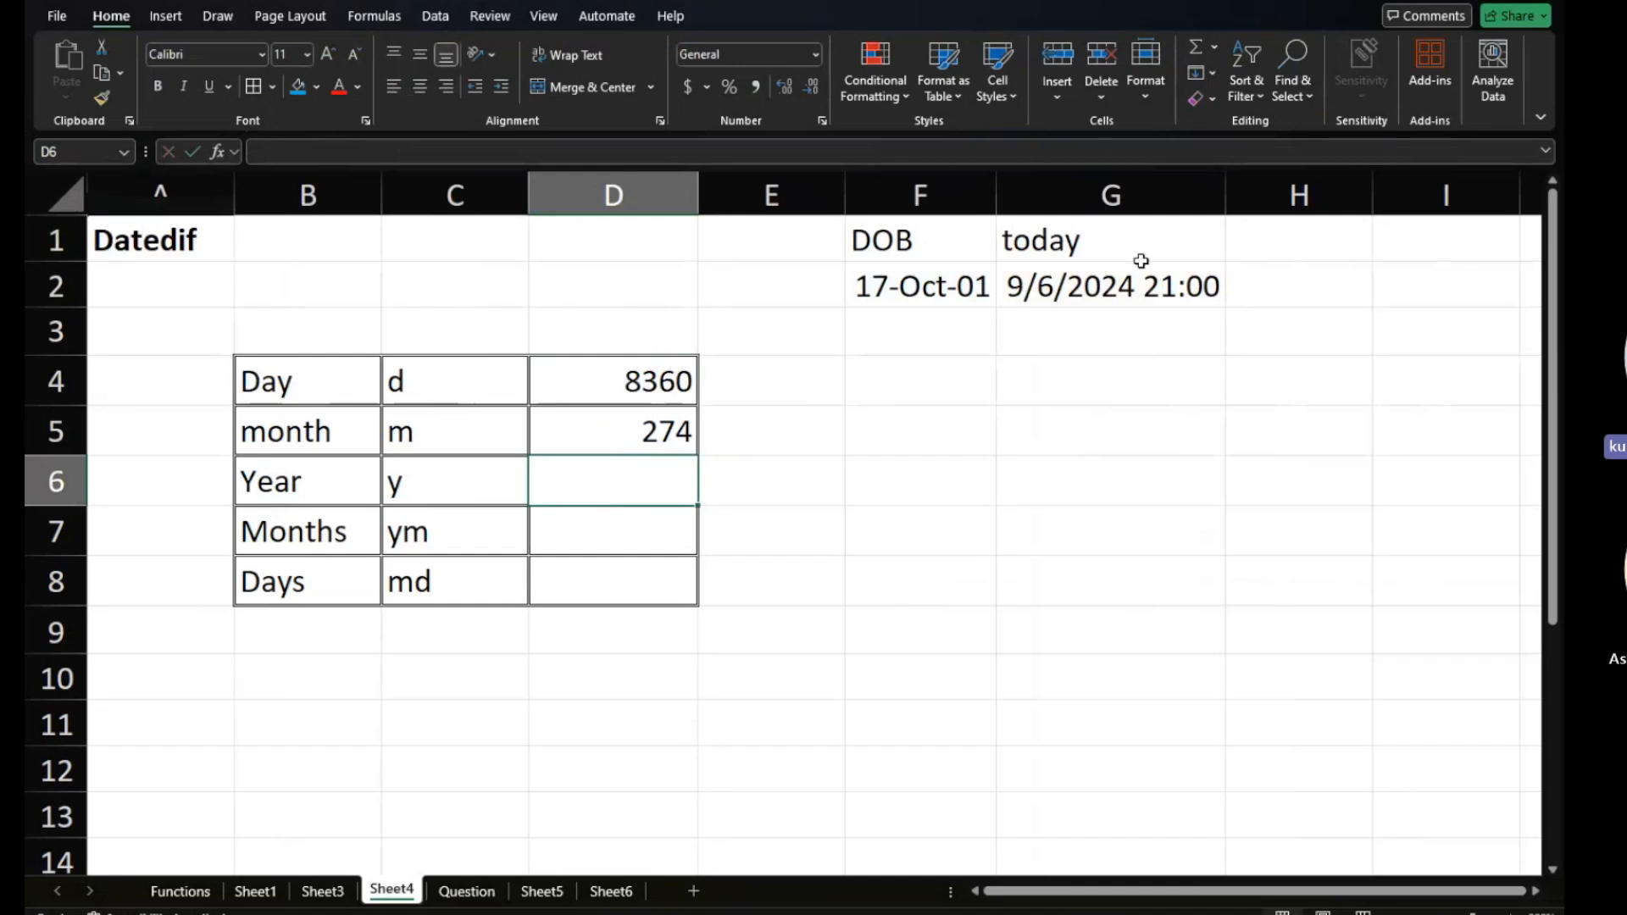
click(676, 432)
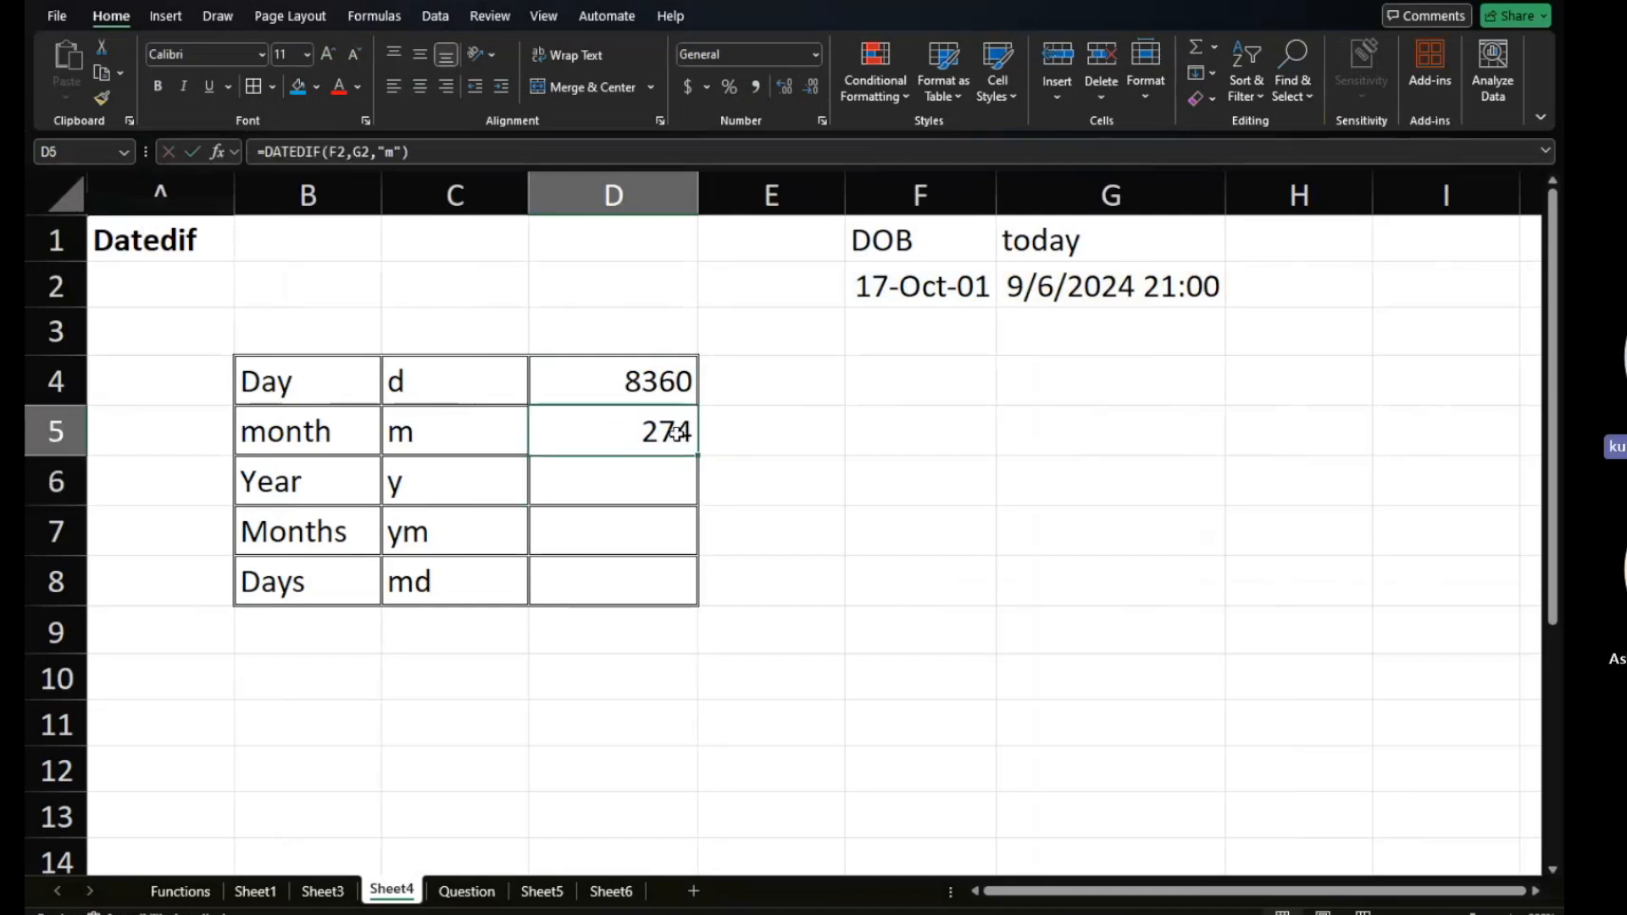
Enter =DATEDIF(F2,G2,"y") in D6 for the Year row.
click(625, 489)
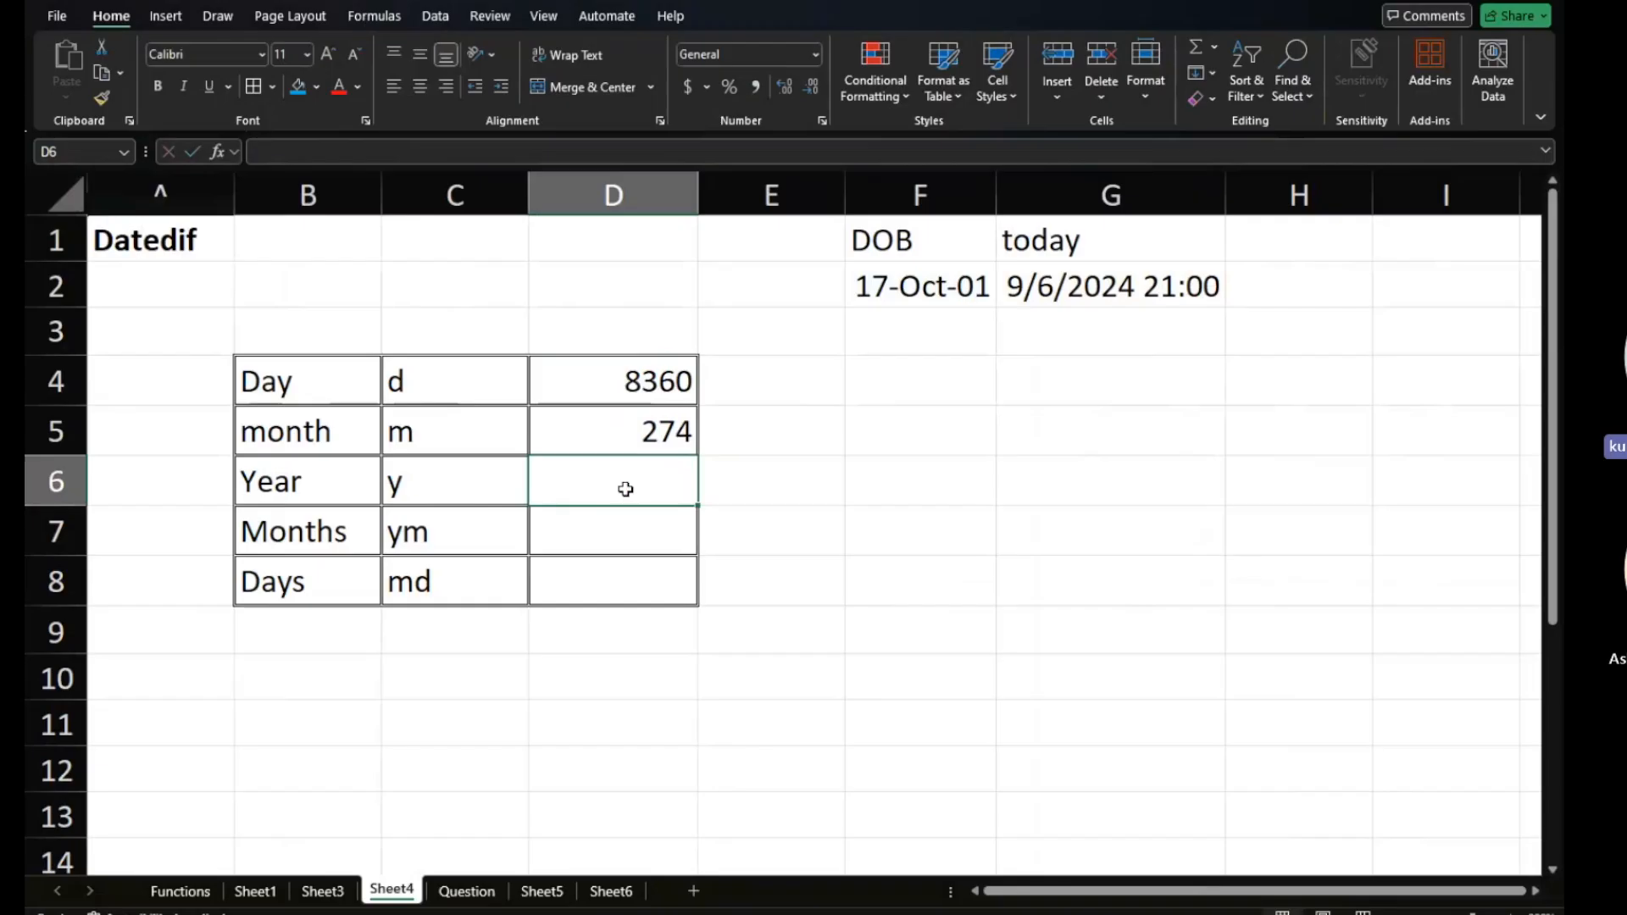
text(=dat)
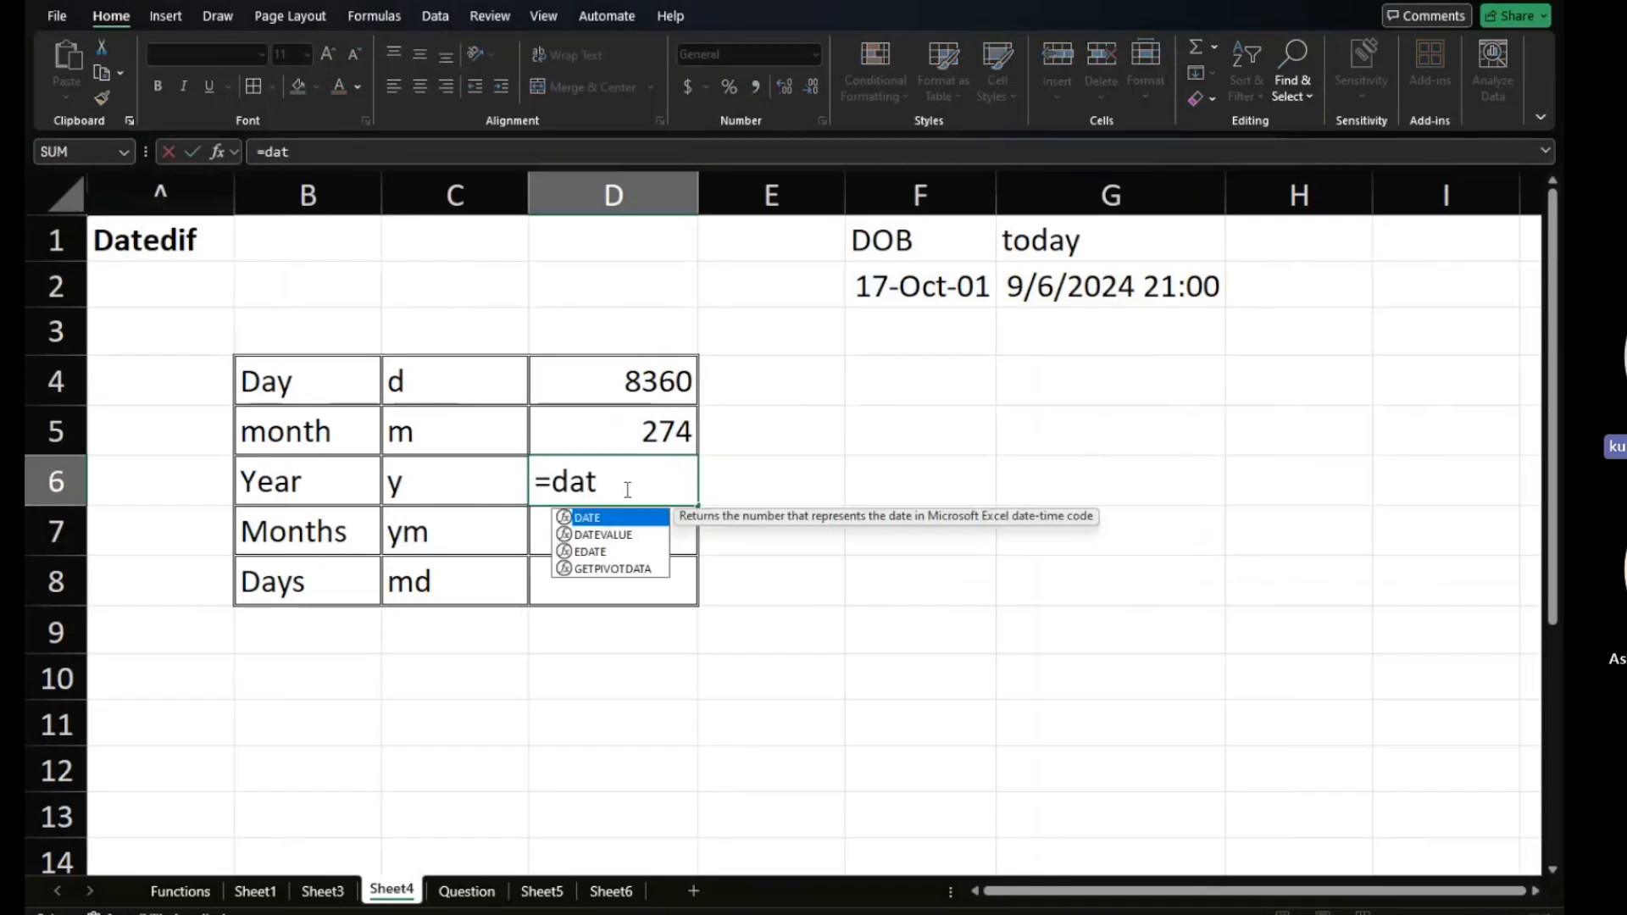
text(edif()
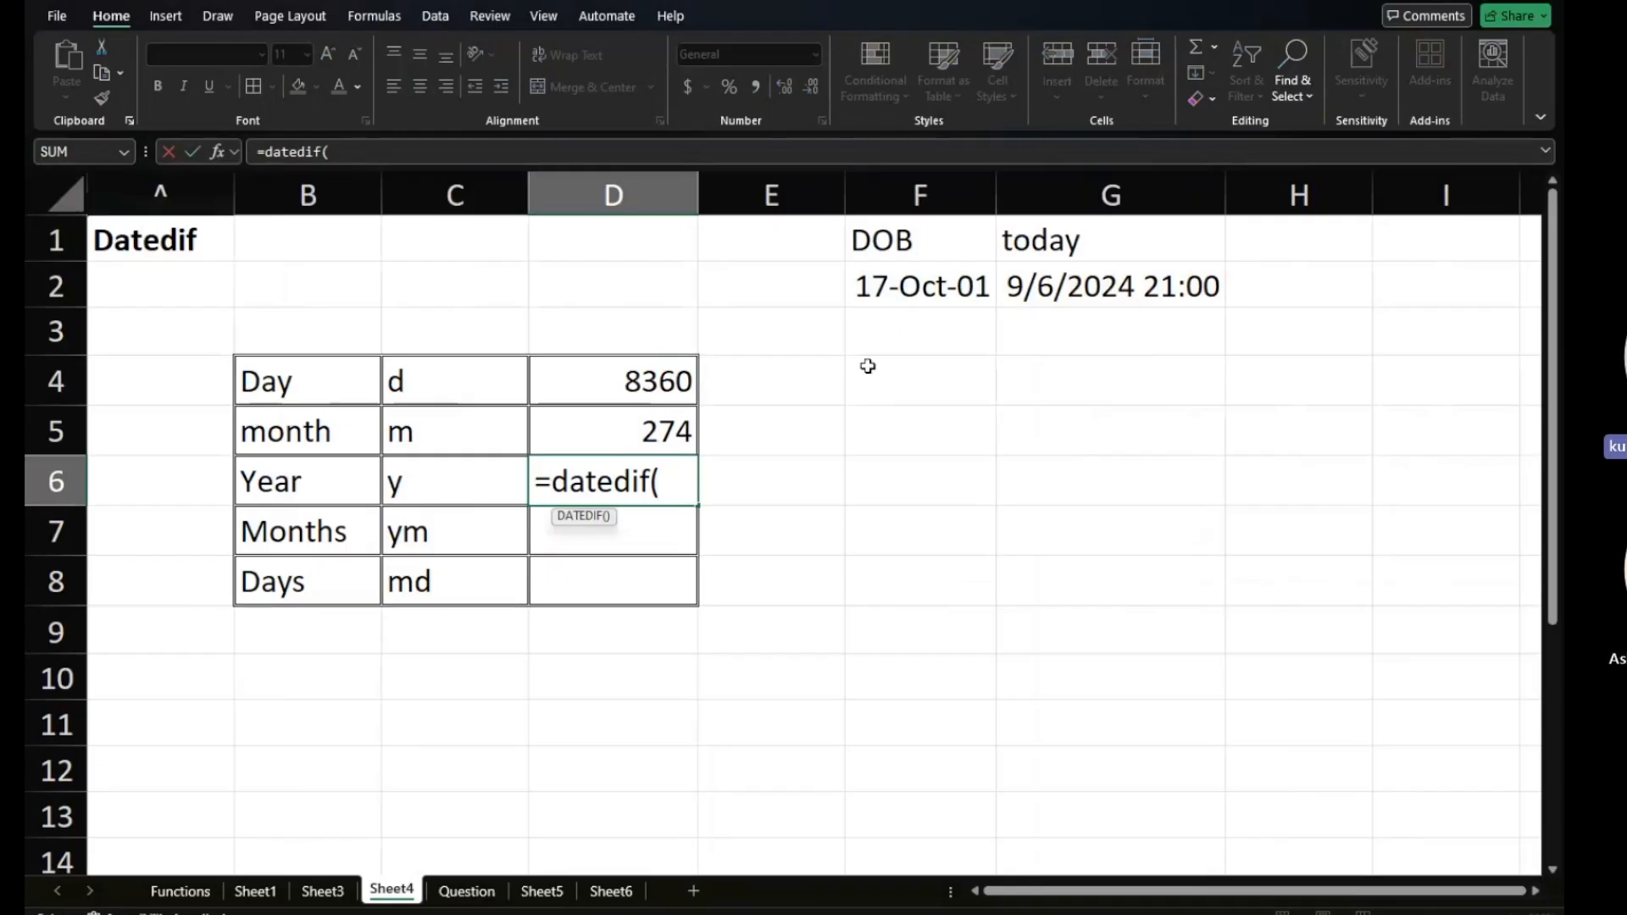
click(921, 284)
text(,)
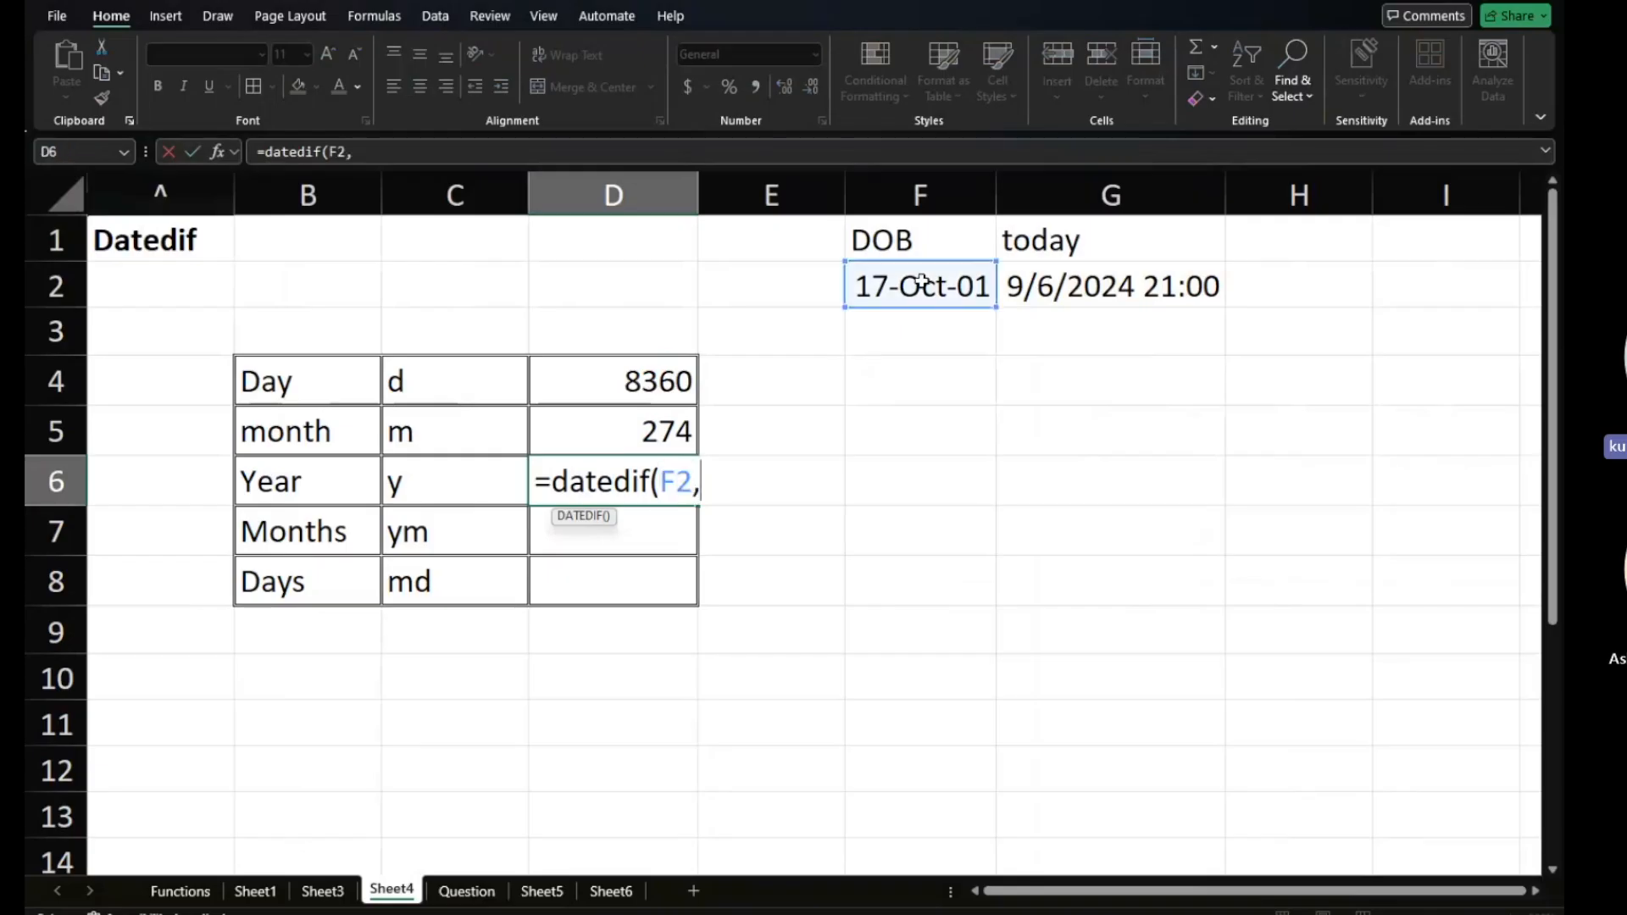
click(1069, 296)
text(,"y")
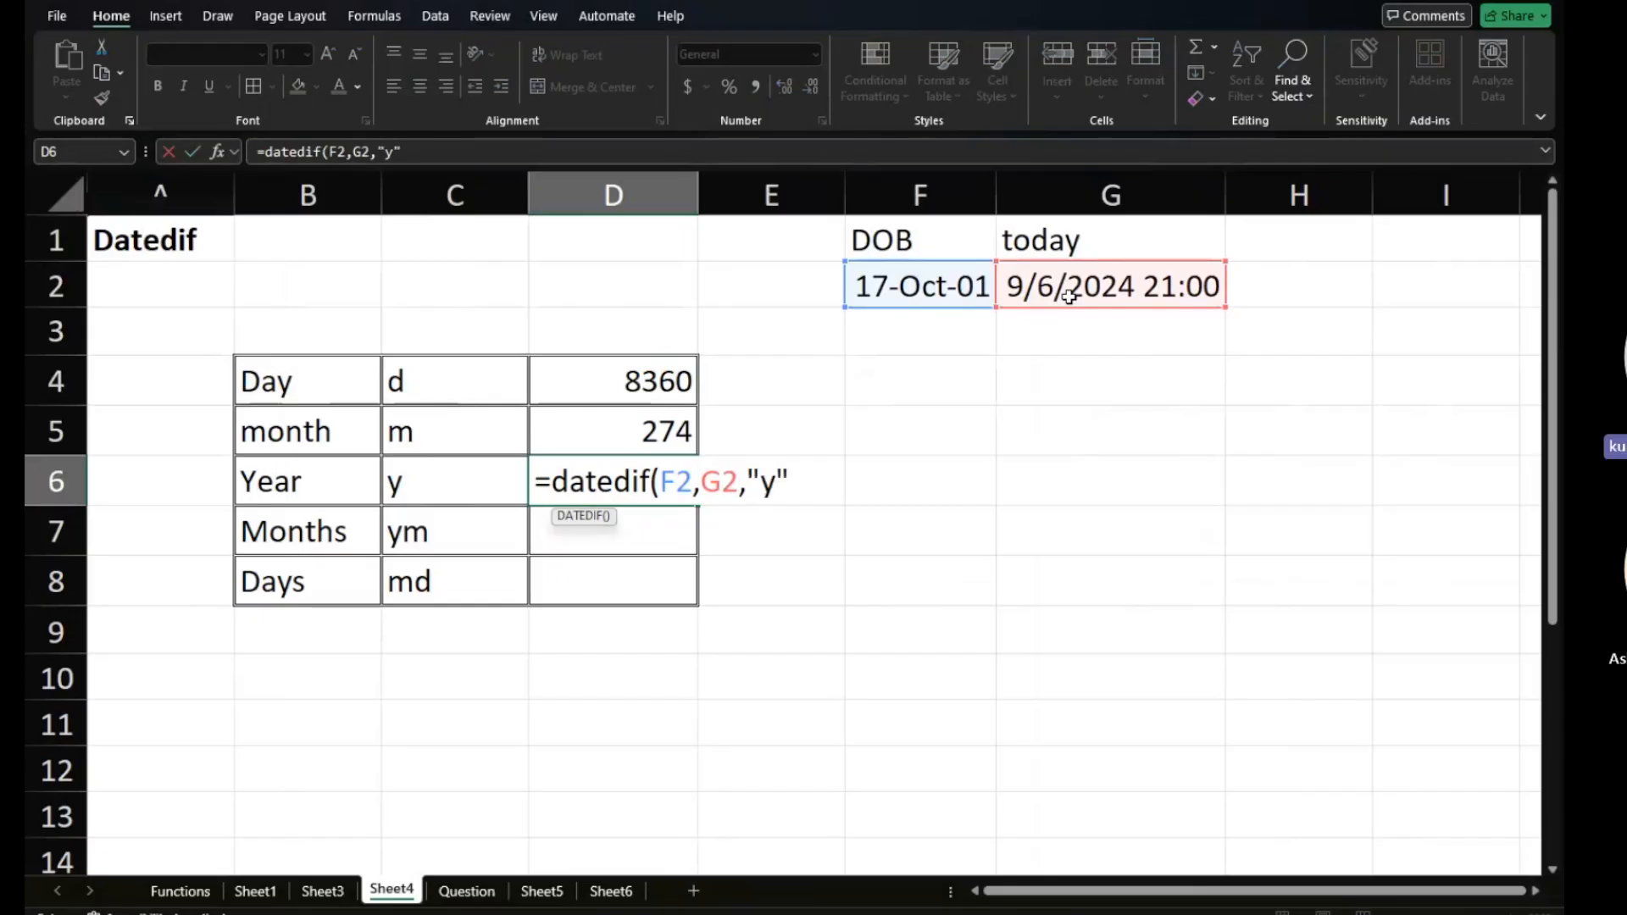
text(_)
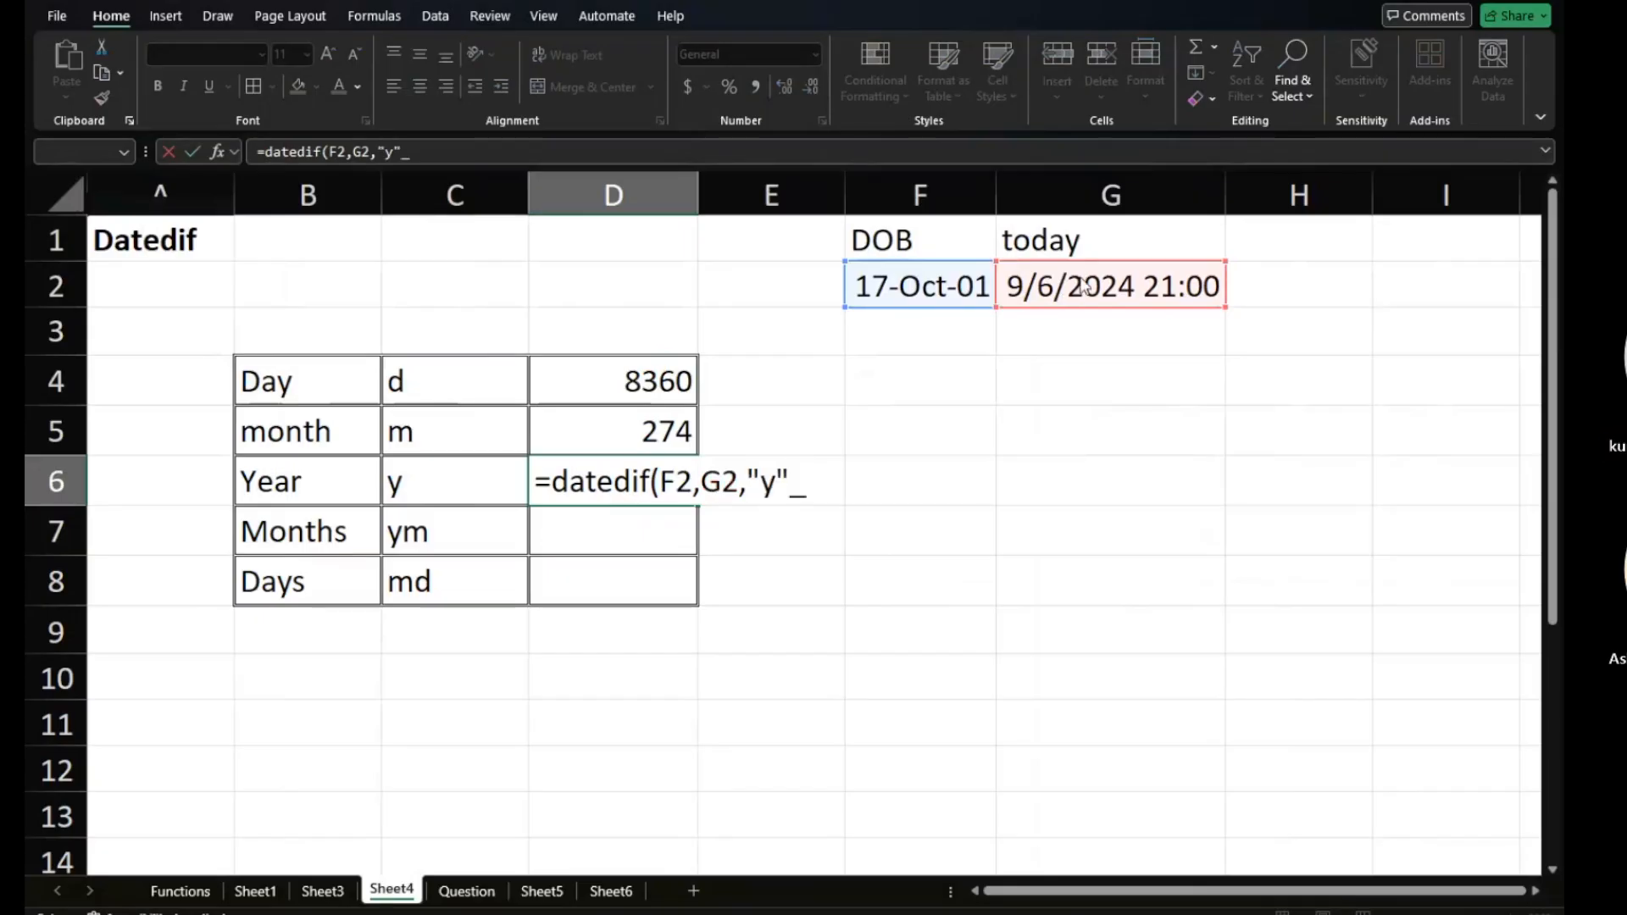
key(Return)
key(Return)
key(BackSpace)
key(Return)
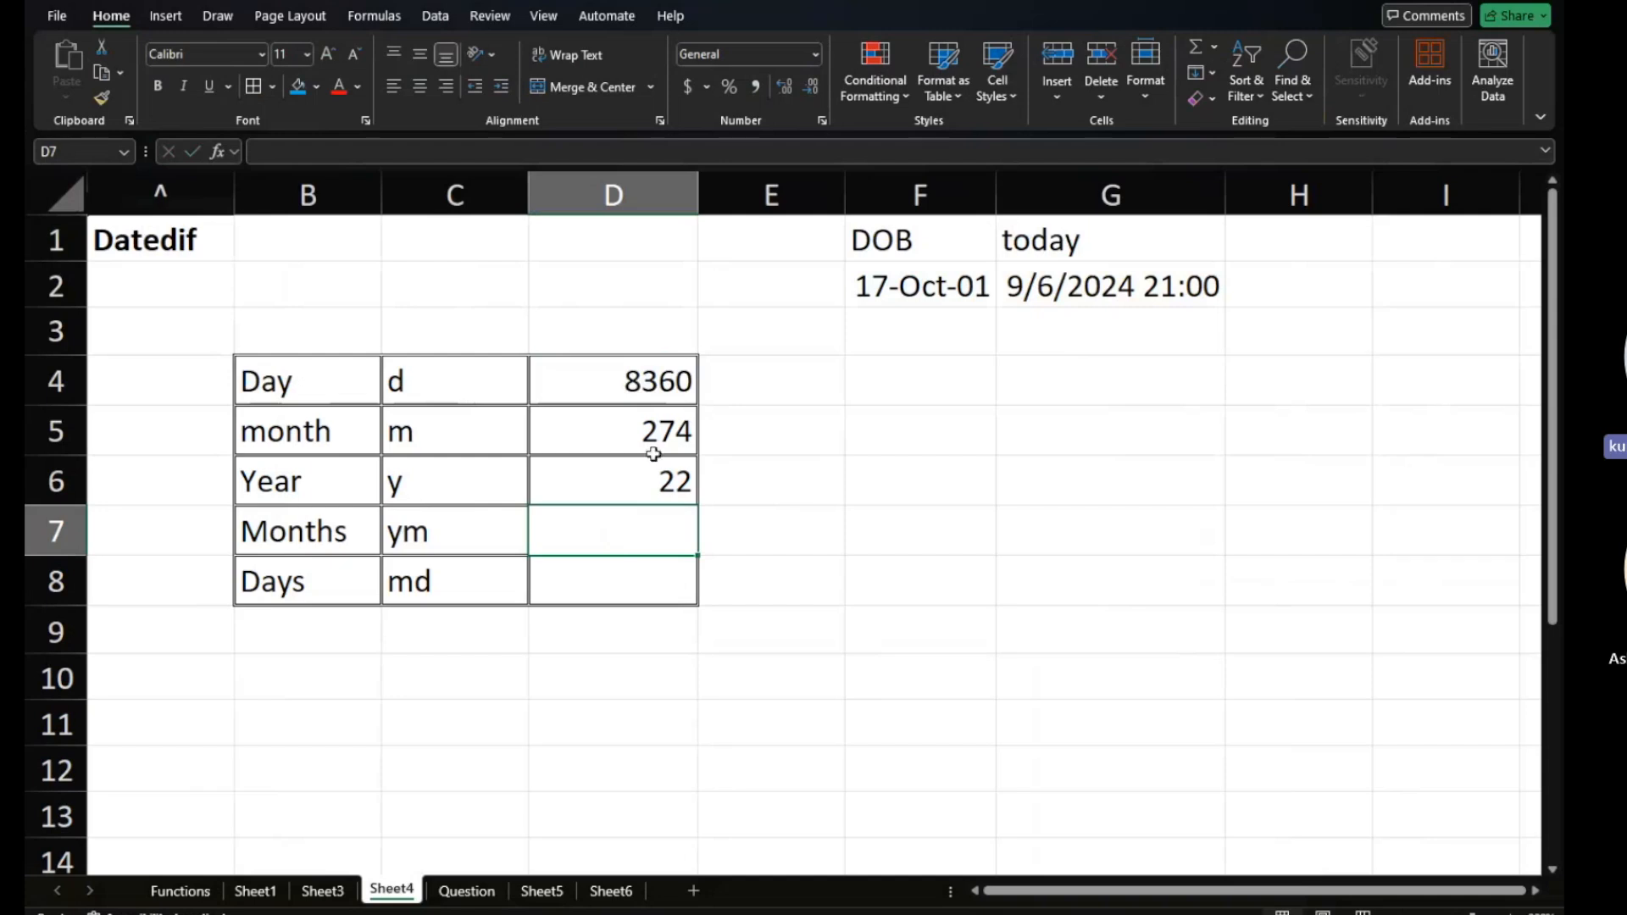
Review the DATEDIF formulas in D4:D6 against the date of birth in F2.
click(630, 481)
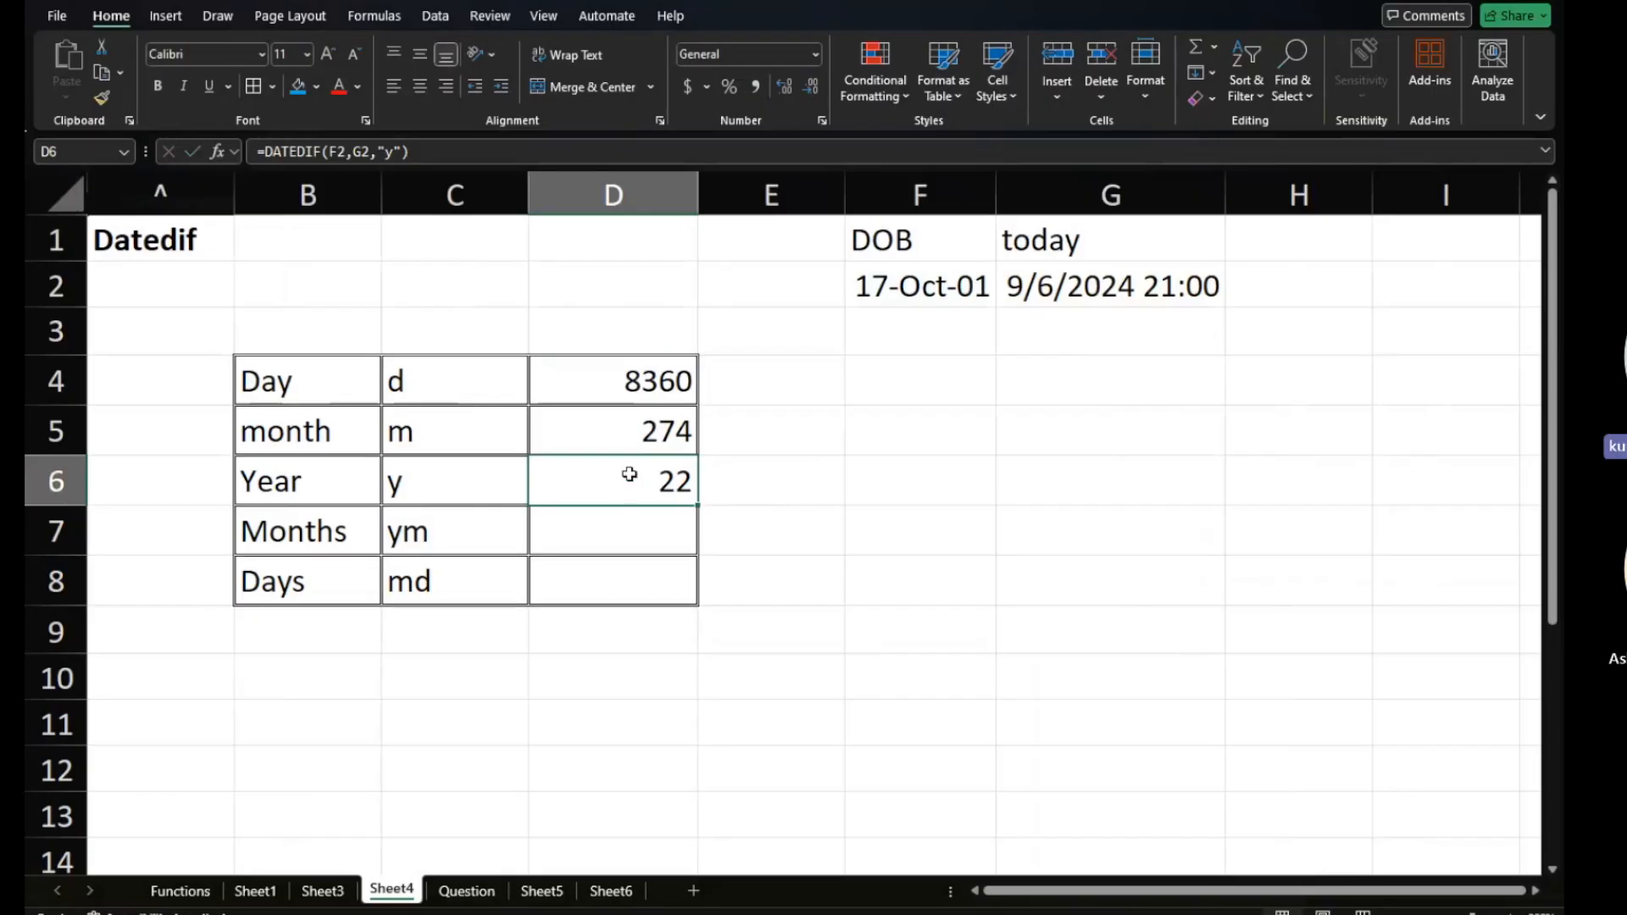
click(633, 419)
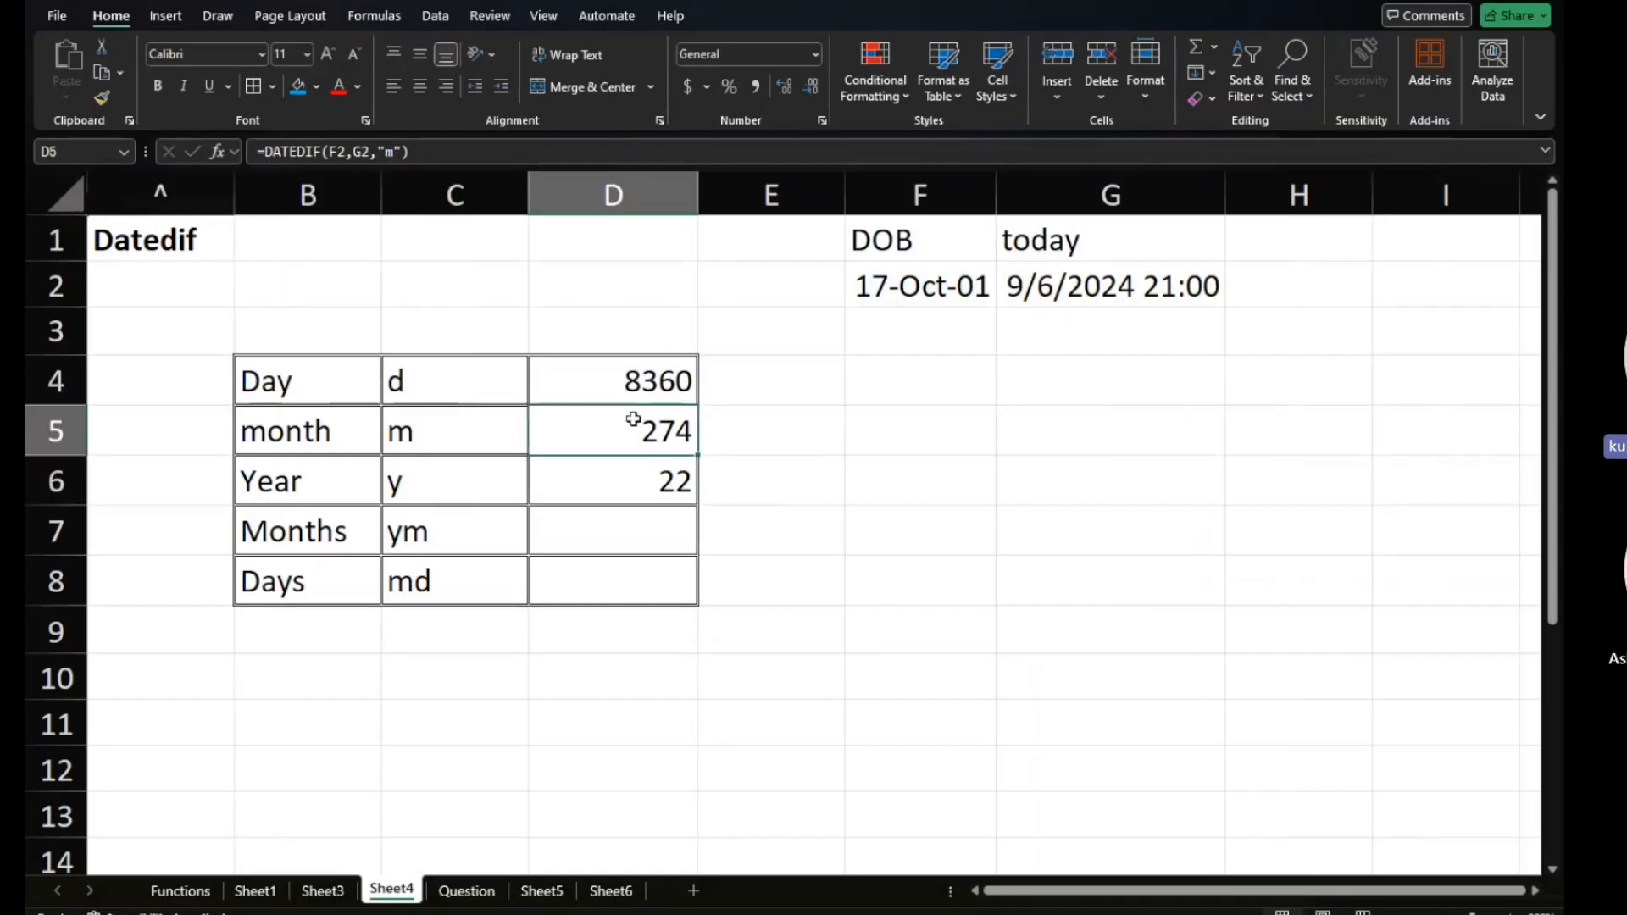
click(644, 380)
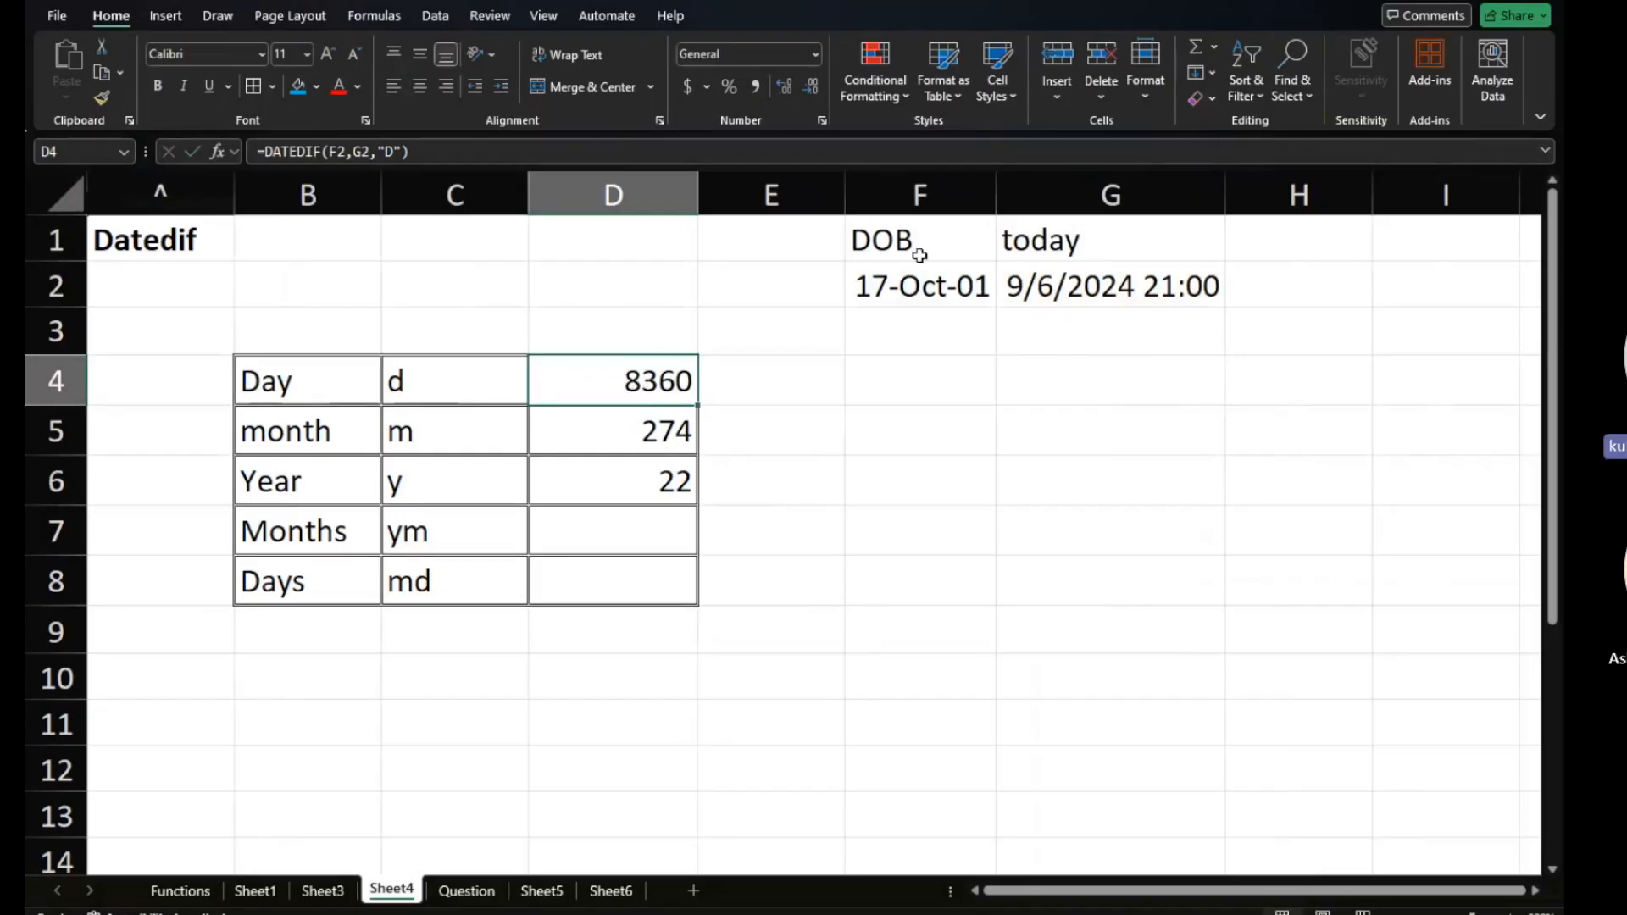
click(921, 297)
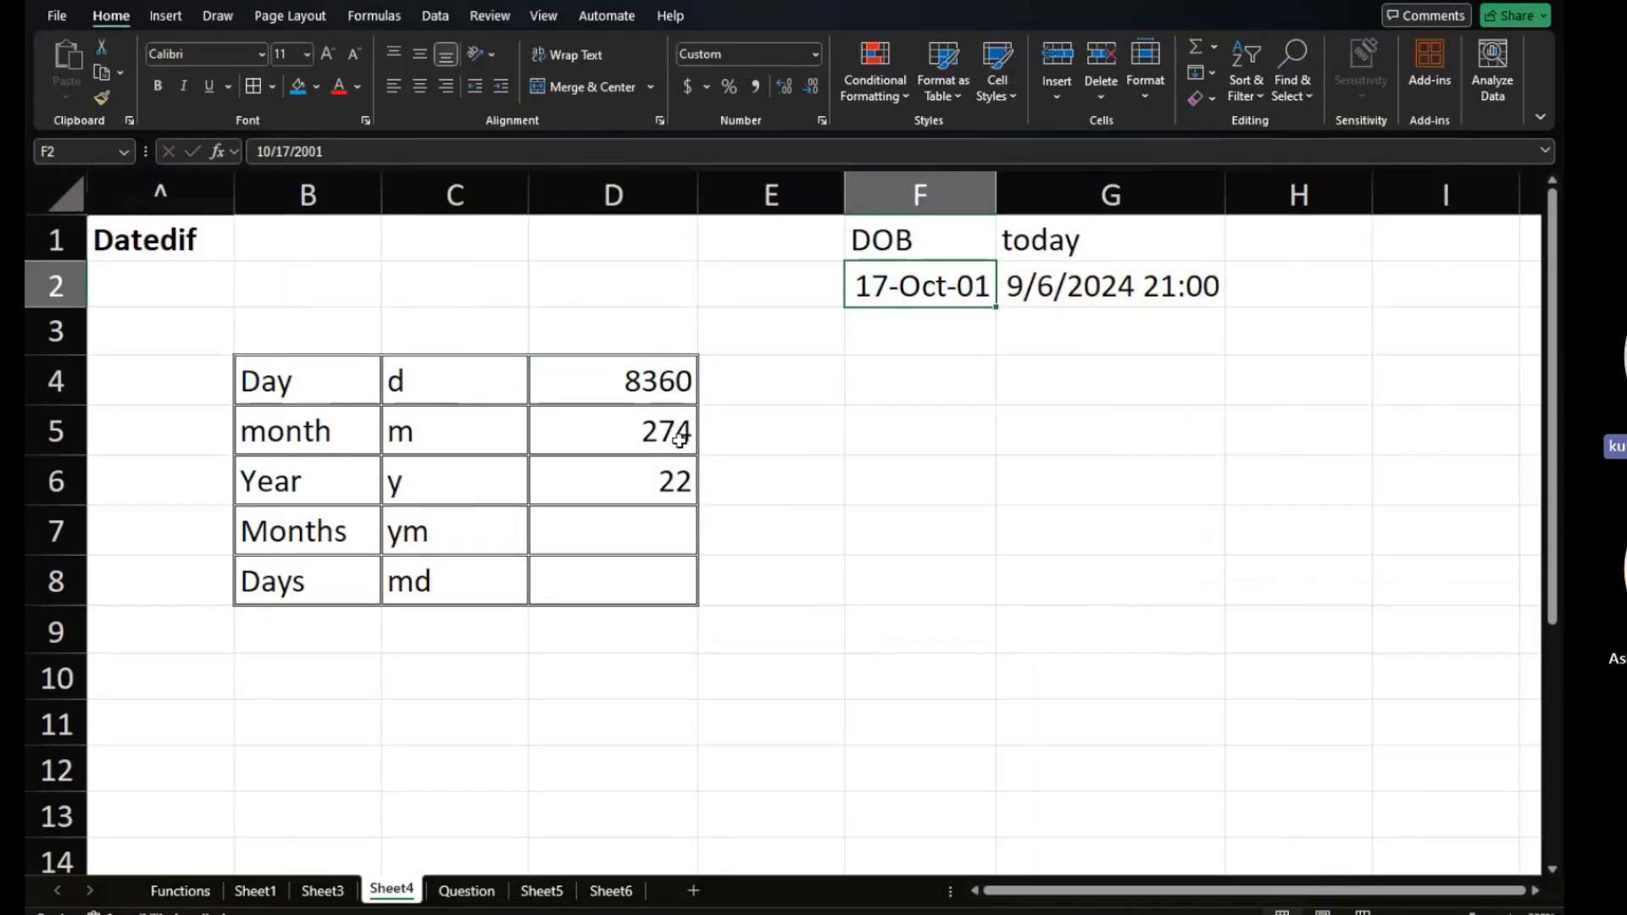
click(673, 485)
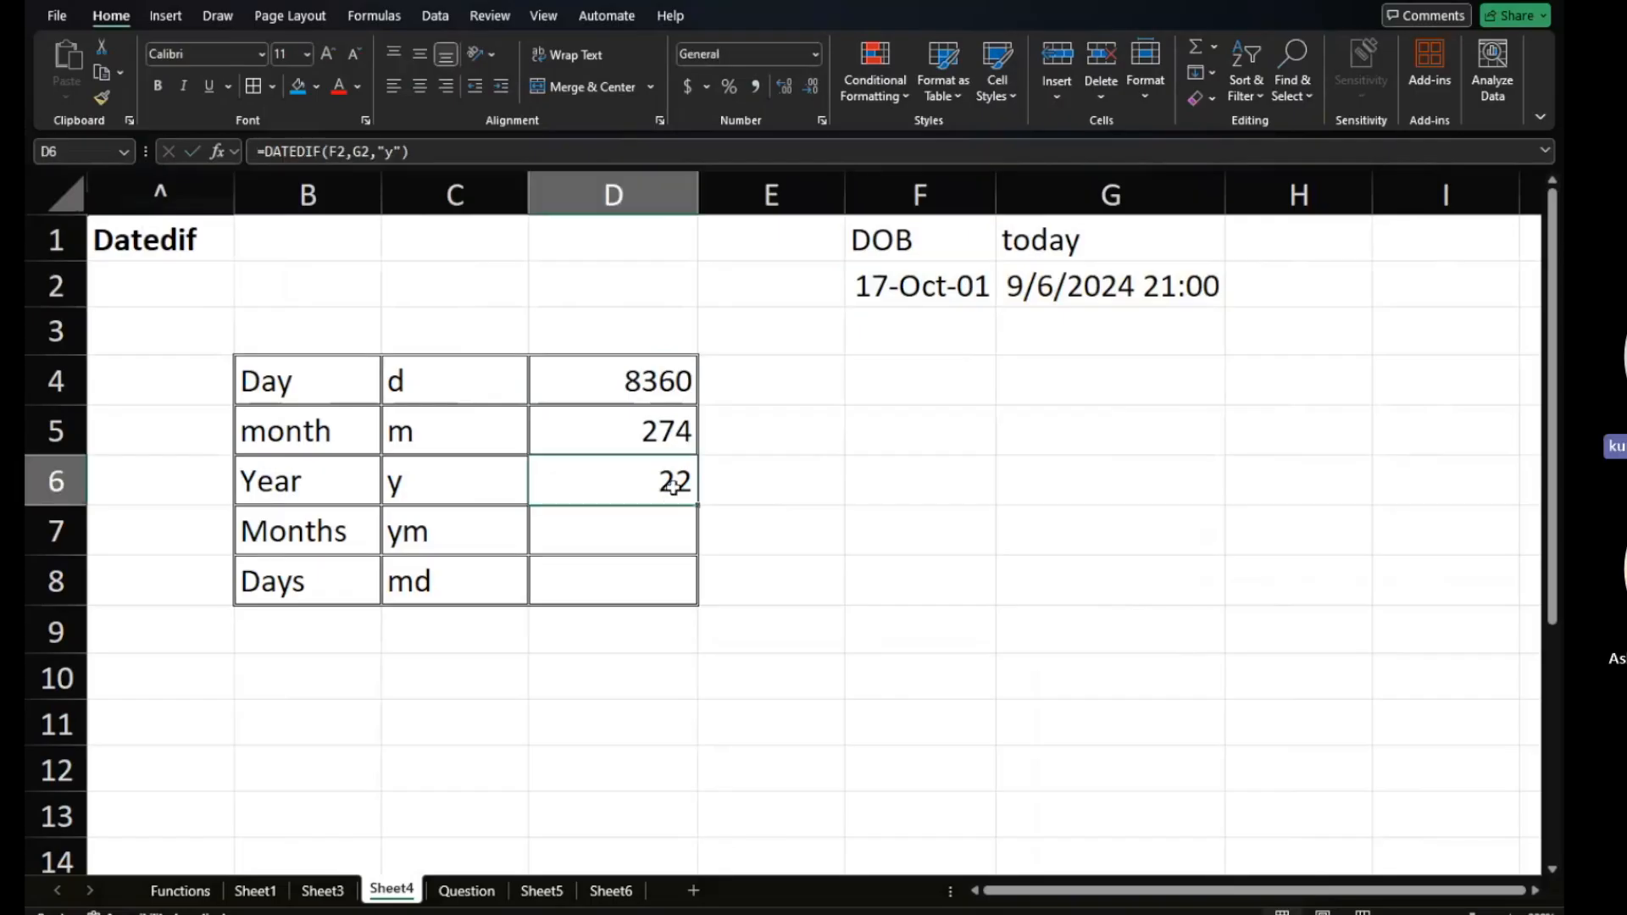
Enter =DATEDIF(F2,G2,"ym") in D7 for the Months row.
click(652, 516)
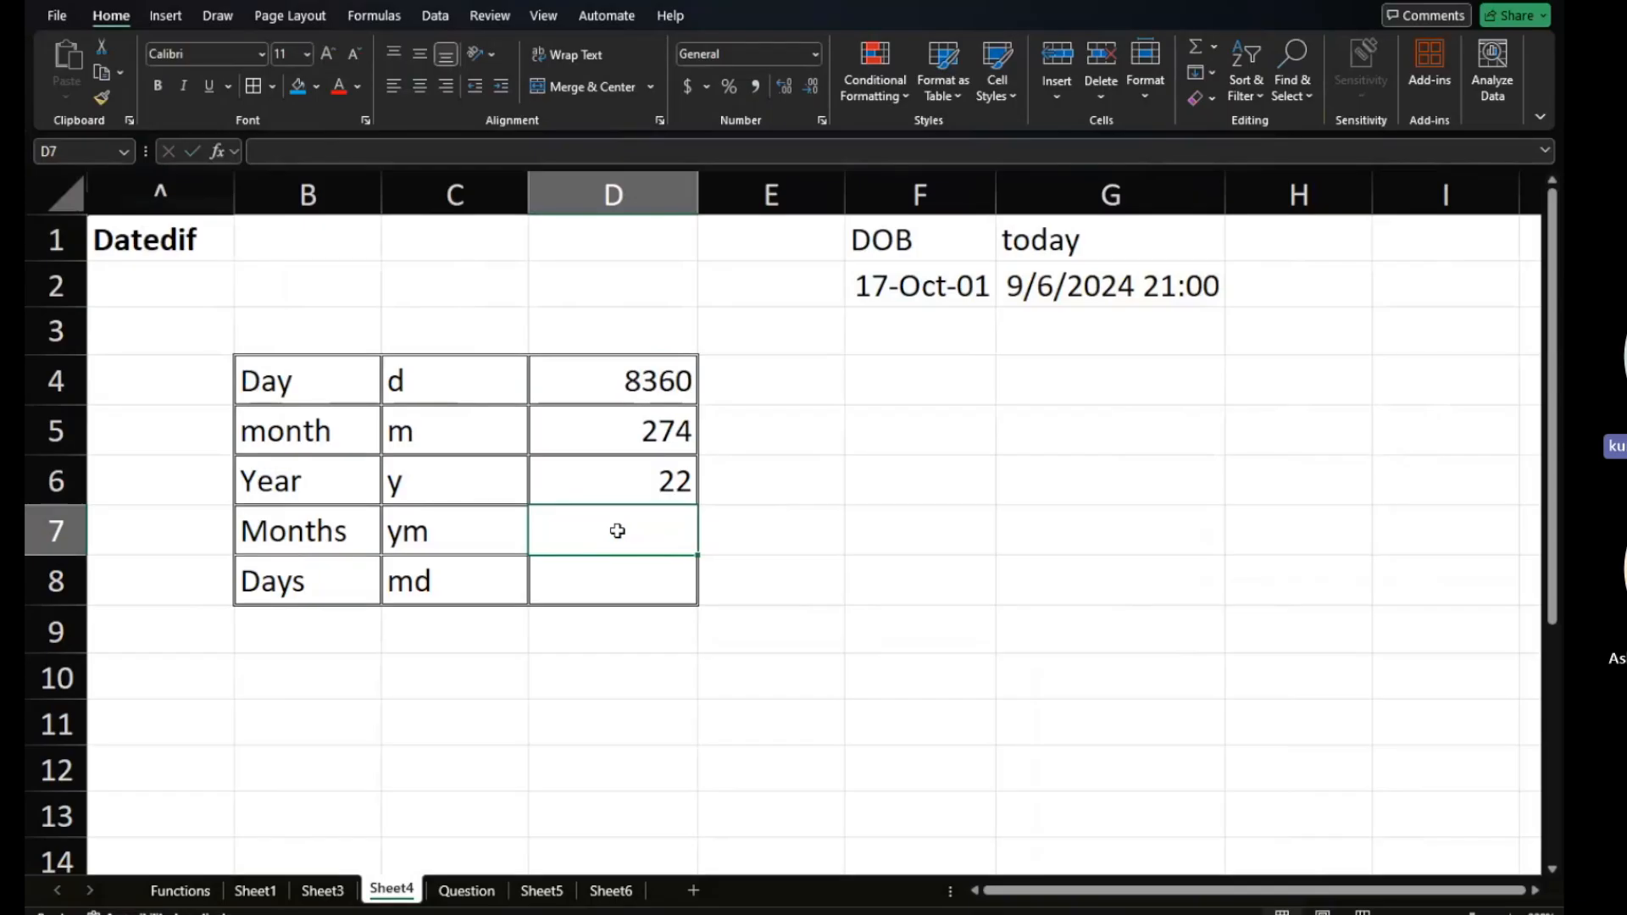
text(=datd)
key(BackSpace)
text(edif)
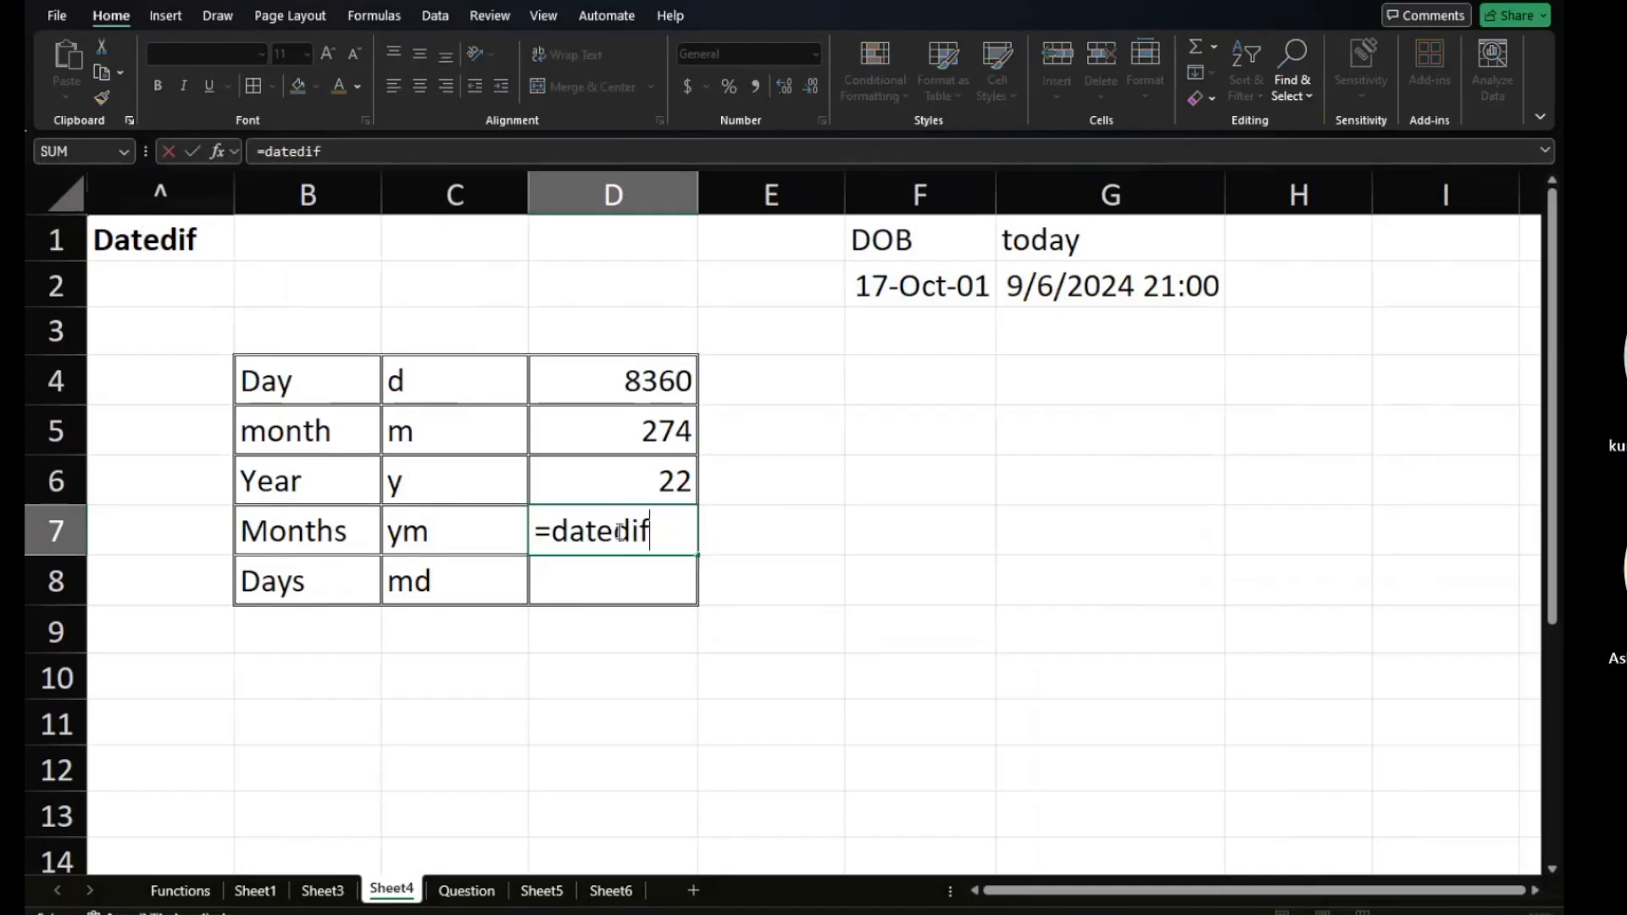
text(()
click(933, 291)
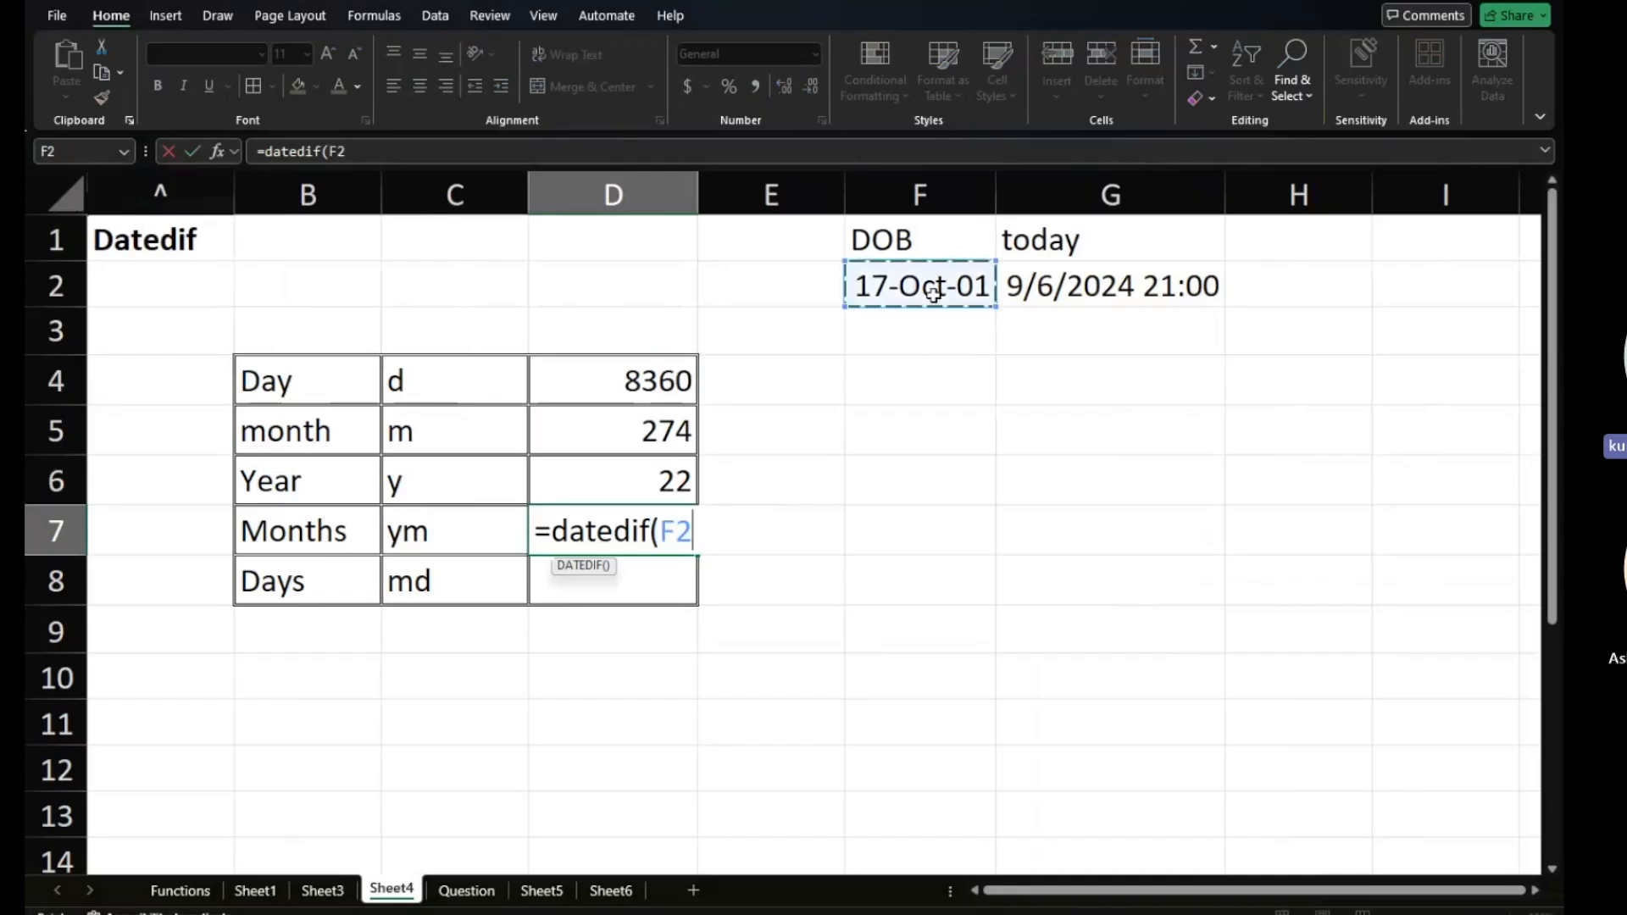
text(,)
click(1046, 292)
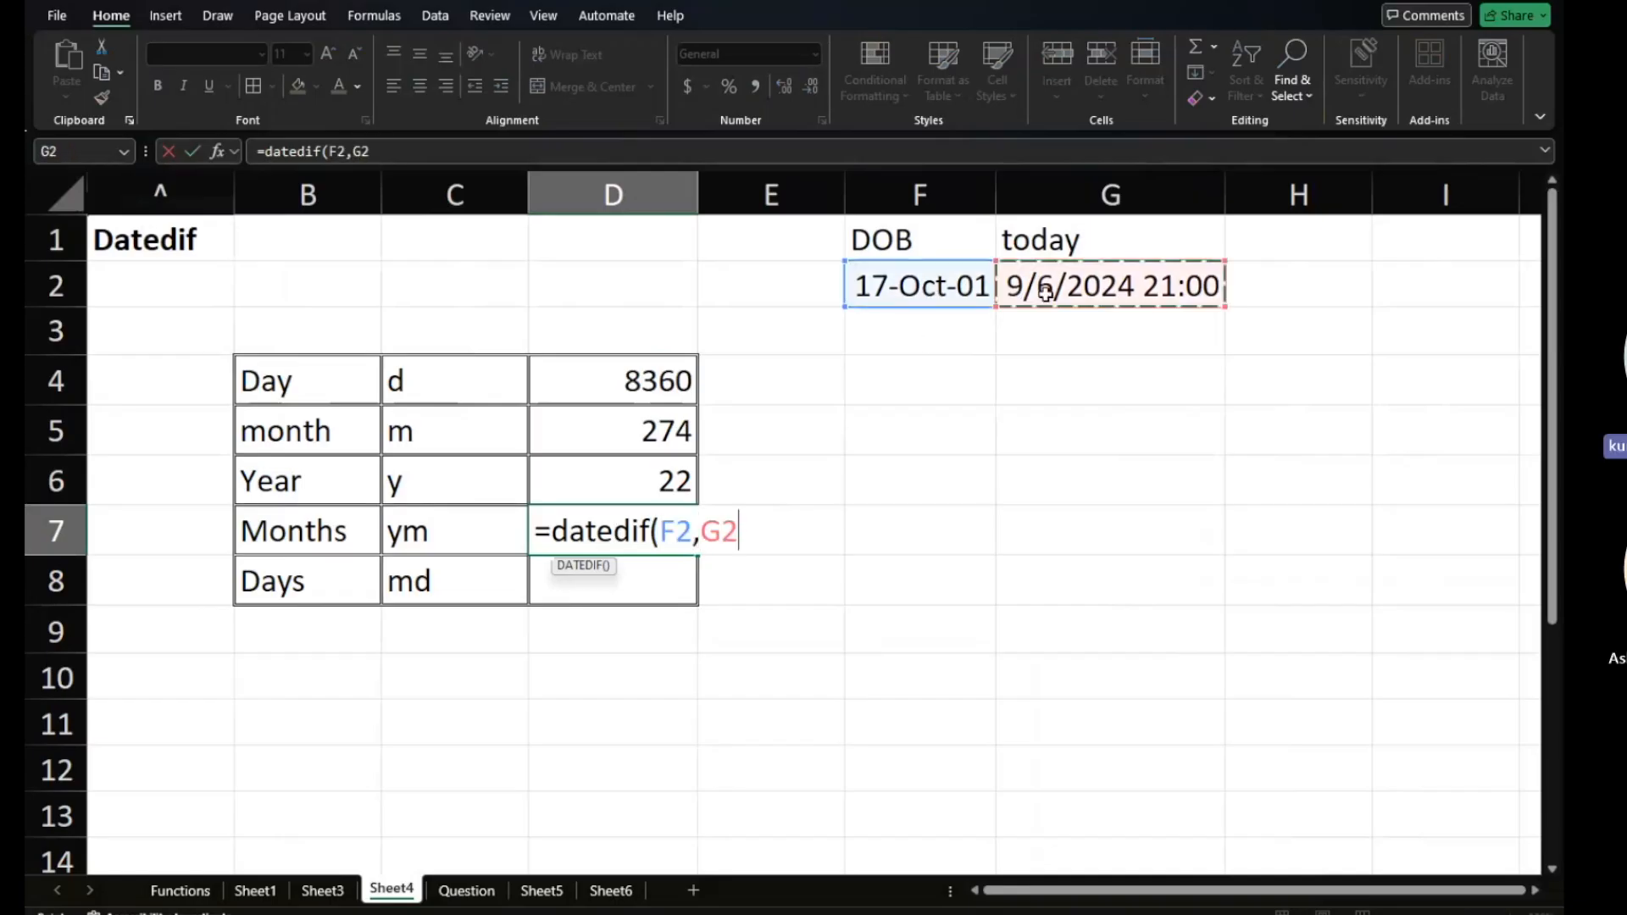
text(,)
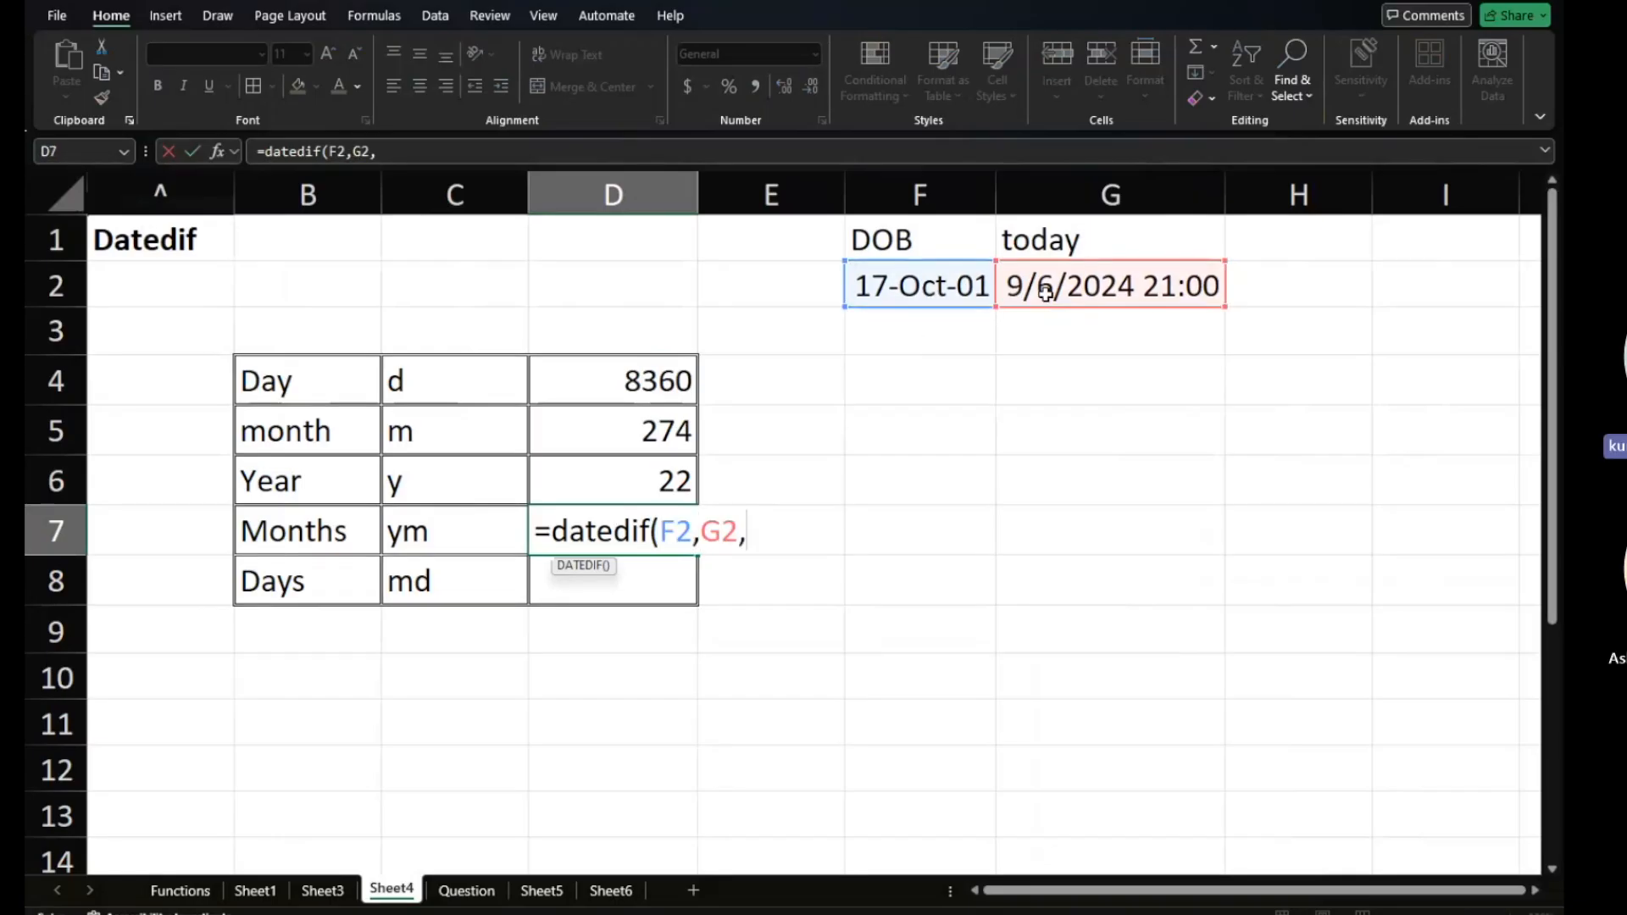
text("ym"))
key(Return)
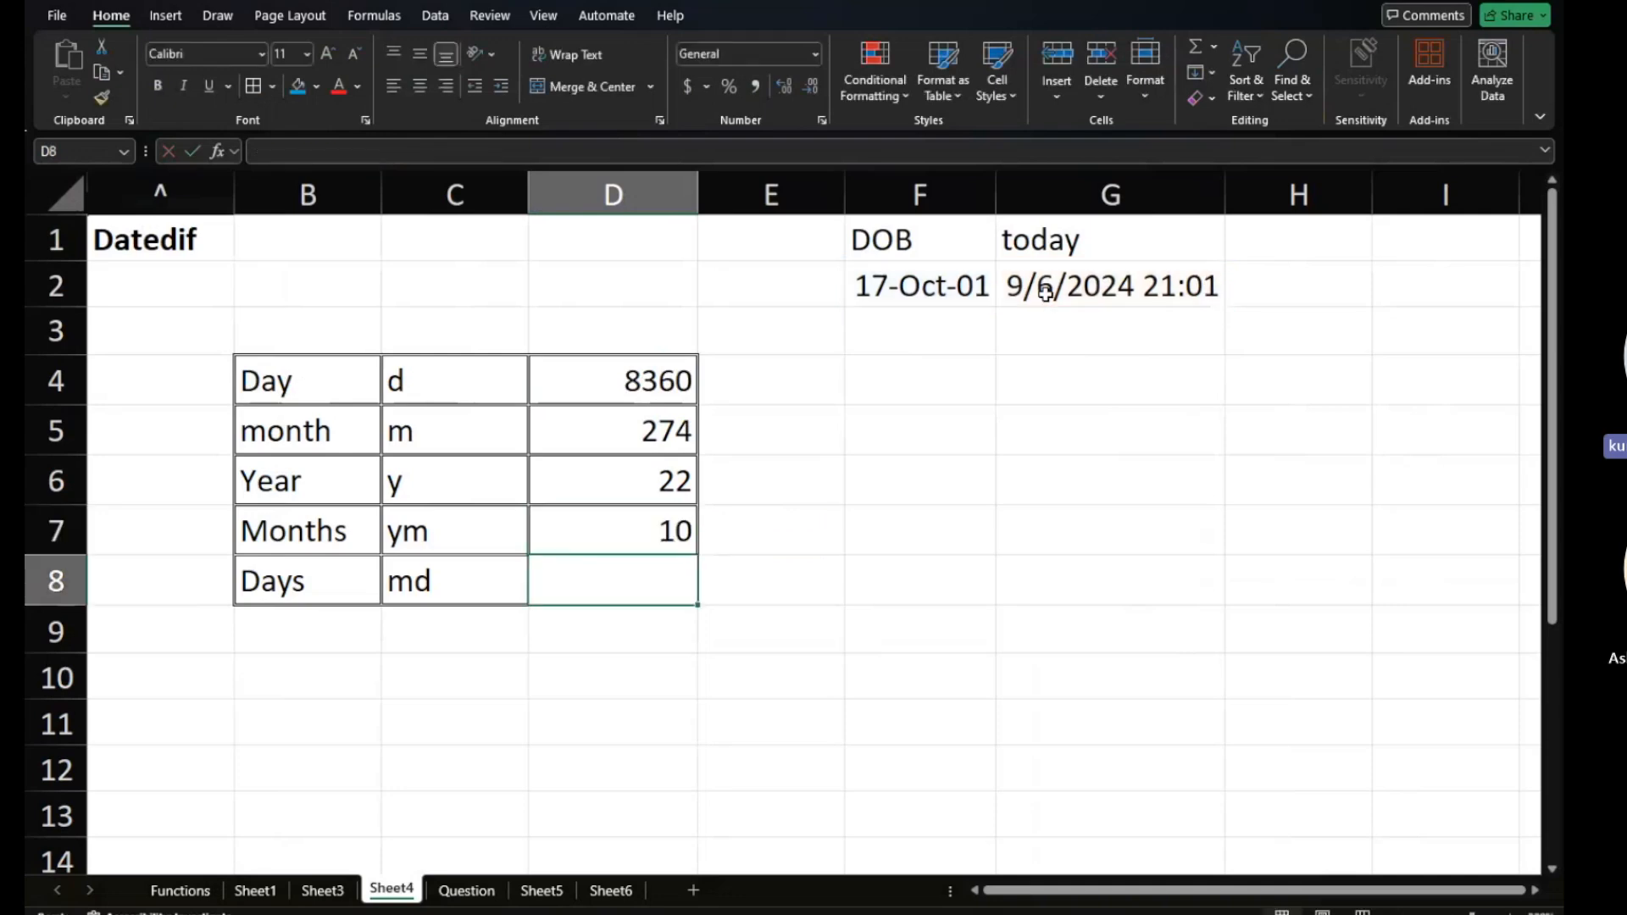
click(643, 537)
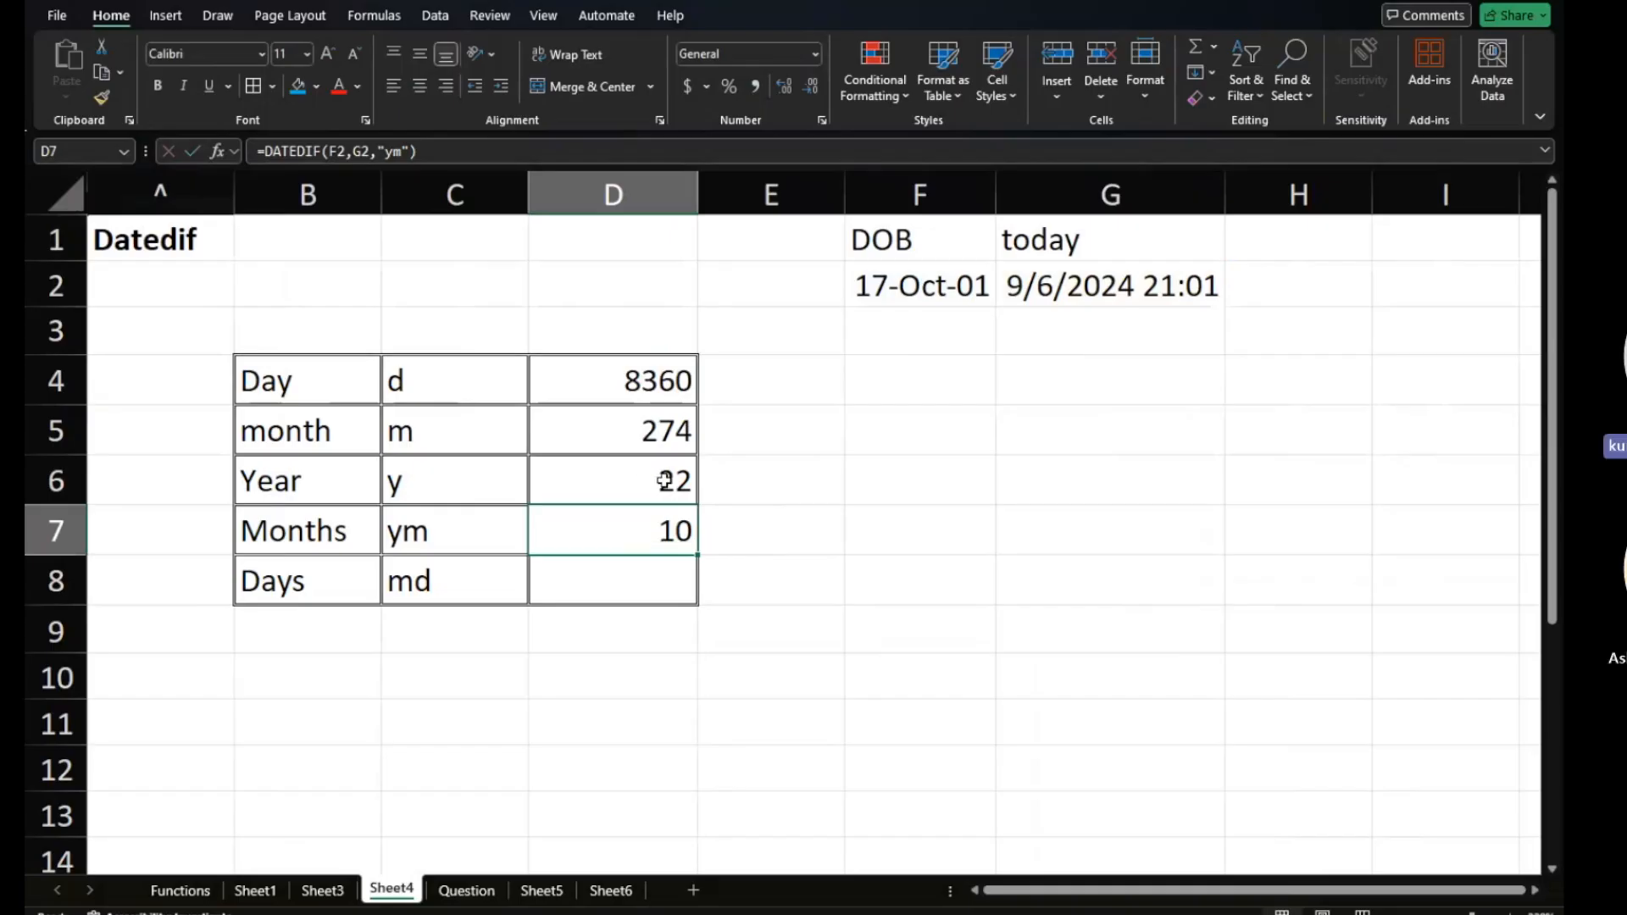
Enter =DATEDIF(F2,G2,"md") in D8 for the Days row.
click(594, 588)
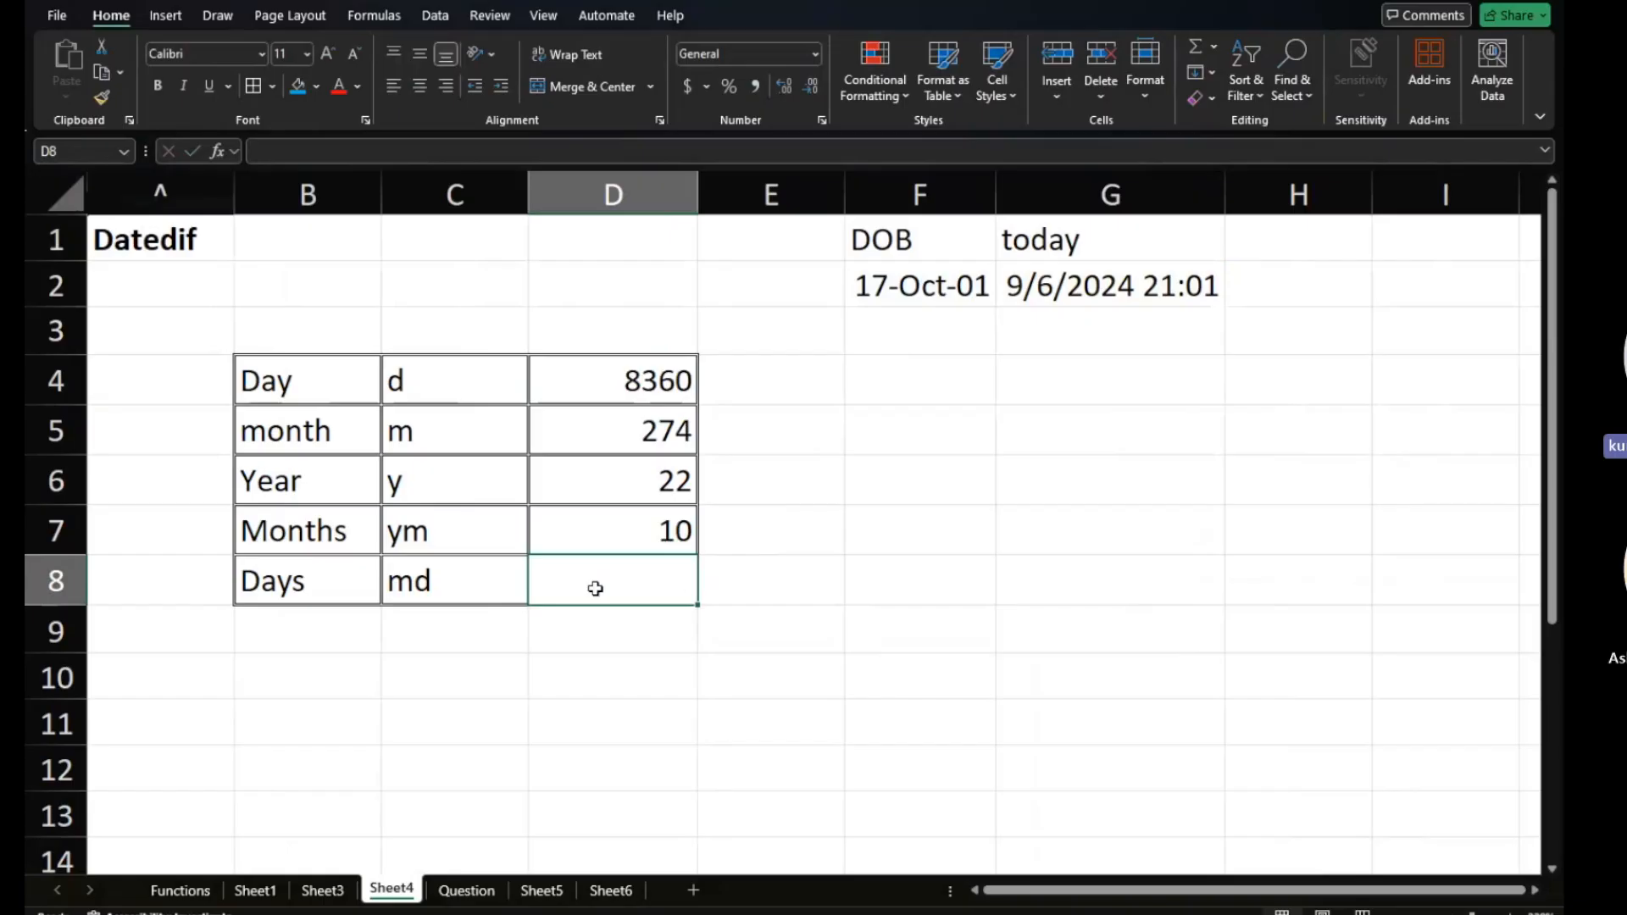
text(=dat)
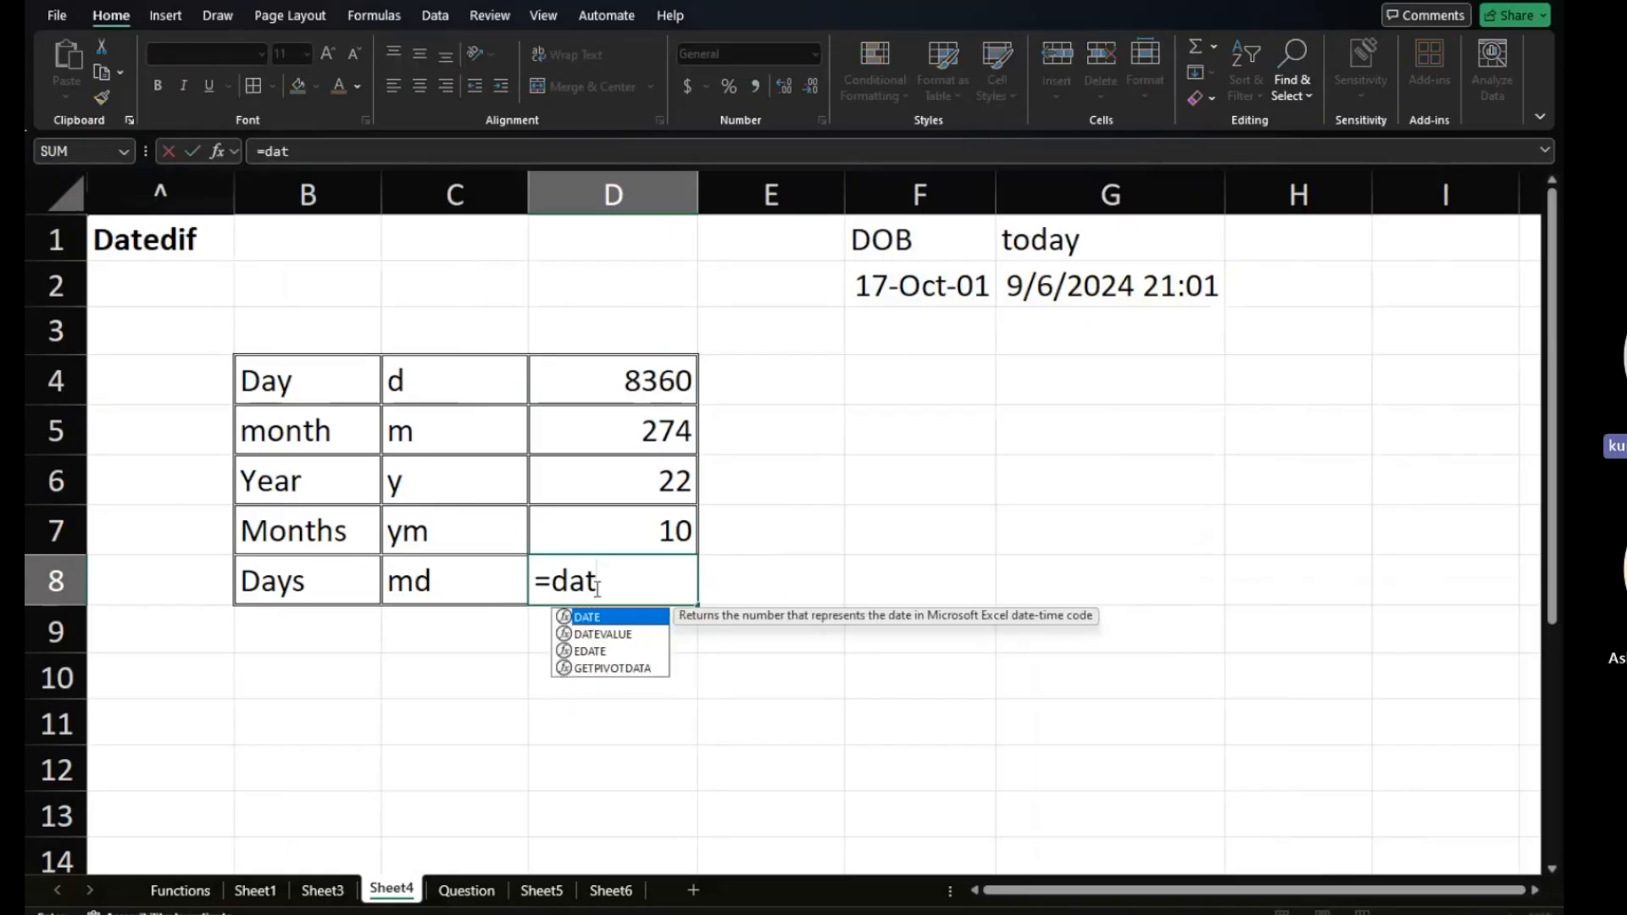
text(edif()
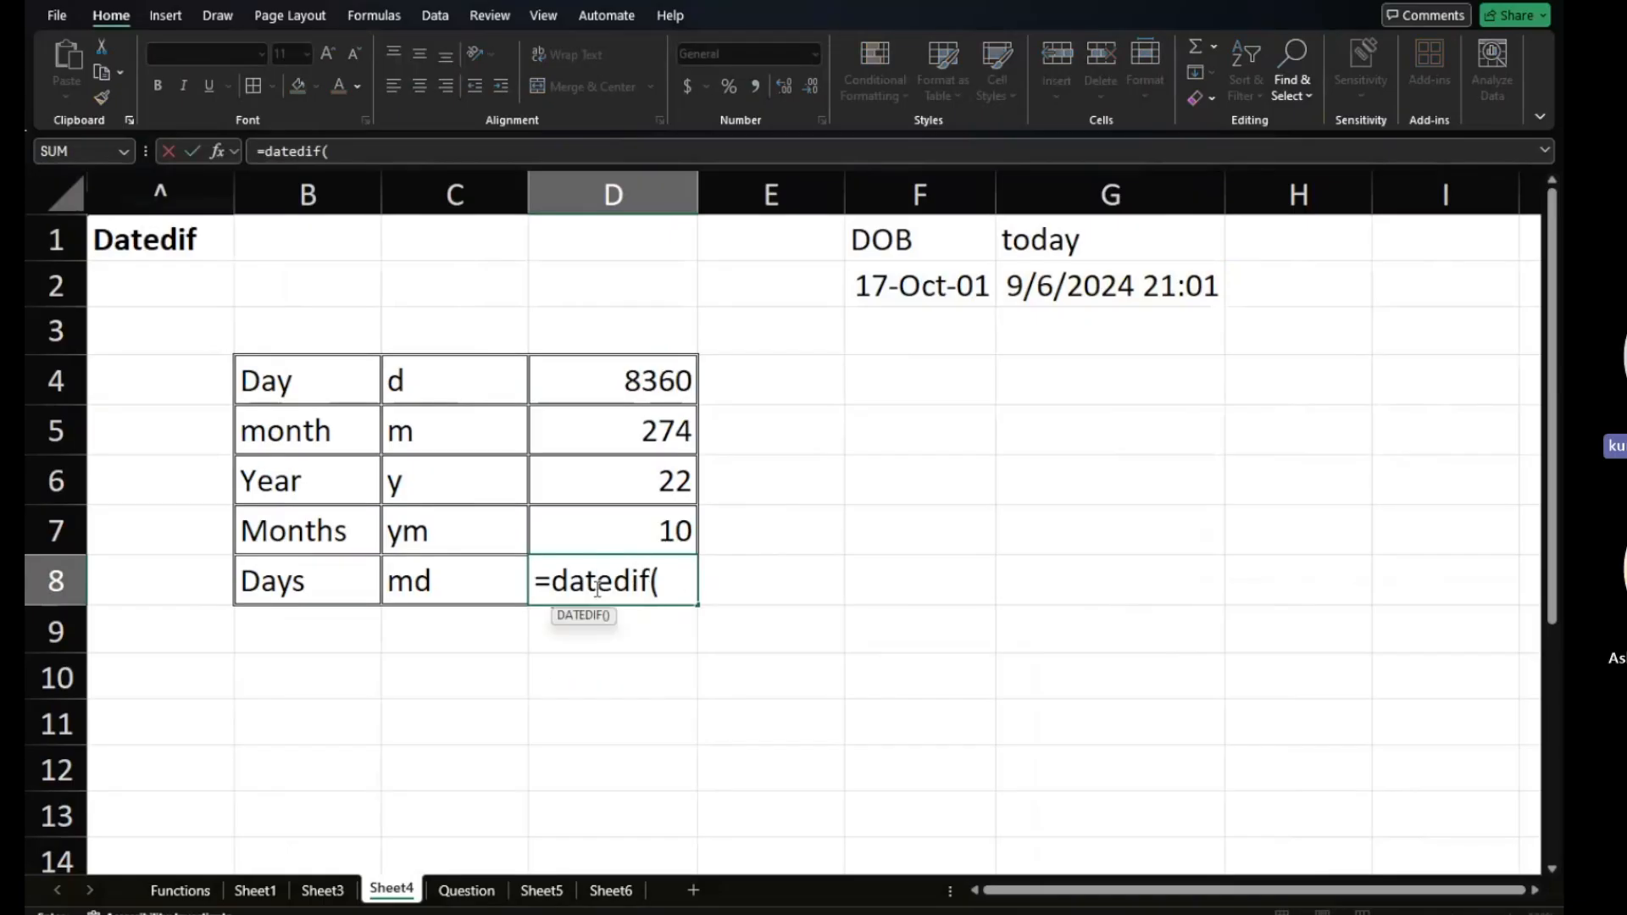
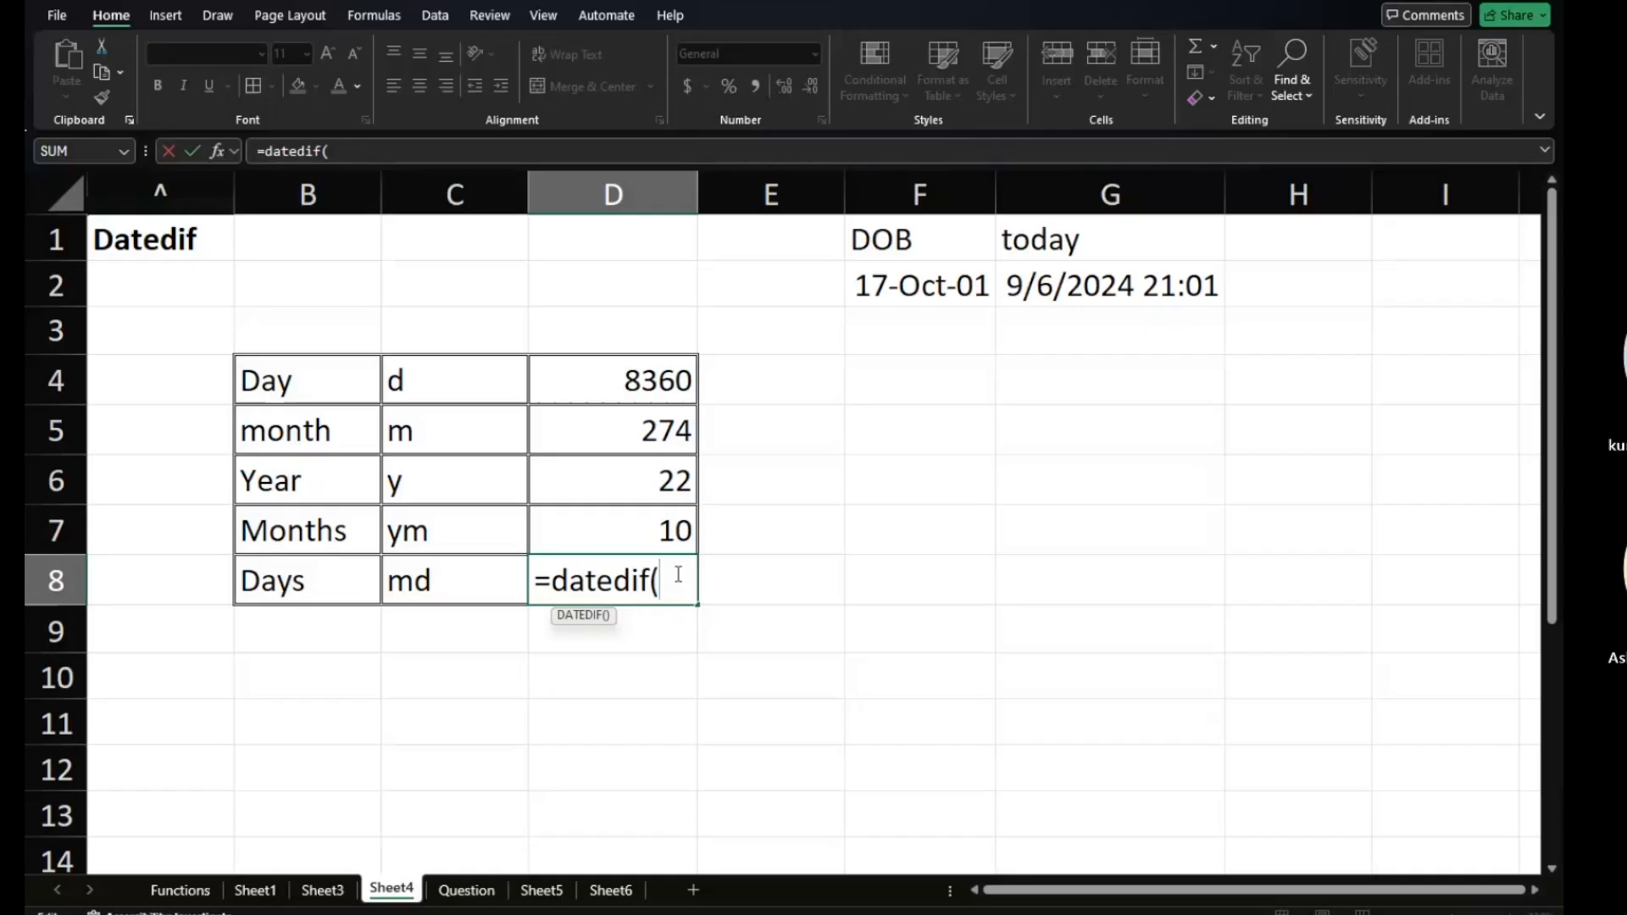
click(894, 294)
text(,)
click(1072, 295)
text(,")
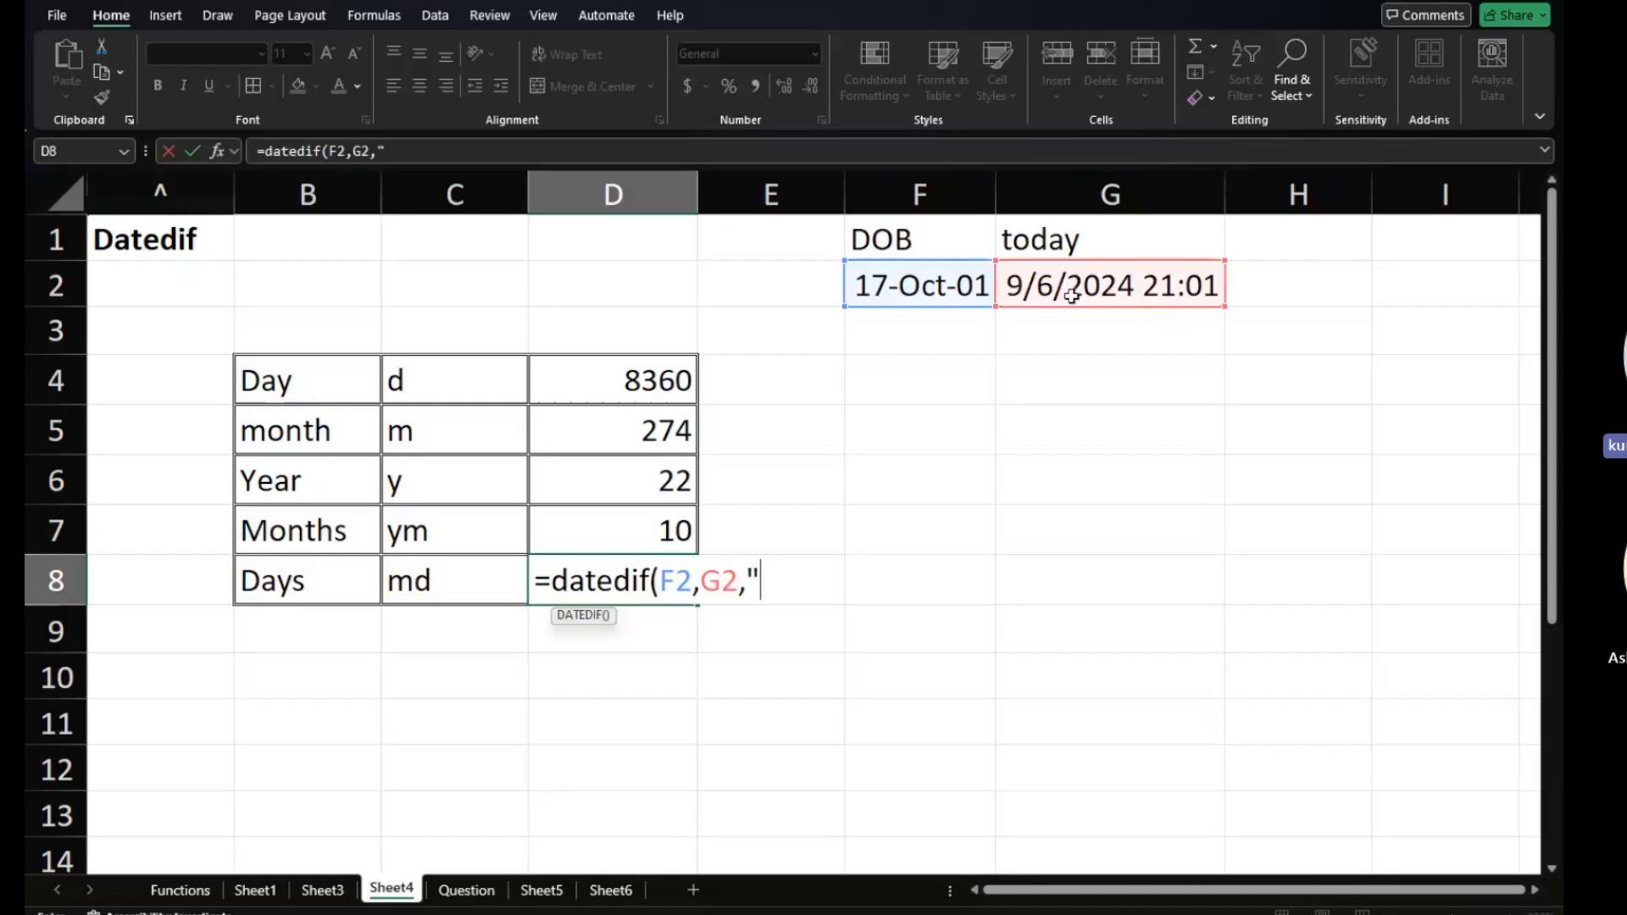
text(md"))
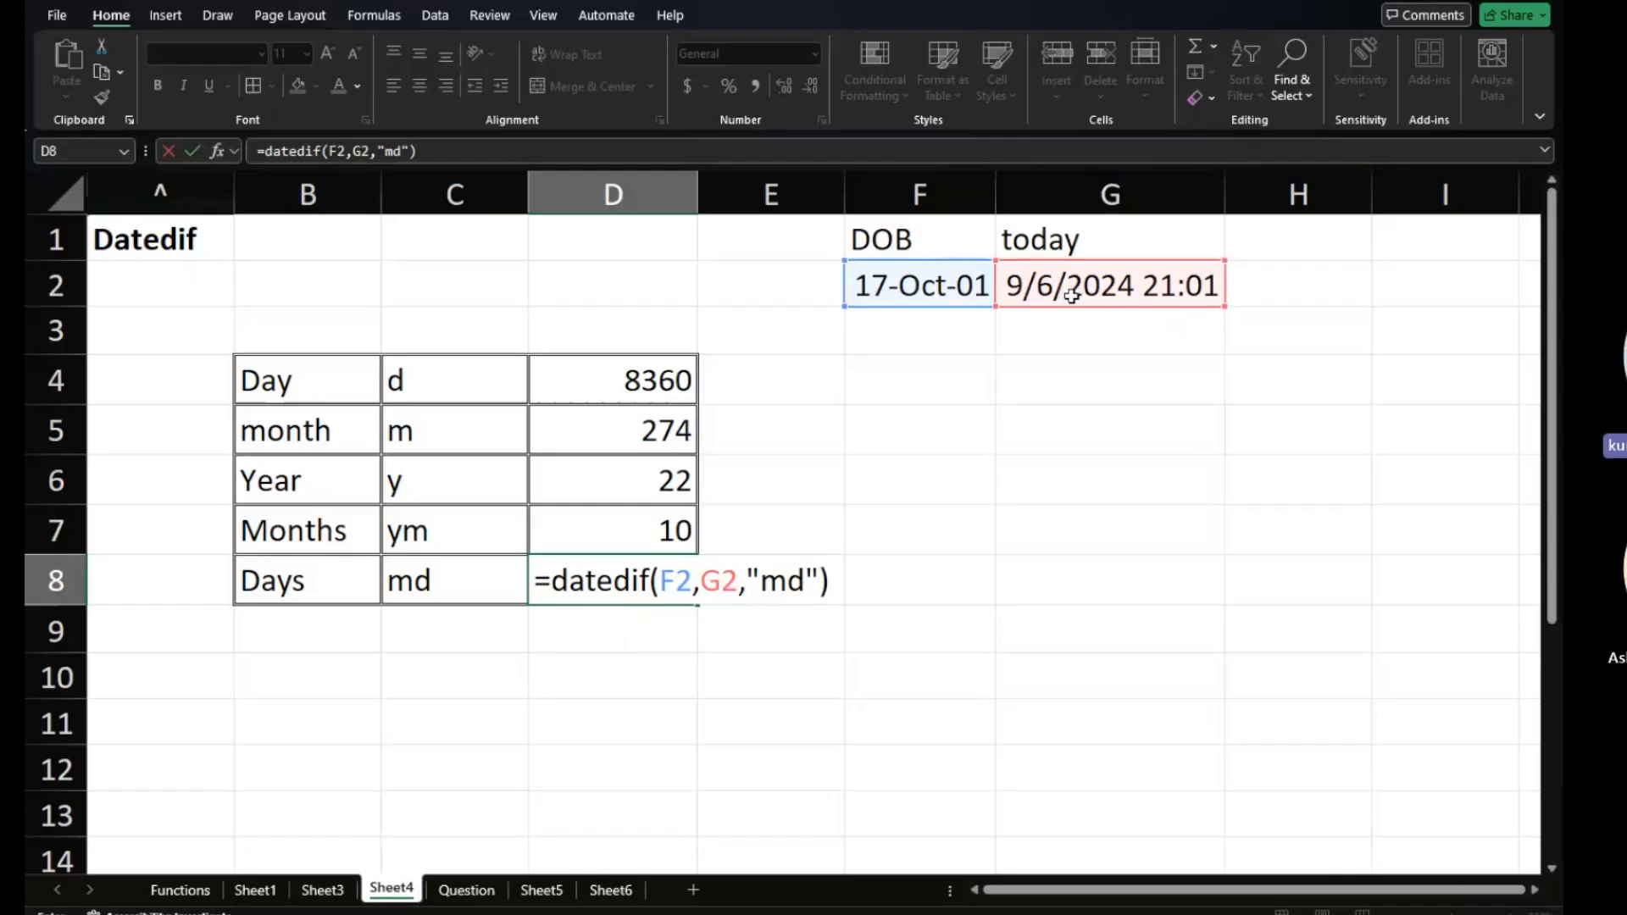
key(Return)
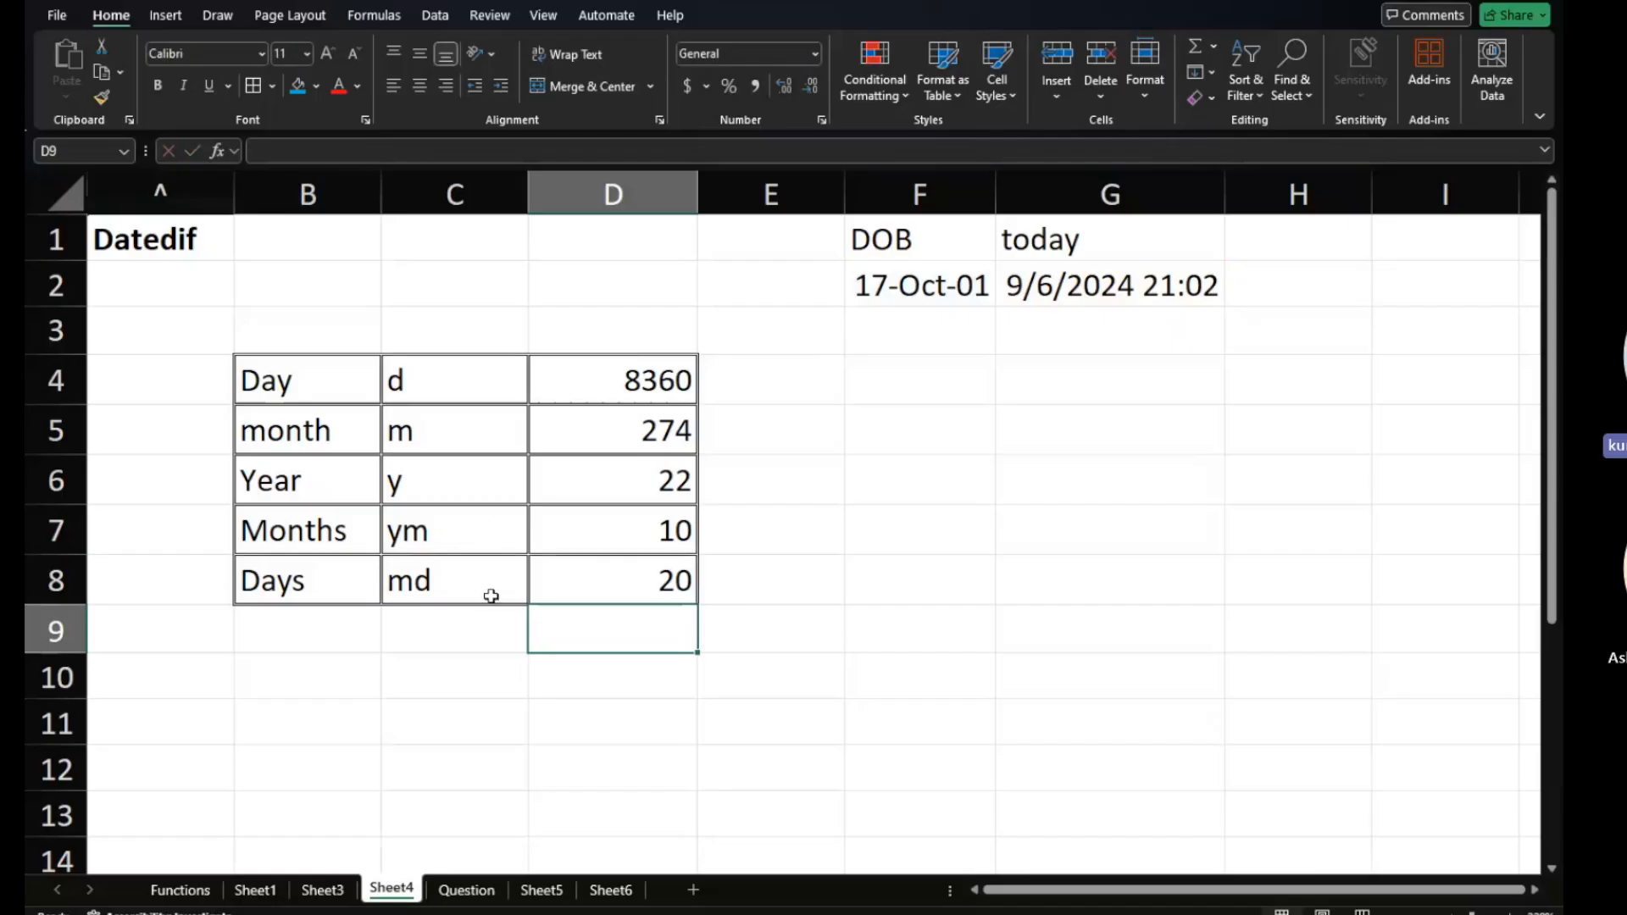
Copy the DATEDIF formula from D4 and paste it as plain text into B1, beside the Datedif heading.
drag(463, 401, 337, 559)
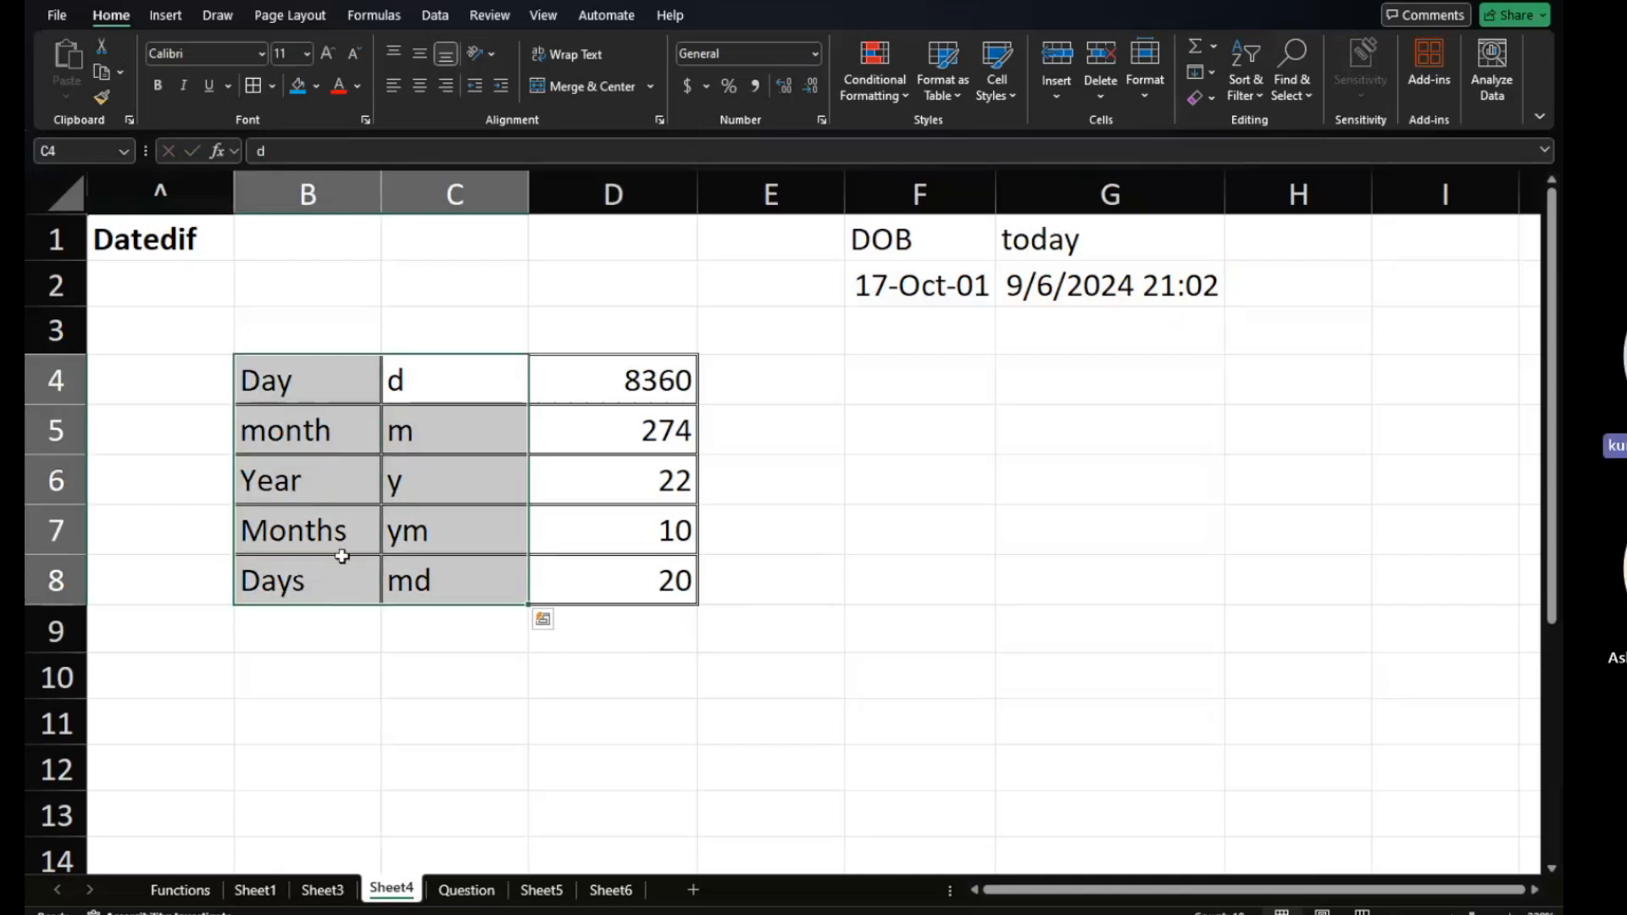
click(651, 397)
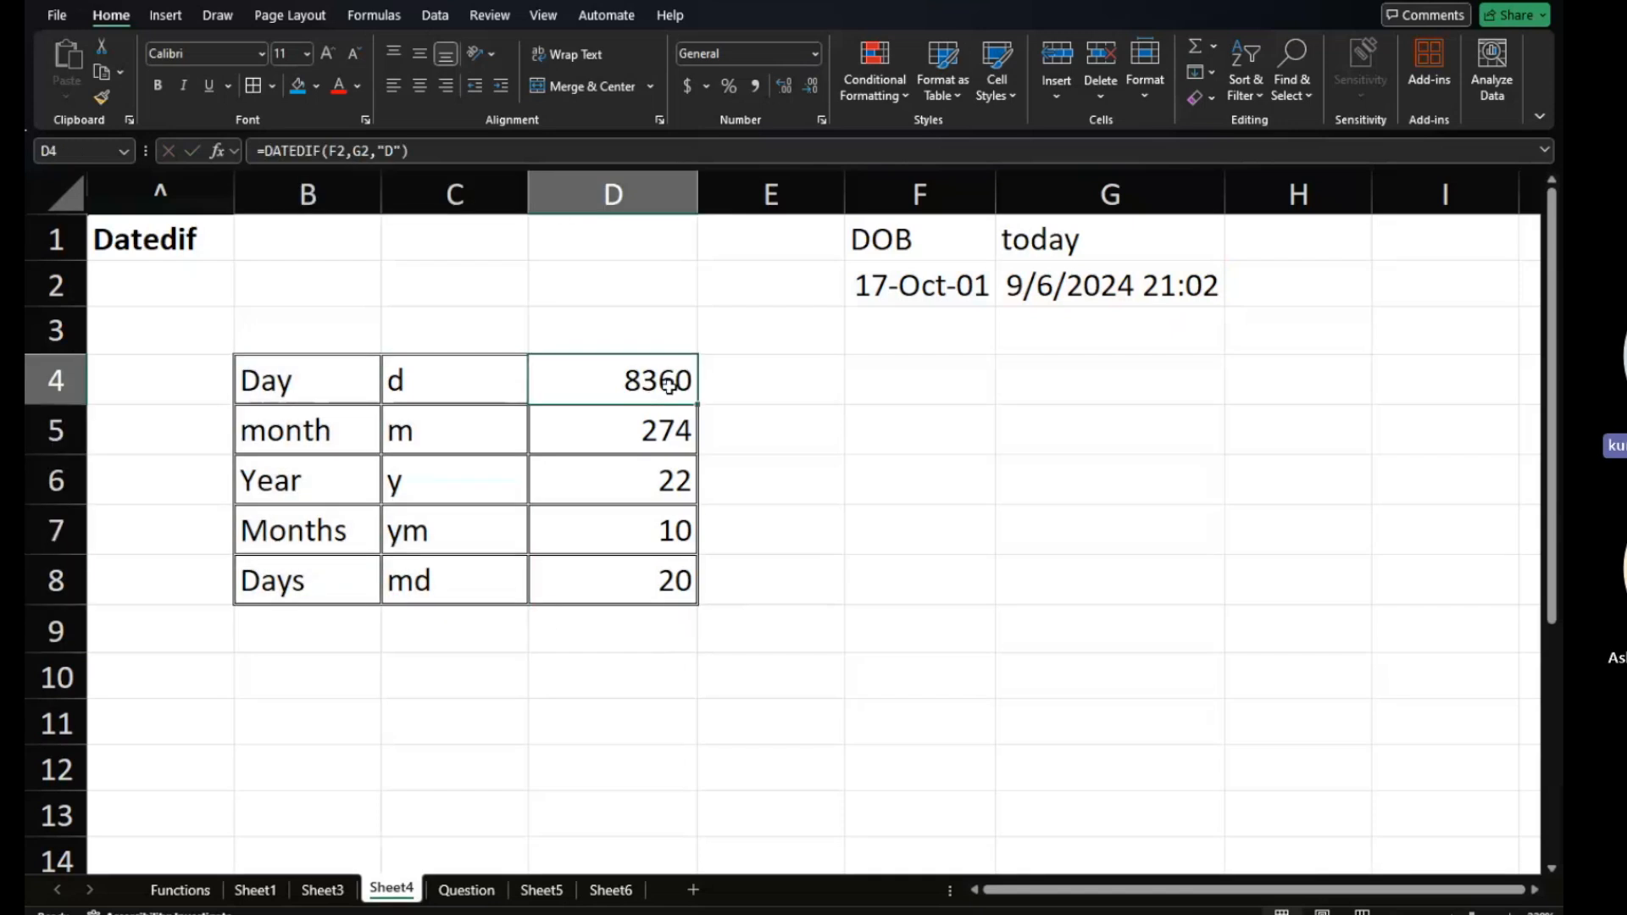
double_click(597, 378)
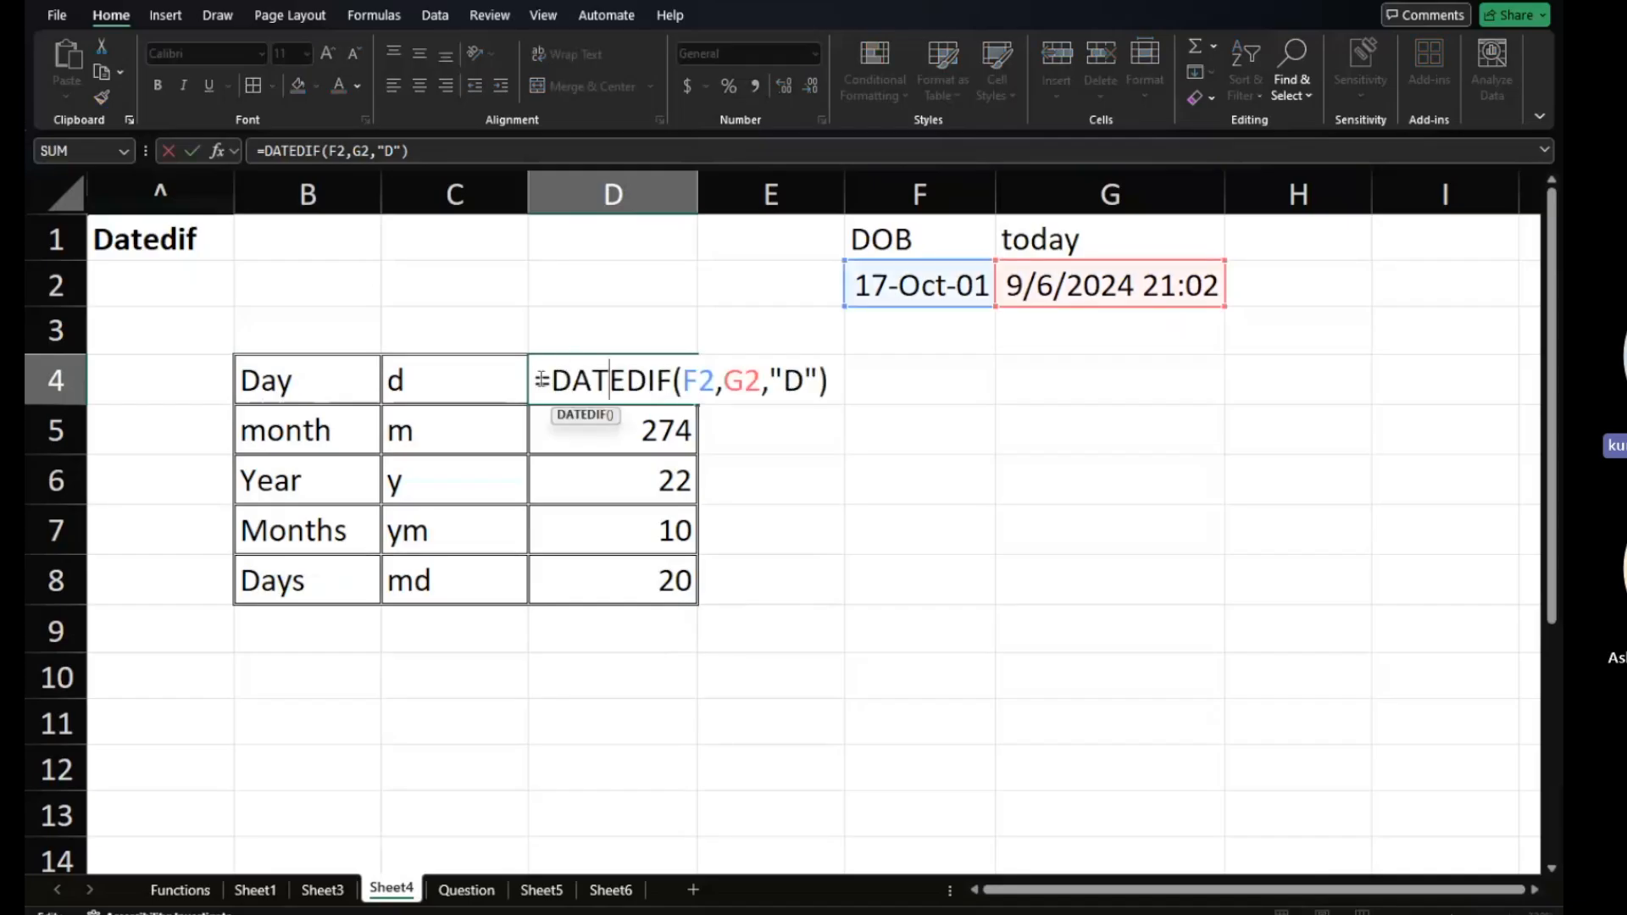
drag(541, 379, 830, 378)
key(ctrl+c)
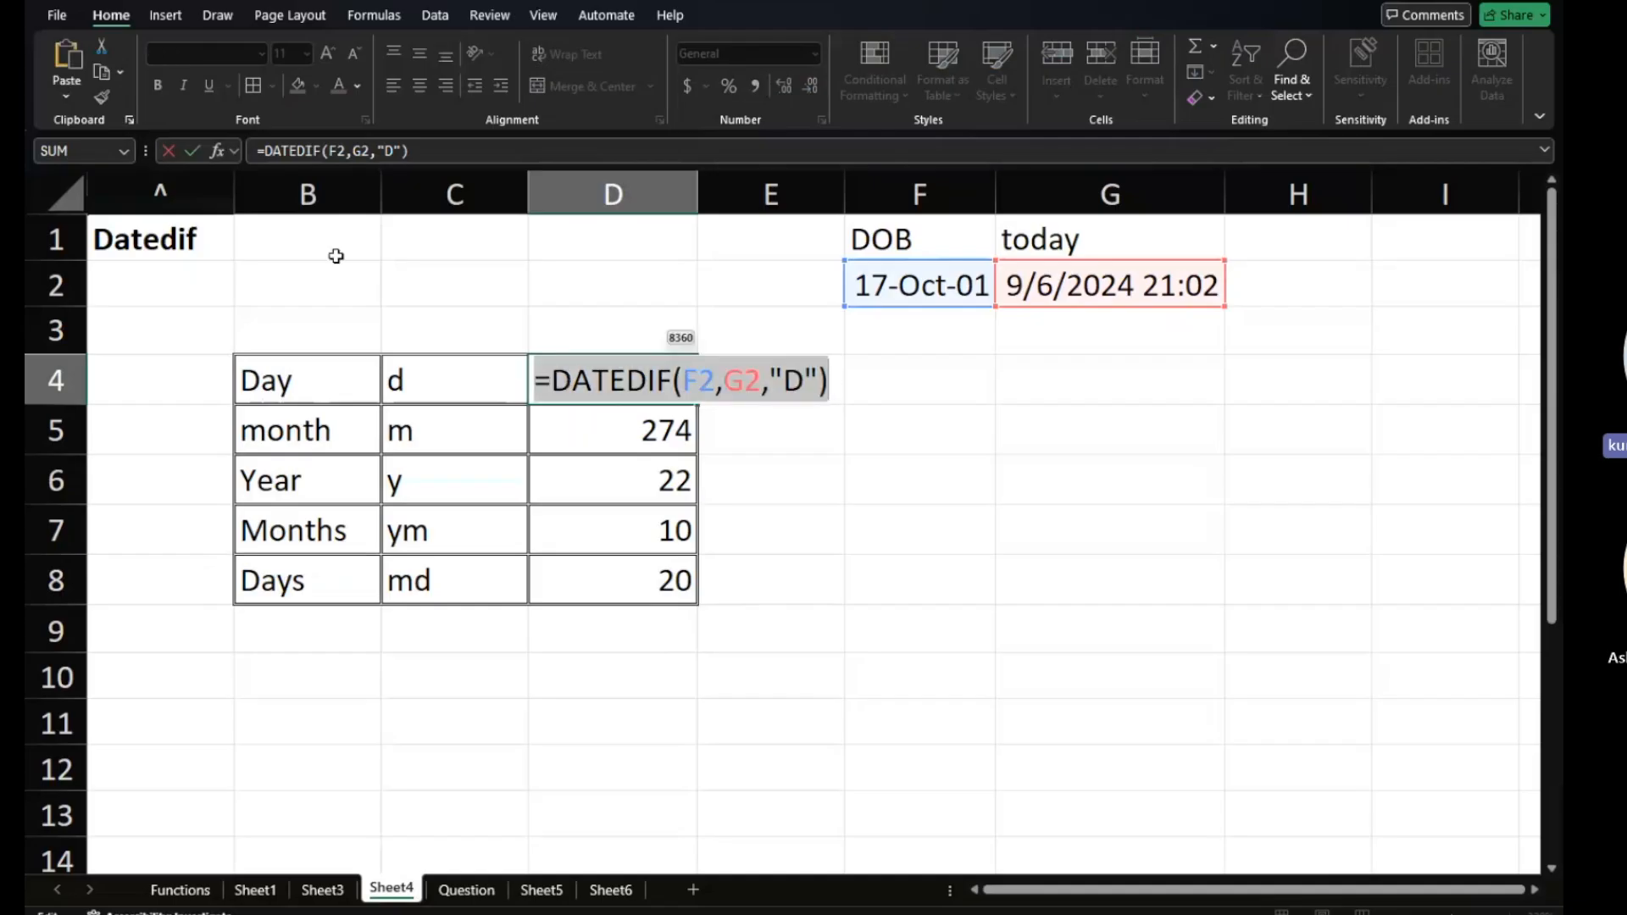
text(=)
click(339, 253)
key(Escape)
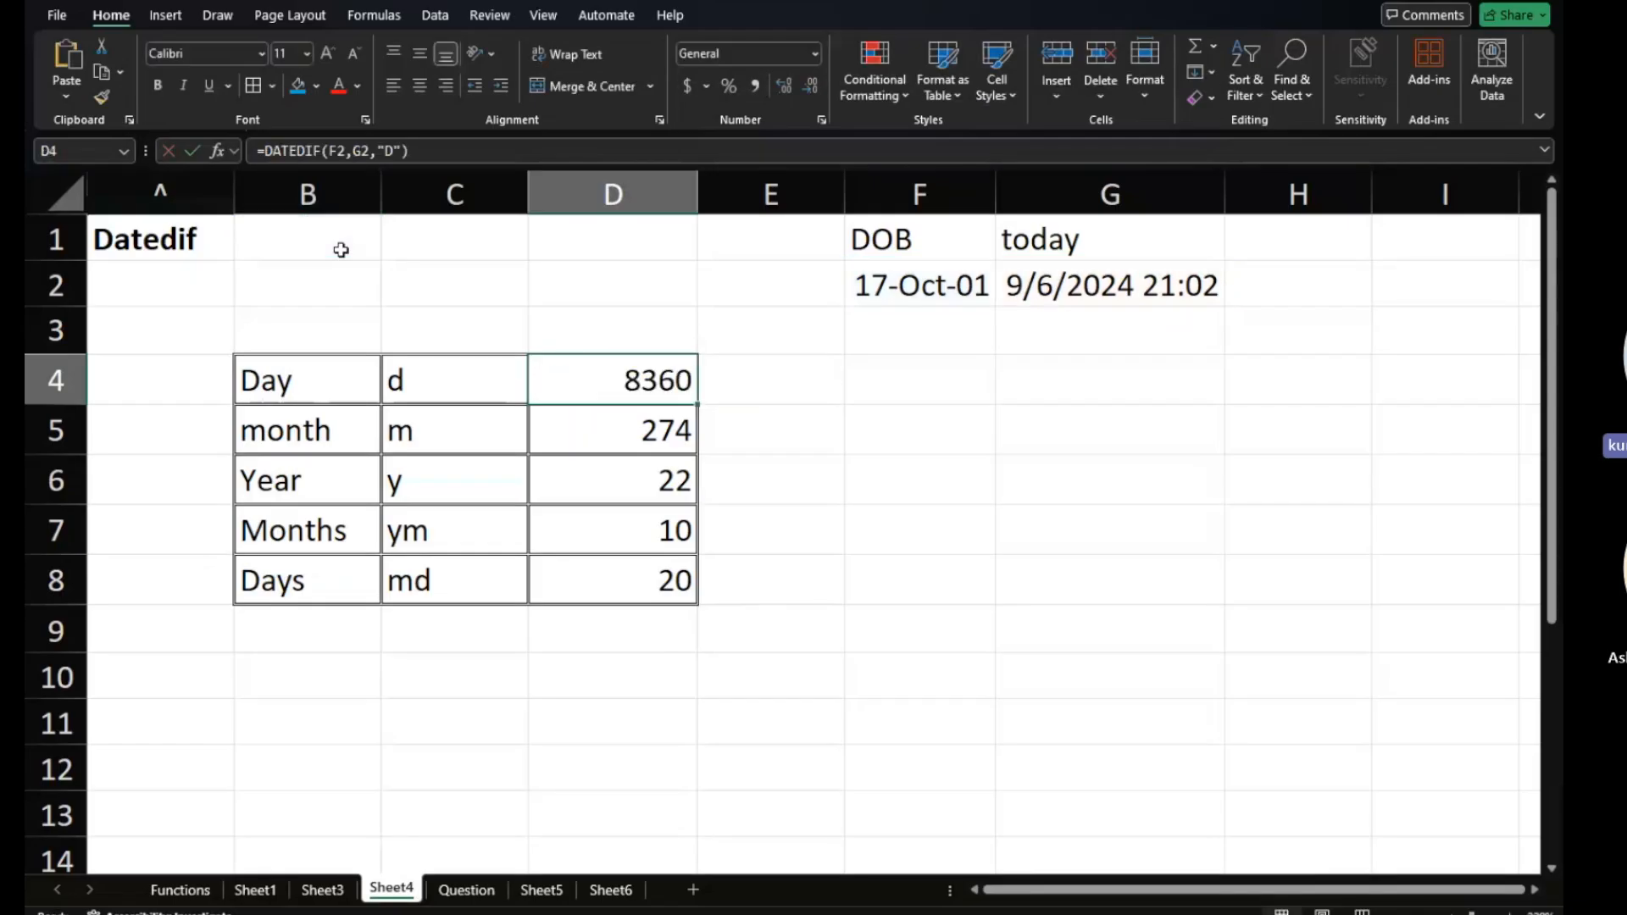
click(340, 250)
text(=)
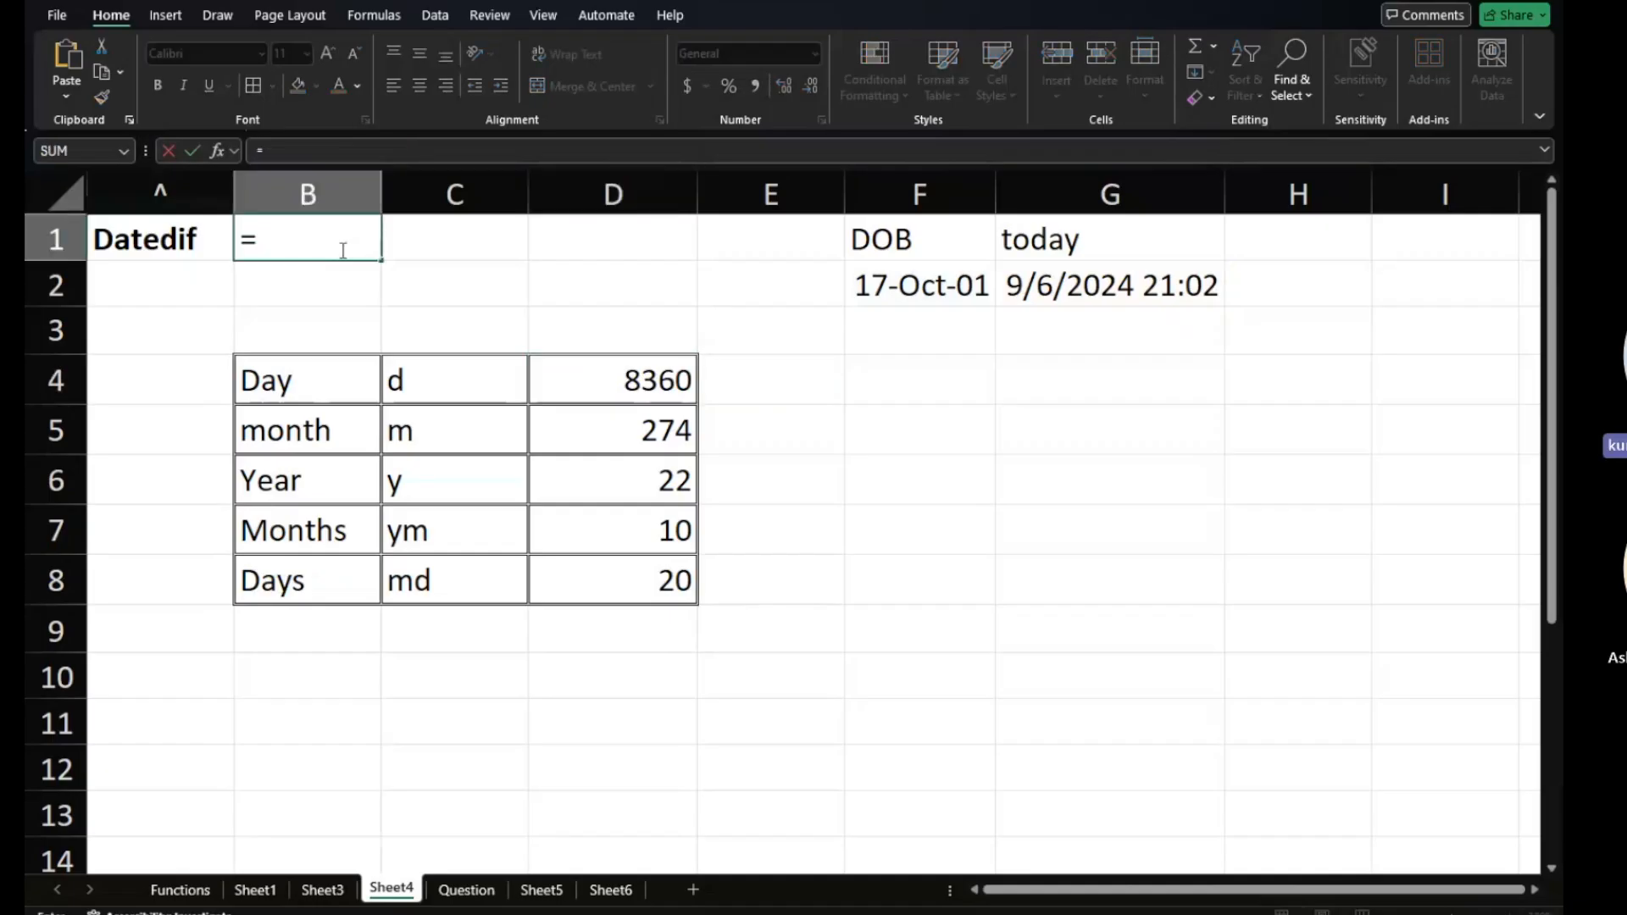
key(BackSpace)
key(ctrl+v)
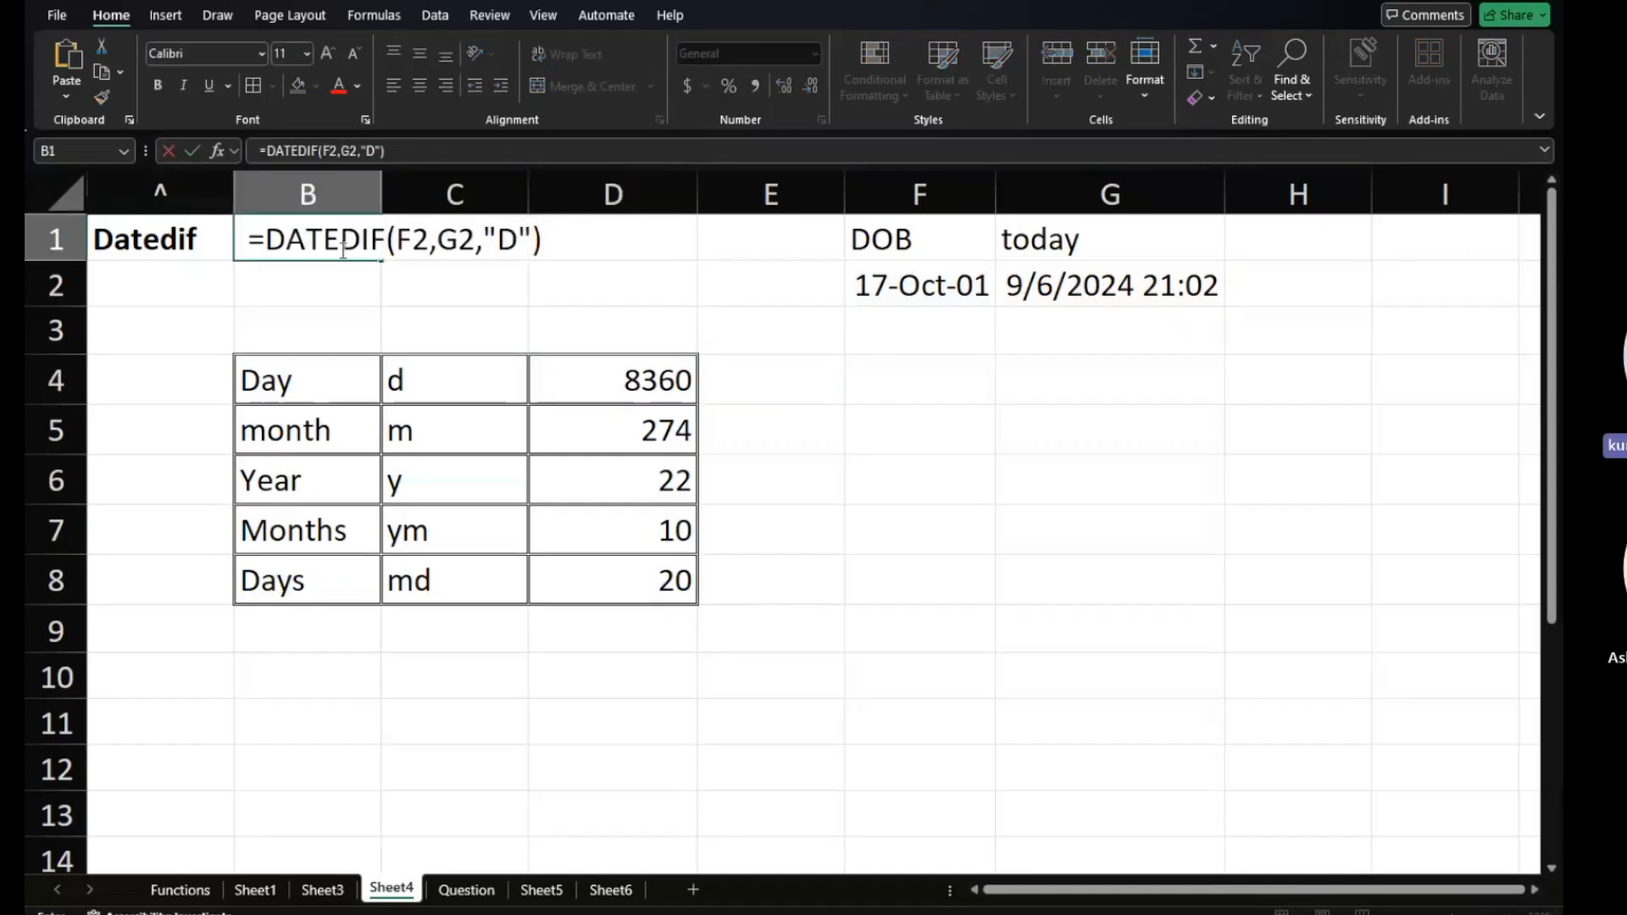
Replace the F2 argument in the B1 syntax text with "start date".
click(428, 239)
key(BackSpace)
key(BackSpace)
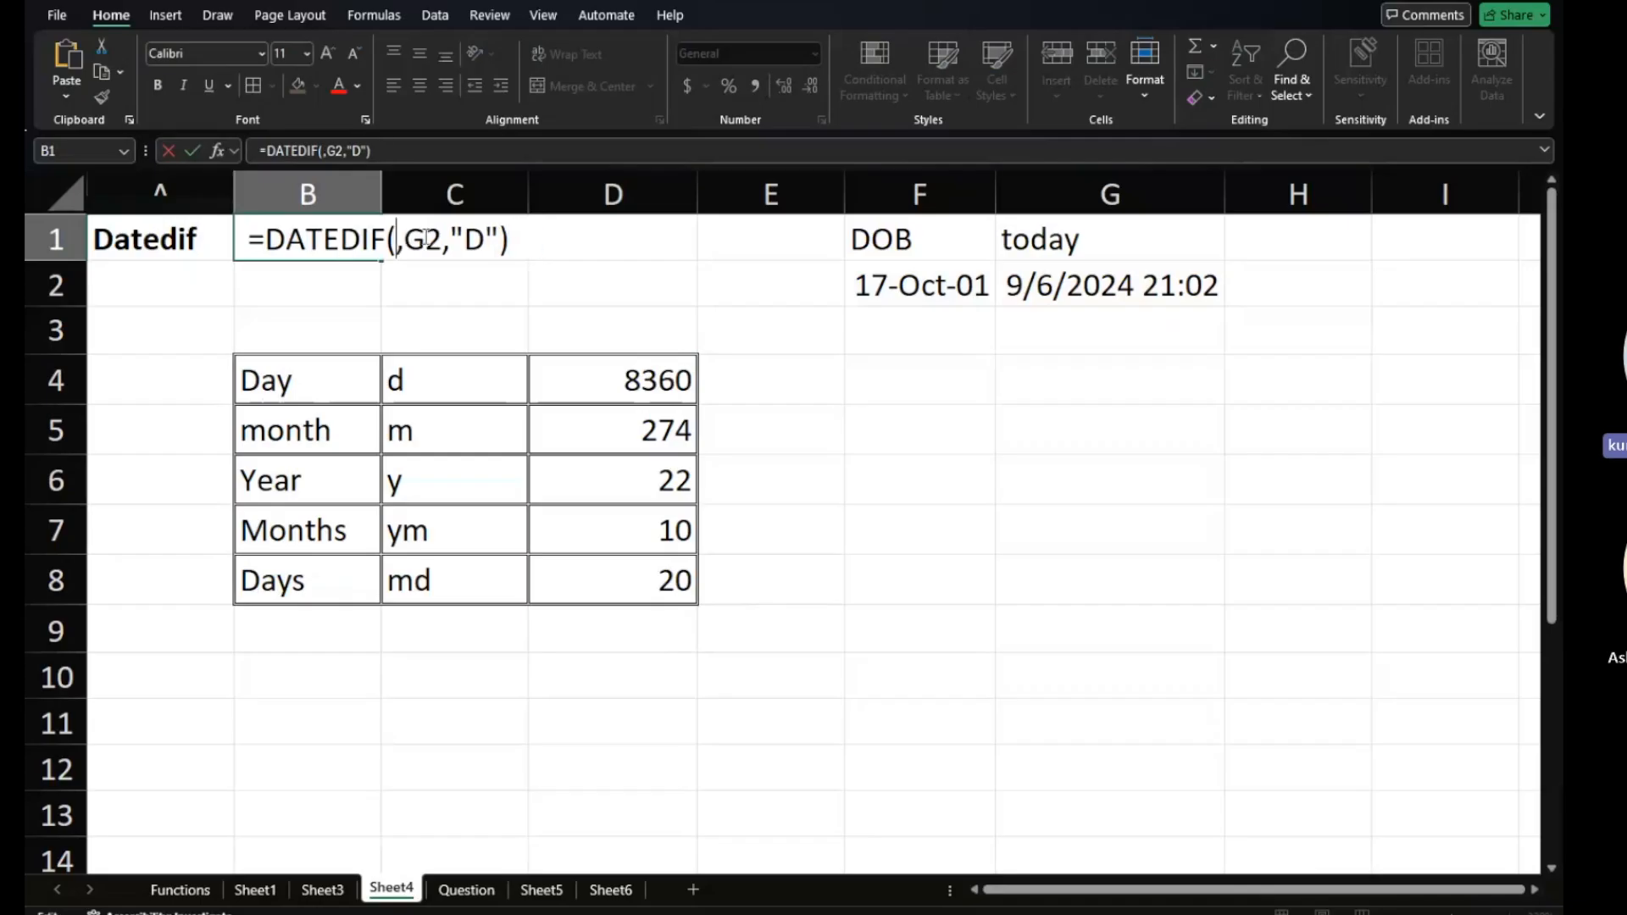
text(start)
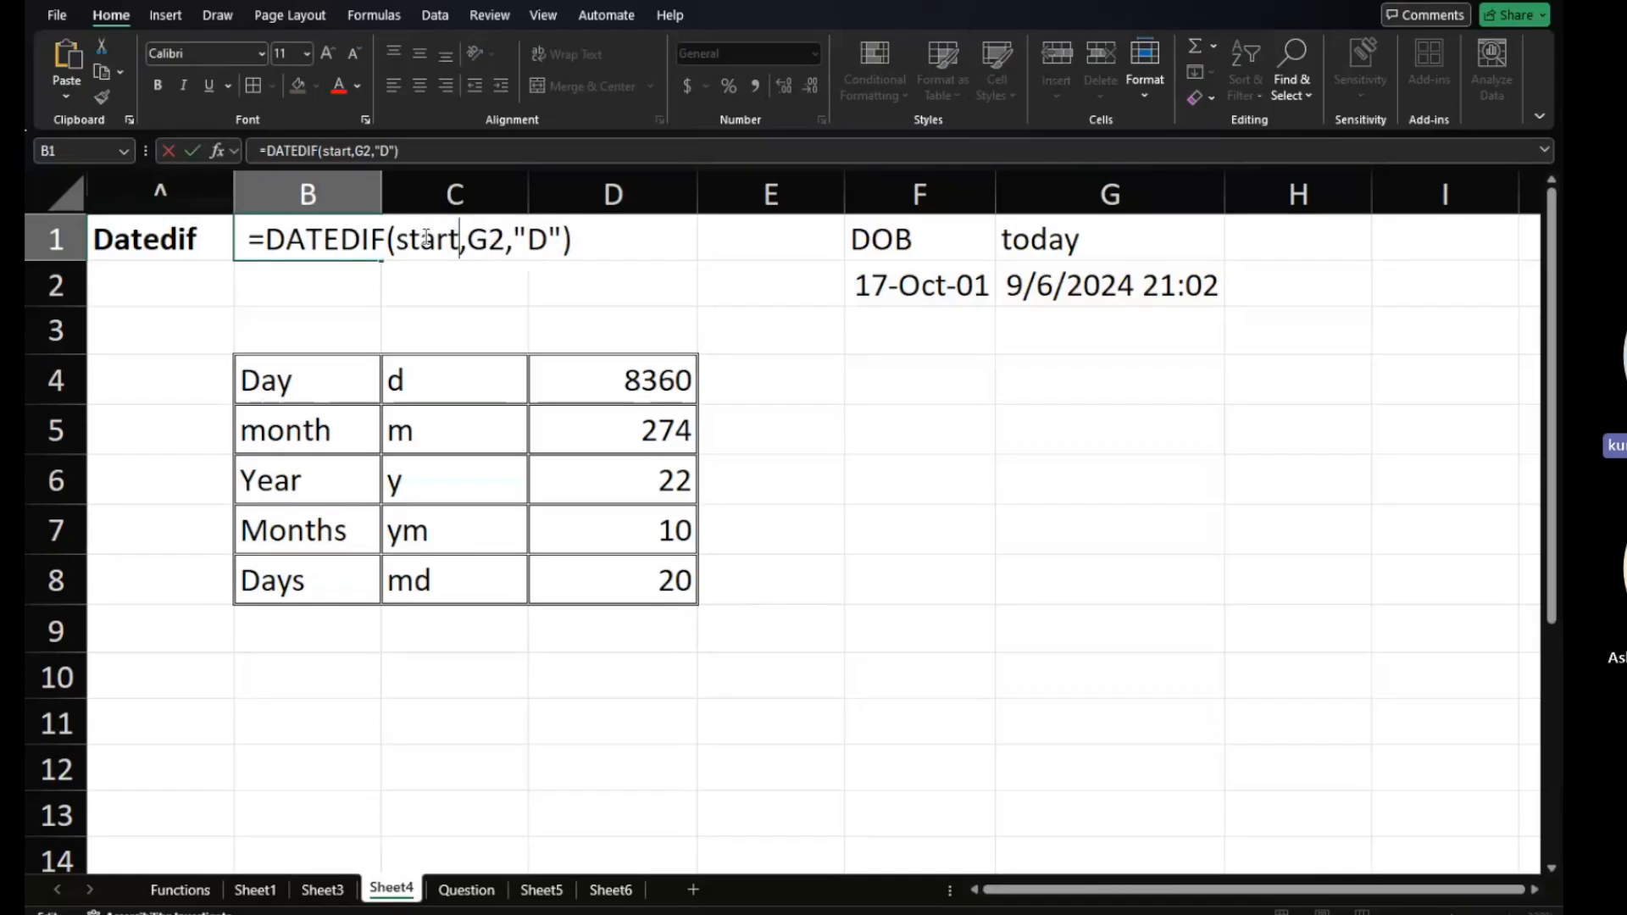
text( date)
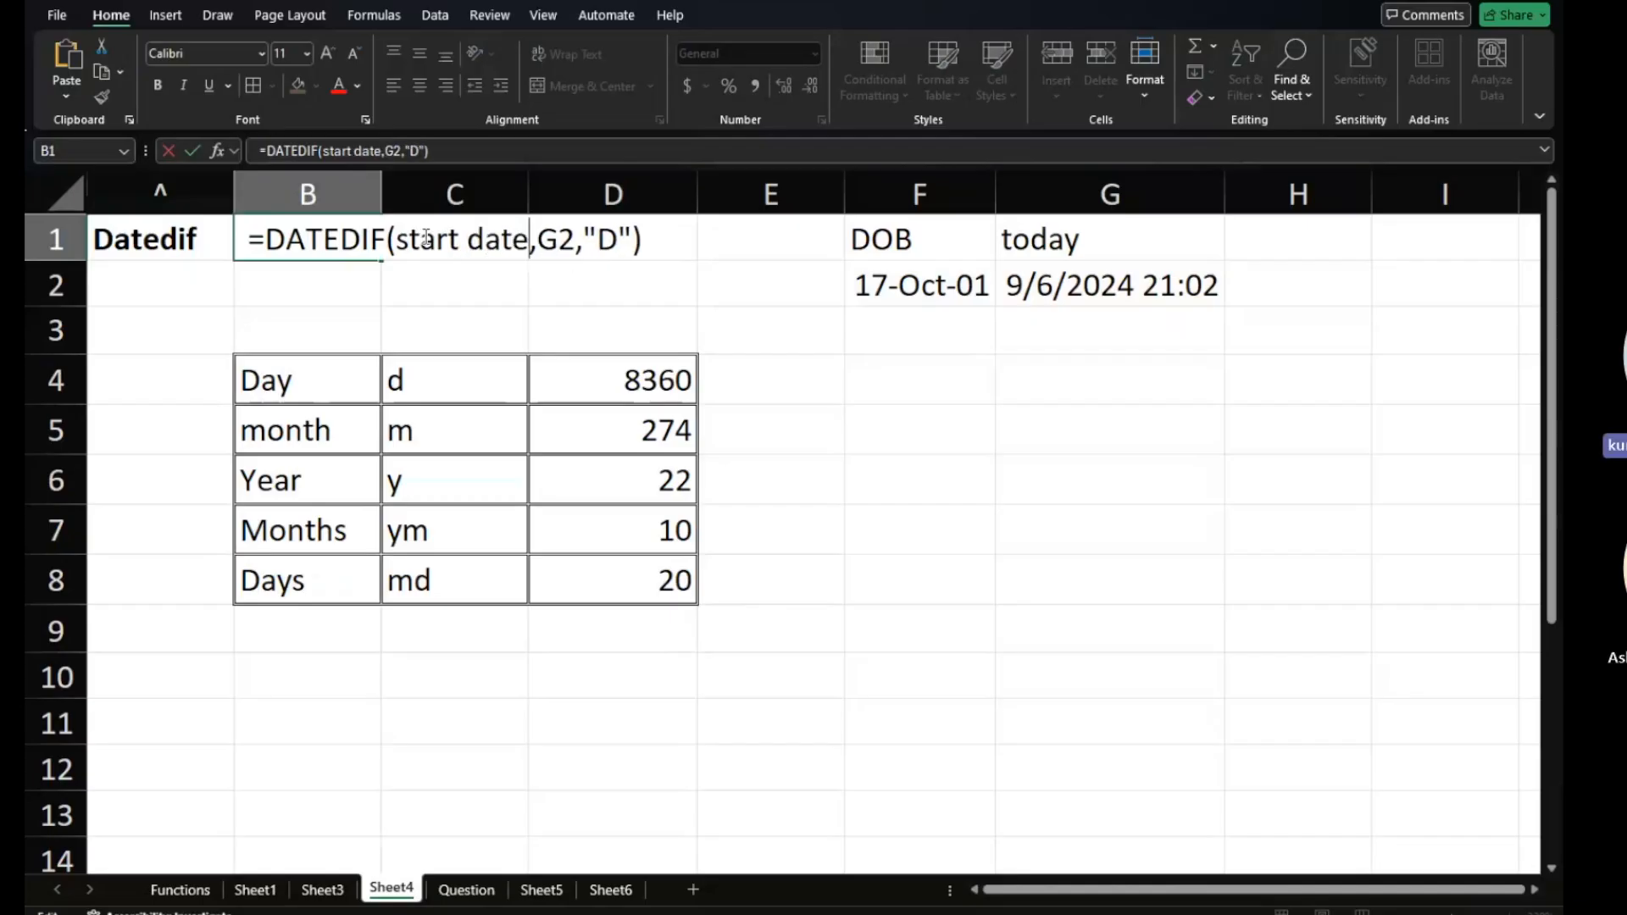
Replace the G2 argument in the B1 syntax text with end_date and rewrite the first argument as start_date.
click(573, 237)
key(BackSpace)
key(BackSpace)
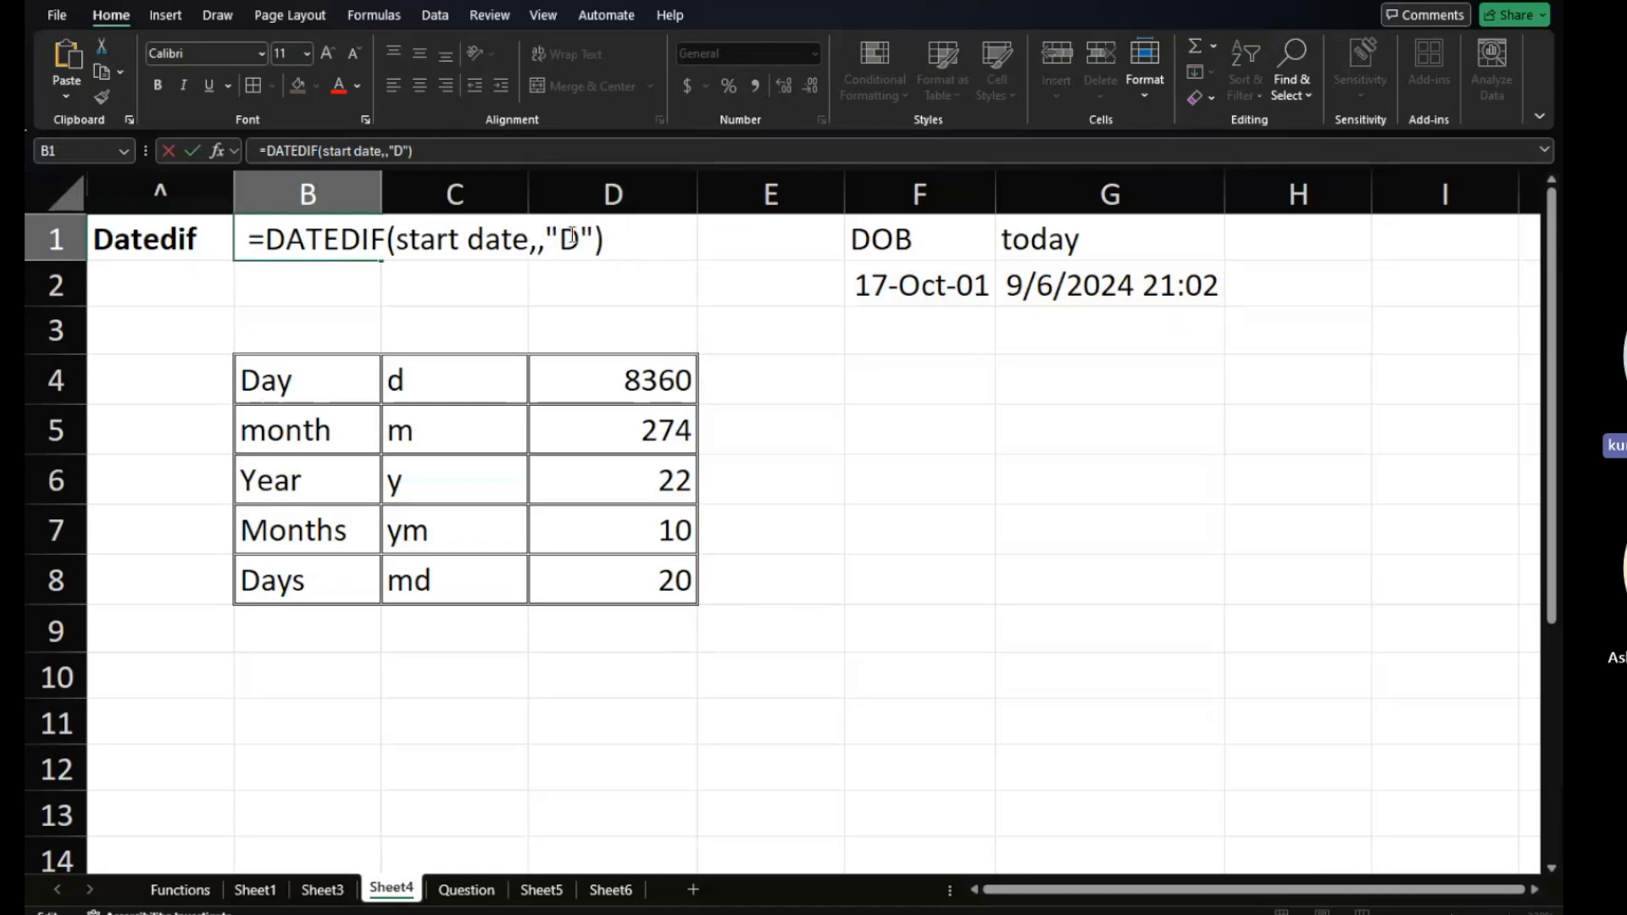
text(end)
key(BackSpace)
text(_da)
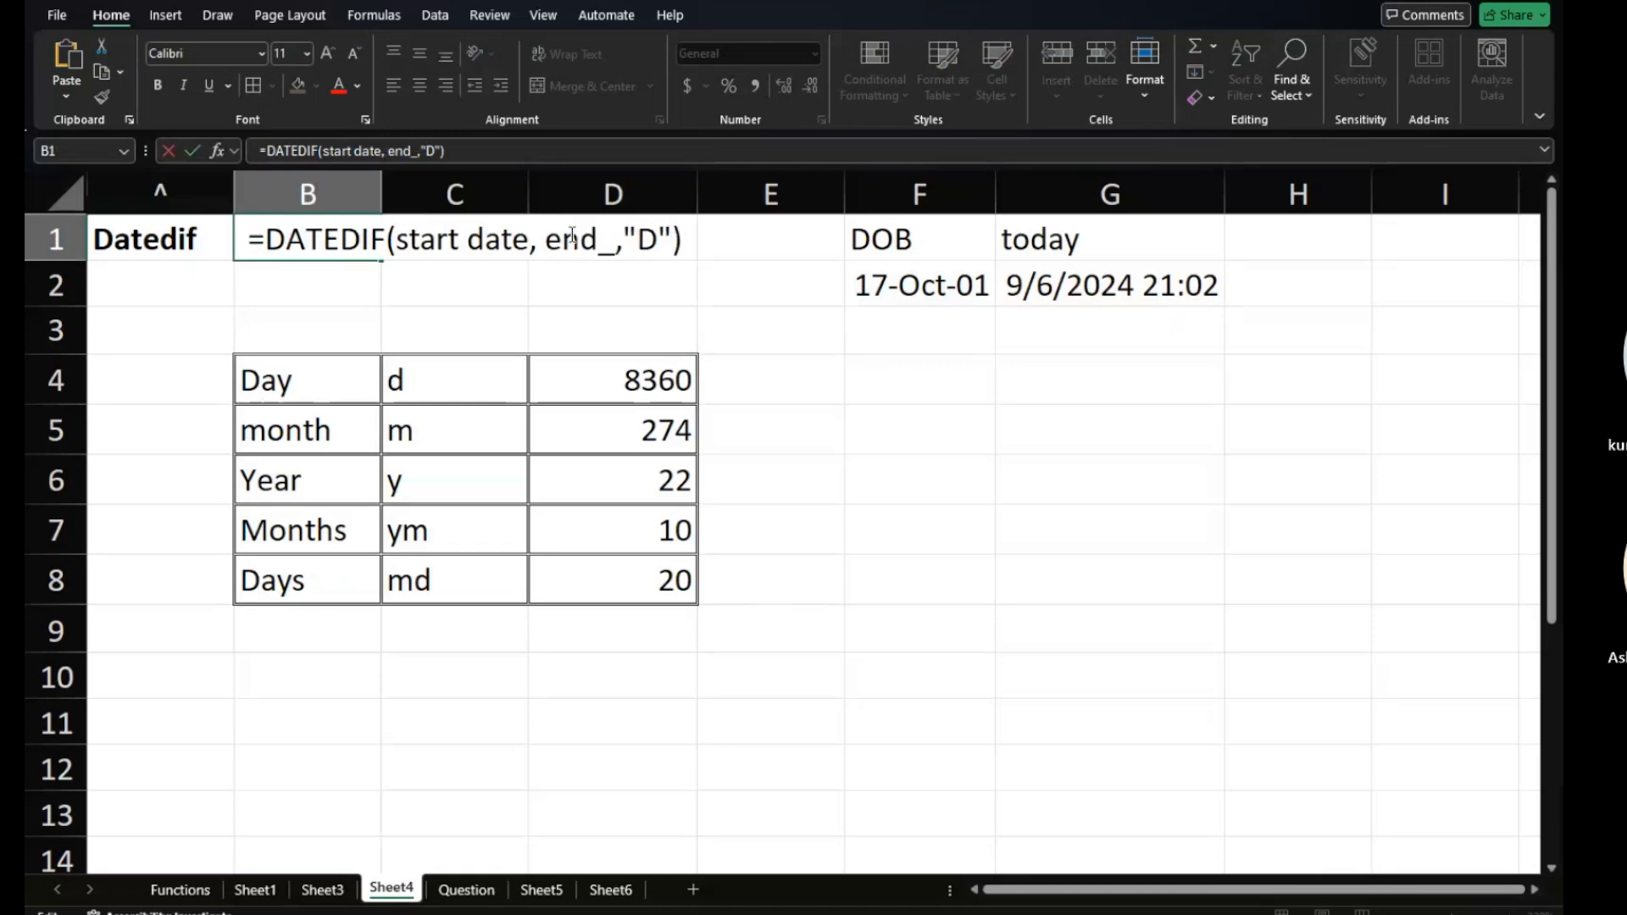
text(te)
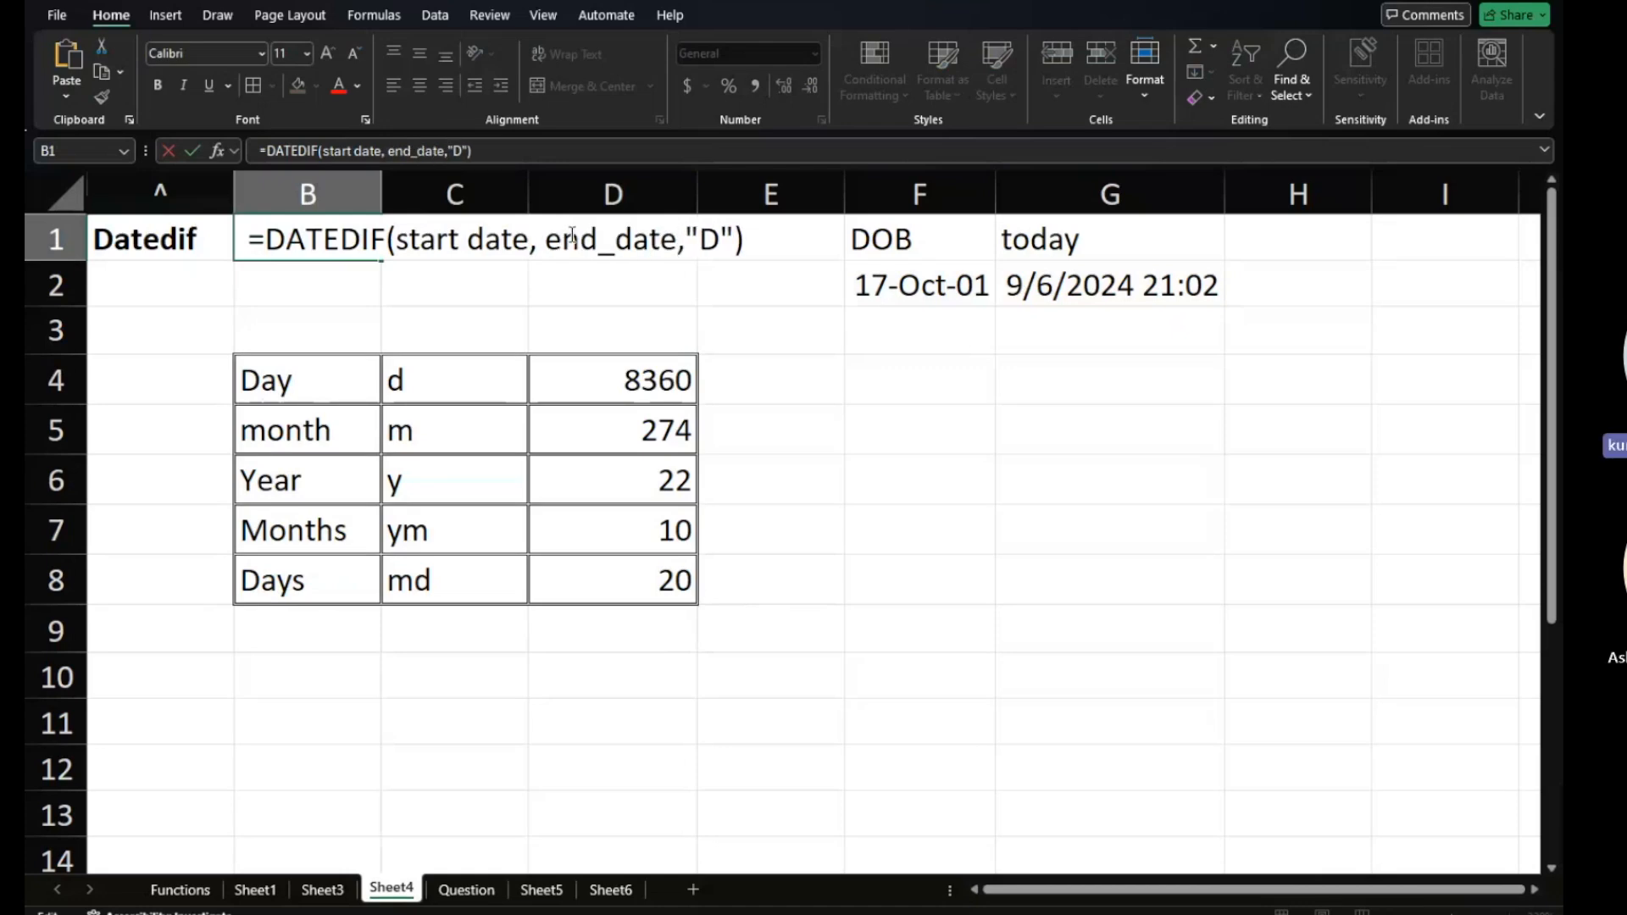
click(468, 238)
key(BackSpace)
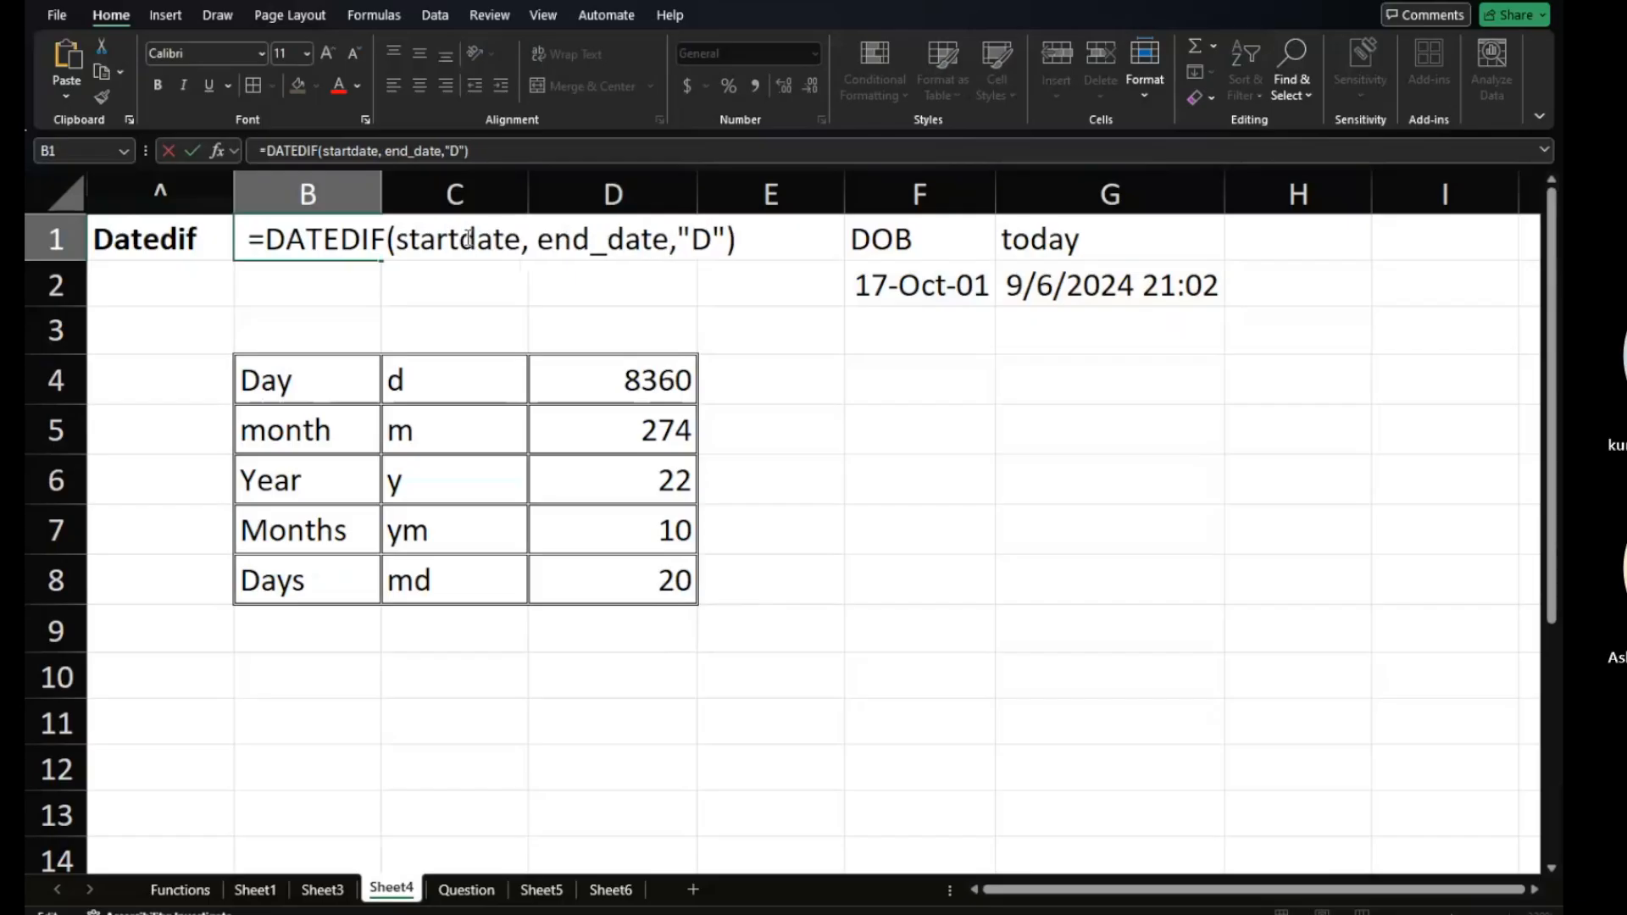
text(_)
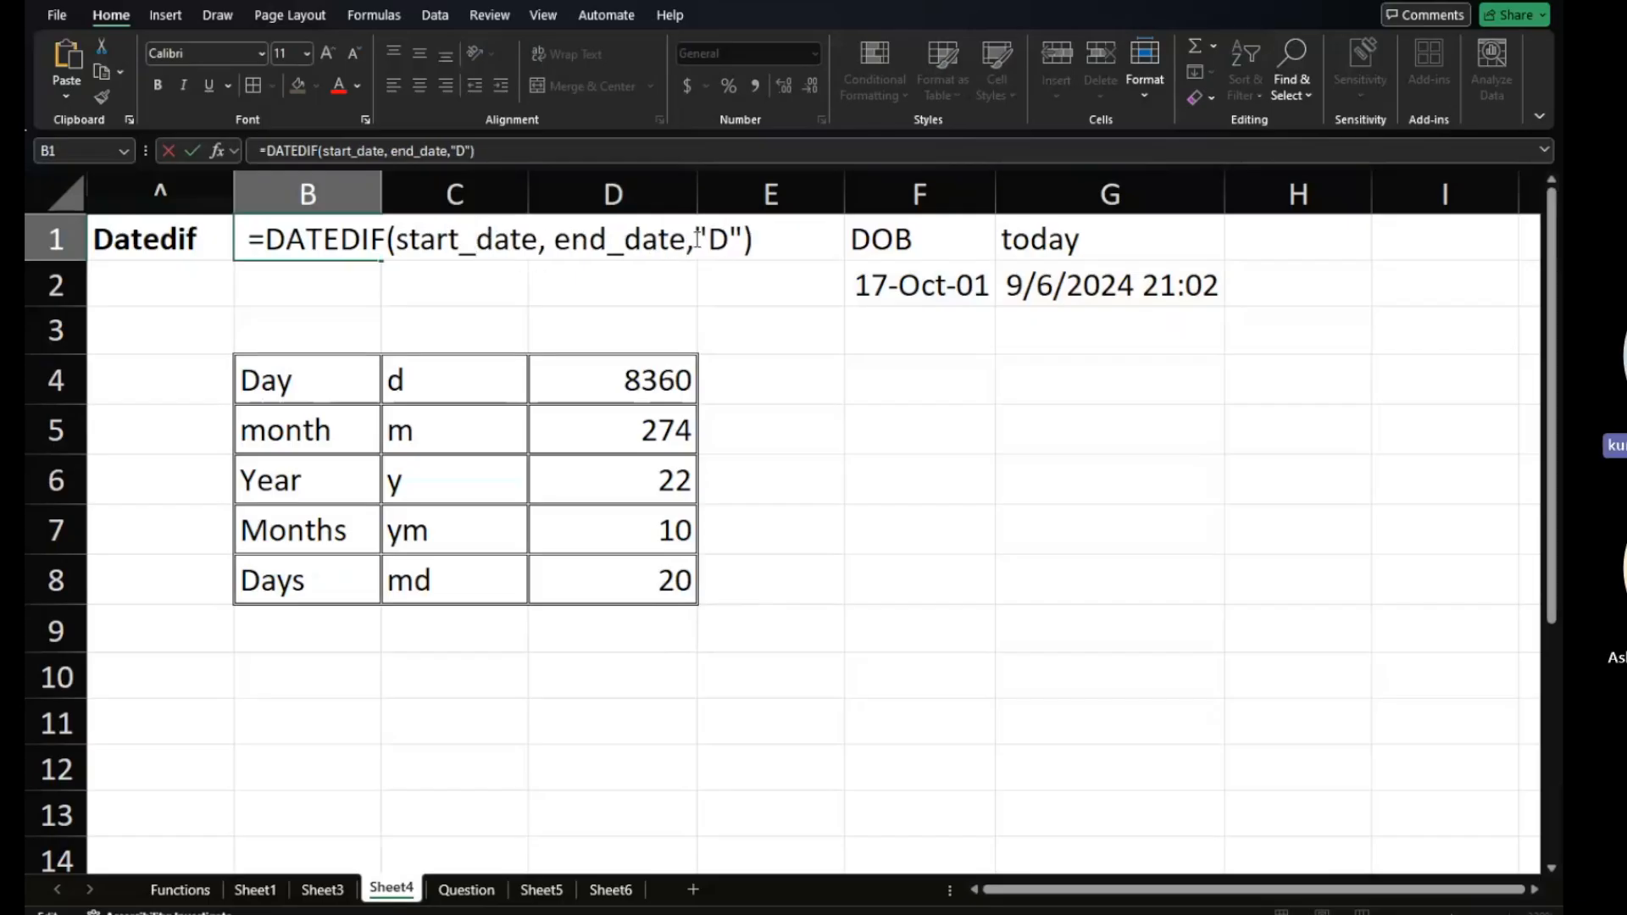
Replace the "D" argument in B1 with Criteria and commit the text =DATEDIF(start_date, end_date,Criteria).
drag(696, 238, 732, 241)
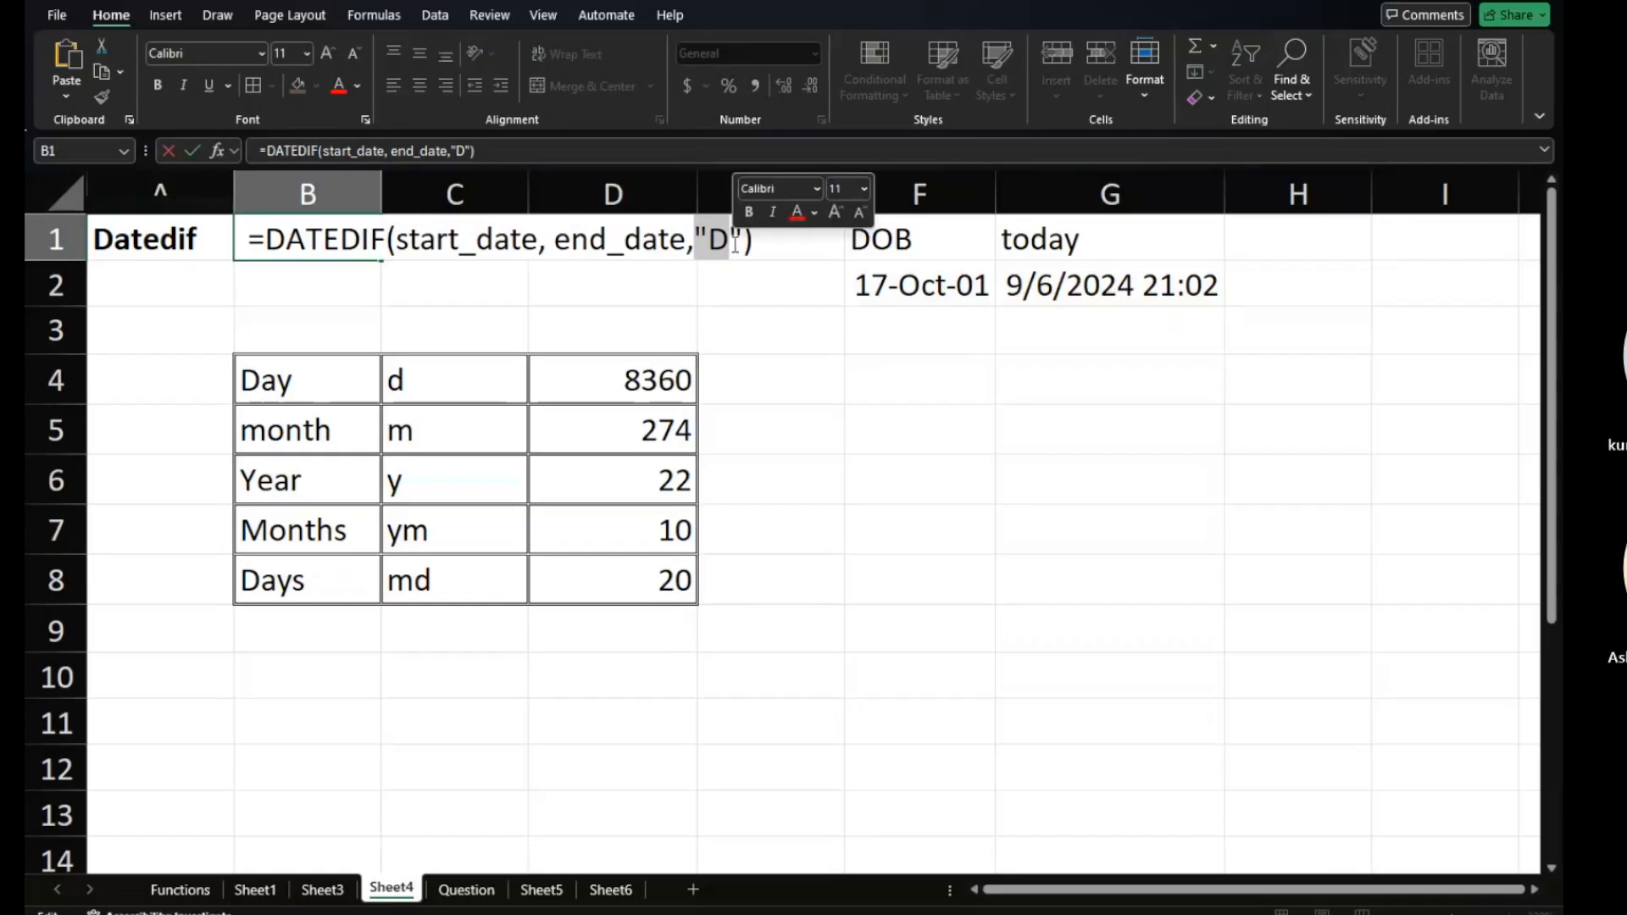
click(734, 241)
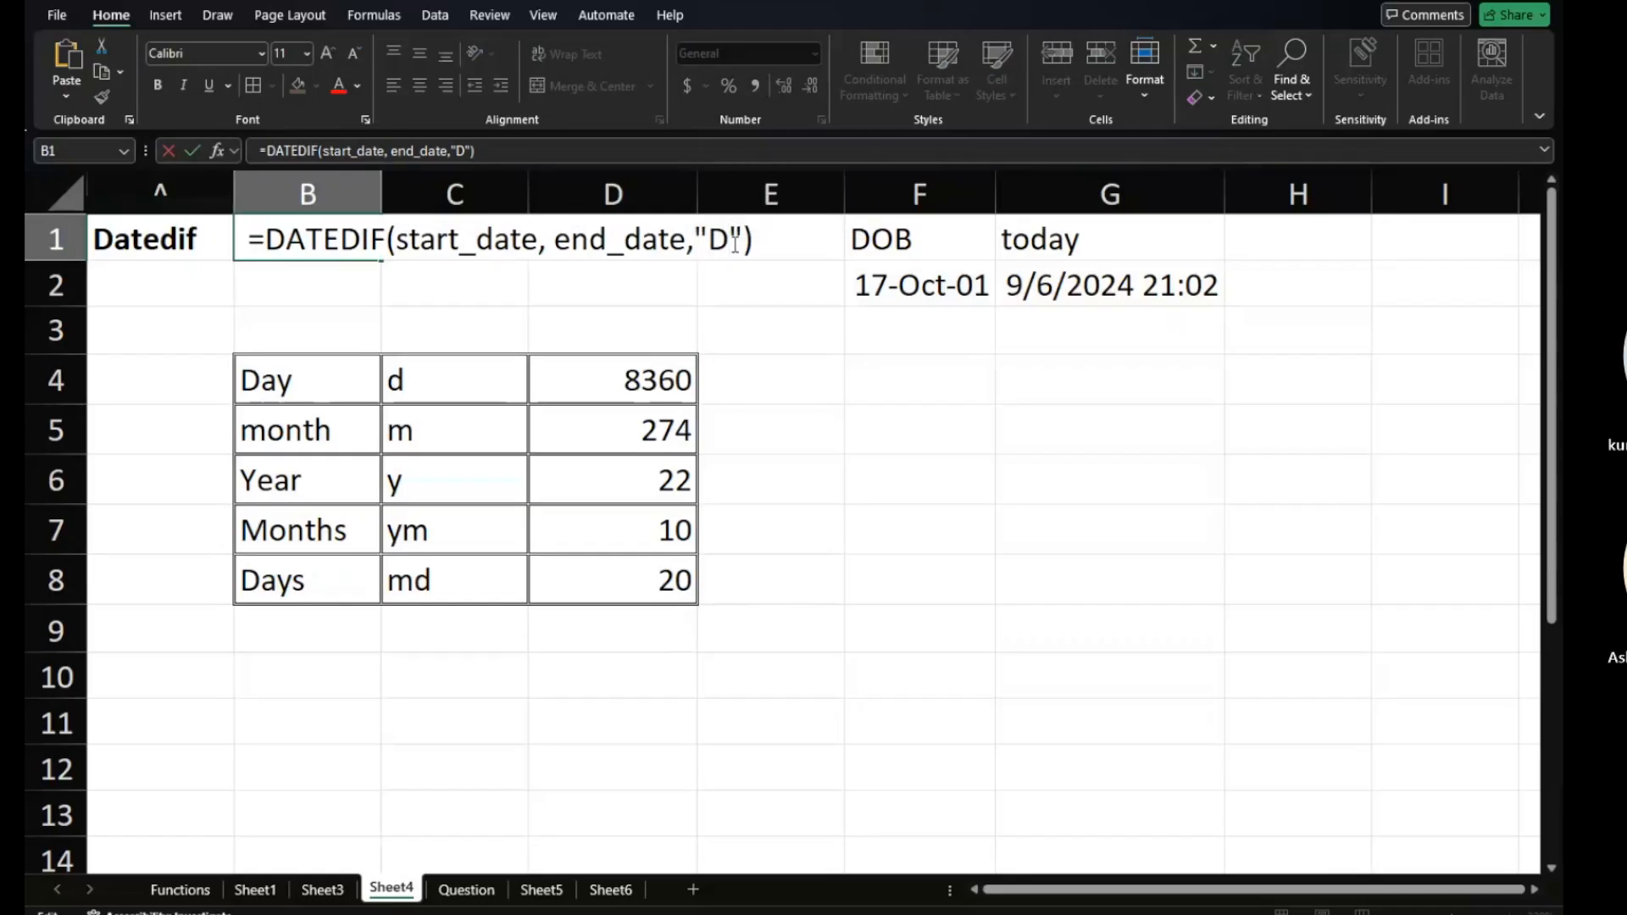
key(BackSpace)
key(BackSpace)
key(BackSpace)
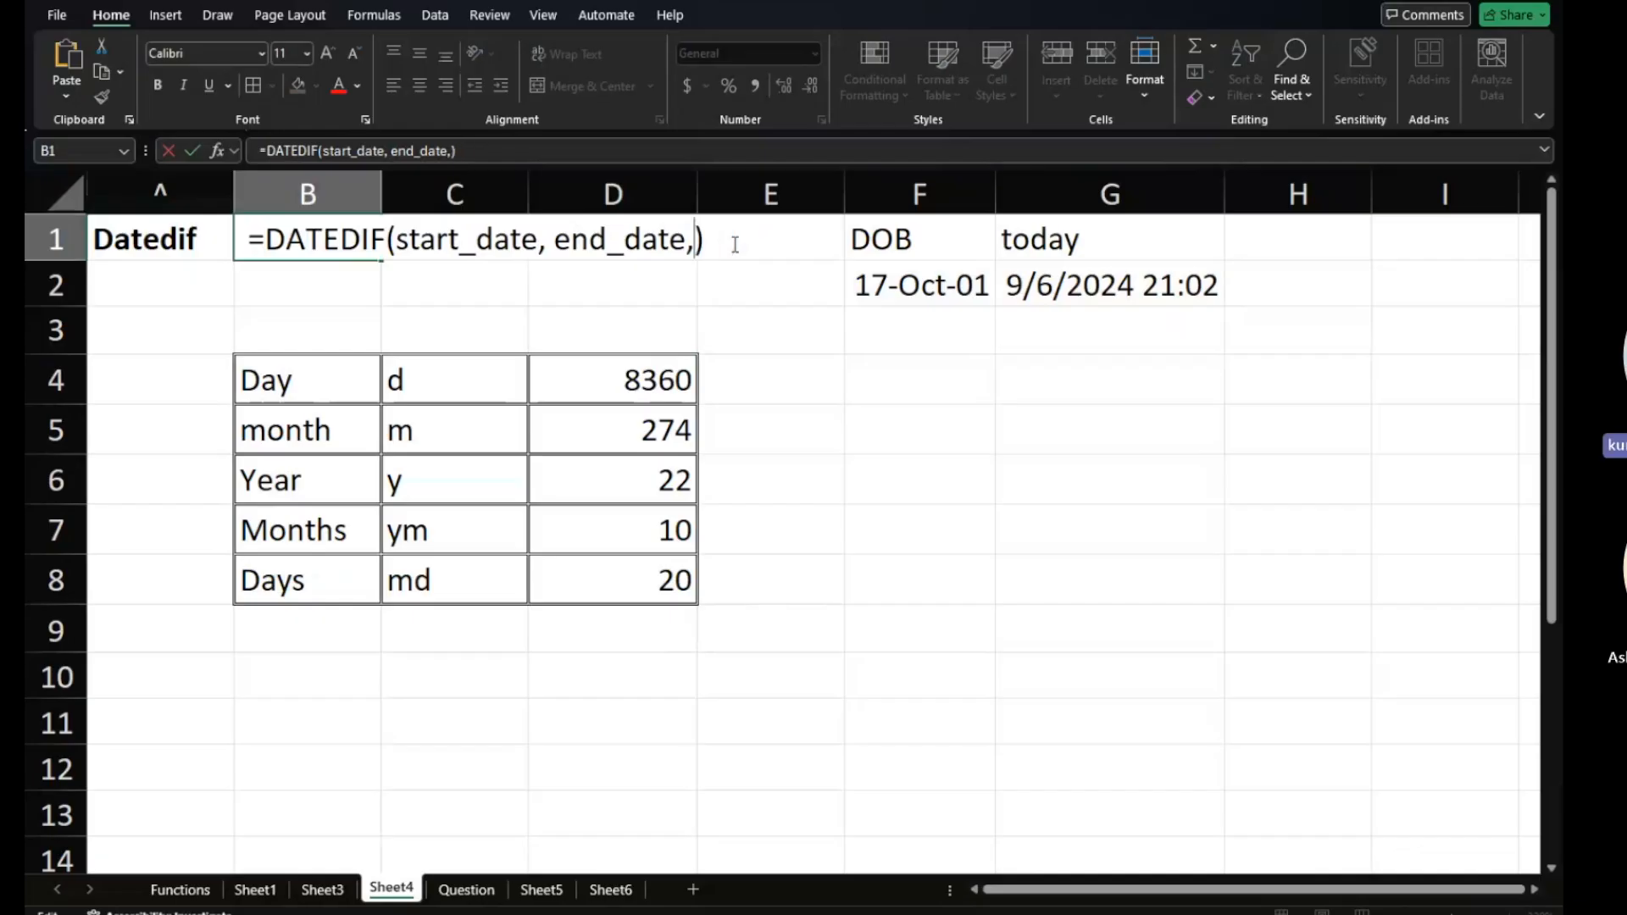
text(Criteria)
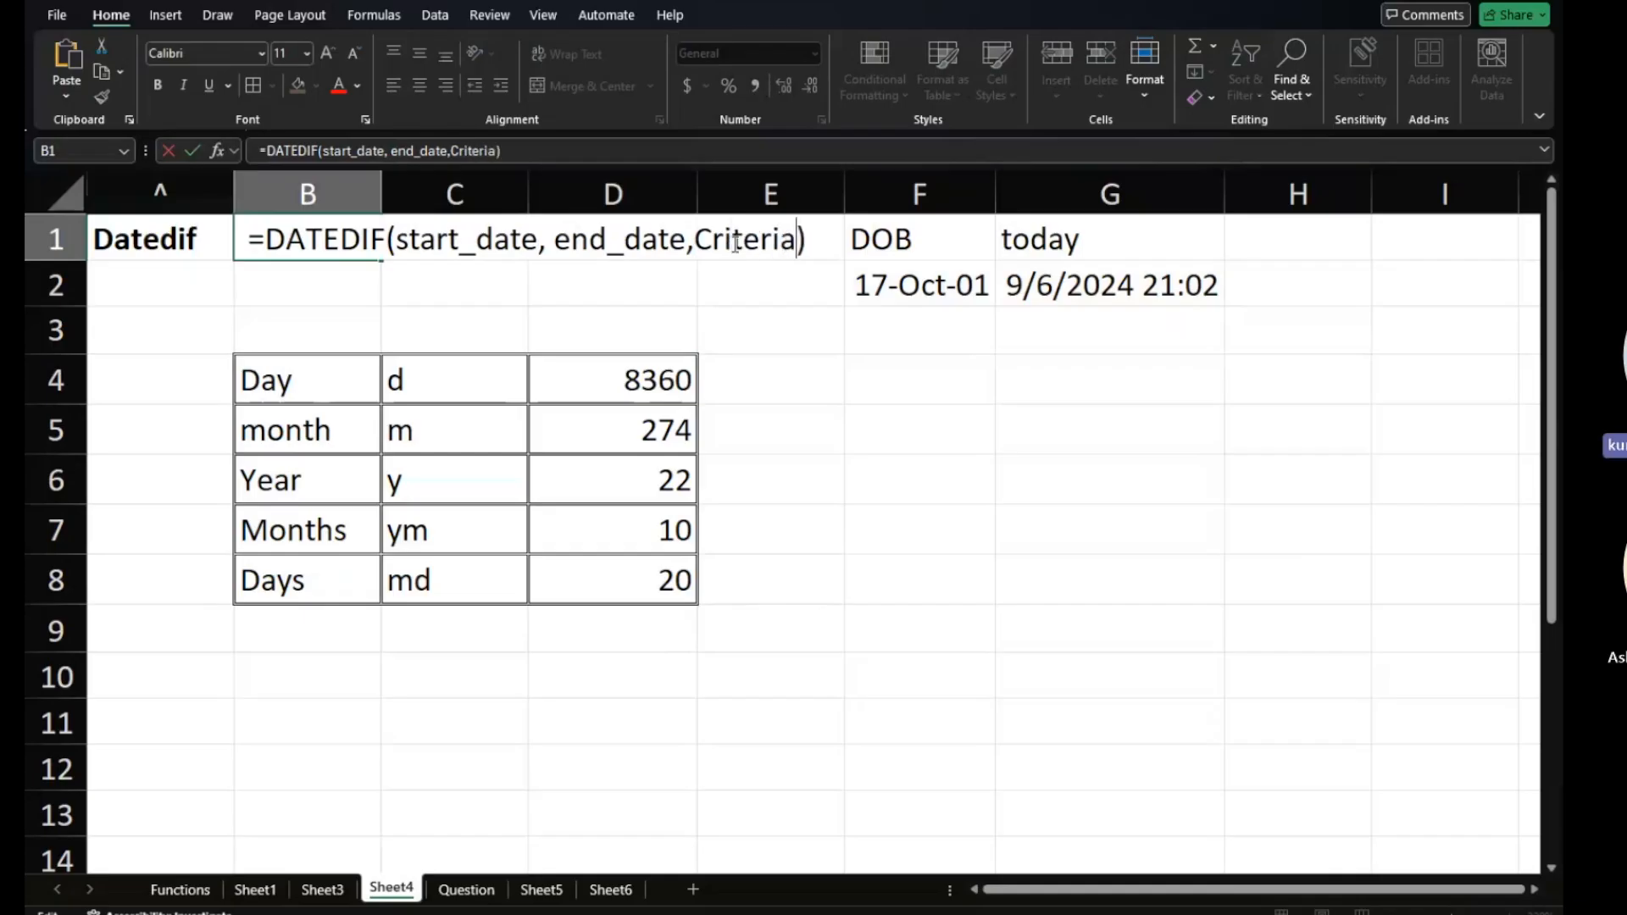
key(Return)
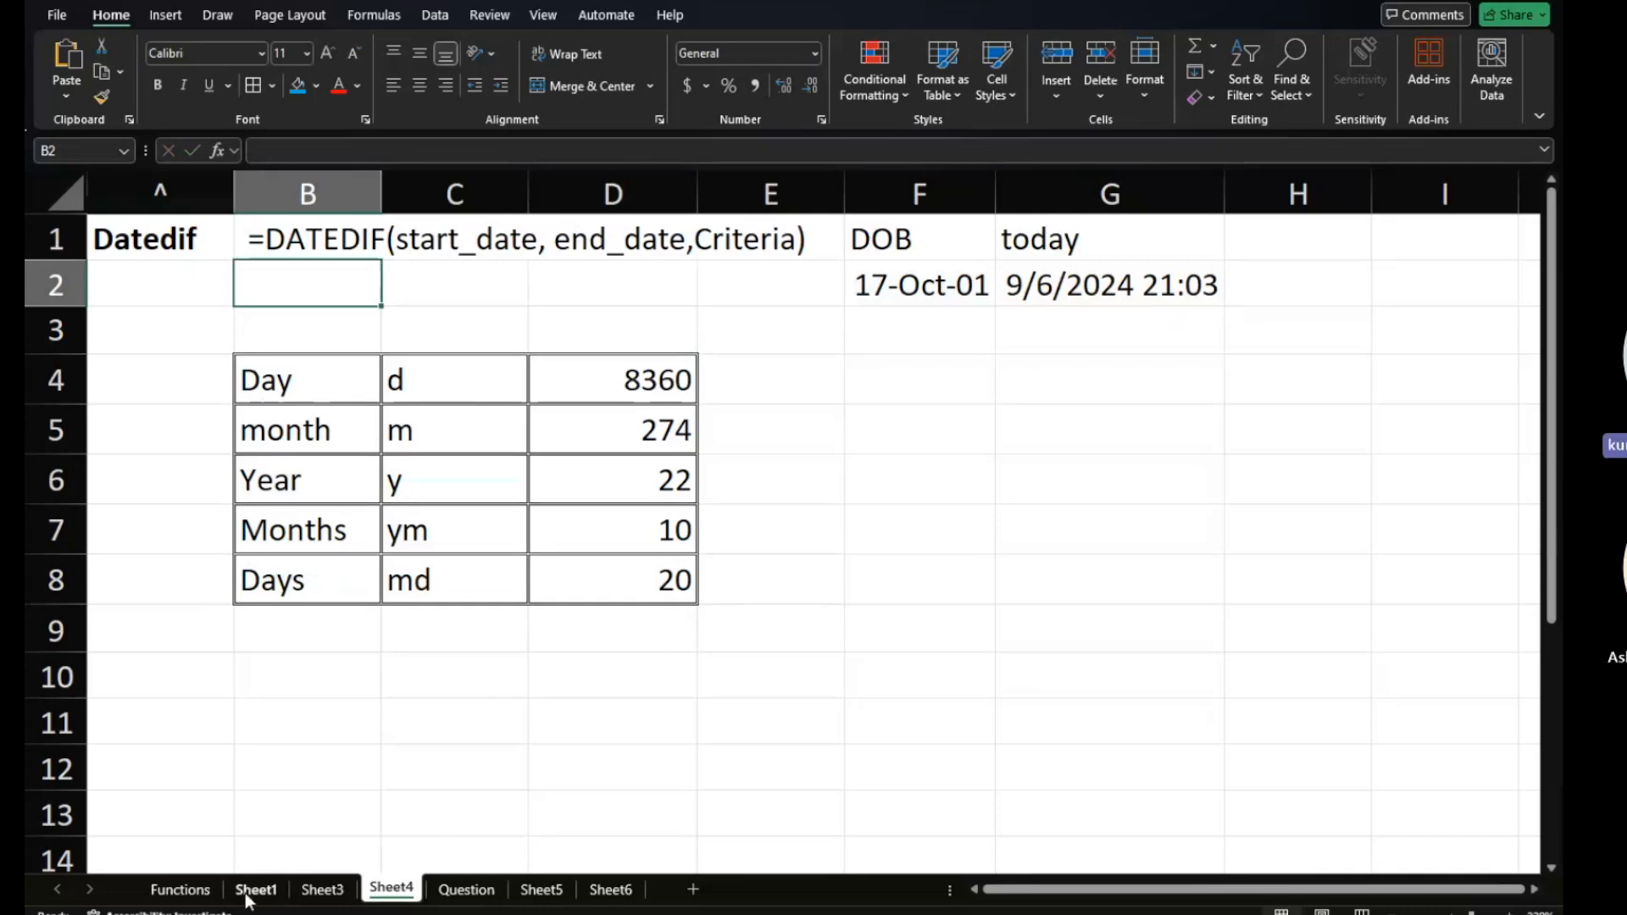
Clear the Exact and Len entries from A5:A6 on the Functions sheet.
click(180, 889)
click(265, 555)
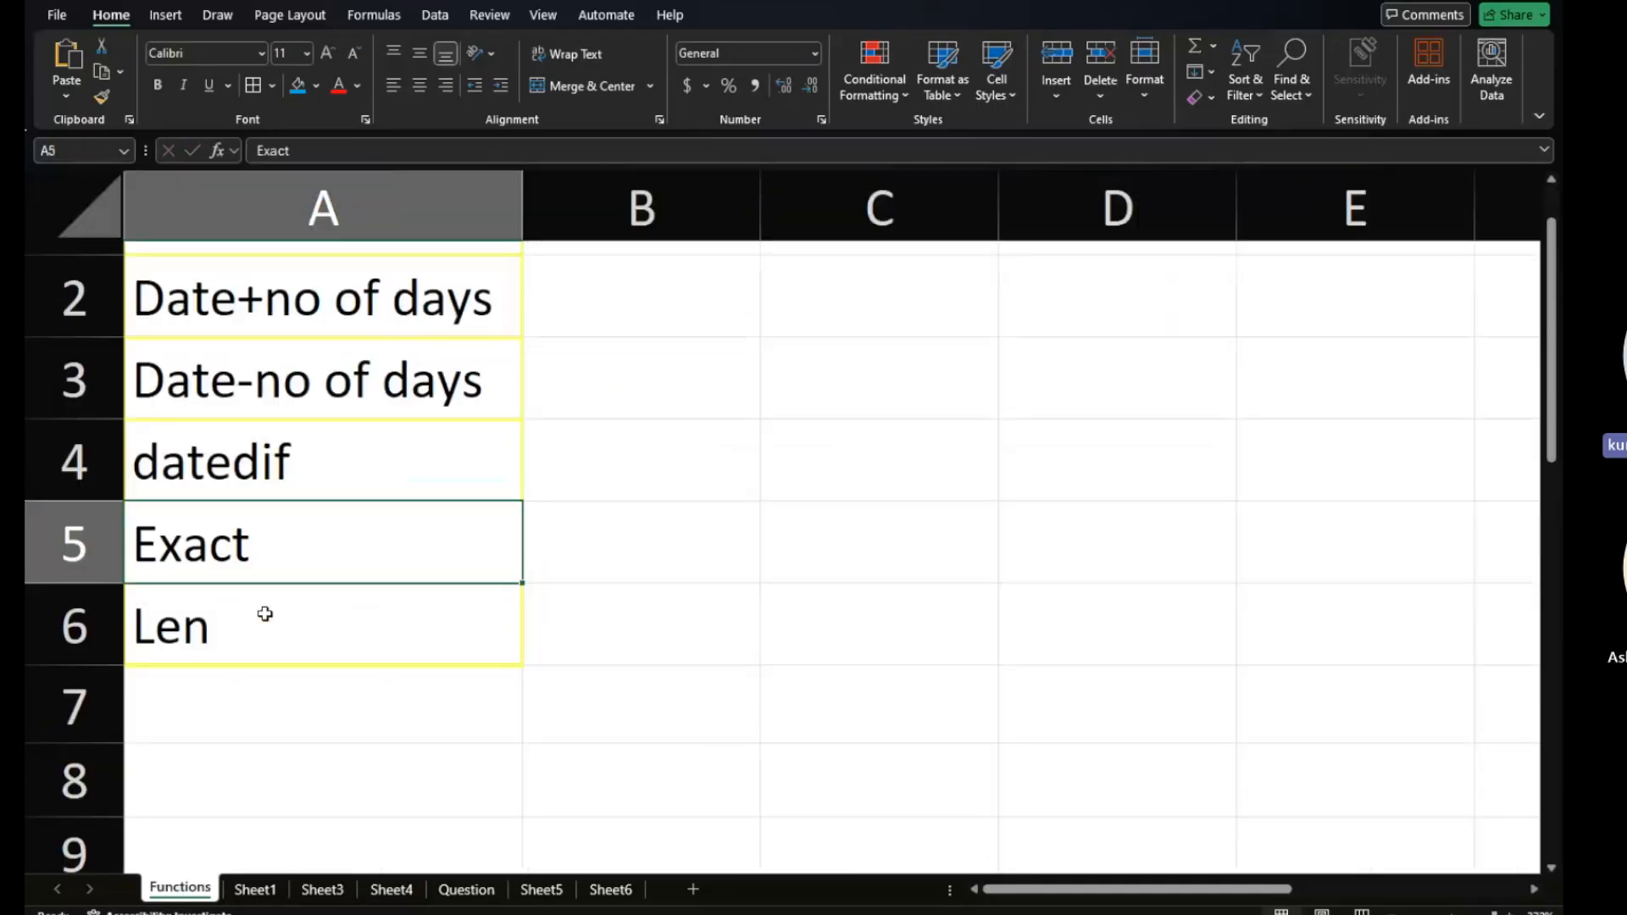
shift+click(265, 613)
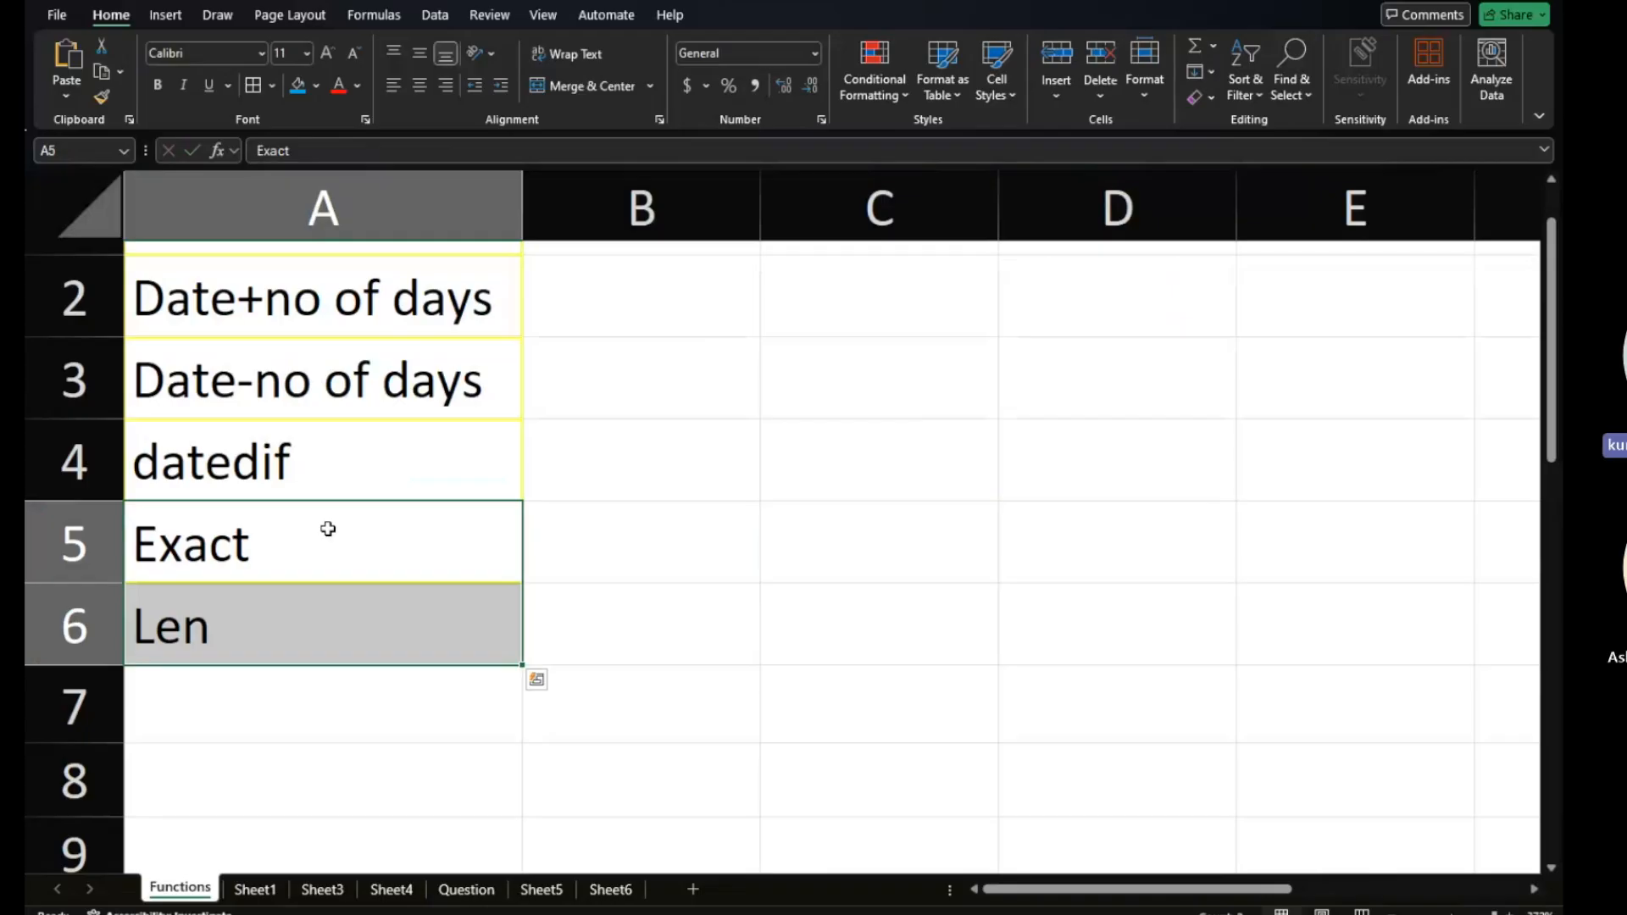
key(Delete)
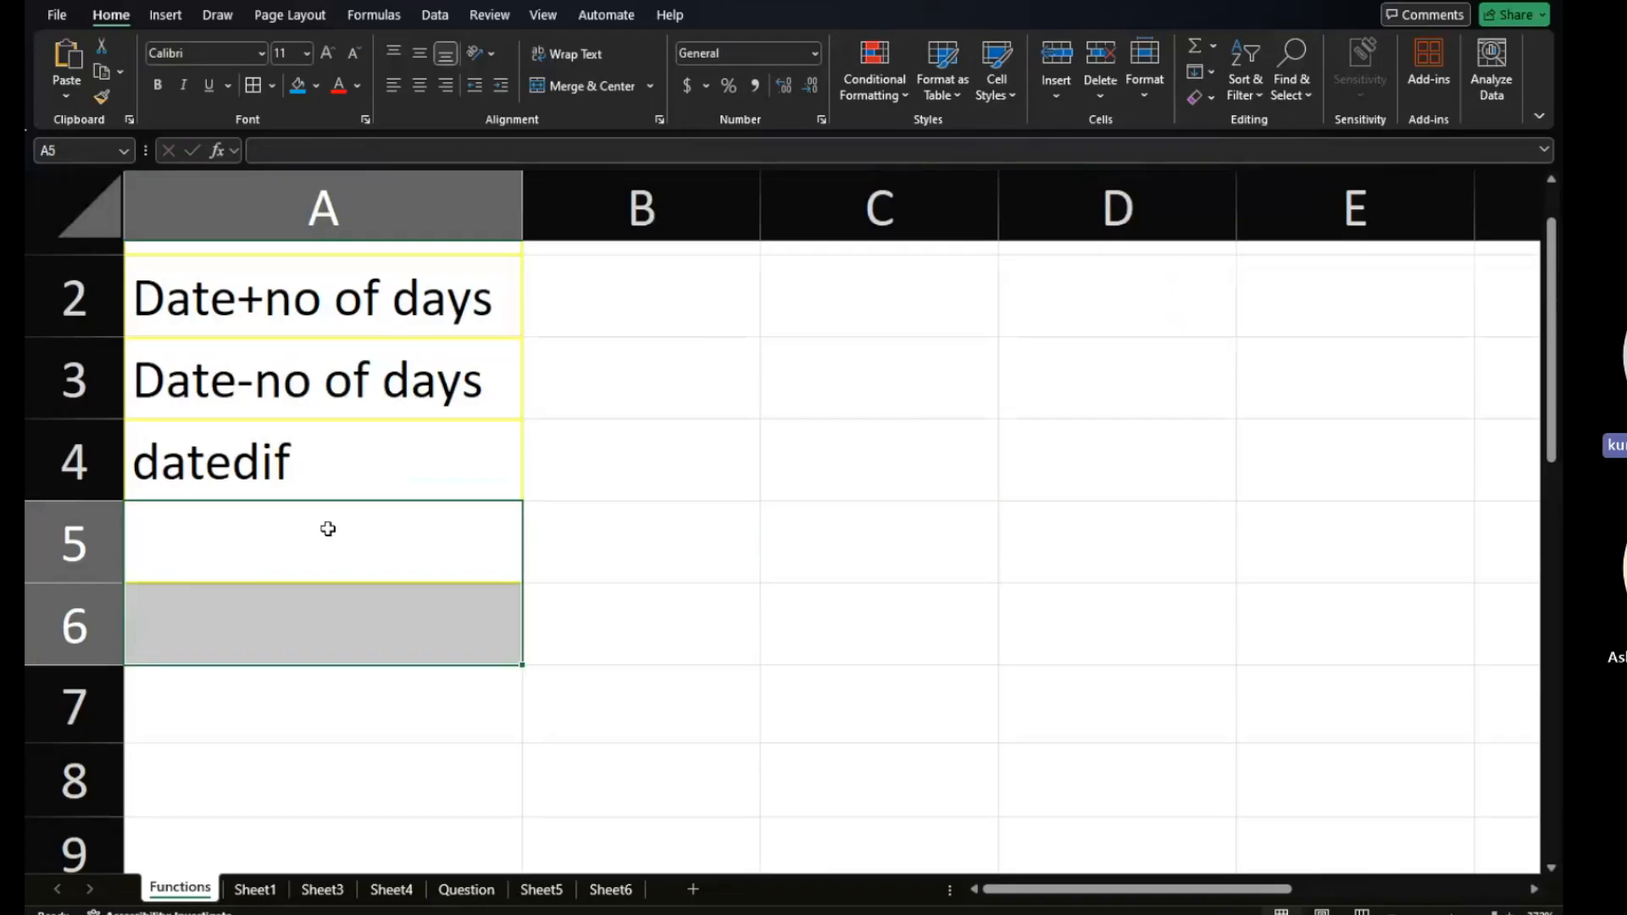
Enter Text in A5 of the function list, below datedif.
click(328, 529)
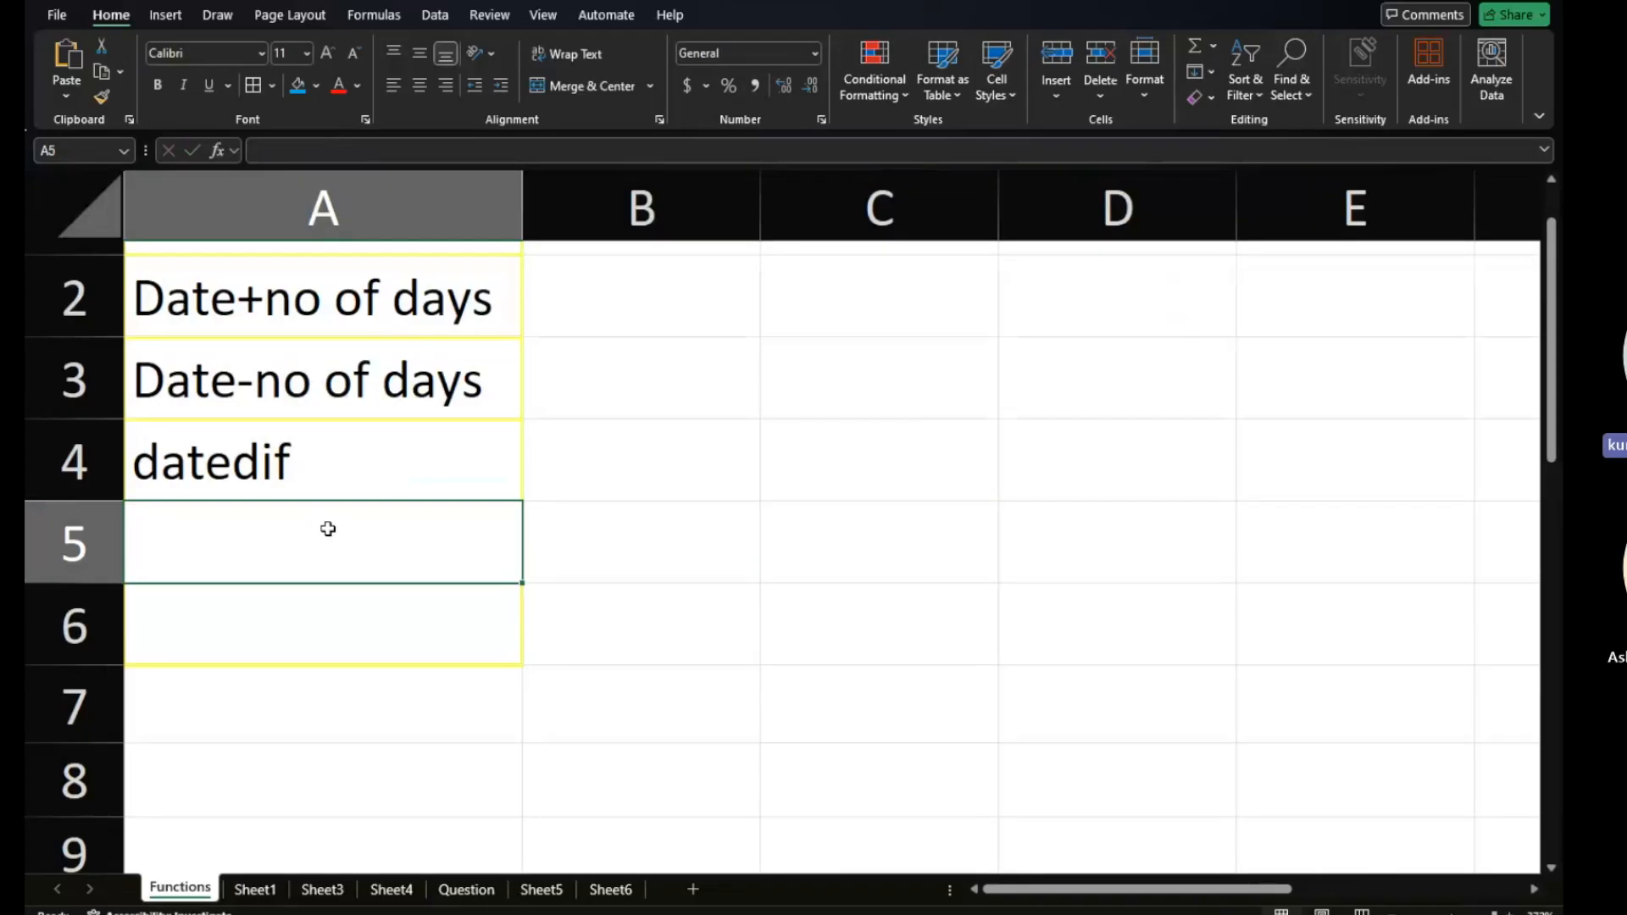
text(Text)
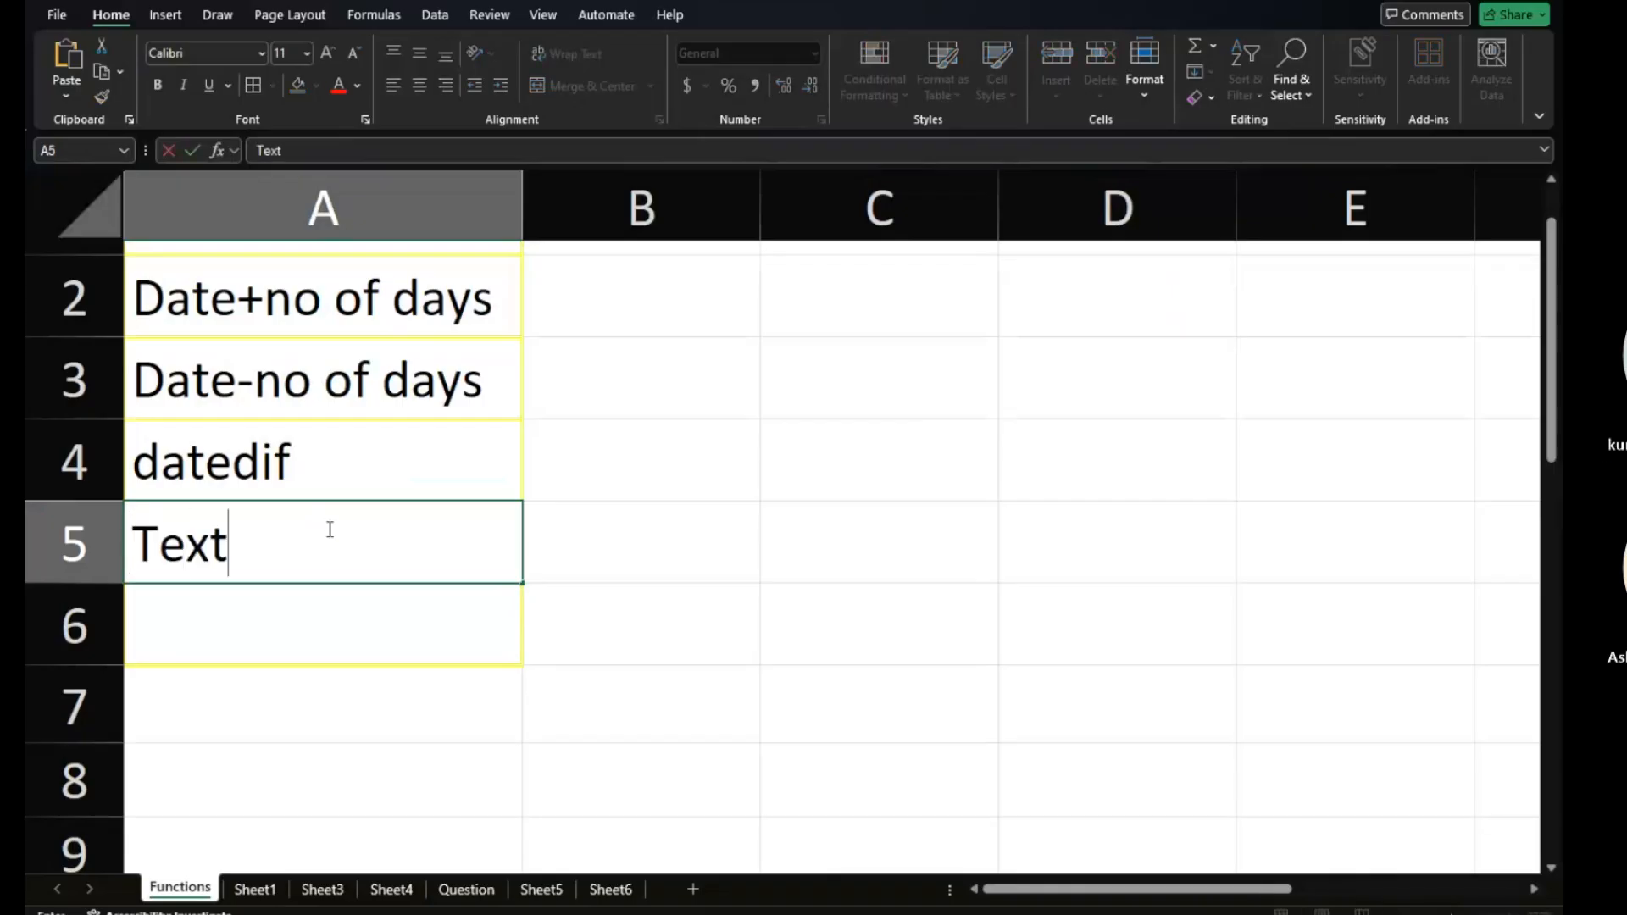
key(Return)
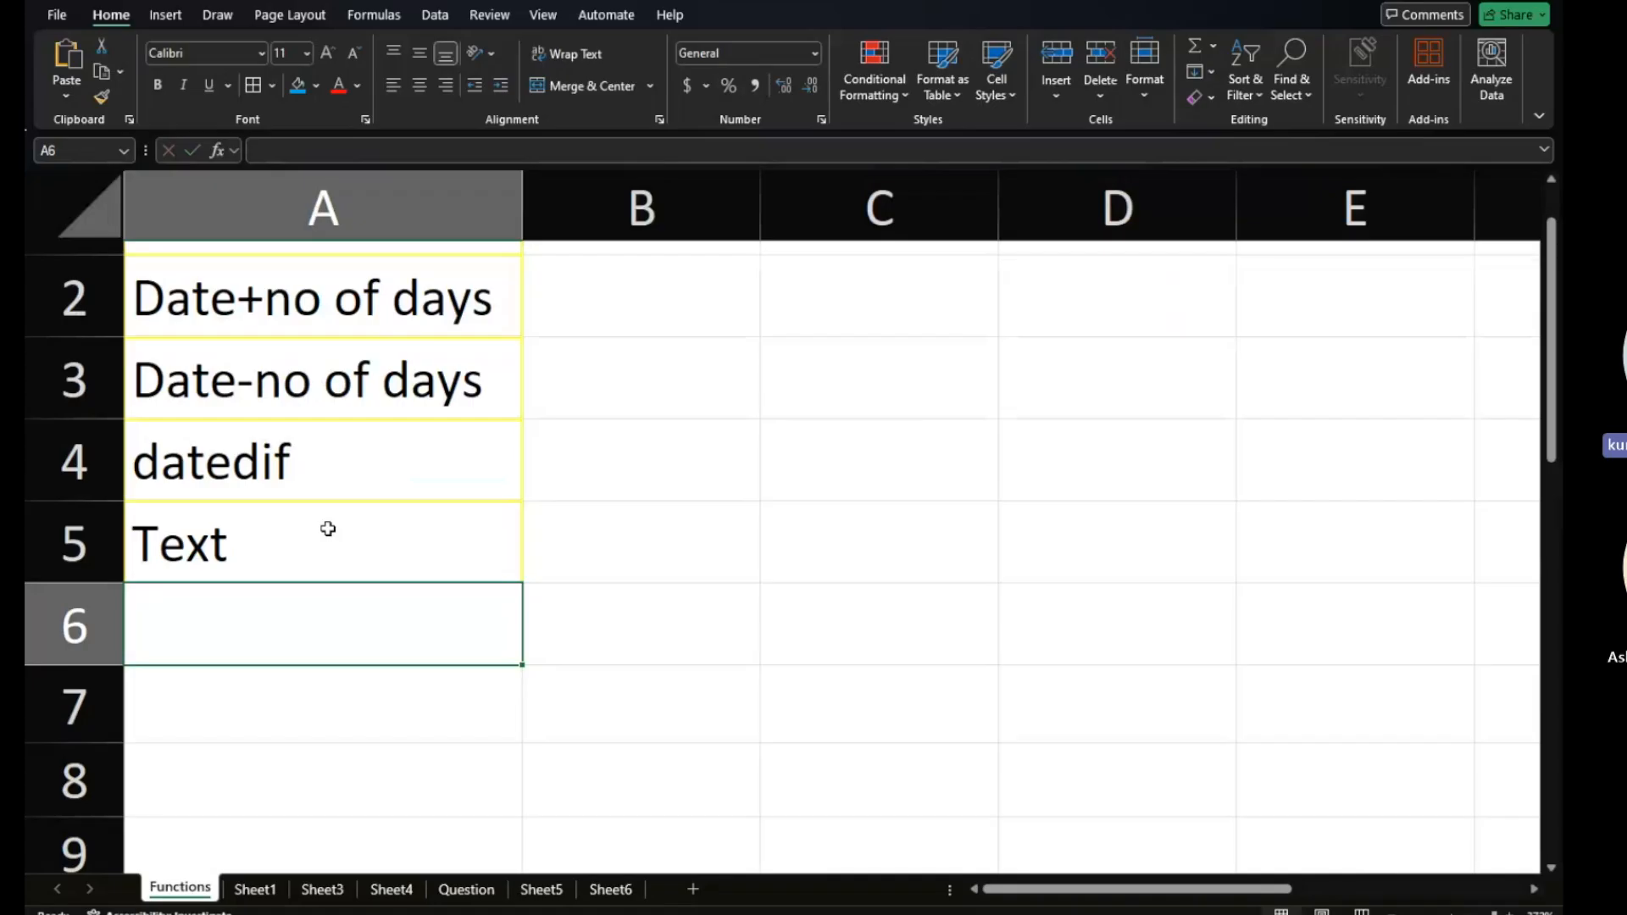
click(436, 568)
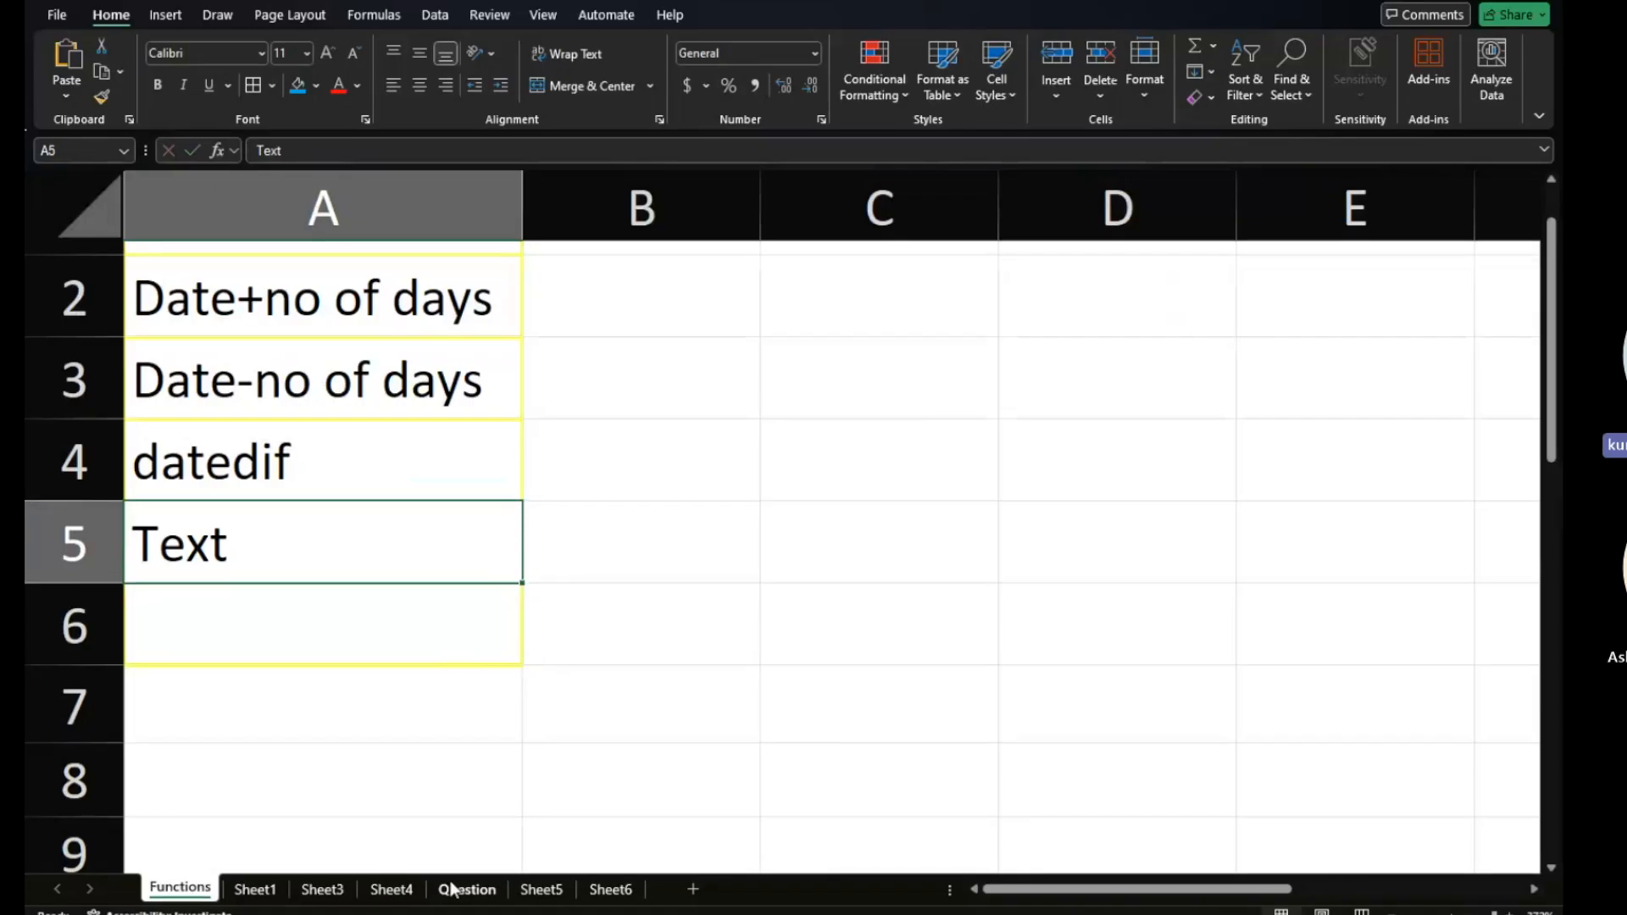
Move the Question sheet to the end of the workbook, after Sheet6.
click(533, 894)
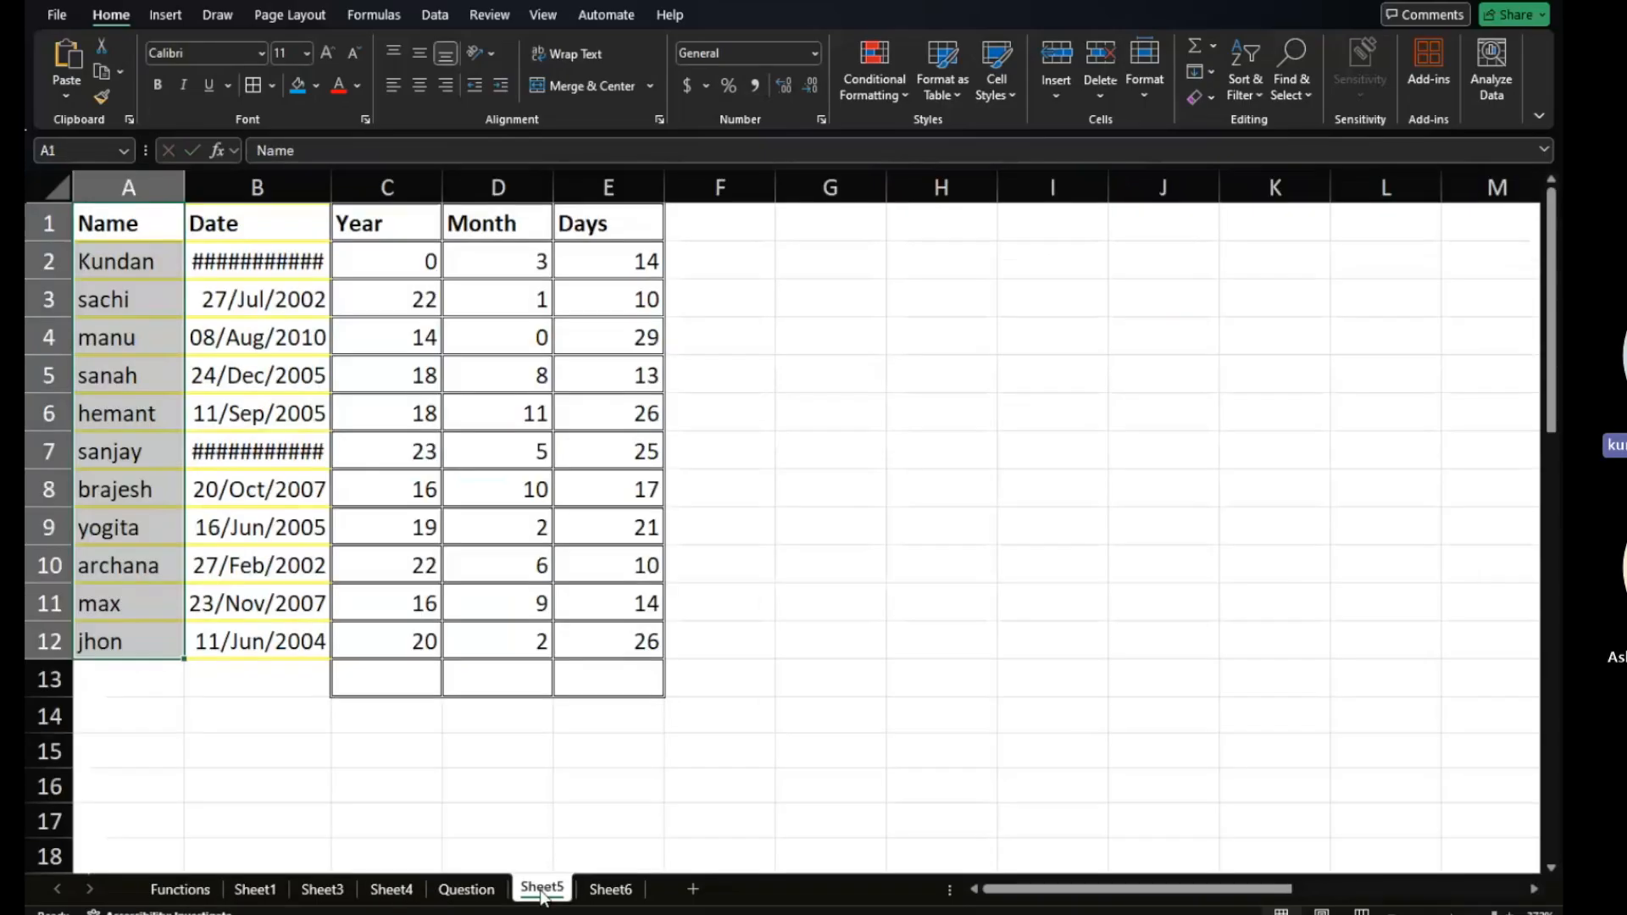
click(556, 757)
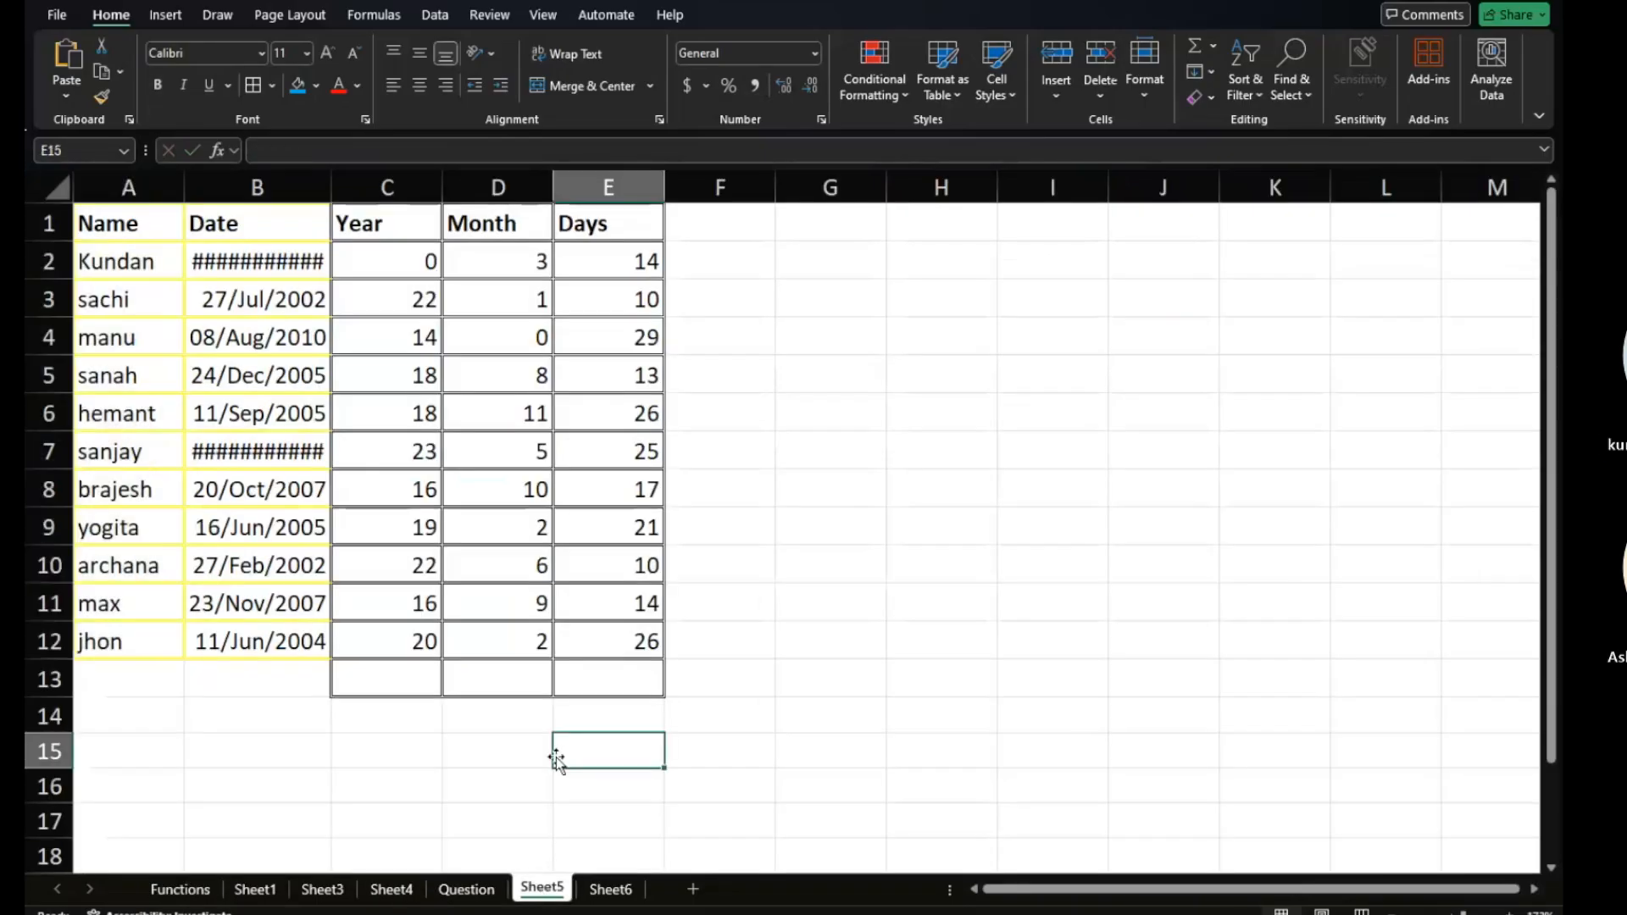
click(483, 890)
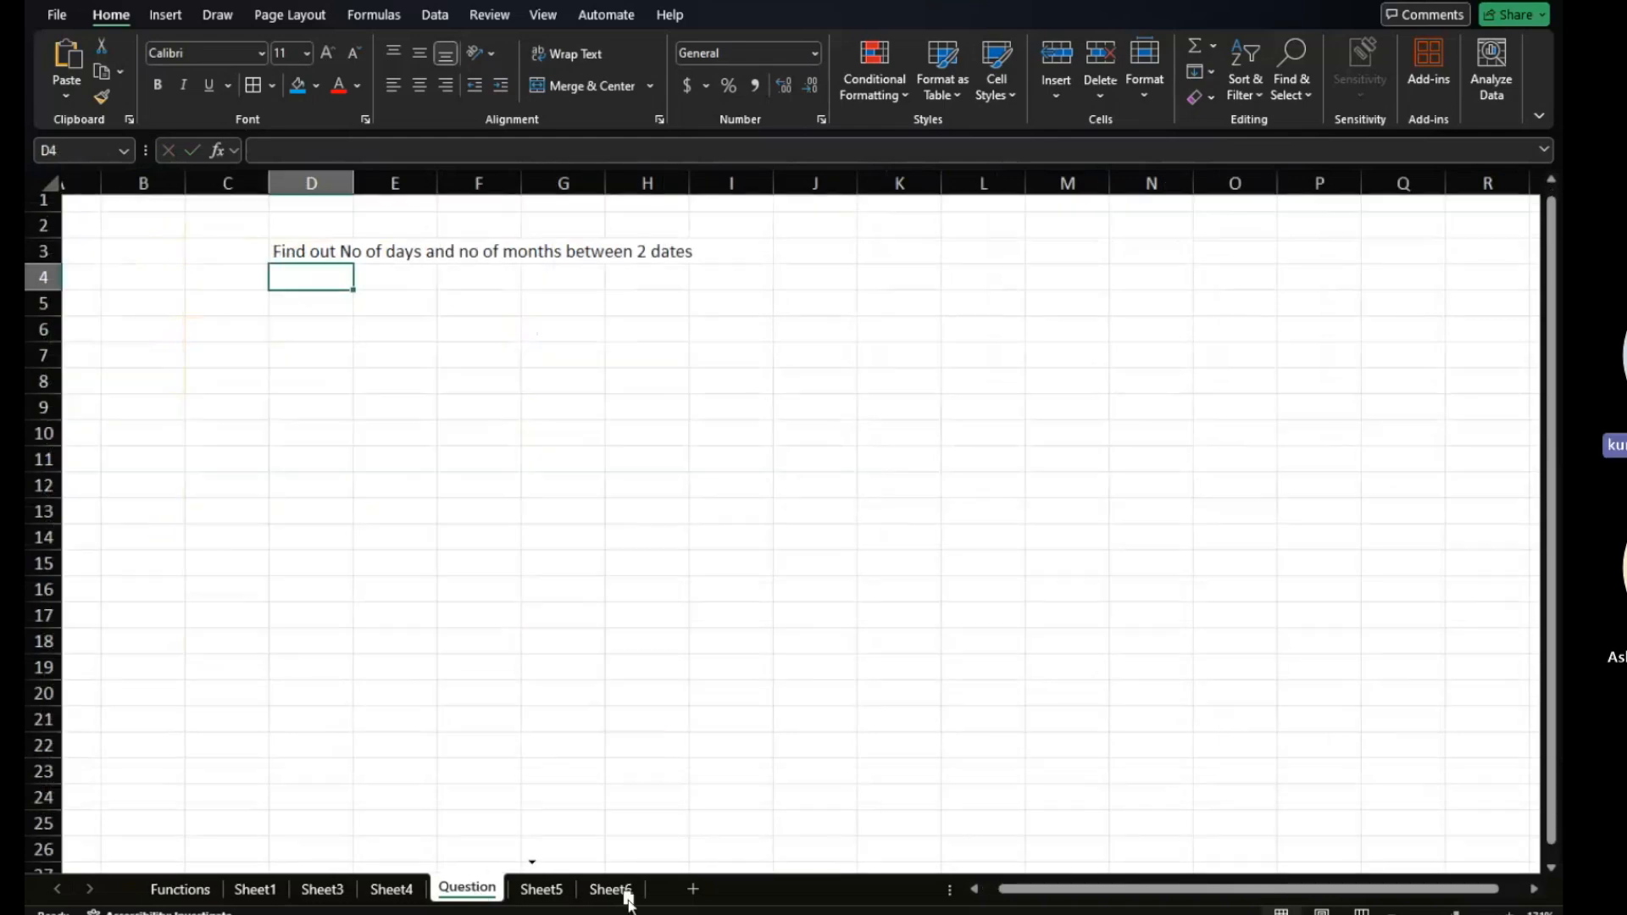
drag(628, 899, 700, 889)
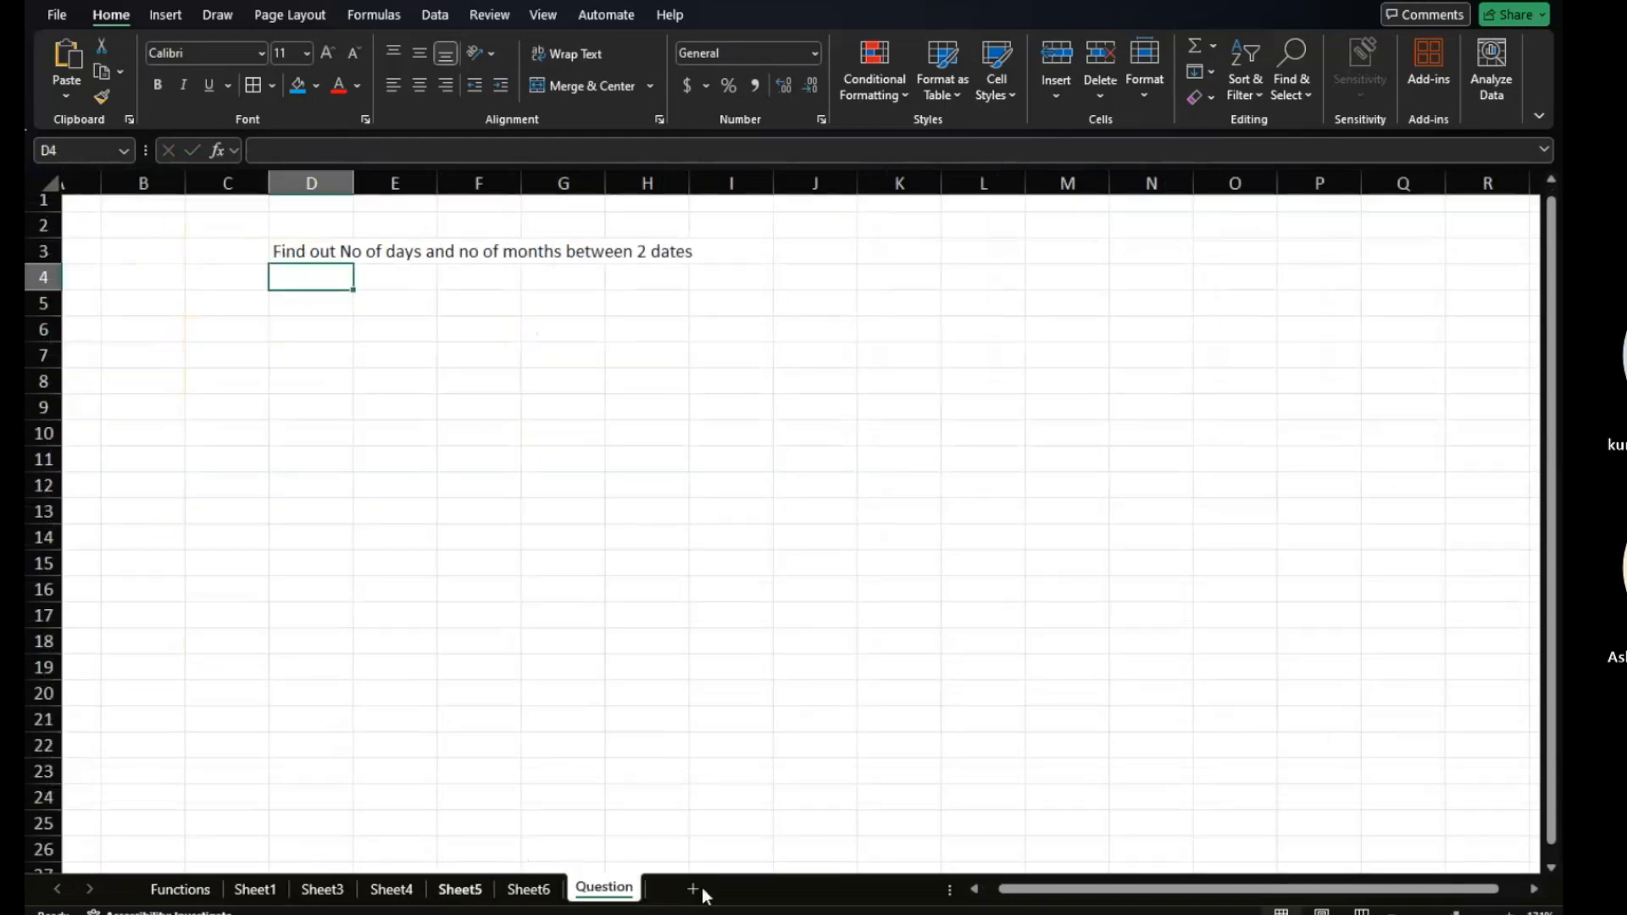
Autofit the Date column B on Sheet5 and inspect the DATEDIF formulas in D4 and C2.
click(532, 893)
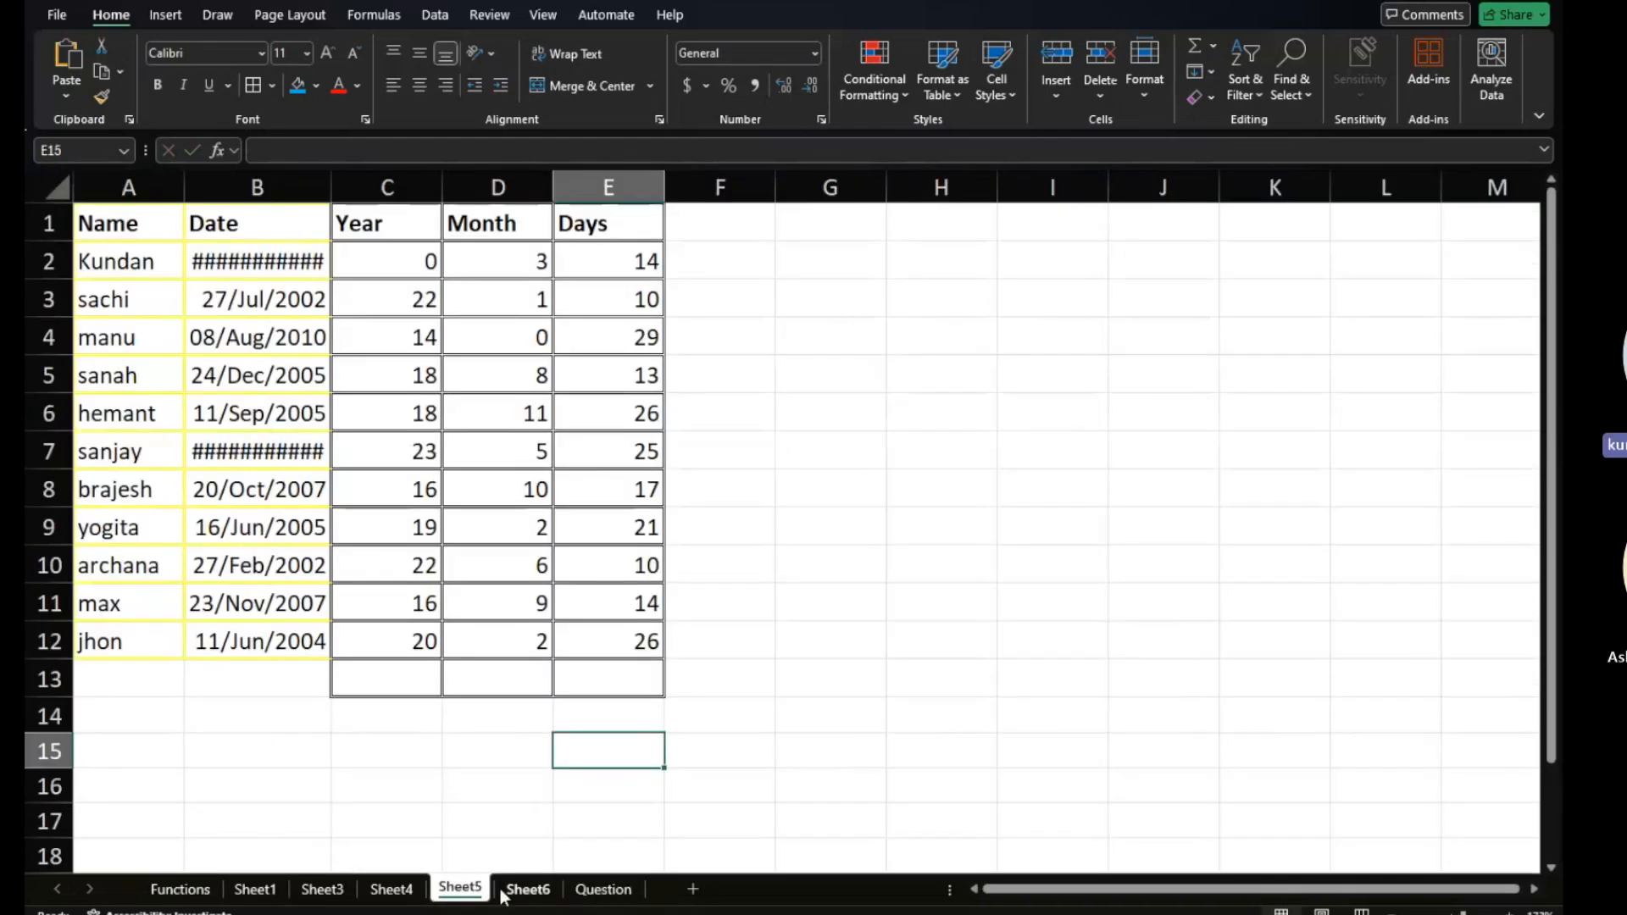
click(460, 890)
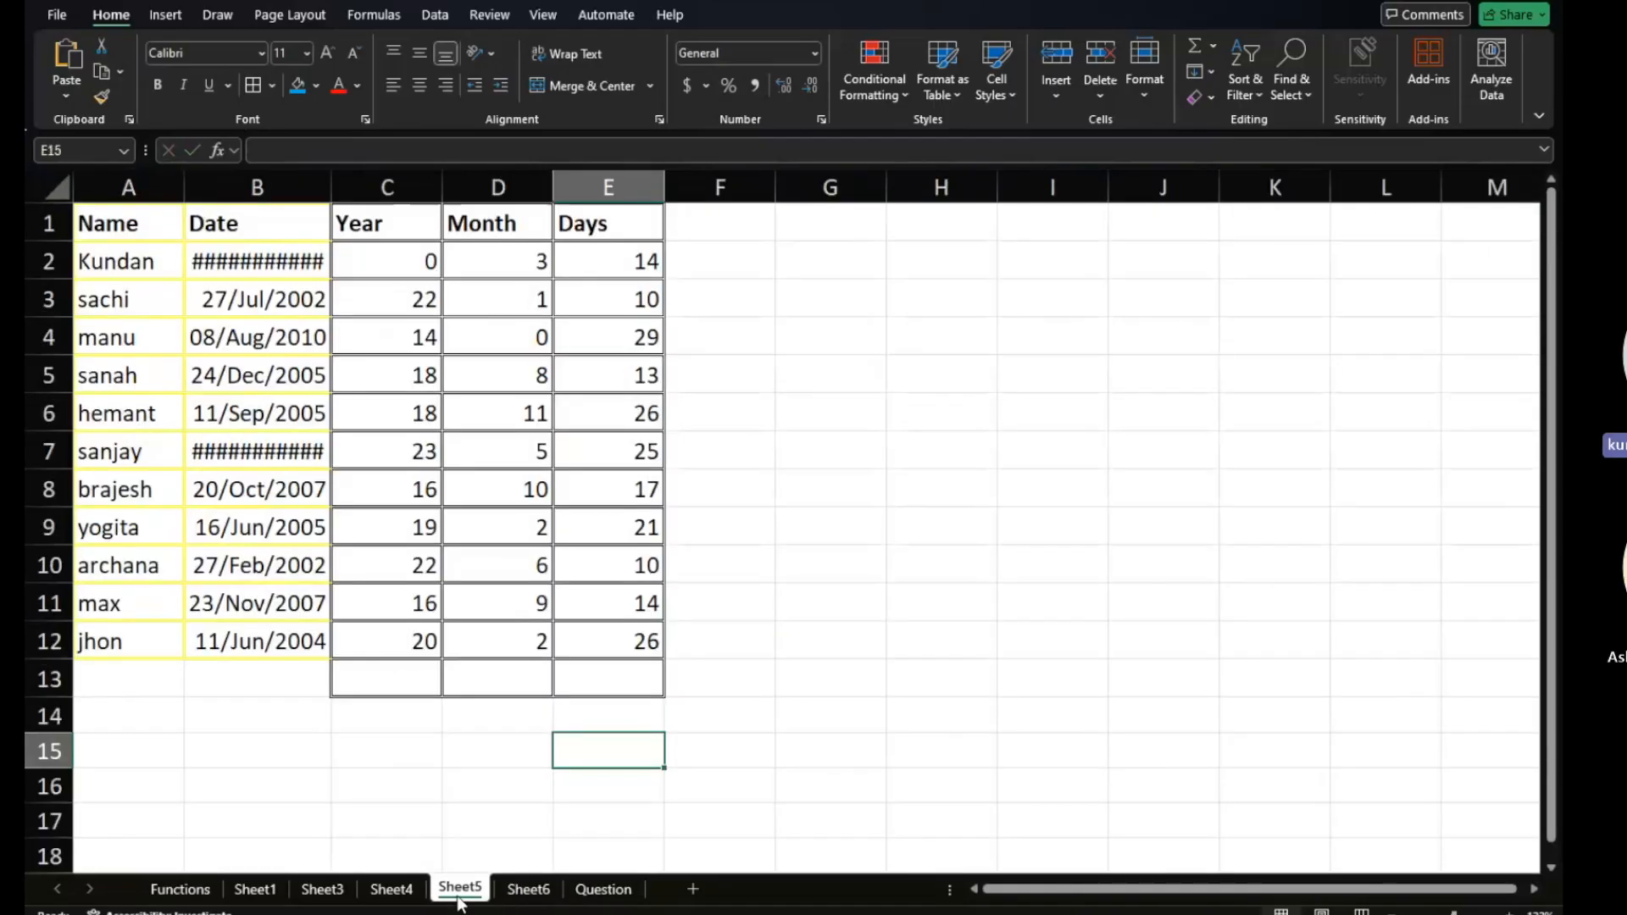
double_click(330, 190)
click(525, 341)
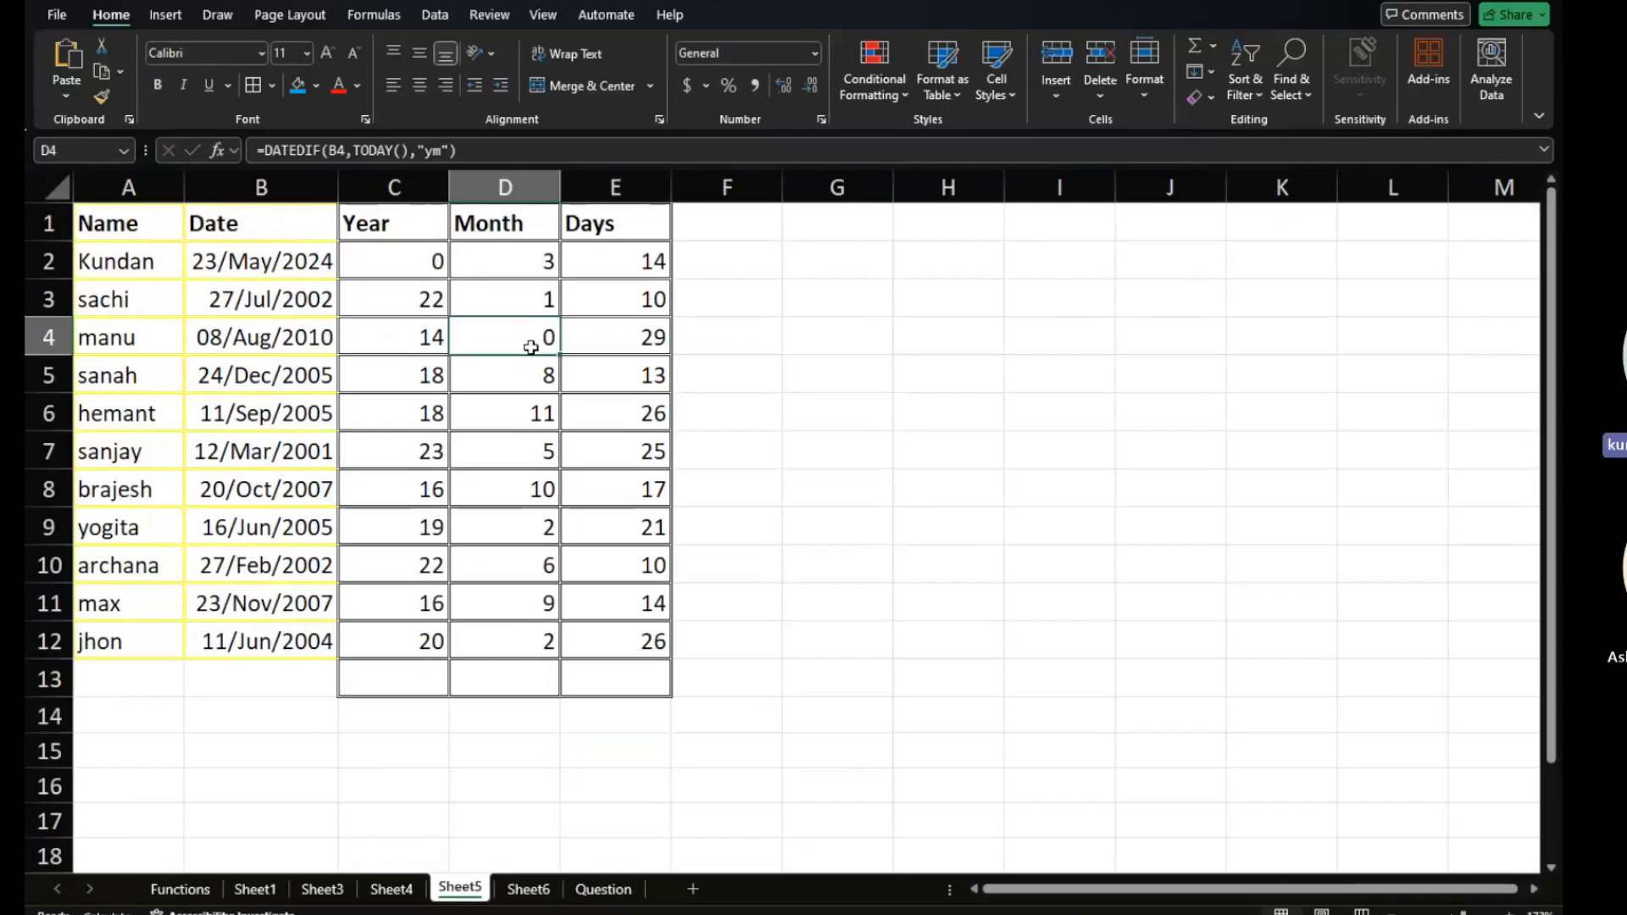
click(417, 254)
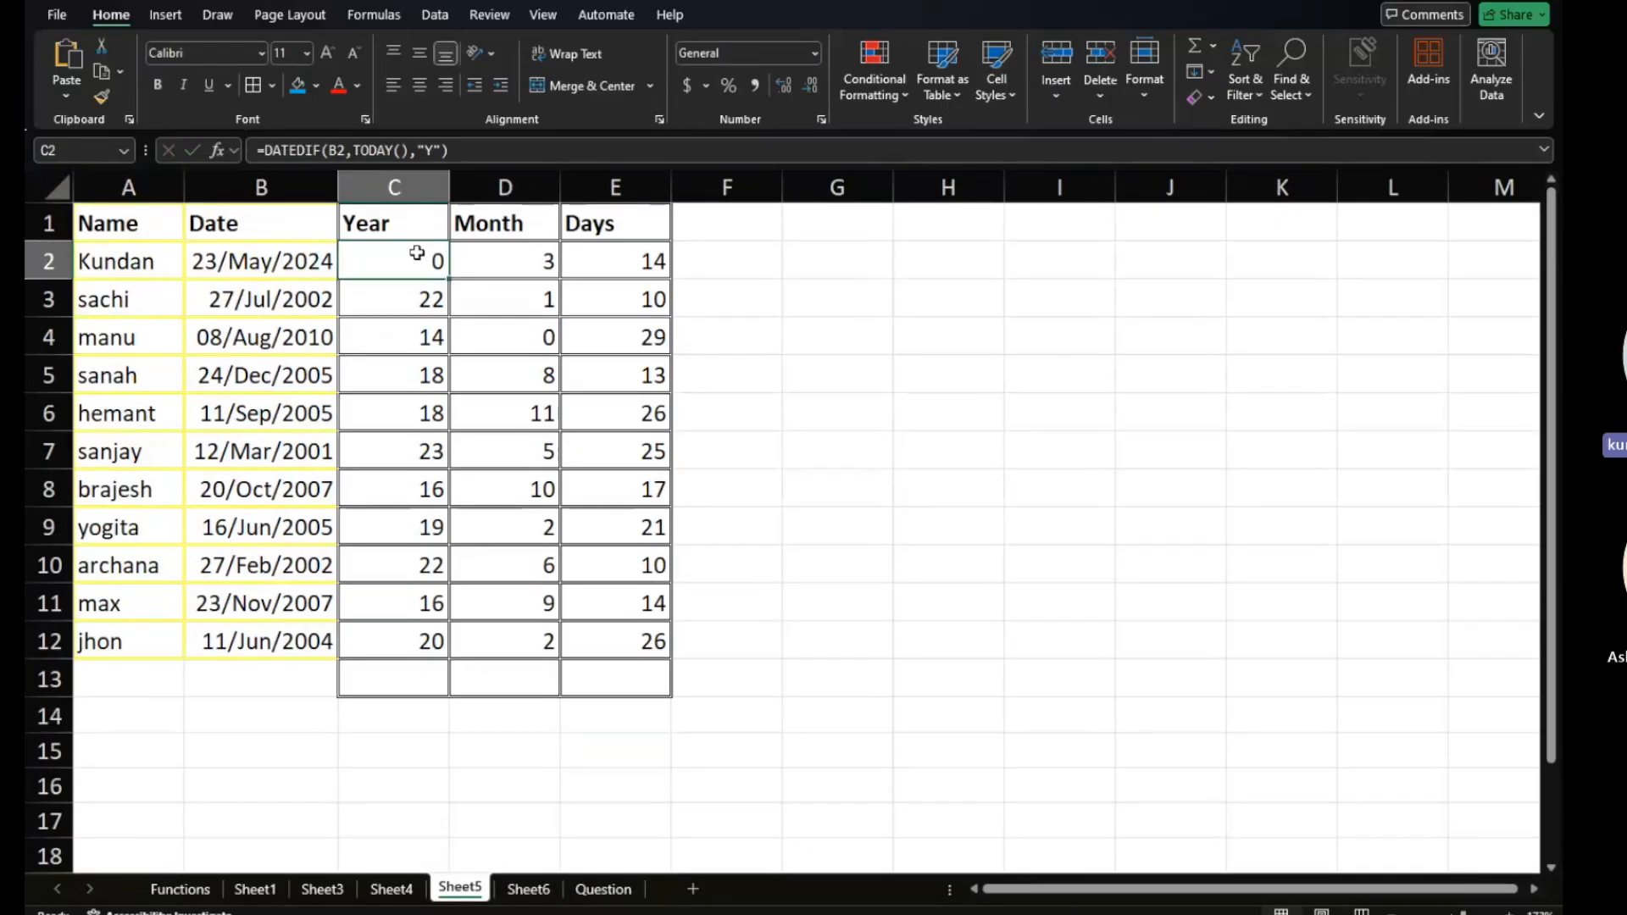
Clear the Year, Month and Days results in C2:E13 and delete row 13 below the table.
click(506, 255)
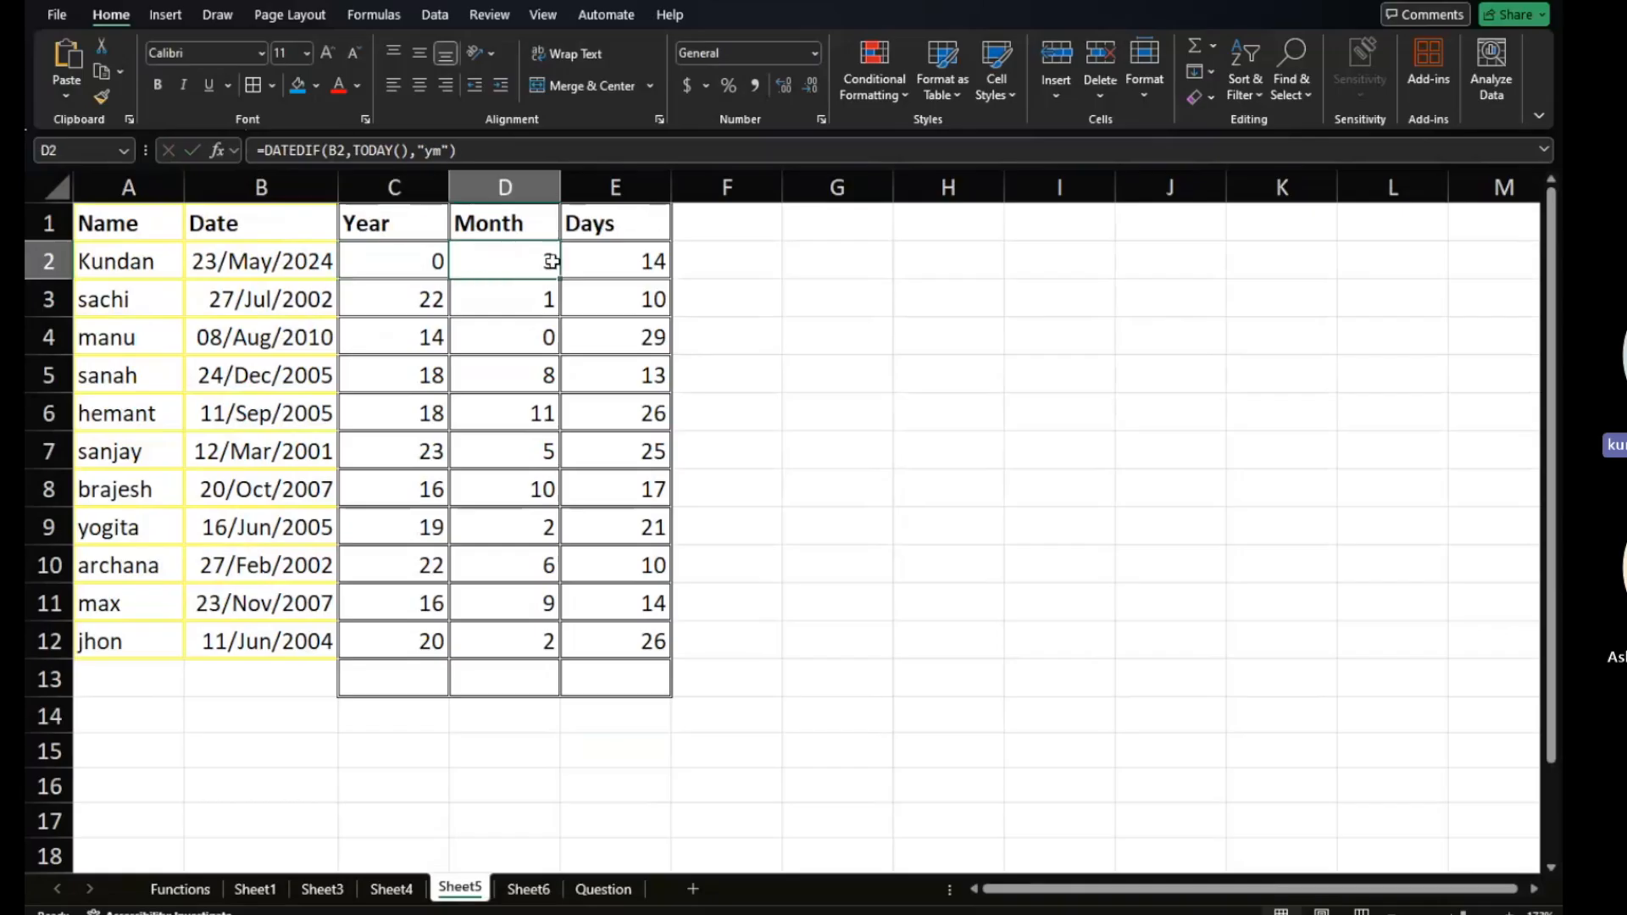
click(597, 267)
drag(429, 262, 632, 665)
key(Delete)
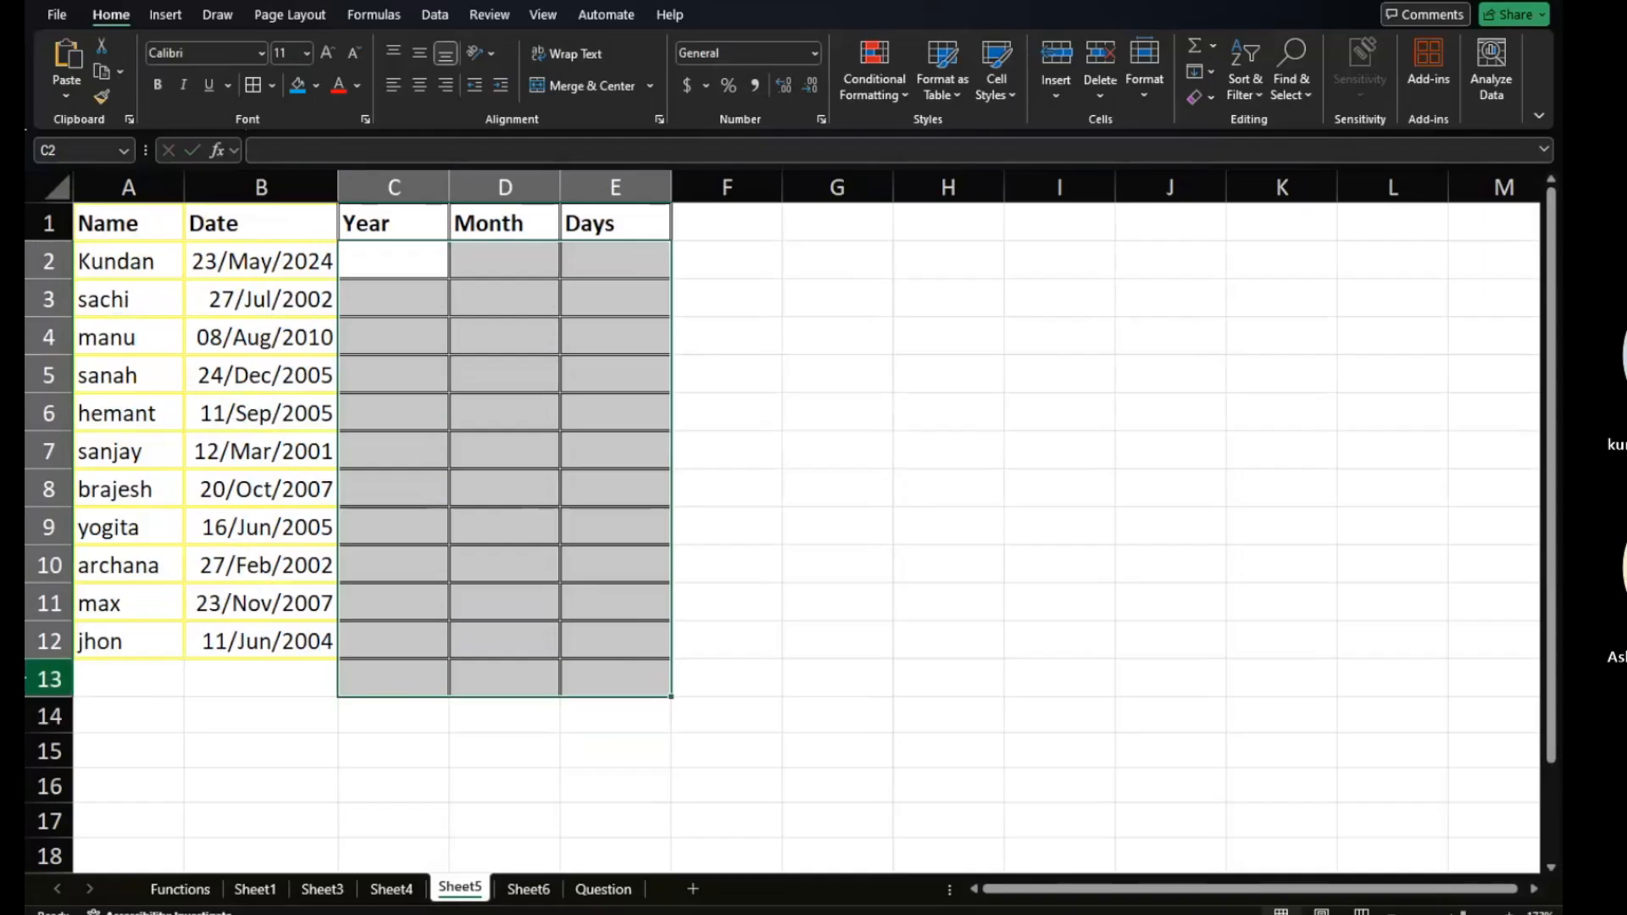
click(48, 679)
key(ctrl+minus)
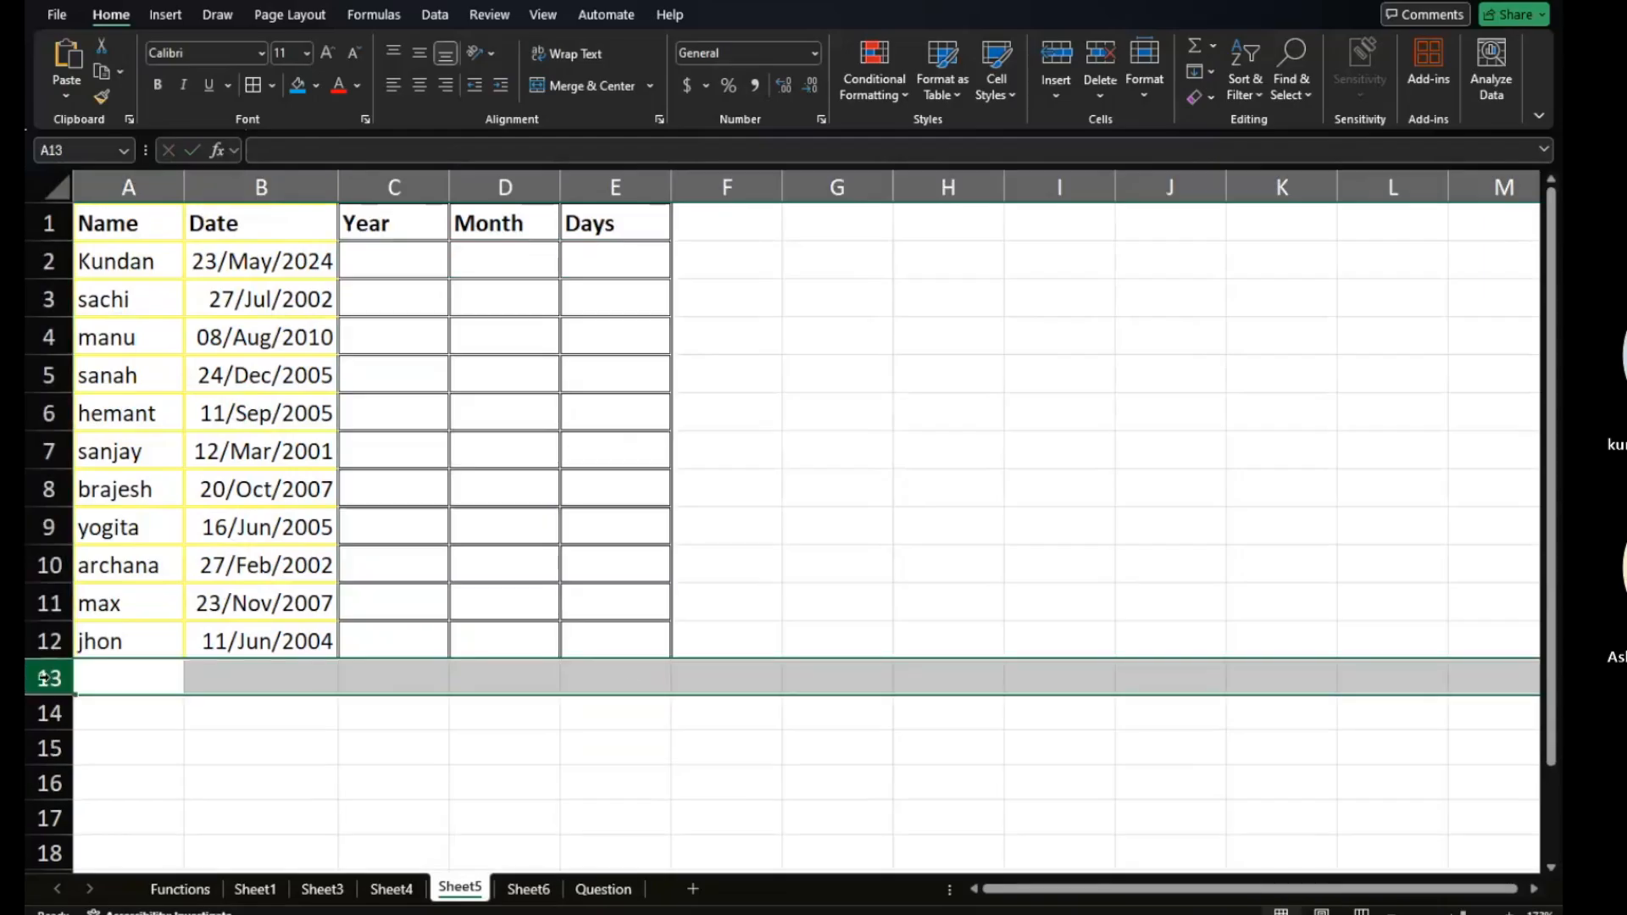
click(764, 488)
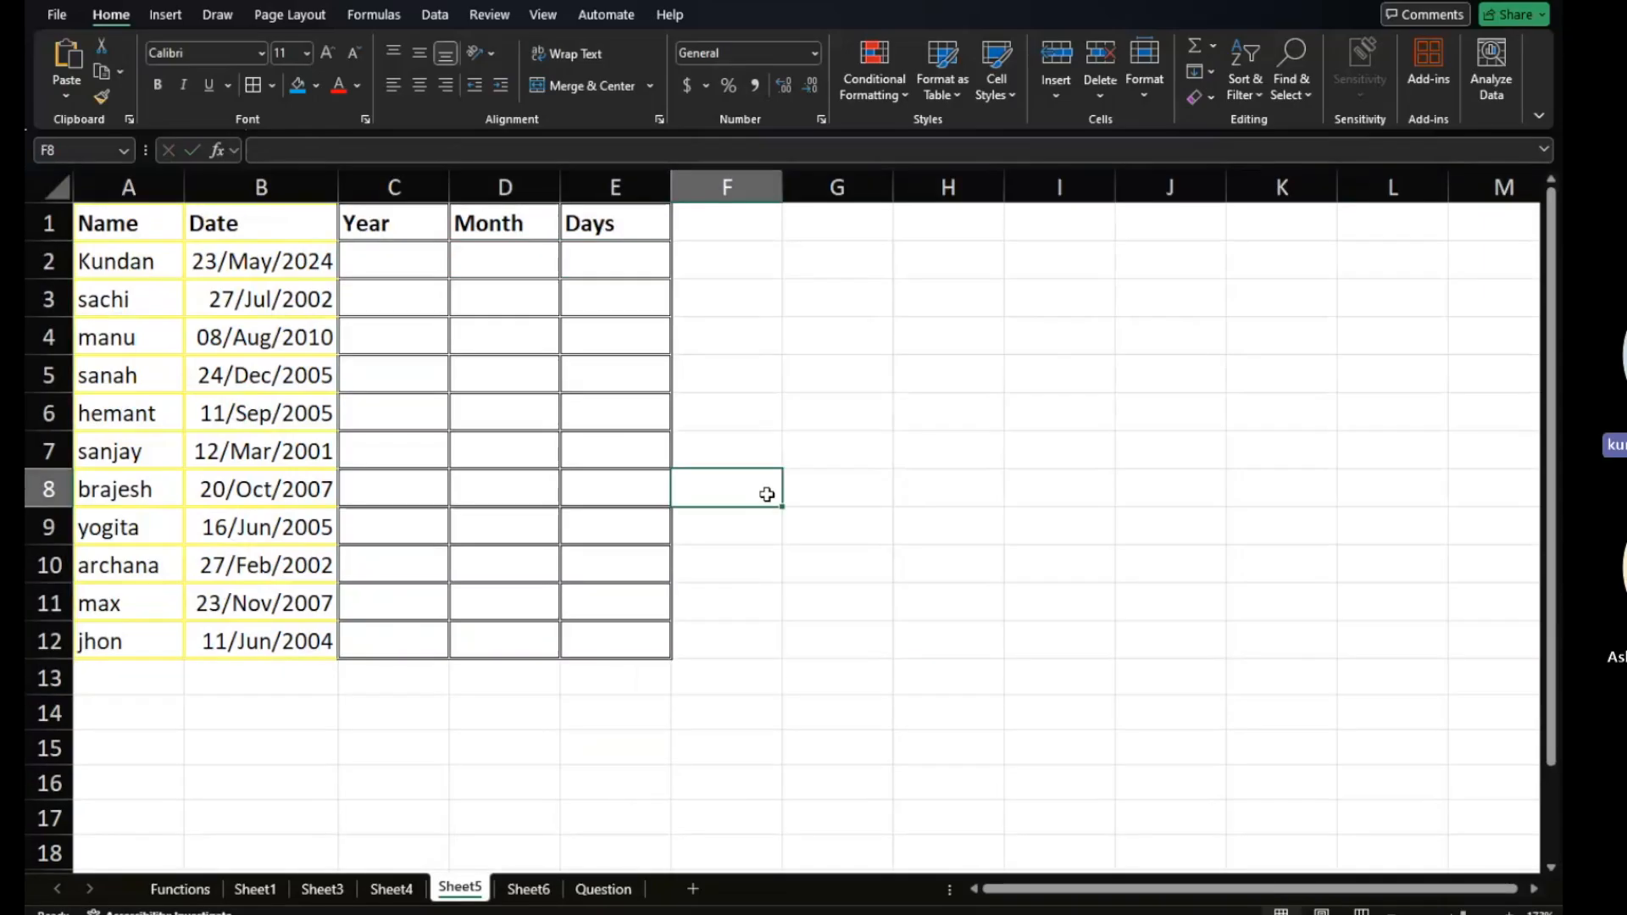
Apply thin borders to all cells of the table in A1:E12.
drag(140, 219, 599, 628)
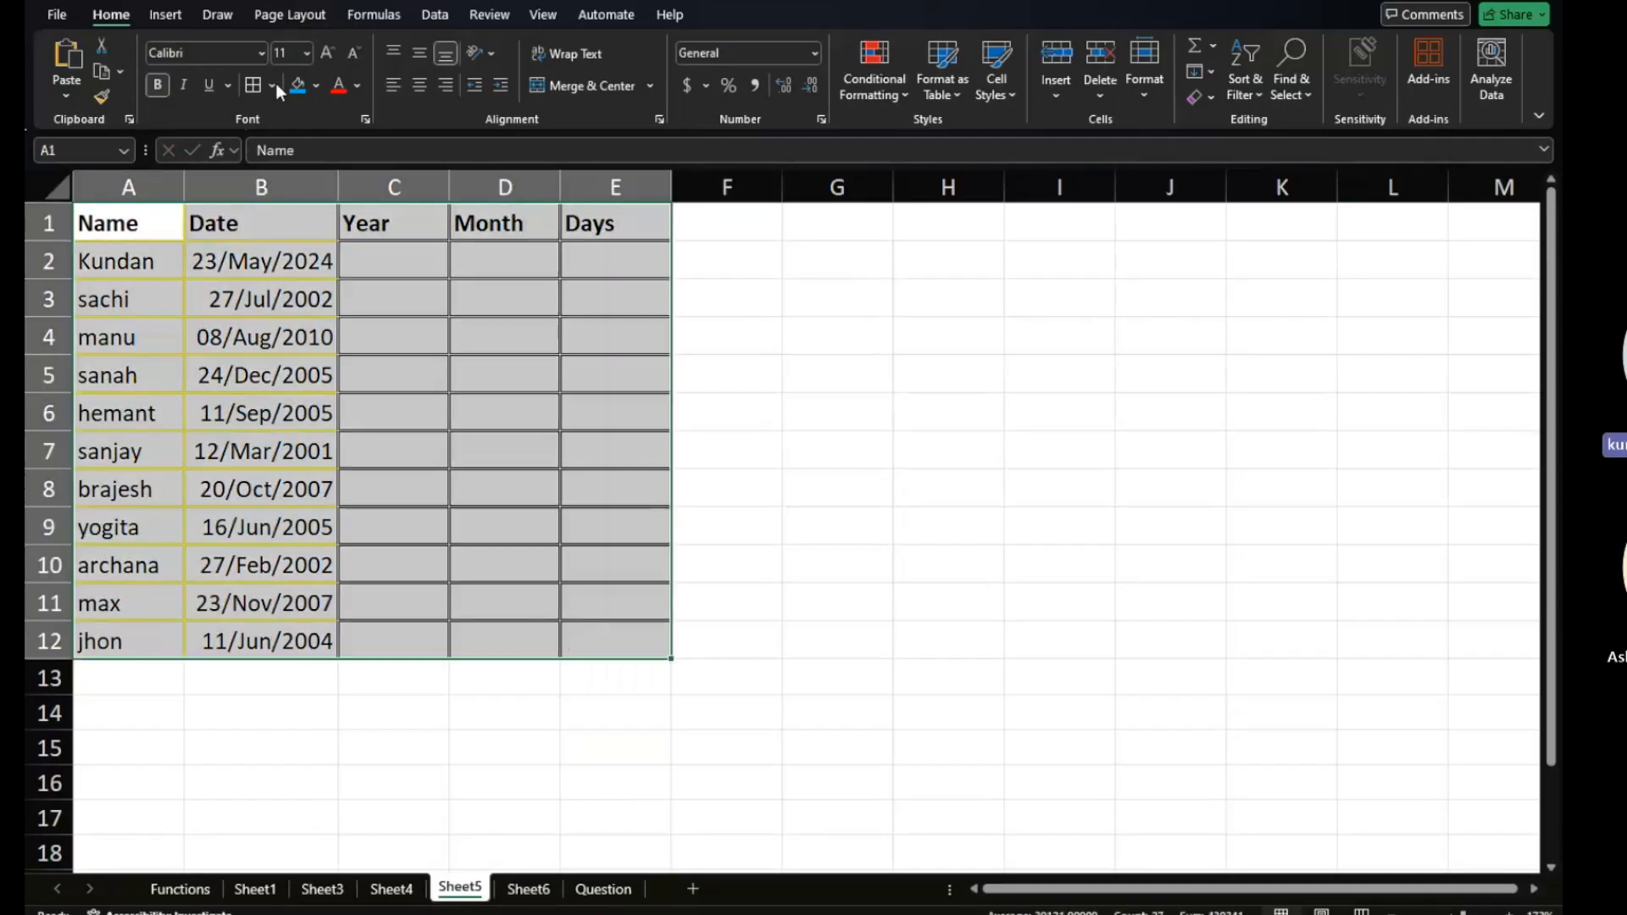
click(252, 85)
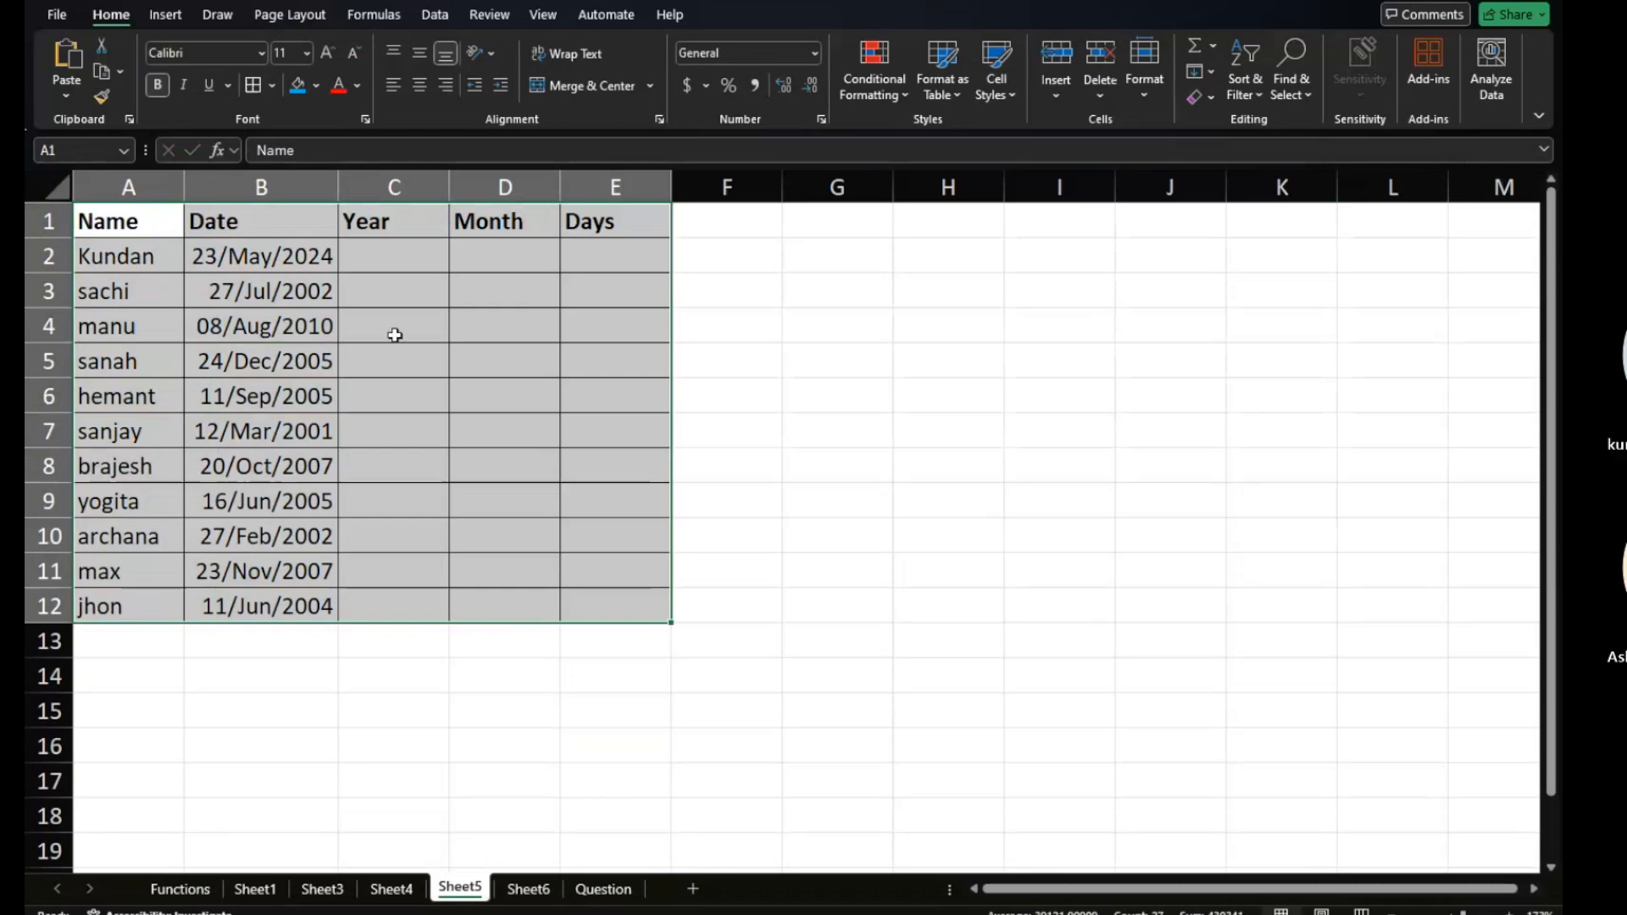
click(406, 389)
click(404, 263)
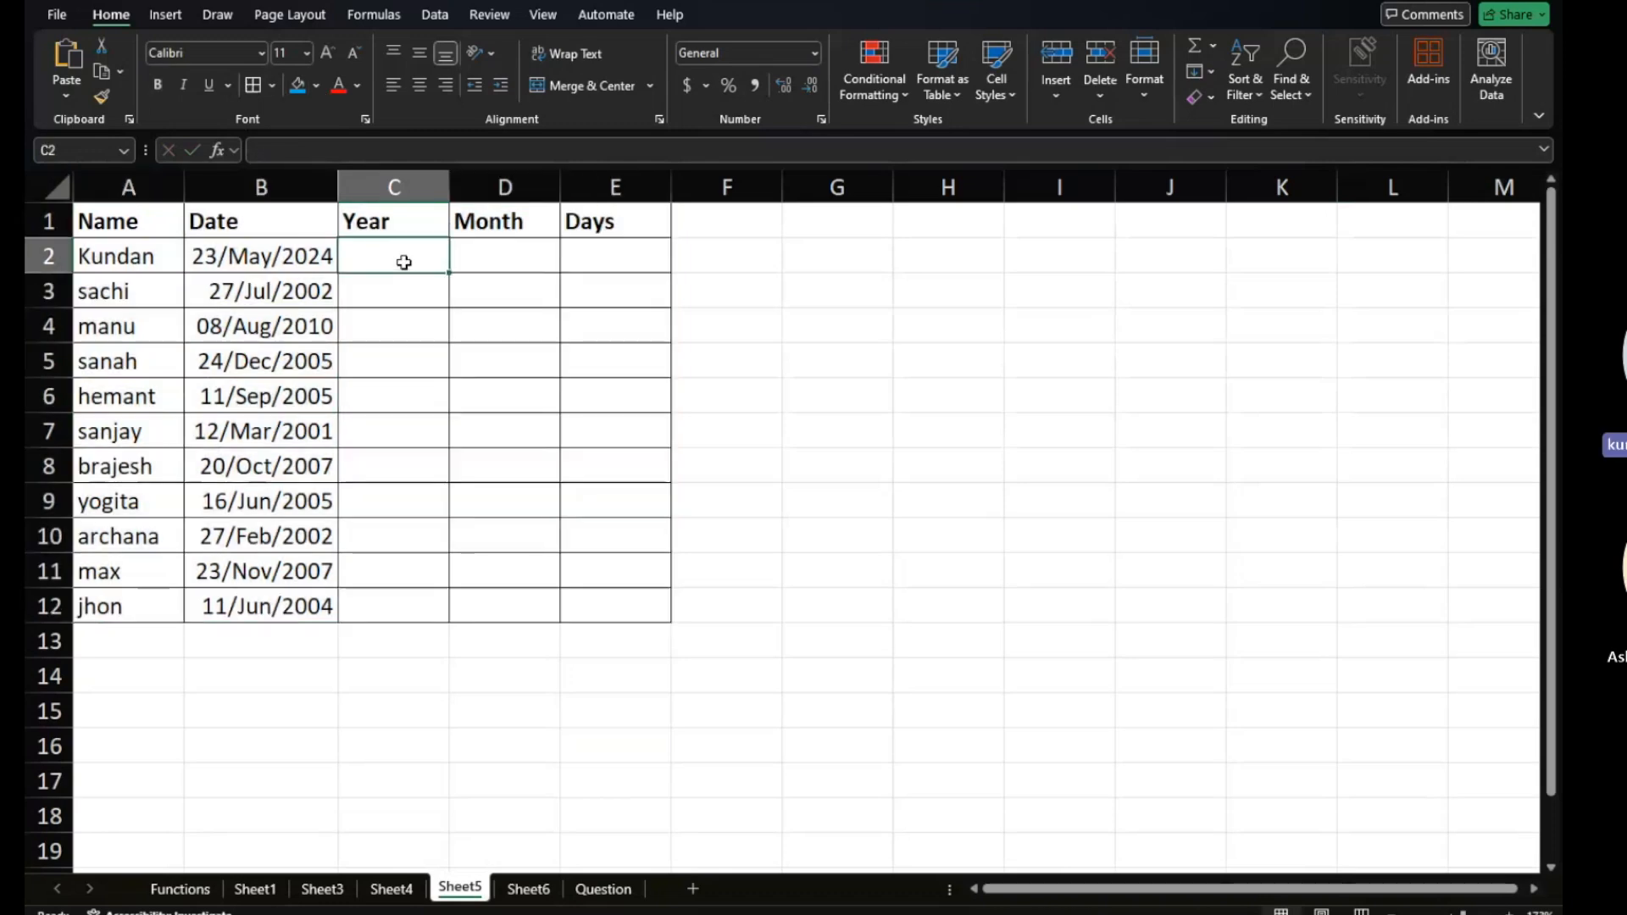
click(523, 282)
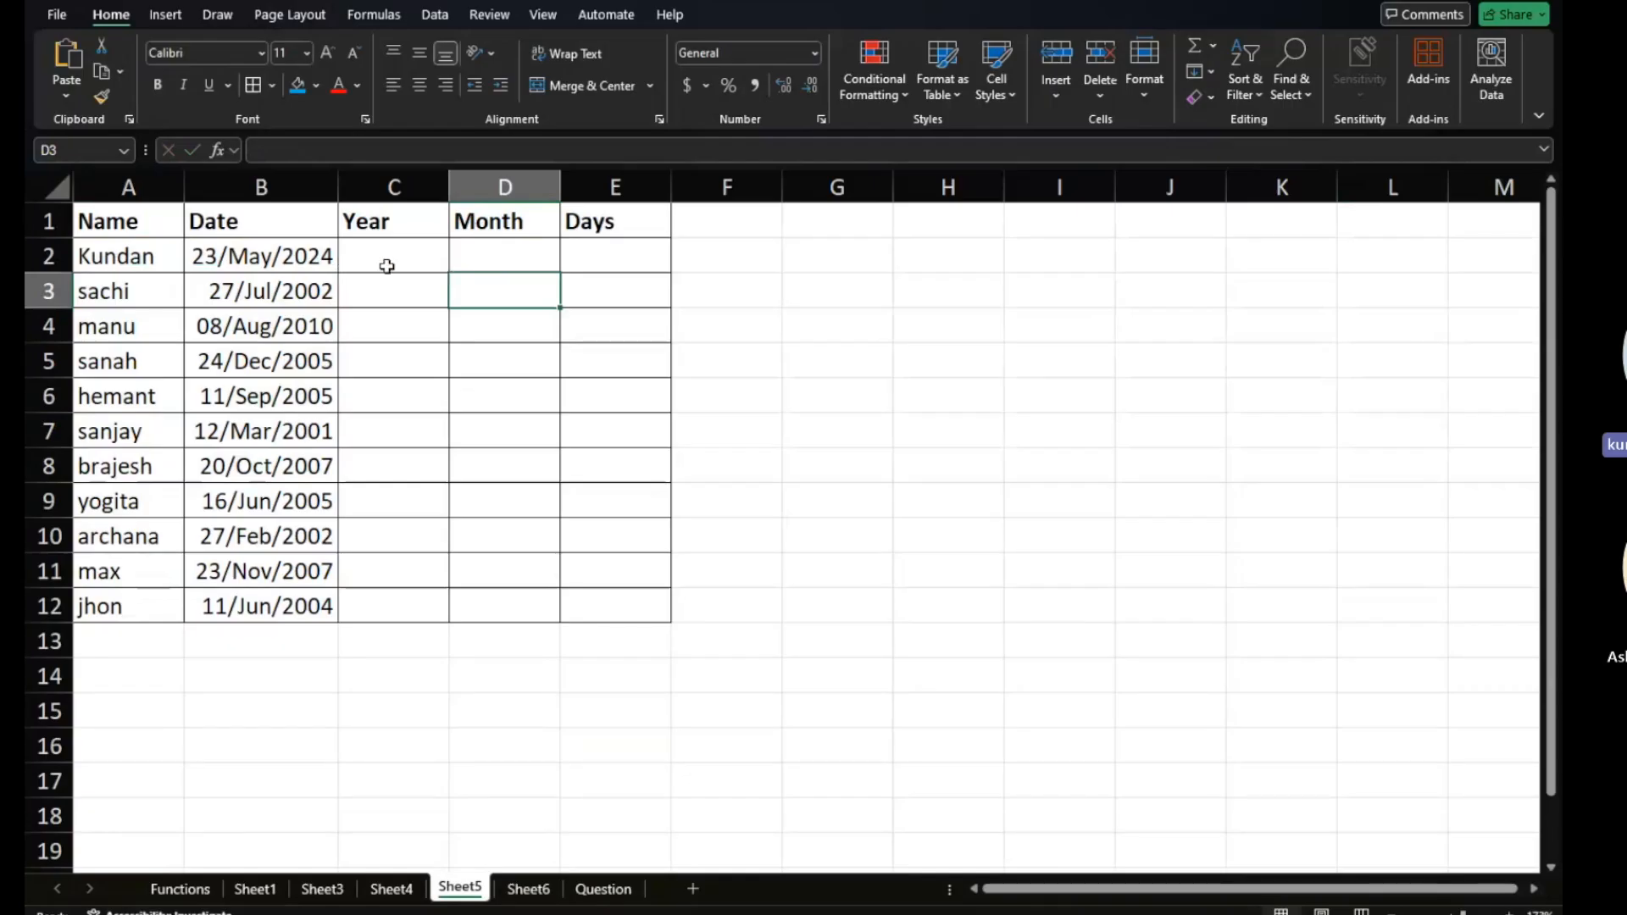
click(239, 257)
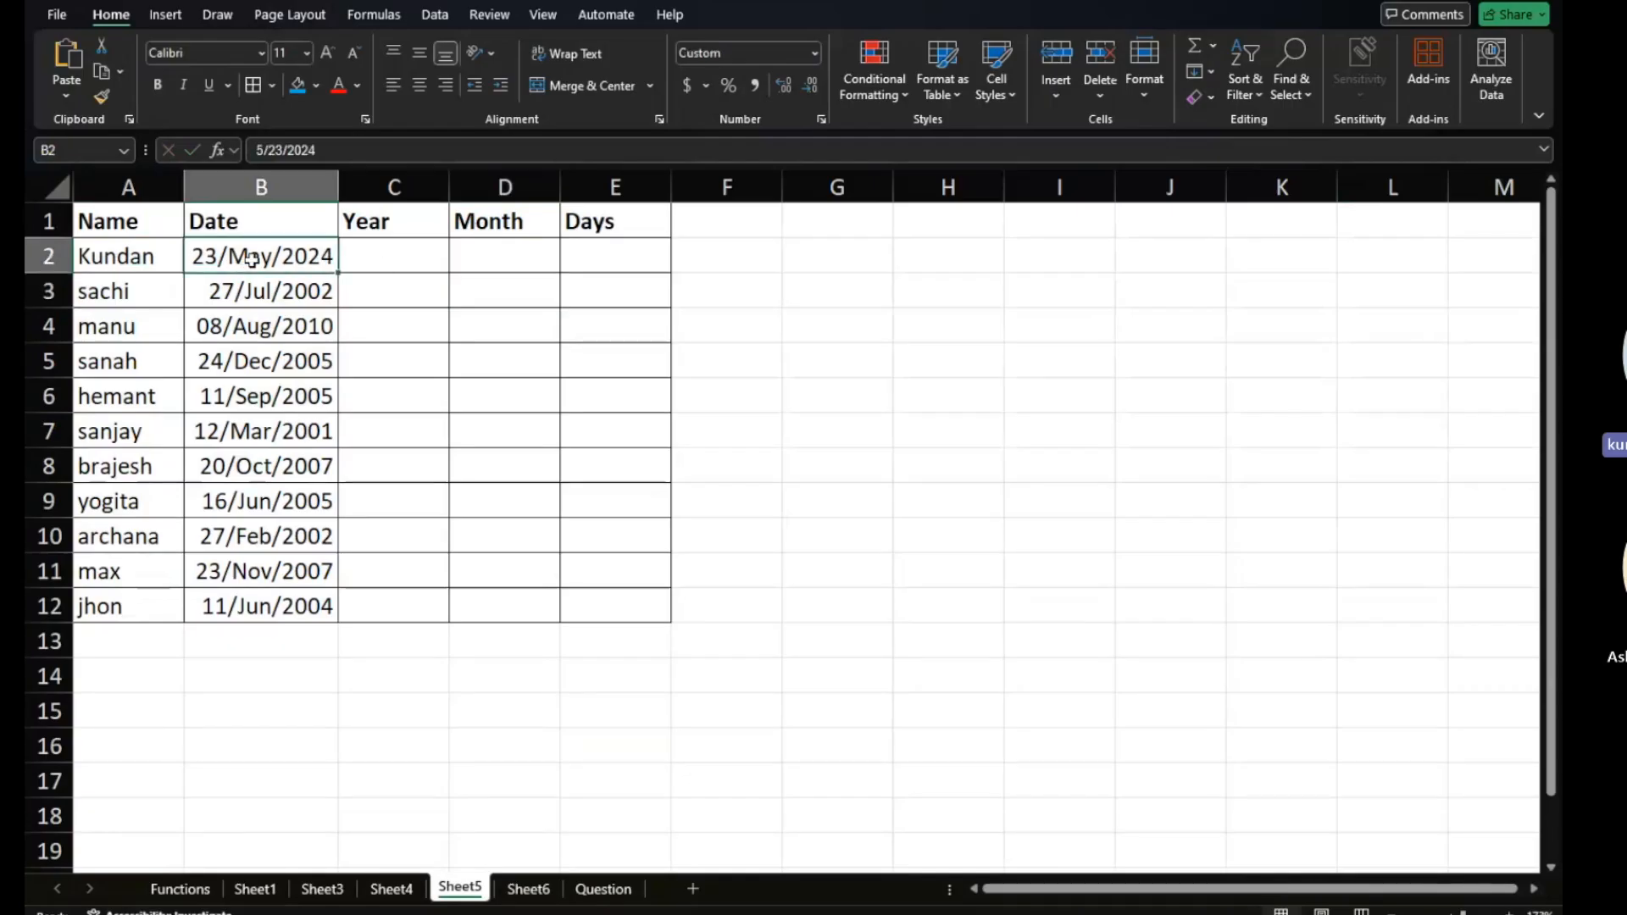
click(384, 254)
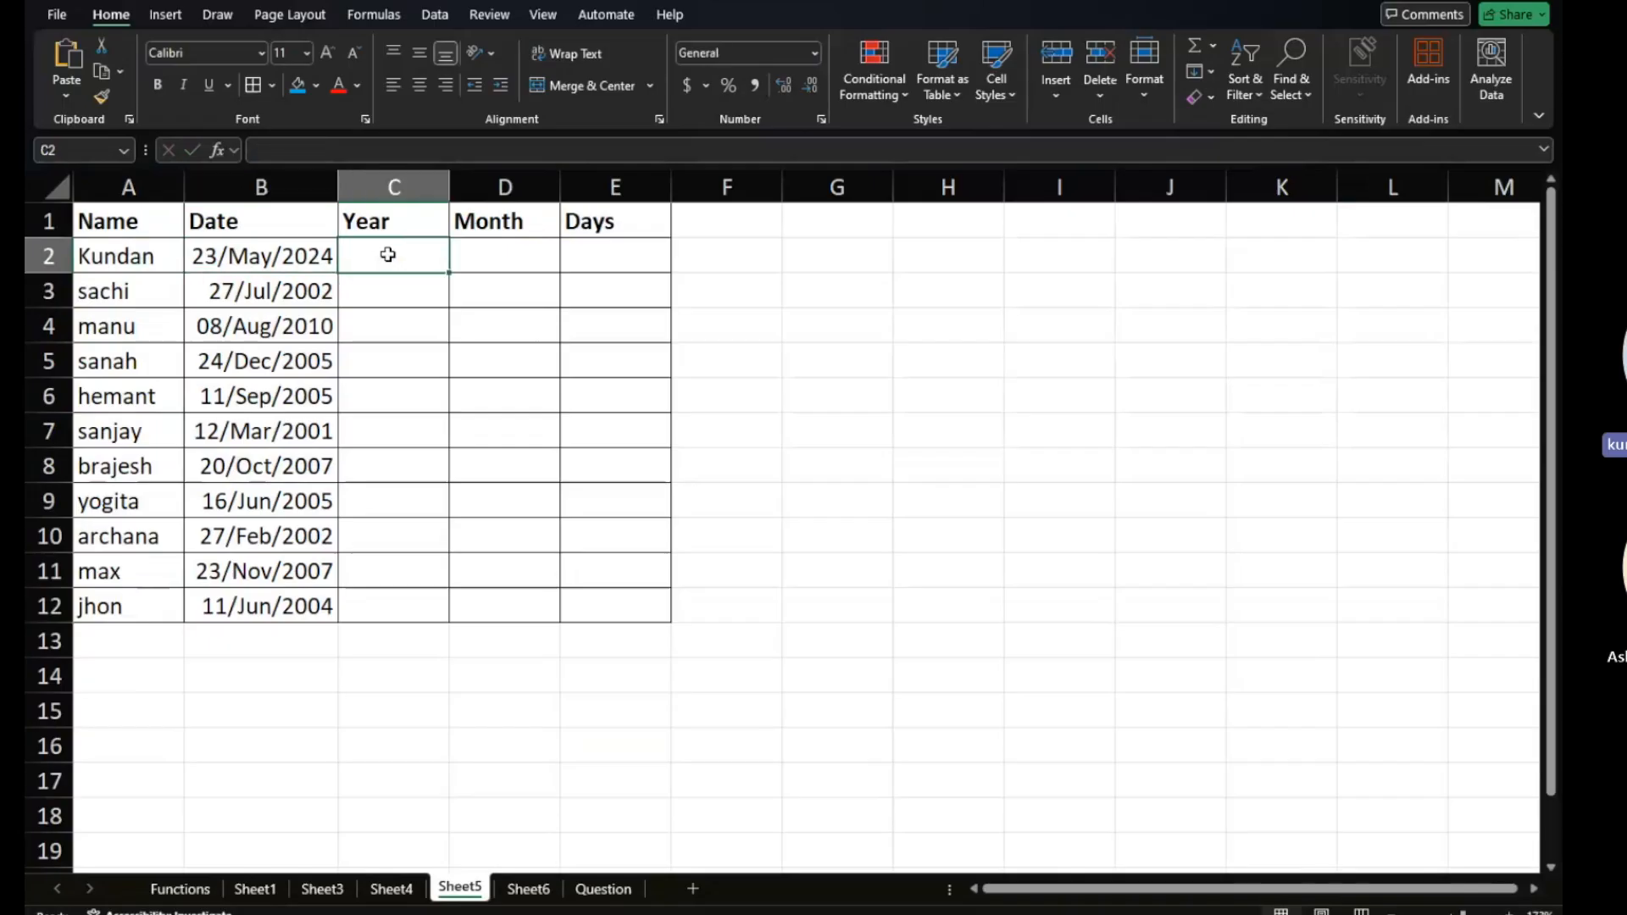
click(486, 264)
click(584, 267)
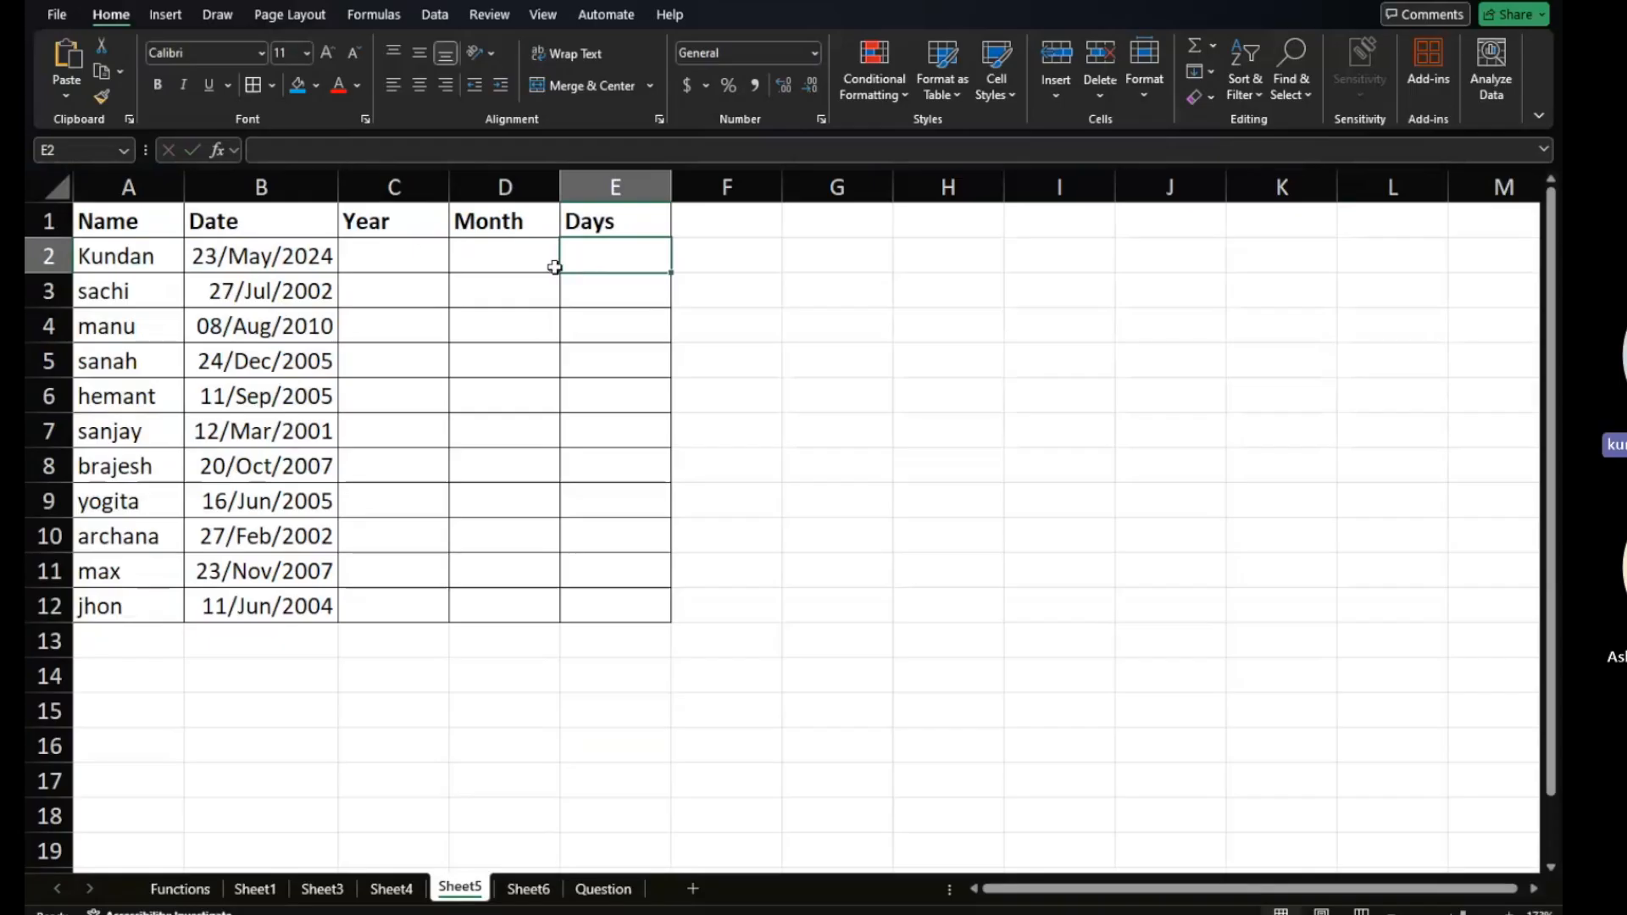
Enter =datedif(B2,today(),"y") in C2 to calculate the completed years since the date in B2.
click(412, 252)
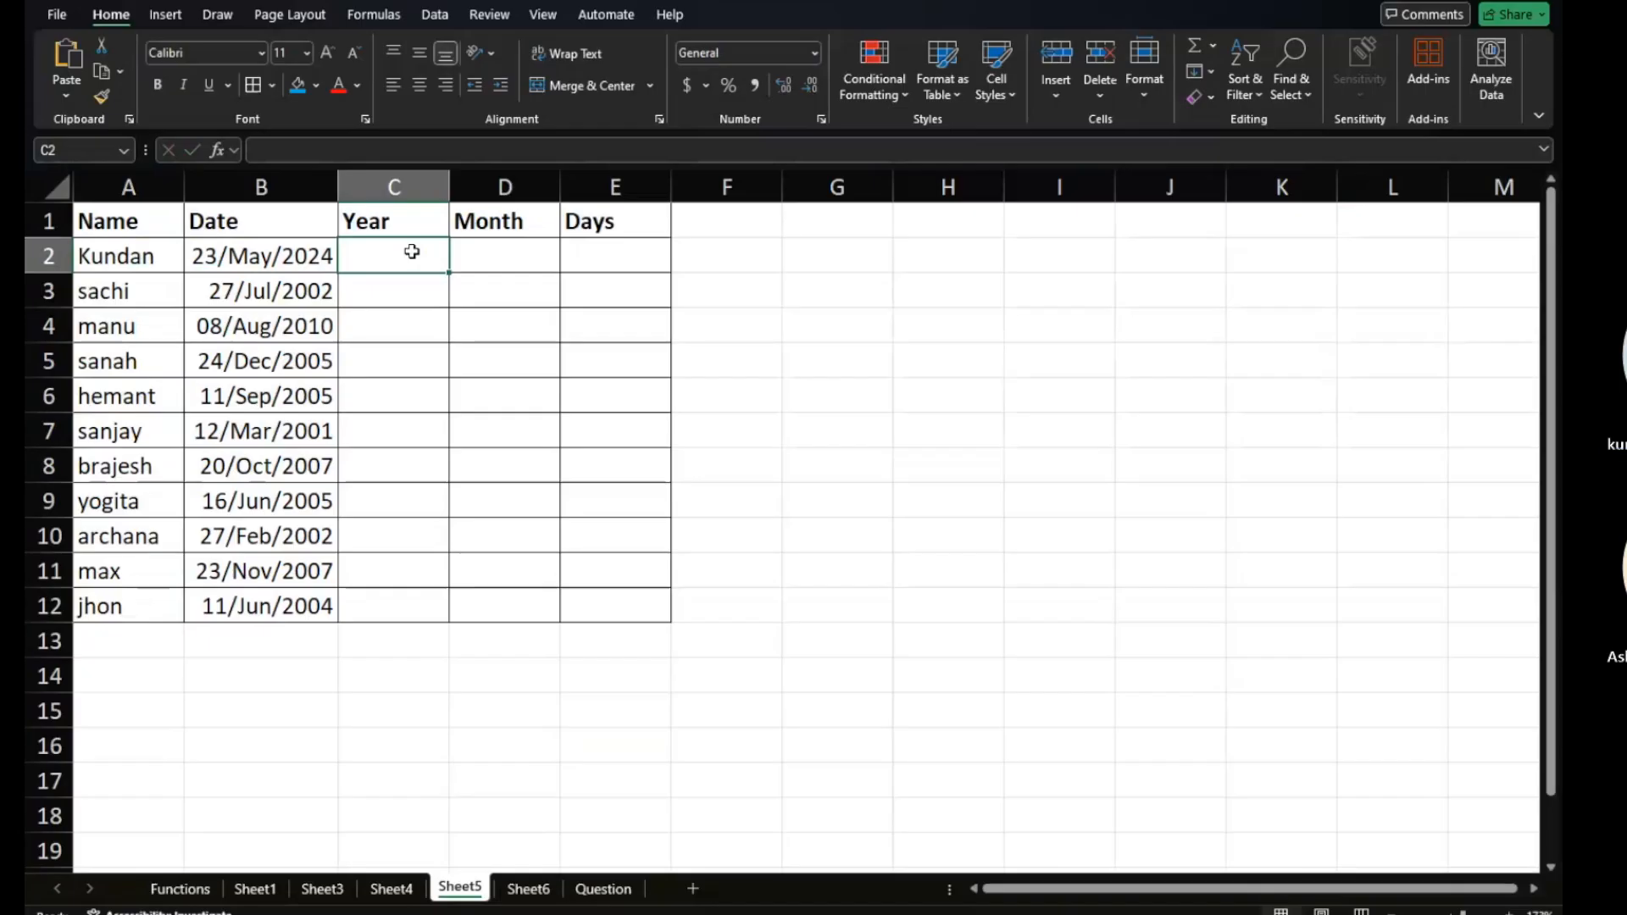
text(=d)
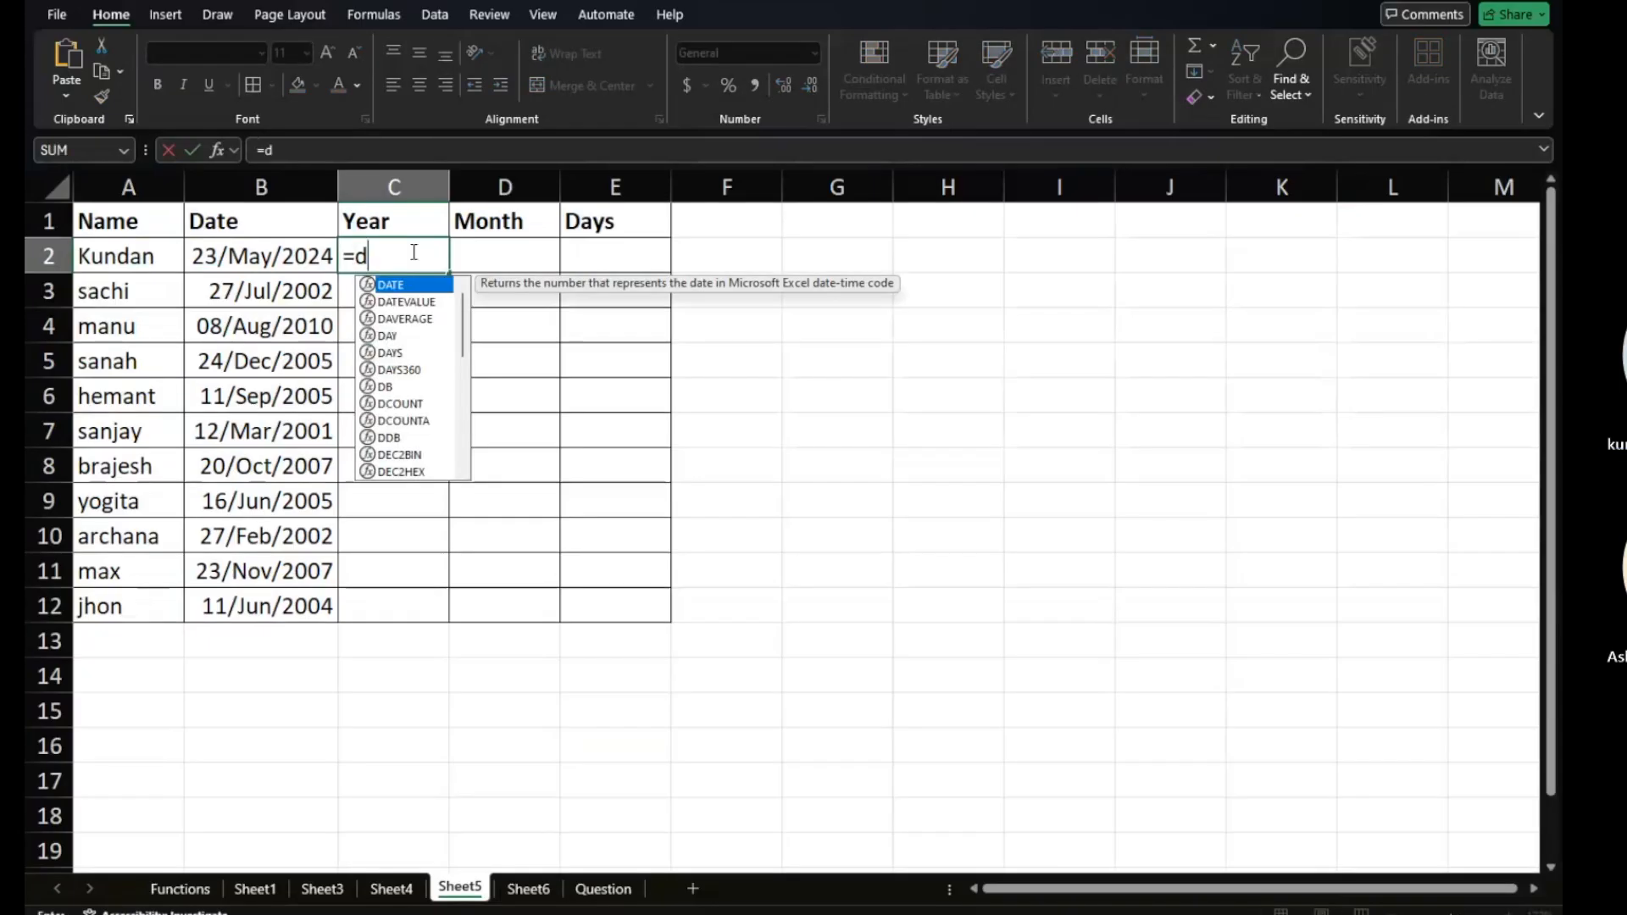
text(atedif()
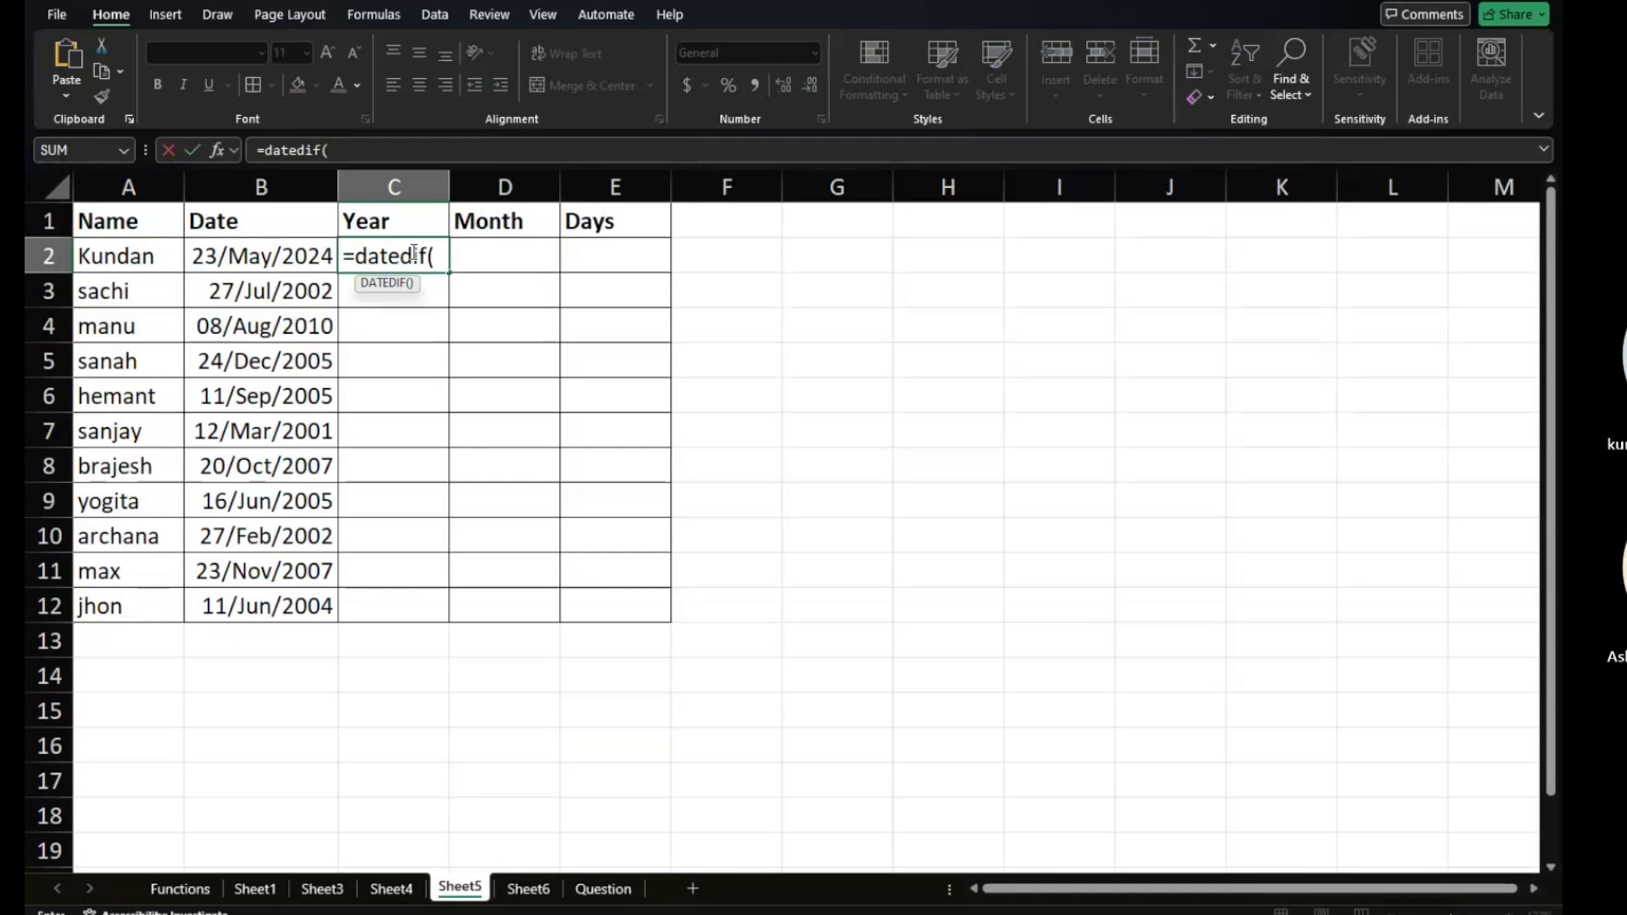
click(243, 257)
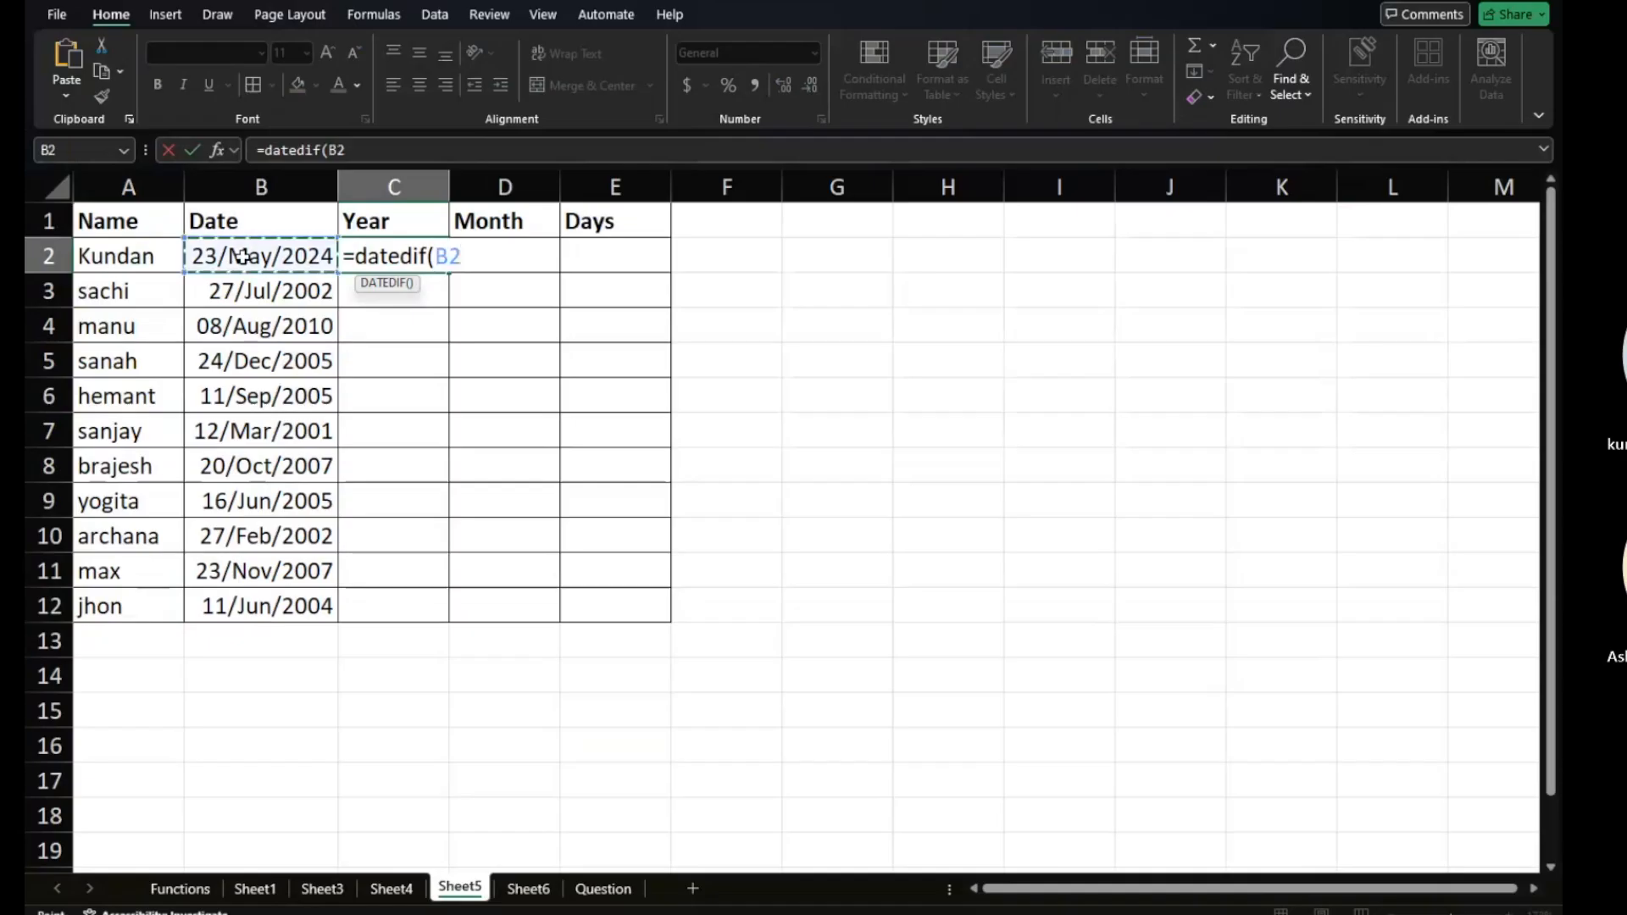
text(,)
text(today)
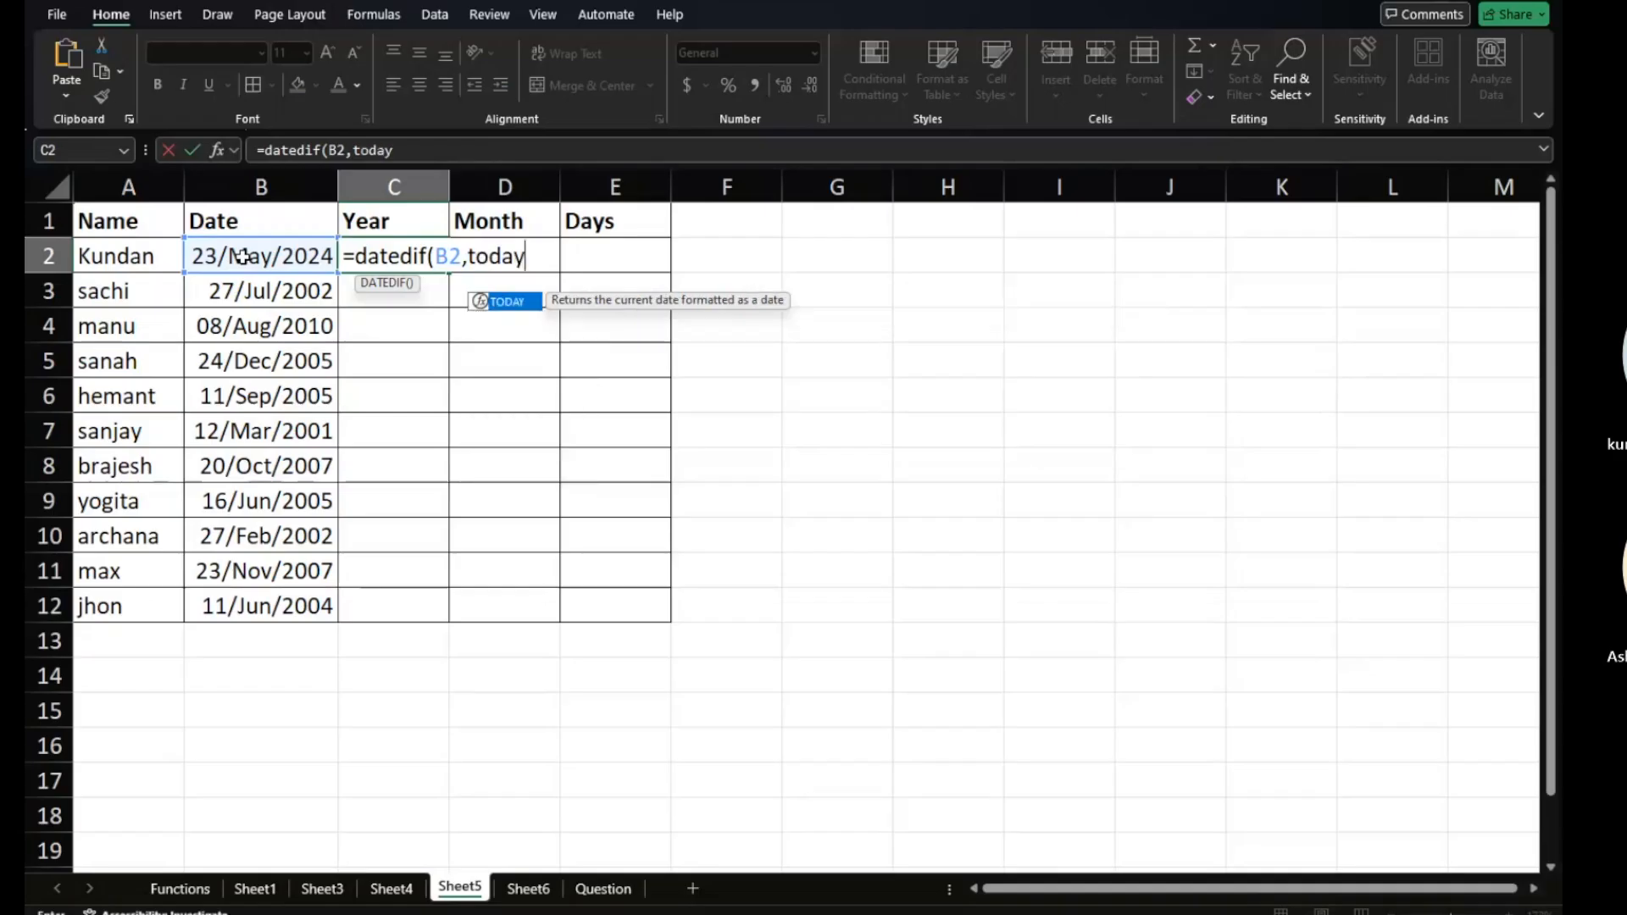
text(())
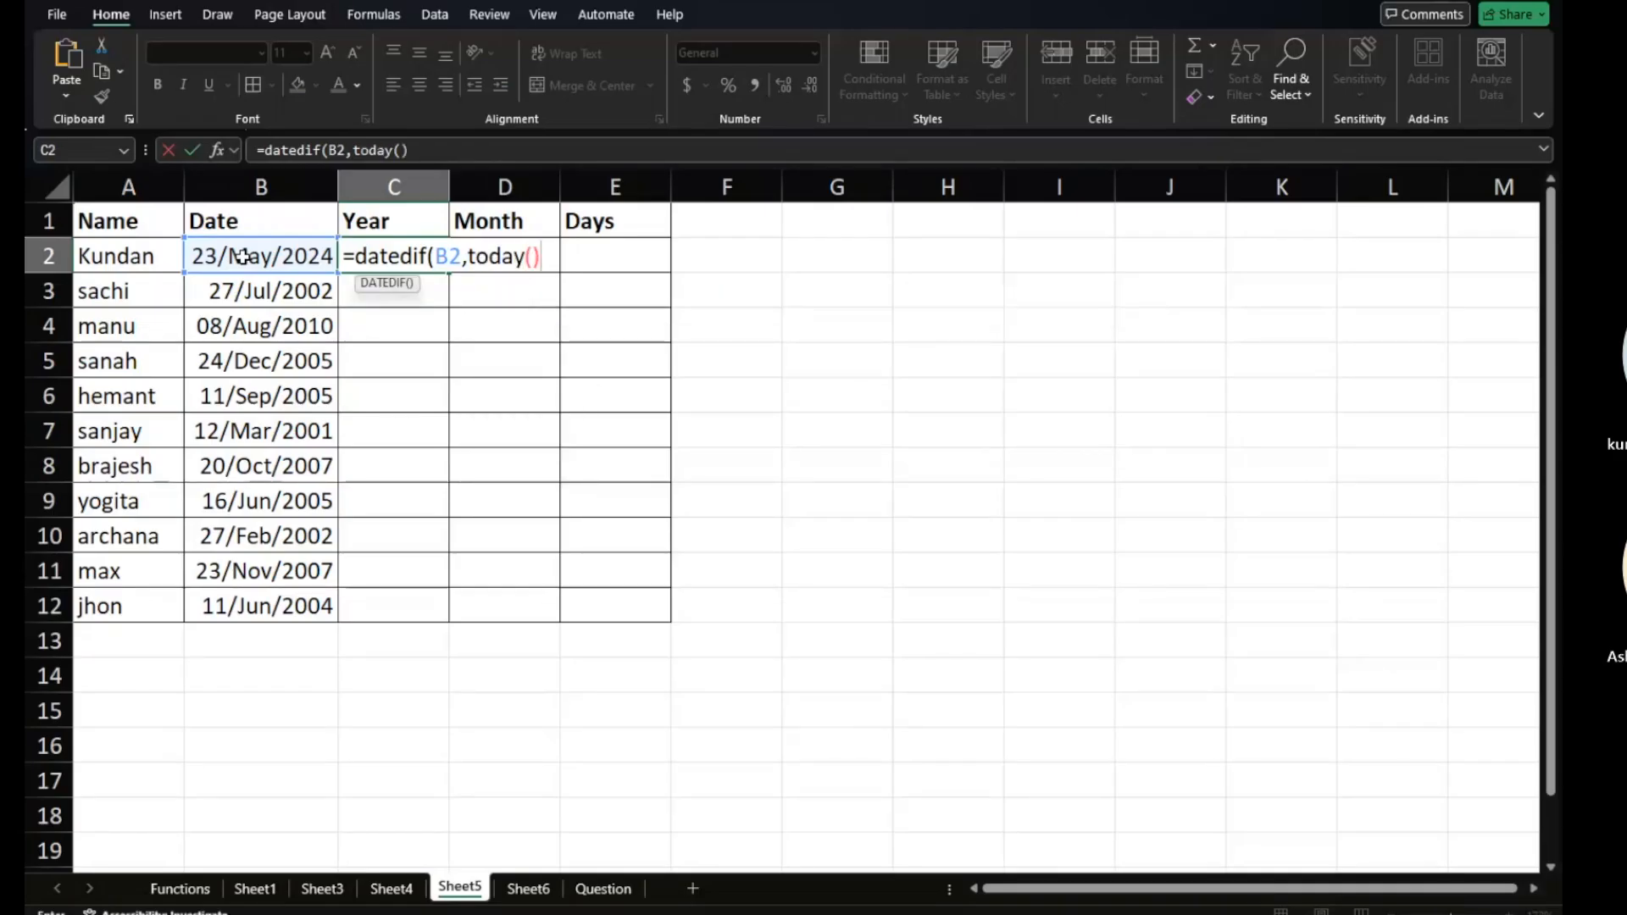
text(,)
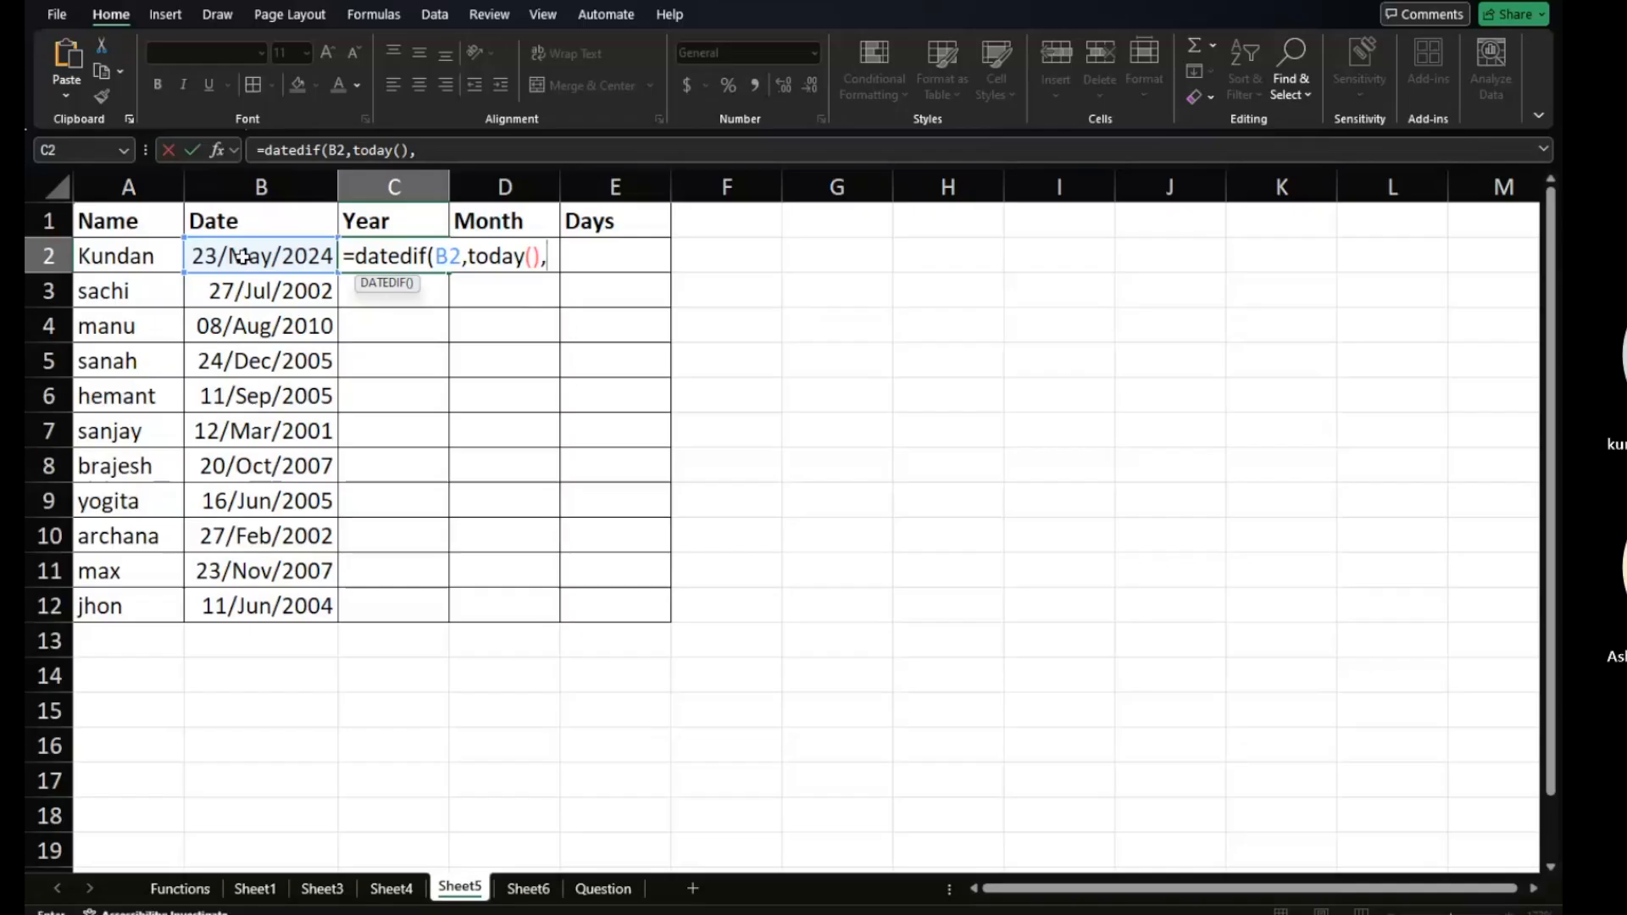
text("y"))
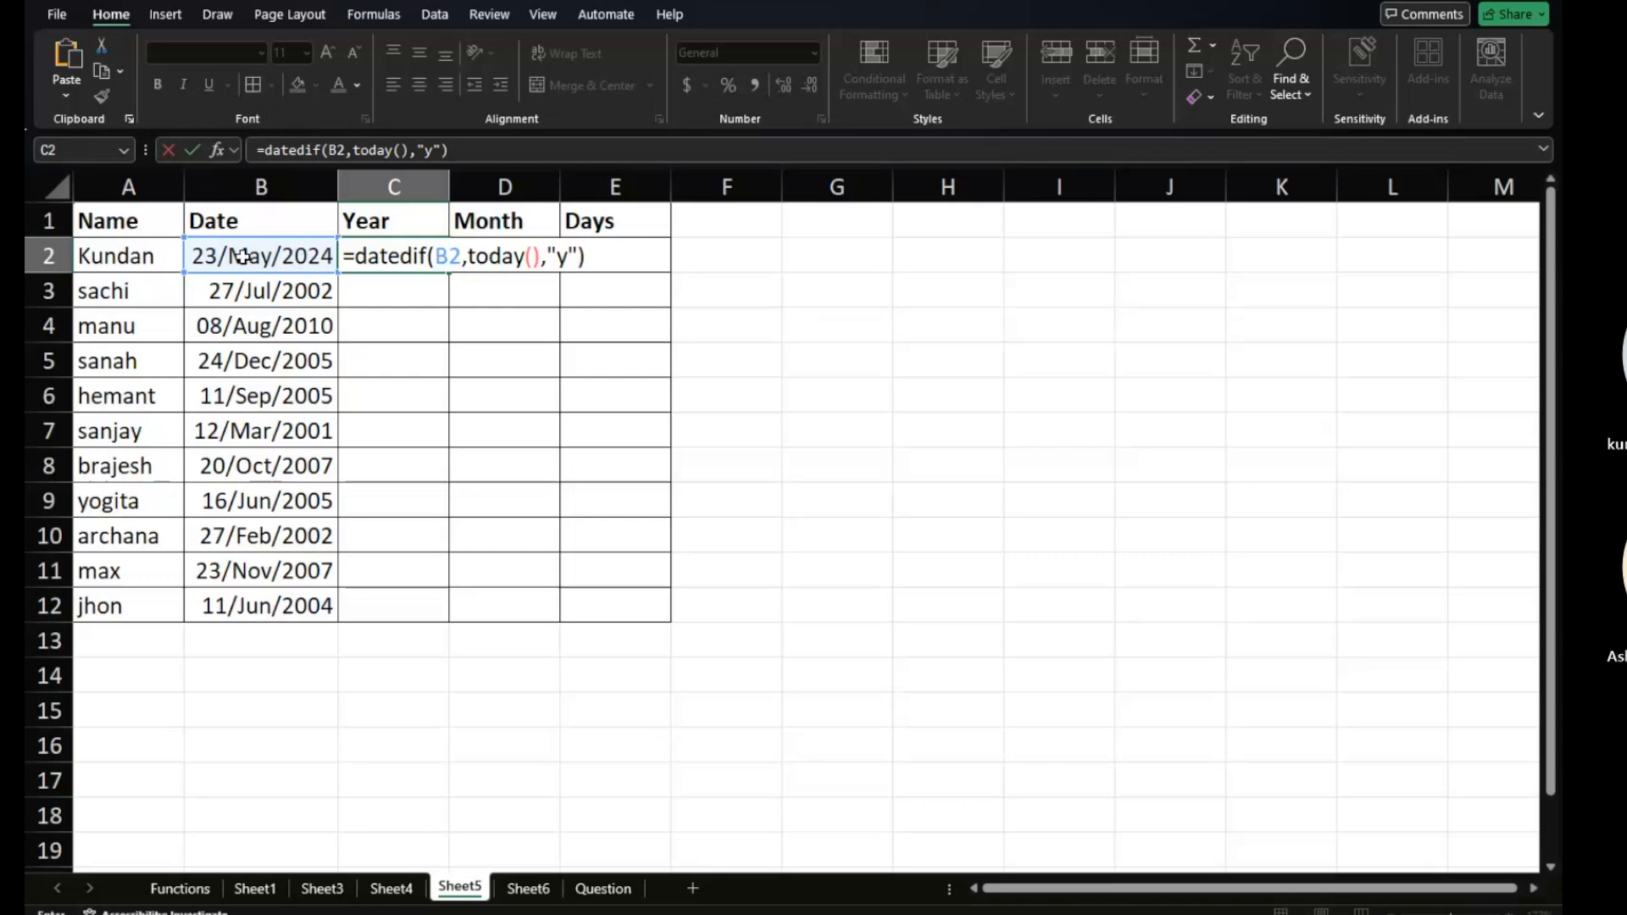
key(Return)
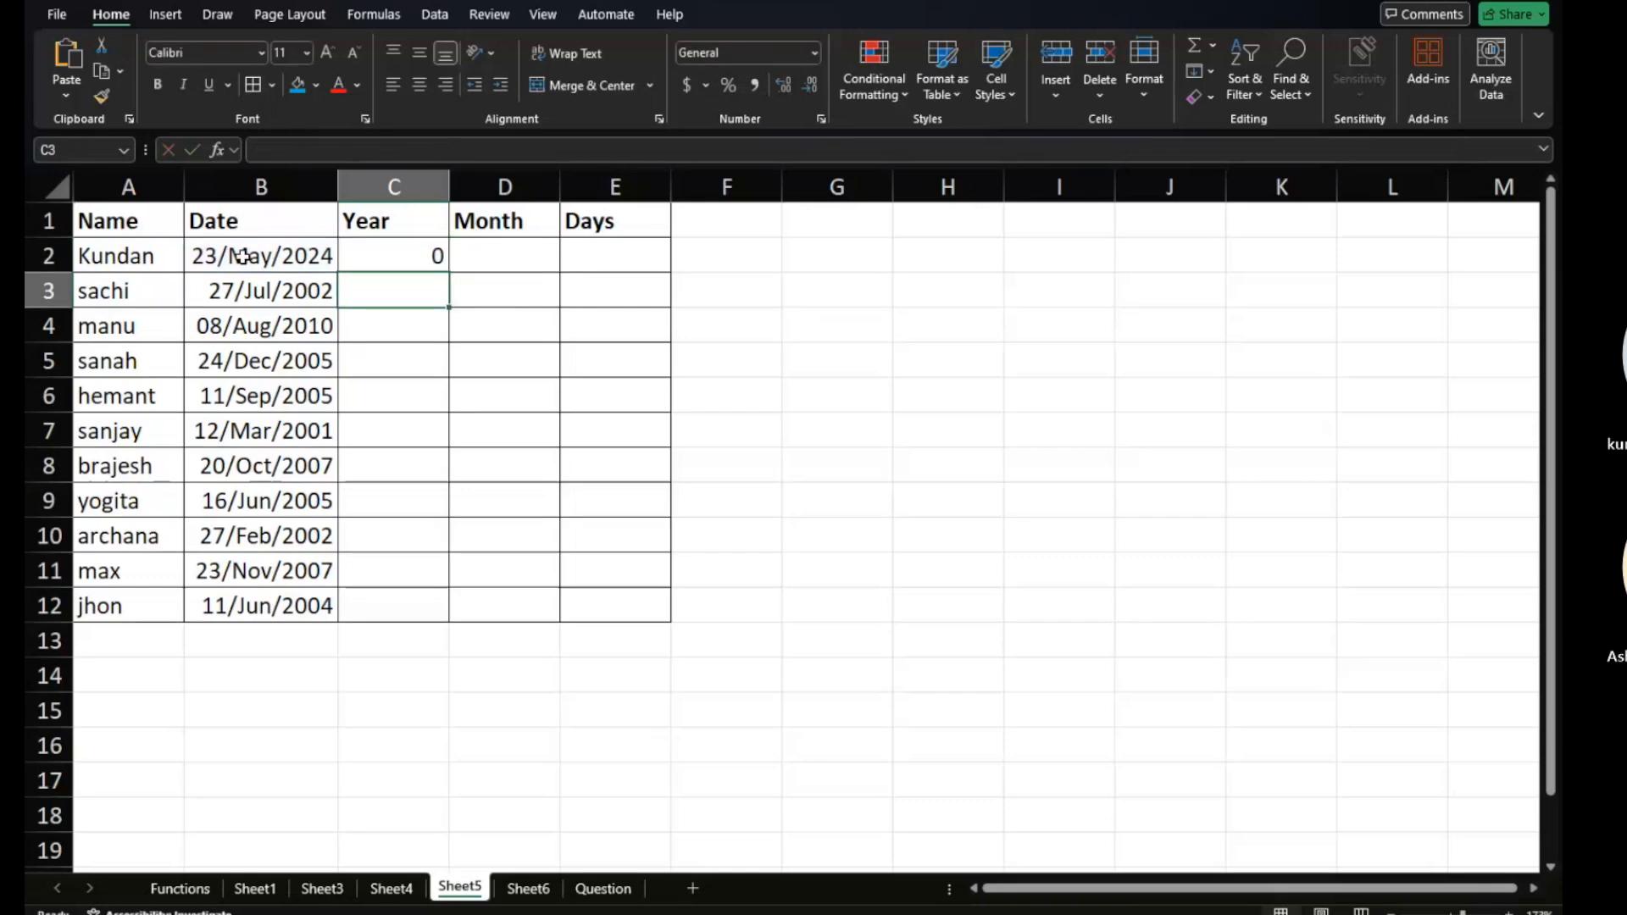
Enter =datedif(B2,TODAY(),"ym") in D2 to calculate the remaining months beyond the completed years.
key(Up)
key(Right)
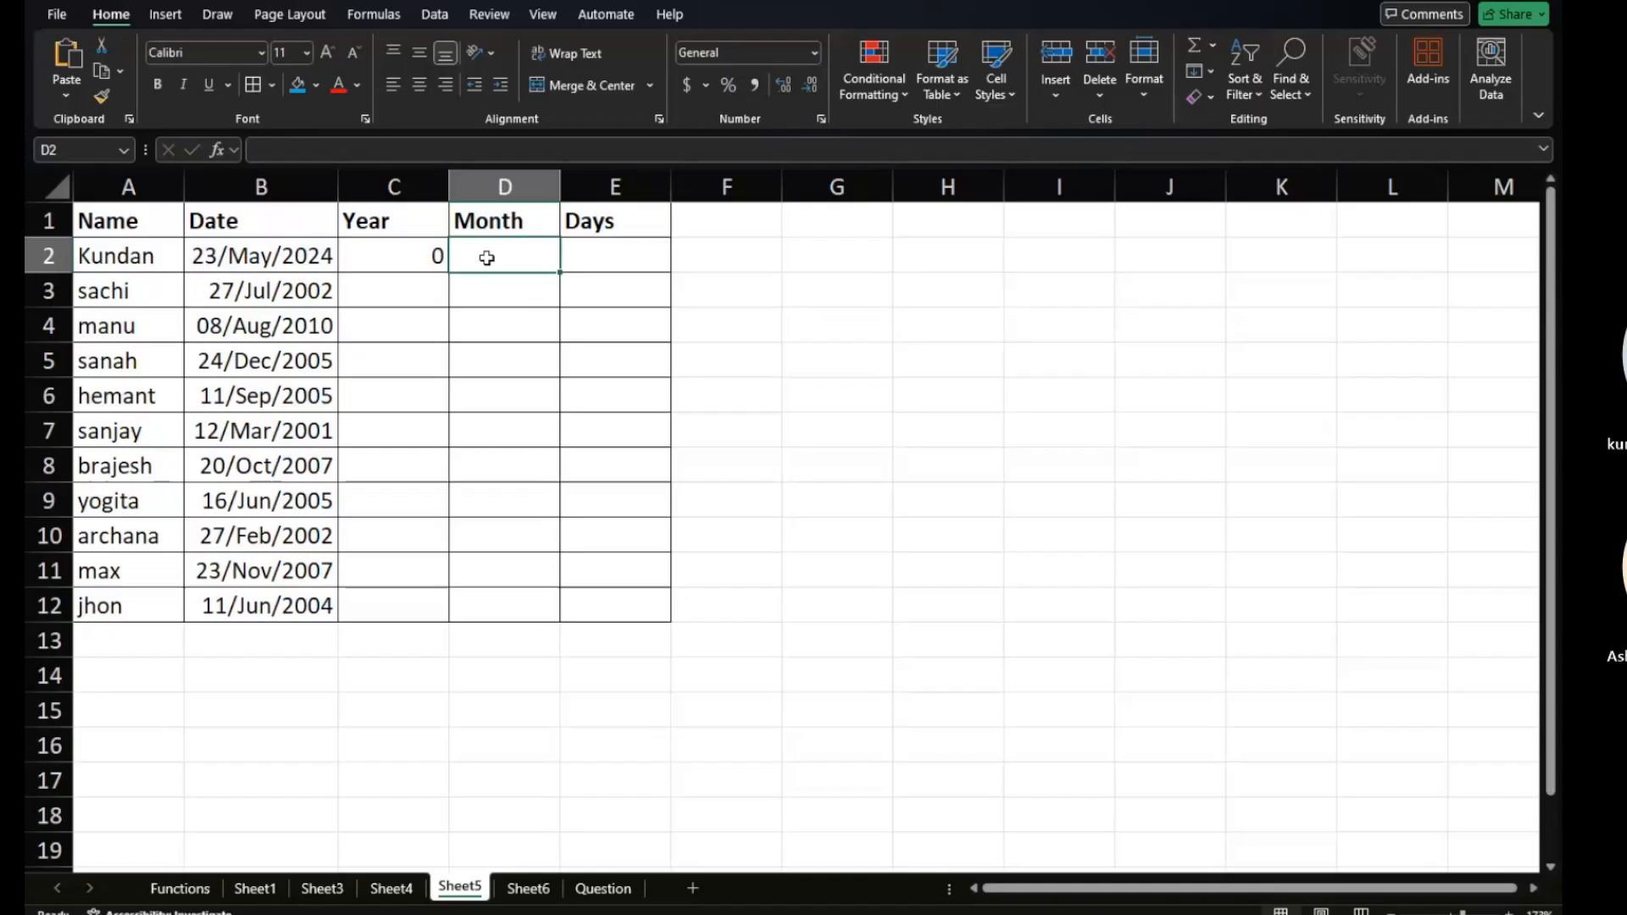
text(=)
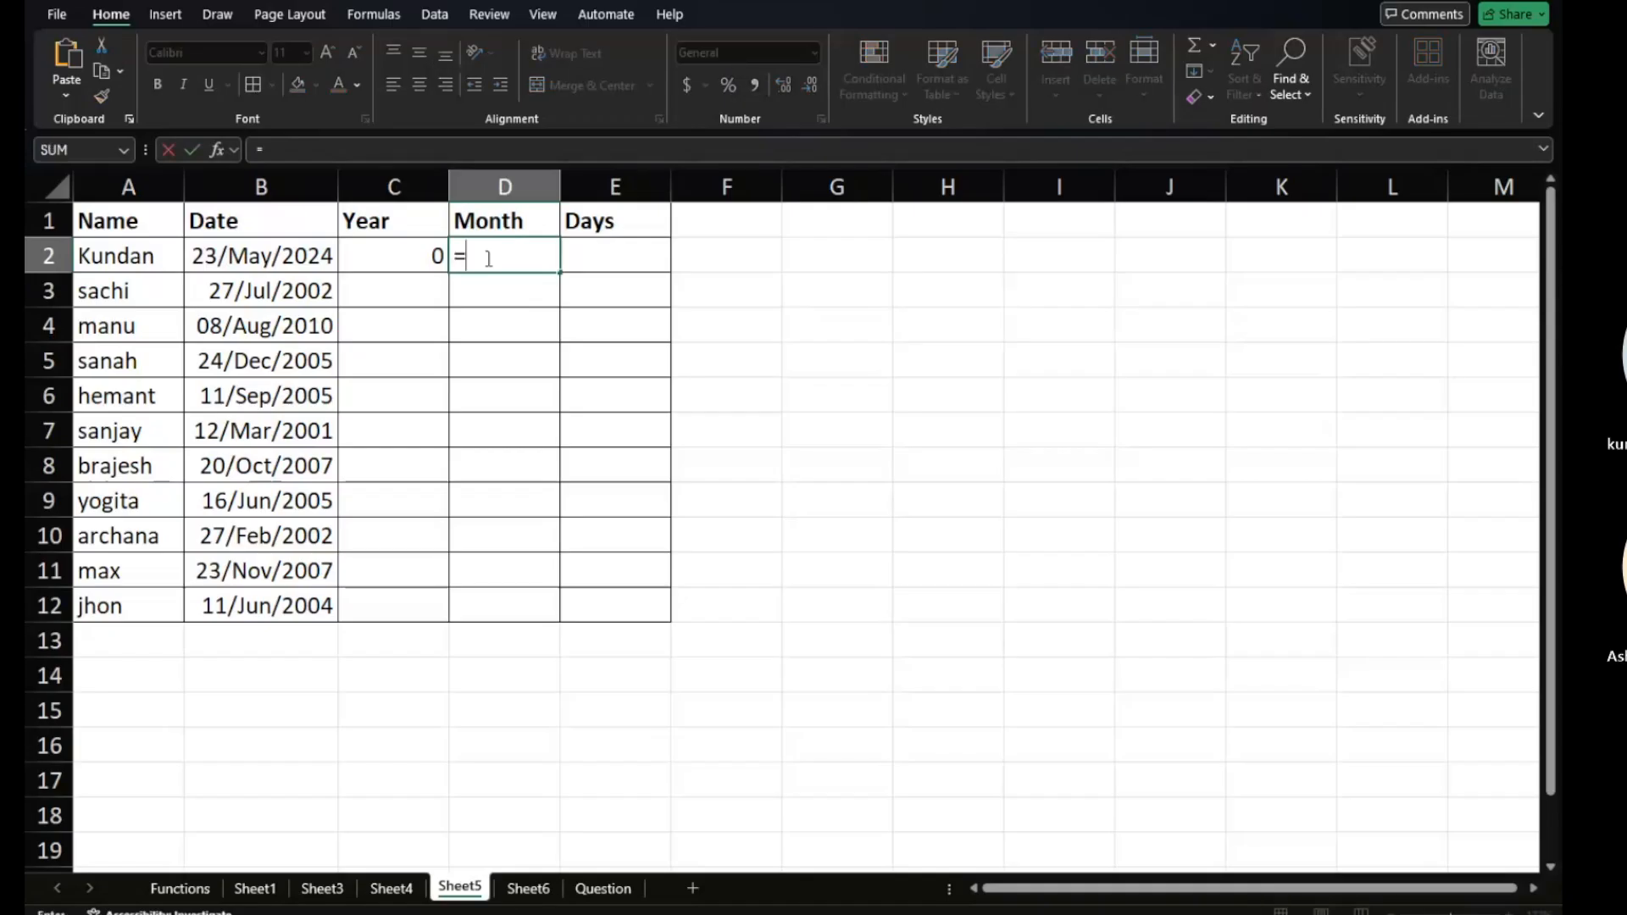
text(dated)
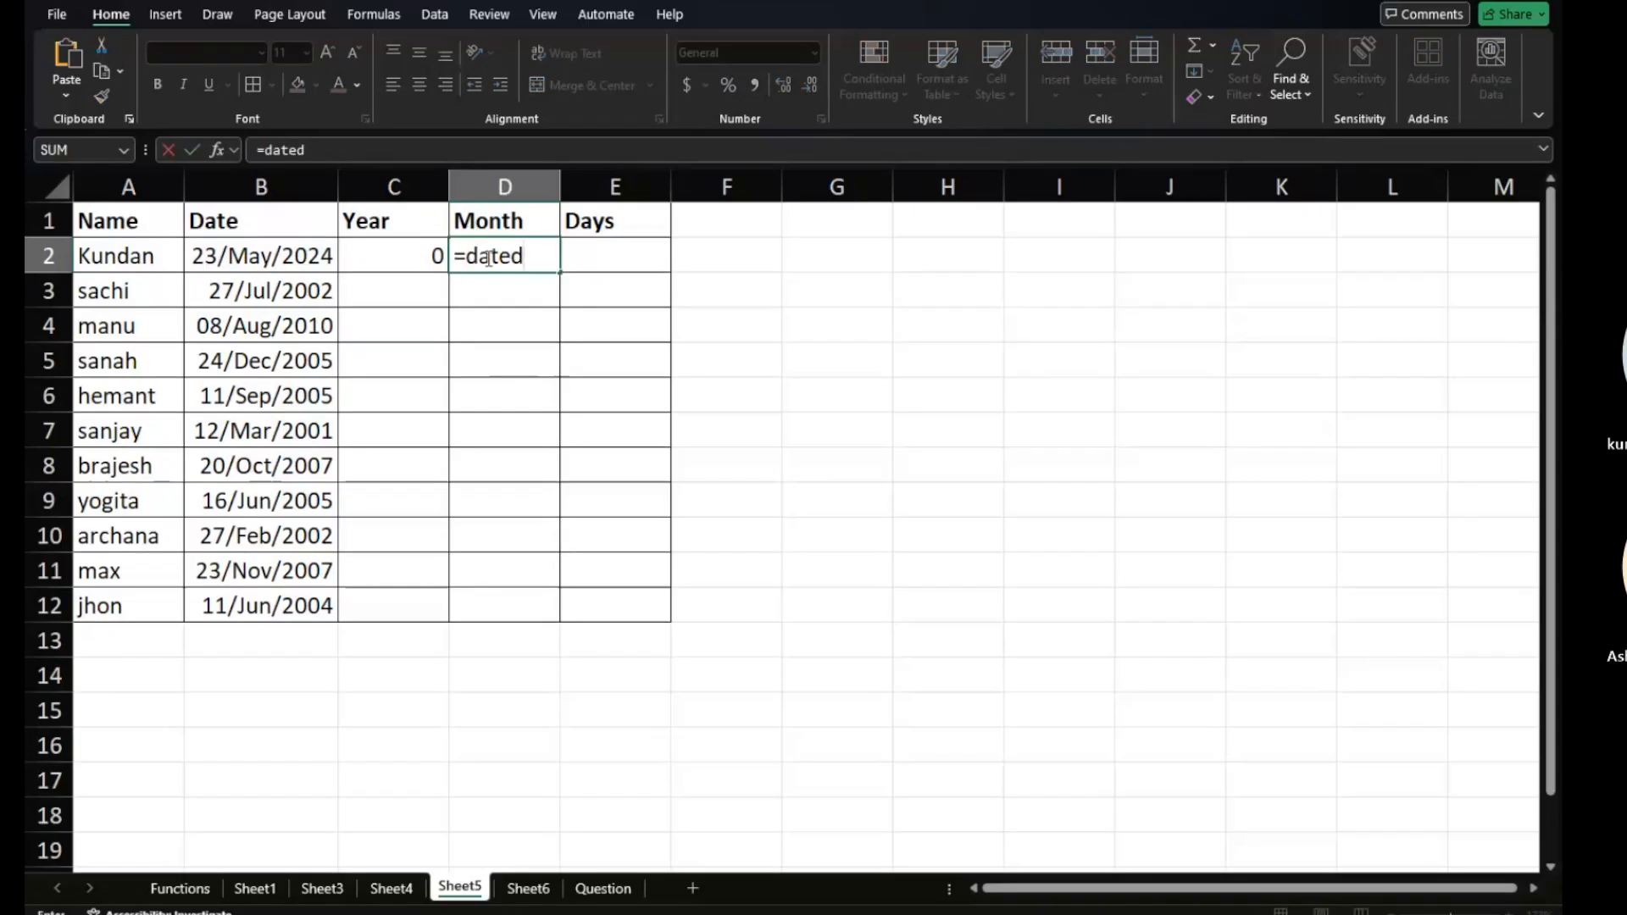
text(if()
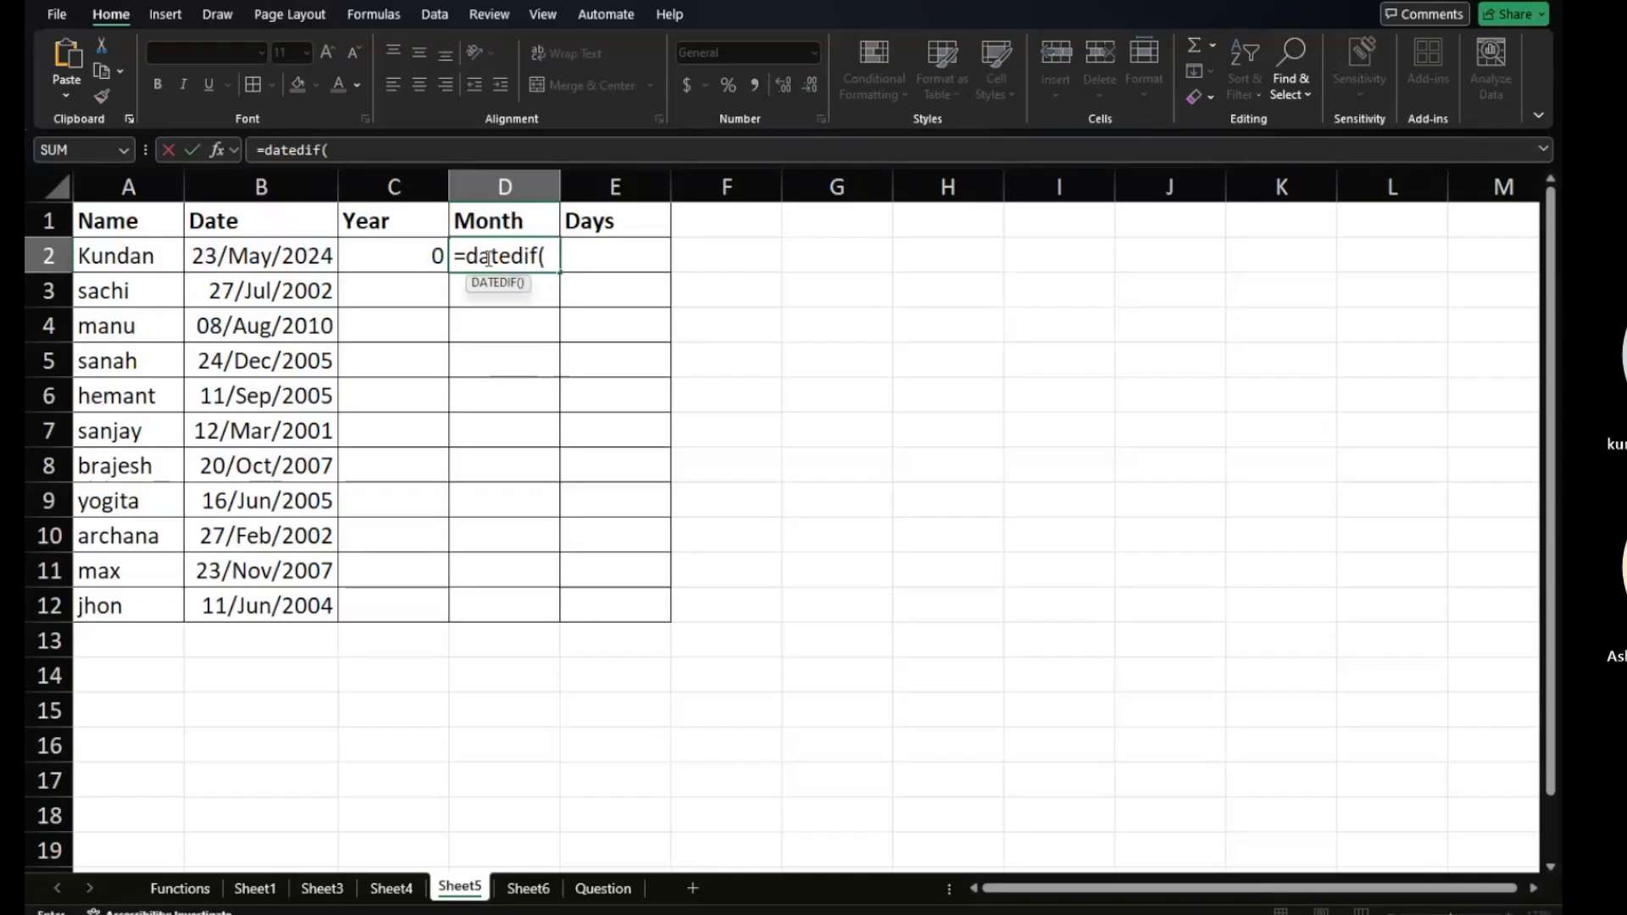
click(266, 261)
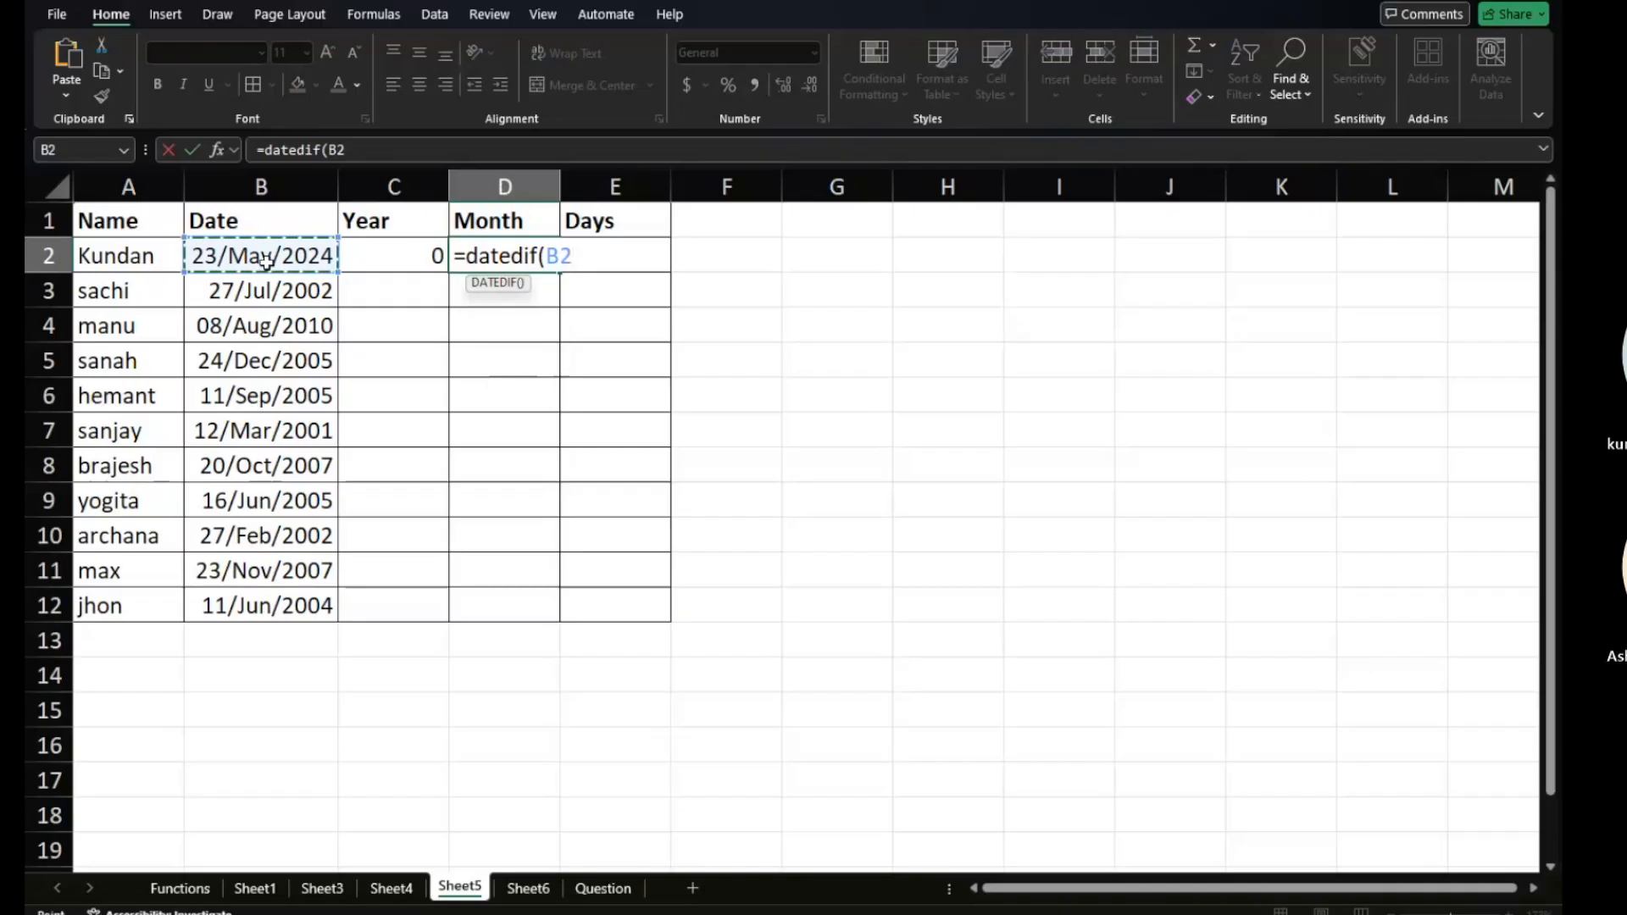
text(,tod)
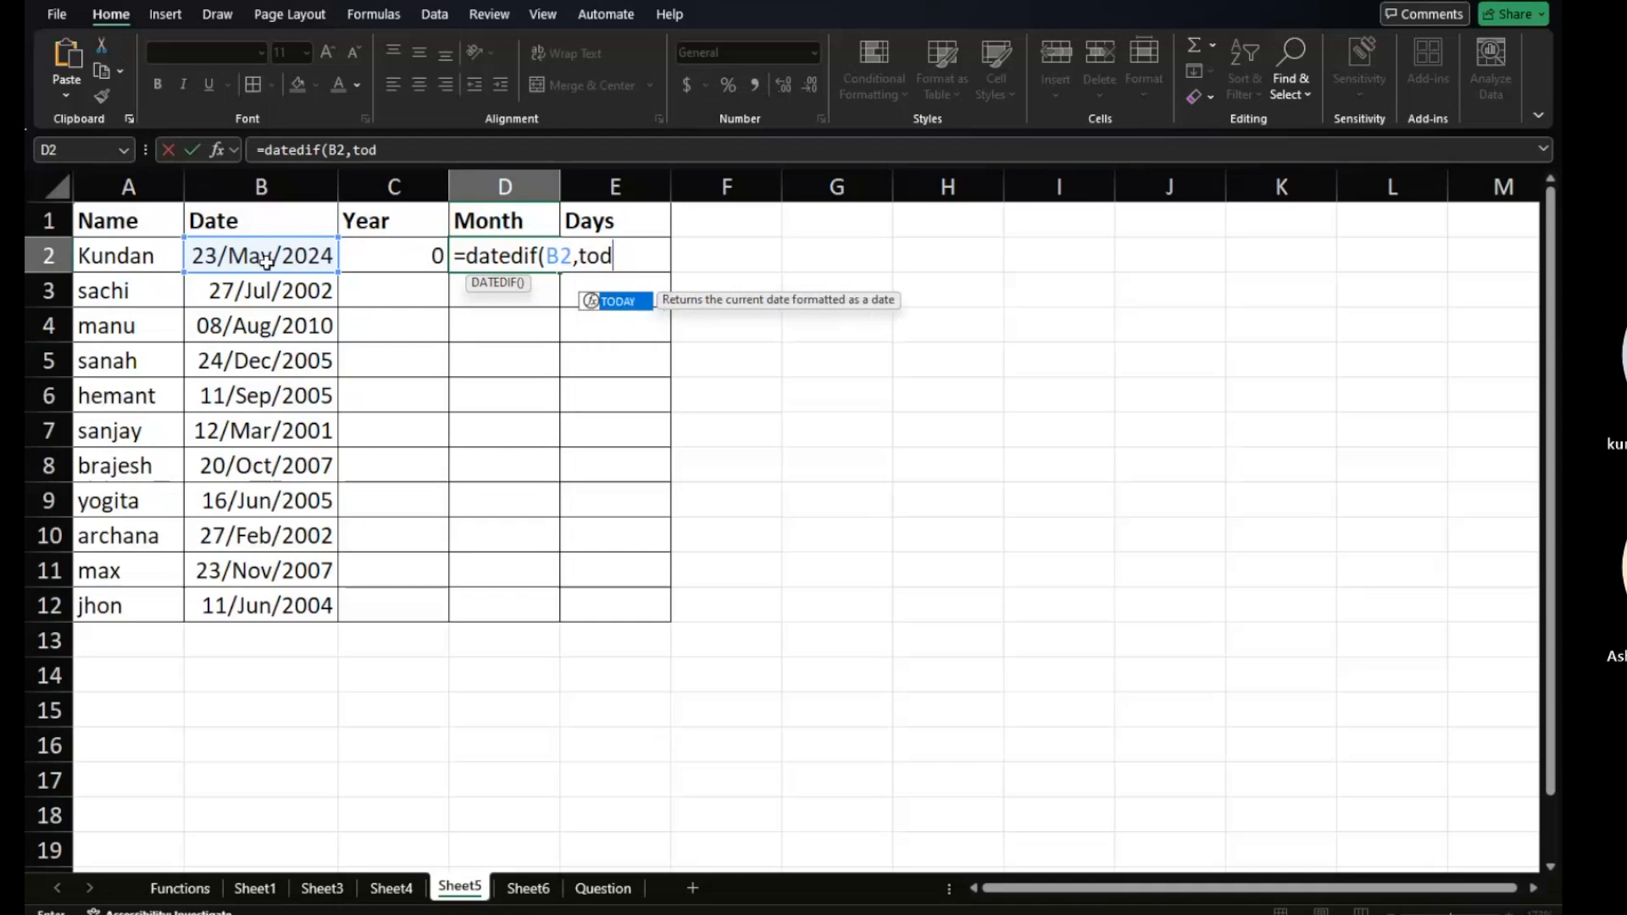
key(Tab)
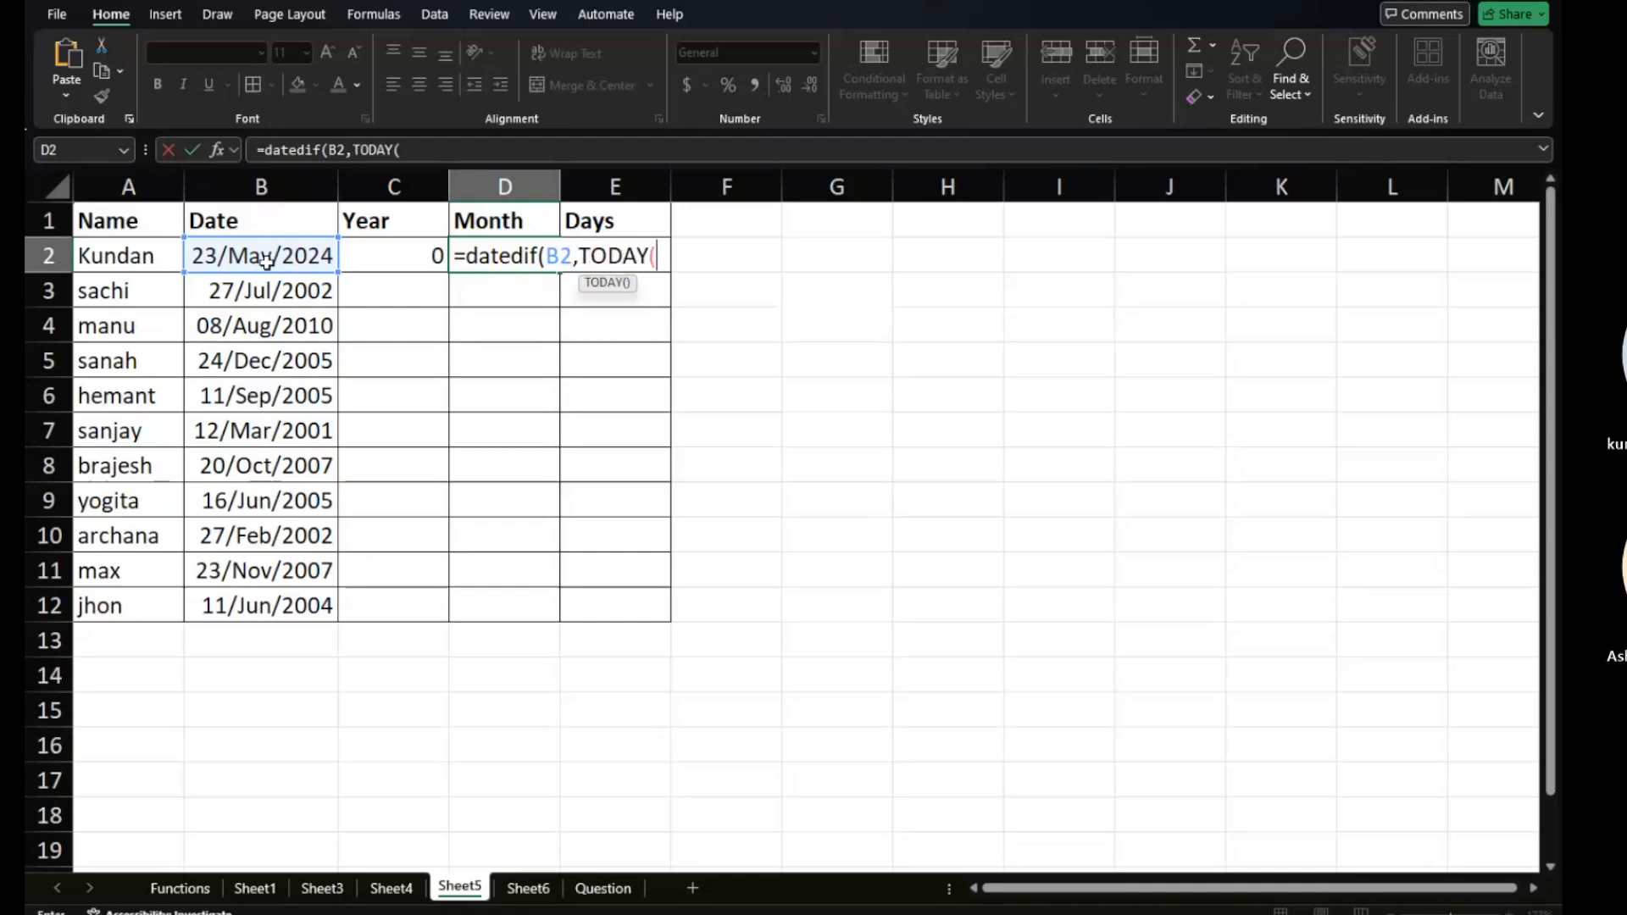
text(),)
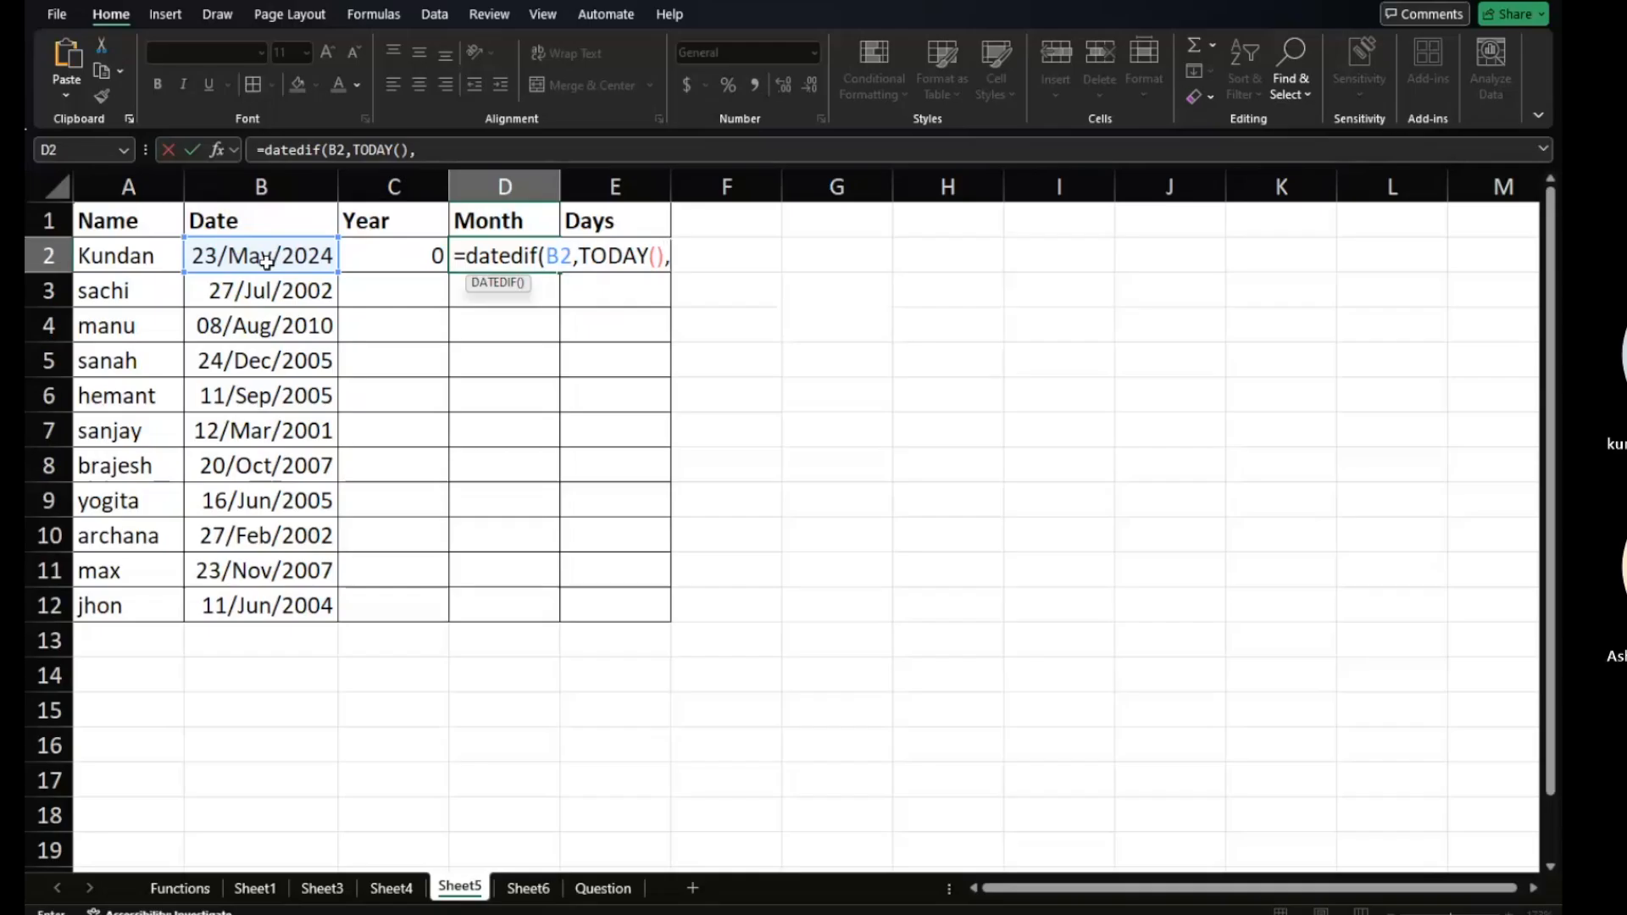
text("ym"))
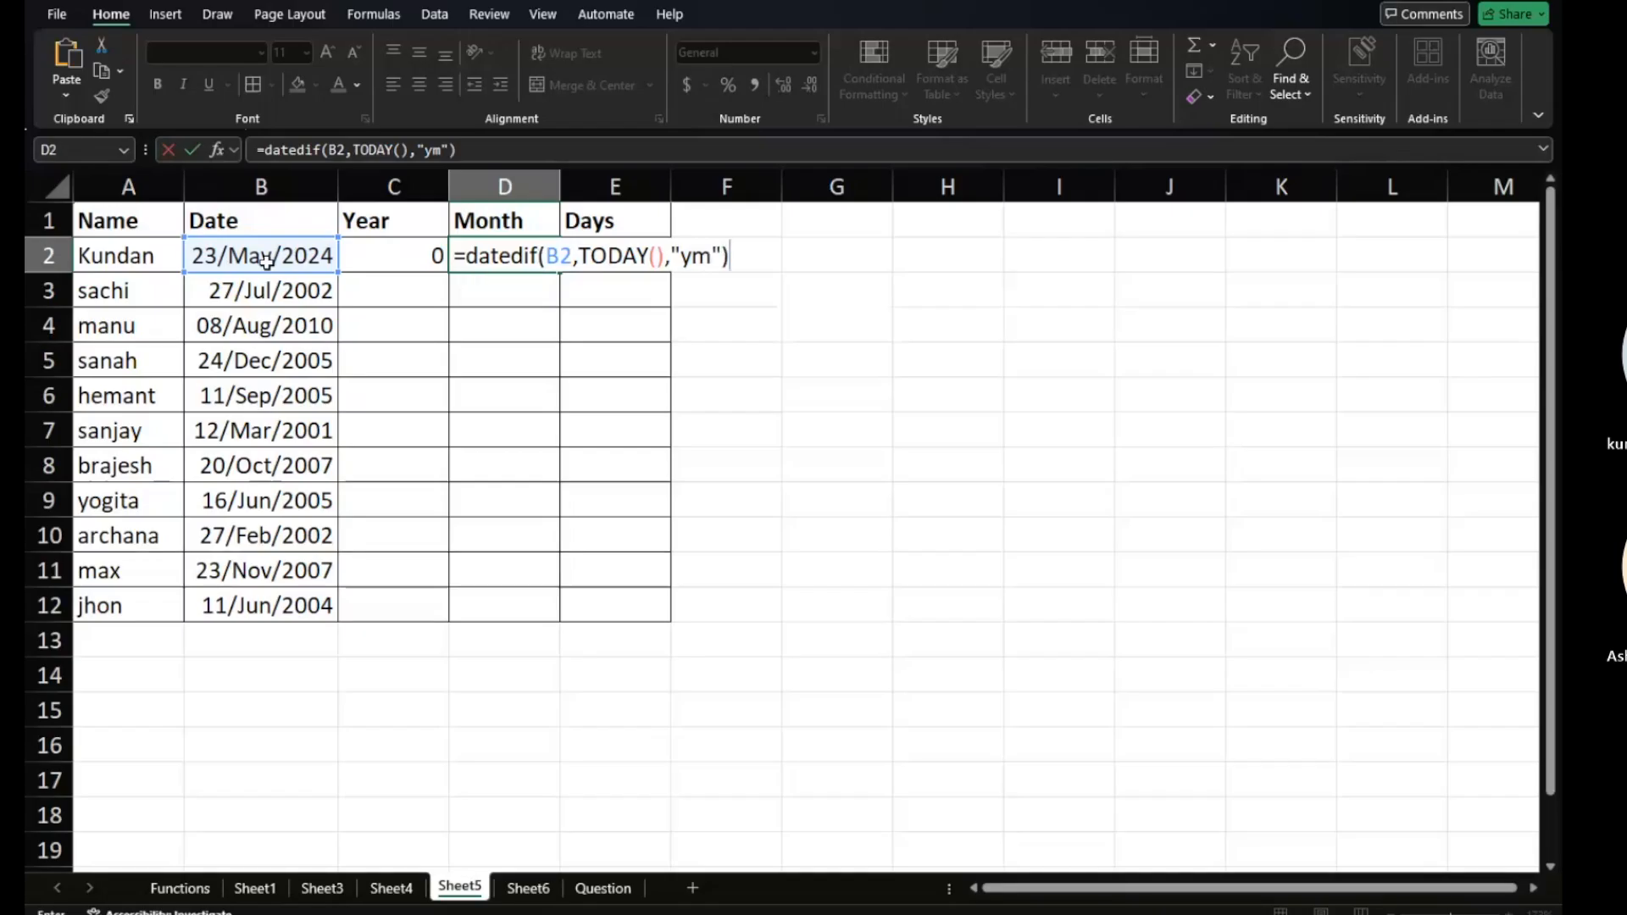
key(Return)
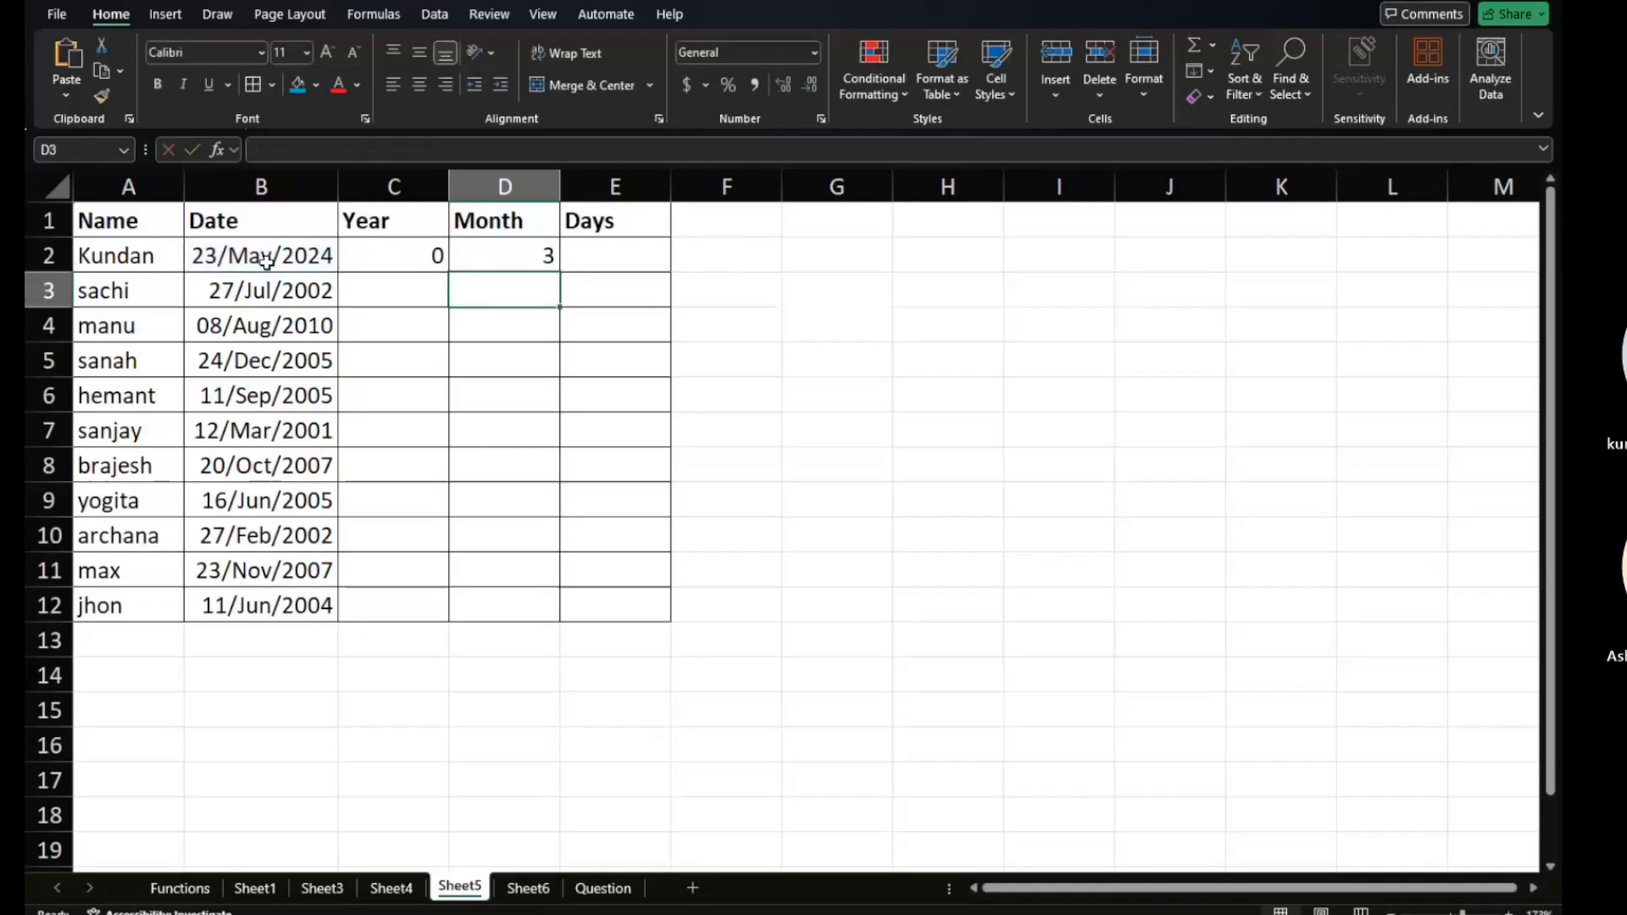
Enter =datedif(B2,TODAY(),"md") in E2 to calculate the remaining days beyond the completed months.
key(Up)
key(Right)
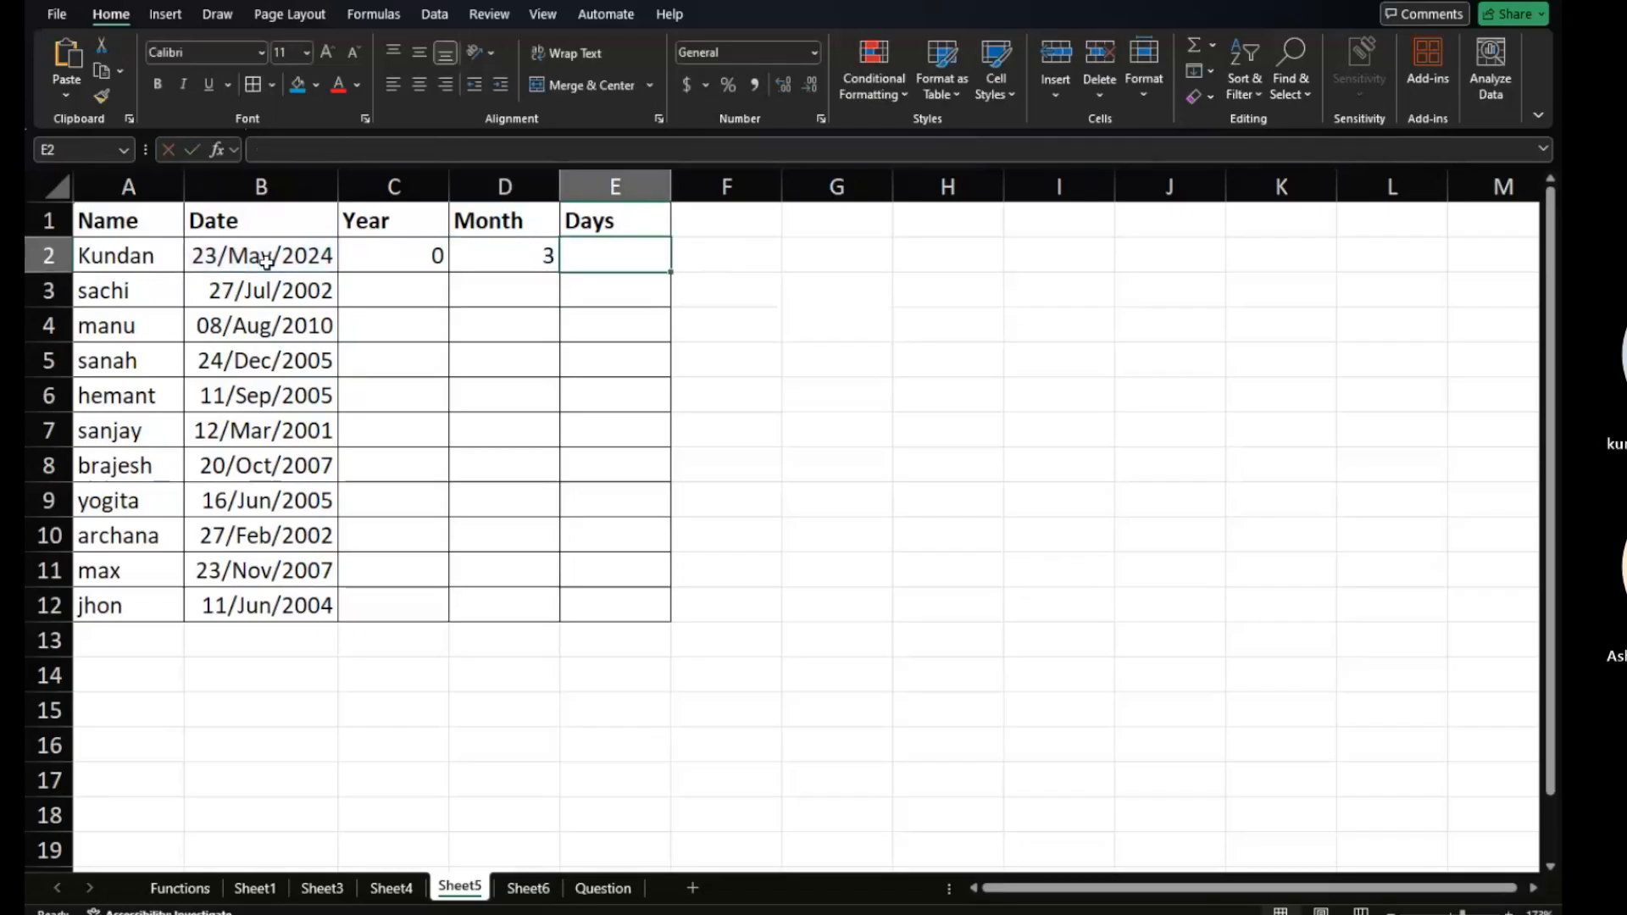
text(=dat)
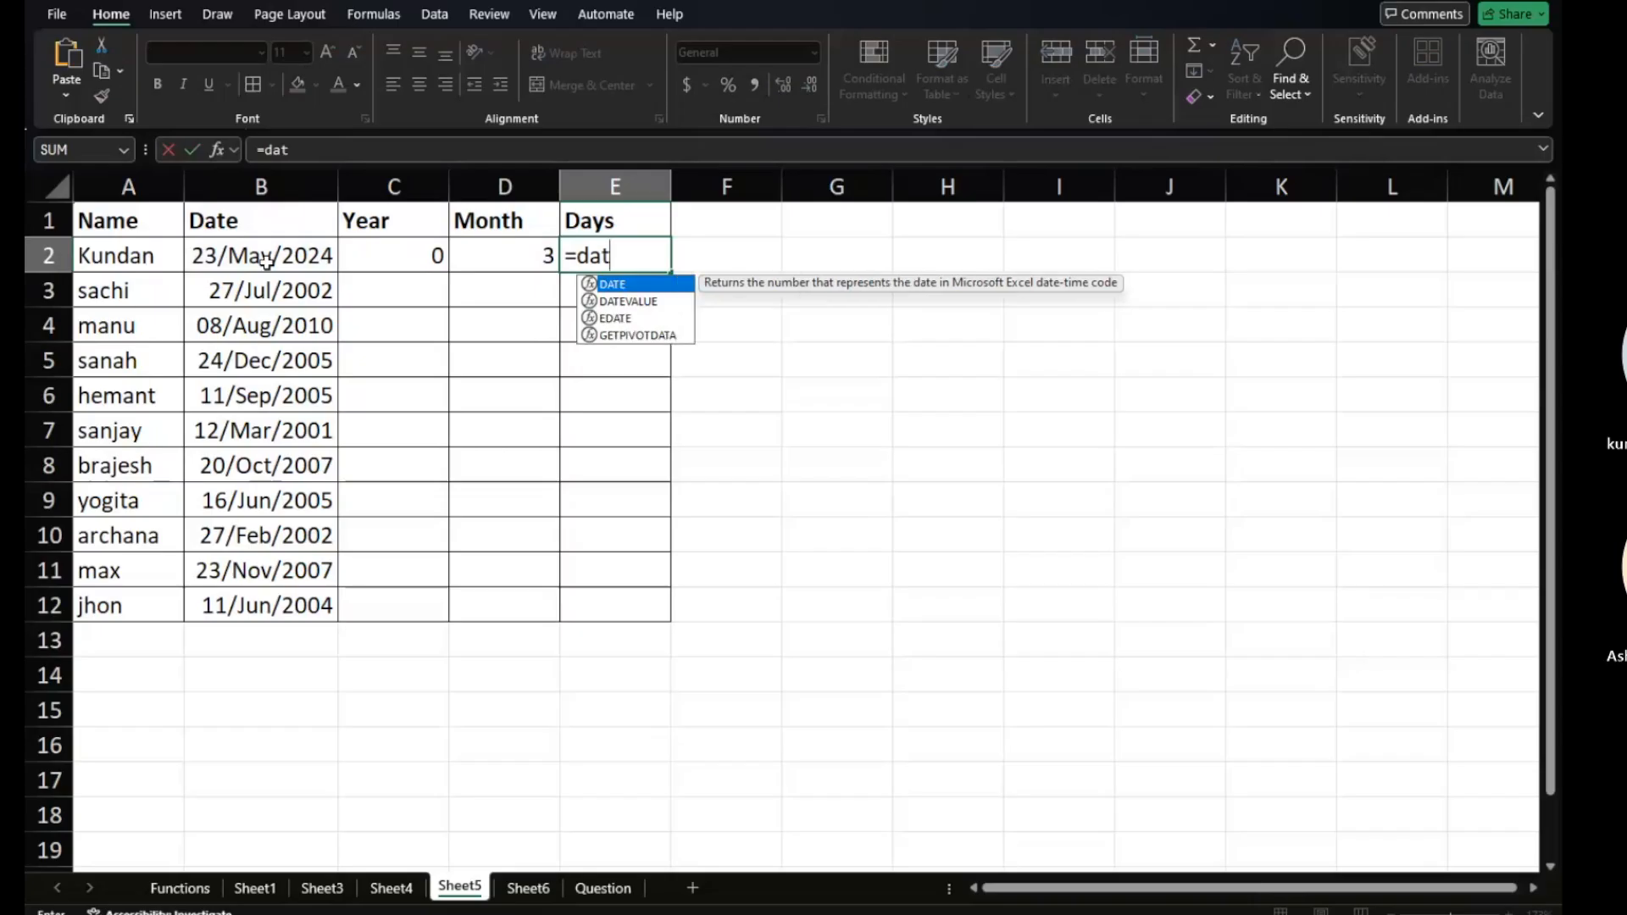
text(edif()
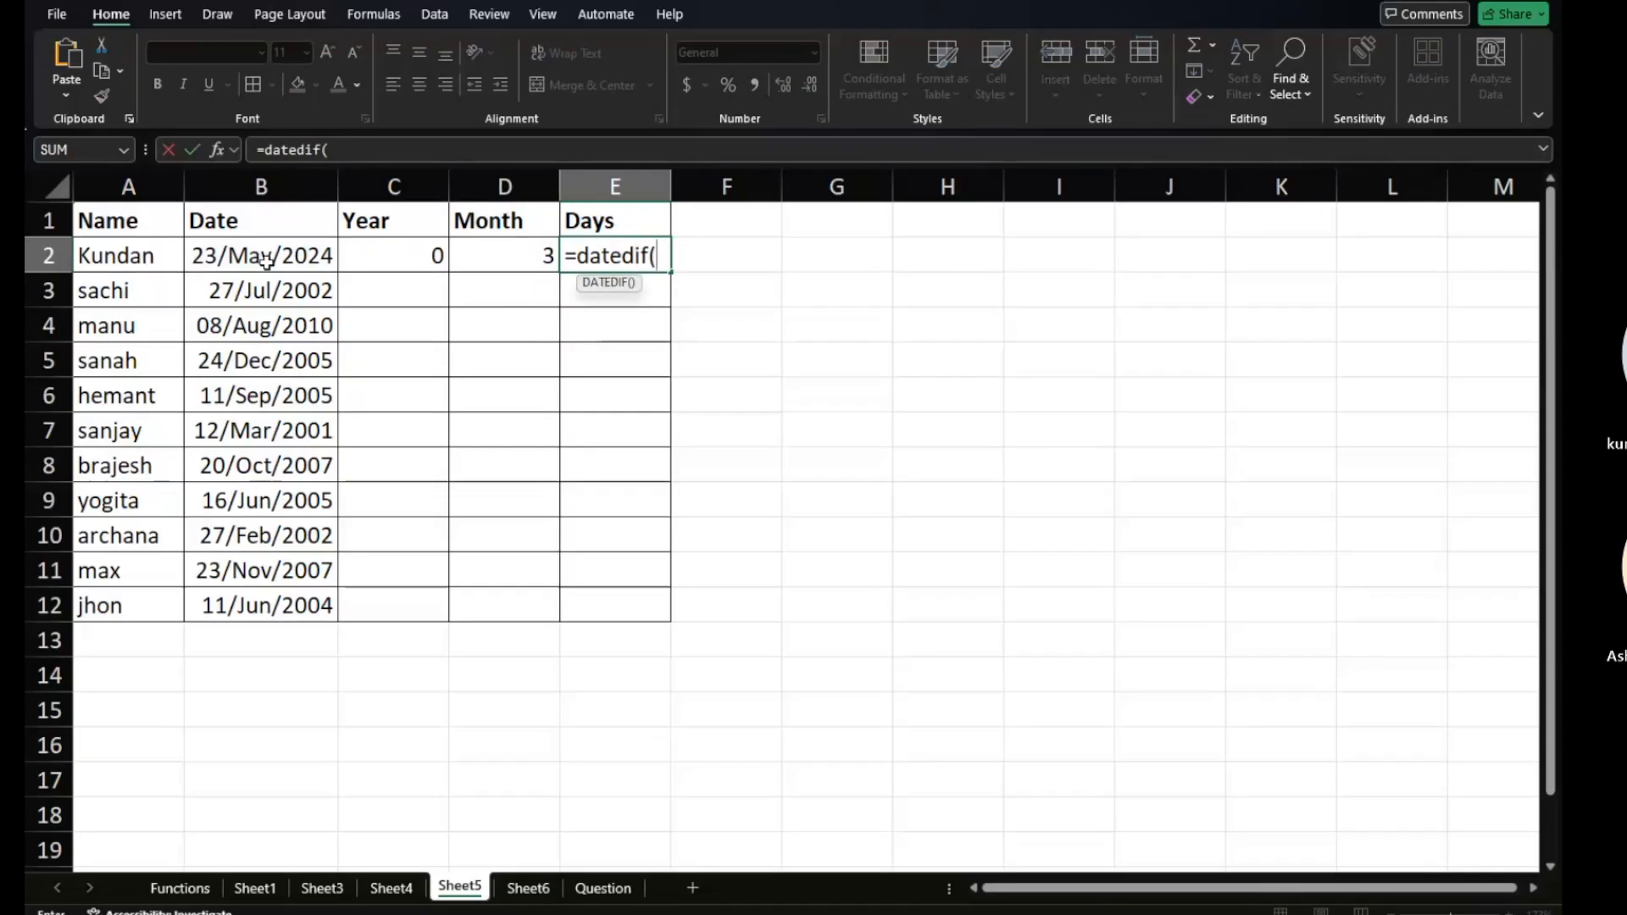
click(266, 261)
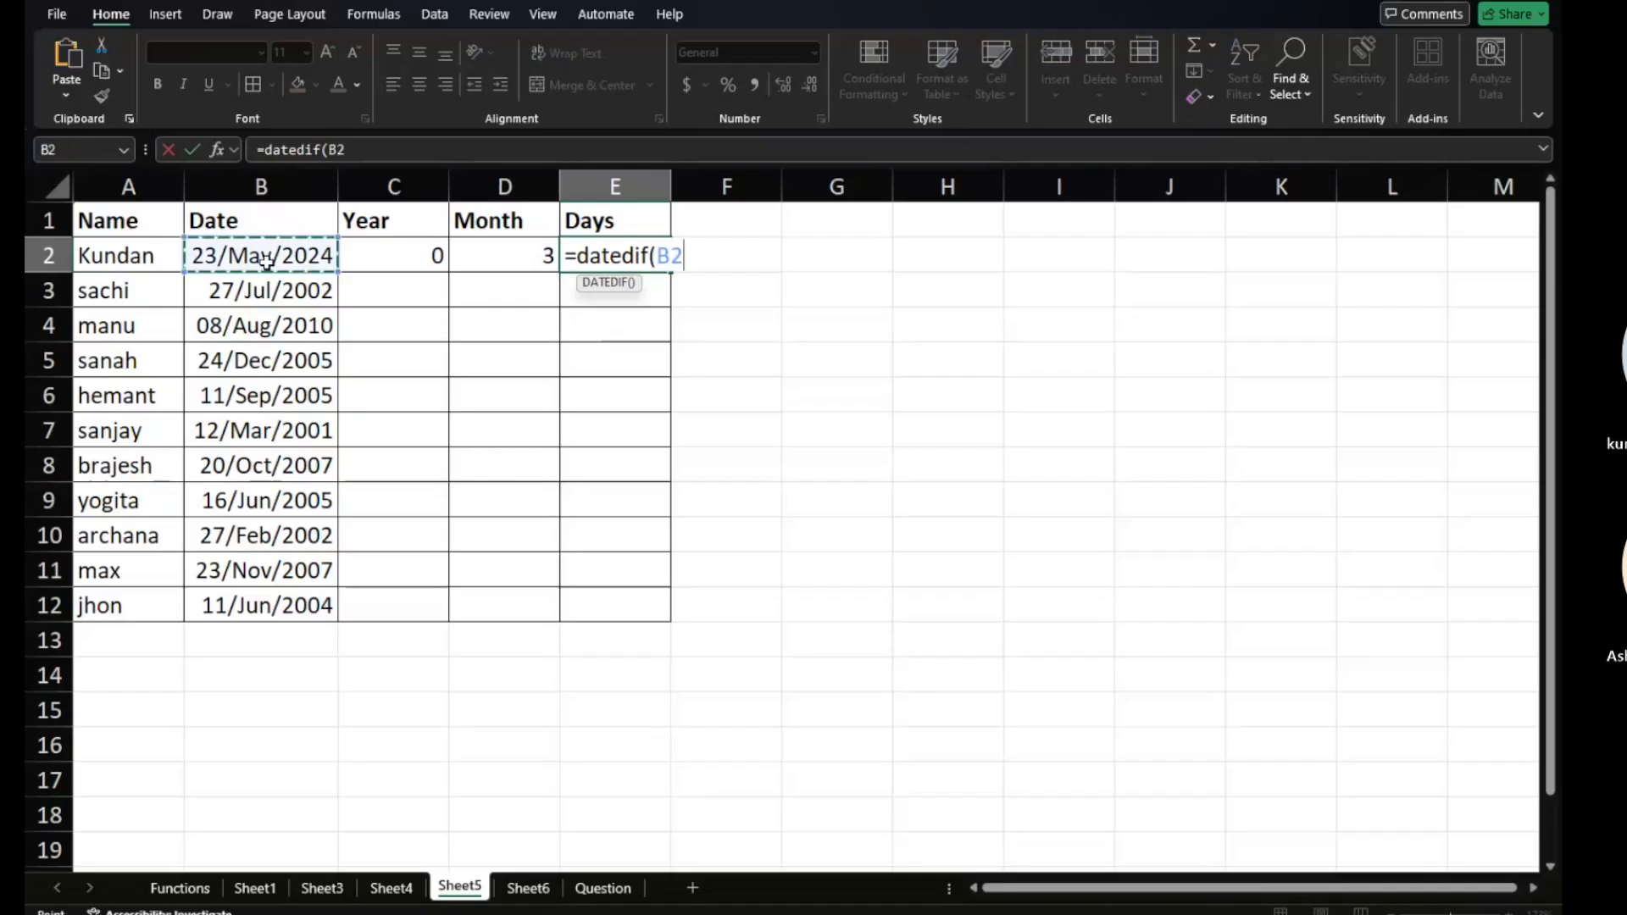
text(,tod)
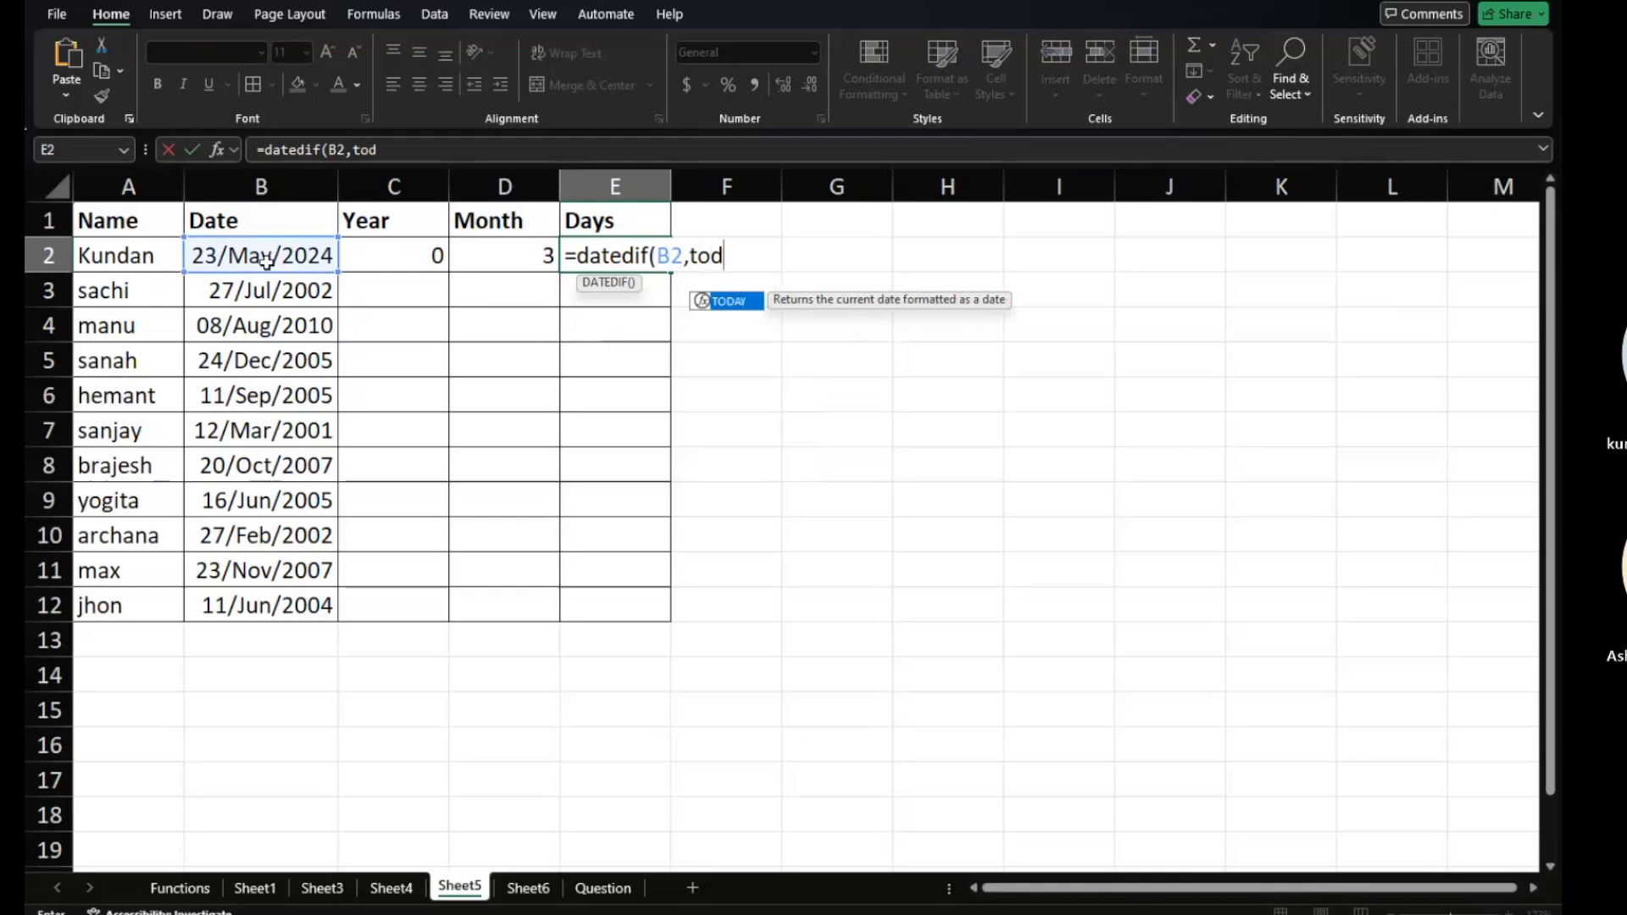
key(Tab)
text(),)
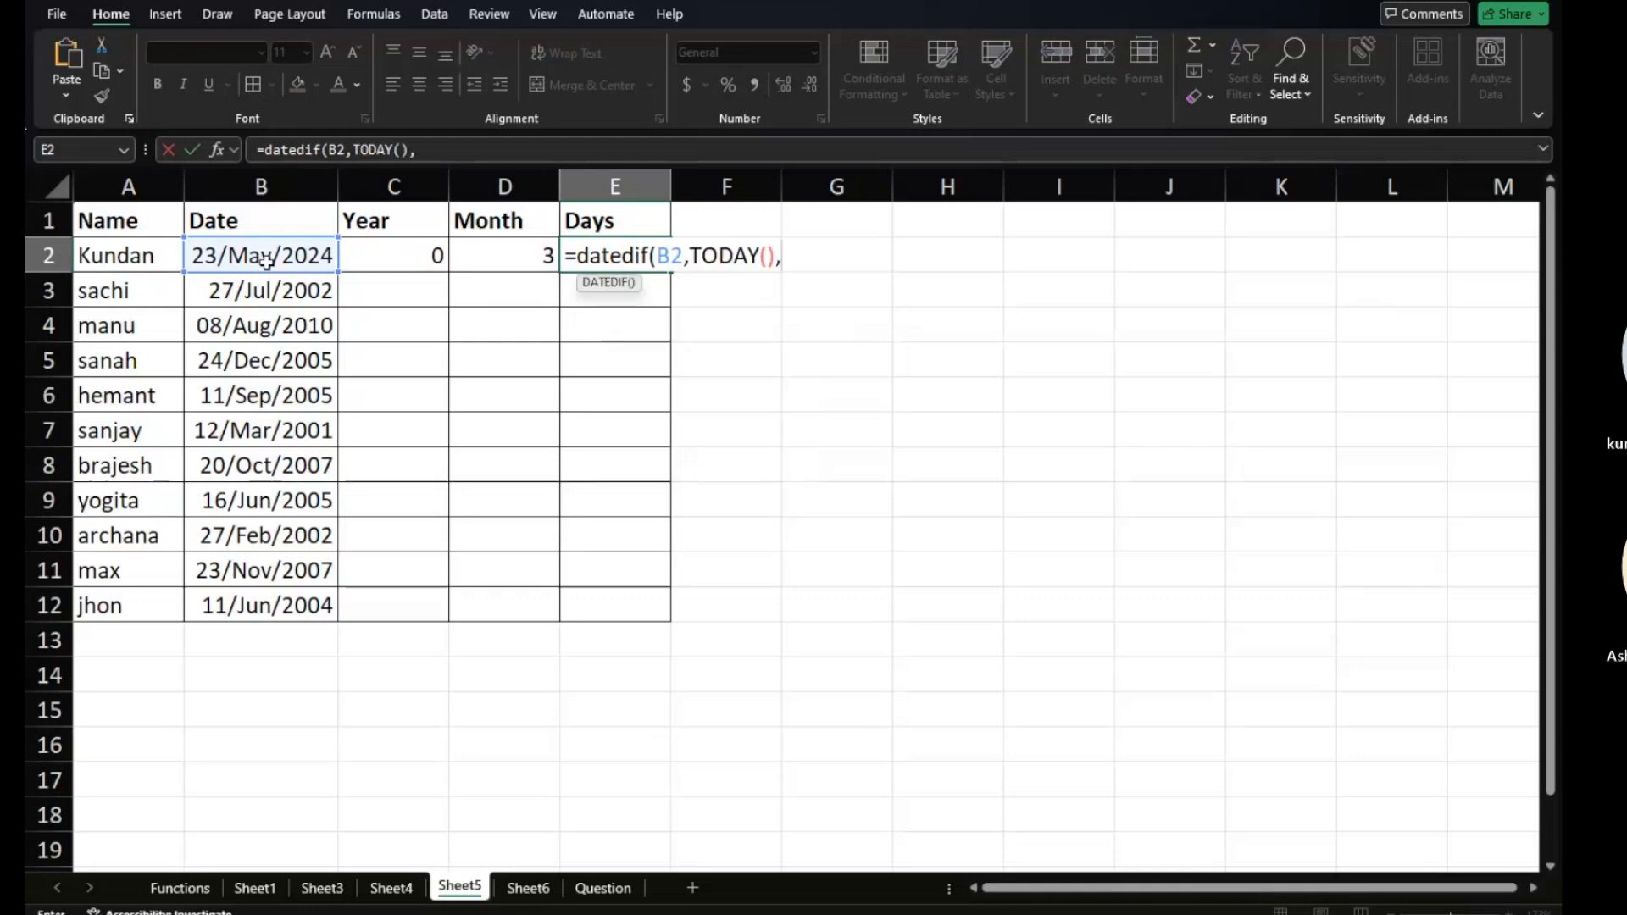
text("md"))
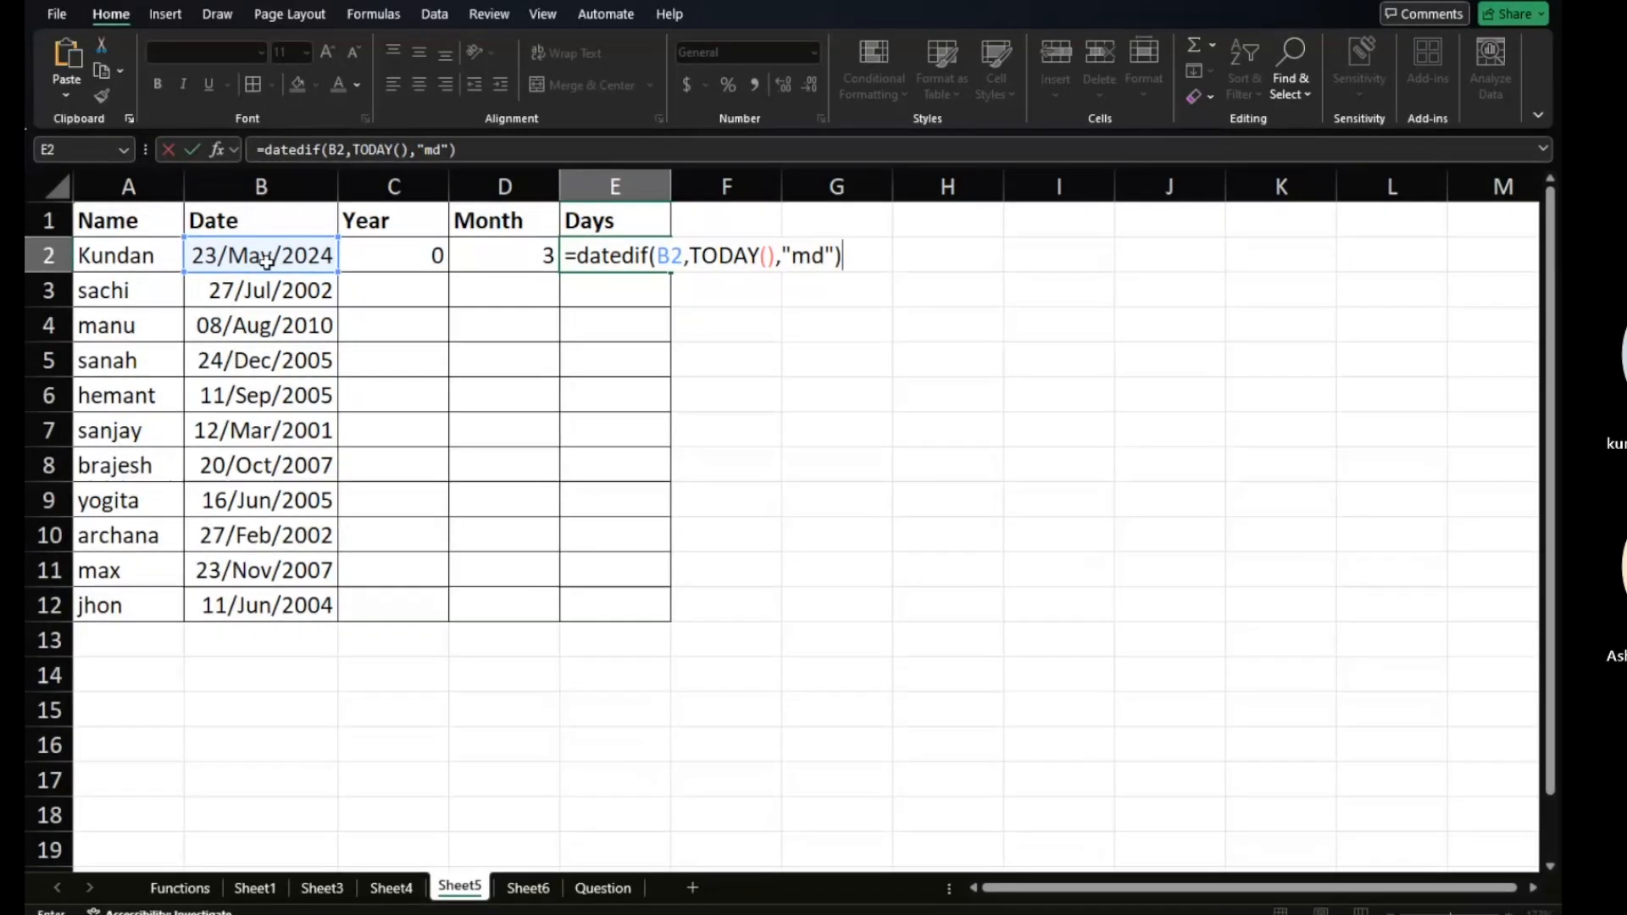
key(Return)
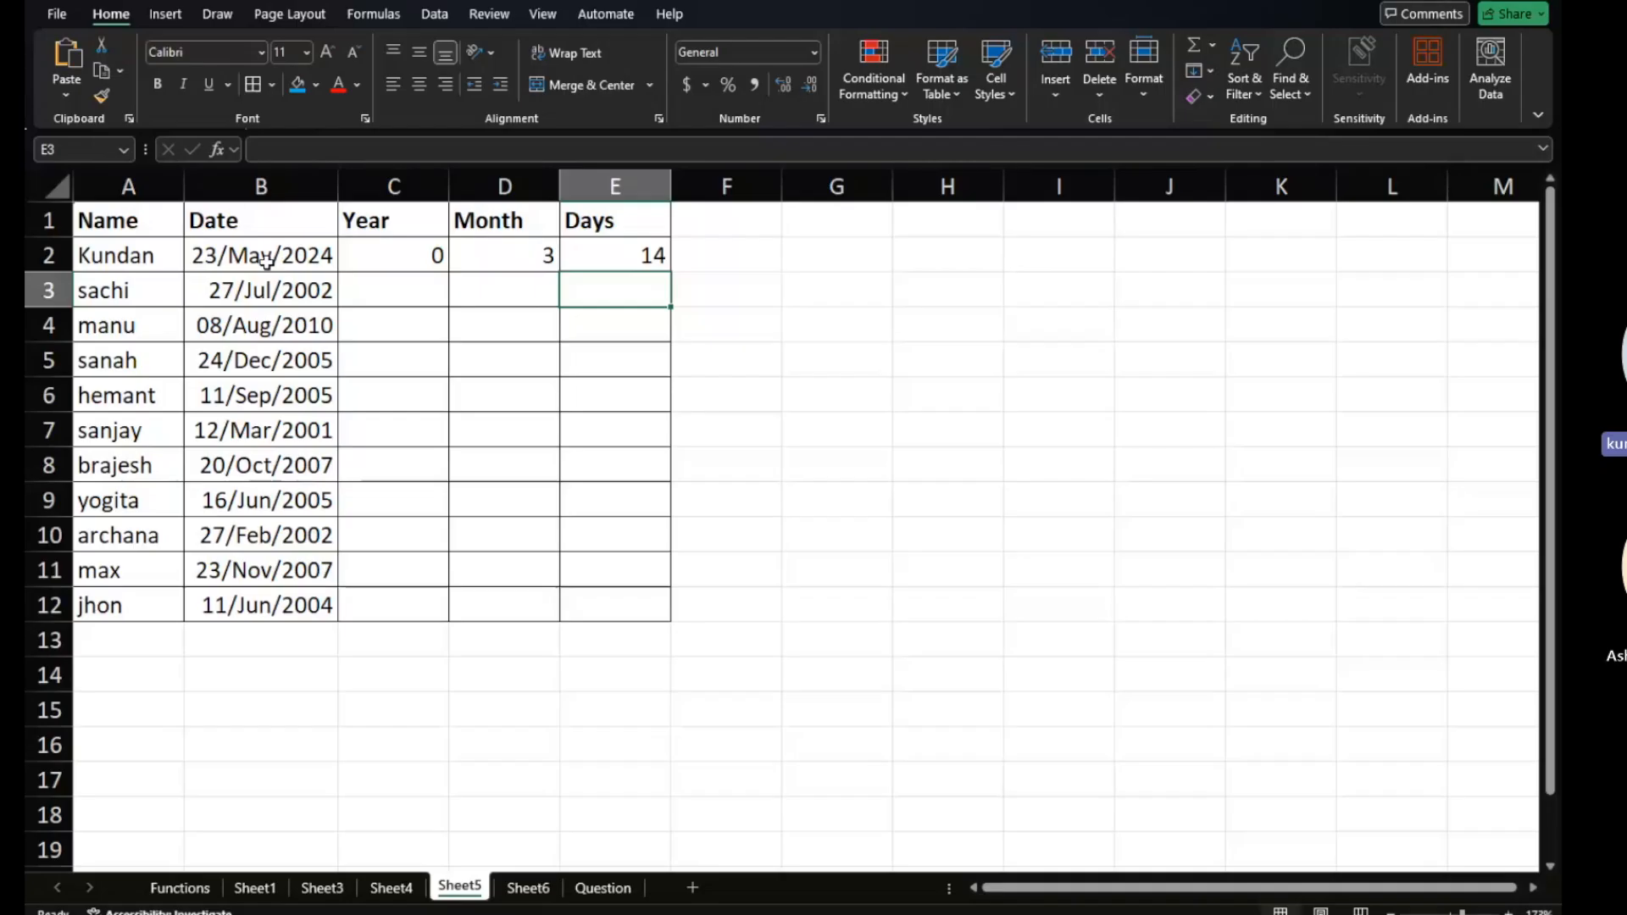
Fill the Year, Month and Days formulas in C2:E2 down through row 12 of the table.
click(409, 249)
click(495, 246)
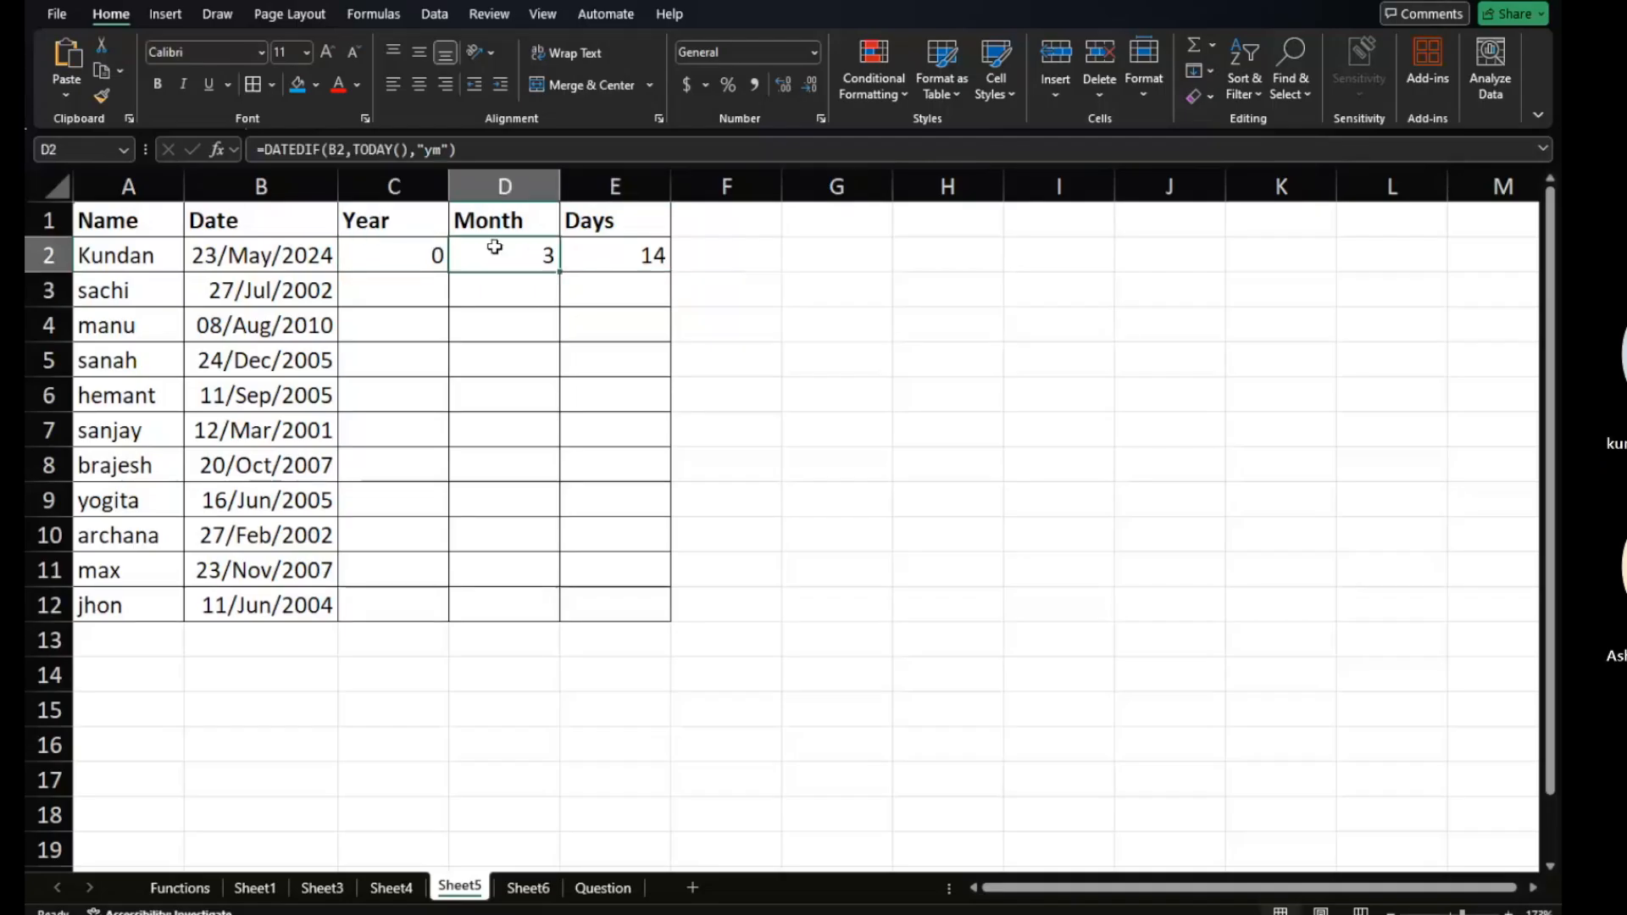
click(573, 248)
click(407, 254)
drag(408, 254, 653, 254)
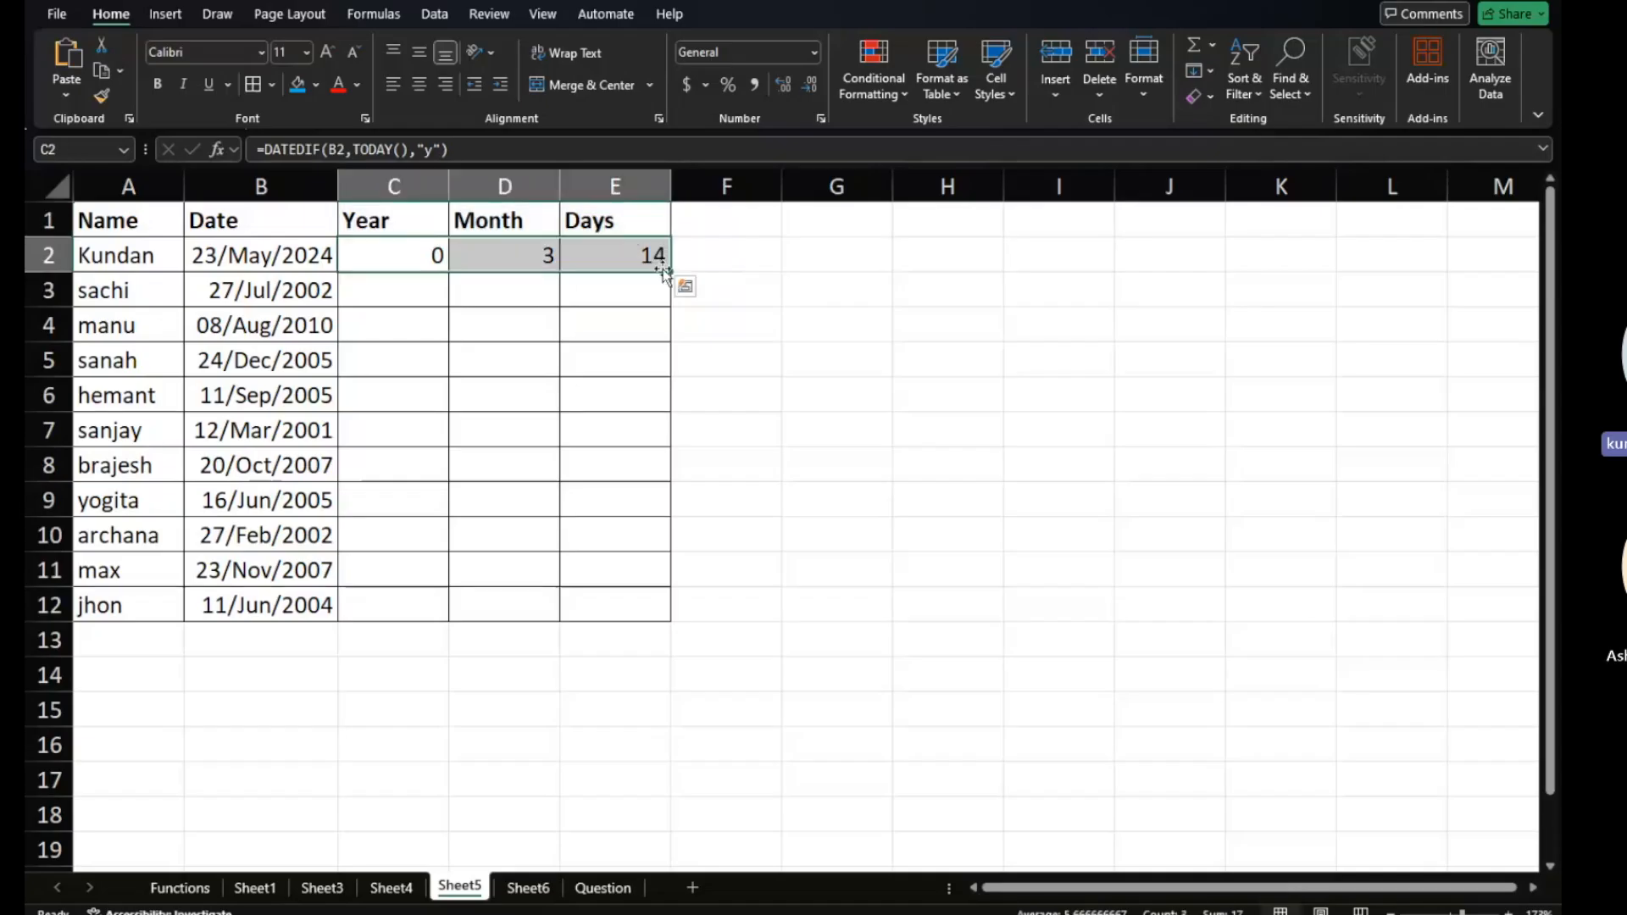
double_click(667, 273)
Check the DATEDIF formulas and results in several Year, Month and Days cells of the table.
click(600, 383)
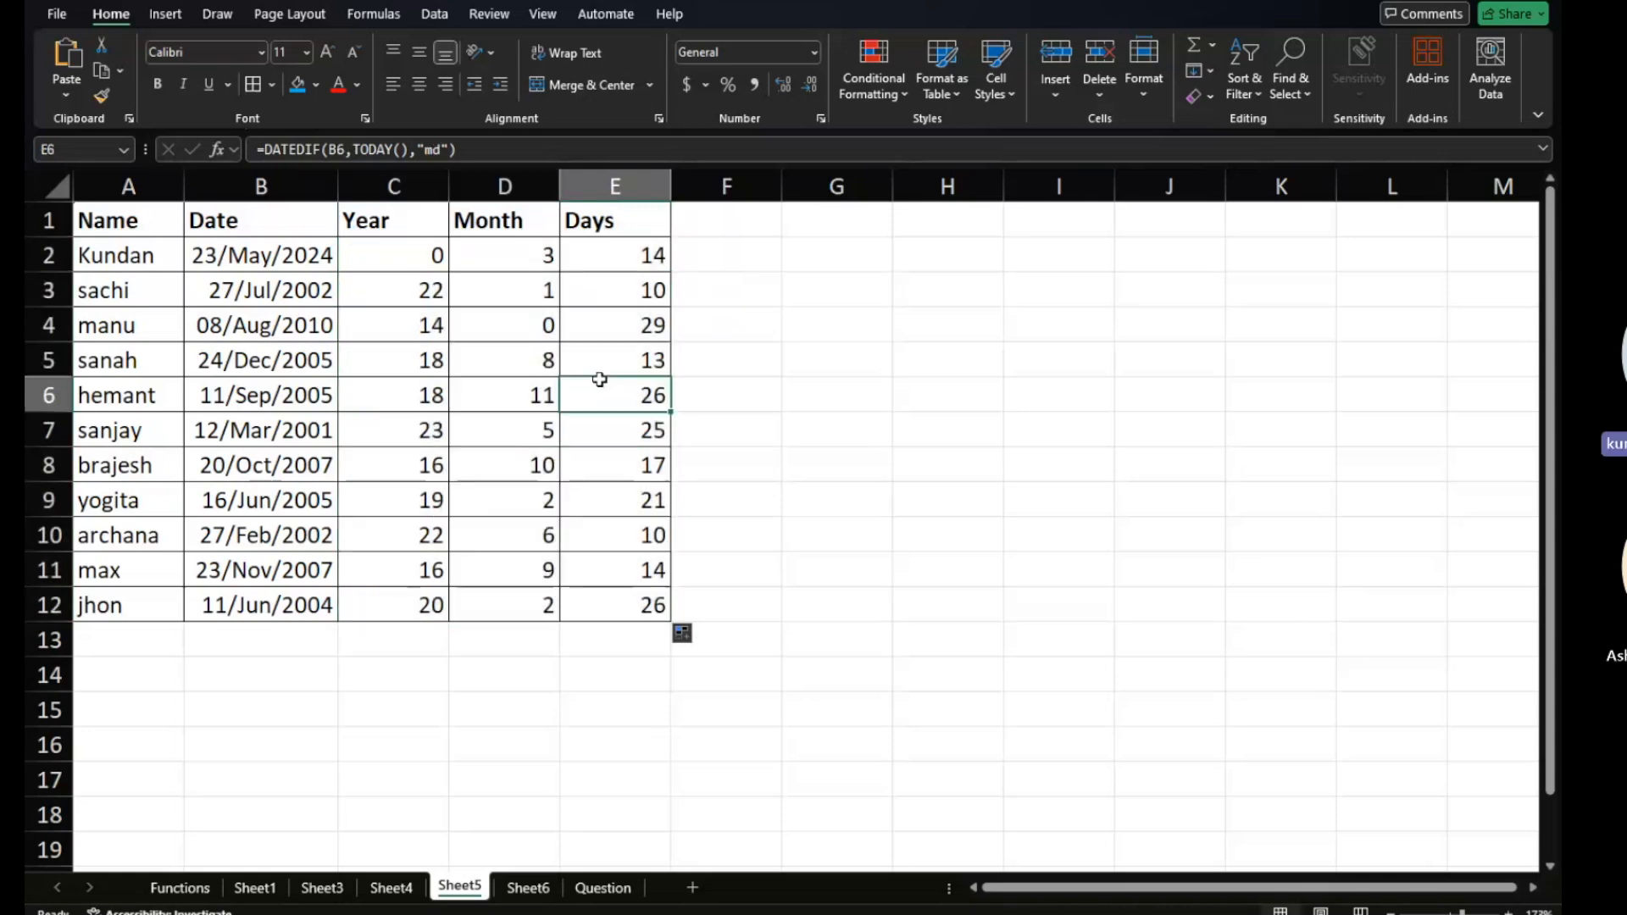
click(545, 254)
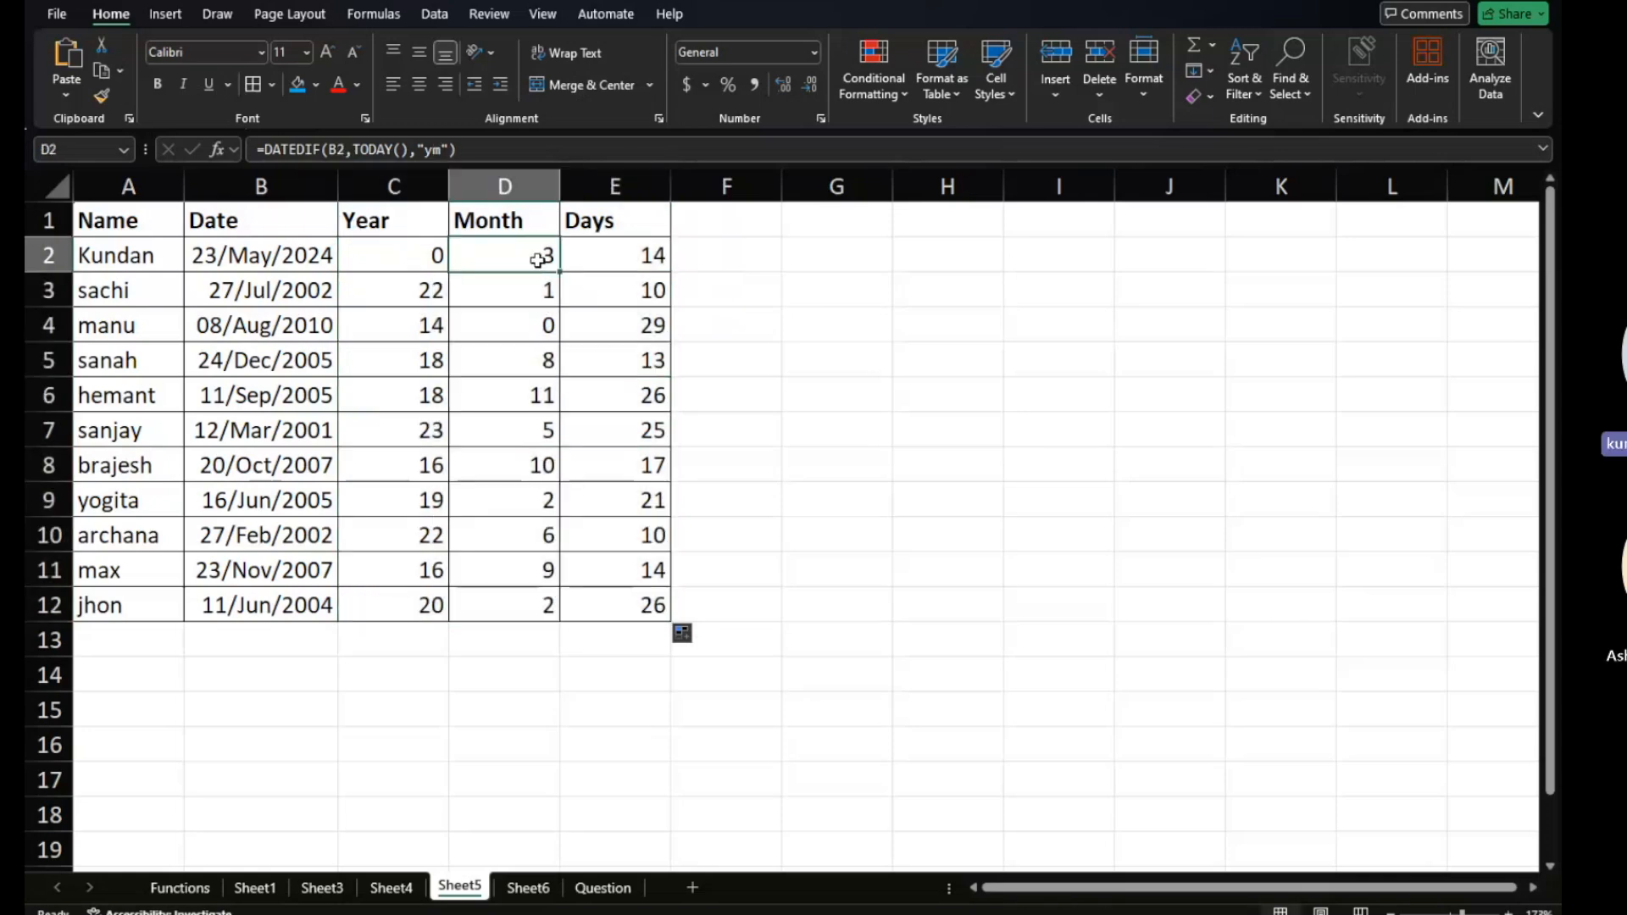
click(614, 255)
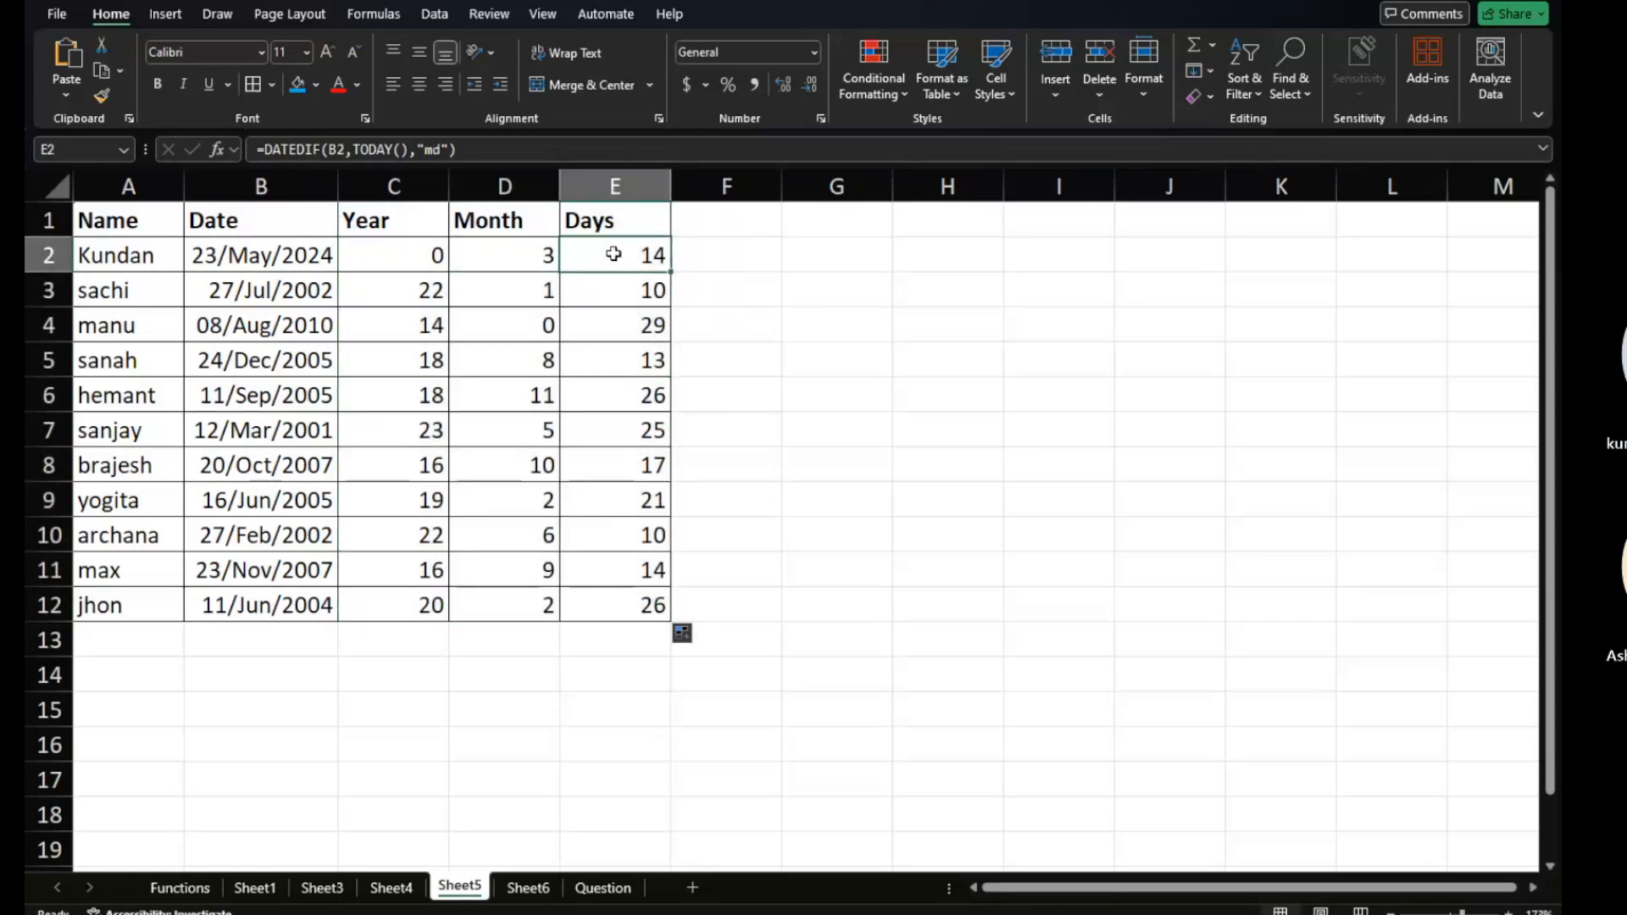
click(423, 286)
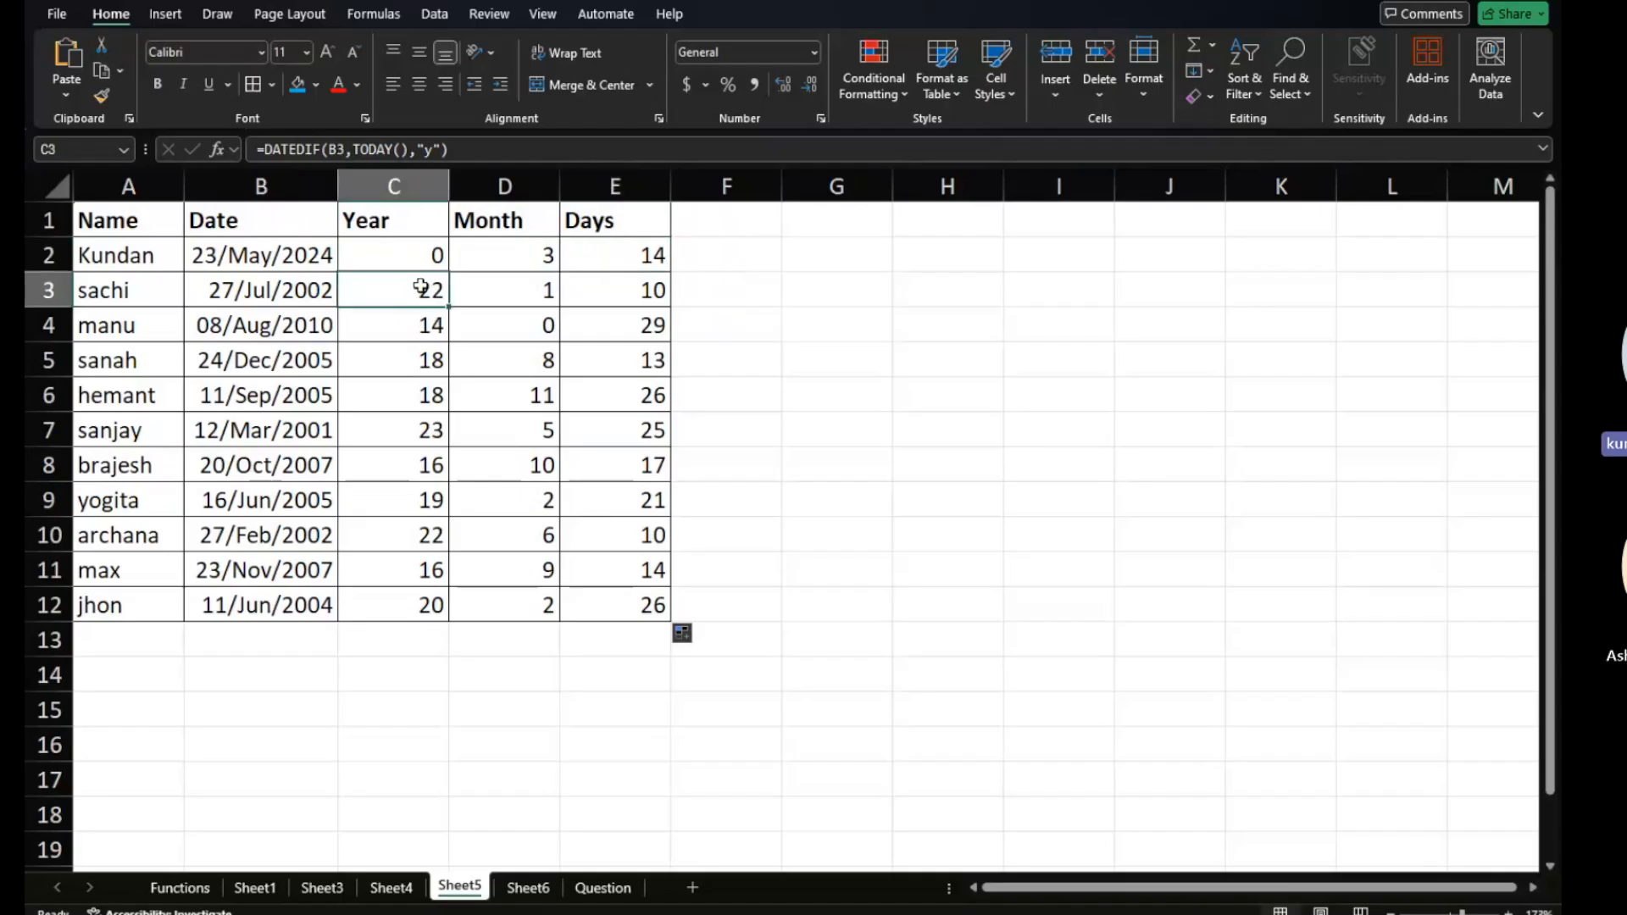
click(418, 314)
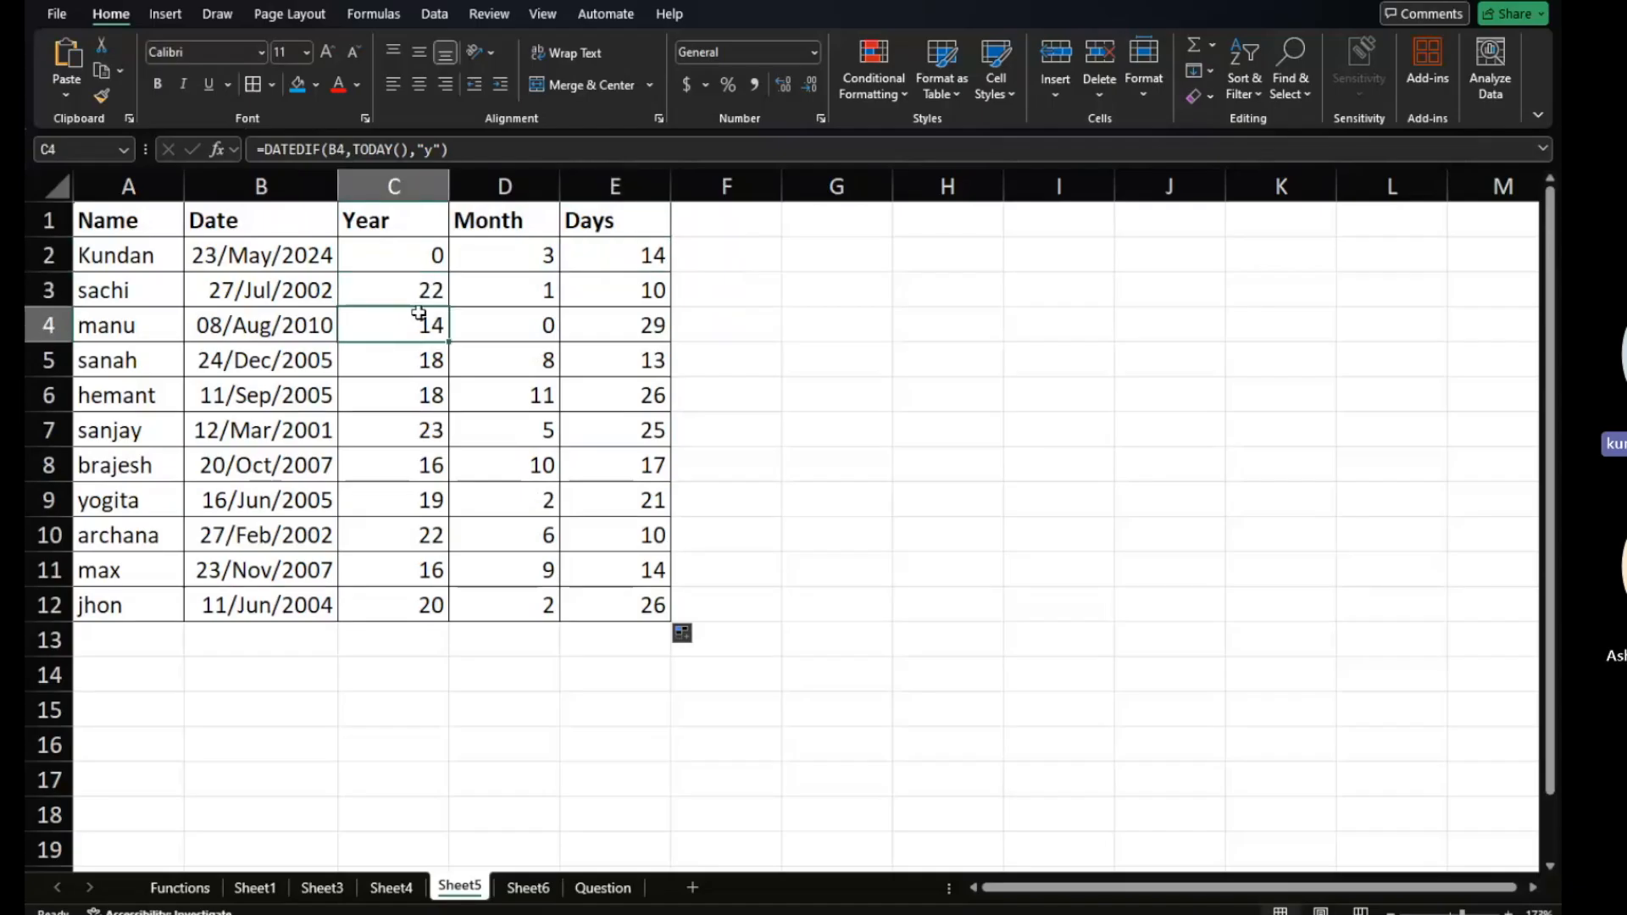
click(414, 384)
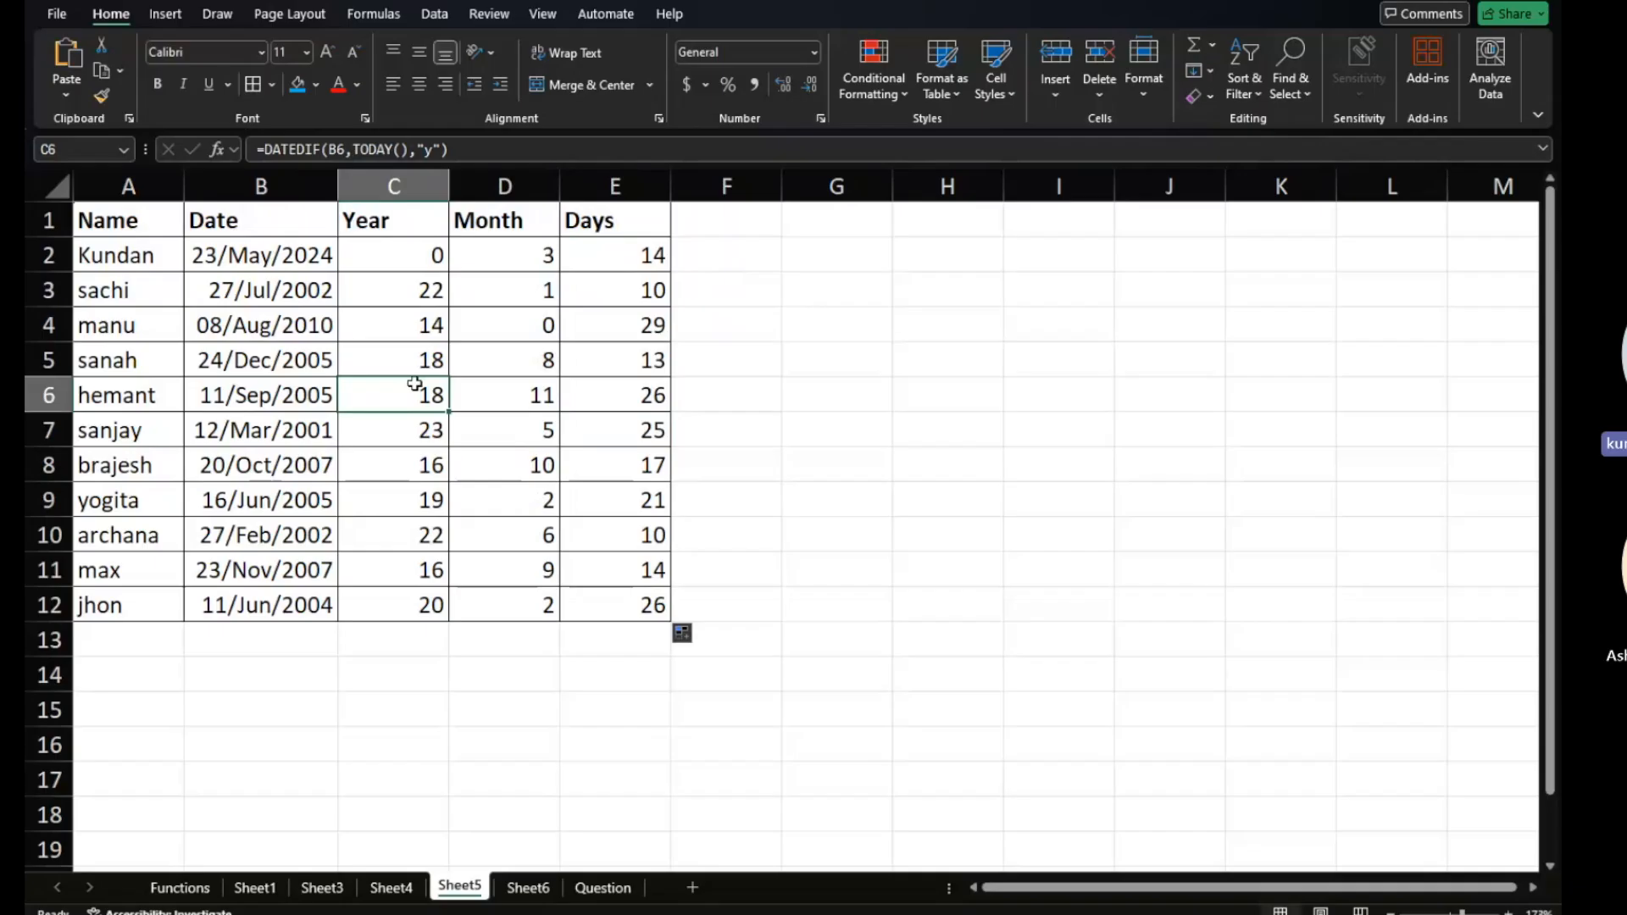
click(506, 654)
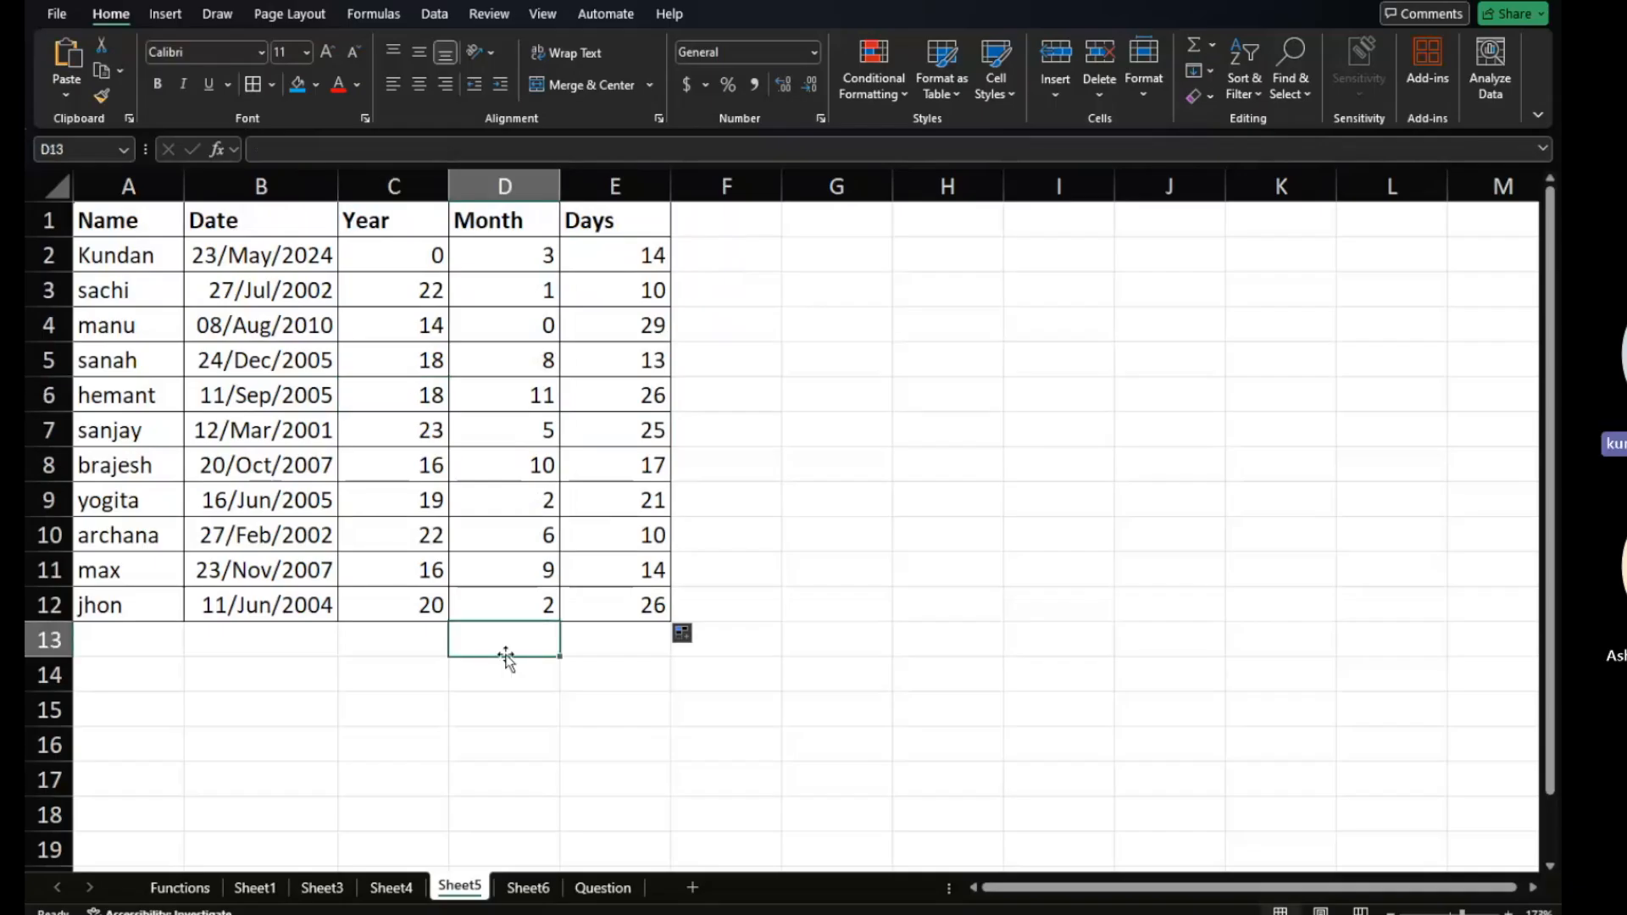
Insert a new blank worksheet directly after Sheet5.
click(526, 889)
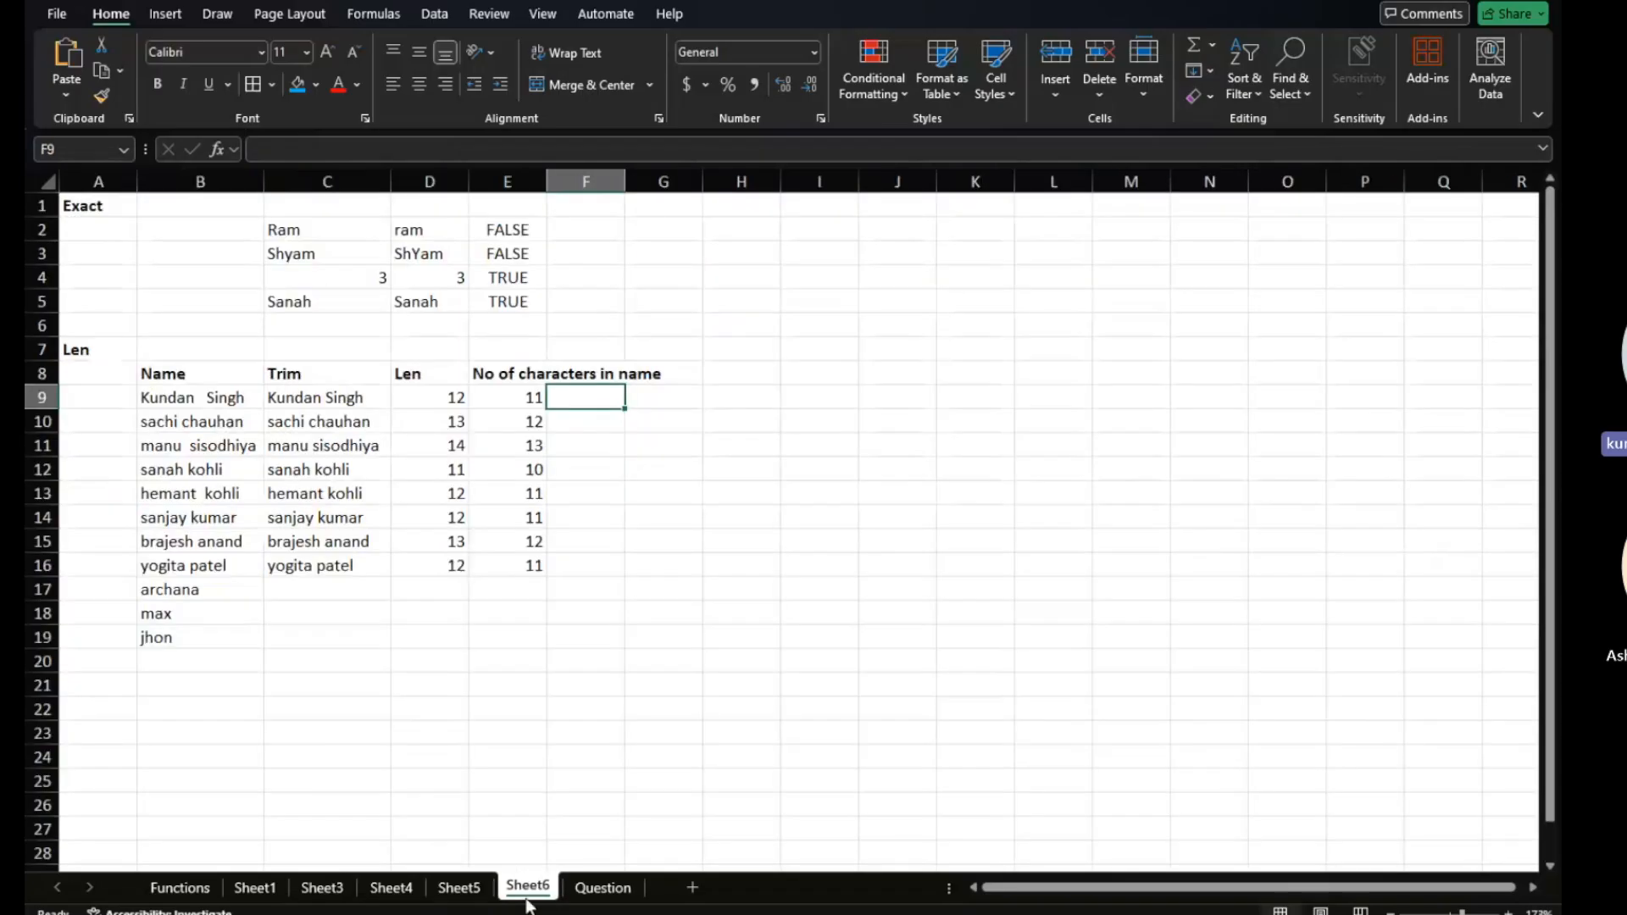
click(431, 644)
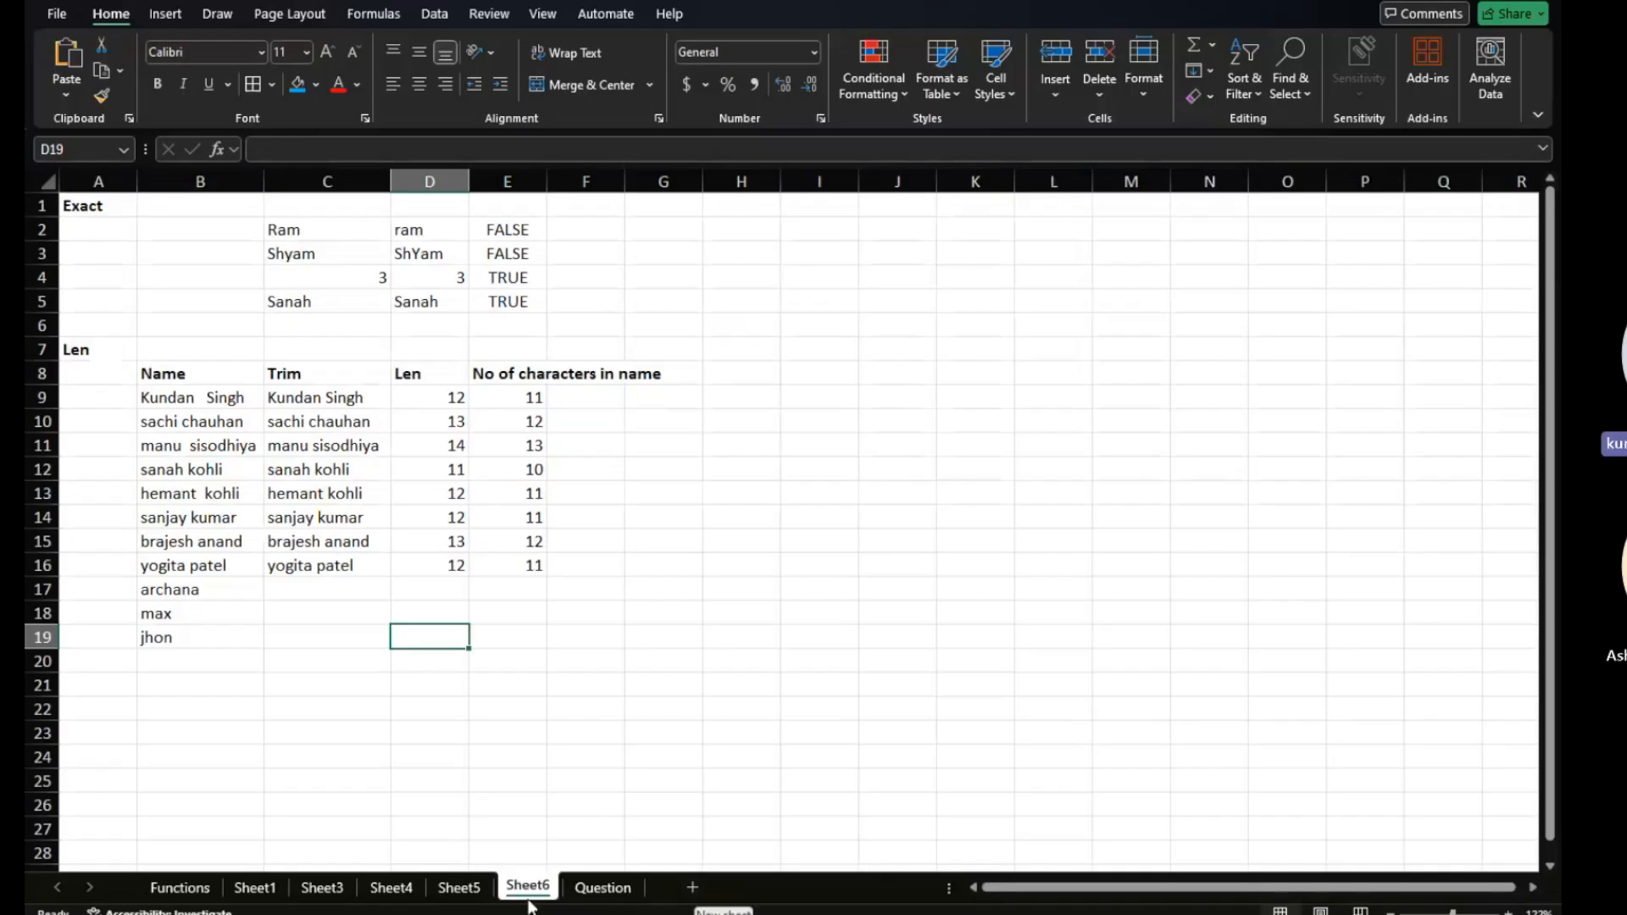
click(460, 888)
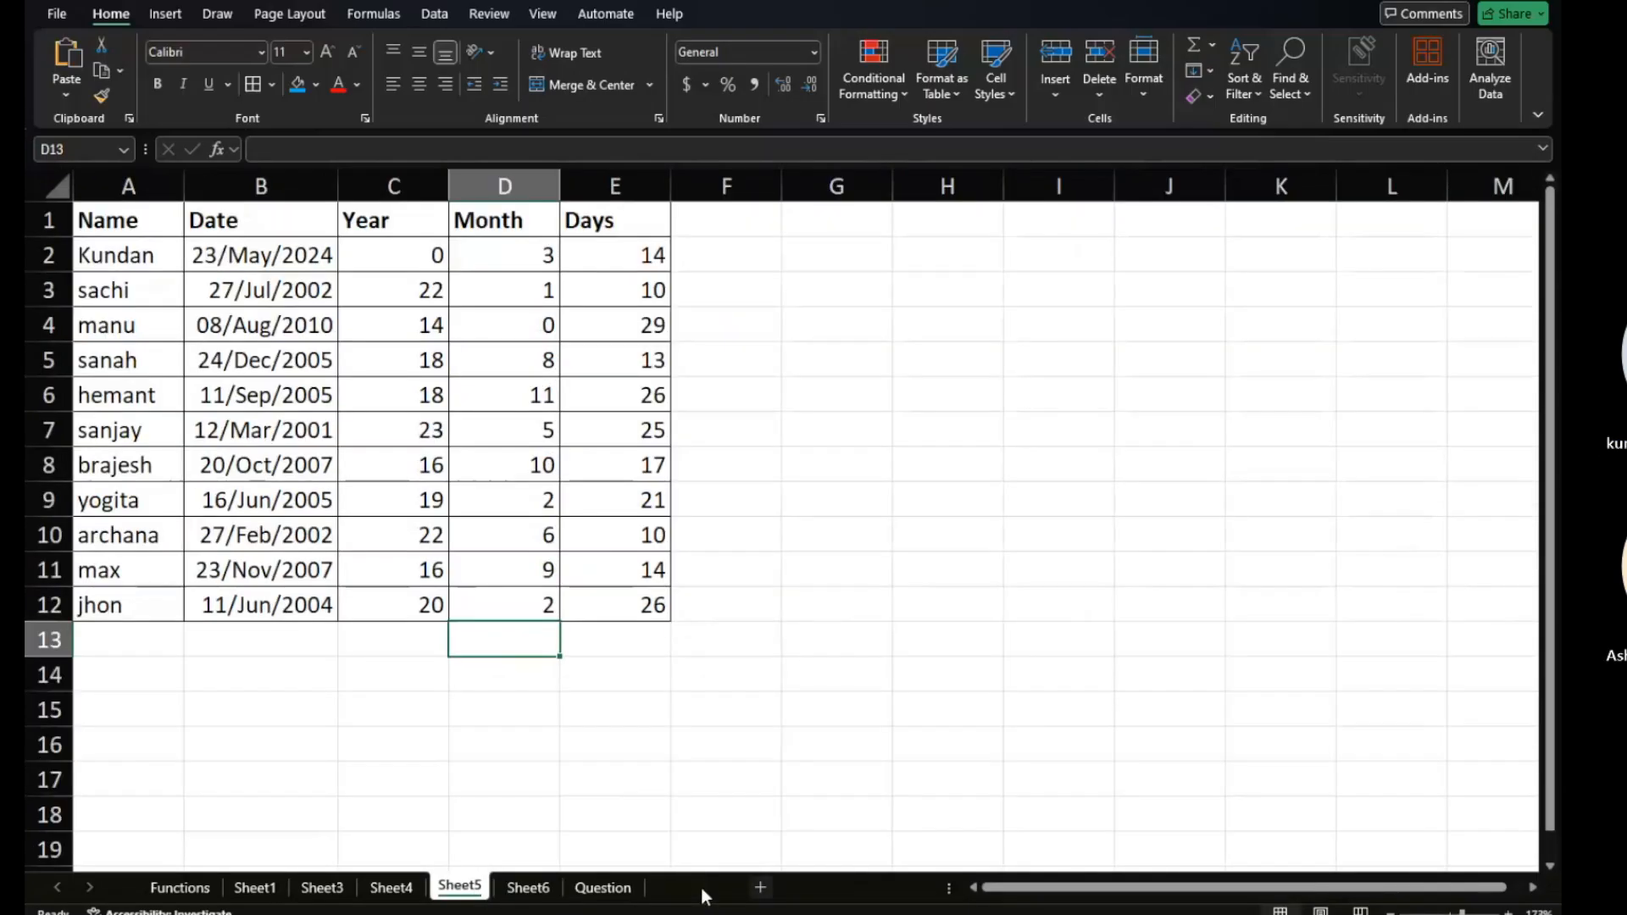
double_click(700, 888)
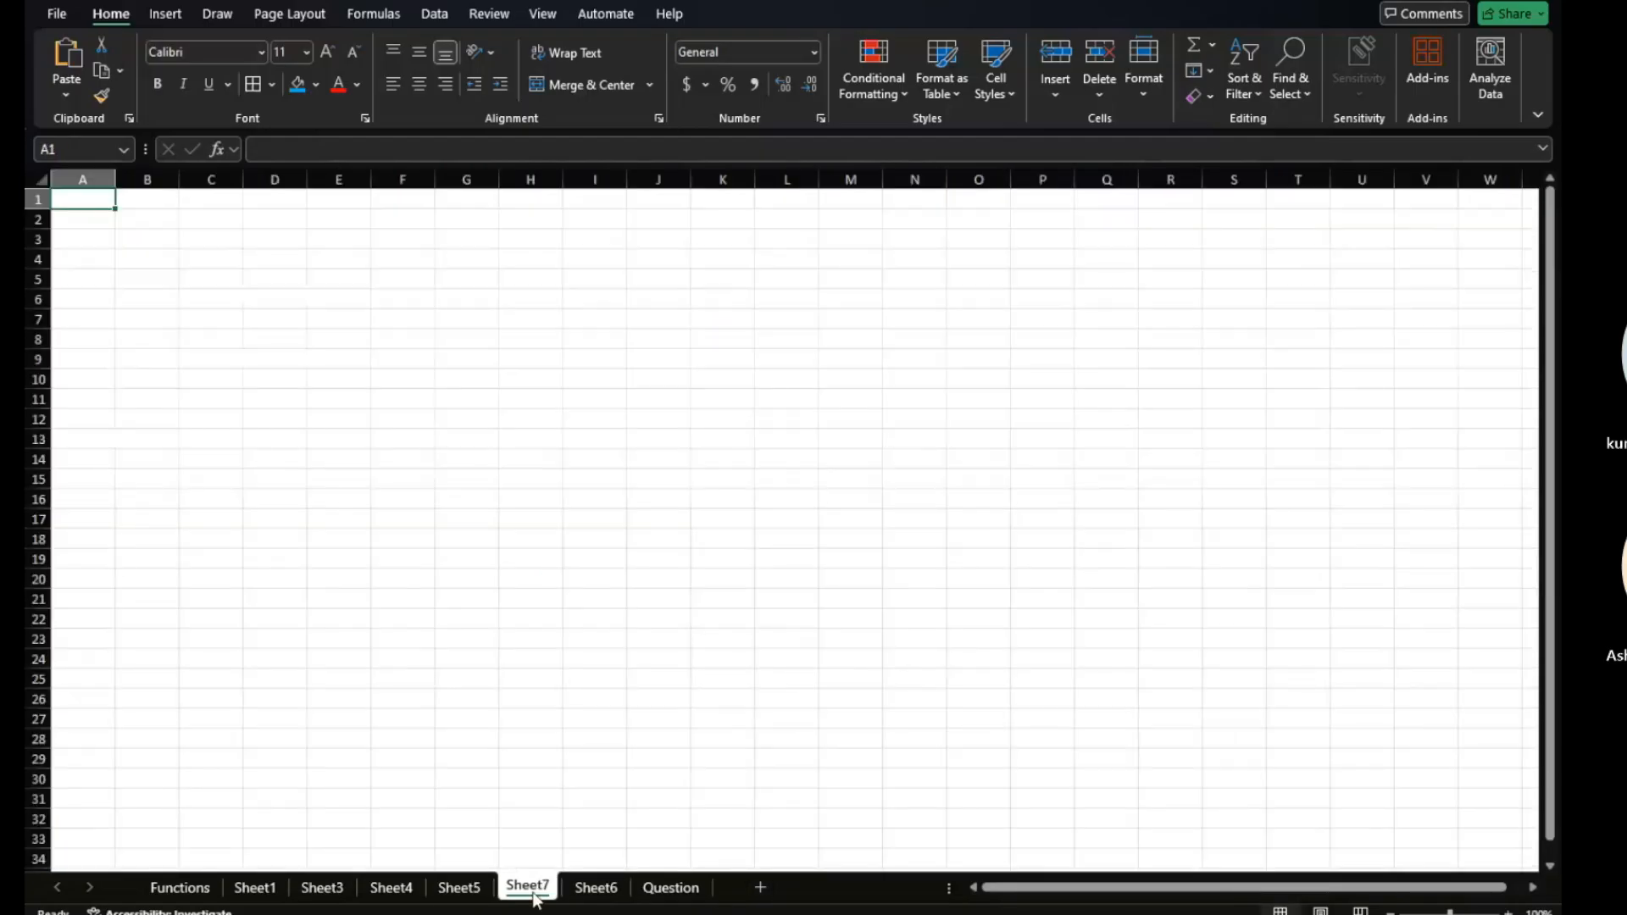
Rename Sheet1, which holds the insurance dates, as Date Difference.
click(251, 889)
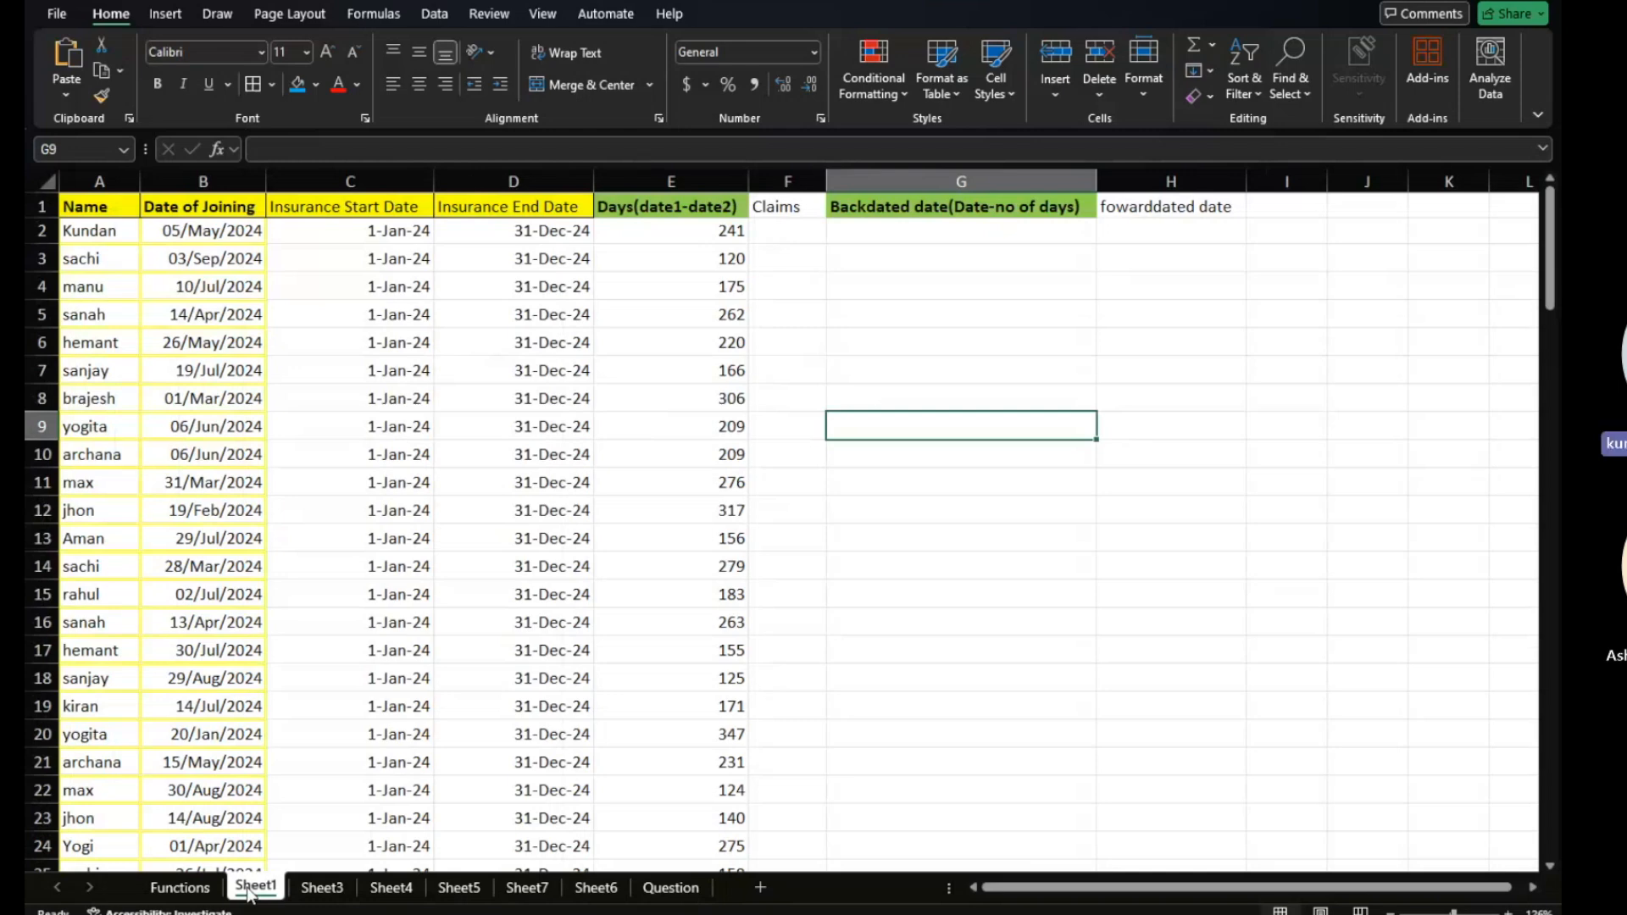
double_click(249, 890)
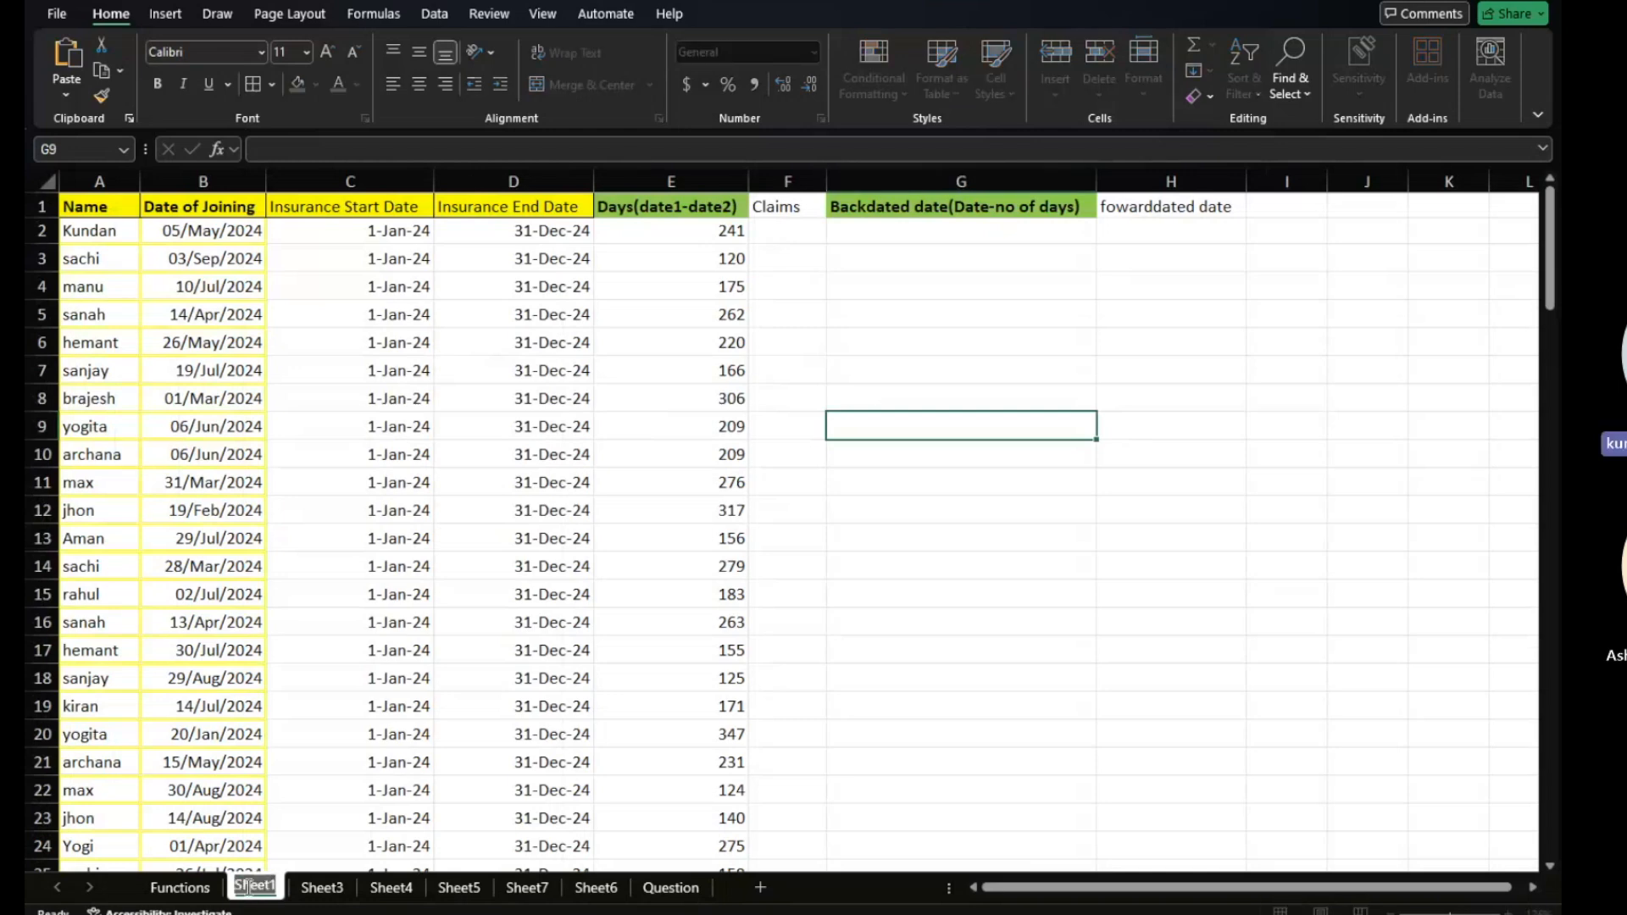
text(Date)
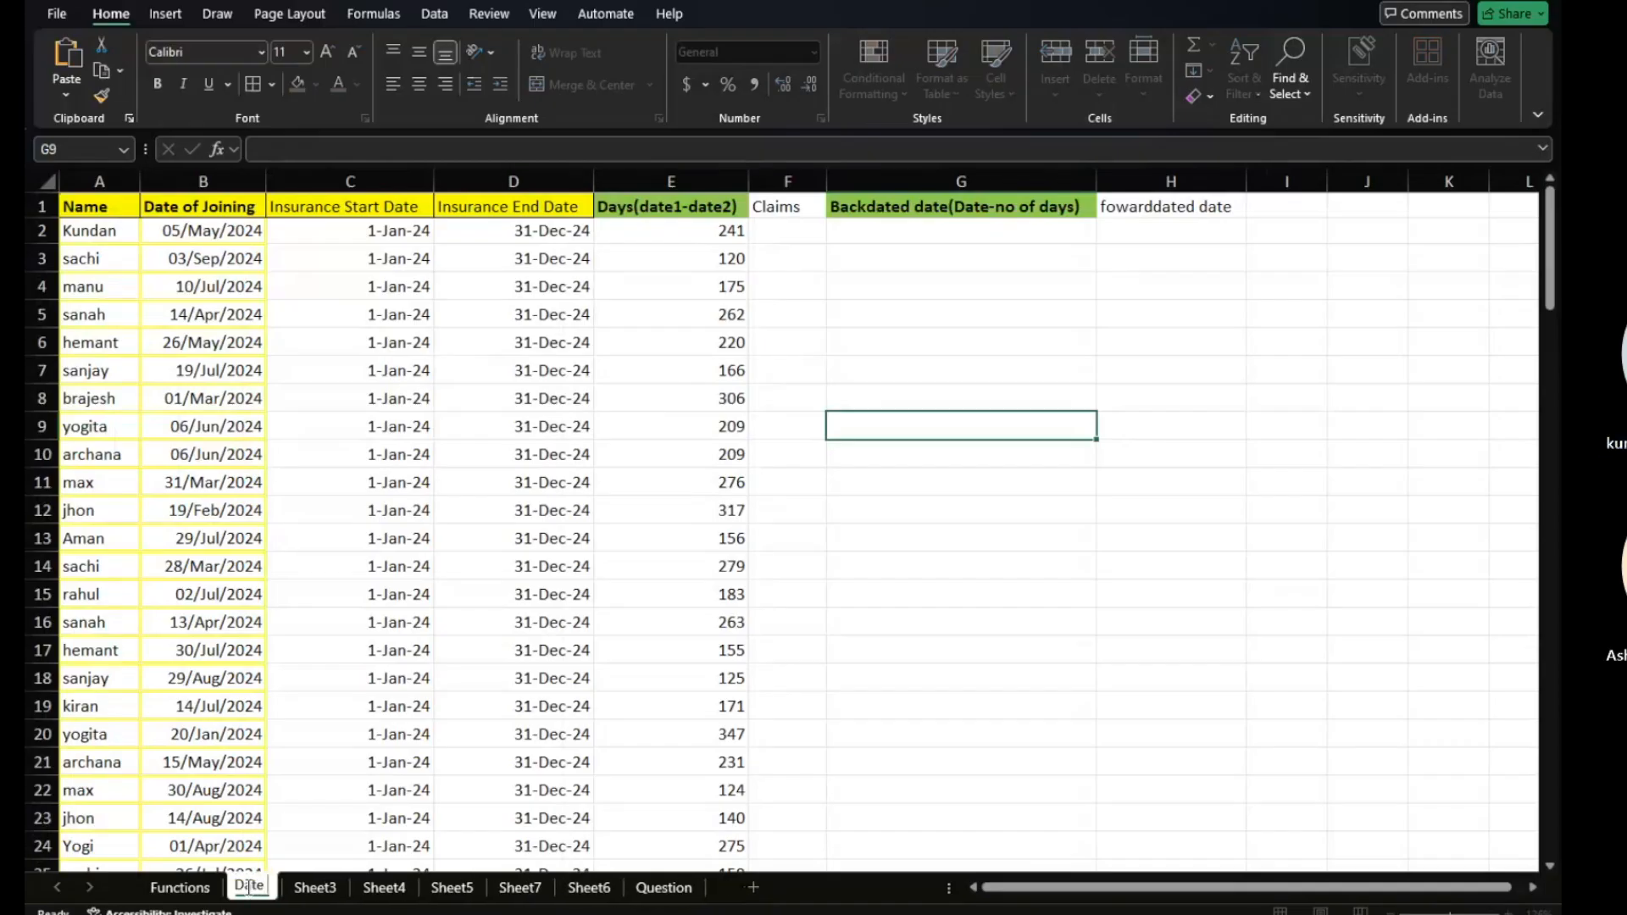
text( Dif)
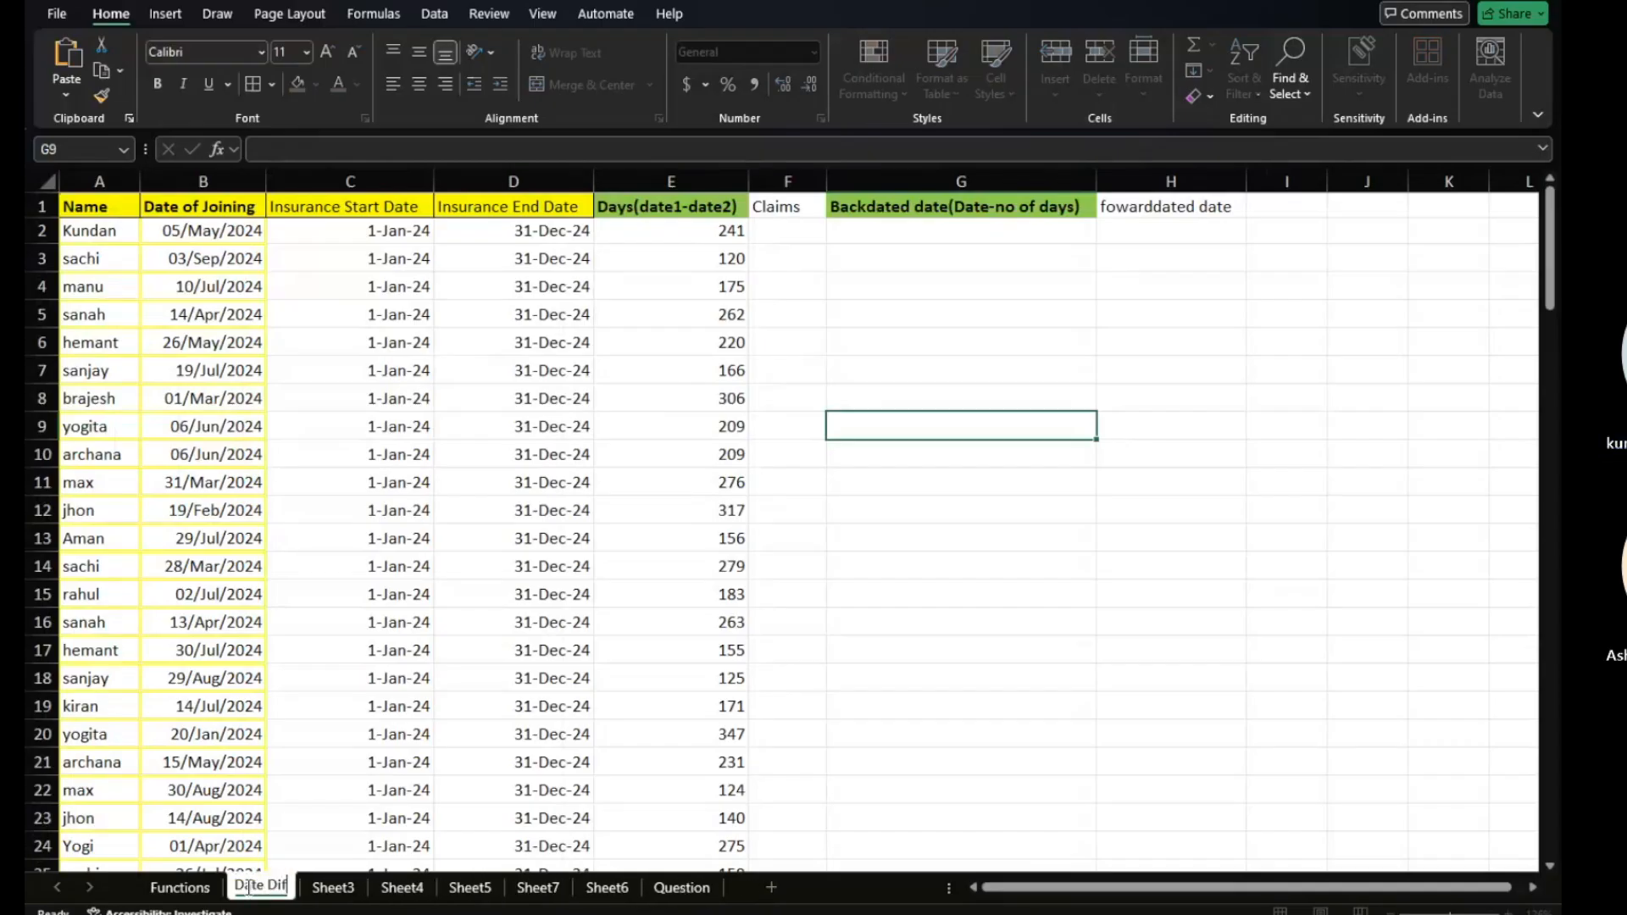
text(ferenc)
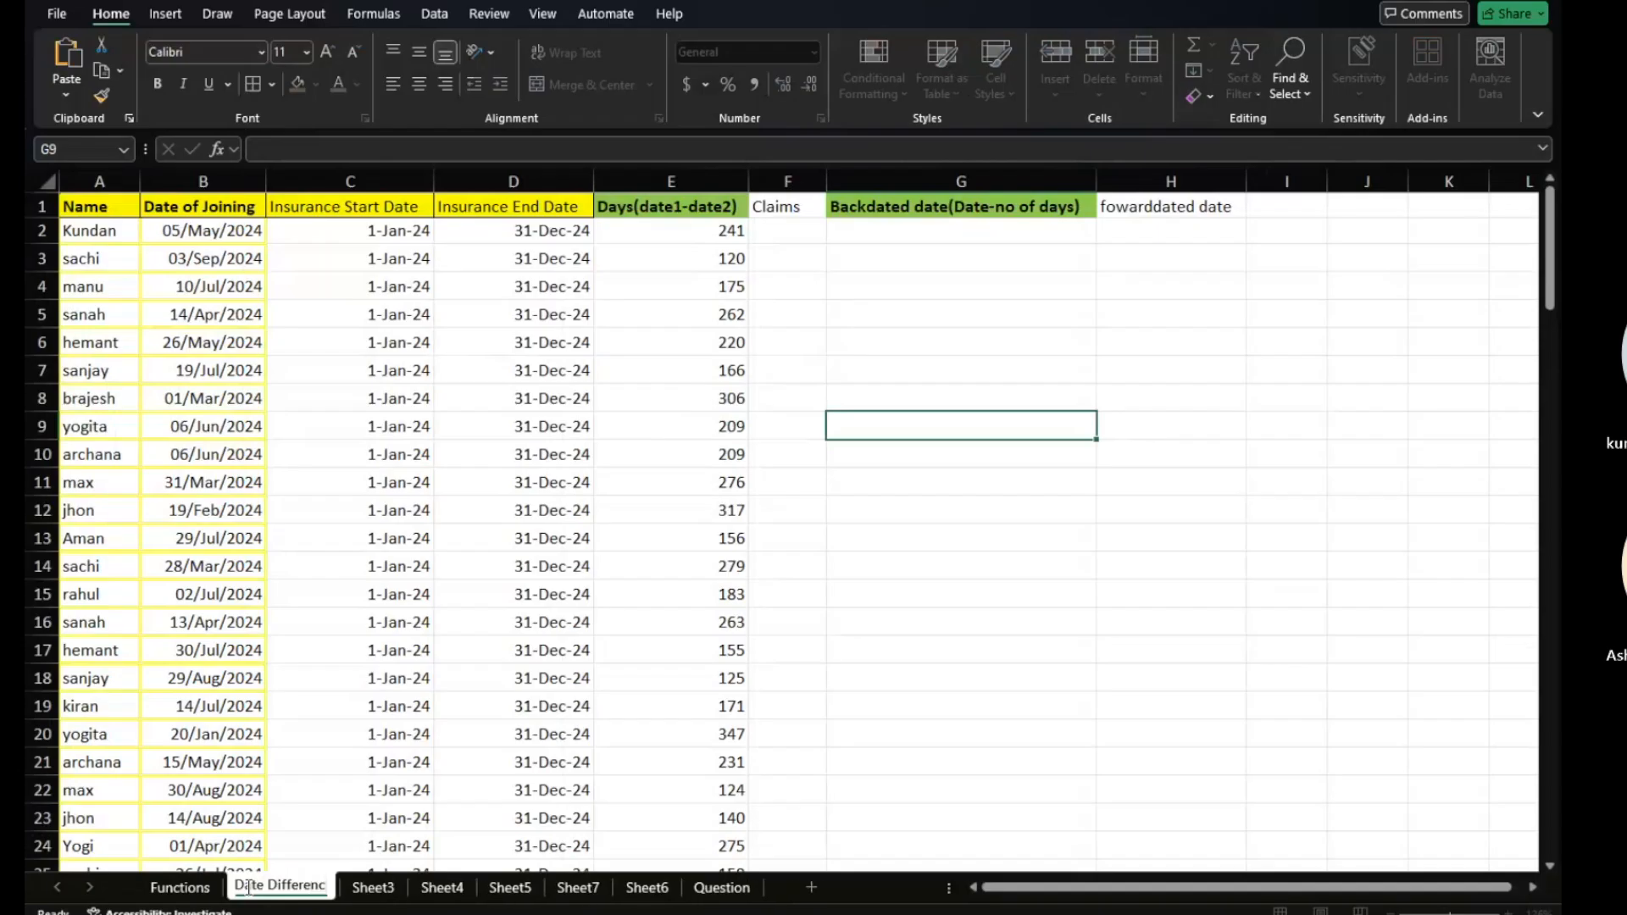
text(e)
key(Return)
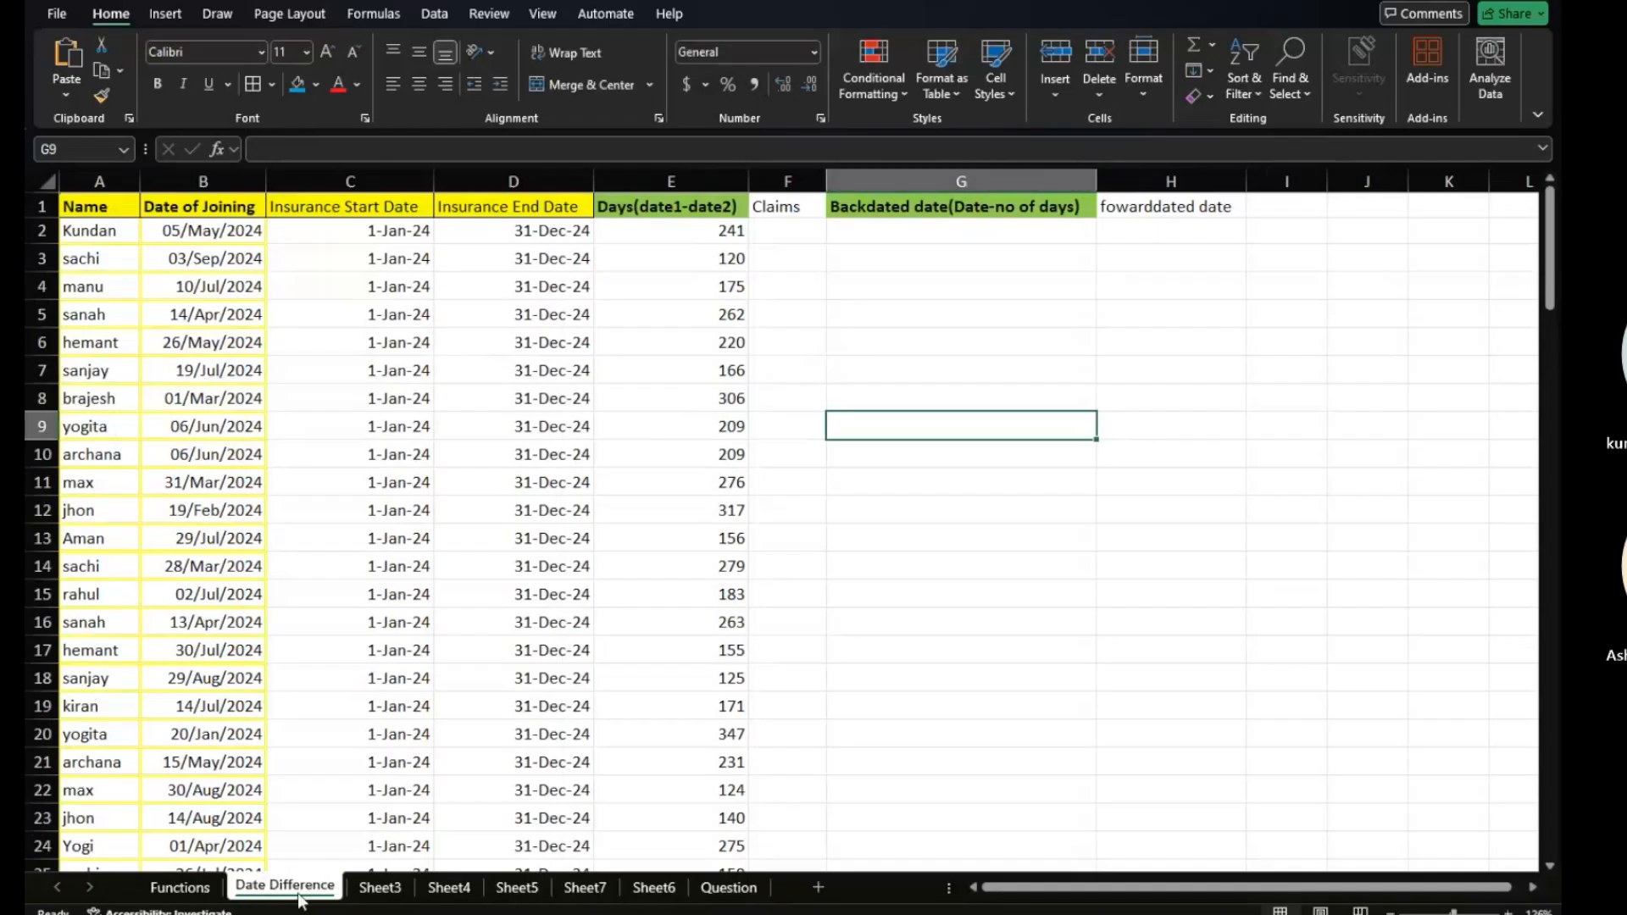
Rename Sheet3, which holds the recharge dates, as Date+No of Days.
click(379, 887)
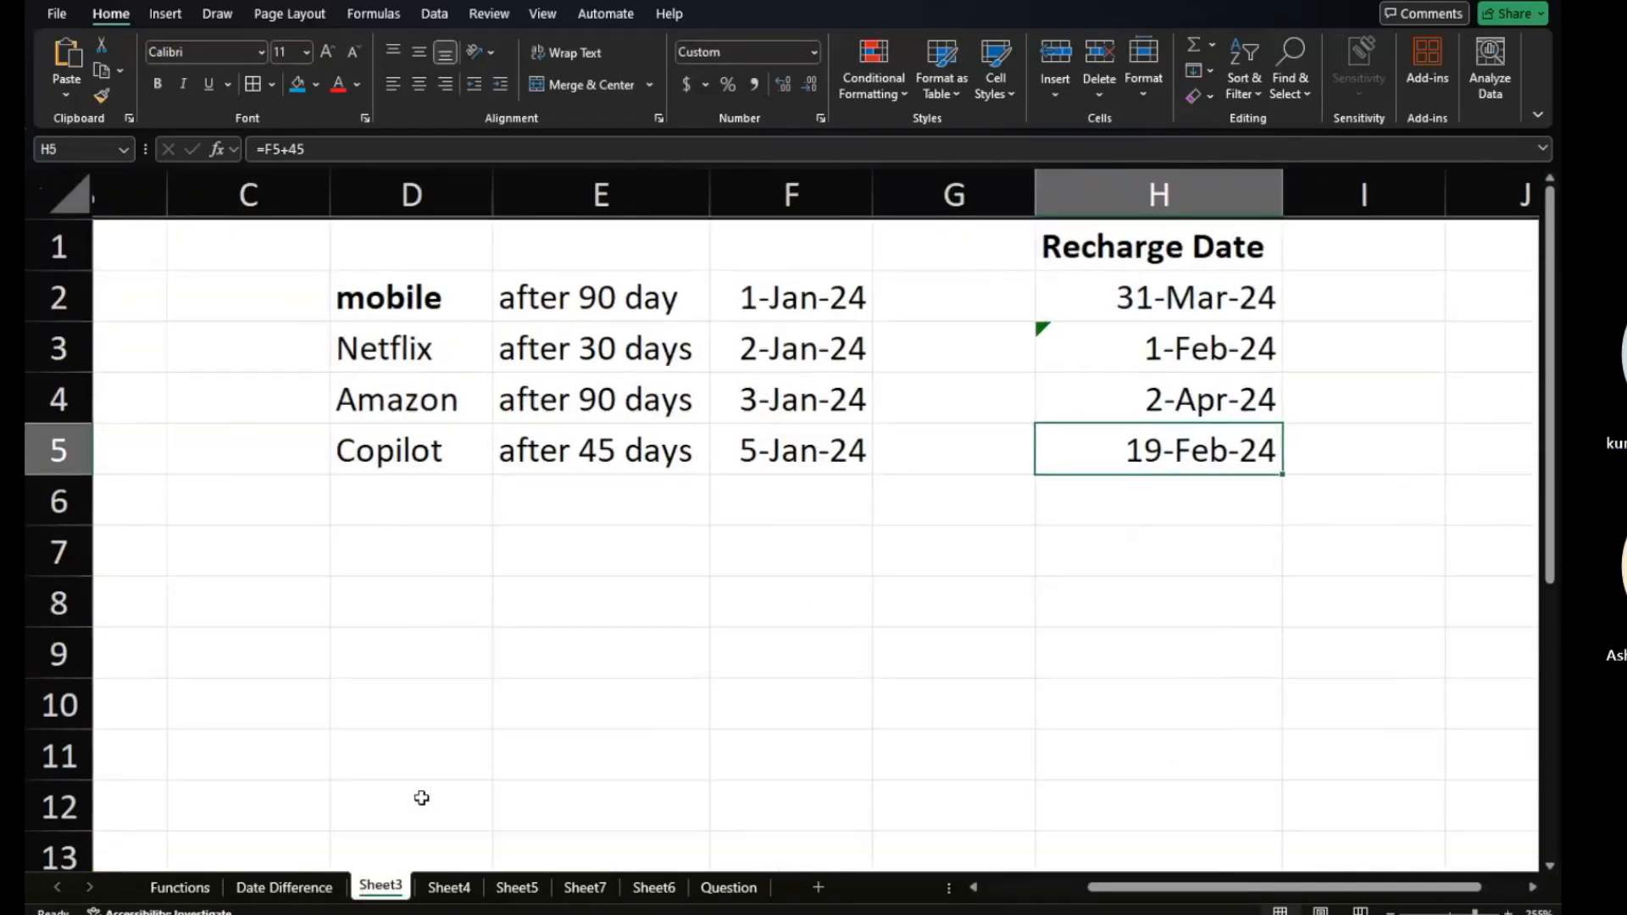
double_click(385, 887)
text(D)
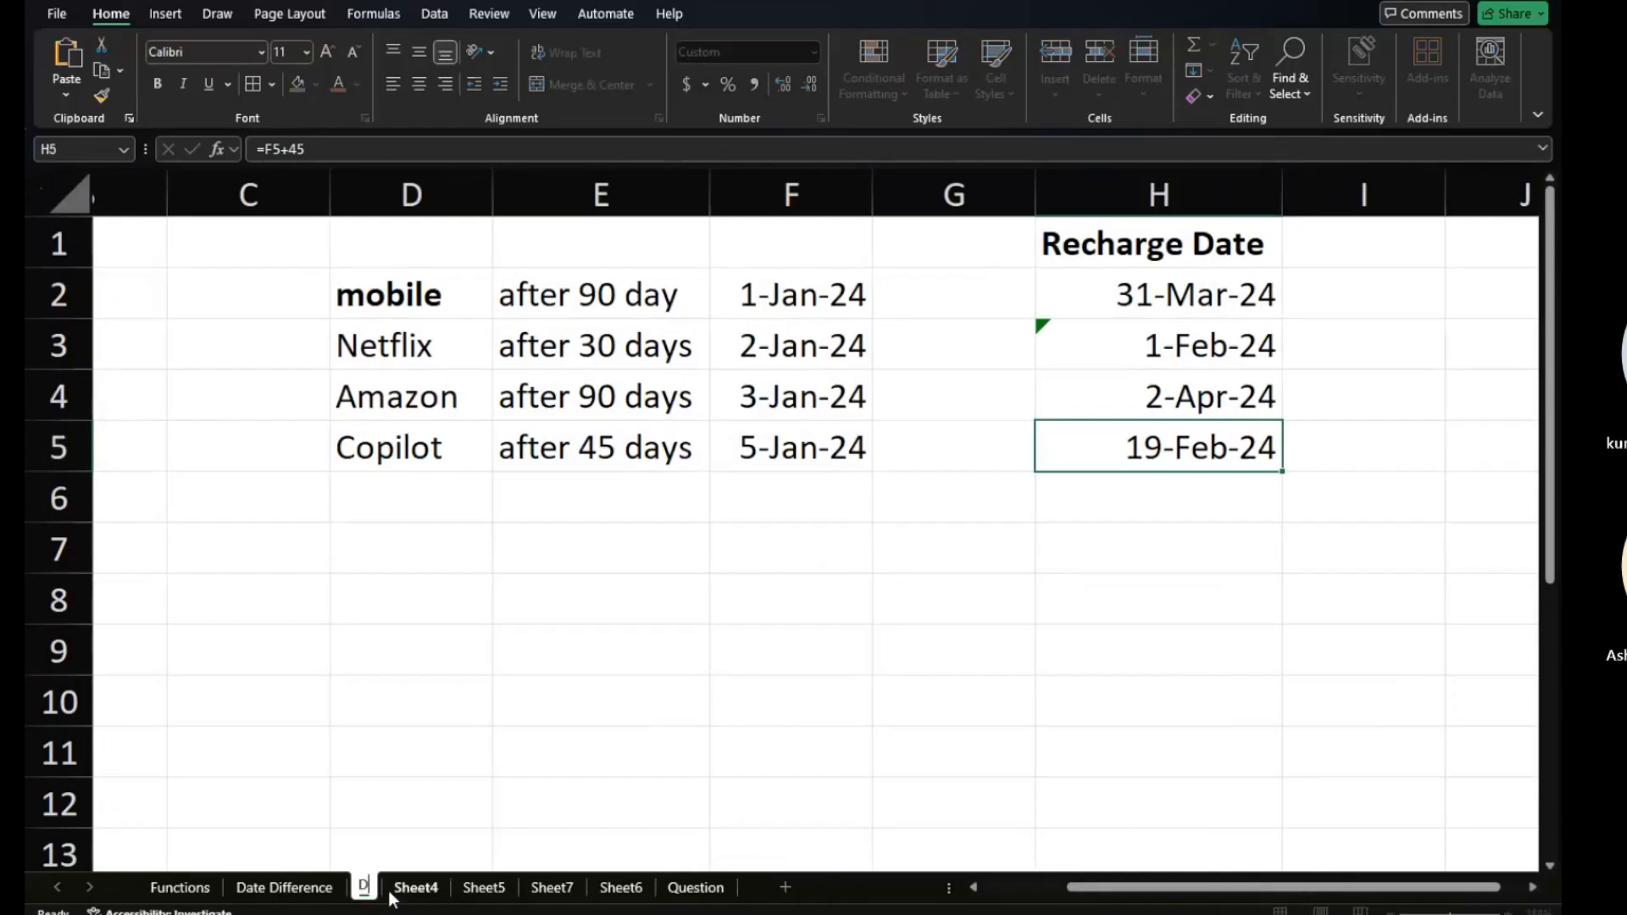
text(ate)
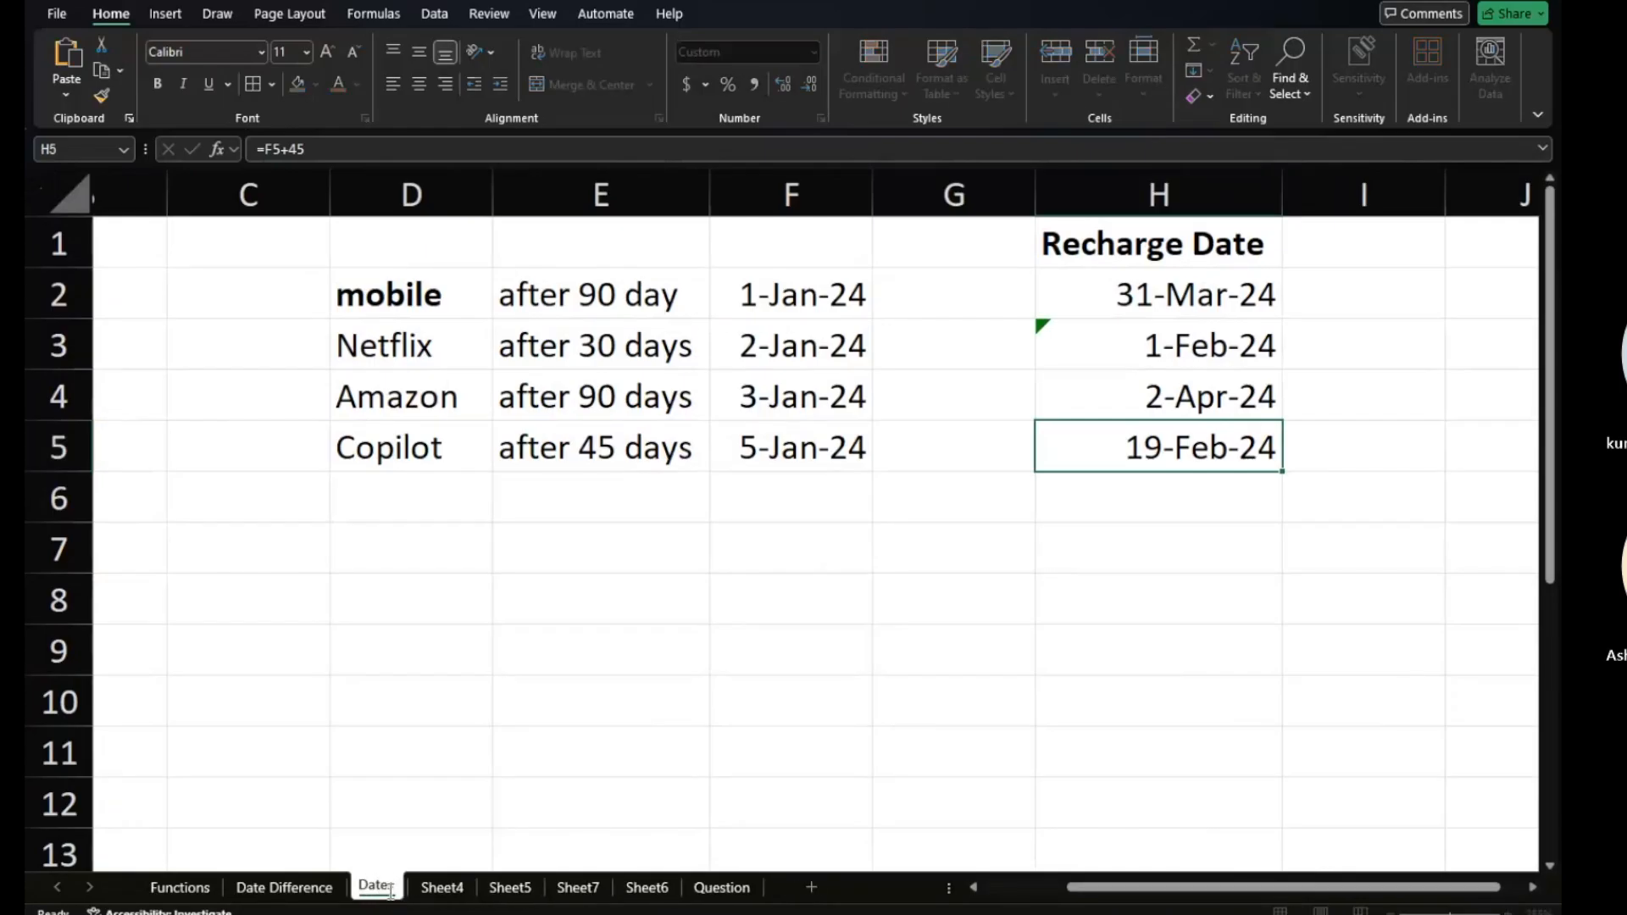
text(s)
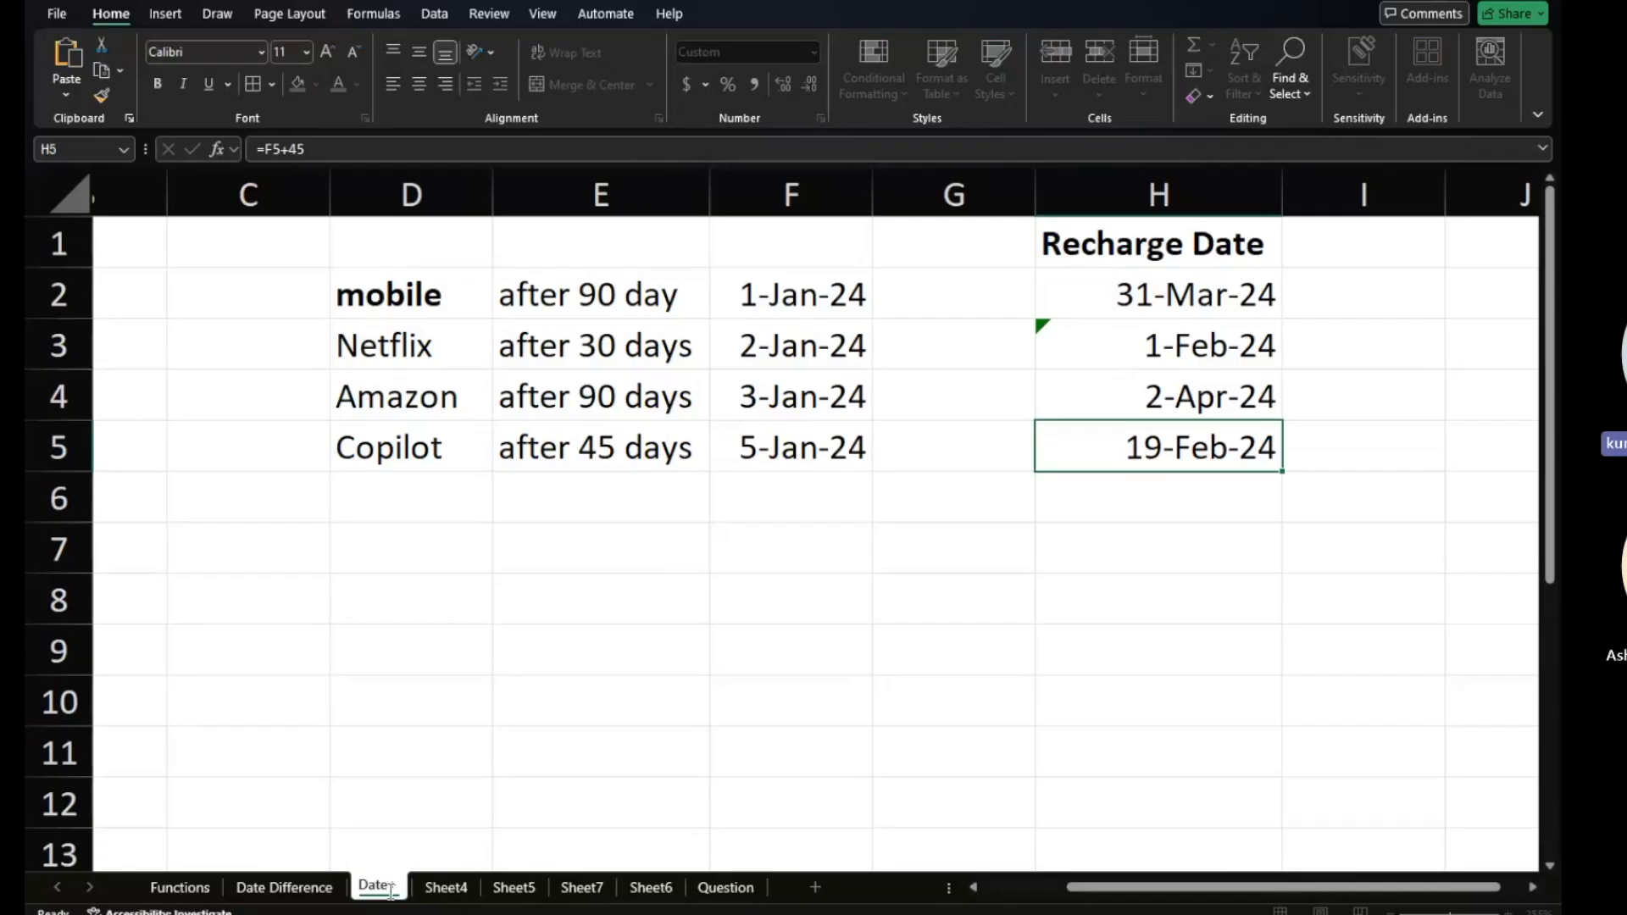
text(+No of)
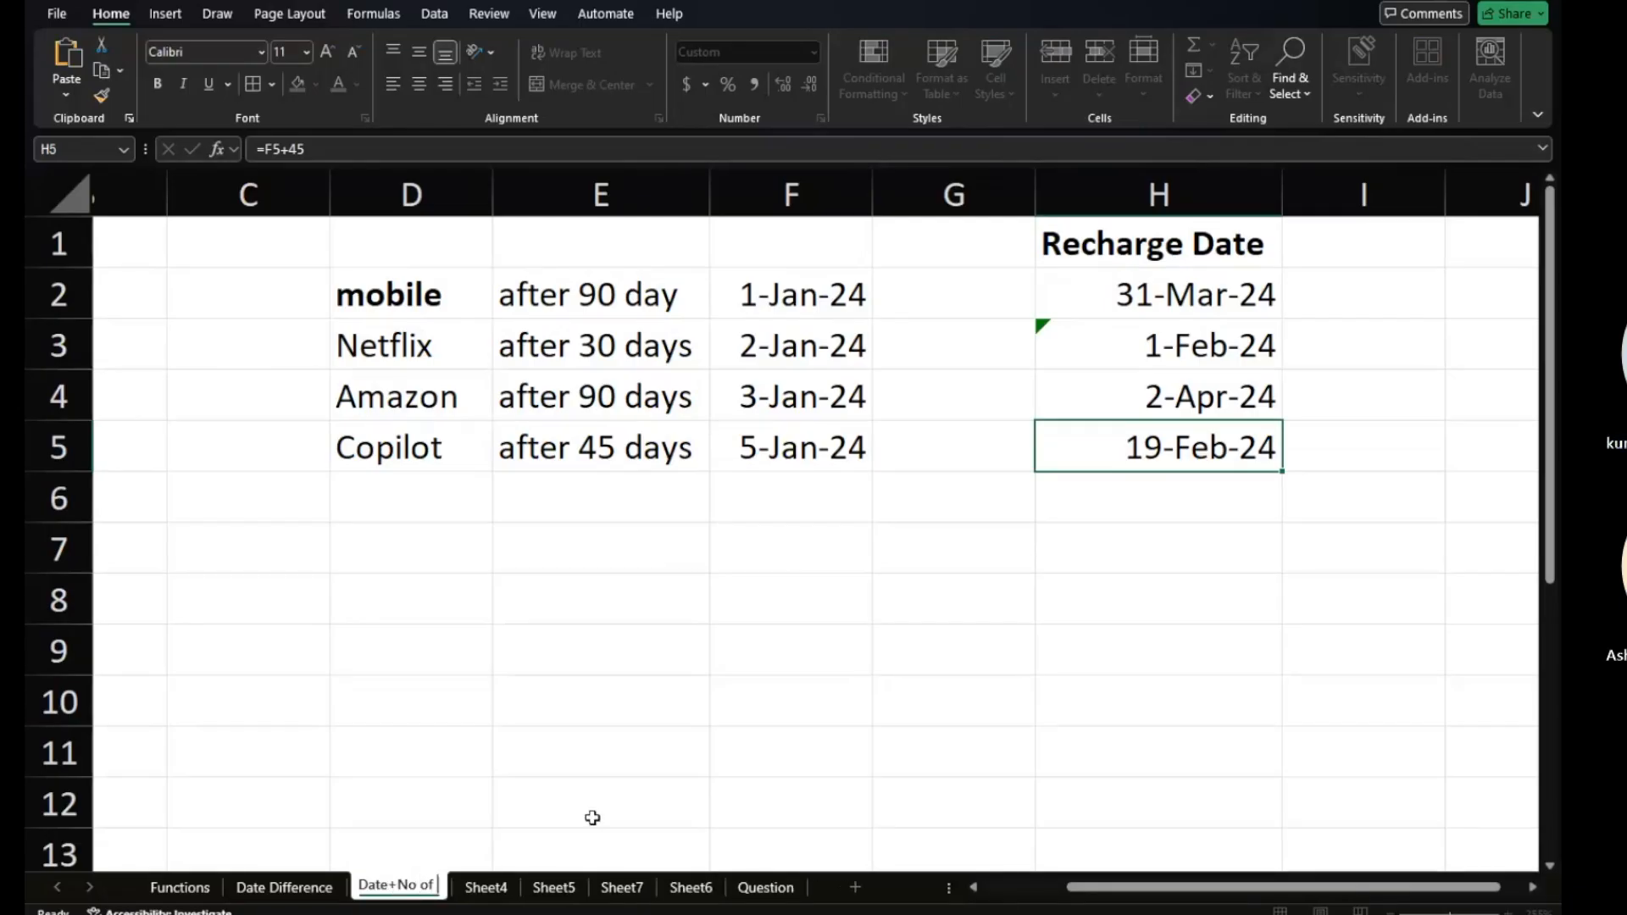
text( Days)
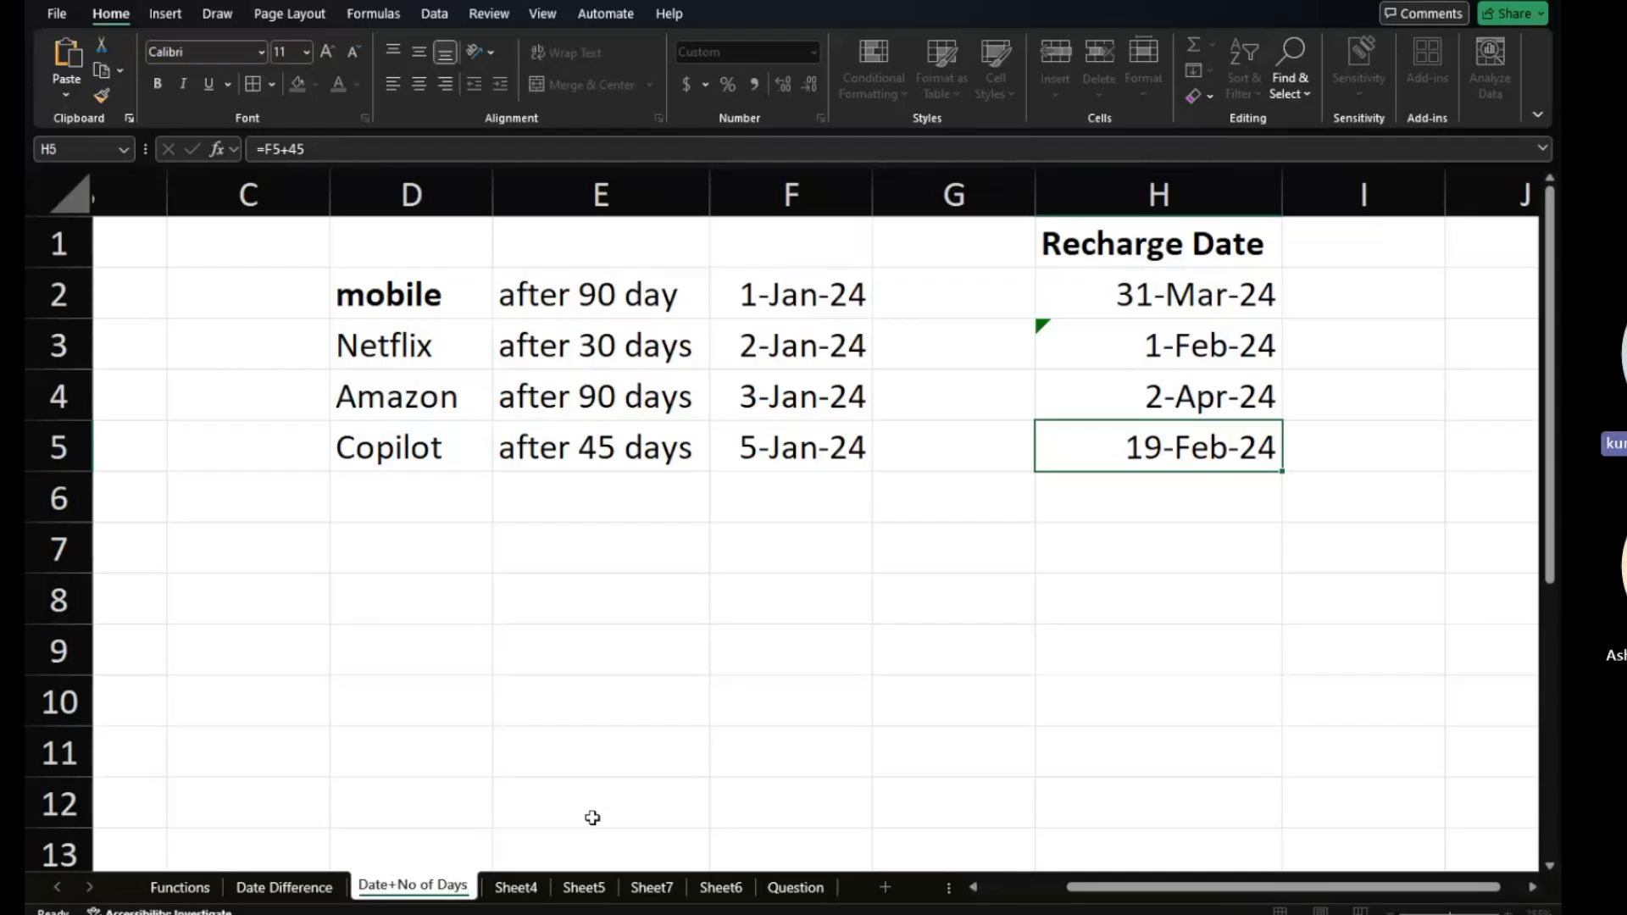
key(Return)
Rename Sheet4, which holds the DATEDIF syntax and criteria table, as Datedif.
click(515, 887)
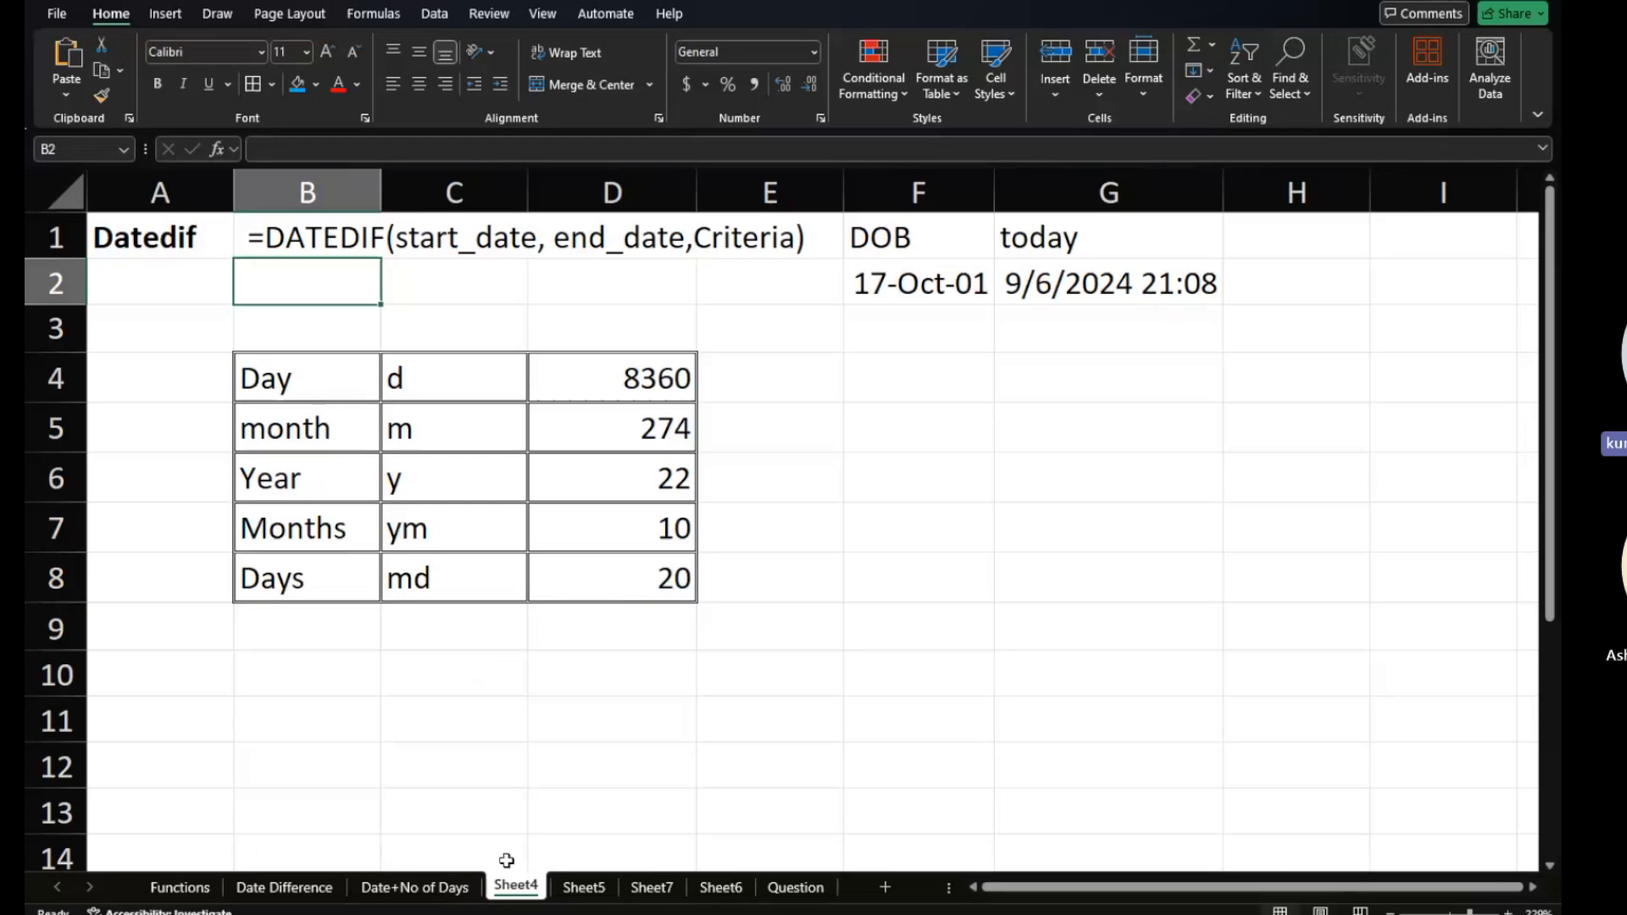
double_click(511, 887)
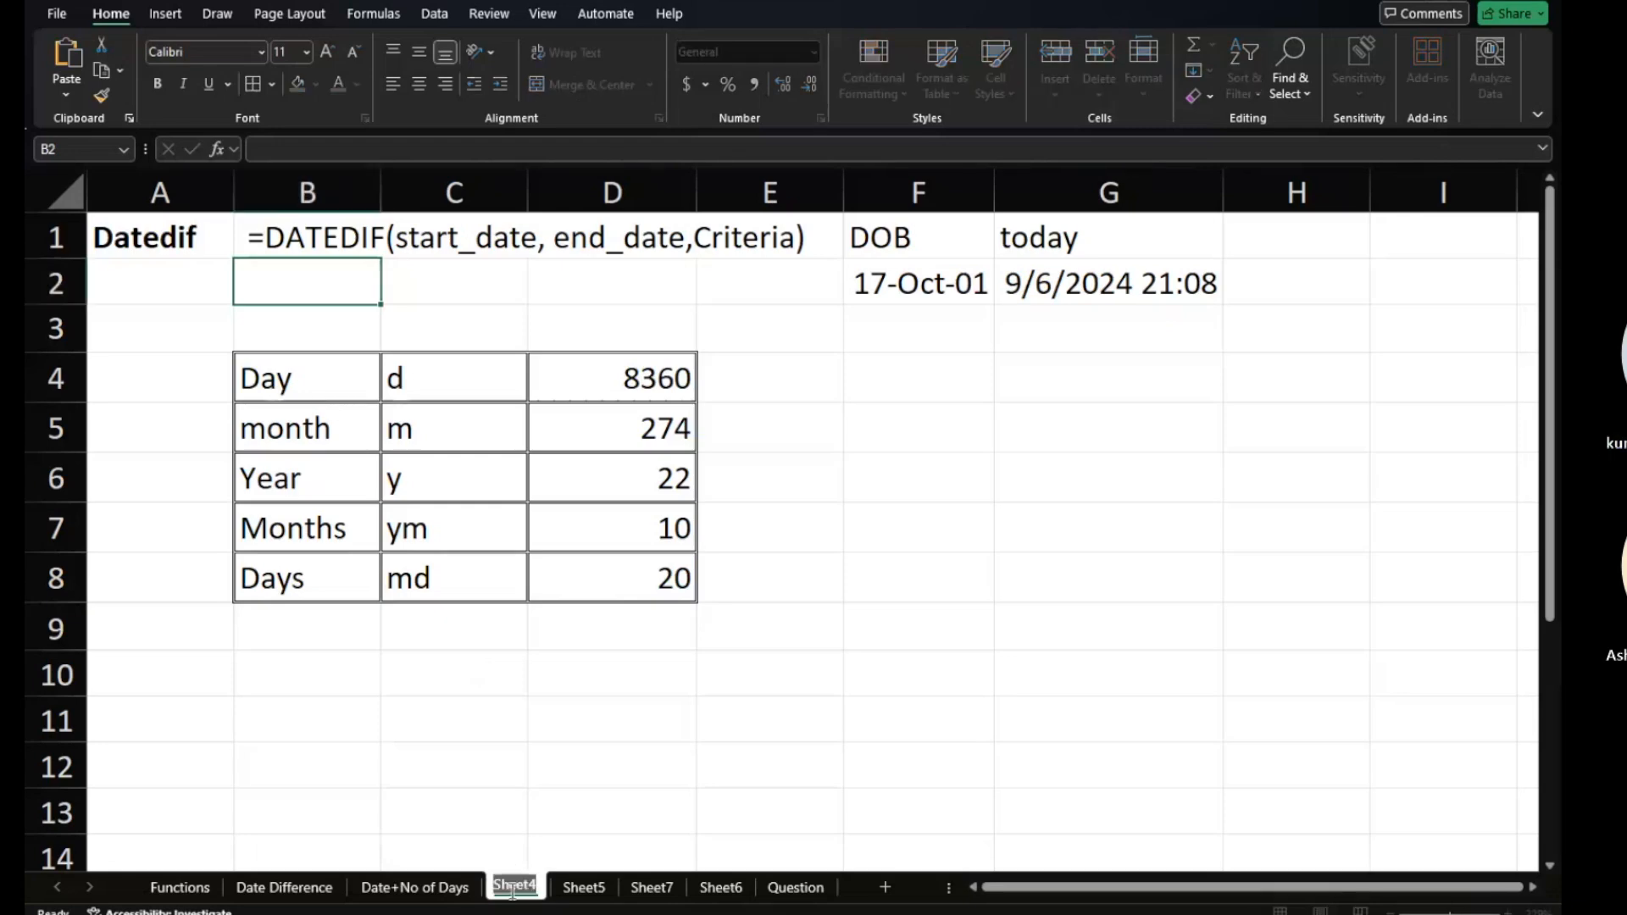
text(Dated)
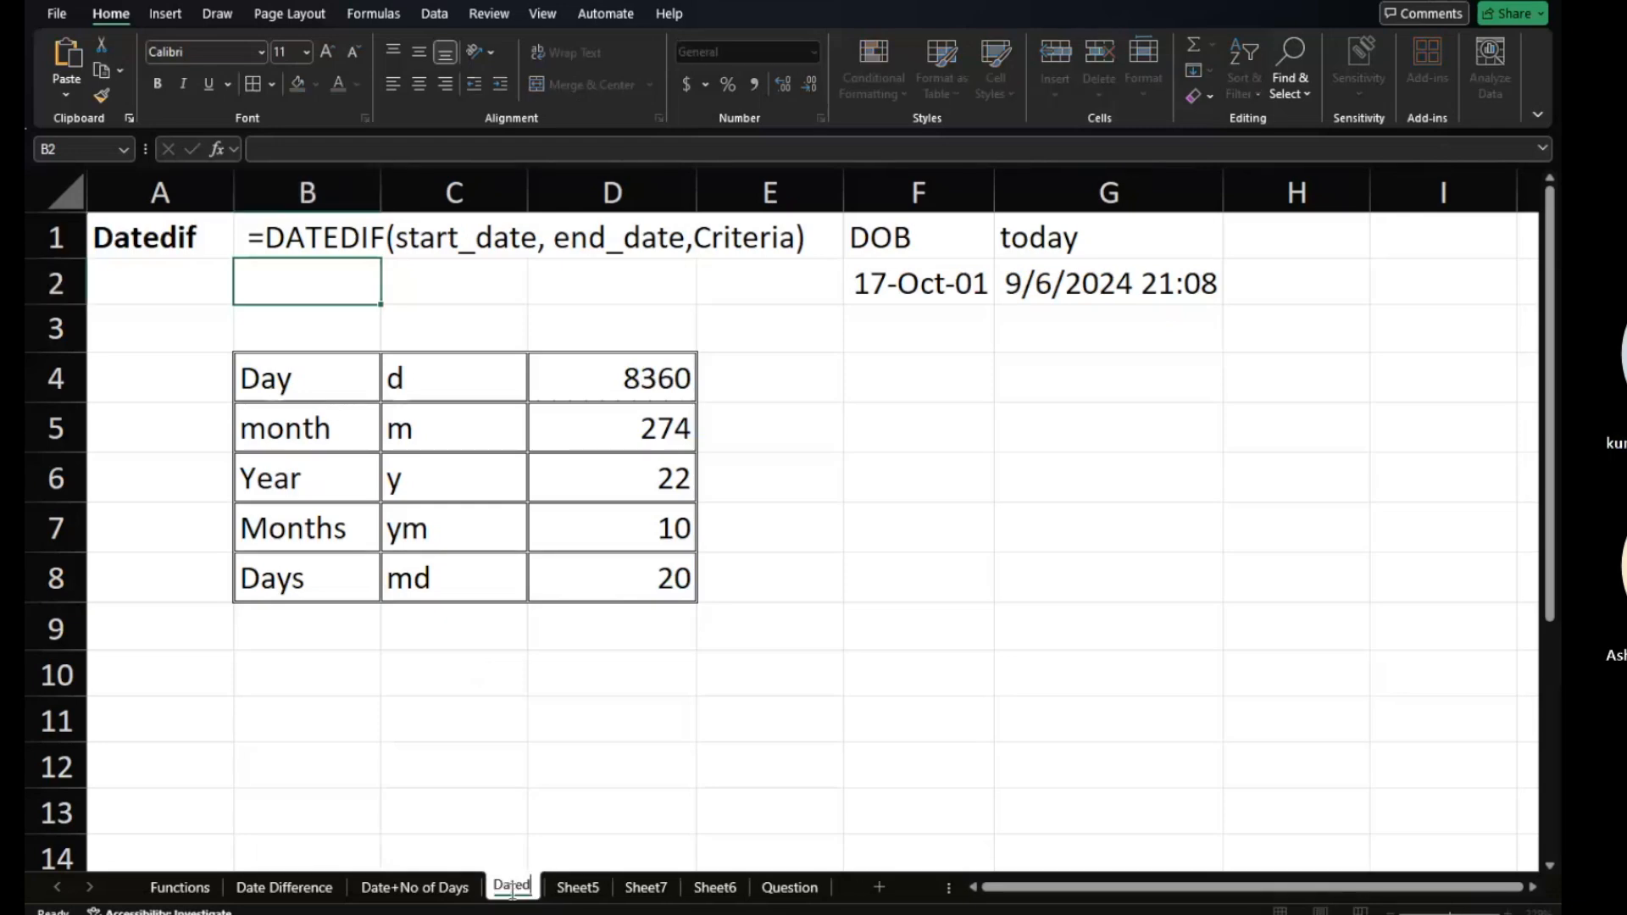
text(if)
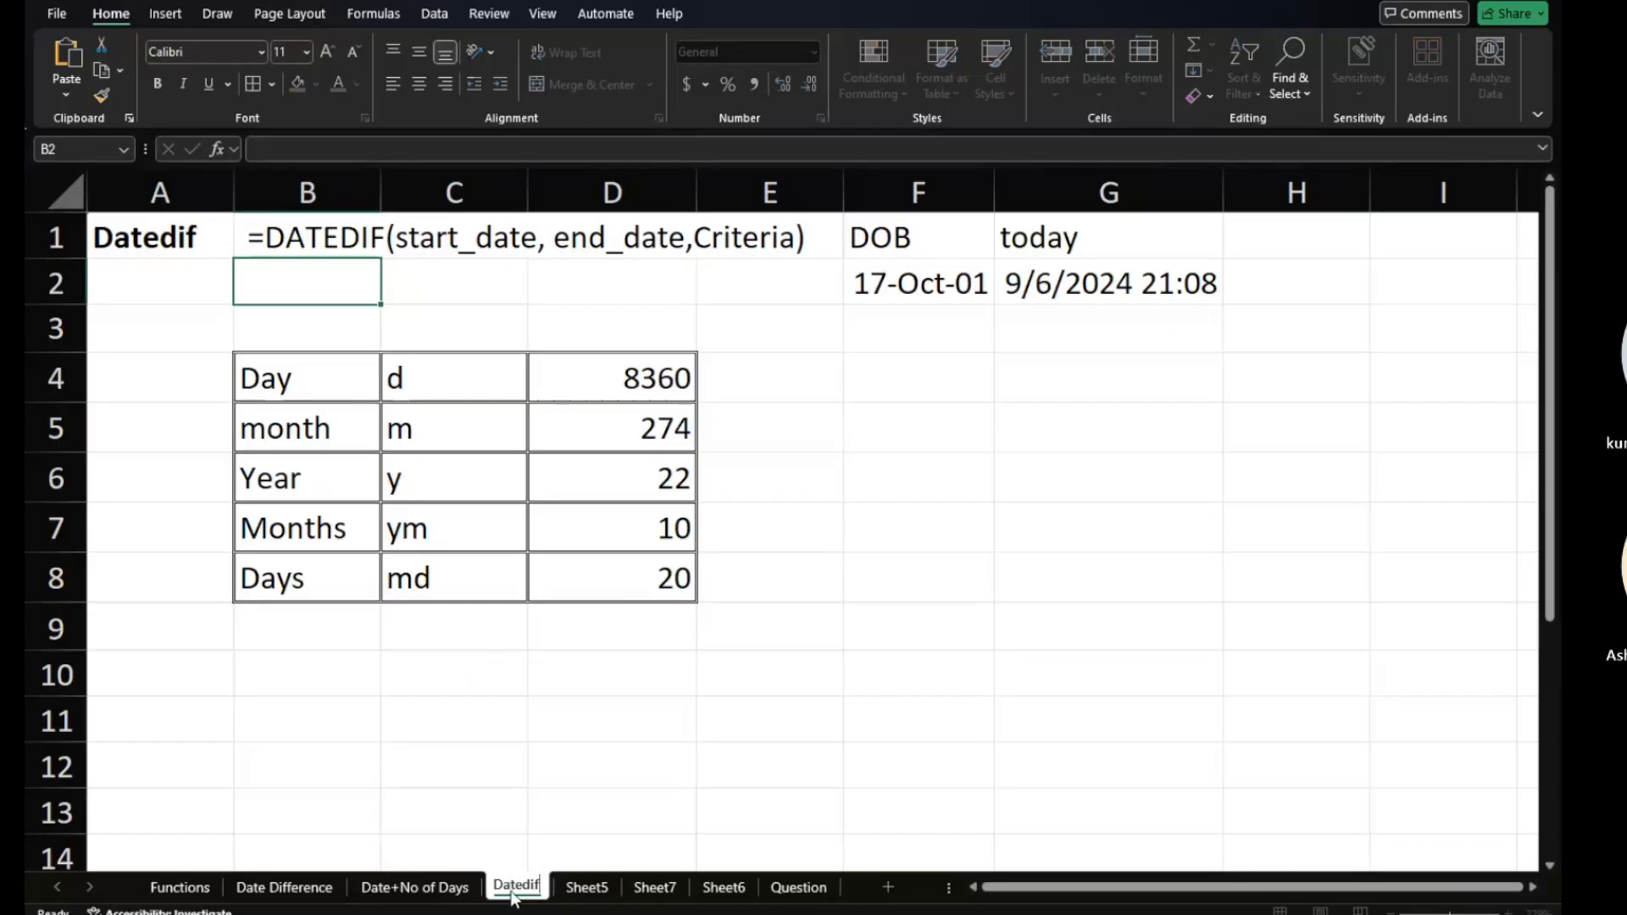
key(Return)
Rename Sheet5, which holds the table of names, dates and ages, as Datedif Example.
click(585, 885)
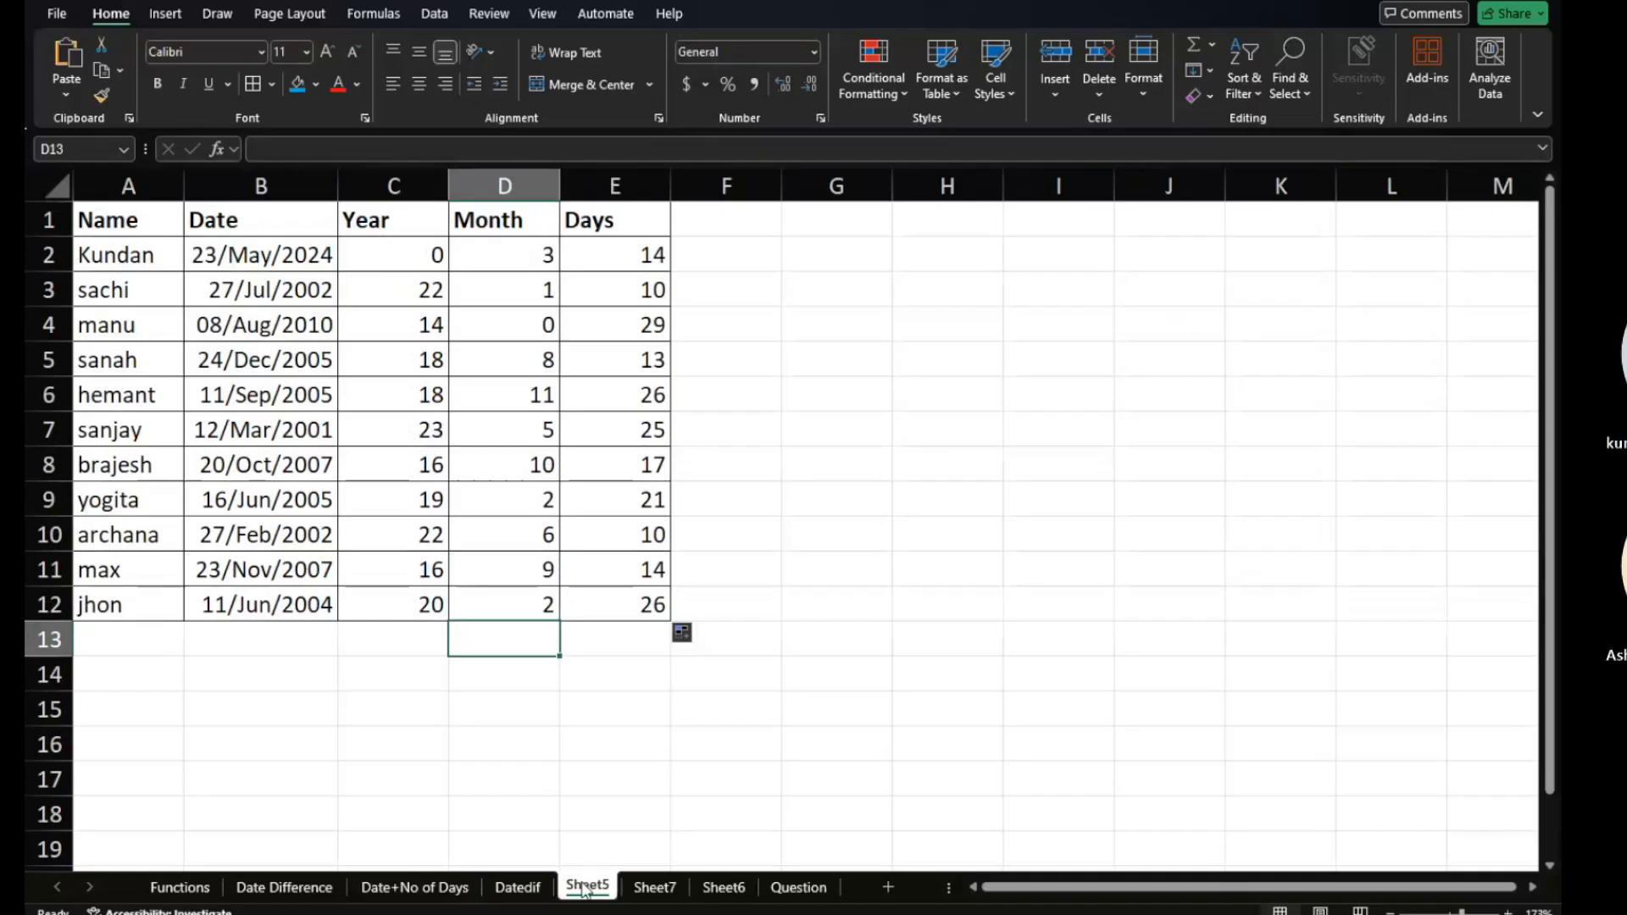
double_click(585, 886)
text(Datedi)
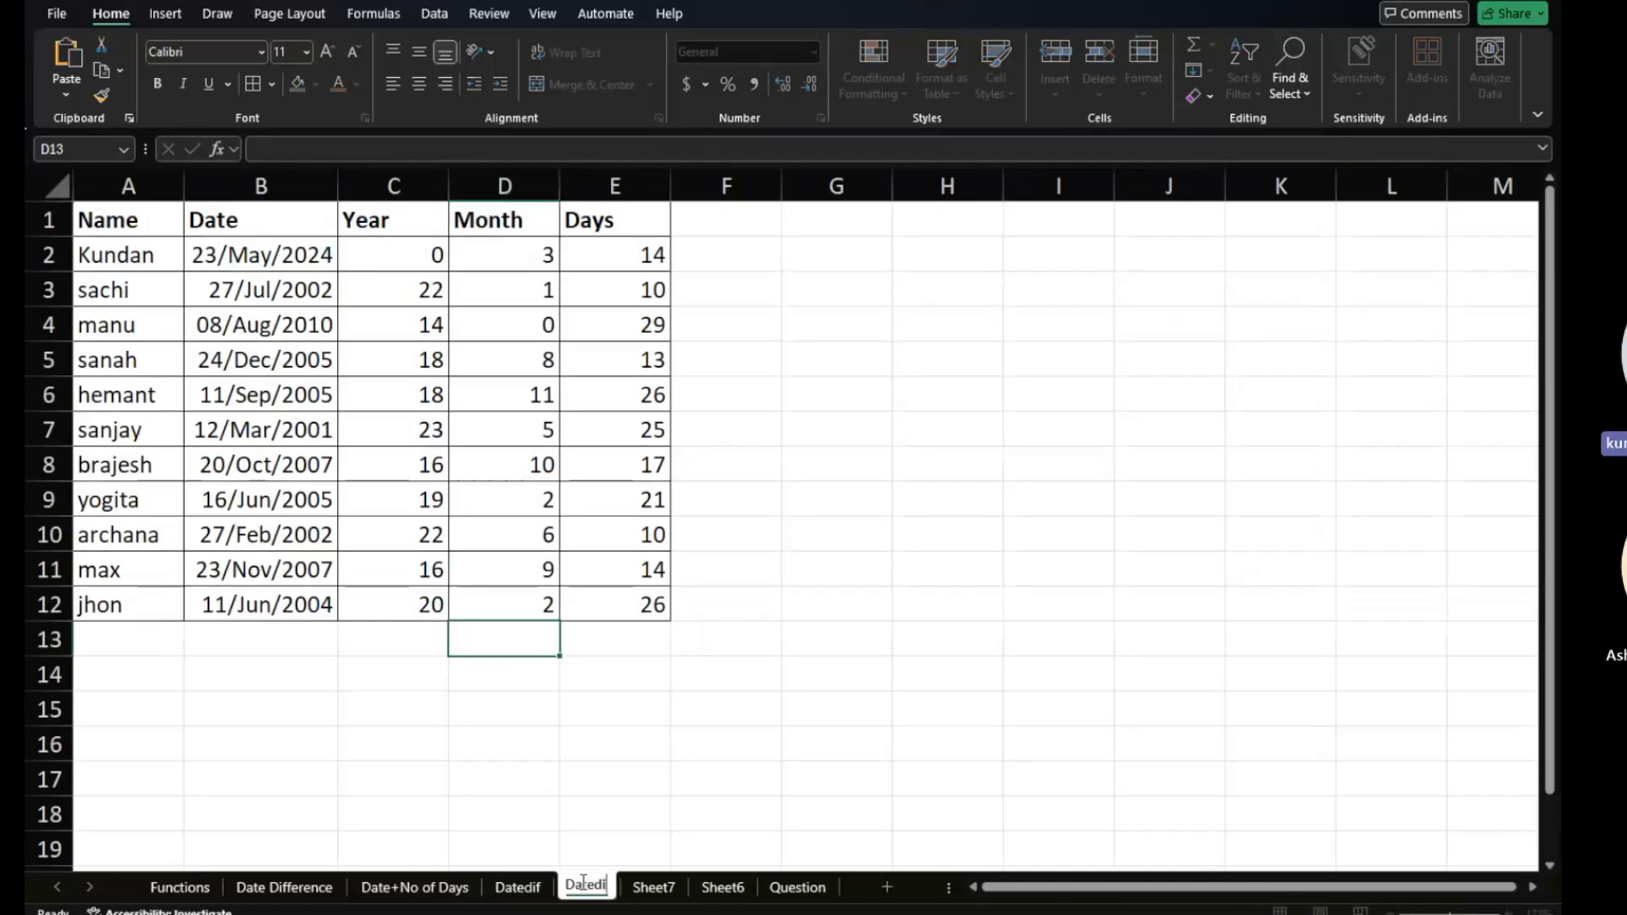
text(f Example)
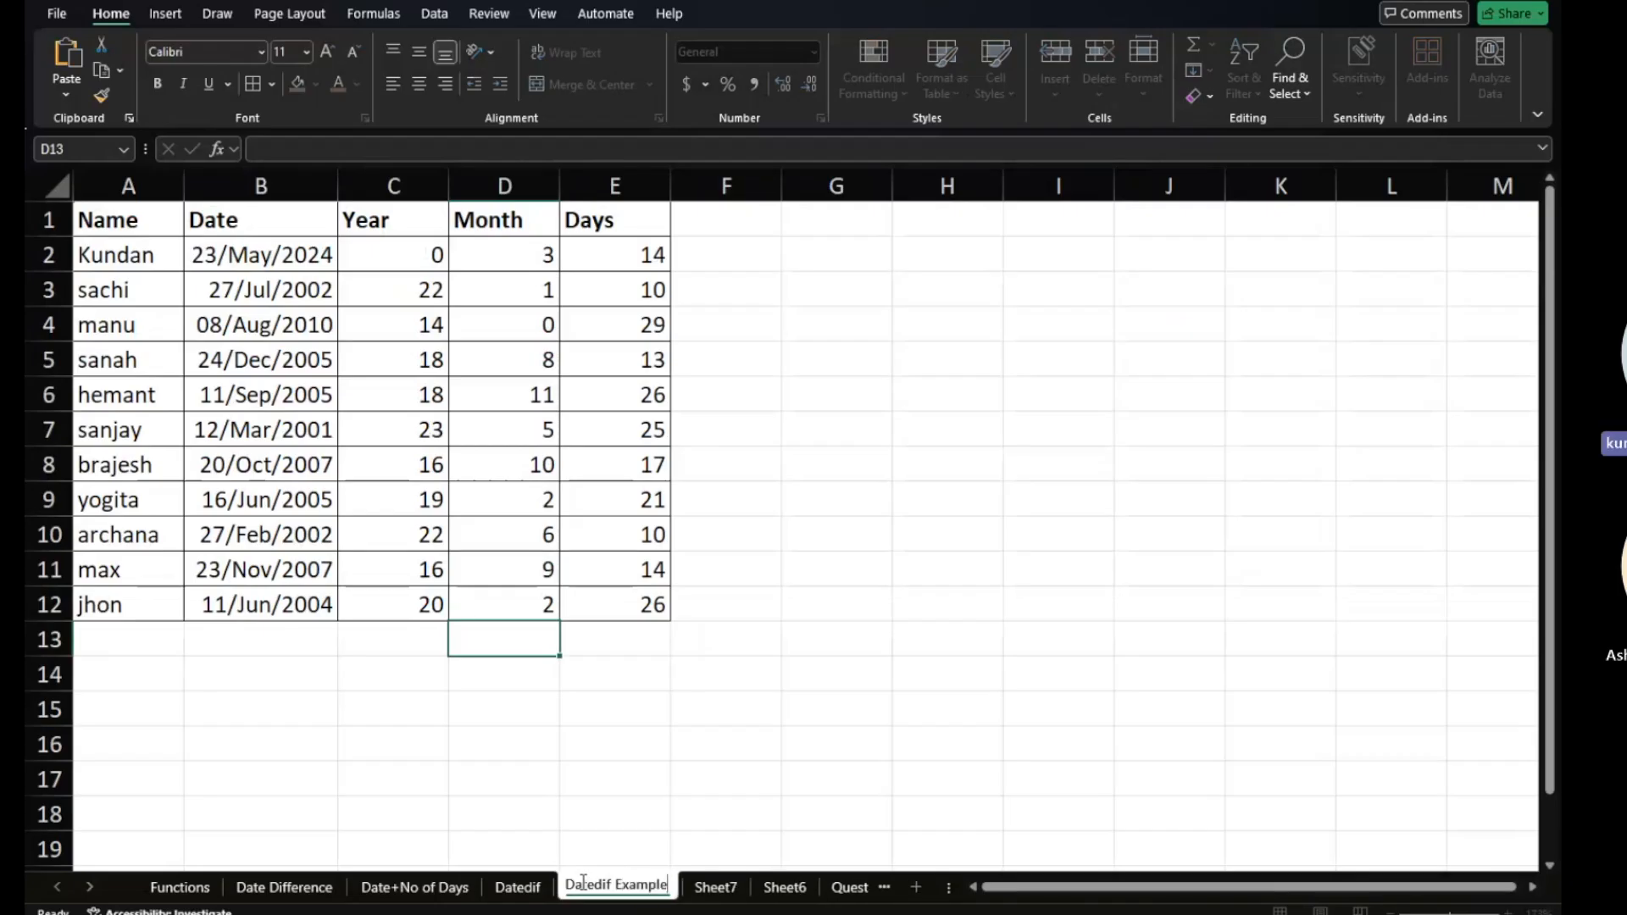
key(Return)
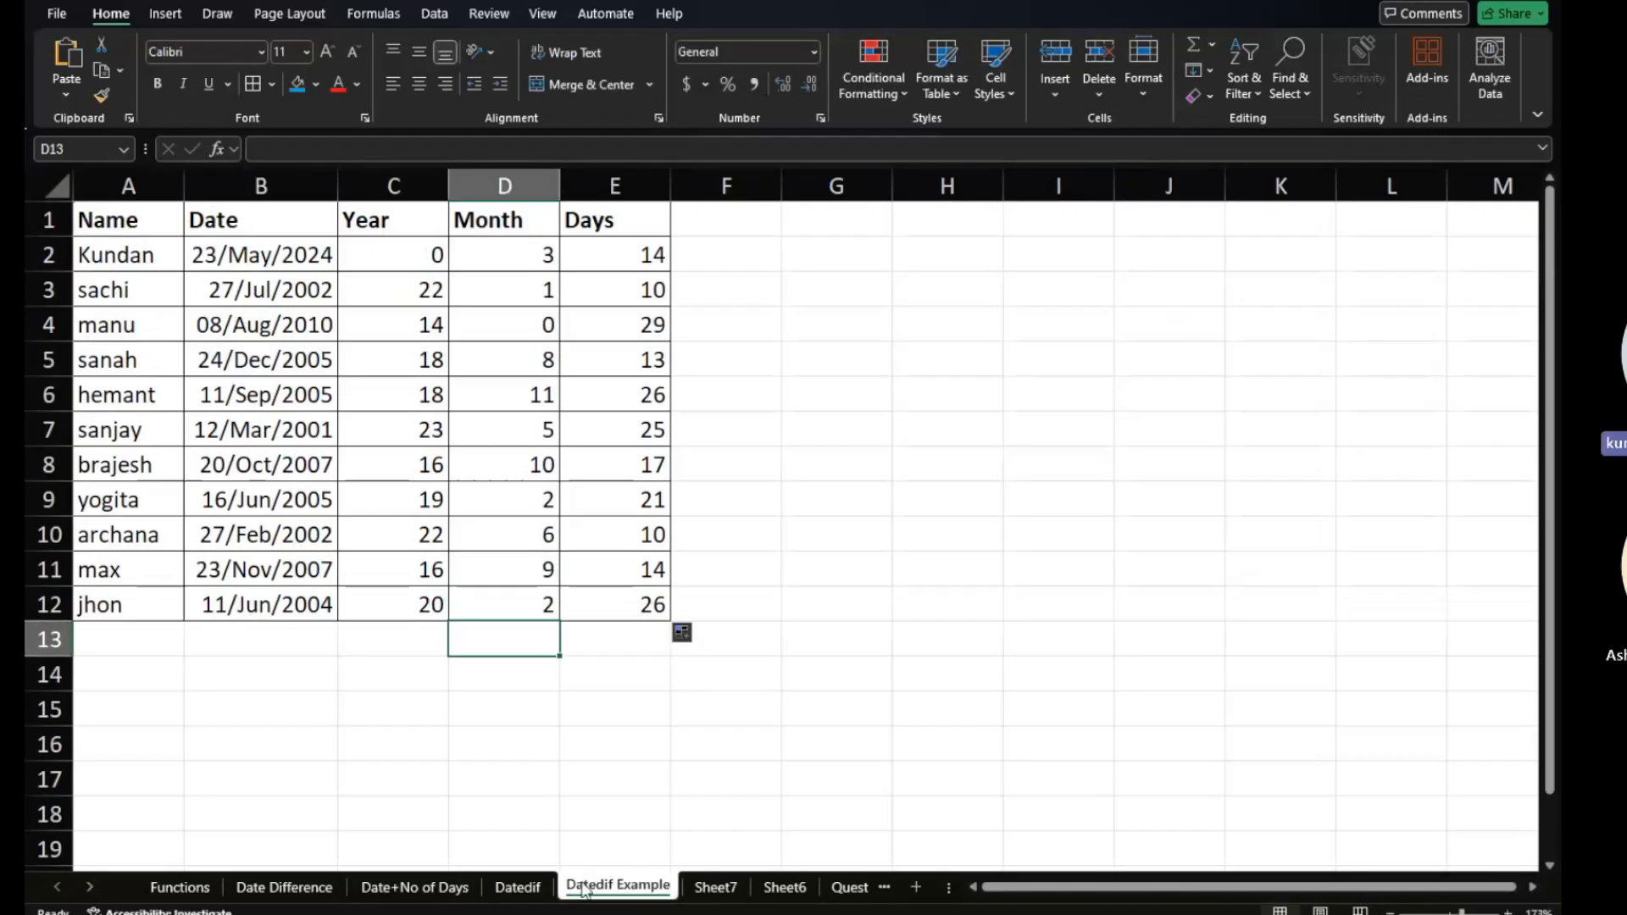
Rename the blank Sheet7 as Text.
click(730, 867)
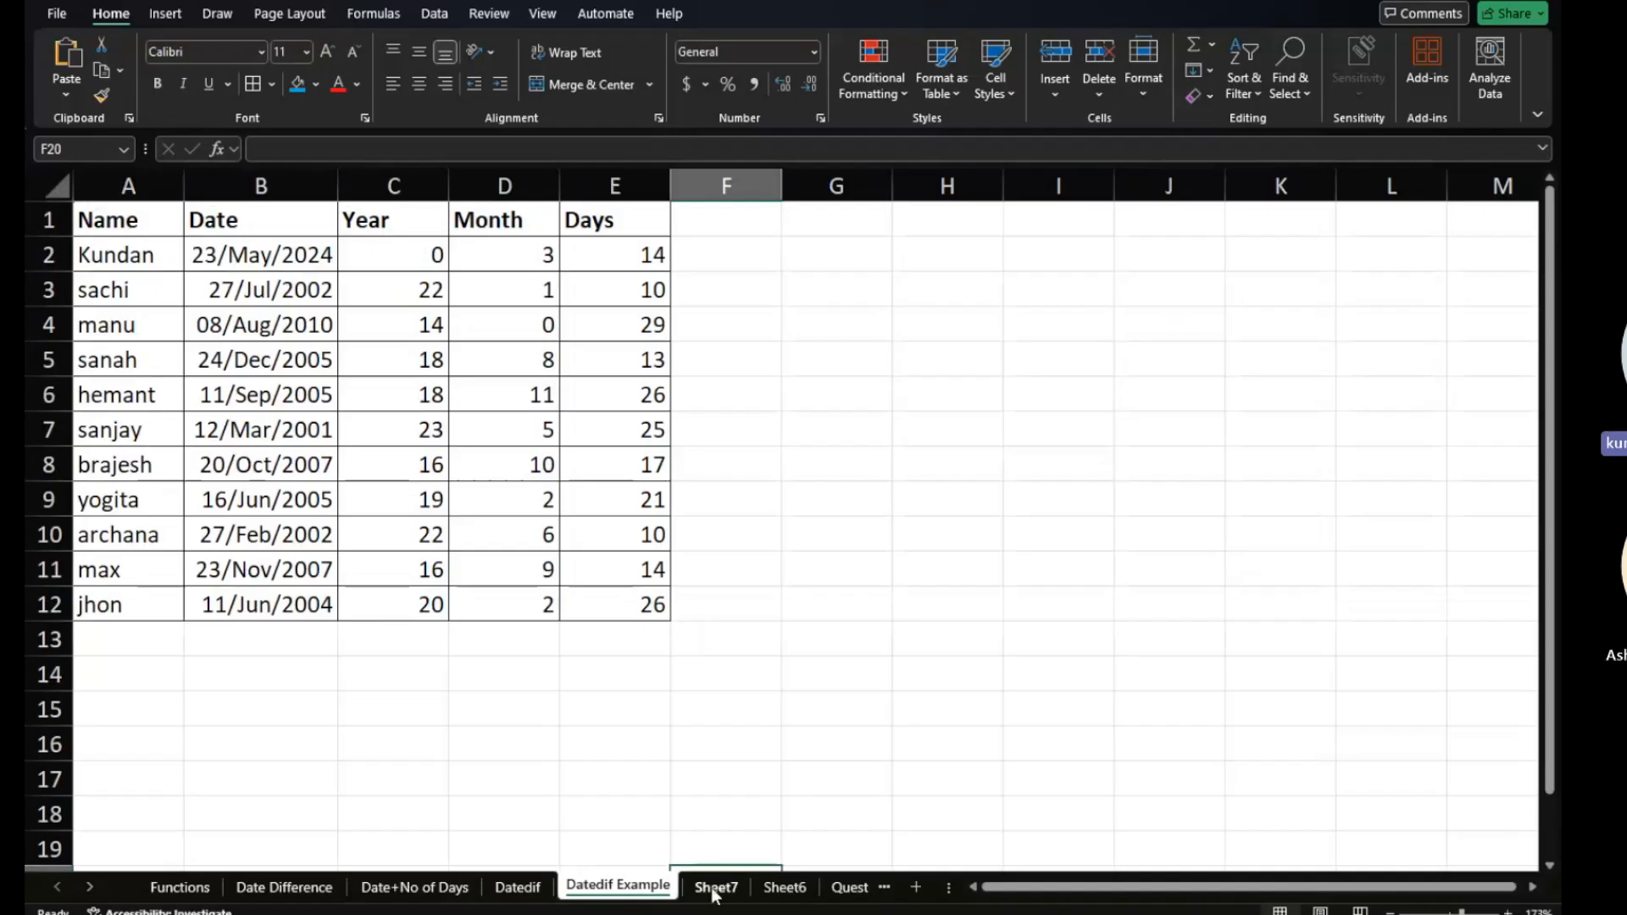
click(715, 889)
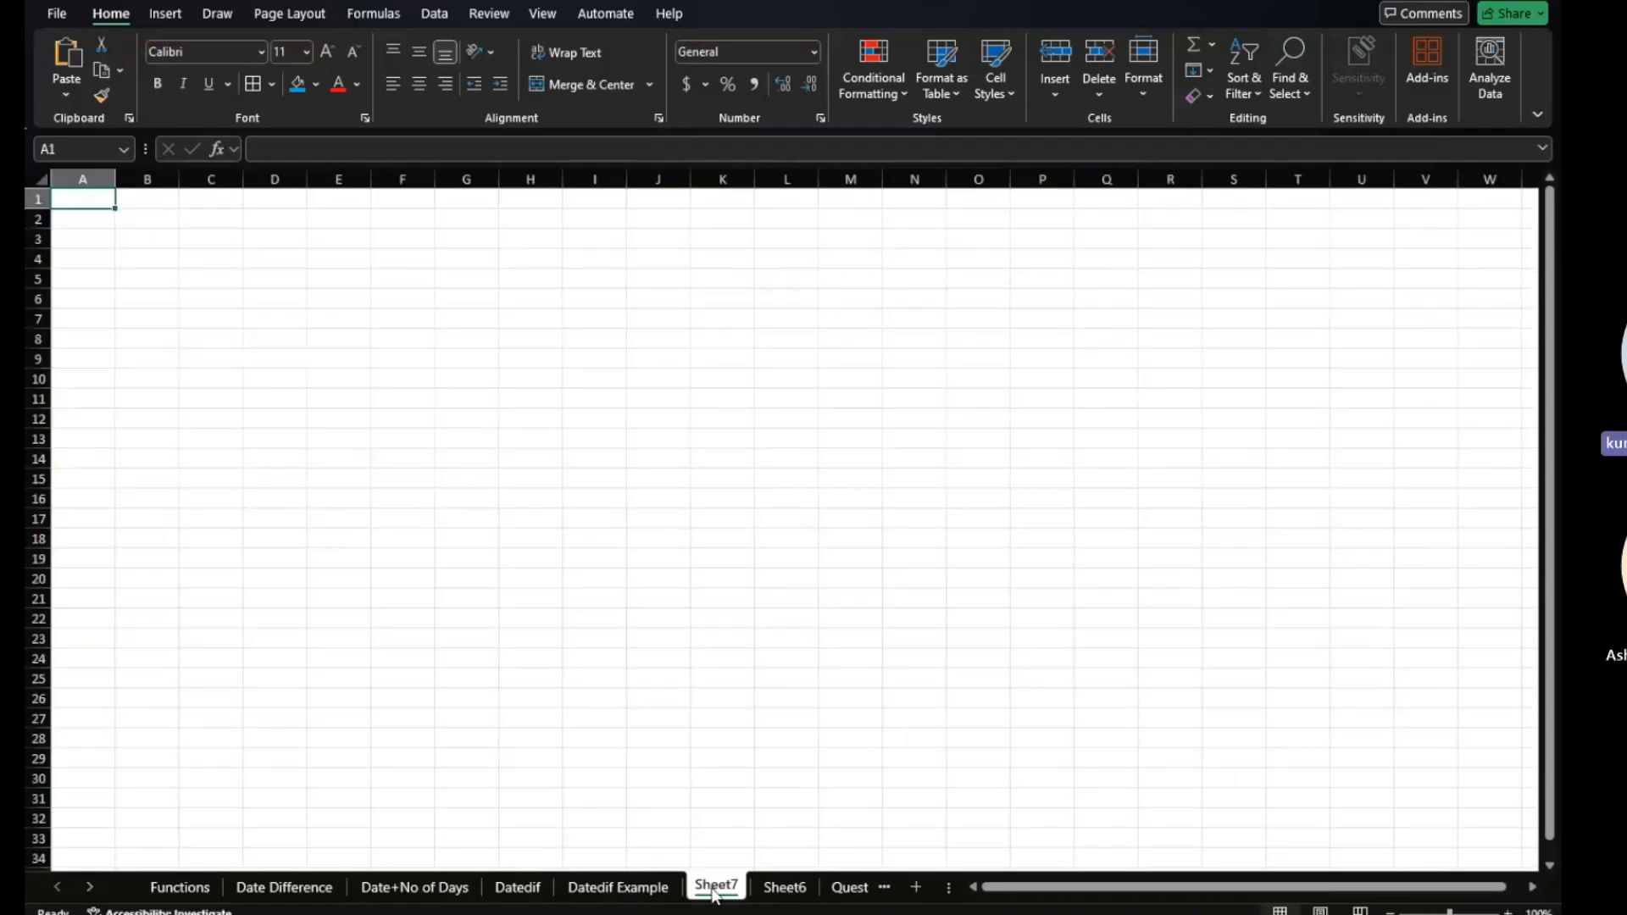
double_click(715, 887)
text(Text)
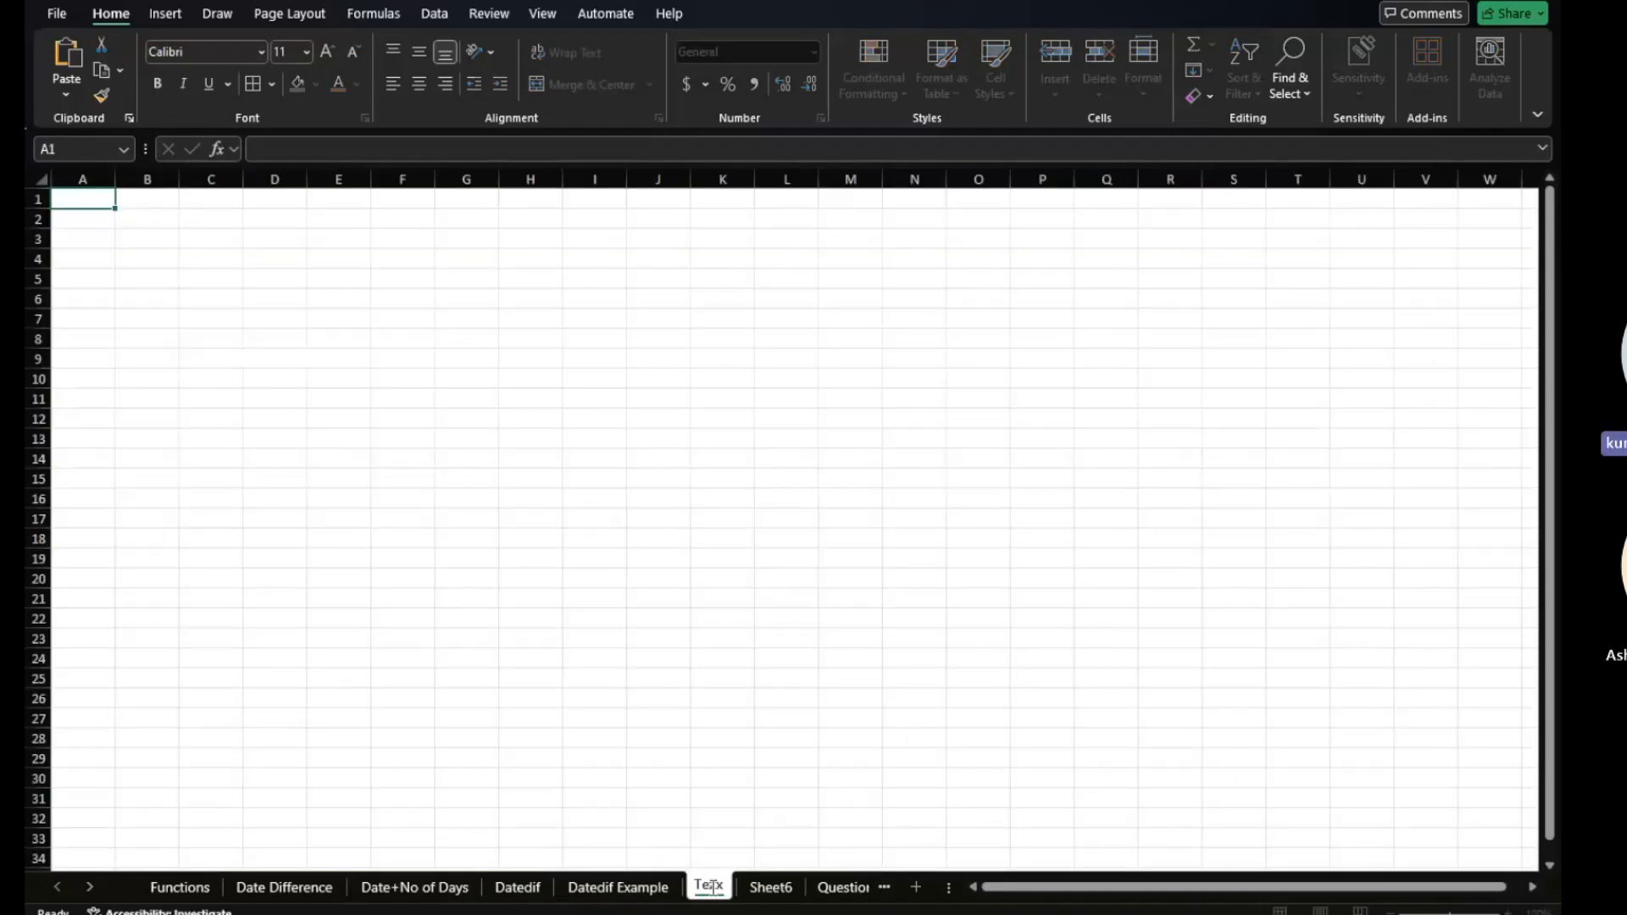
key(BackSpace)
text(xt)
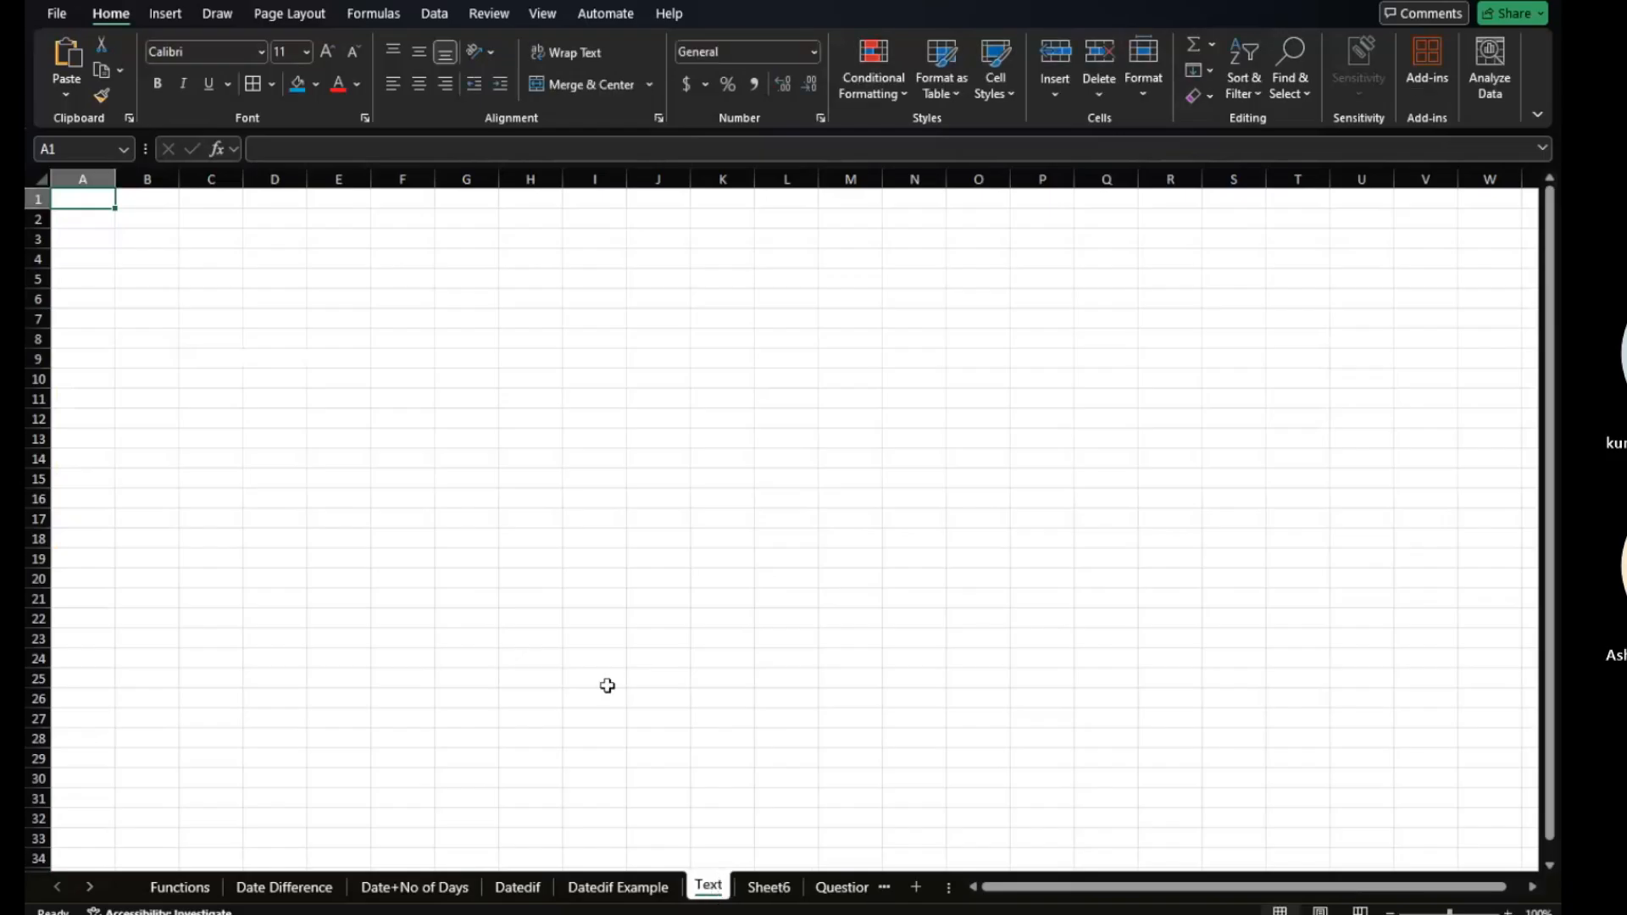
Enter the heading Text in cell A1 of the Text sheet.
scroll(606, 683, up, 10)
key(ctrl+Home)
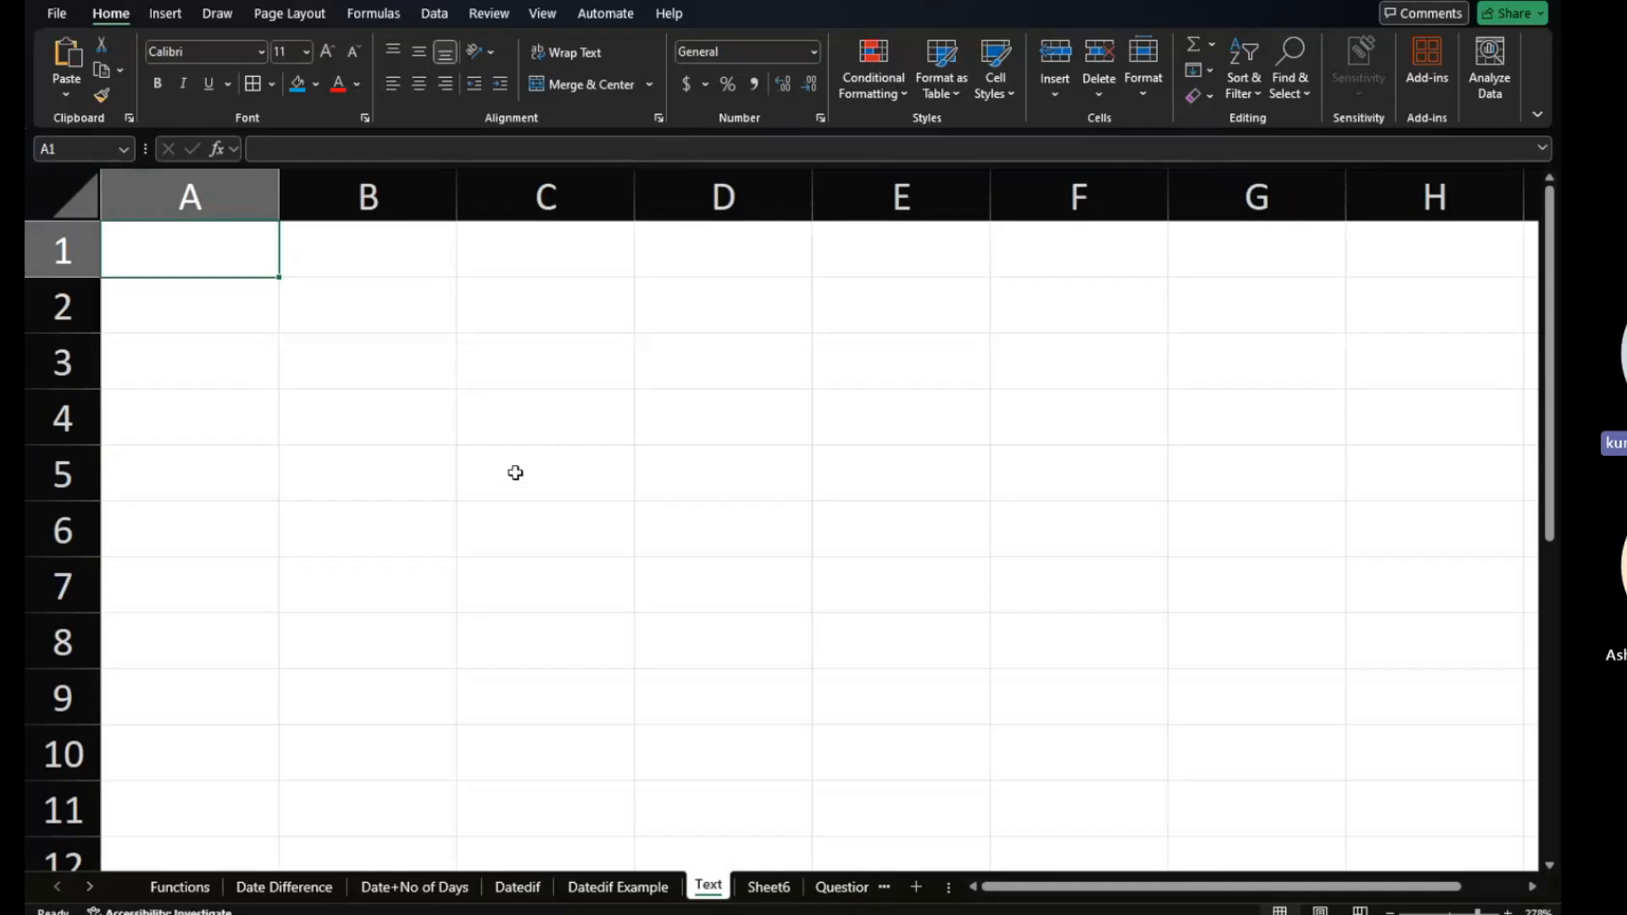
text(Text)
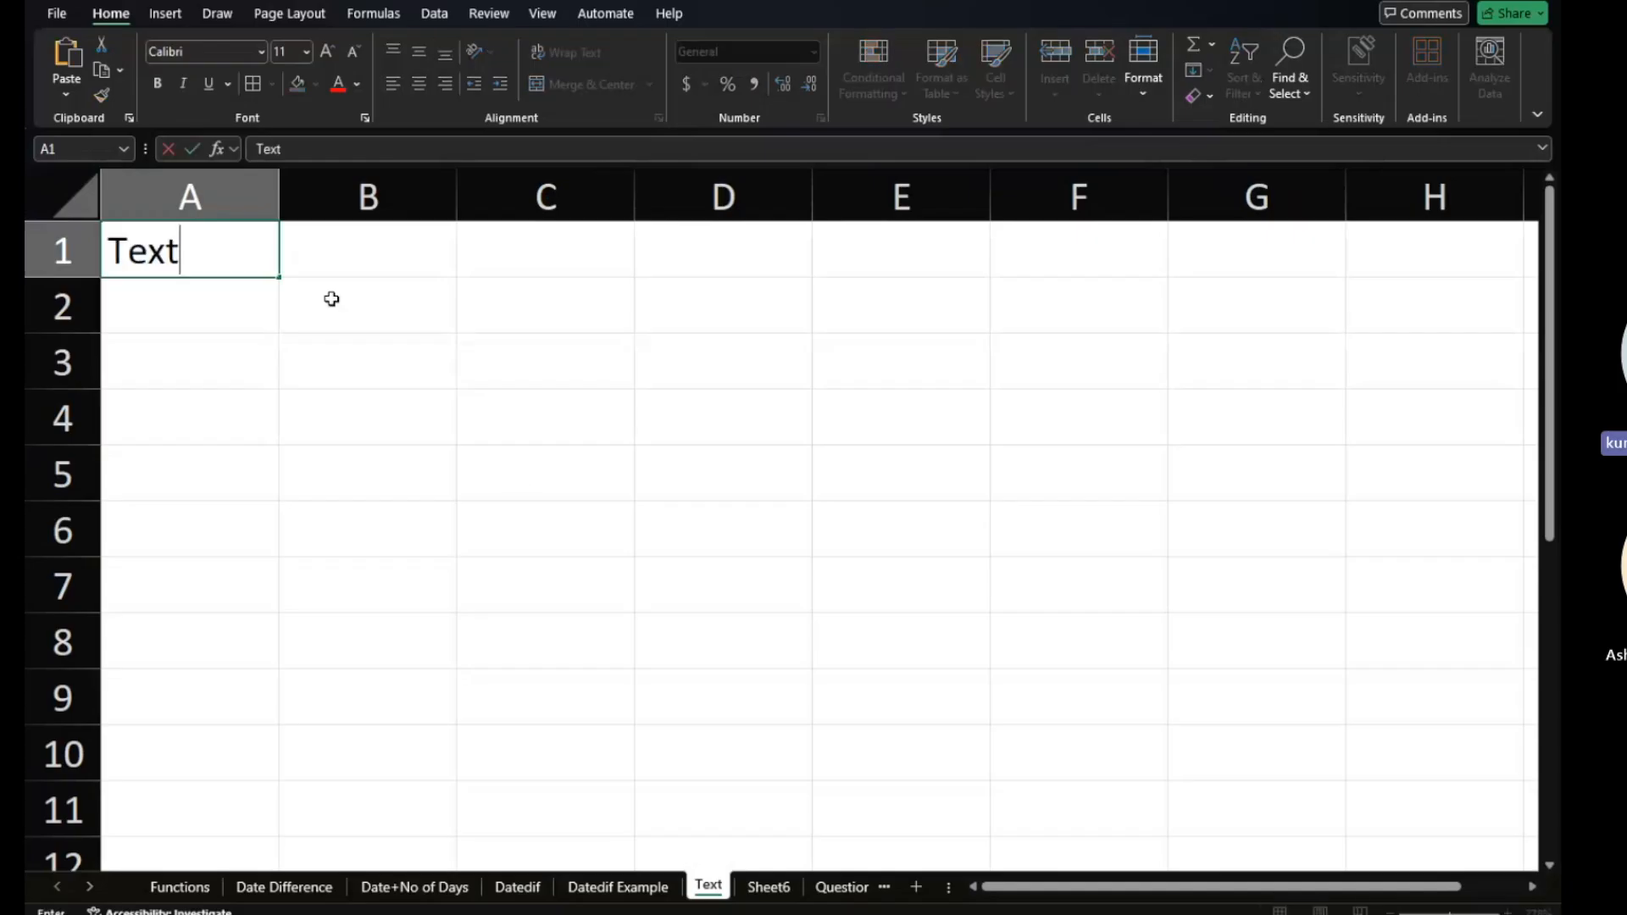
key(Return)
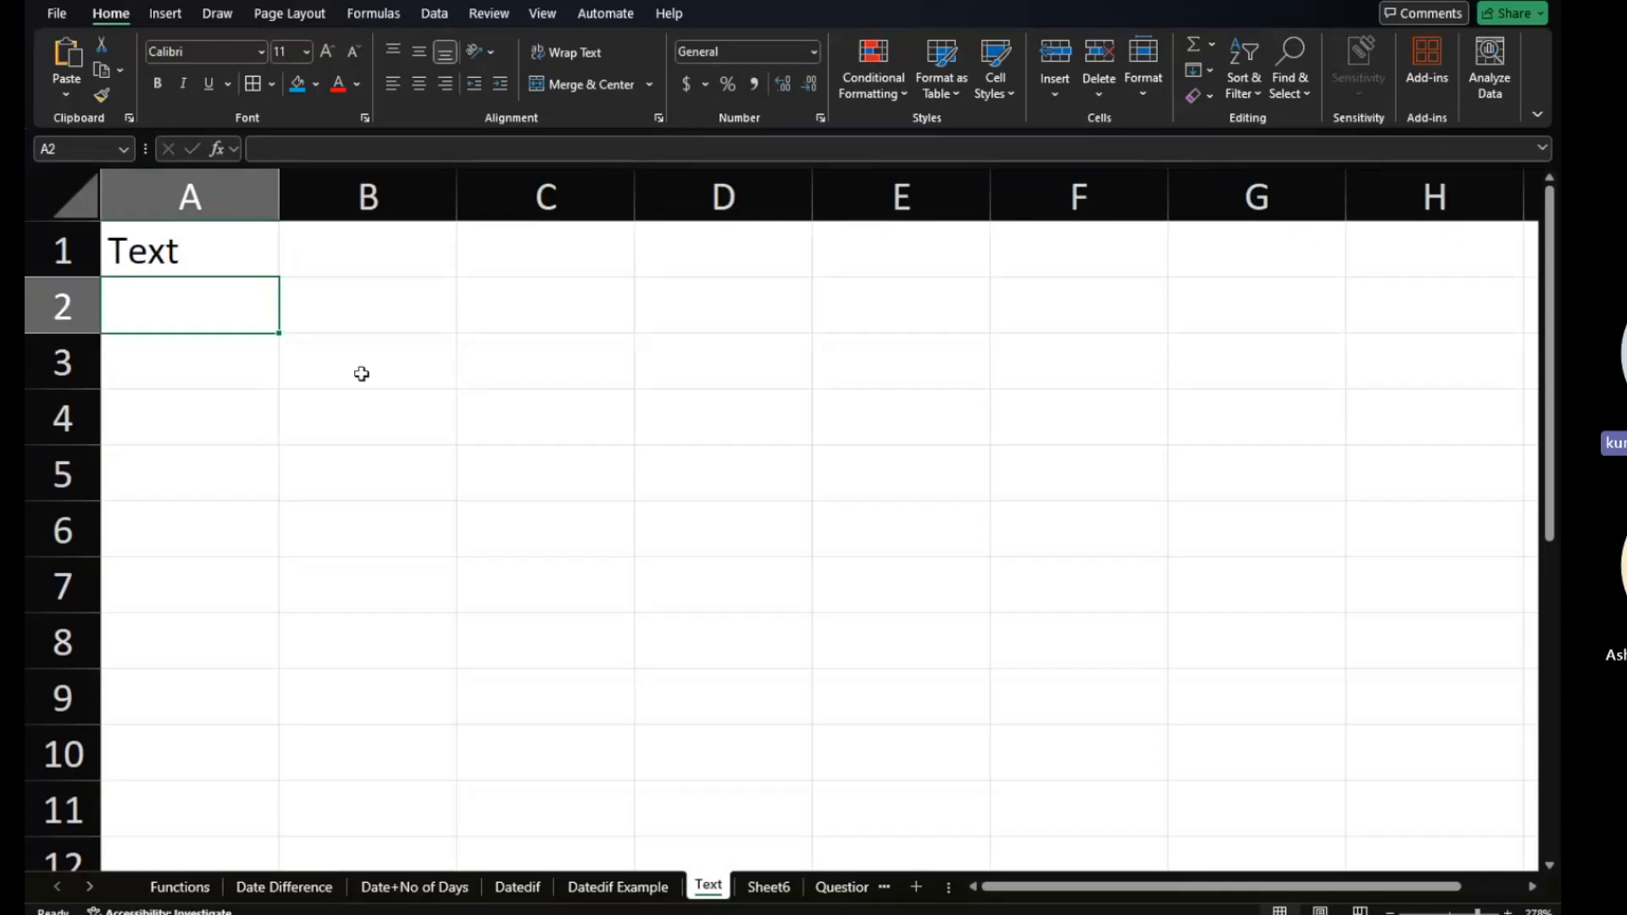
click(197, 377)
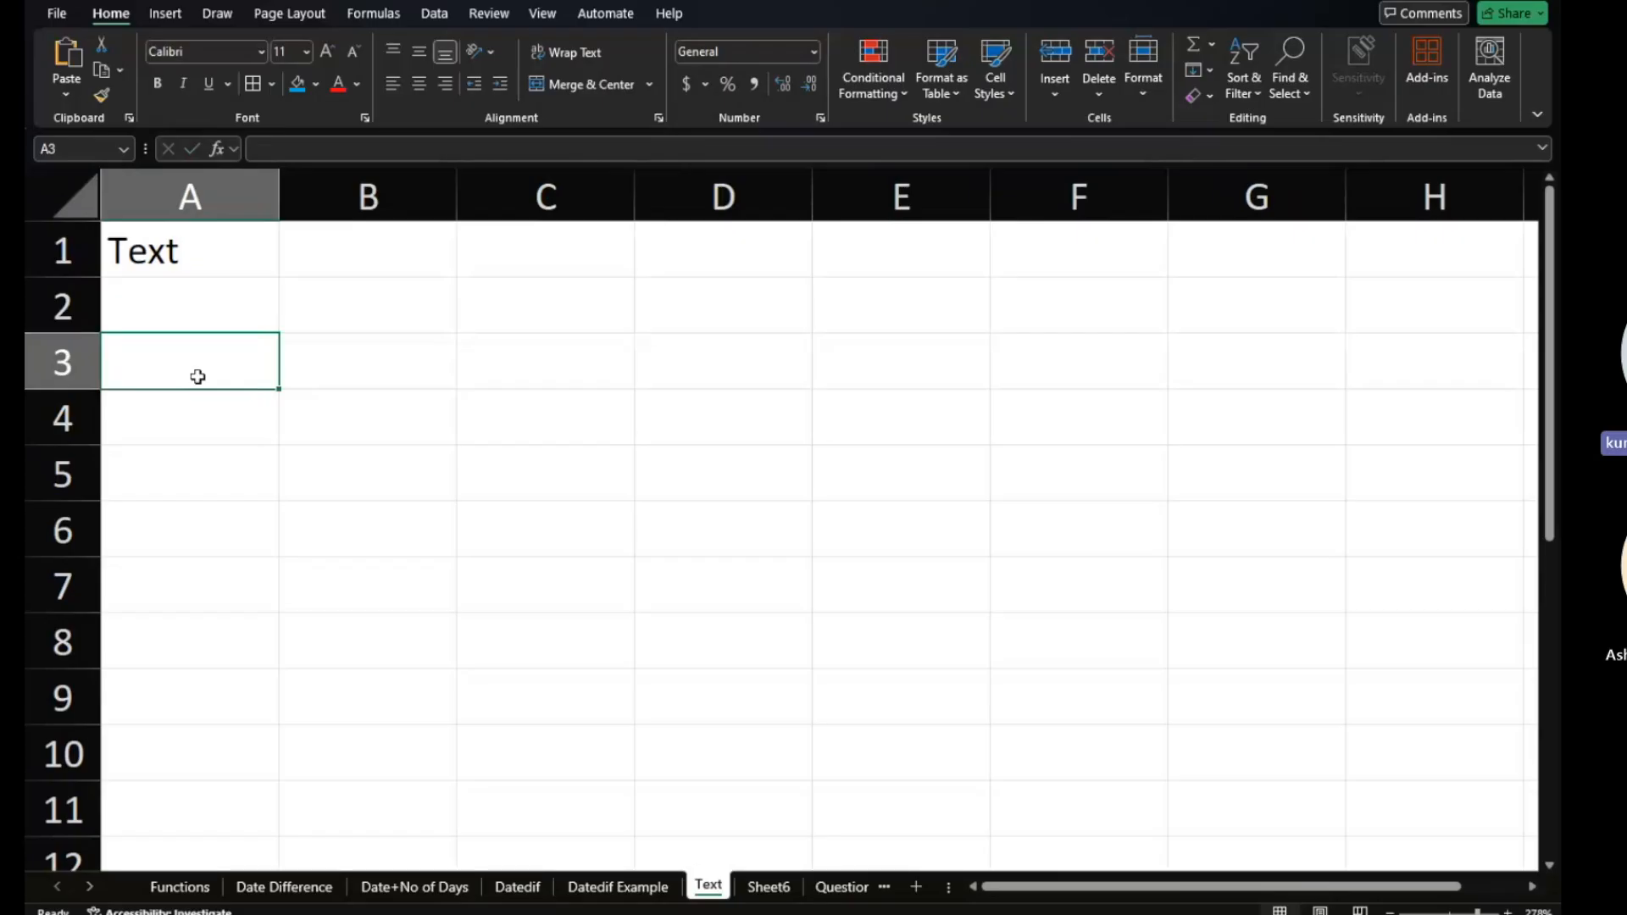
key(Up)
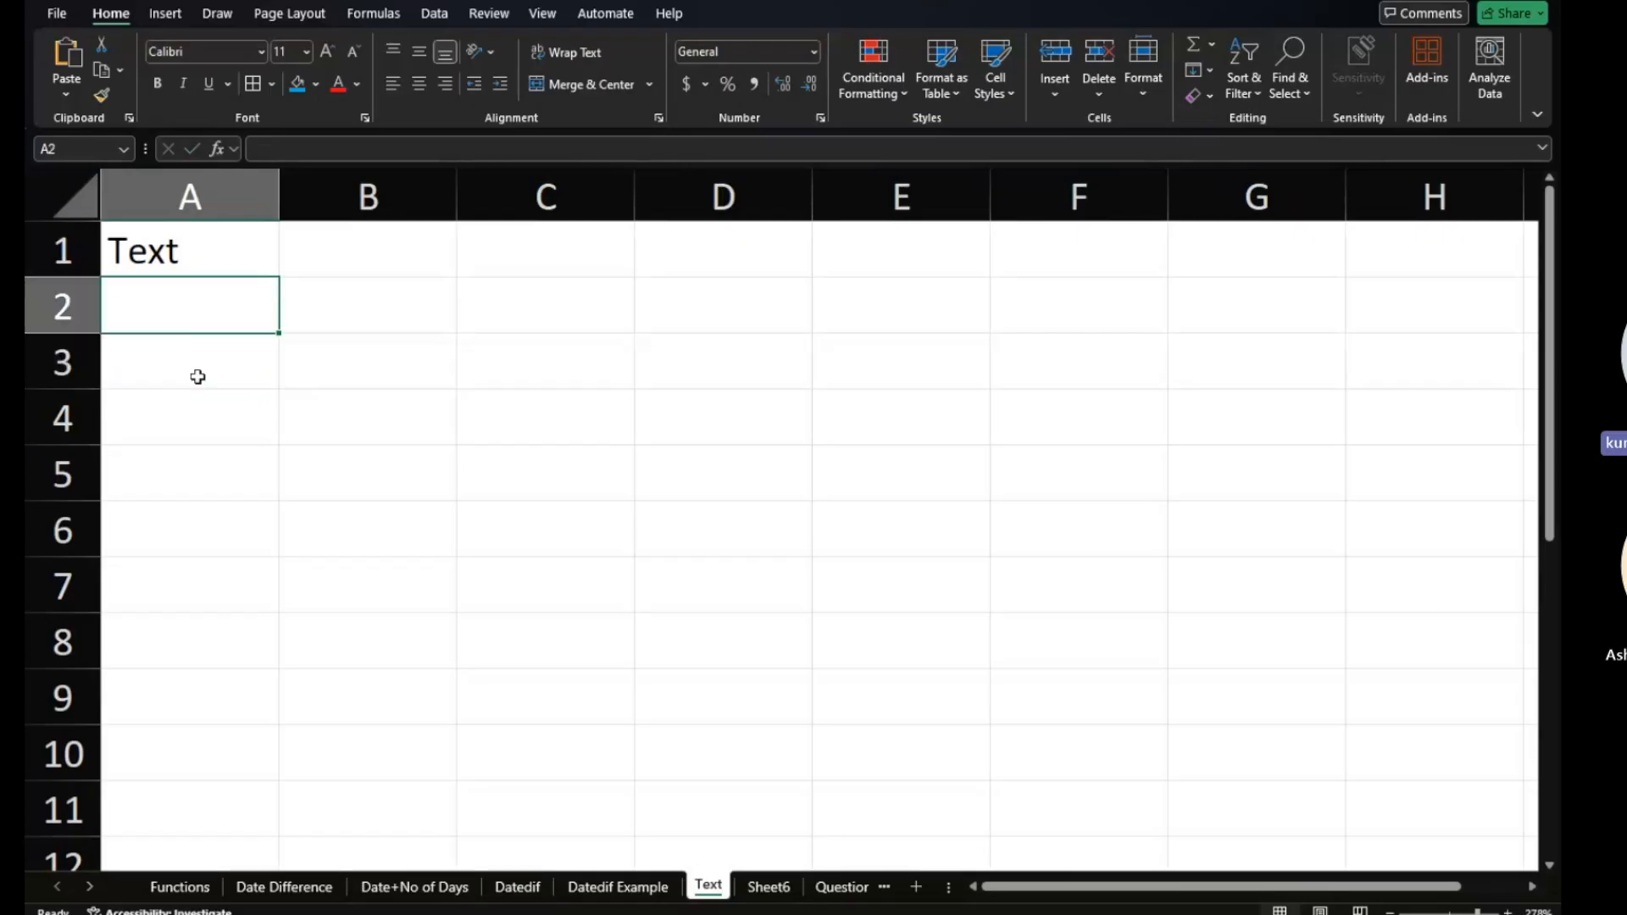
key(Right)
key(Right)
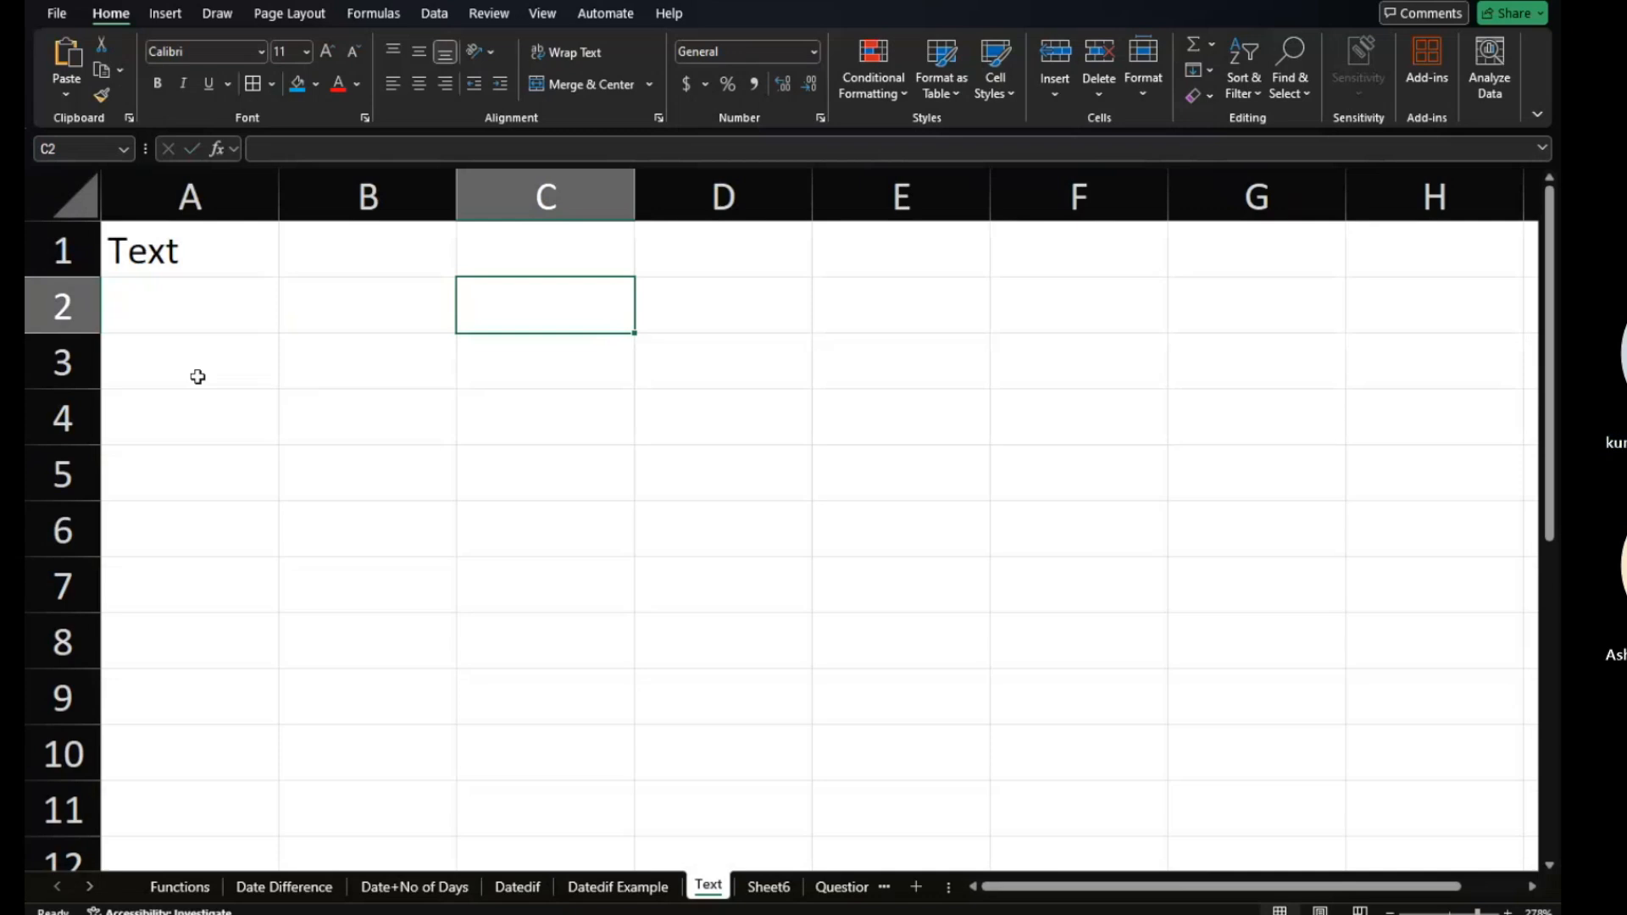
key(Left)
key(Up)
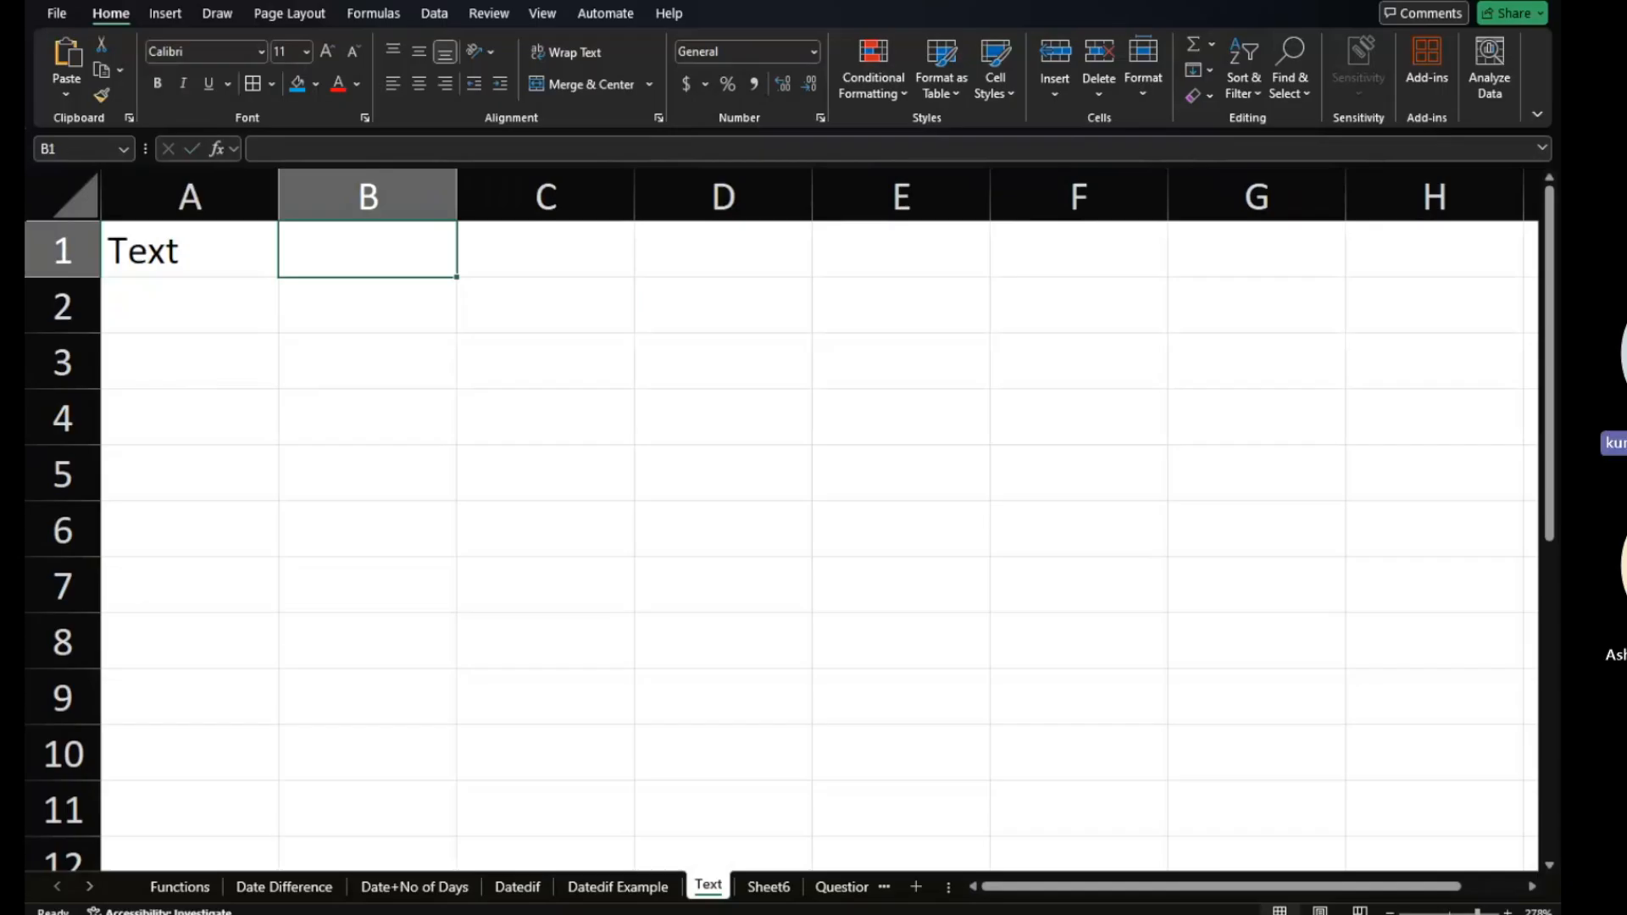
Copy the Name and Date columns, A1:B12, from the Datedif Example sheet to cell A3 of the Text sheet.
key(ctrl+Page_Up)
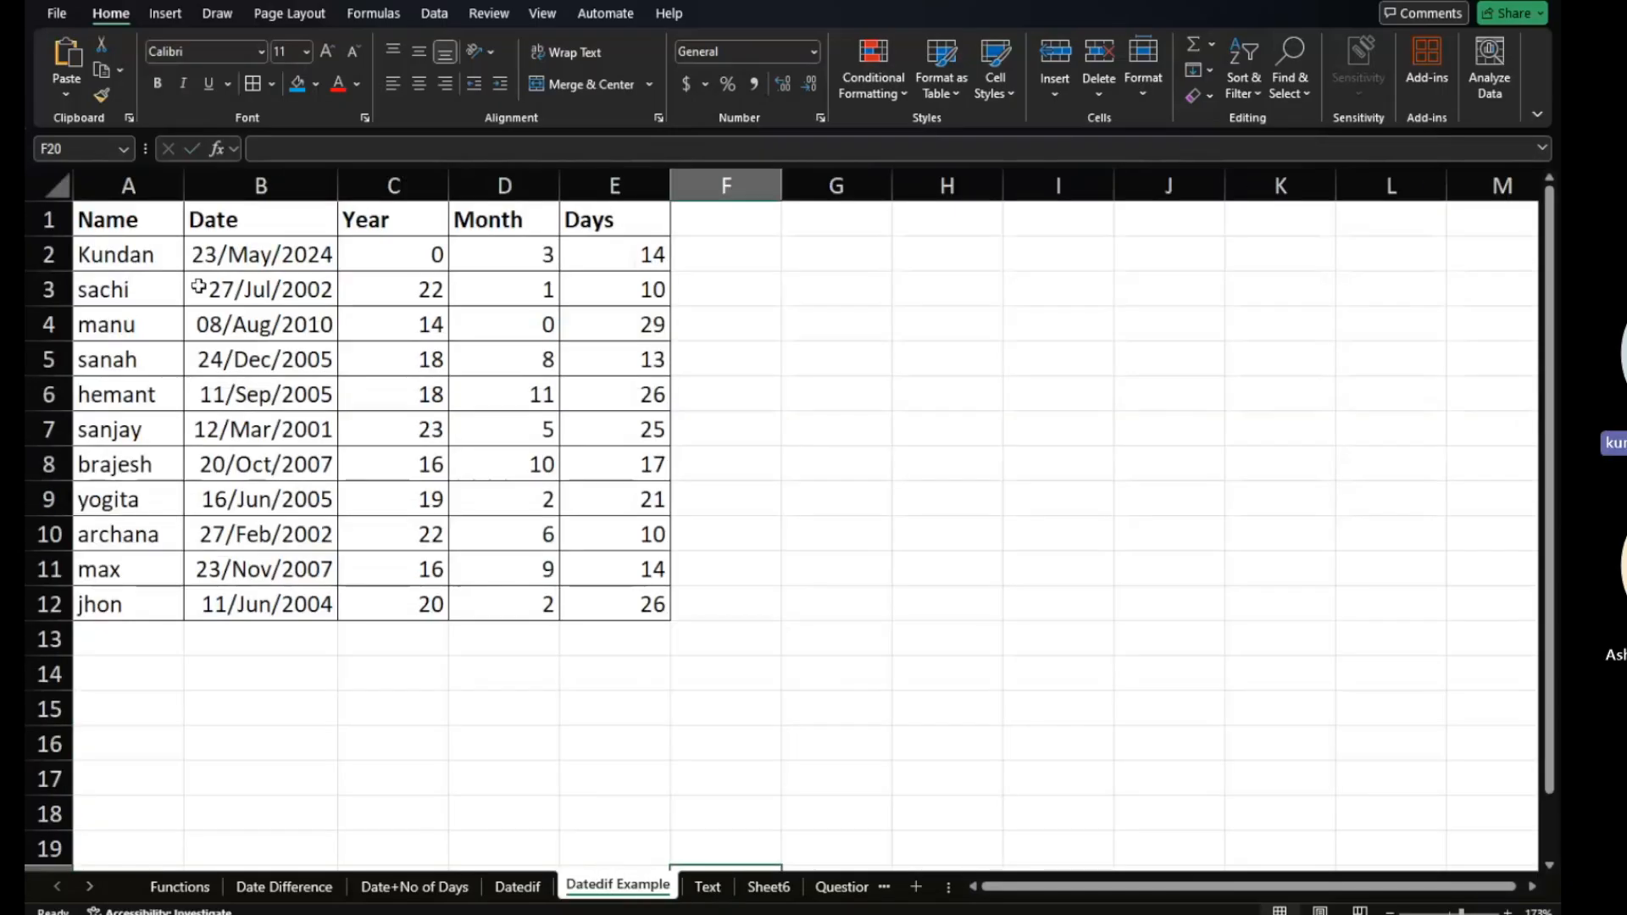
click(134, 226)
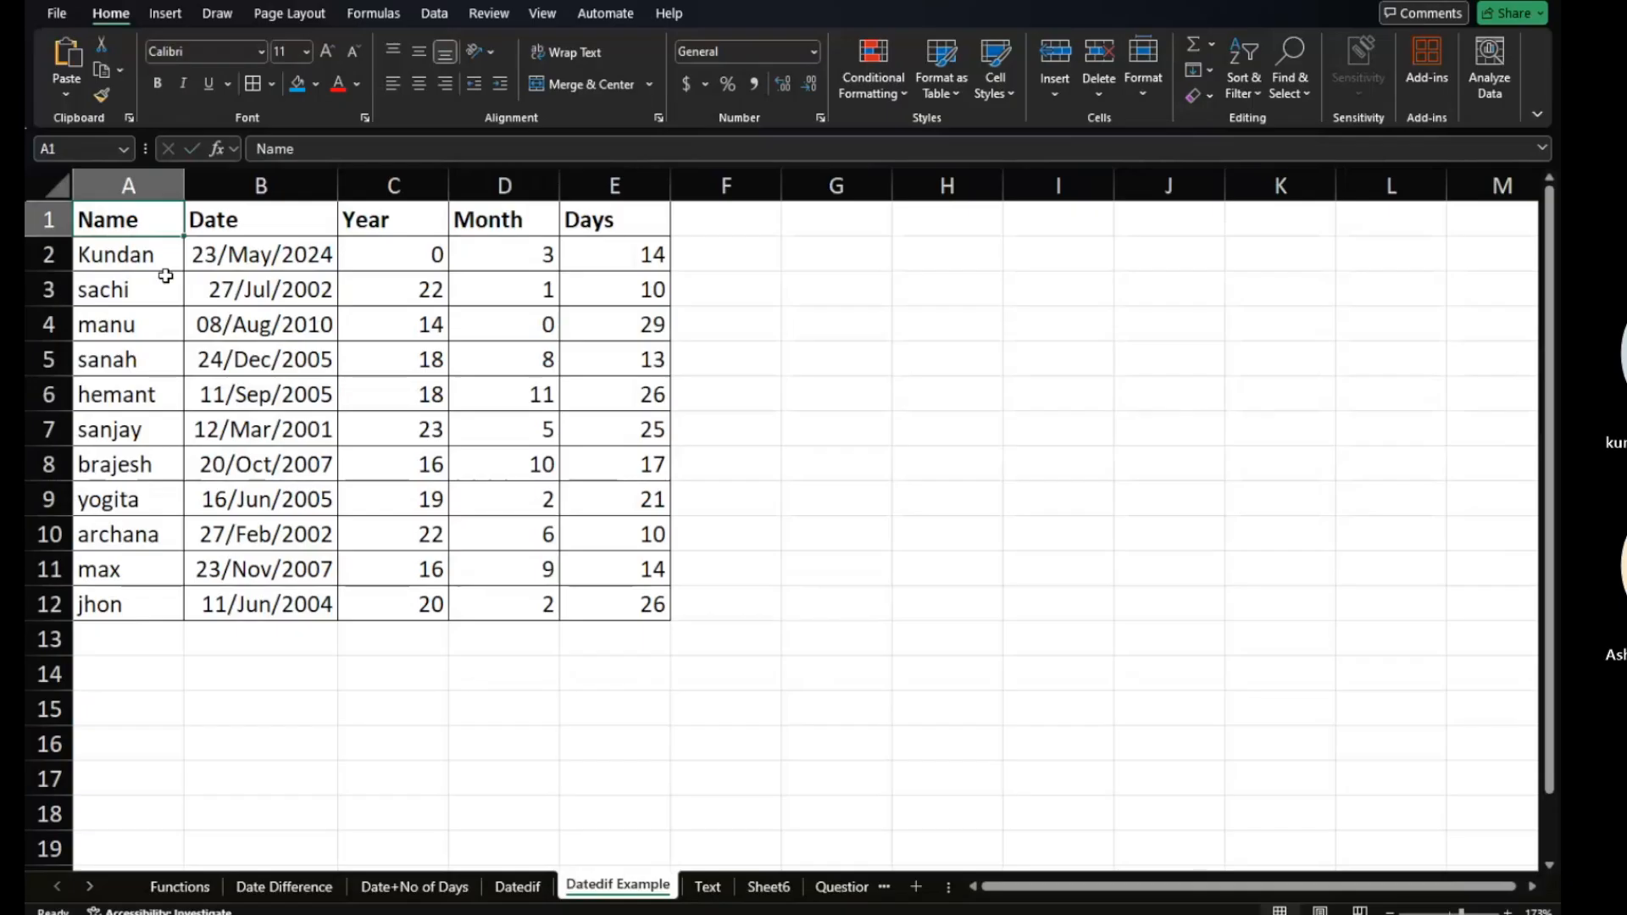
drag(165, 276, 307, 599)
key(ctrl+c)
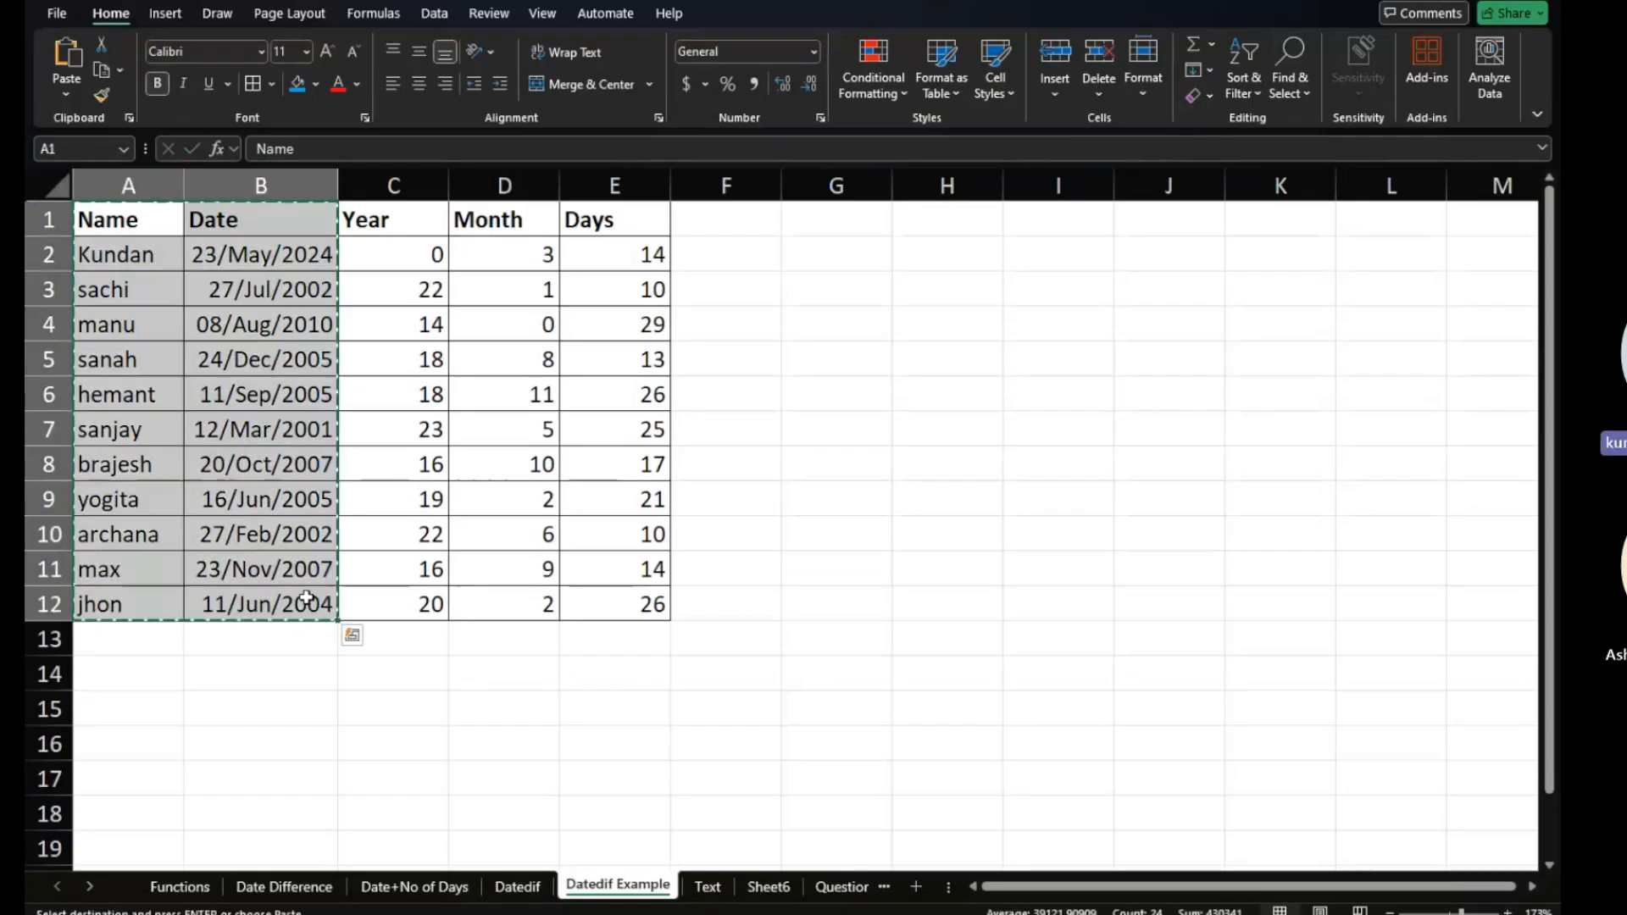
click(713, 890)
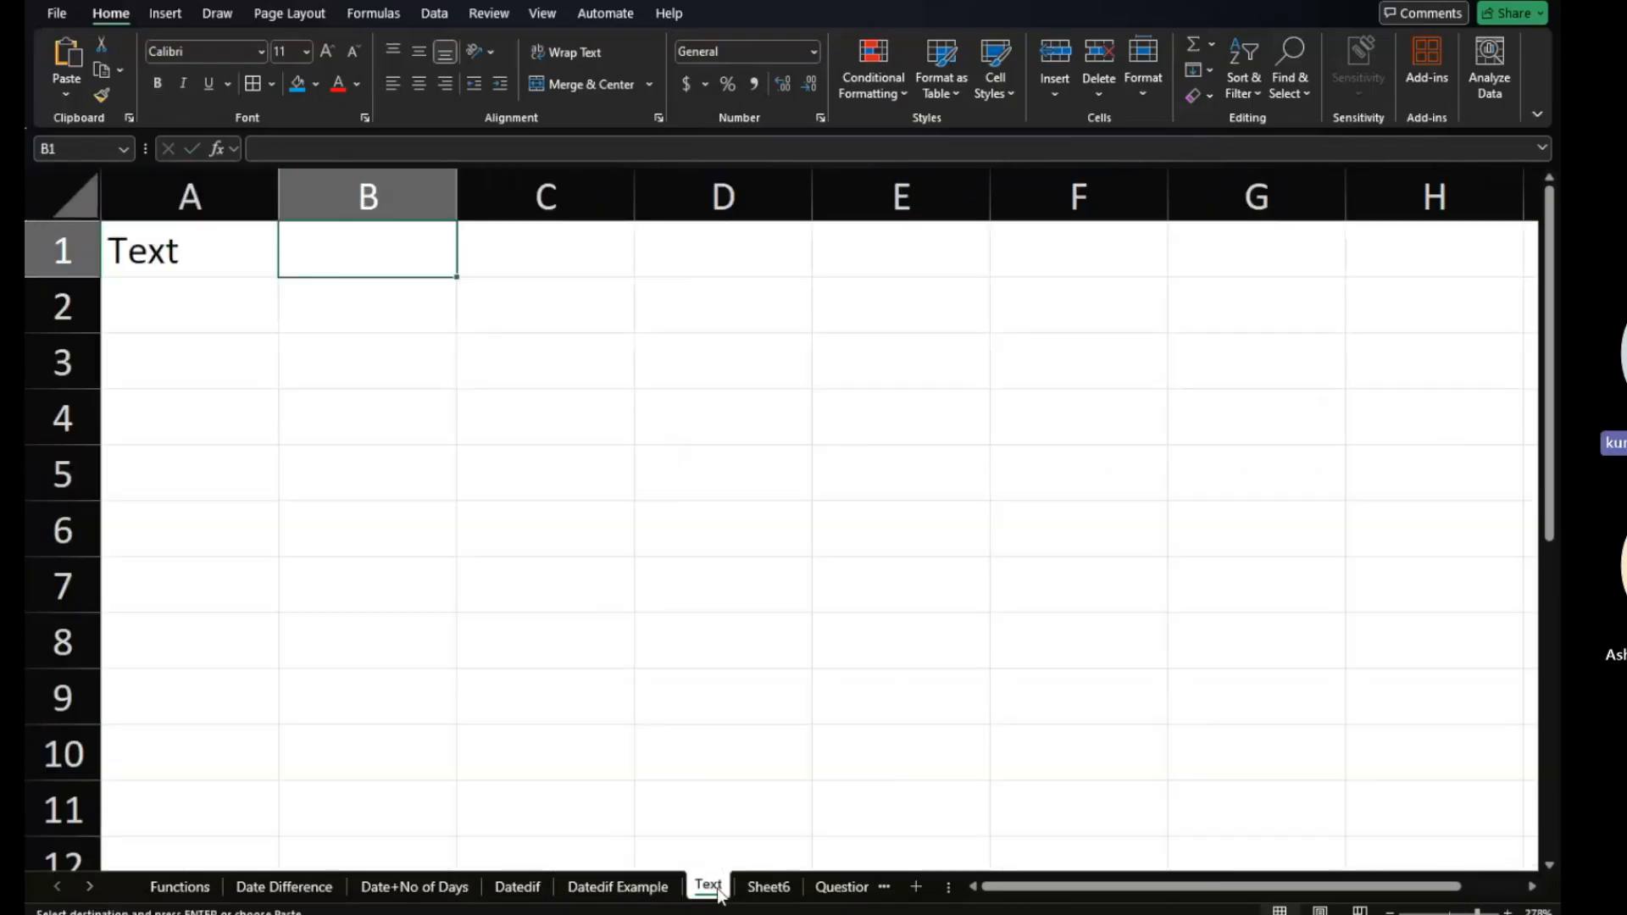
click(201, 363)
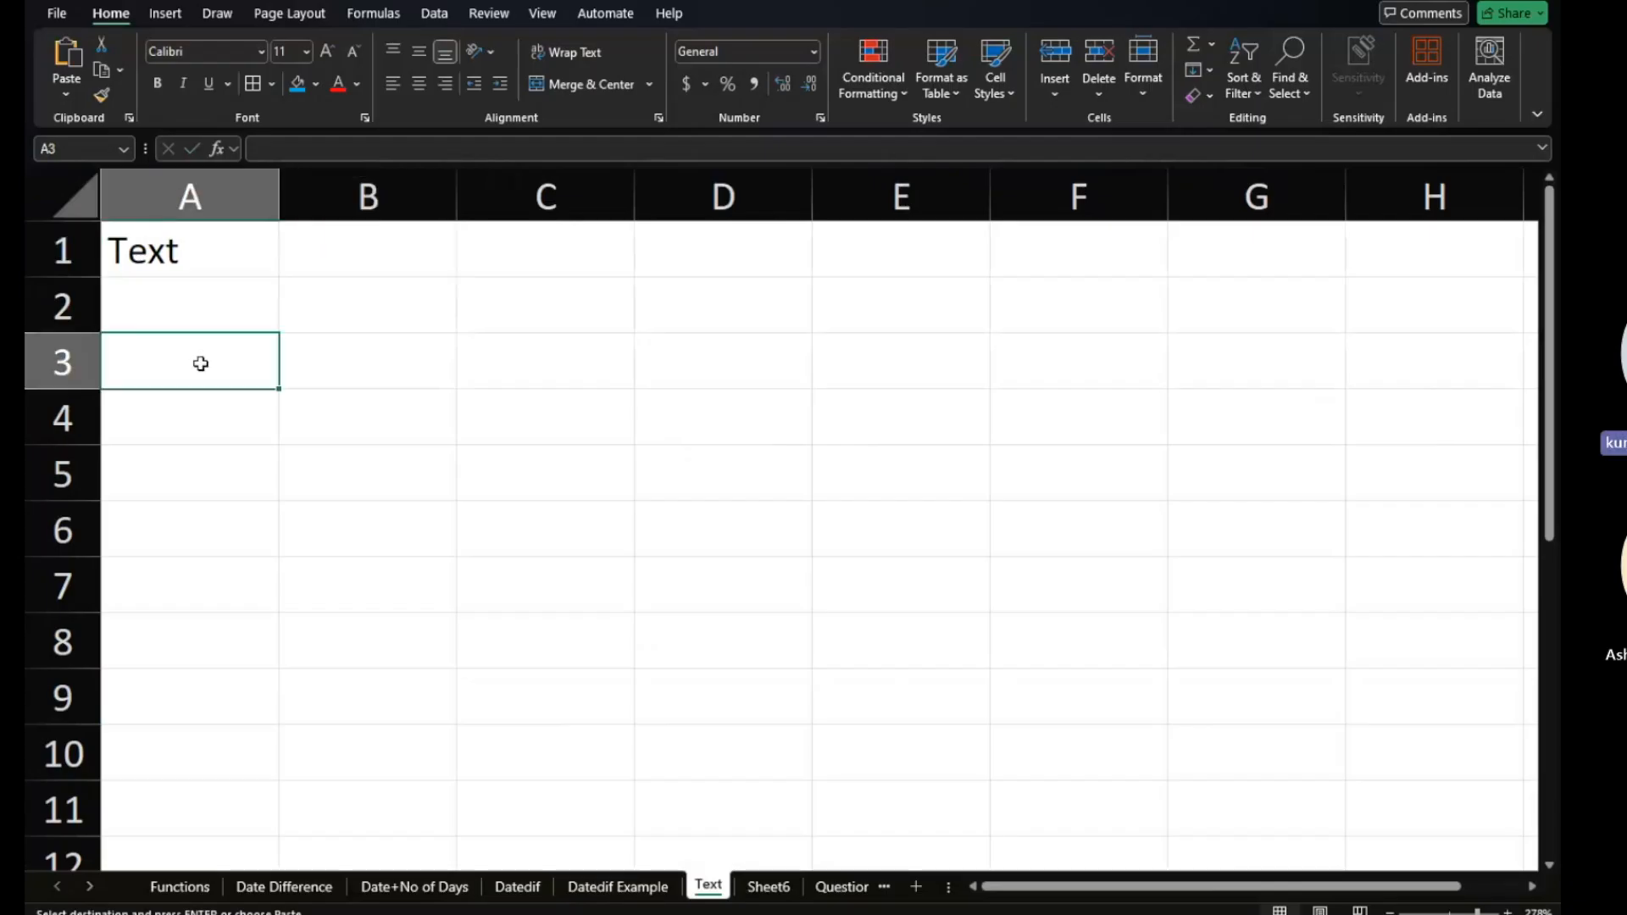
key(ctrl+v)
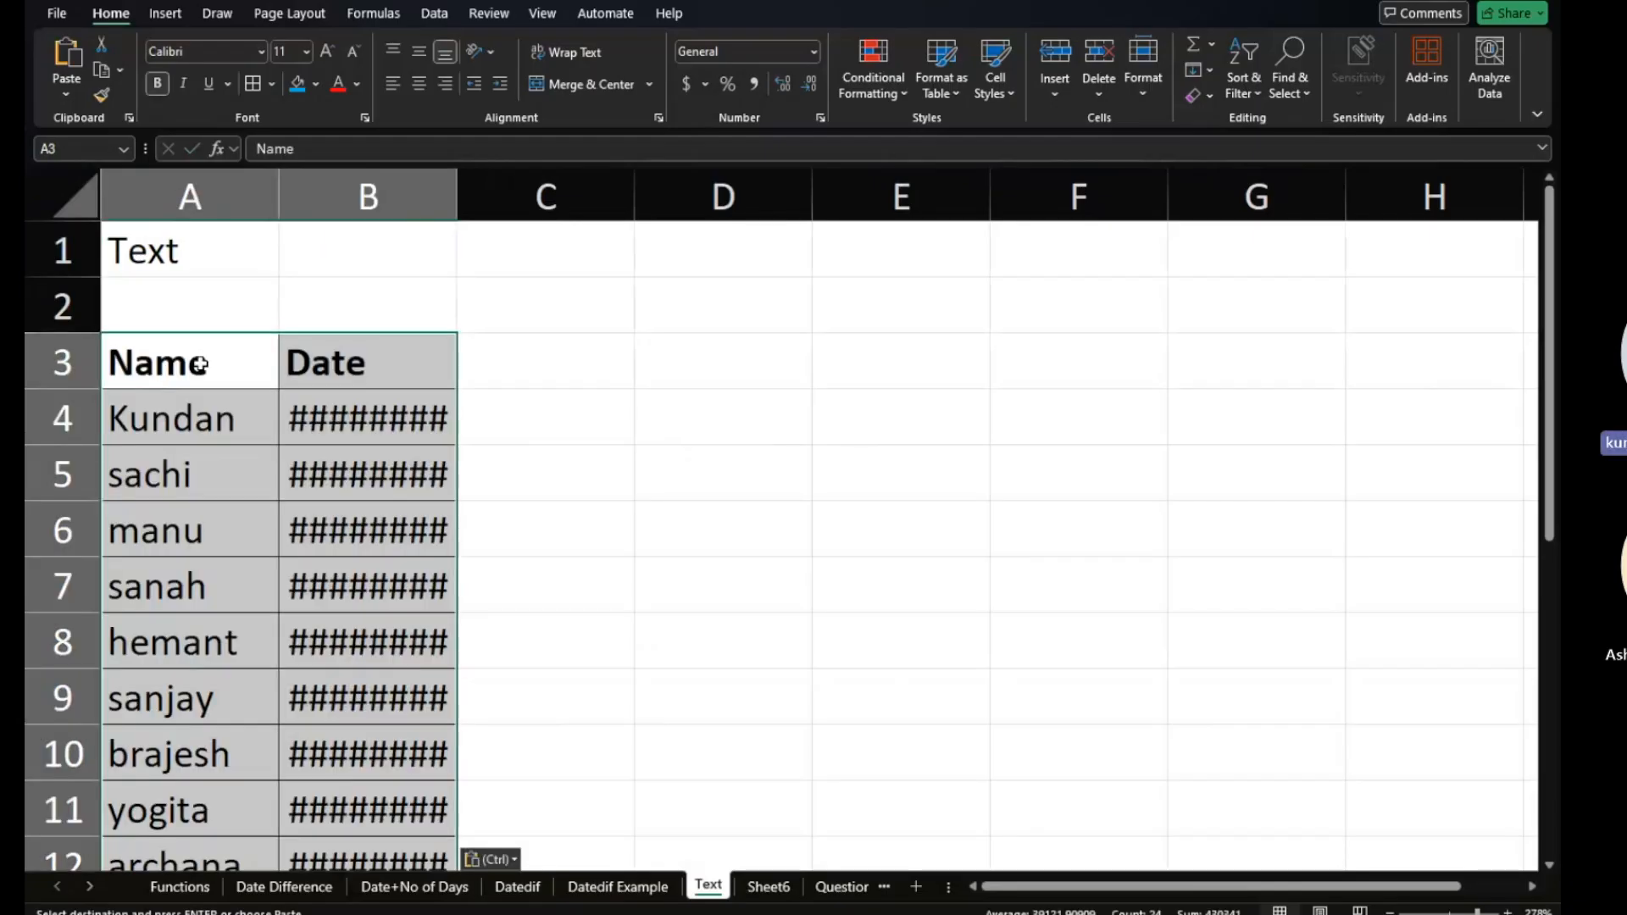
Fit column B's width to its dates and make the Text heading in A1 bold.
double_click(457, 197)
click(152, 247)
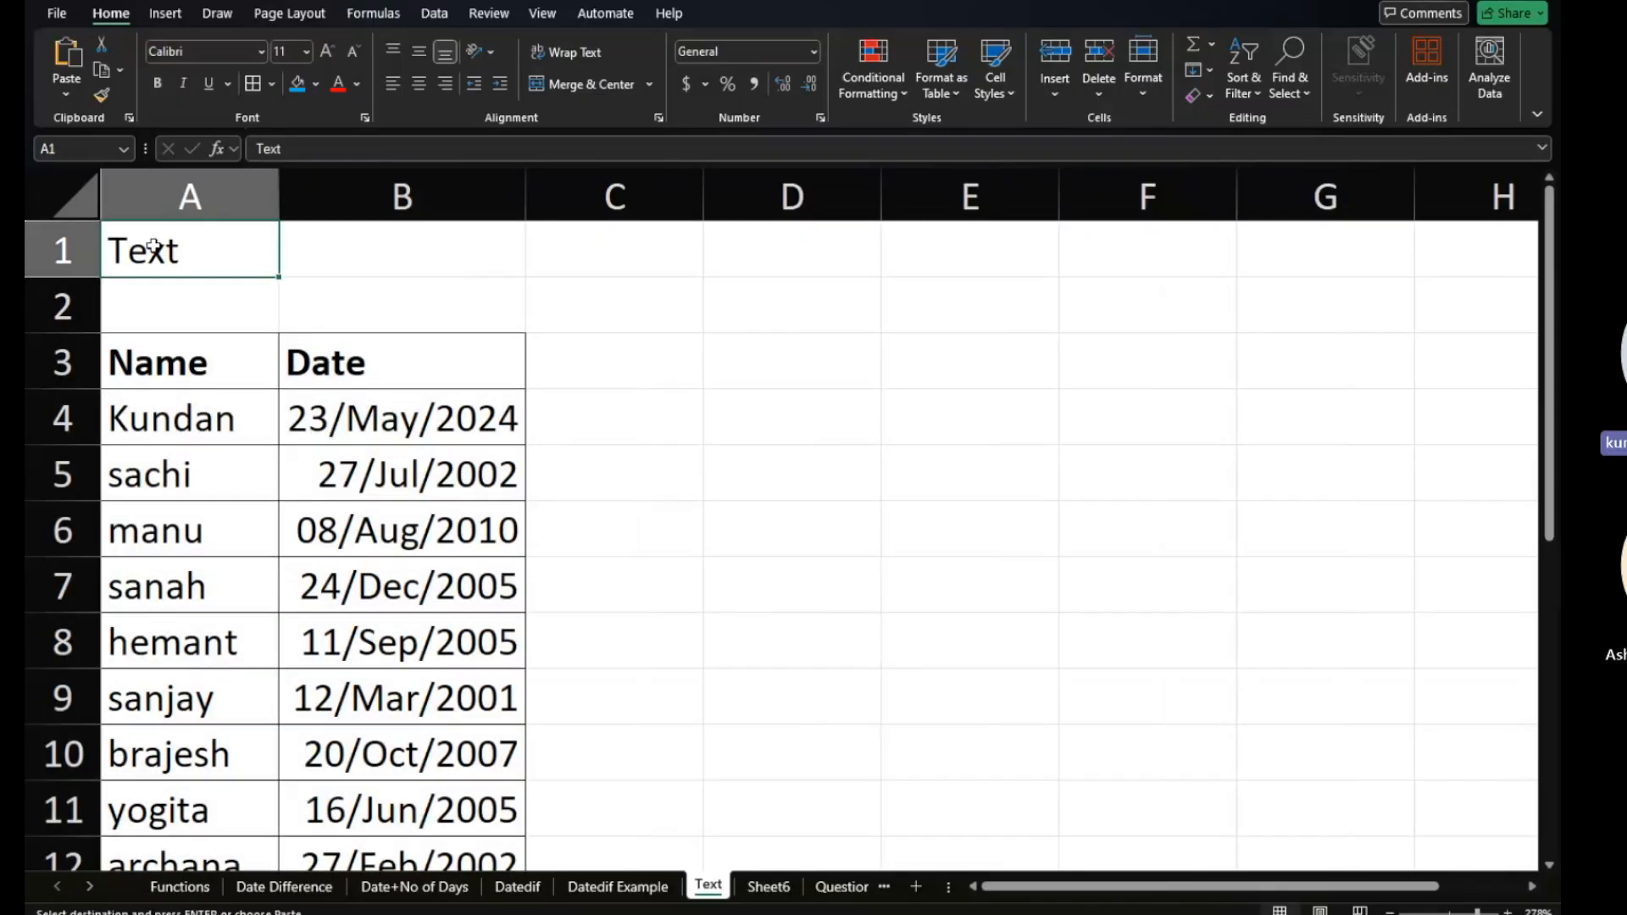
key(ctrl+b)
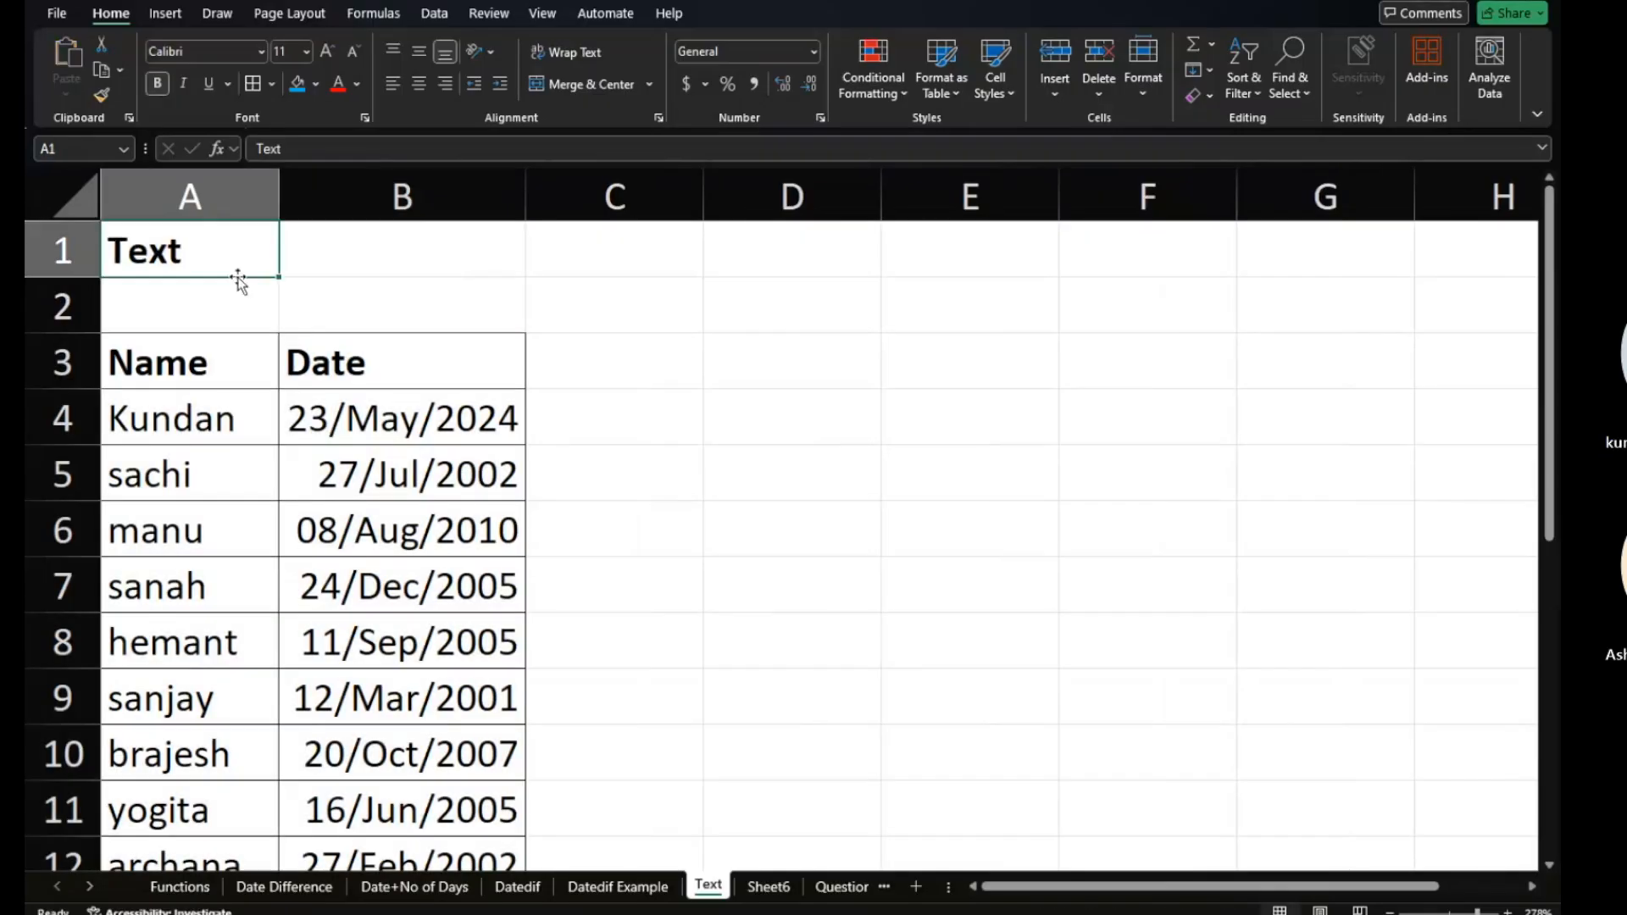
click(575, 430)
scroll(576, 430, down, 1)
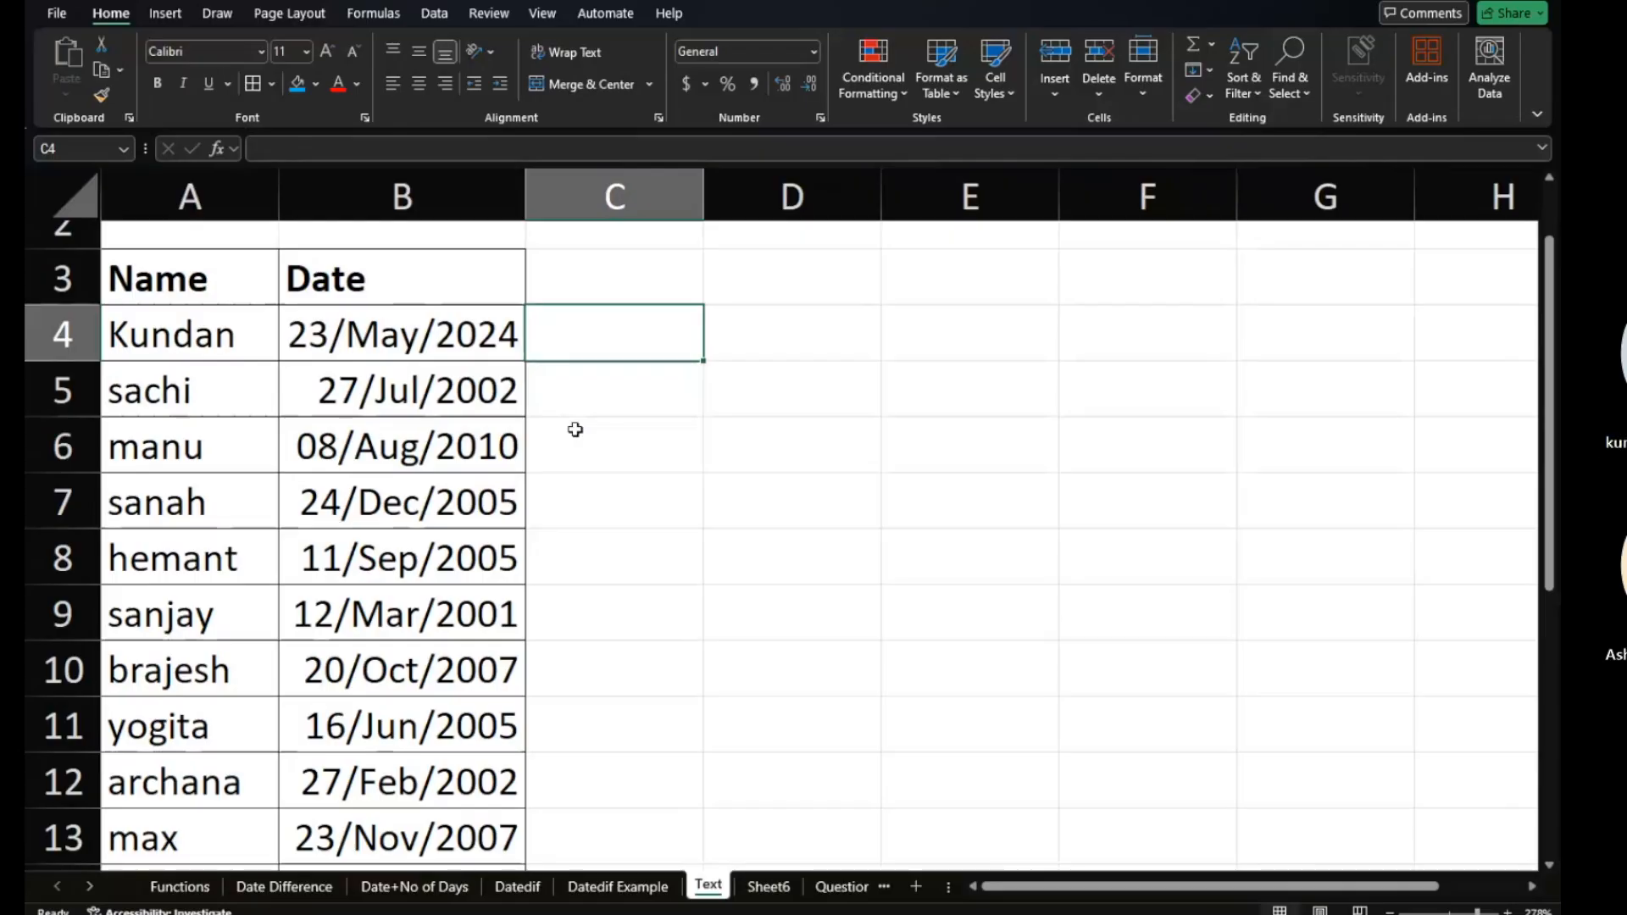
Undo the bold heading, the column B width change and the pasted Name and Date table.
key(ctrl+z)
key(ctrl+z)
key(ctrl+z)
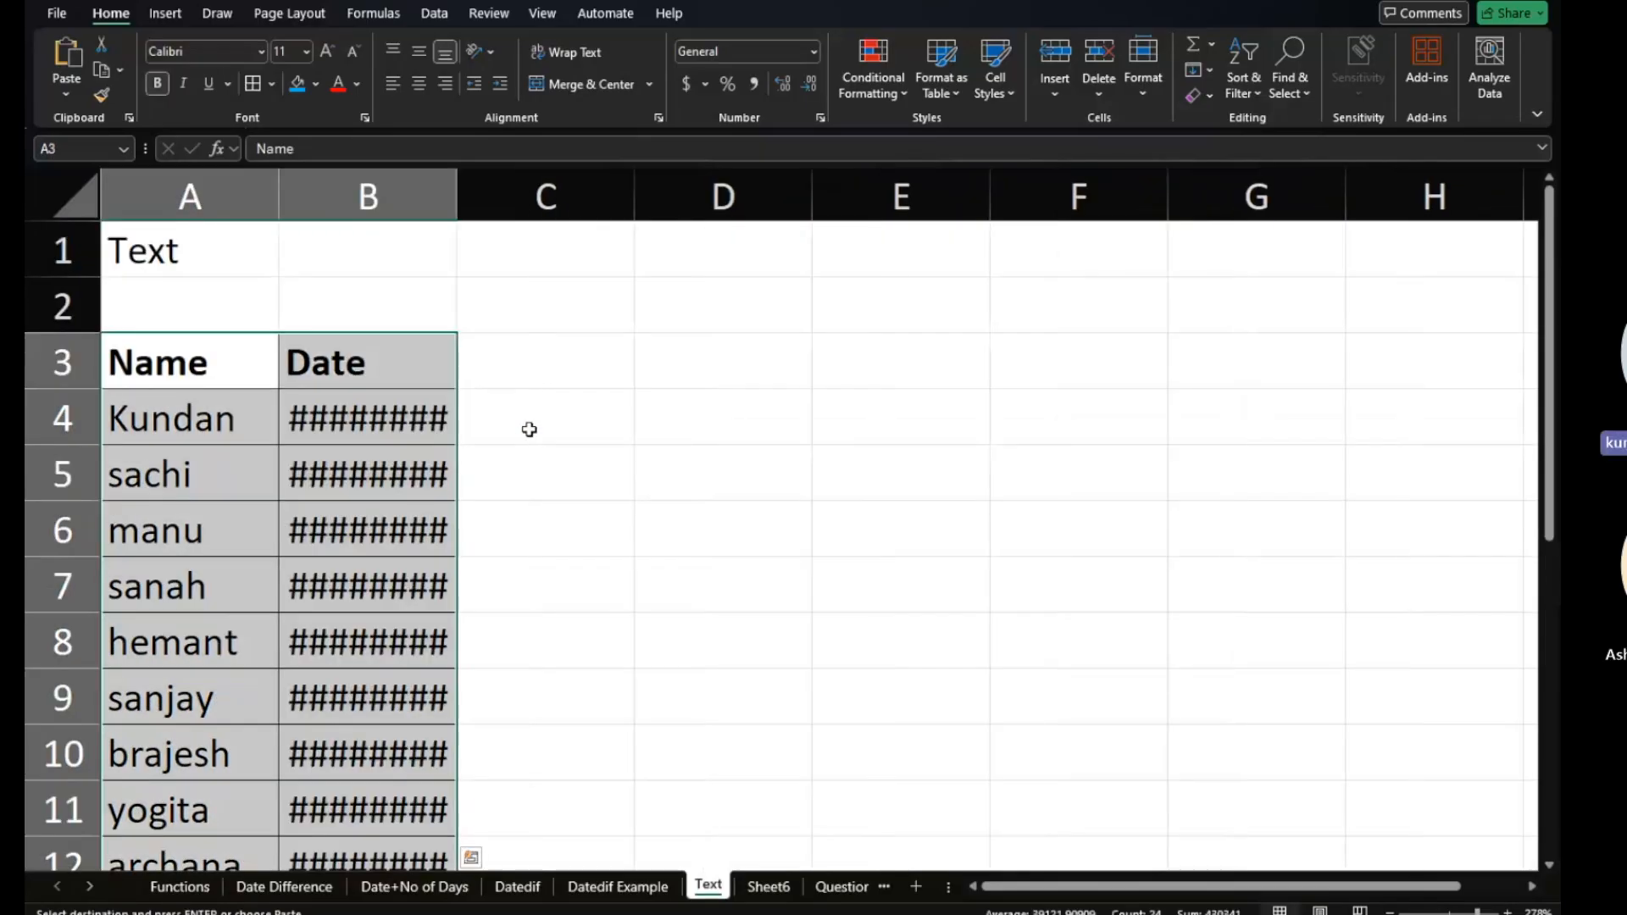
Enter the formula =now() in cell B4 to insert the current date and time.
click(401, 430)
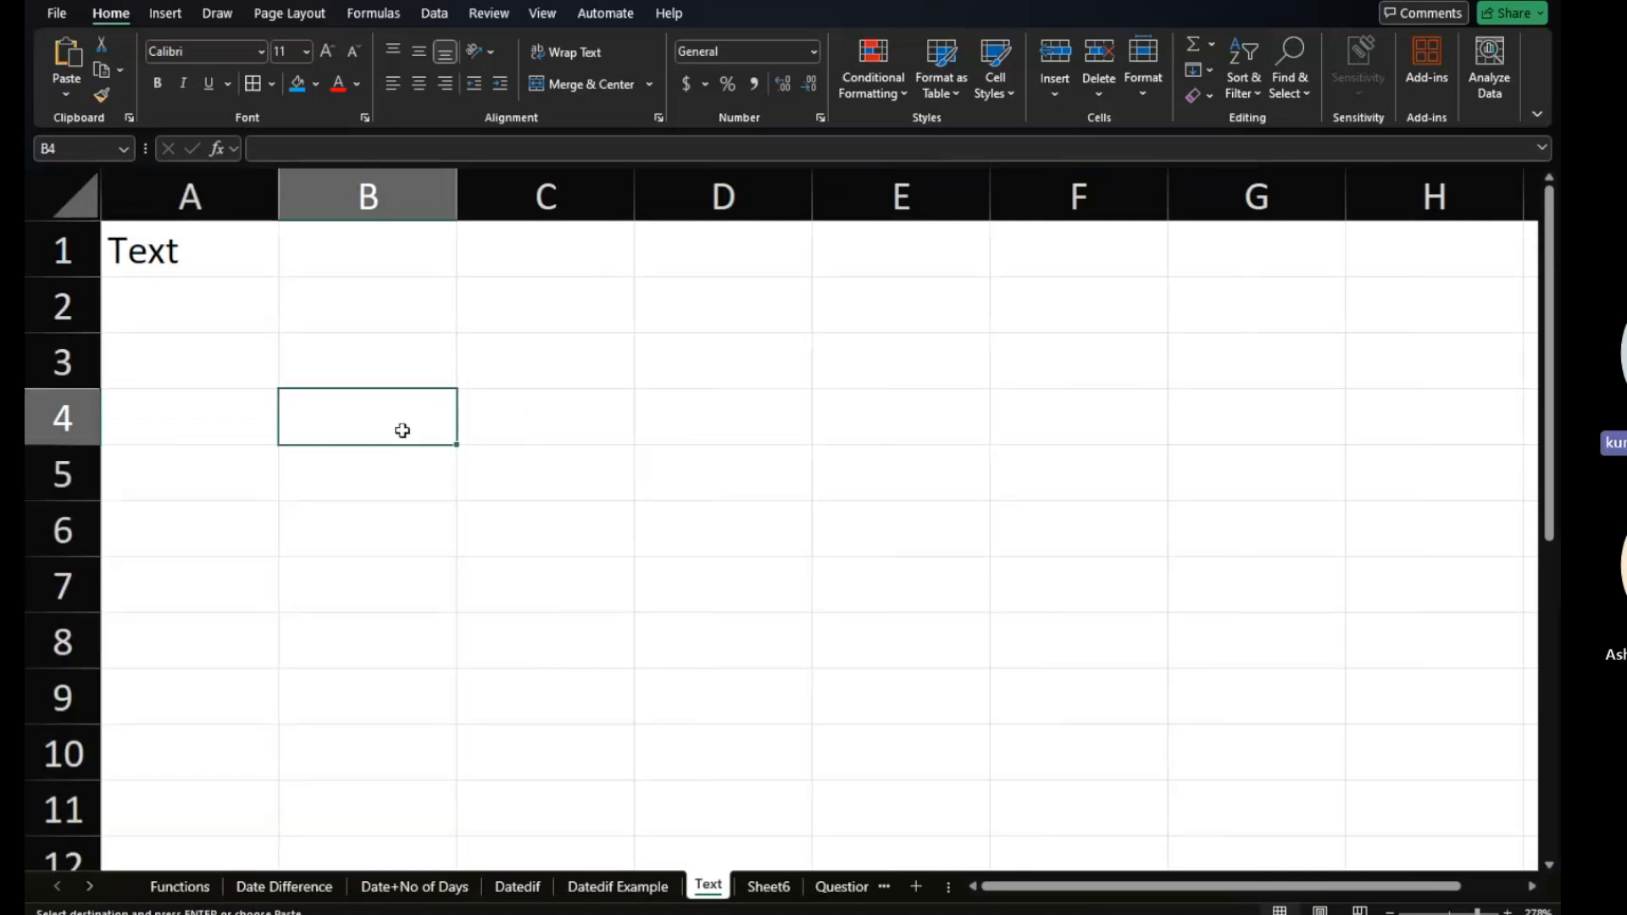
text(Text)
key(BackSpace)
key(BackSpace)
key(BackSpace)
key(BackSpace)
text(=)
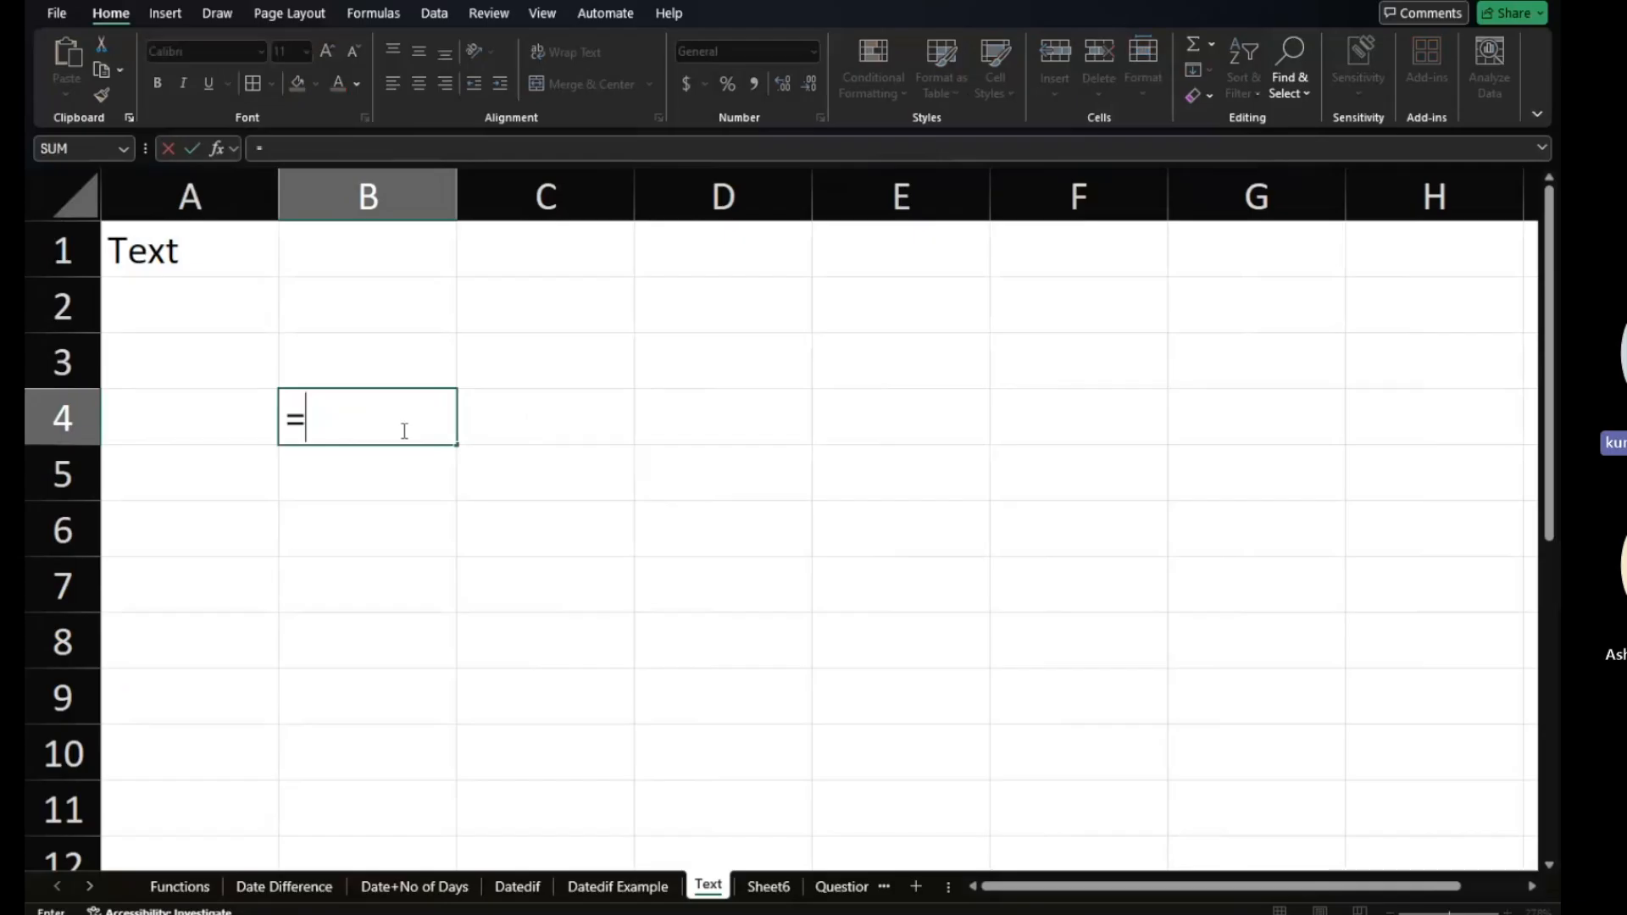
text(to)
key(BackSpace)
key(Escape)
key(BackSpace)
text(now())
key(Return)
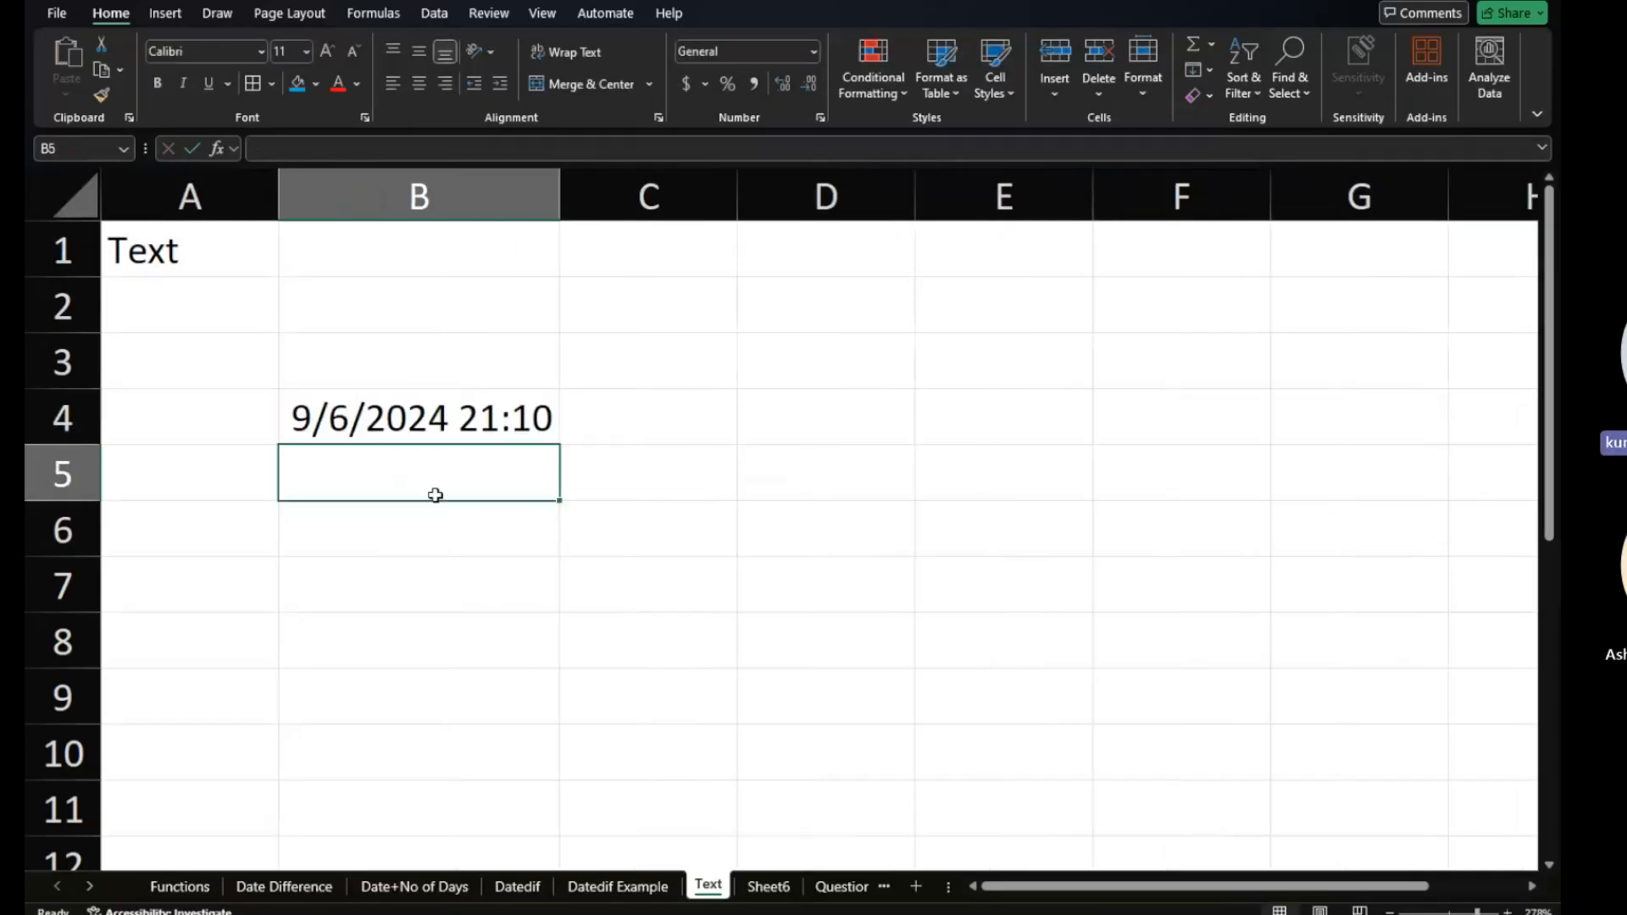
Enter the formula =text(B4,"d") in cell B6 to extract the day number from the date in B4.
click(415, 529)
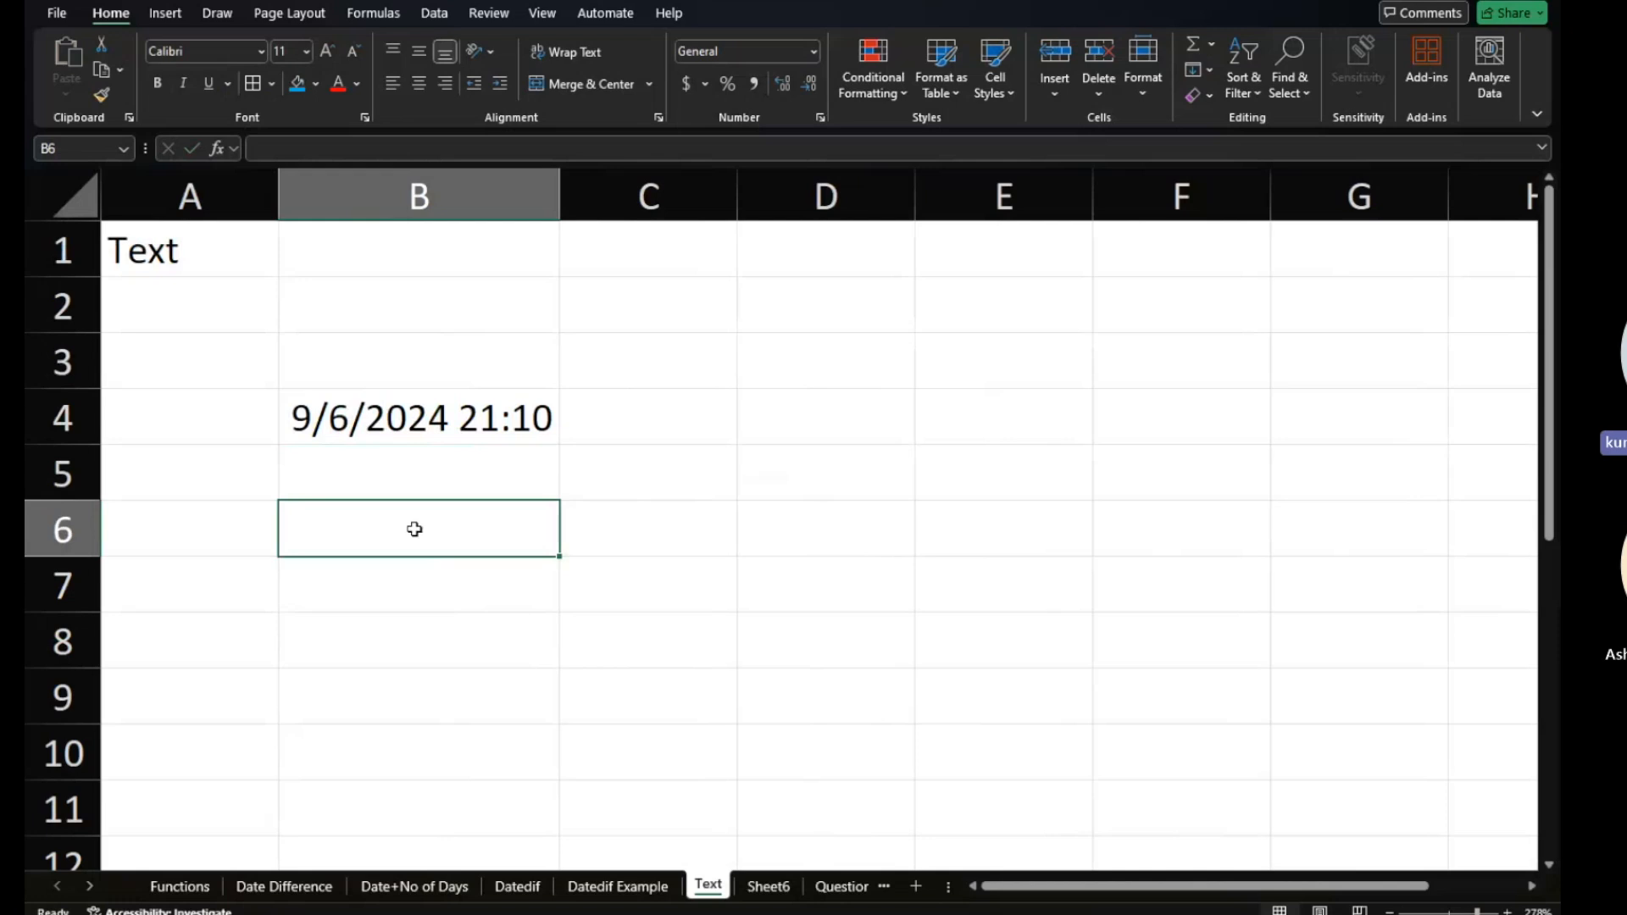
text(=text)
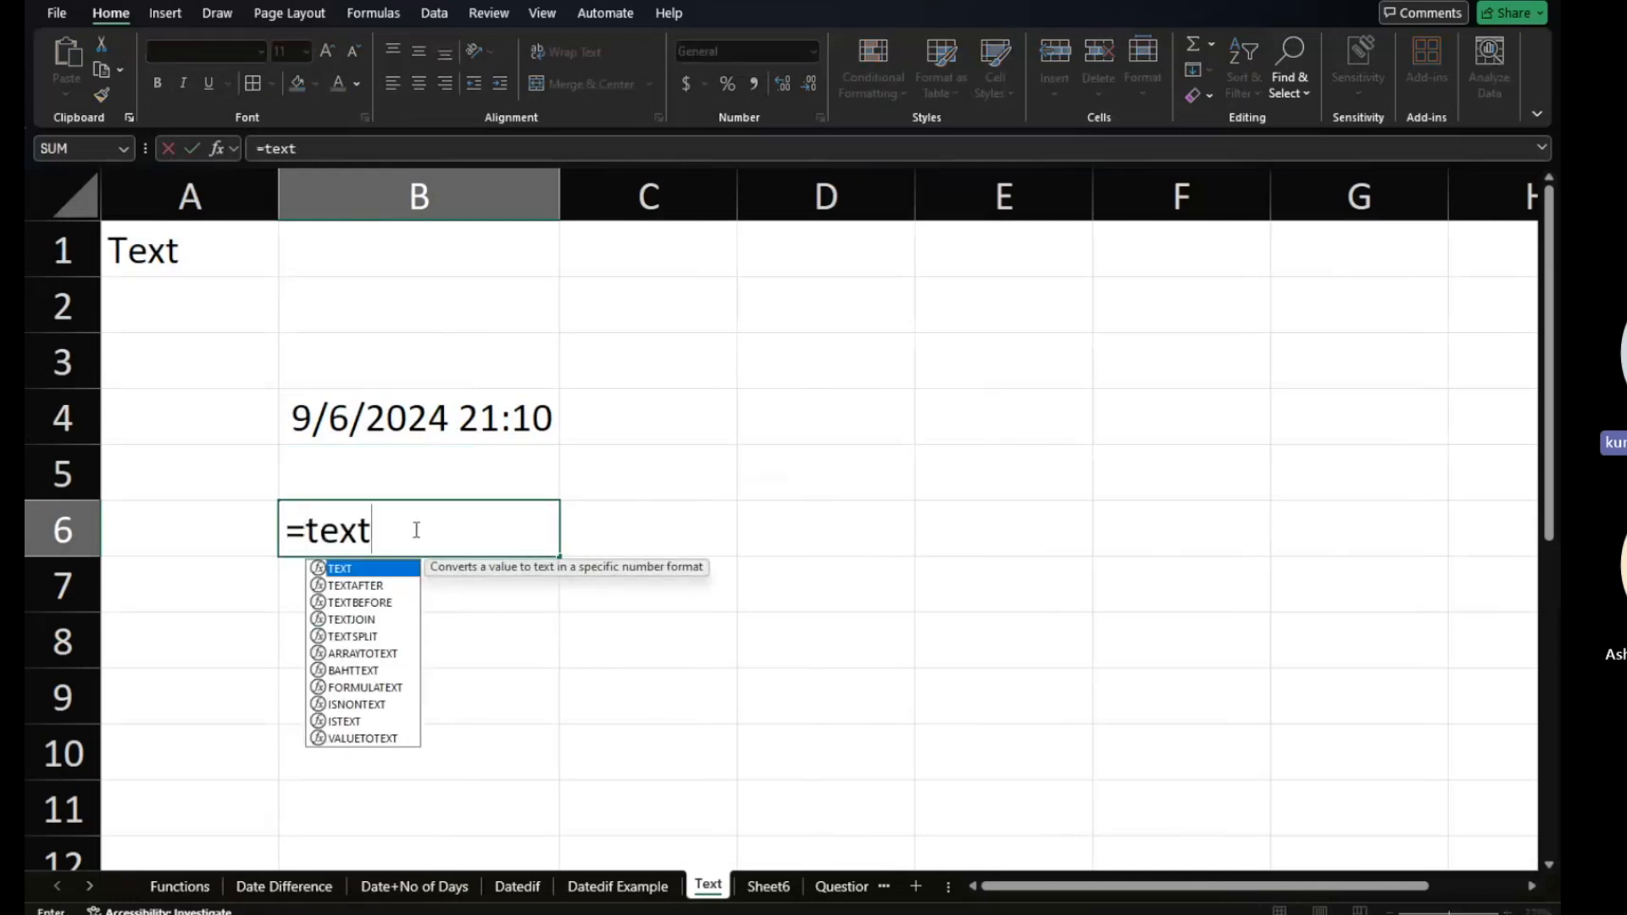
text(()
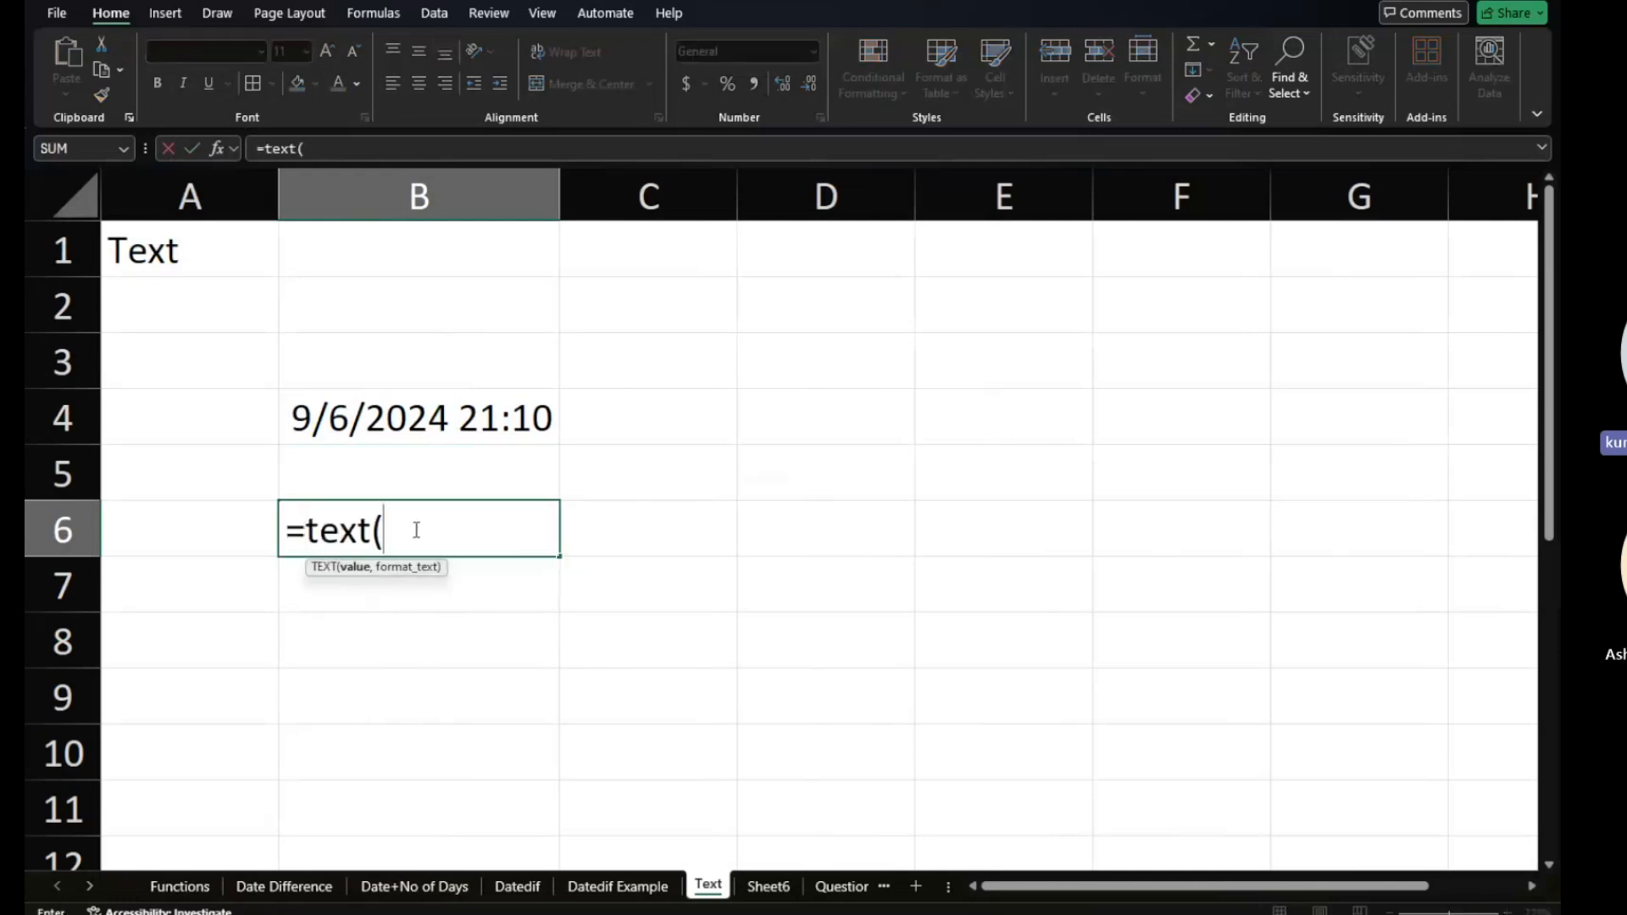
click(383, 406)
text(,)
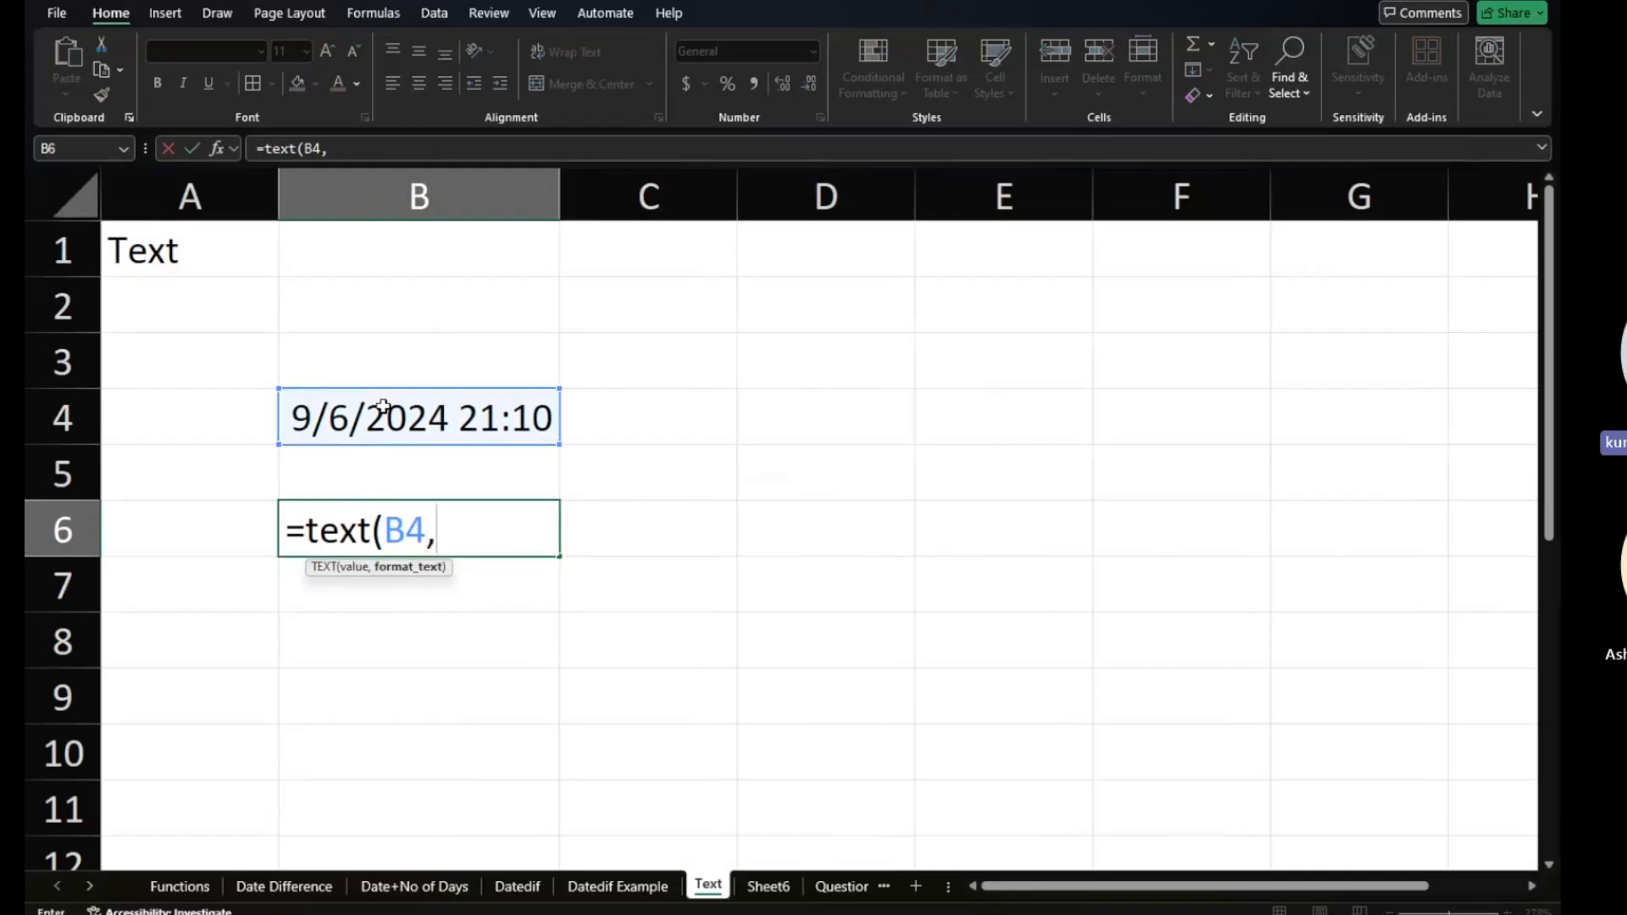
text(")
text(d")
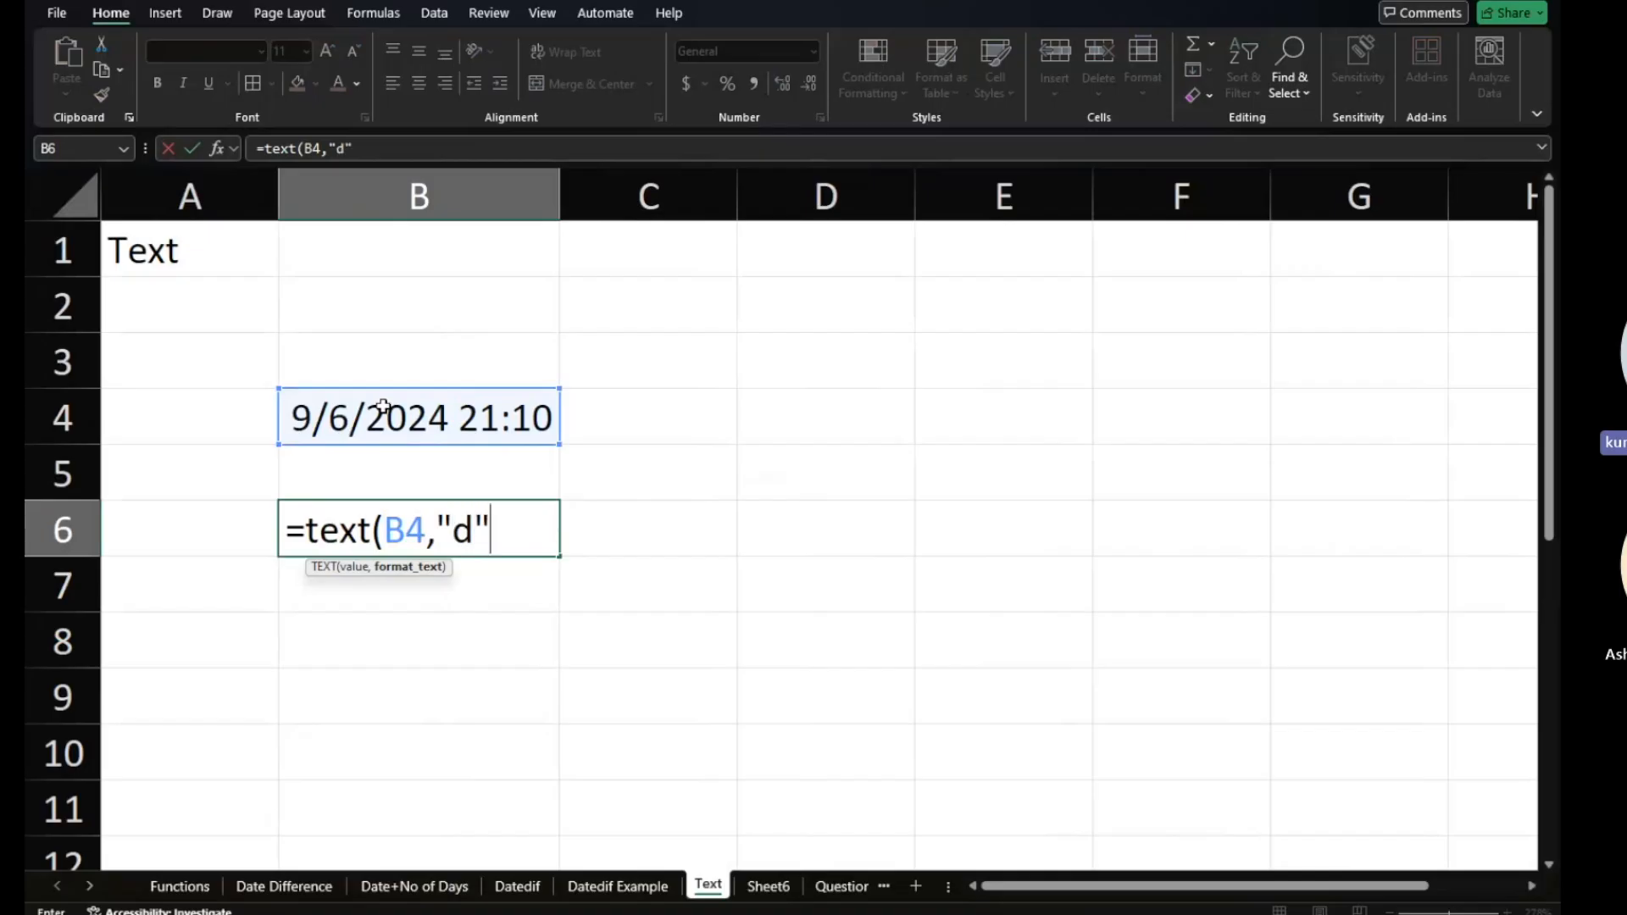
text())
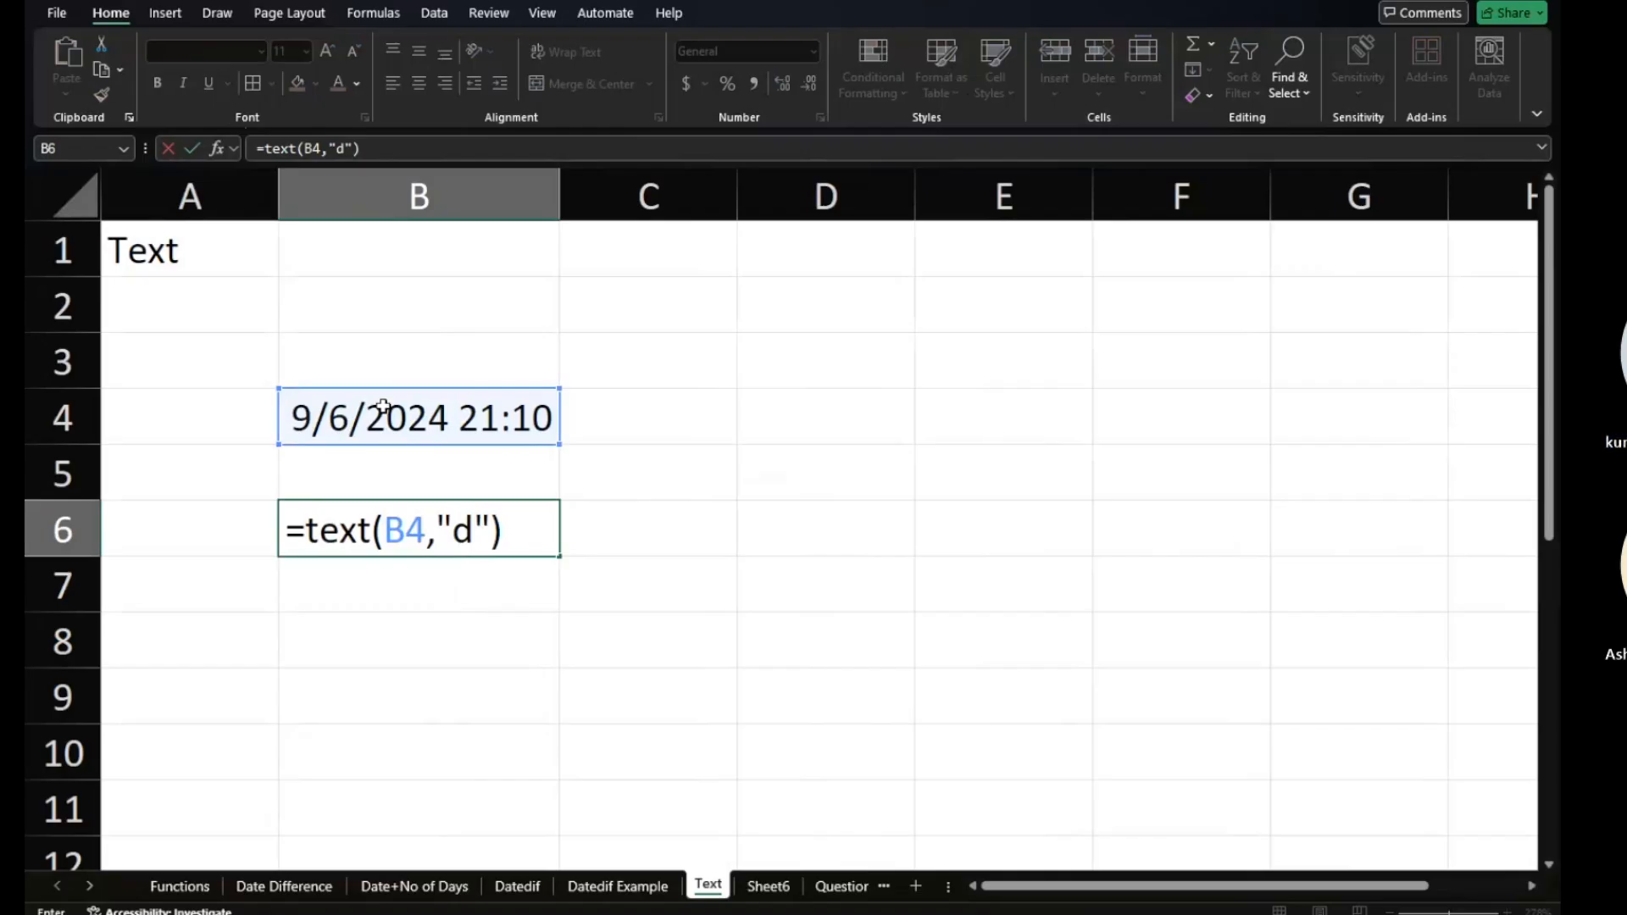
key(Return)
click(344, 505)
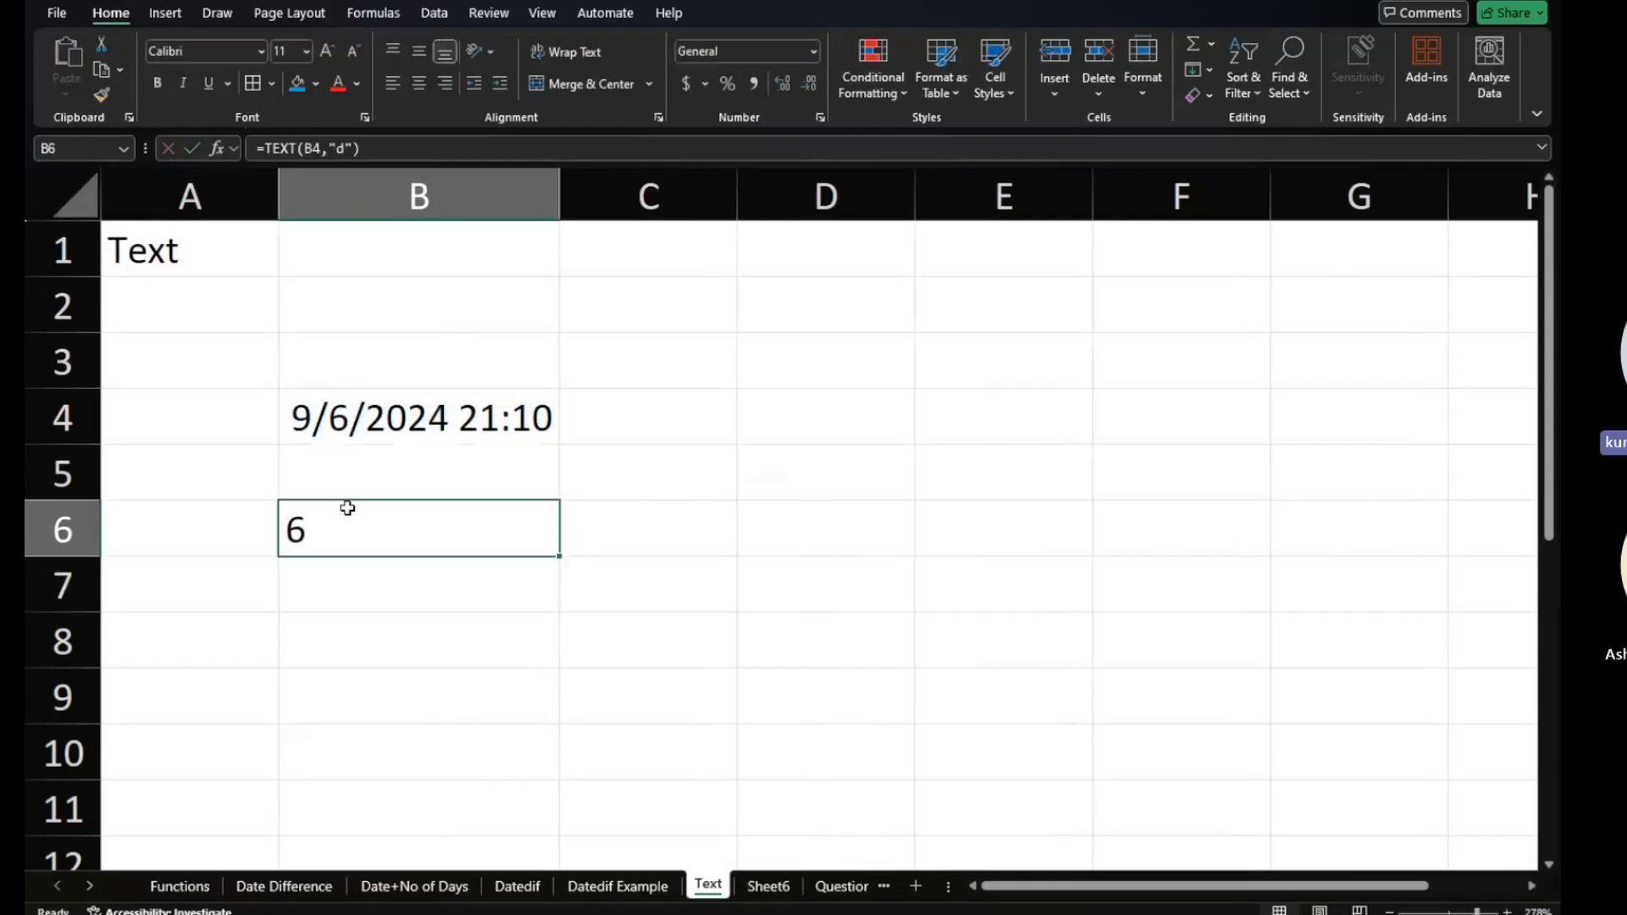
Format the date and time in cell B4 as Short Date.
click(408, 415)
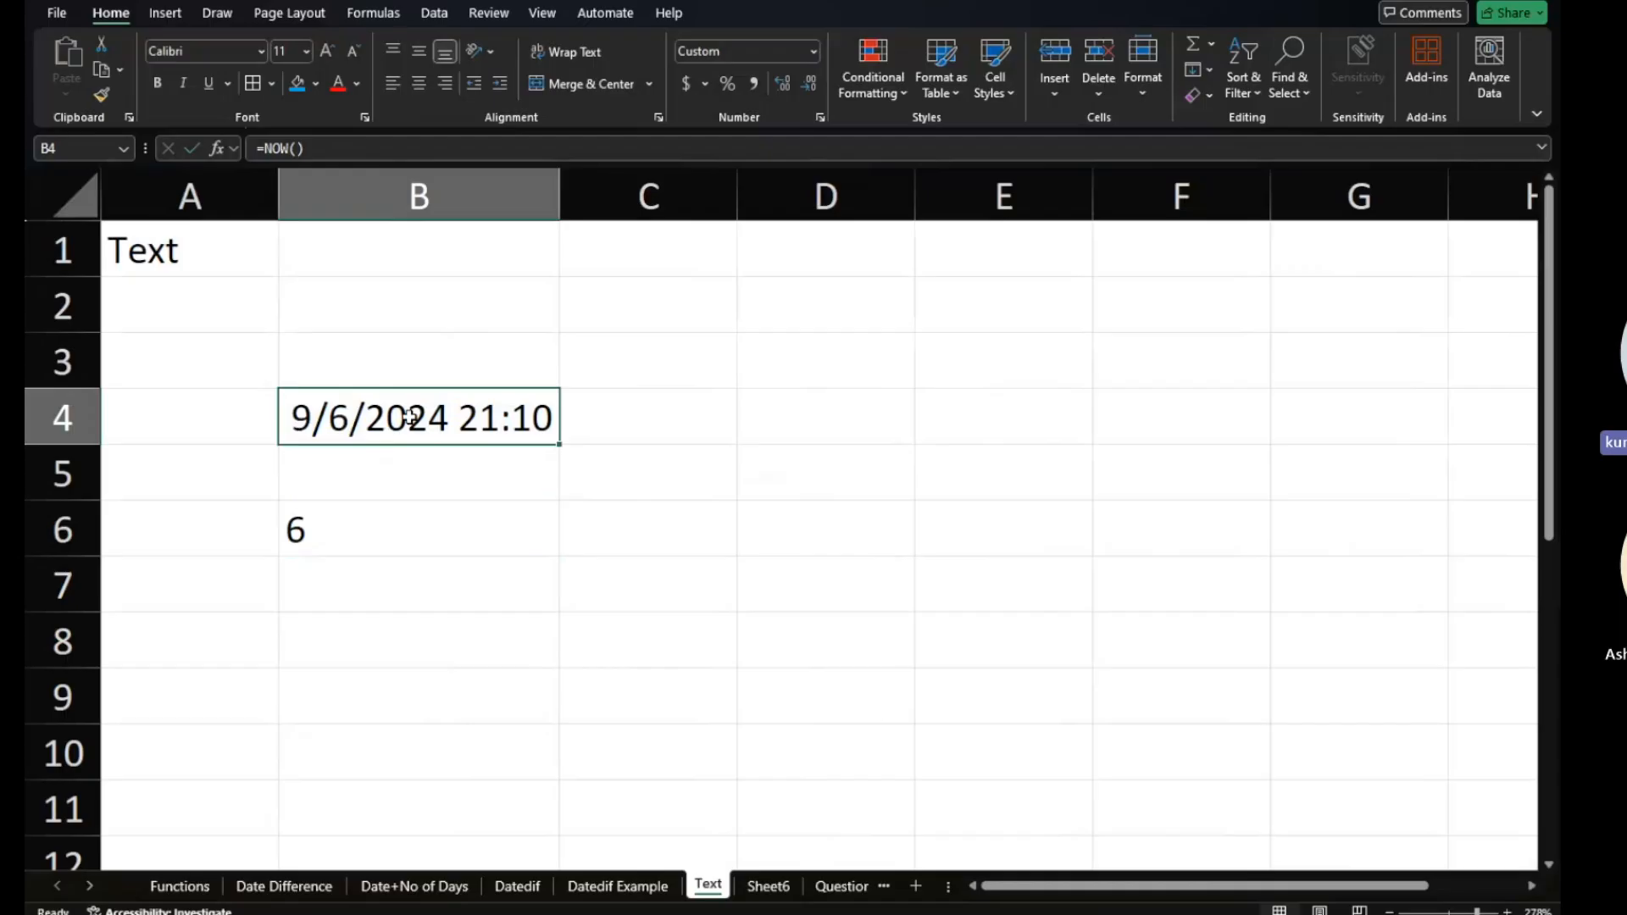
click(814, 52)
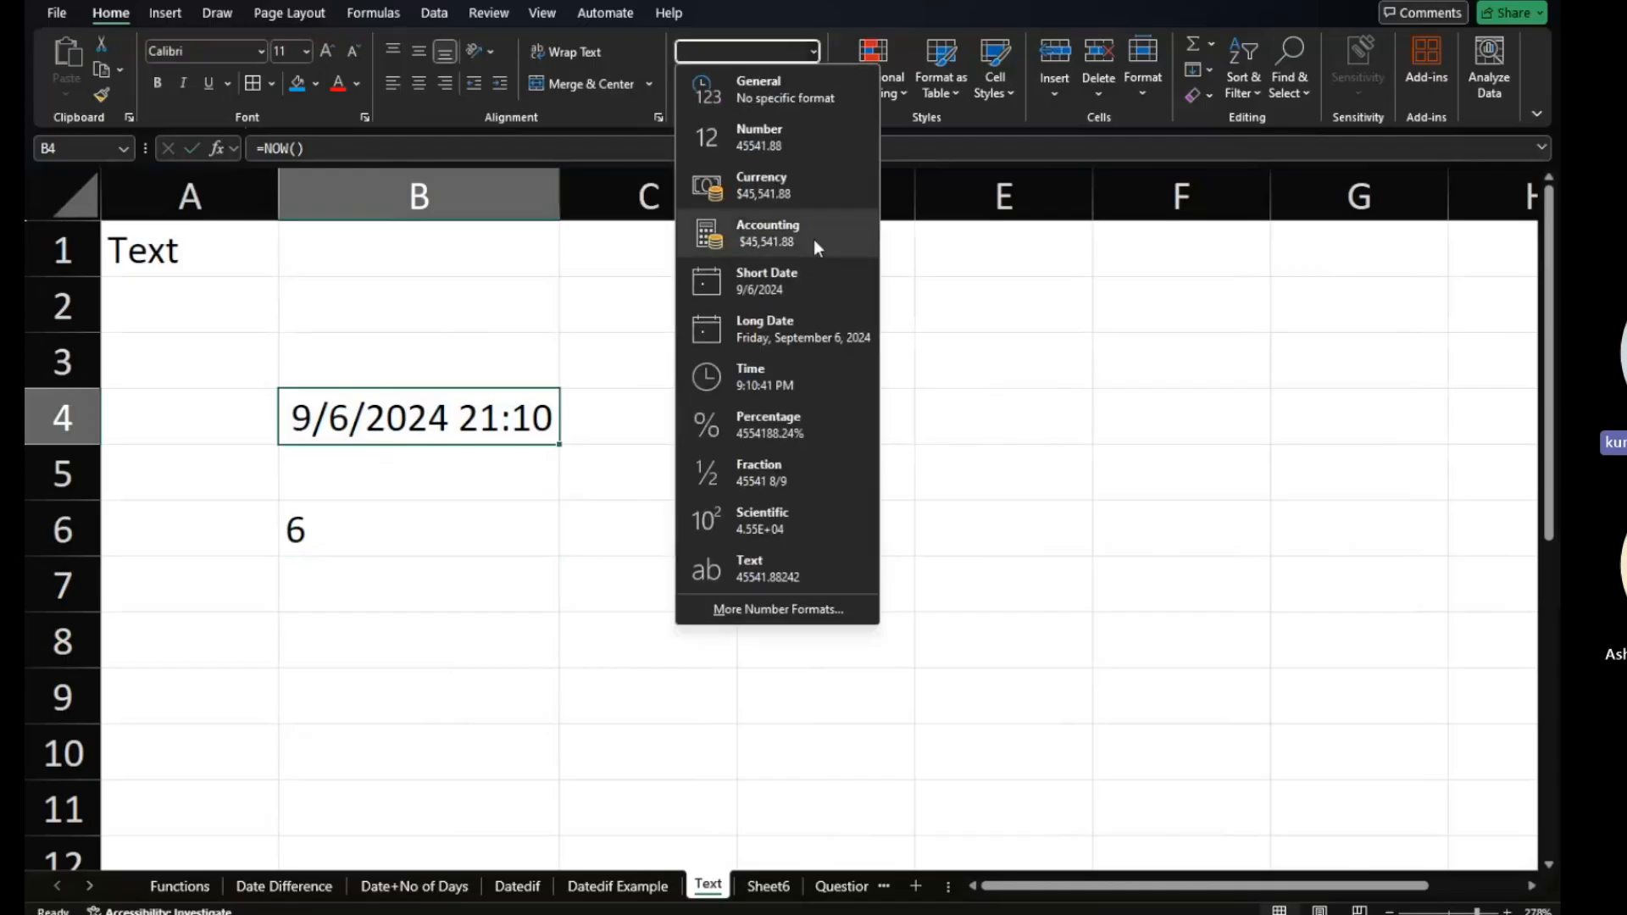
click(800, 286)
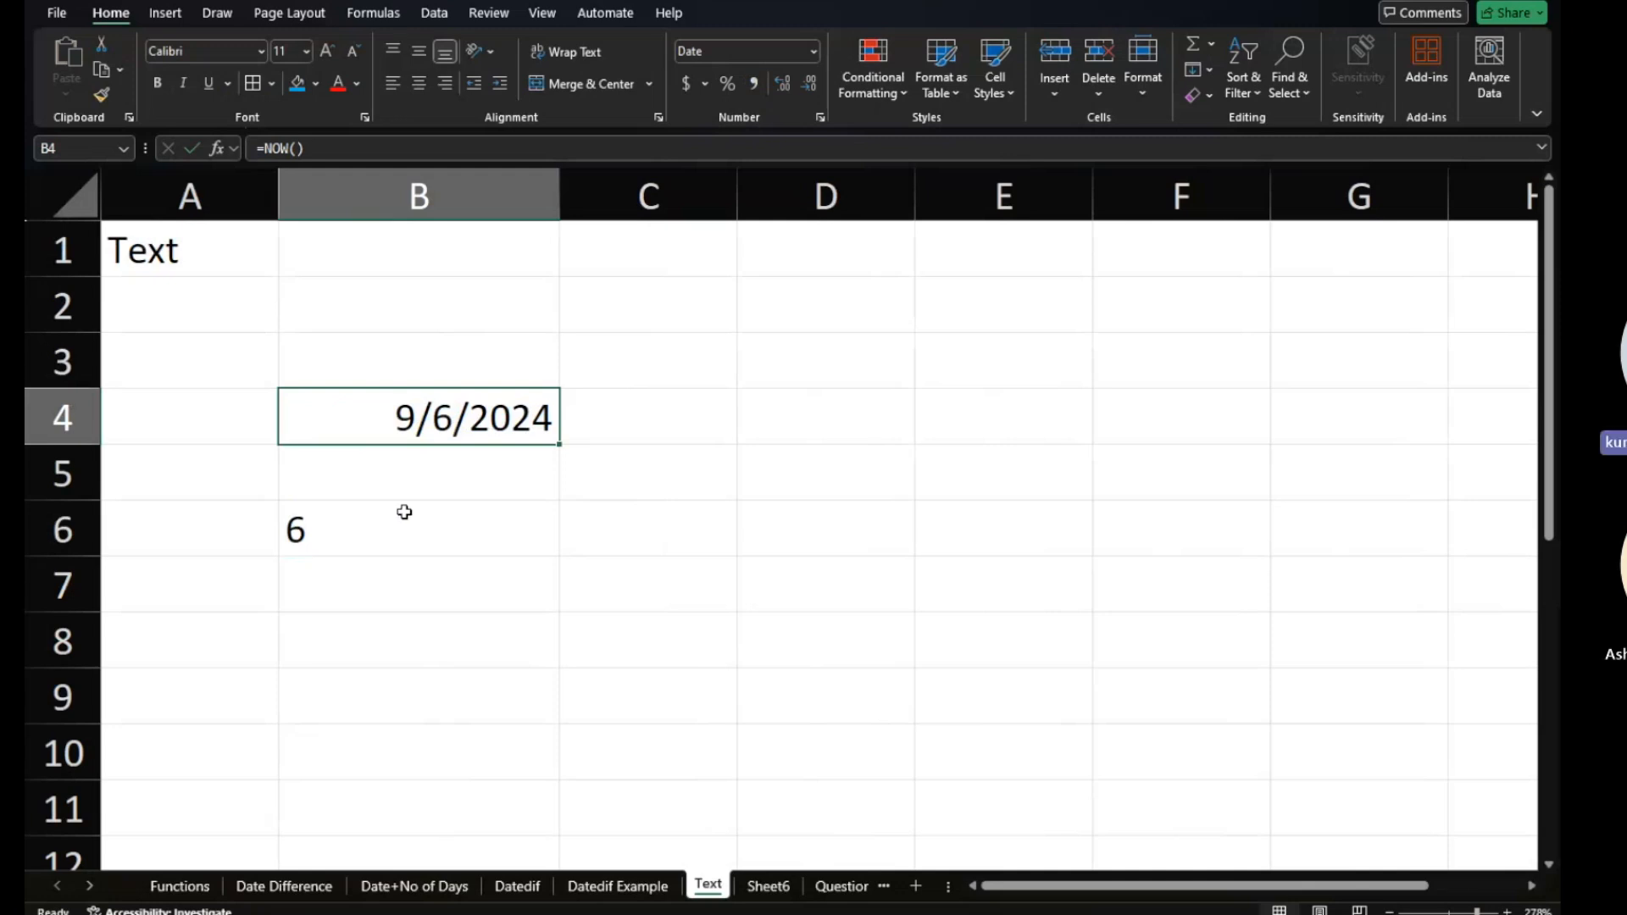
Format cell B4 as a date with the English (India) locale and the 14-03-2012 type.
click(814, 56)
click(813, 56)
click(783, 613)
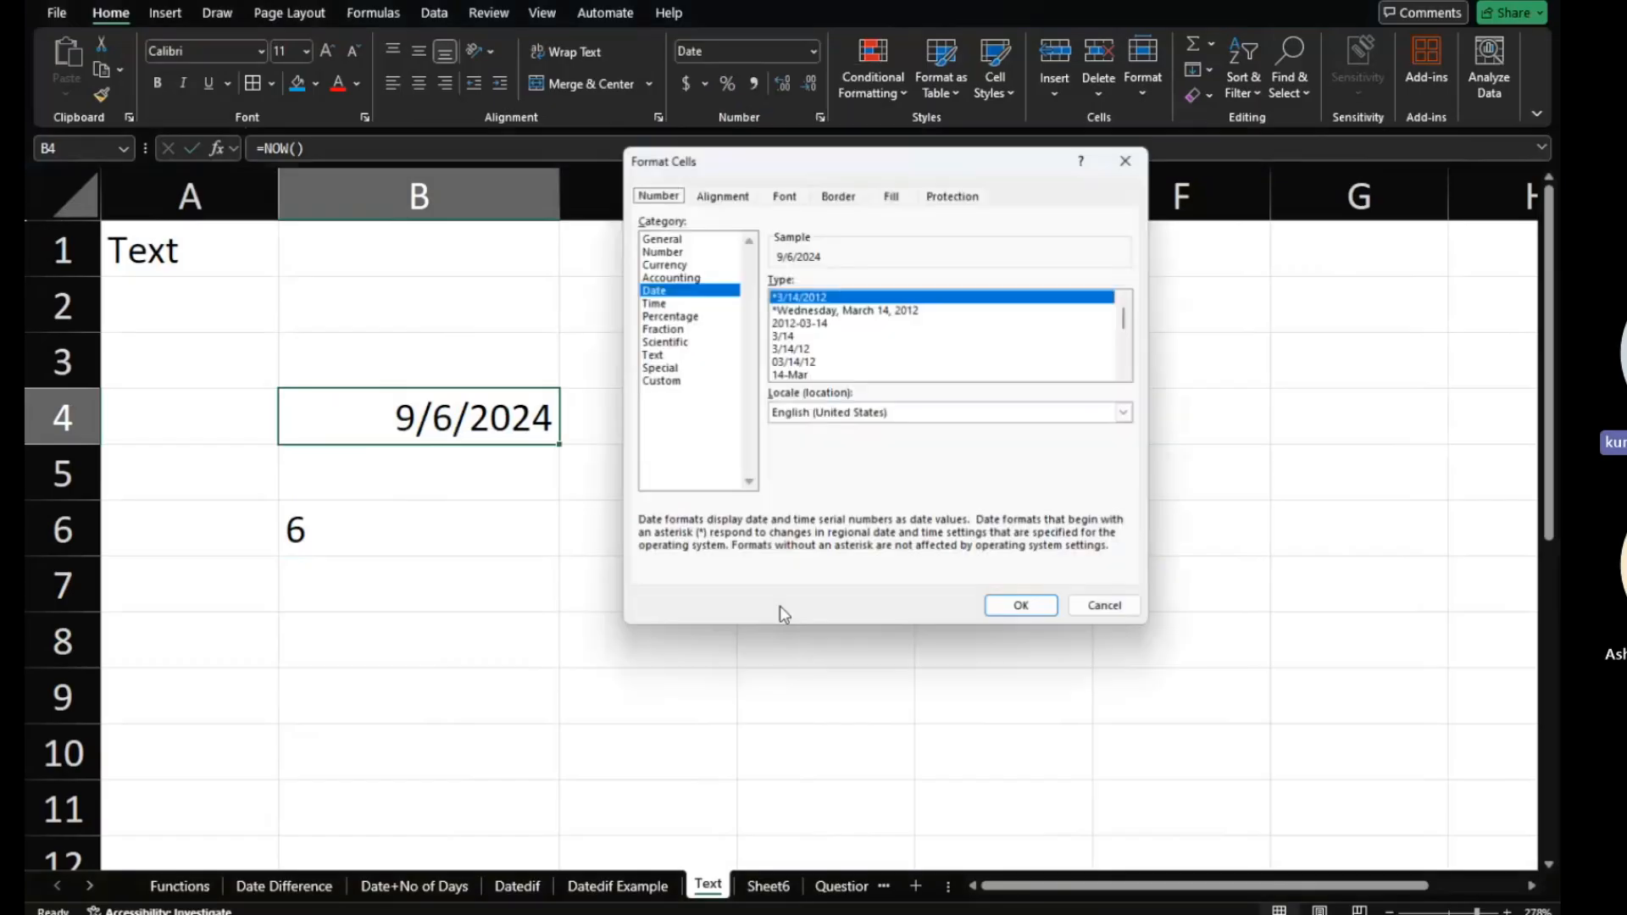
click(659, 383)
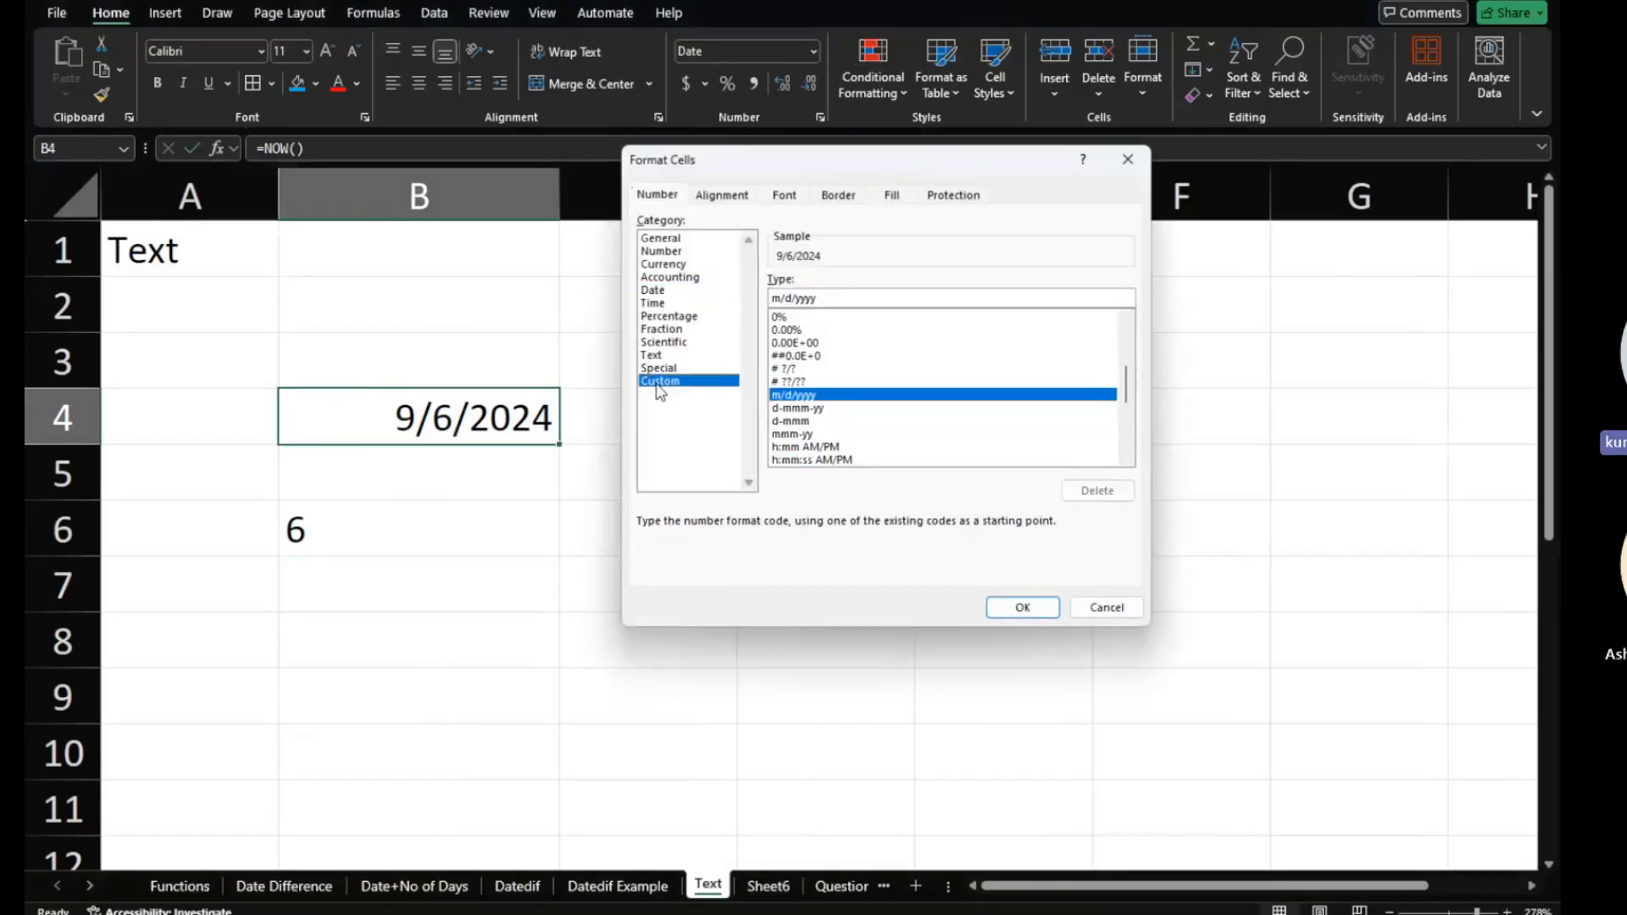
click(659, 291)
click(877, 413)
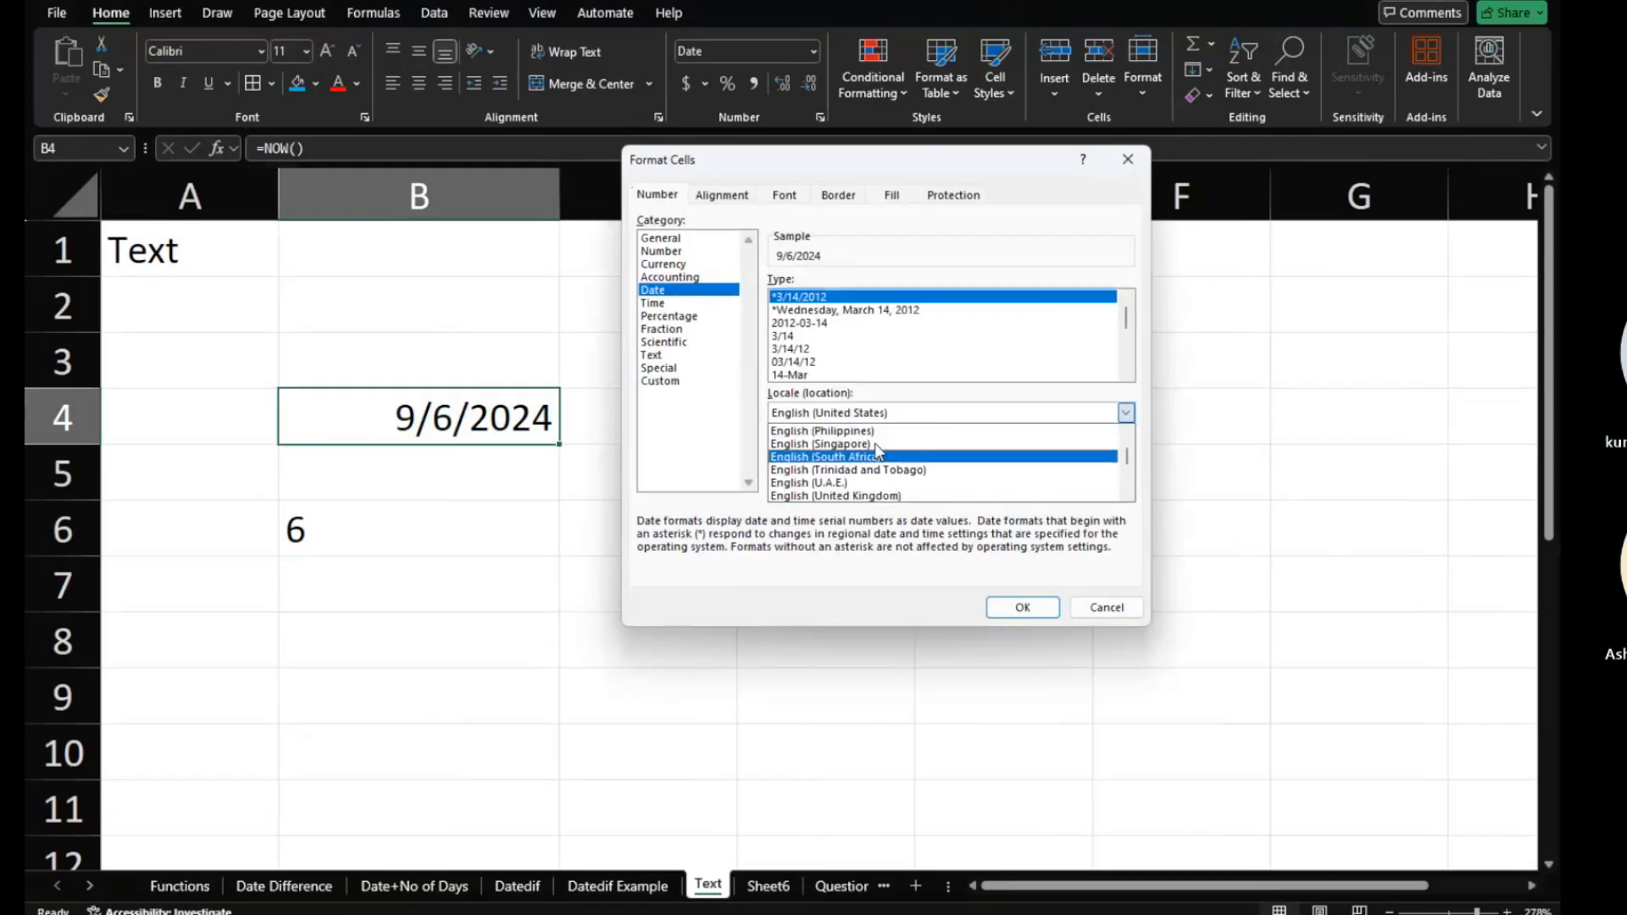
scroll(877, 449, up, 2)
key(Return)
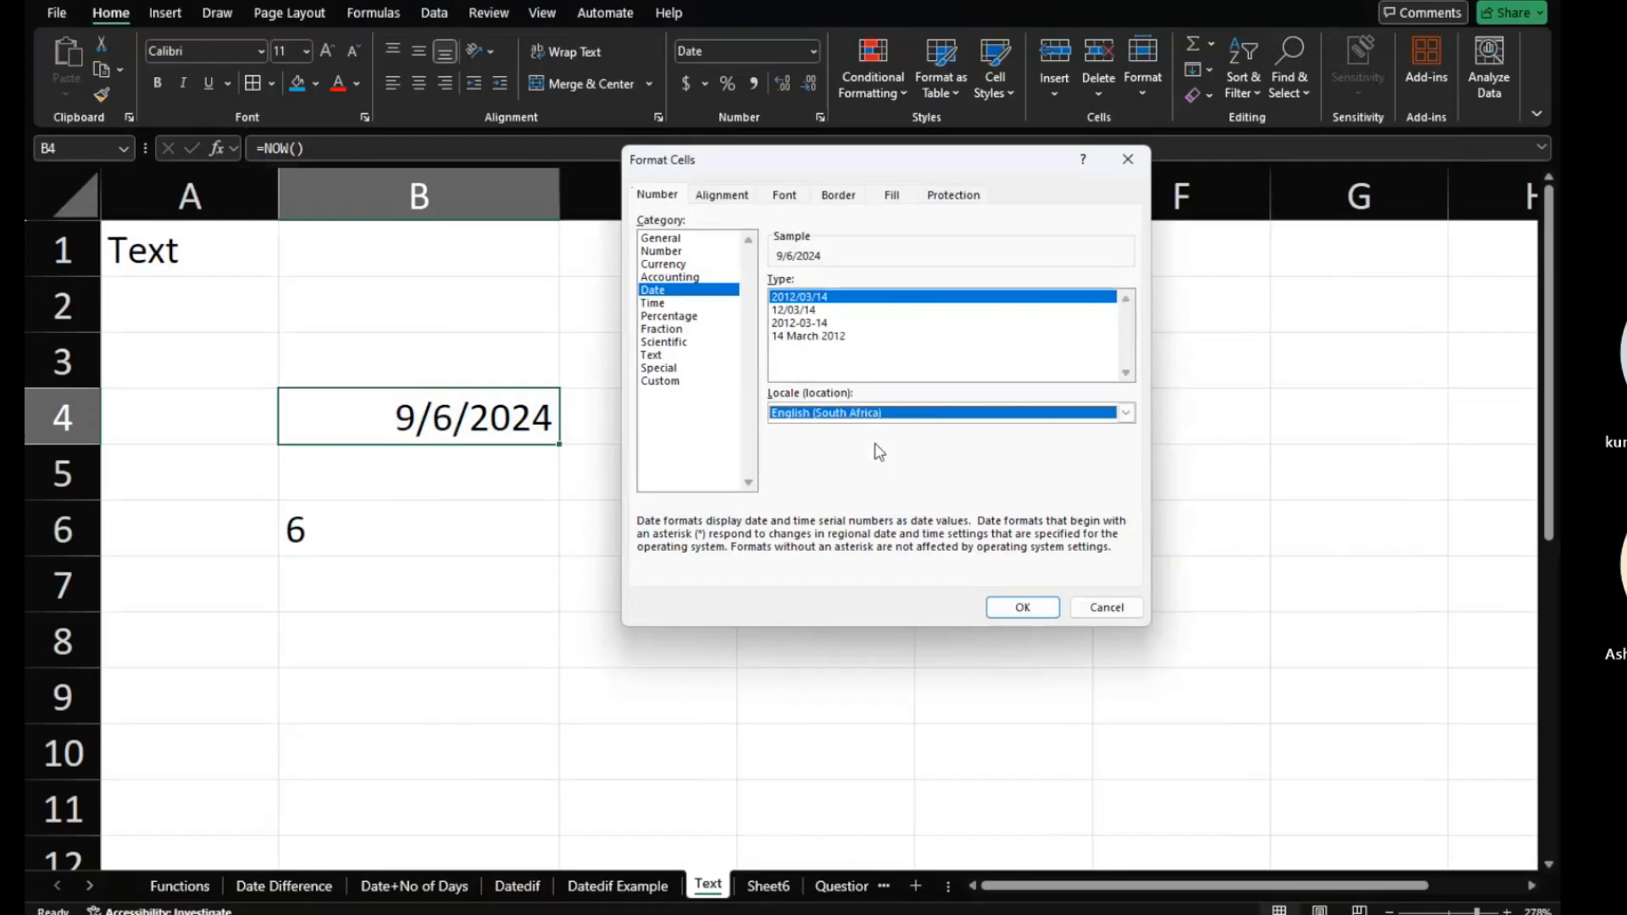
click(927, 415)
scroll(878, 449, up, 1)
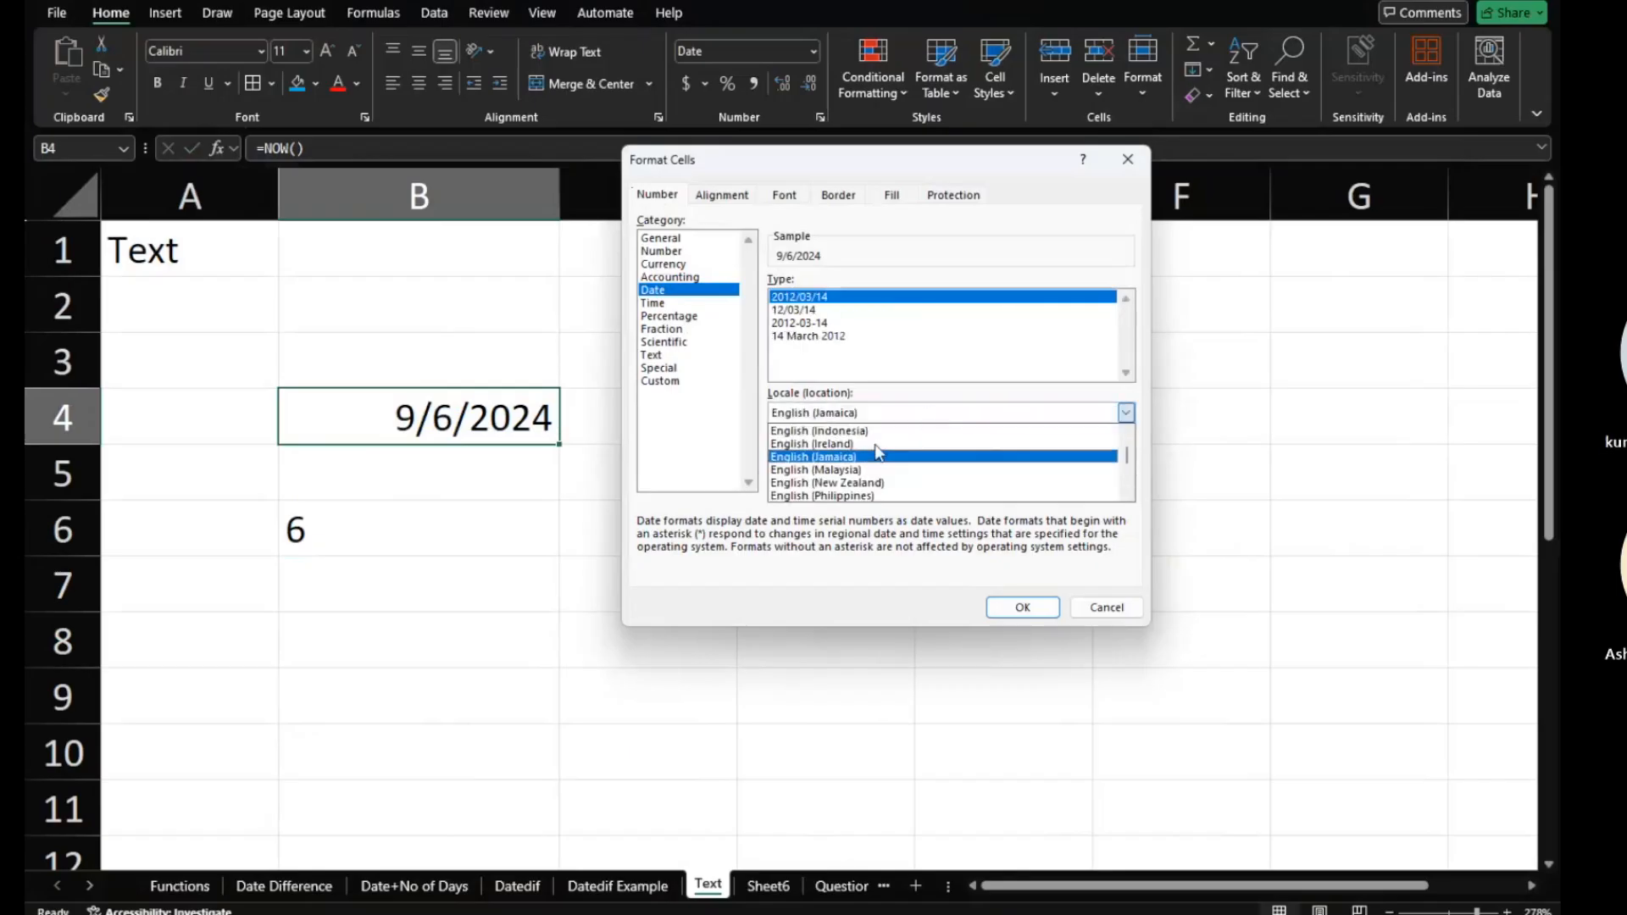
scroll(877, 449, up, 1)
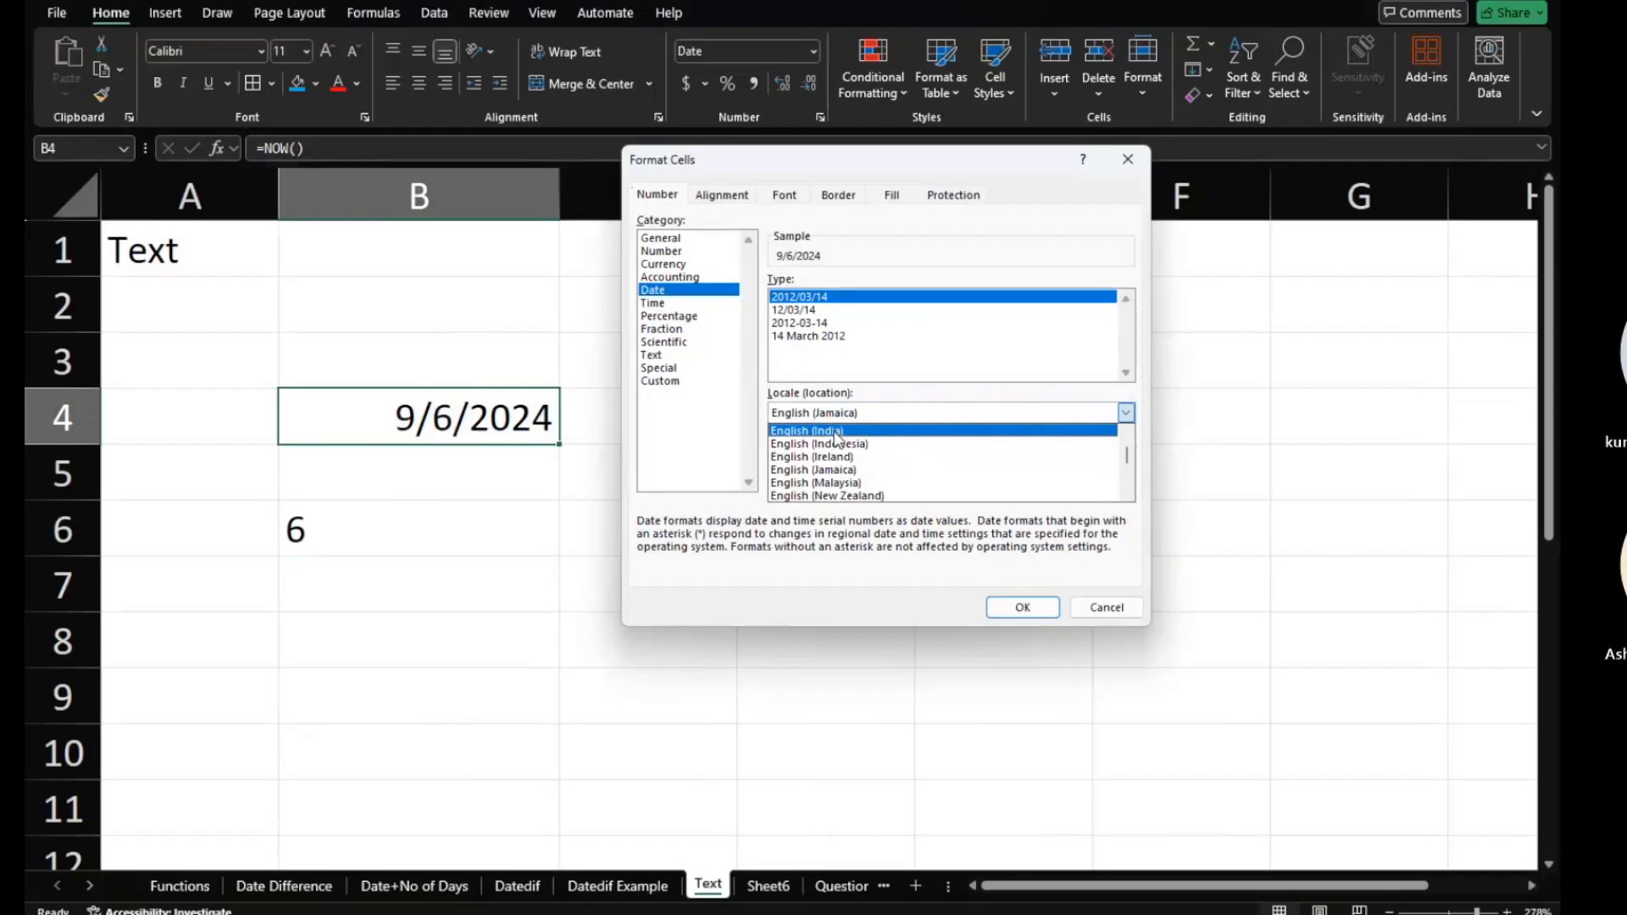
click(838, 431)
click(1028, 609)
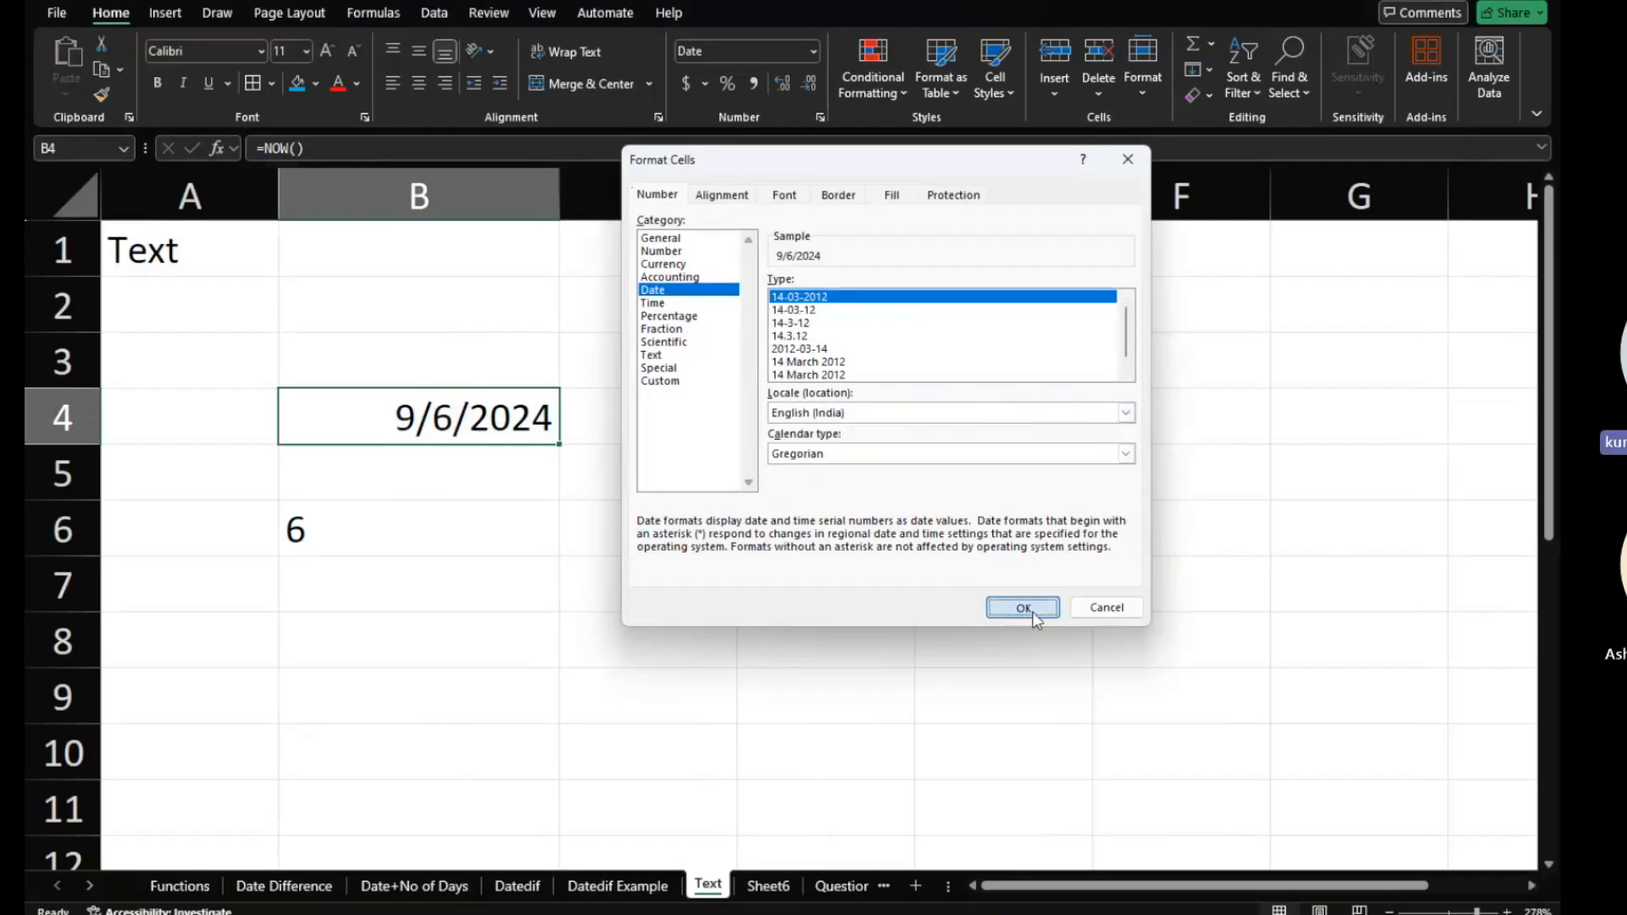
click(493, 484)
click(418, 534)
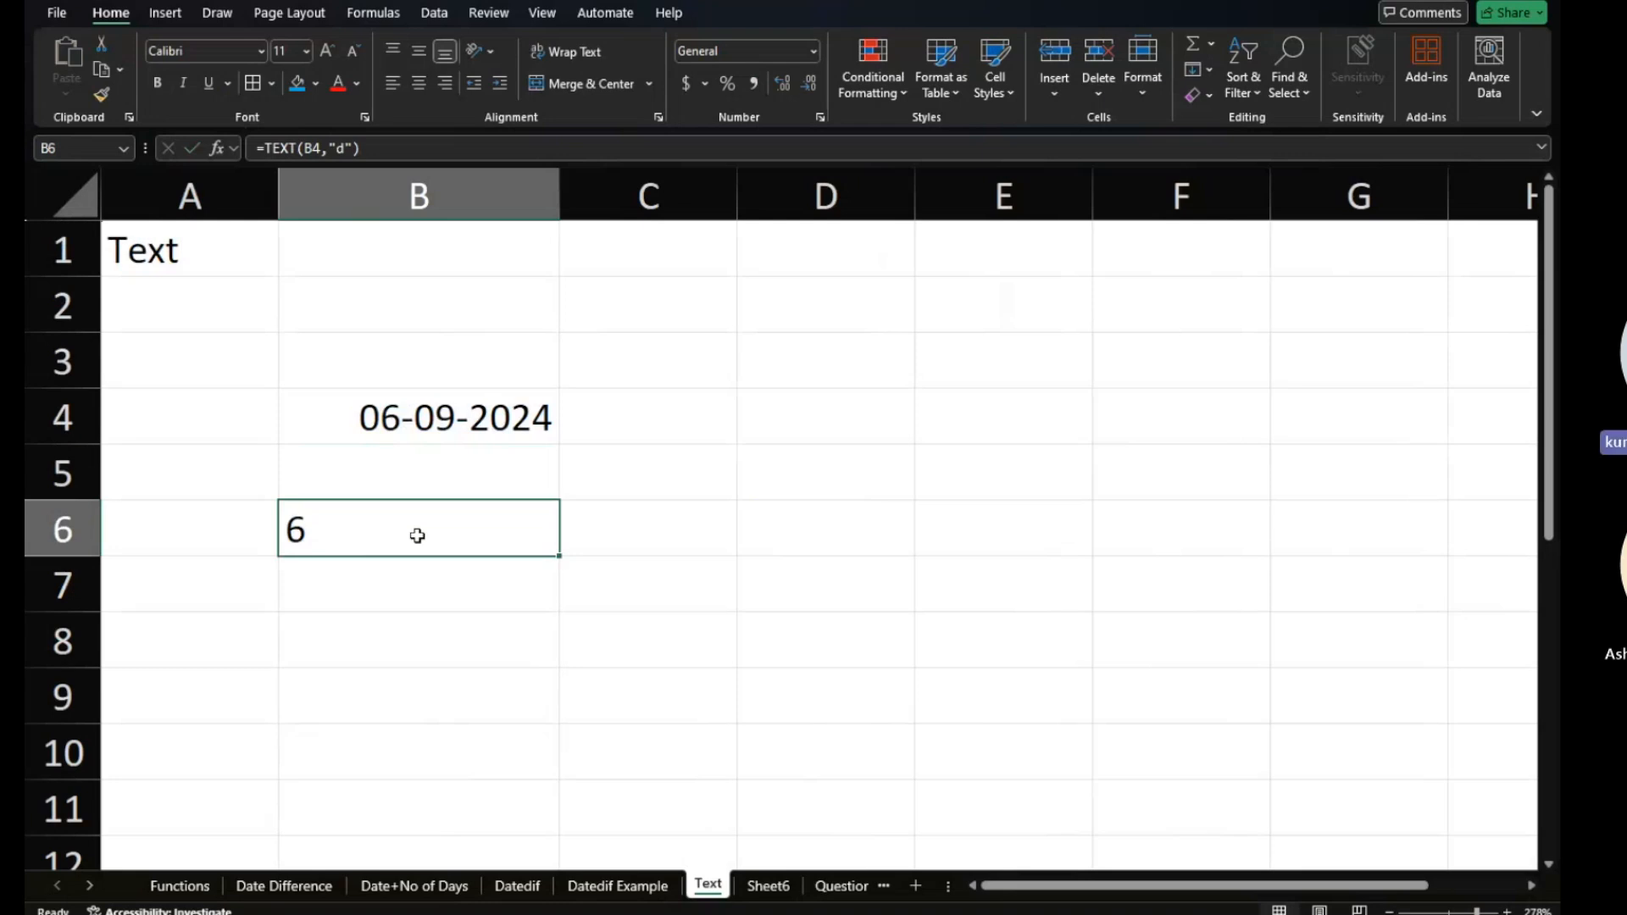
Label the first TEXT result by entering d in cell A6.
click(232, 526)
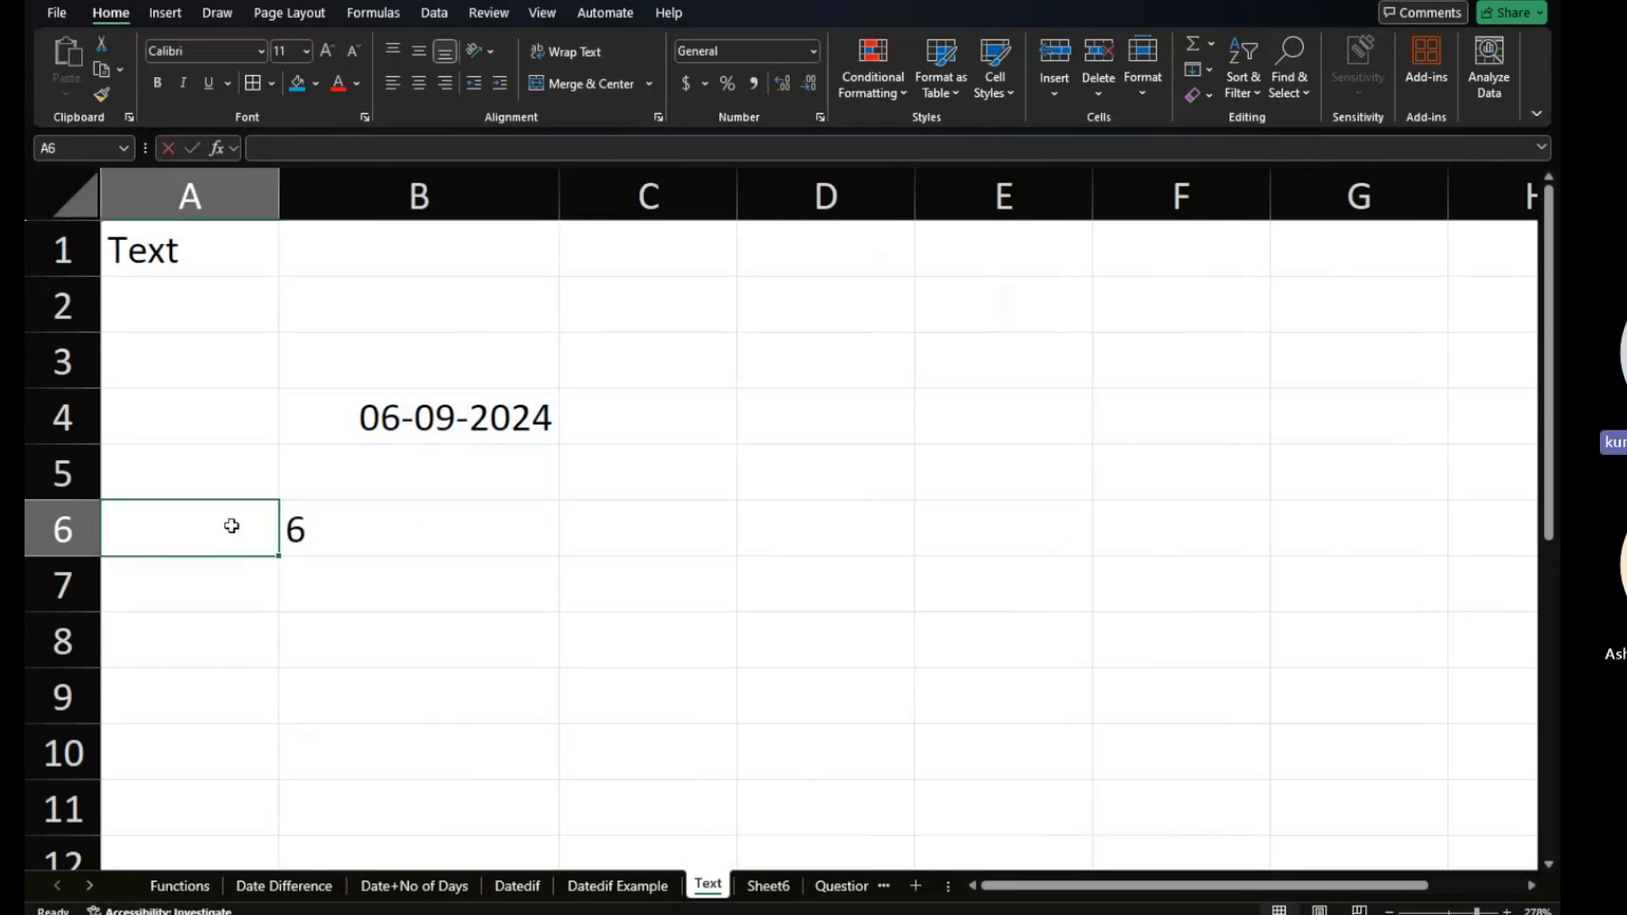
text(d)
key(Return)
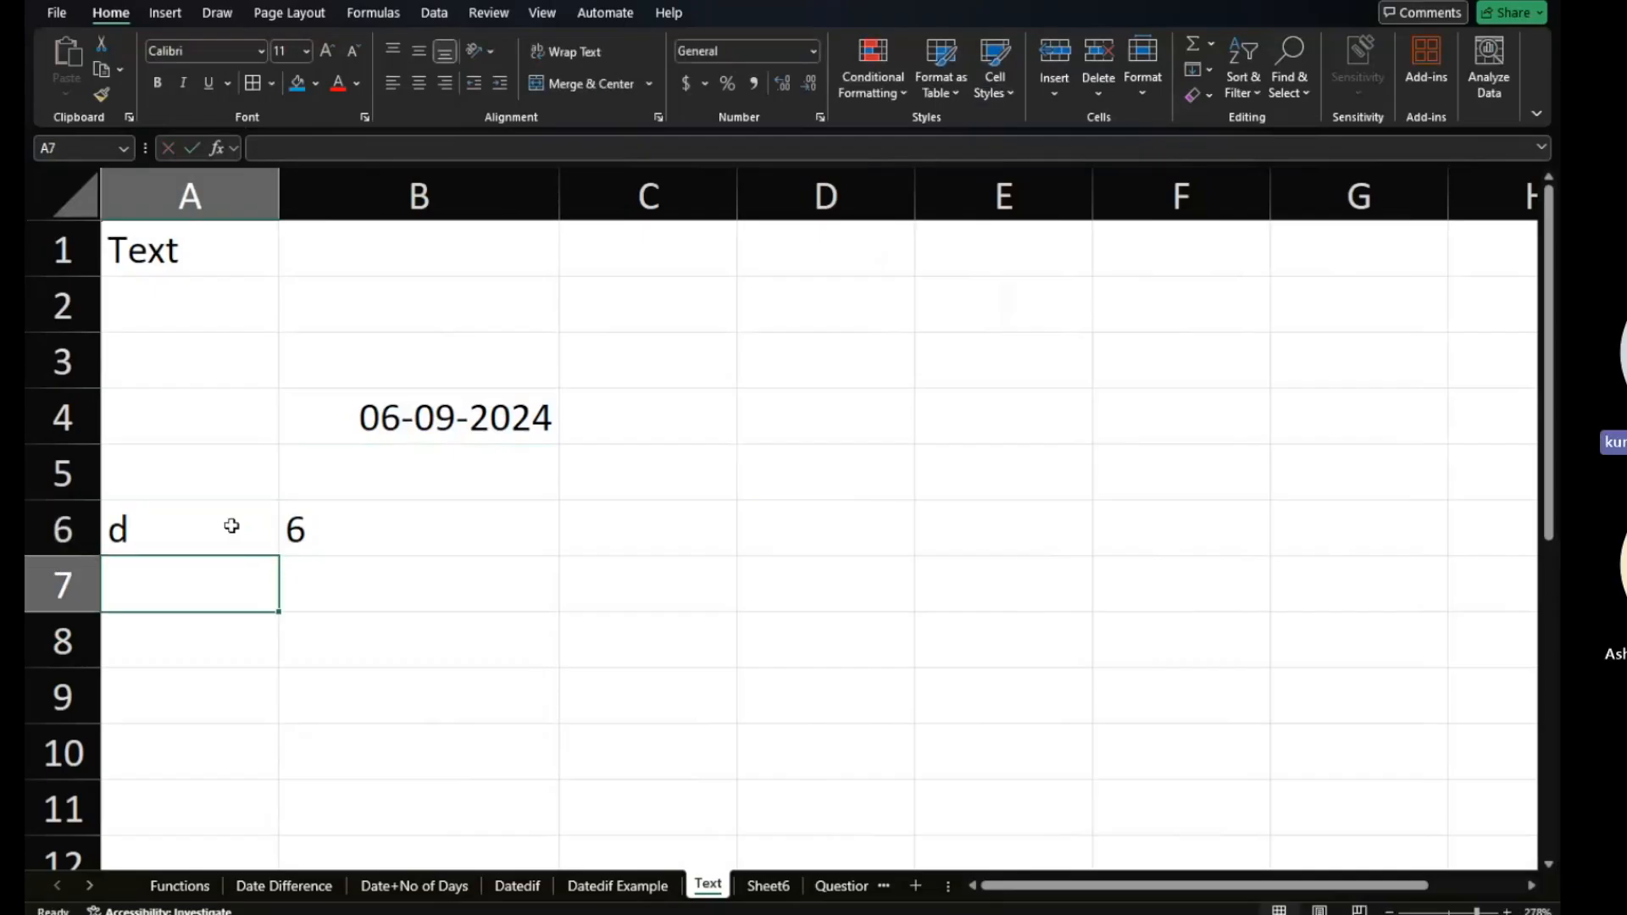
Enter the formula =text(B4,"dd") in cell B7 to return the day of B4 with two digits.
click(330, 599)
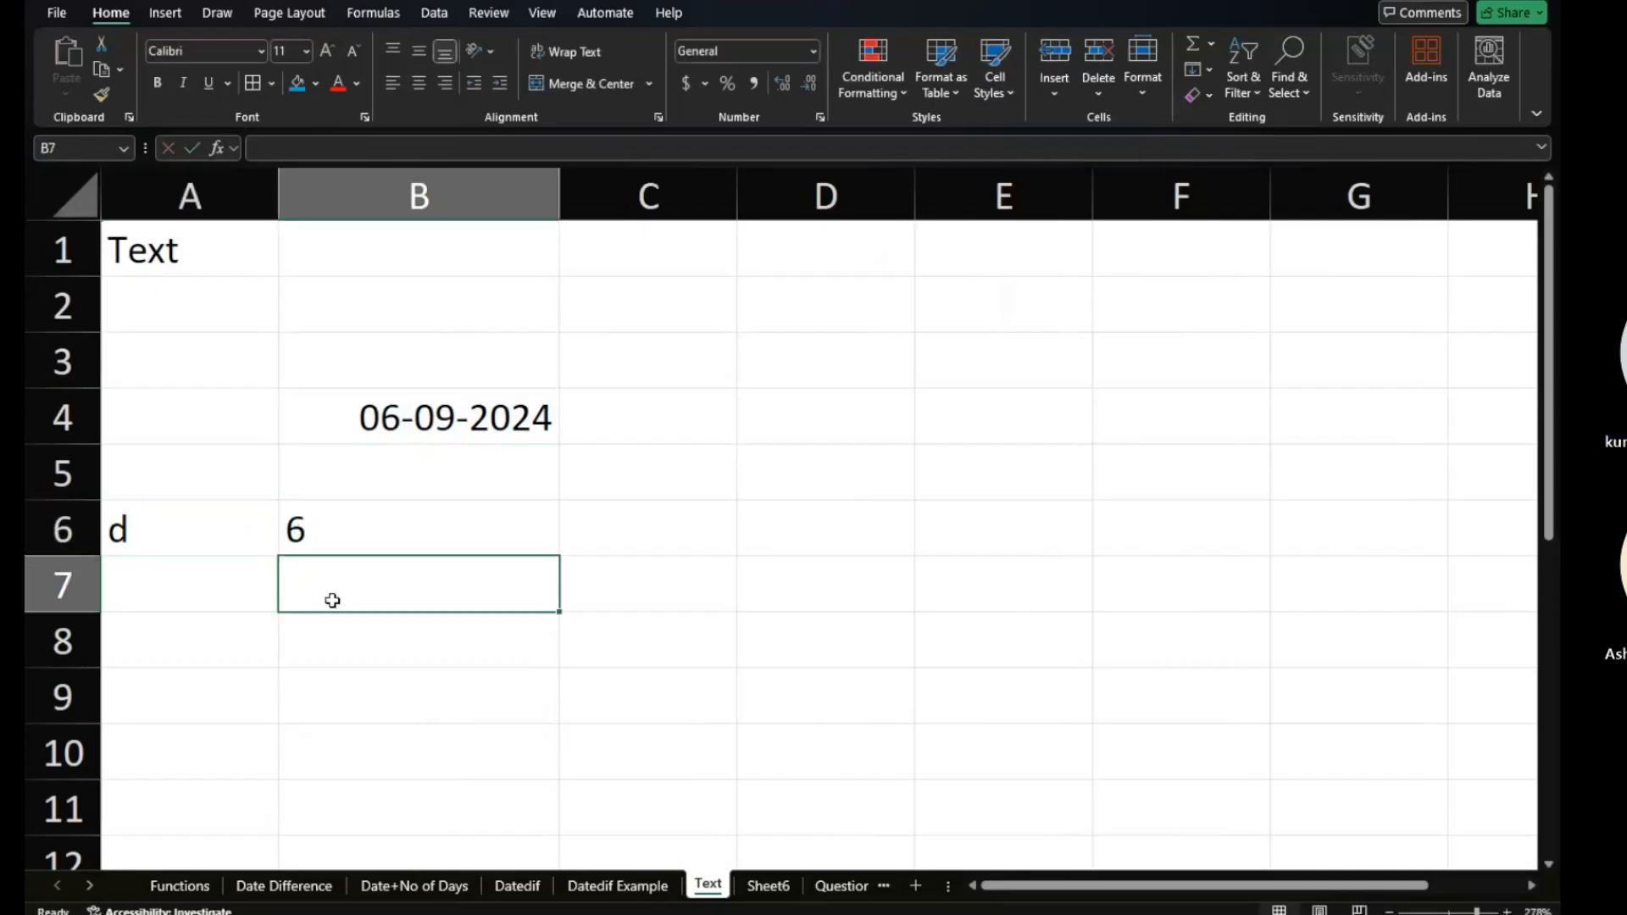
text(=)
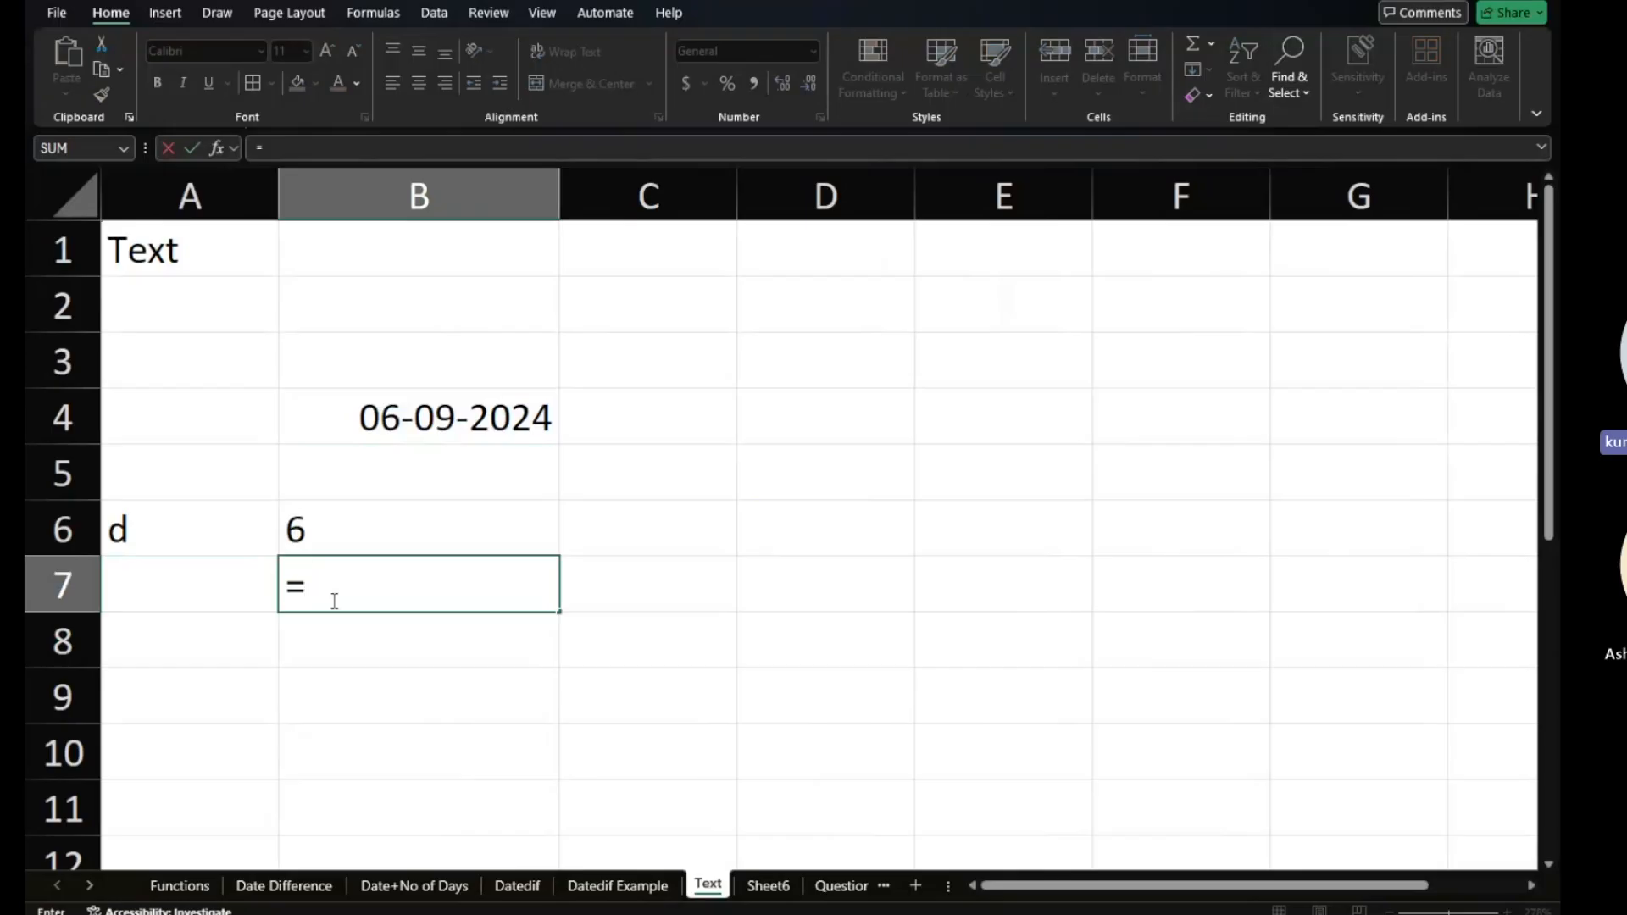
text(dated)
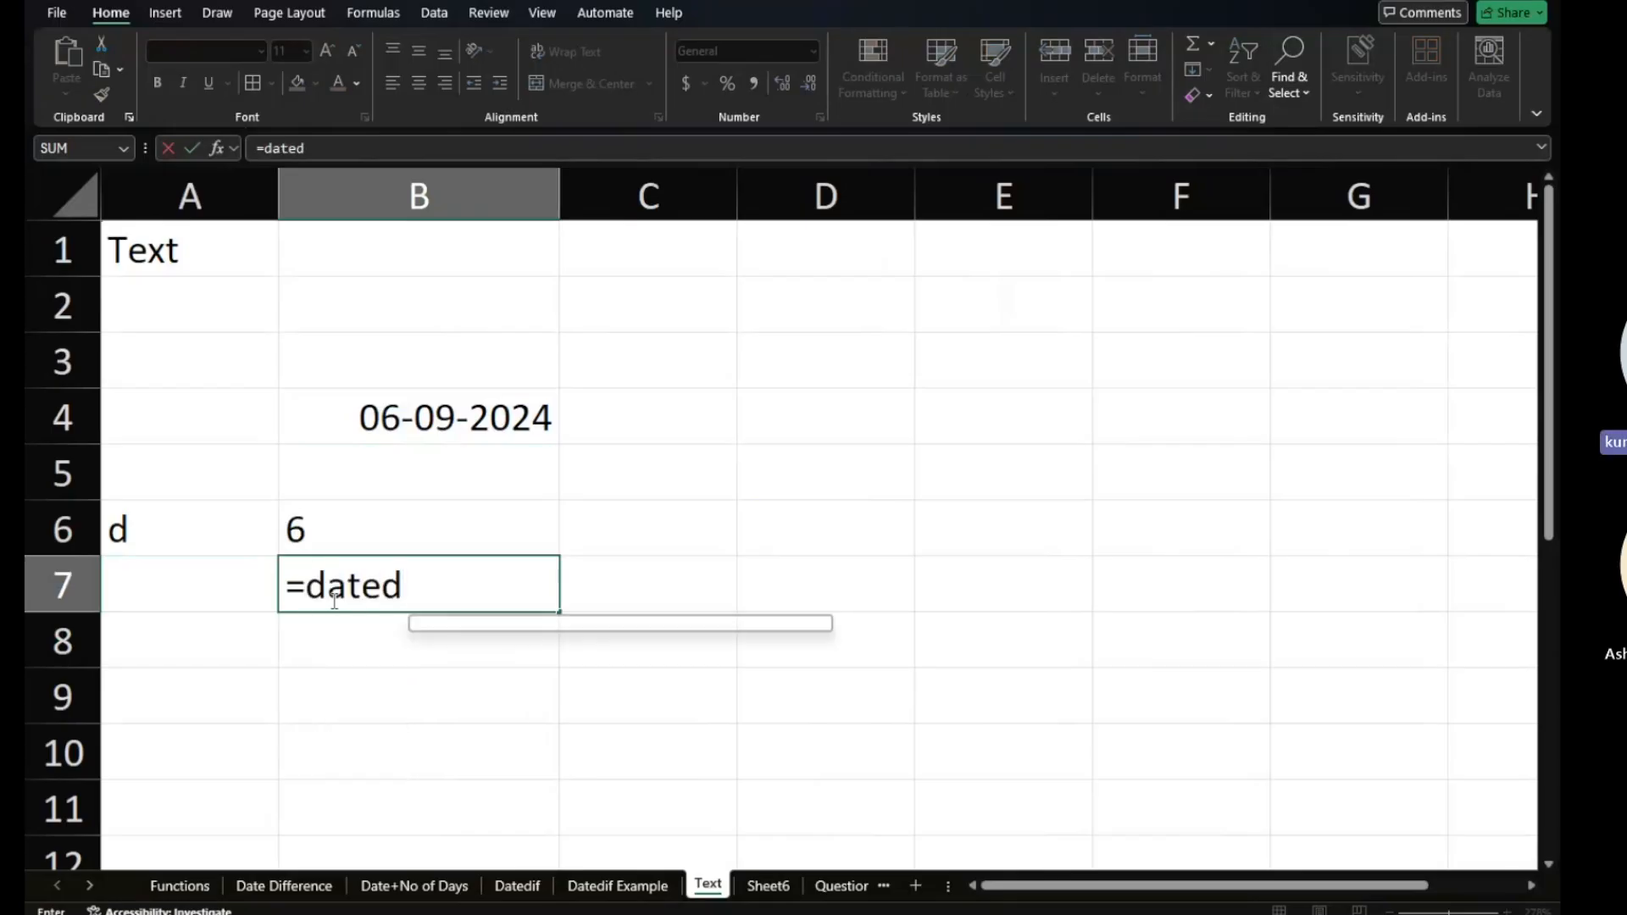
key(BackSpace)
key(BackSpace)
key(BackSpace)
key(BackSpace)
key(BackSpace)
text(te)
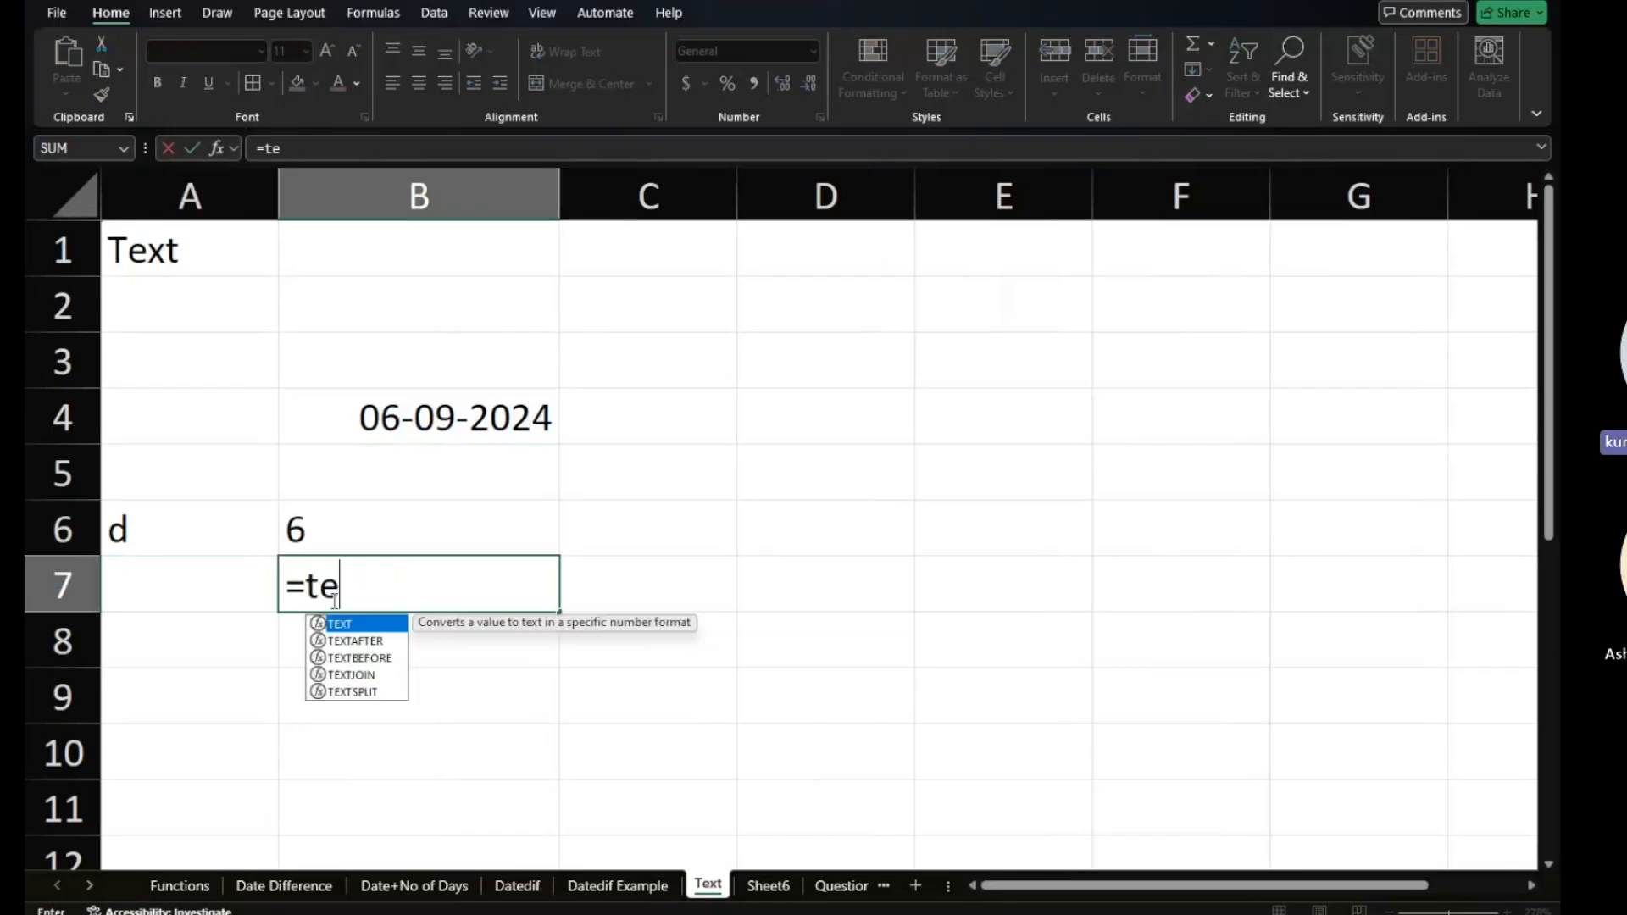
text(xt()
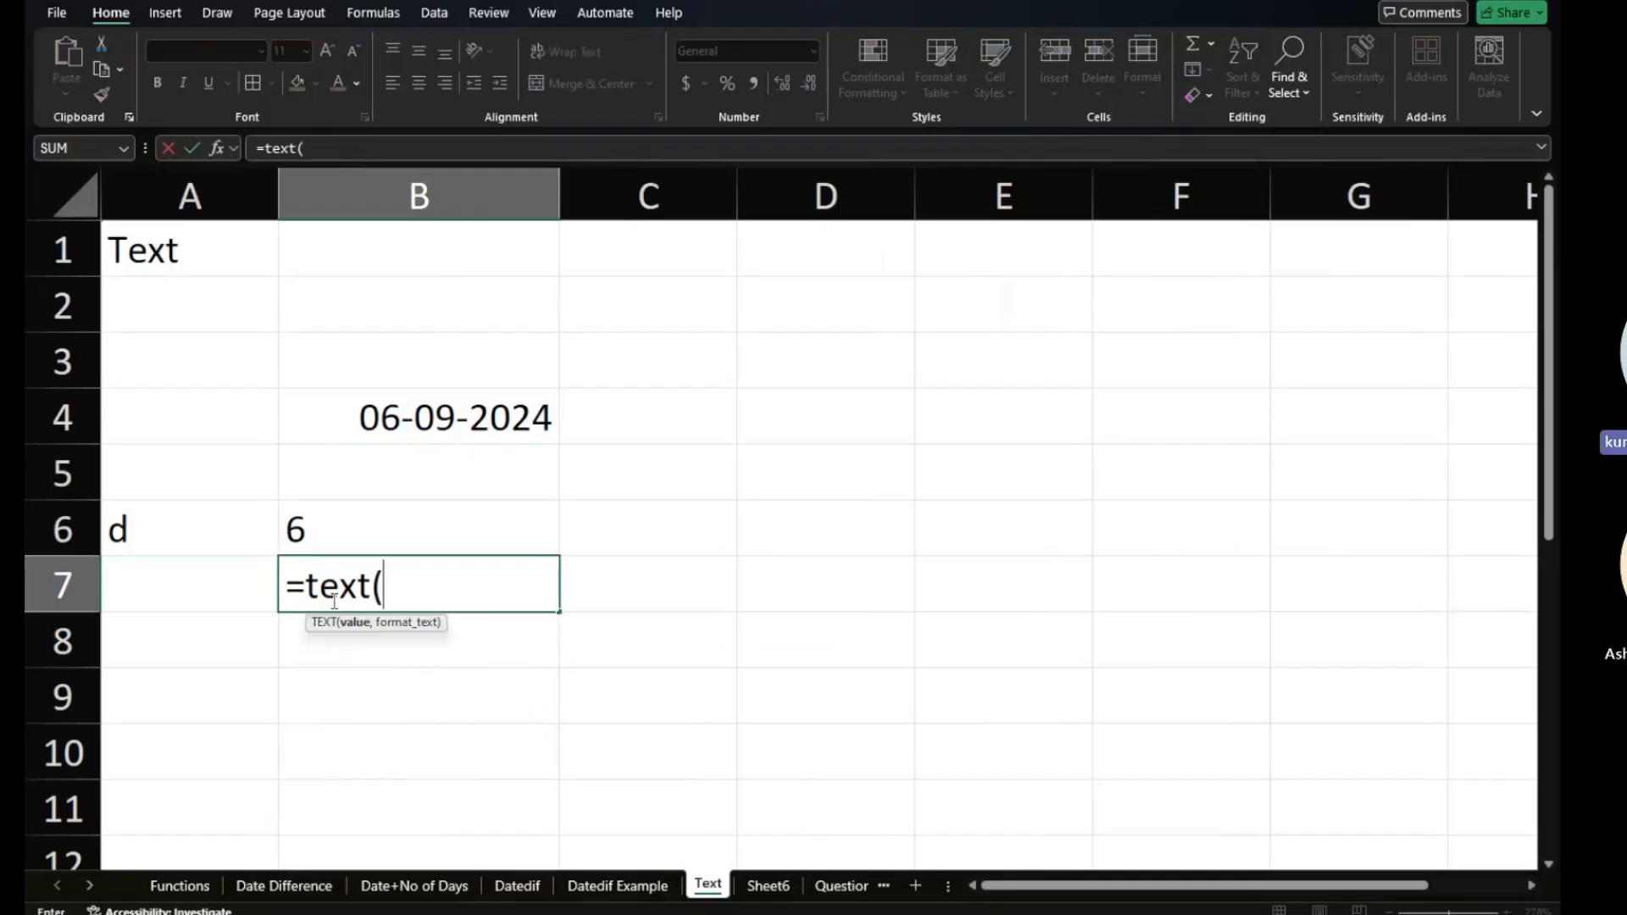
click(456, 425)
text(,)
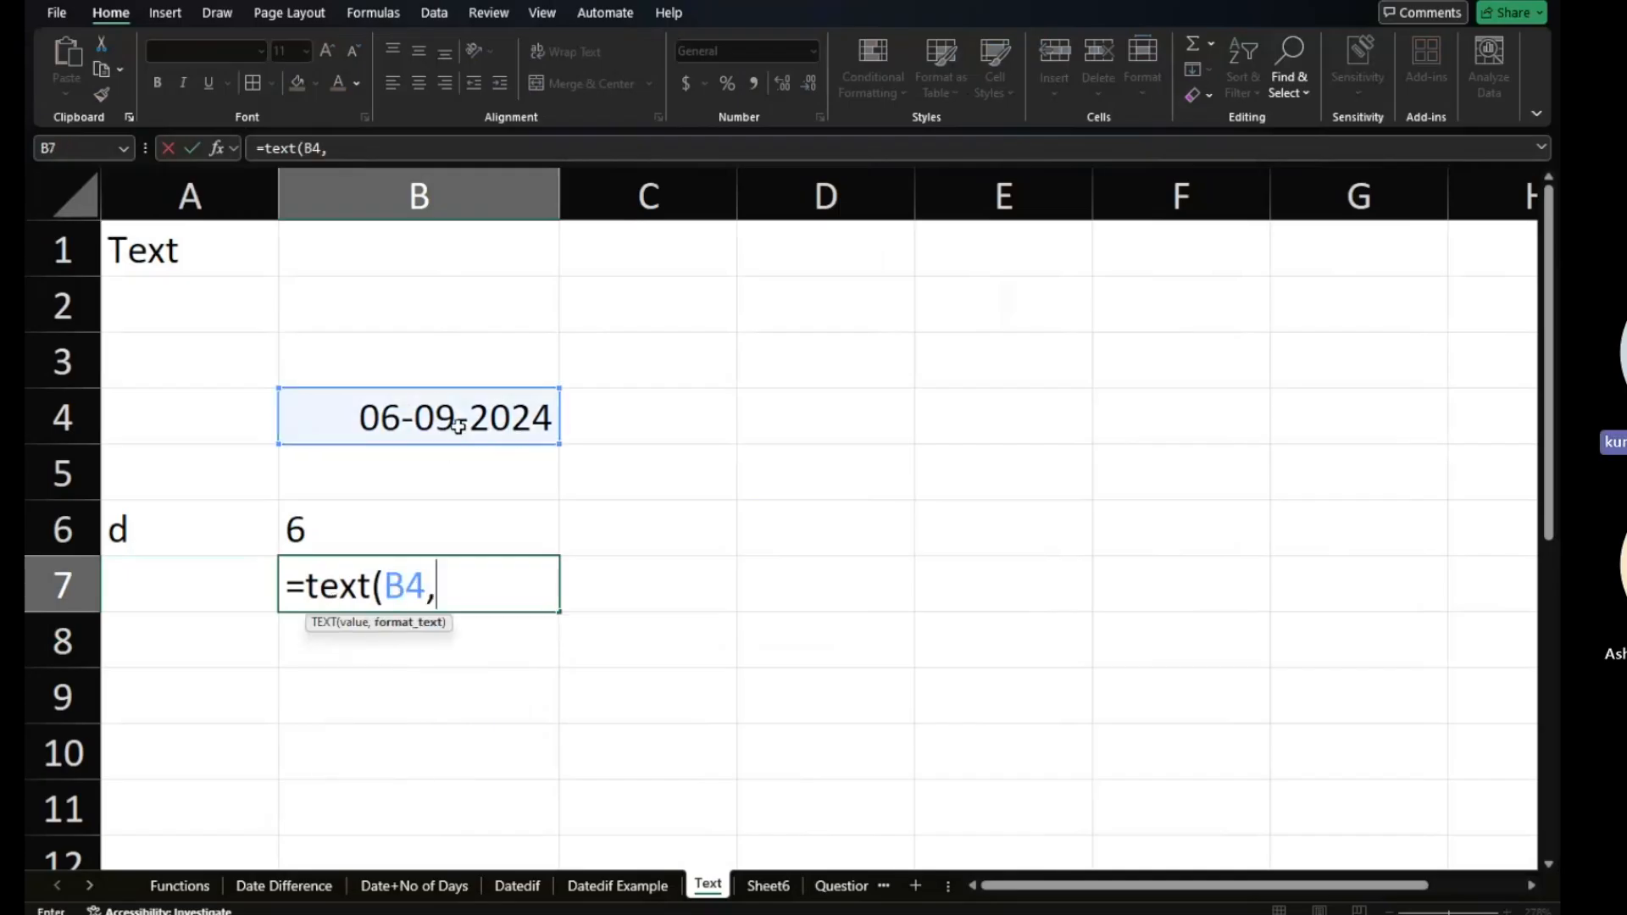
text("dd)
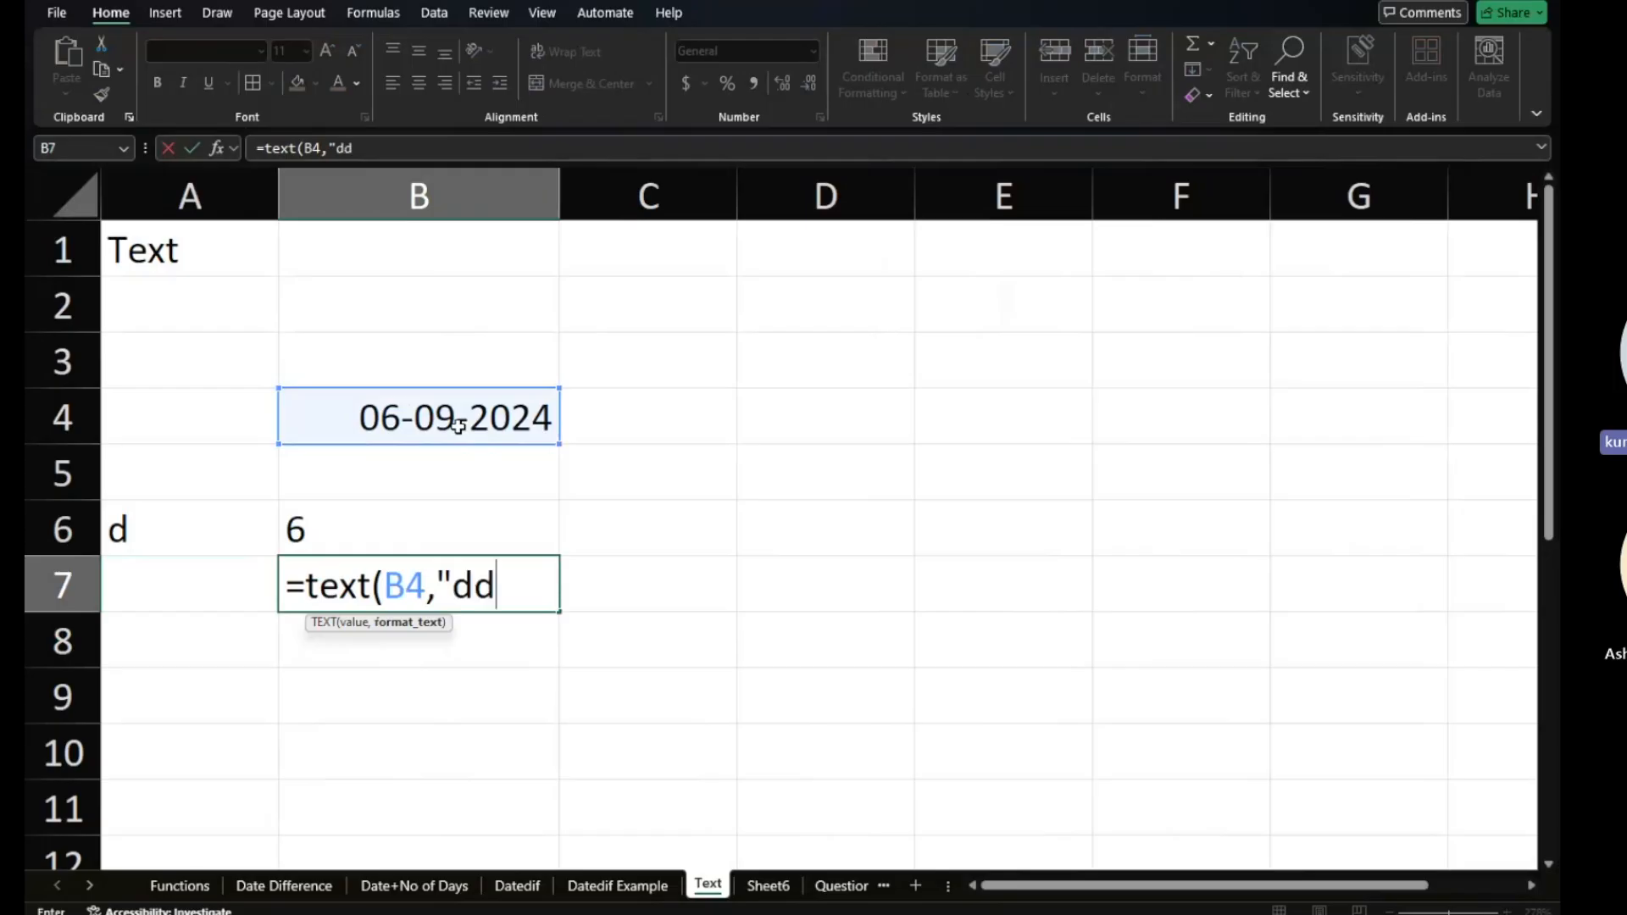
text("))
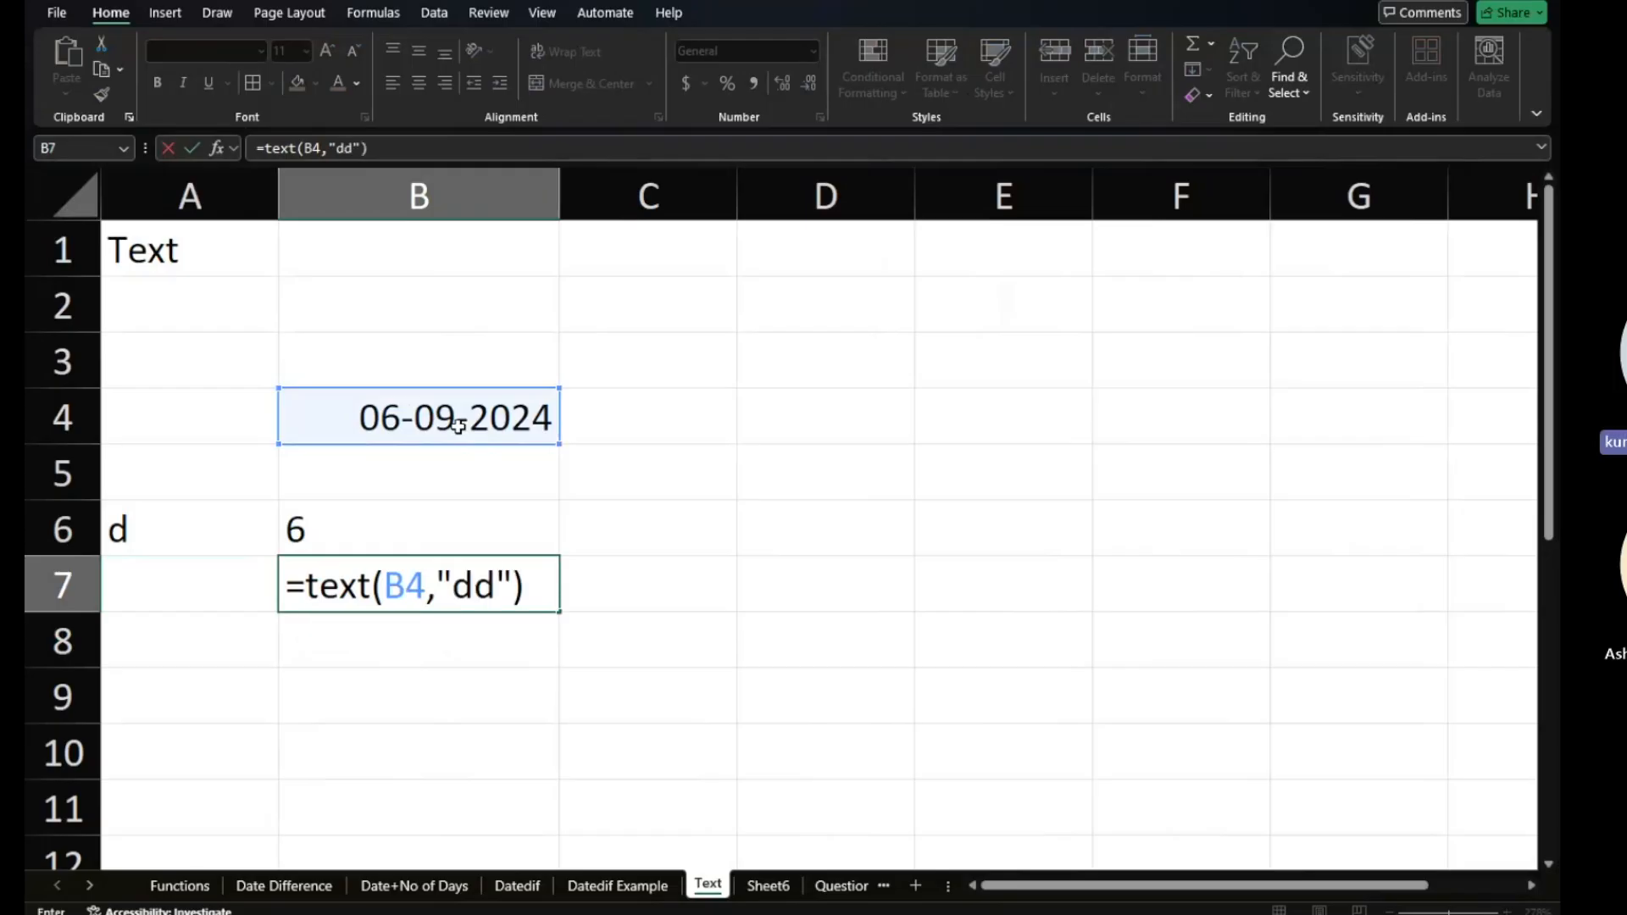
key(Return)
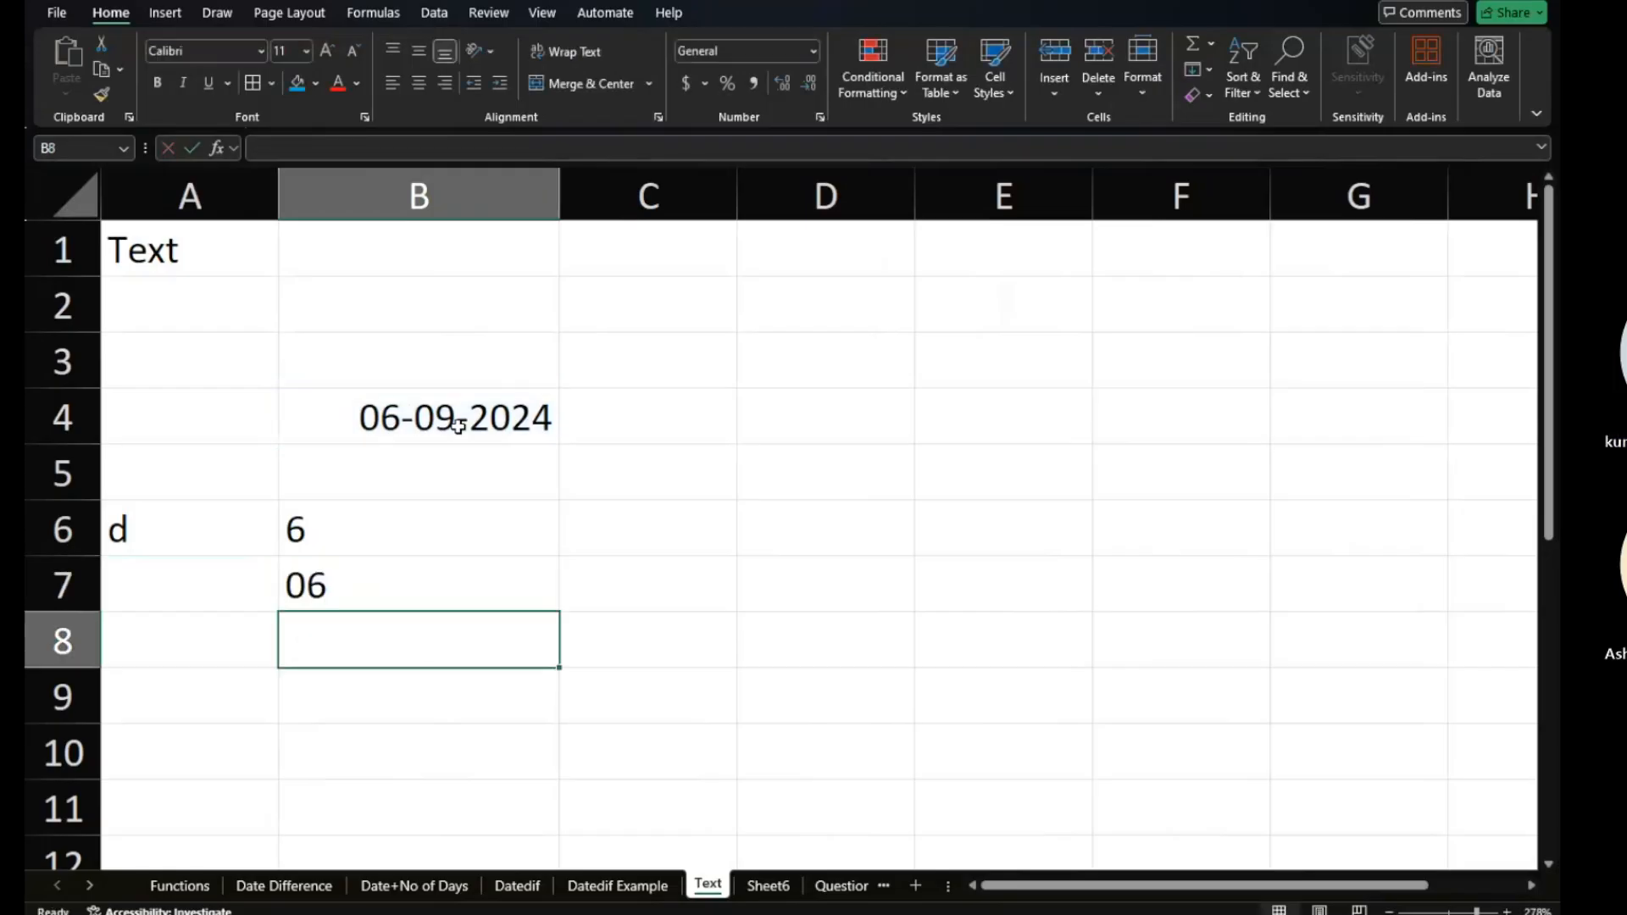
Label the two-digit day result by entering dd in cell A7.
click(477, 585)
click(233, 576)
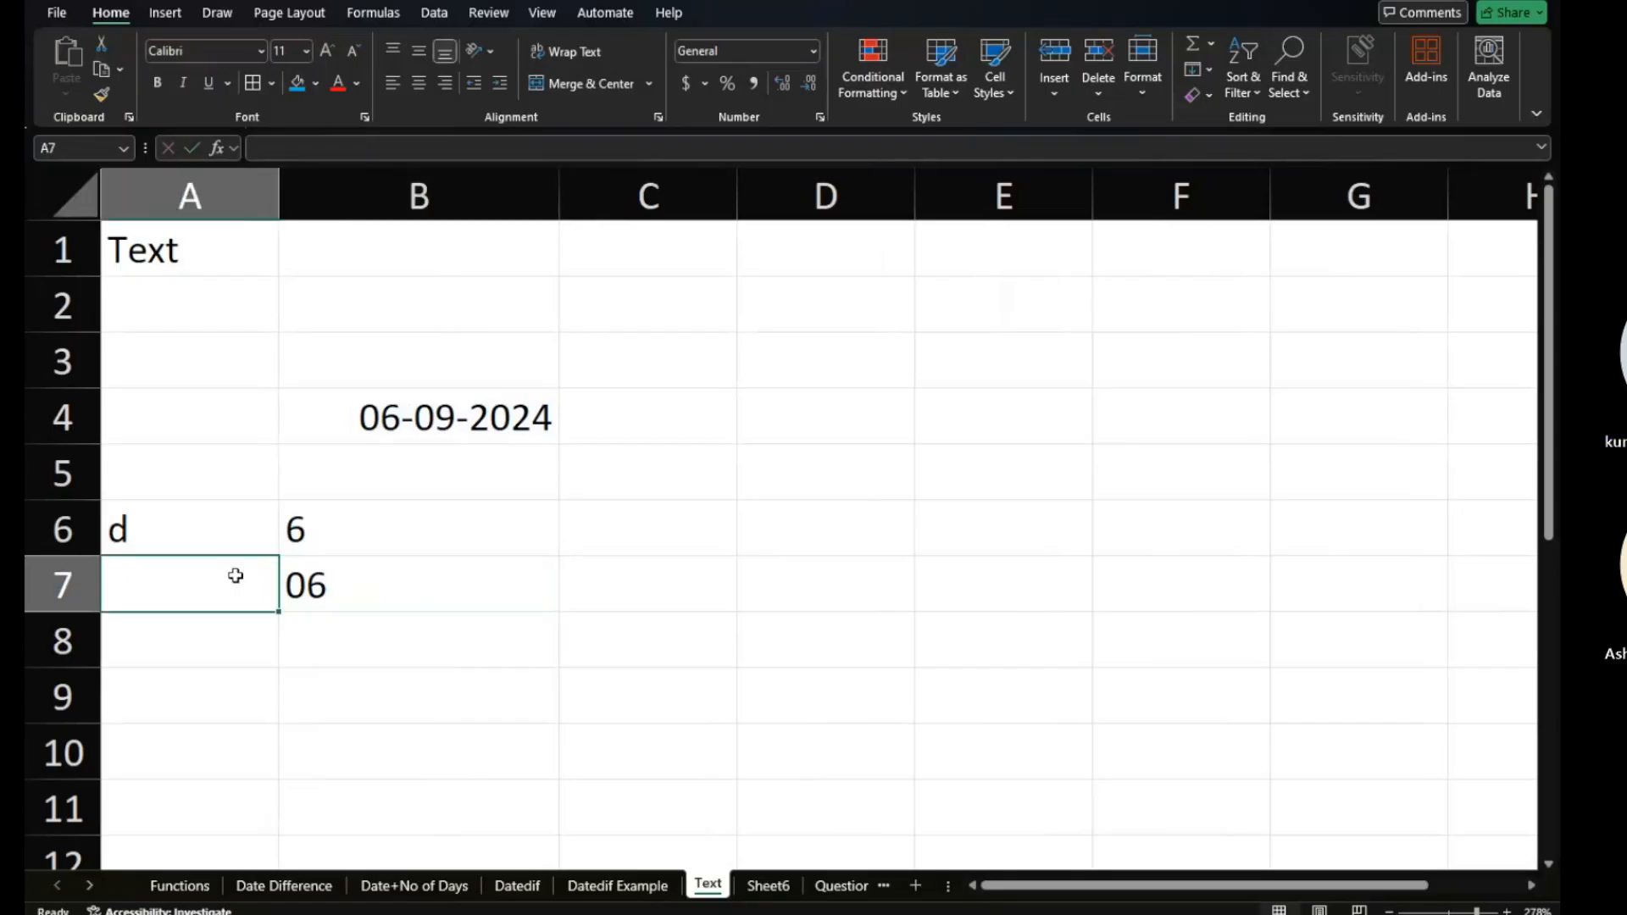
text(dd)
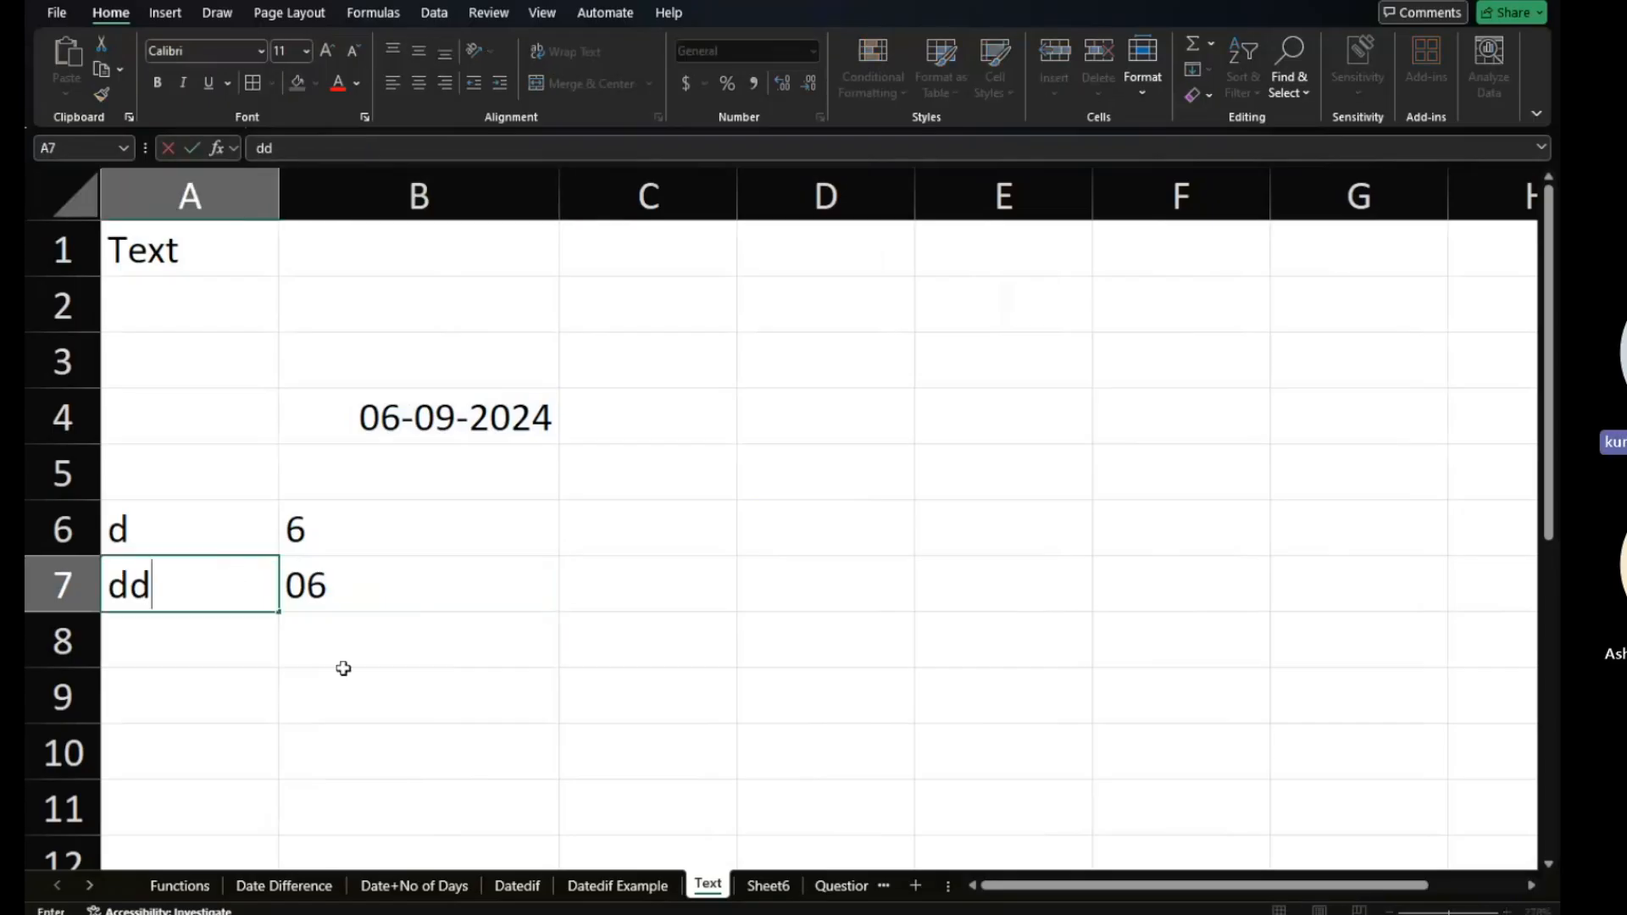
key(Return)
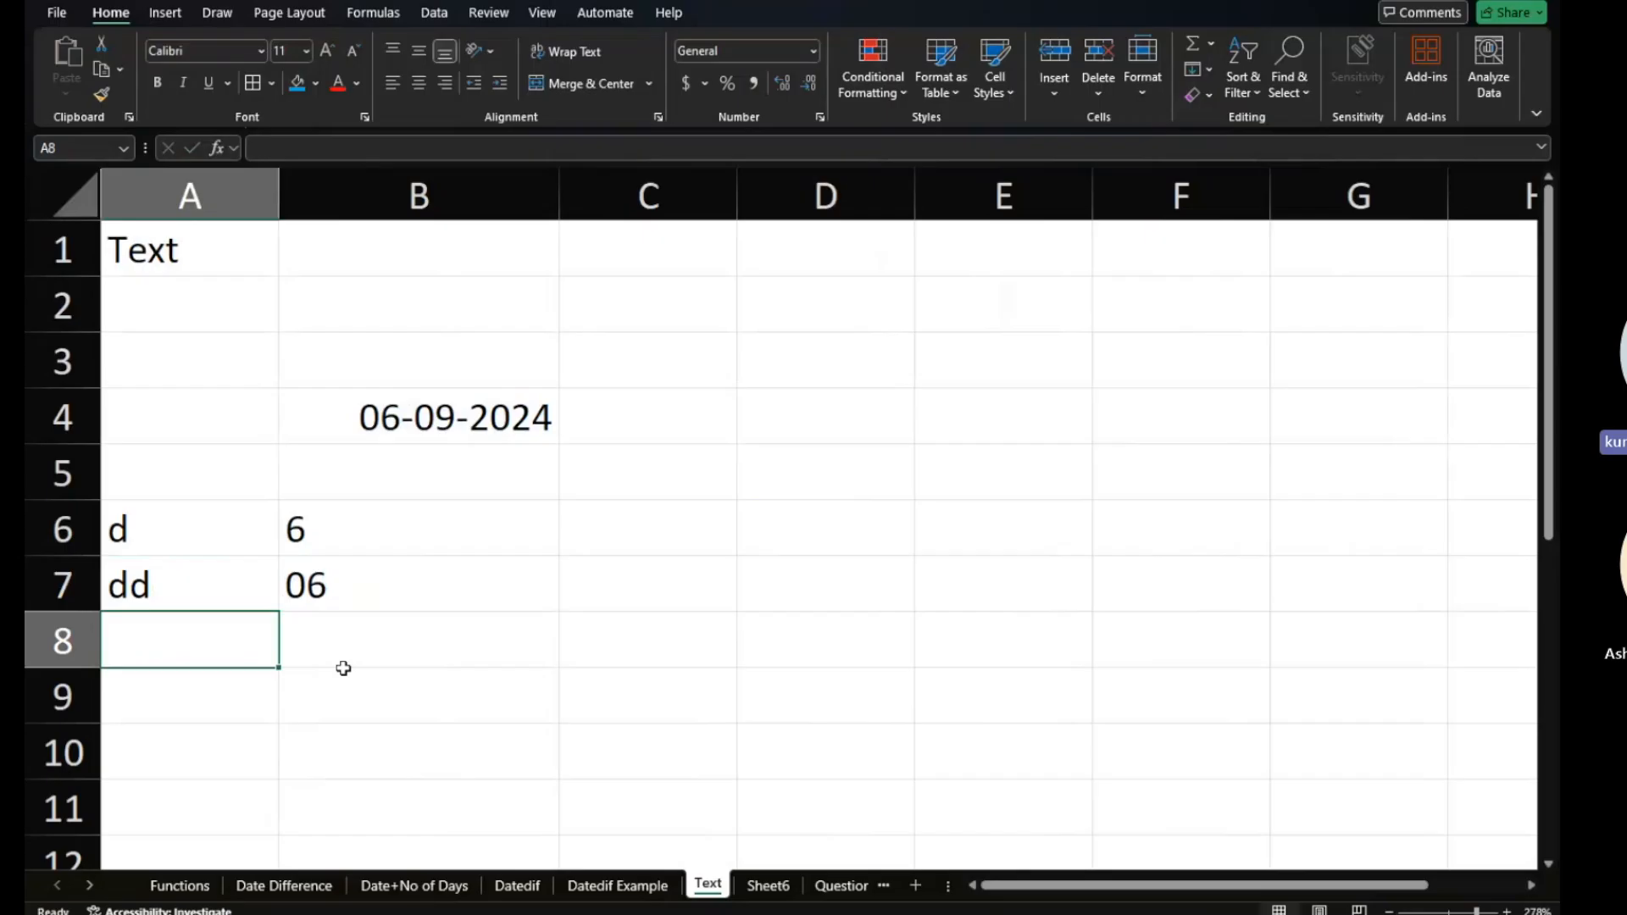
Enter the formula =text(B4,"ddd") in cell B8 to return the abbreviated weekday name of the date.
click(371, 649)
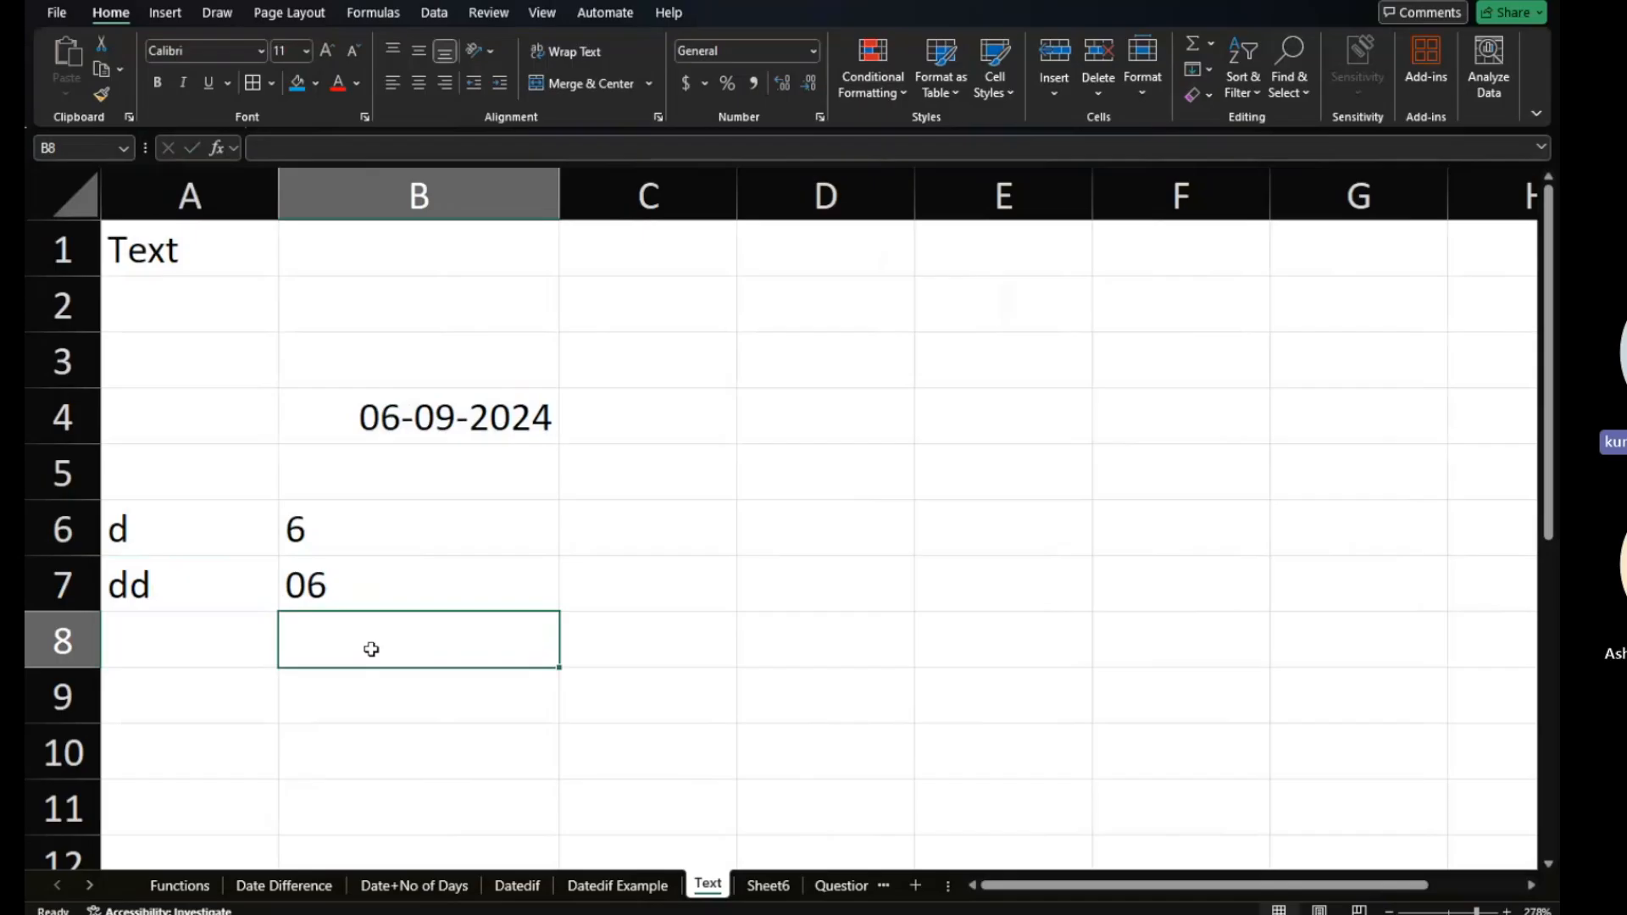
text(=text)
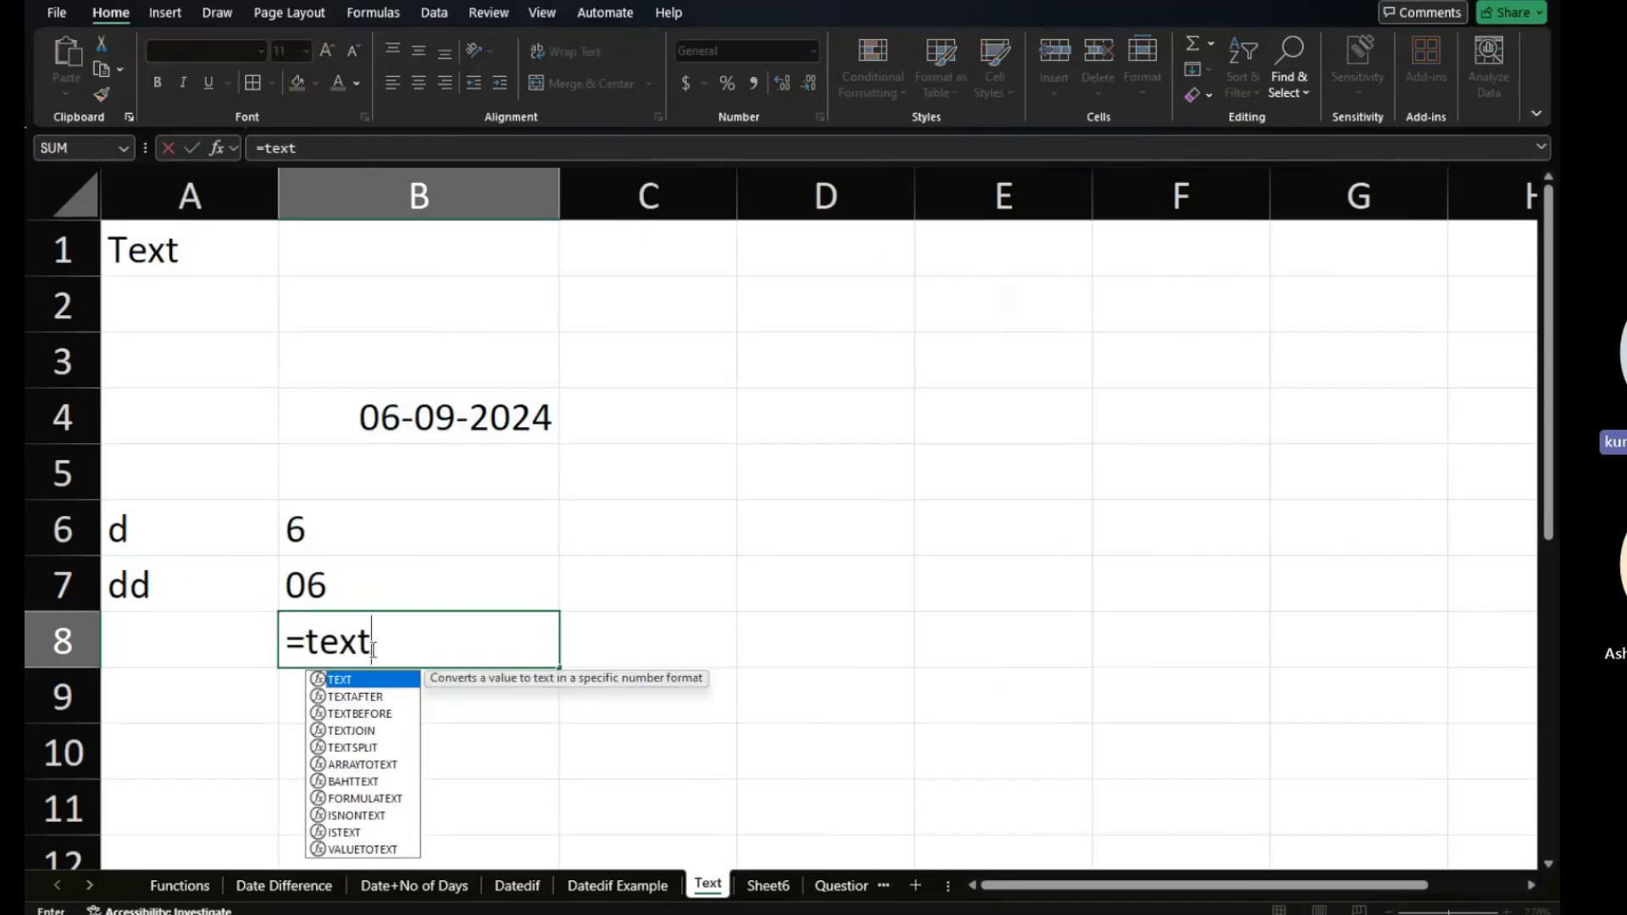
text(()
click(481, 429)
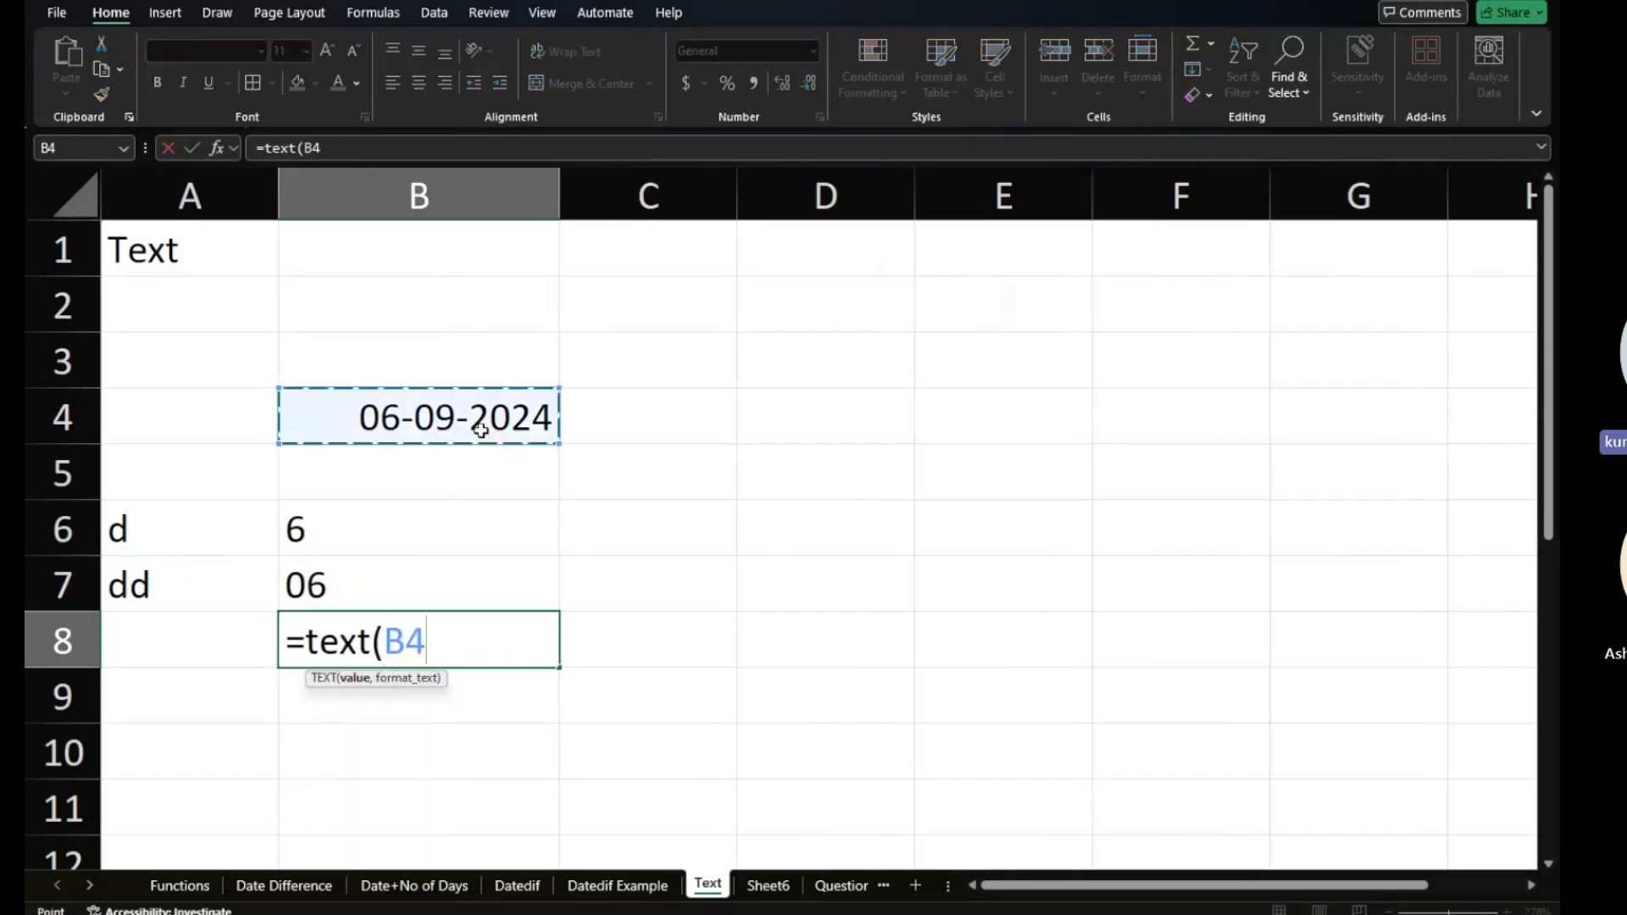
text(,")
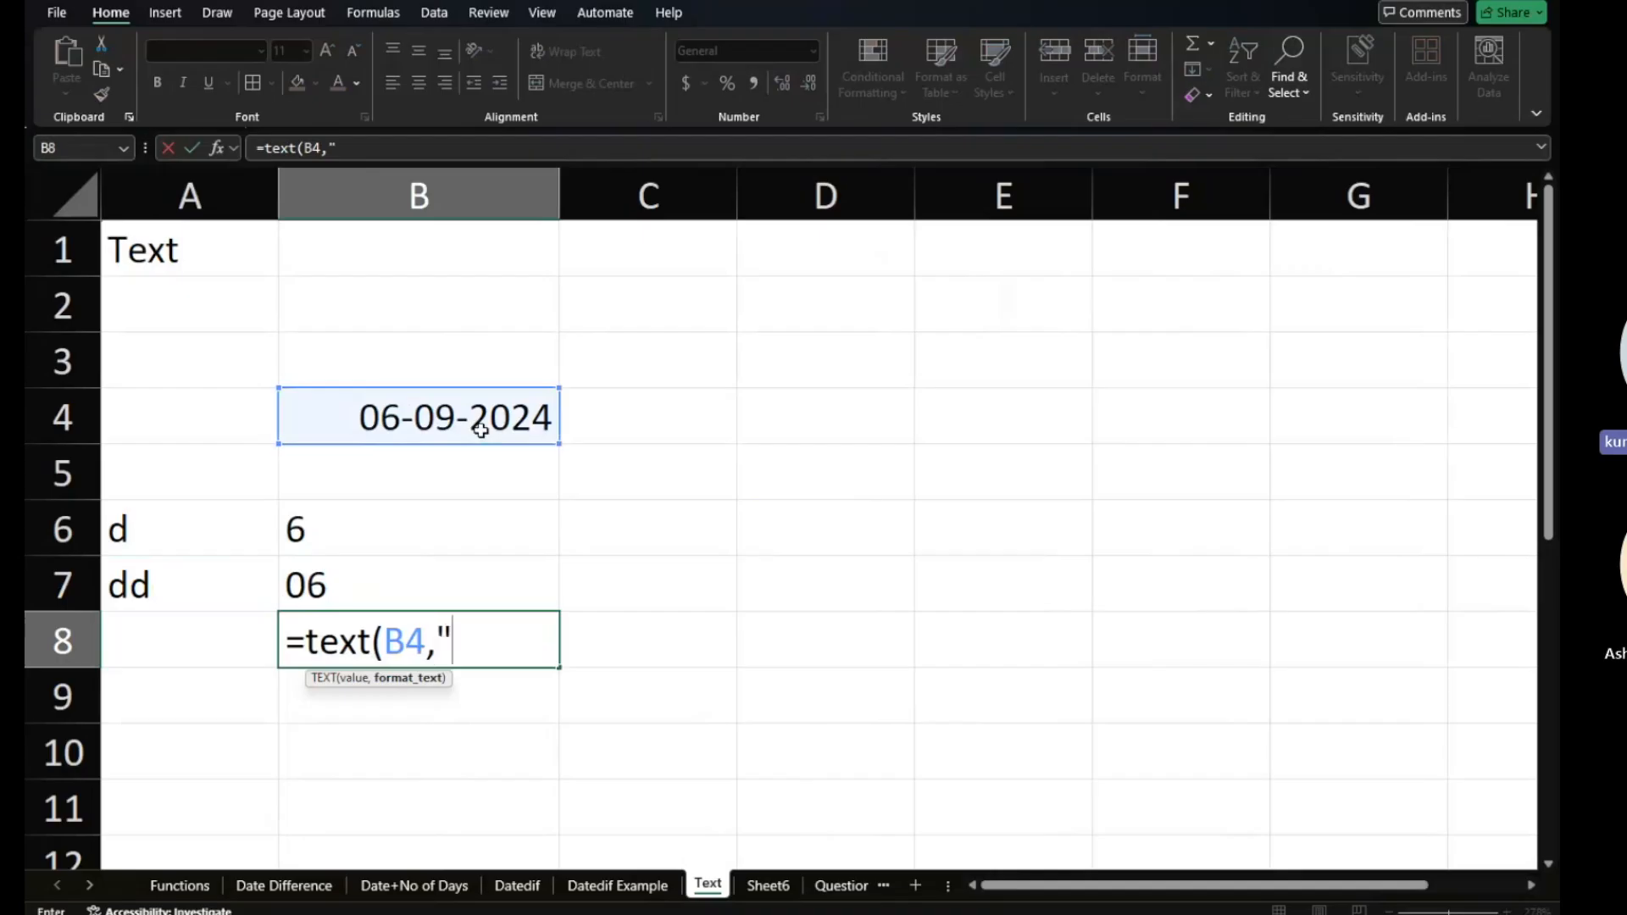
text(ddd")
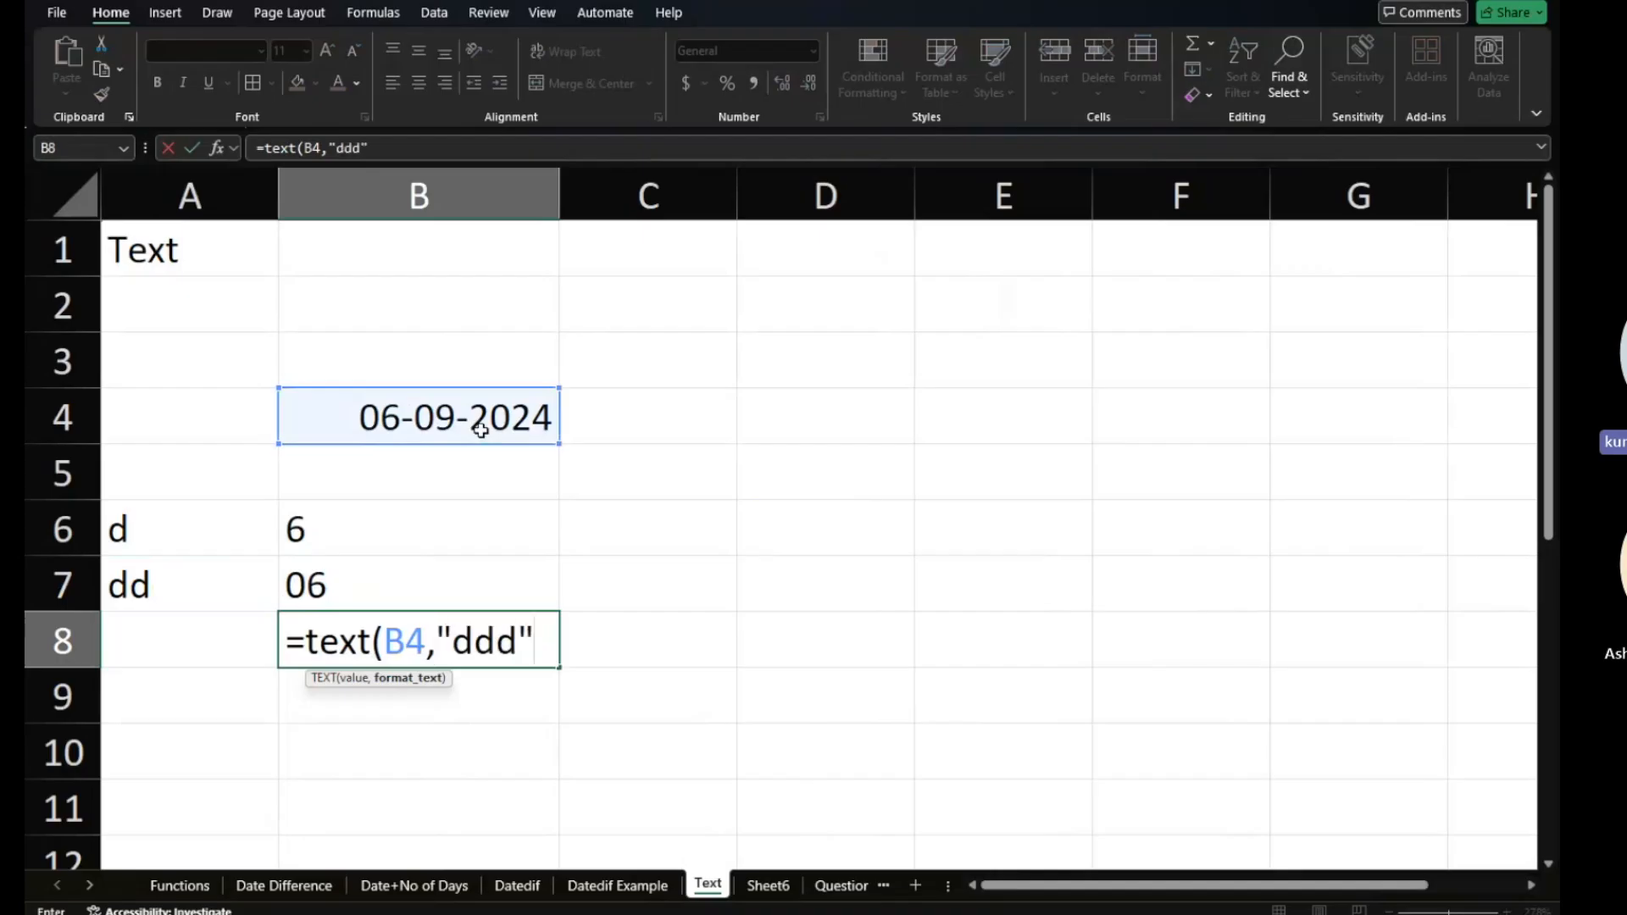
key(Return)
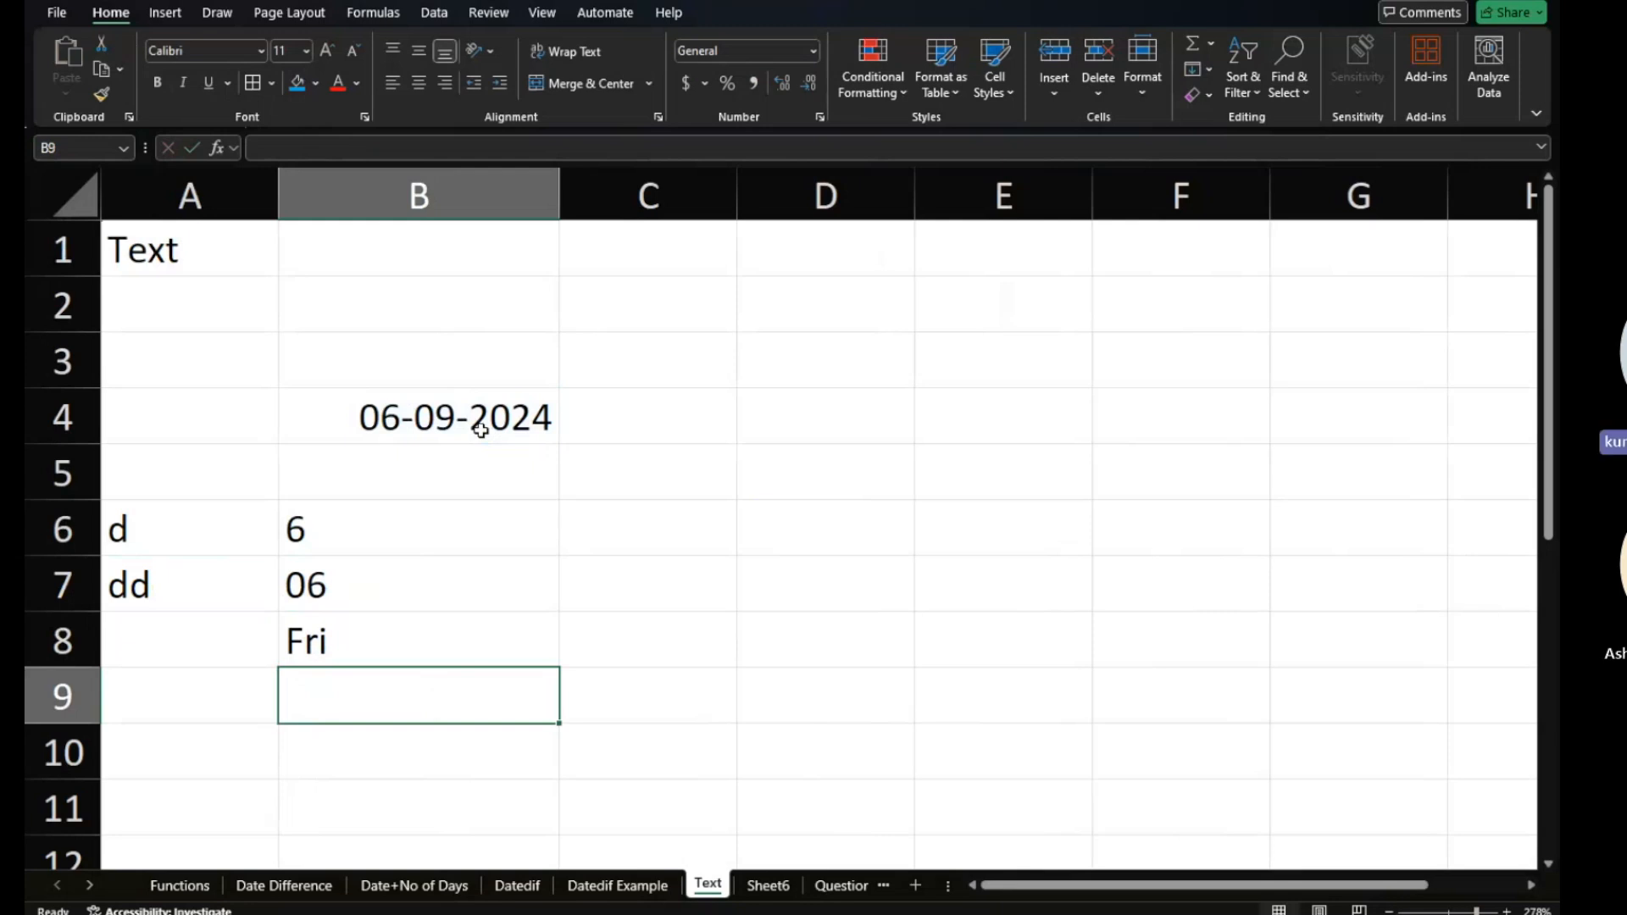
Enter the formula =text(B4,"DDDD") in cell B9 to return the full weekday name of the date.
text(=)
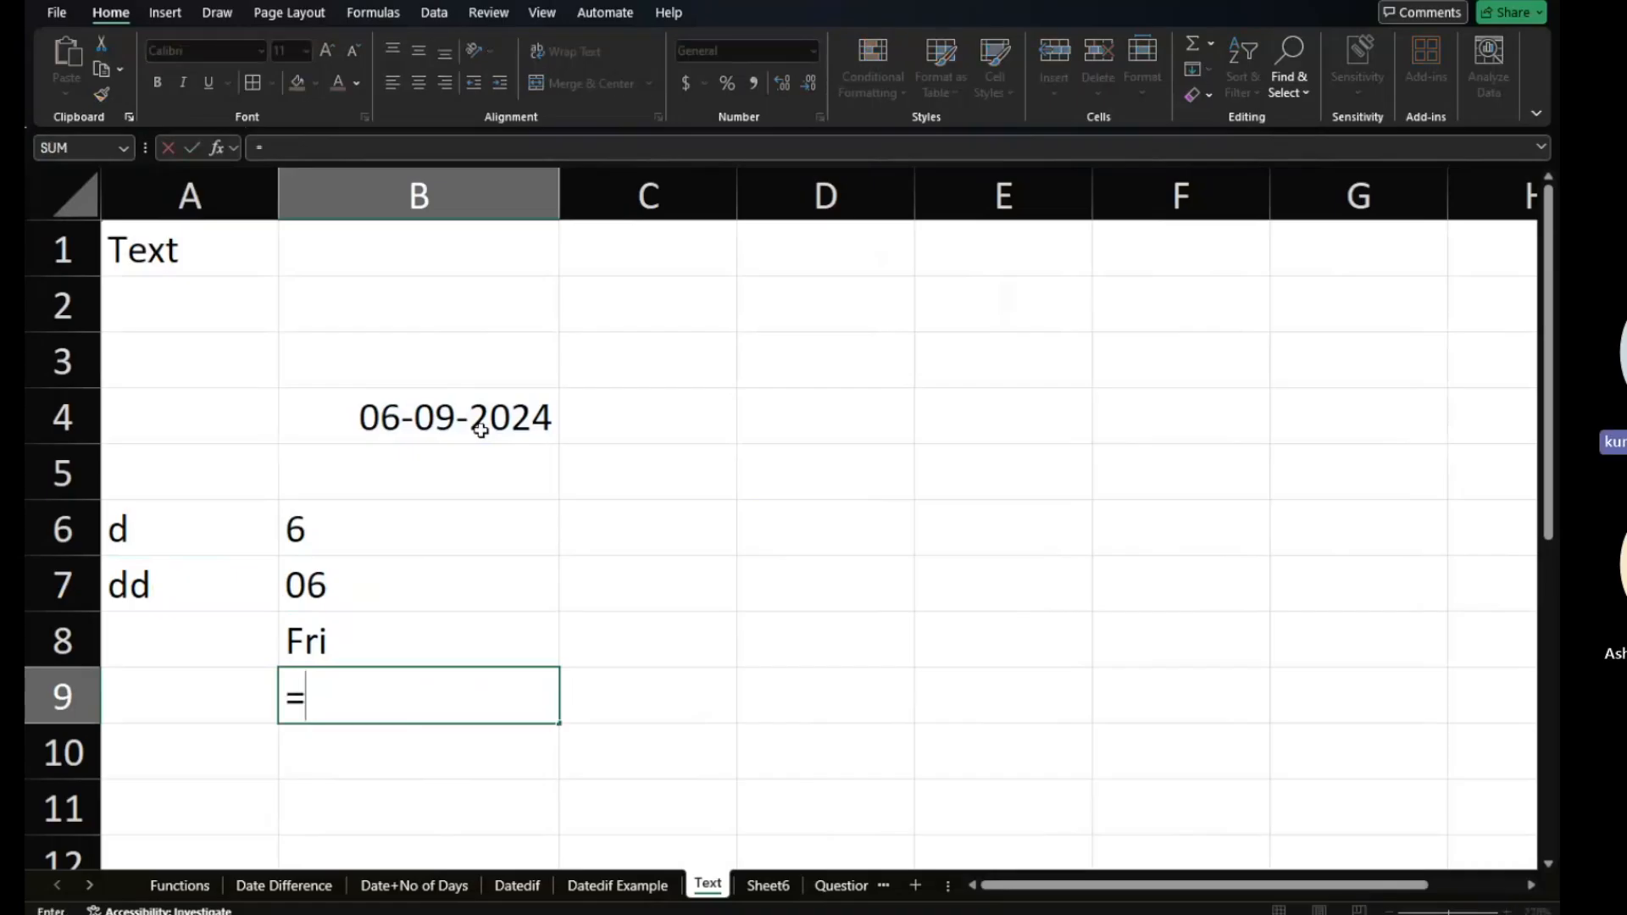
text(text)
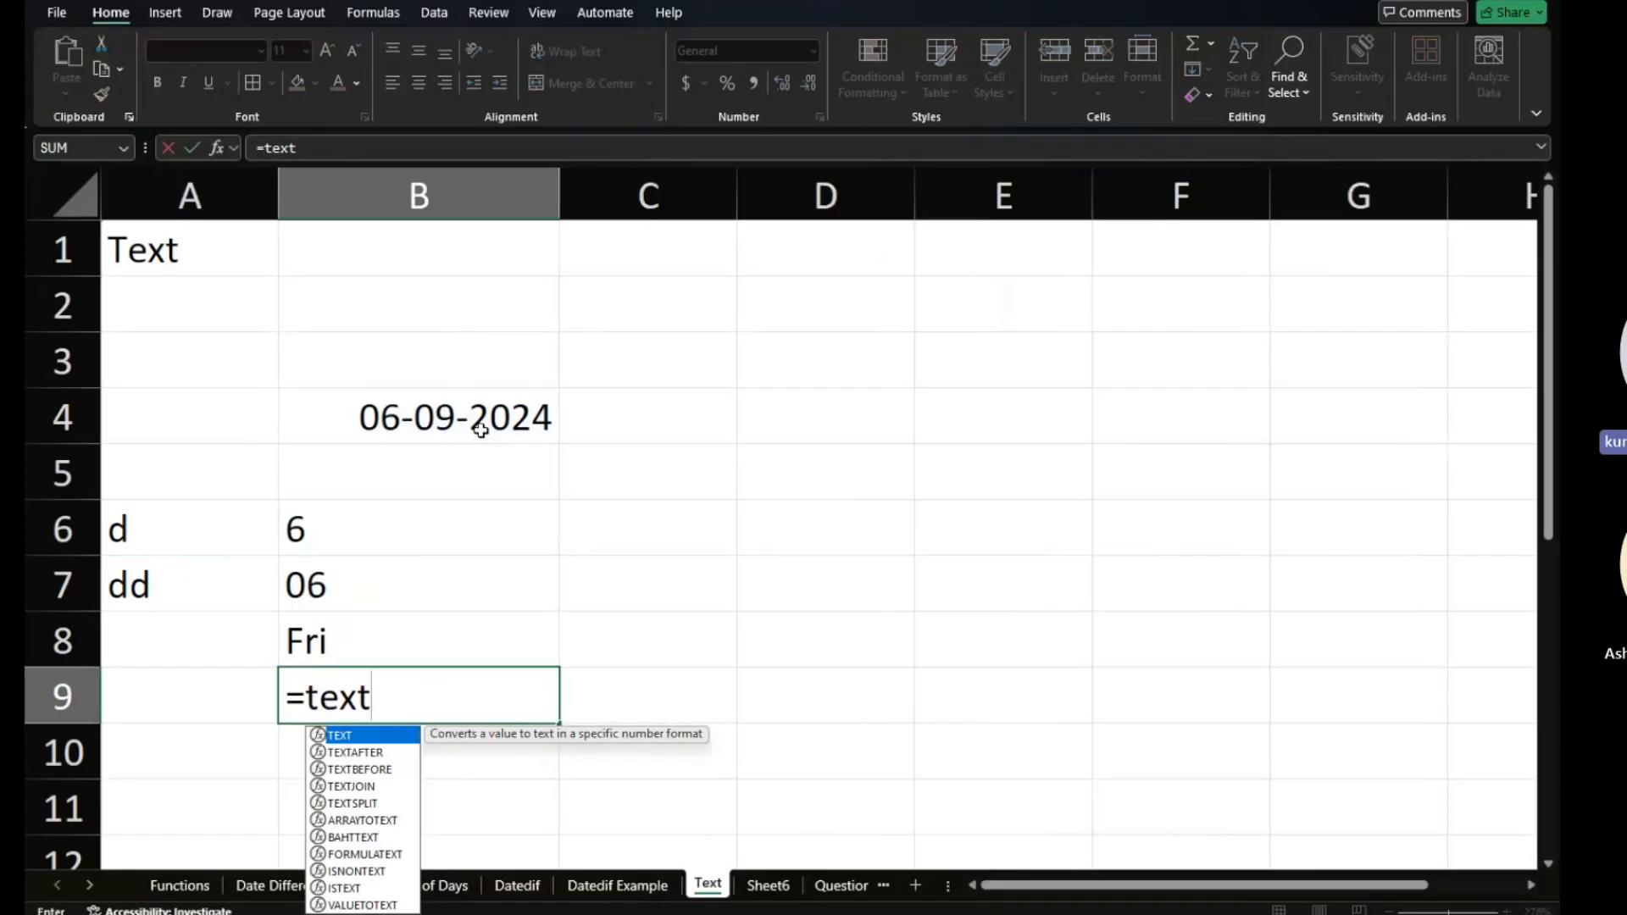
text(()
click(433, 394)
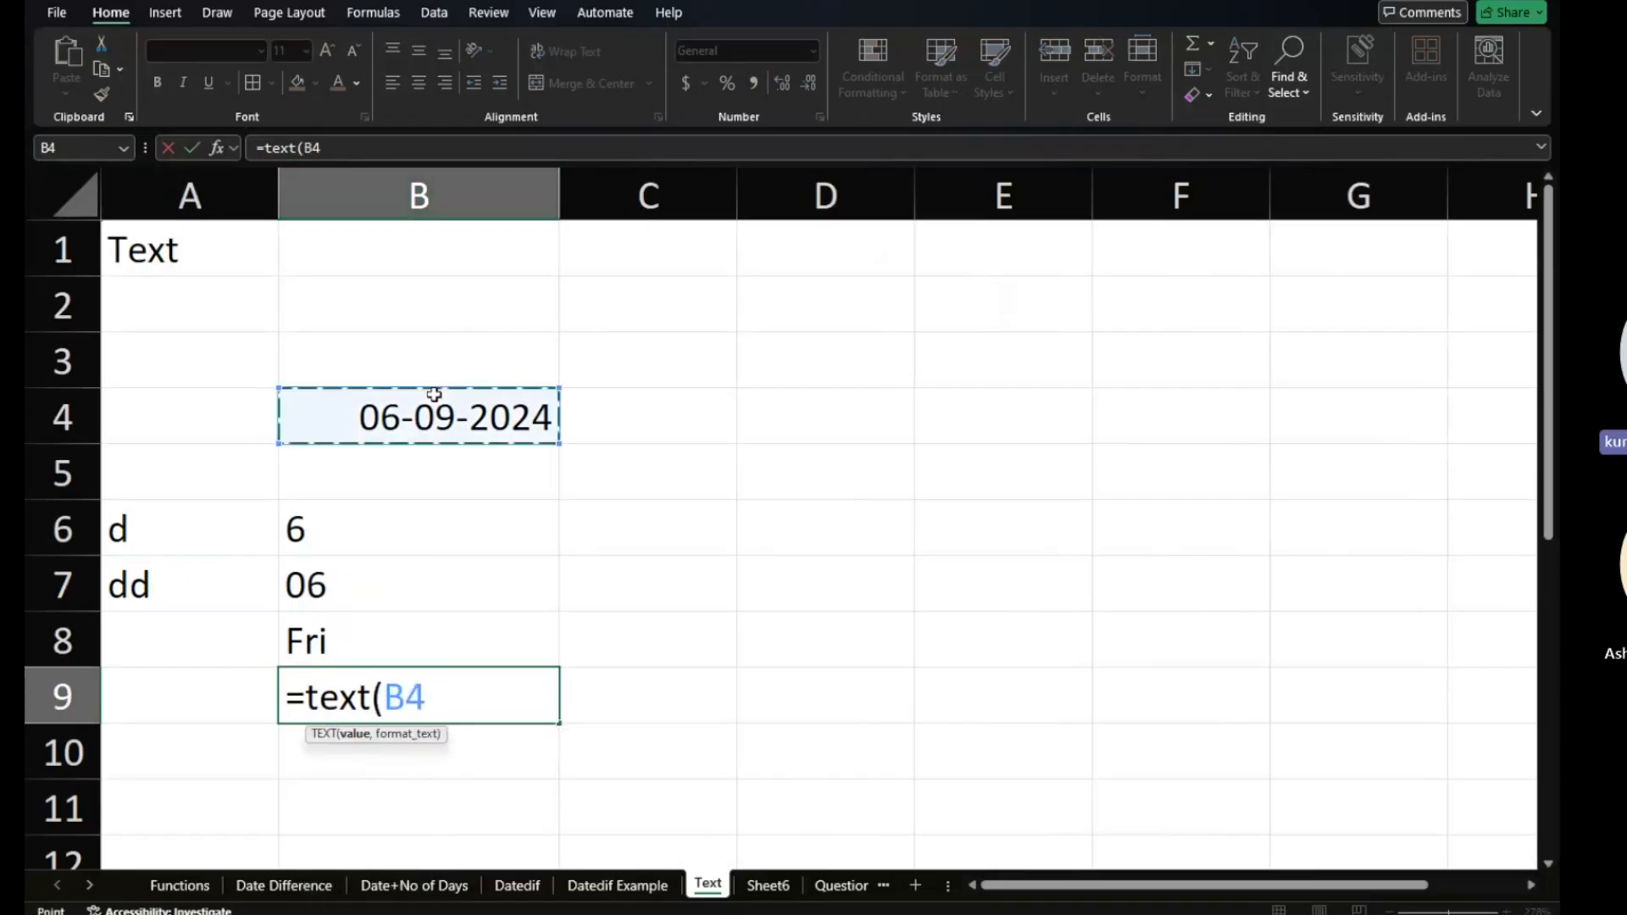
text(,)
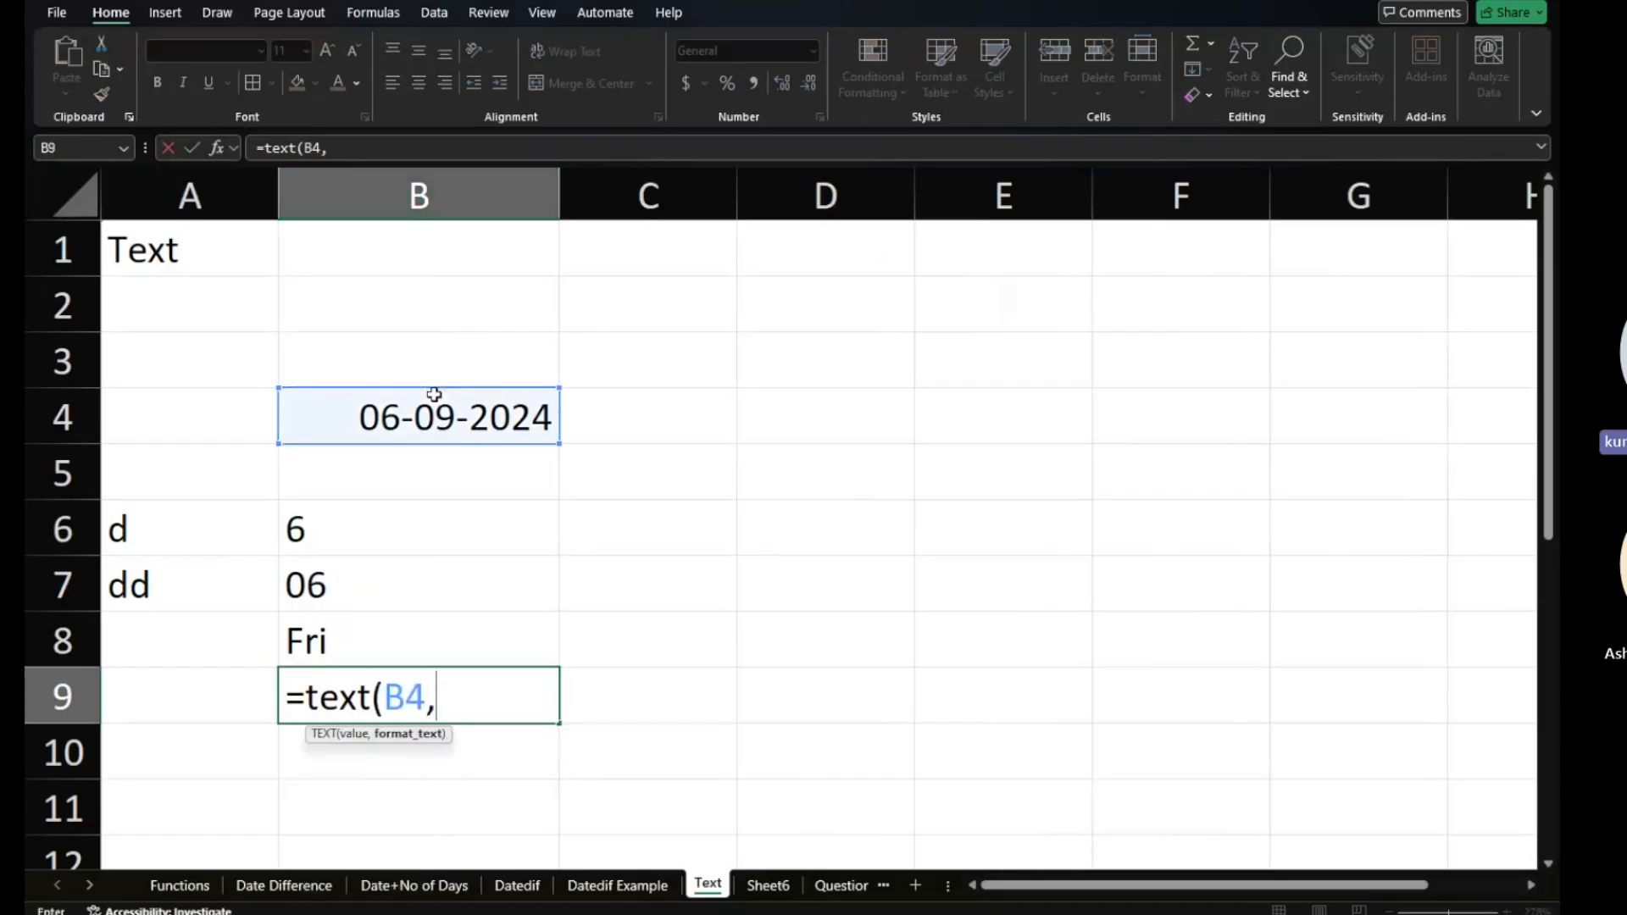
text("DD)
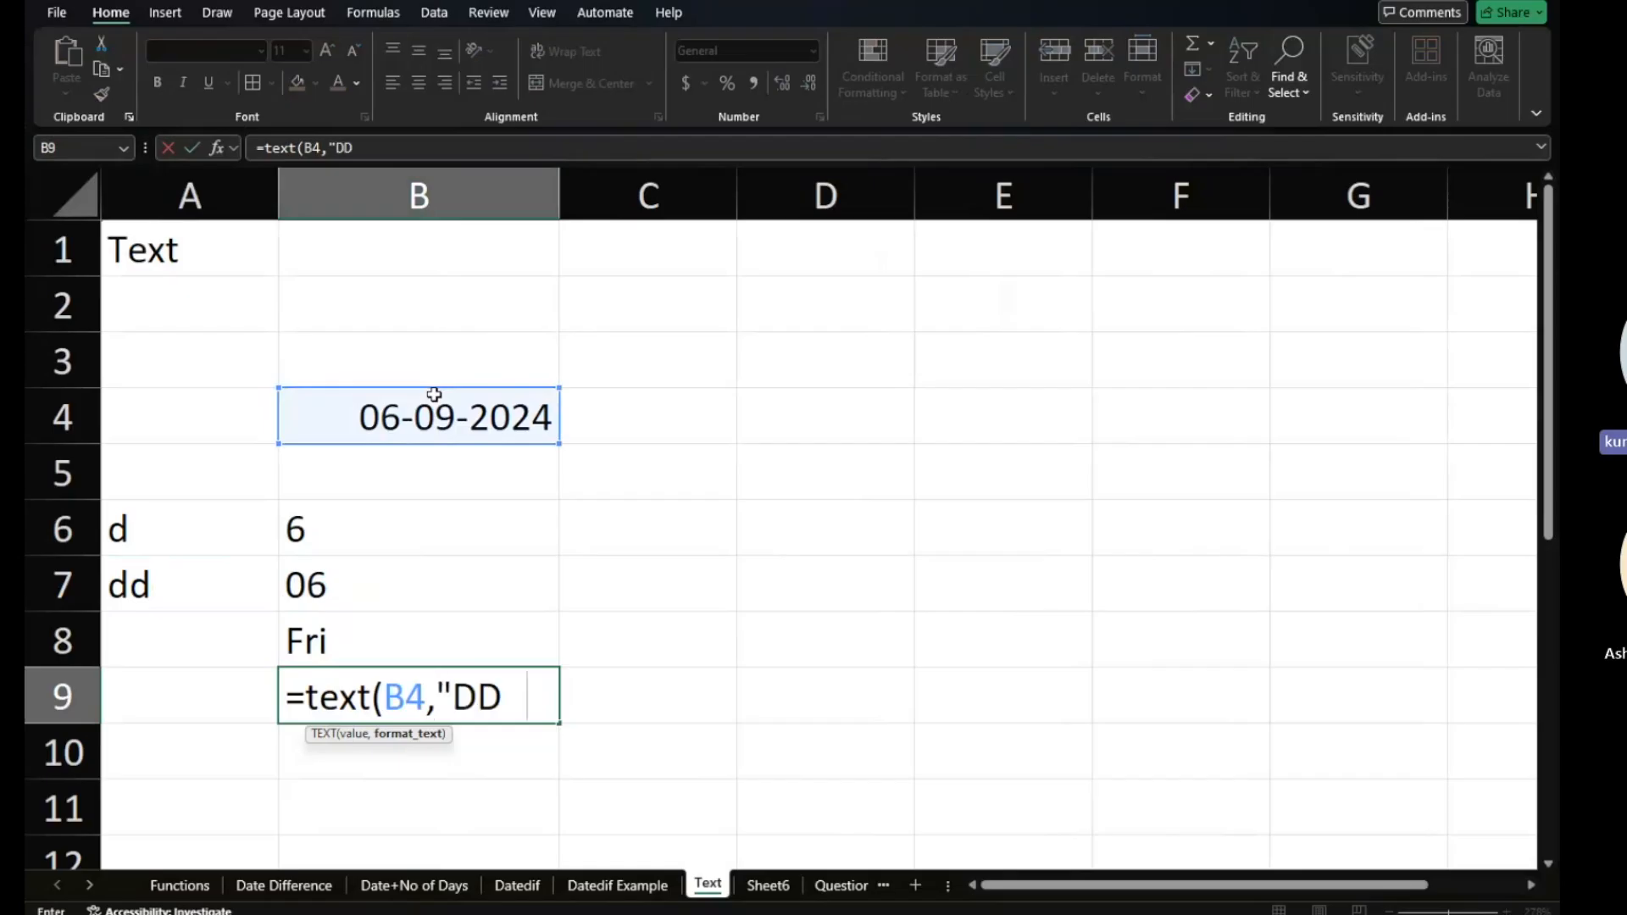
text(DD")
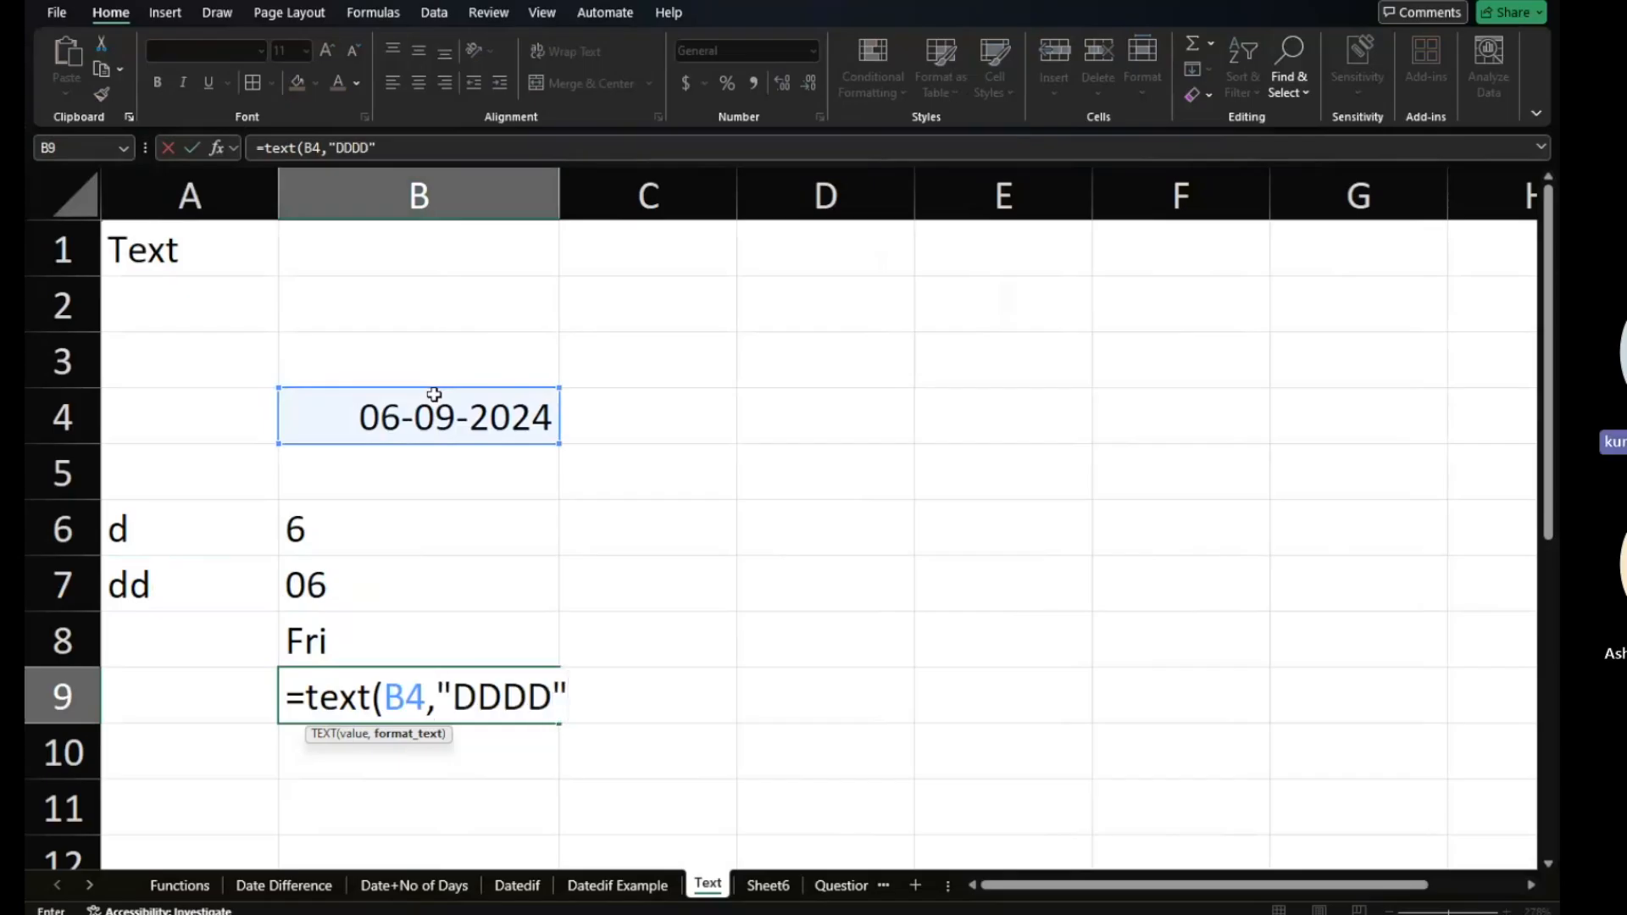
key(Return)
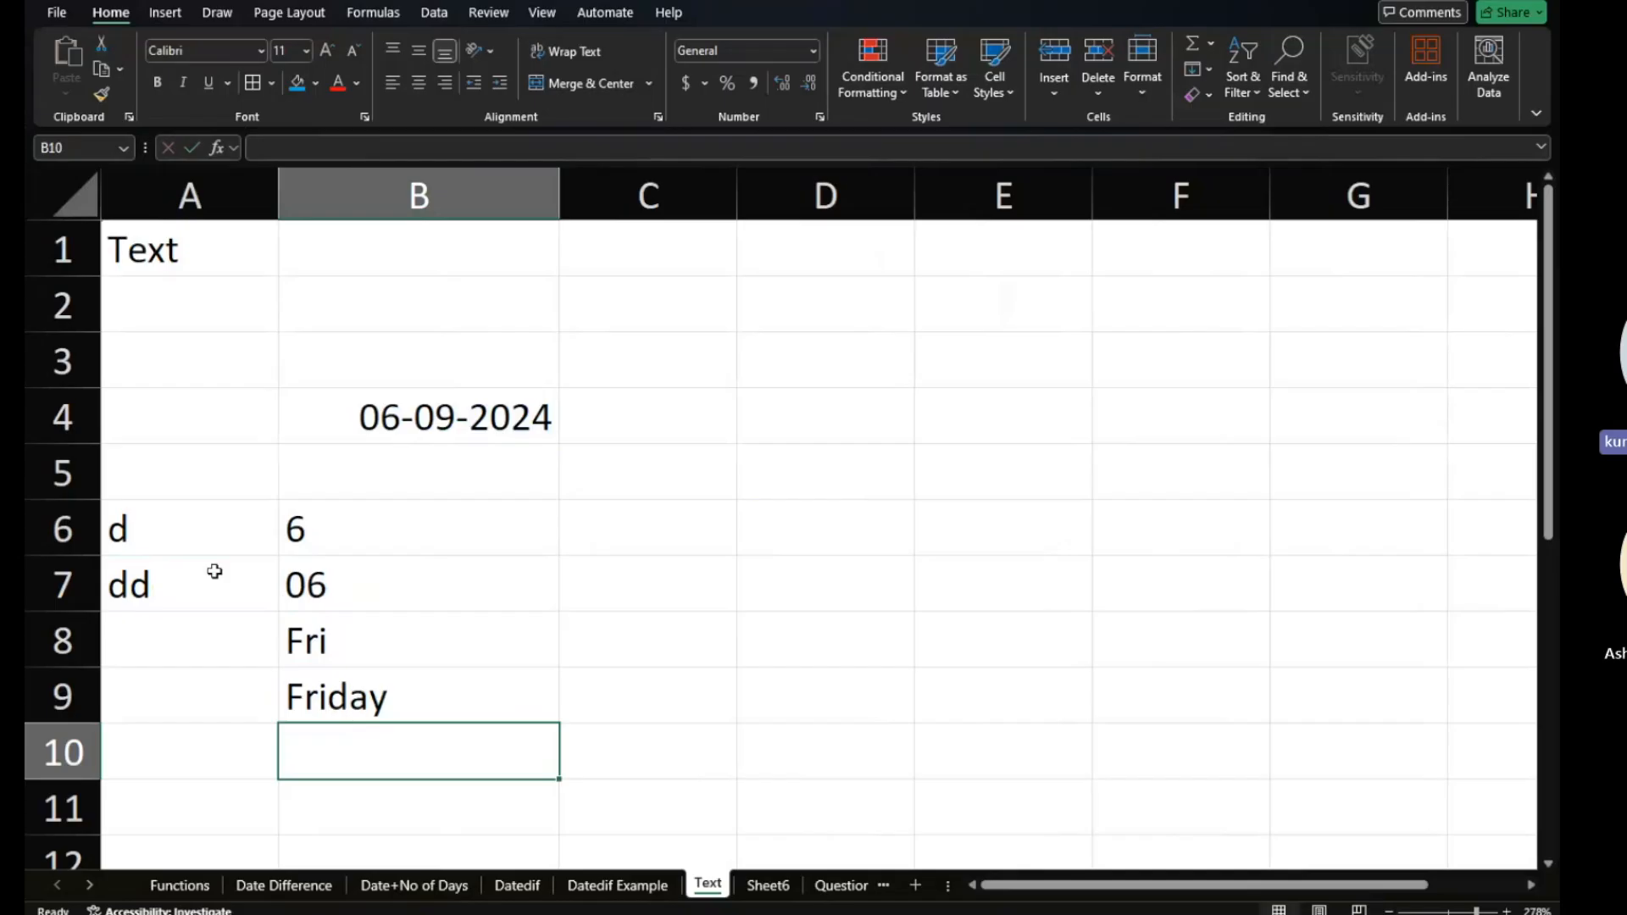
Label the two weekday results by entering ddd in cell A8 and dddd in cell A9.
click(144, 638)
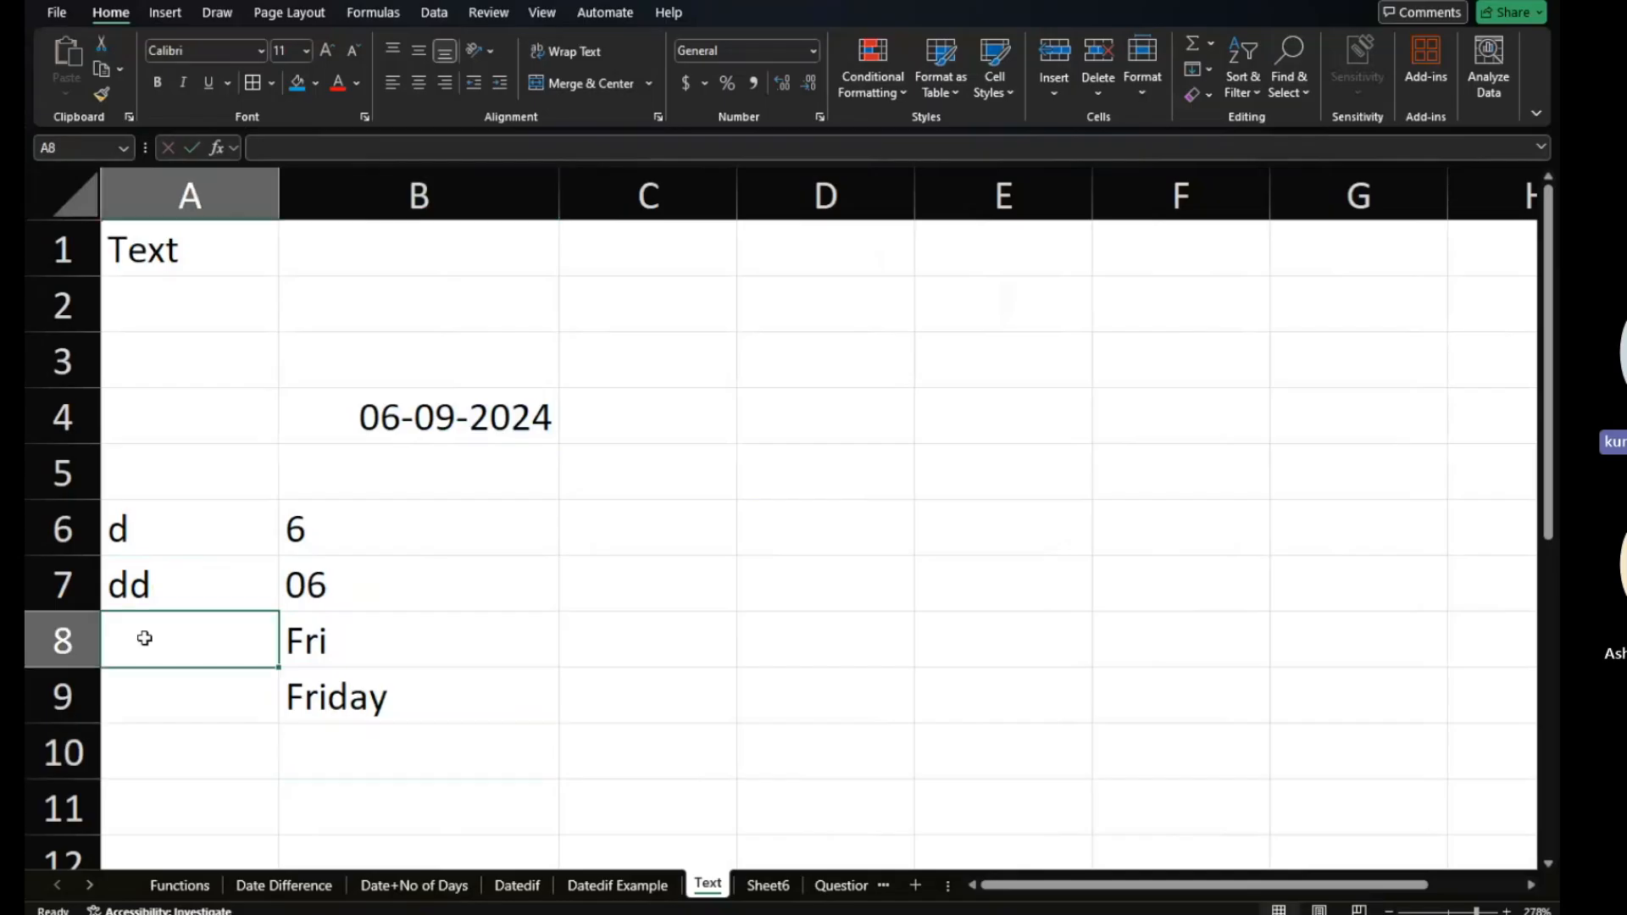
text(ddd)
key(Return)
text(ddd)
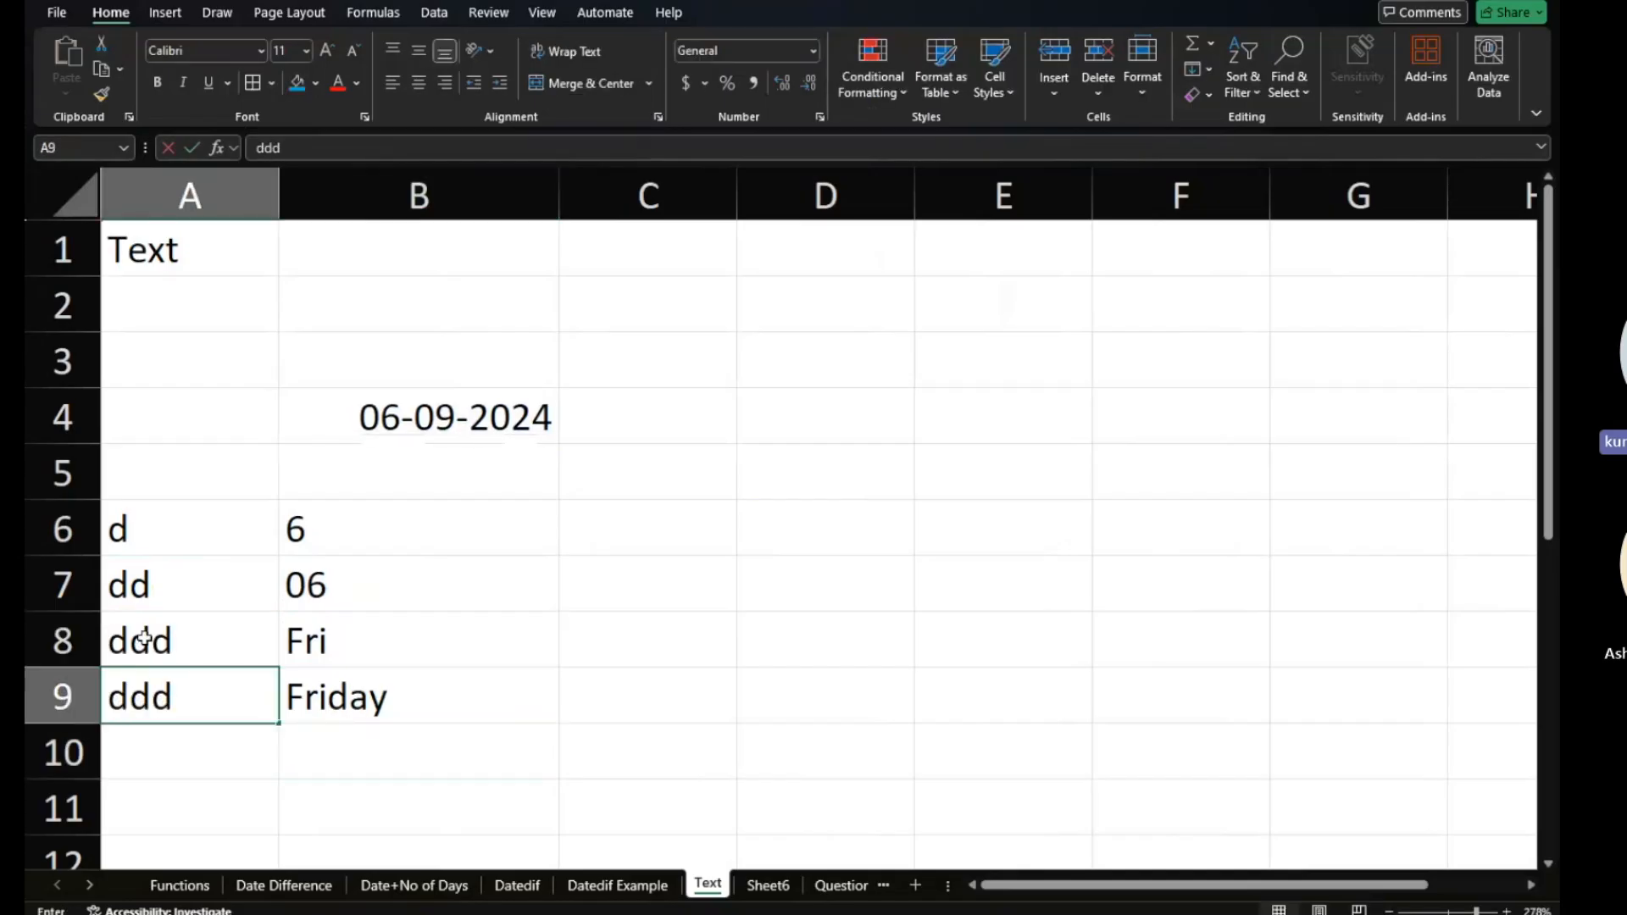
text(d)
key(Return)
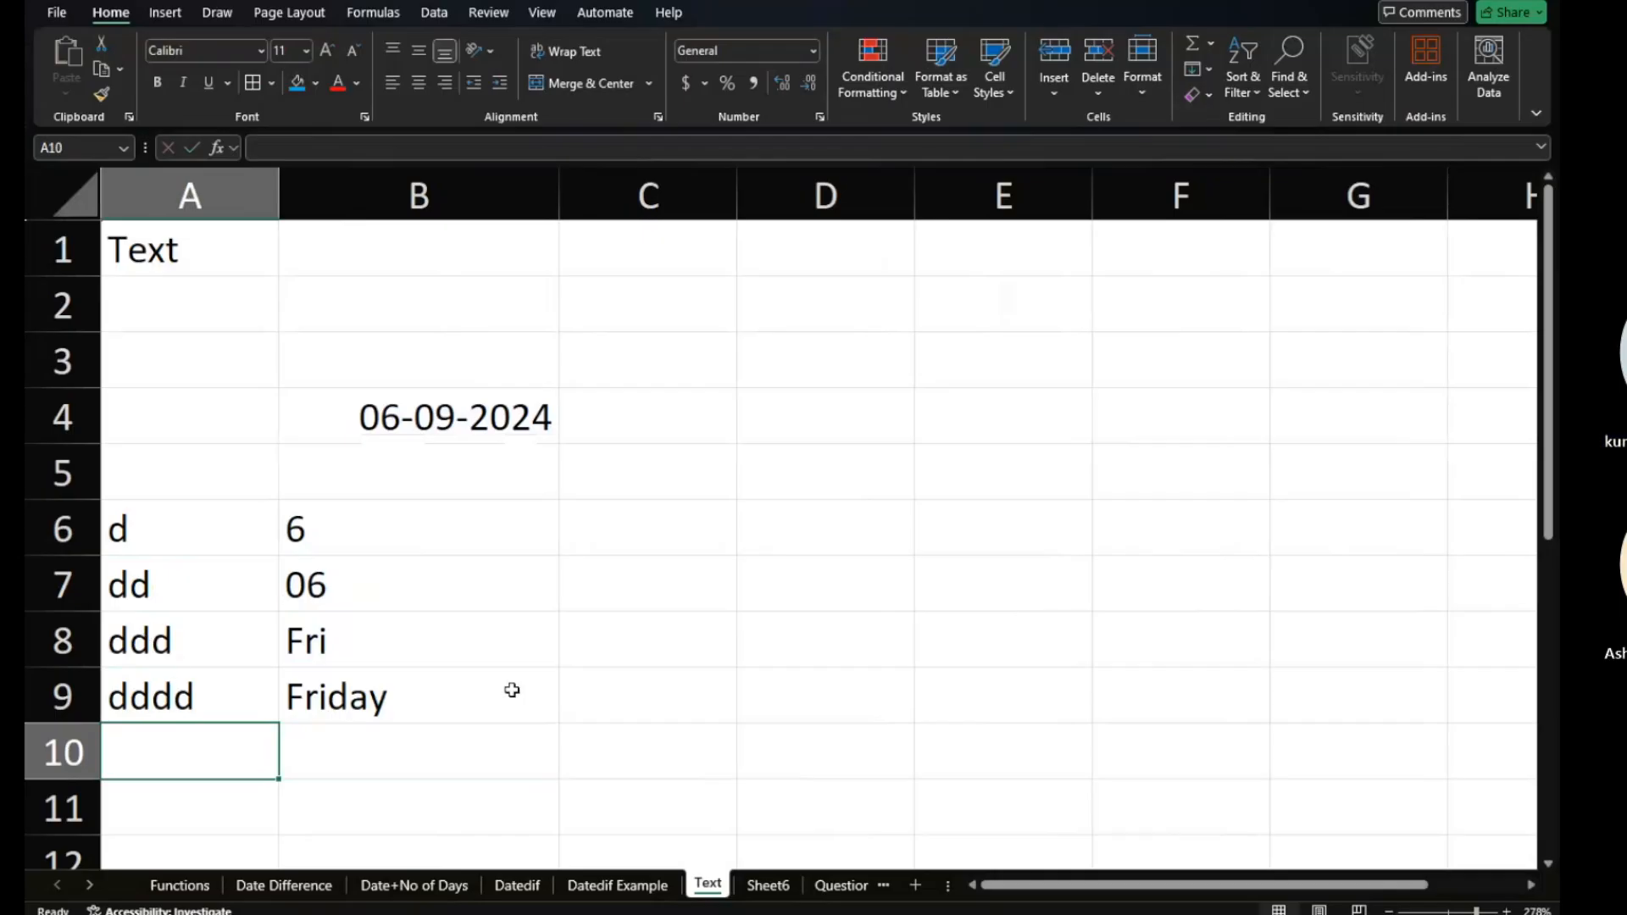
Enter the label m in cell C6 and the formula =text(B4,"m") in D6 to return the month number.
click(700, 522)
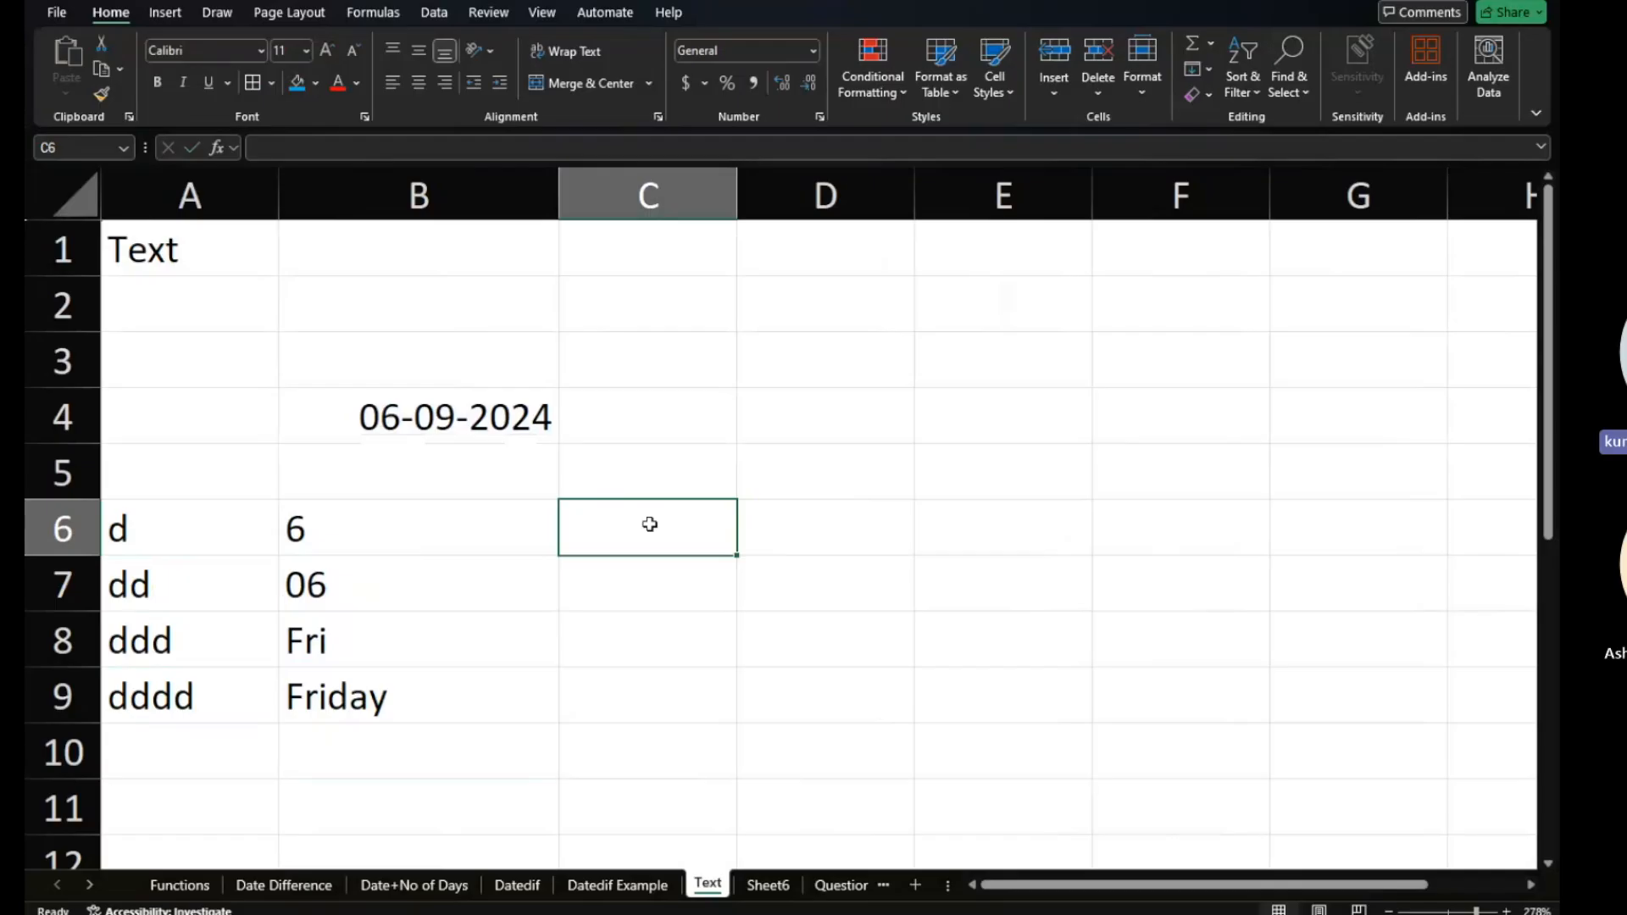
text(m)
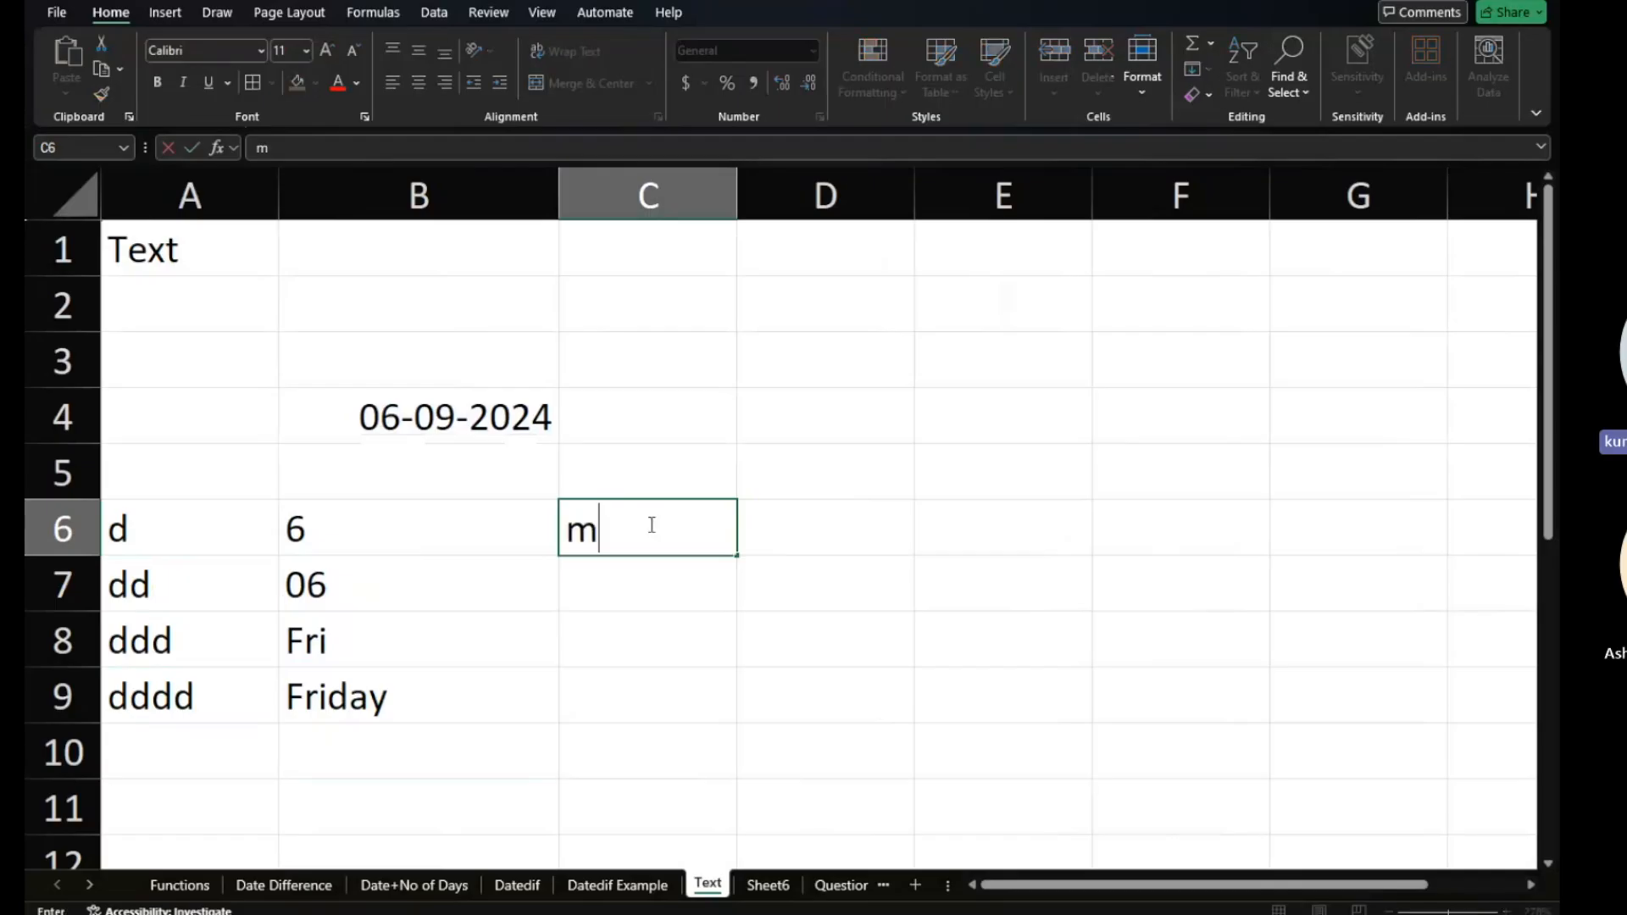
click(765, 535)
text(=)
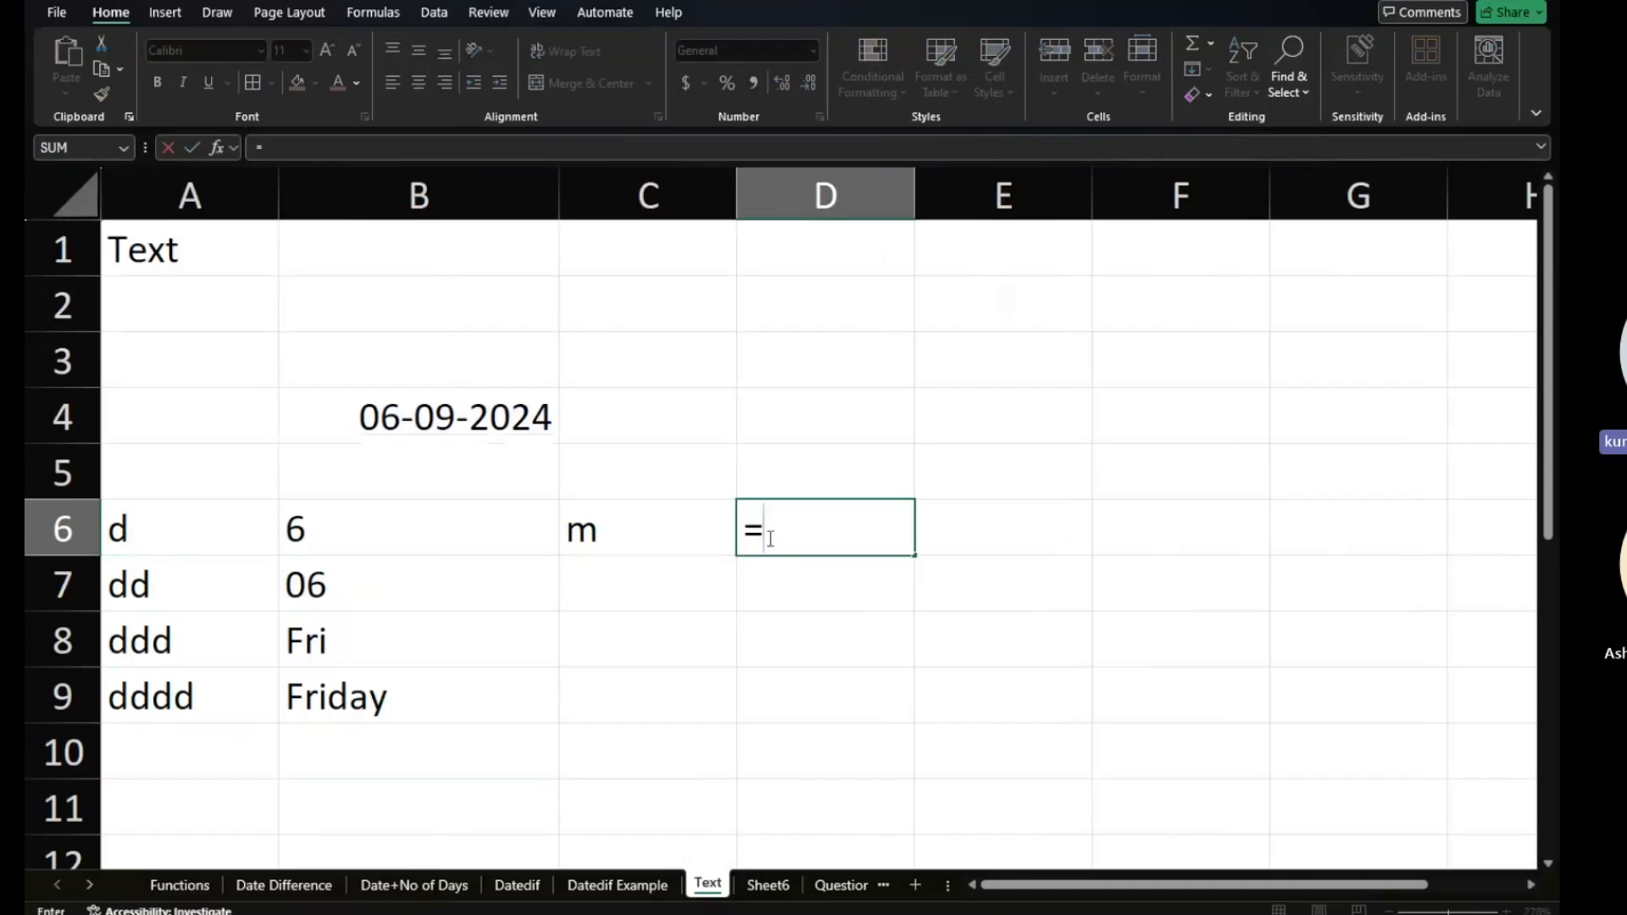
text(text()
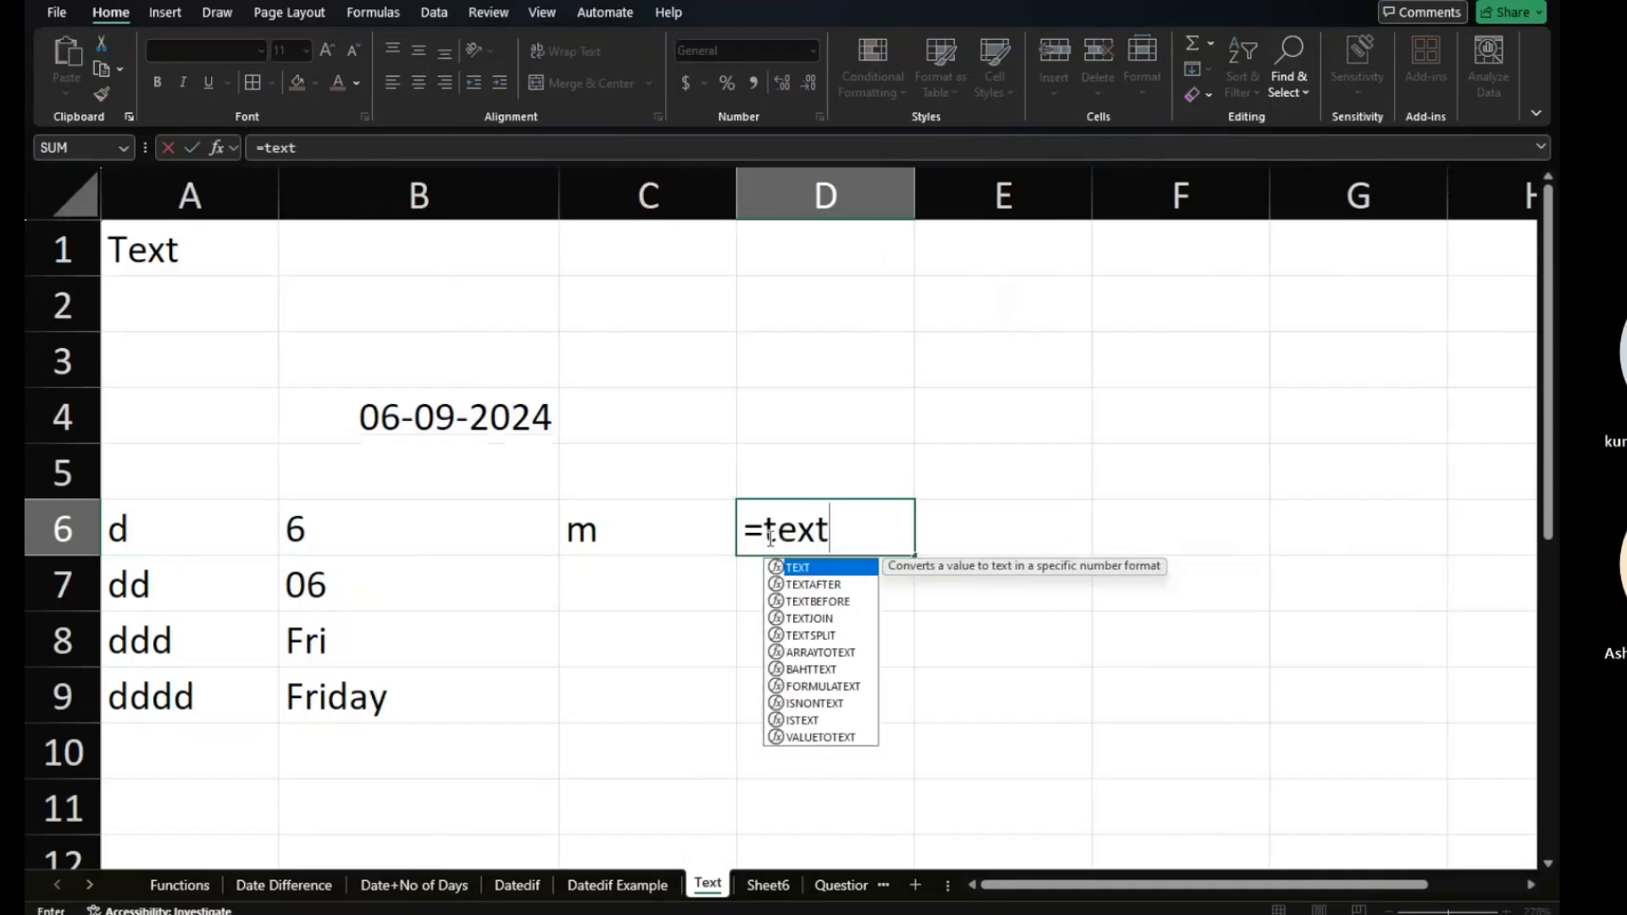
click(523, 417)
text(,)
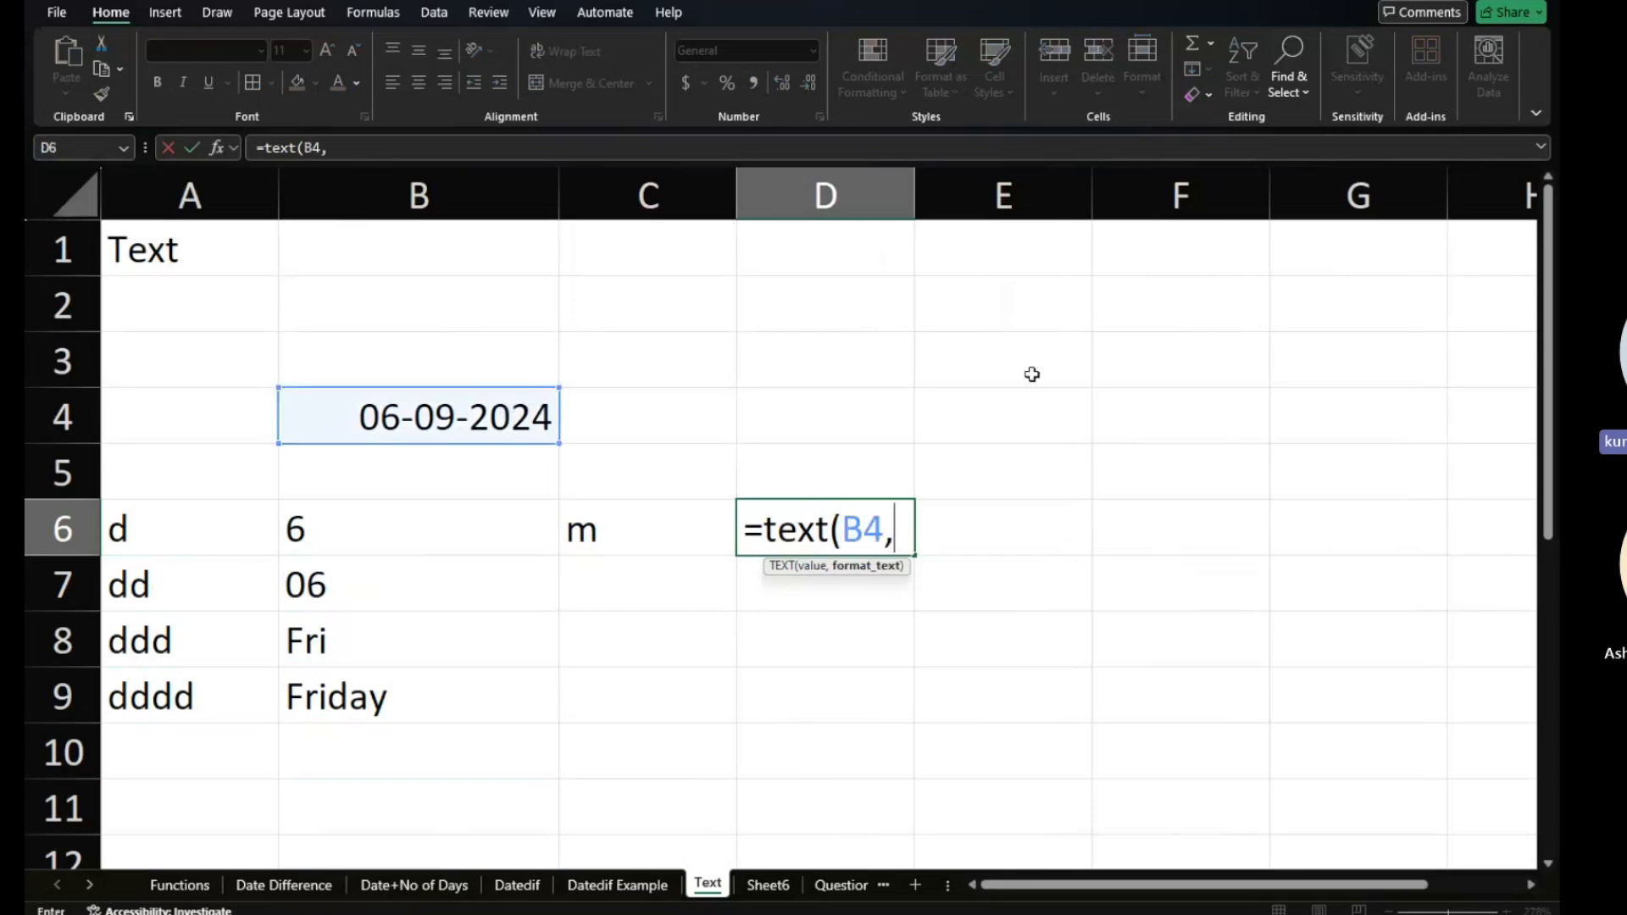
text("m")
key(Return)
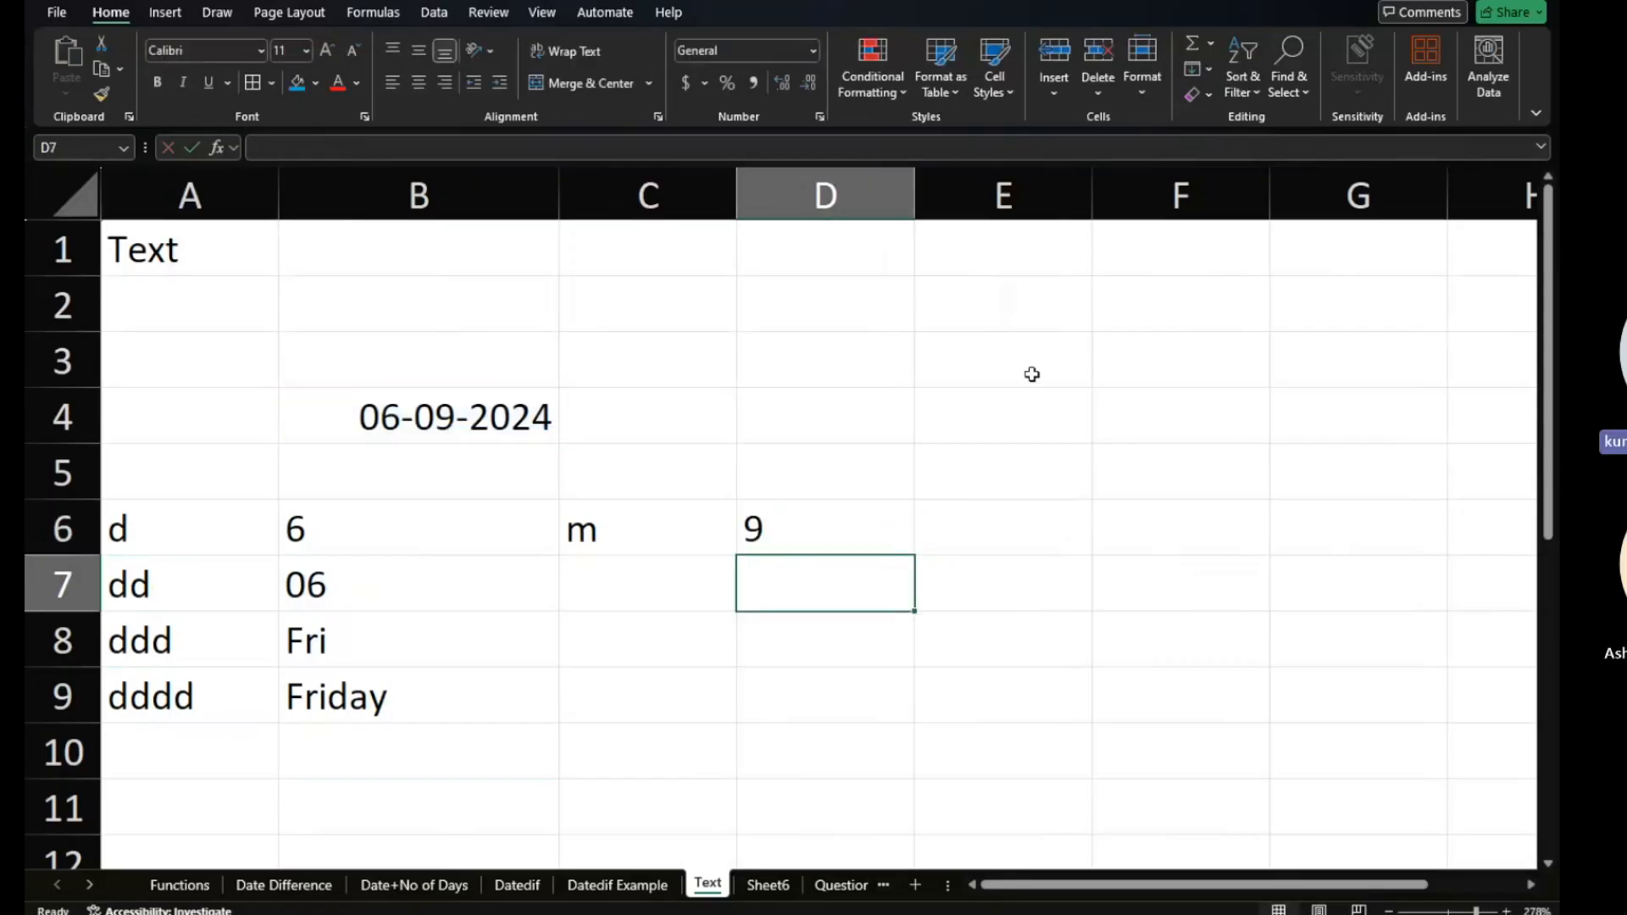
Enter the formula =text(B4,"mm") in cell D7 to return the month of B4 with two digits.
text(=)
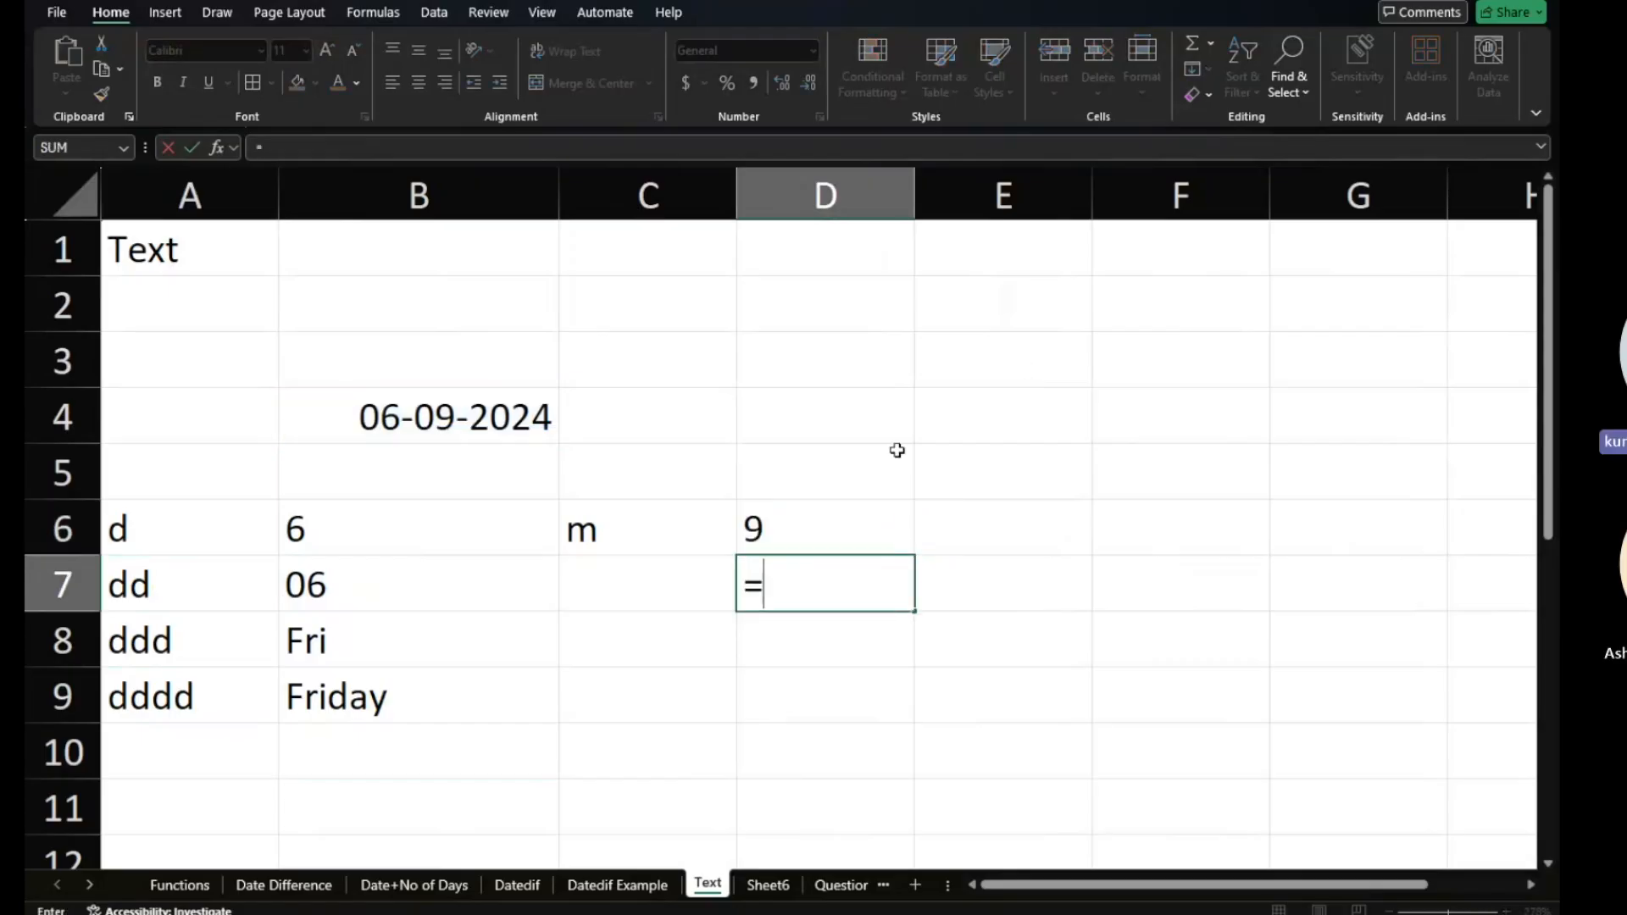
text(text()
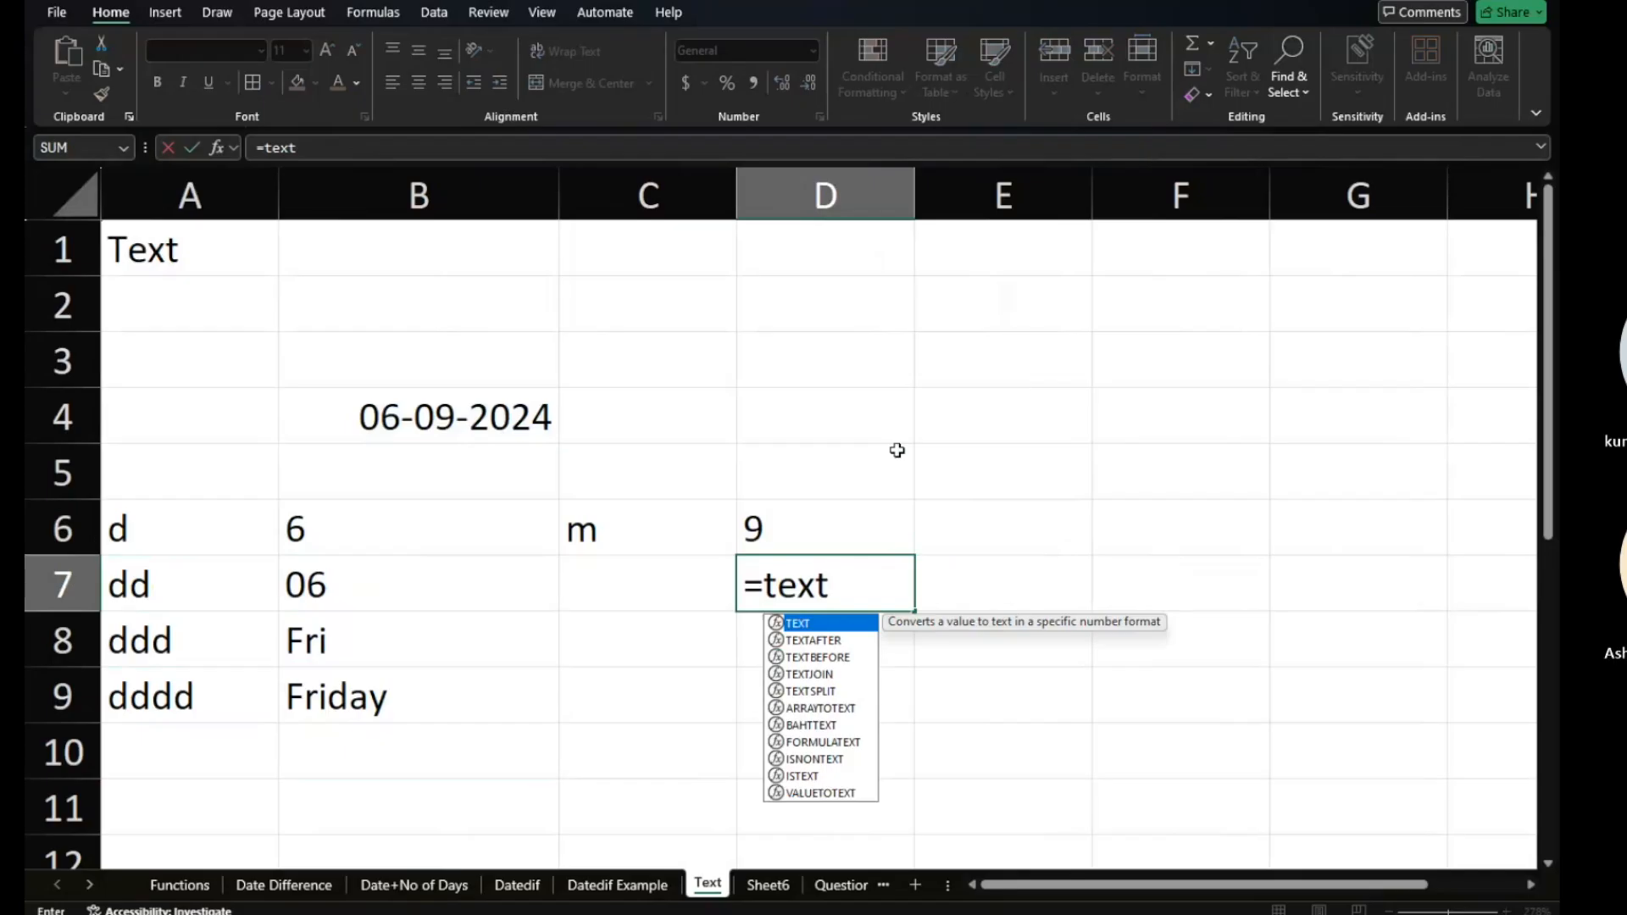
key(Up)
key(Up)
key(Up)
key(Left)
key(Left)
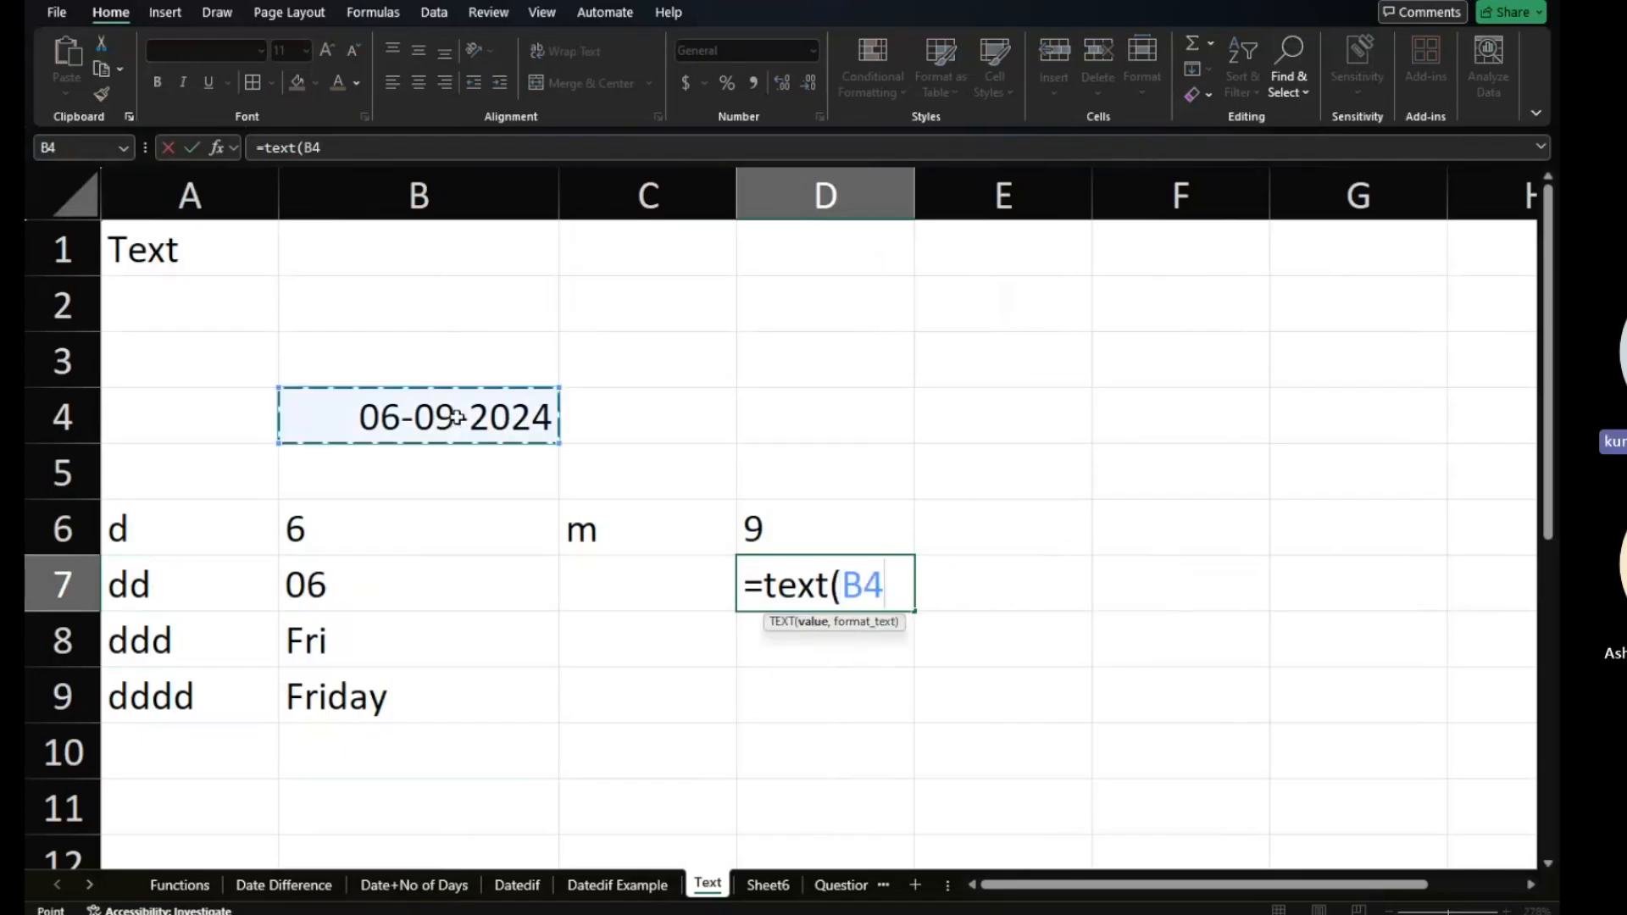
text(,)
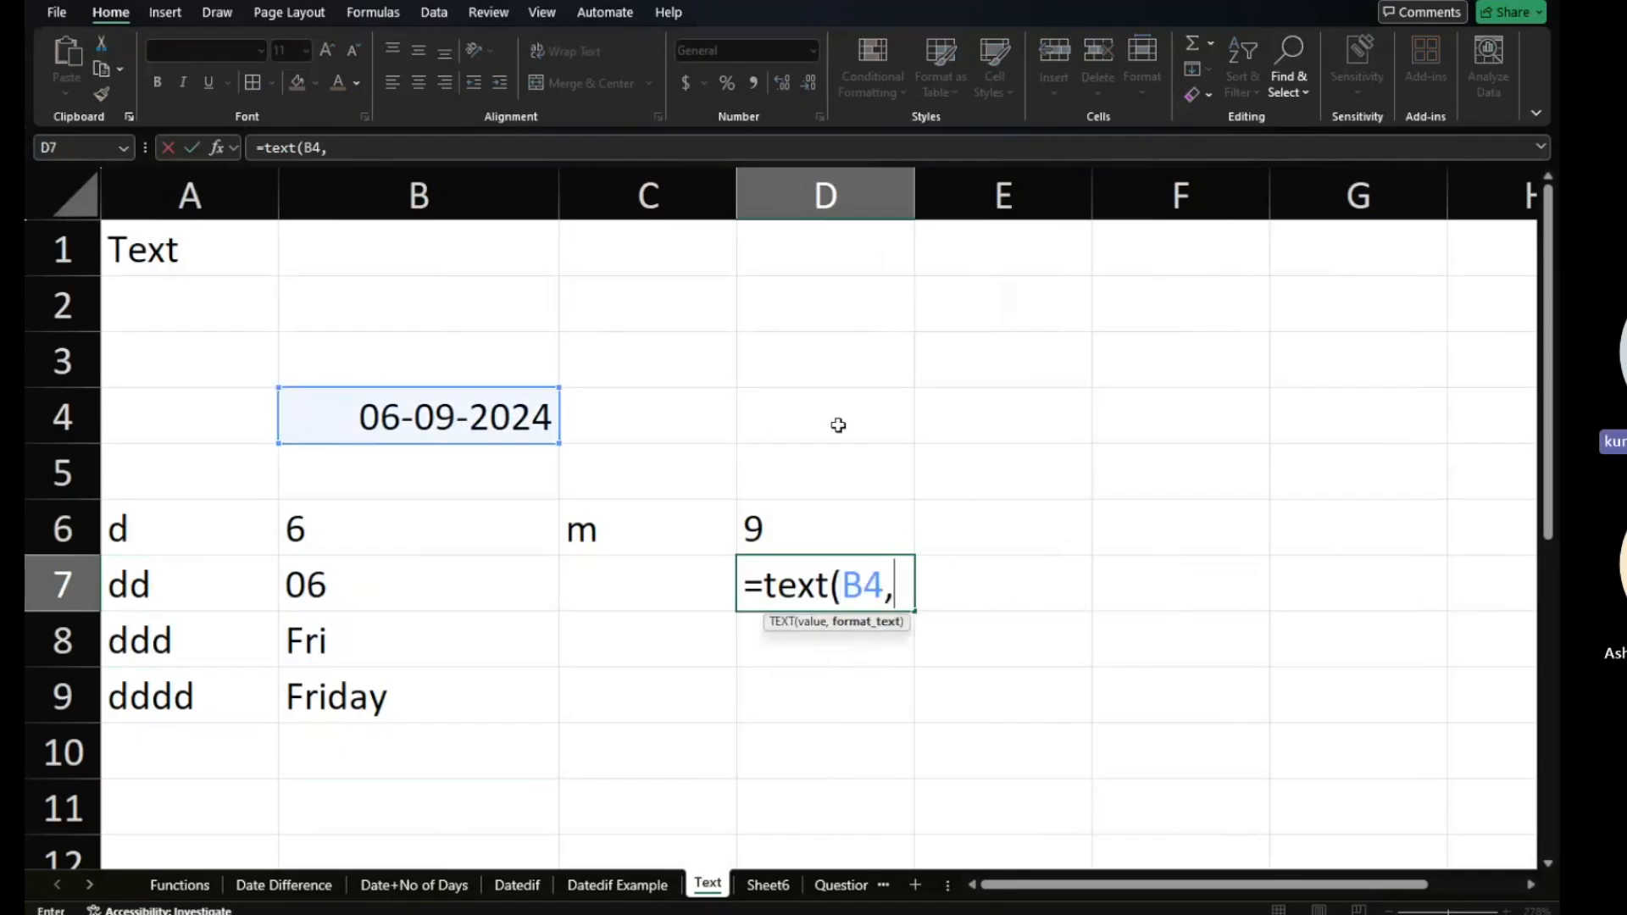
text("mm)
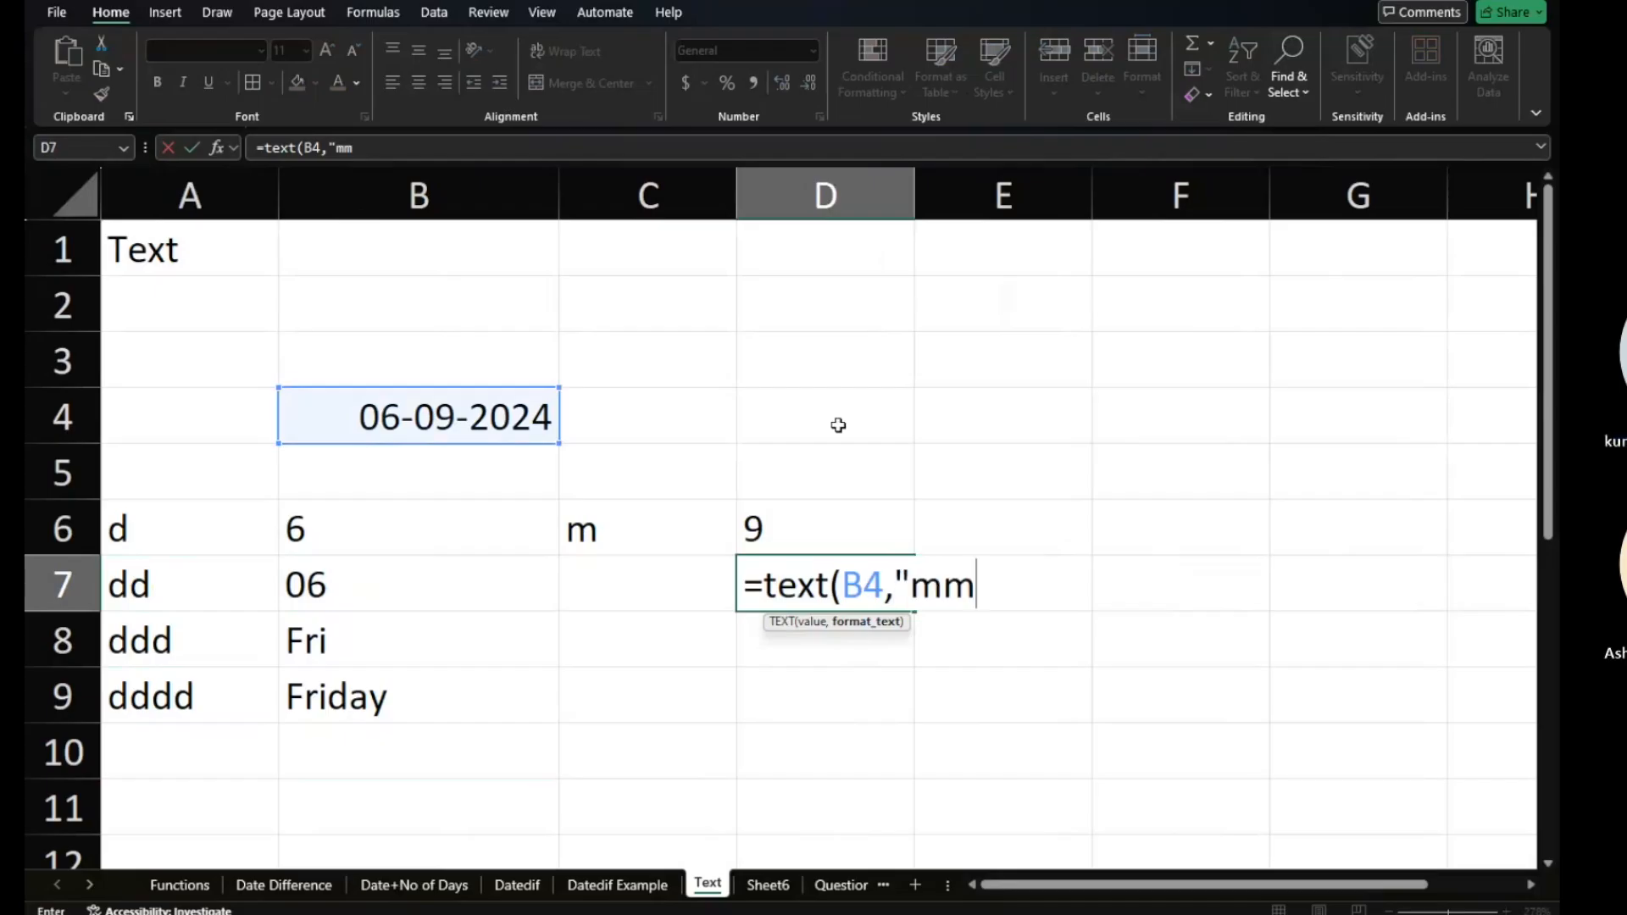
text(")
key(Return)
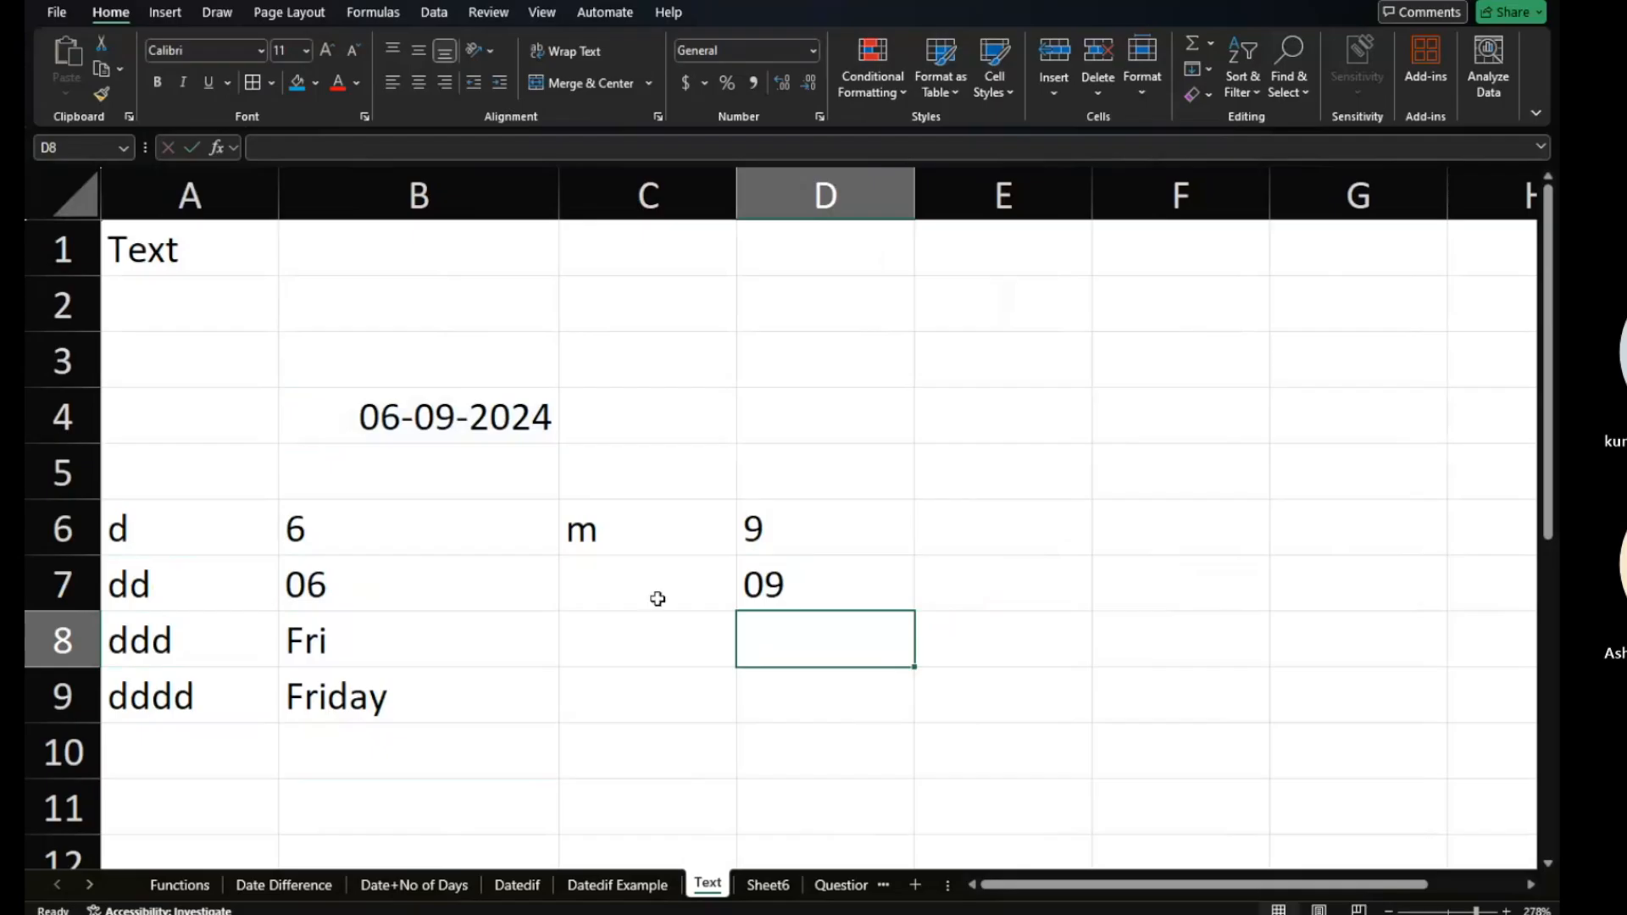
Enter the formula =text(B4,"mmm") in cell D8 to return the abbreviated month name of the date.
text(=text)
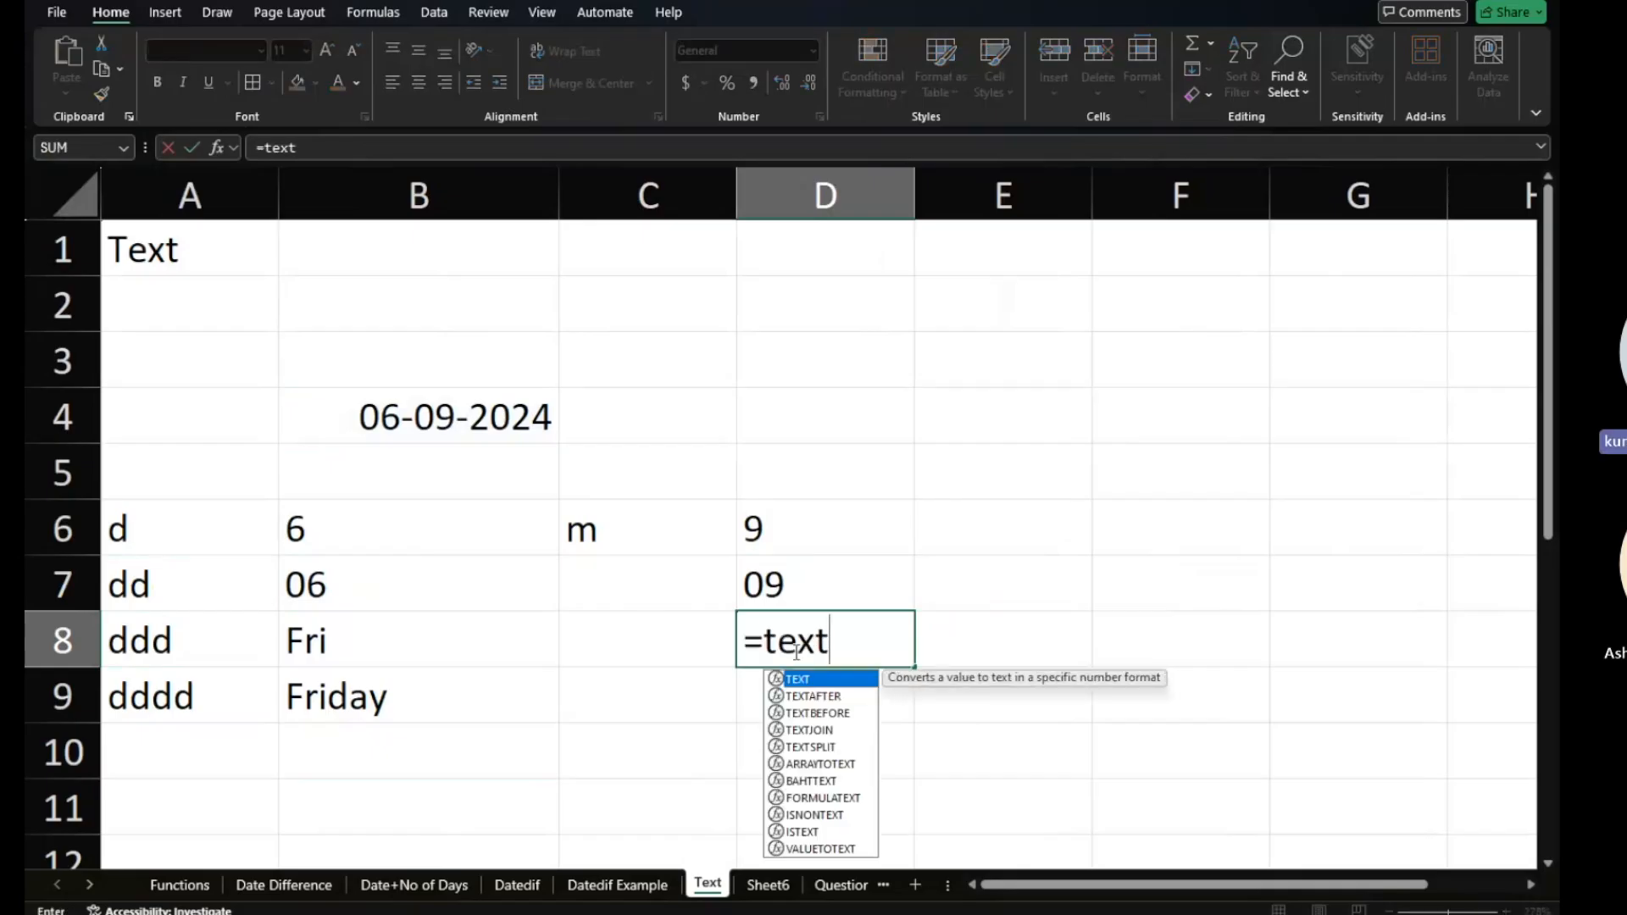
text(()
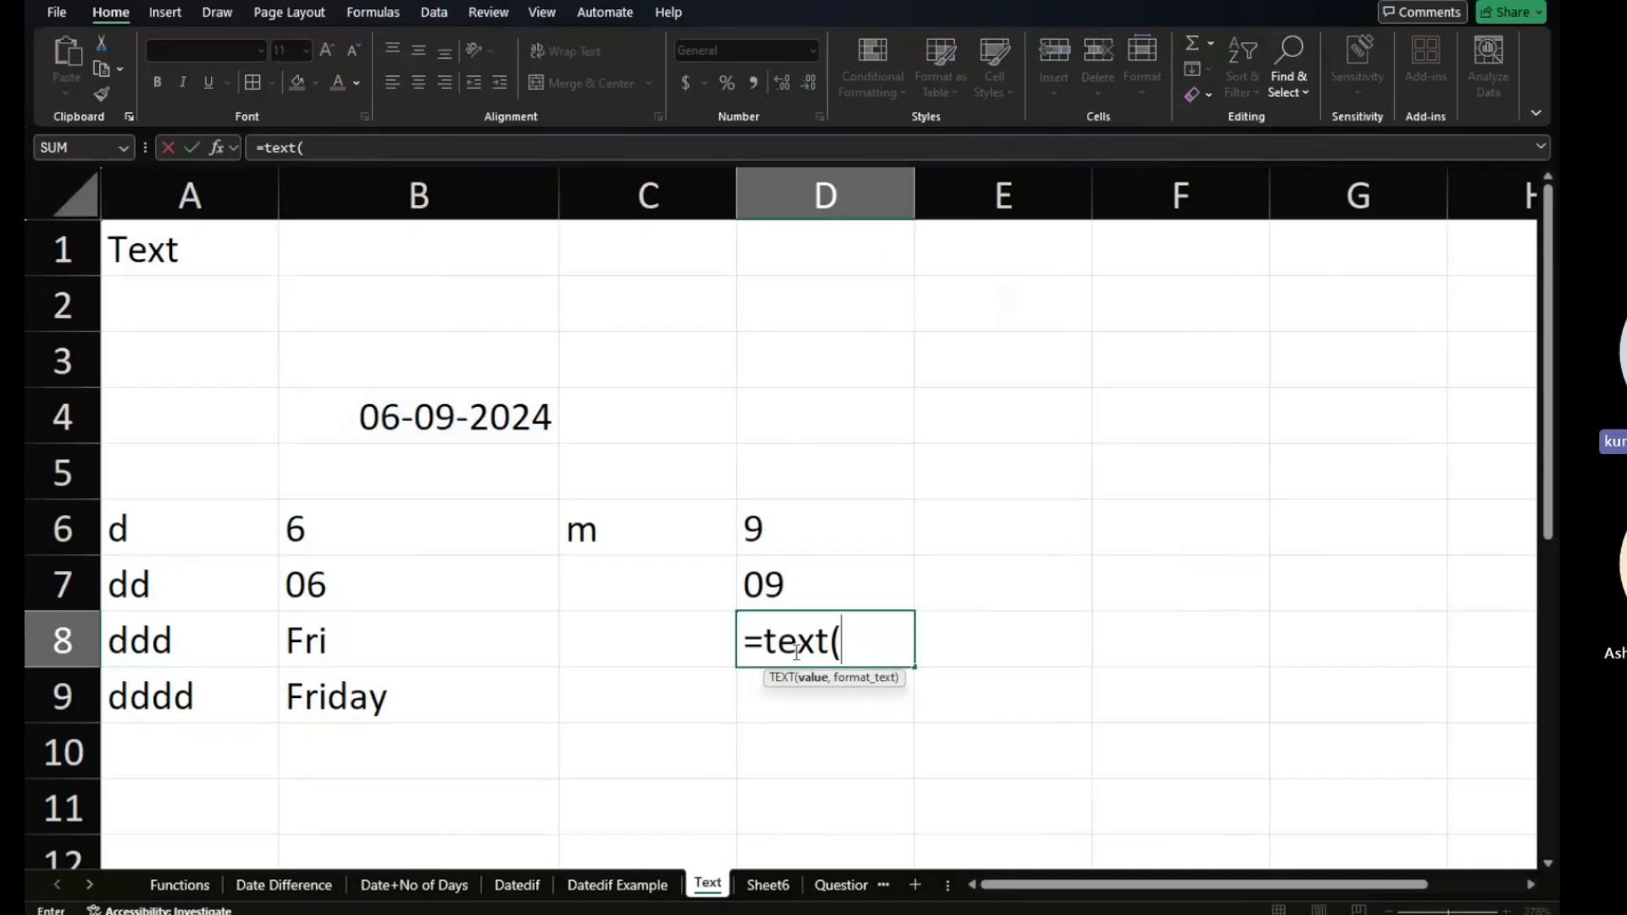
click(489, 432)
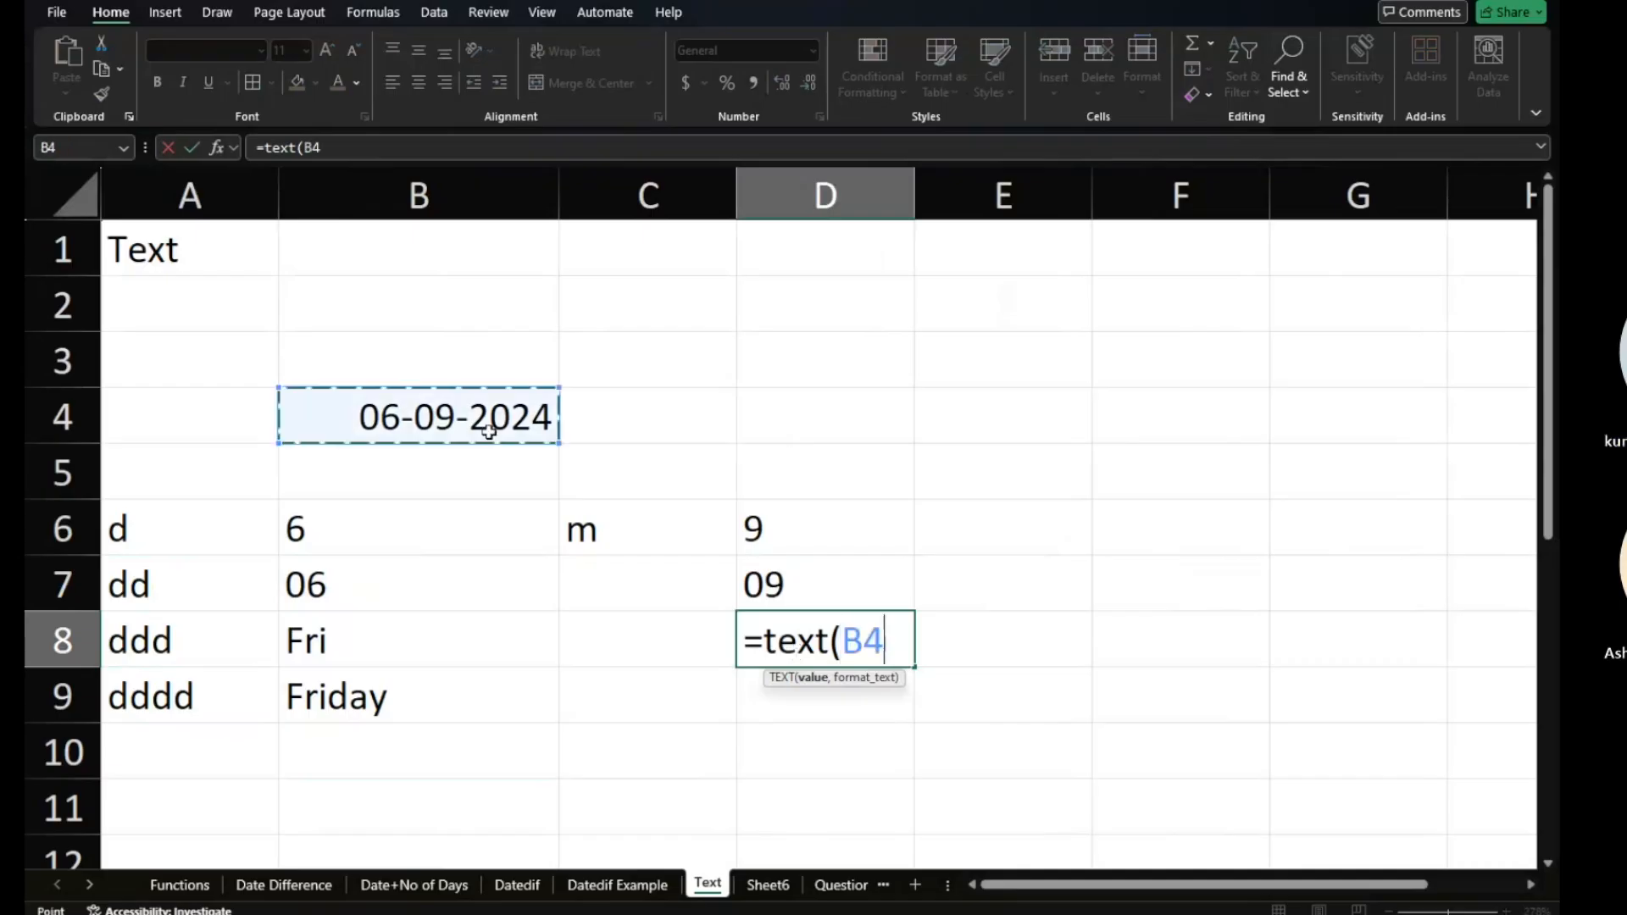
text(,)
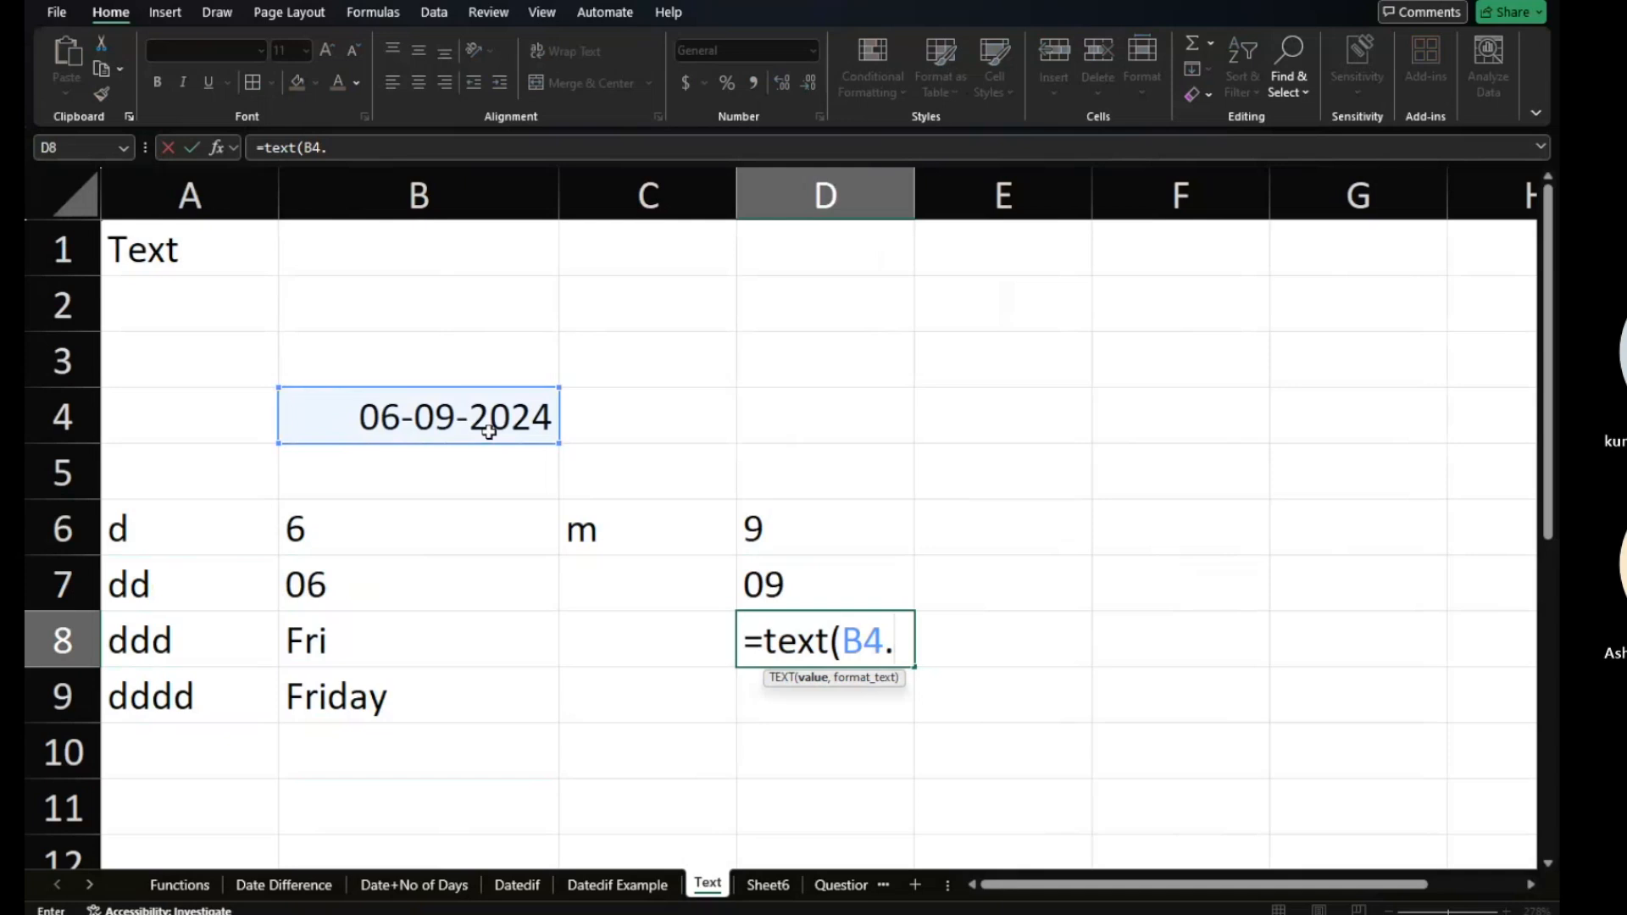
text(,")
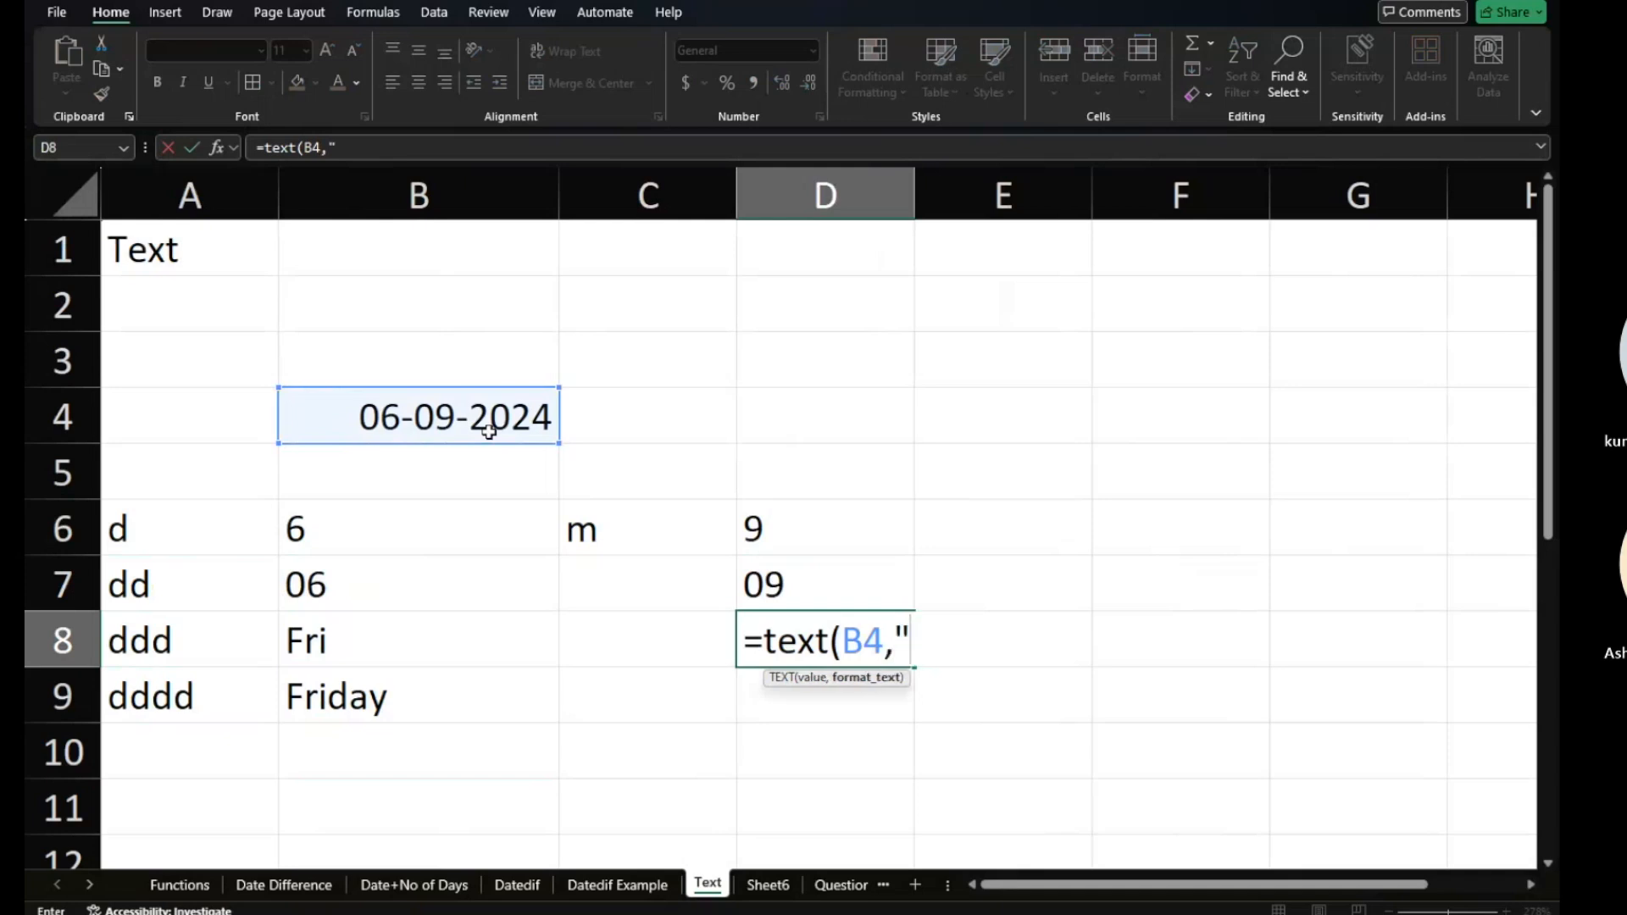
text(mmm")
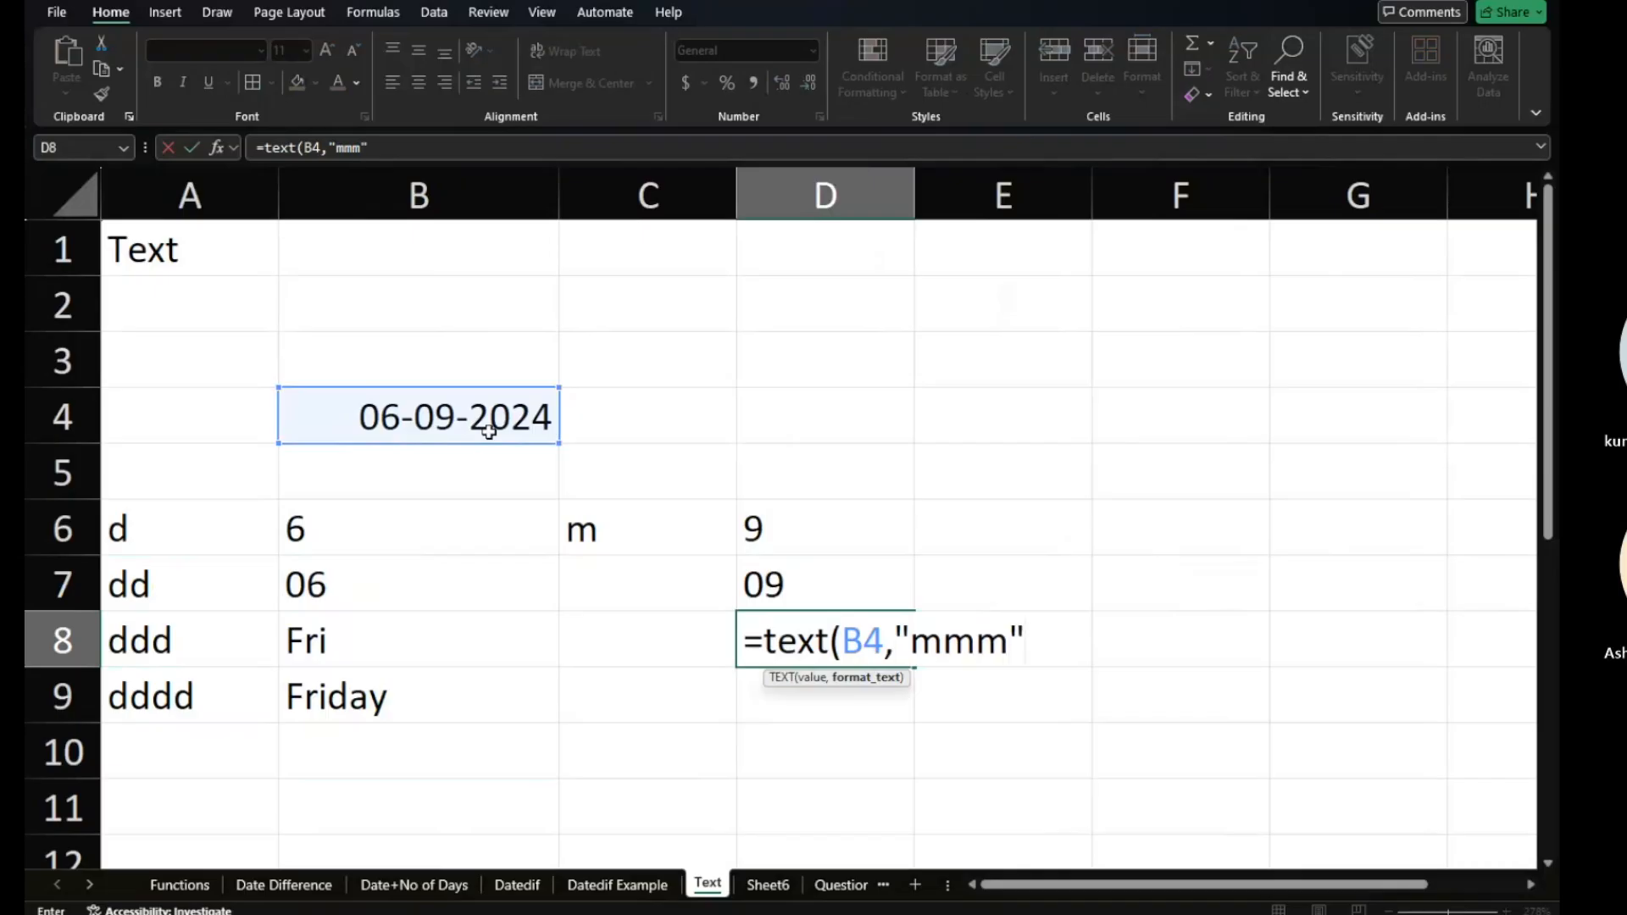
key(shift+Right)
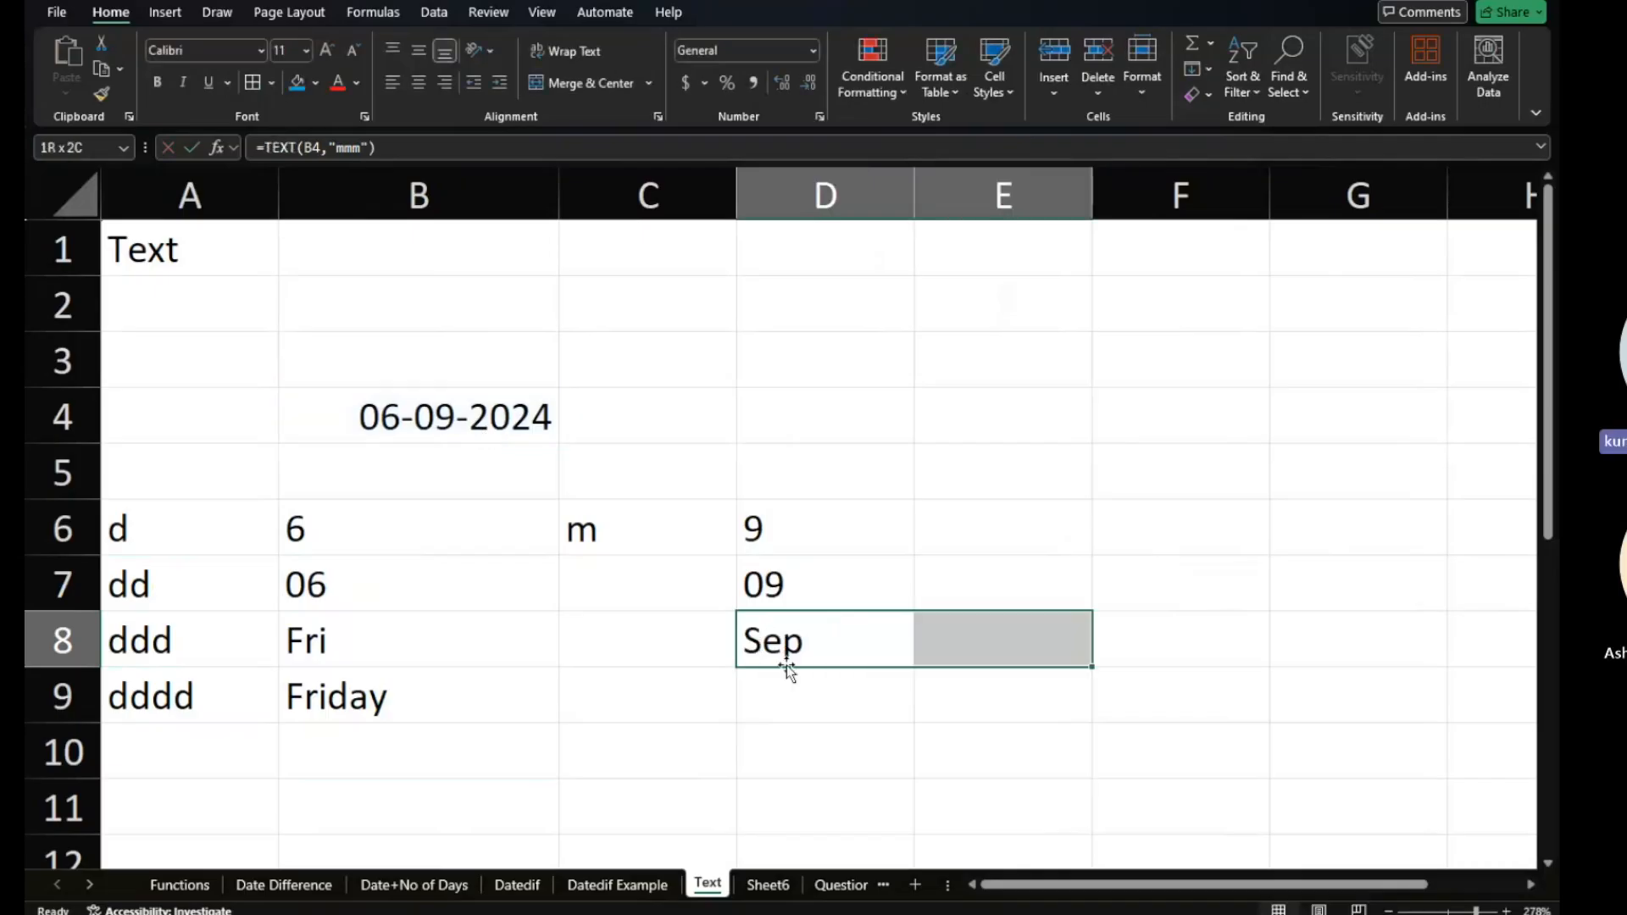
Enter the formula =text(B4,"mmmm") in cell D9 to return the full month name of the date.
click(844, 708)
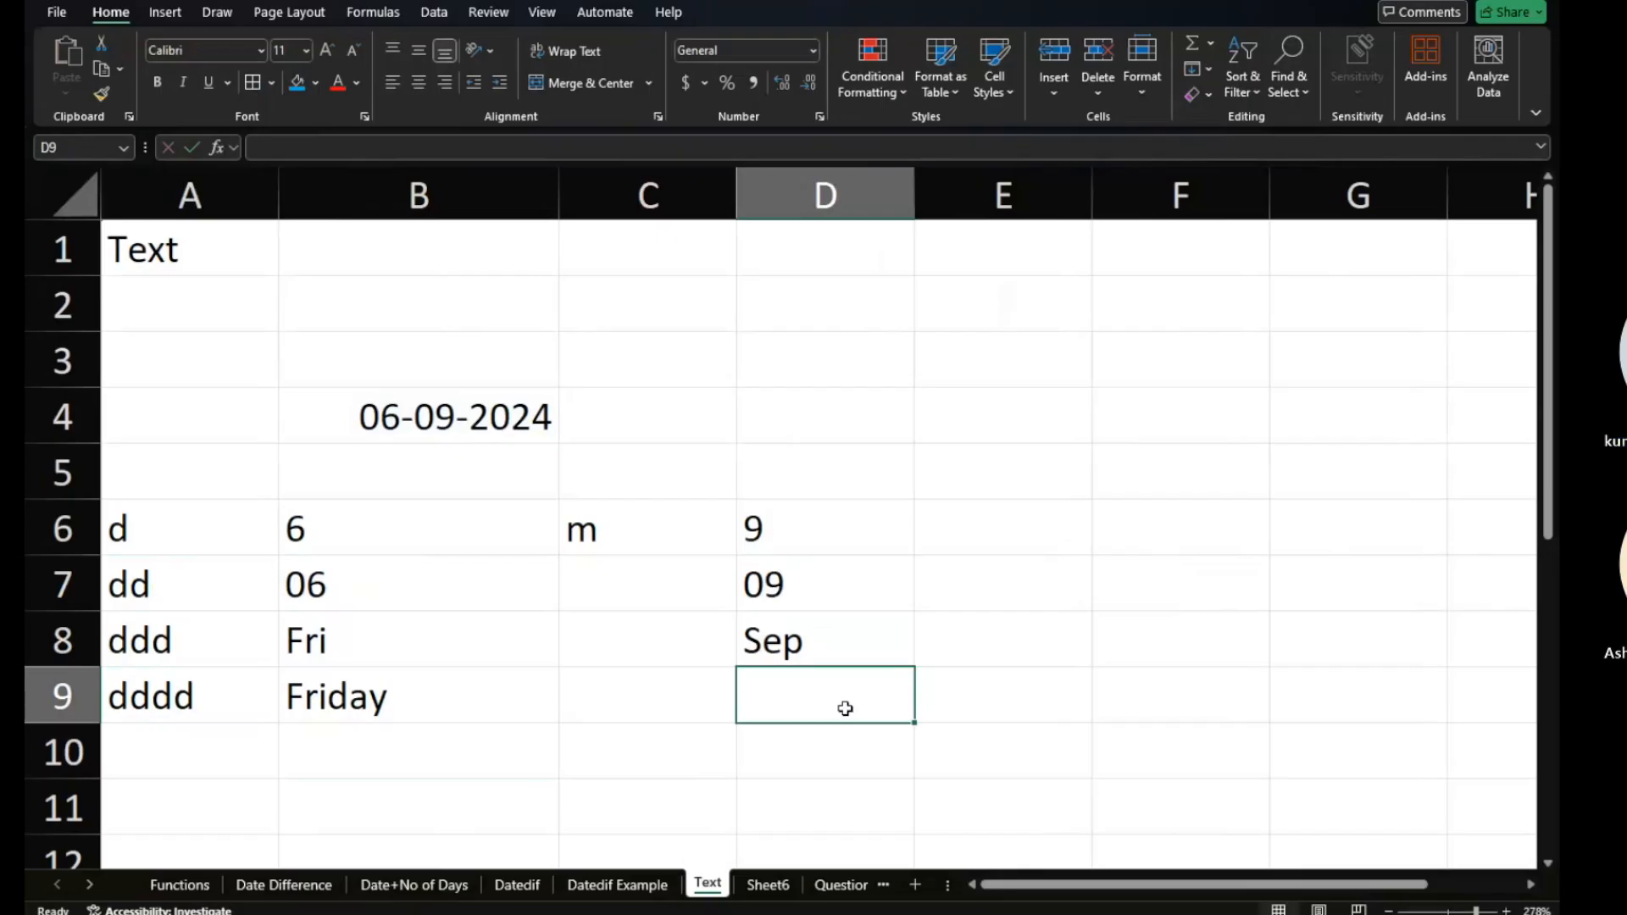
text(=text)
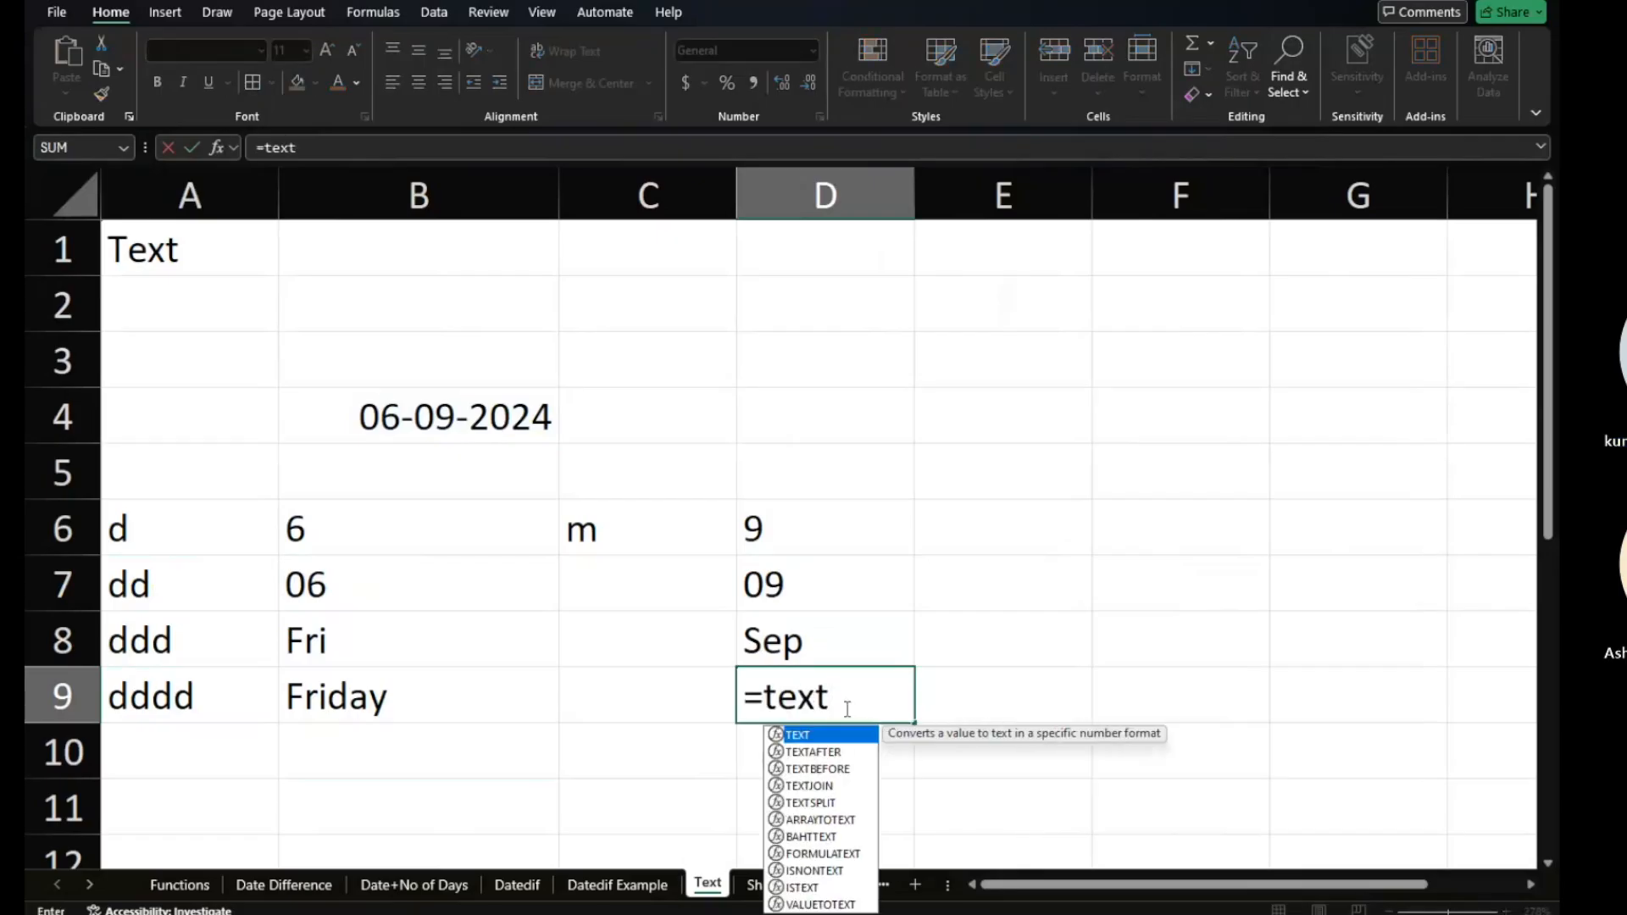
text(()
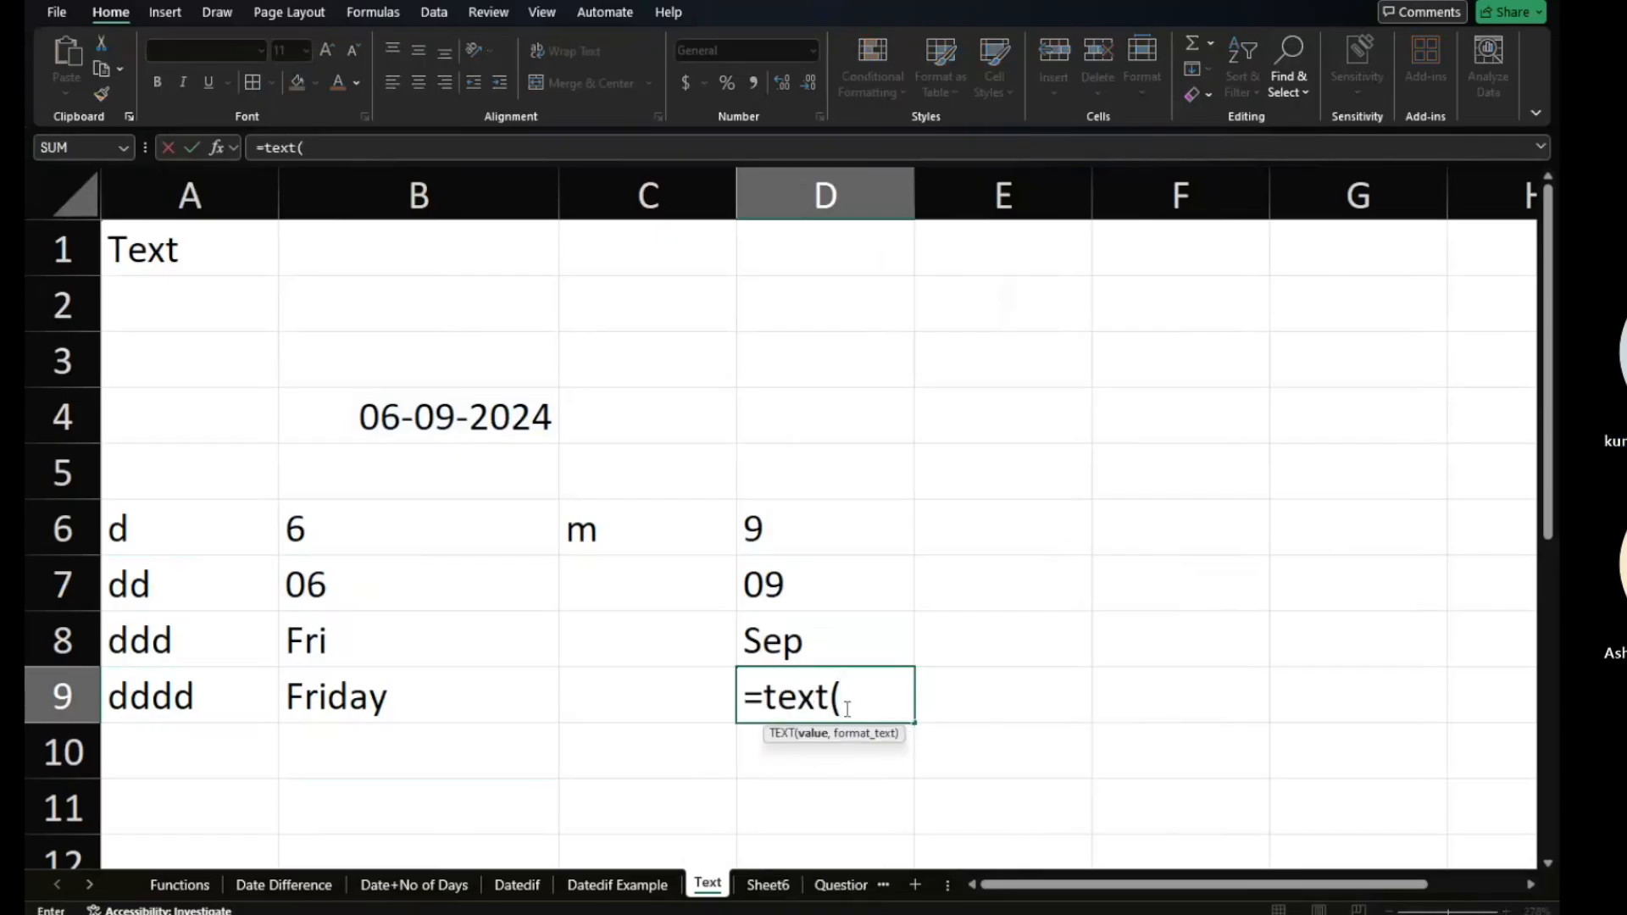
click(520, 433)
text(,)
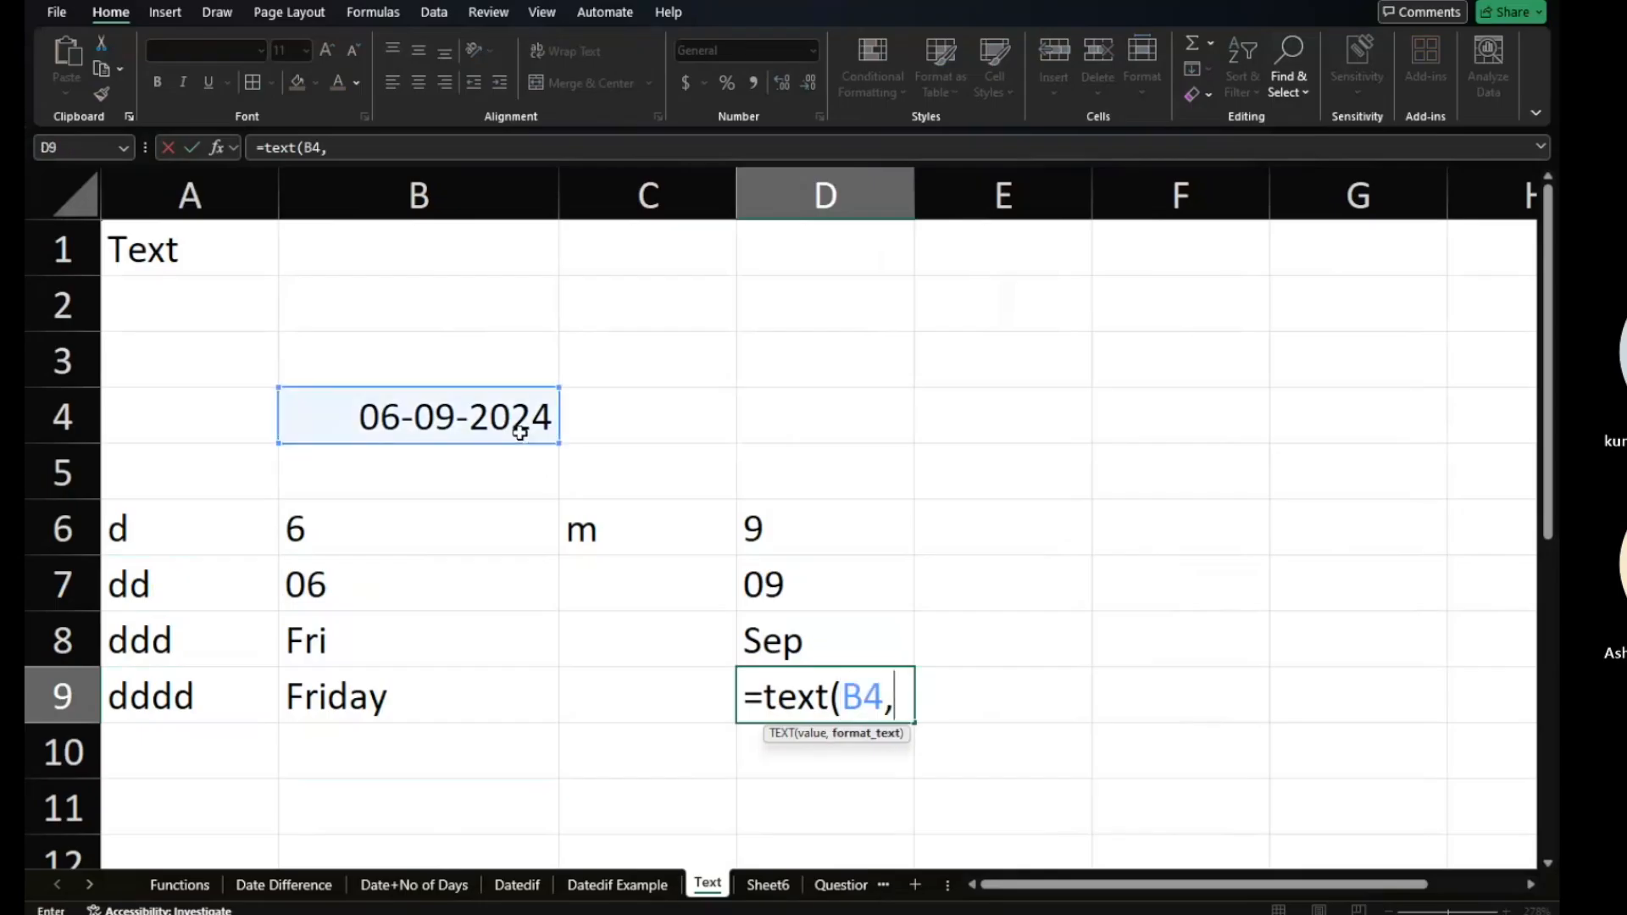
text("mmmm)
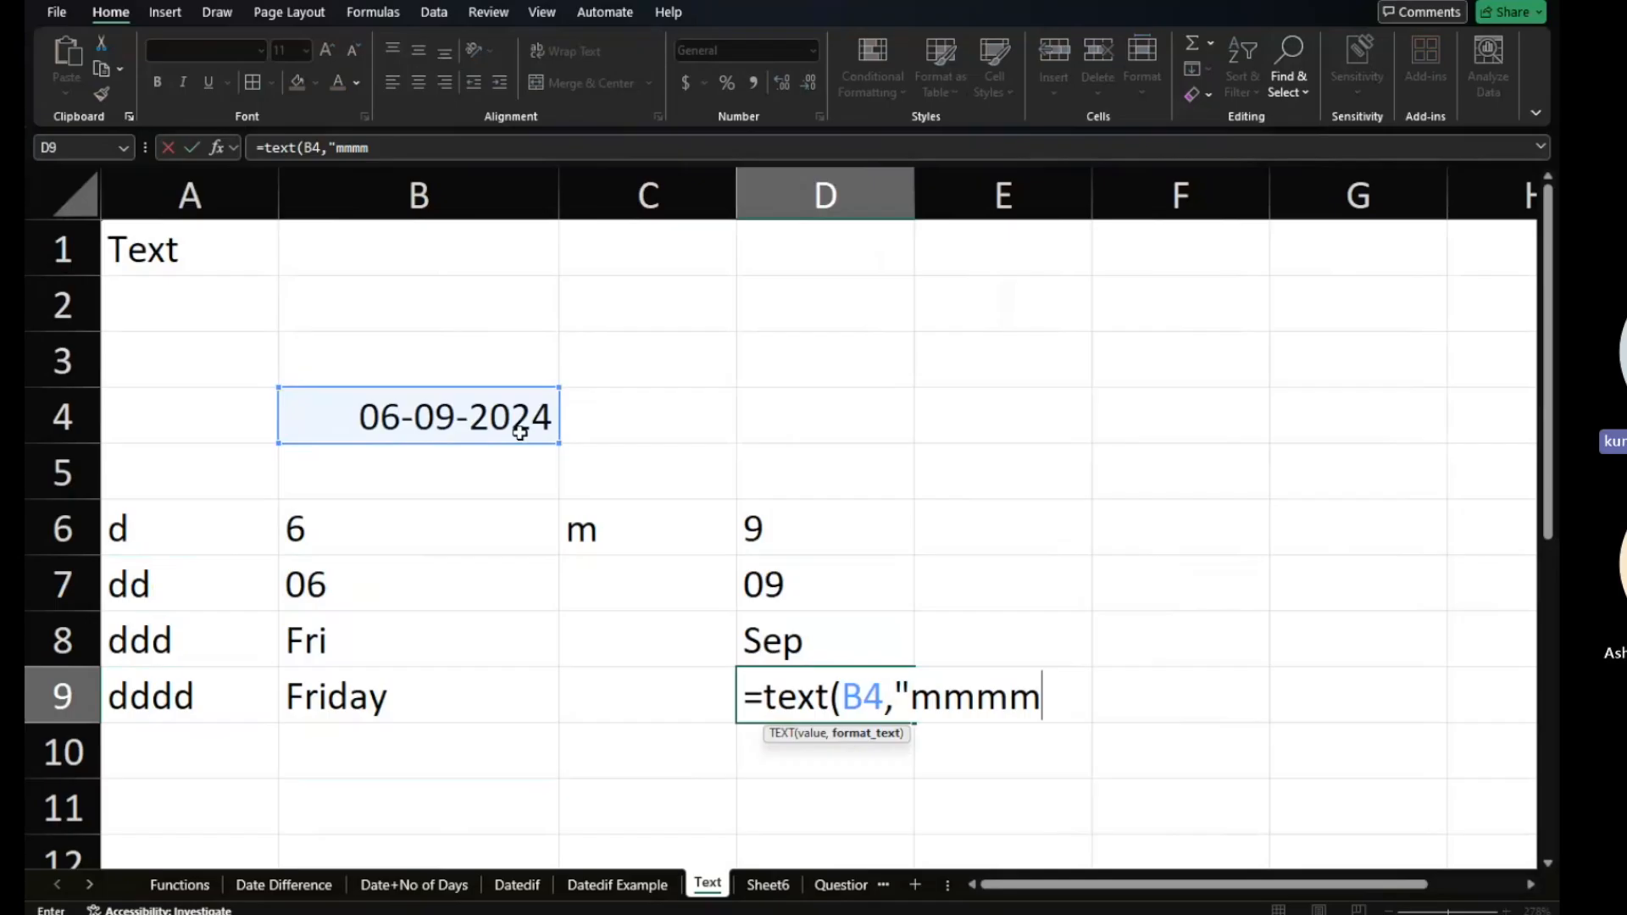
text(")
key(Return)
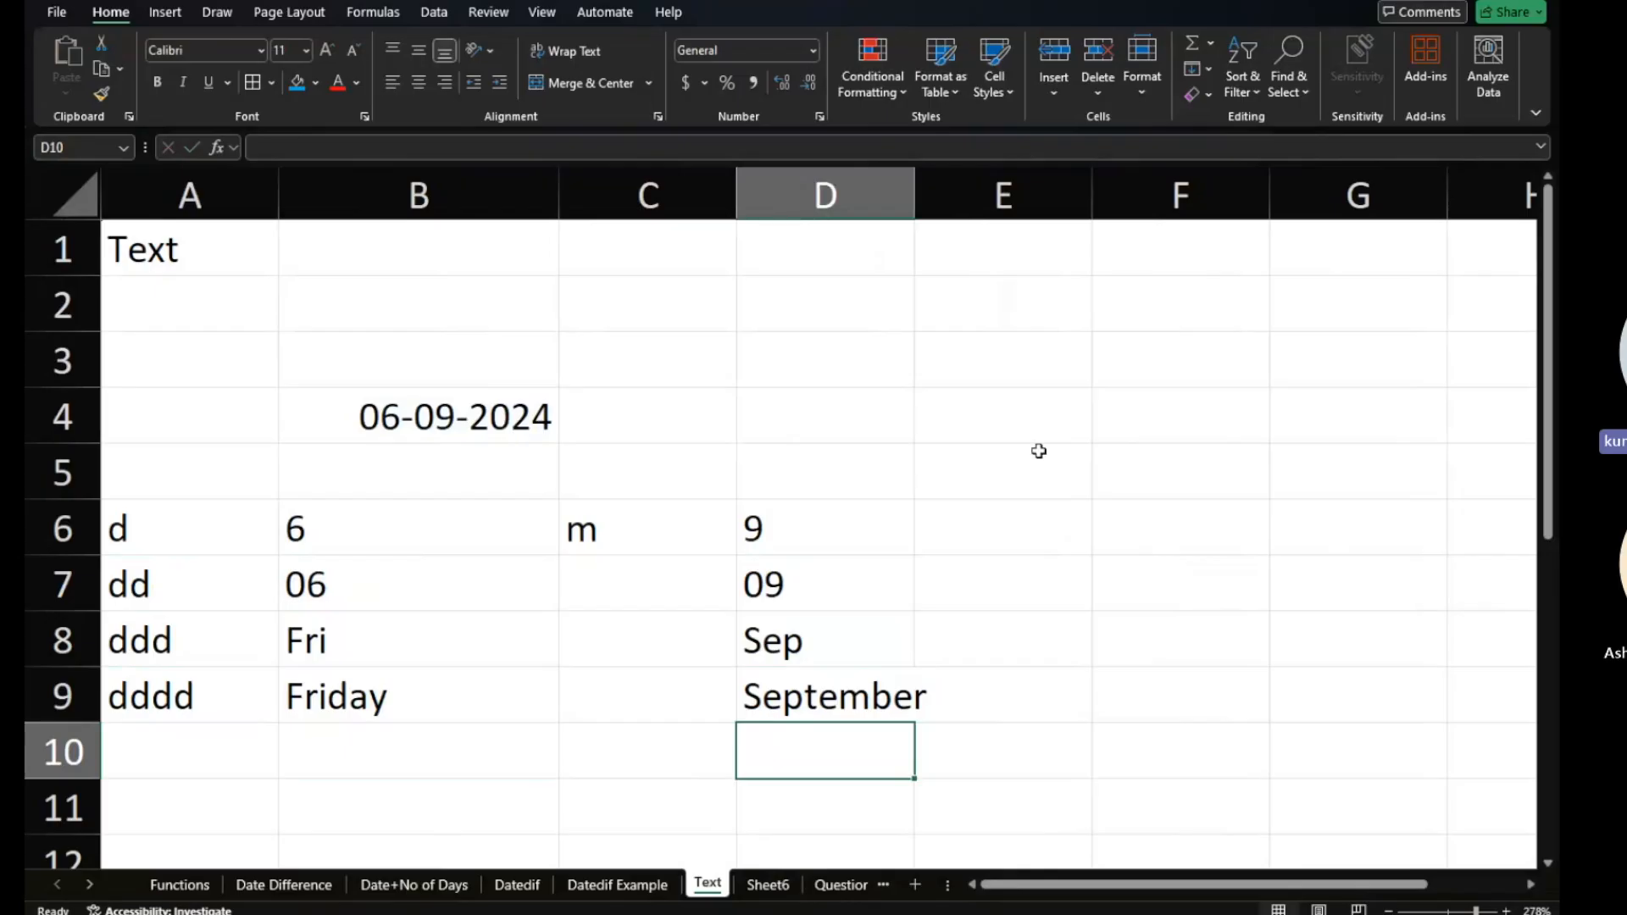
Enter the year format labels y, yy, yyyy and yyyy in cells E6 to E9.
click(1057, 532)
text(y)
key(Return)
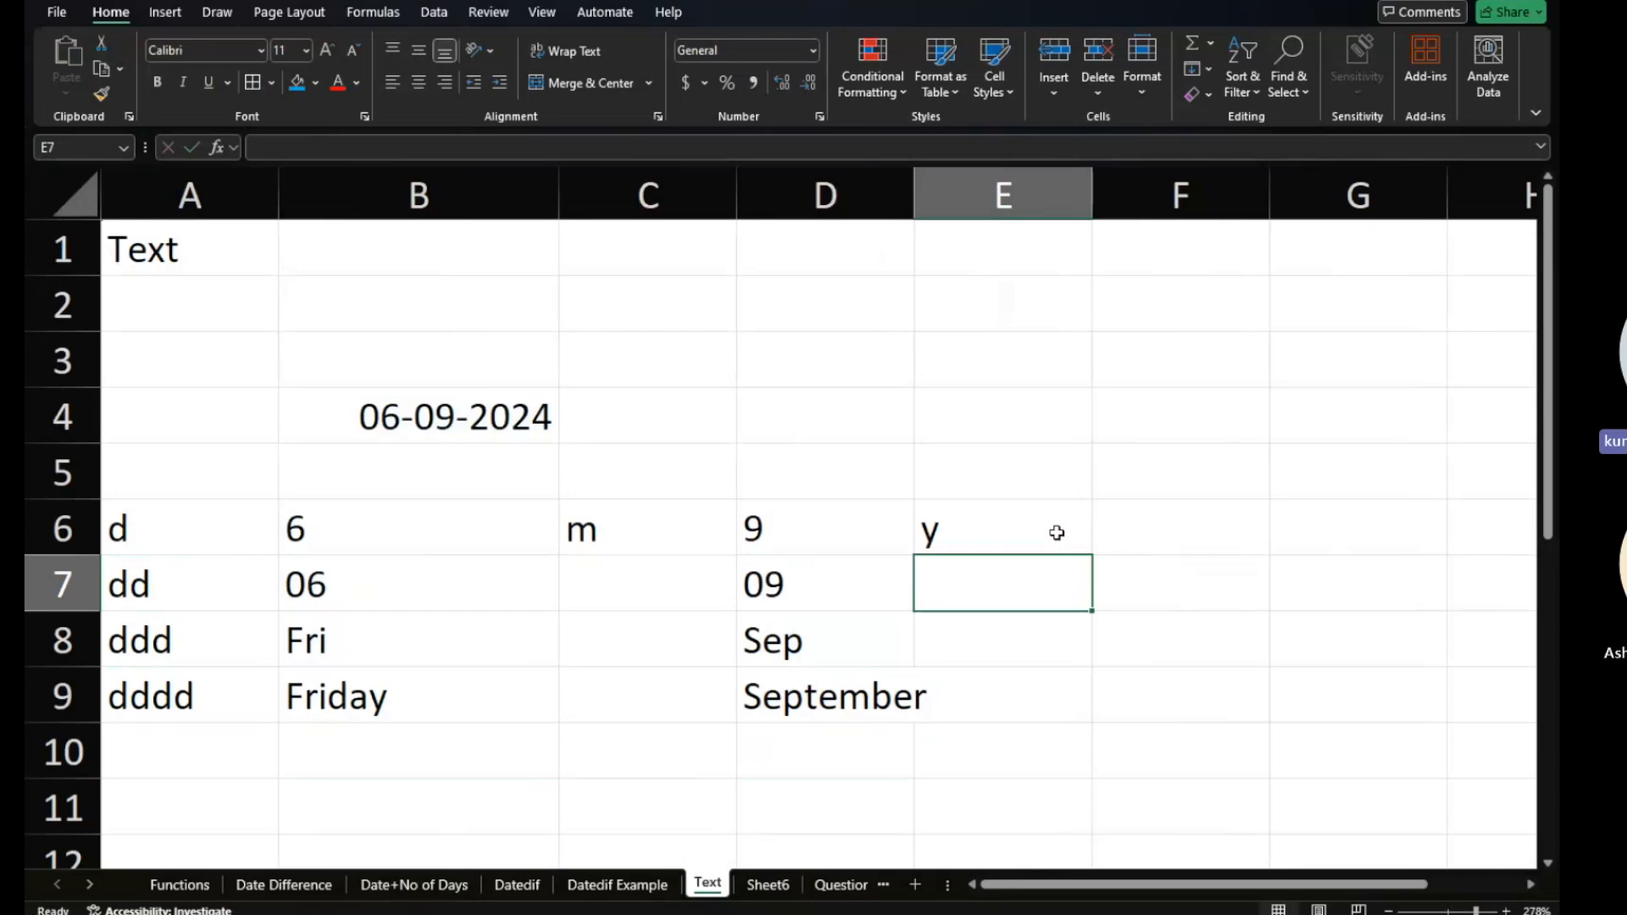
text(yy)
key(Return)
text(yyyy)
key(Return)
text(yyyy)
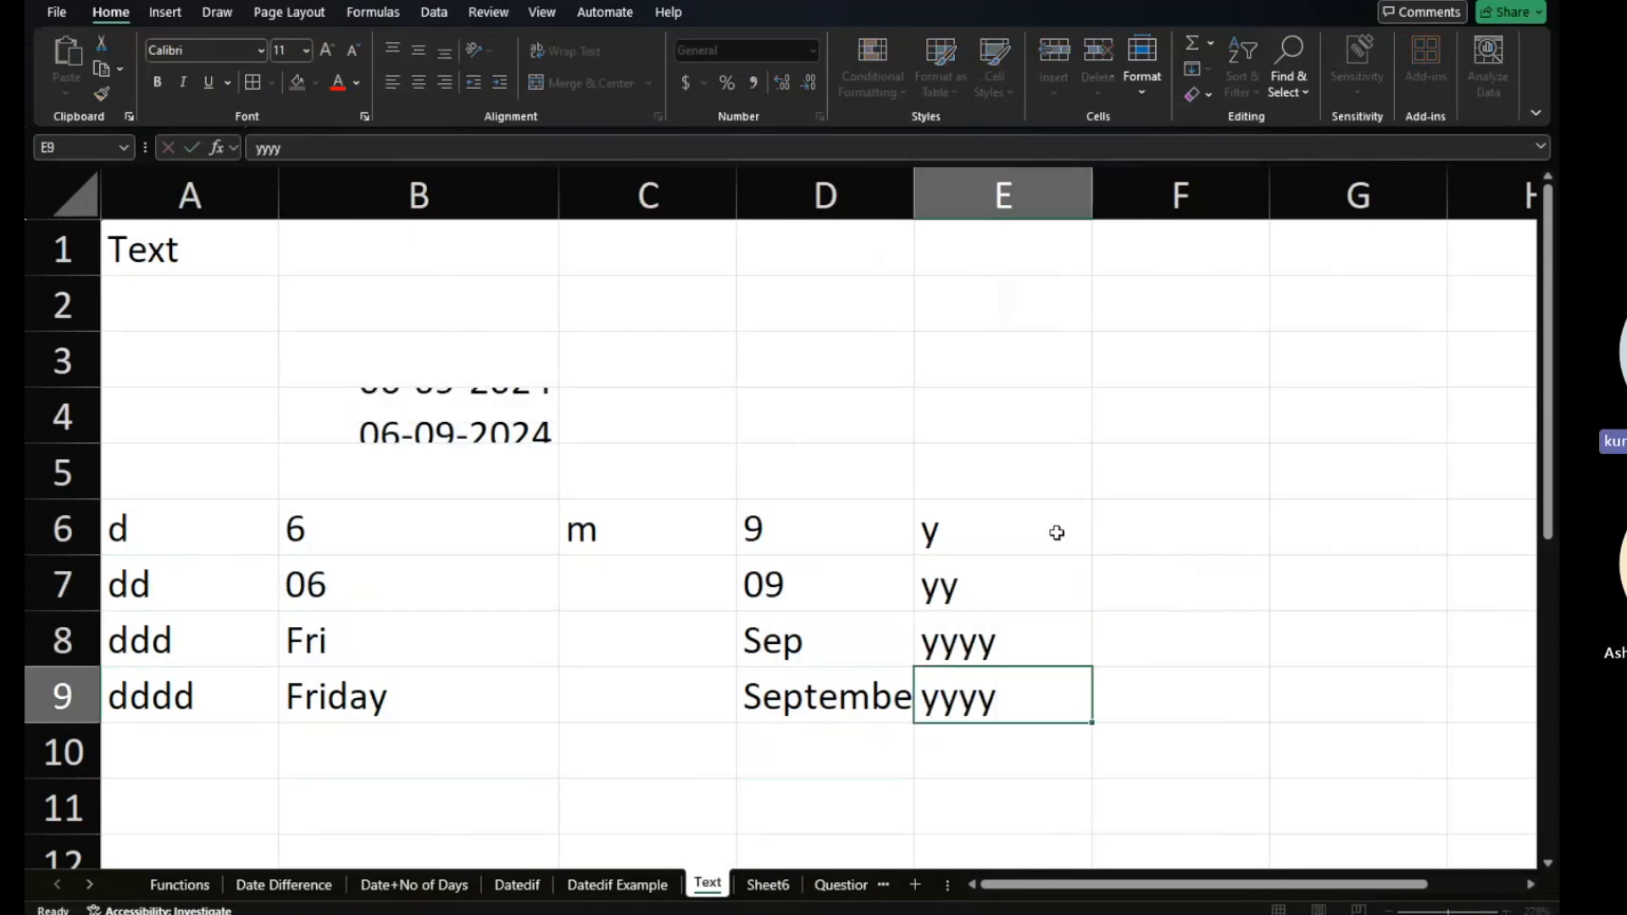
key(ctrl+Return)
key(Up)
Shorten the label in cell E8 to yyy.
click(1056, 532)
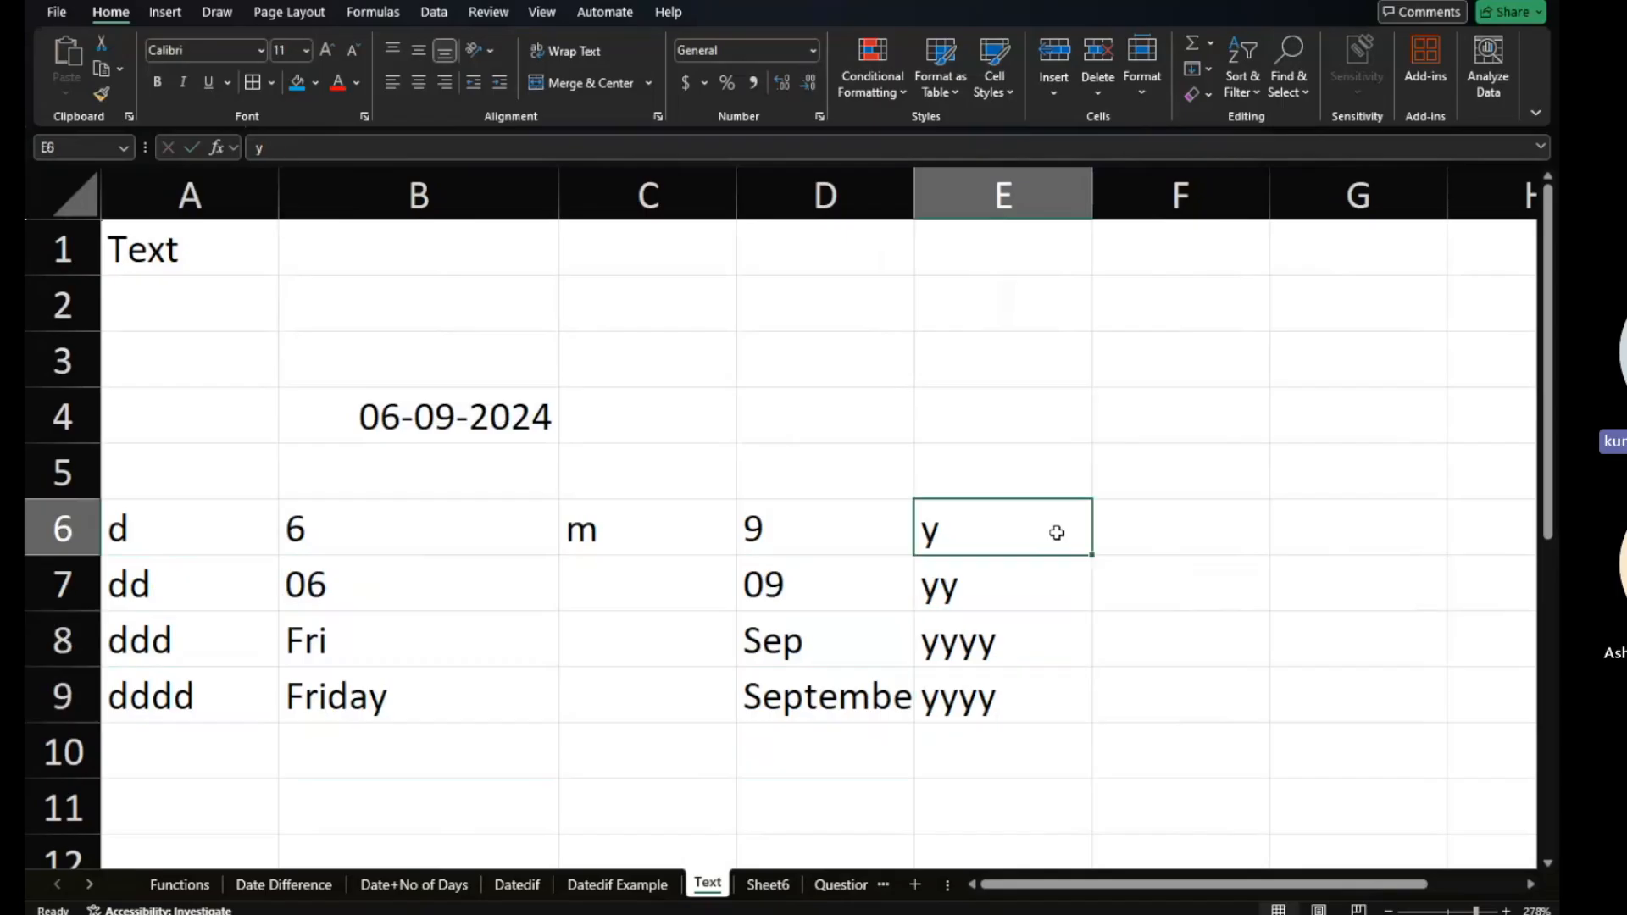
key(Down)
key(Down)
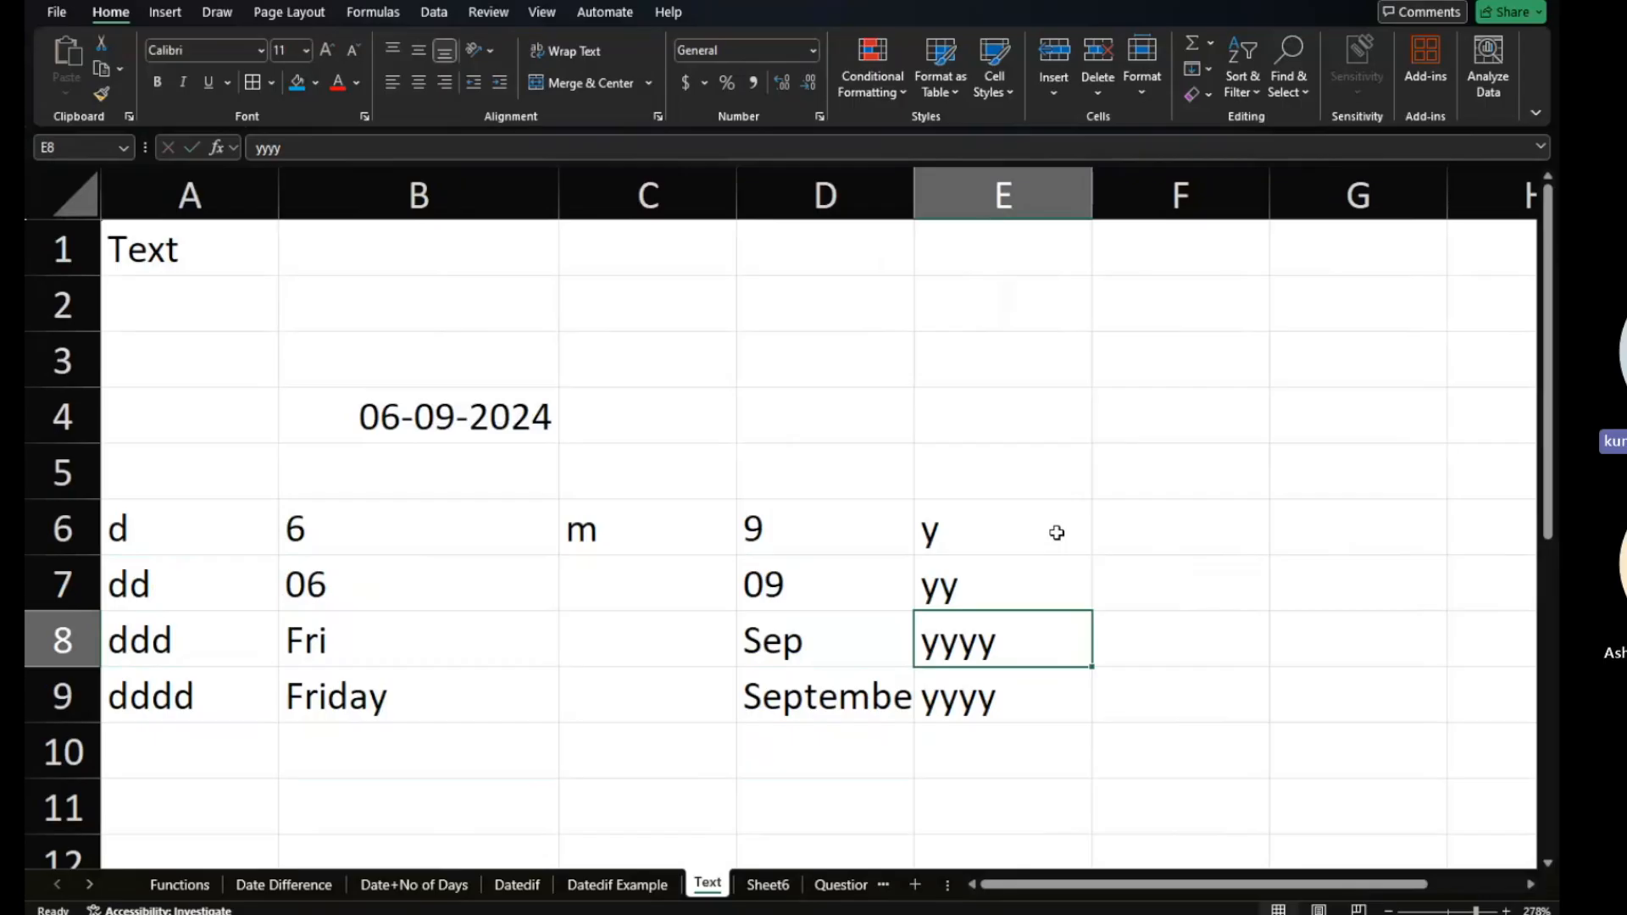
key(F2)
key(BackSpace)
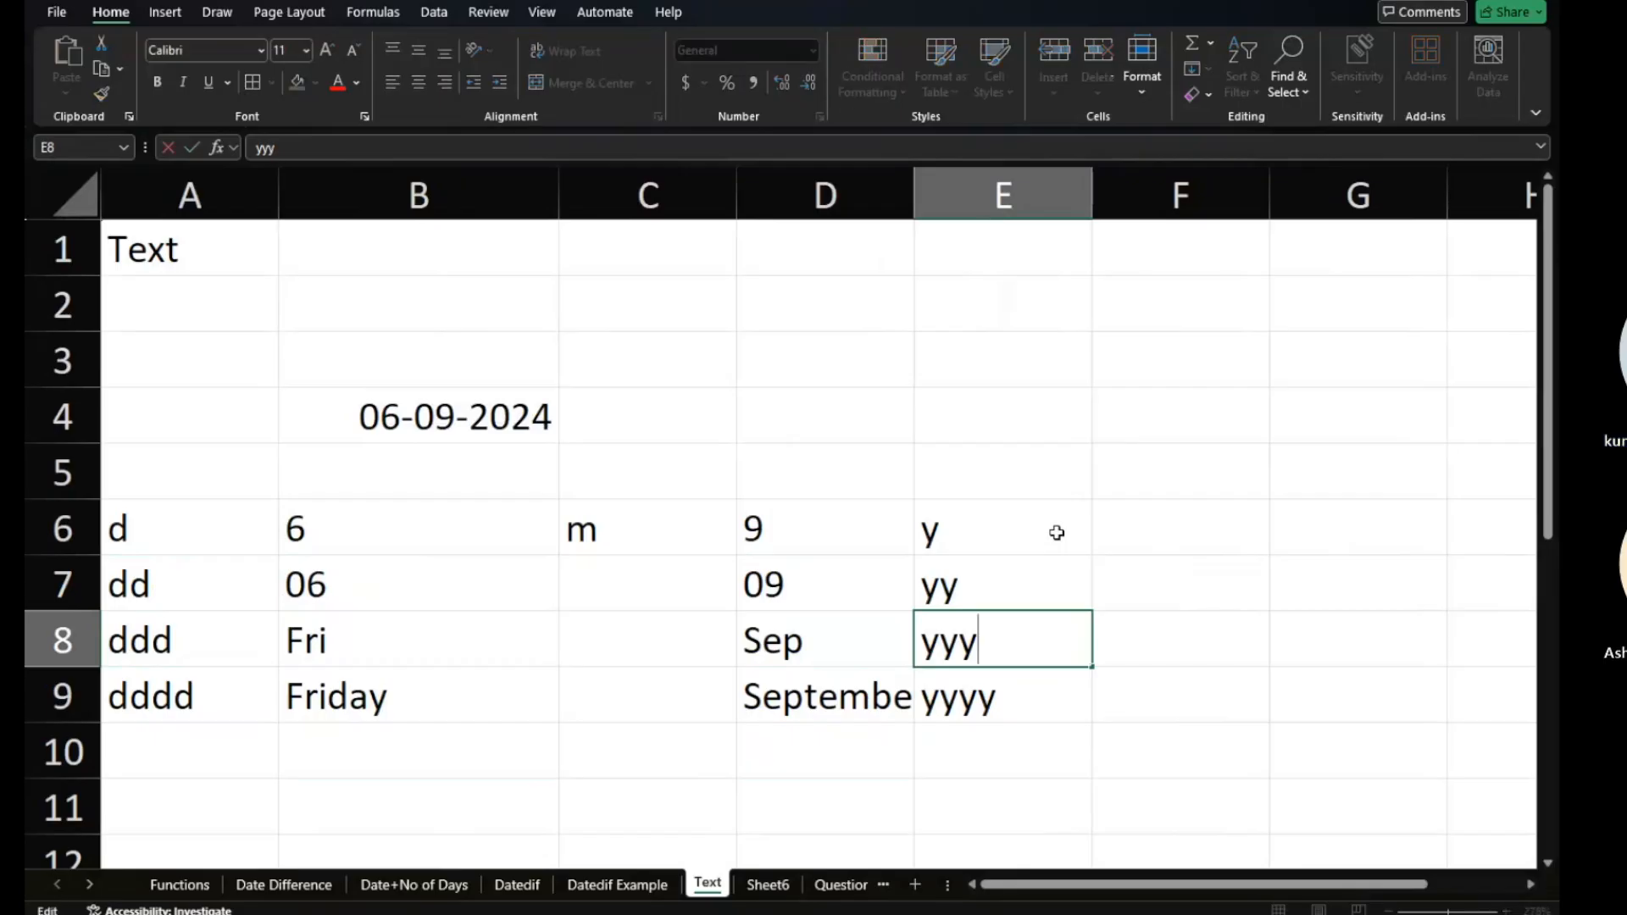
key(Return)
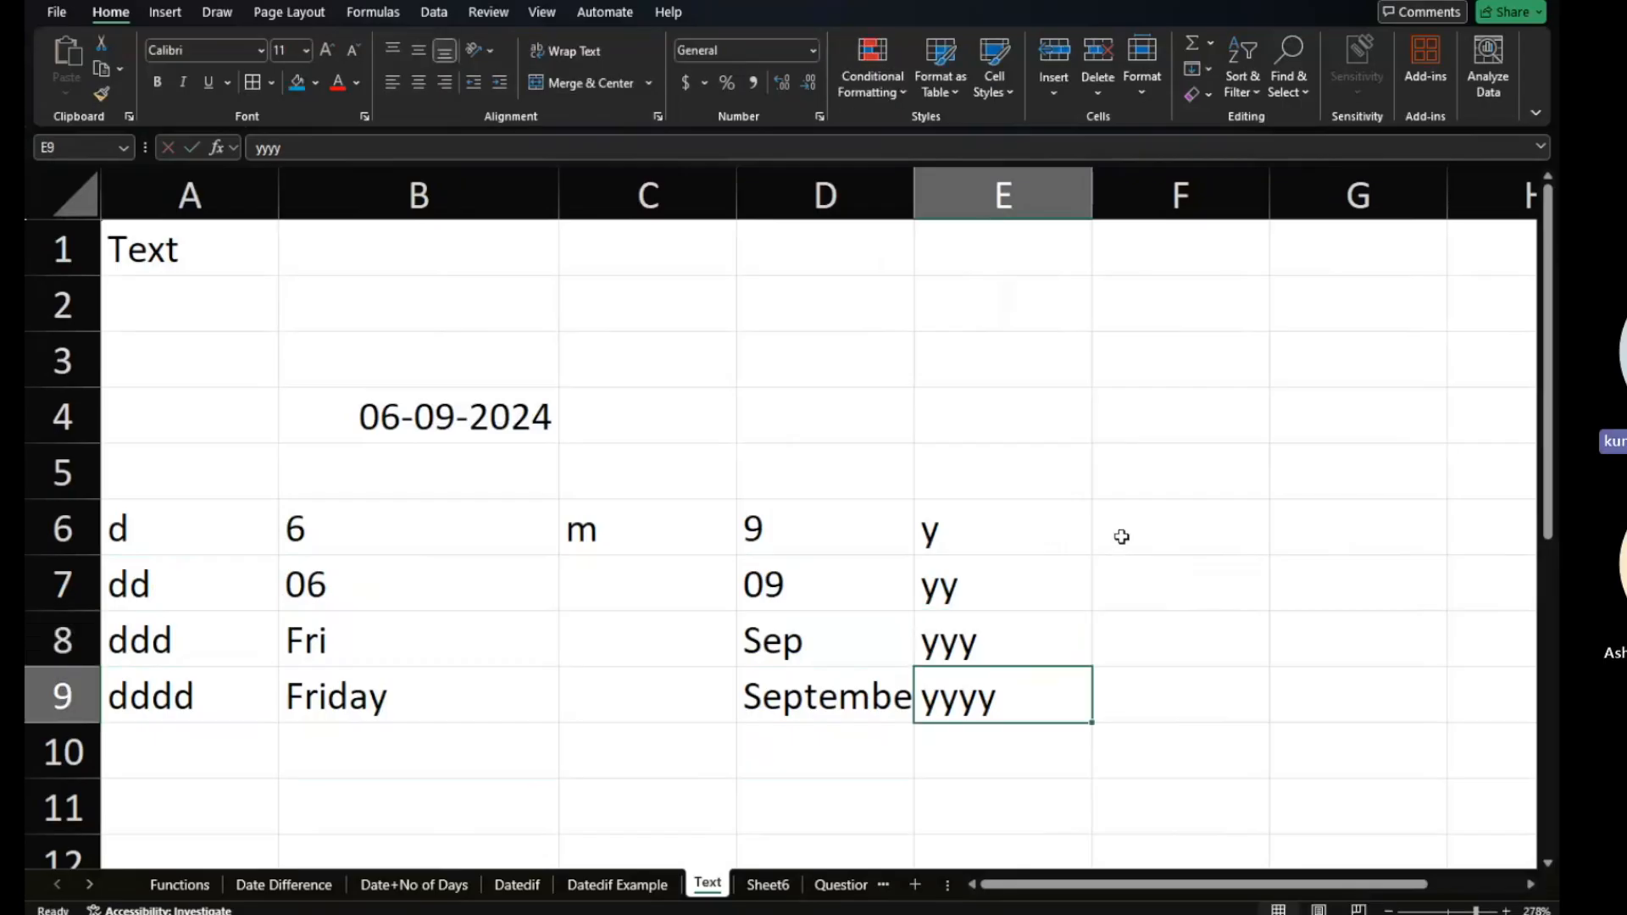
Enter the formula =text(B4,E6) in cell F6, taking the year format from the label cell.
click(1154, 536)
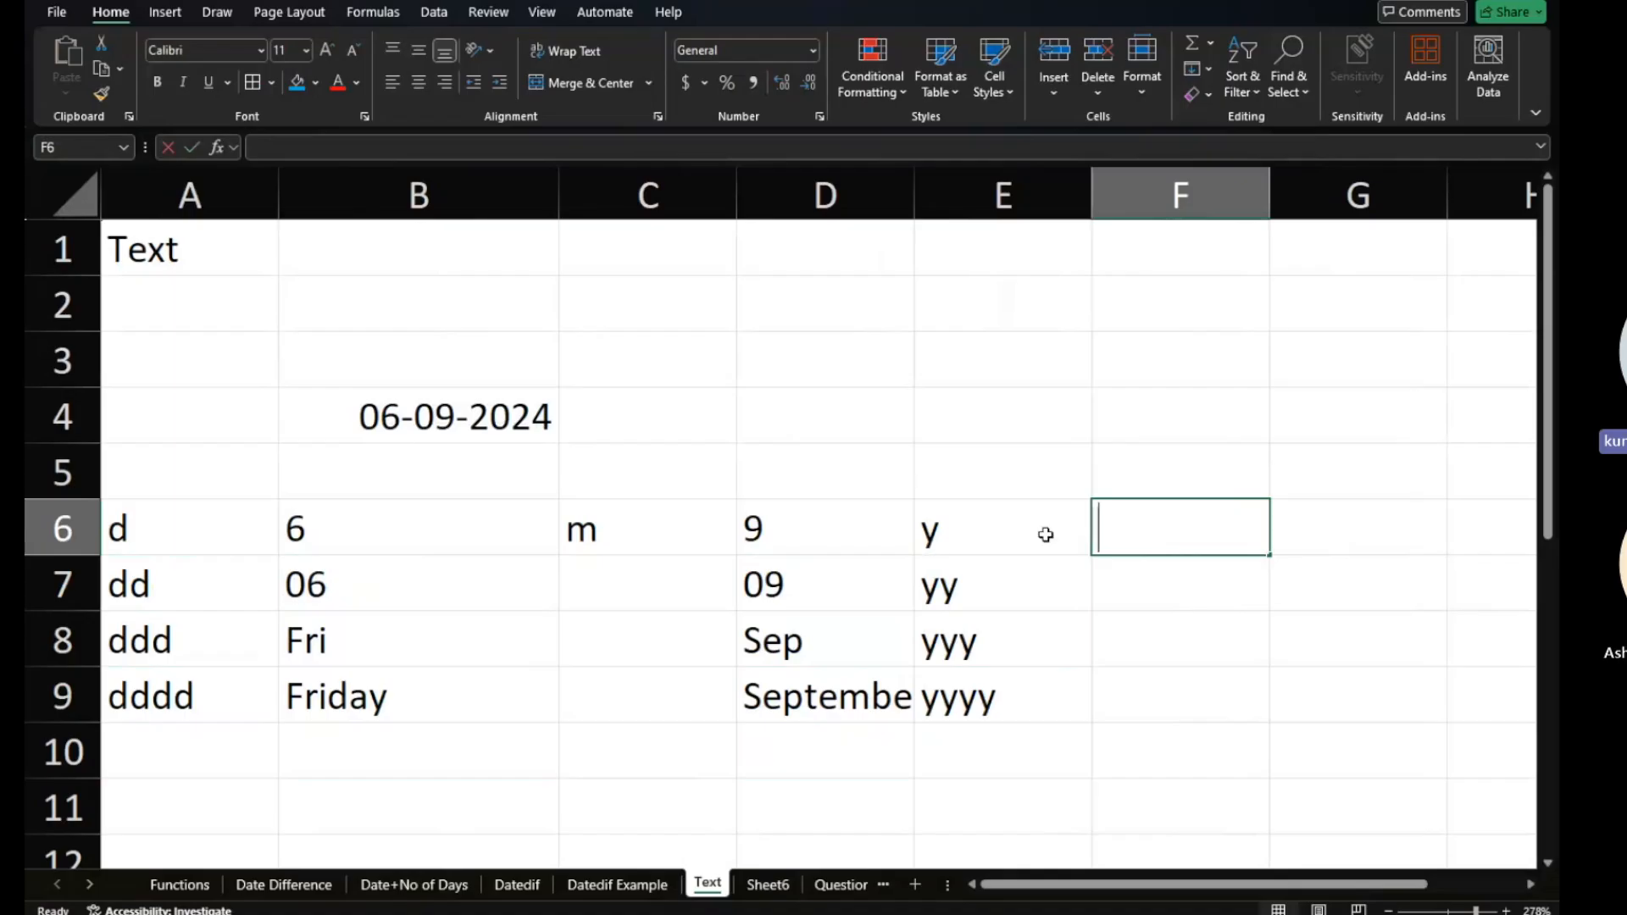
text(=text()
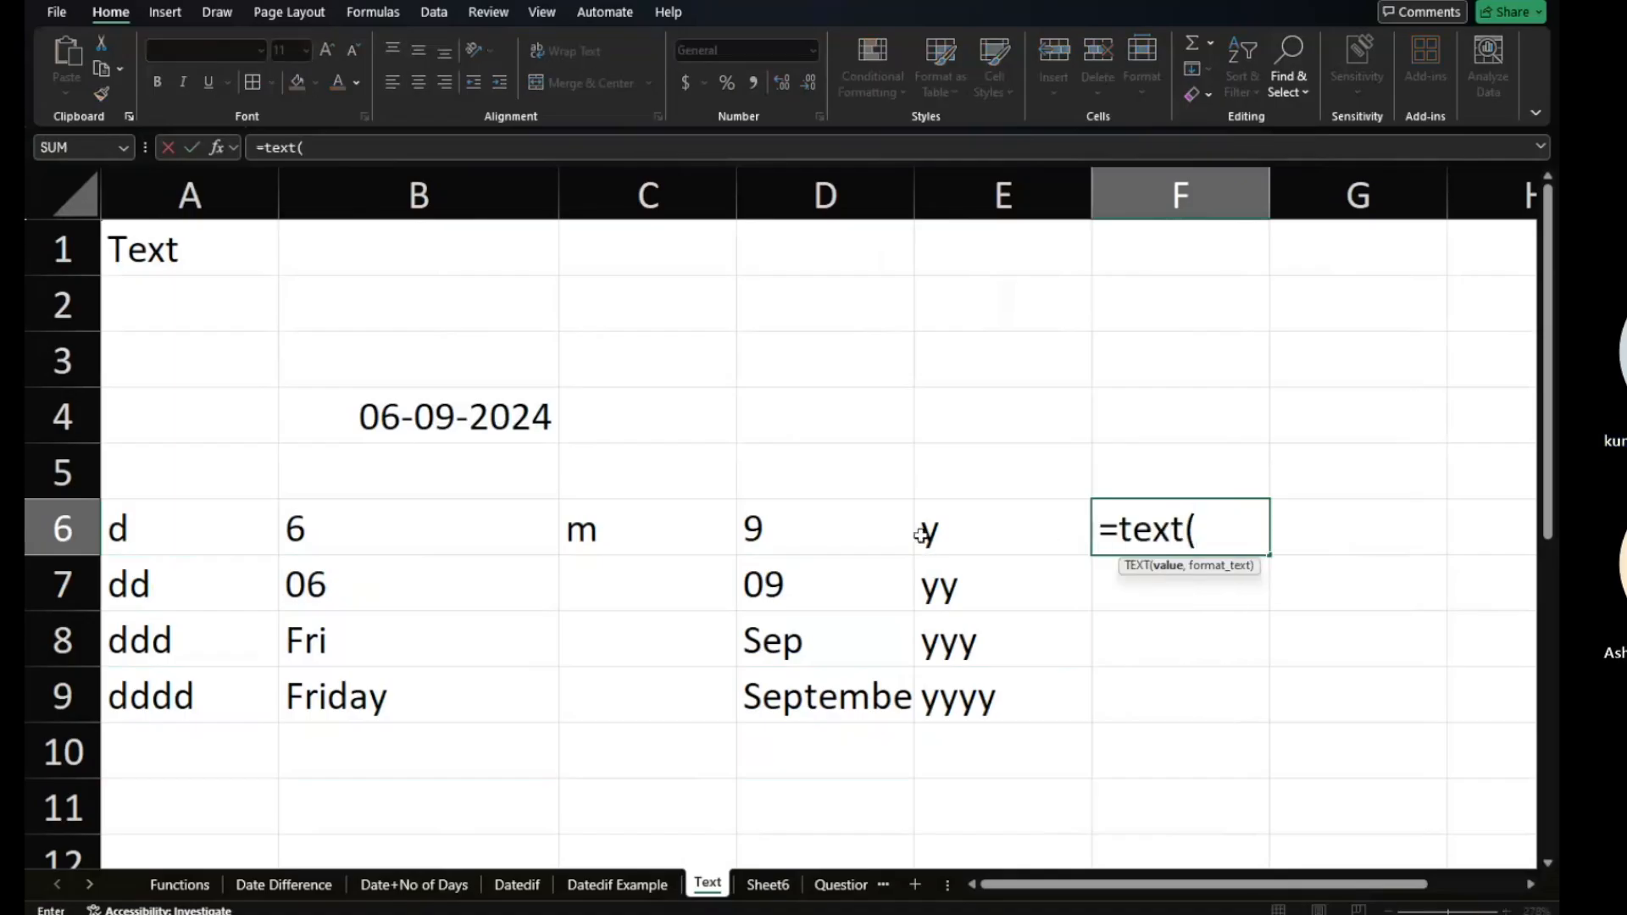
click(463, 415)
text(,)
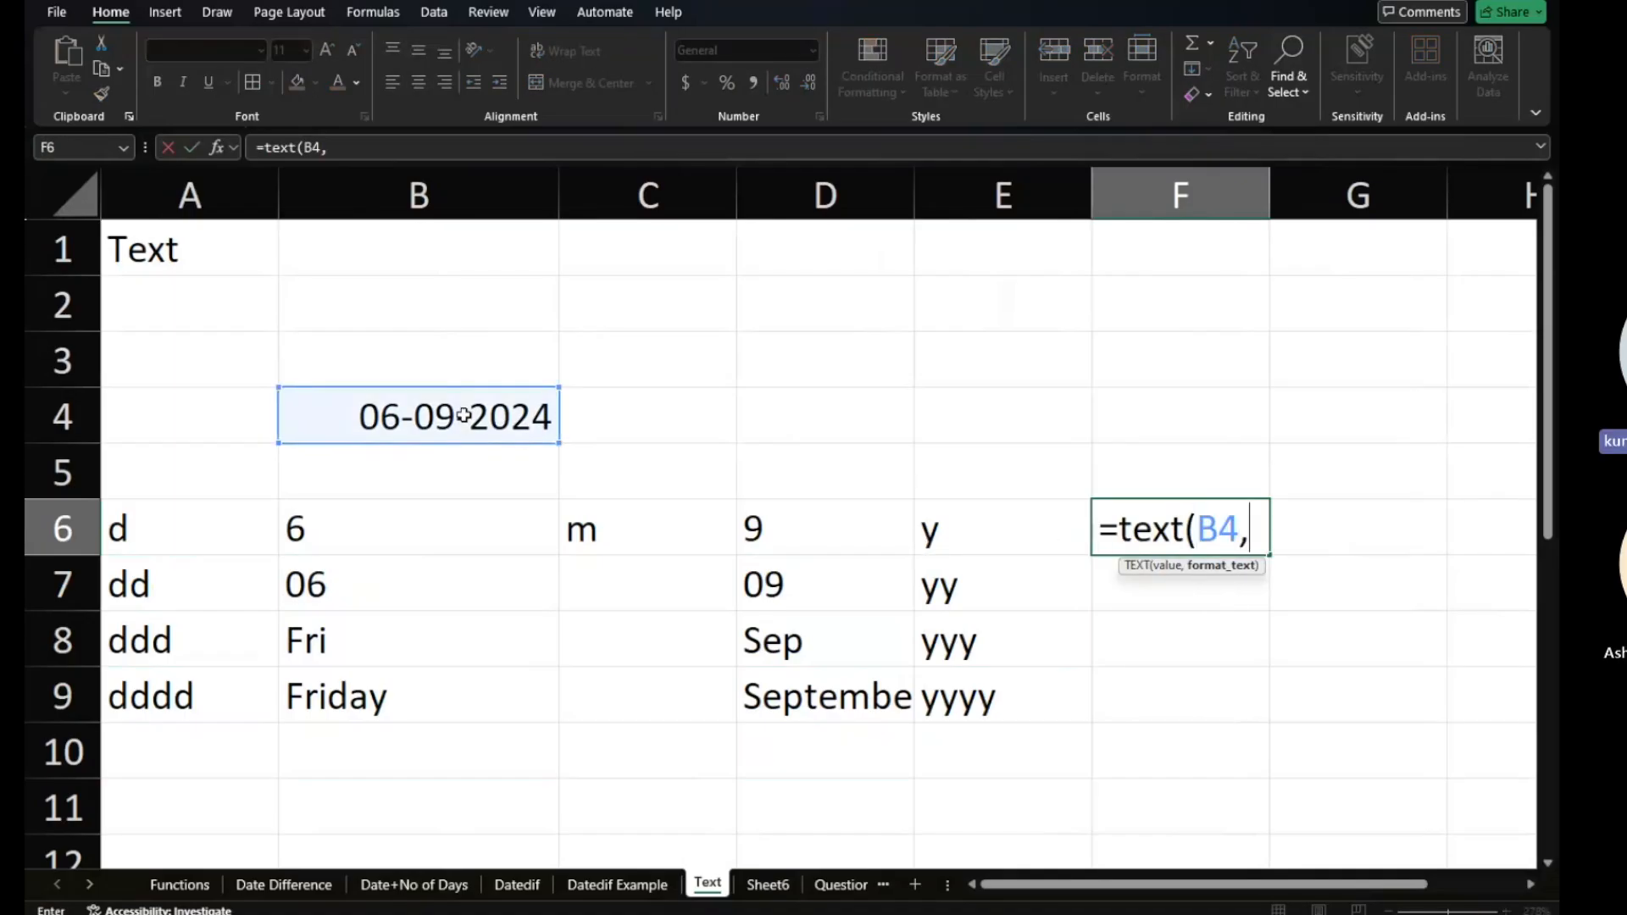
click(949, 540)
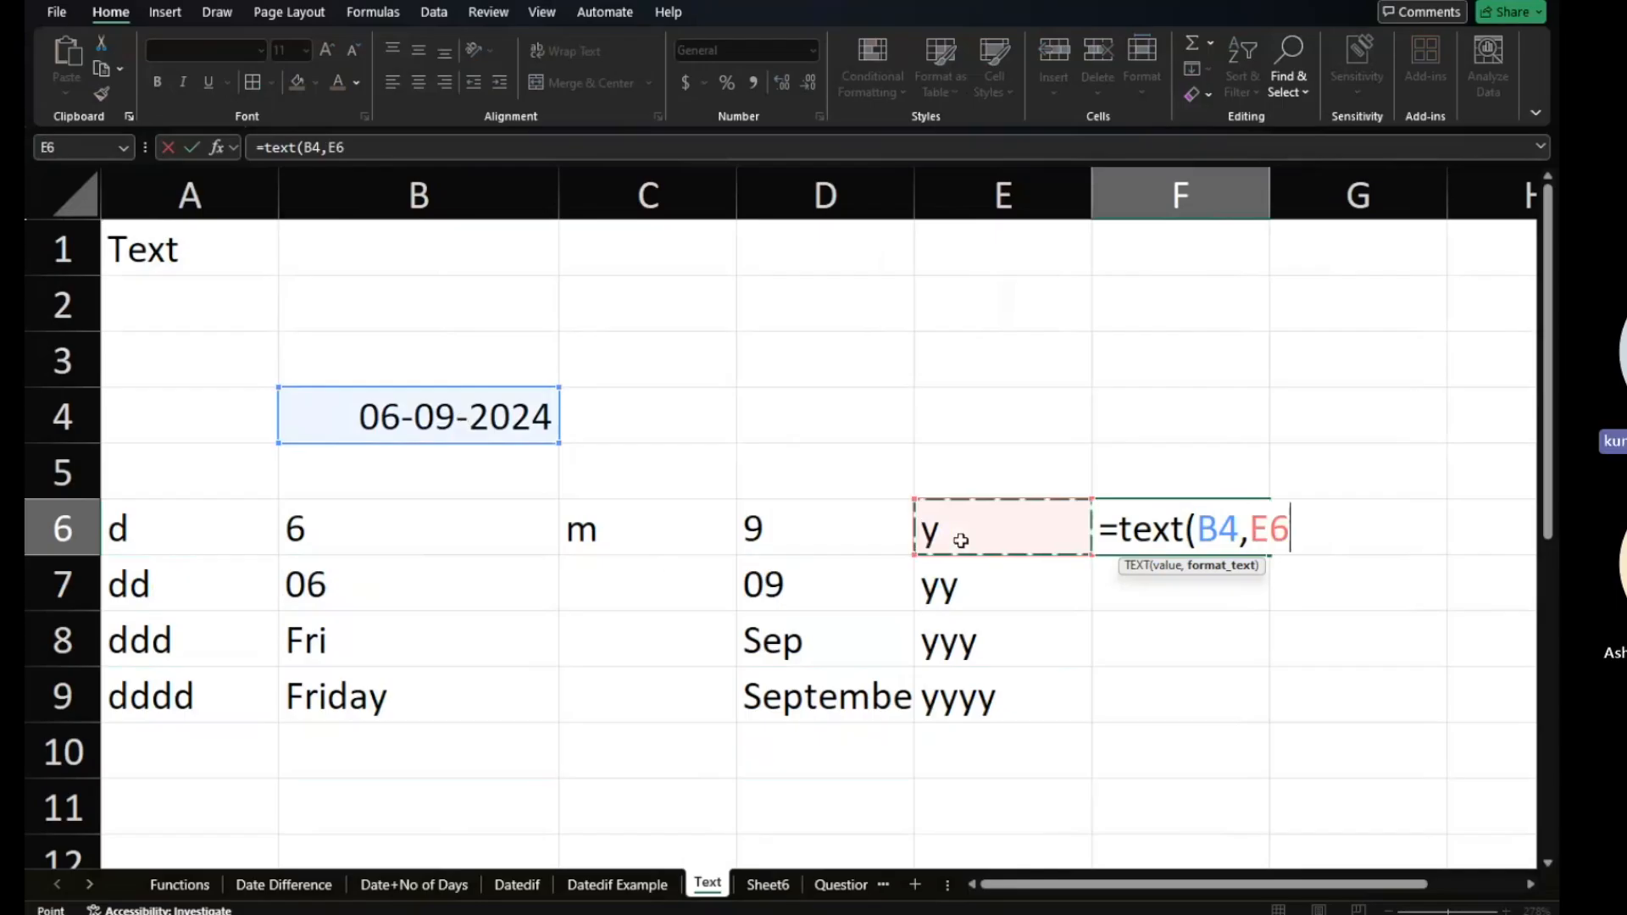
text())
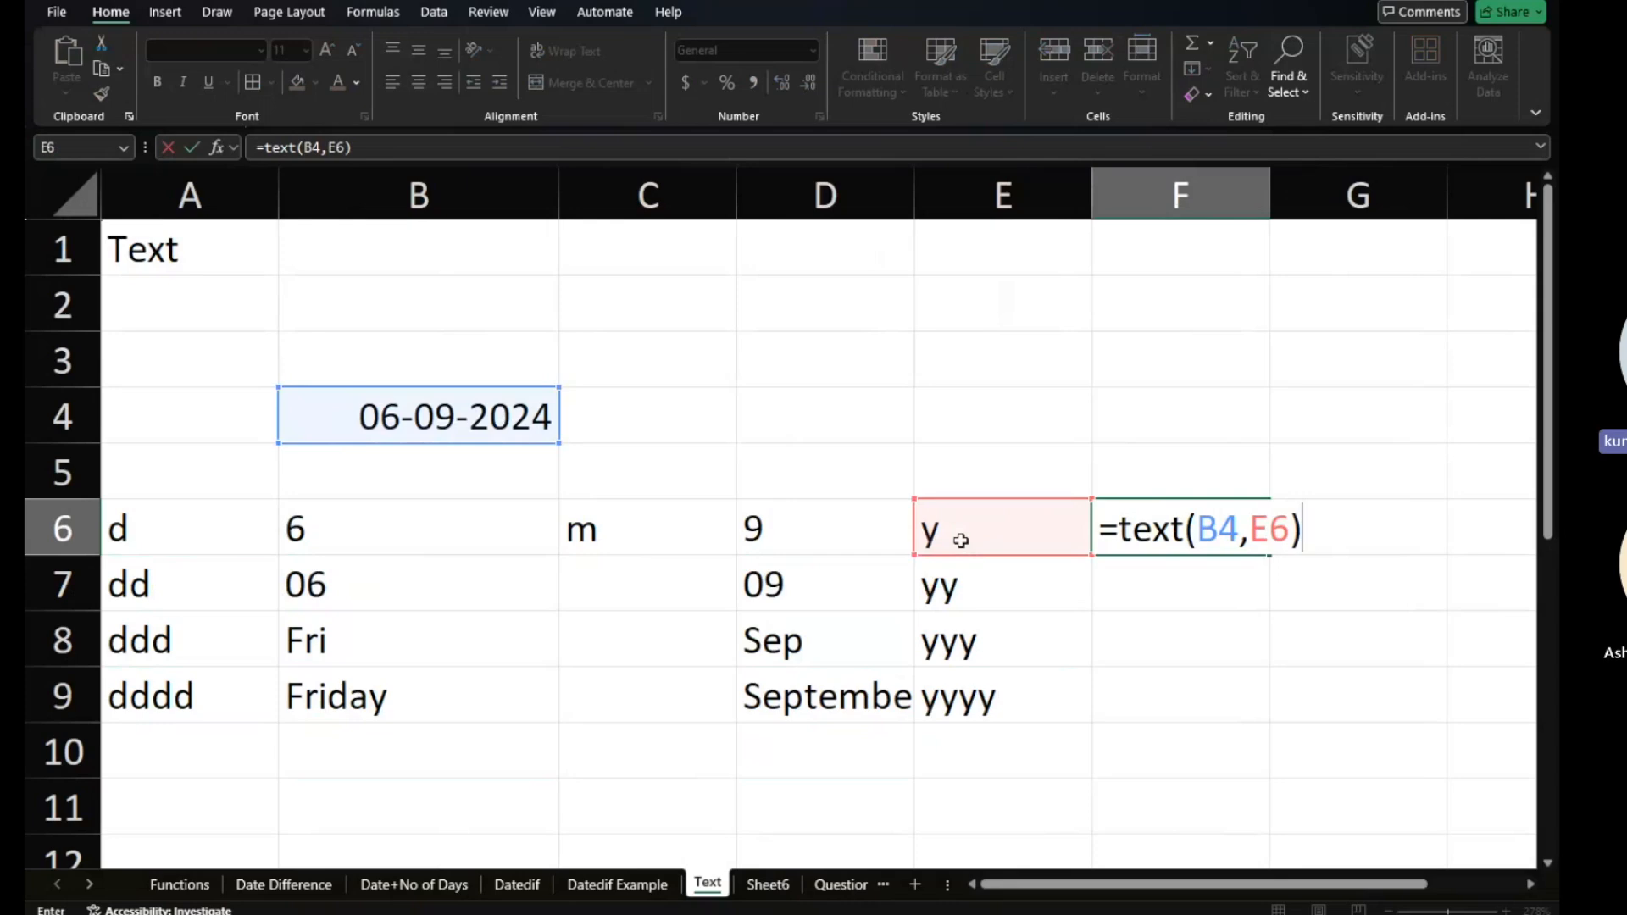
key(Return)
Fill the year formula from F6 down to F9 and inspect the references of the copies in F7 and F8.
click(1168, 530)
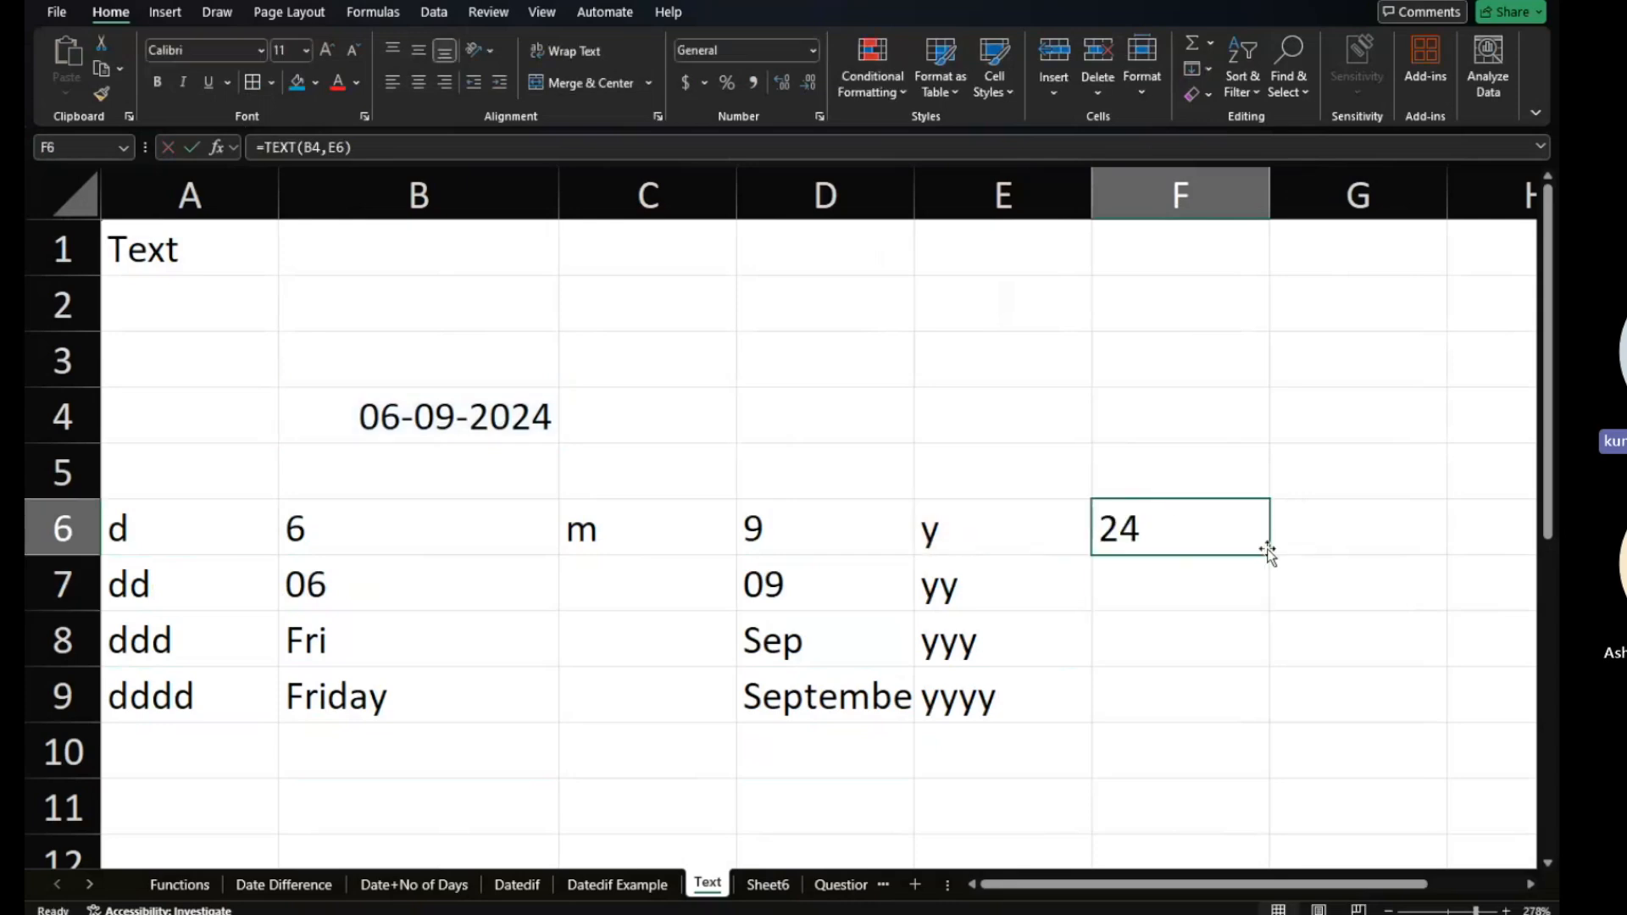
drag(1269, 552, 1242, 709)
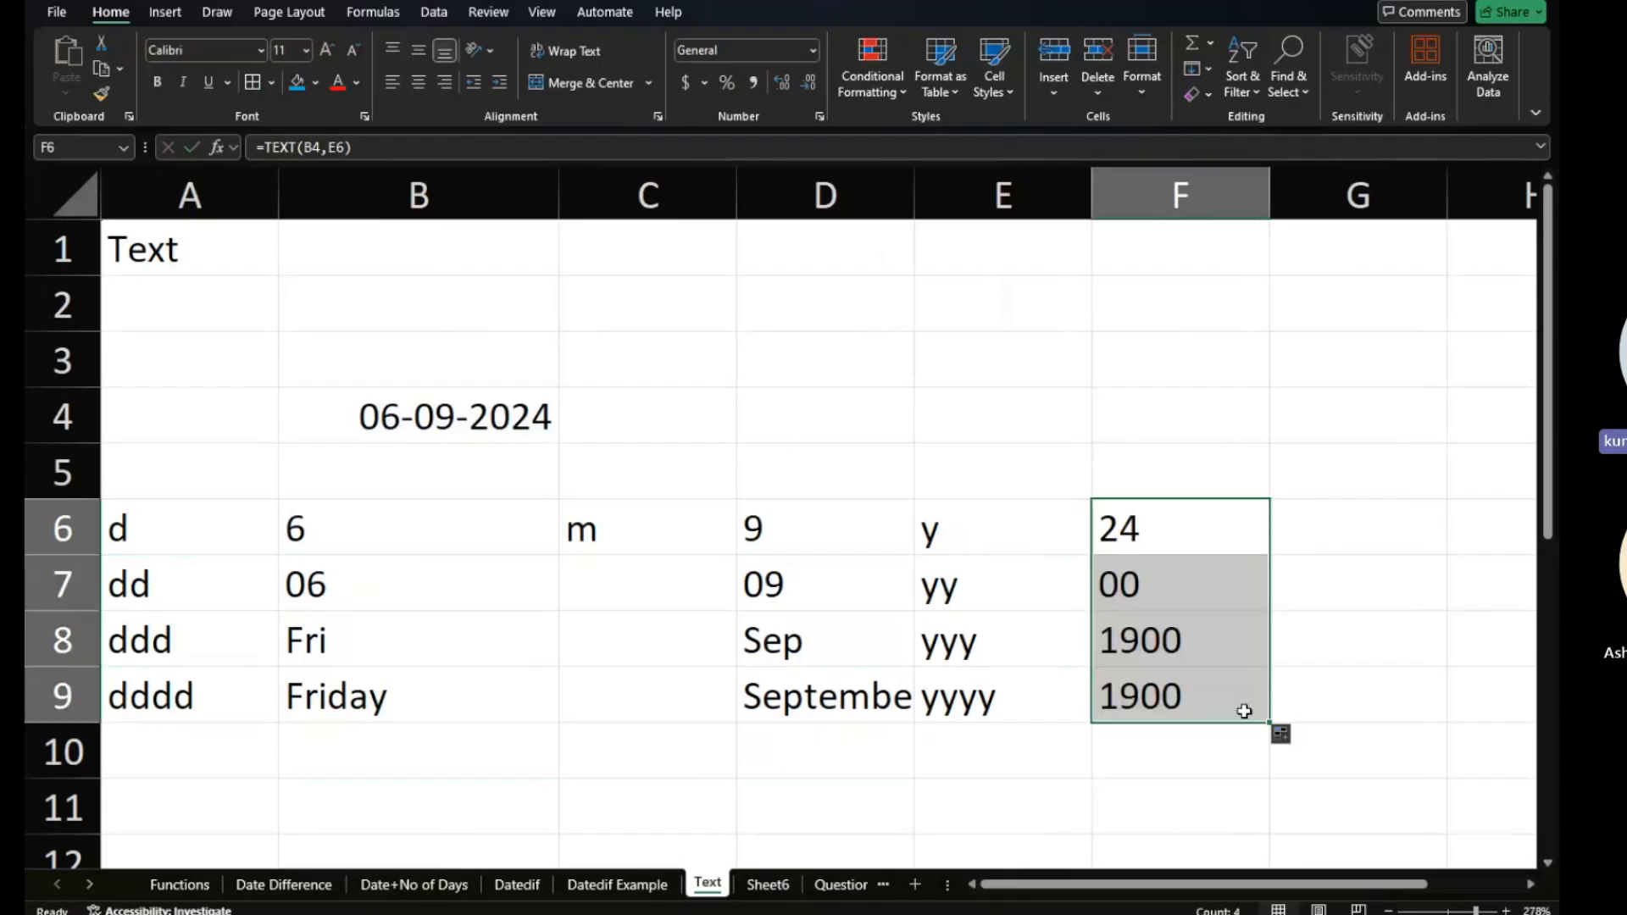
click(1157, 585)
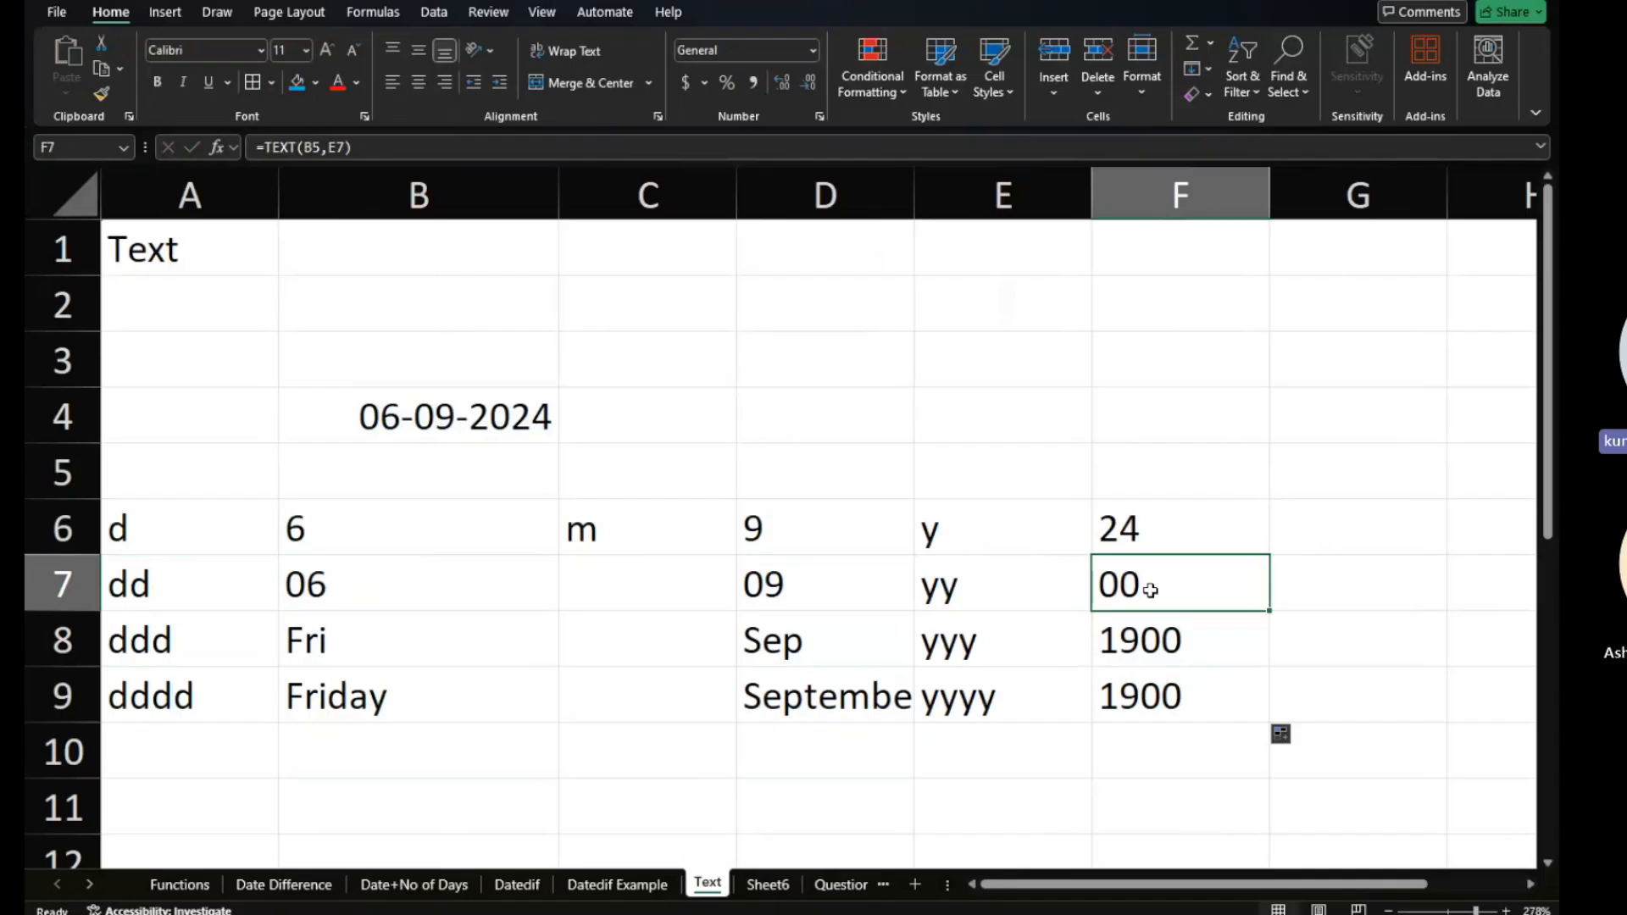
click(1183, 640)
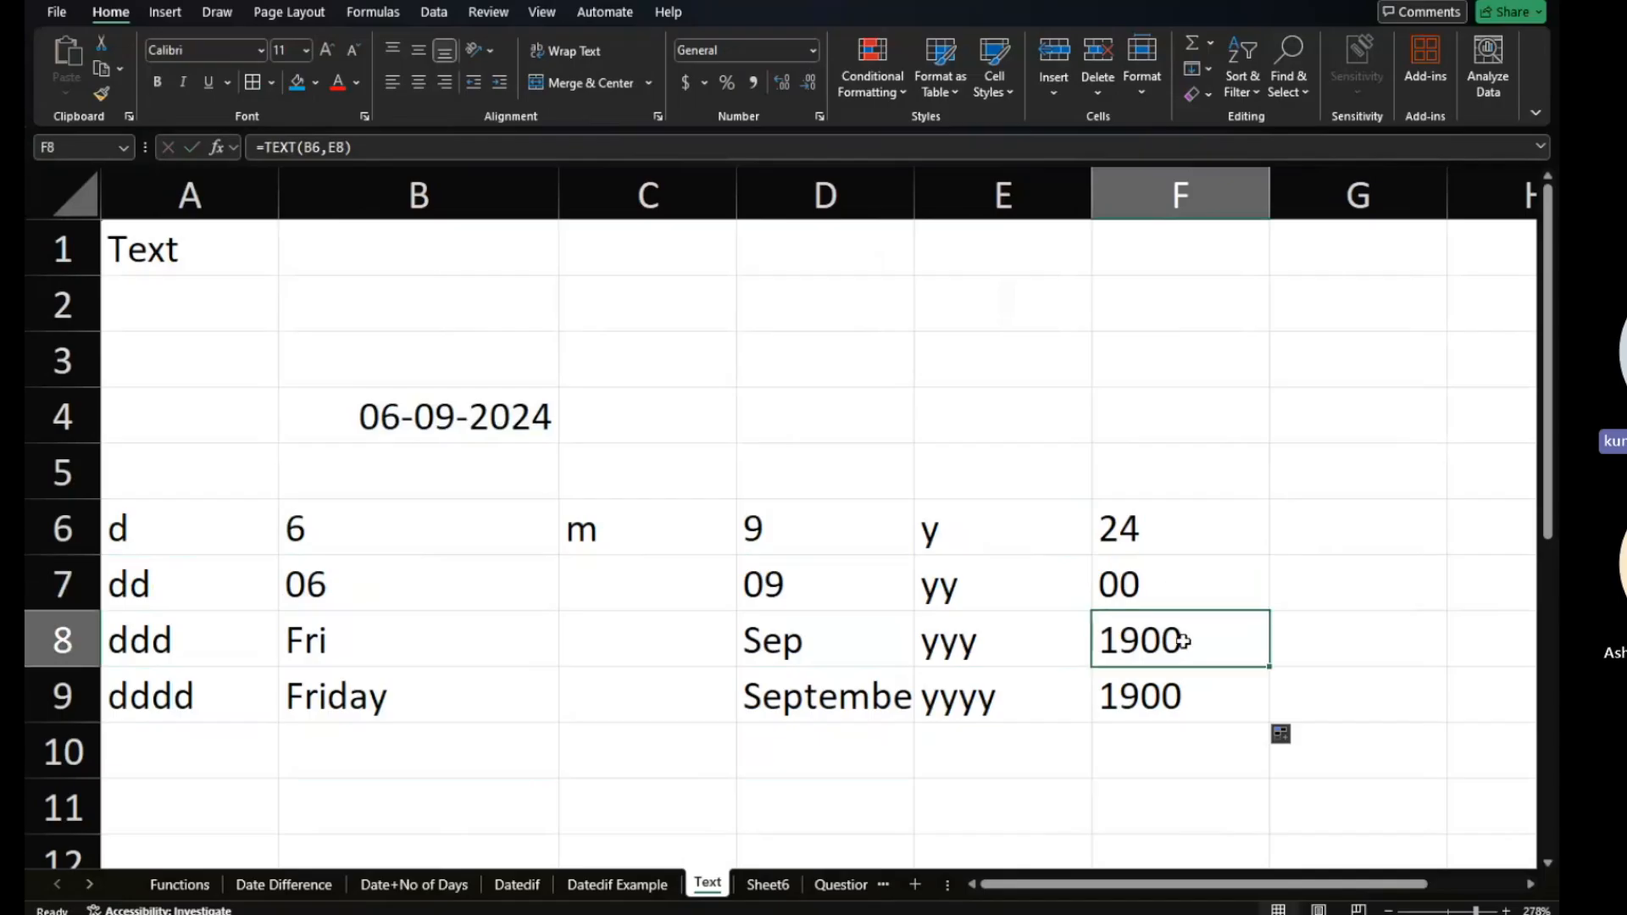
double_click(1182, 639)
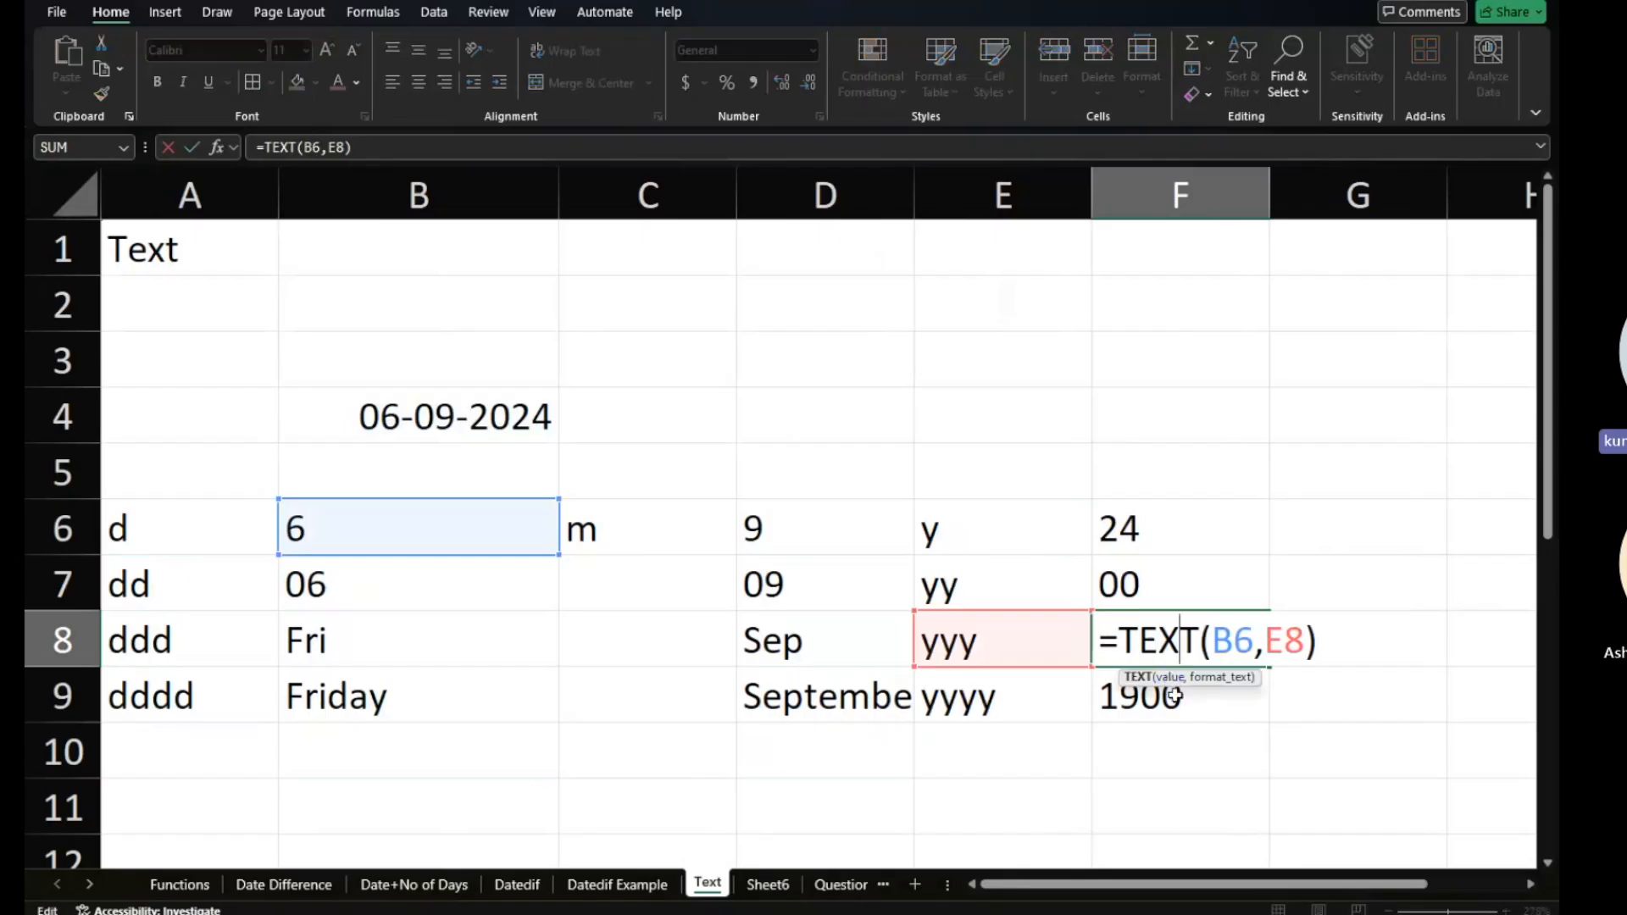
key(Return)
Replace the E7 reference in the formula in cell F7 with the literal format "yy", then compare the neighbouring year formulas.
double_click(1168, 593)
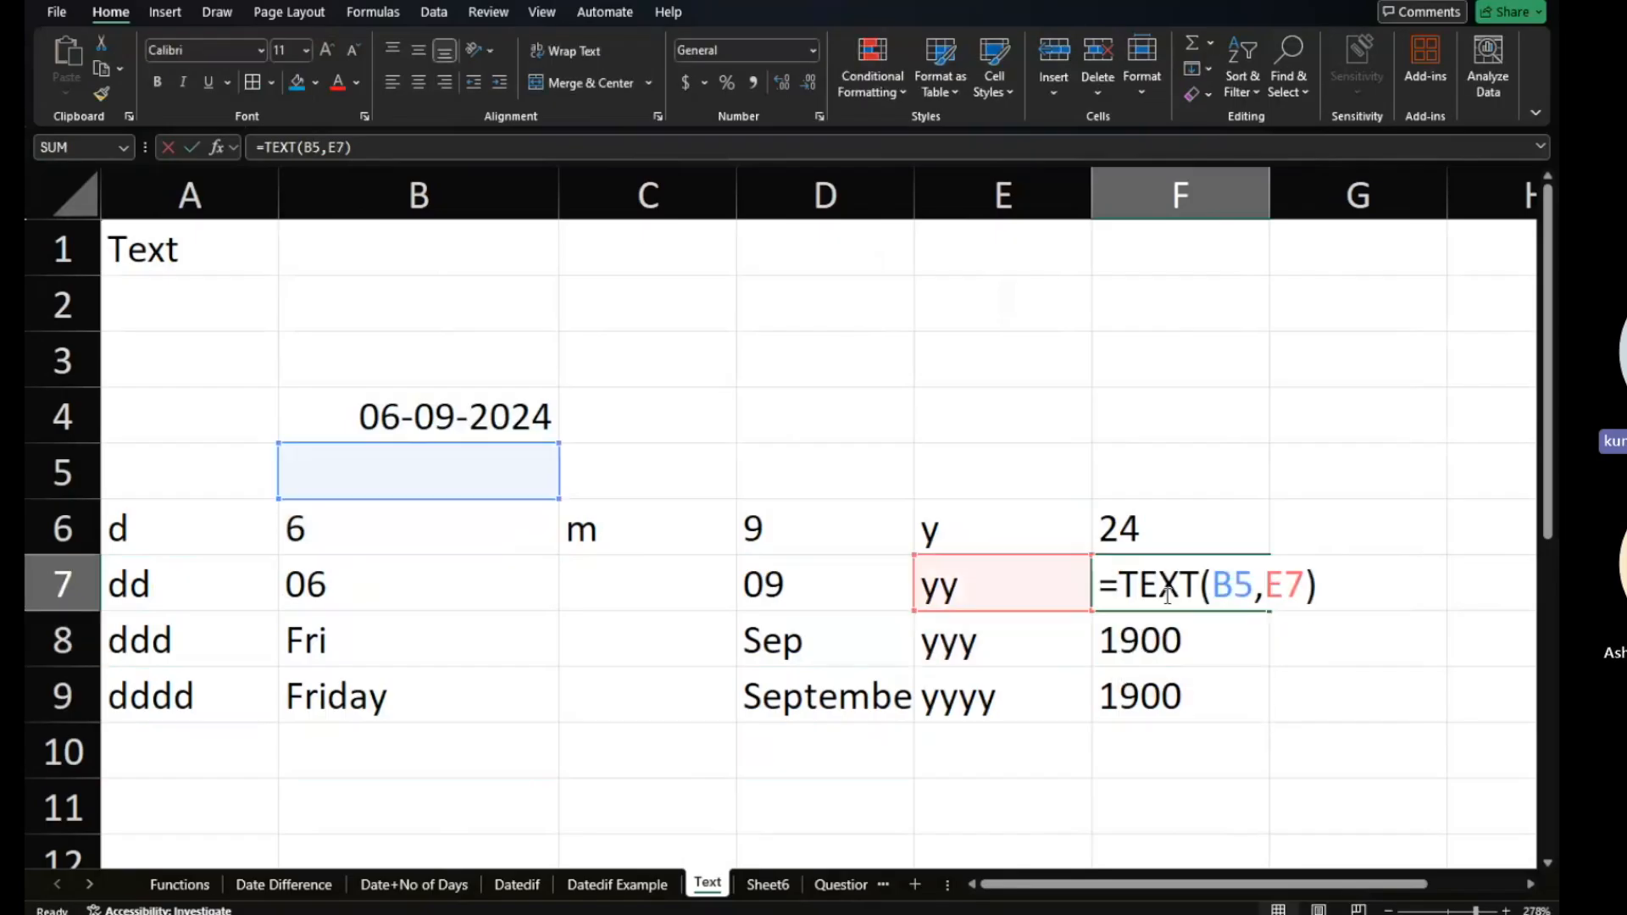
click(1293, 587)
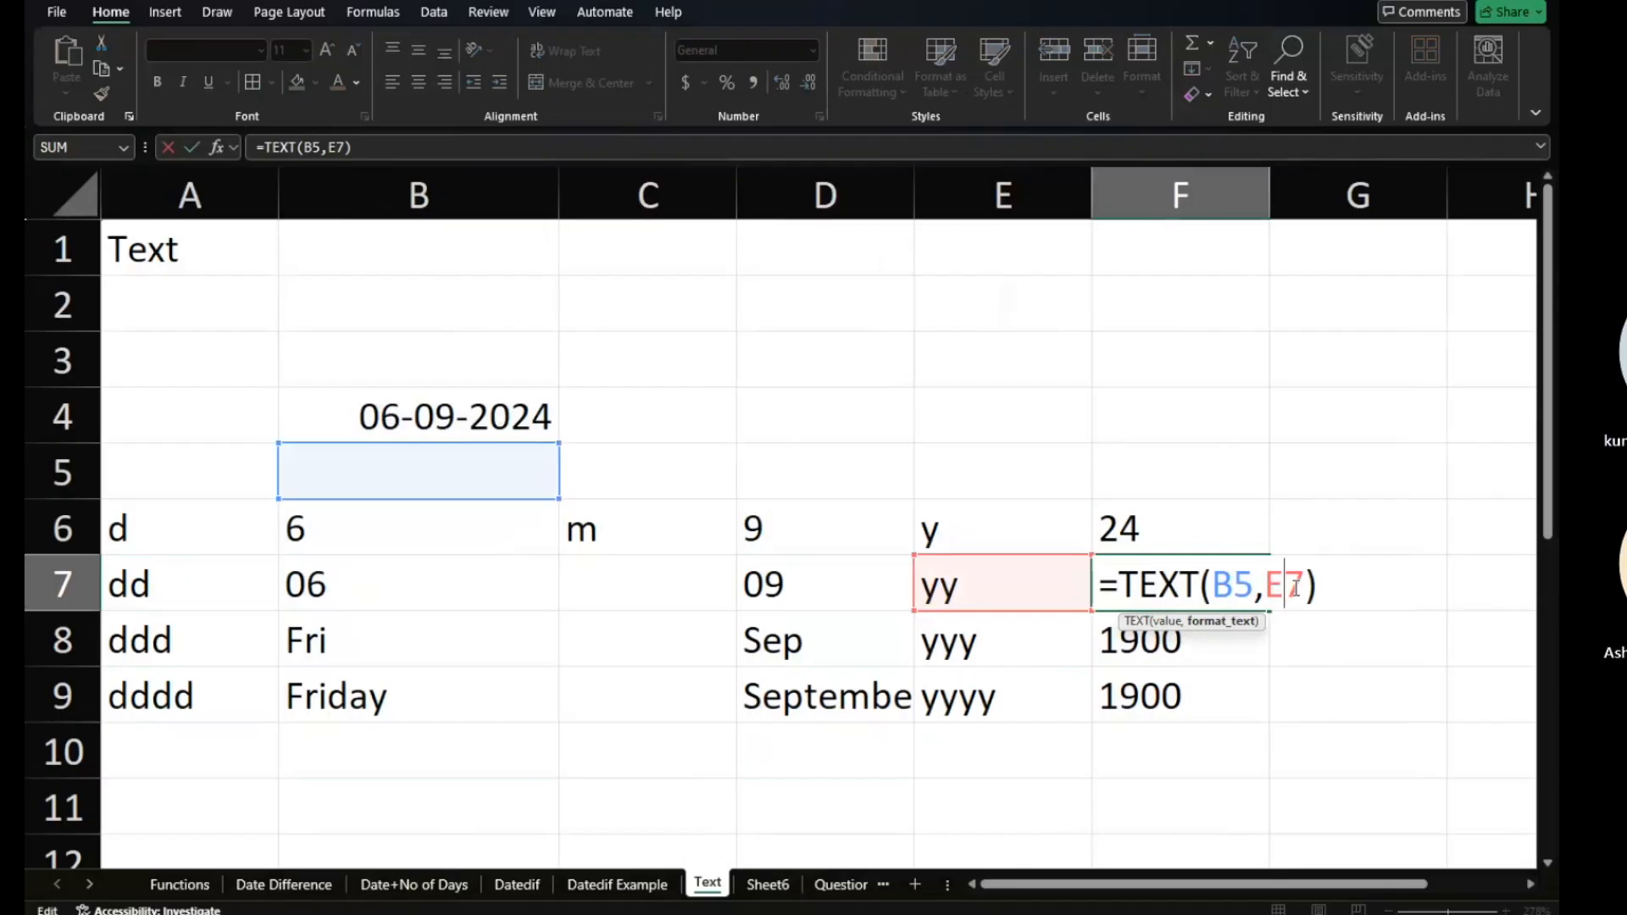
key(BackSpace)
key(Delete)
text(")
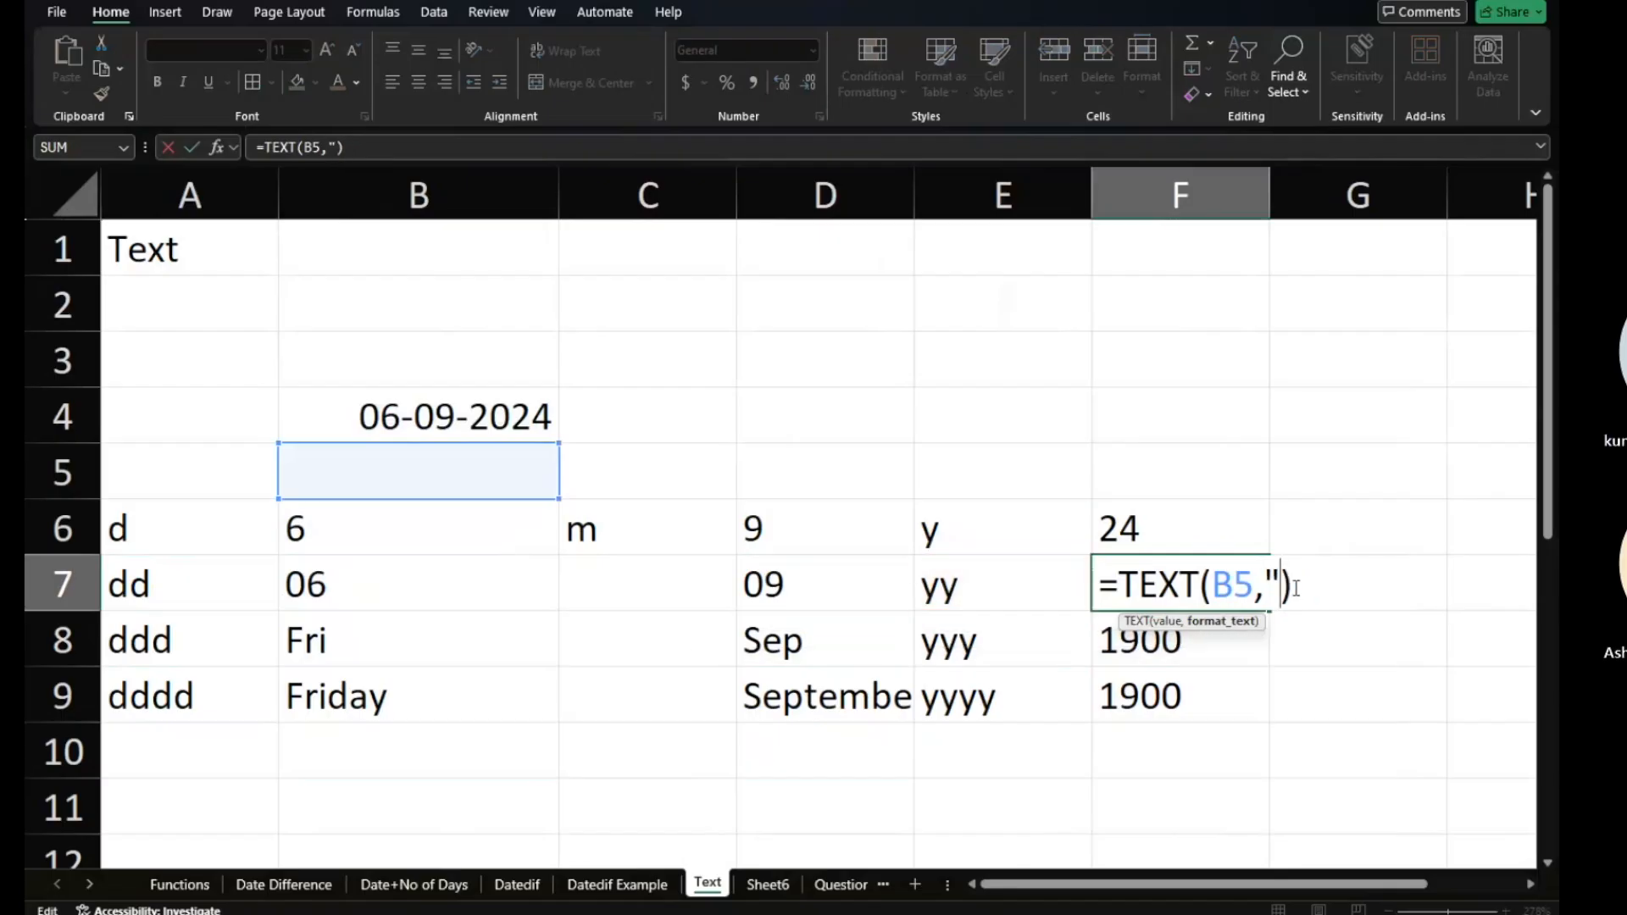
text(yy)
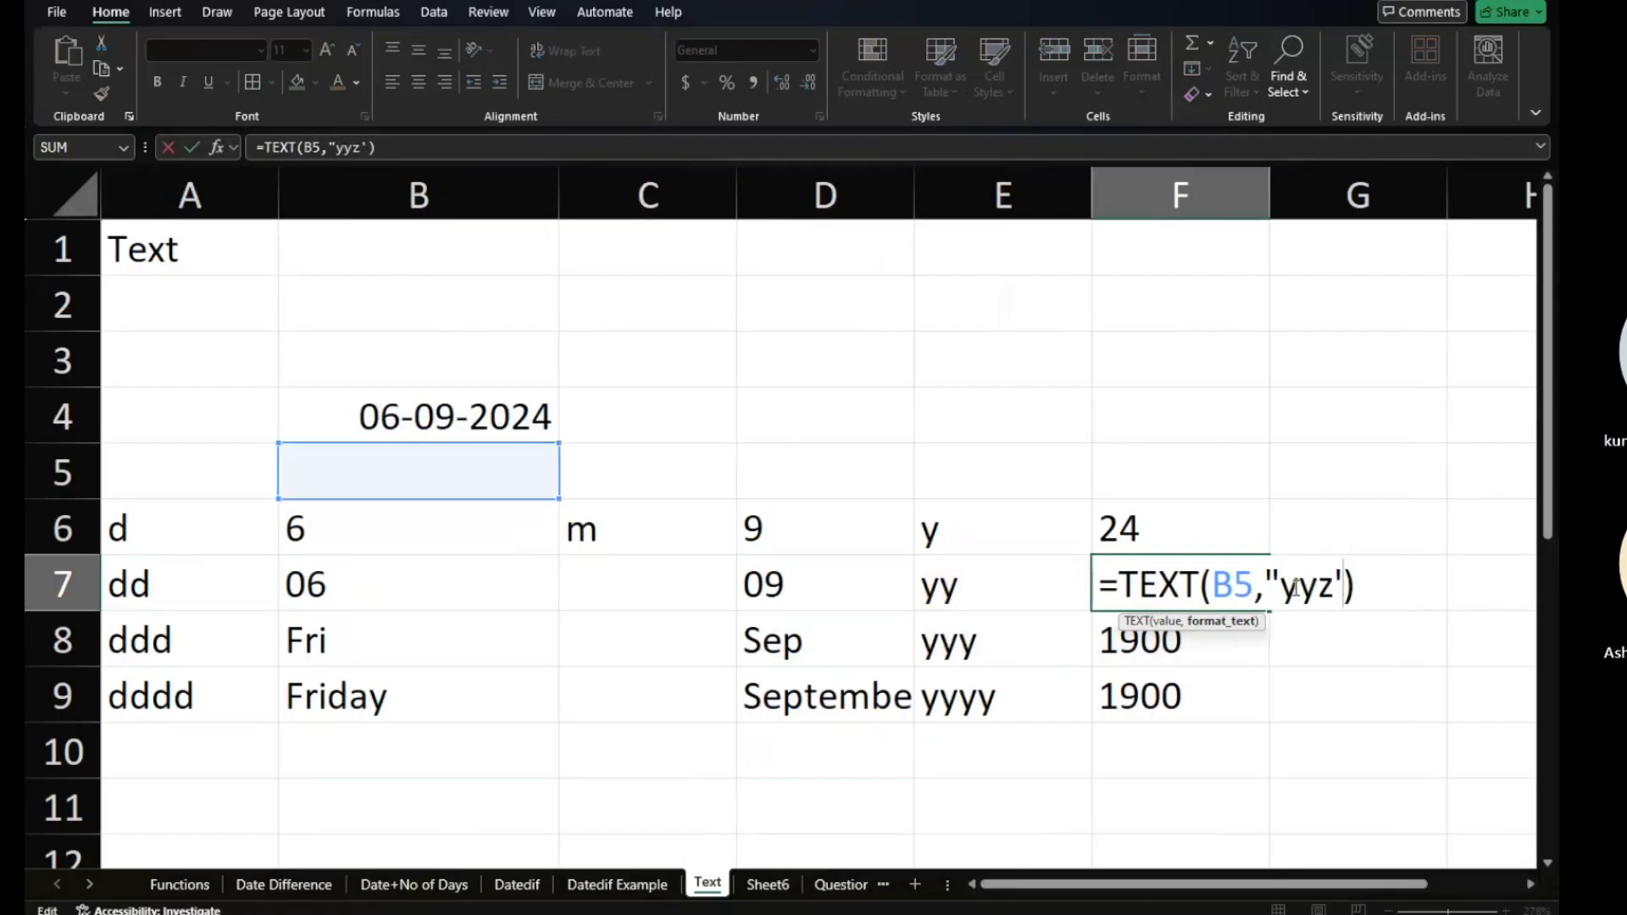
text(")
key(Return)
click(1186, 574)
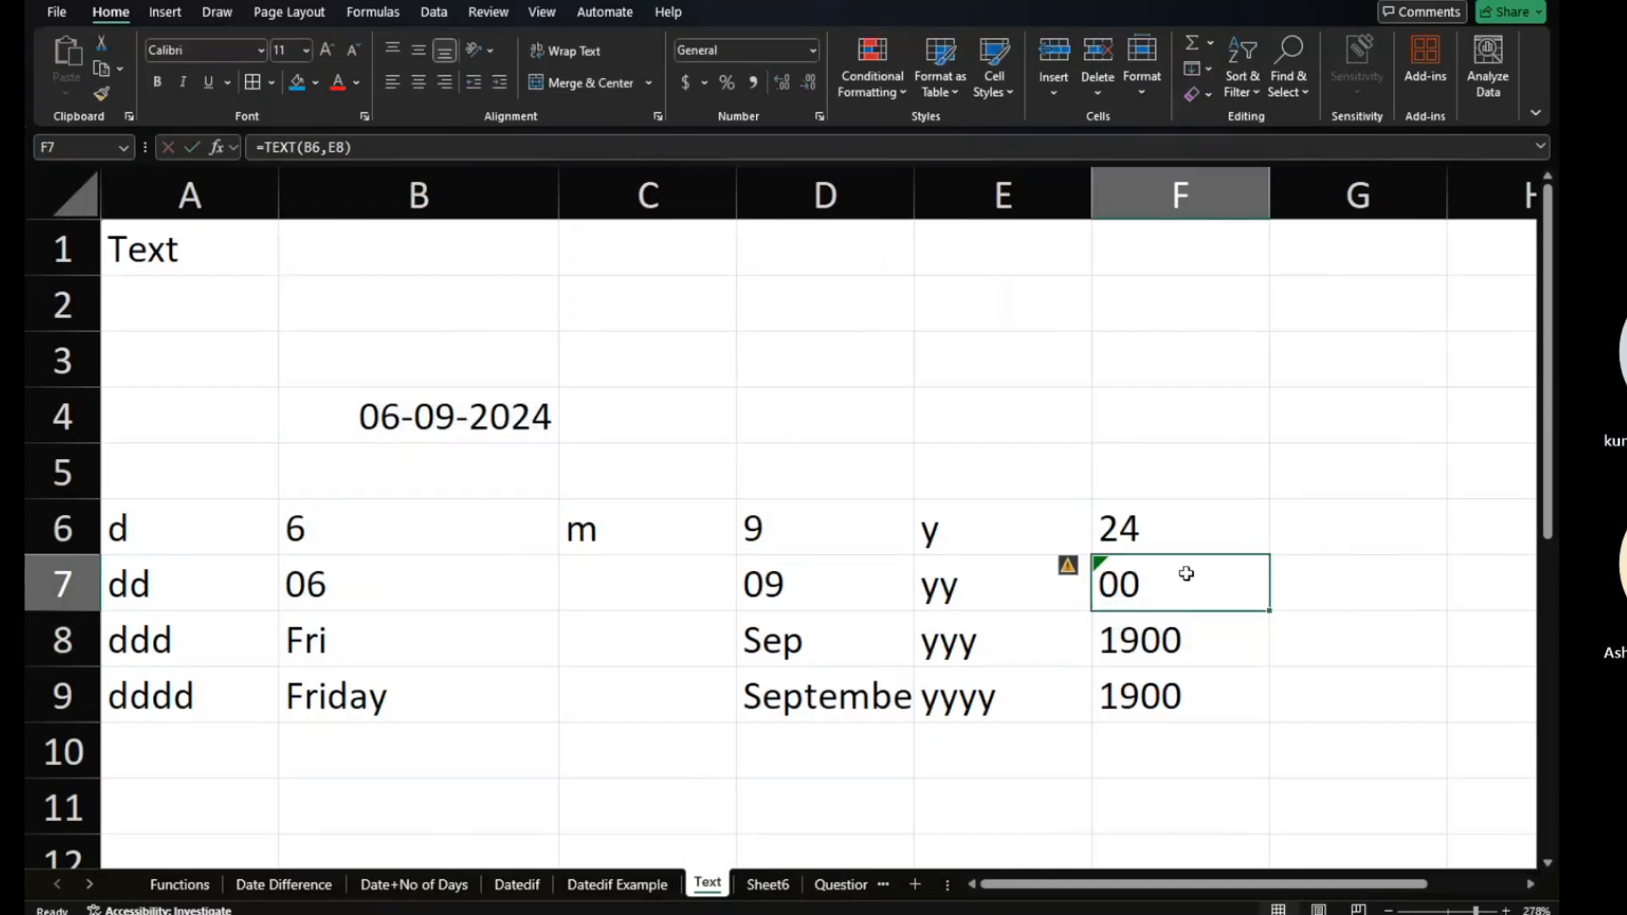
click(1202, 532)
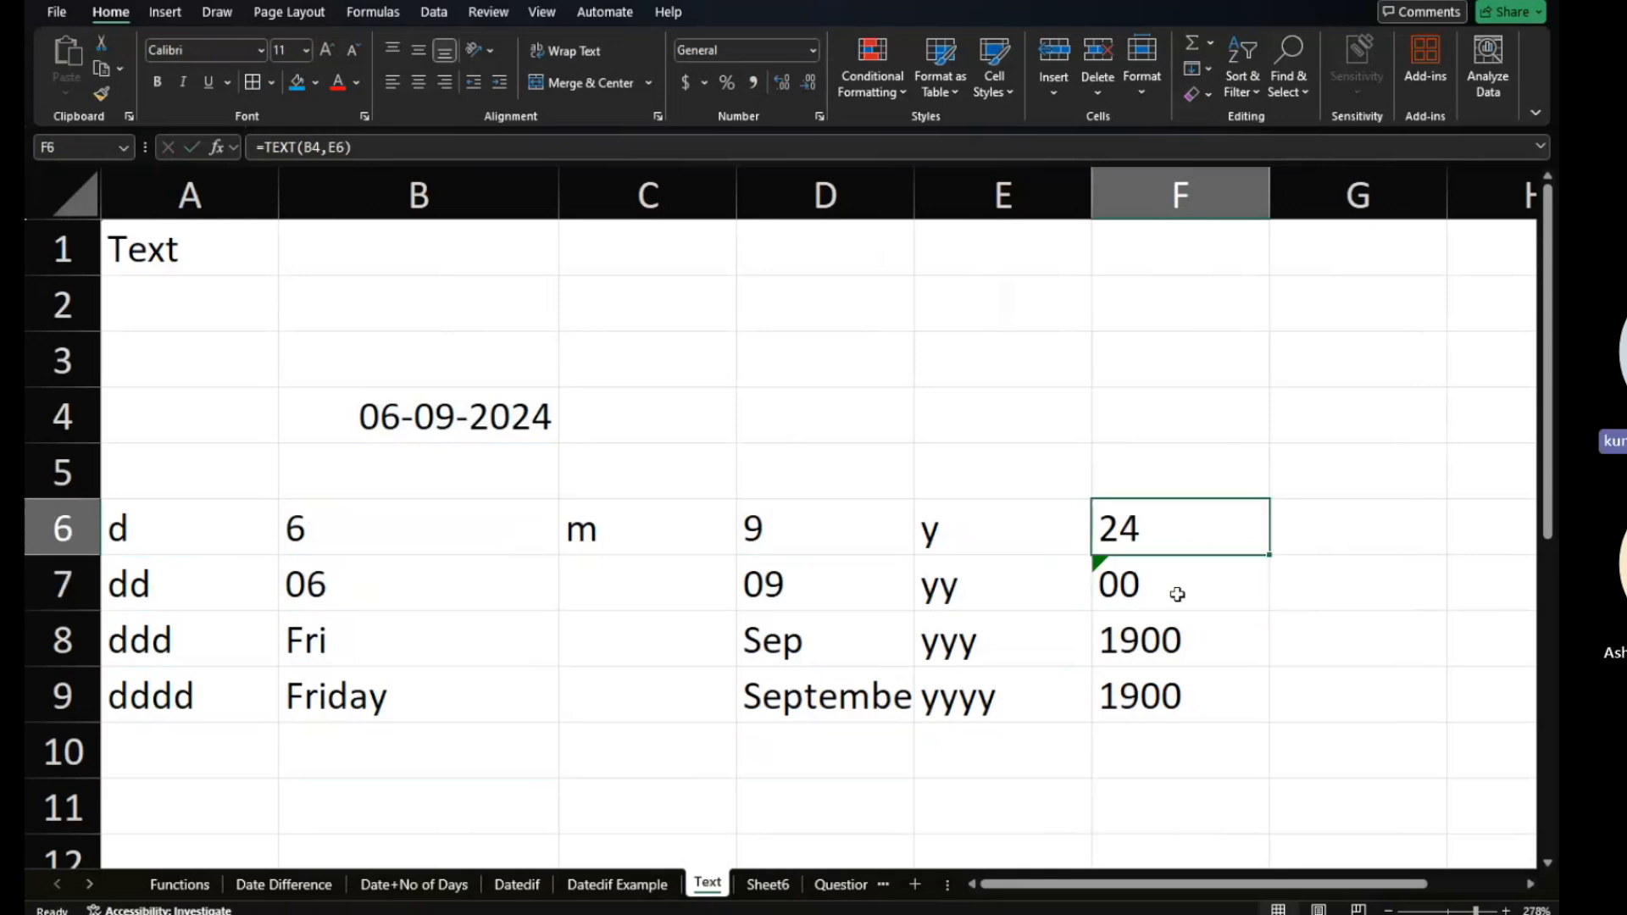
click(1169, 637)
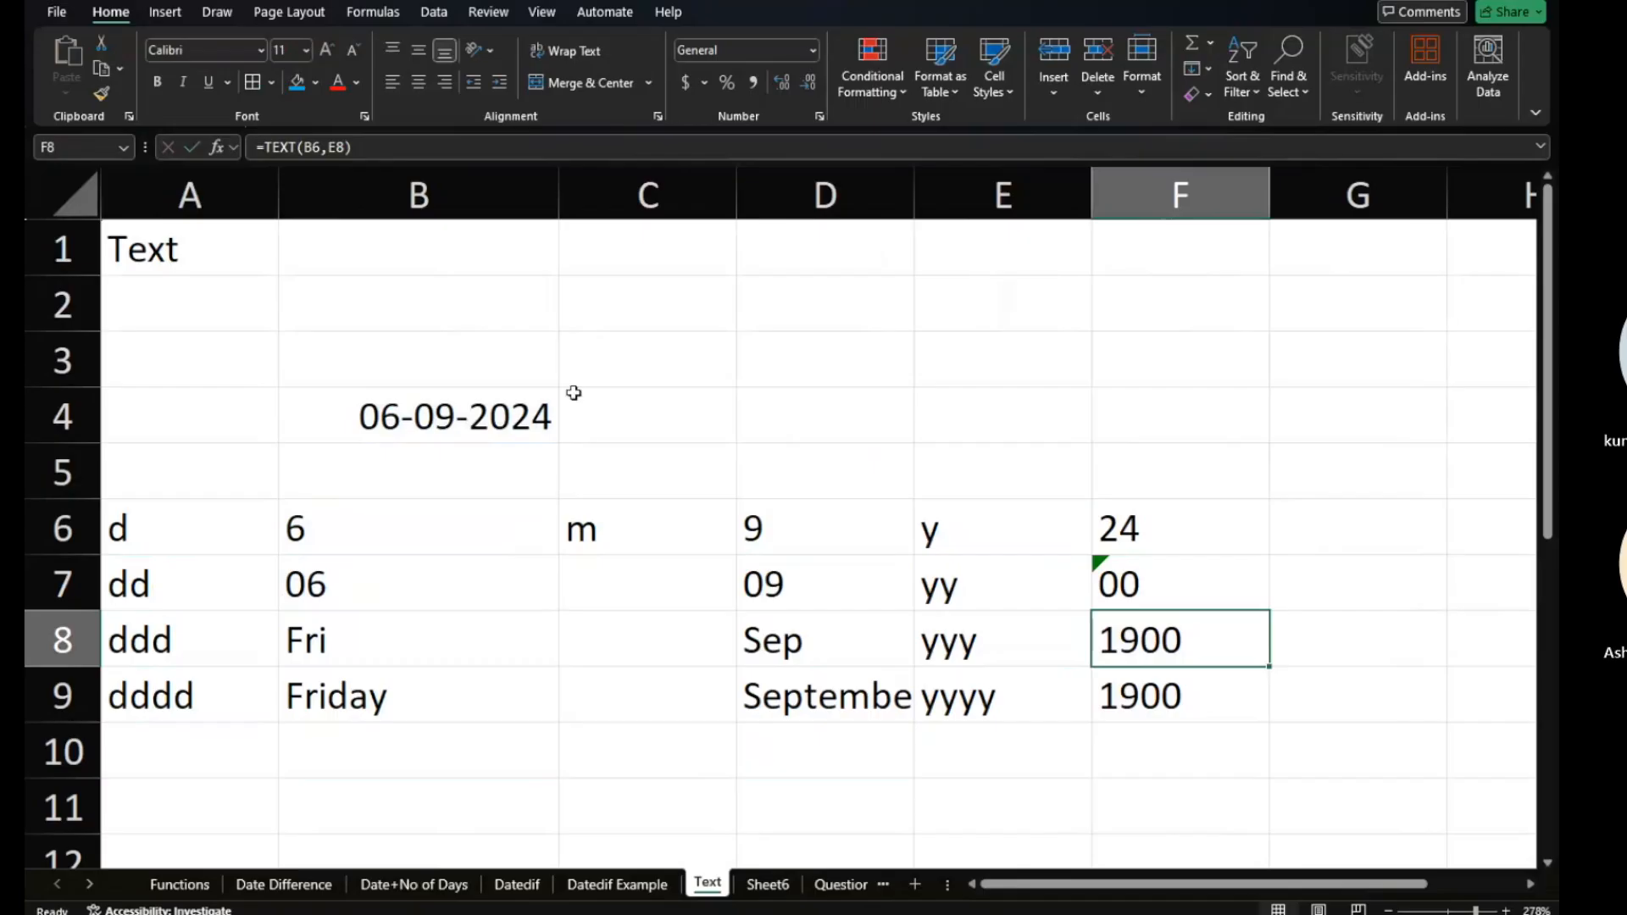
Enter a second date, 1 sep 2022, in cell C4 beside the existing date.
click(501, 395)
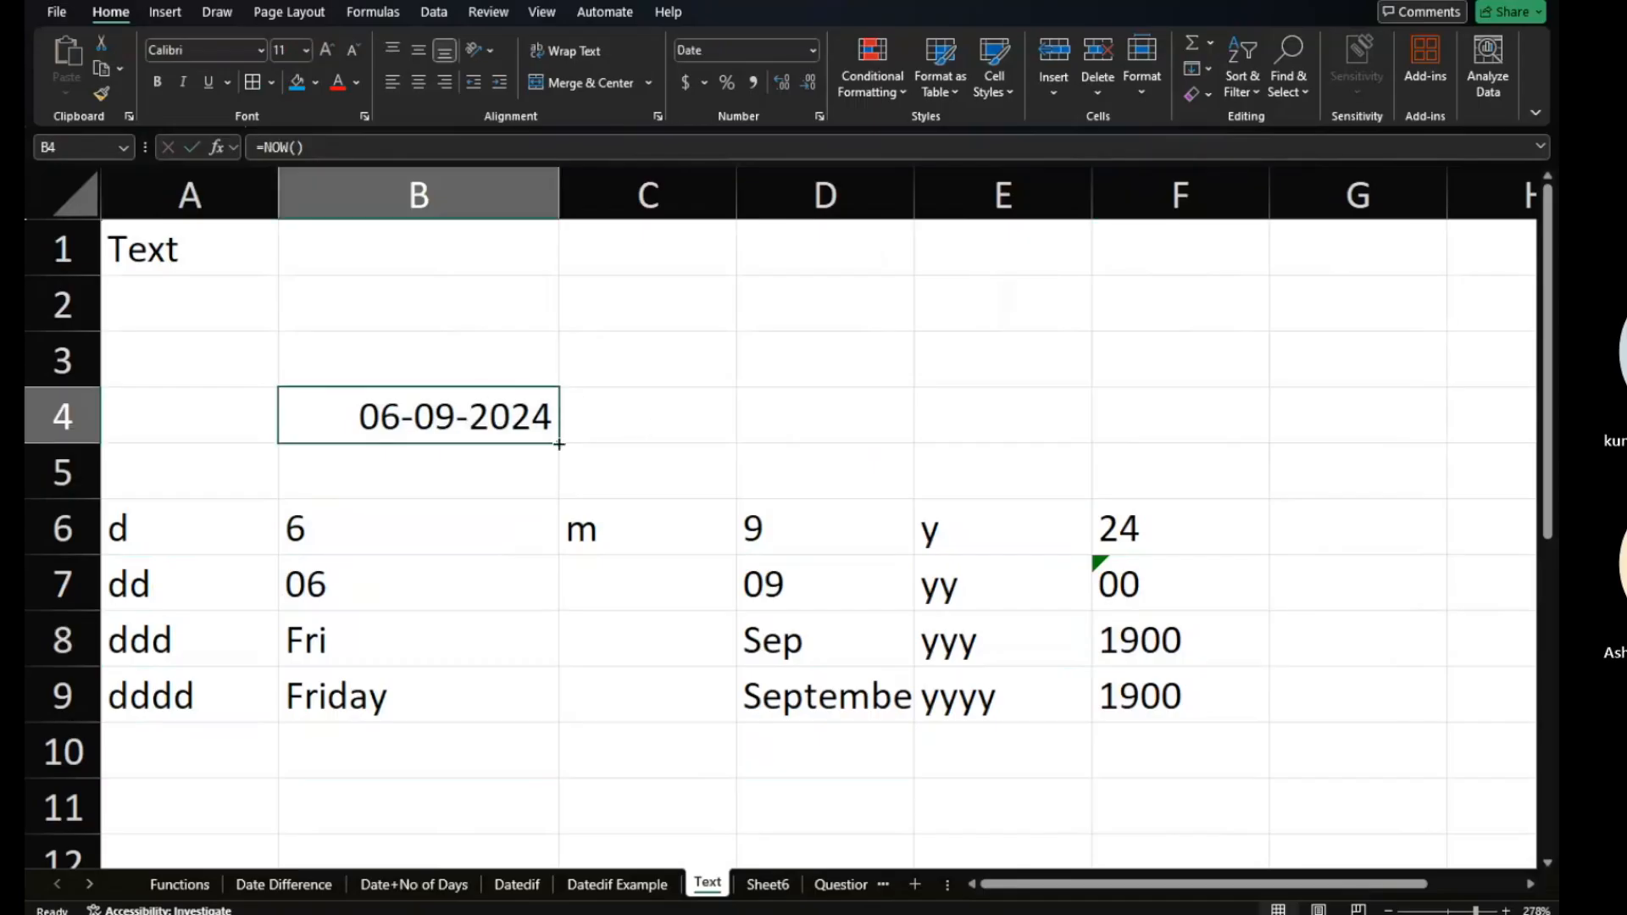
click(631, 421)
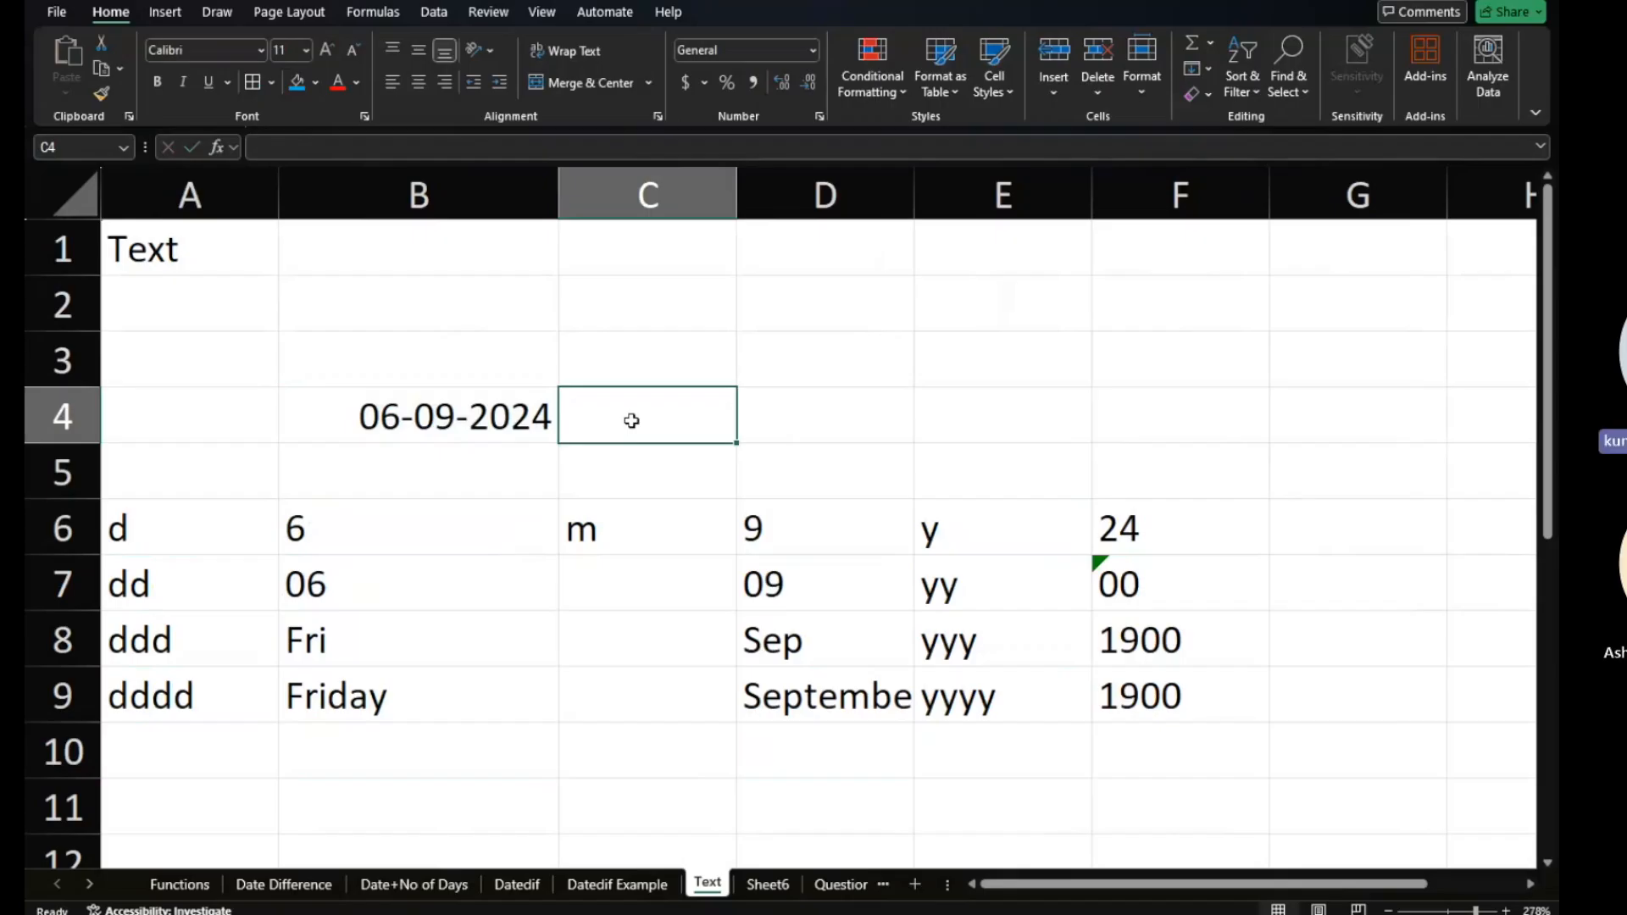
text(1)
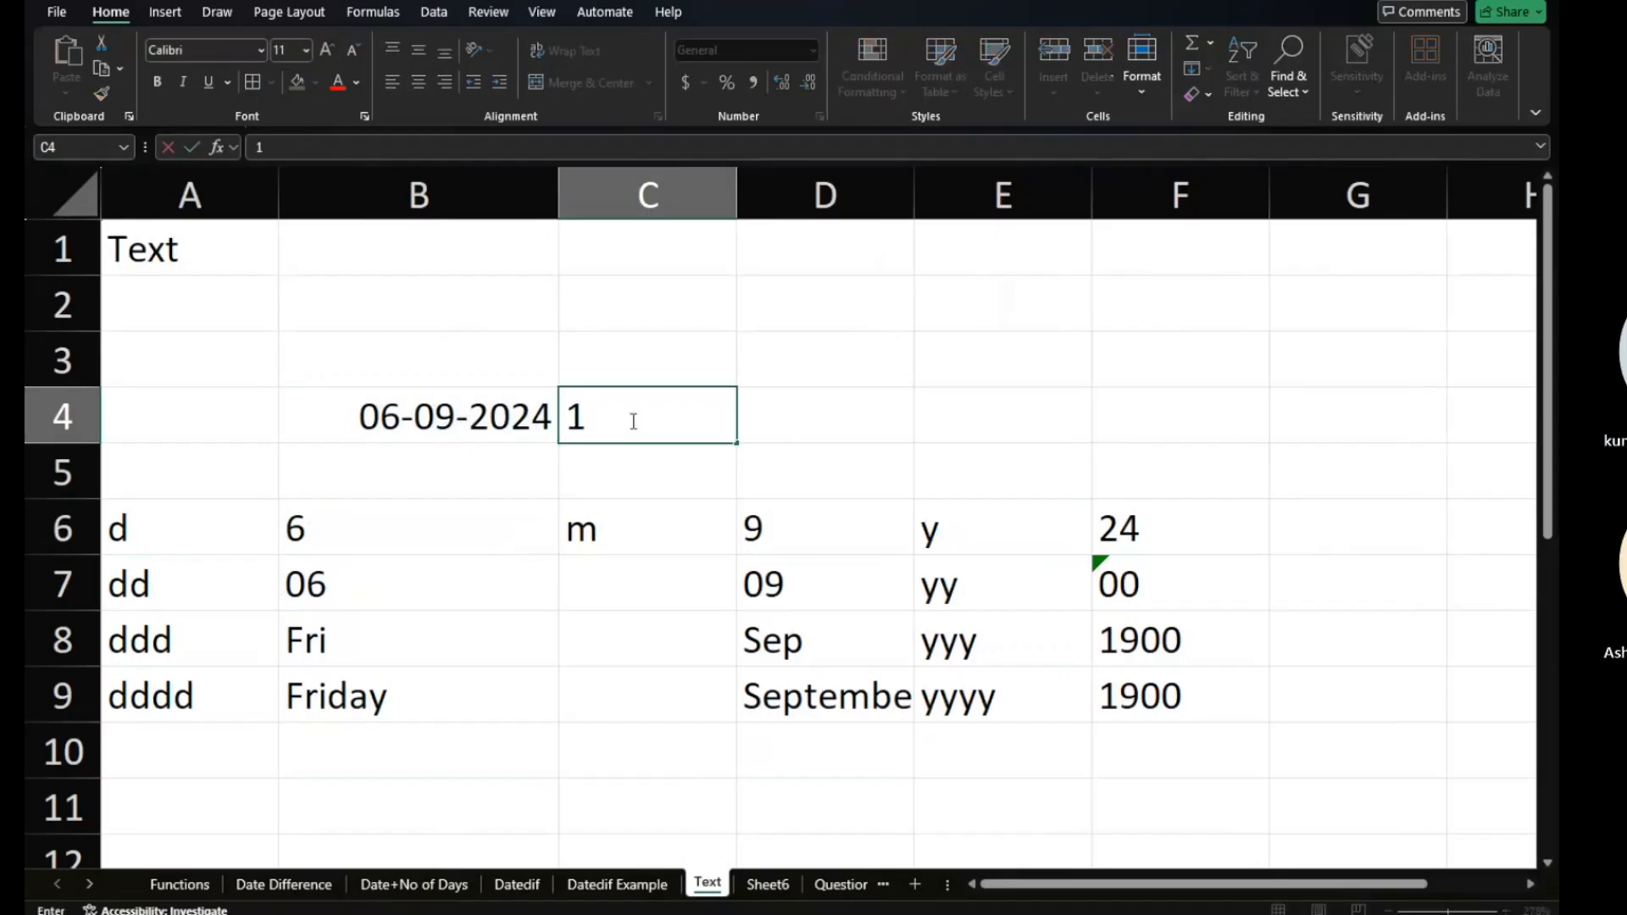
text( sep 22)
text(2)
key(BackSpace)
key(BackSpace)
text(022)
key(Return)
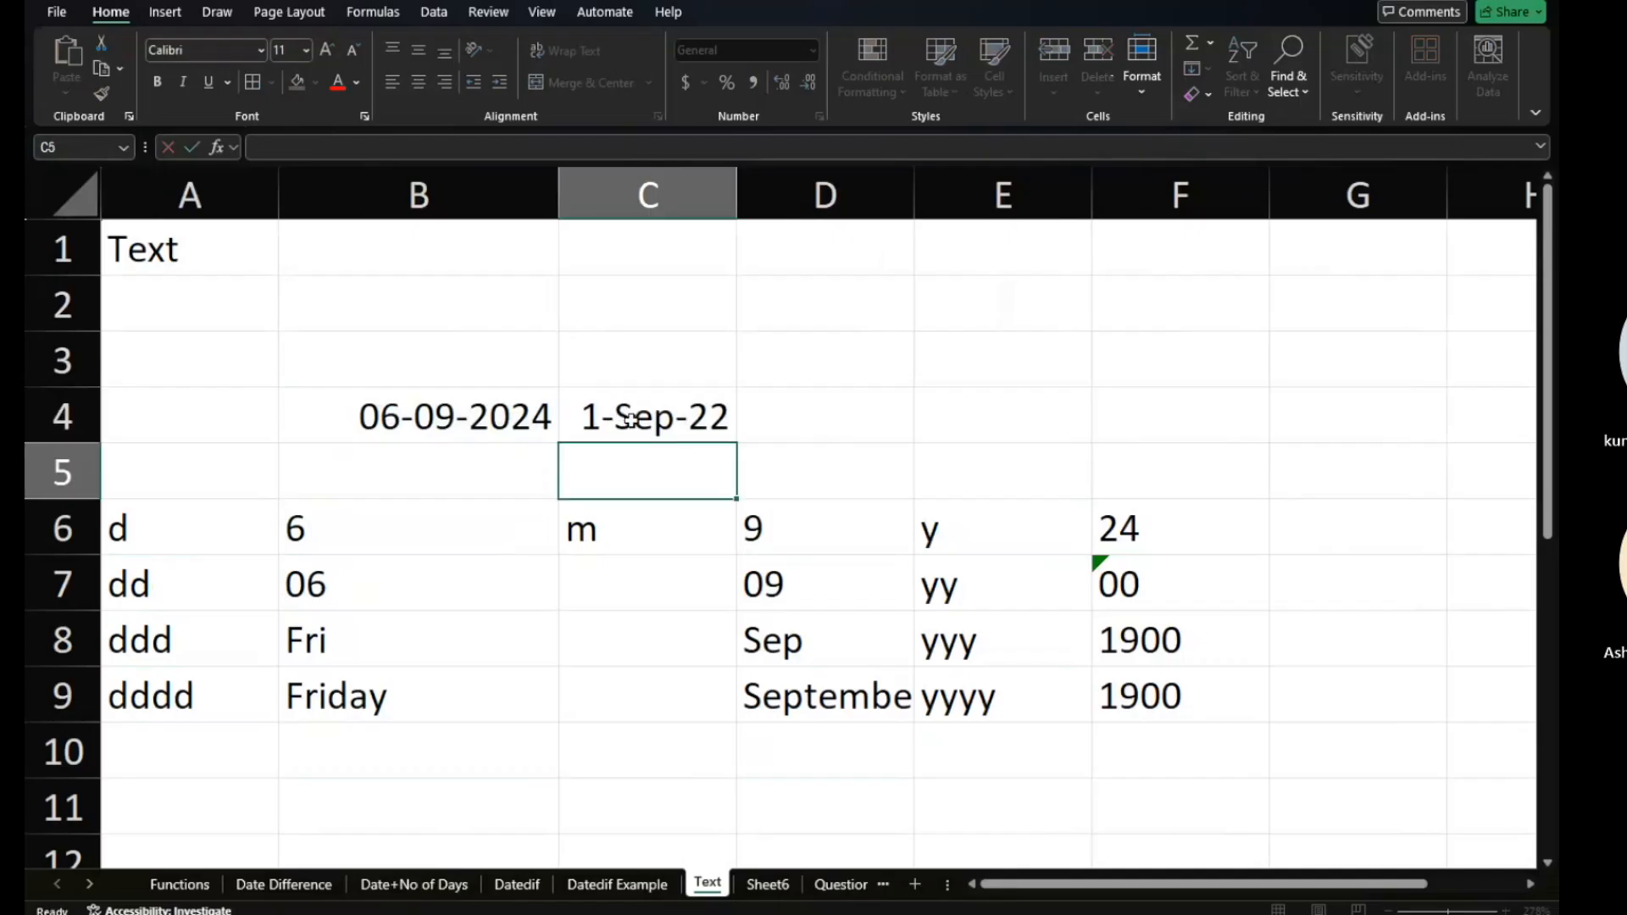
Change the date reference in the year formula in cell F6 to C4.
click(1108, 542)
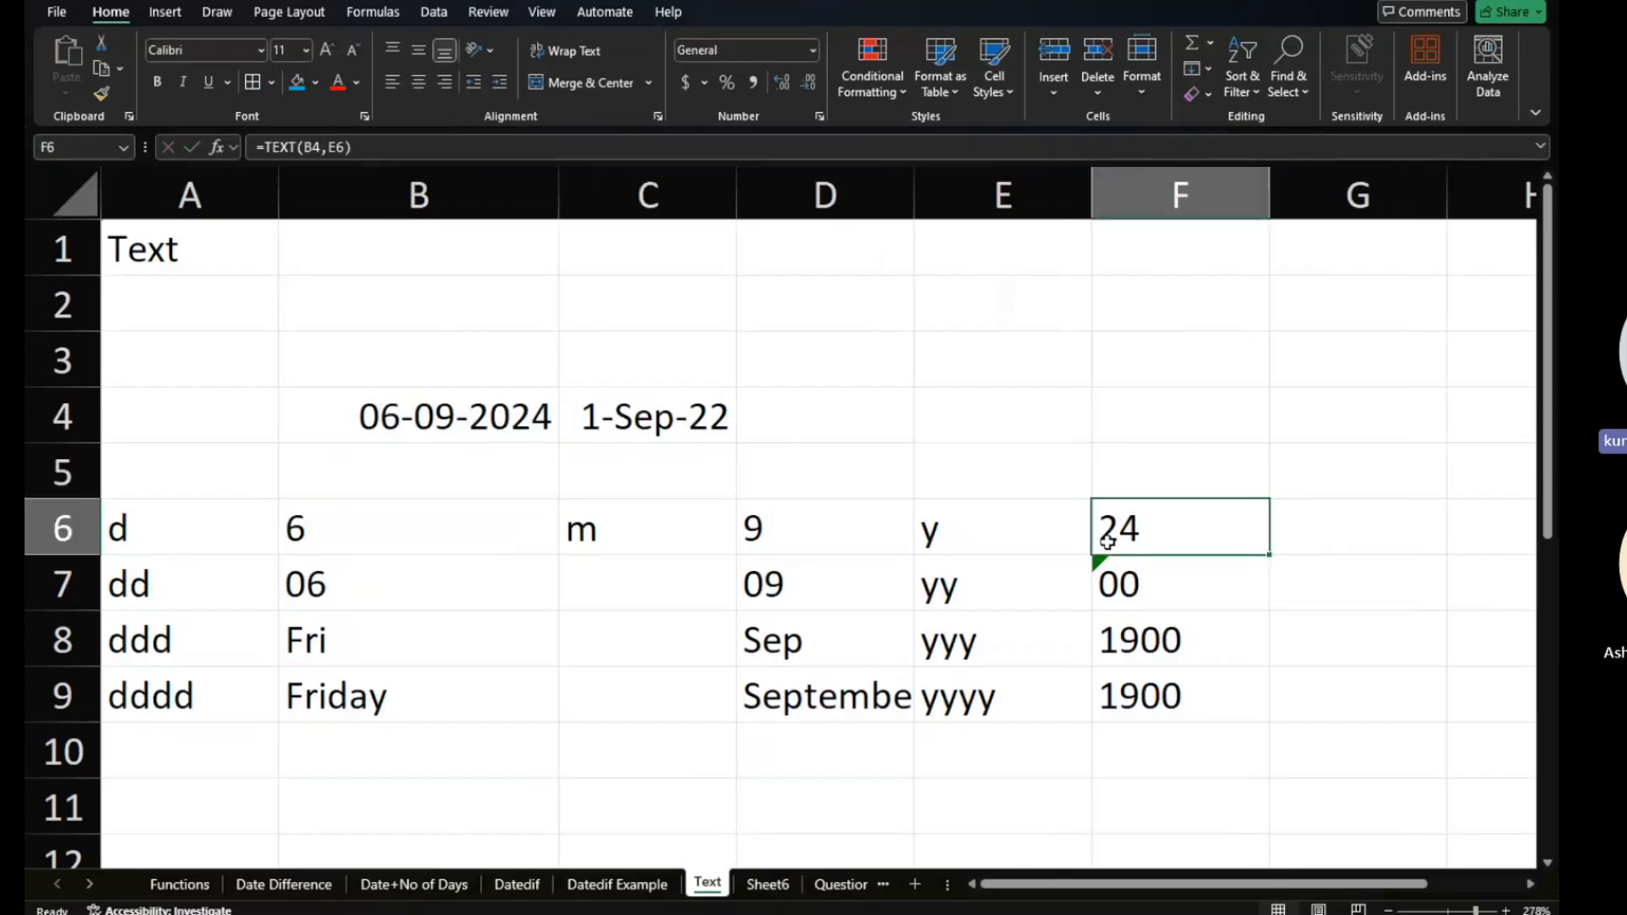
double_click(1107, 542)
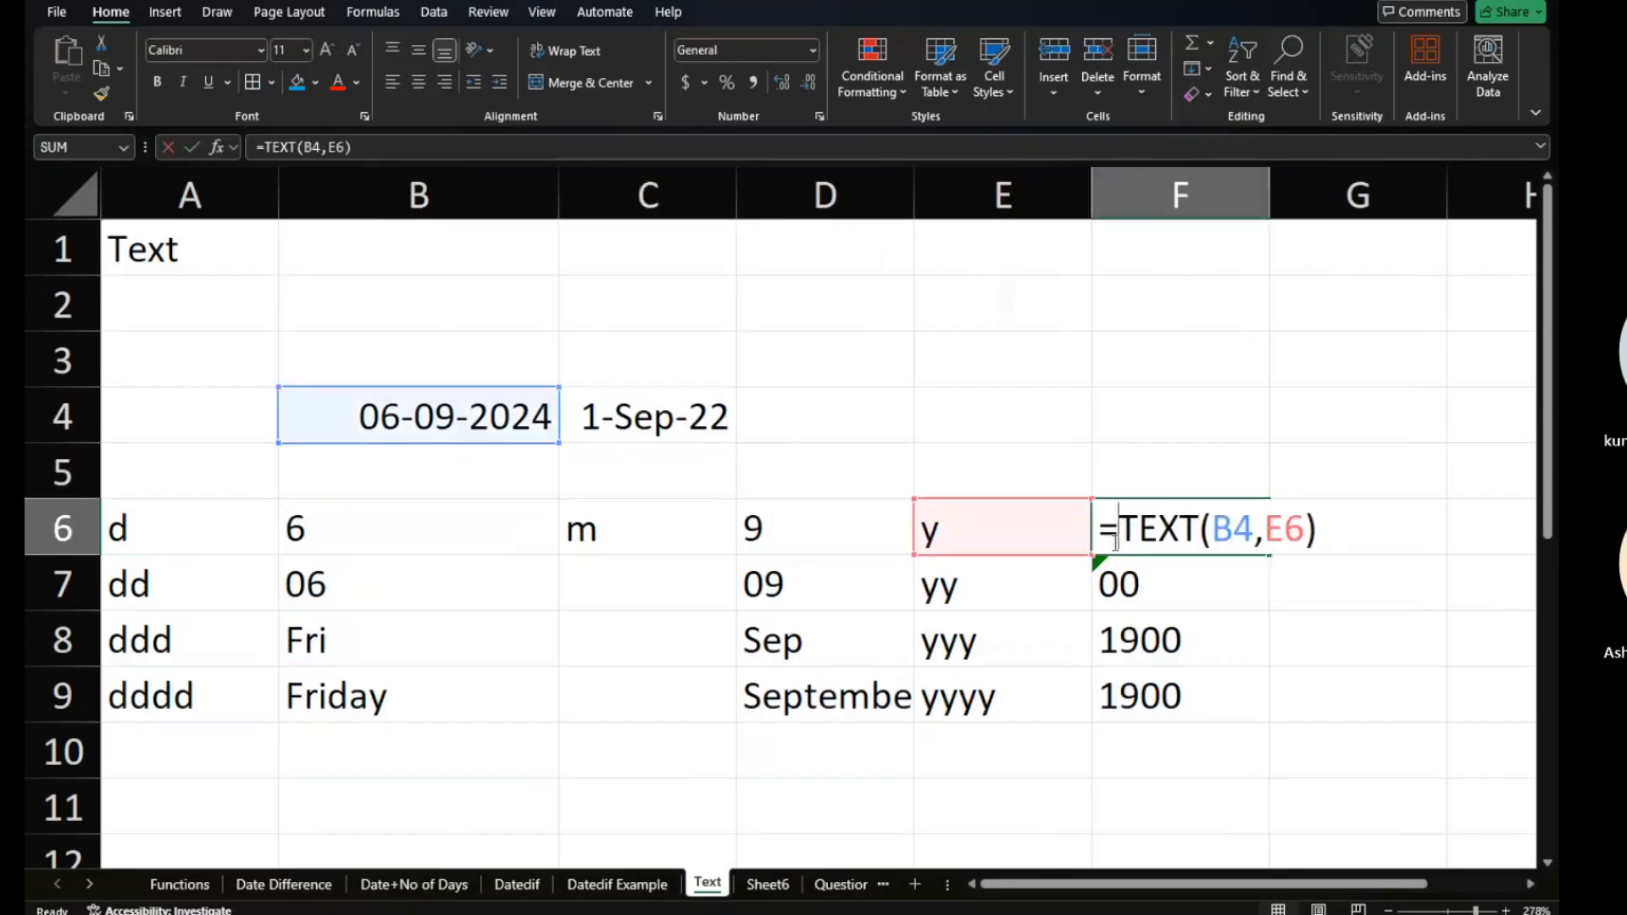
double_click(1289, 530)
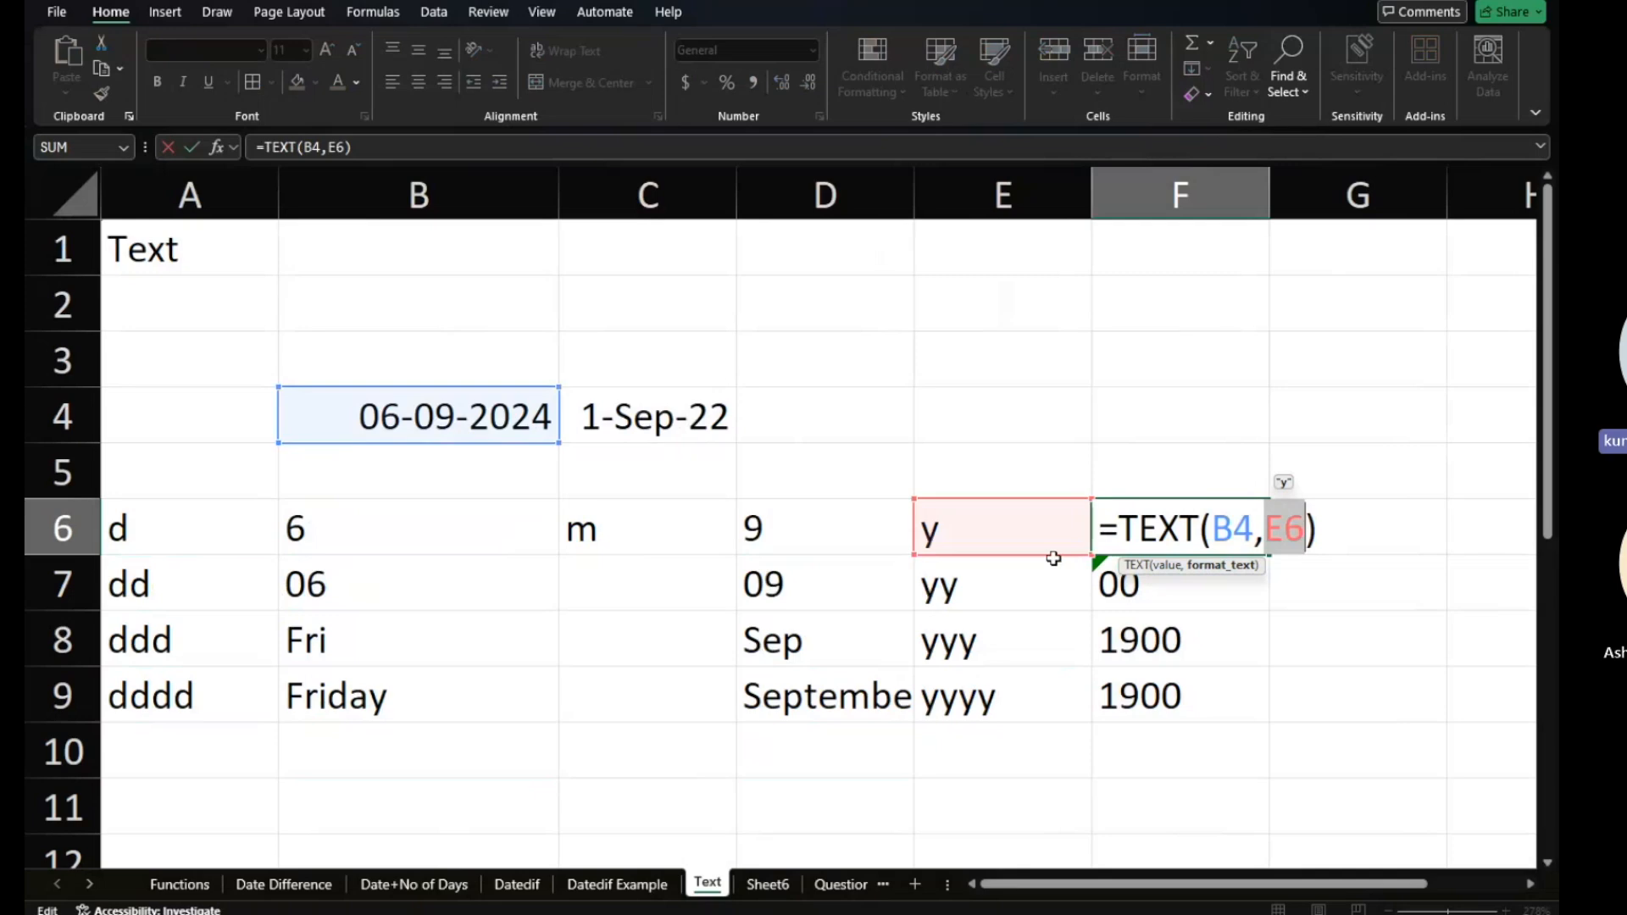
double_click(1232, 529)
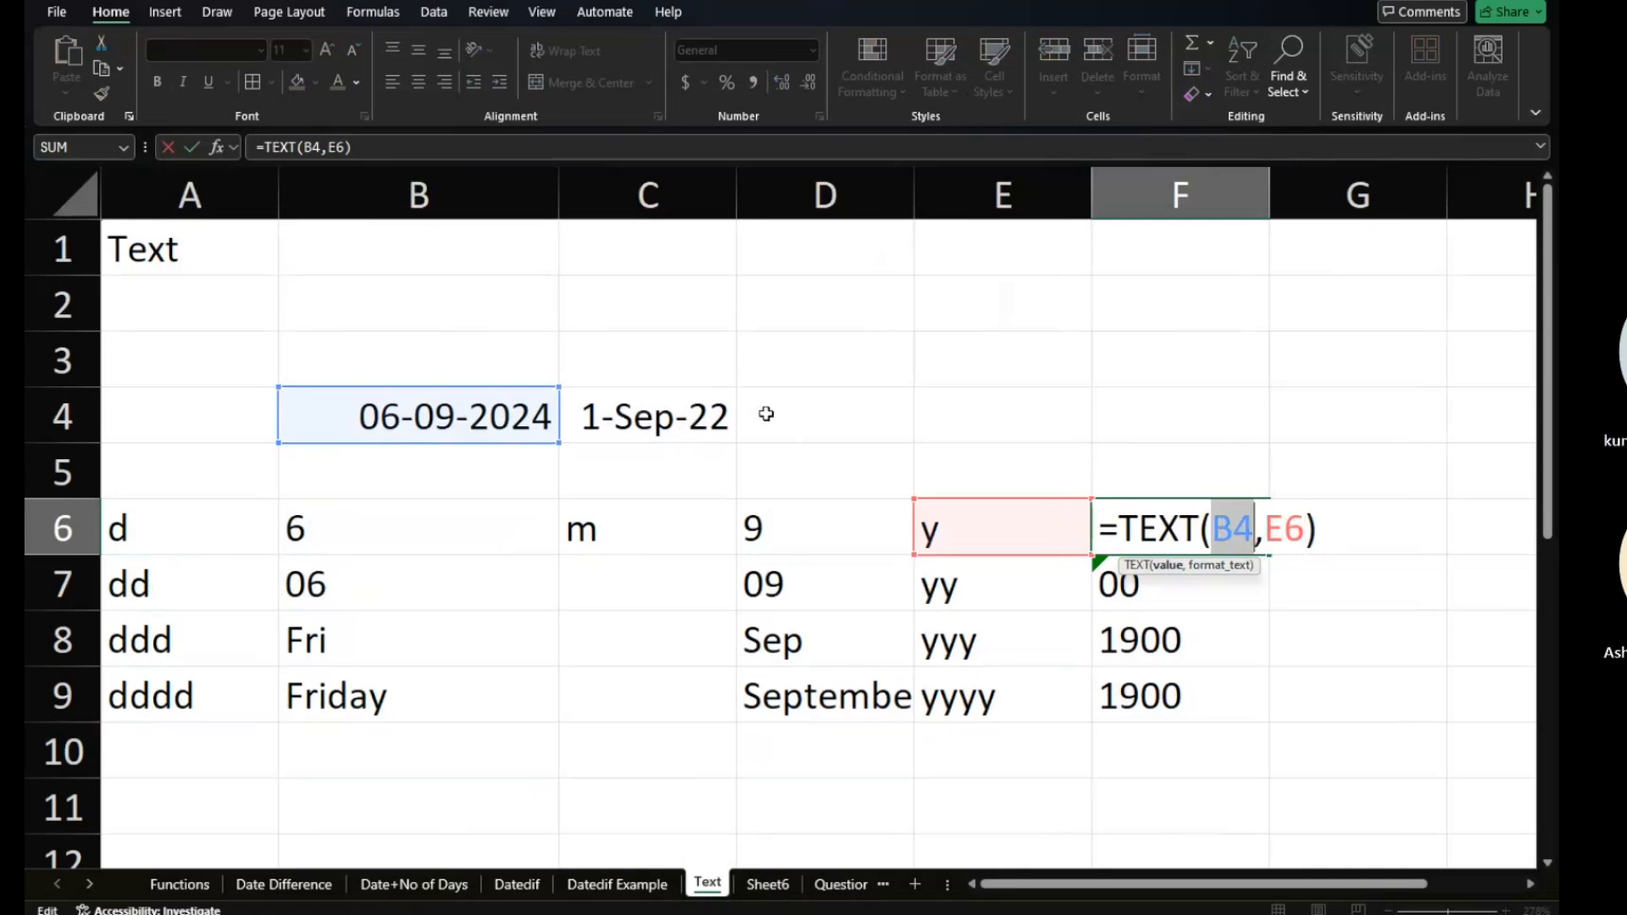
click(707, 414)
key(Return)
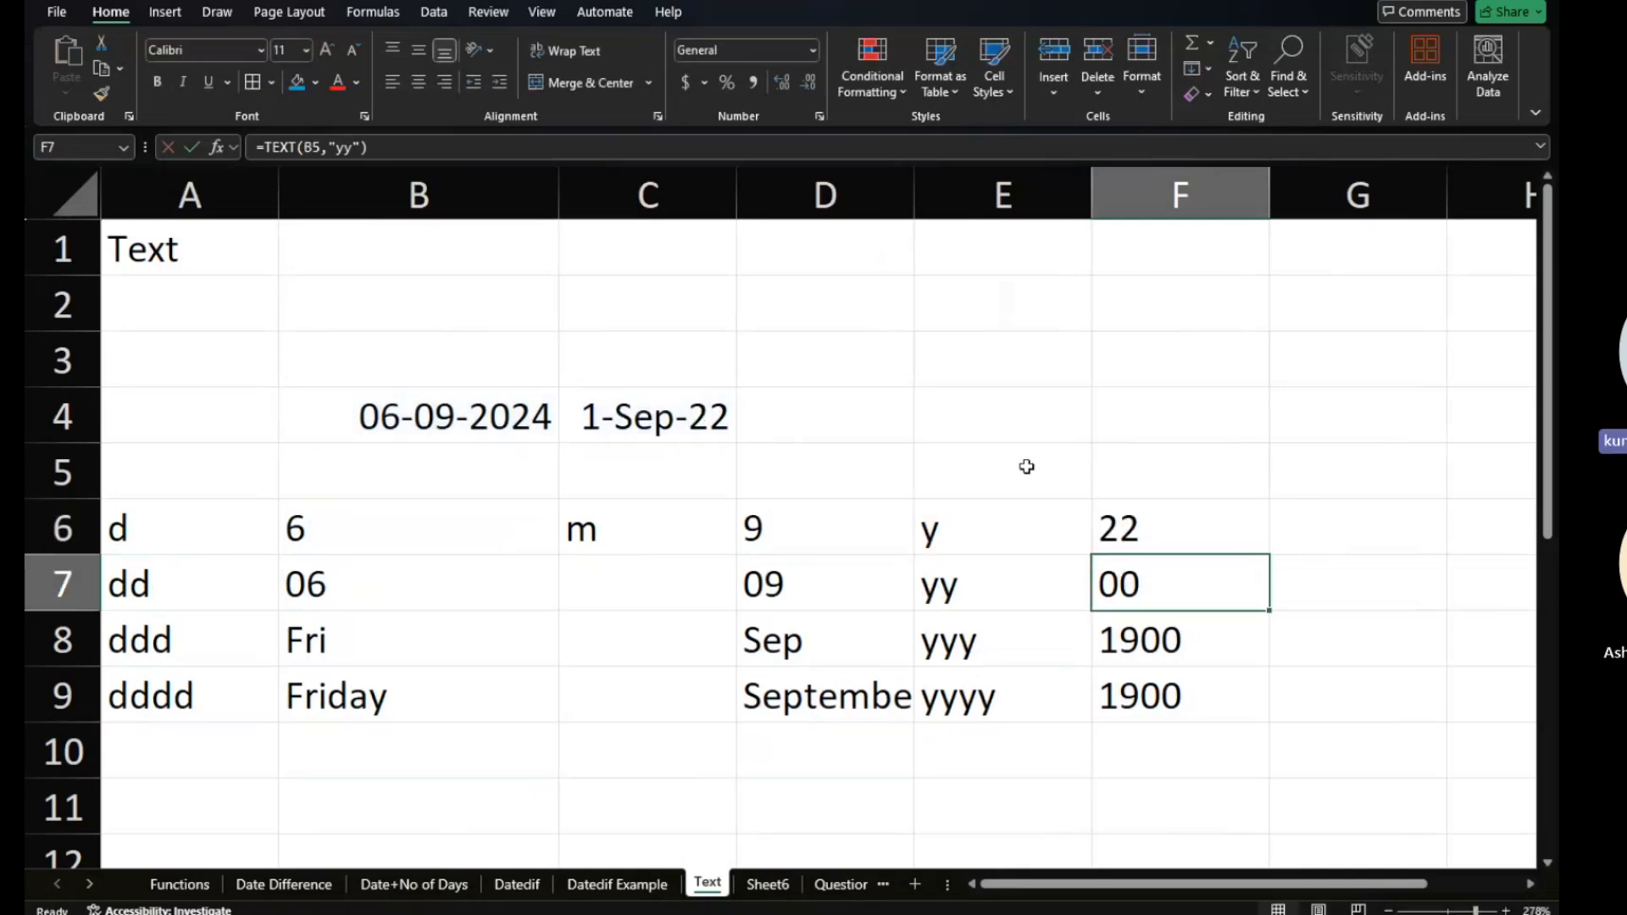
Fill the year formula from F6 down to F9 with its relative C4 reference and inspect the references in F6 and F7.
click(1188, 545)
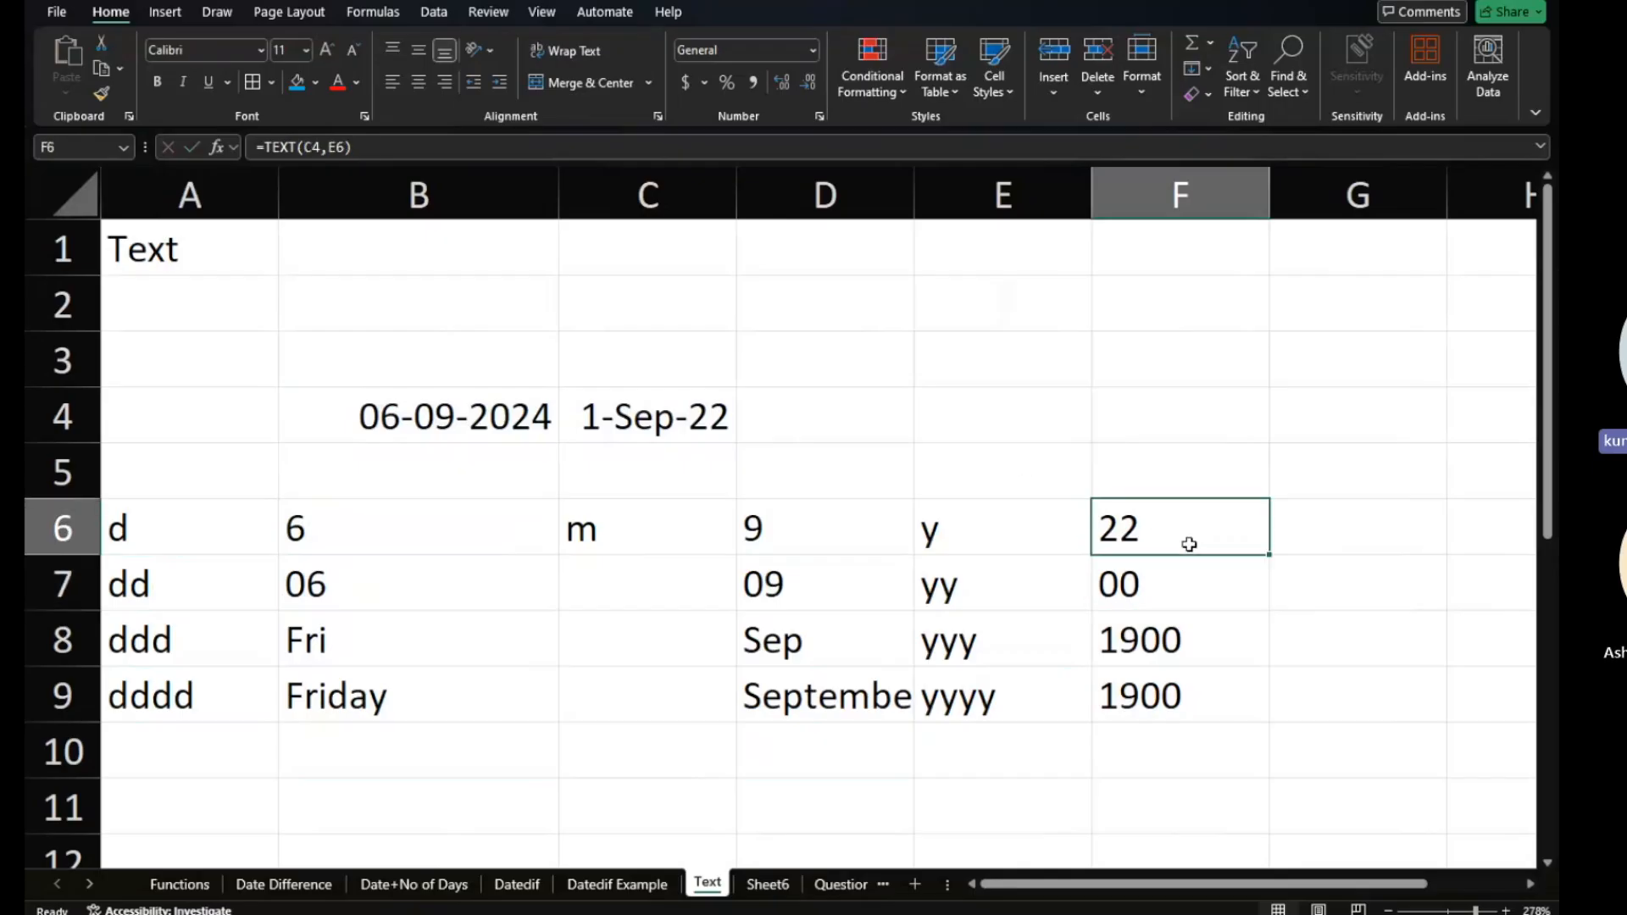
drag(1268, 554, 1259, 716)
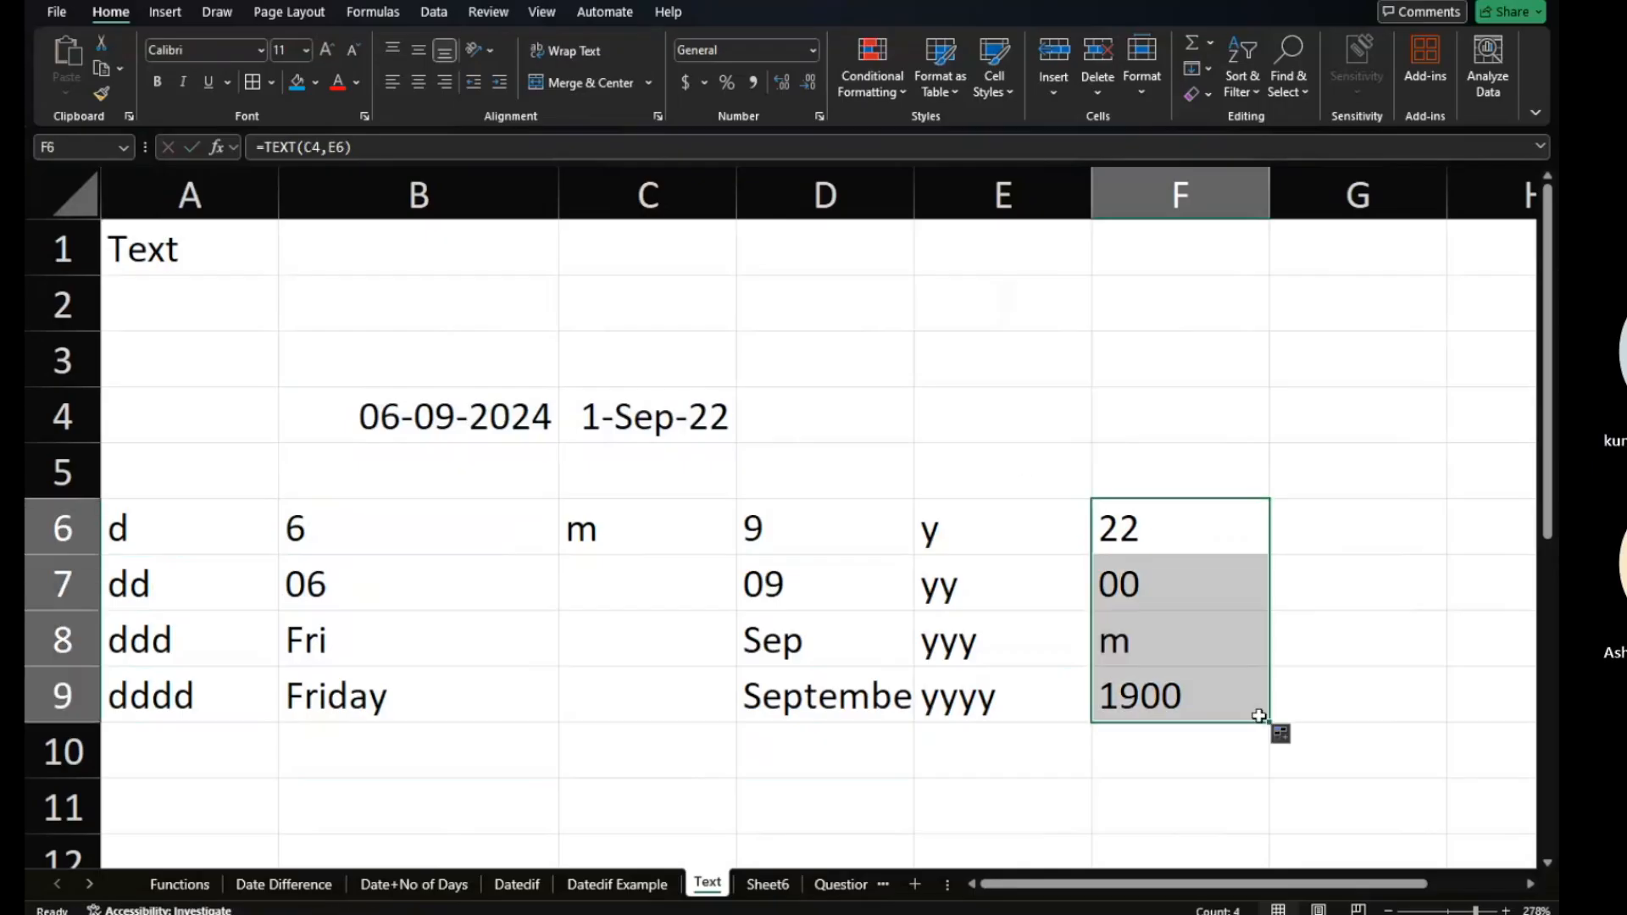
click(1176, 582)
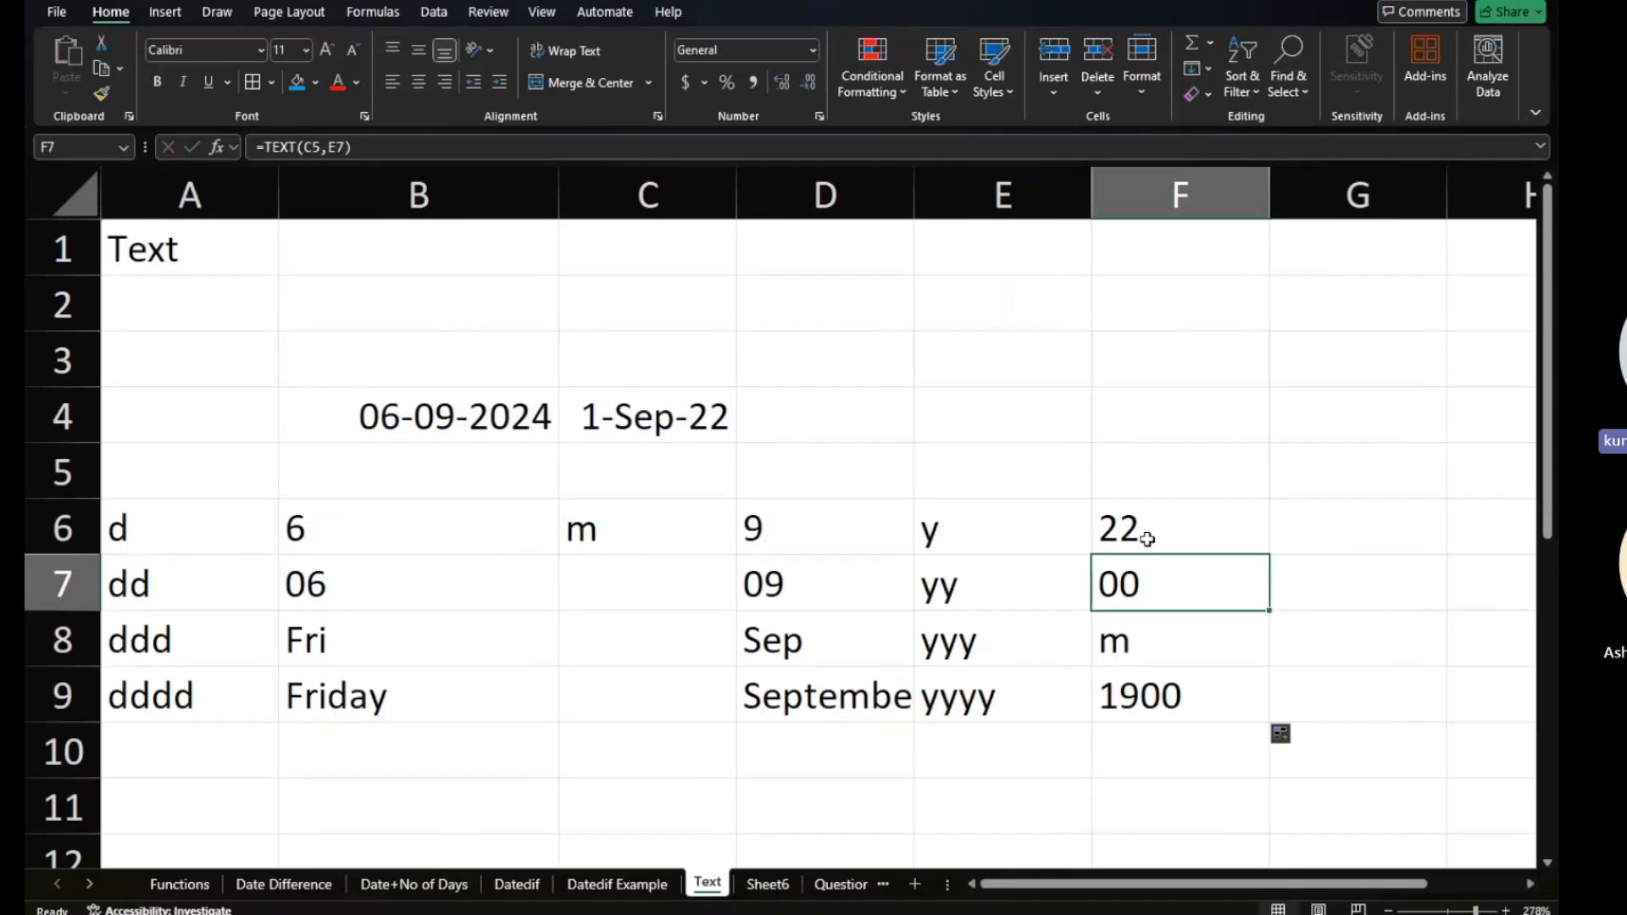
click(1193, 531)
double_click(1193, 531)
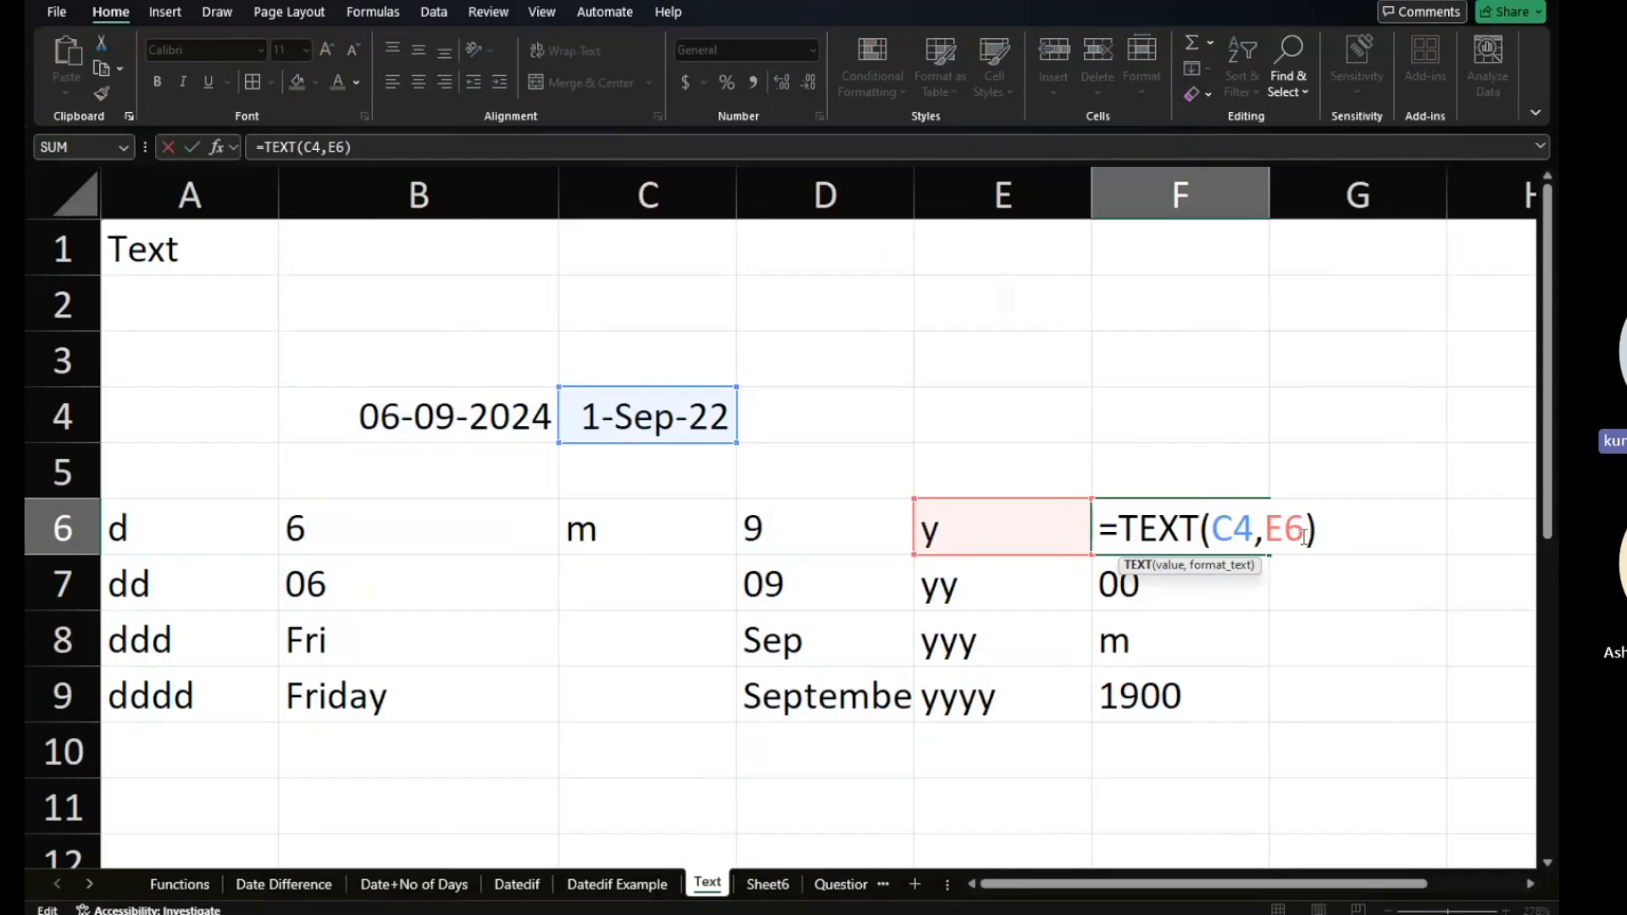
key(Return)
double_click(1167, 597)
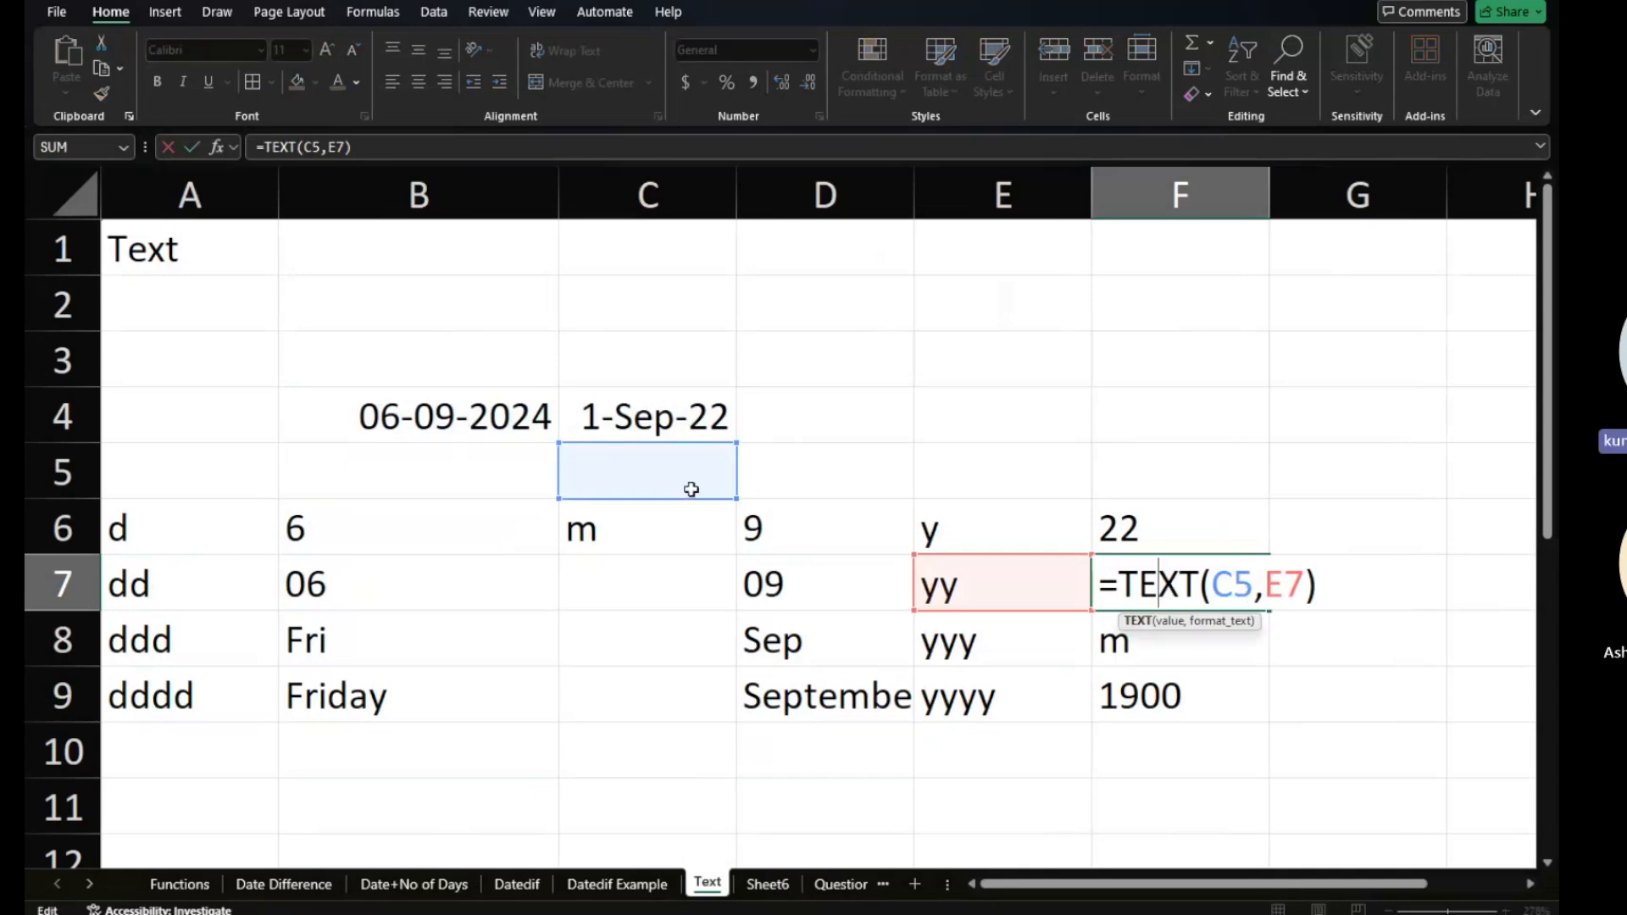
Make the date reference in the F6 formula absolute as $C$4 and fill the formula down to F9.
click(1136, 543)
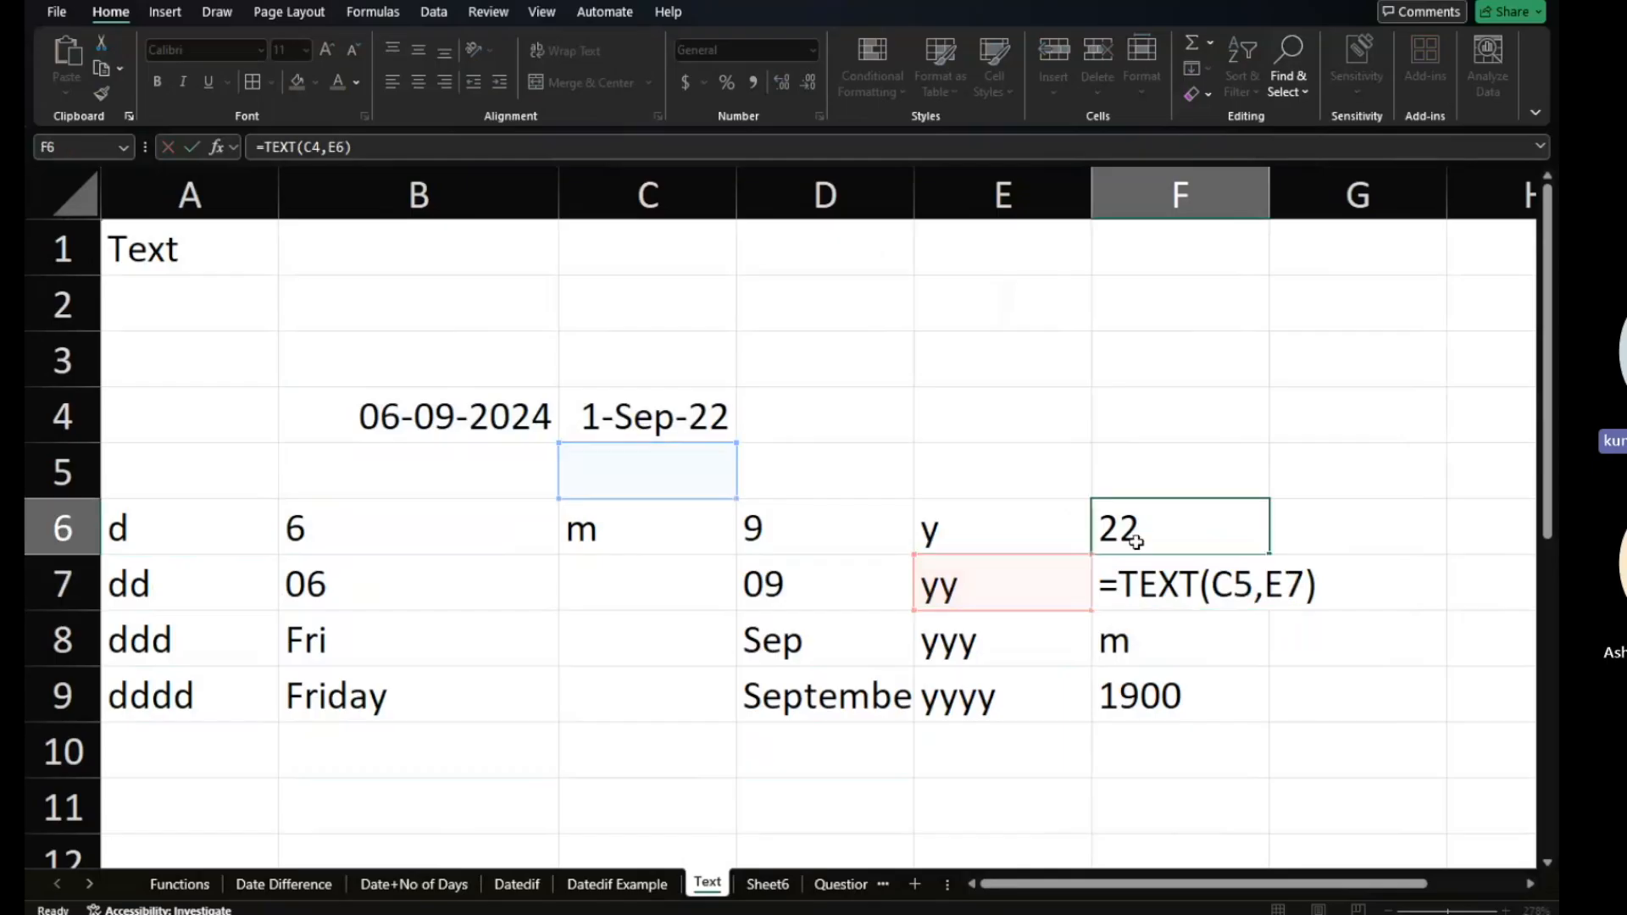
double_click(1135, 542)
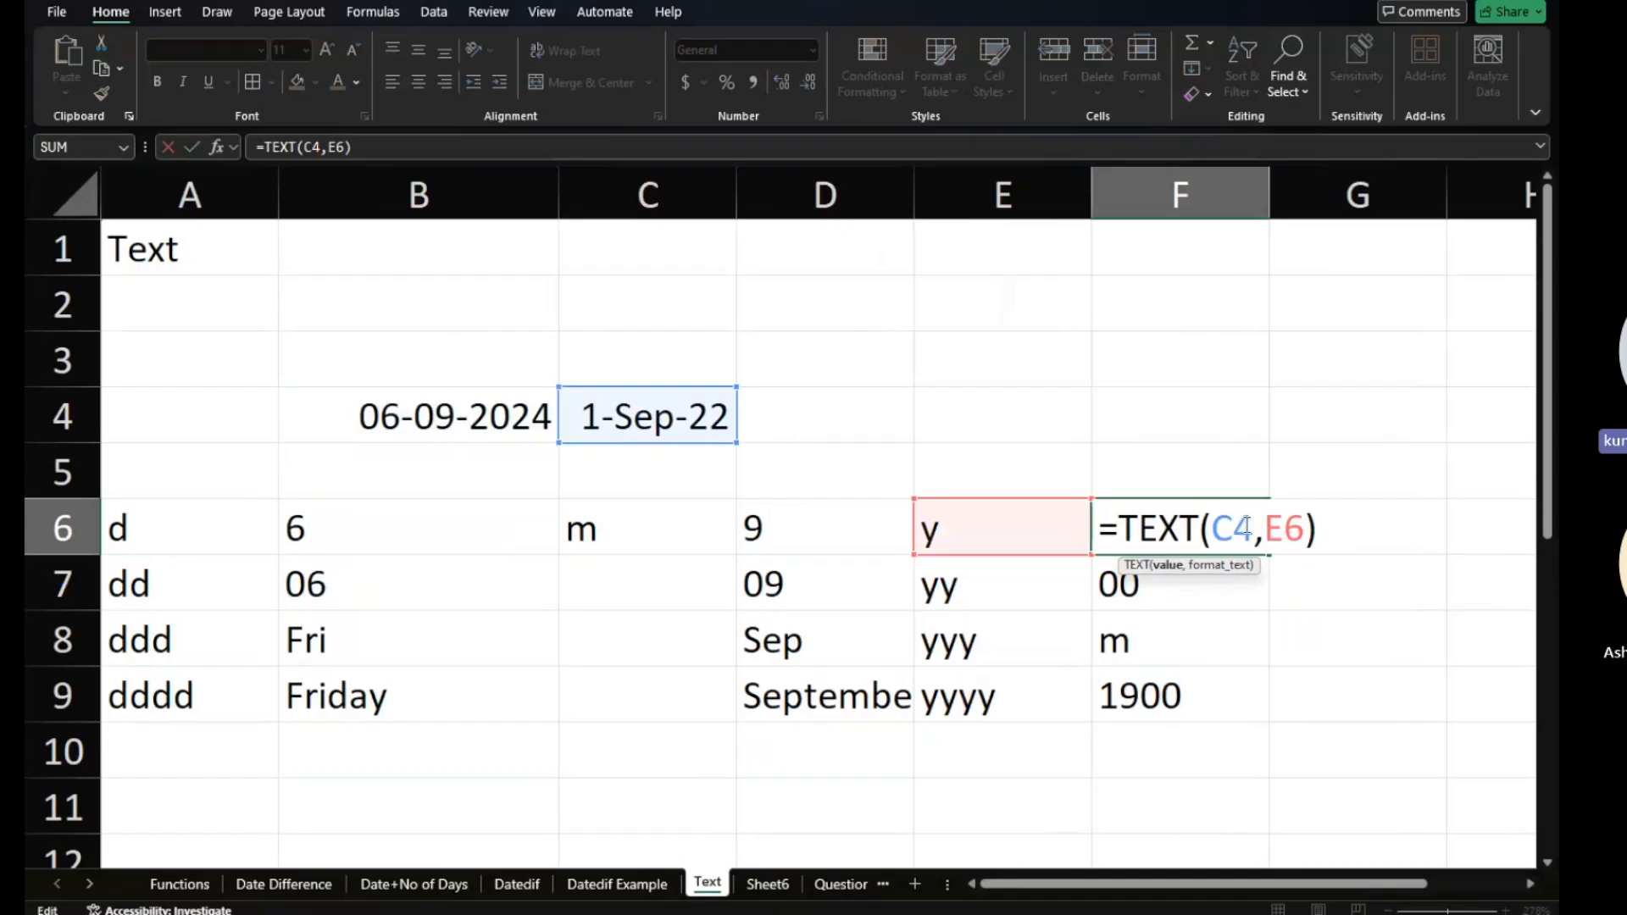
click(1246, 526)
key(F4)
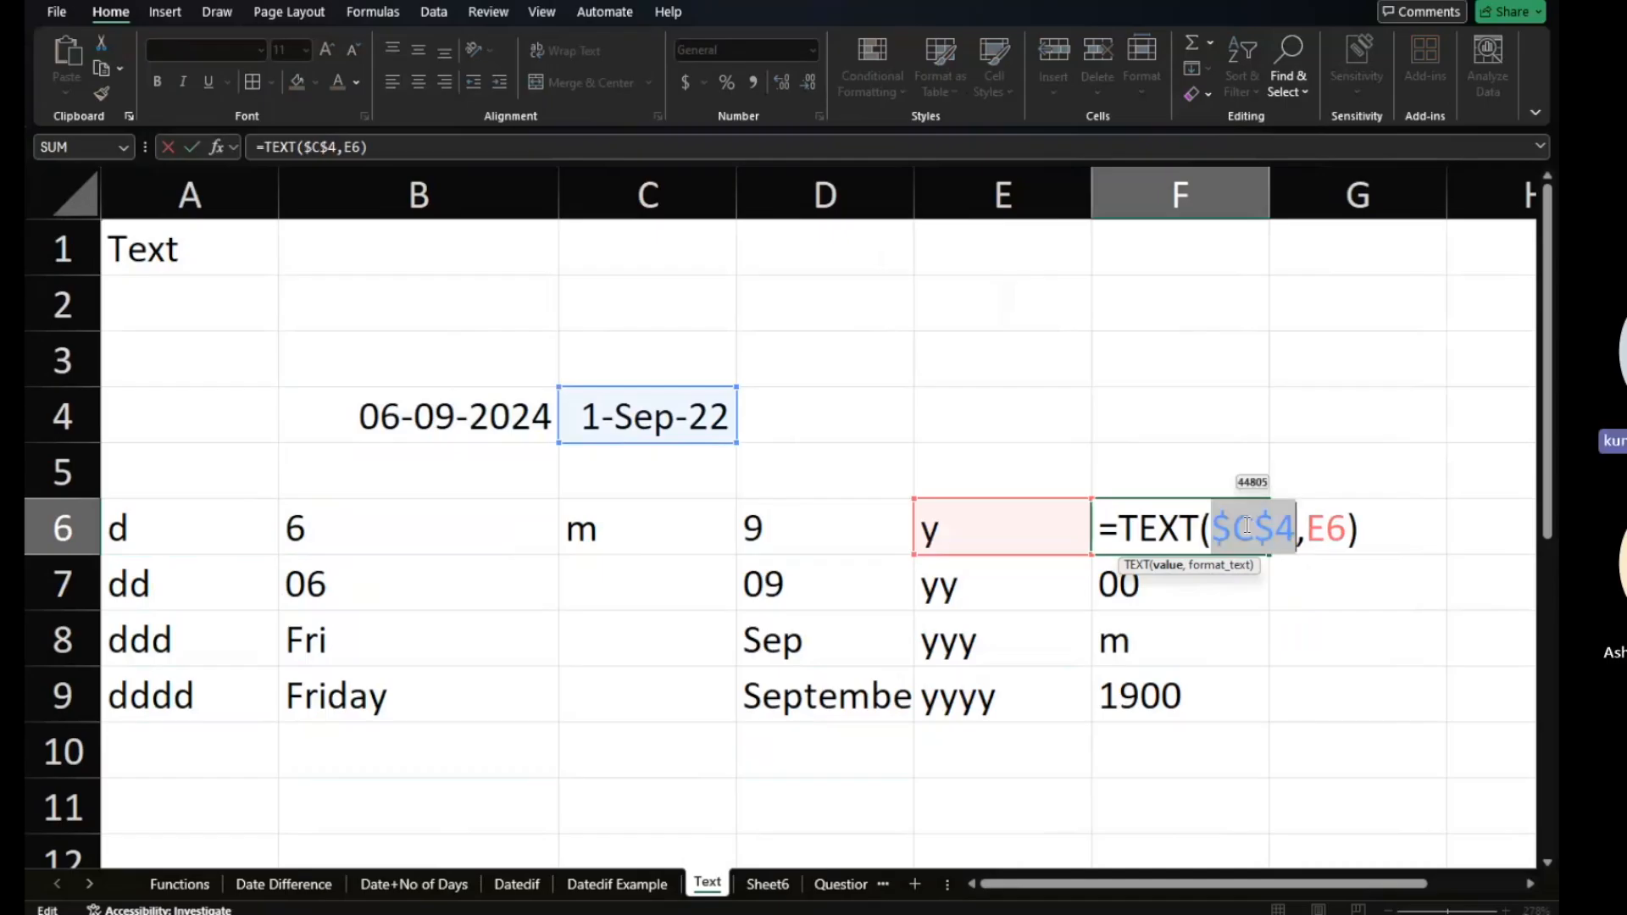
key(Return)
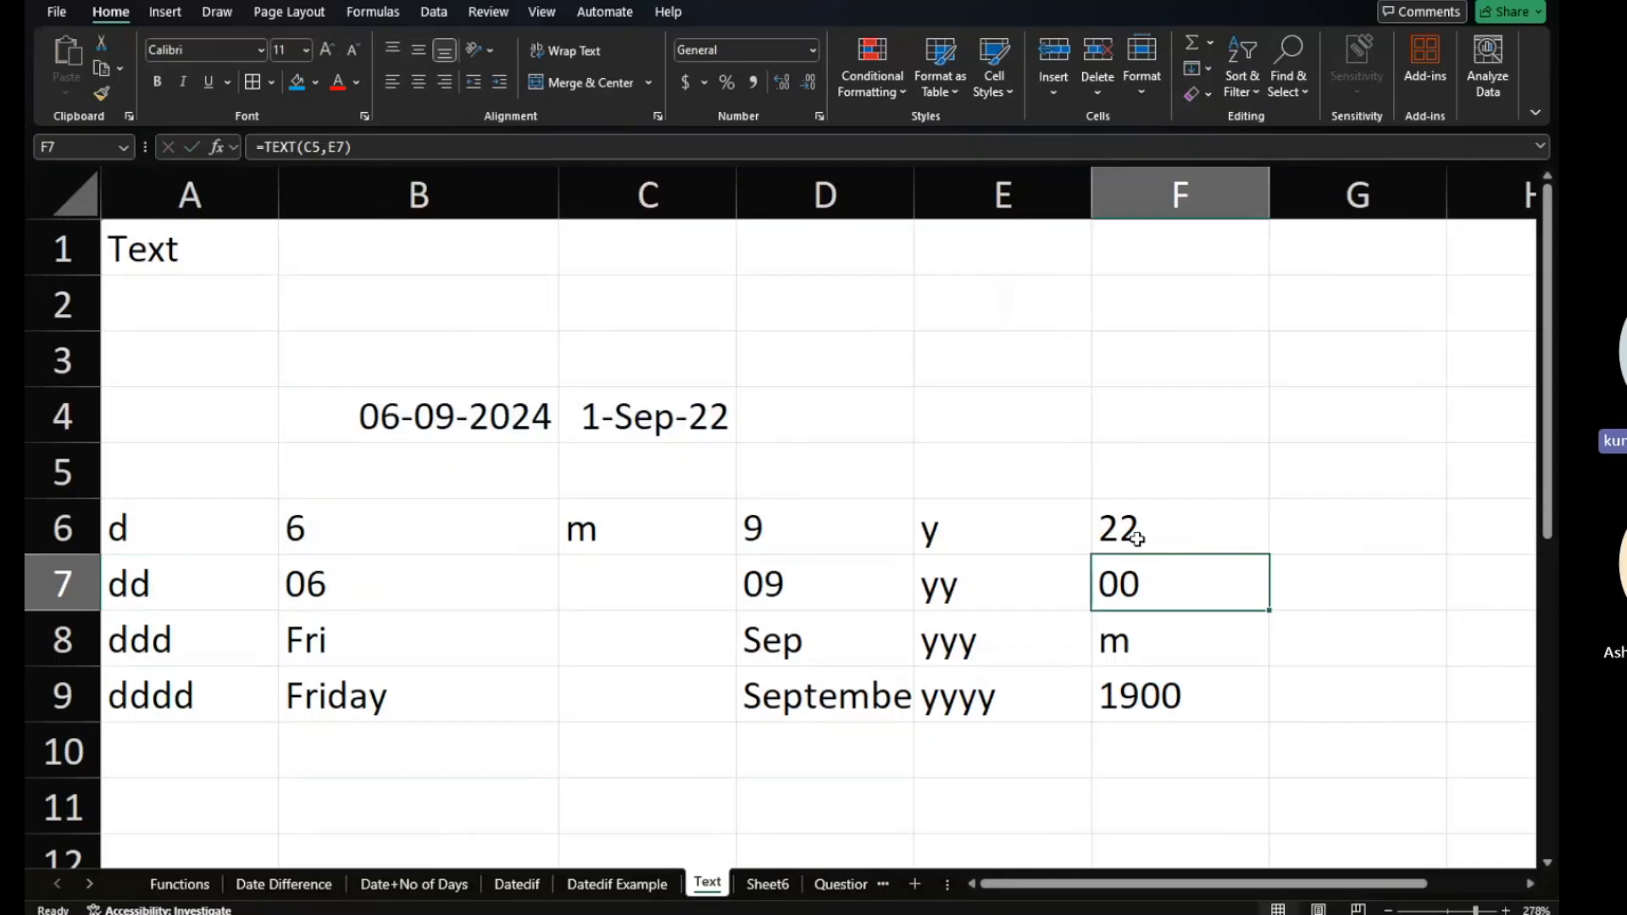
click(1136, 539)
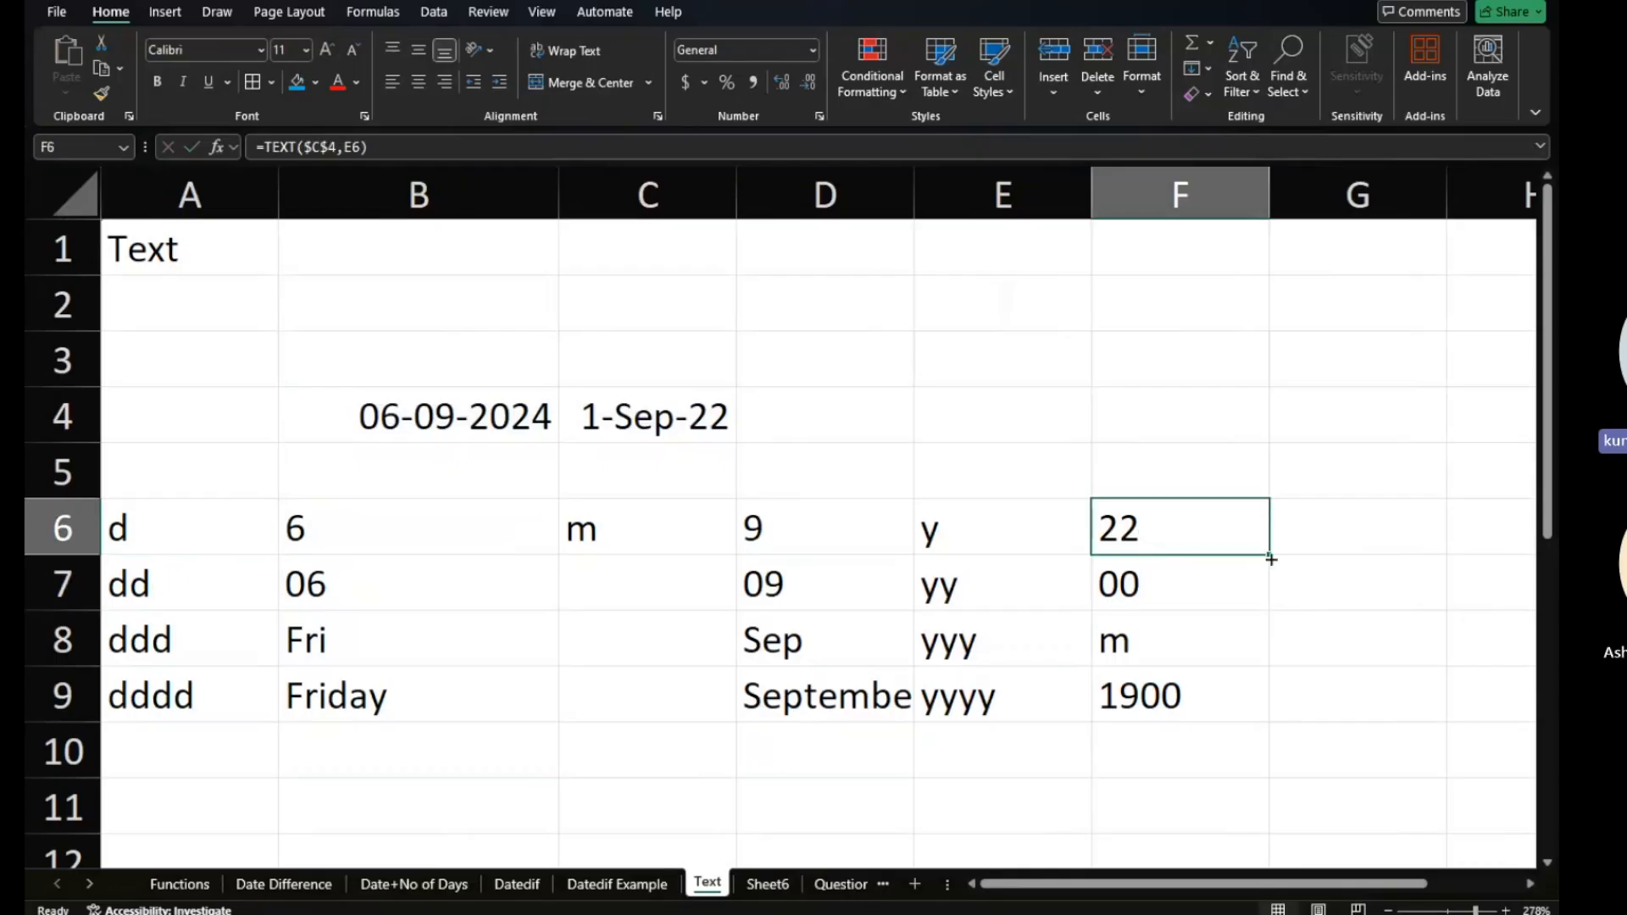
drag(1271, 558, 1267, 710)
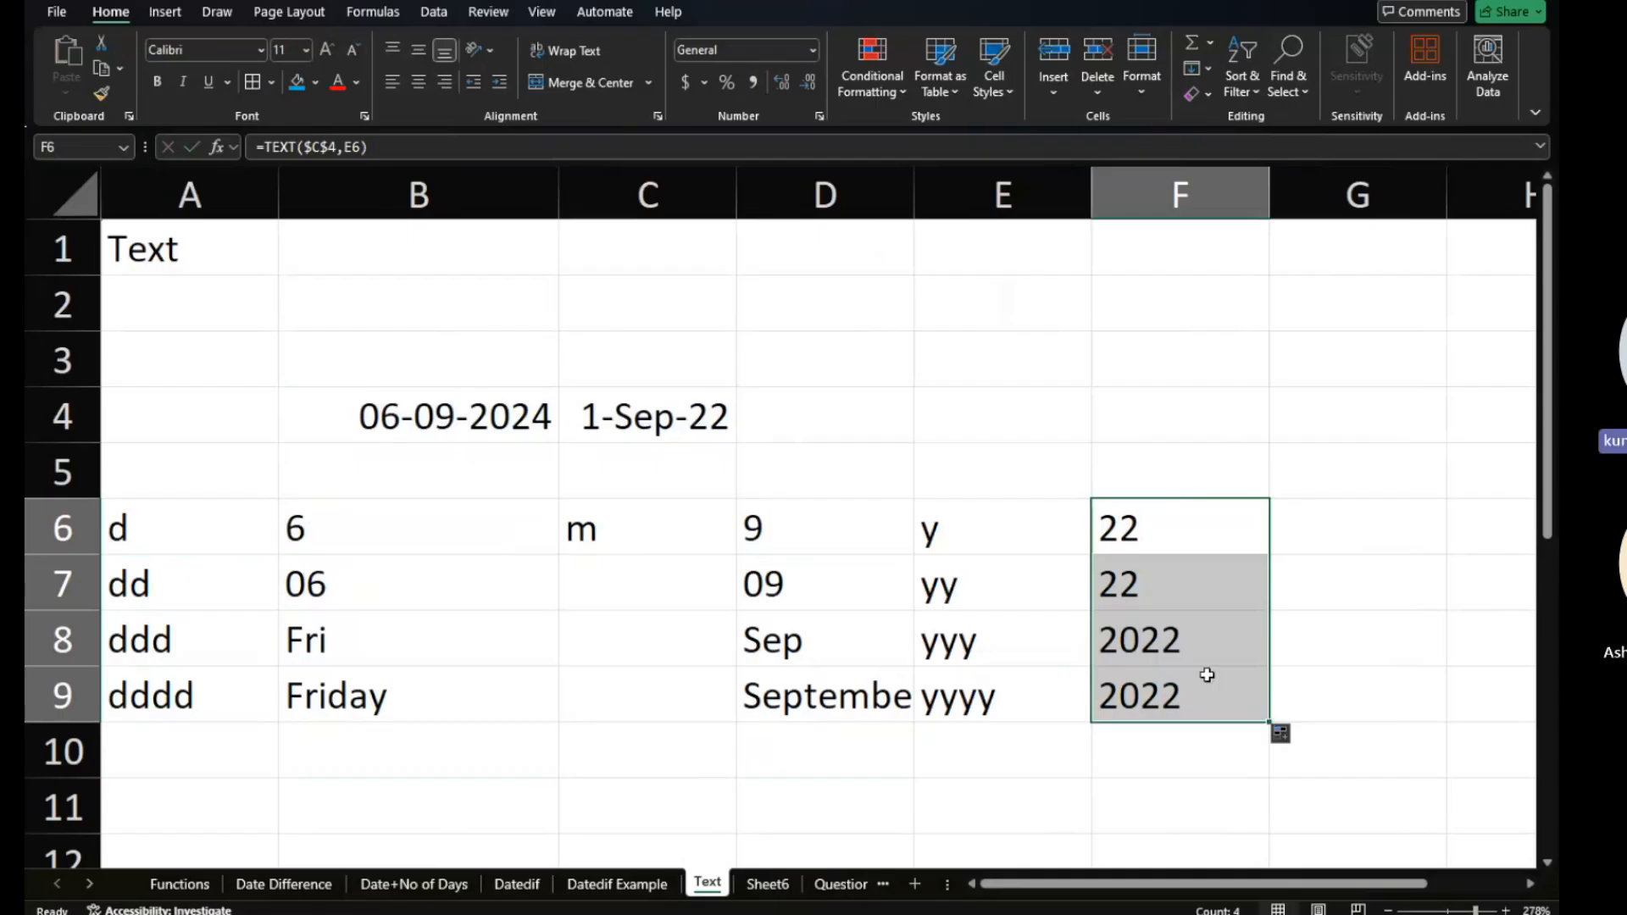
Change the year of the date in cell C4 to 2002 and check the year formula in F6.
double_click(714, 406)
key(BackSpace)
text(0)
key(Return)
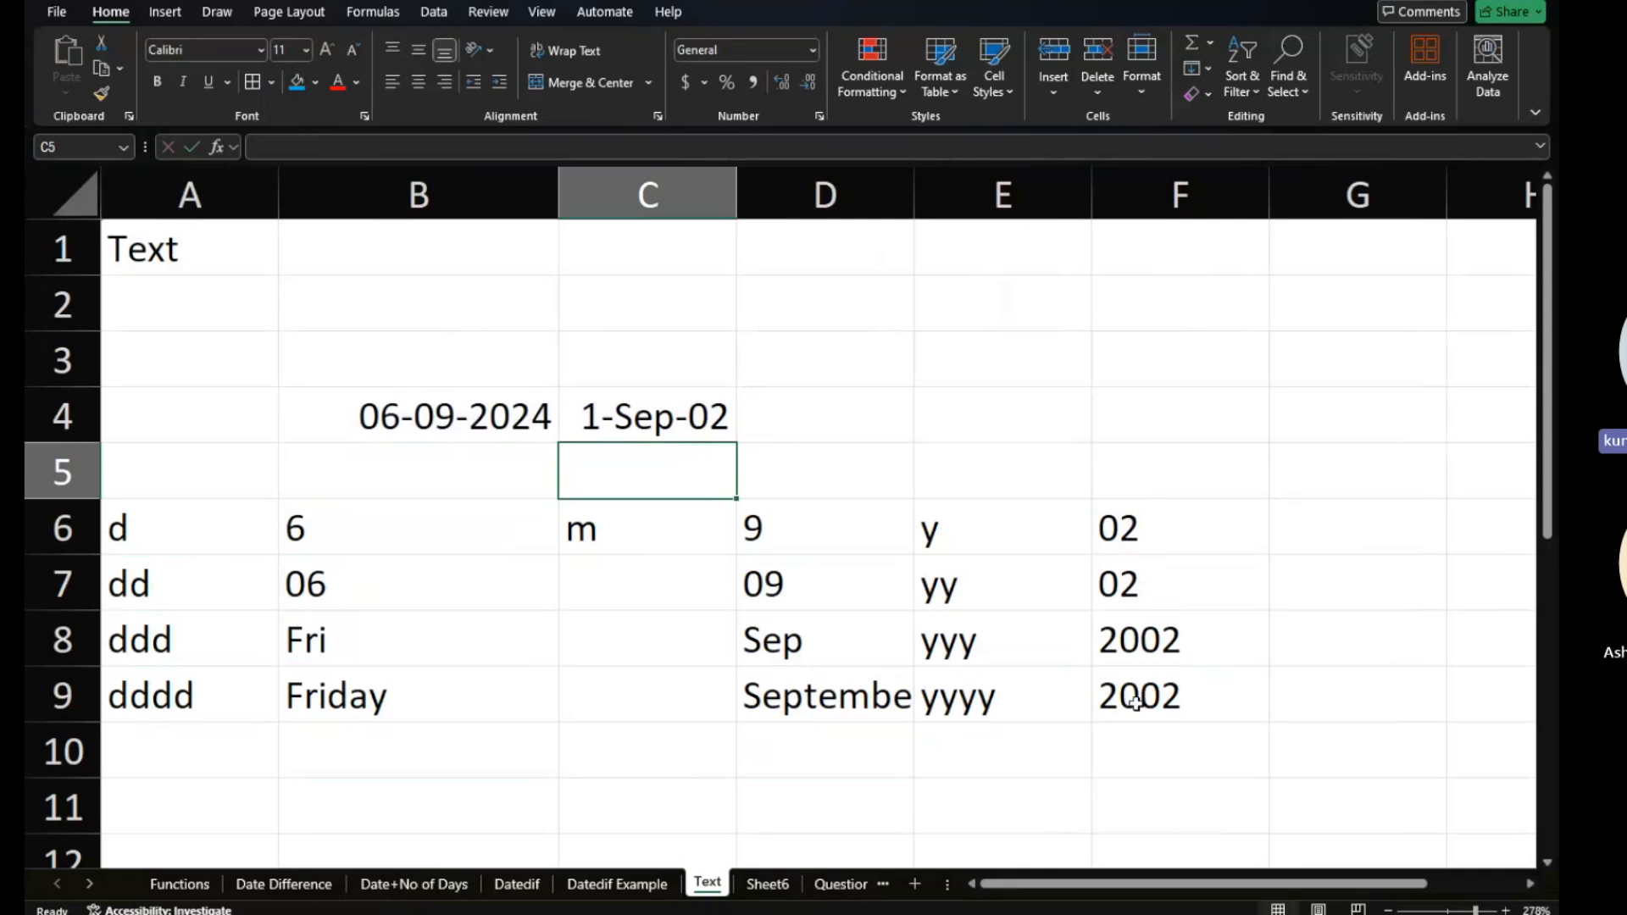
click(1196, 538)
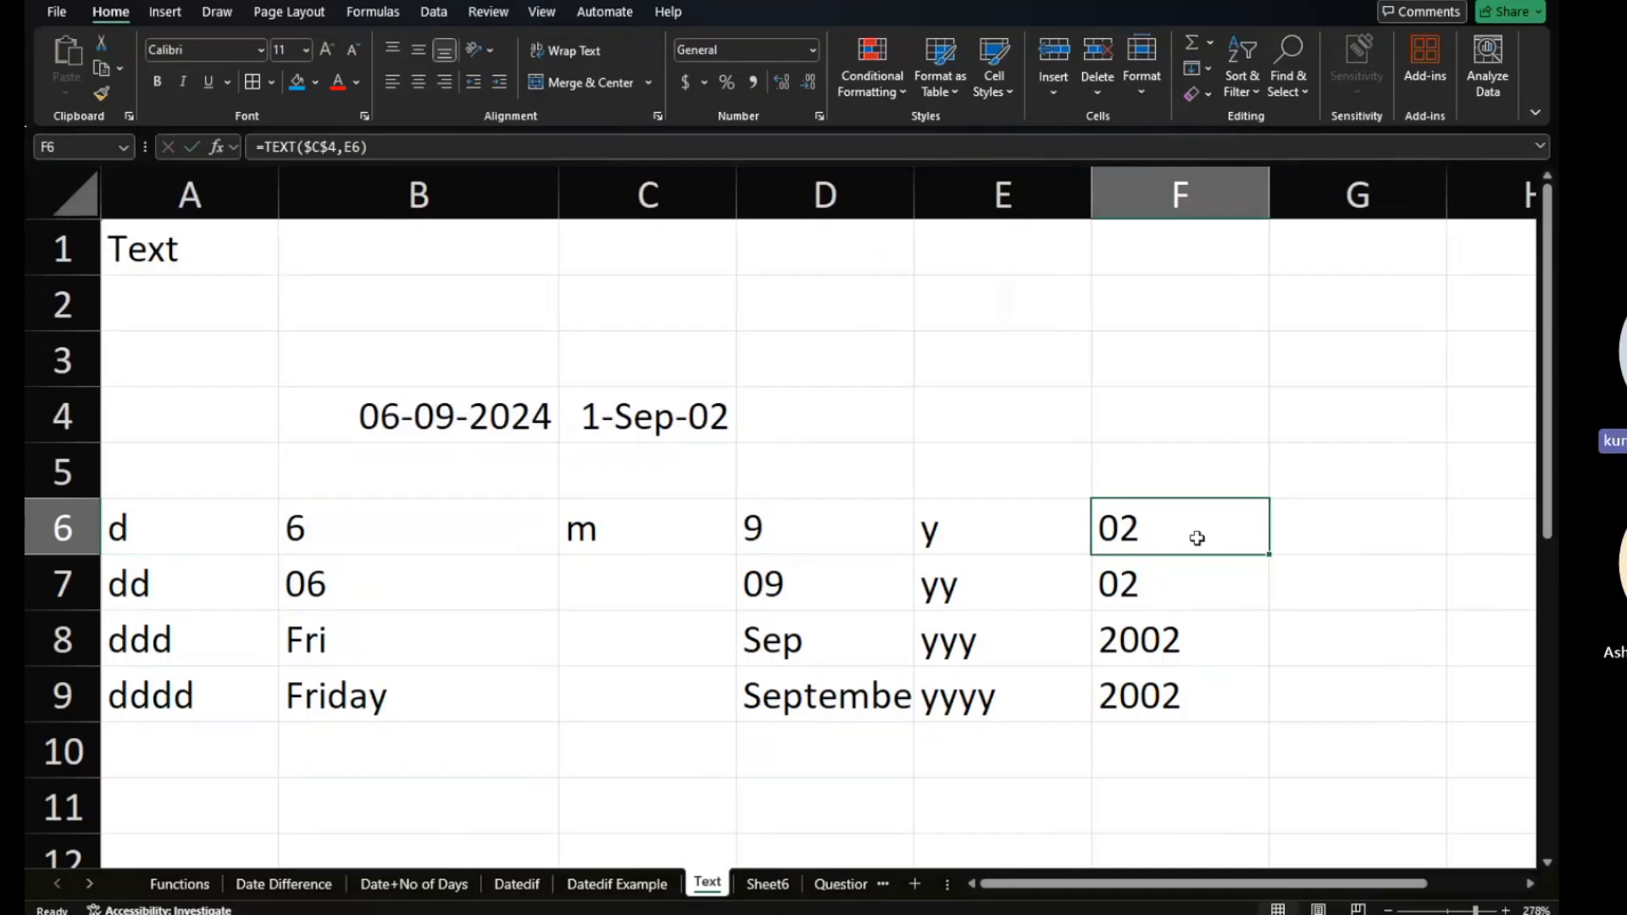
Enter the formula =text(B4,"dd/mmm/yyyy") in cell E4.
click(1071, 413)
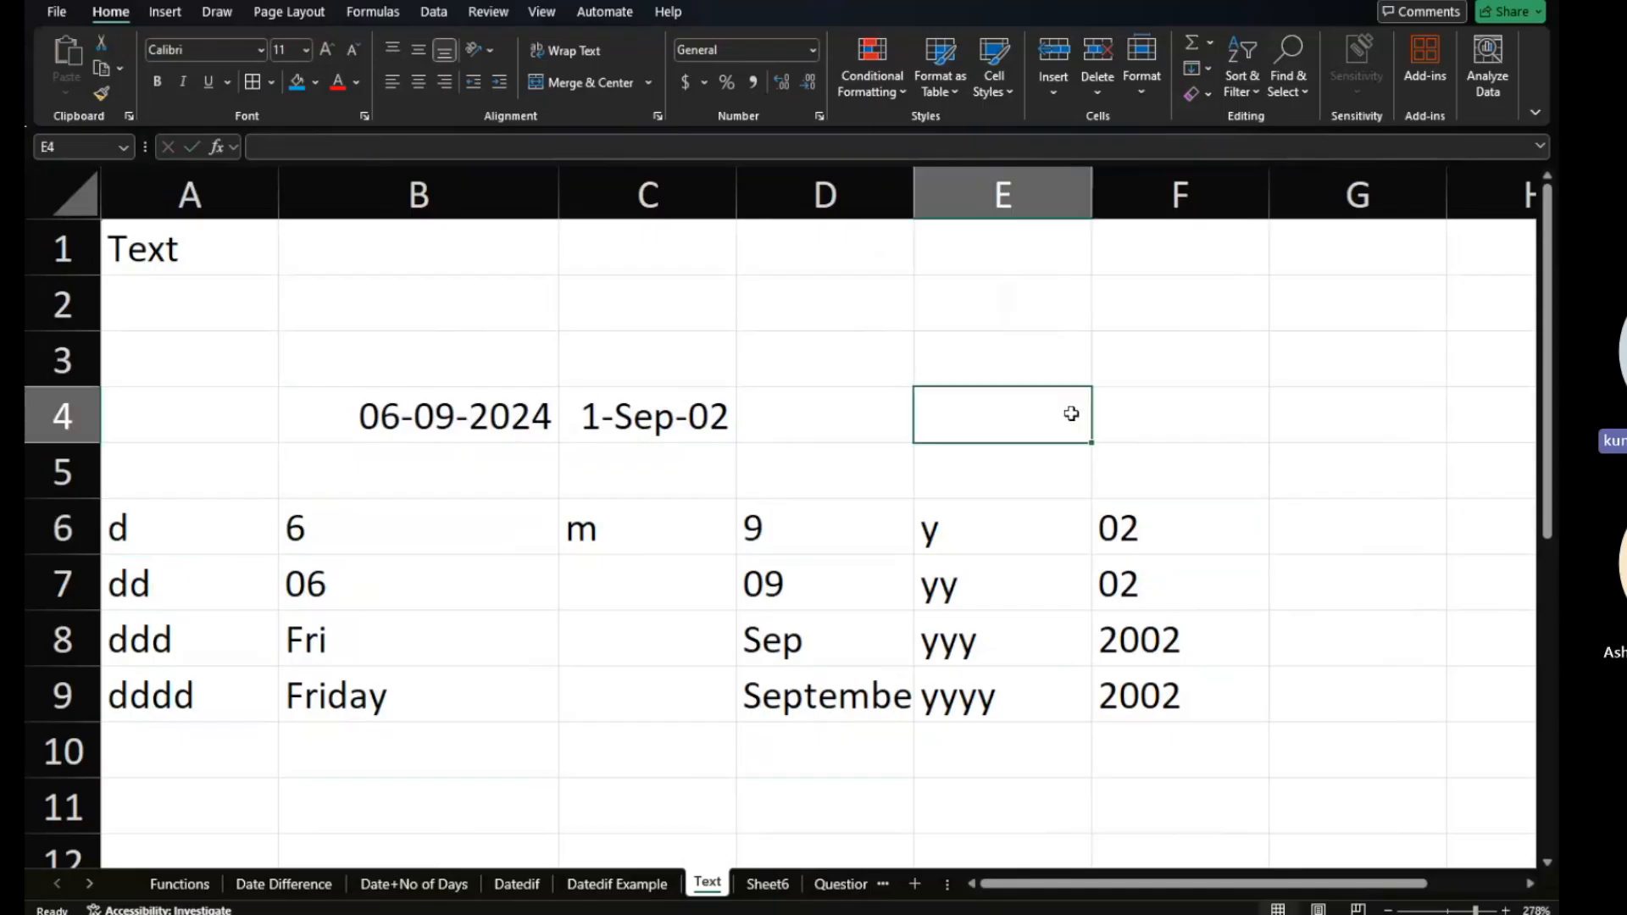
text(=)
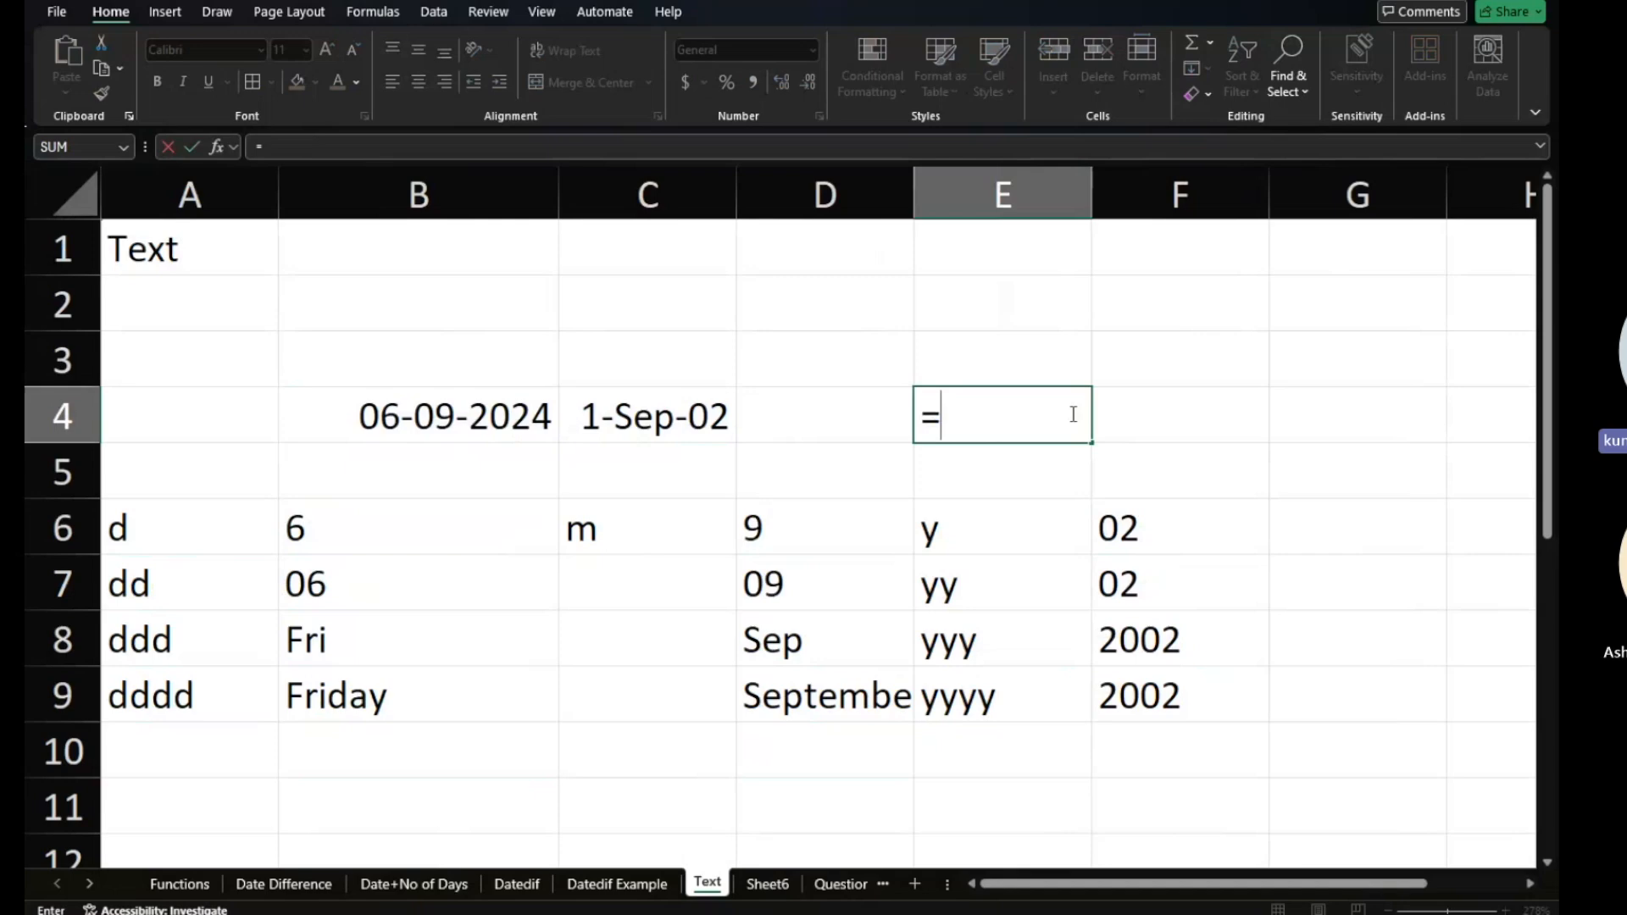
text(text()
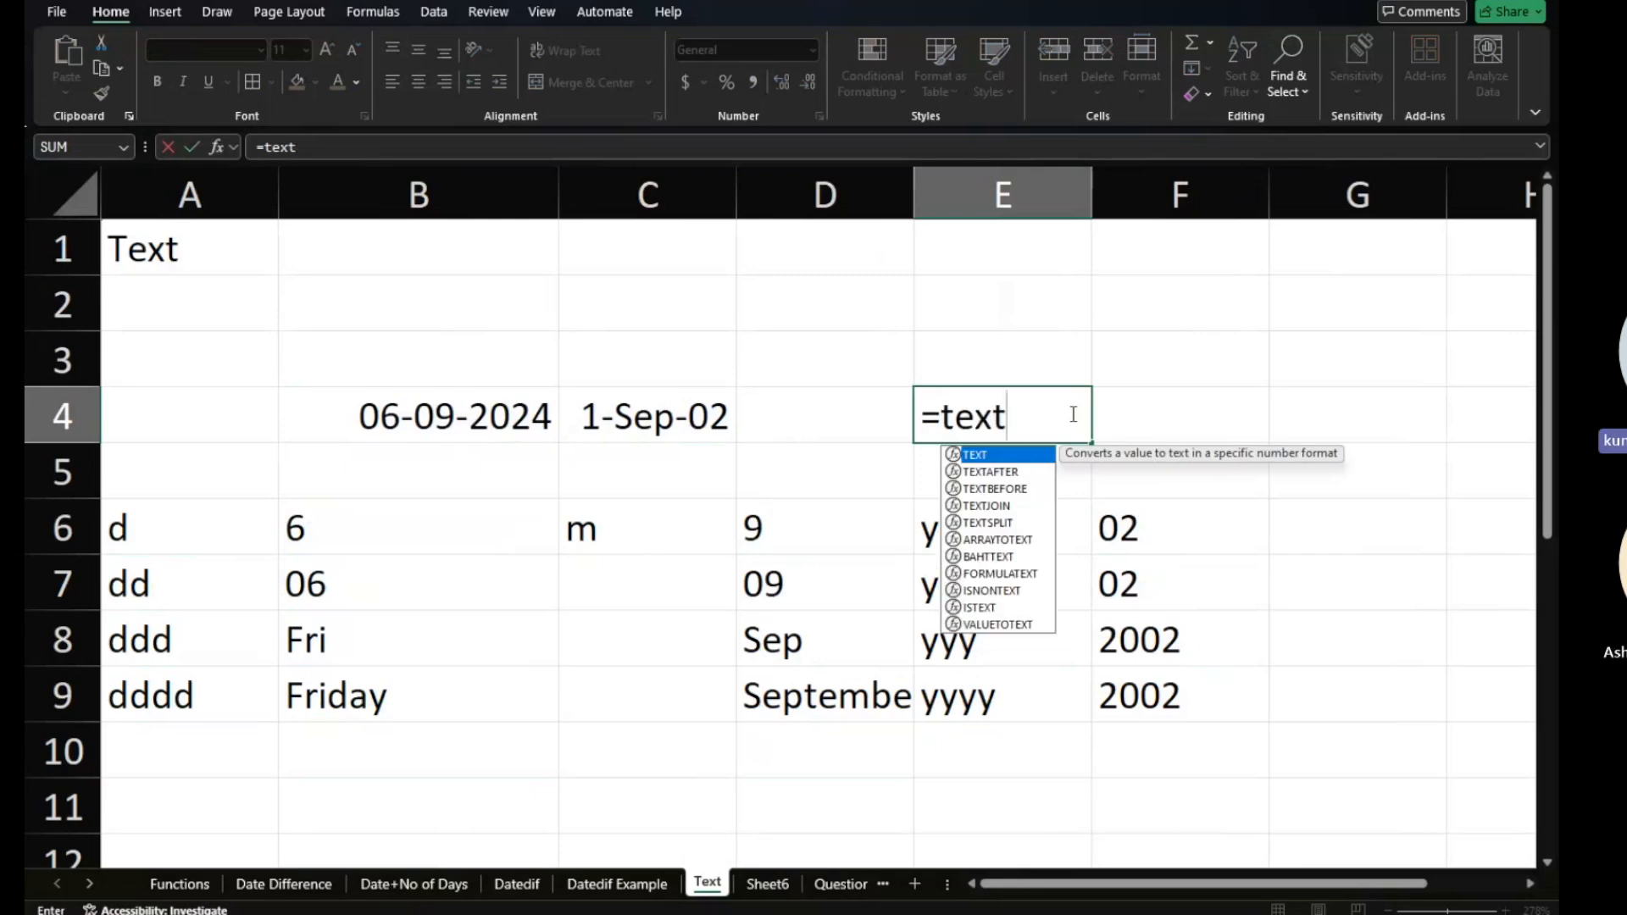
click(517, 413)
text(,")
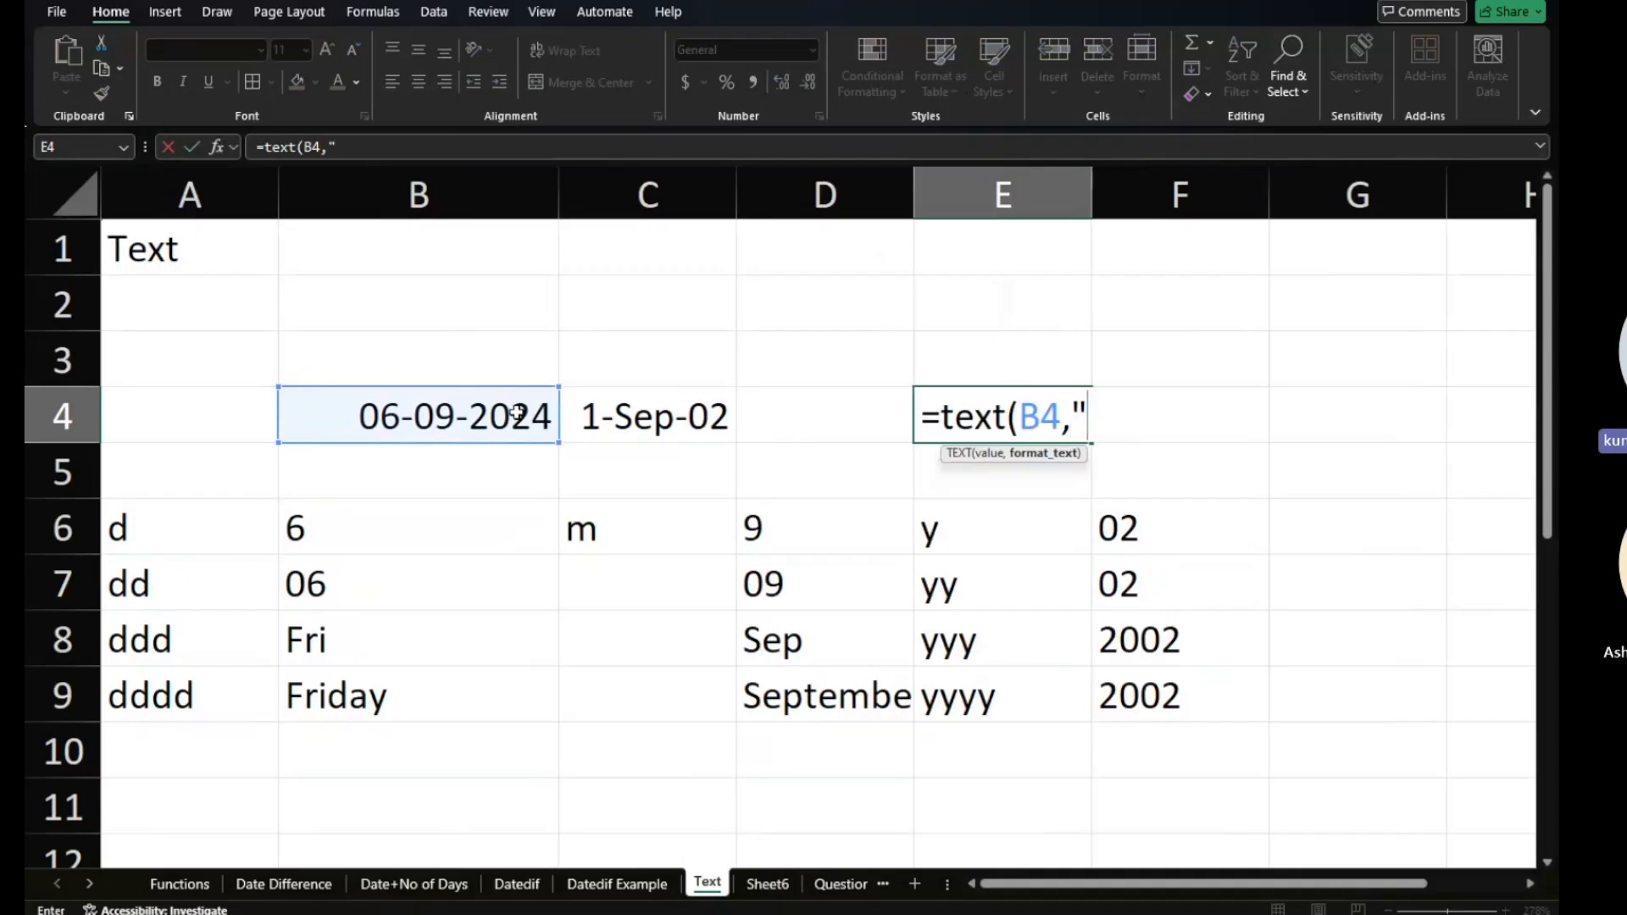
text(dd/)
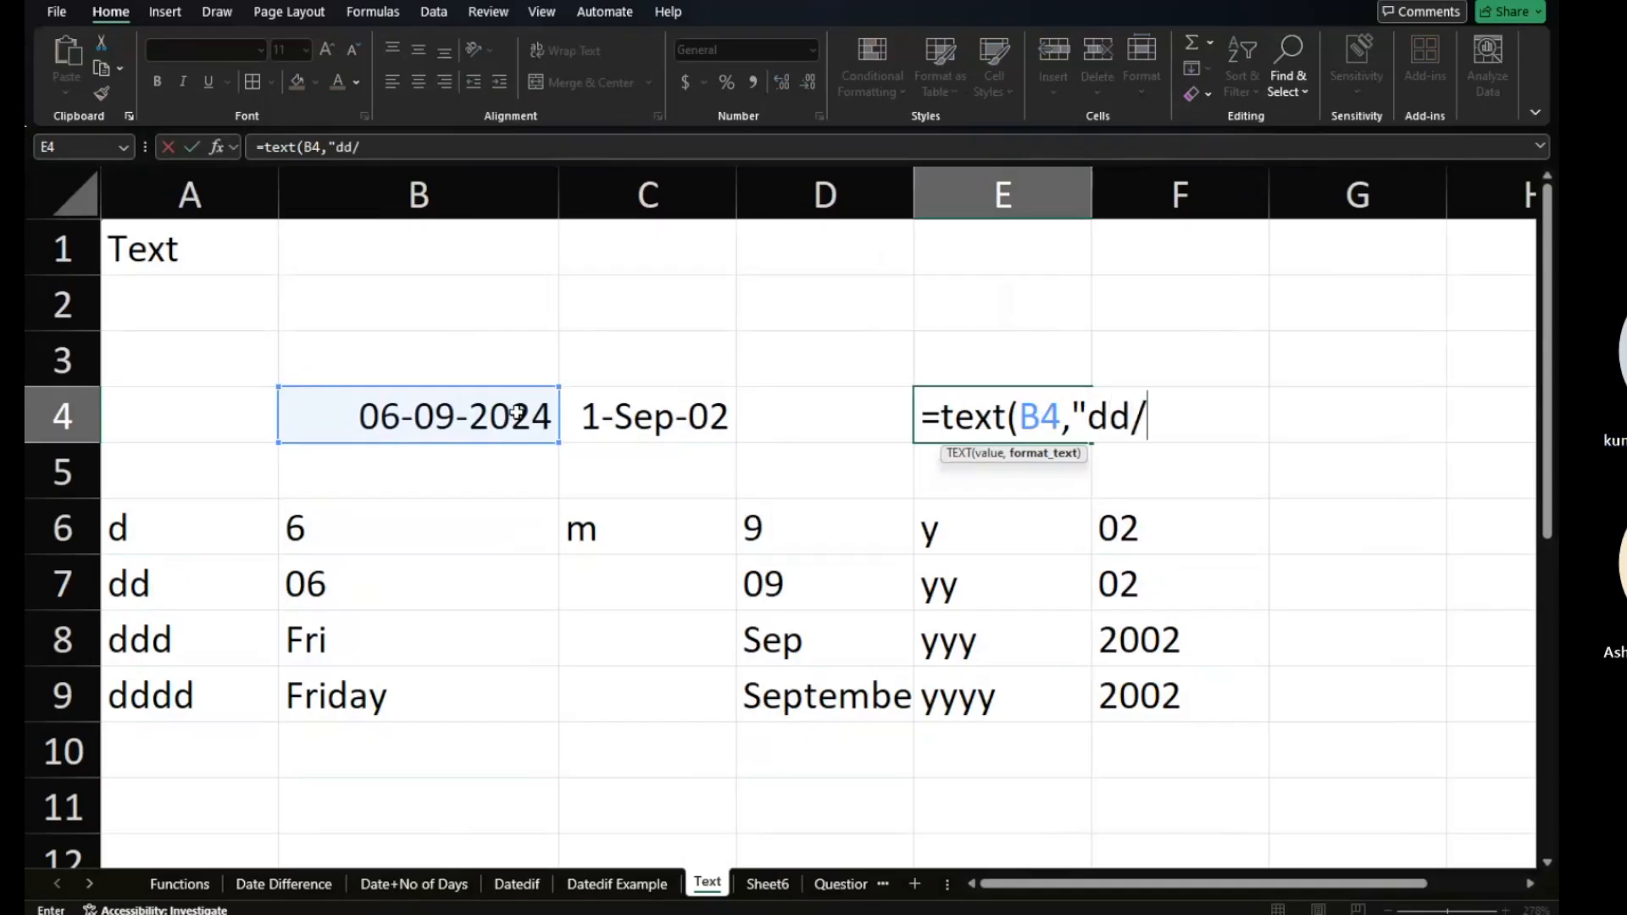
text(mmm/yyyy)
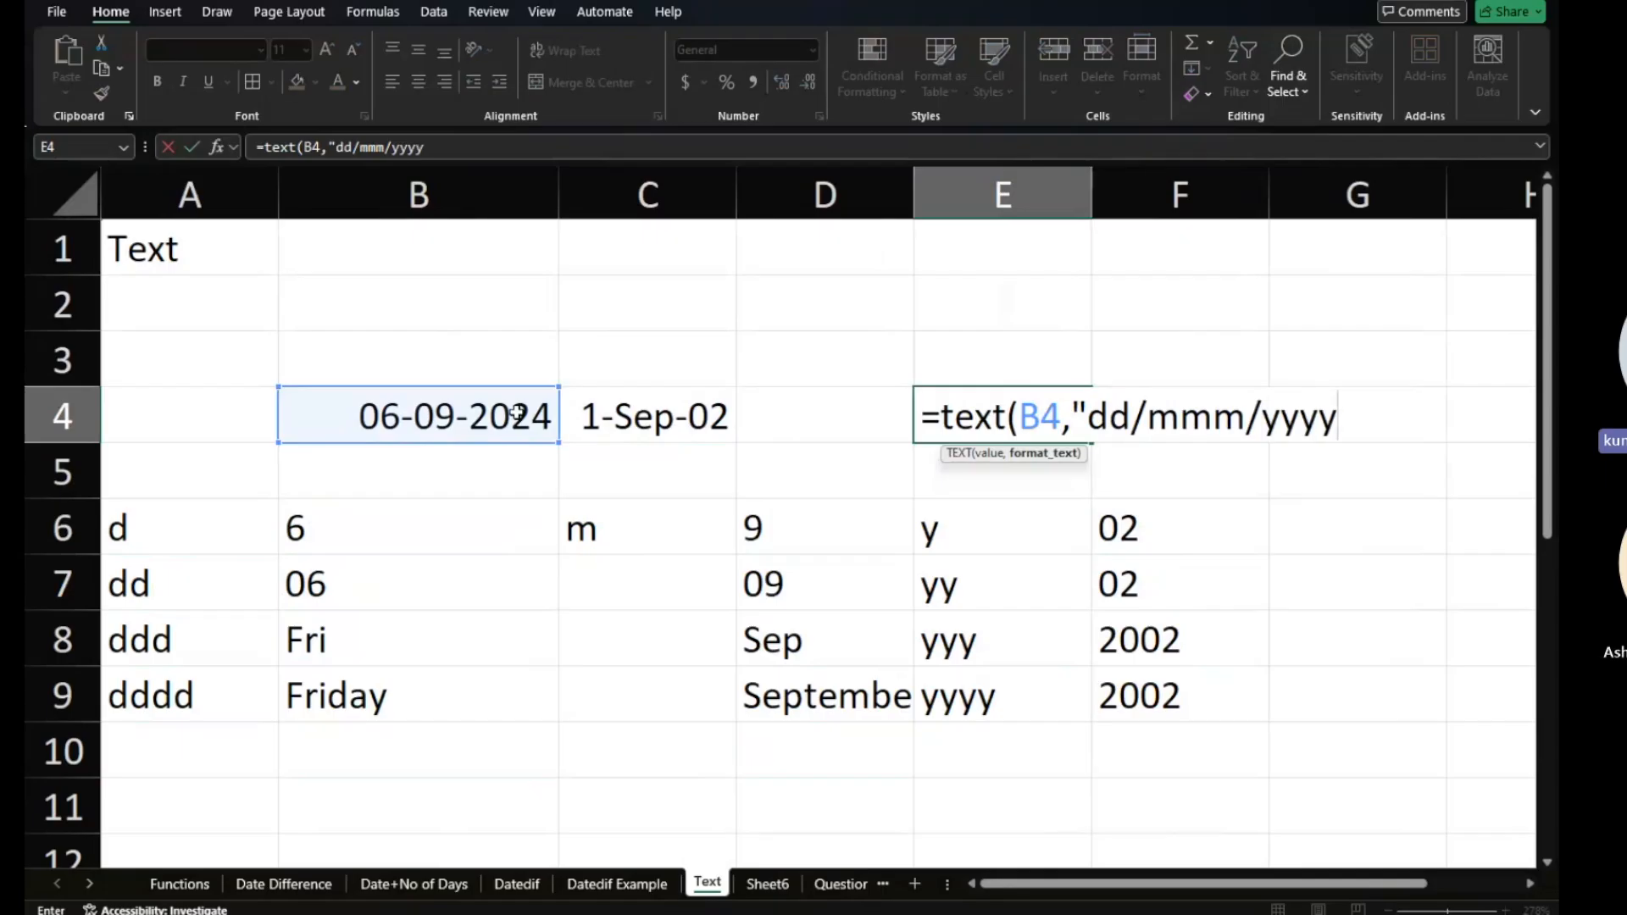
text("0)
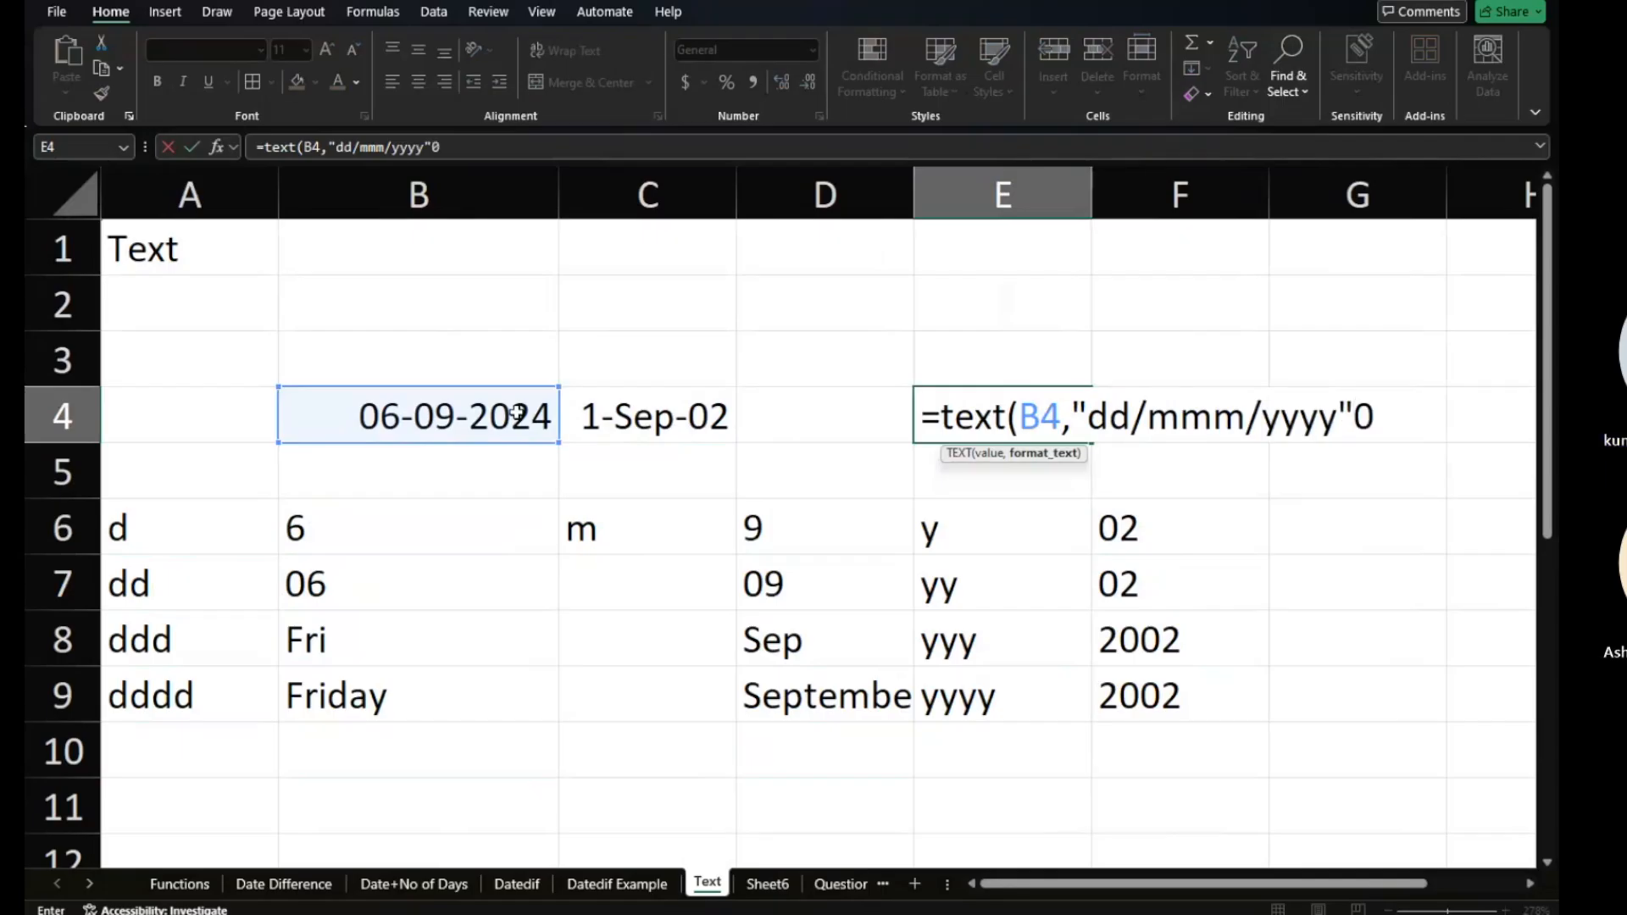
key(BackSpace)
text())
key(Return)
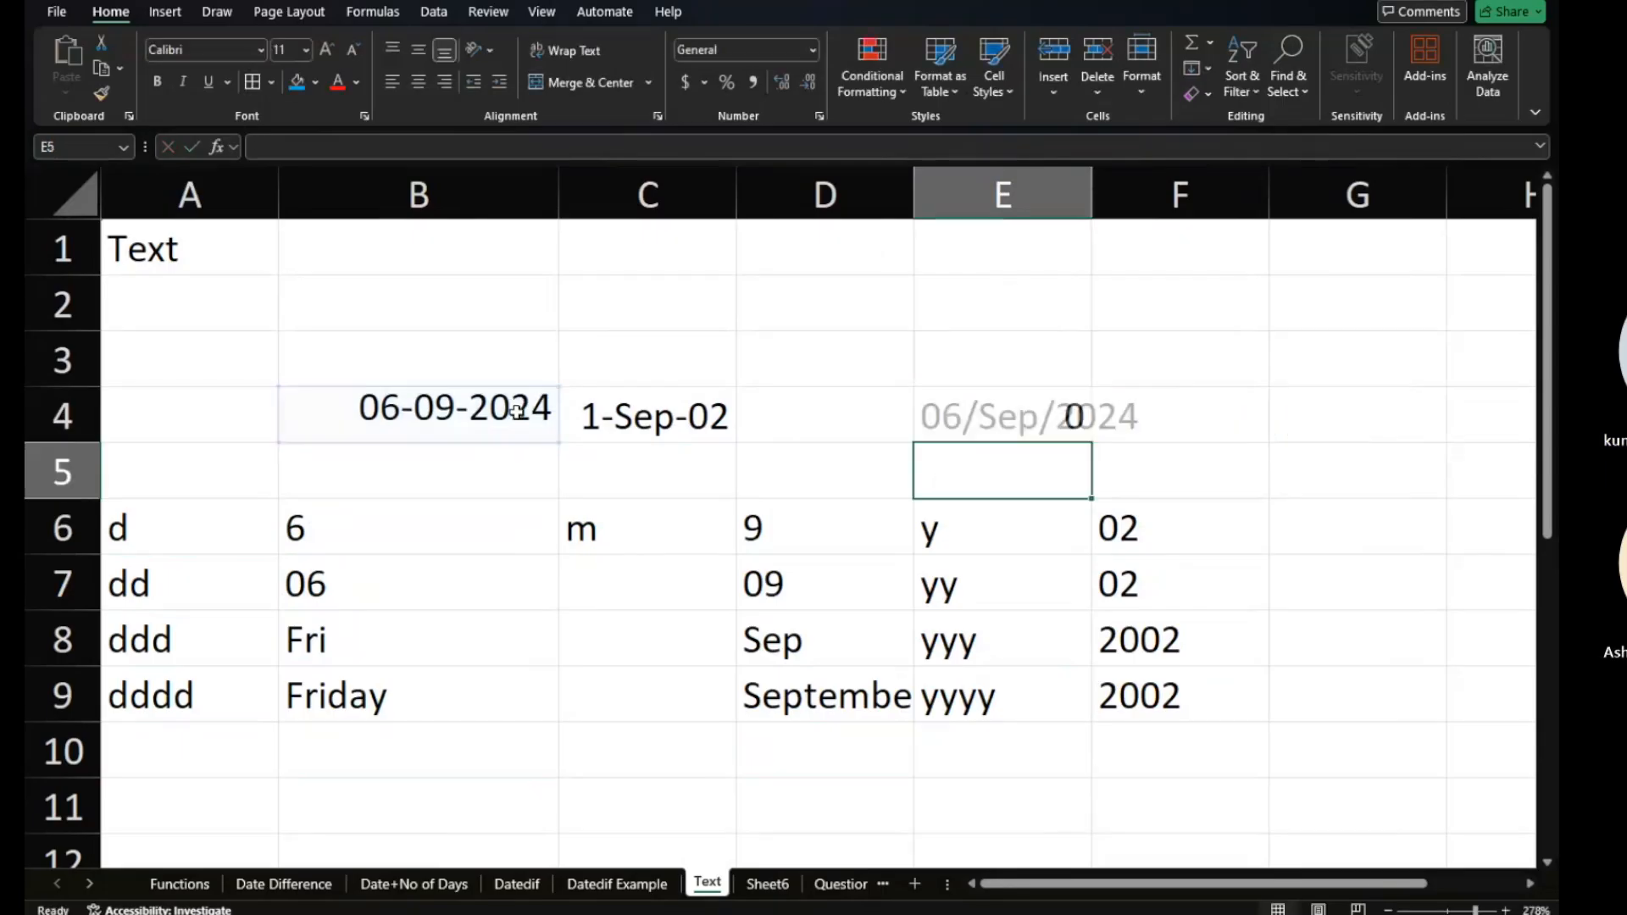
Replace both slashes with hyphens in the E4 formula's format text, making it "dd-mmm-yyyy".
click(1025, 423)
double_click(1025, 424)
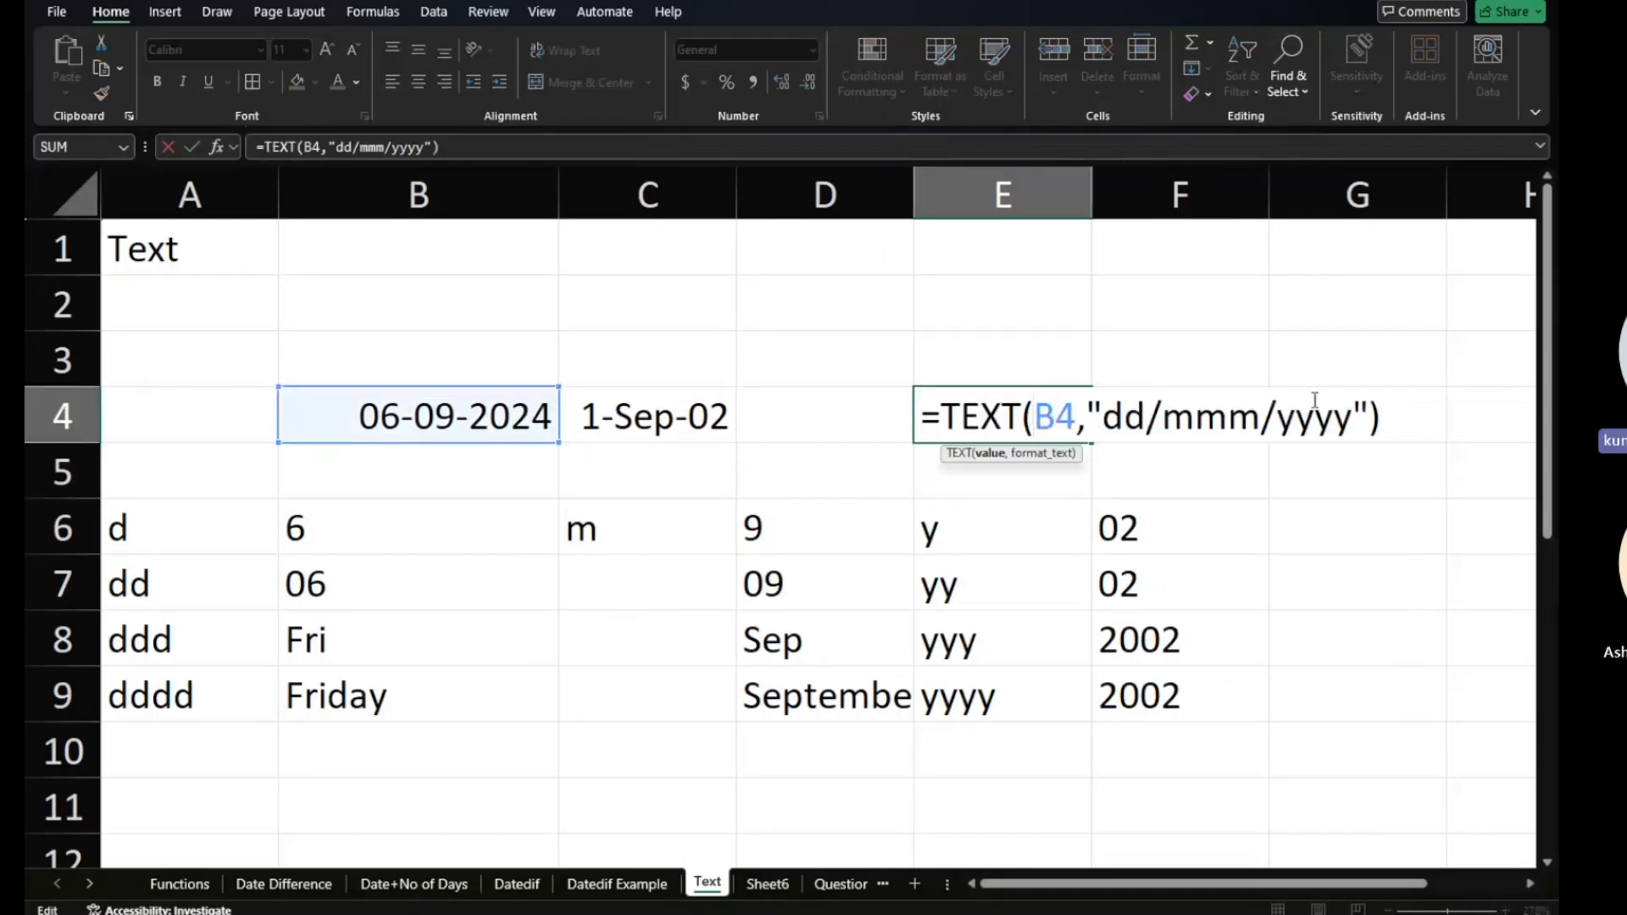
click(1168, 411)
key(BackSpace)
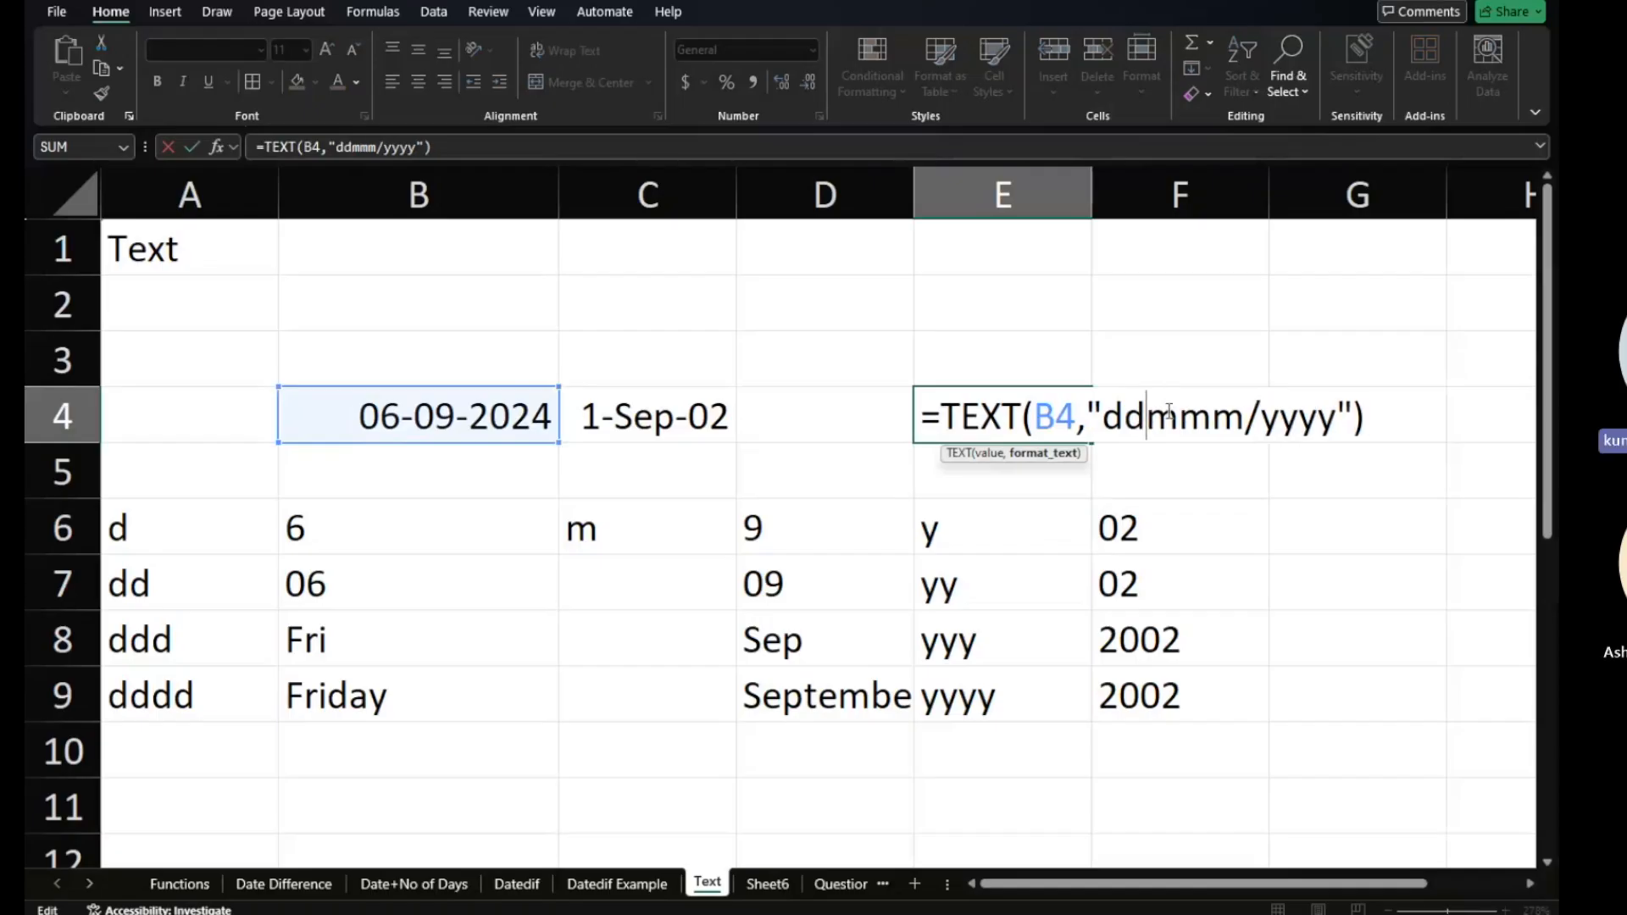
text(-)
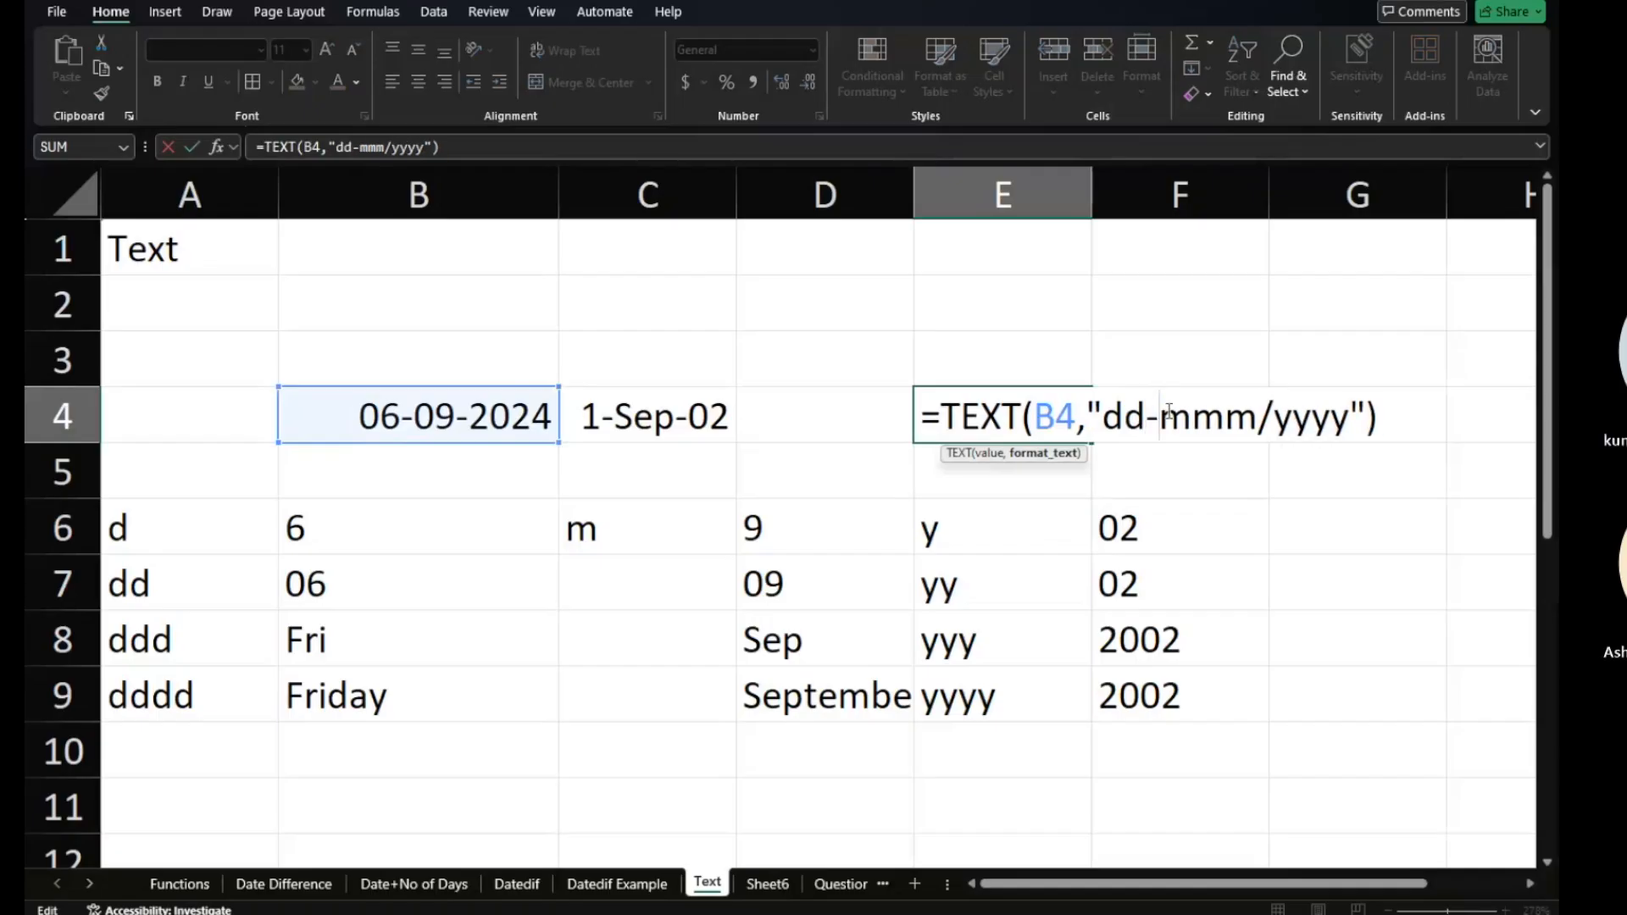
double_click(1282, 418)
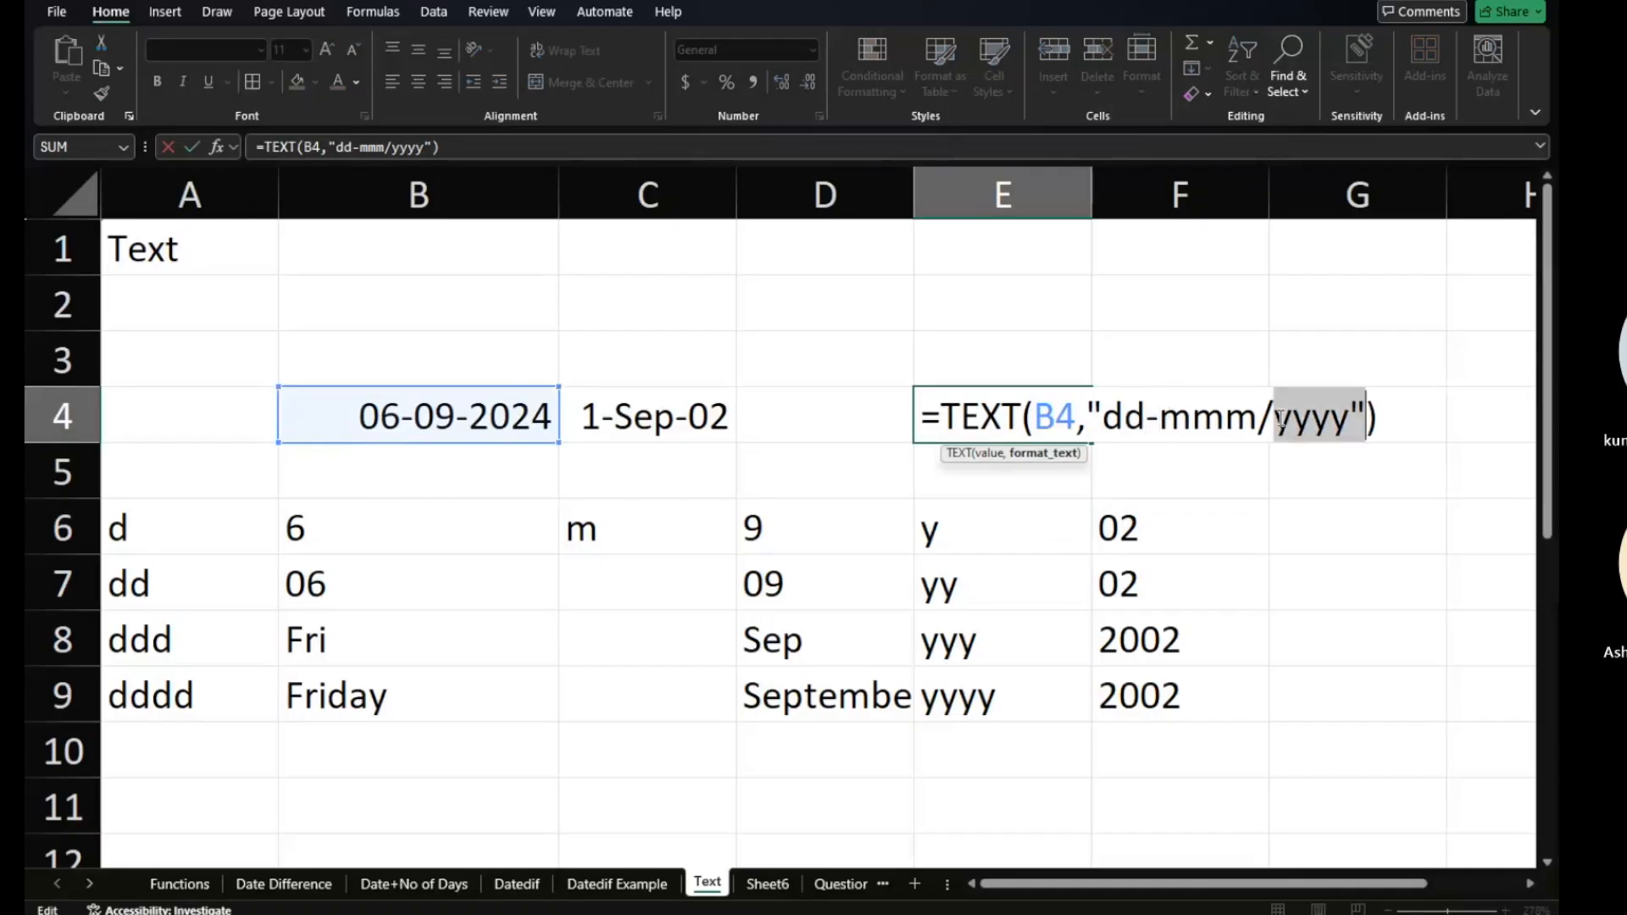
click(1282, 418)
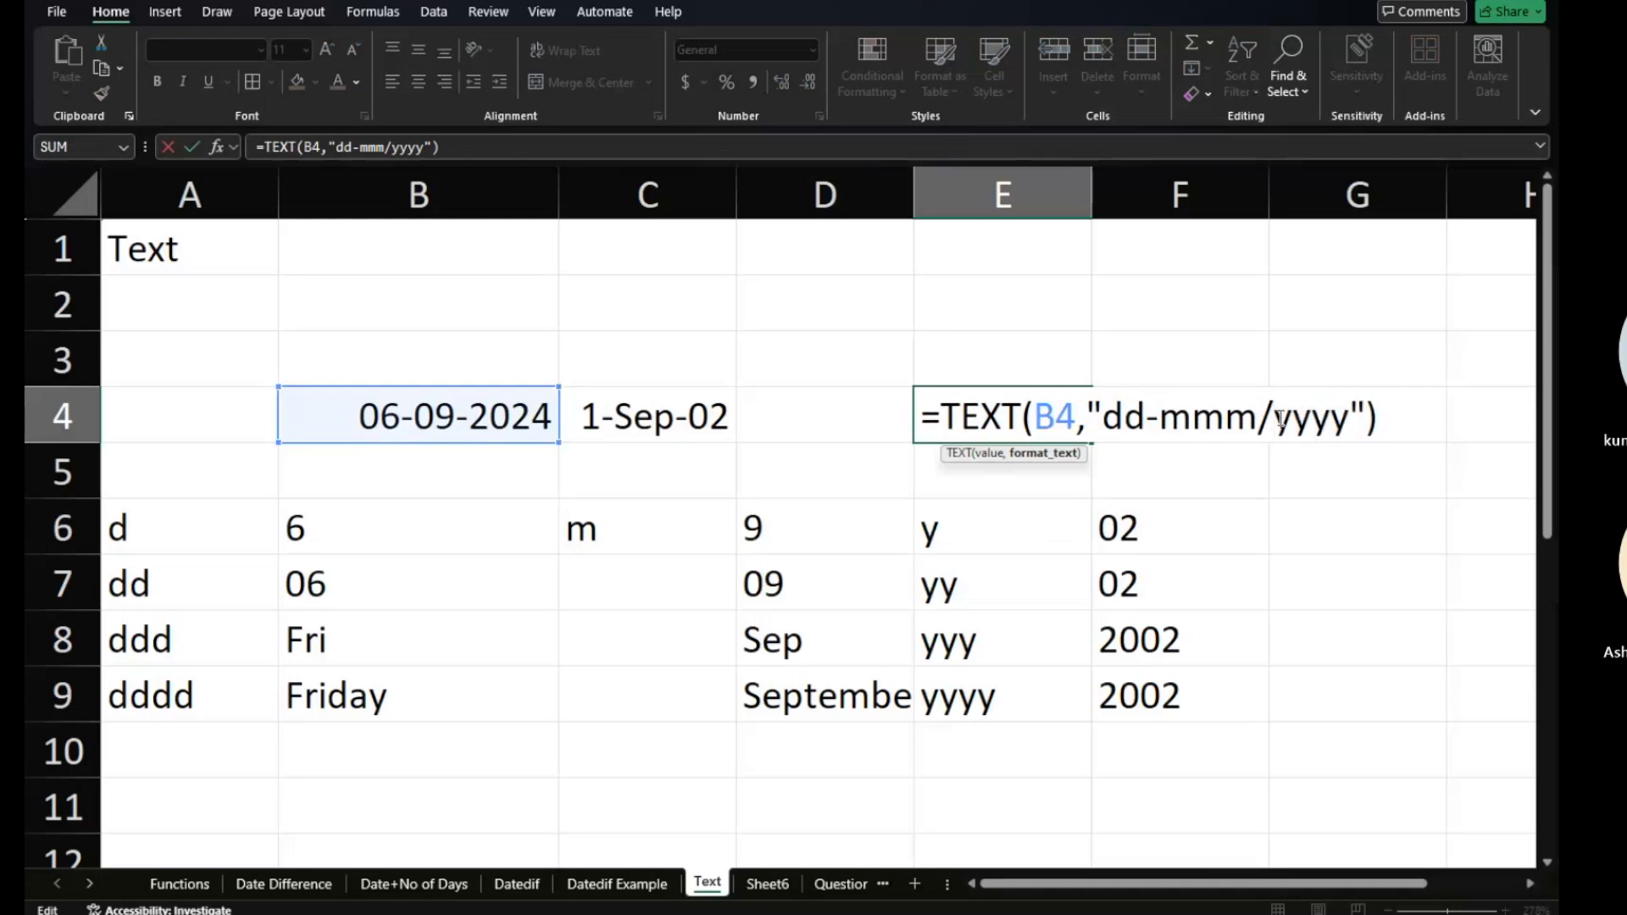
key(BackSpace)
text(-)
key(Return)
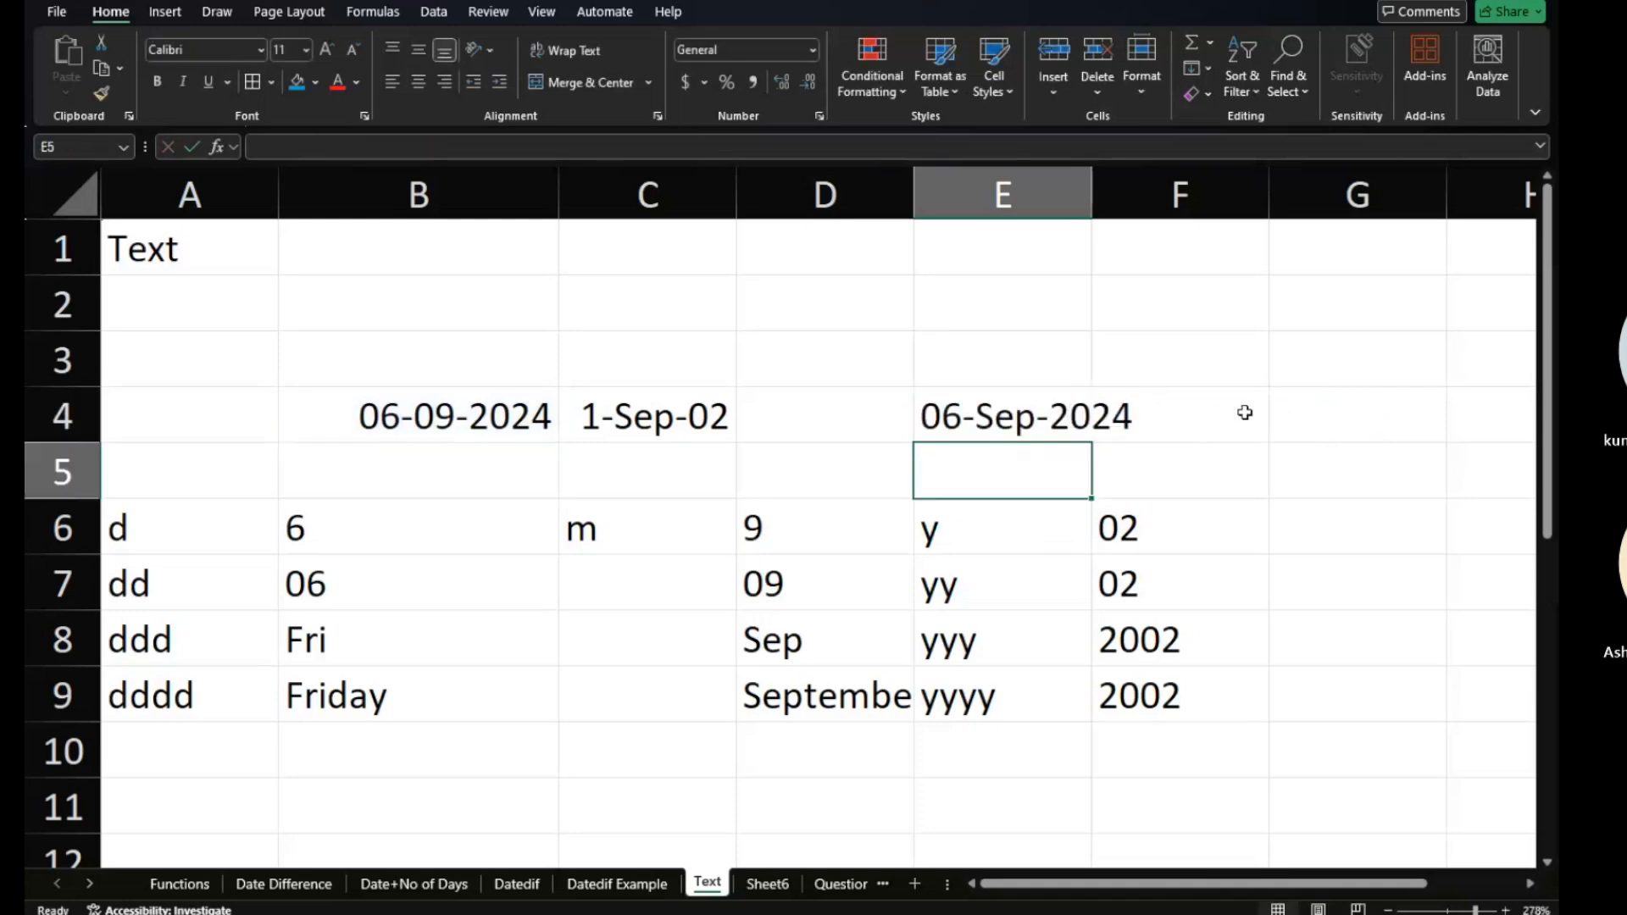
Replace the format text in the E4 formula with "hh:mm am/pm" and recheck the formula's reference to B4.
click(1071, 413)
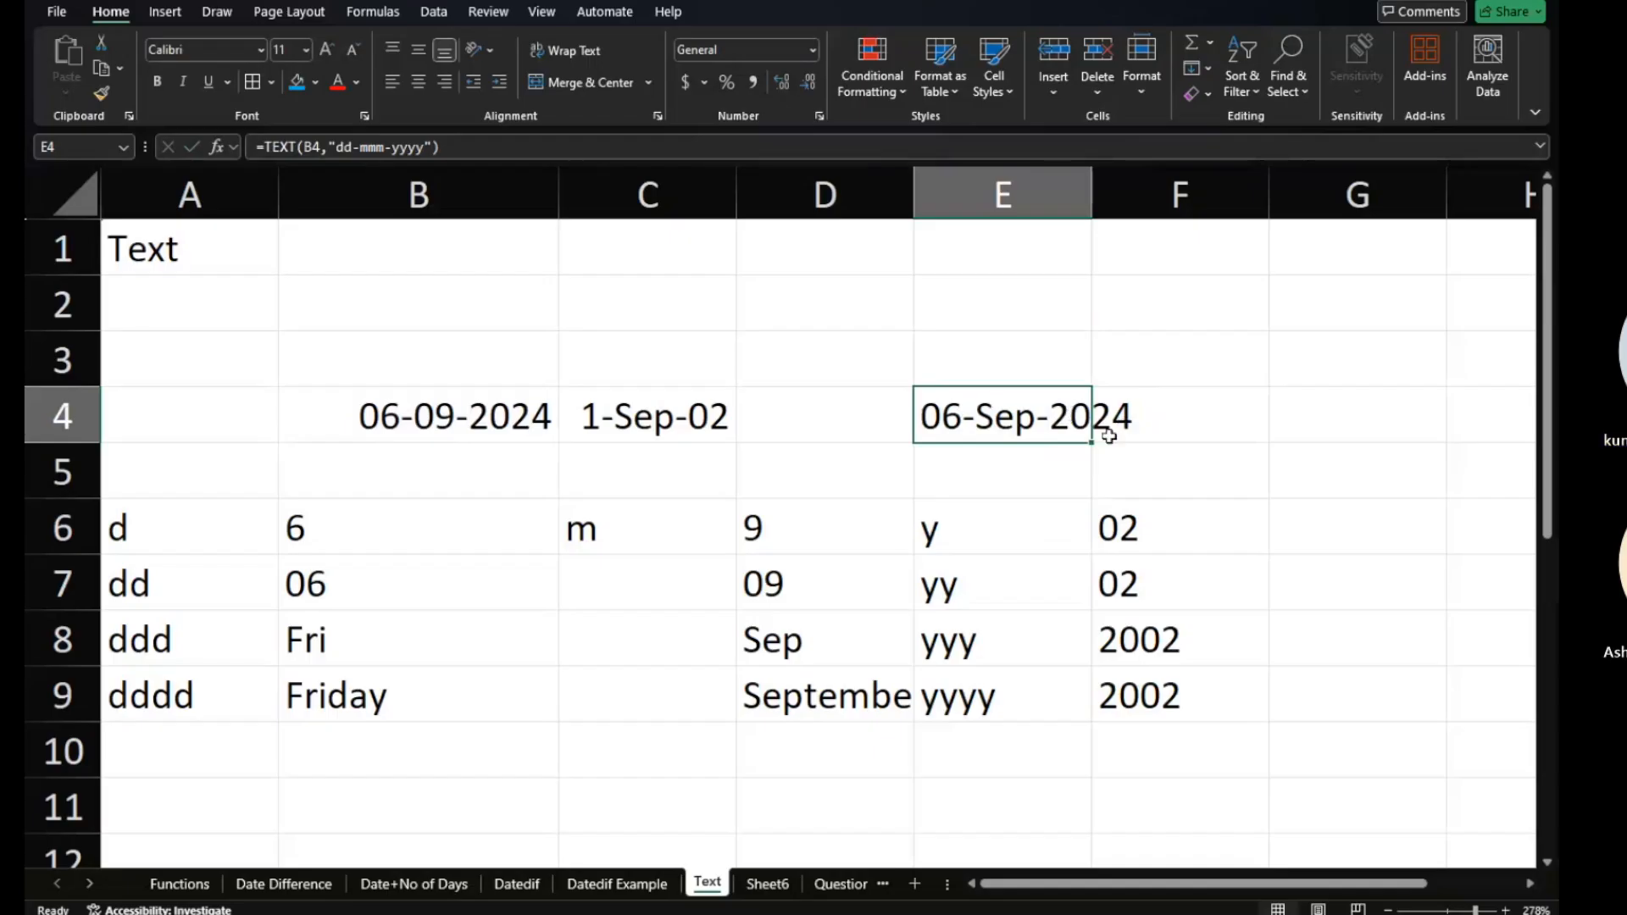
double_click(1055, 415)
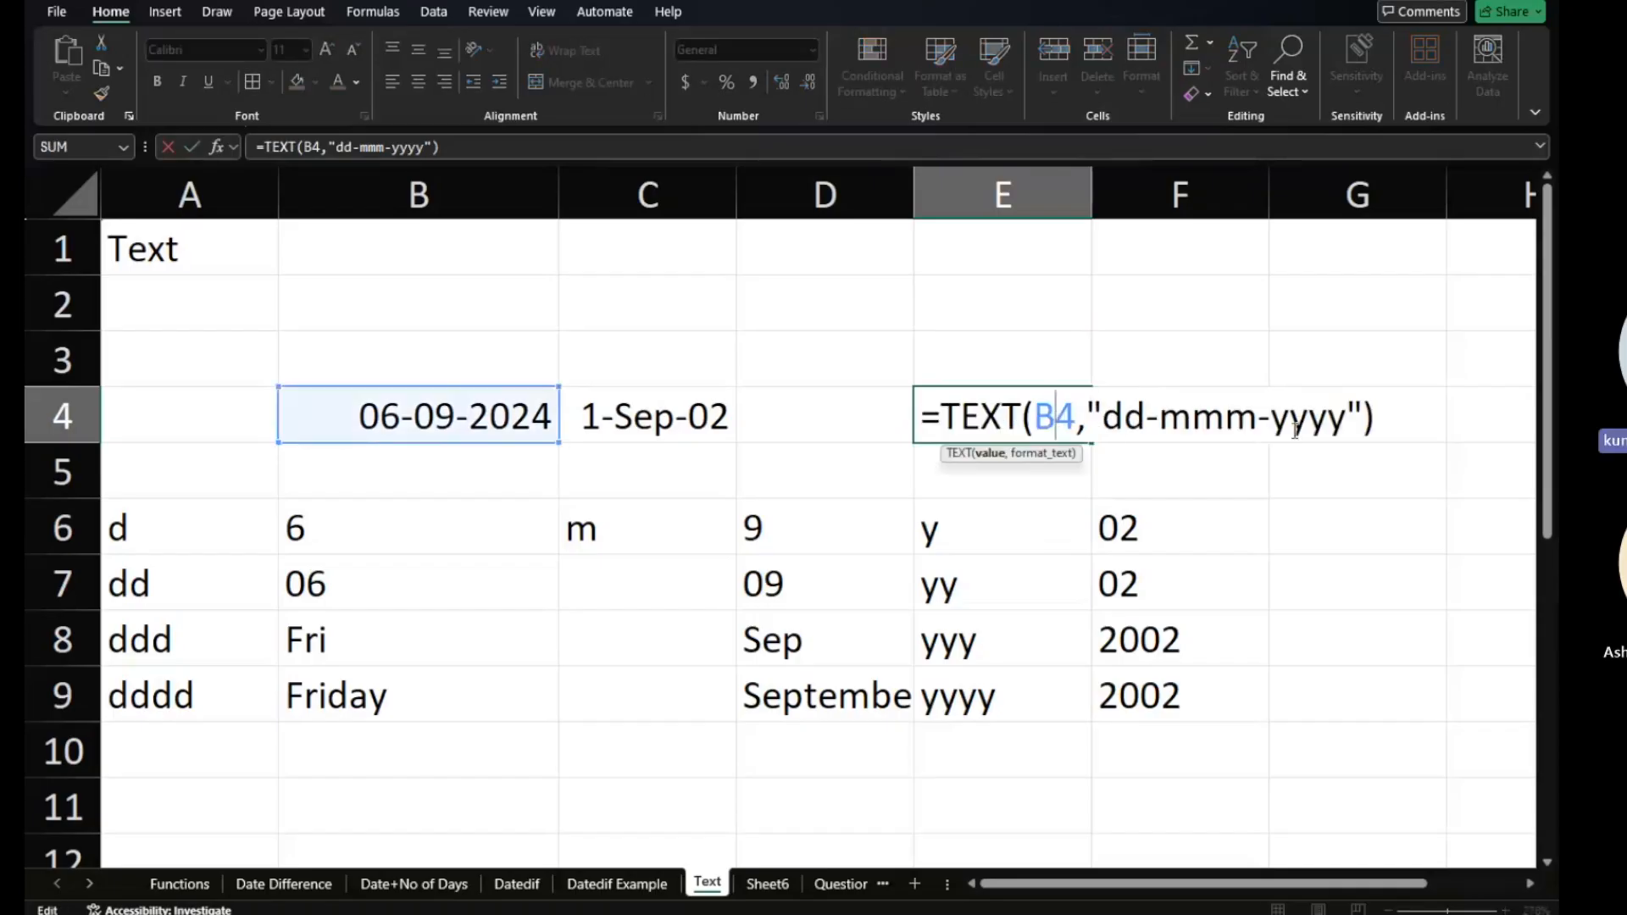
drag(1345, 415, 1111, 406)
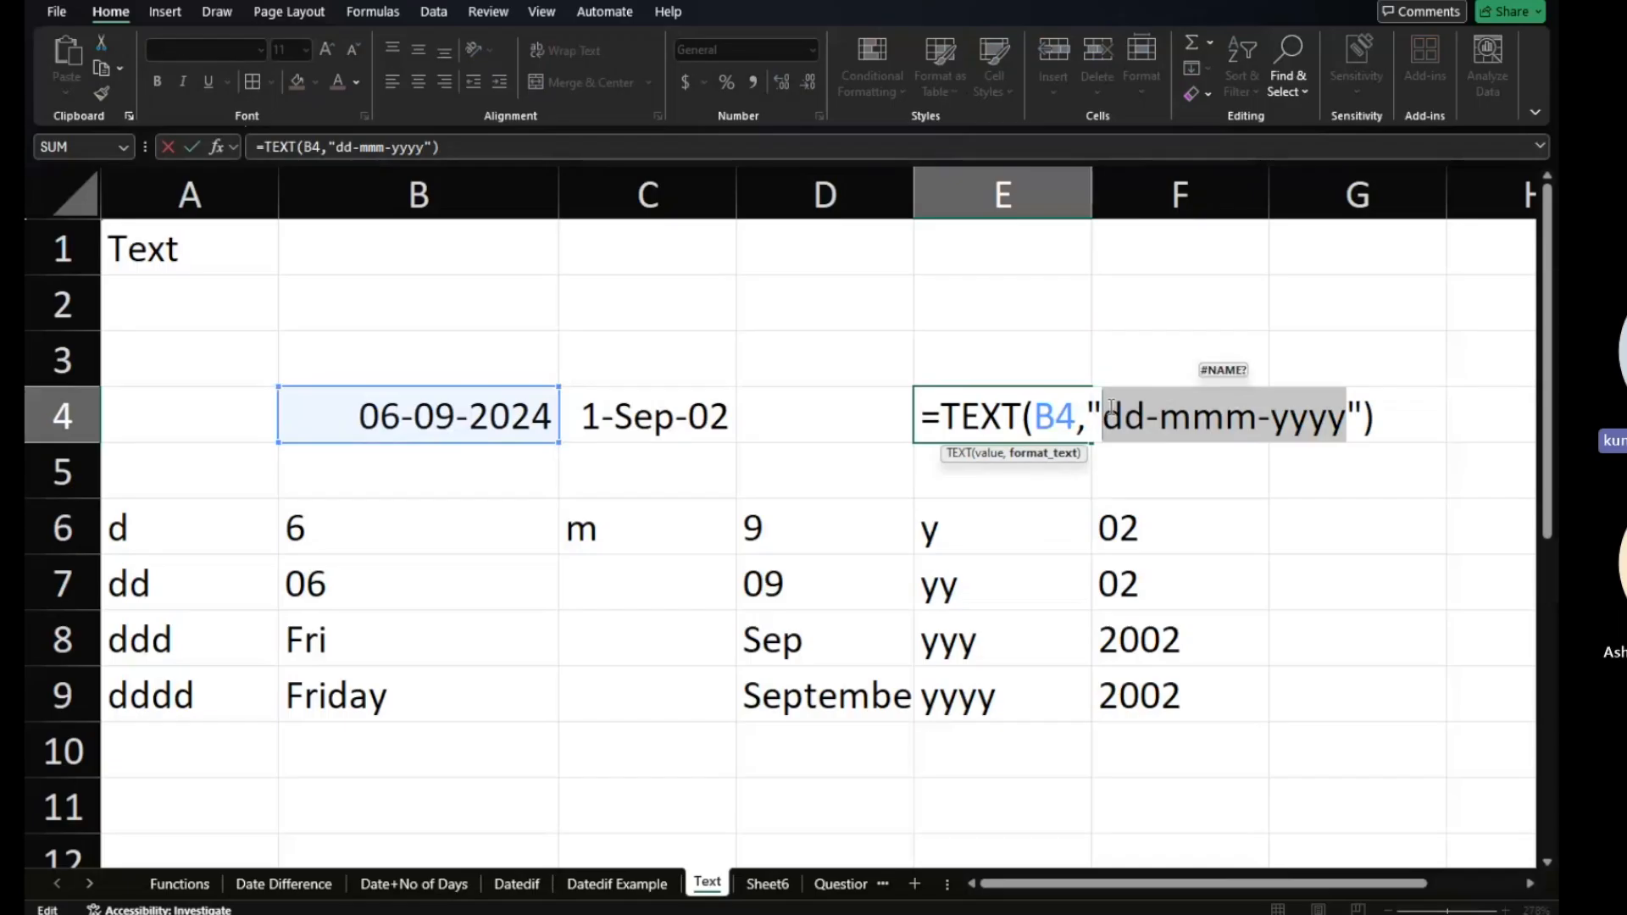
text(hh)
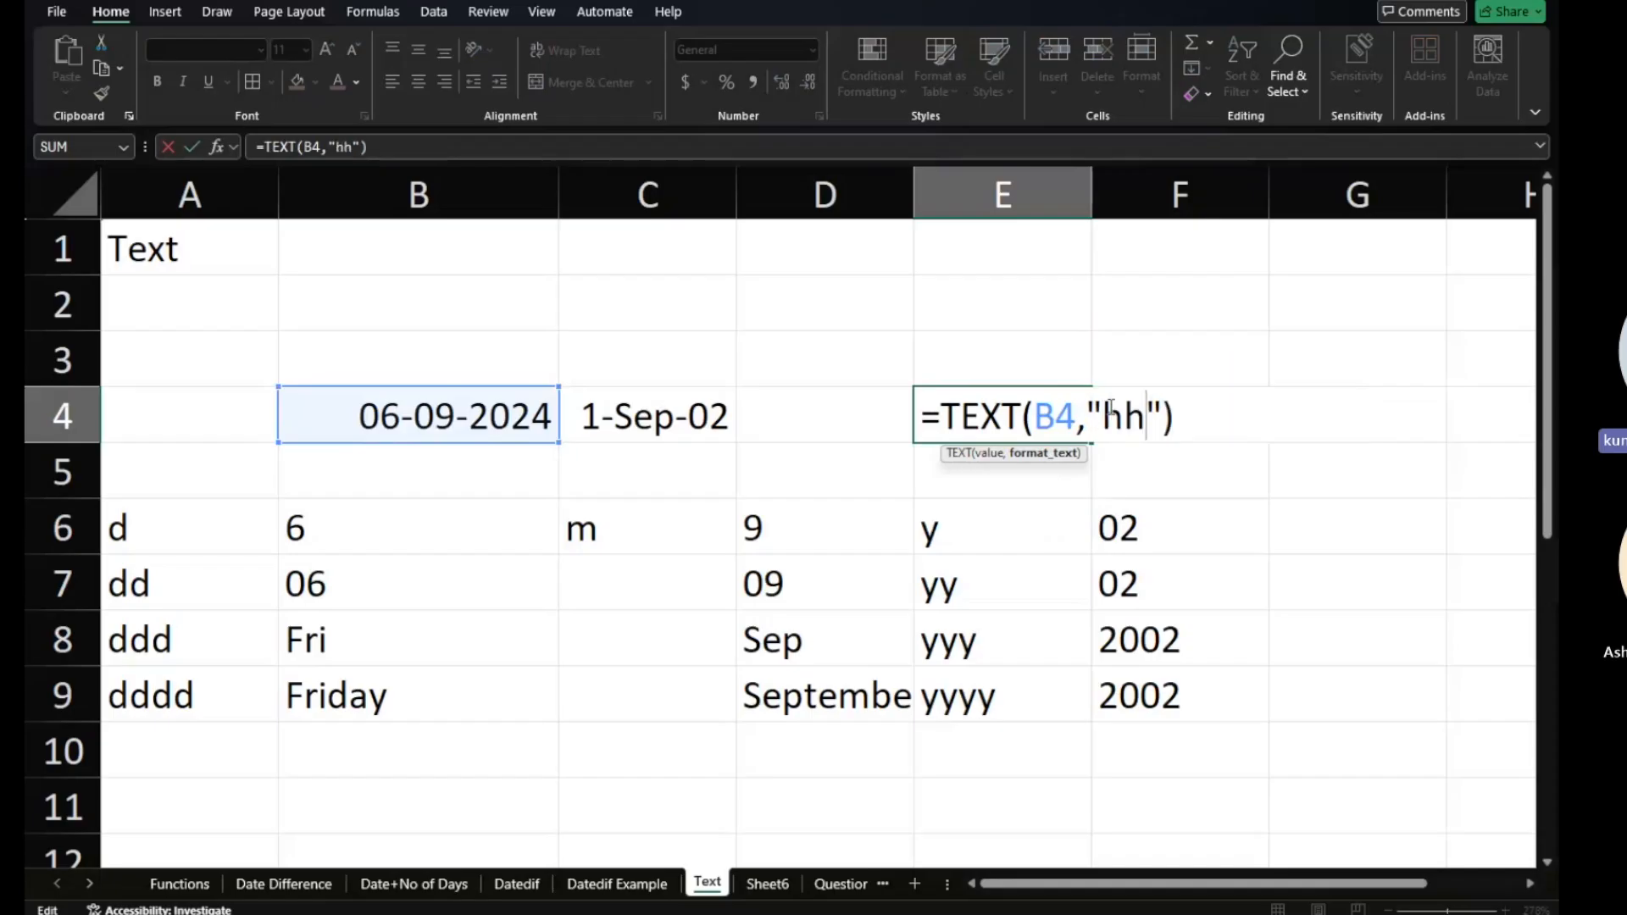
text(:mm)
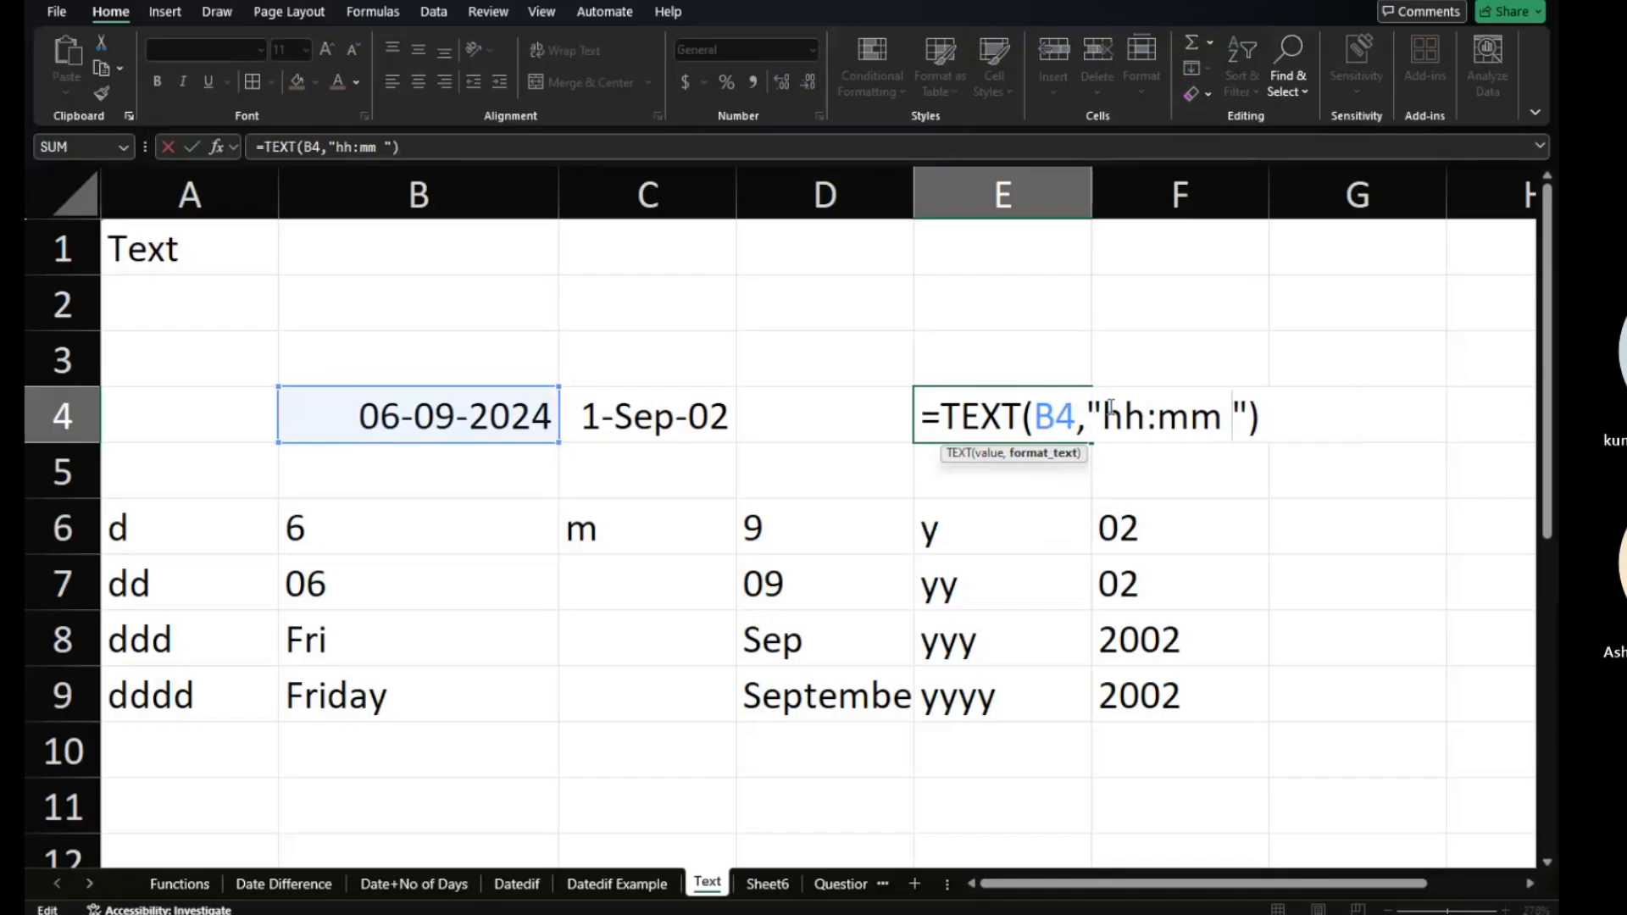
text( am/pm)
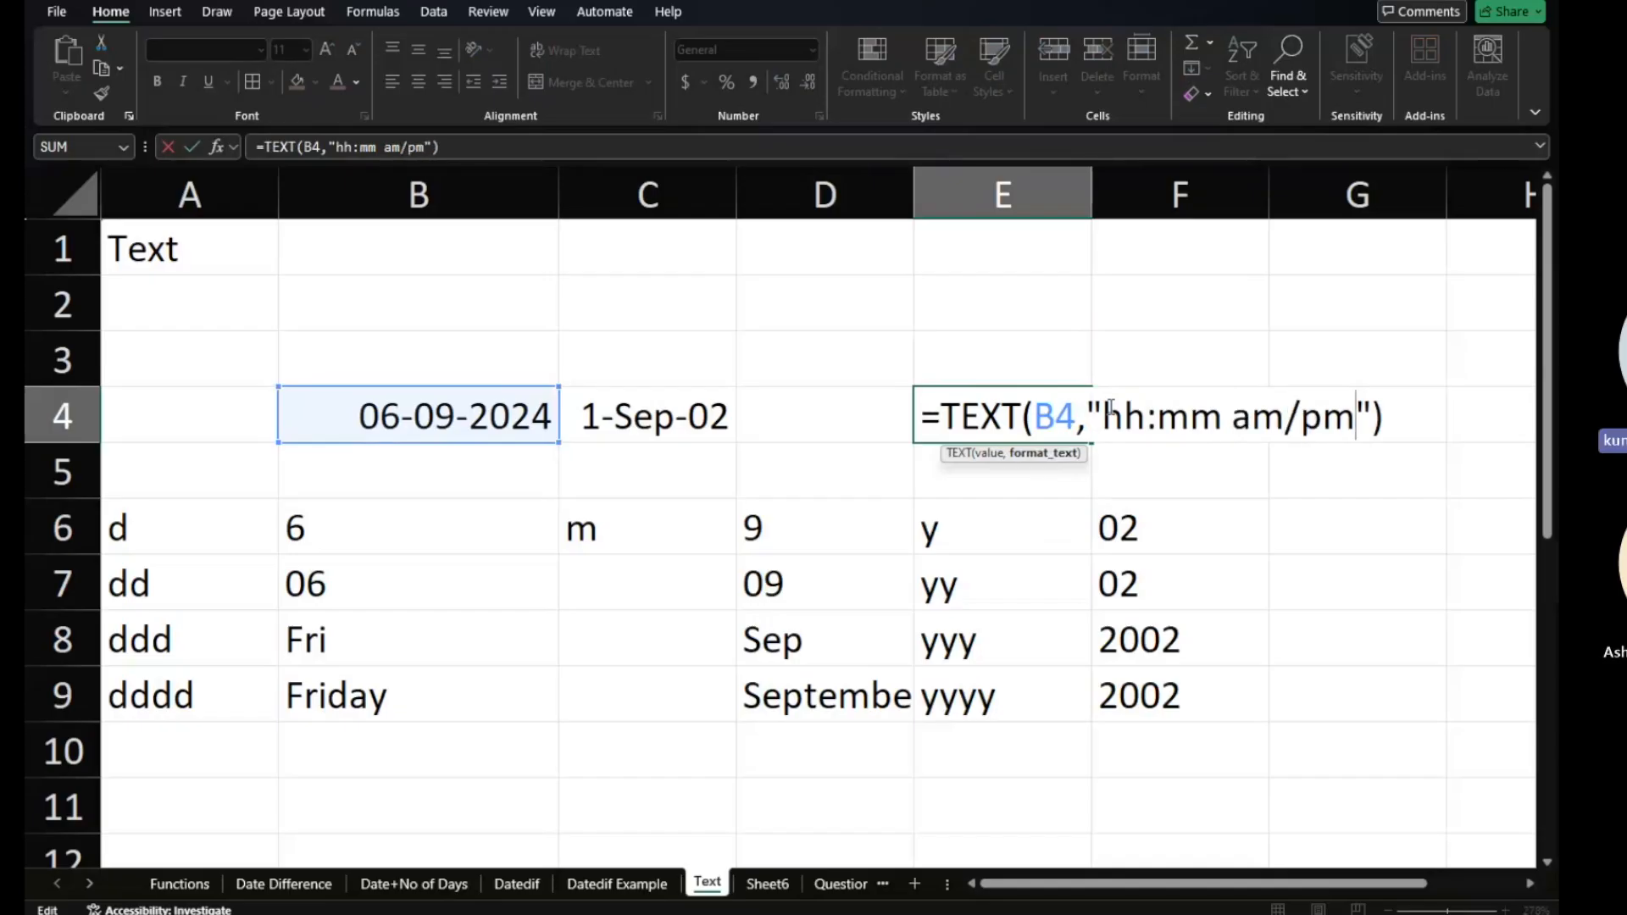
key(Return)
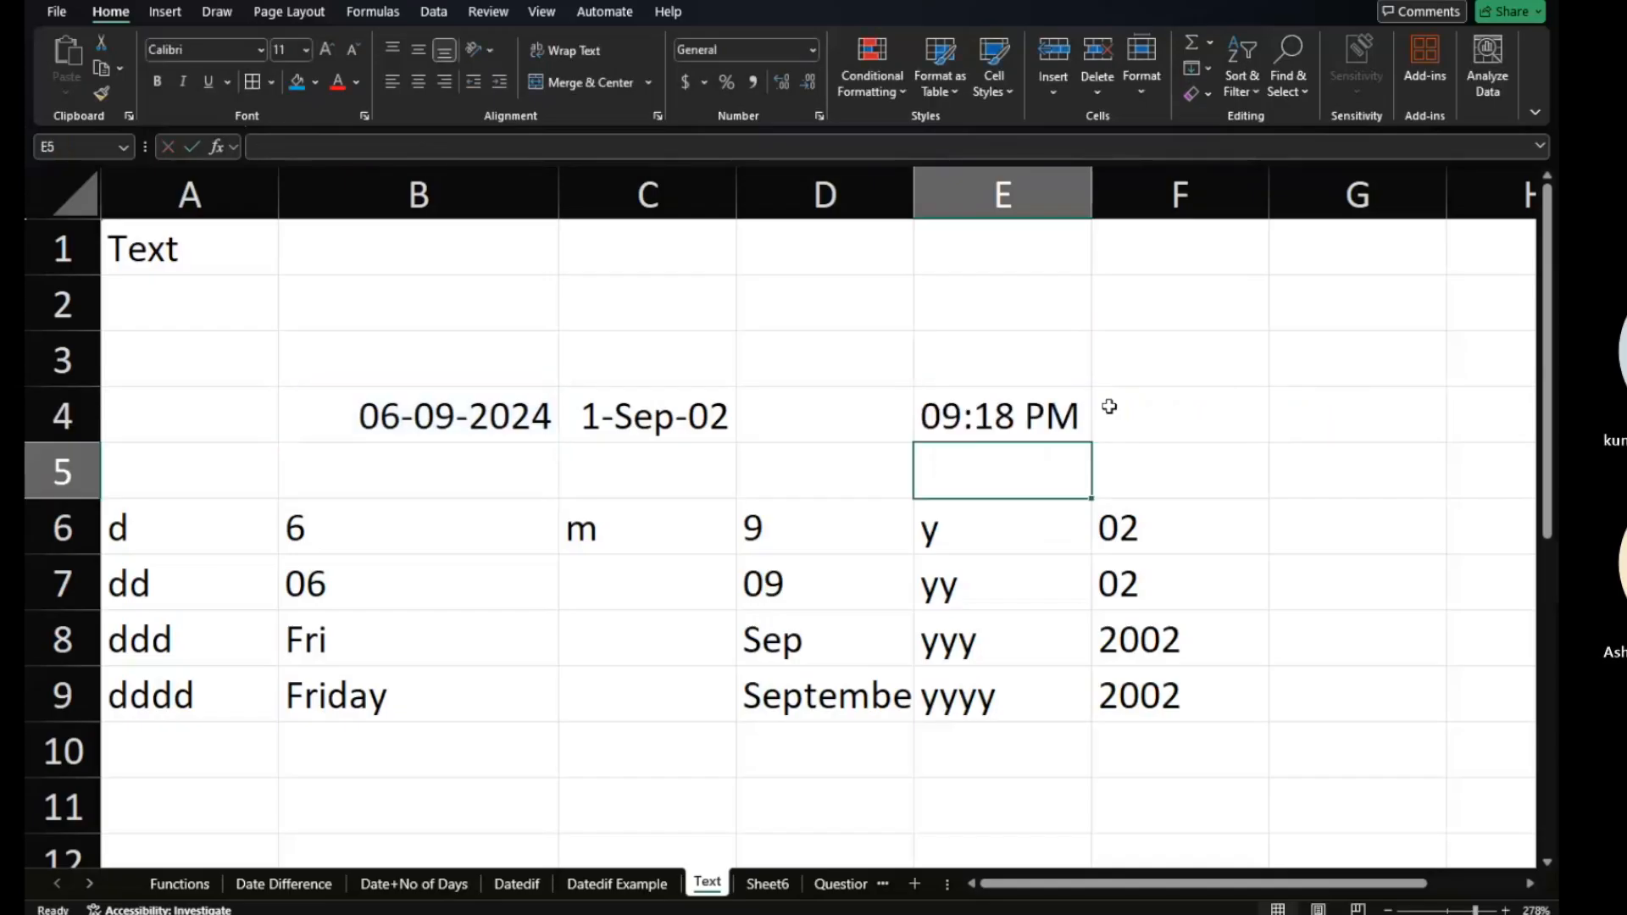
double_click(1039, 432)
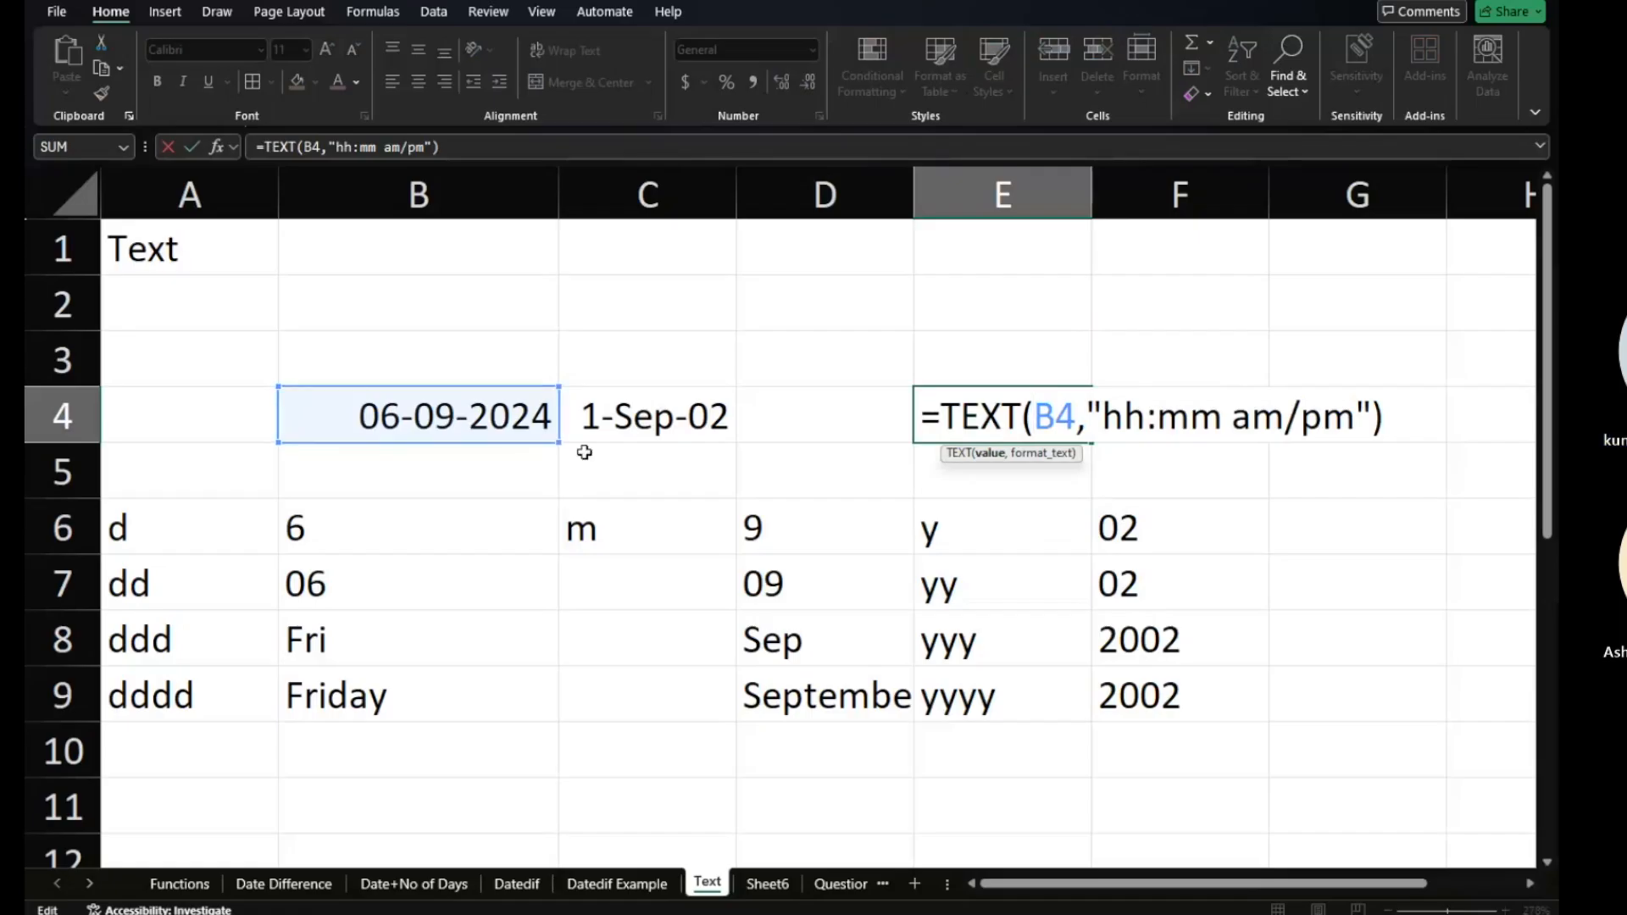
key(ctrl+Return)
Apply the custom number format dd-mm-yyyy hh:mm:ss to the NOW() date in cell B4.
click(464, 413)
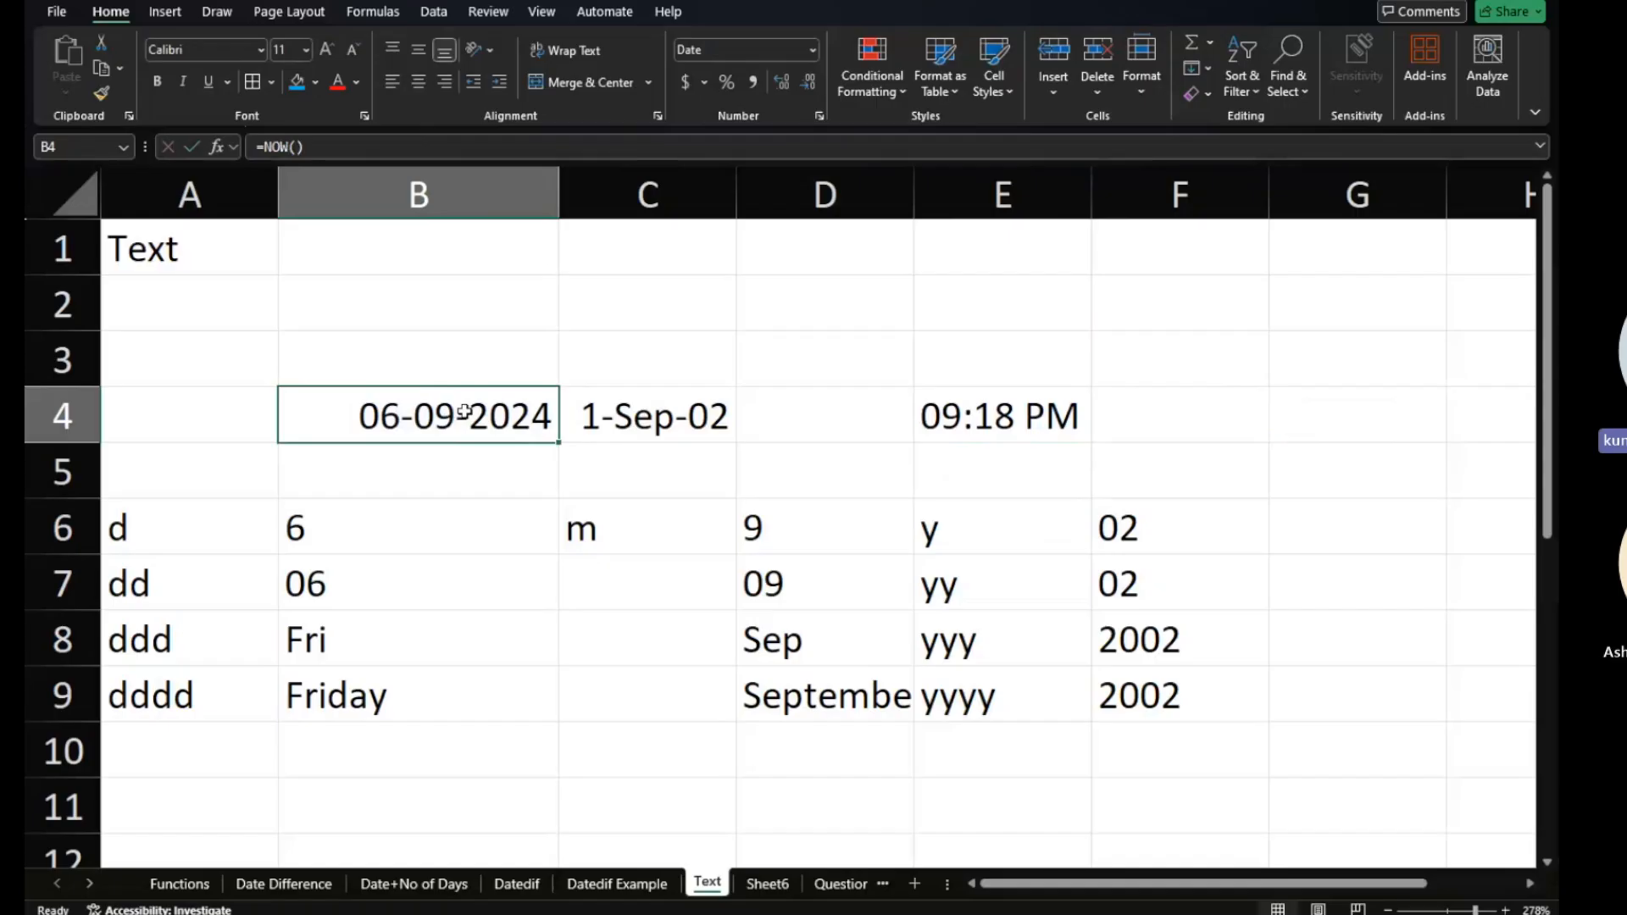
click(815, 49)
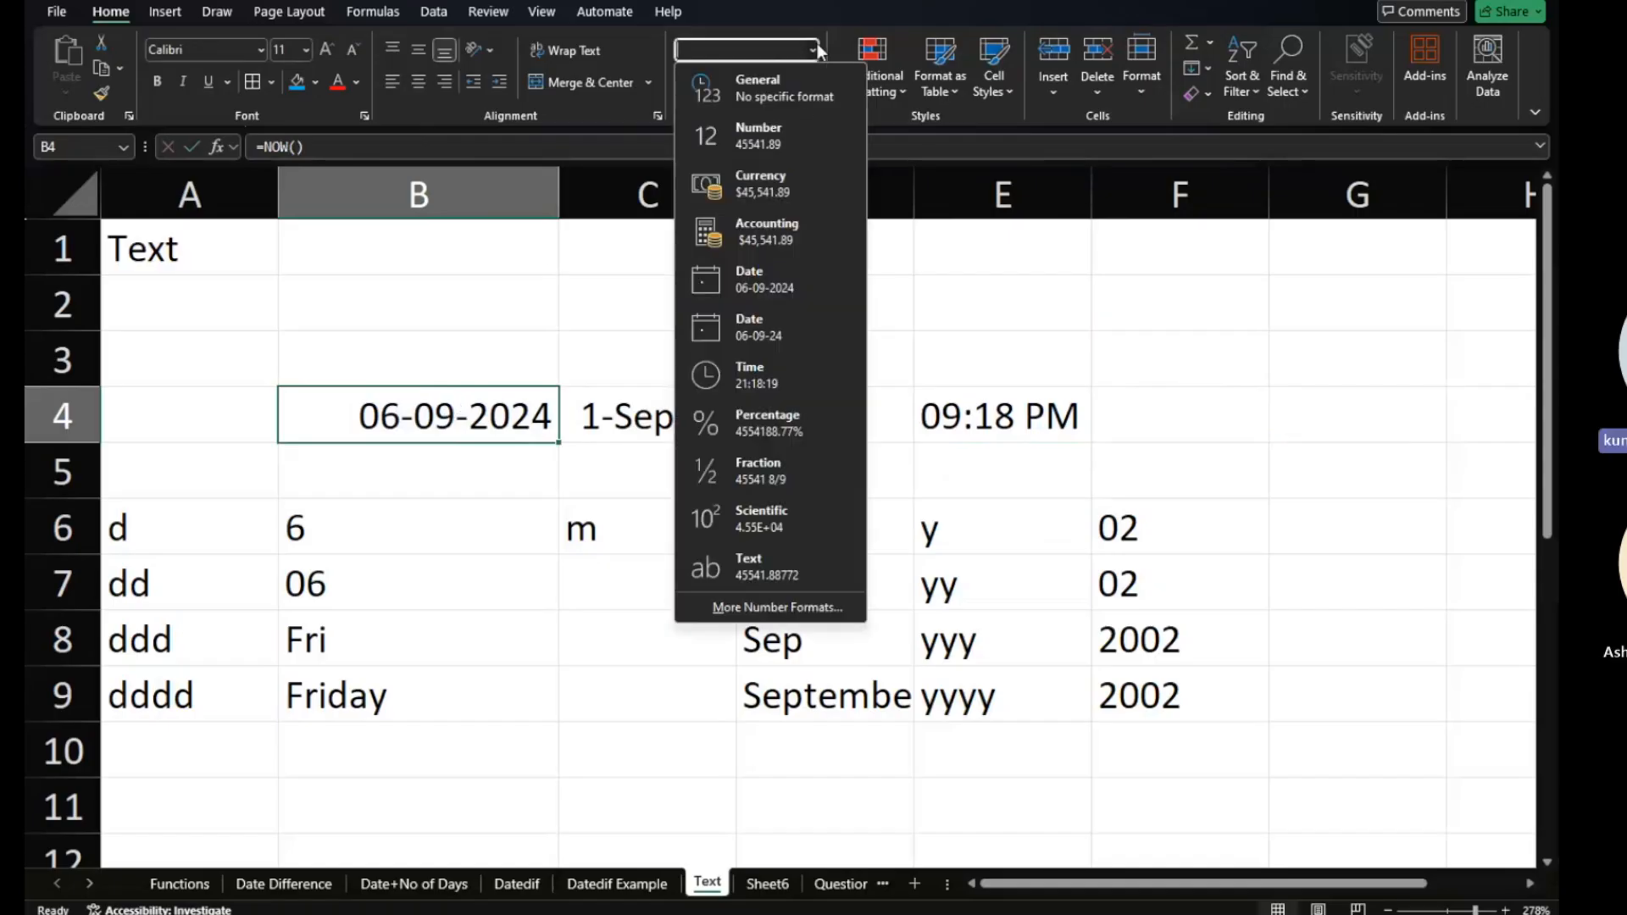
click(764, 607)
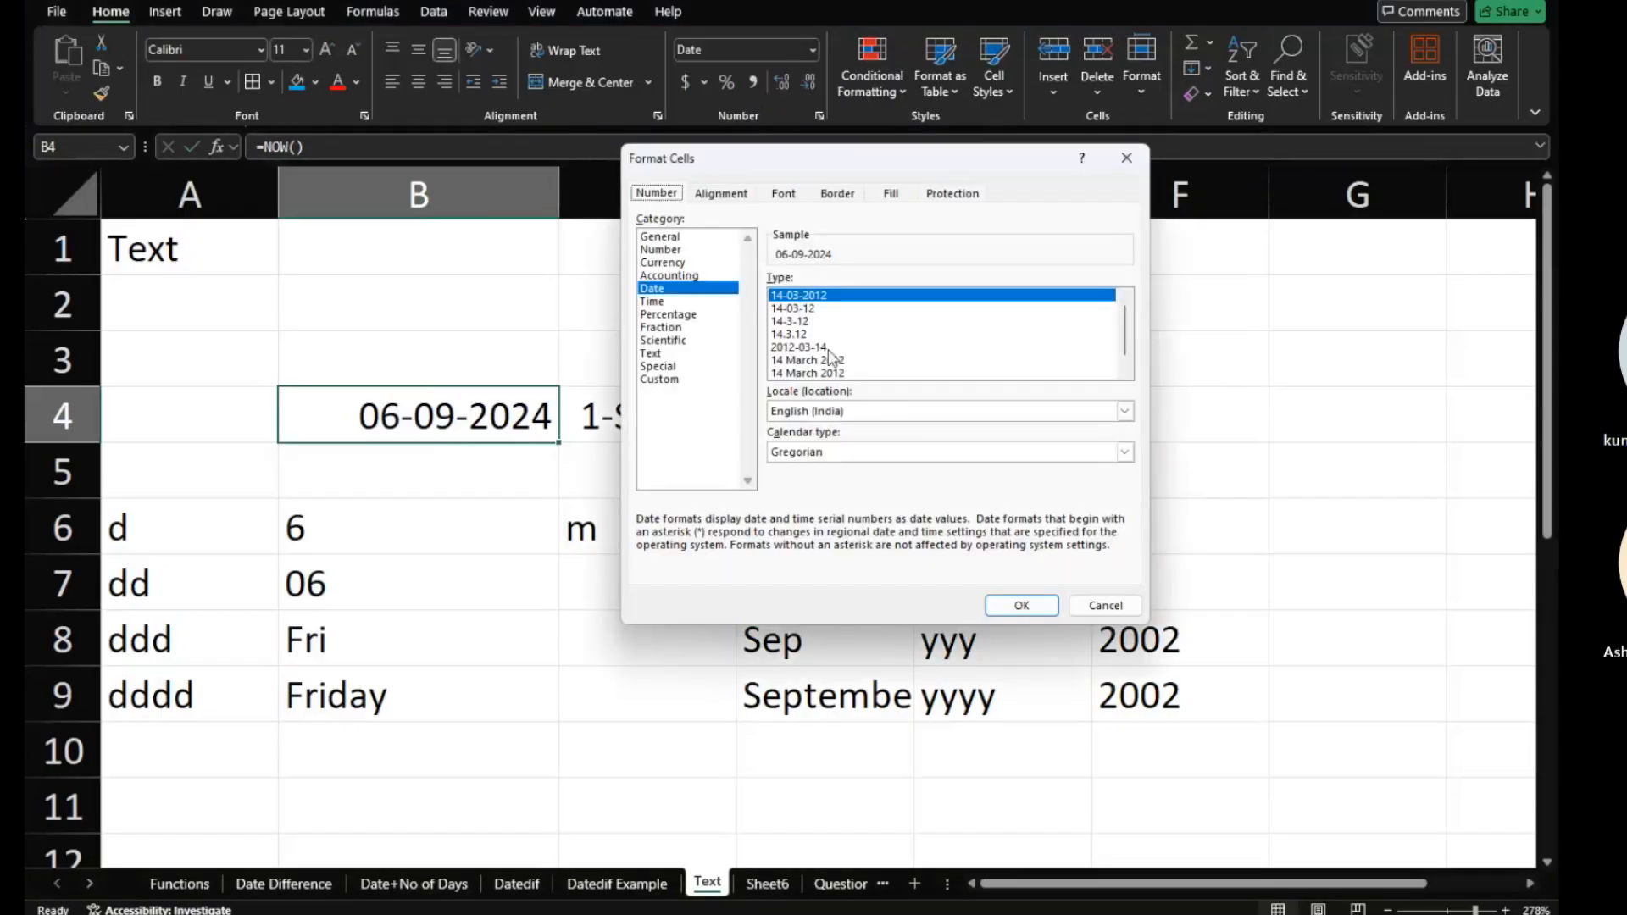
scroll(842, 355, down, 2)
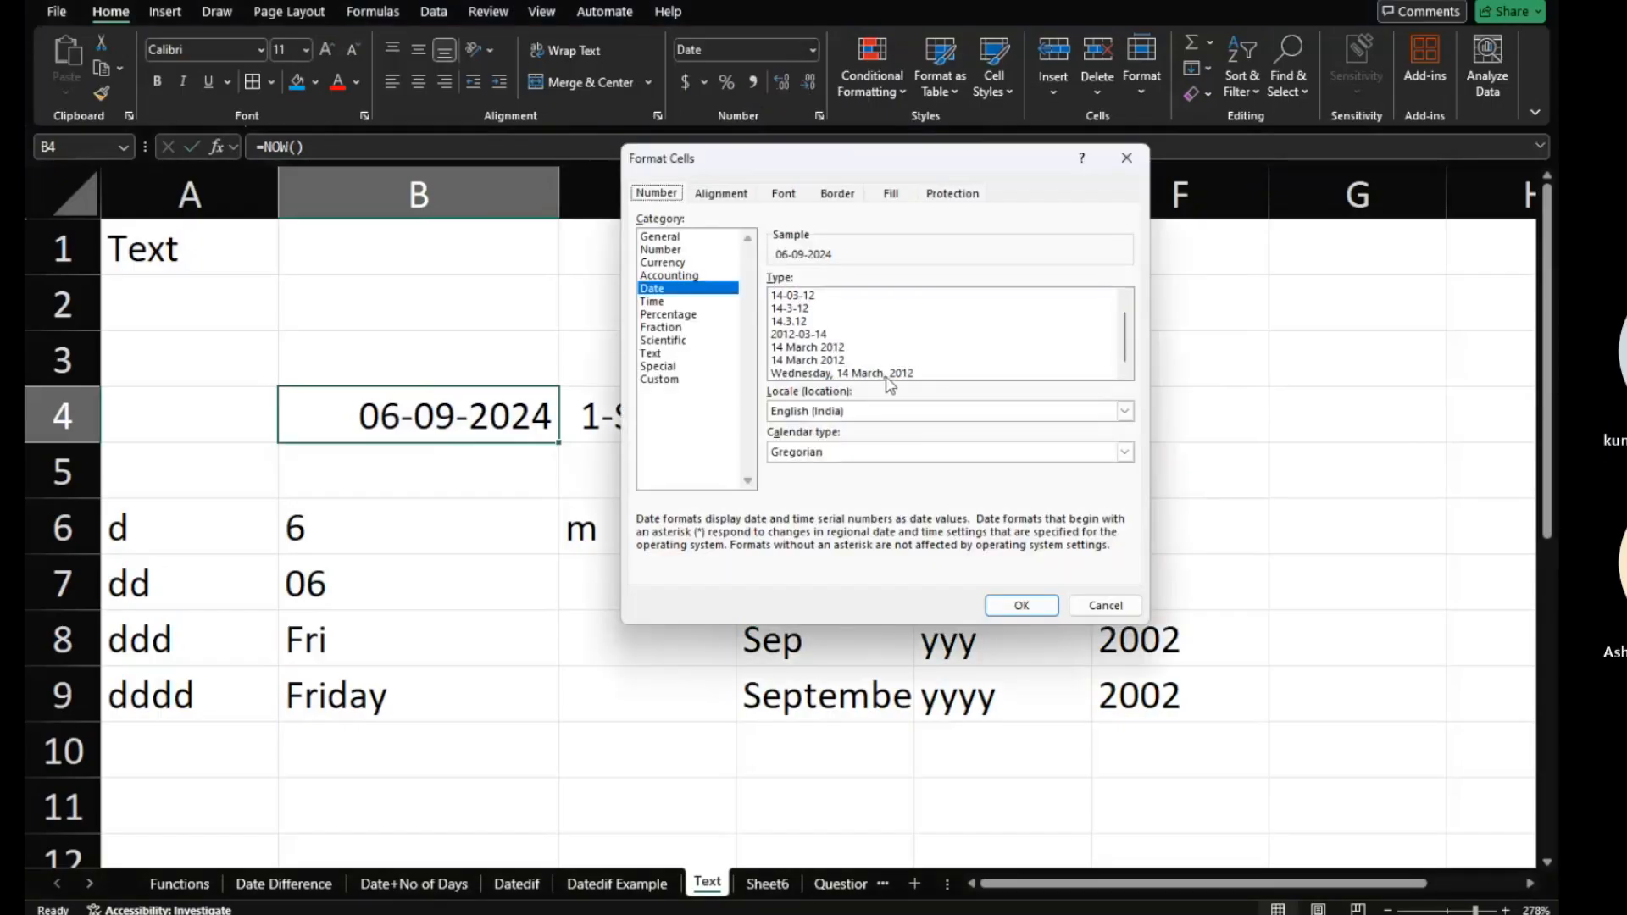
click(661, 381)
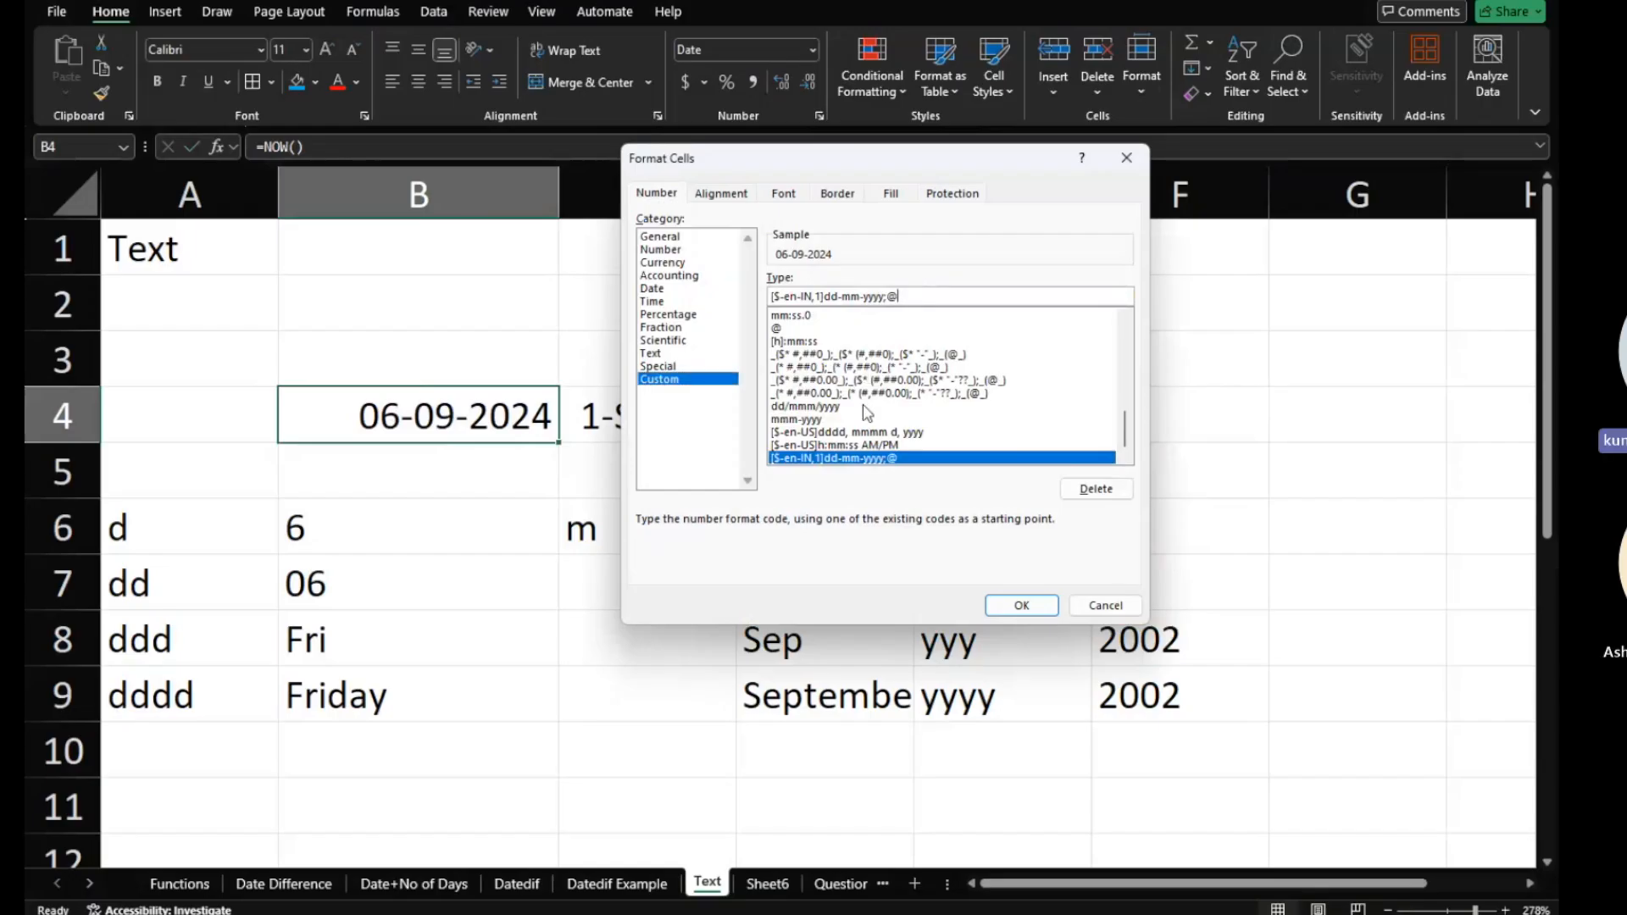
double_click(873, 296)
key(BackSpace)
text(dd-mm-yyyy)
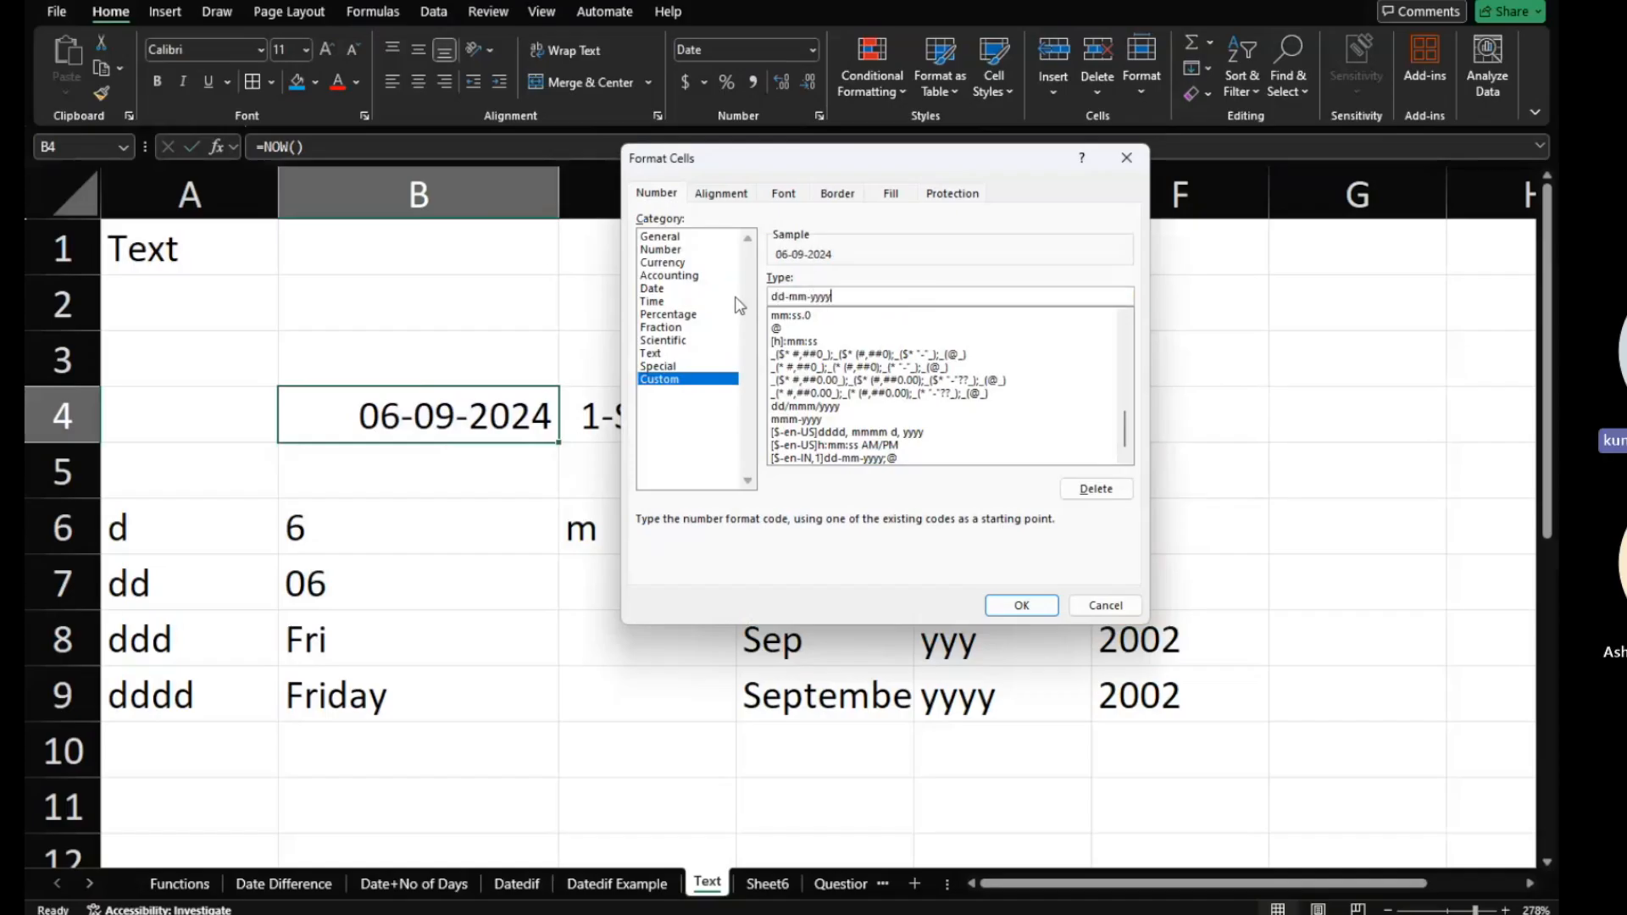
text( hh:mm)
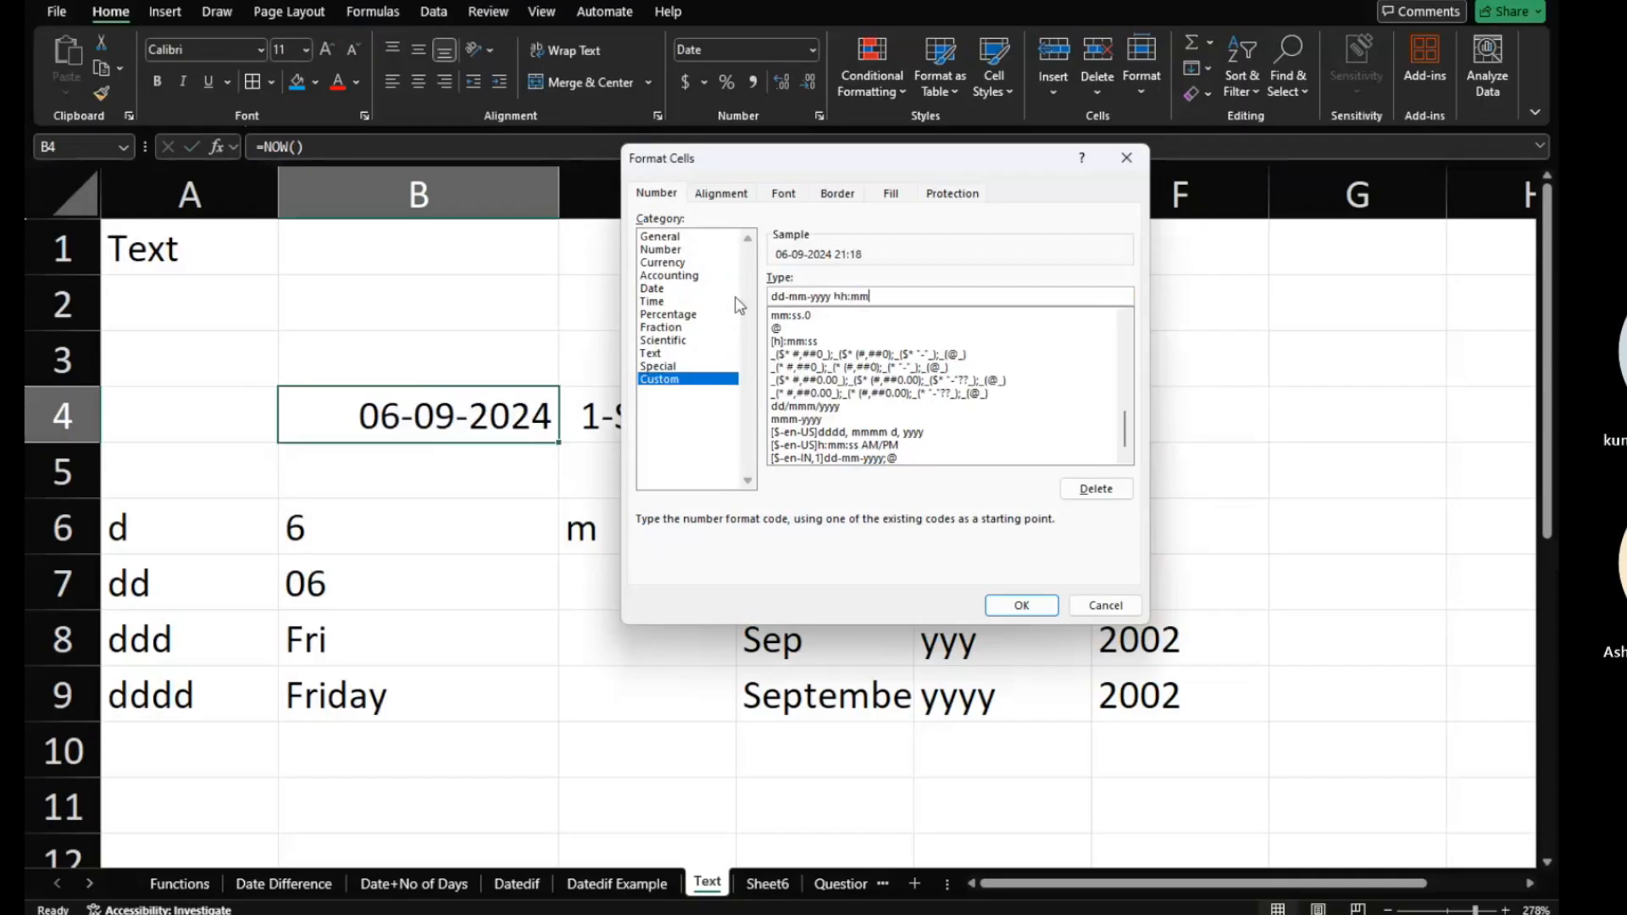
text(:ss)
click(998, 608)
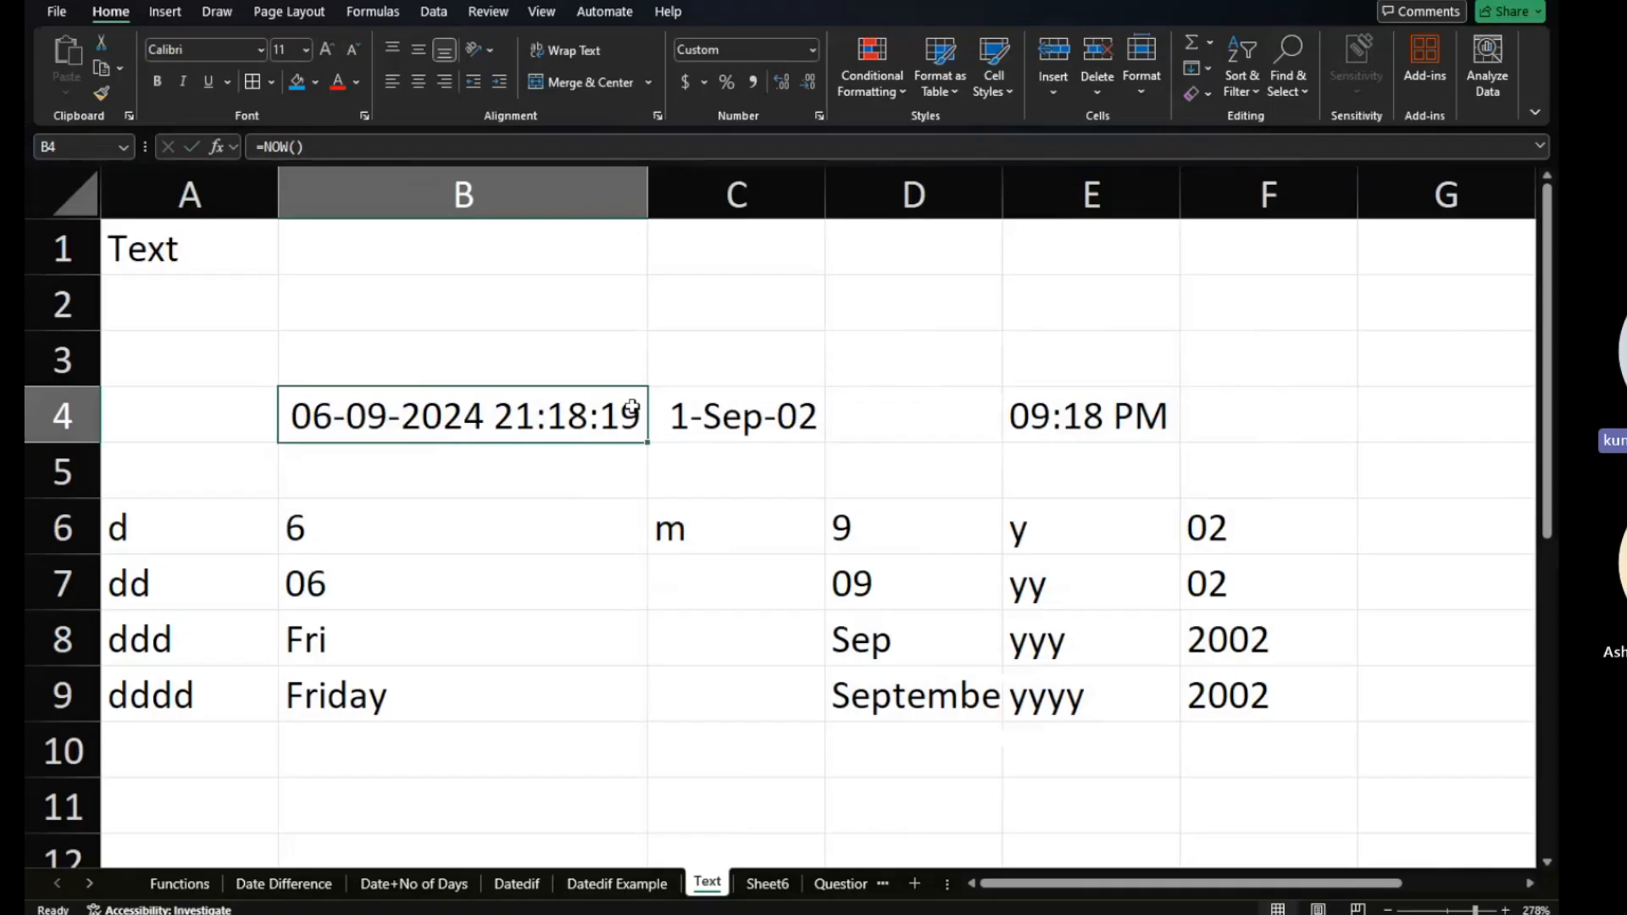
Shorten the format text in the E4 formula to "h" to extract only the hour.
click(1089, 417)
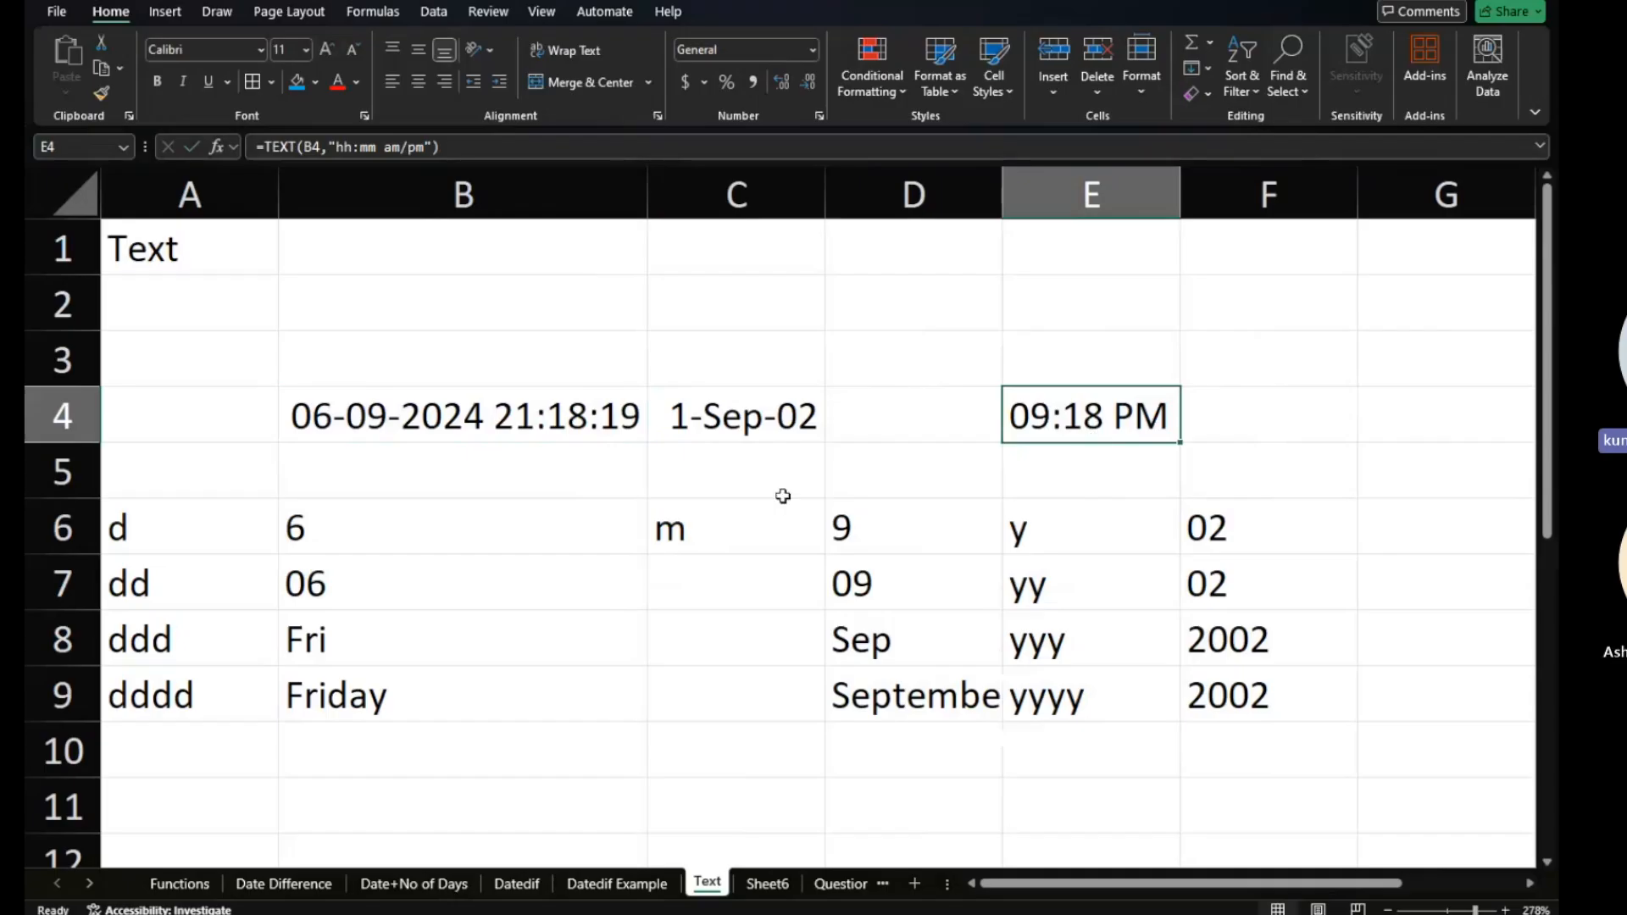
double_click(1066, 415)
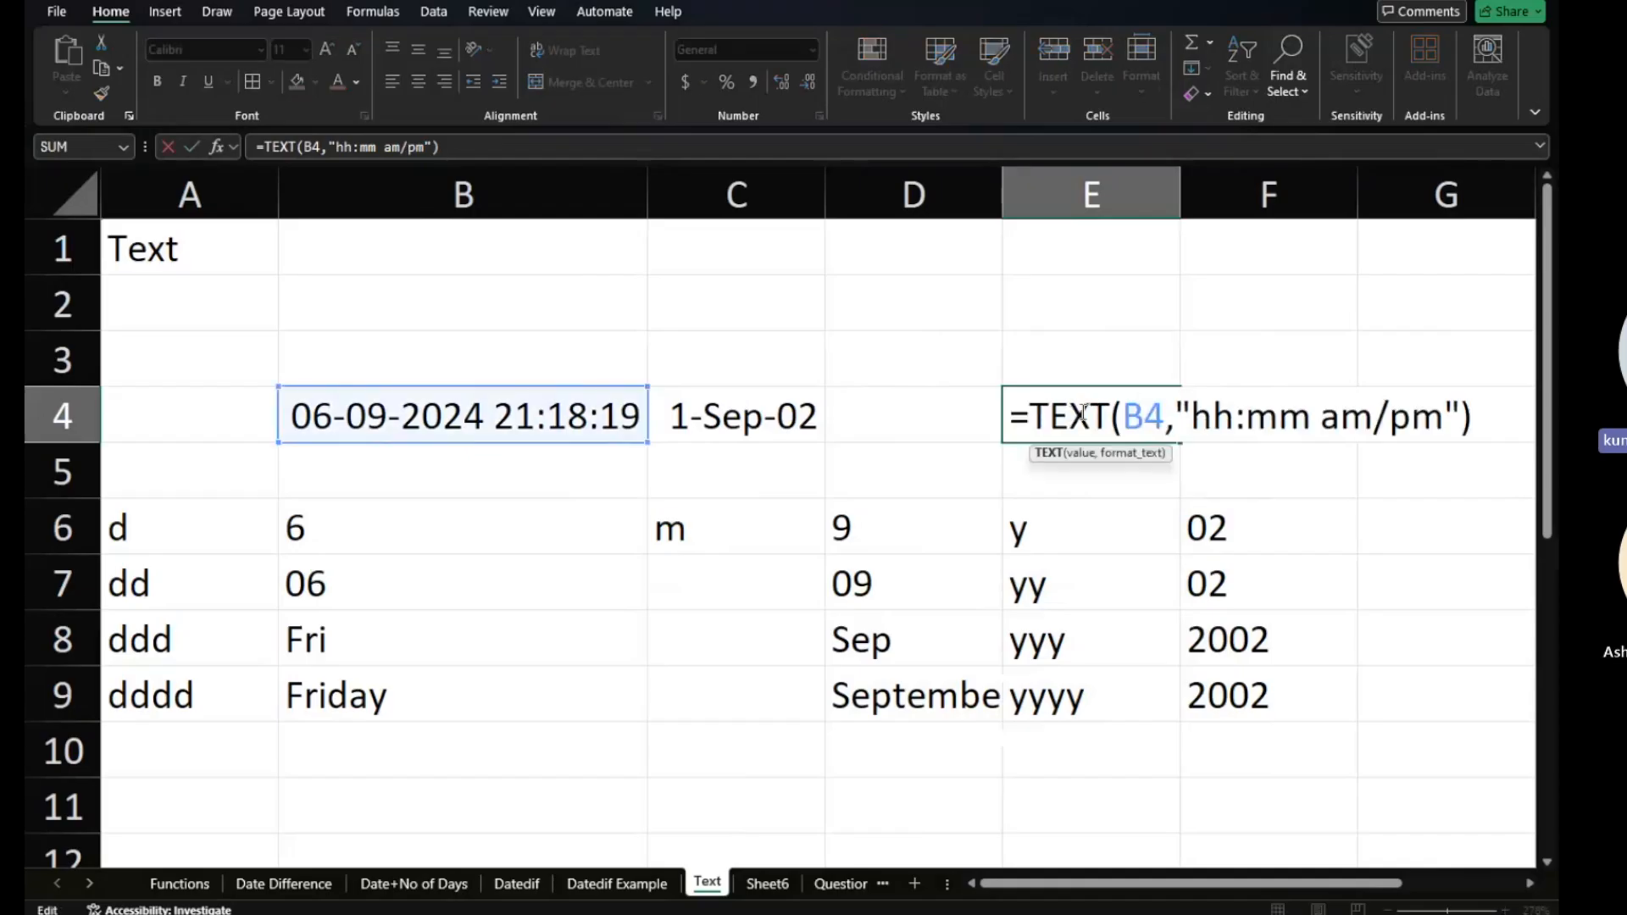
drag(1445, 415, 1212, 416)
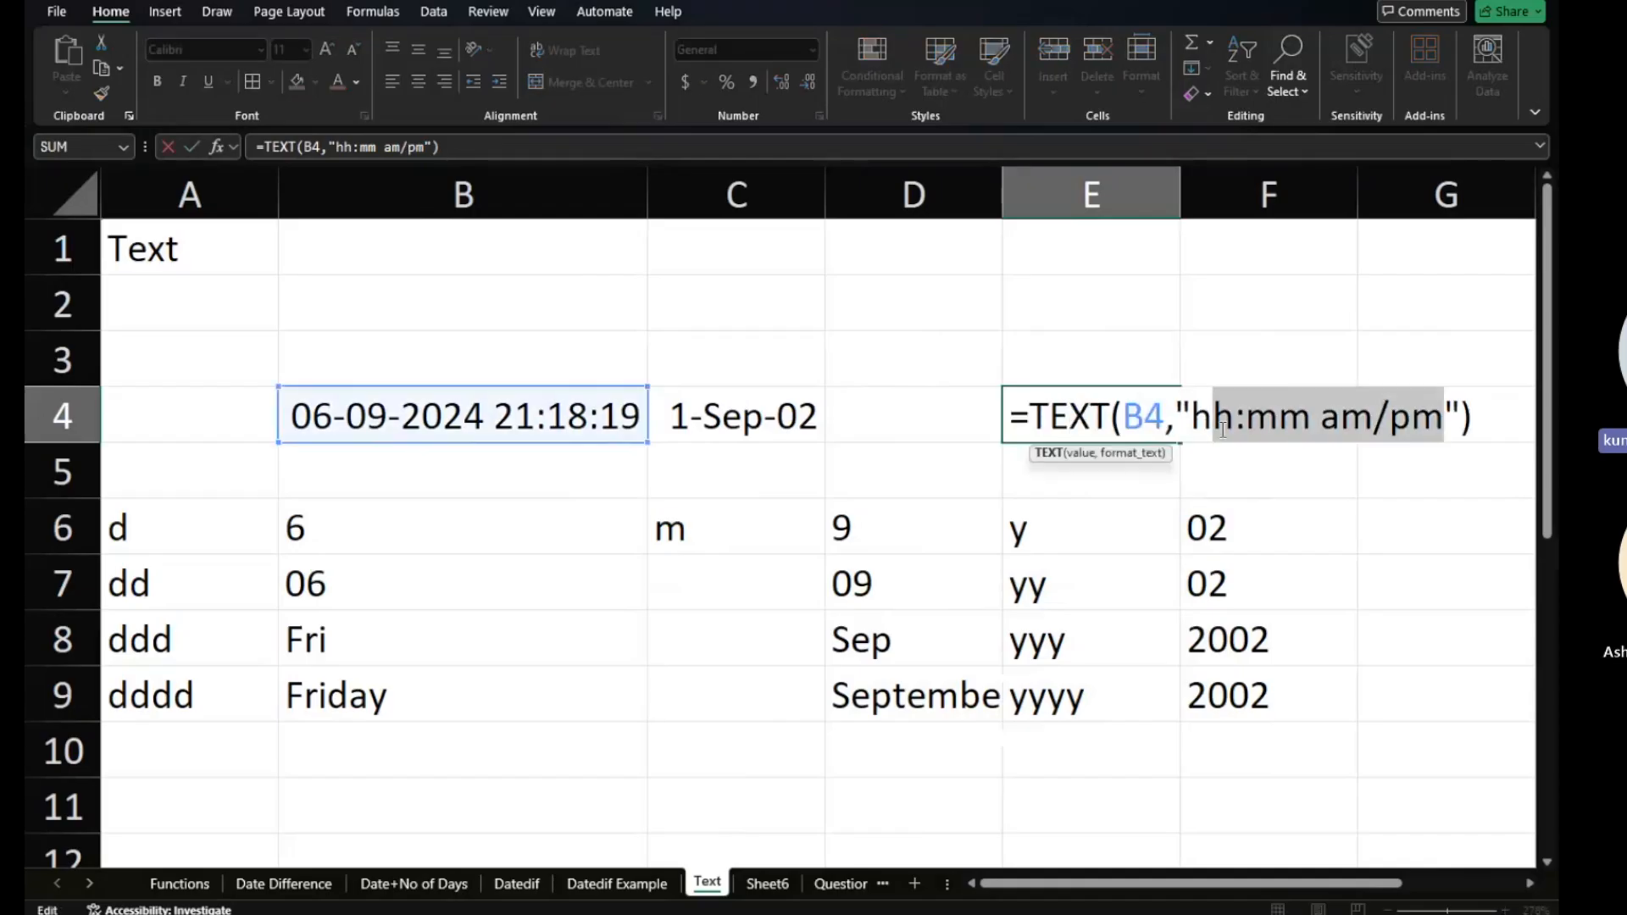
key(BackSpace)
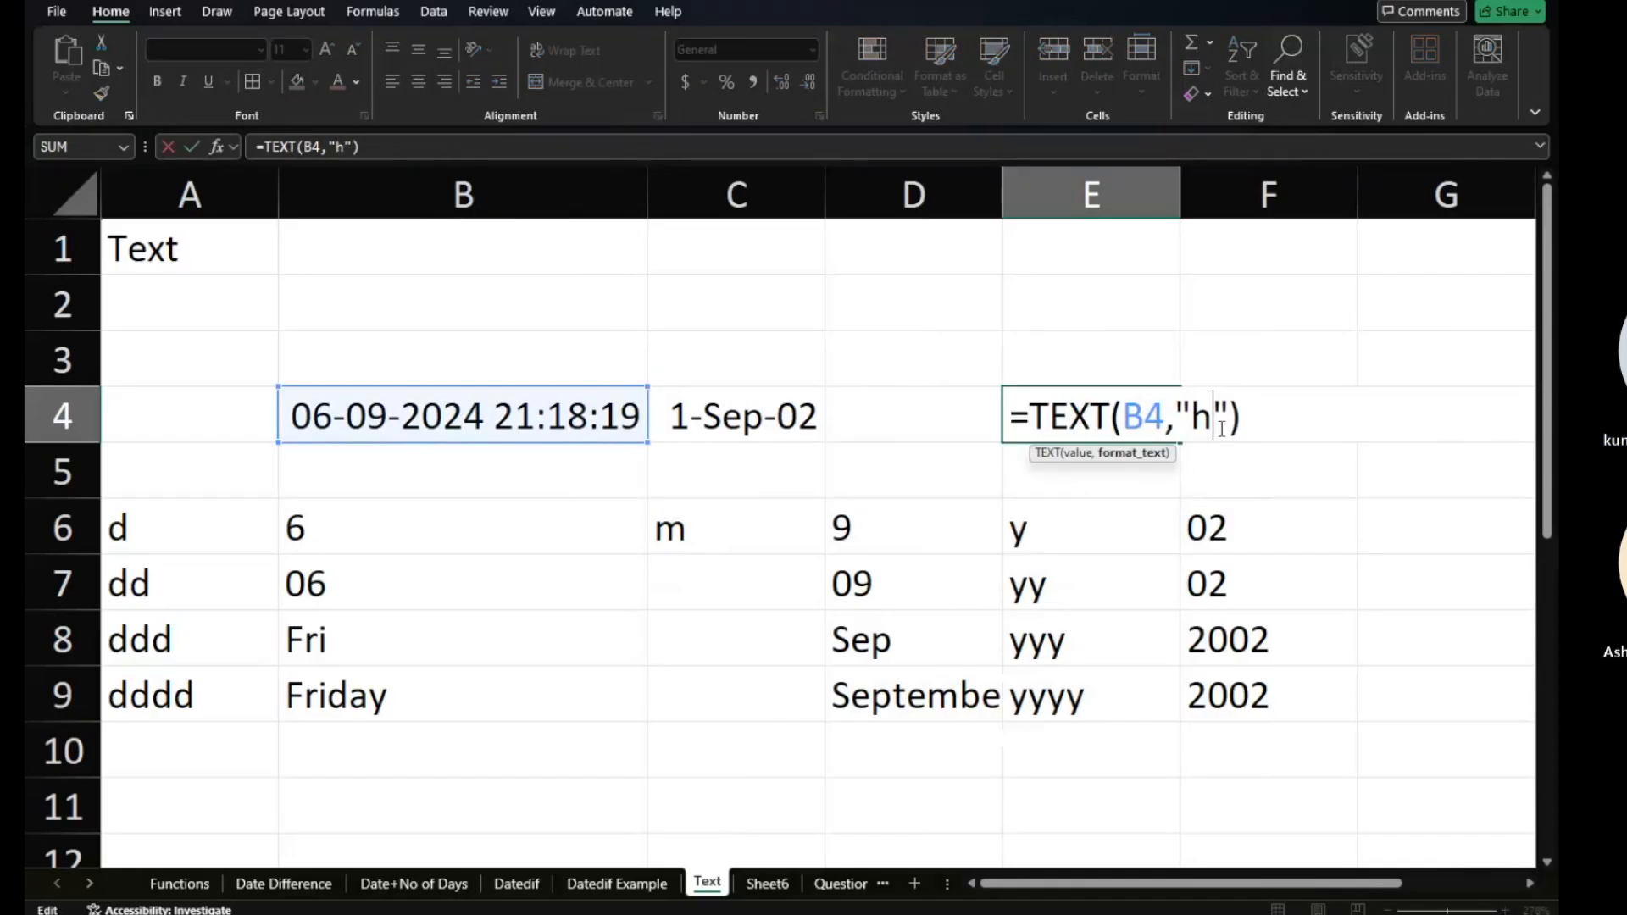
key(Return)
Change the format text in the E4 formula to "m" to test it for minutes.
click(1071, 409)
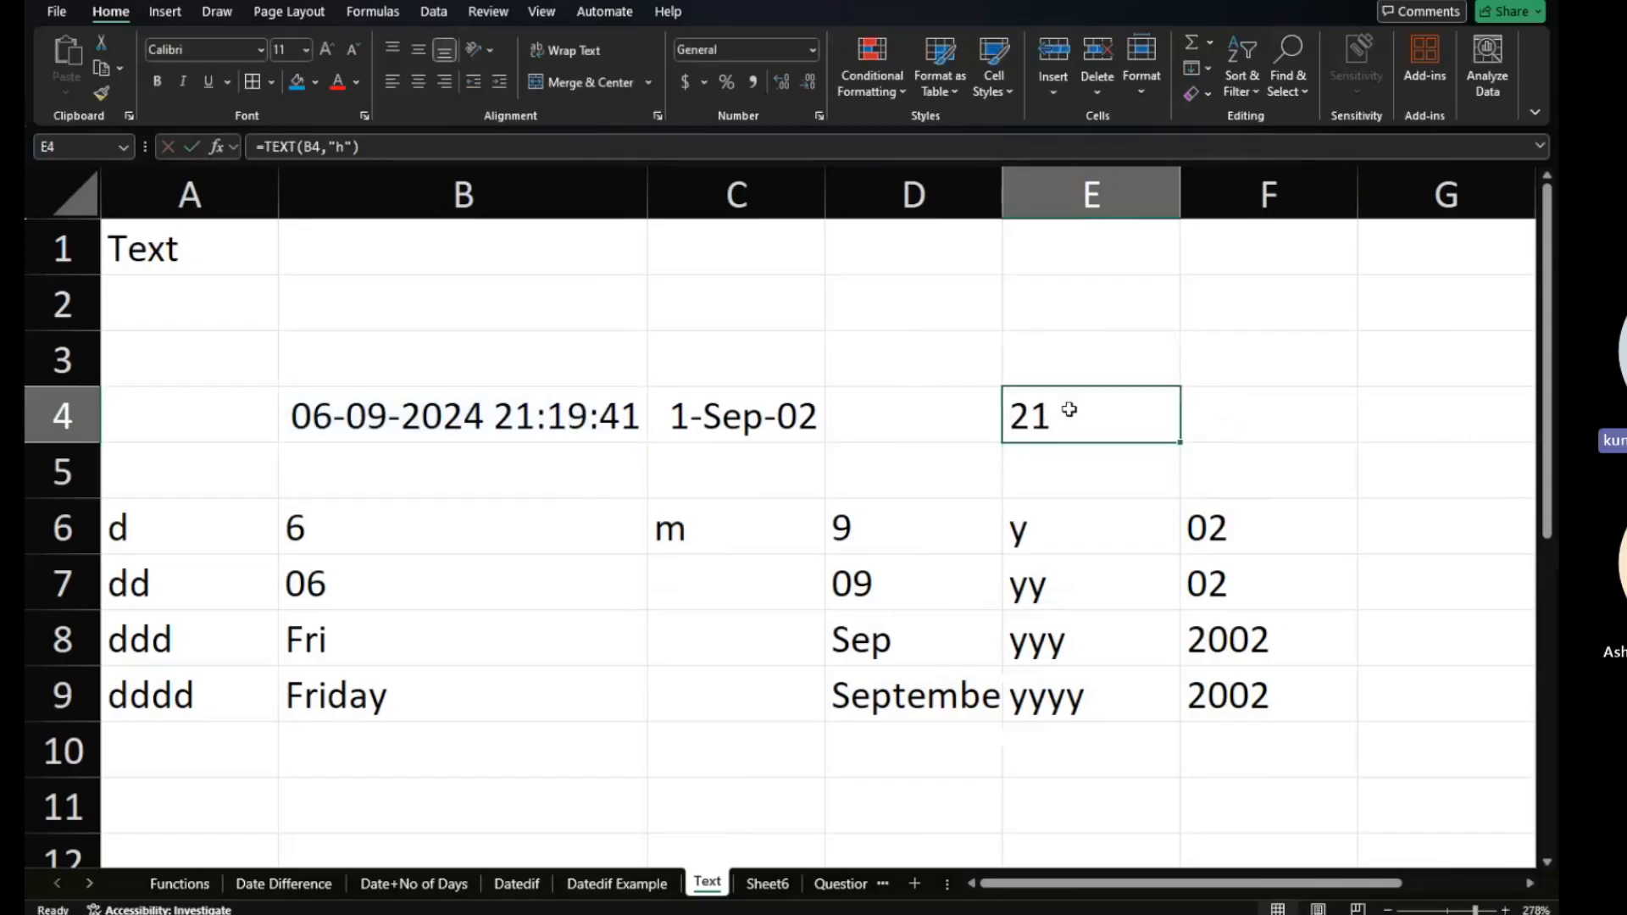
double_click(1069, 409)
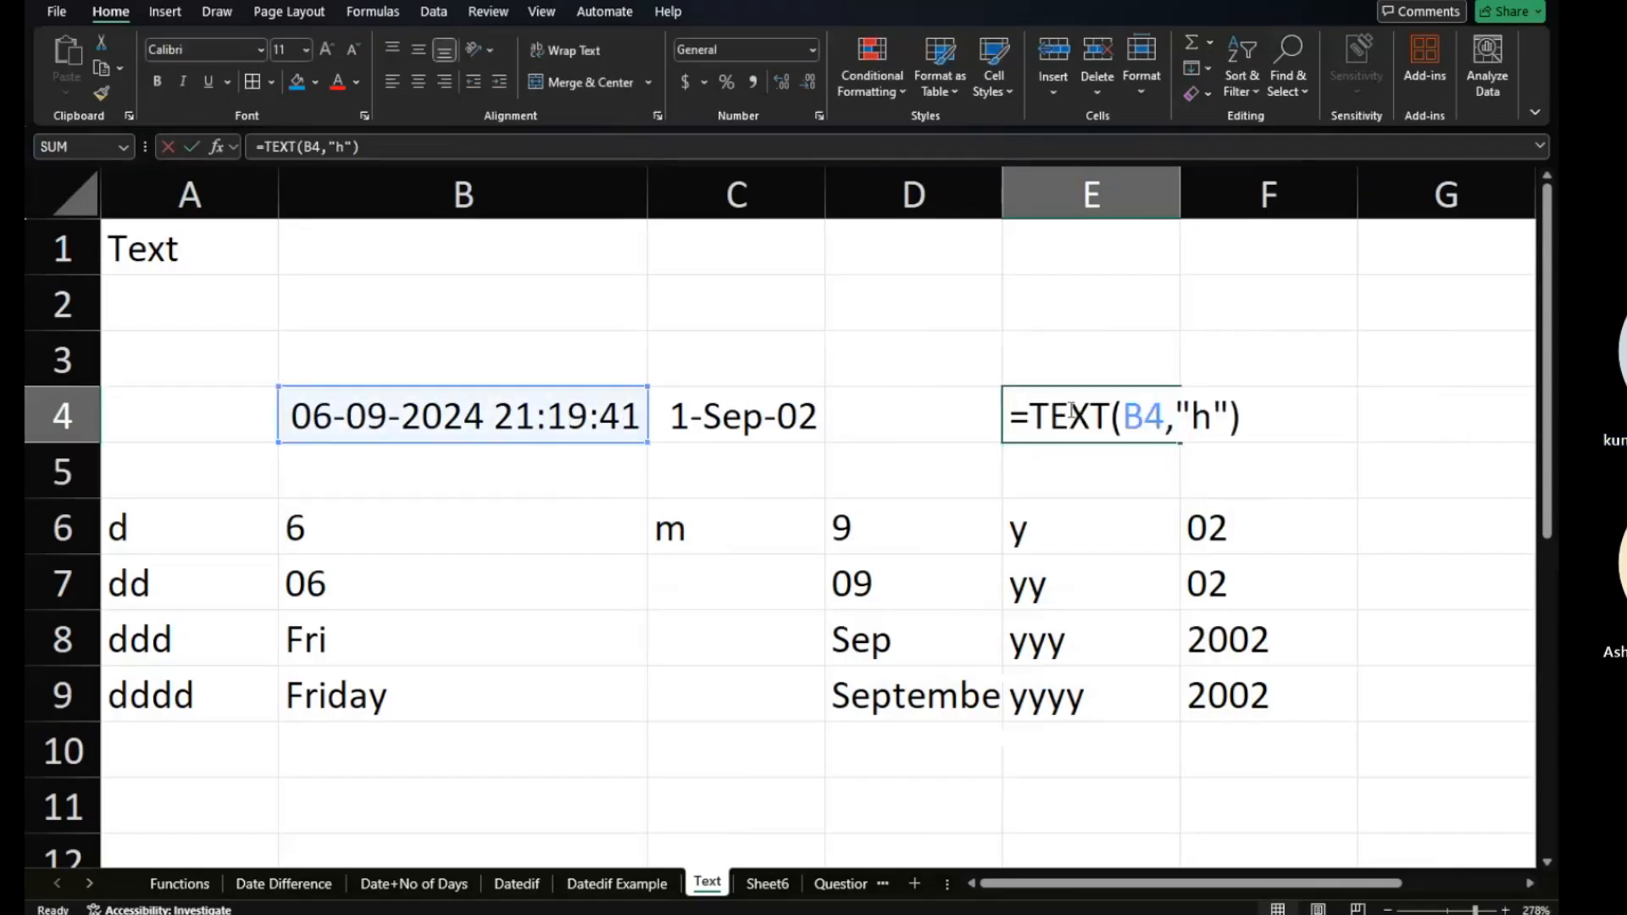
click(1214, 421)
key(BackSpace)
text(m)
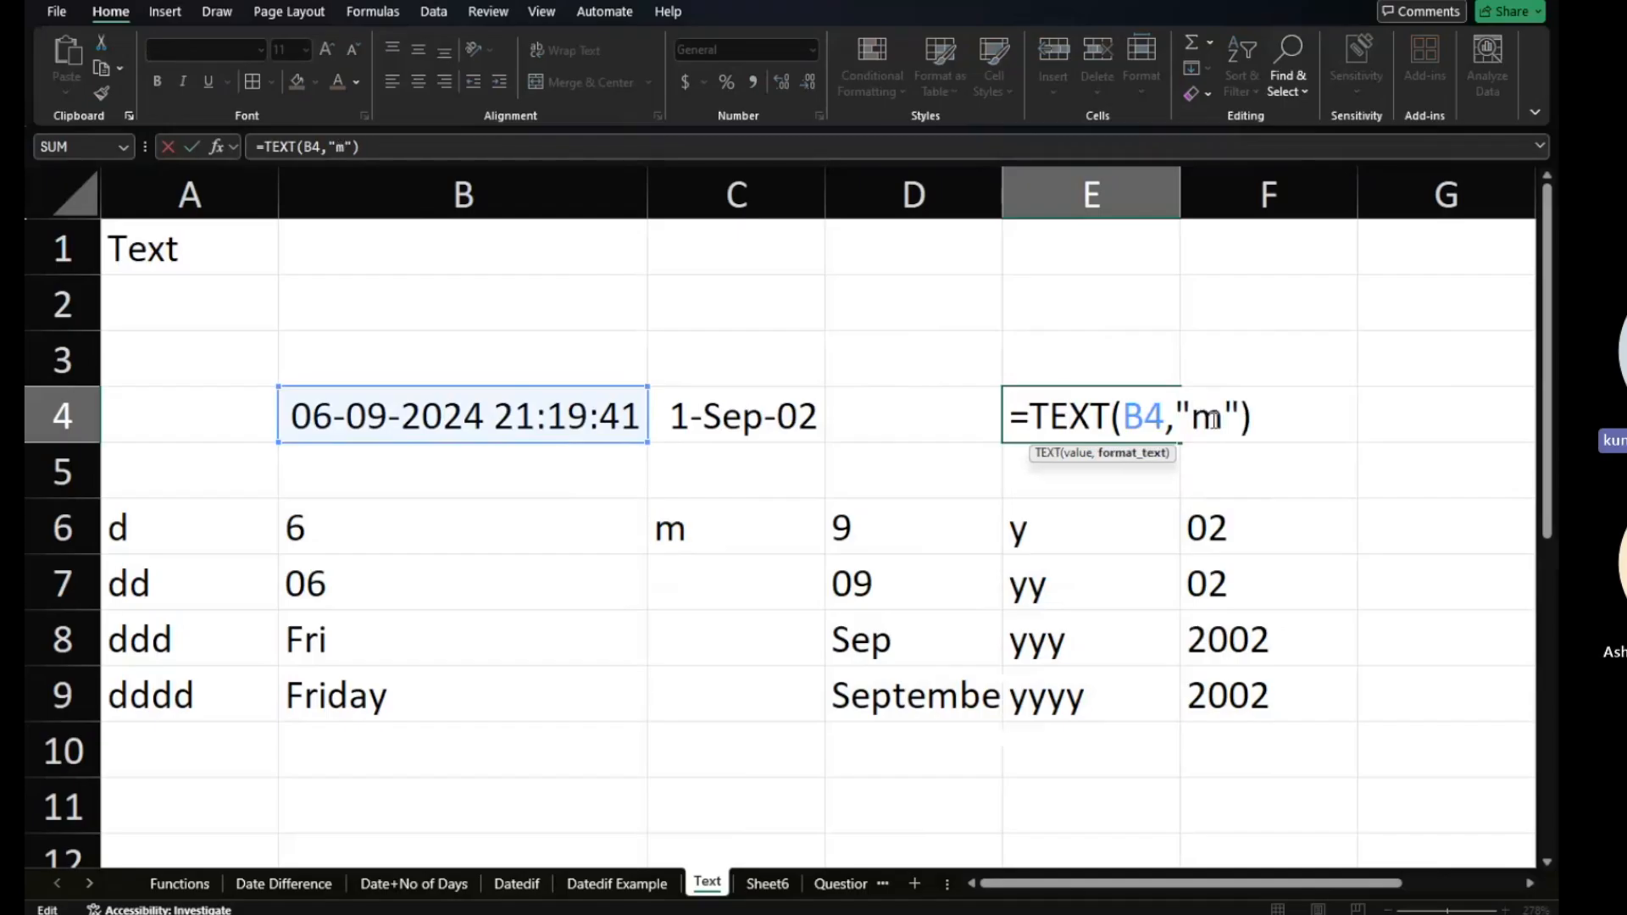
key(Return)
Try adding a colon before the m in the E4 formula's format text, making it ":m".
click(1117, 418)
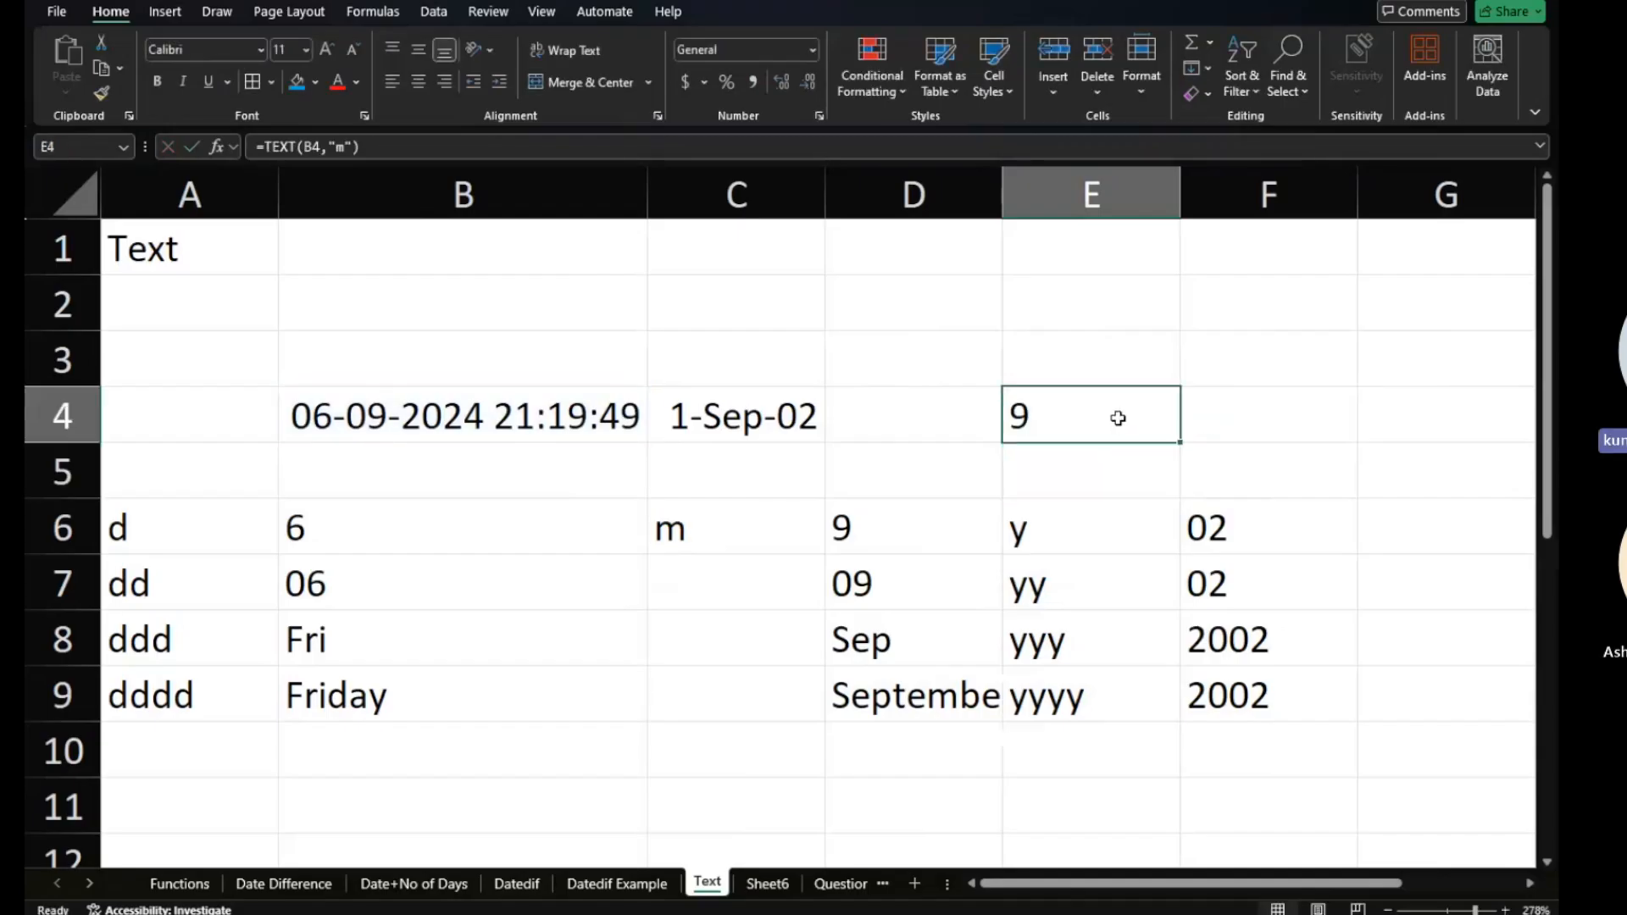
double_click(1117, 418)
click(1194, 417)
text(:)
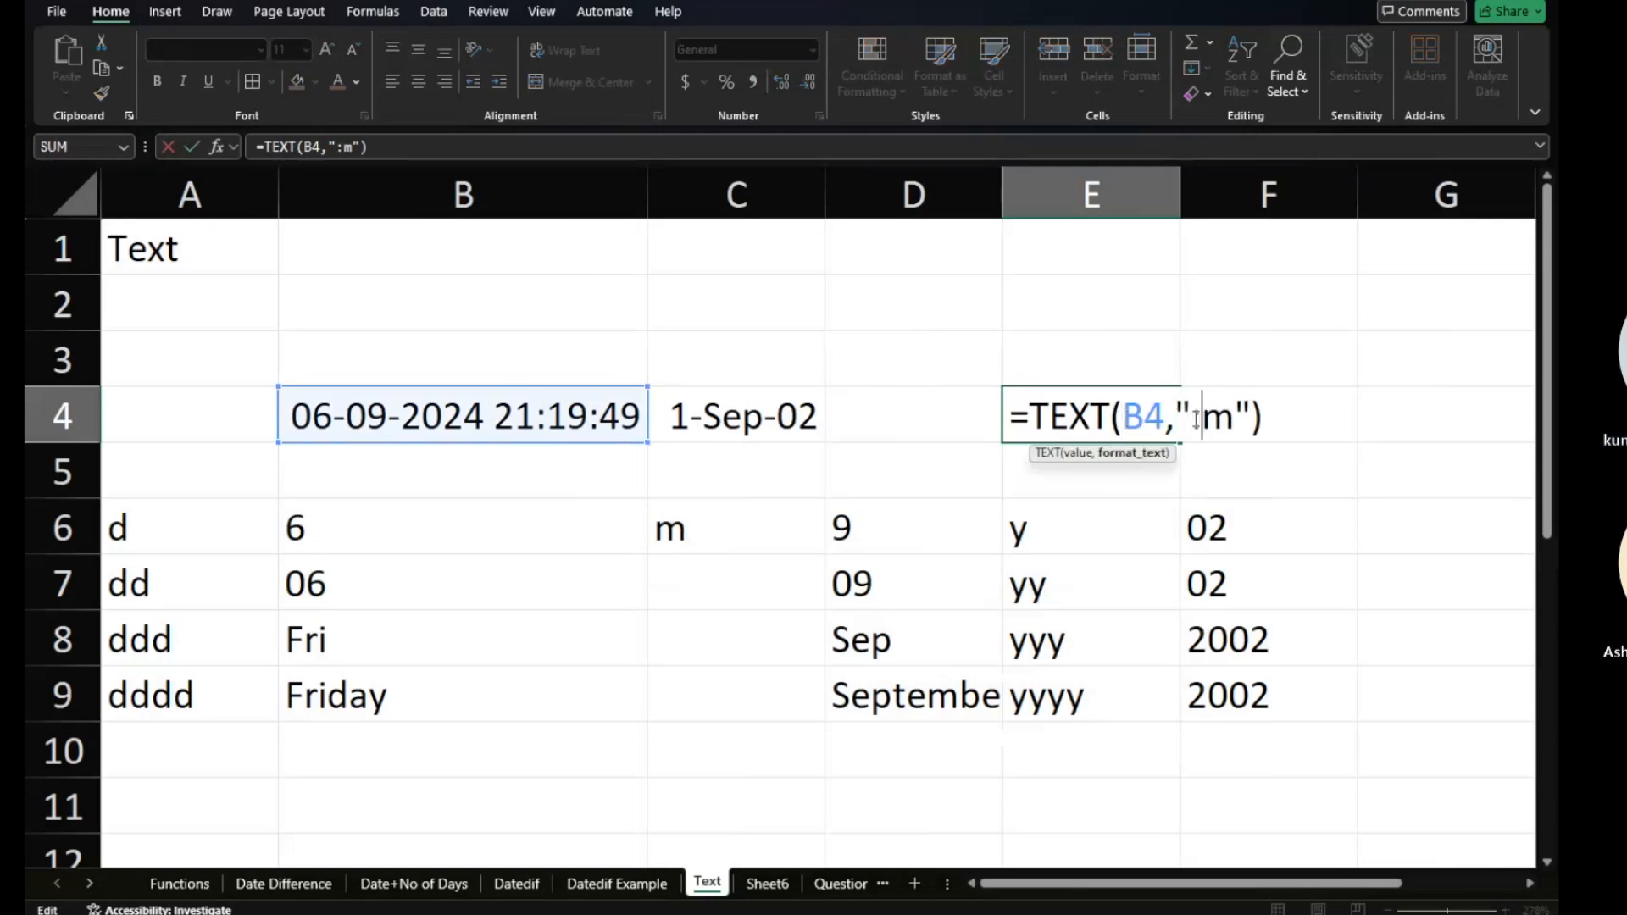
key(Return)
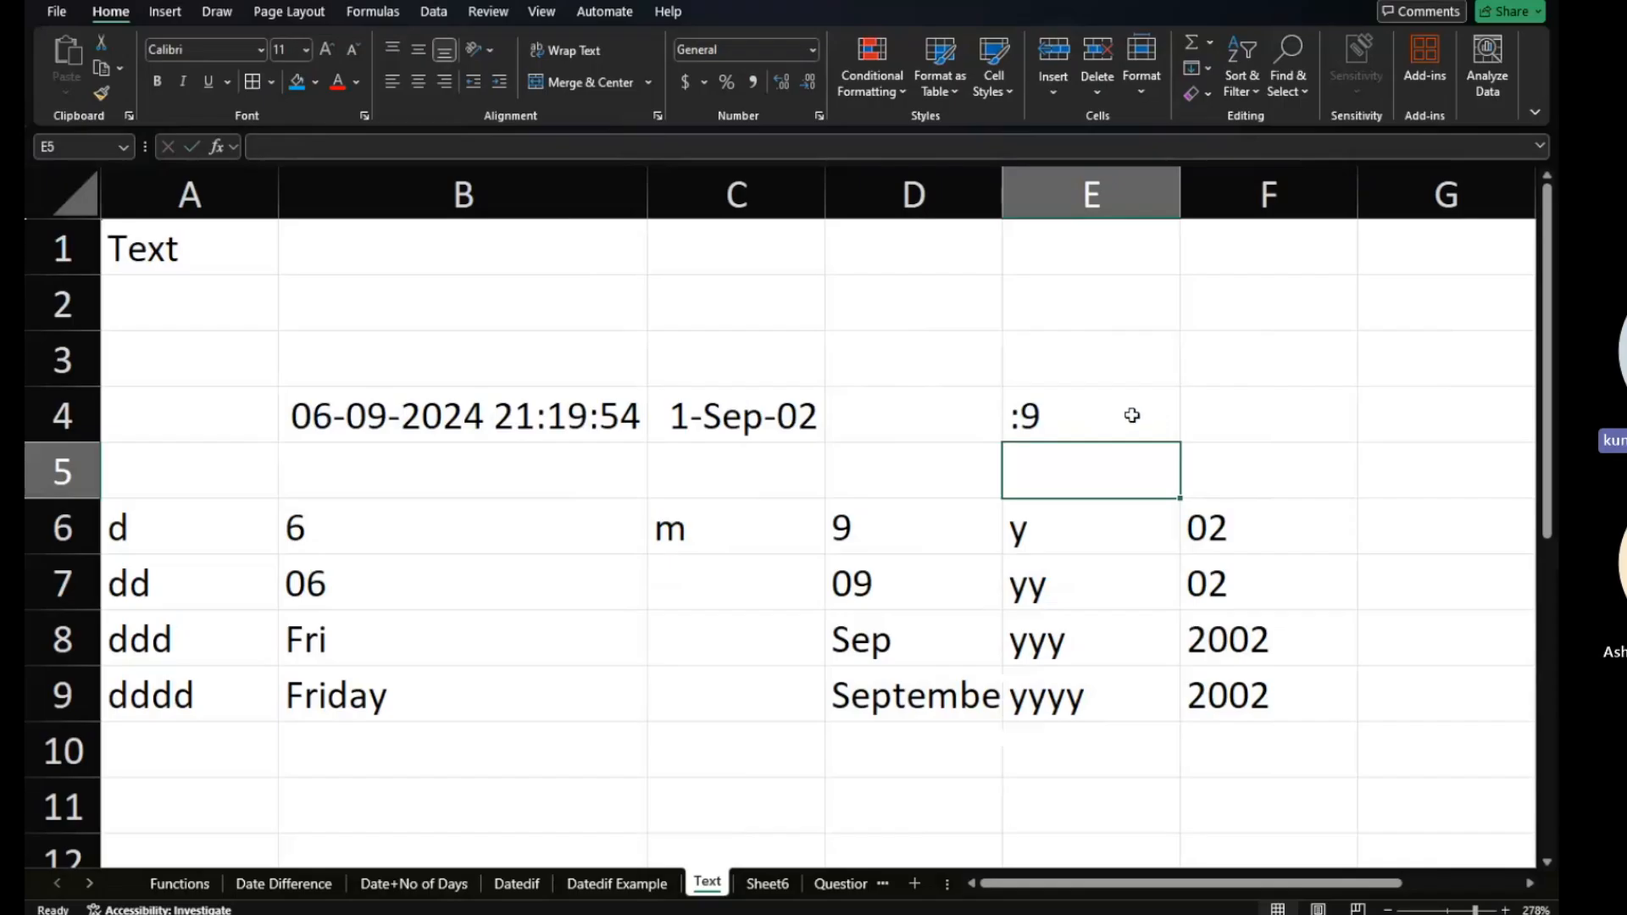
Replace the format text in the E4 formula with "hh:mm" to return hours and minutes.
click(1132, 415)
double_click(1131, 415)
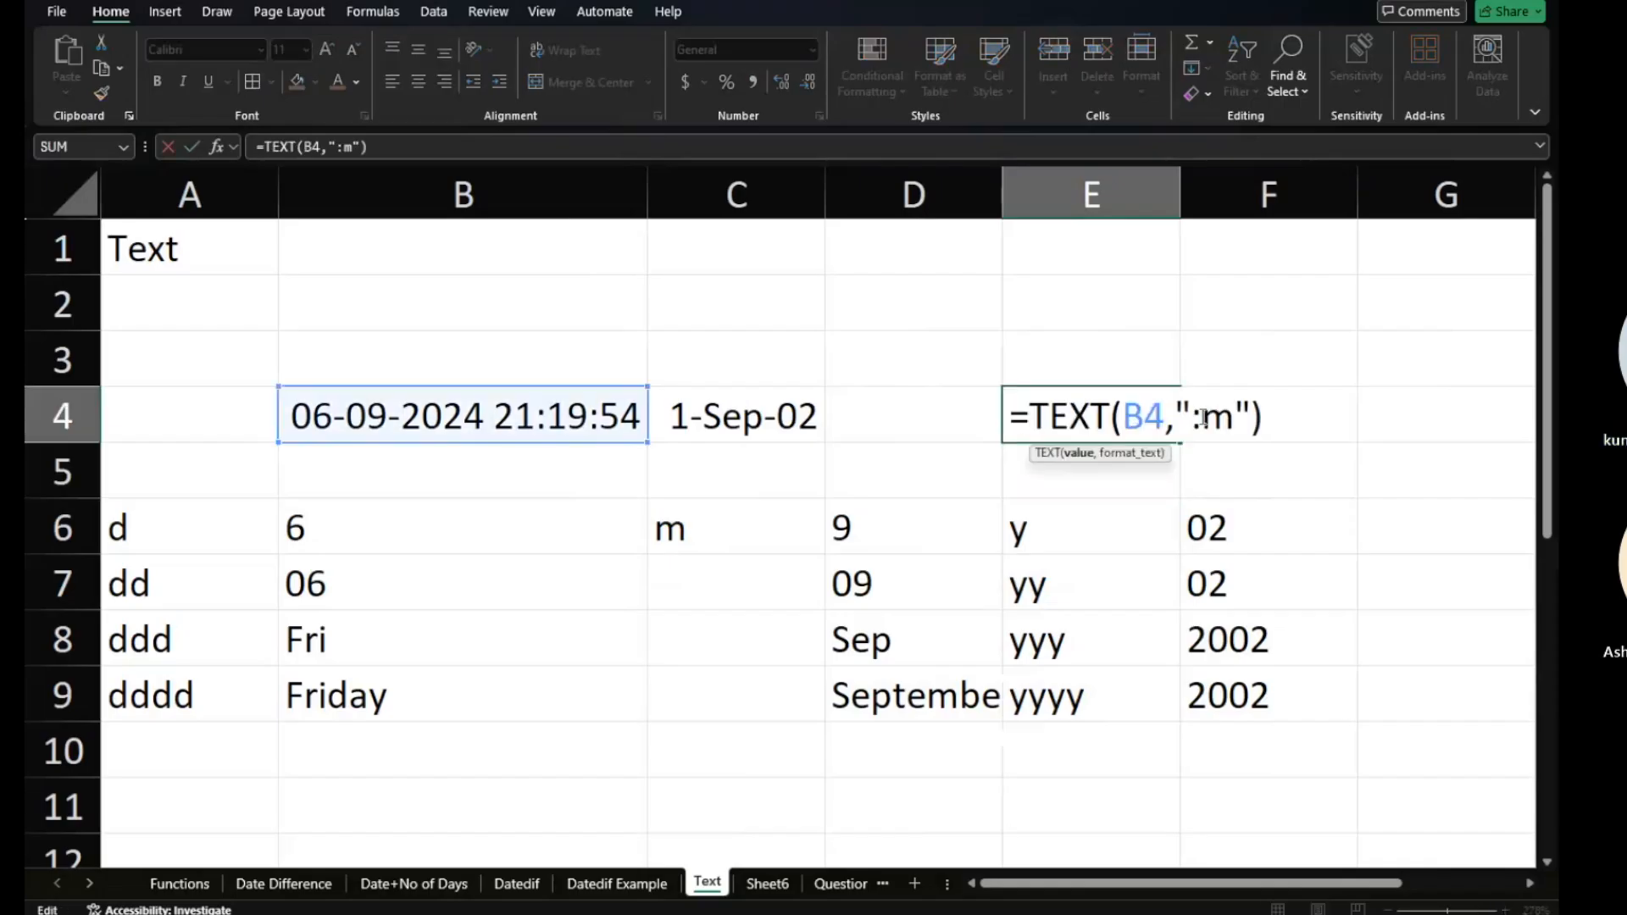
click(1230, 422)
key(BackSpace)
key(Left)
key(Delete)
text(hh:)
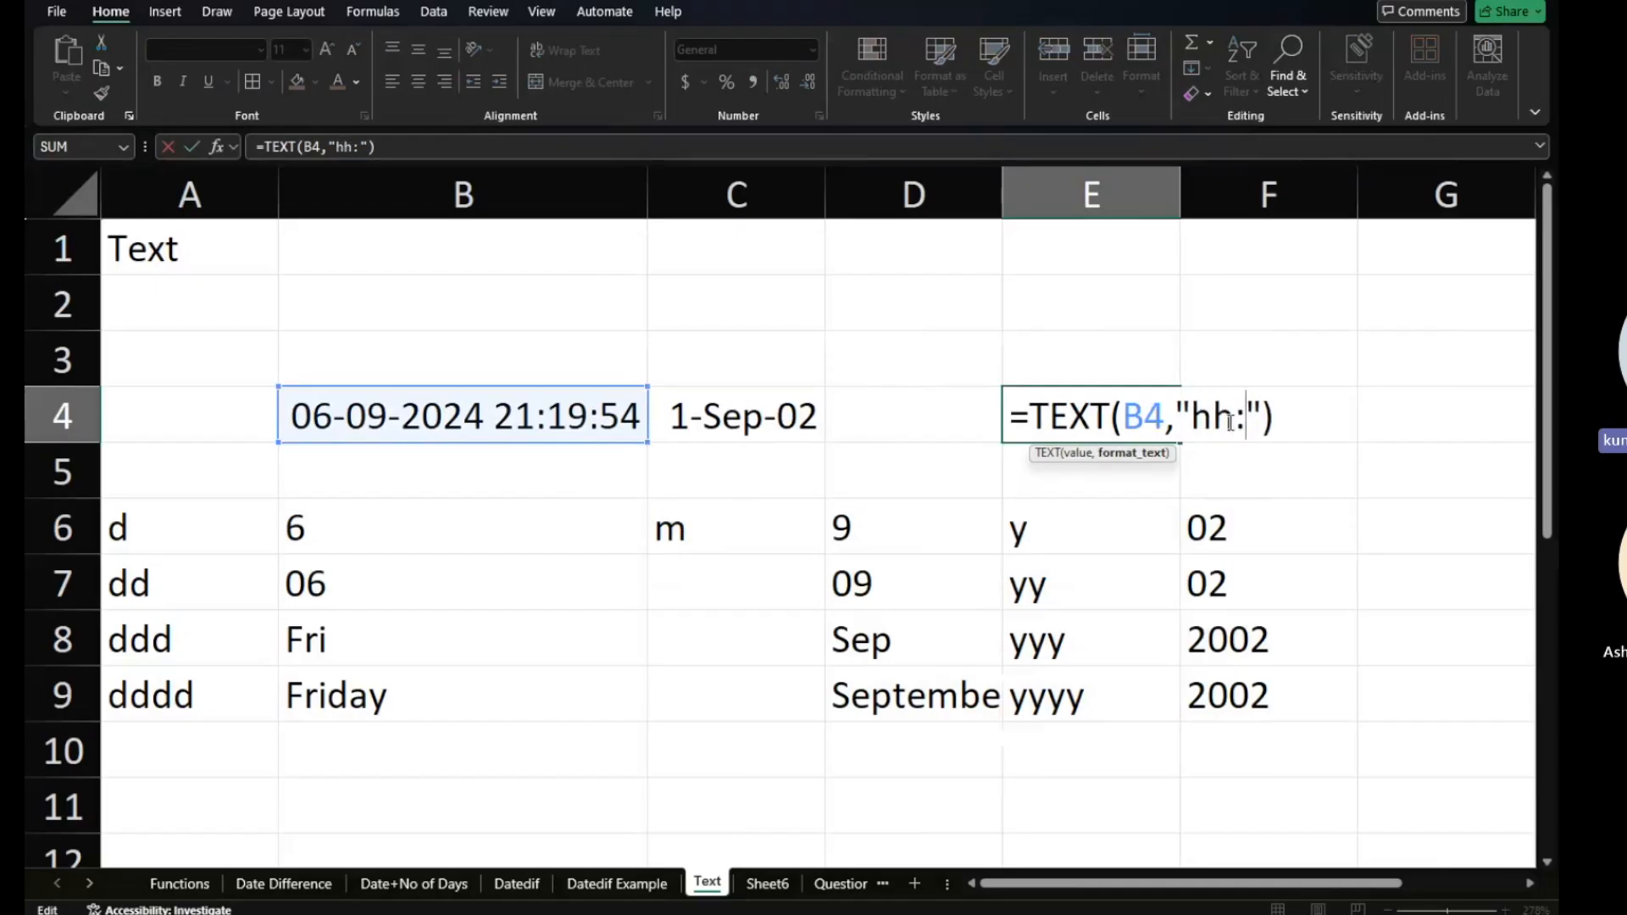
text(mm)
key(Return)
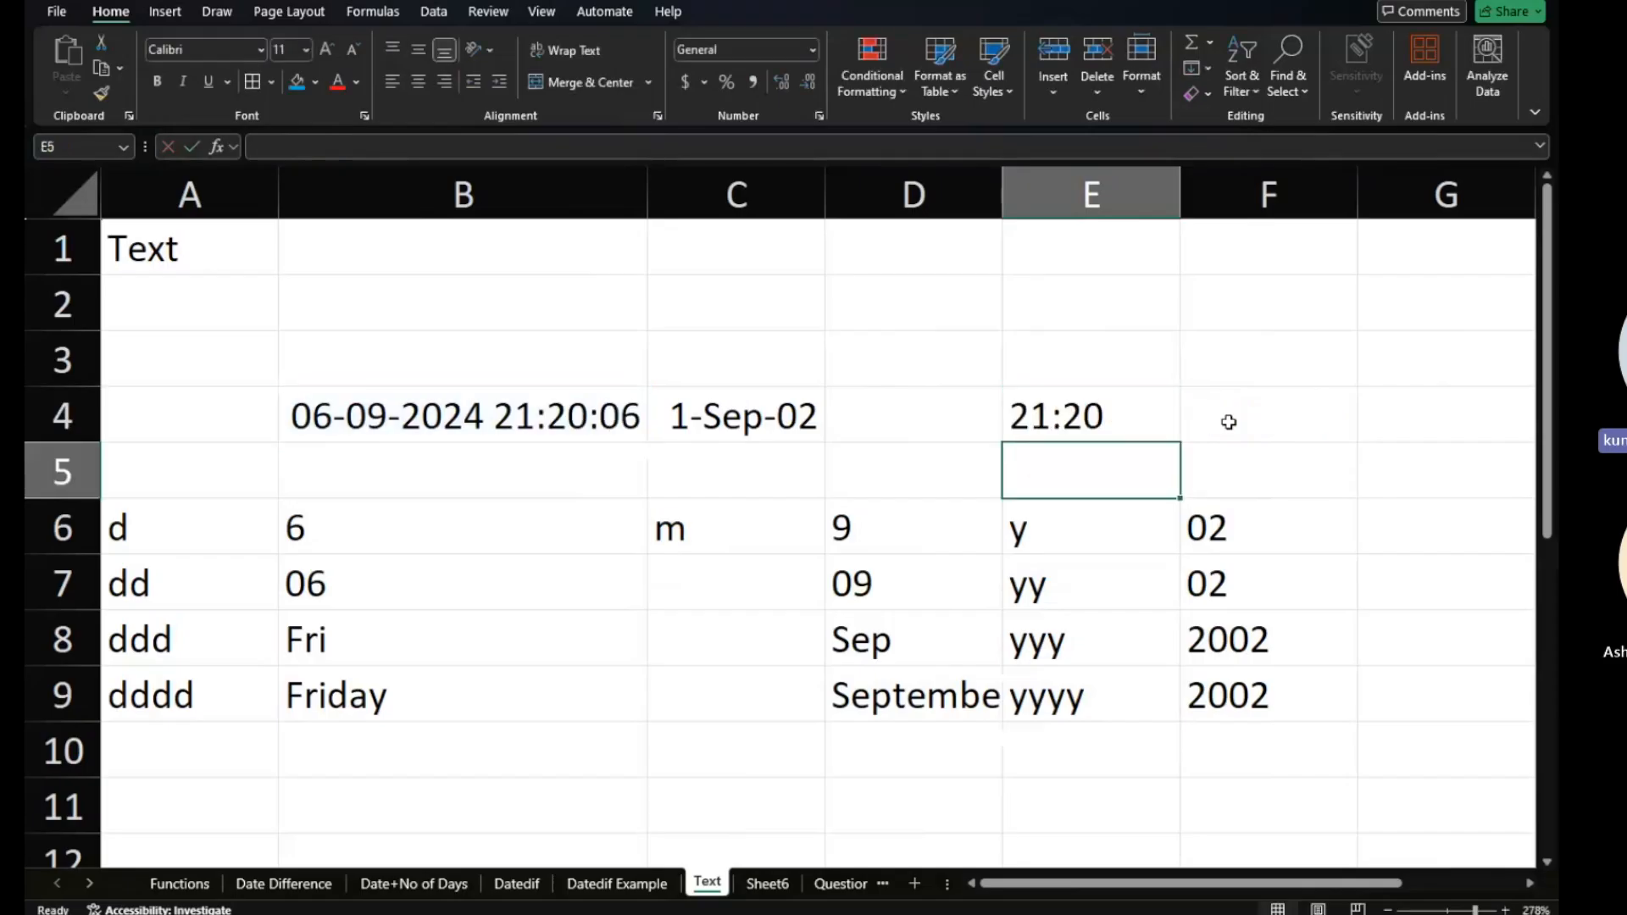
Add seconds to the E4 formula's format text, making it "hh:mm:ss".
double_click(1101, 432)
click(1309, 421)
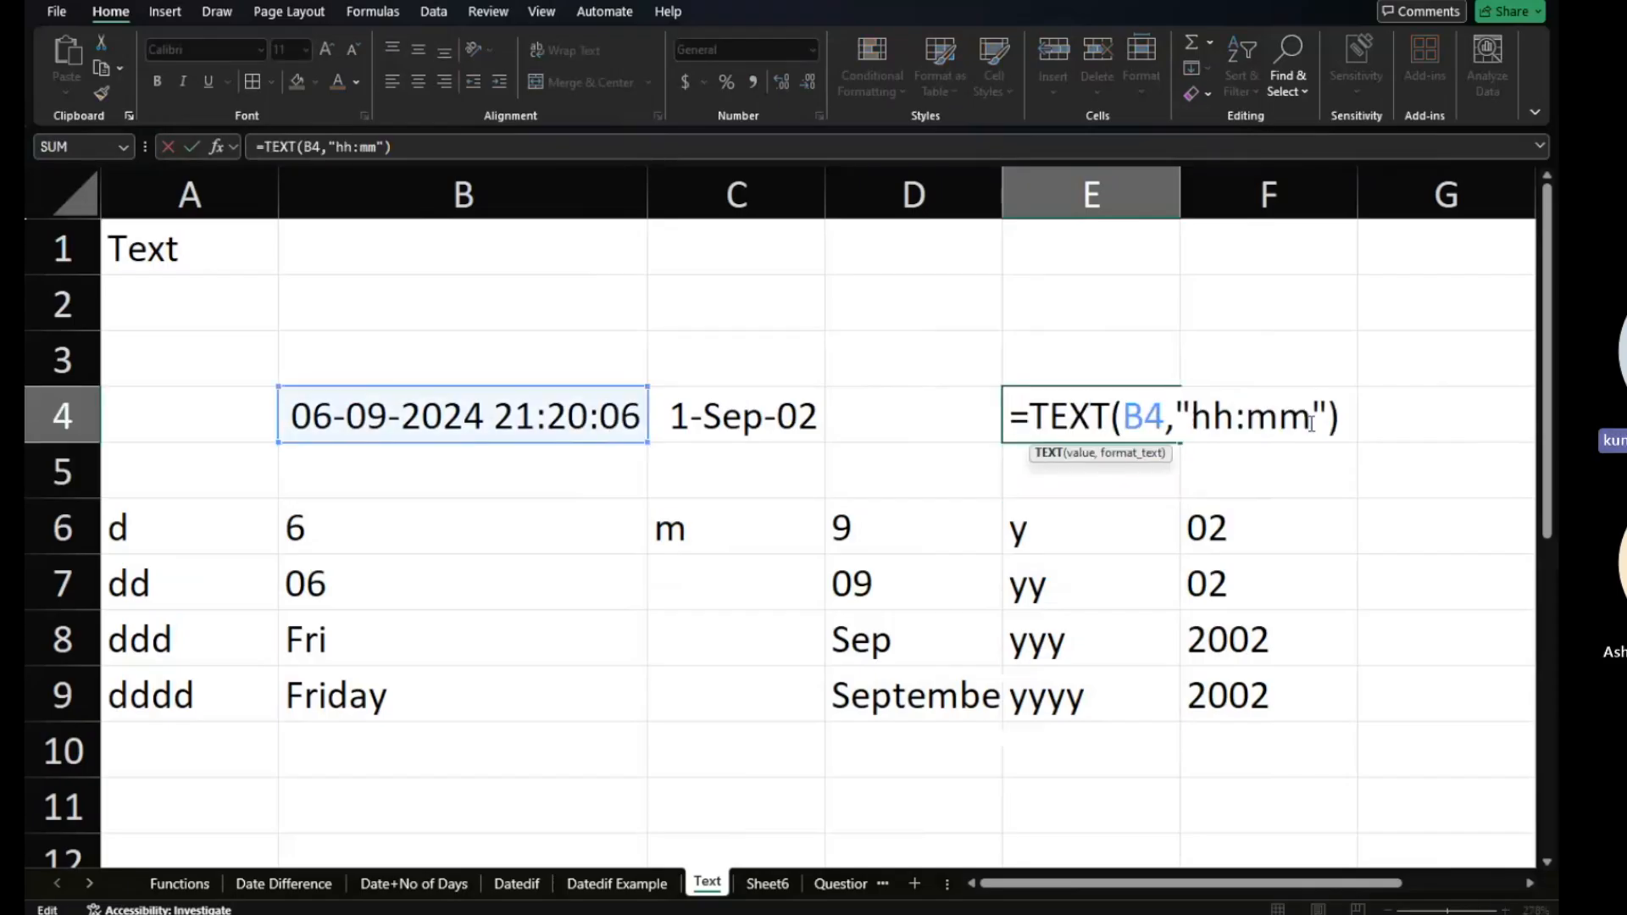
text(:ss)
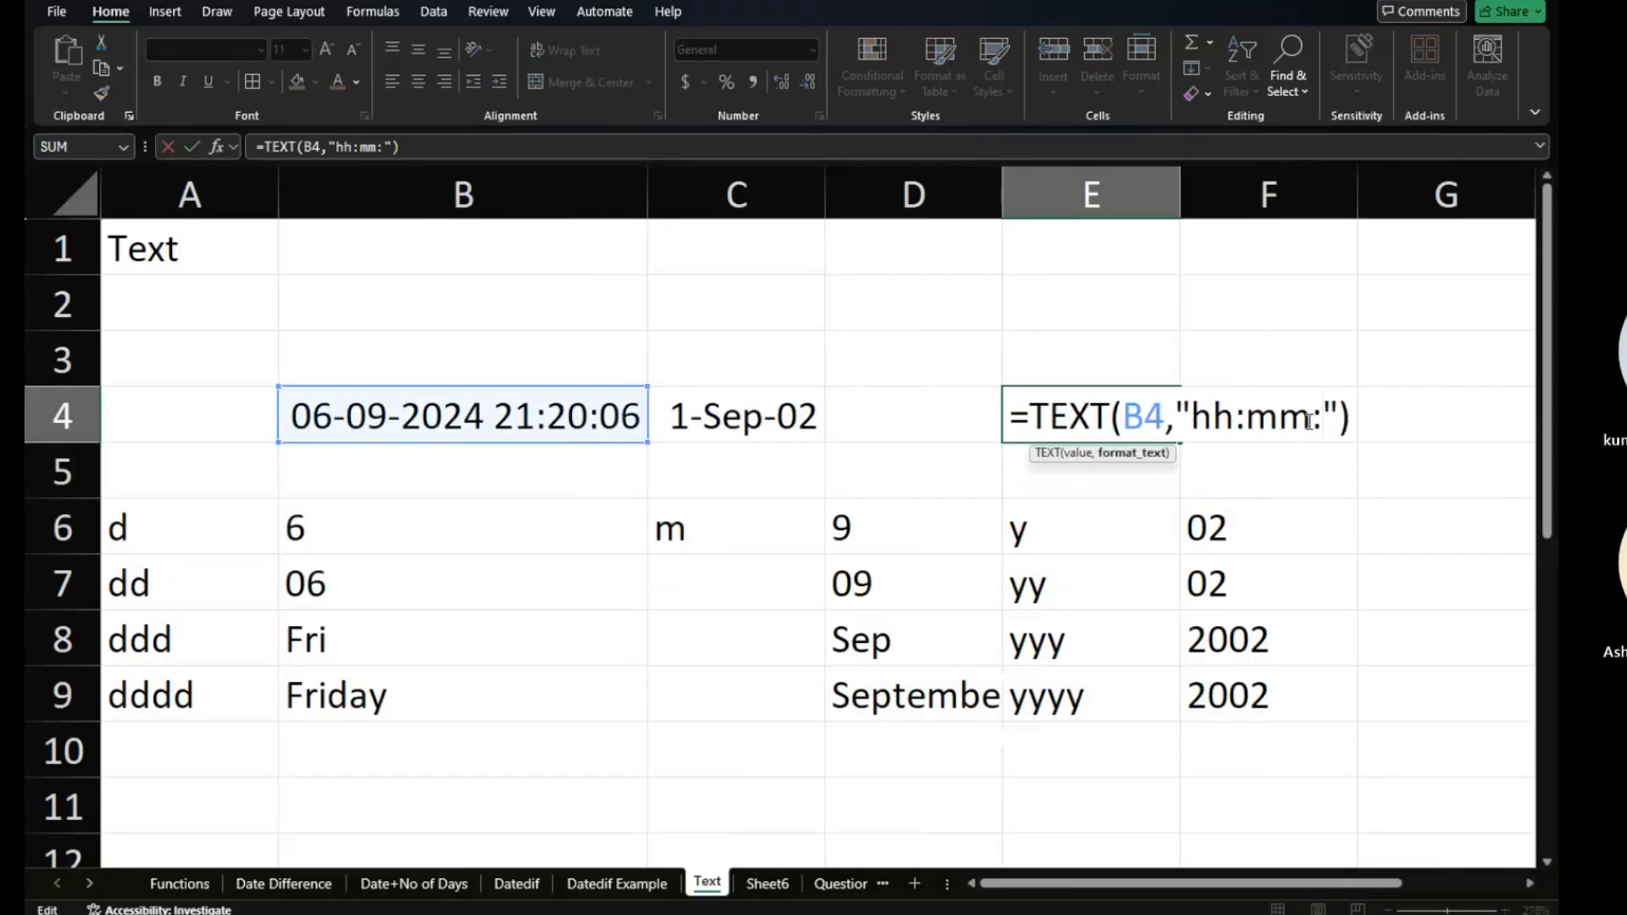
key(Return)
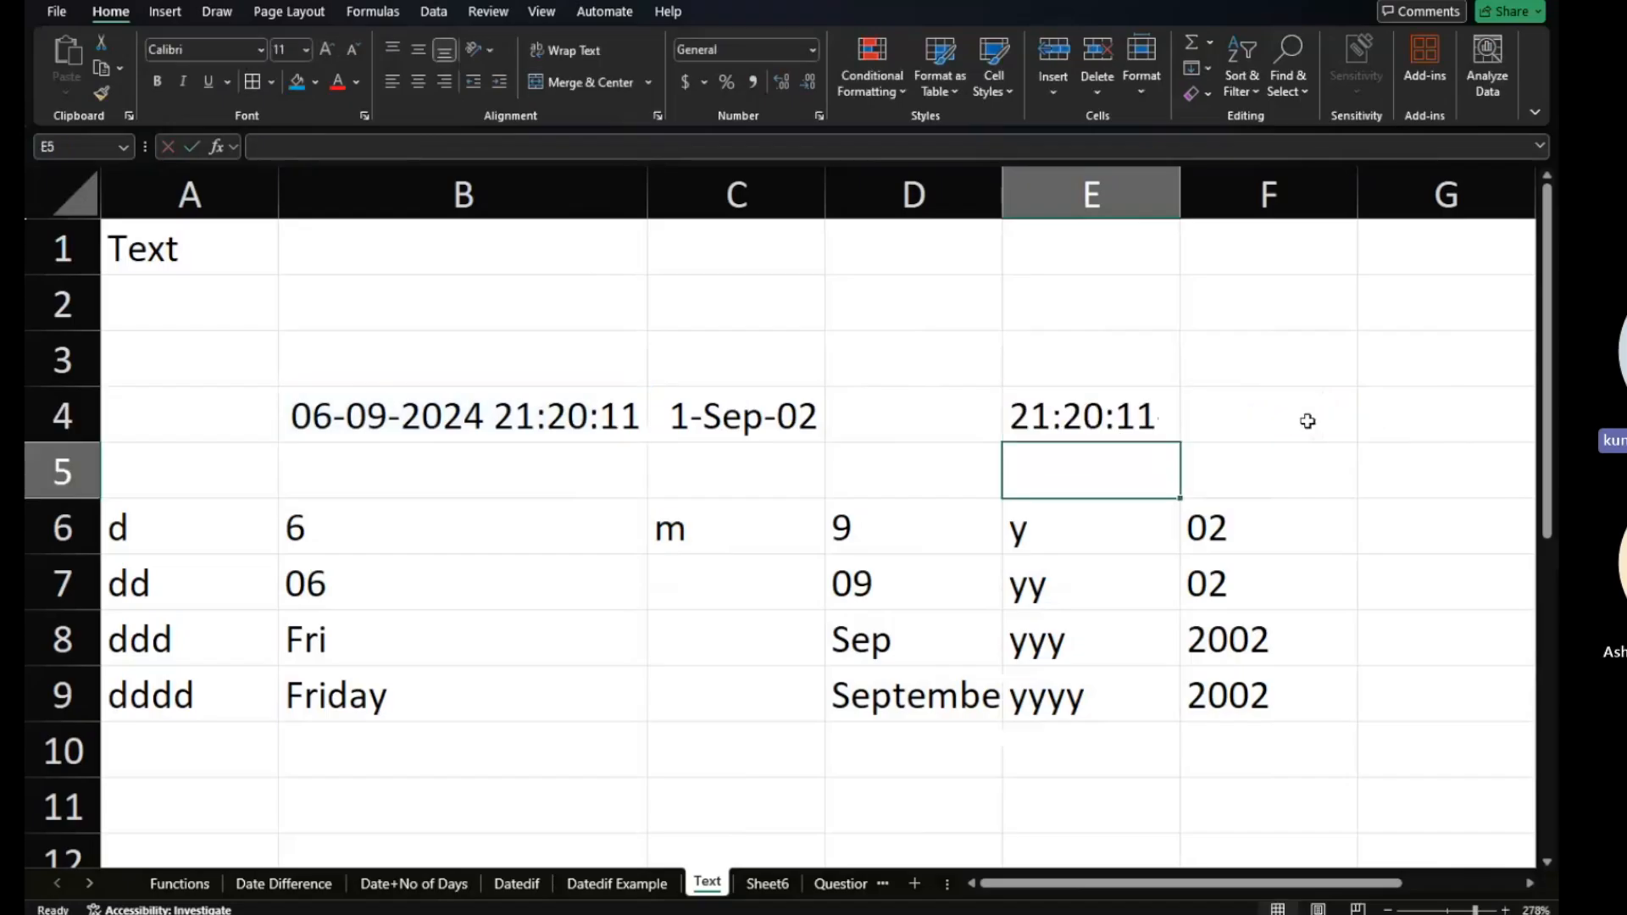
Append the 12-hour marker to the E4 formula's format text, making it "hh:mm:ss am/pm".
double_click(1145, 415)
click(1347, 415)
click(1355, 415)
text(am/)
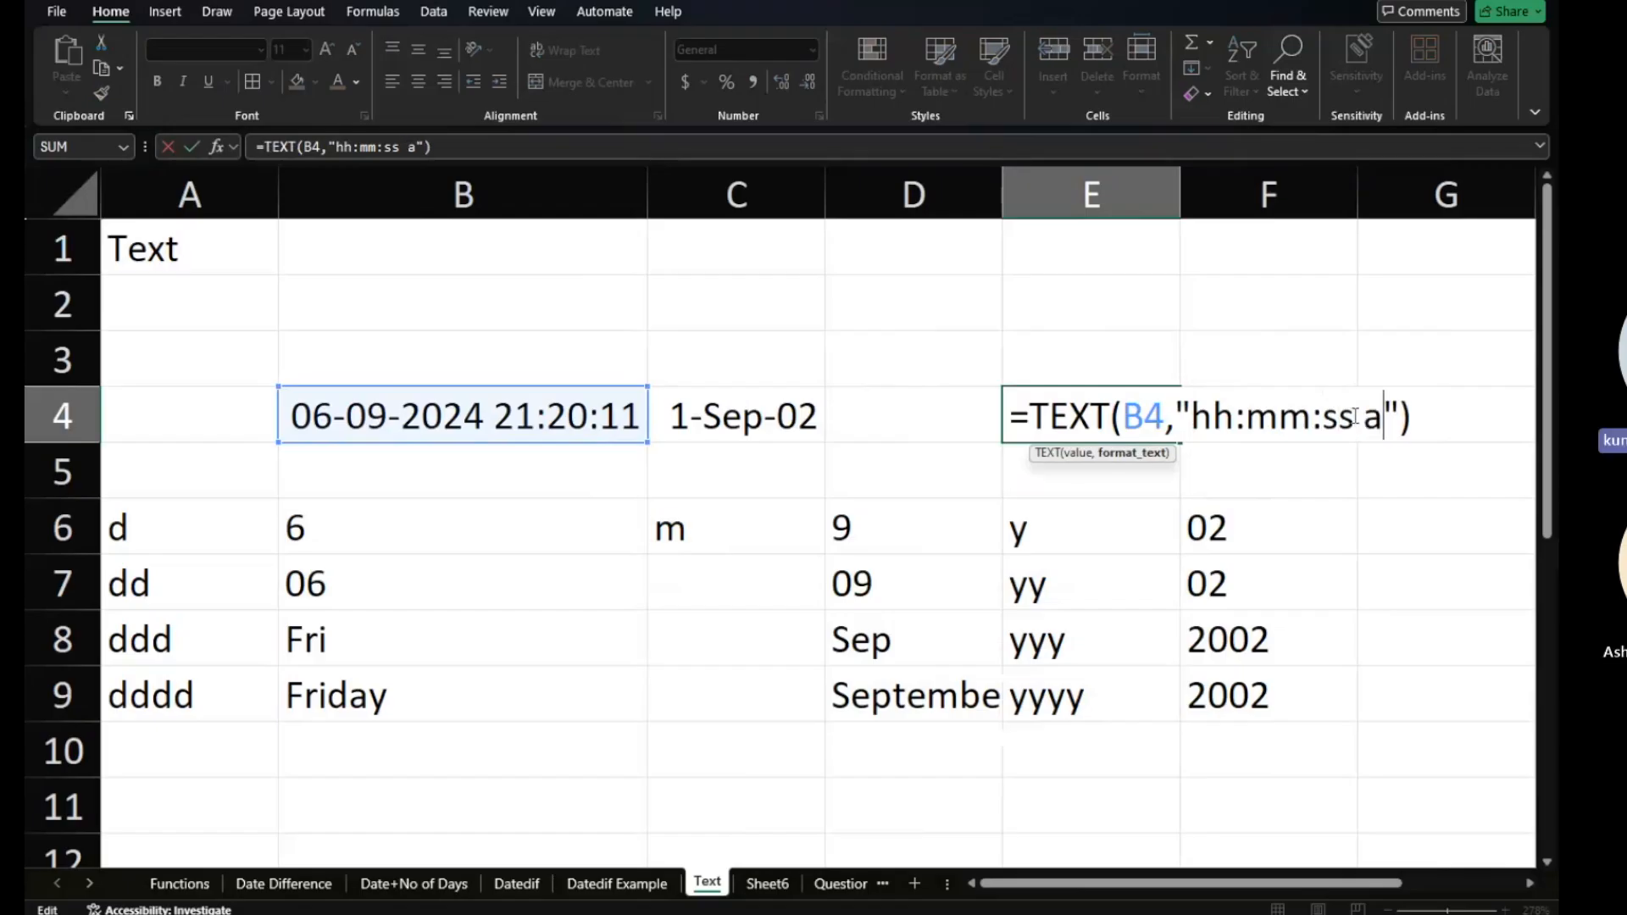
text(pm)
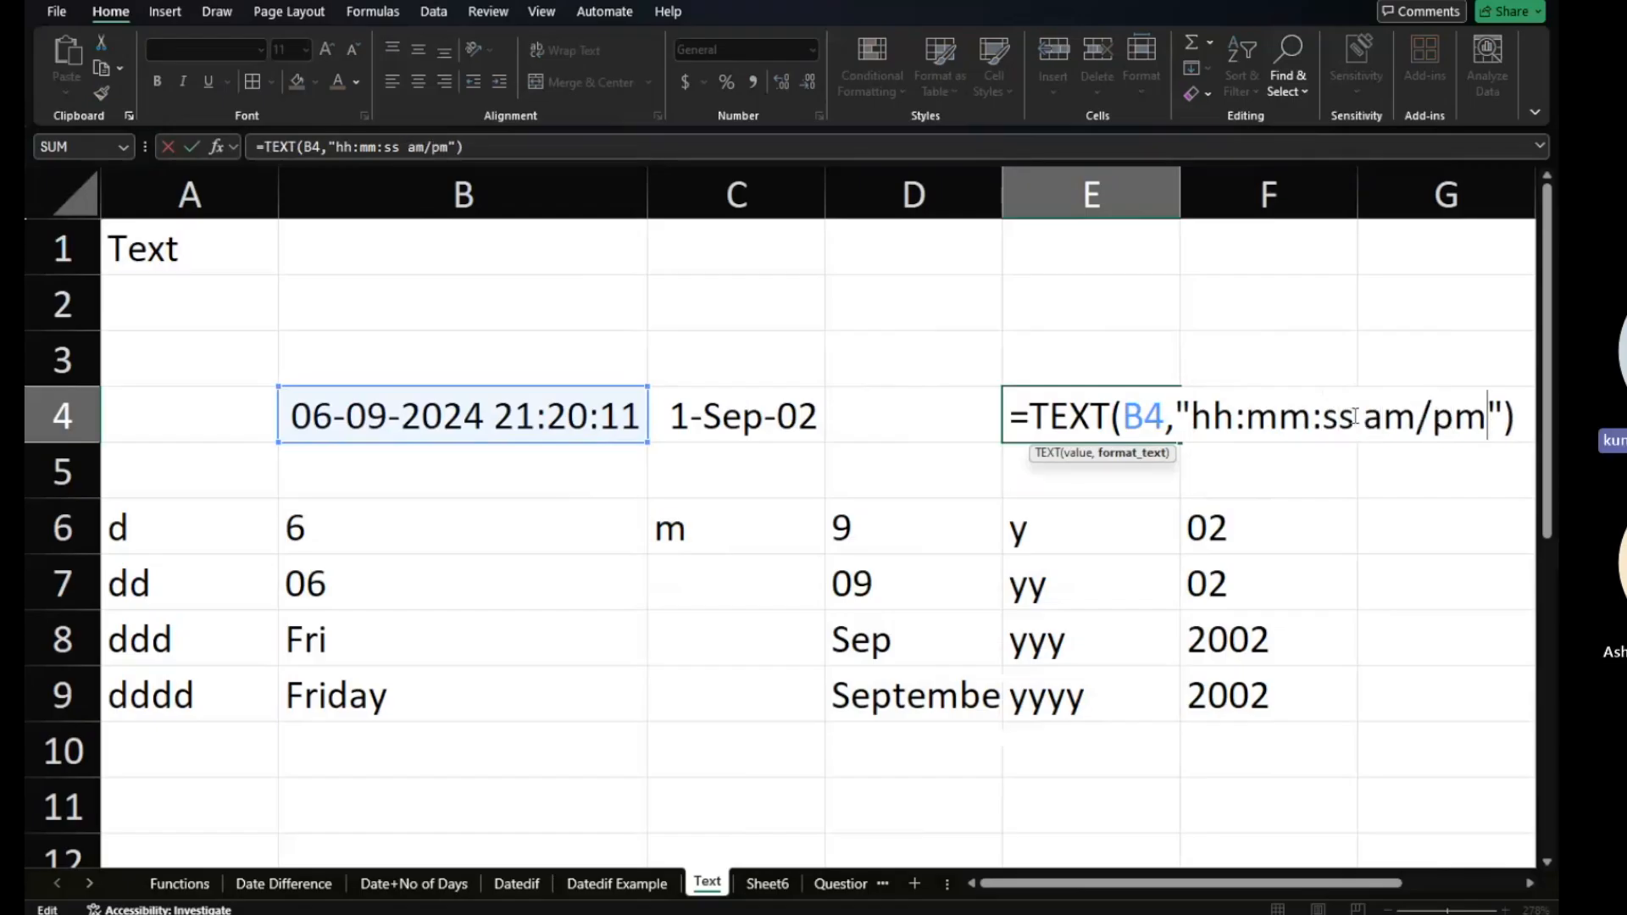
key(Return)
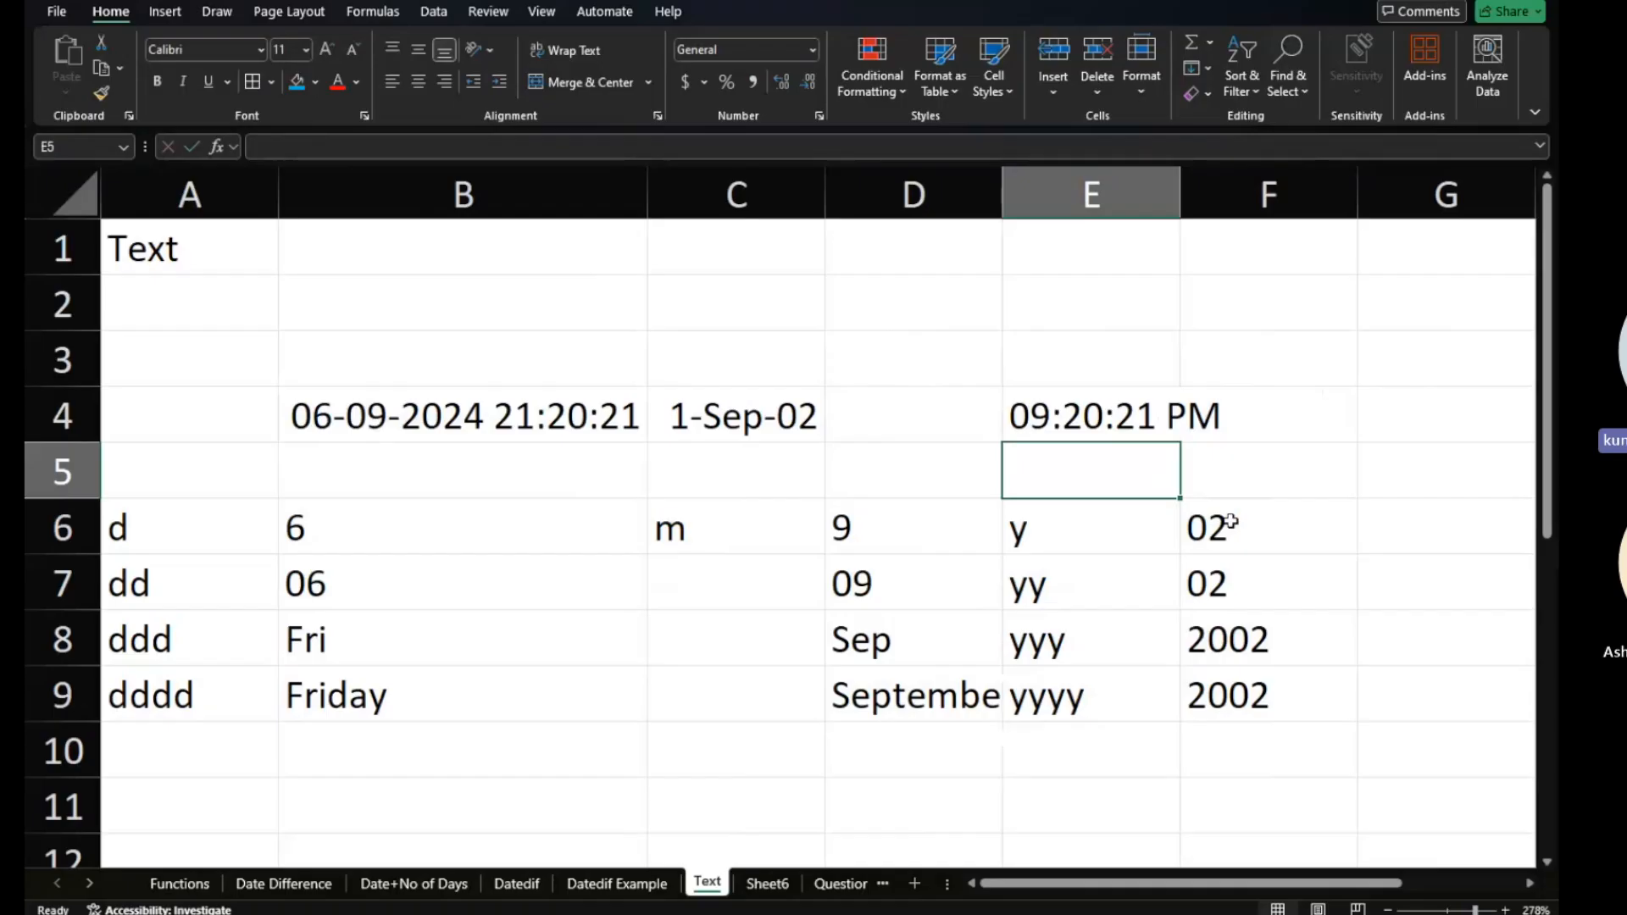
Remove the am/pm marker from the E4 formula's format text, leaving "hh:mm:ss" for 24-hour time.
click(1113, 417)
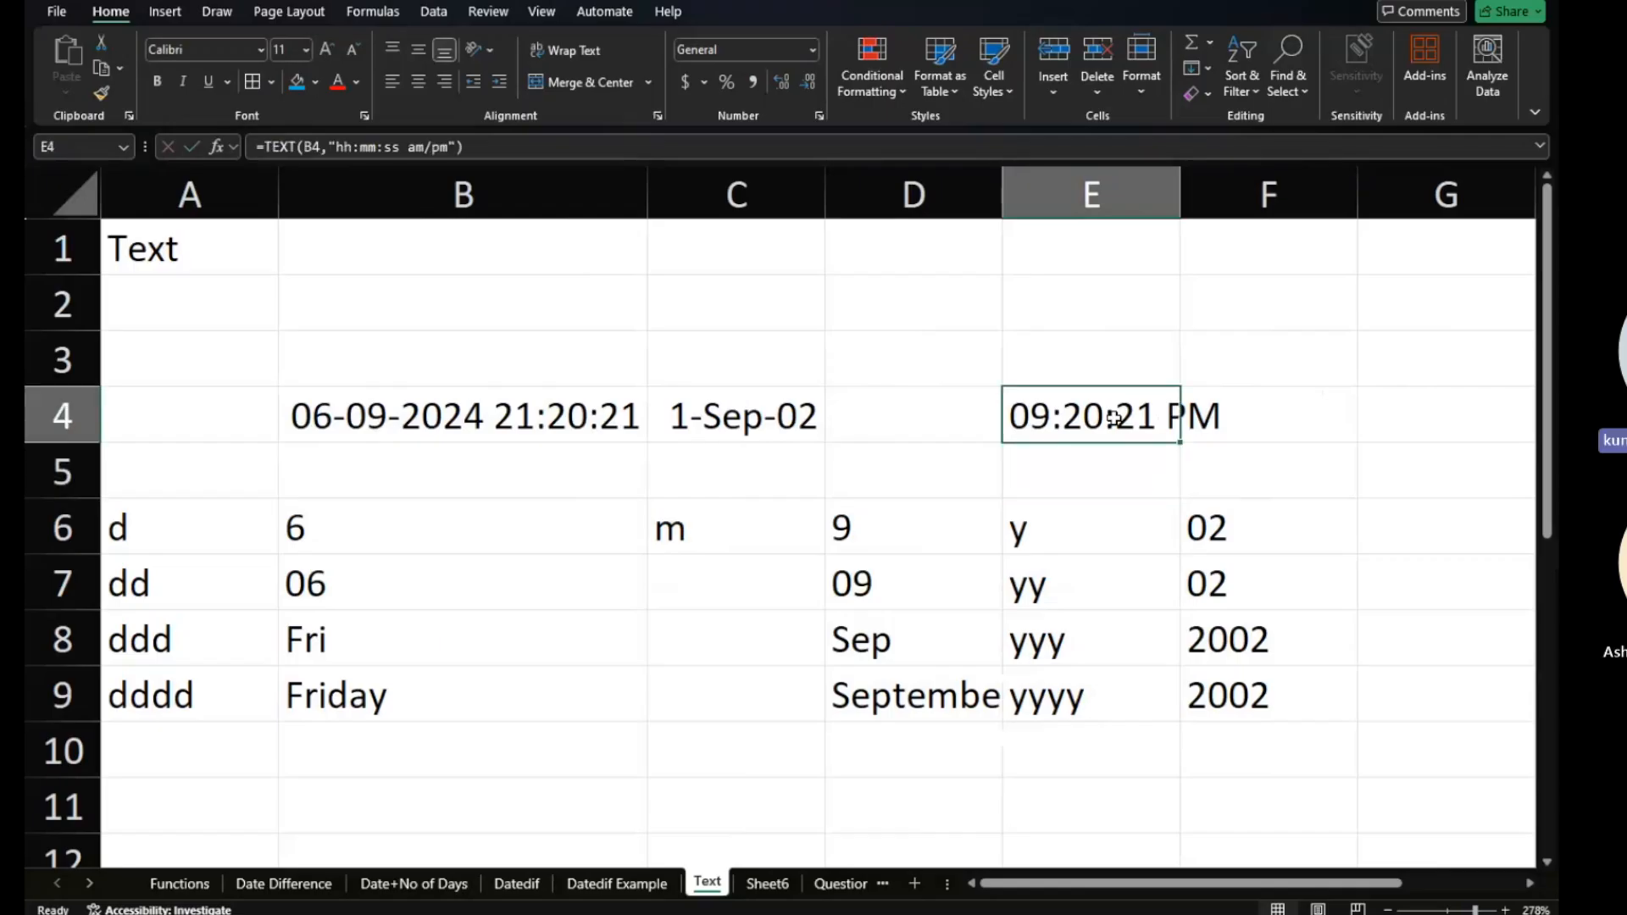
double_click(1113, 418)
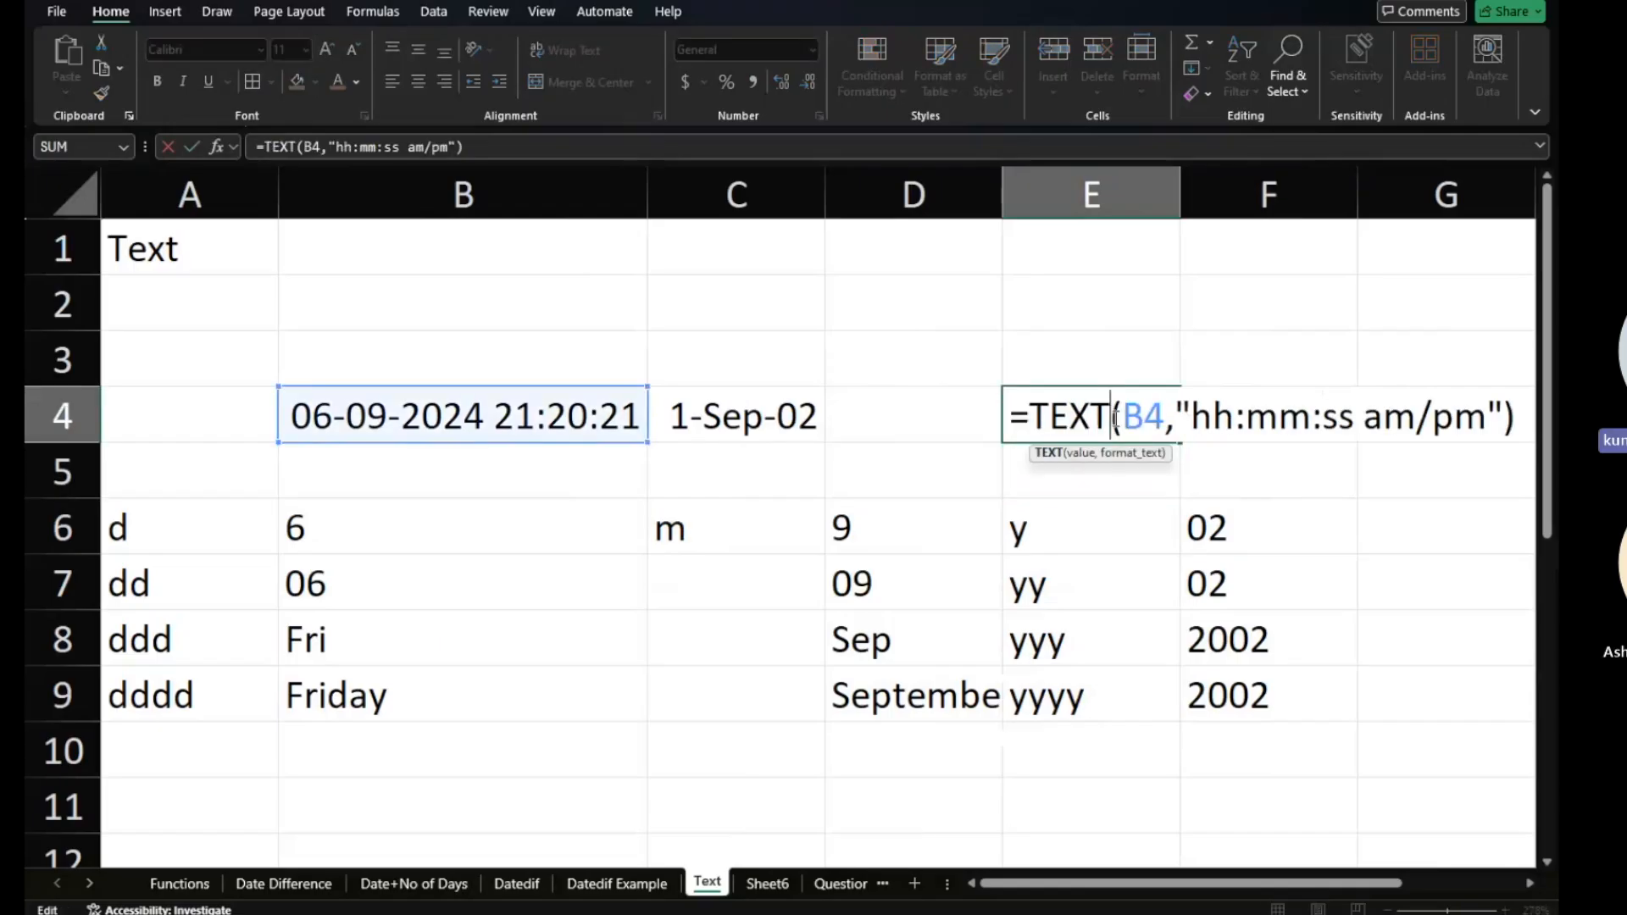
click(1484, 415)
key(BackSpace)
key(BackSpace)
key(BackSpace)
key(BackSpace)
key(BackSpace)
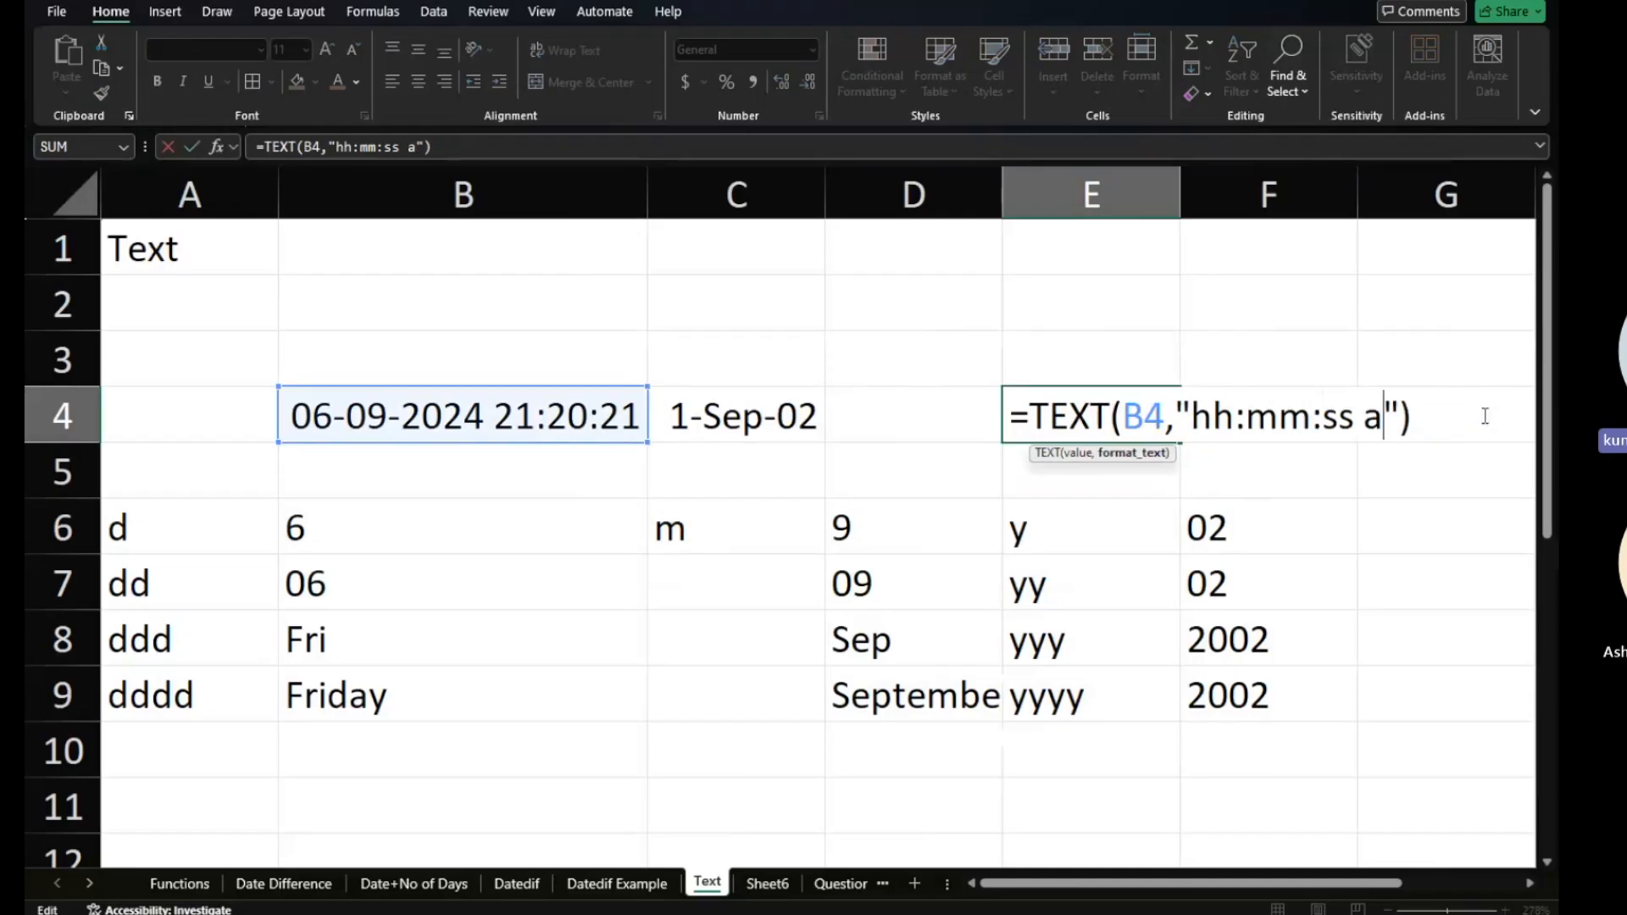
key(BackSpace)
key(Return)
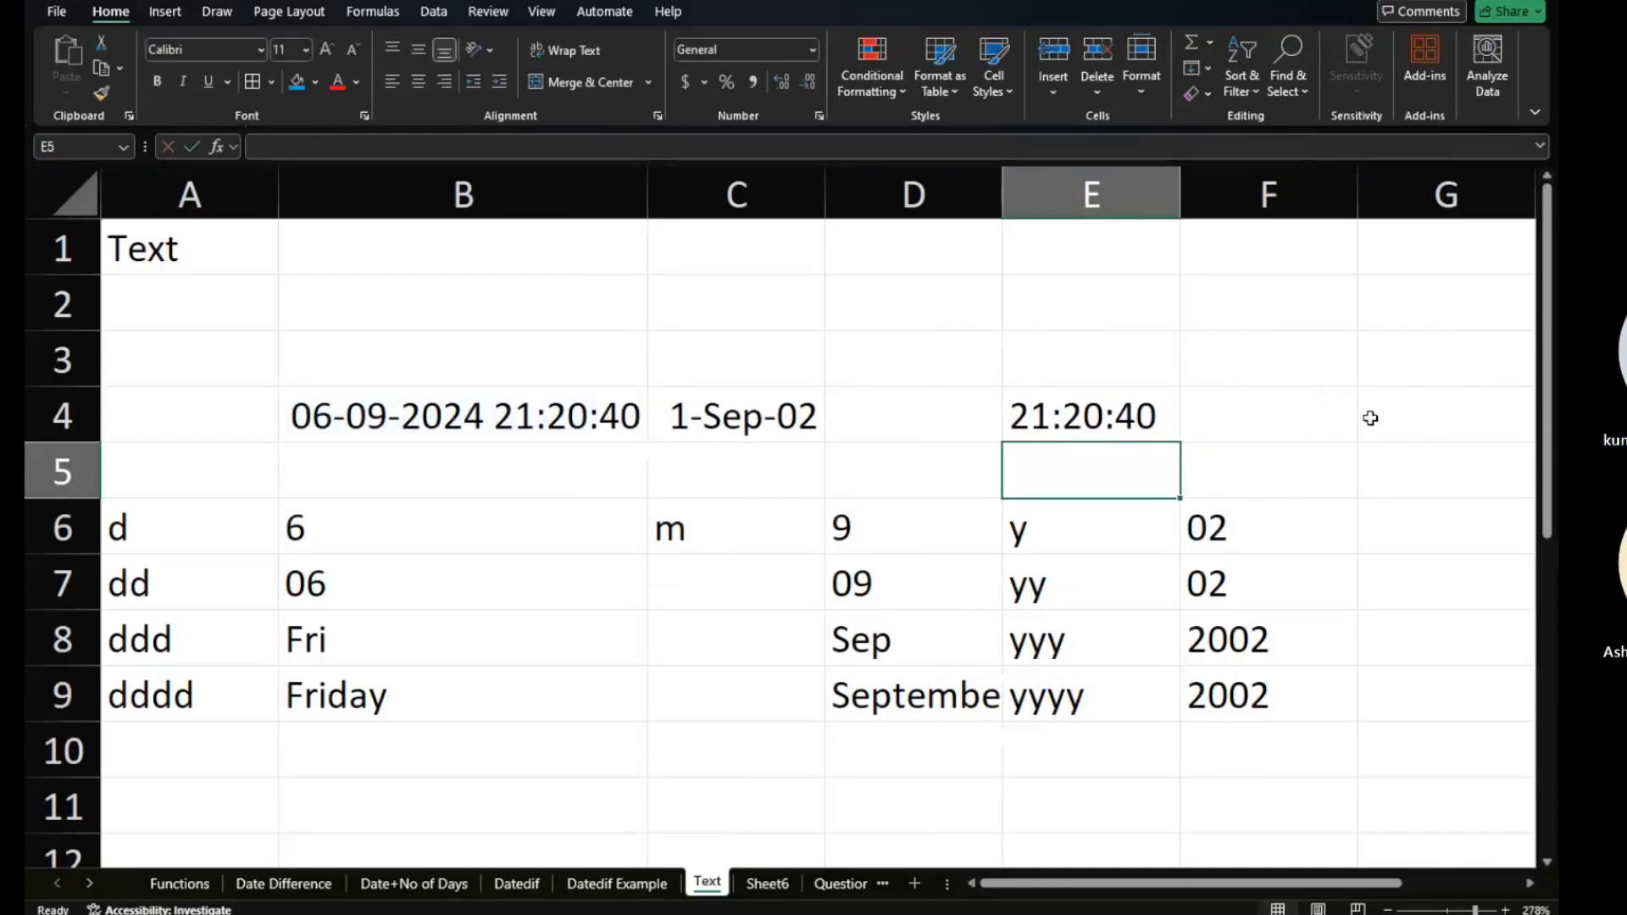
Review the E4 formula, followed by the list of covered functions on the Functions sheet.
click(1125, 413)
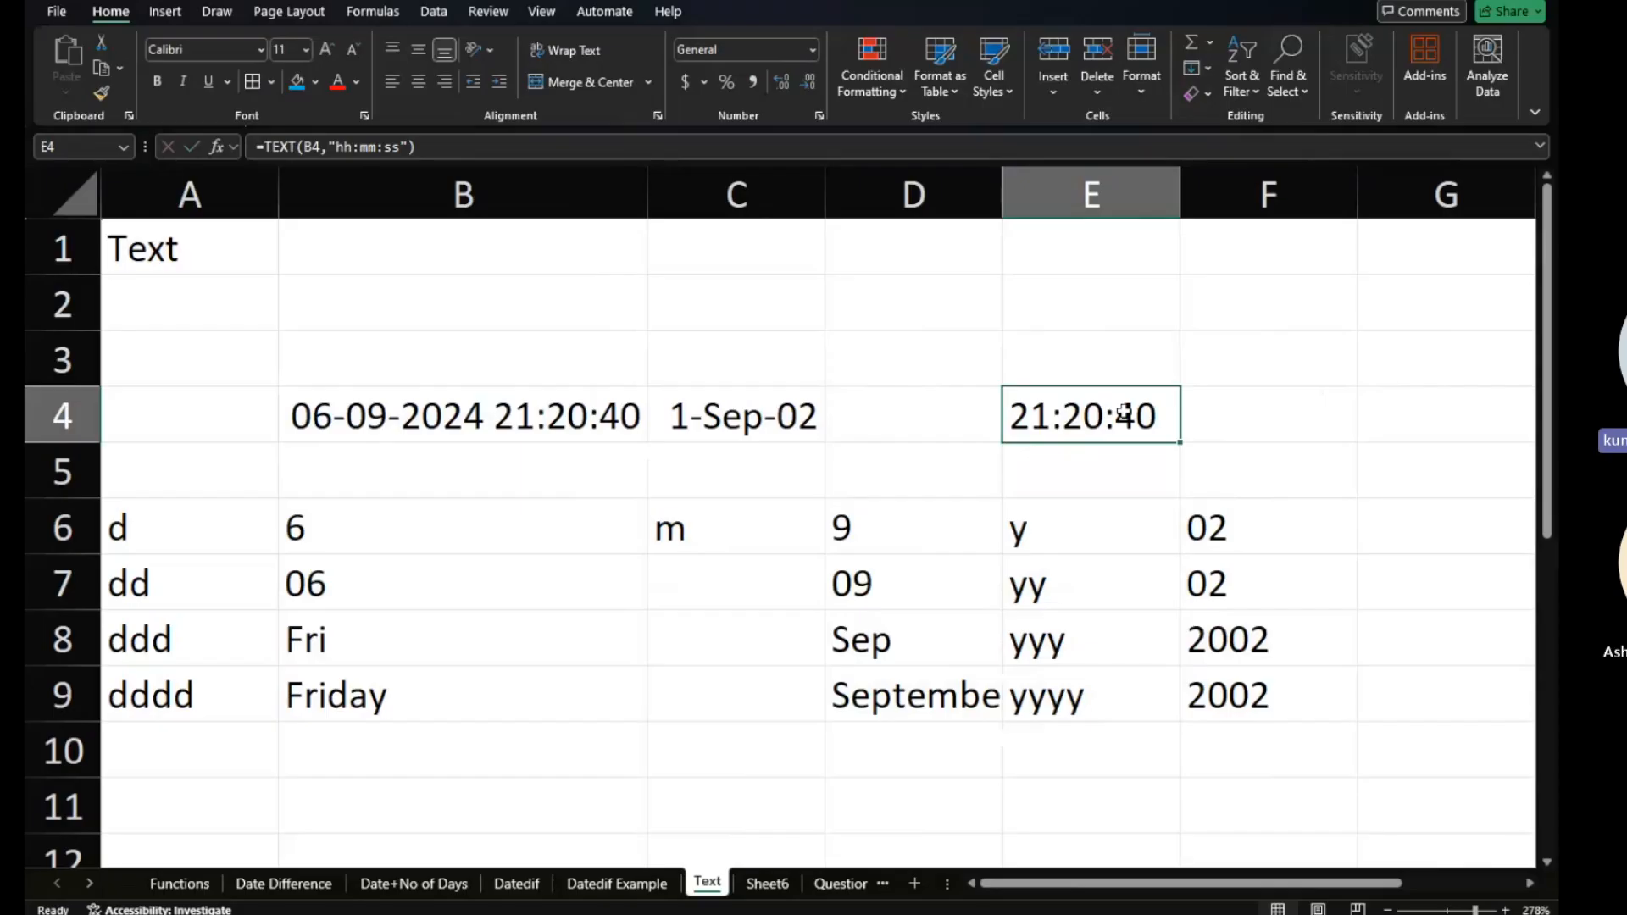
click(1094, 475)
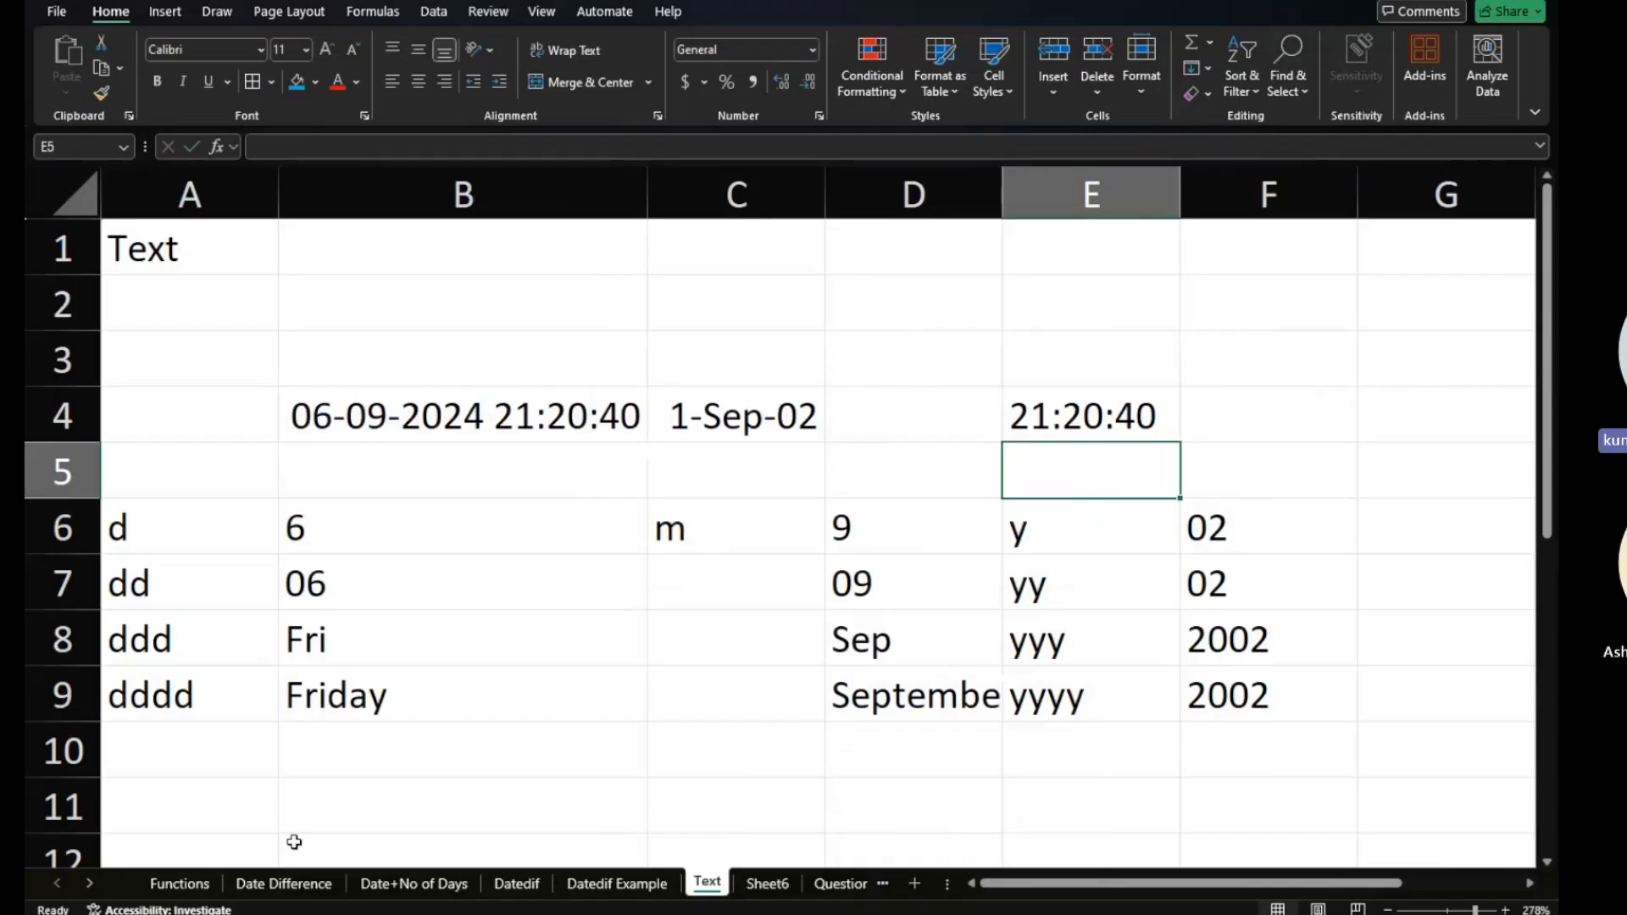
click(179, 883)
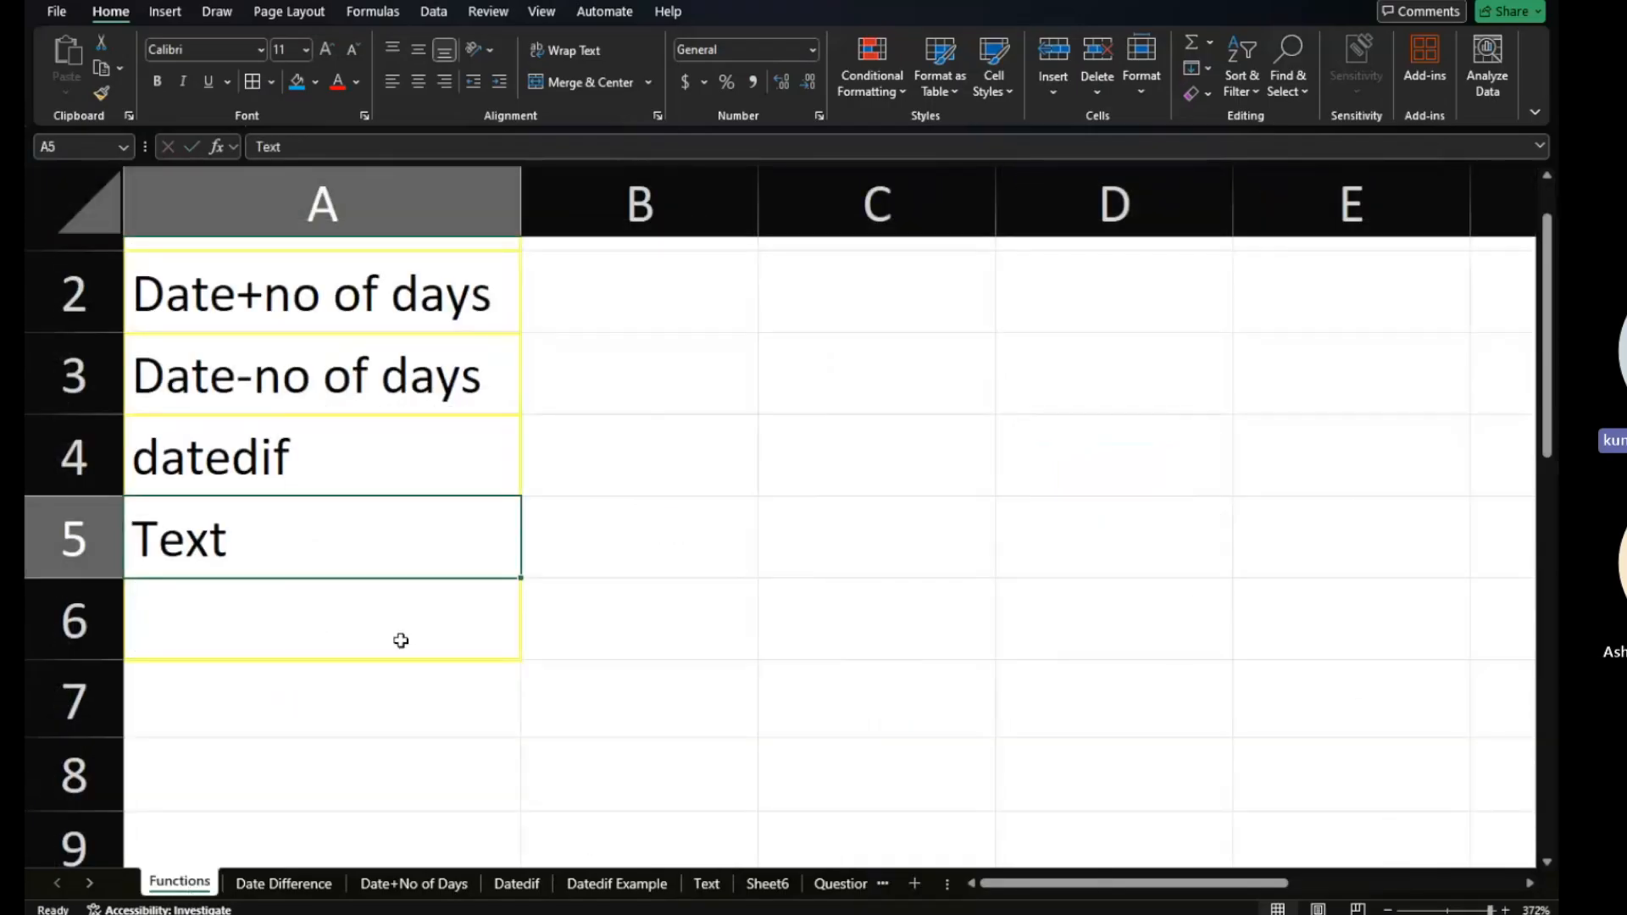
click(755, 717)
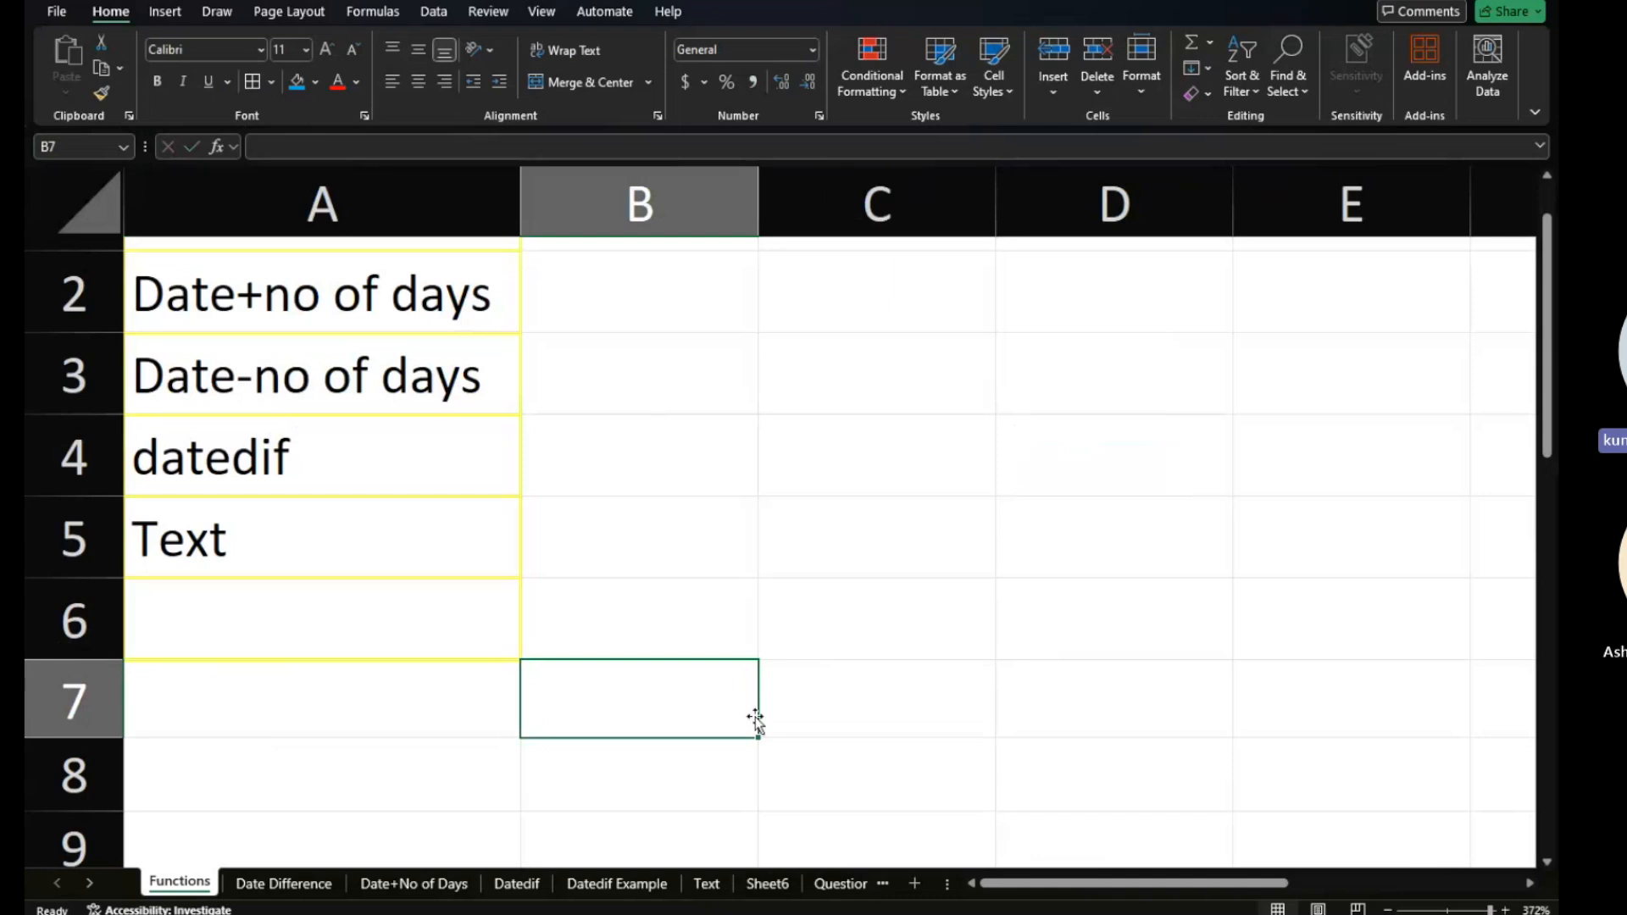
Delete Sheet6 from the workbook permanently.
click(827, 886)
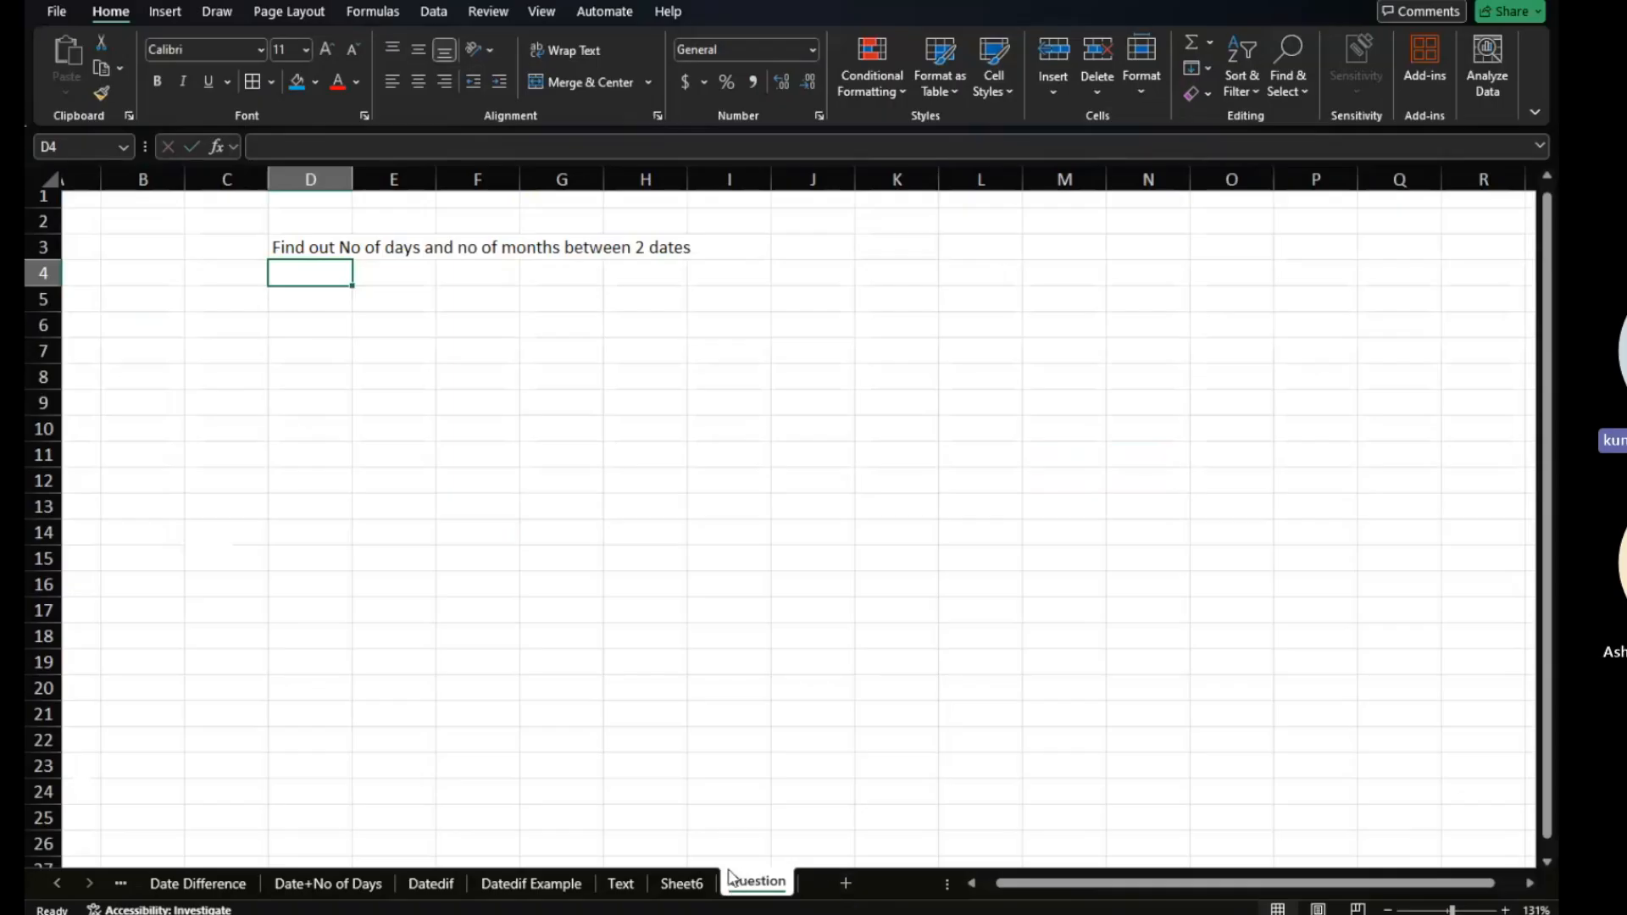
click(681, 884)
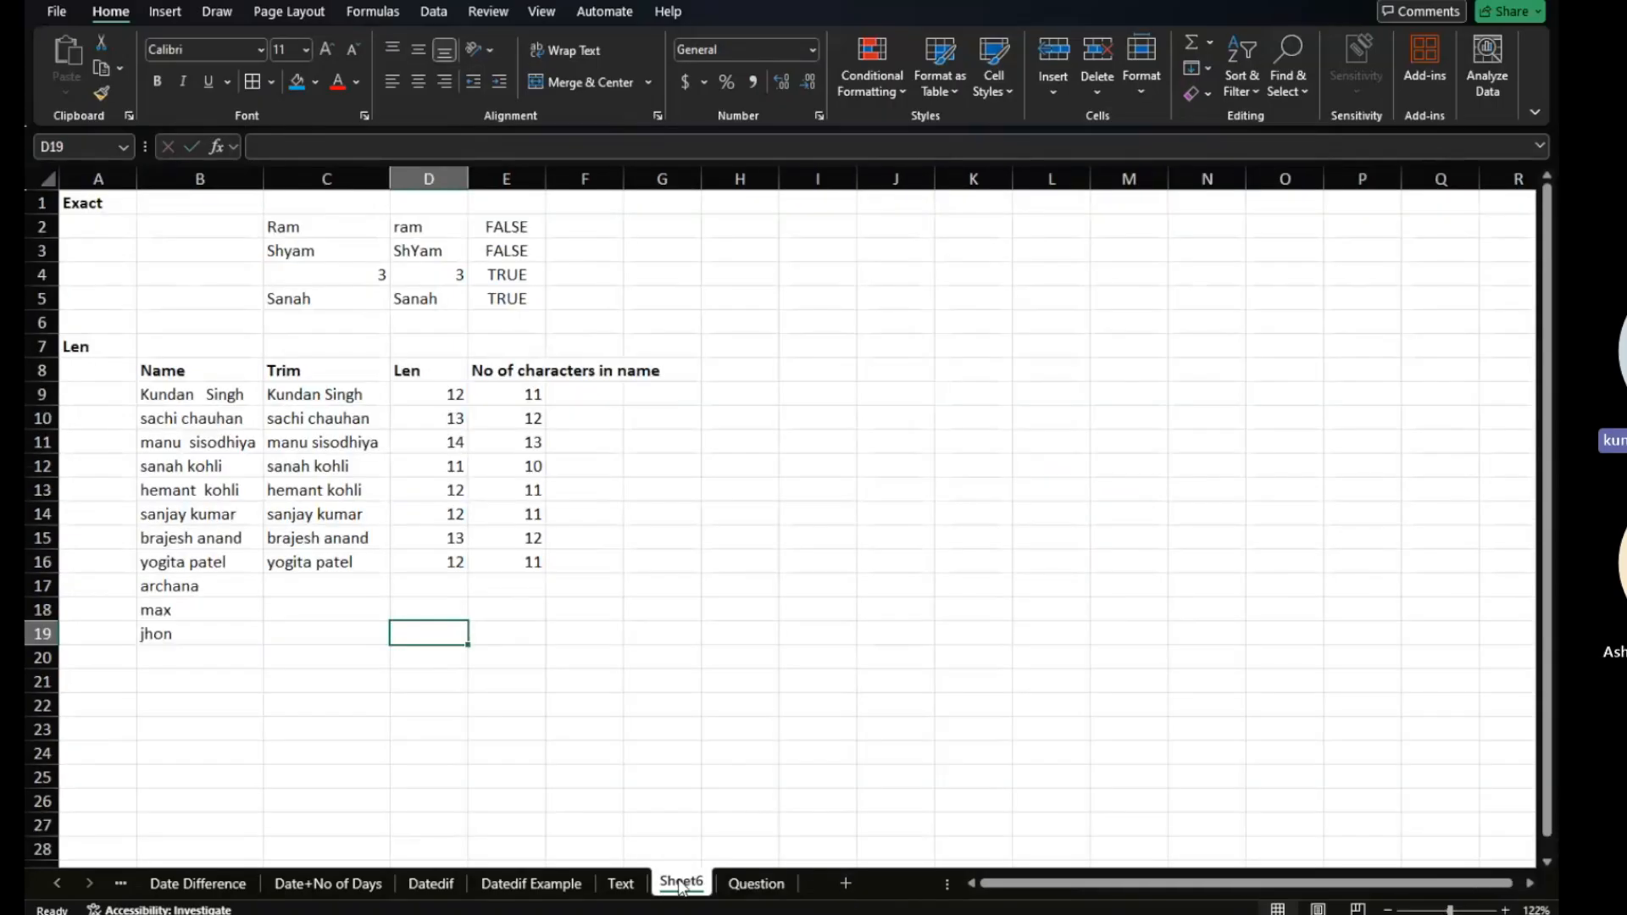
right_click(681, 883)
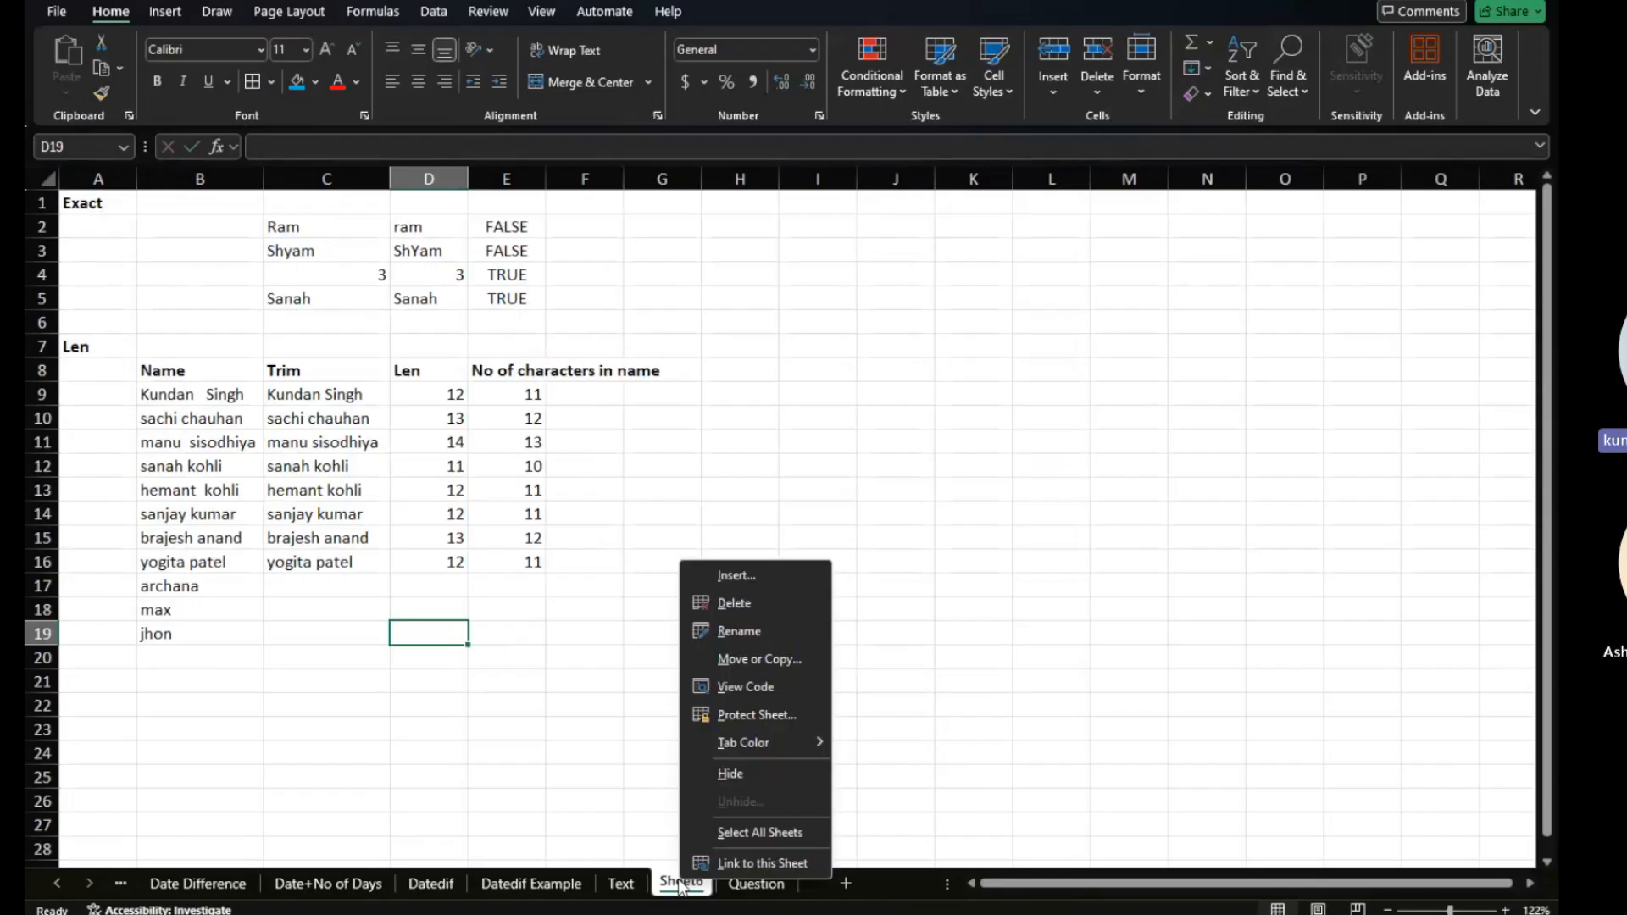
click(742, 605)
click(753, 501)
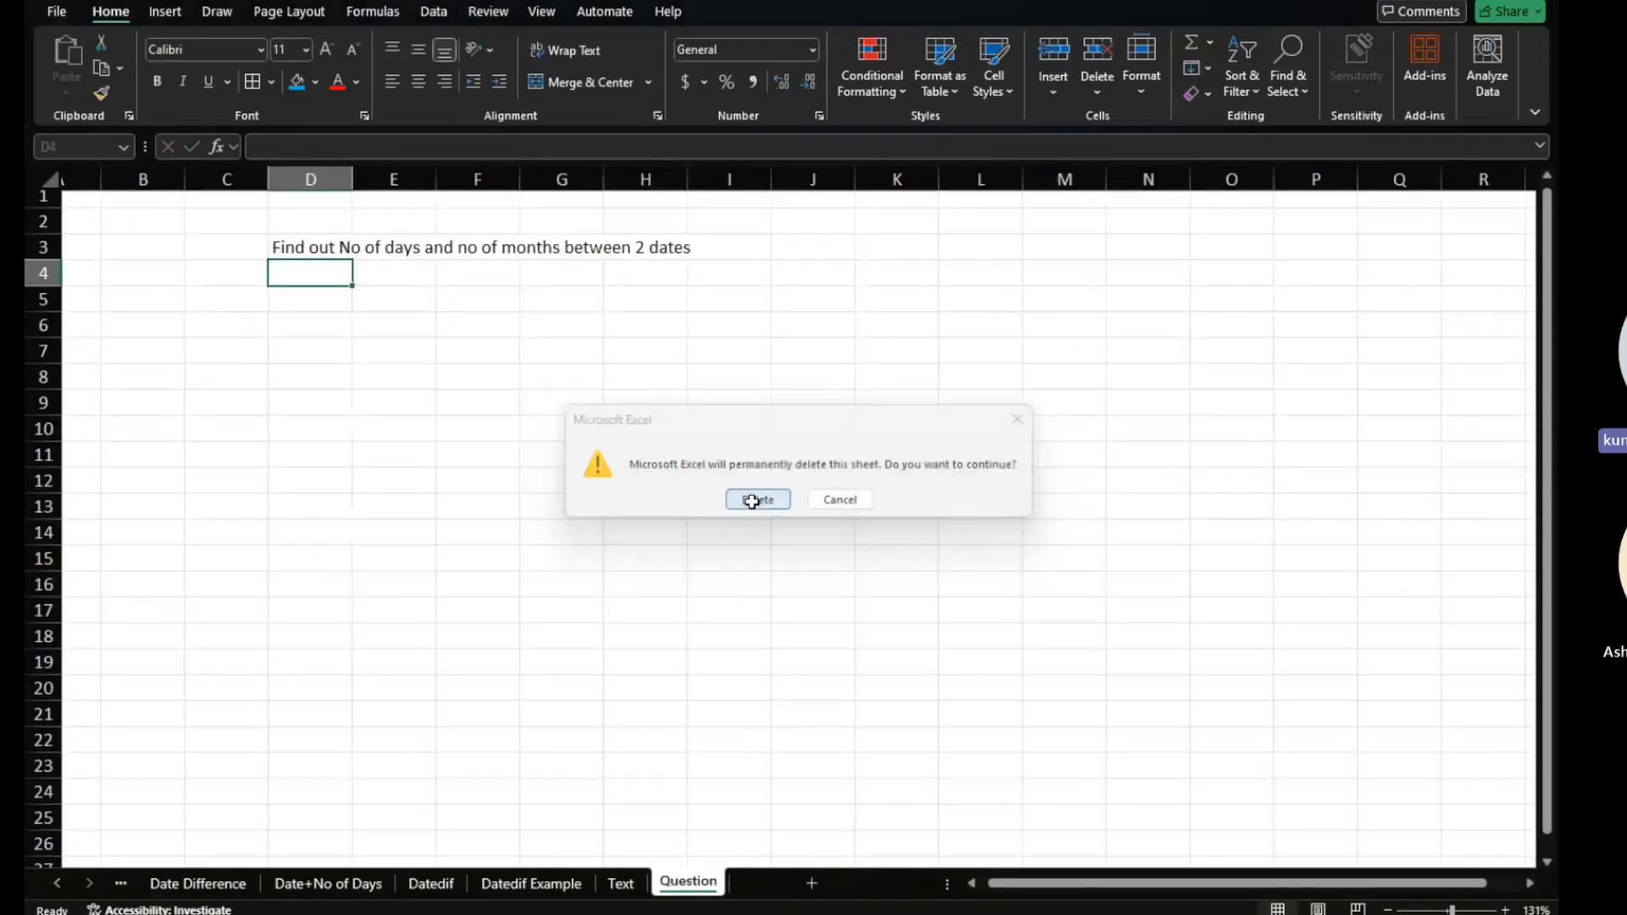
Revisit the Text sheet and return to the Functions sheet, selecting cell A7 below the function list.
click(621, 883)
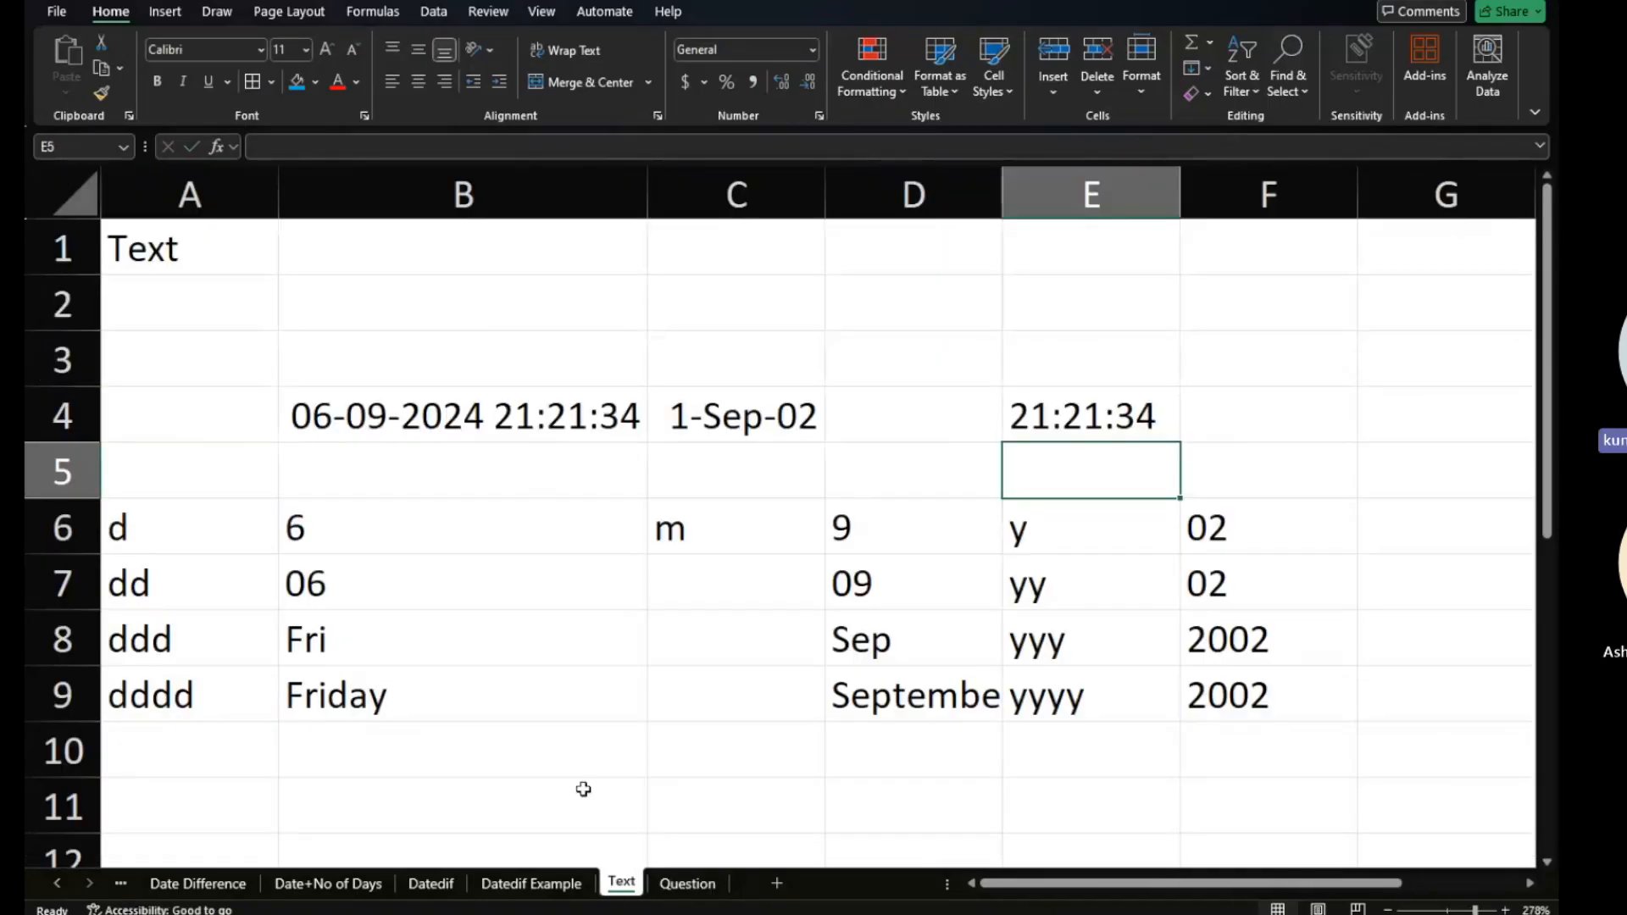
click(188, 883)
click(122, 883)
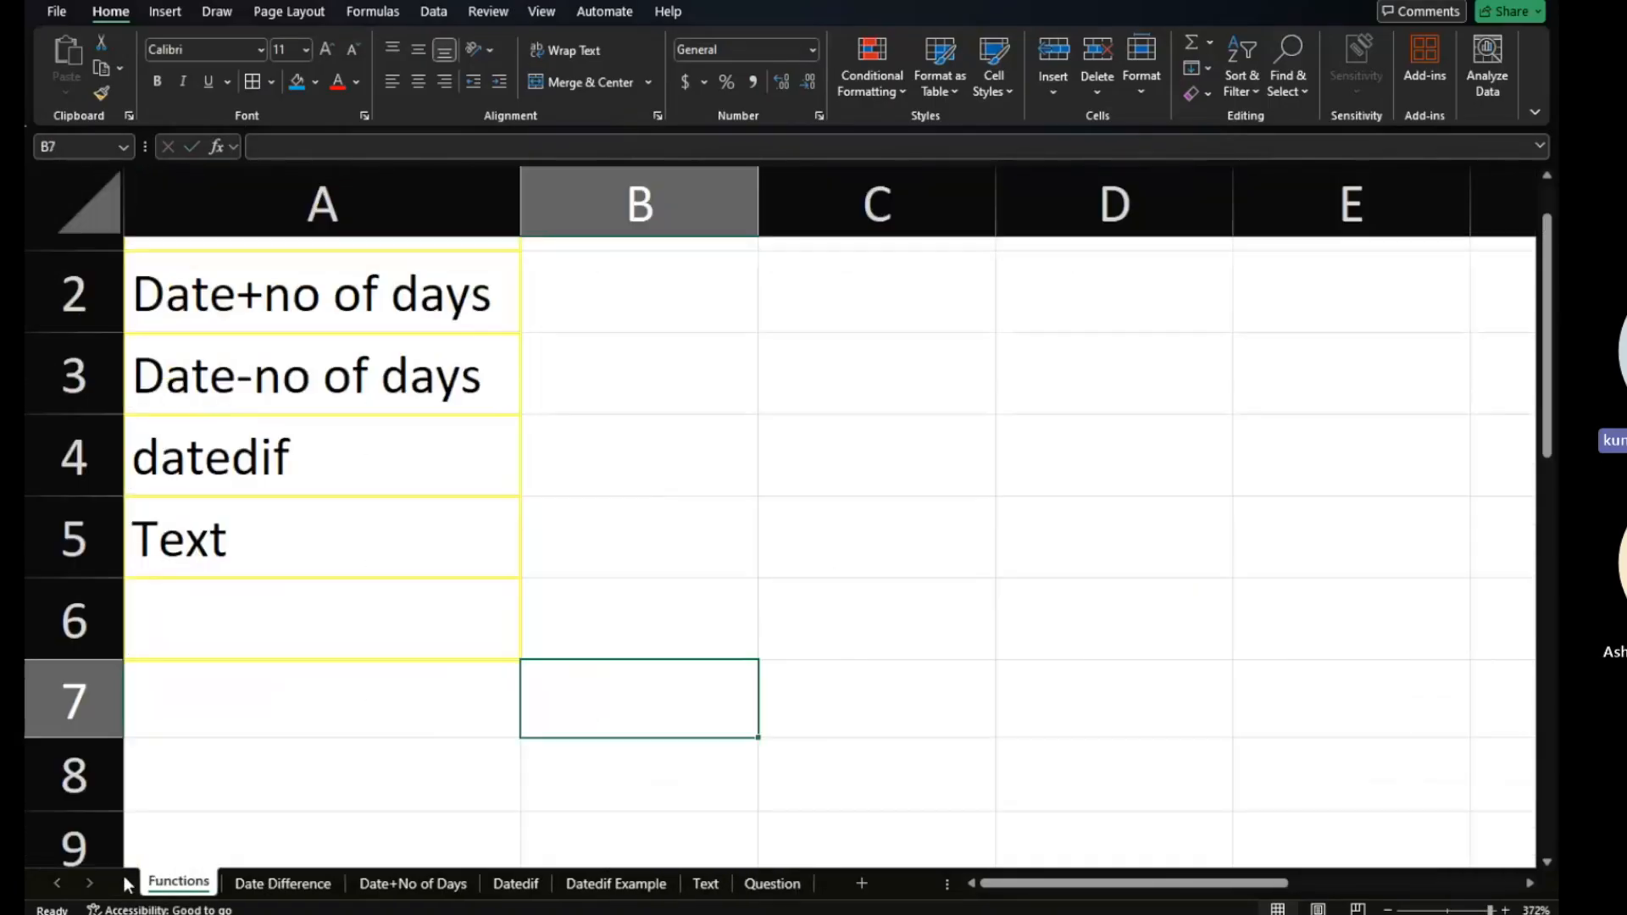
click(264, 715)
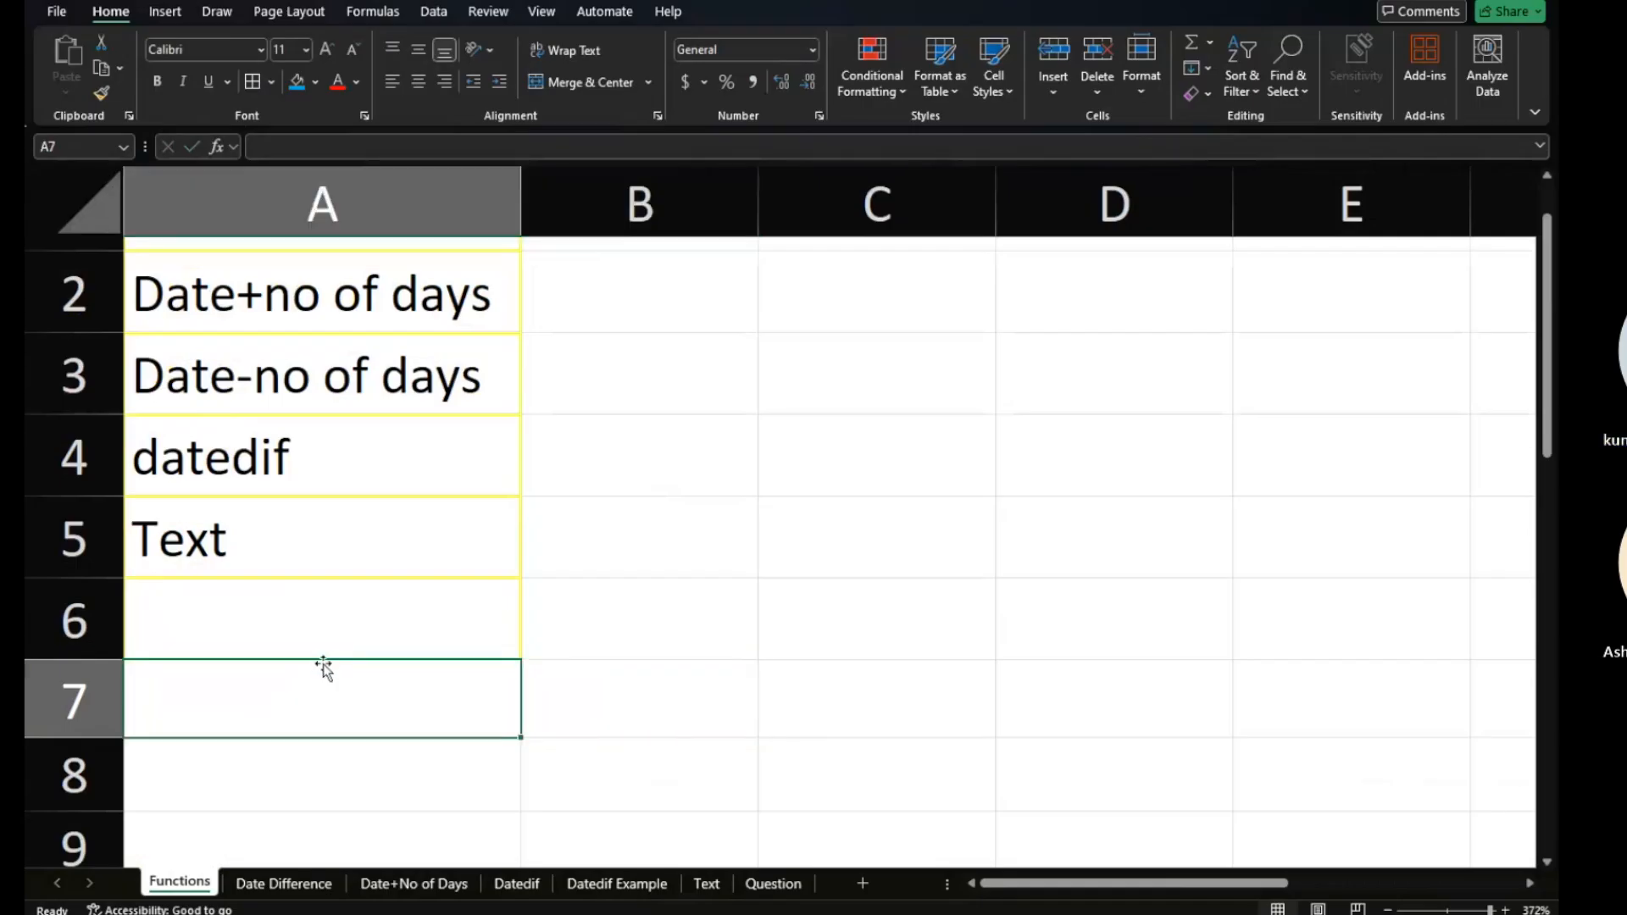